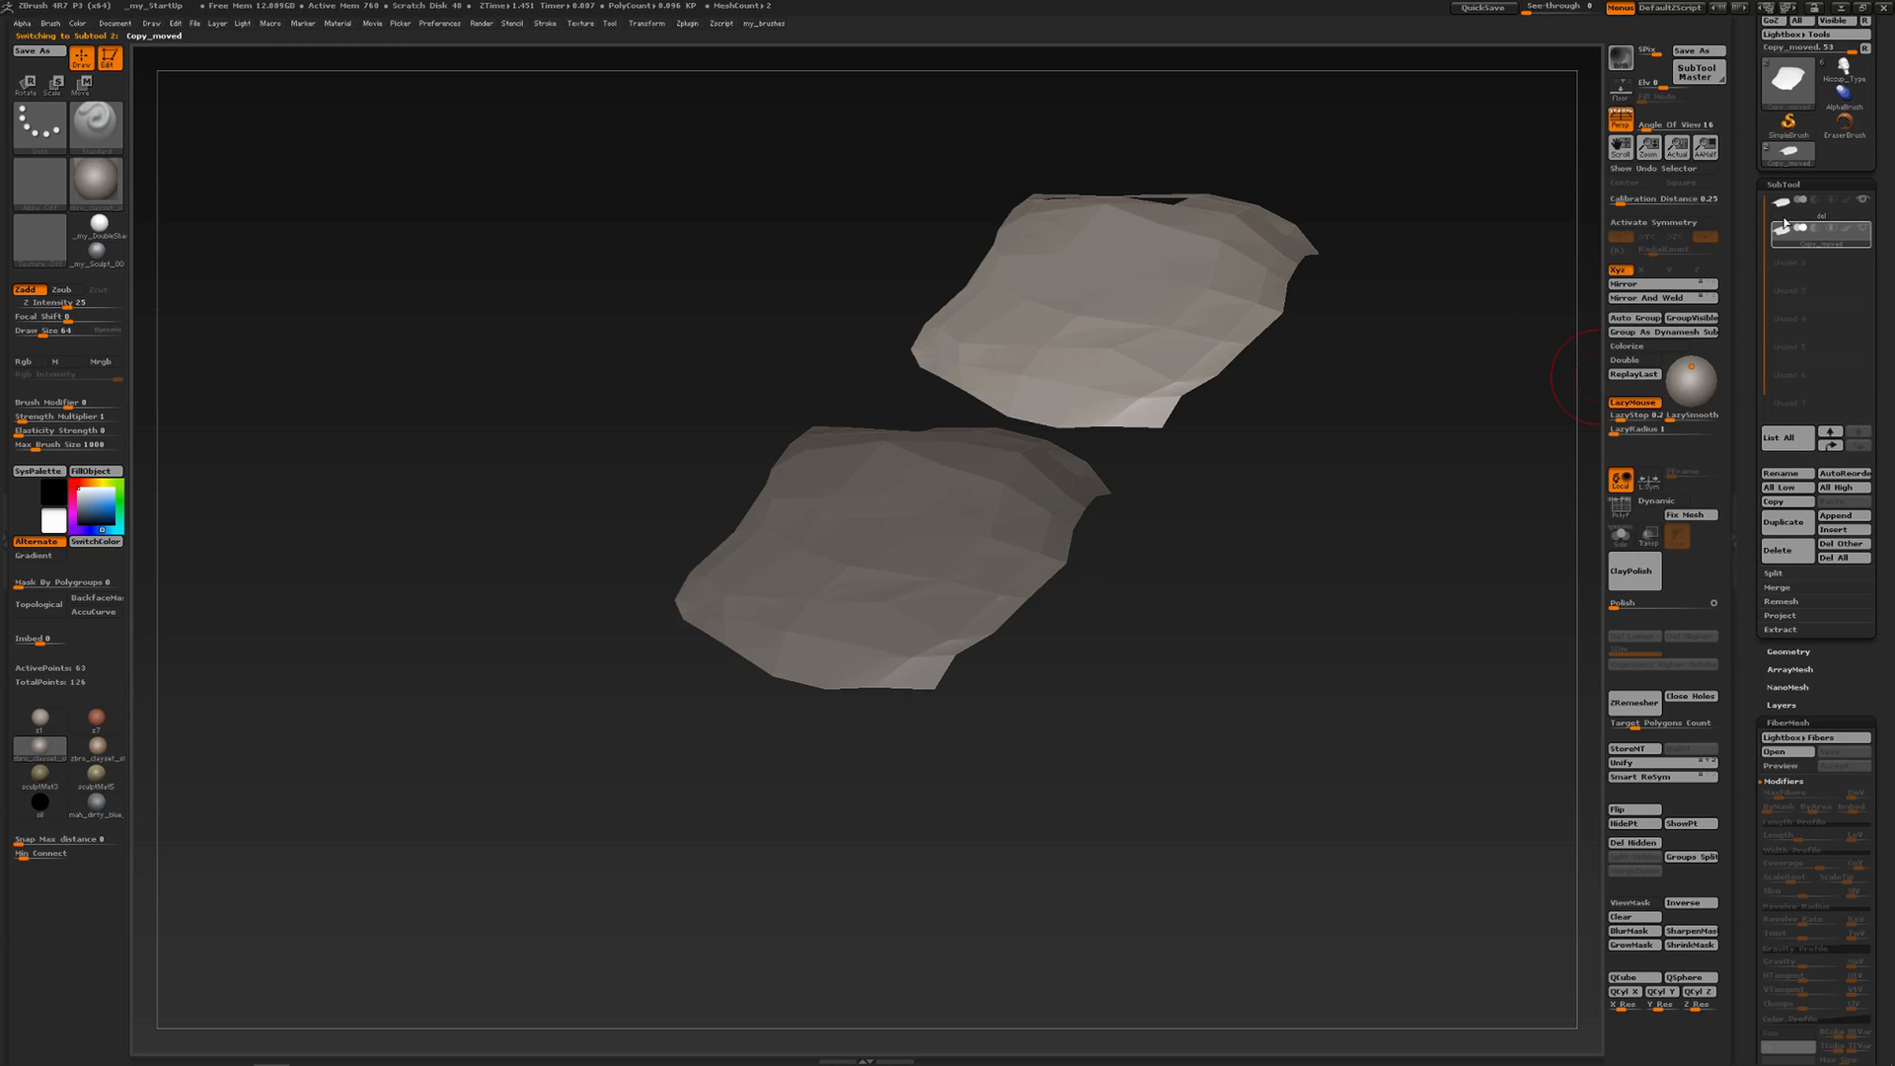
Select the lower mesh's subtool, "del", and turn on its polygroup colour and wireframe display
{"action": "left_click", "coordinate": [1783, 203]}
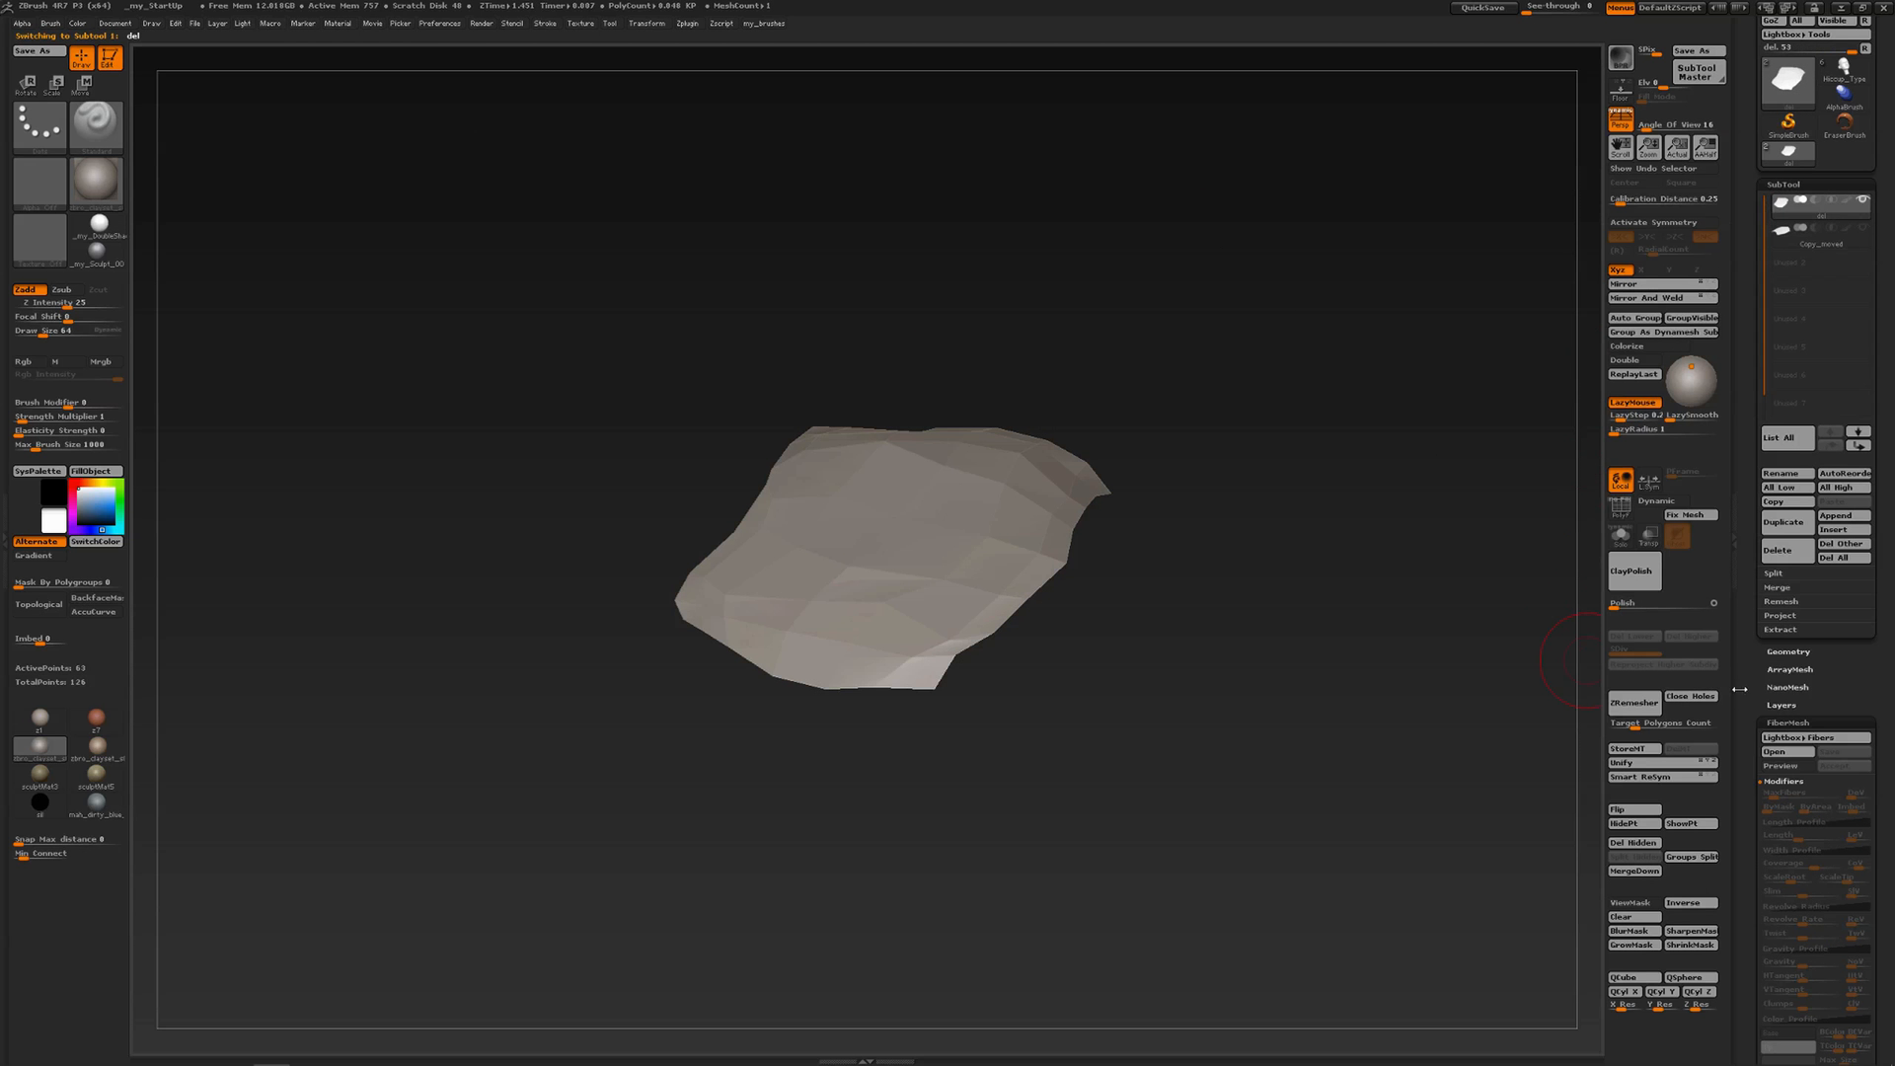
{"action": "scroll", "coordinate": [1739, 688], "scroll_direction": "down", "scroll_amount": 1}
{"action": "left_click", "coordinate": [1621, 507]}
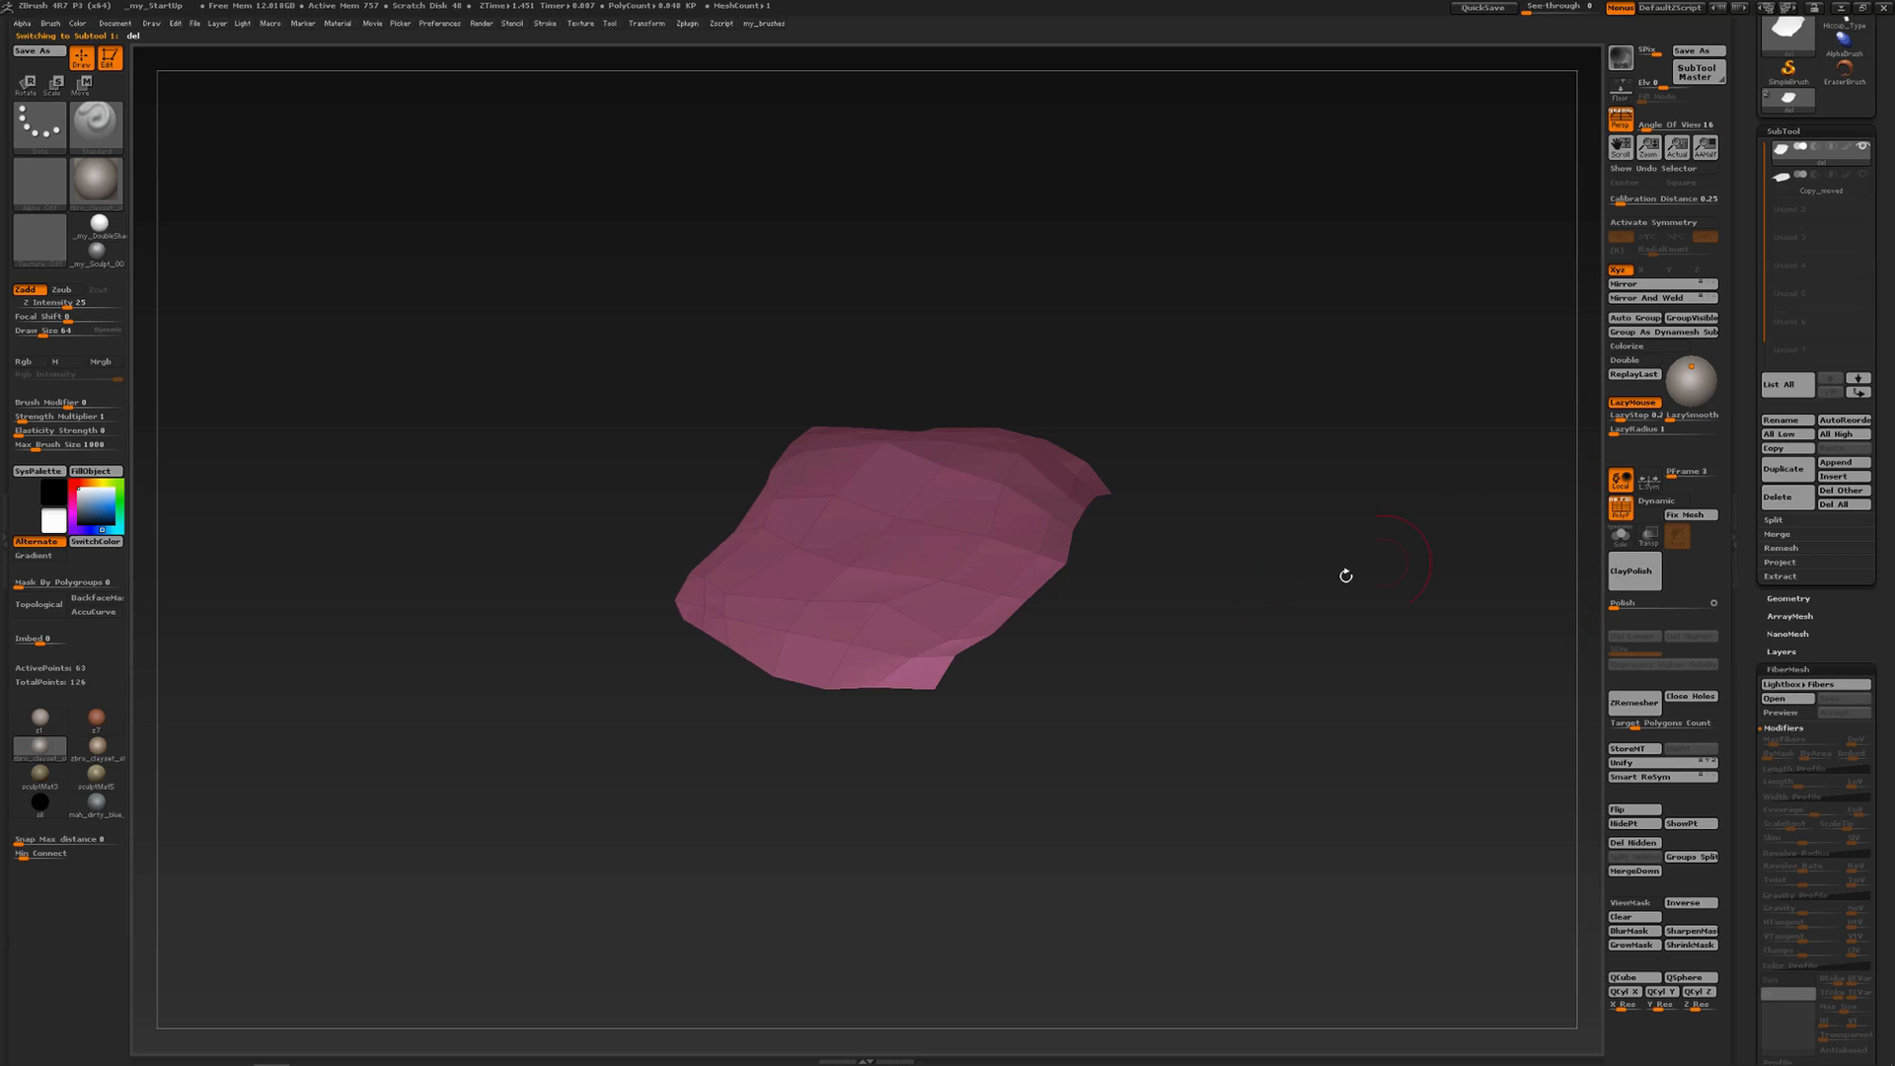
{"action": "left_click_drag", "start_coordinate": [1345, 575], "coordinate": [1273, 681]}
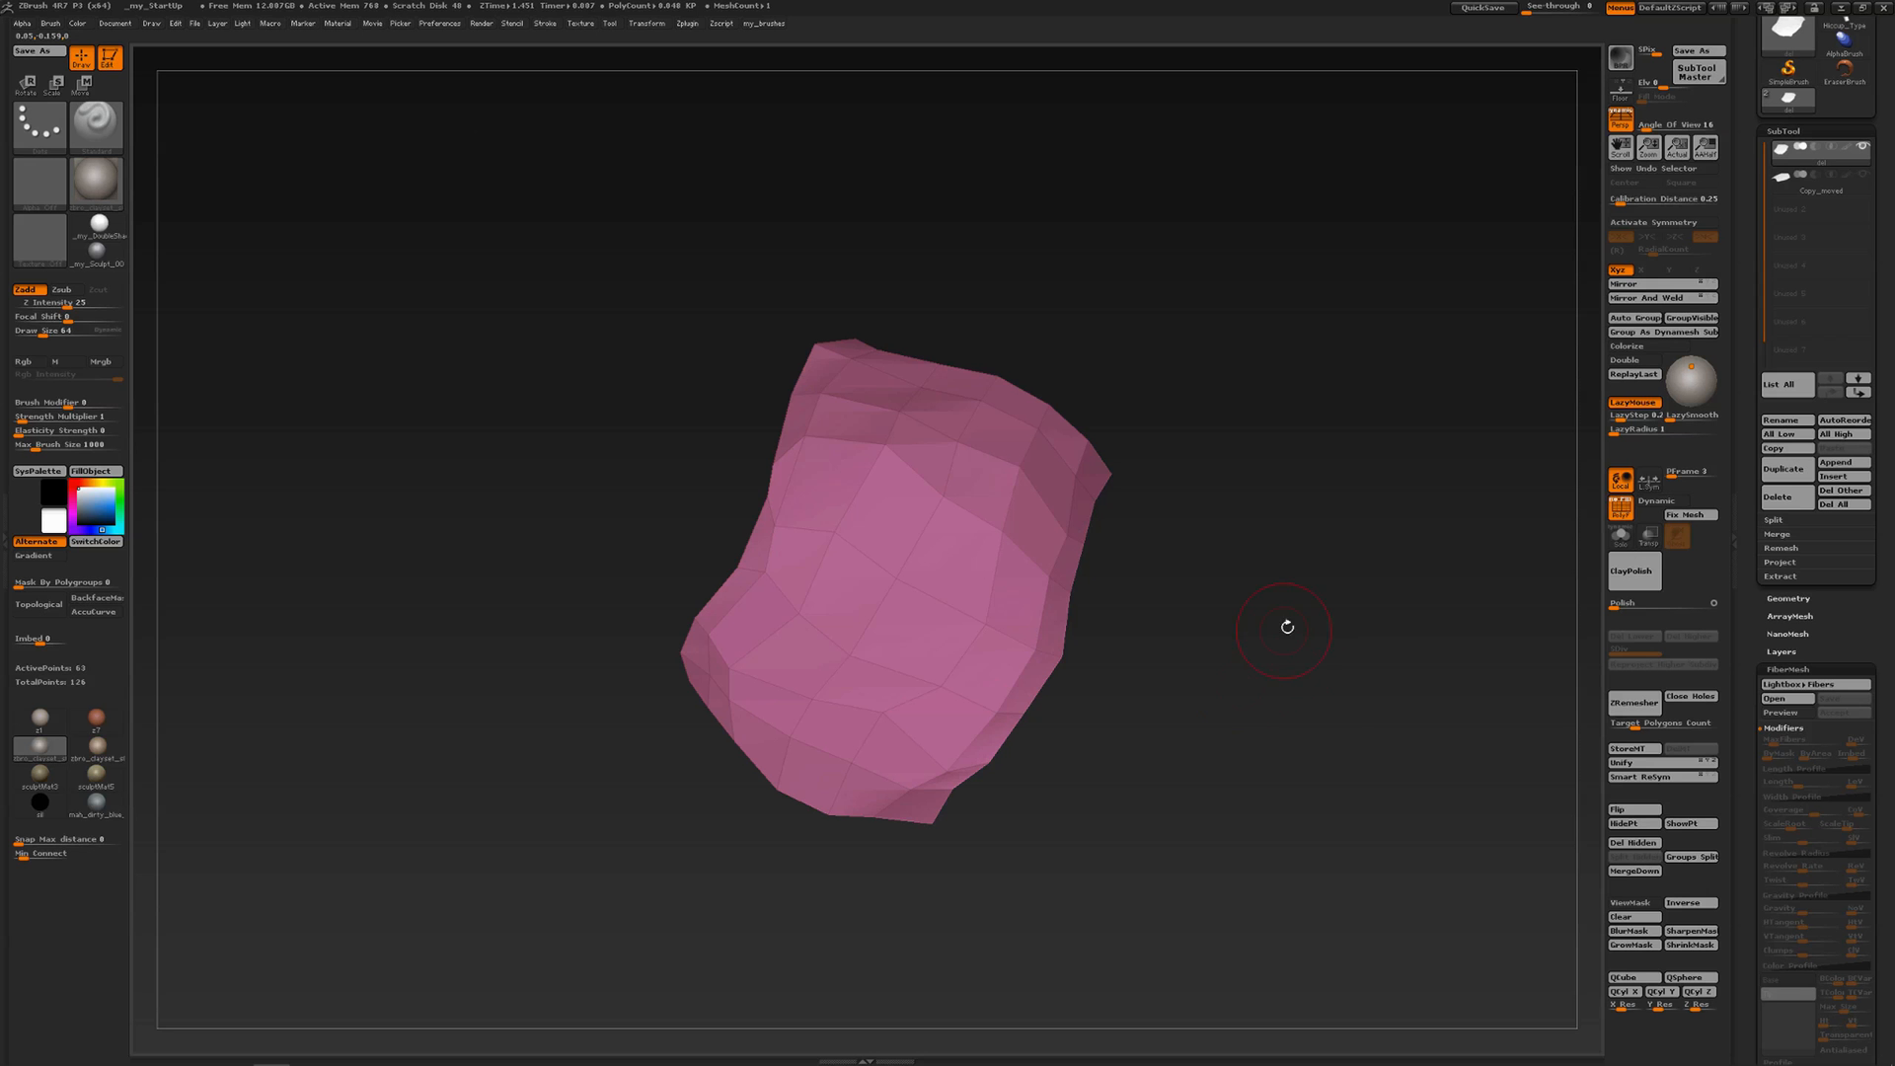
Turn on the FiberMesh preview for the selected mesh and dismiss the sculpting-speed note until the next restart
{"action": "left_click", "coordinate": [1781, 712]}
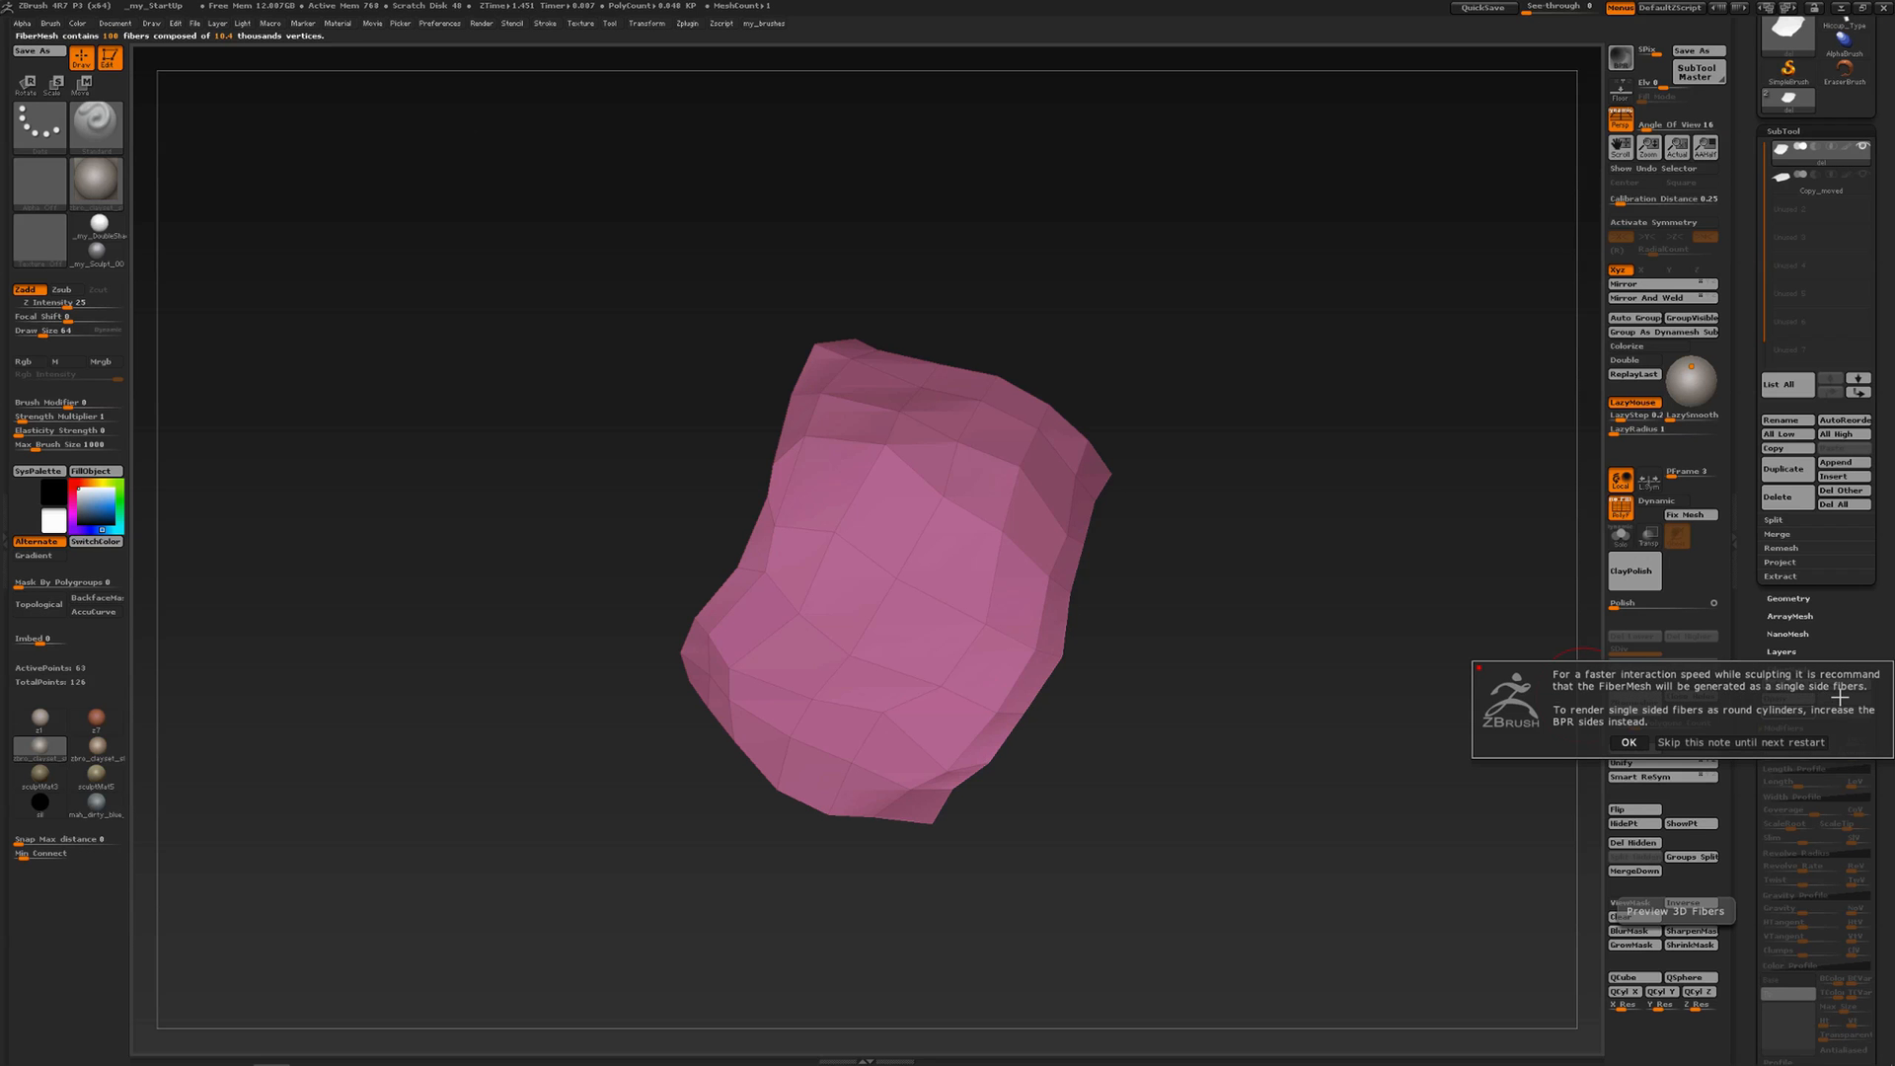
{"action": "left_click", "coordinate": [1698, 742]}
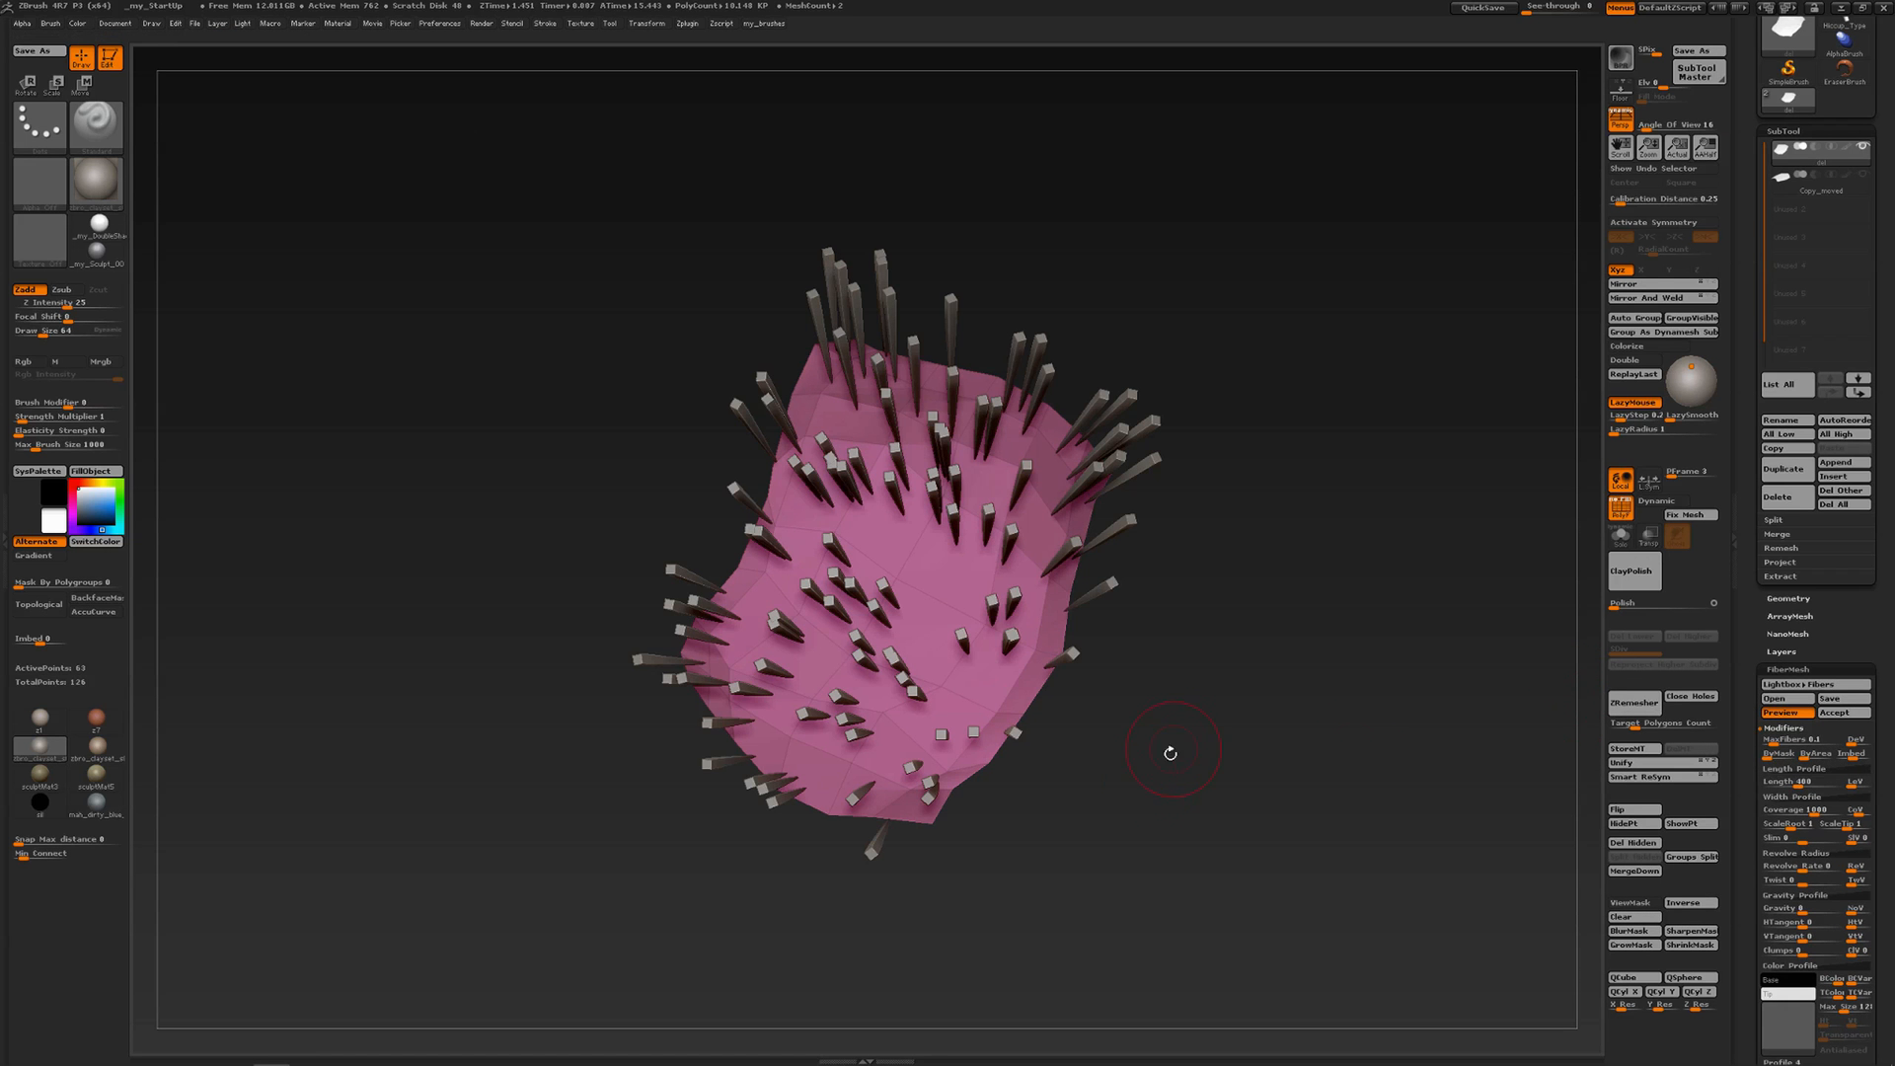
{"action": "left_click_drag", "start_coordinate": [1170, 753], "coordinate": [1233, 697]}
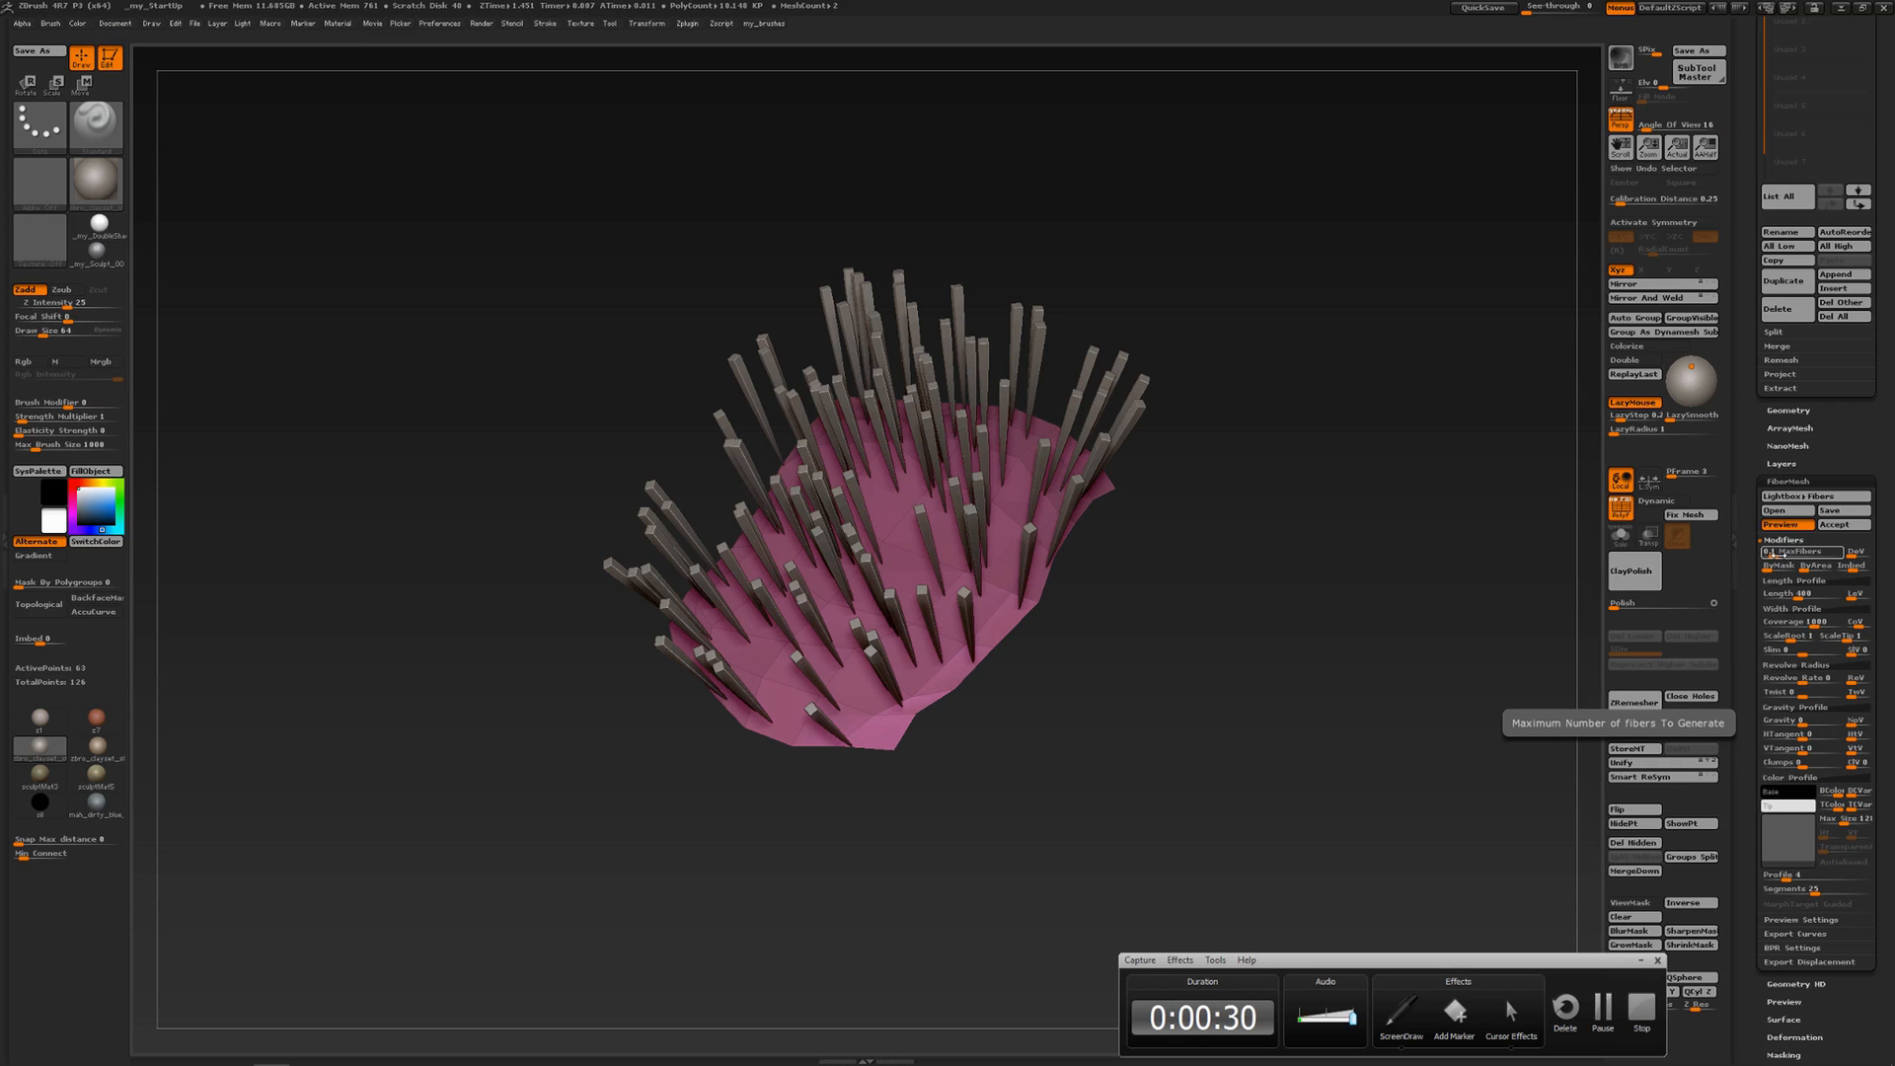
Try a very dense maximum number of fibers, and reduce MaxFibers to 0.3
{"action": "left_click_drag", "start_coordinate": [1774, 552], "coordinate": [1793, 554]}
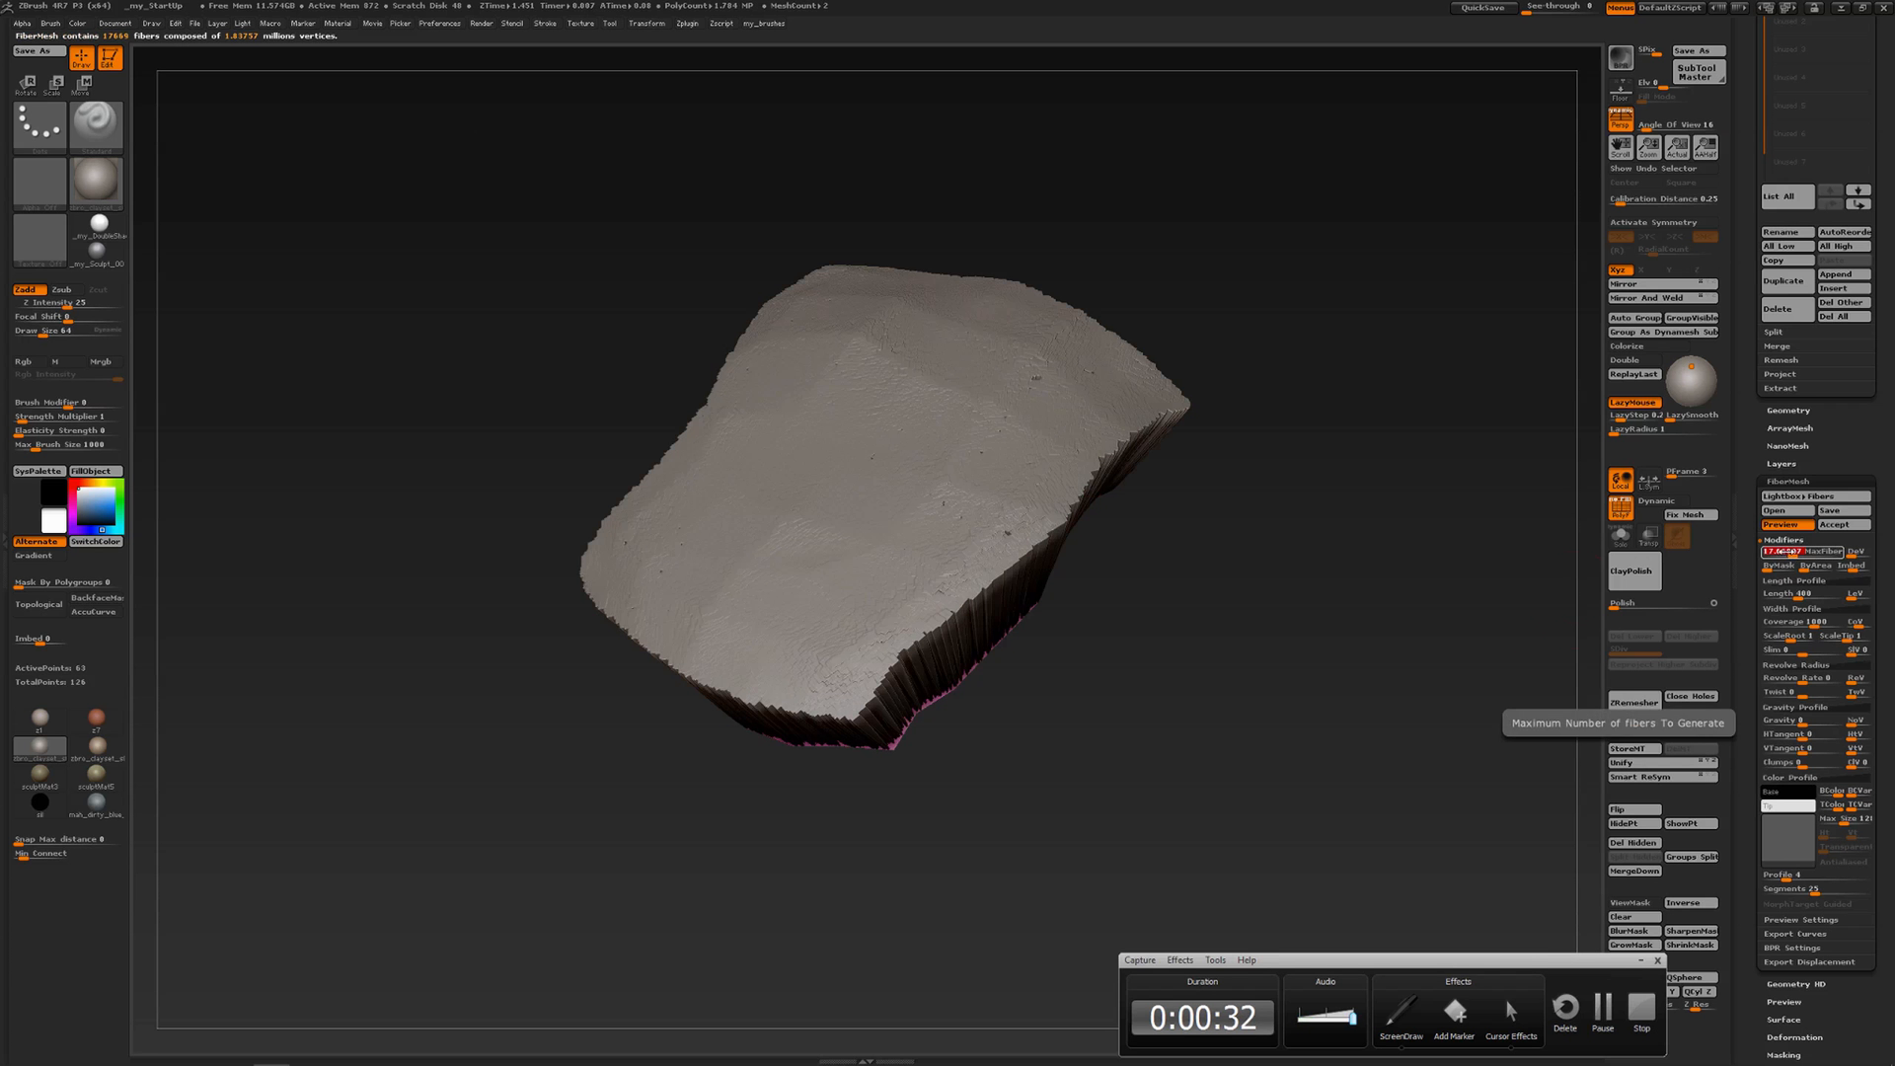
{"action": "left_click_drag", "start_coordinate": [1454, 677], "coordinate": [1430, 656]}
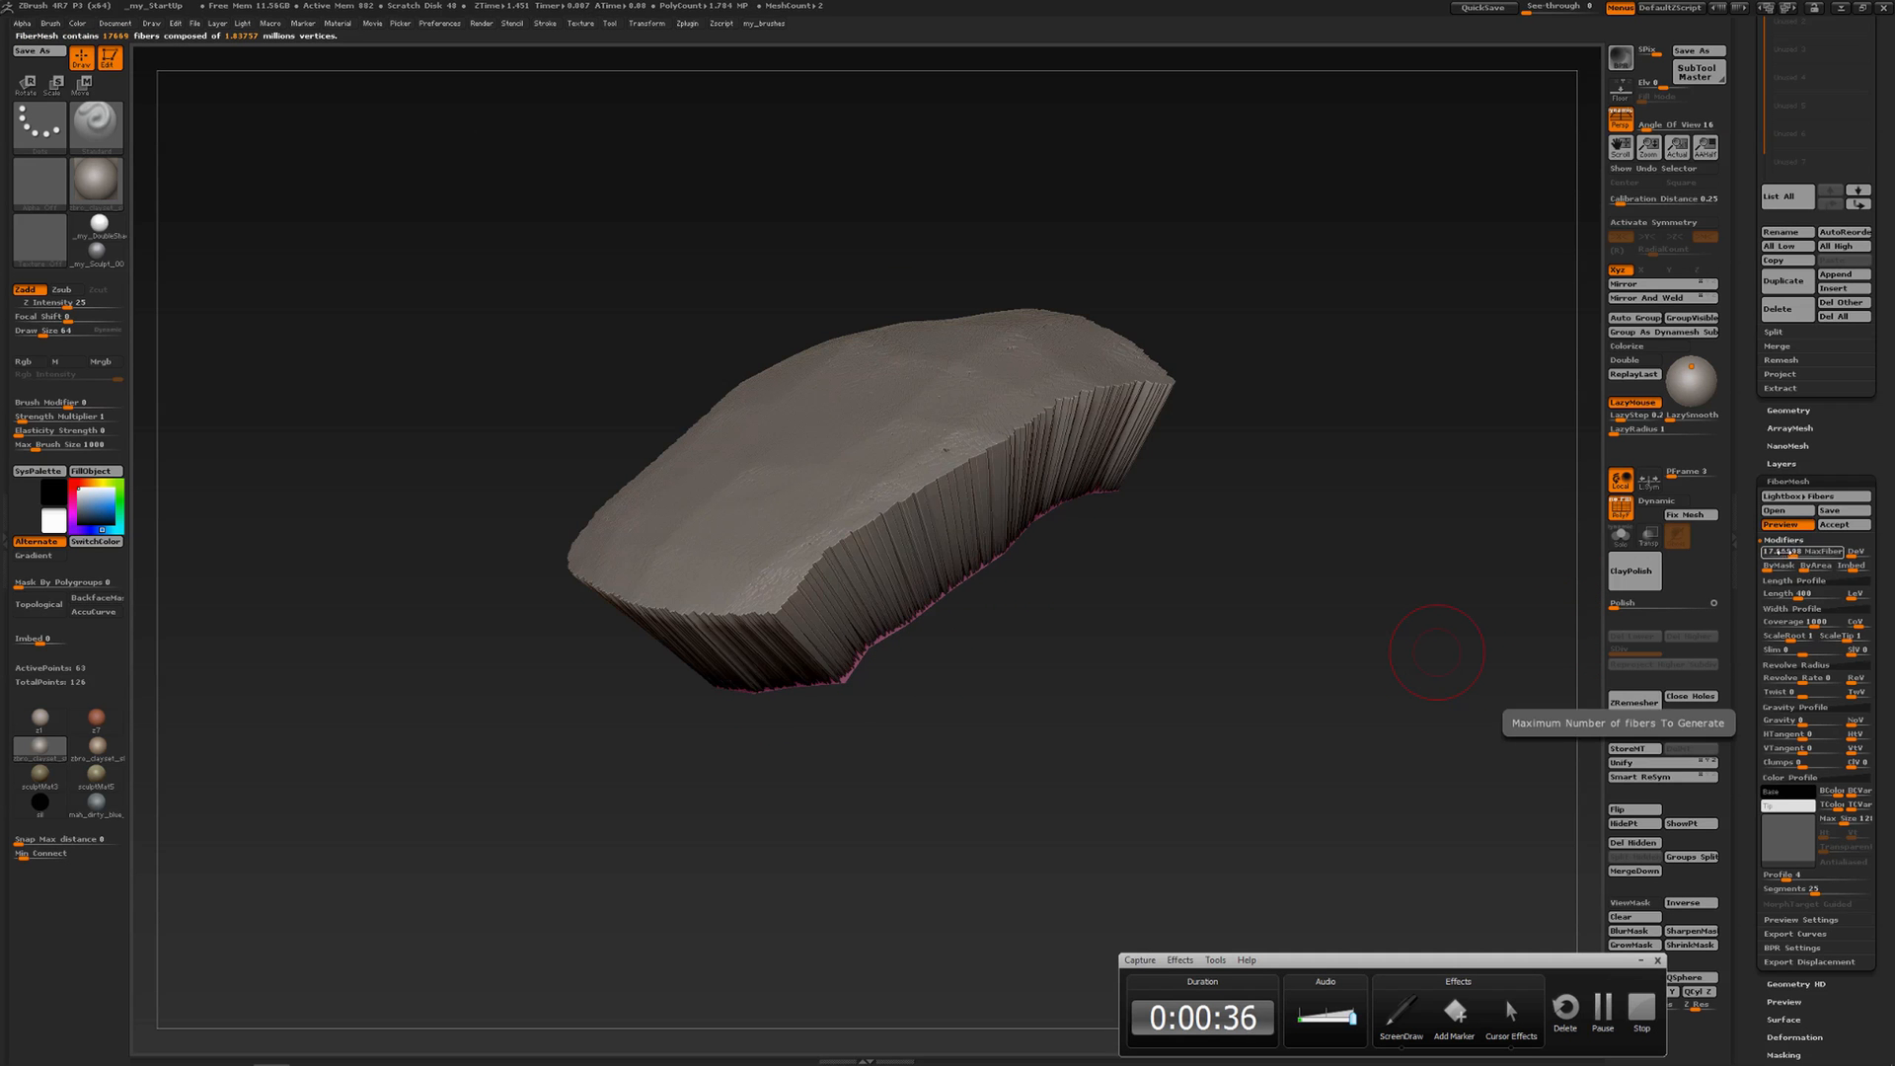
{"action": "left_click_drag", "start_coordinate": [1787, 551], "coordinate": [1779, 559]}
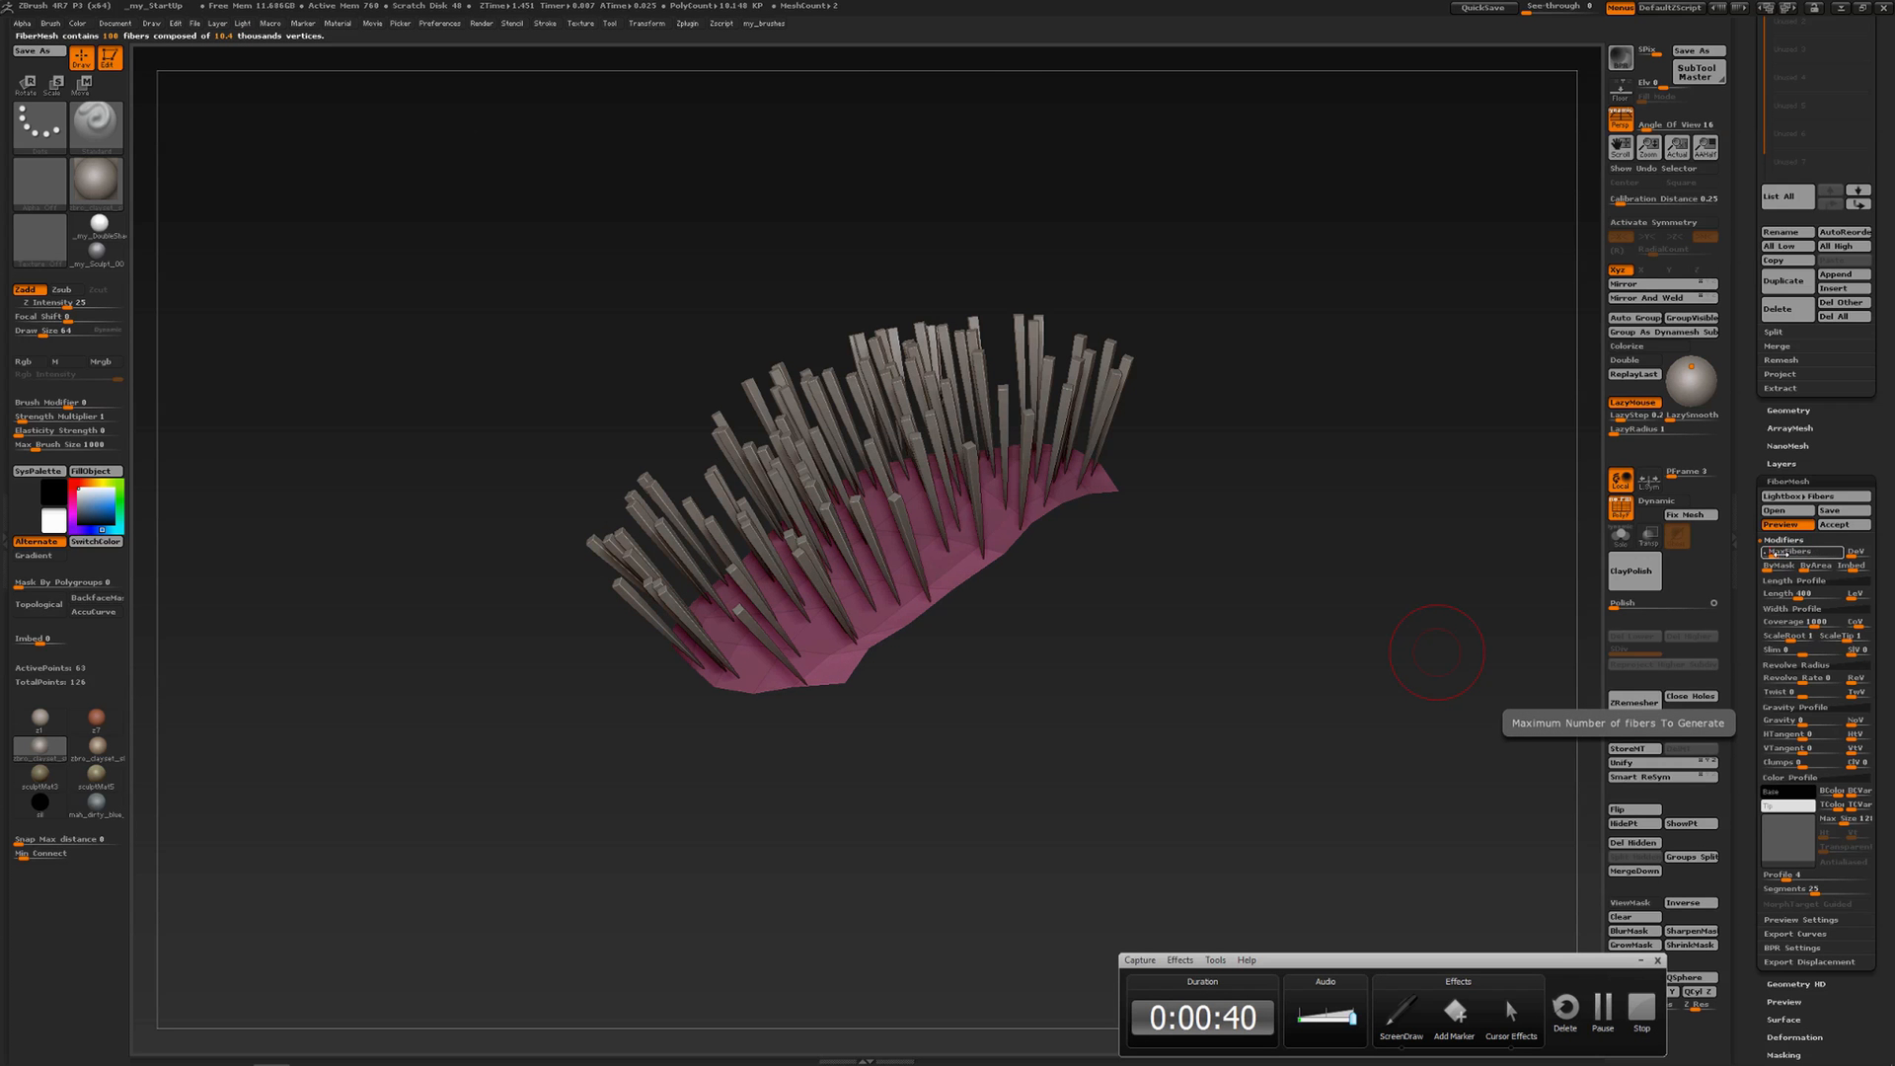
{"action": "left_click_drag", "start_coordinate": [1400, 639], "coordinate": [1393, 687]}
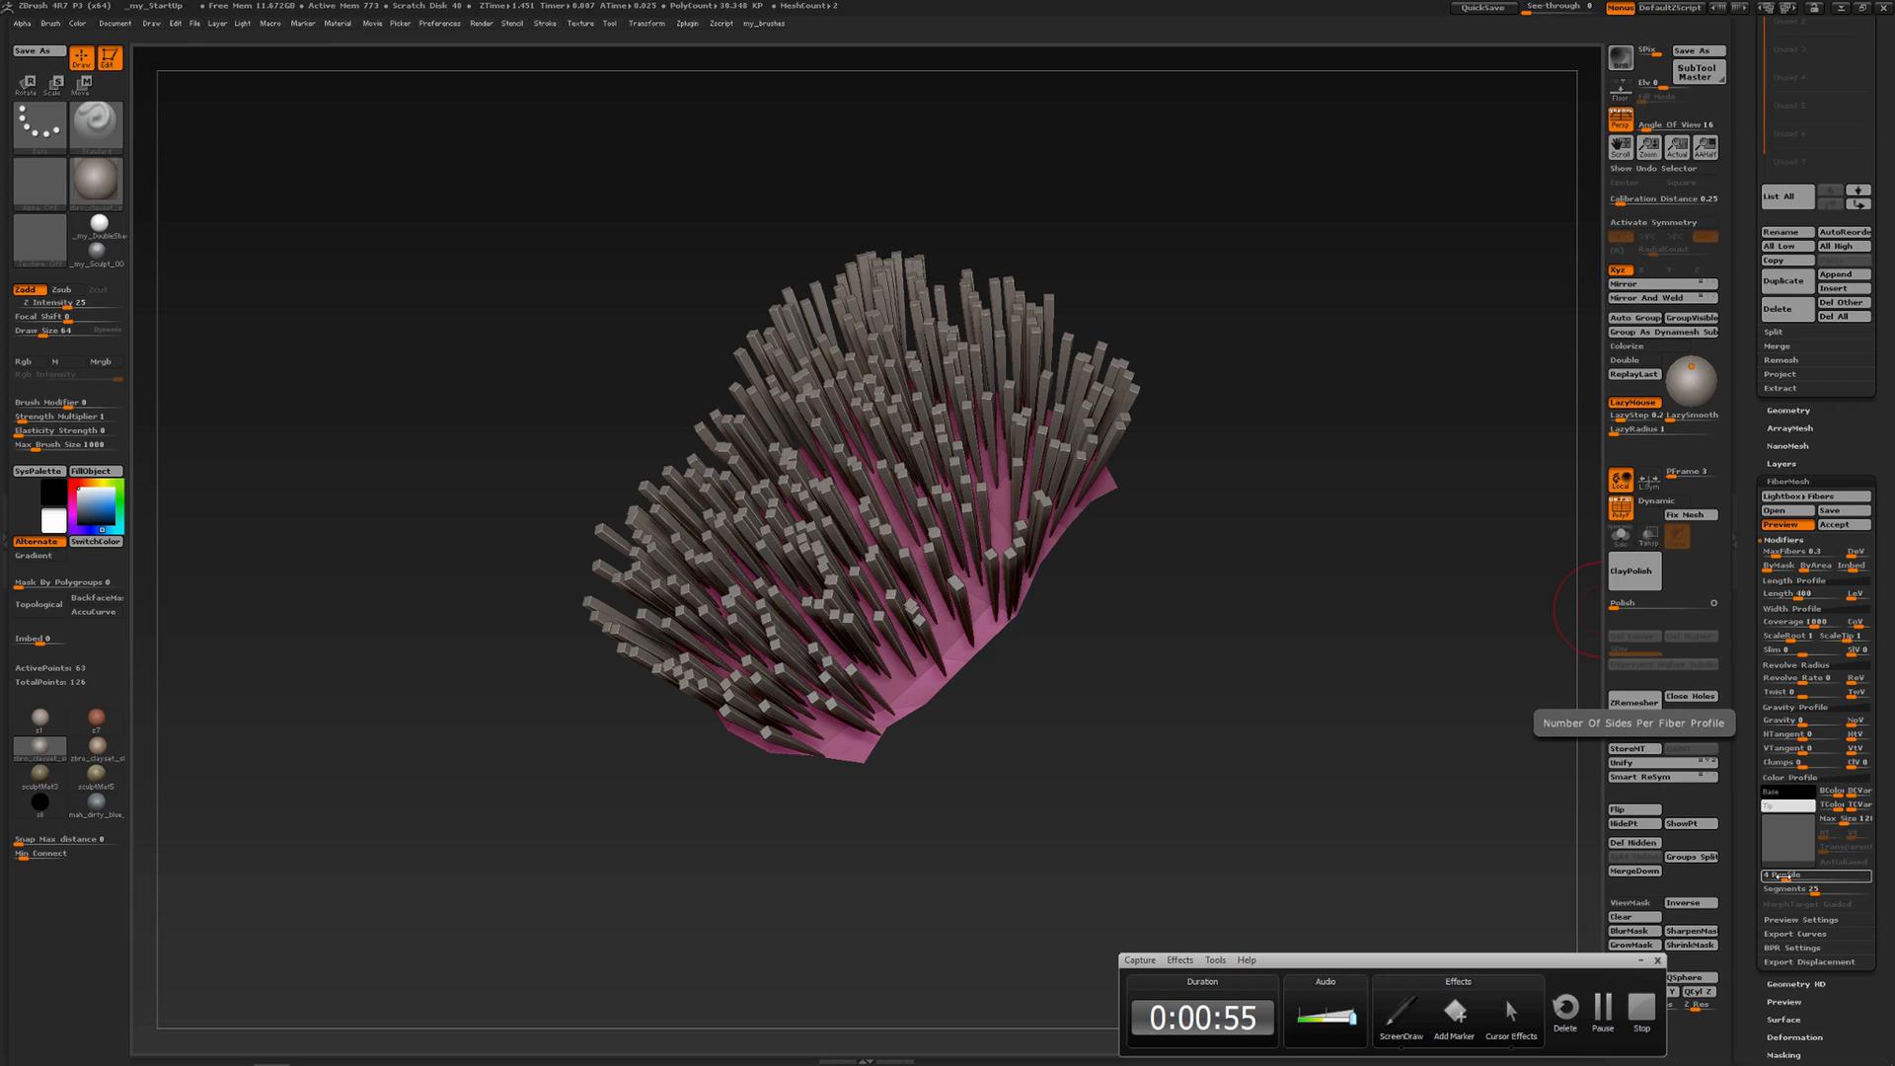
Try fewer sides per fiber, down to a Profile of 1, and restore the Profile to 4
{"action": "left_click", "coordinate": [1783, 875]}
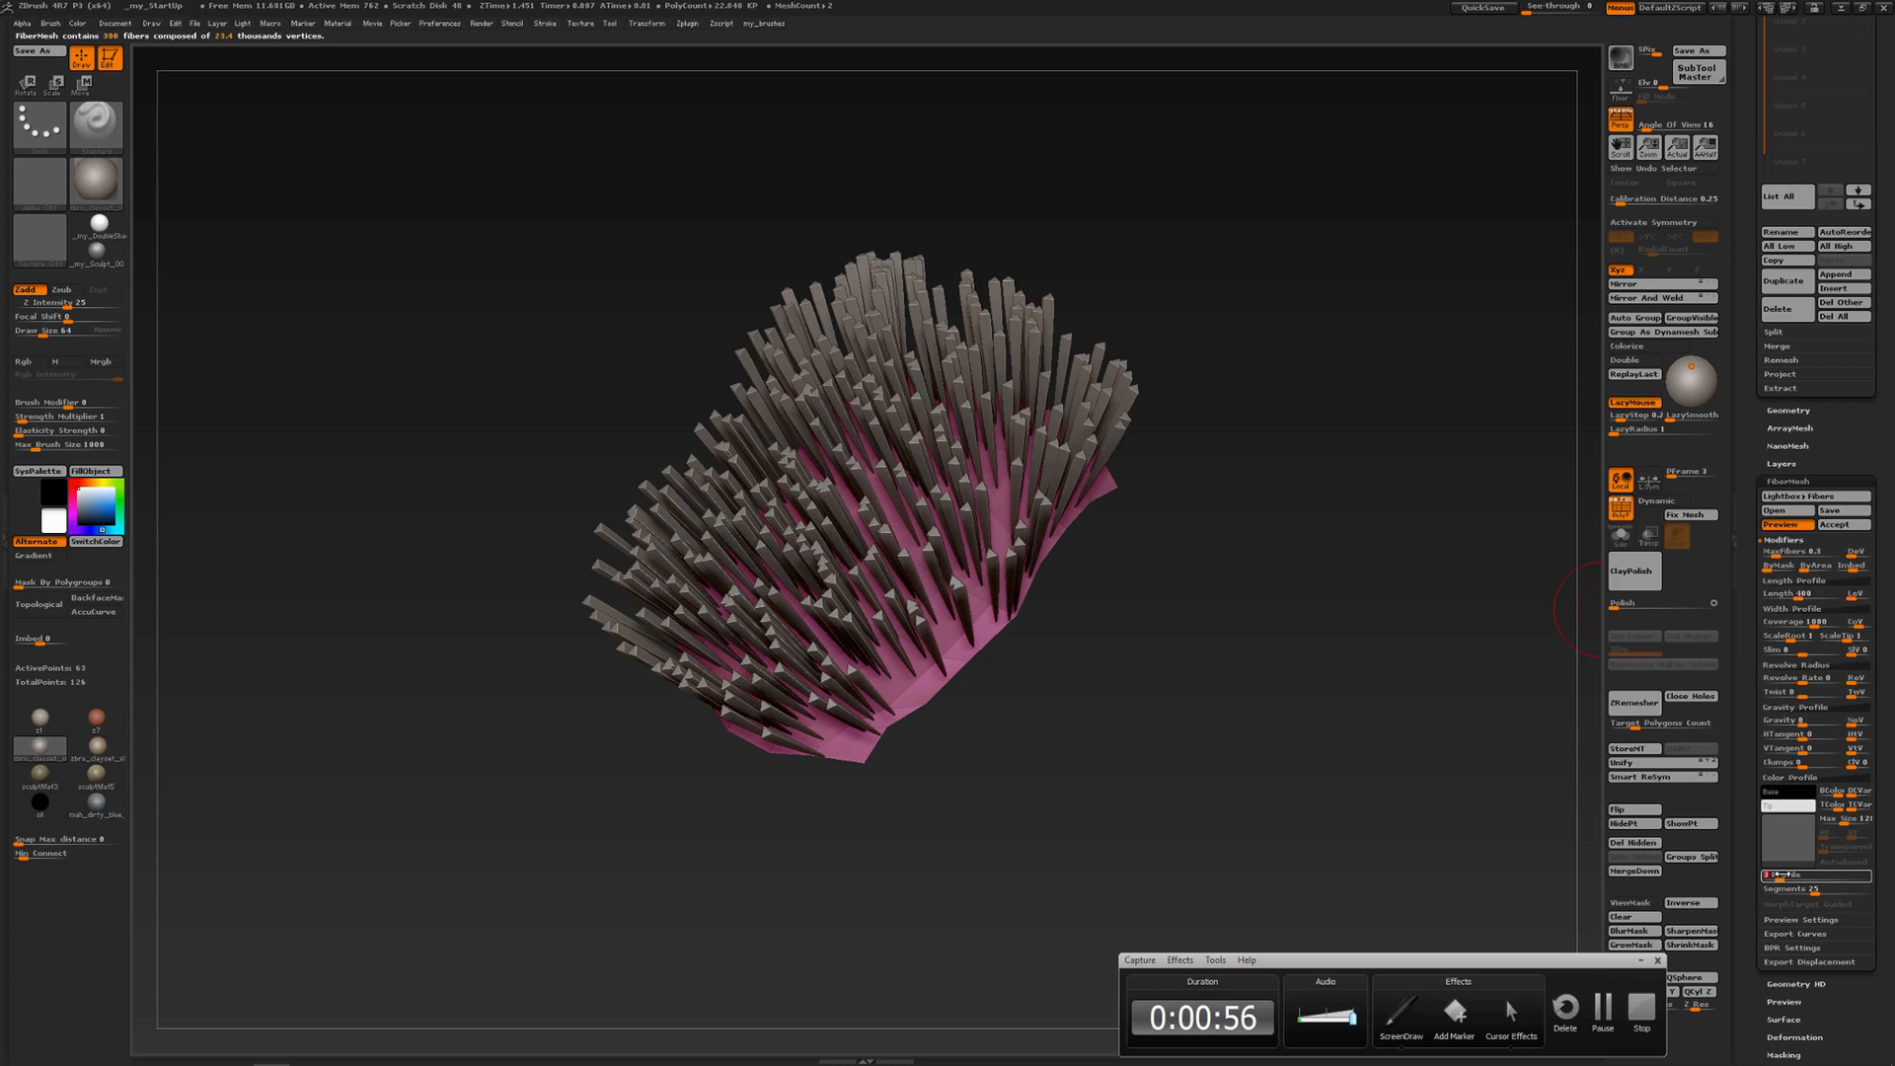
{"action": "type", "text": "1"}
{"action": "key", "text": "Return"}
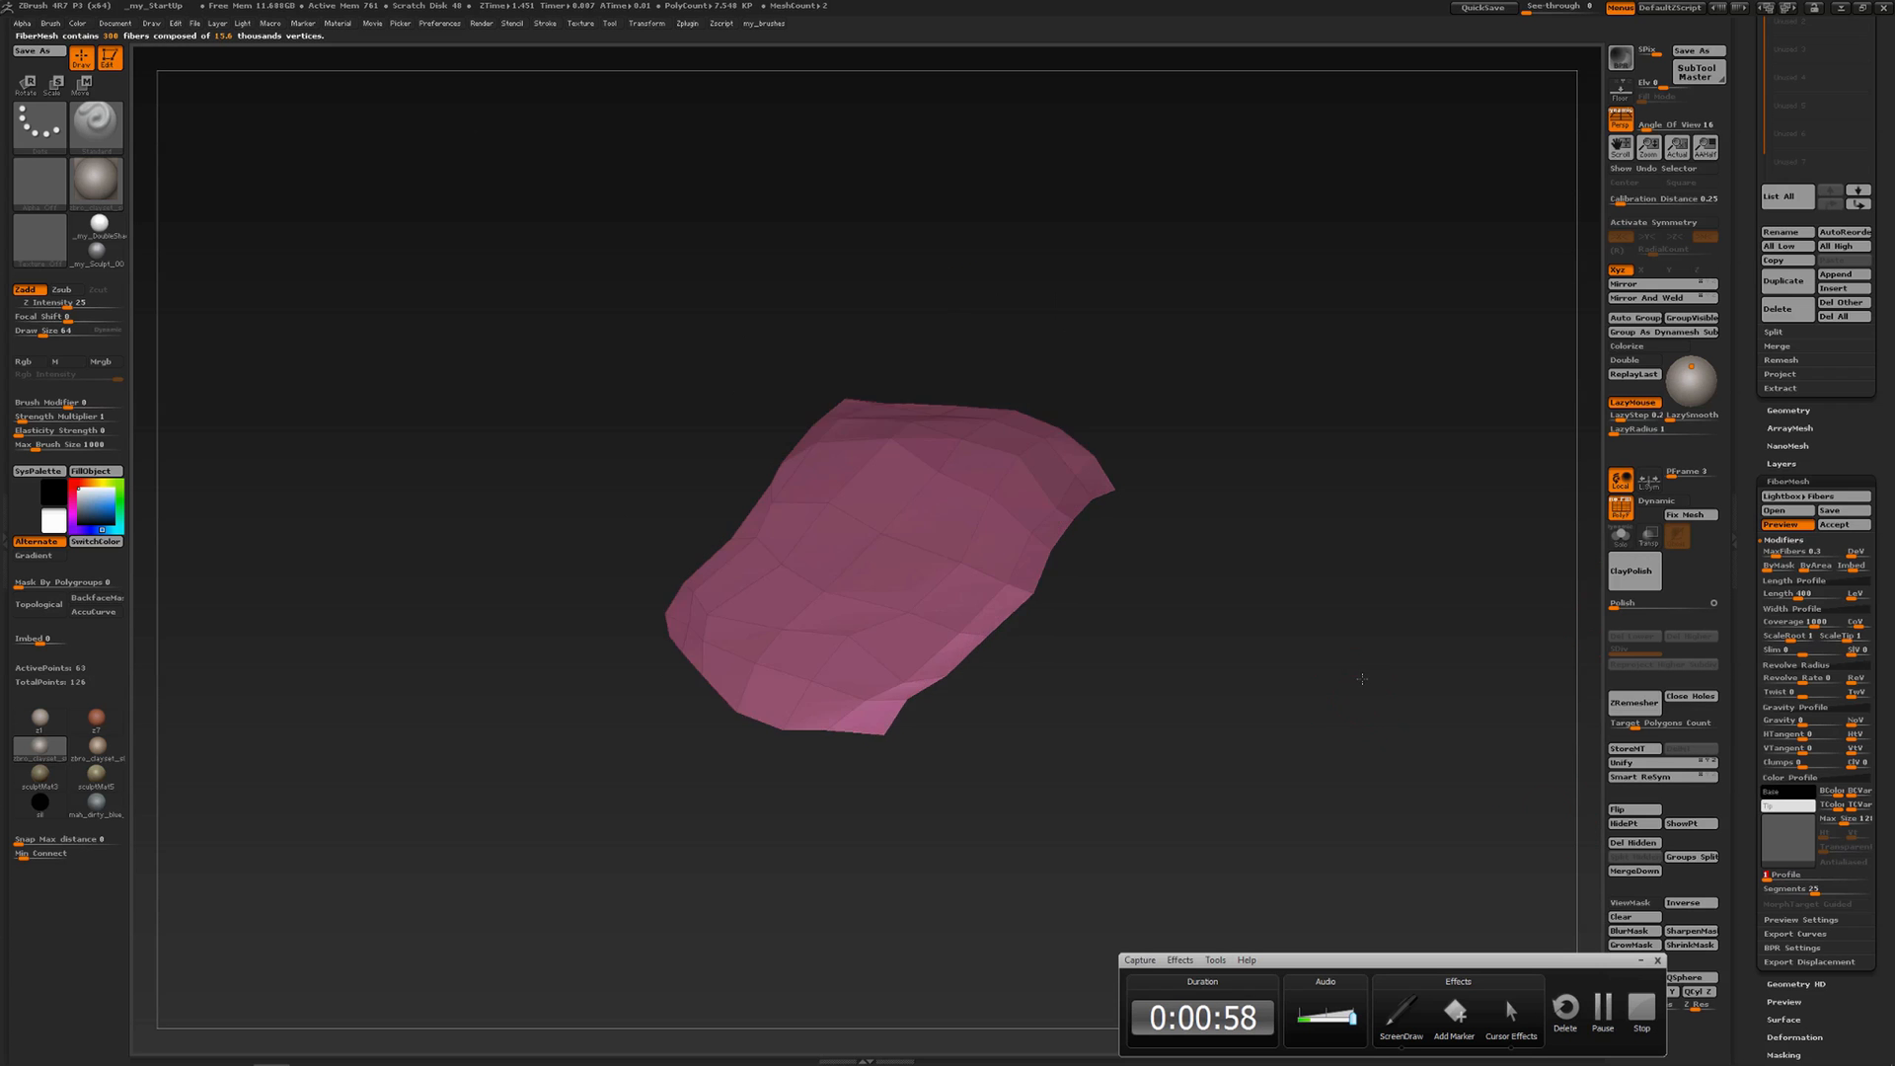
{"action": "left_click_drag", "start_coordinate": [1370, 634], "coordinate": [1344, 729]}
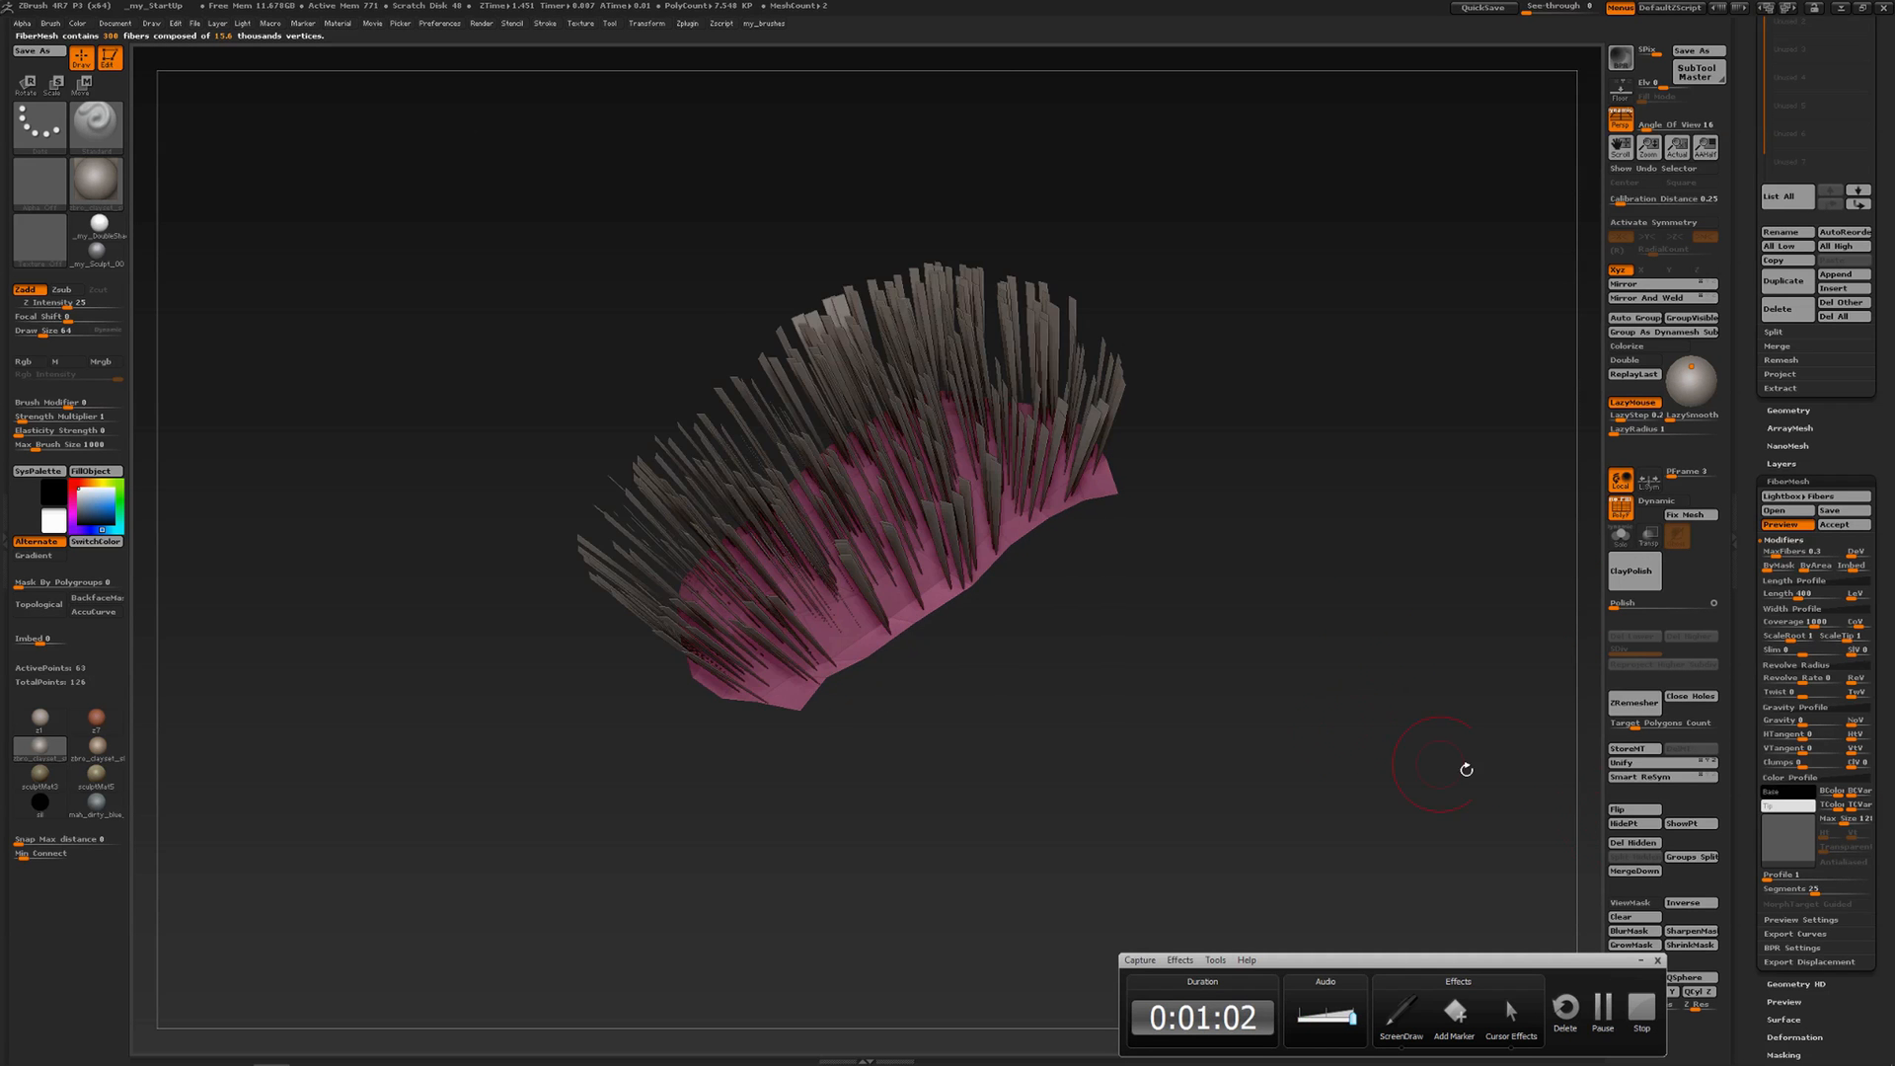
{"action": "left_click", "coordinate": [1782, 875]}
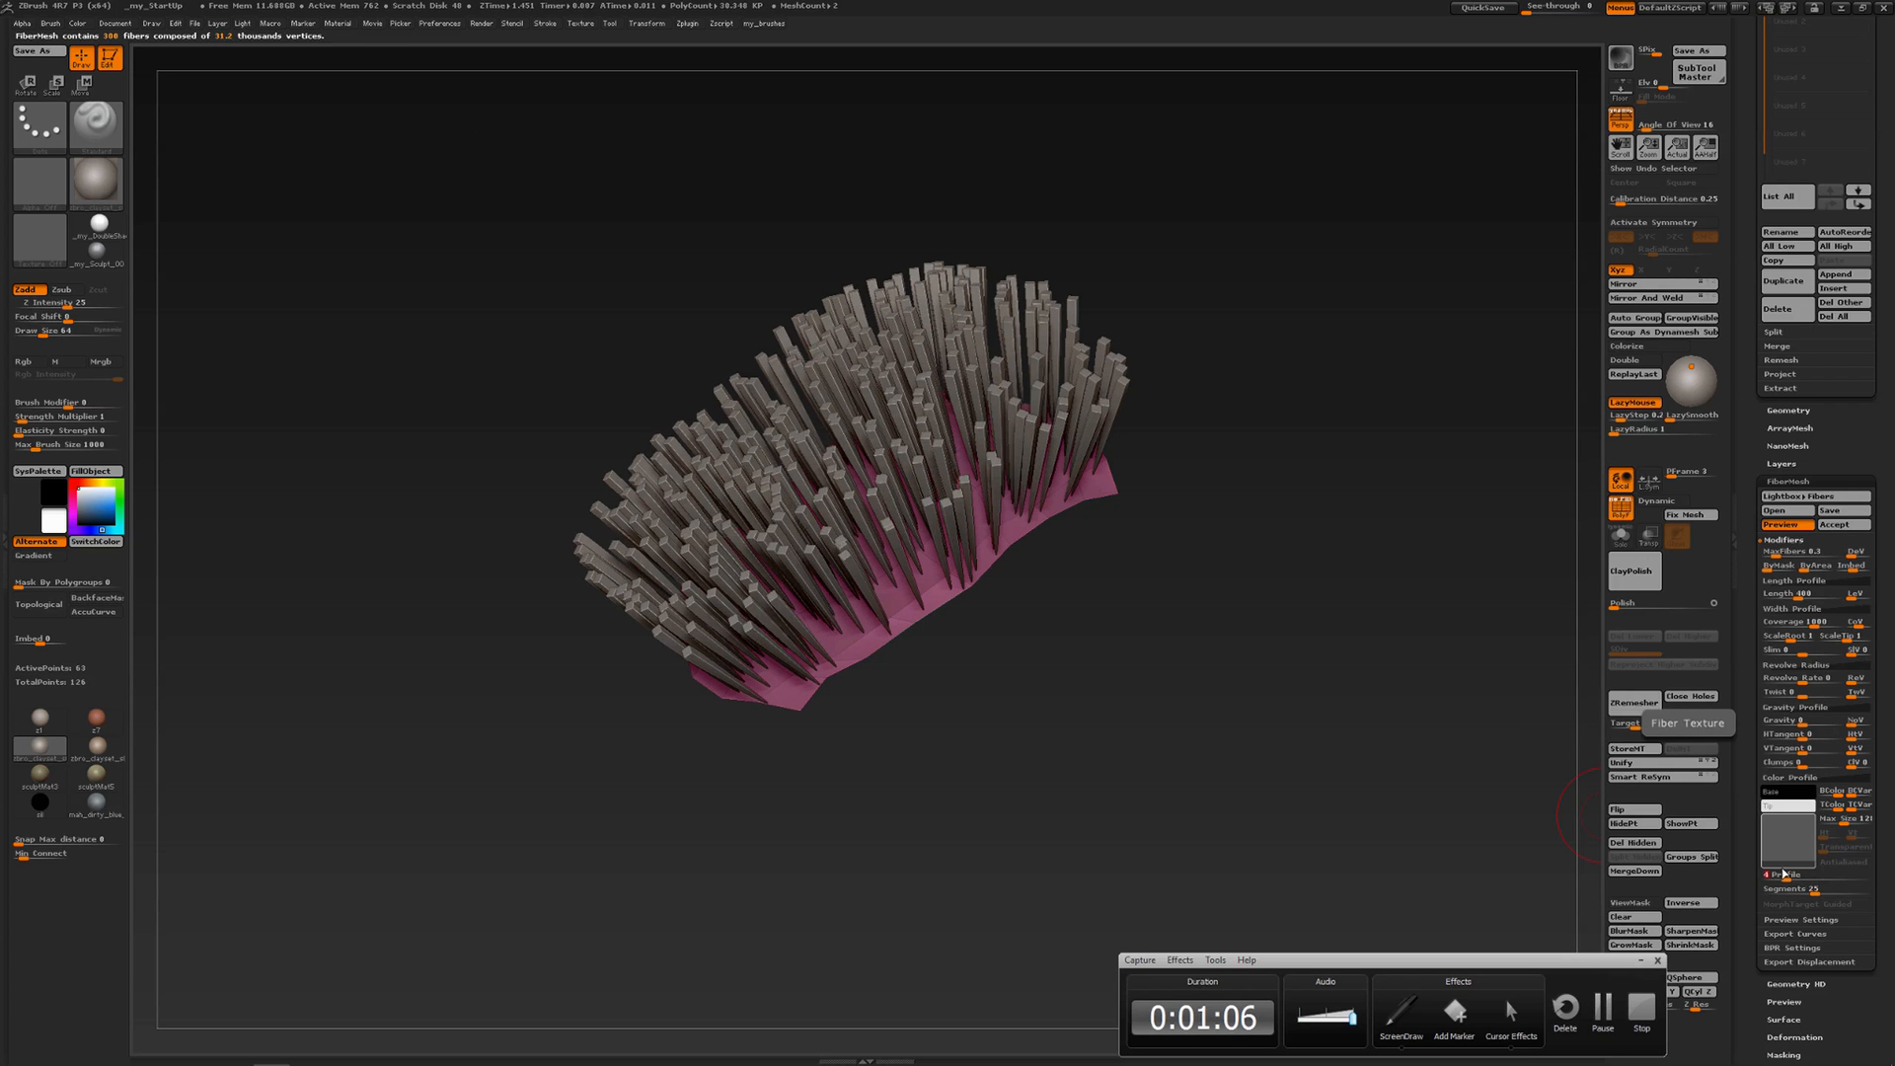
{"action": "left_click_drag", "start_coordinate": [1517, 693], "coordinate": [1471, 681]}
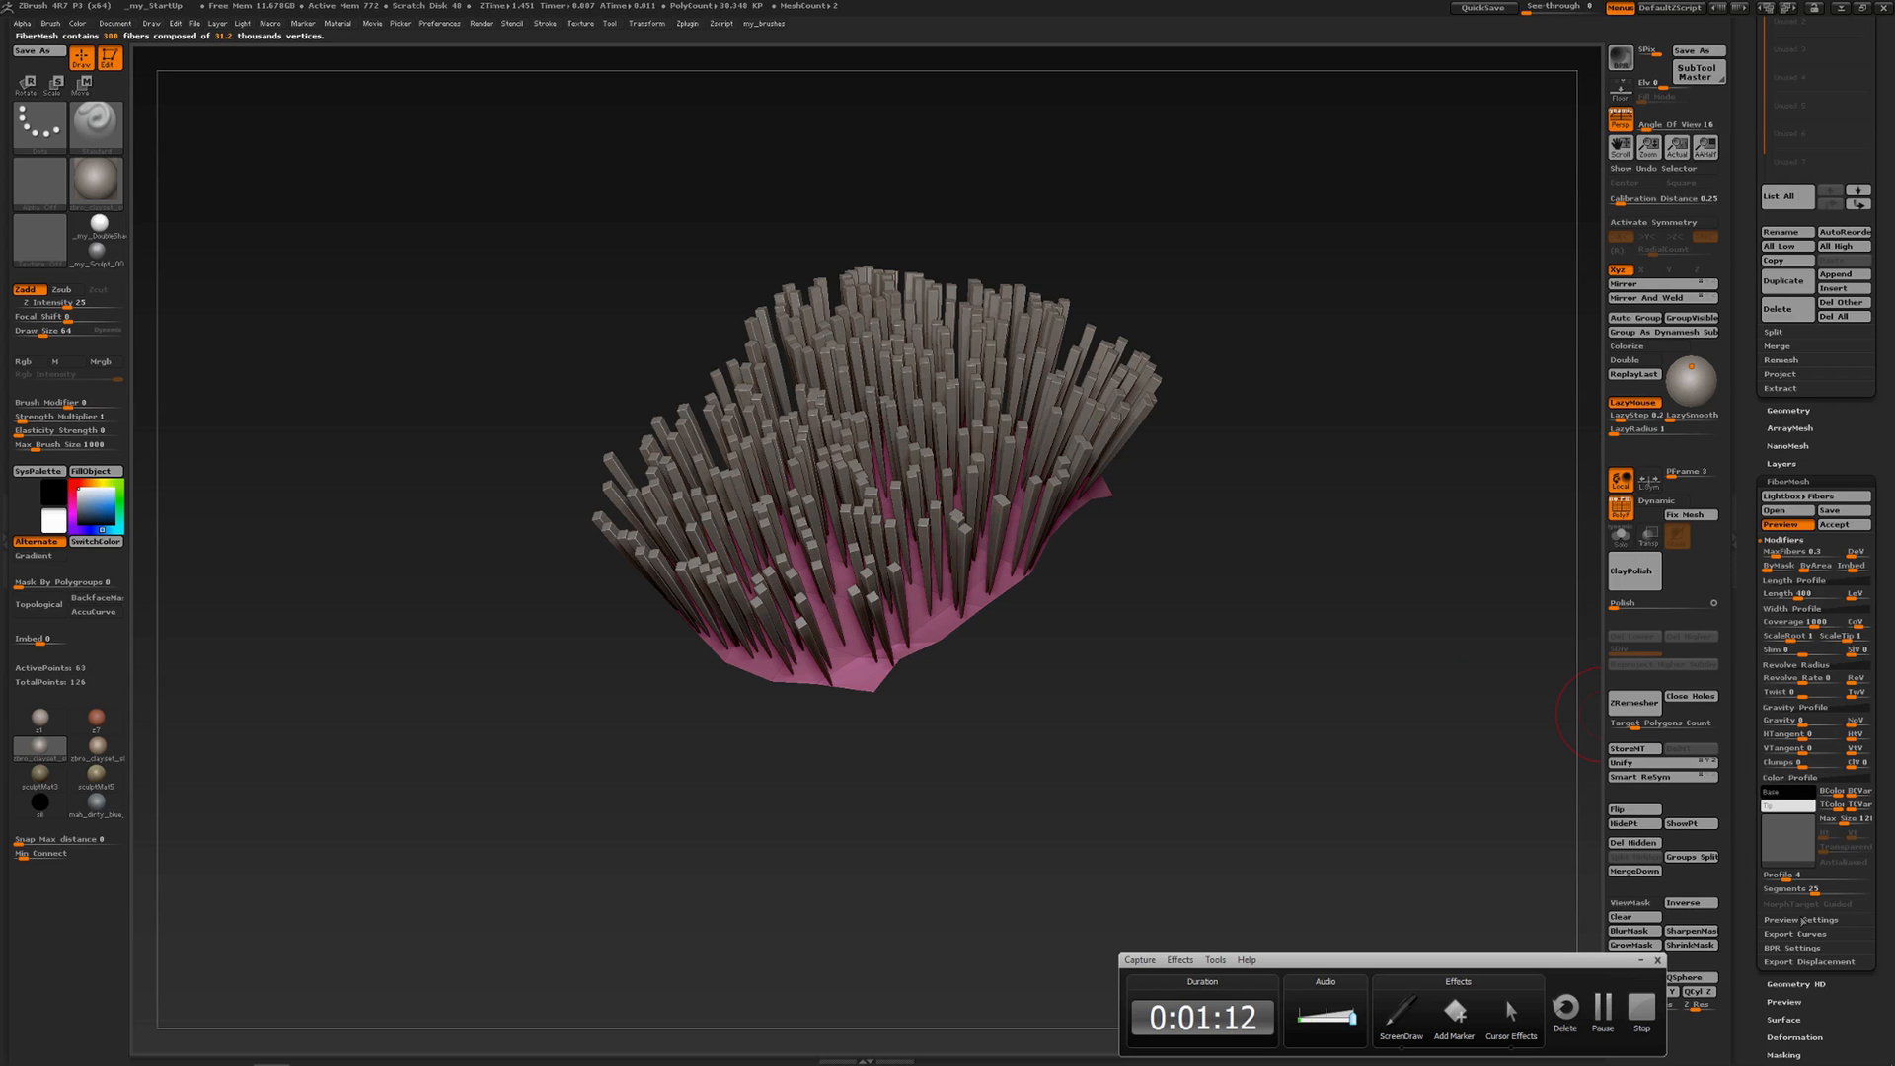
Expand the fiber preview settings and switch Fast Preview on and off to compare the two fiber displays
{"action": "left_click", "coordinate": [1792, 919]}
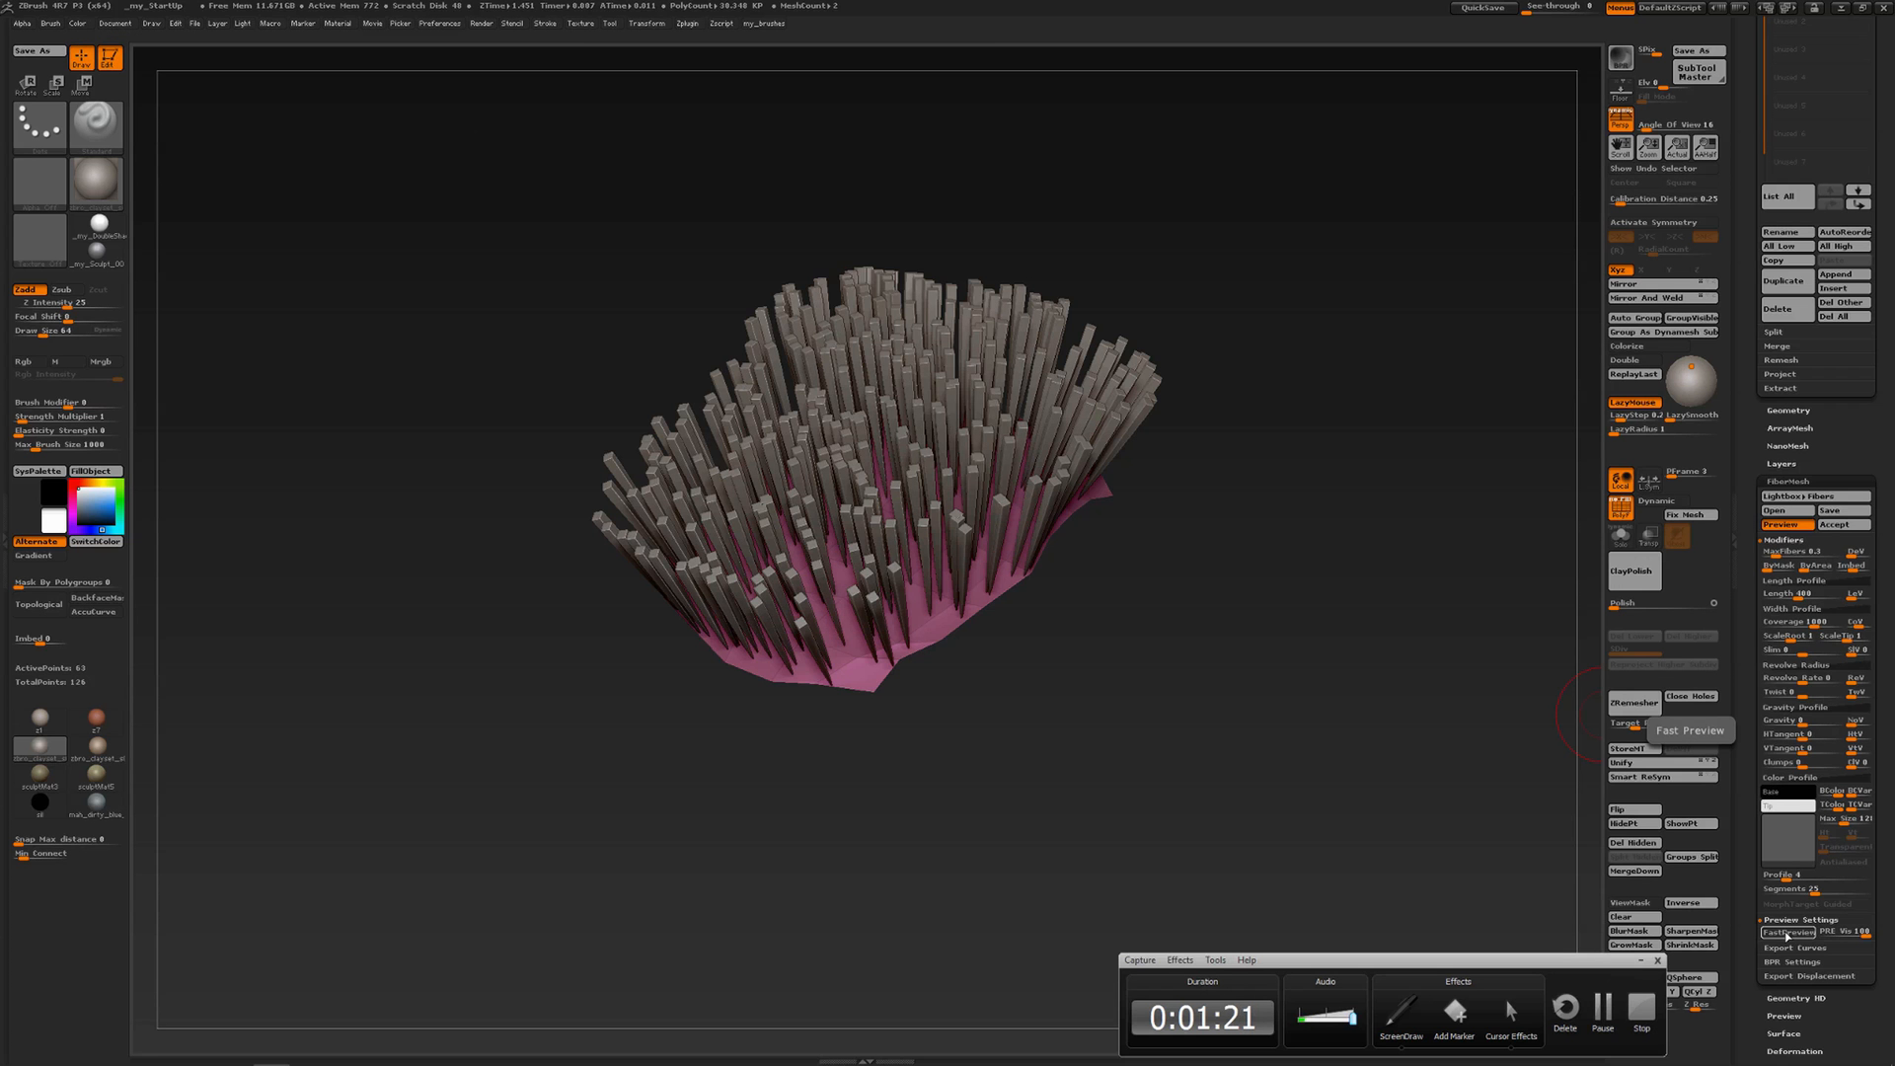
{"action": "left_click", "coordinate": [1787, 932]}
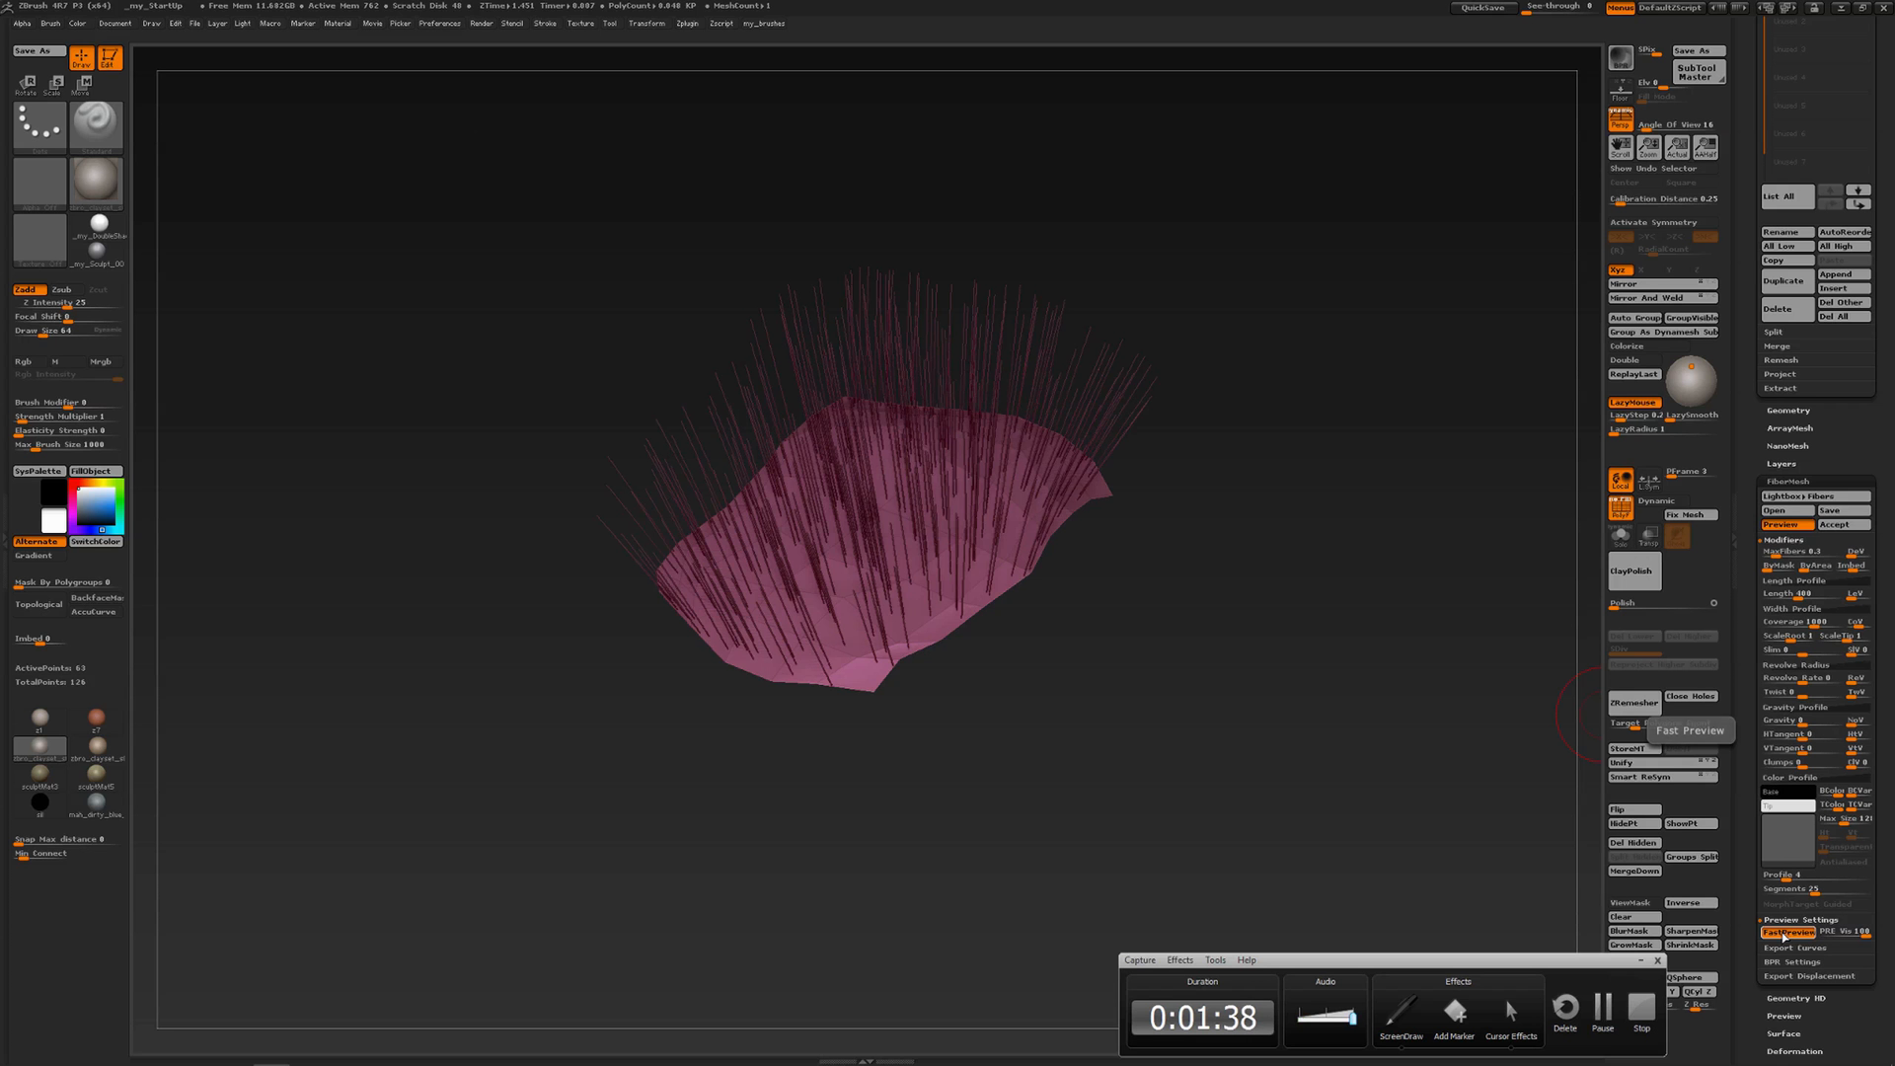
{"action": "left_click", "coordinate": [1785, 933]}
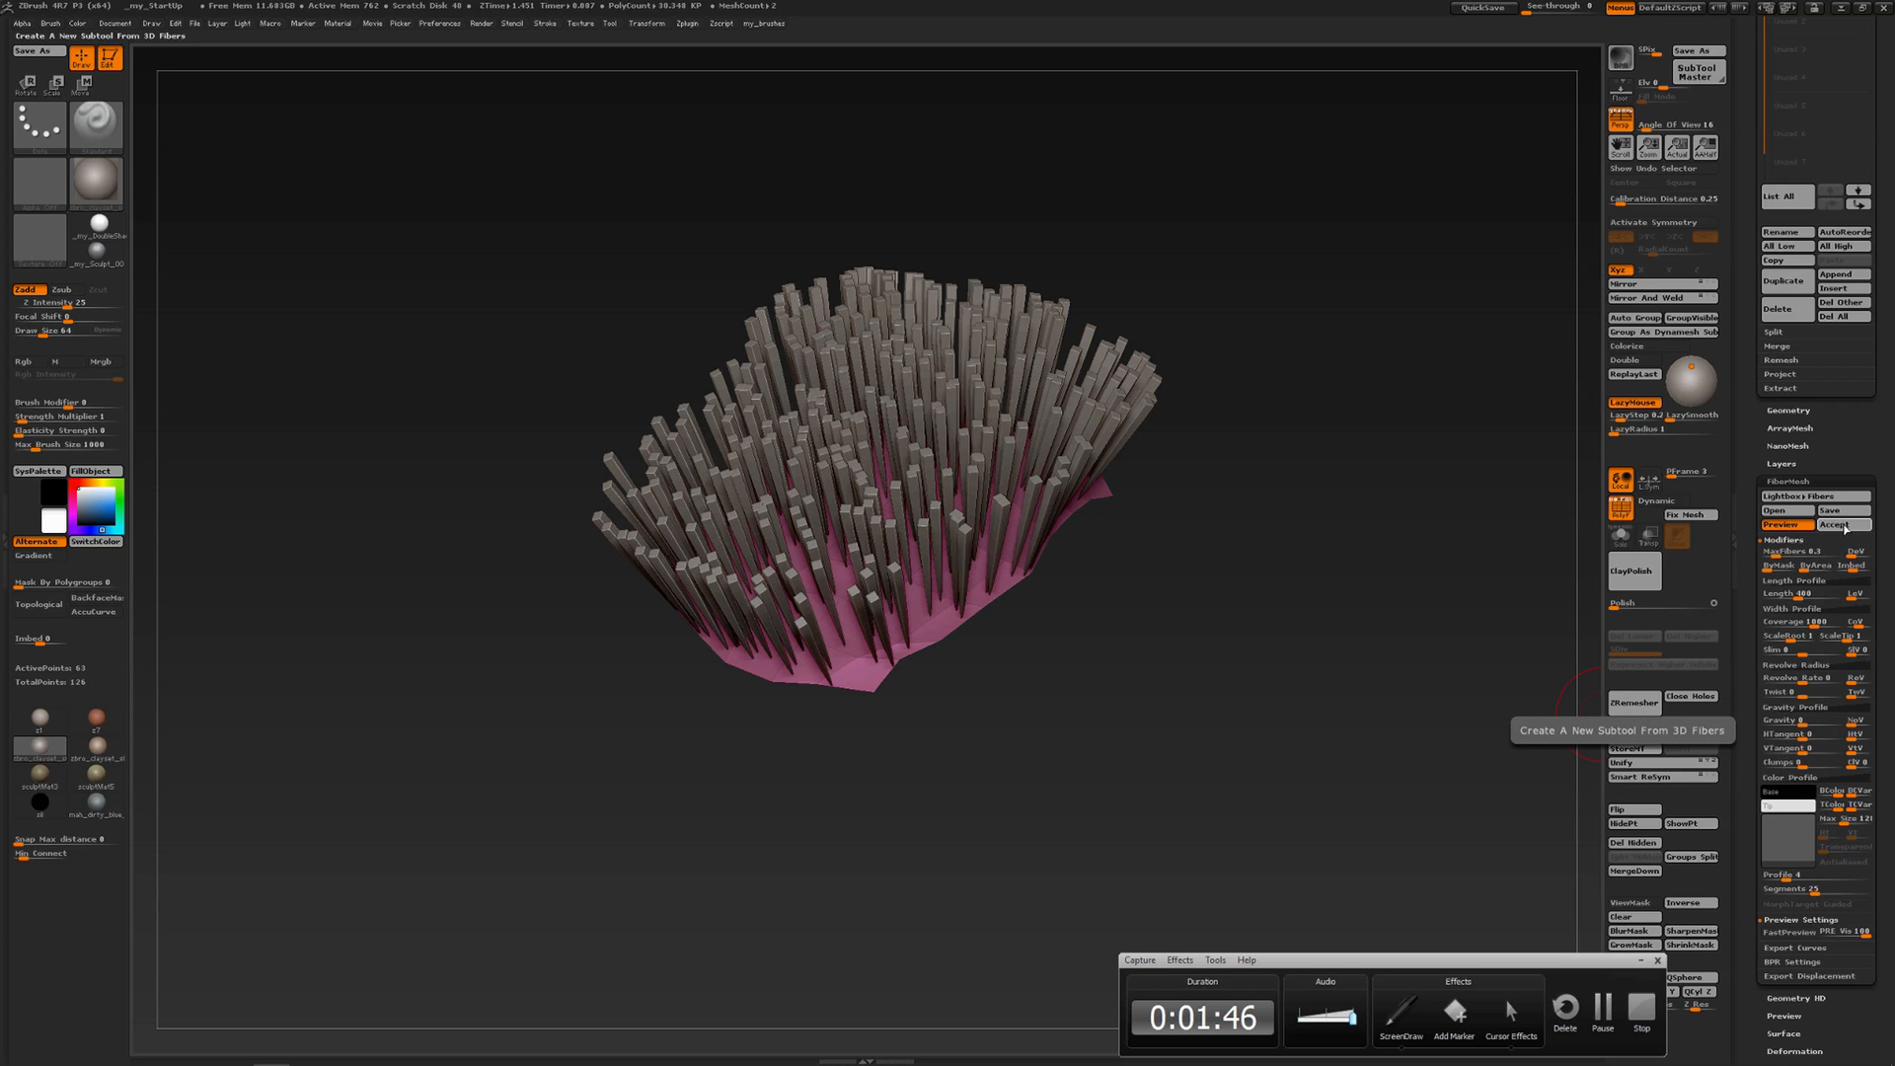
Accept the previewed fibers as a new subtool and select that fiber subtool
{"action": "left_click", "coordinate": [1839, 527]}
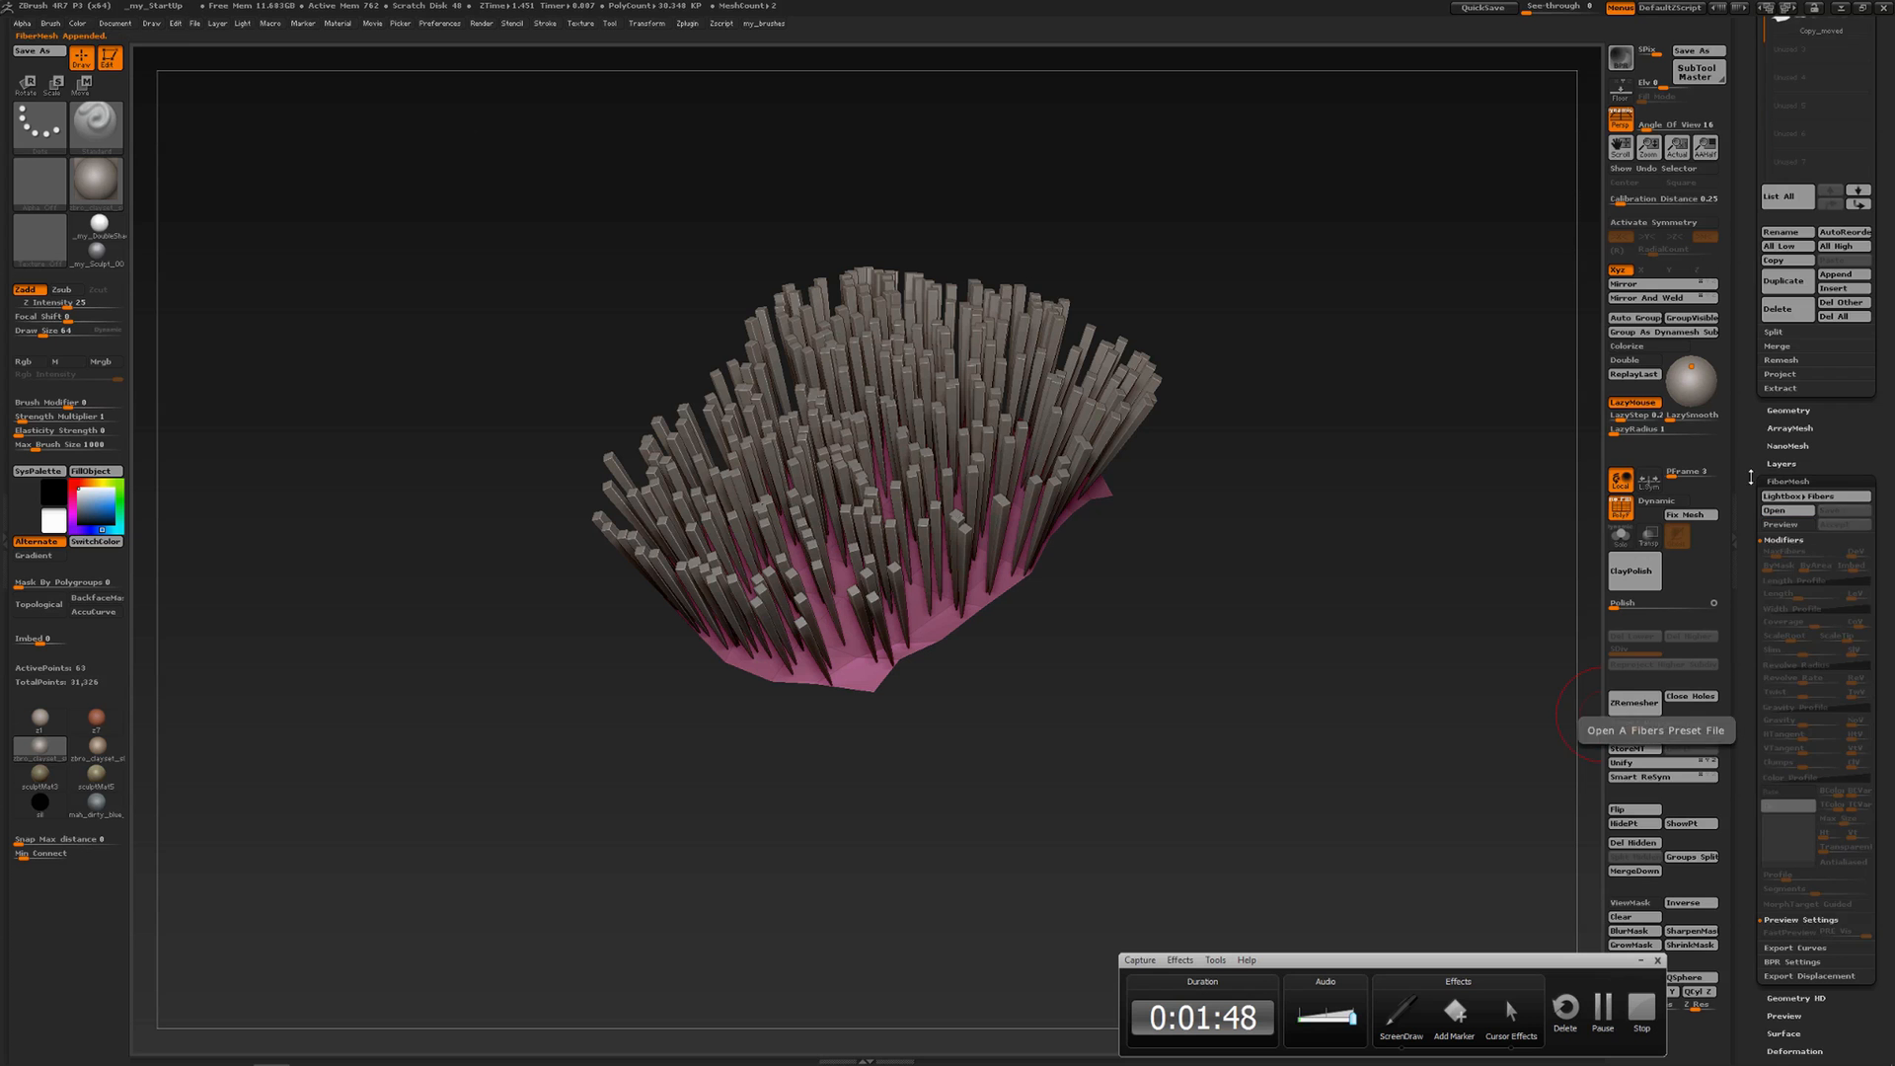
{"action": "left_click_drag", "start_coordinate": [1747, 437], "coordinate": [1748, 762]}
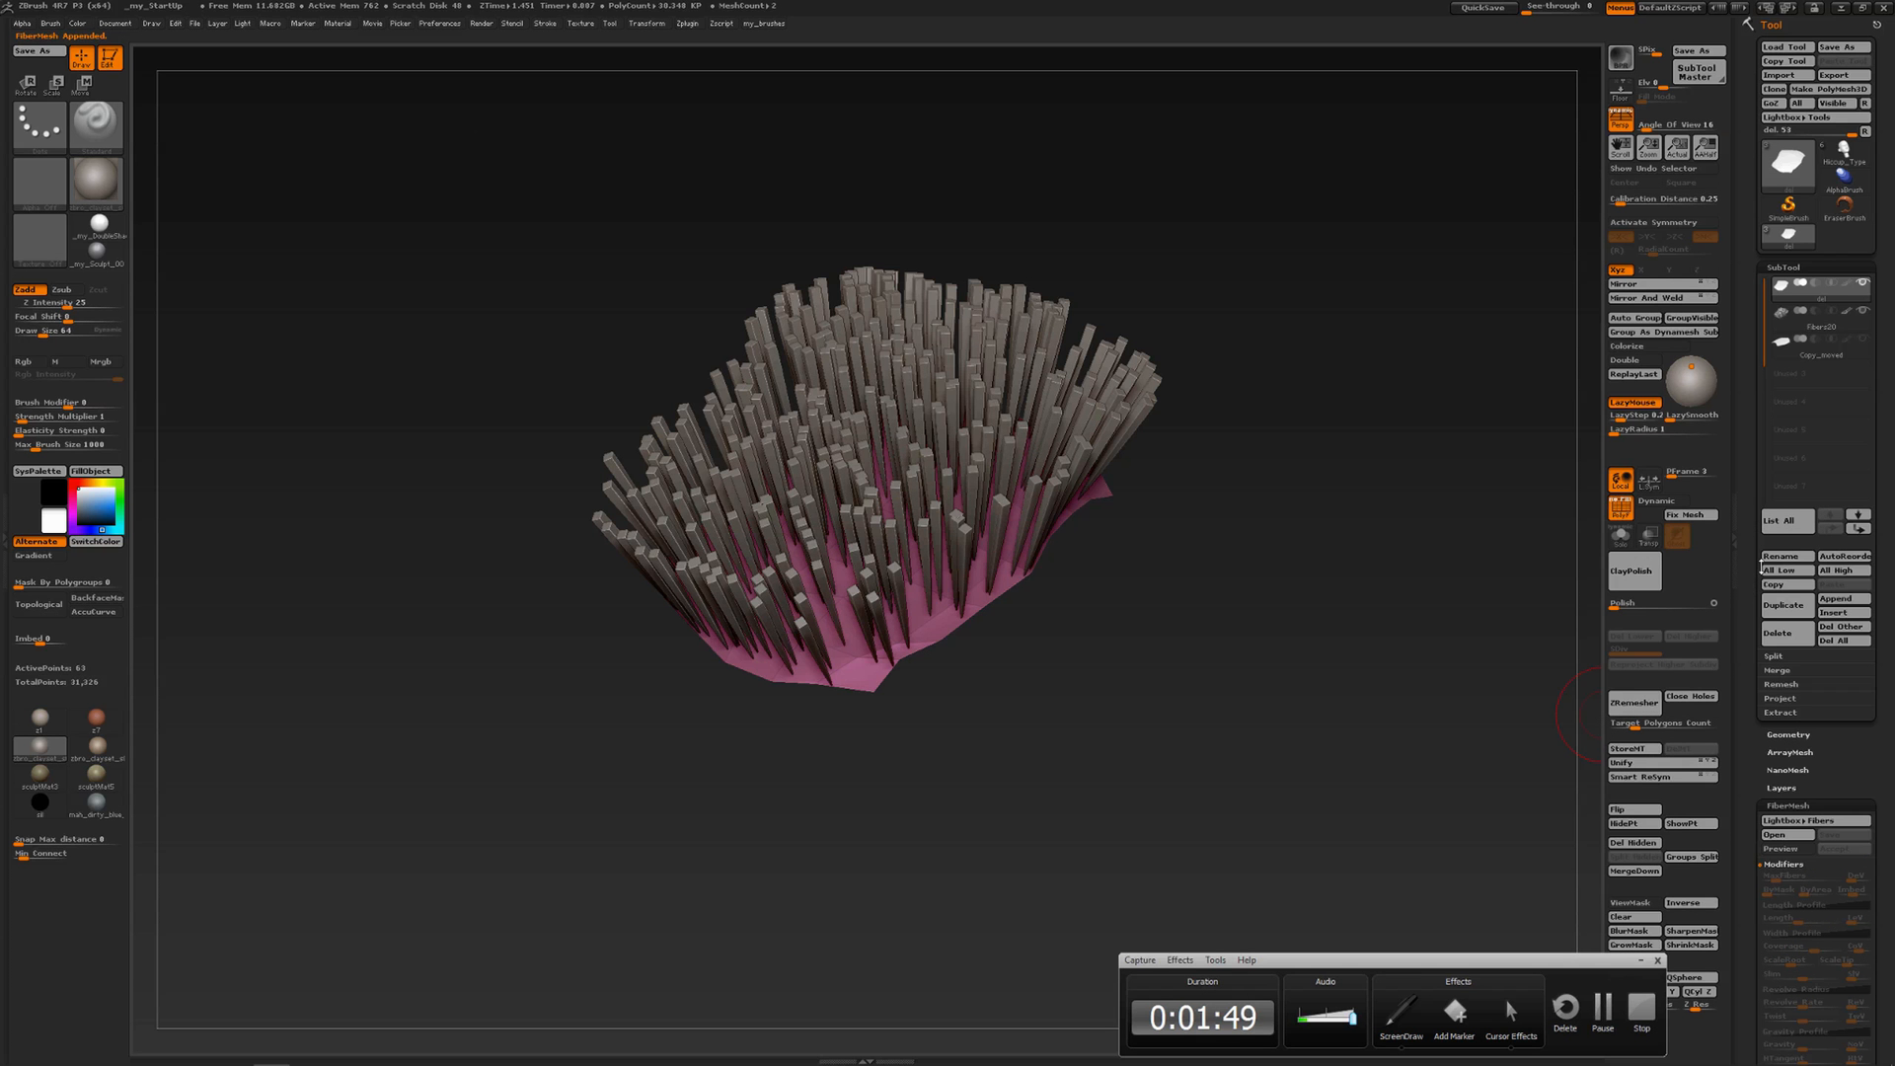
{"action": "left_click", "coordinate": [1783, 318]}
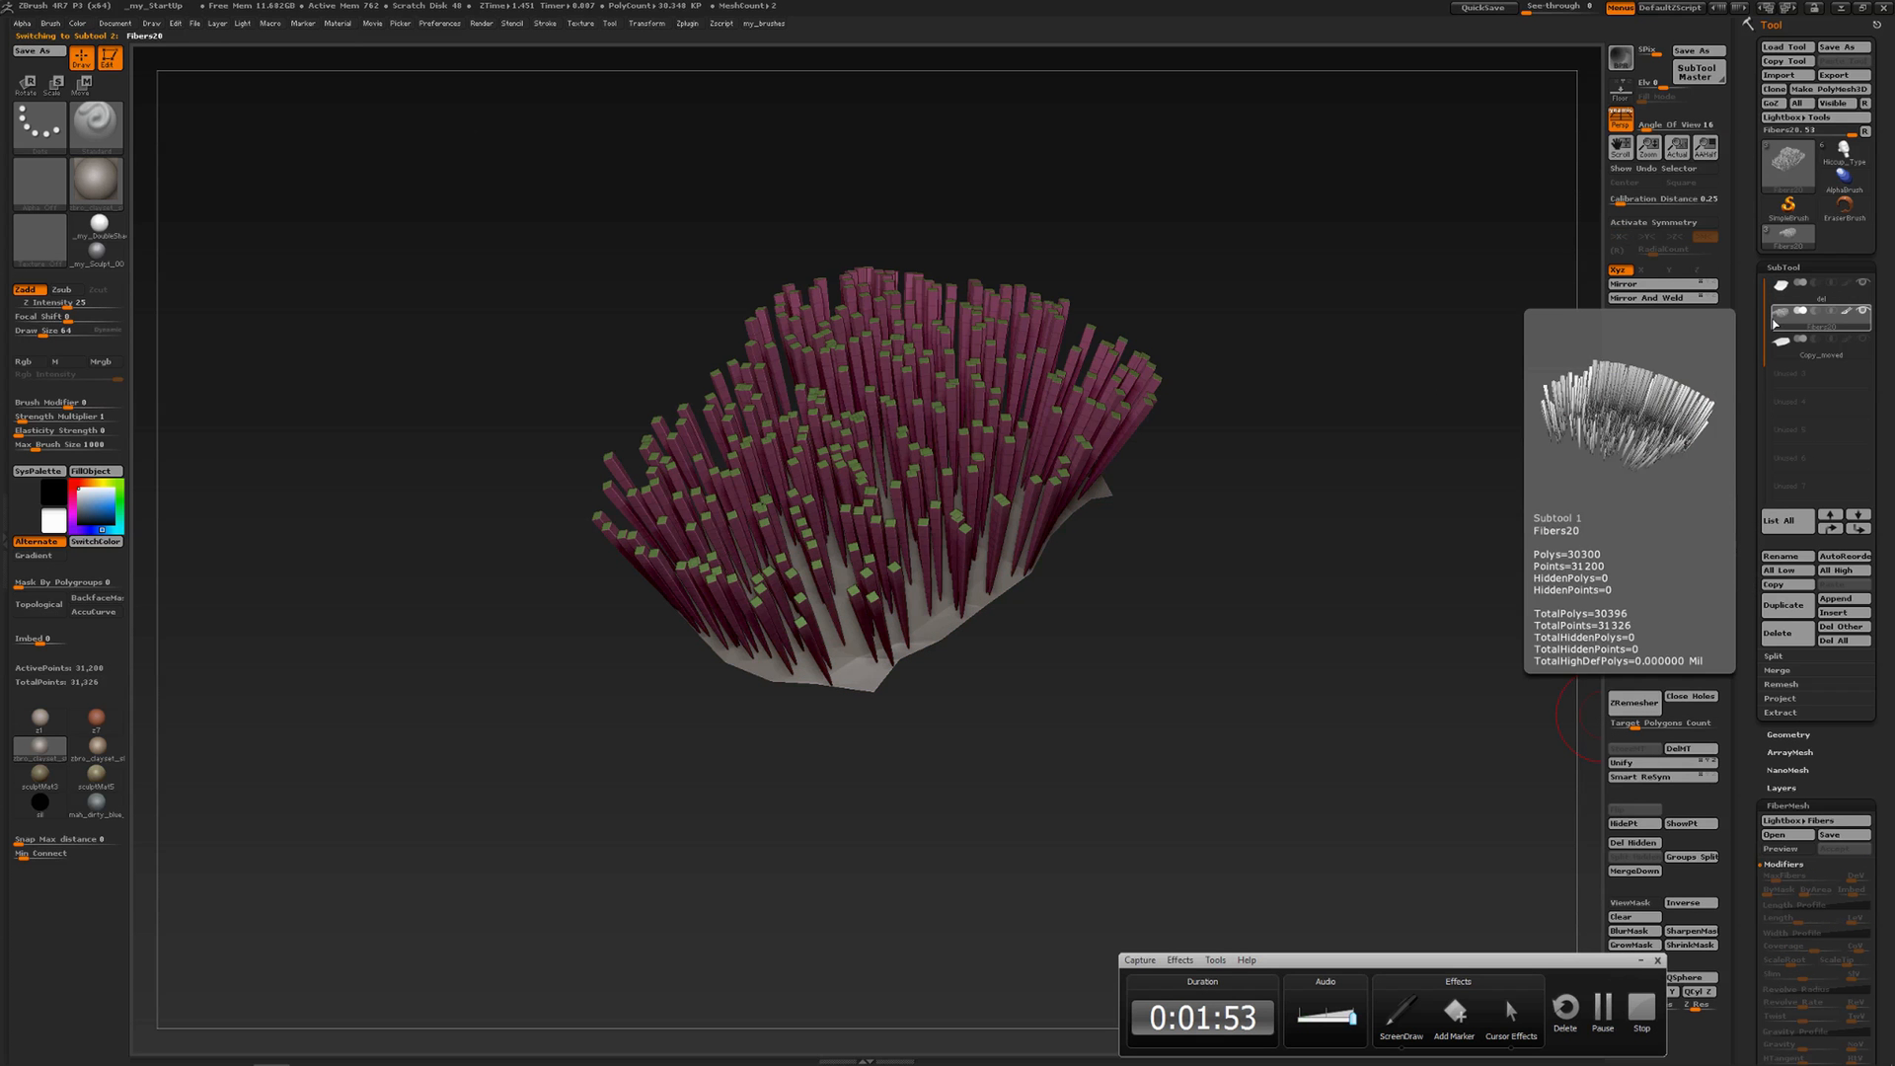
{"action": "left_click_drag", "start_coordinate": [1416, 605], "coordinate": [1403, 570]}
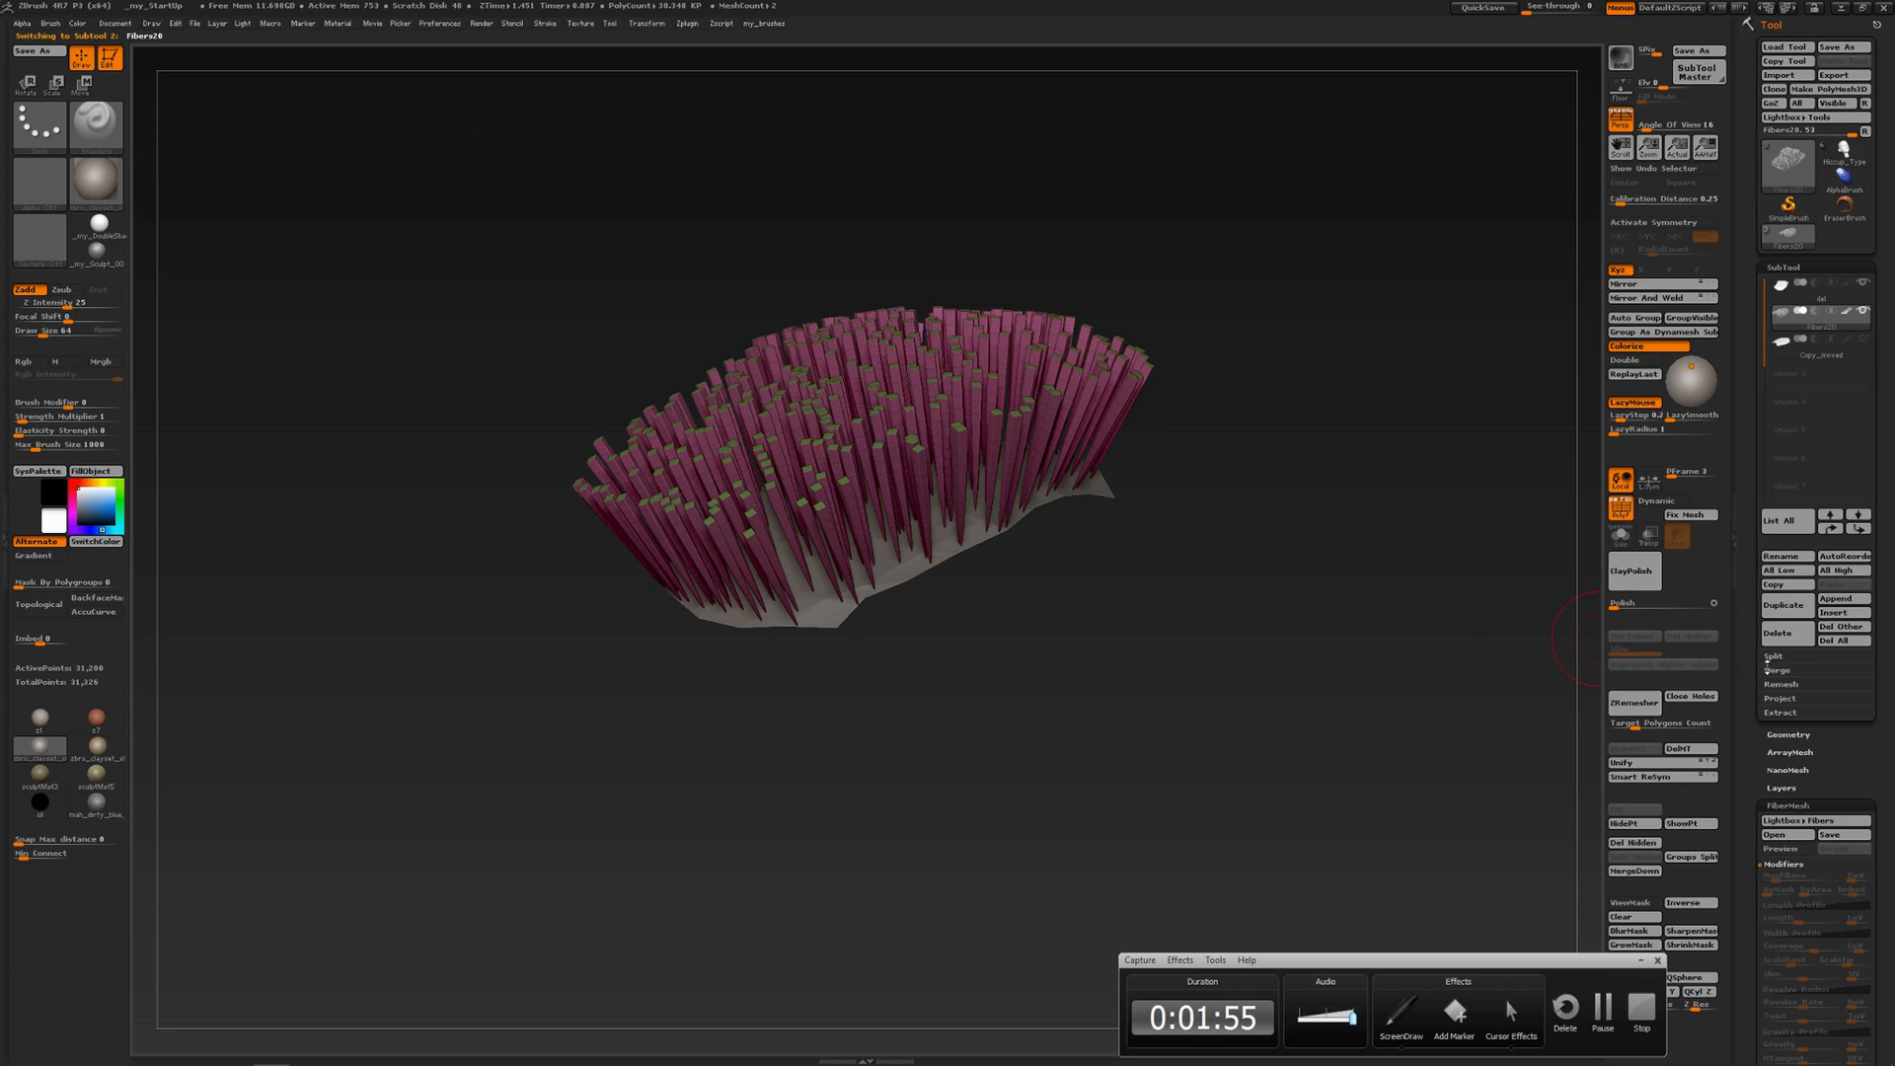
Switch Fast Preview on and off for the accepted fiber subtool
{"action": "left_click_drag", "start_coordinate": [1744, 679], "coordinate": [1750, 519]}
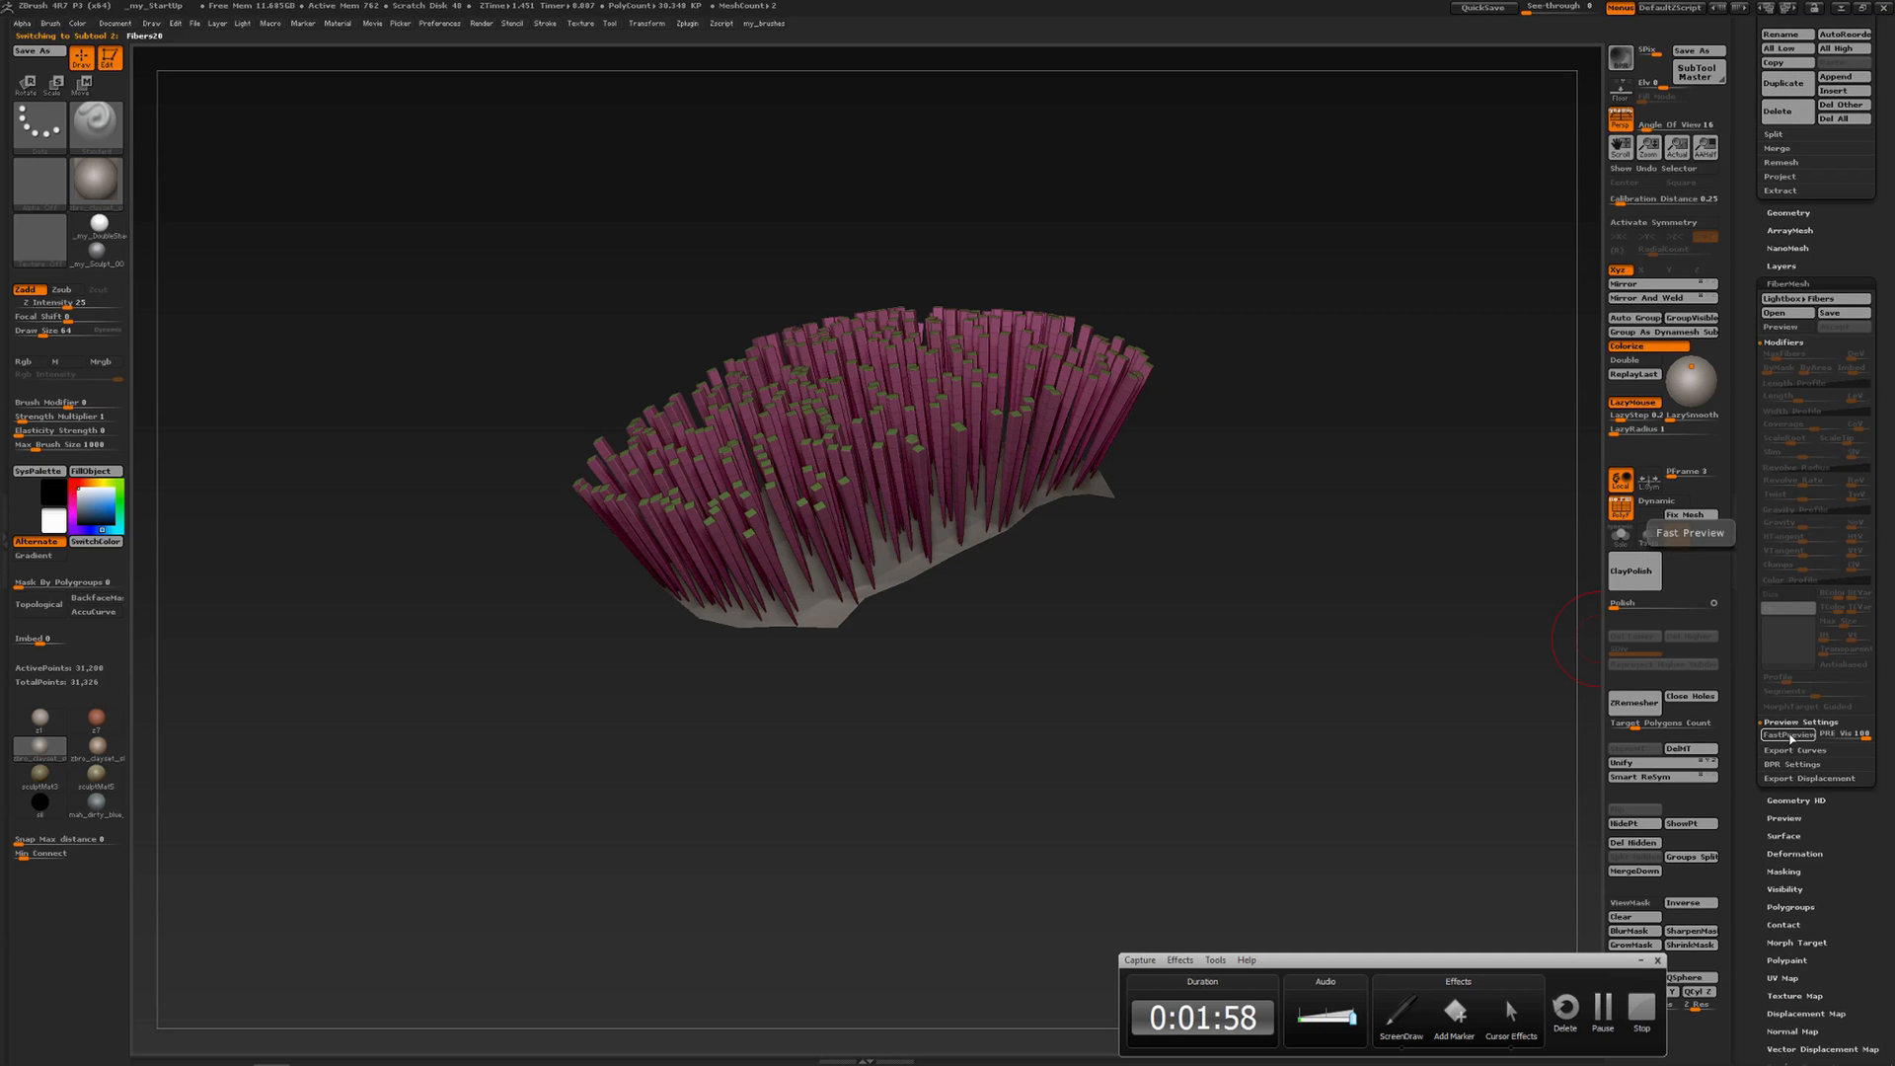
{"action": "left_click", "coordinate": [1789, 735]}
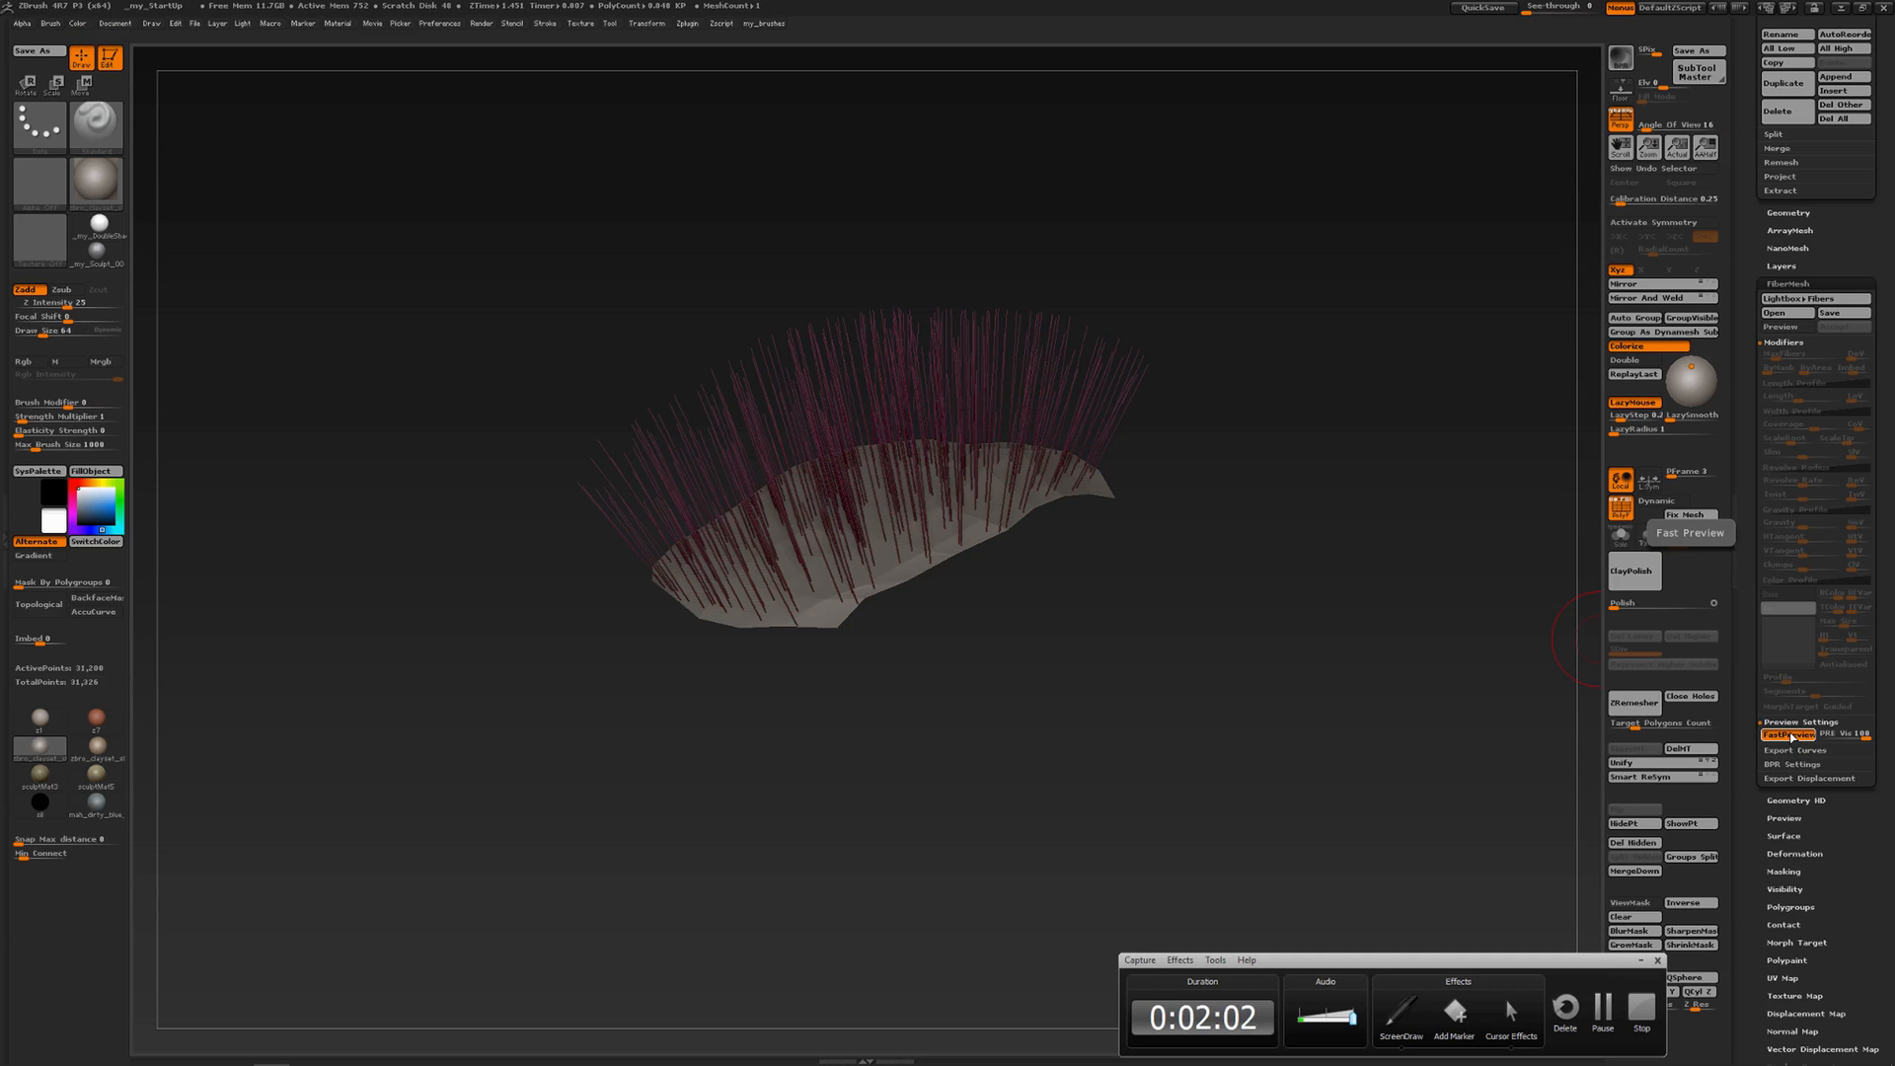
{"action": "left_click", "coordinate": [1791, 736]}
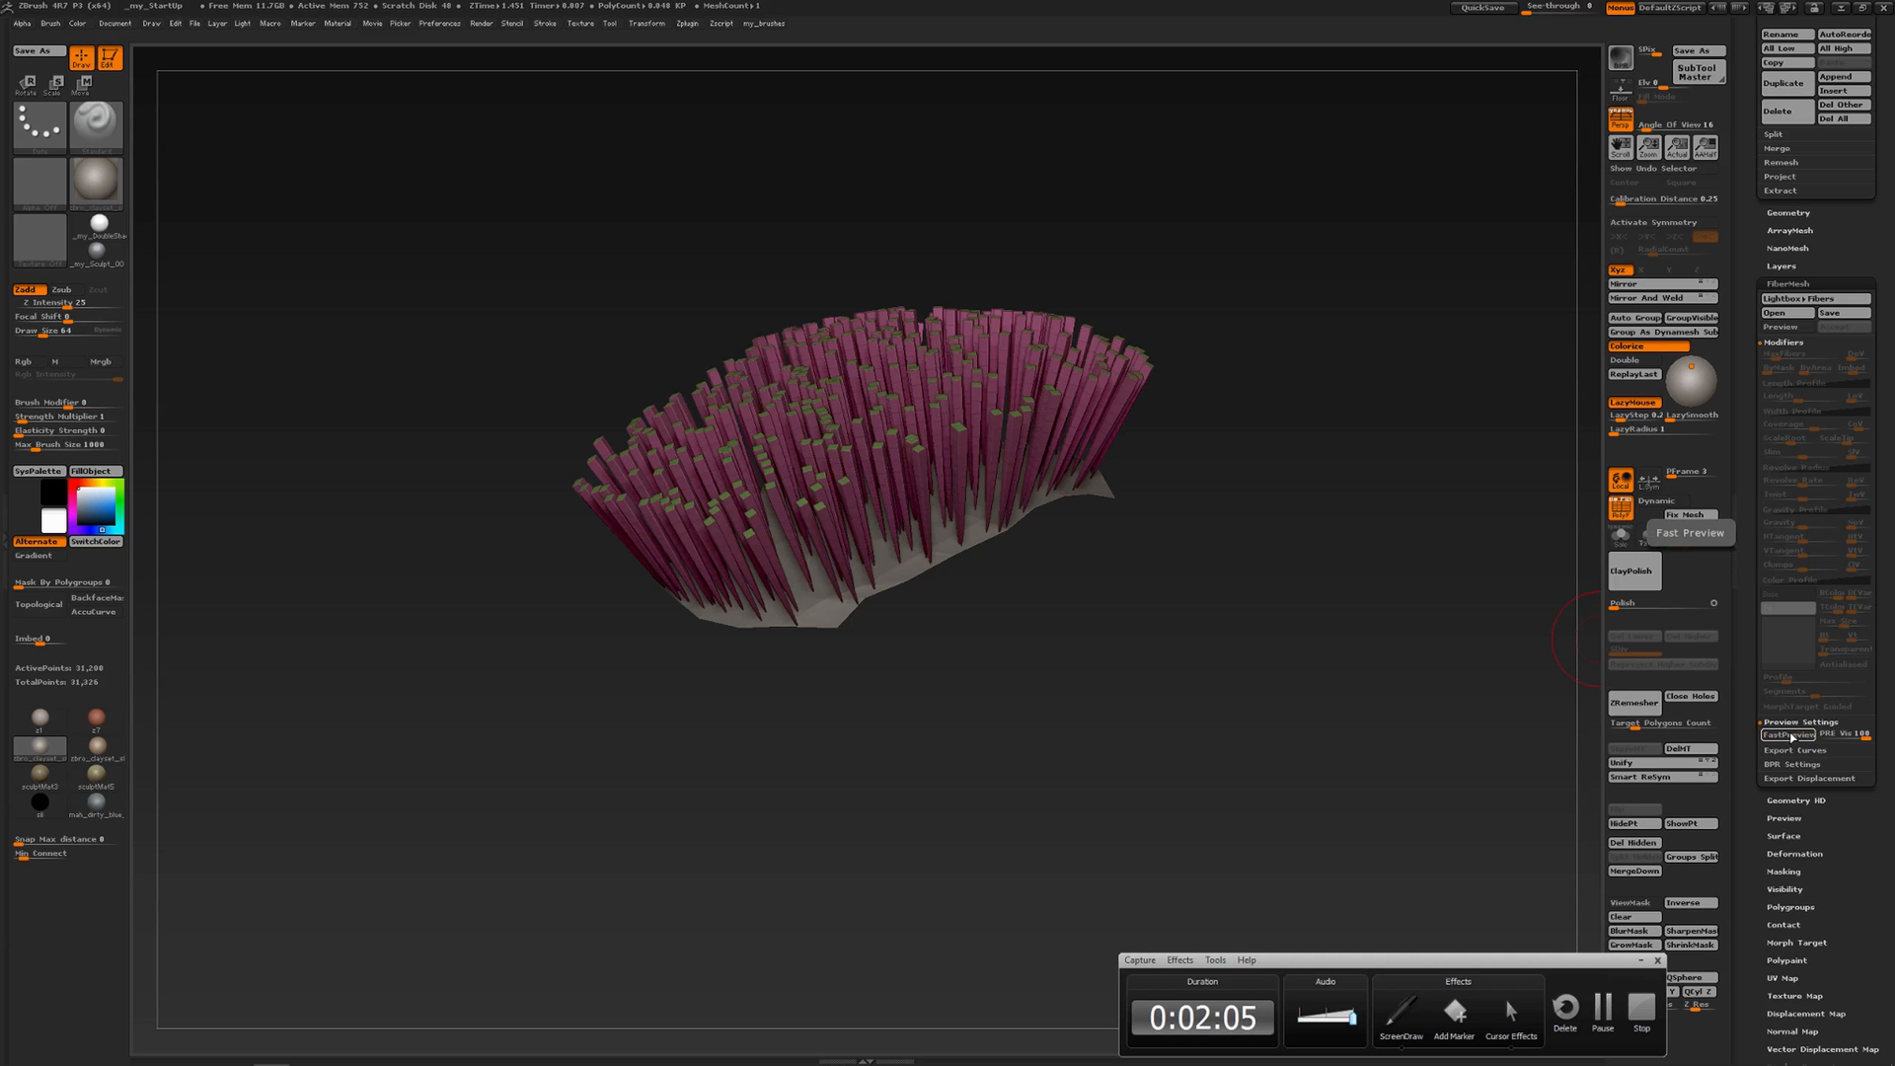
{"action": "left_click_drag", "start_coordinate": [1753, 523], "coordinate": [1755, 681]}
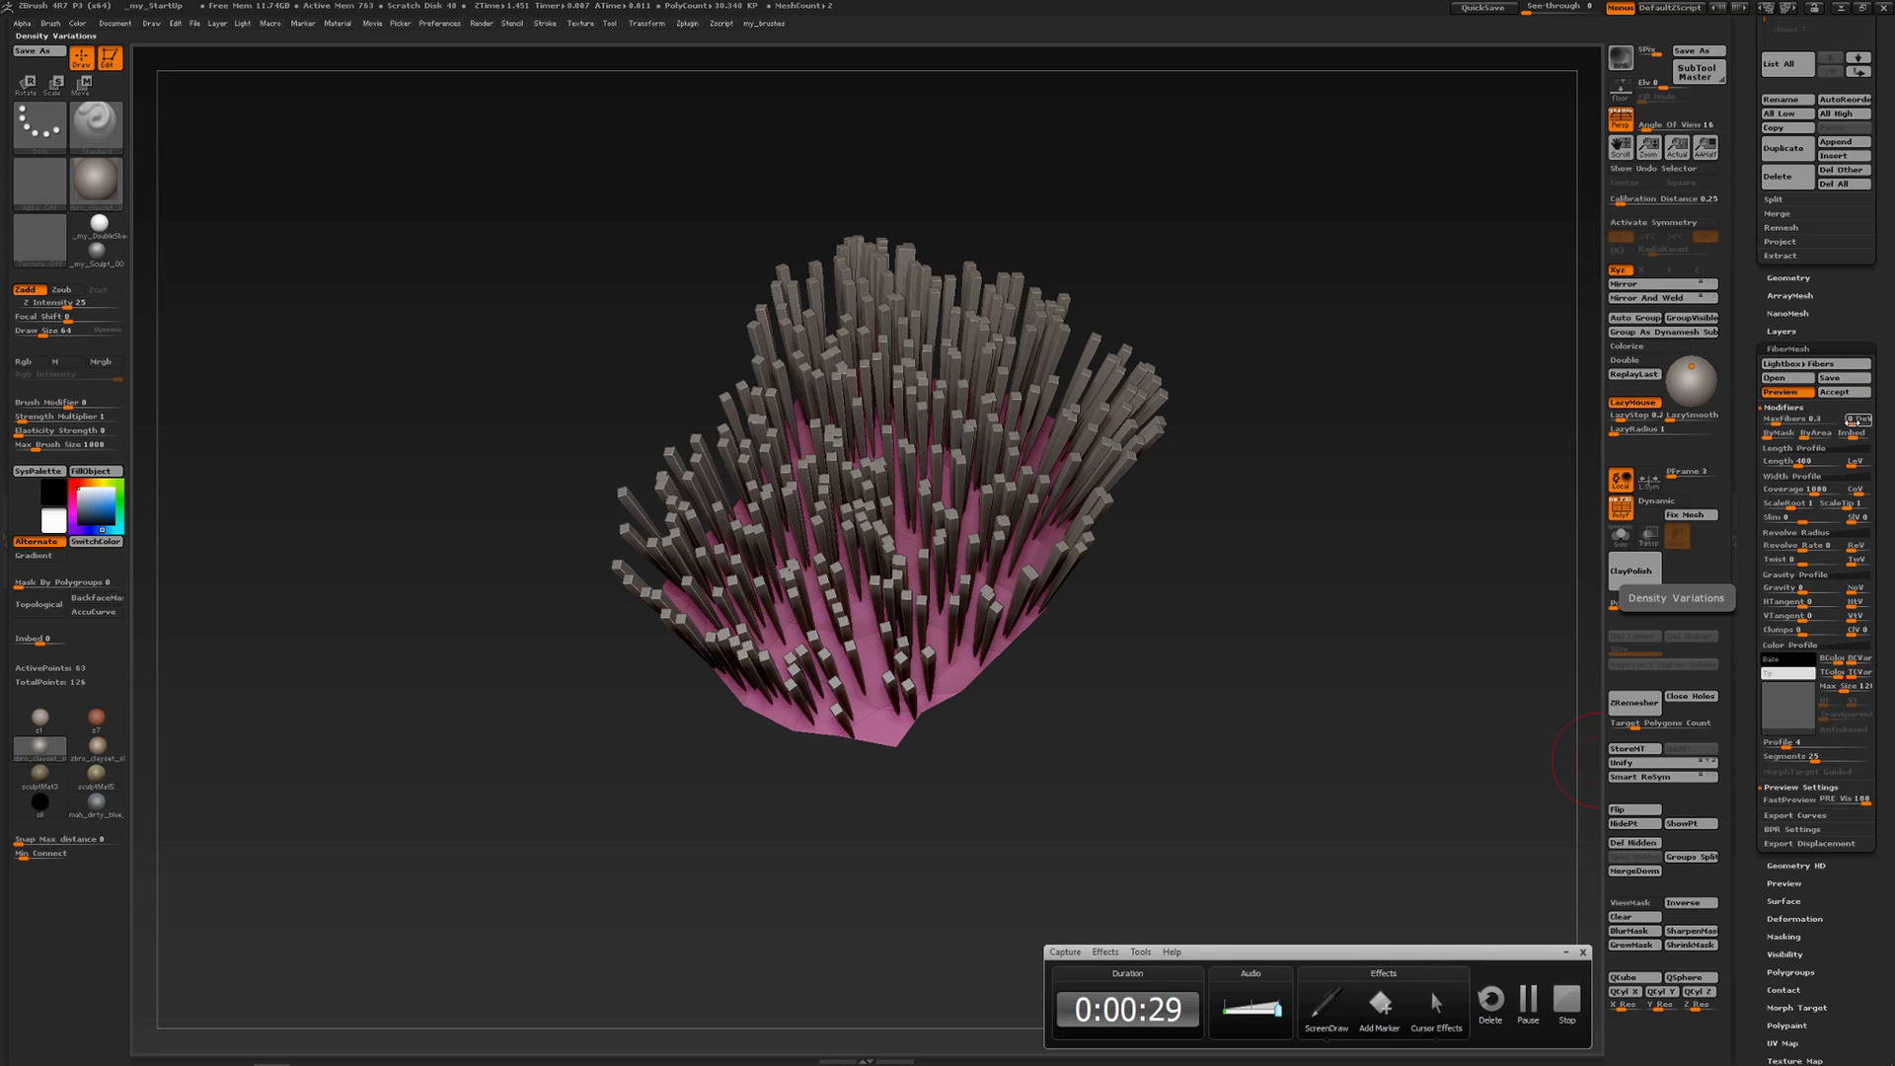
Try the fibers' density variation and modulation by masking, and reset the masking modulation to 0
{"action": "left_click", "coordinate": [1852, 419]}
{"action": "left_click_drag", "start_coordinate": [1857, 422], "coordinate": [1849, 422]}
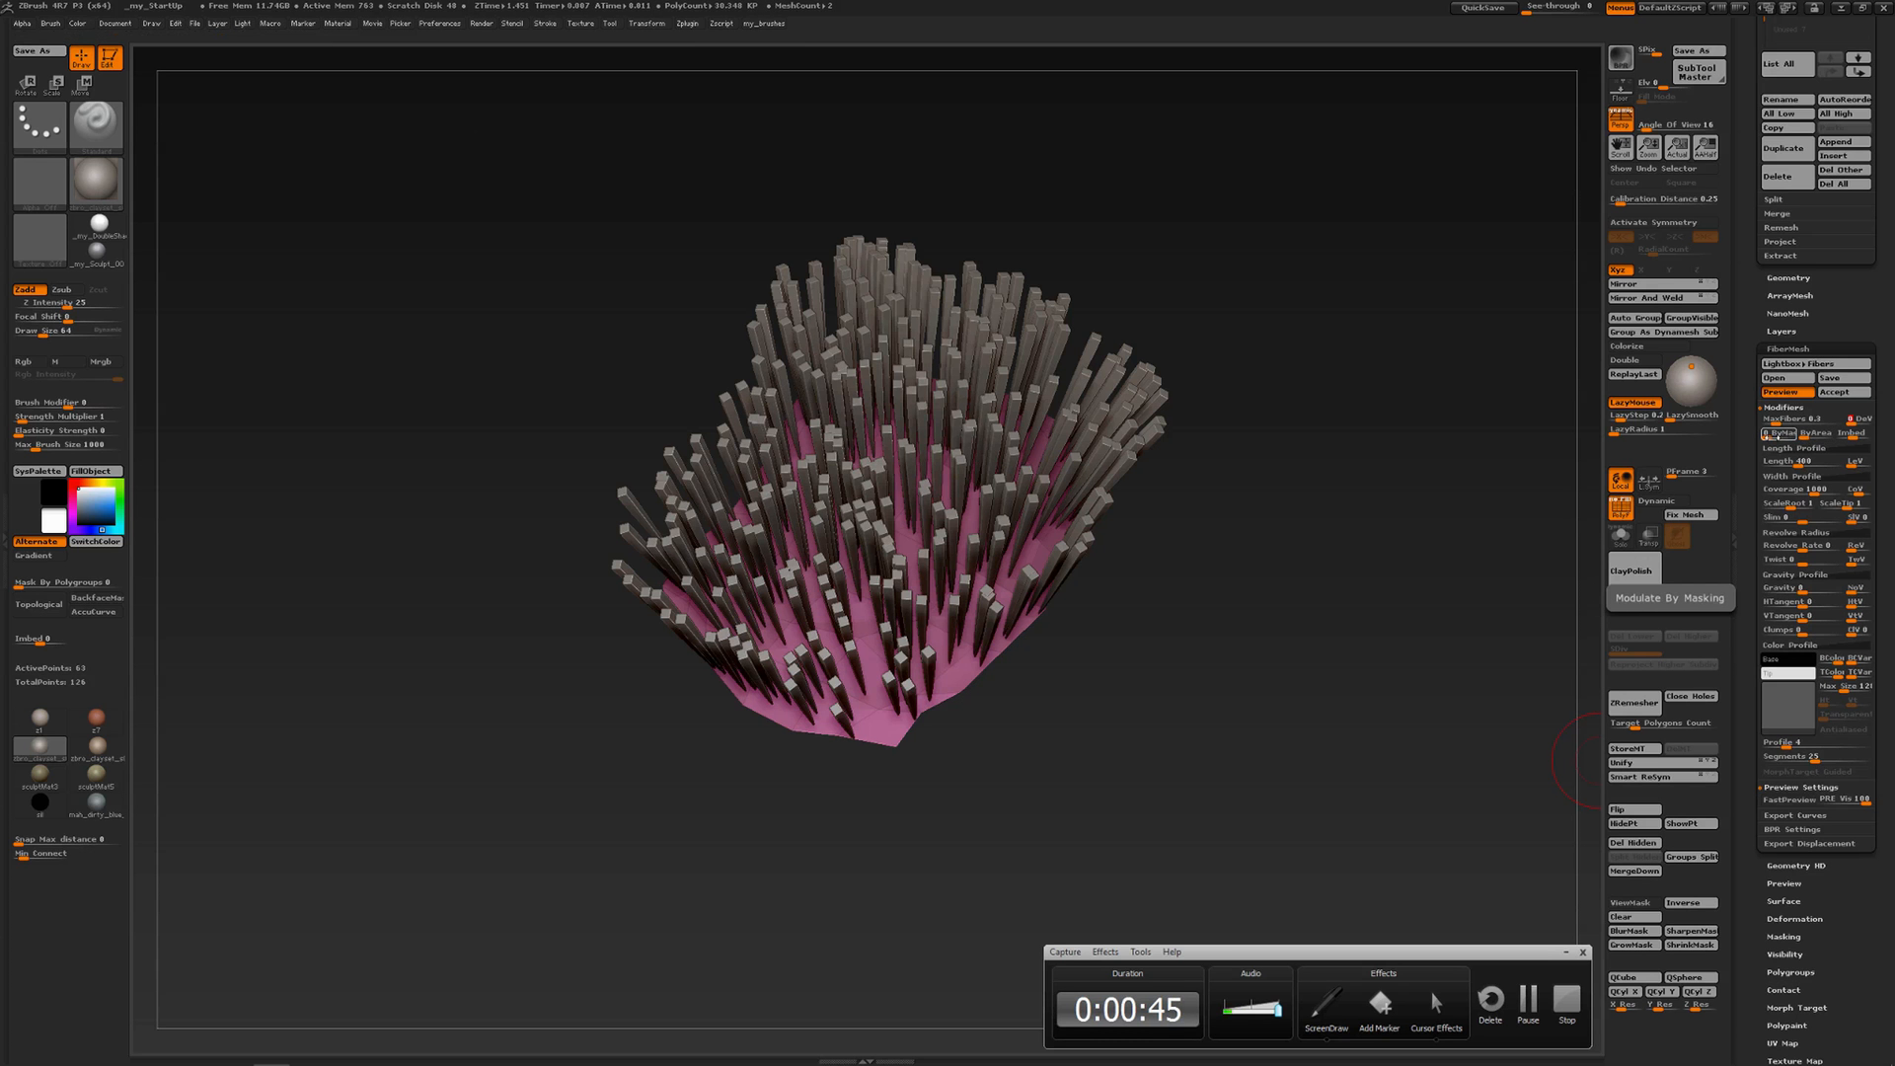
{"action": "left_click_drag", "start_coordinate": [1768, 434], "coordinate": [1771, 434]}
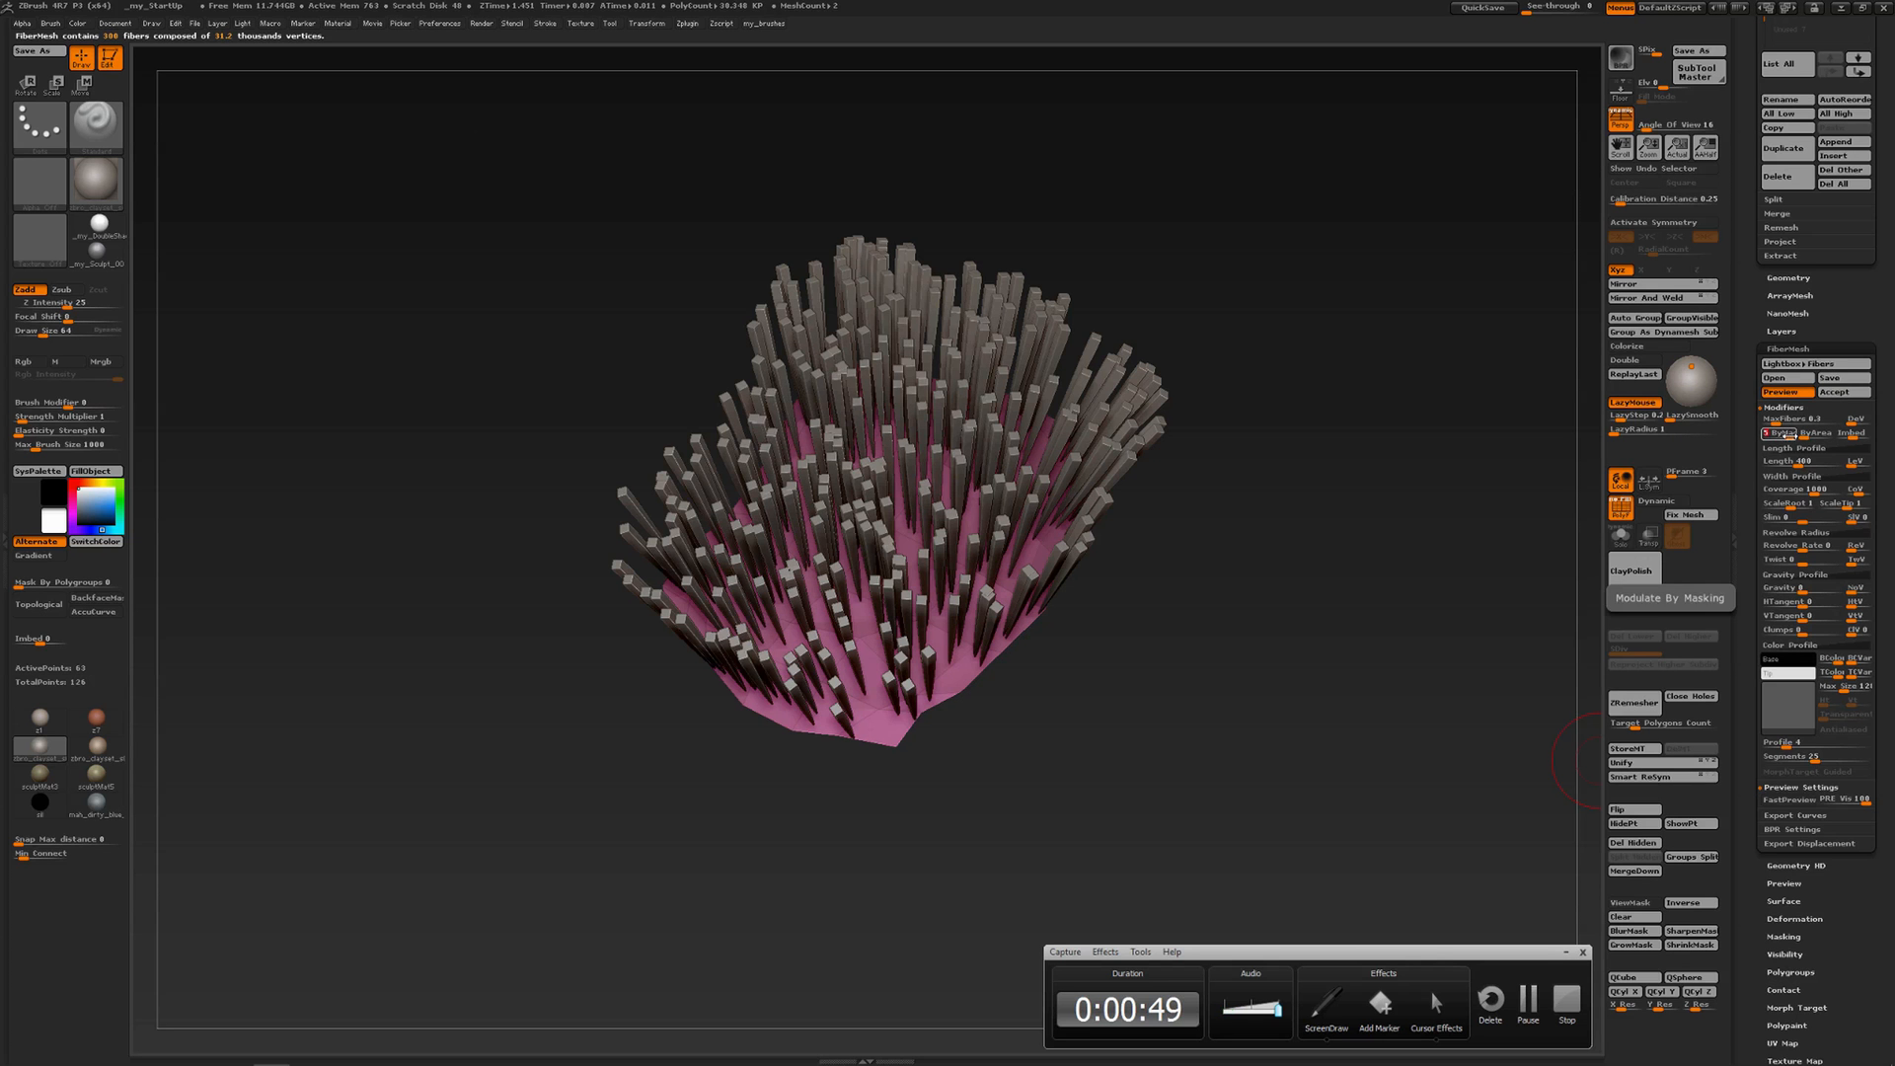
{"action": "left_click", "coordinate": [1767, 436]}
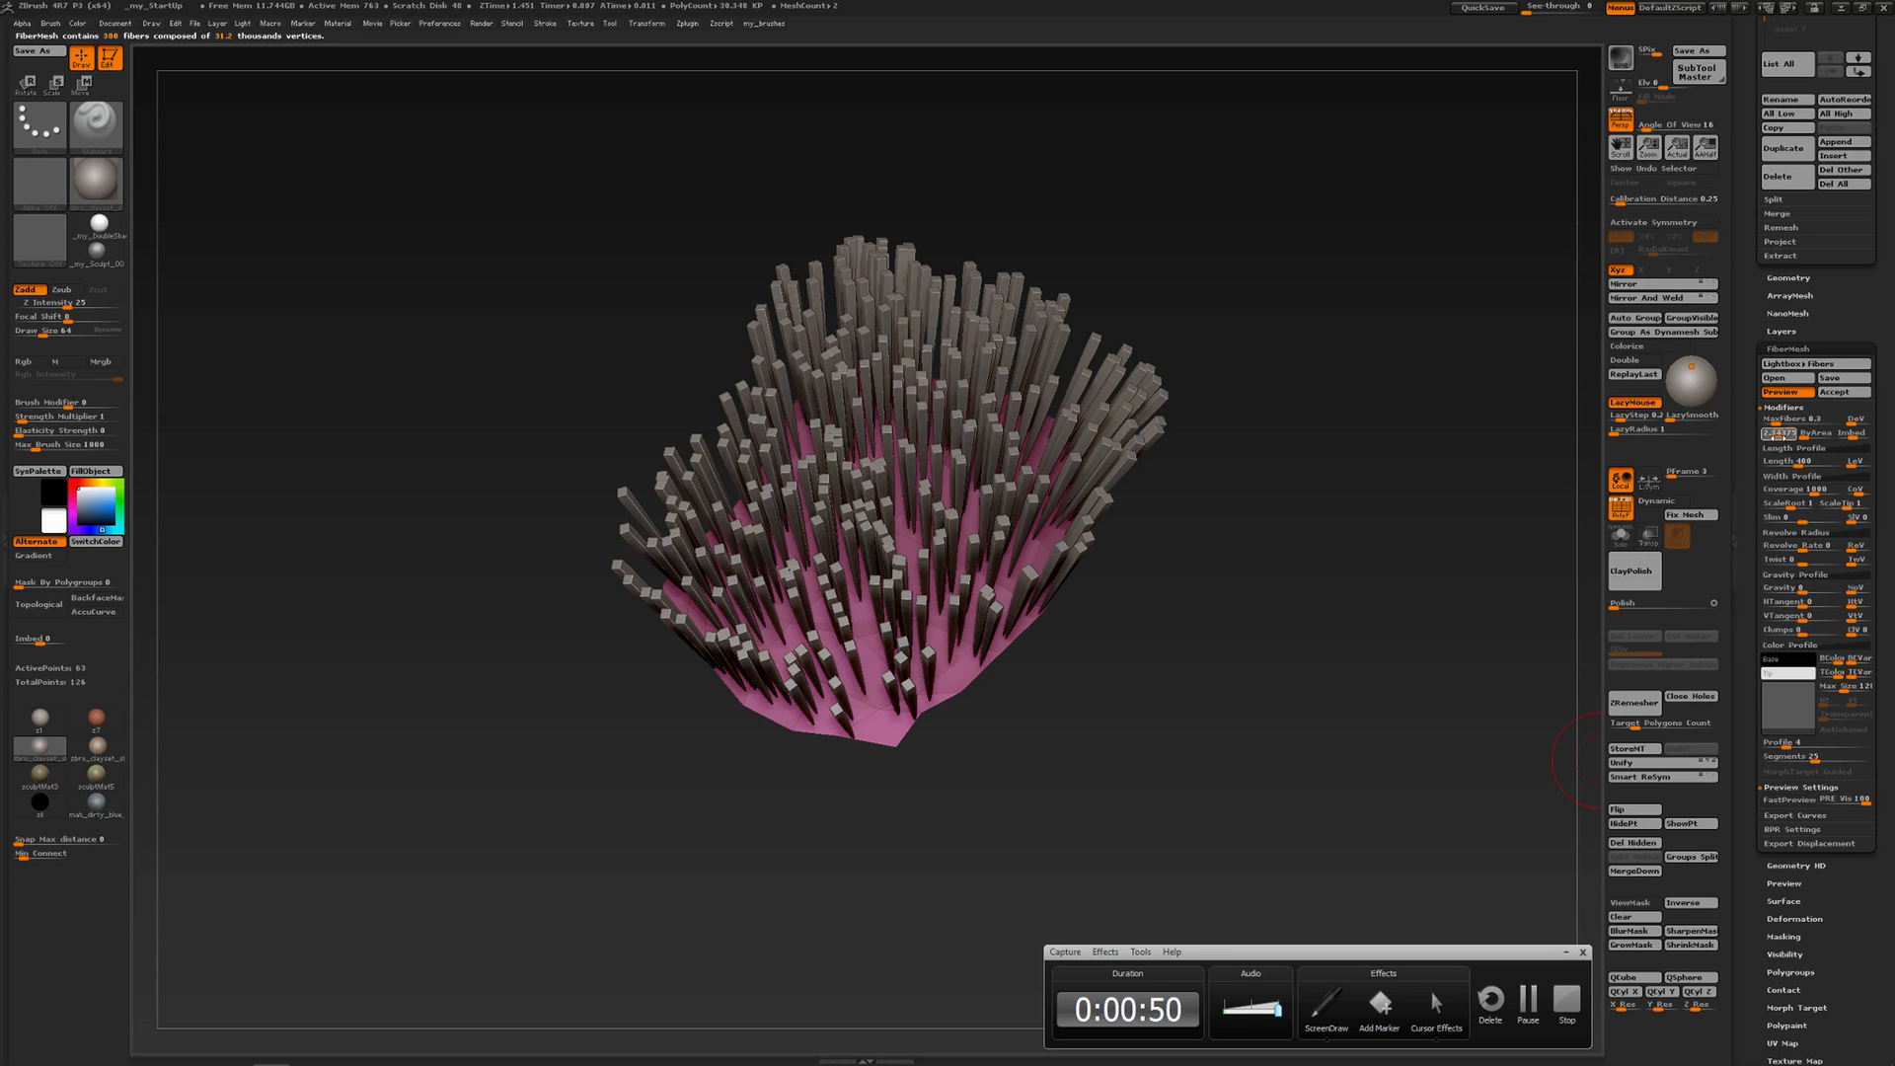
{"action": "left_click", "coordinate": [1766, 461]}
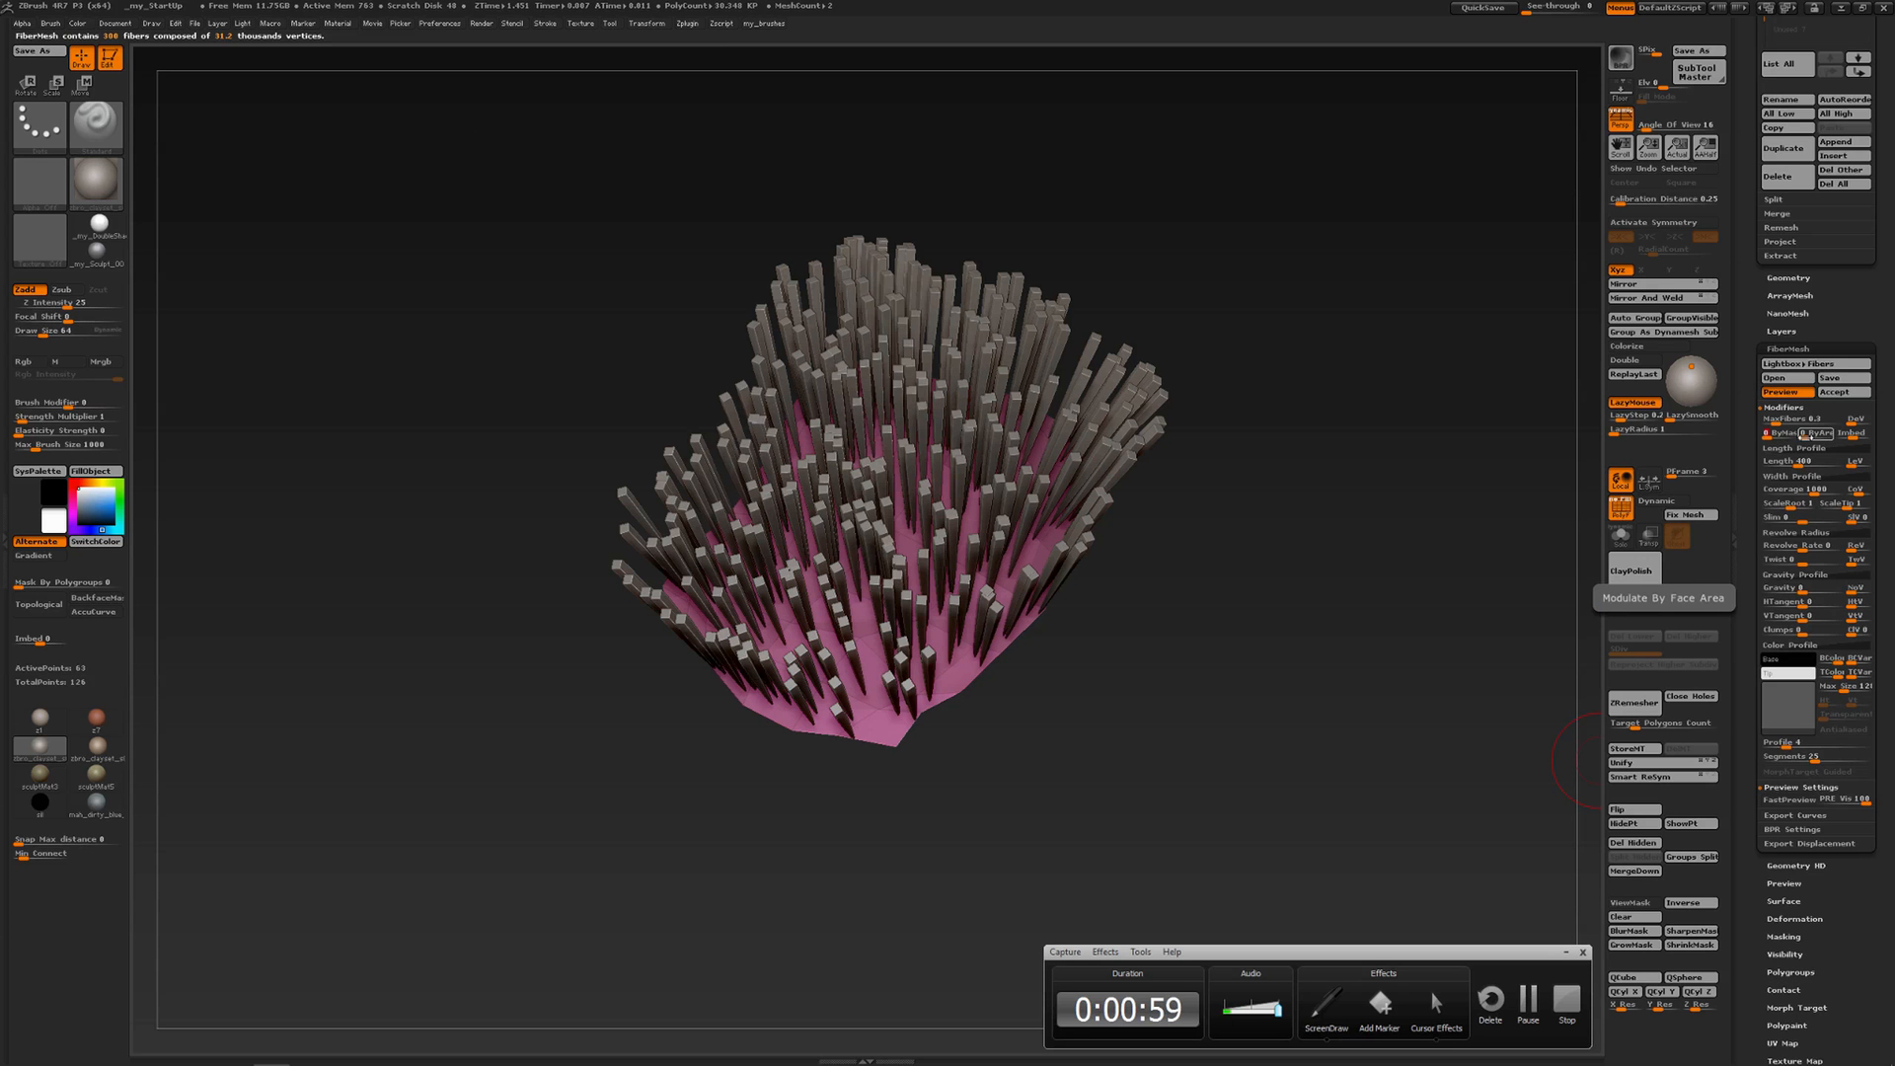
Try a strong modulation by face area on the fibers and inspect their full height
{"action": "left_click", "coordinate": [1809, 435]}
{"action": "left_click_drag", "start_coordinate": [1815, 437], "coordinate": [1832, 436]}
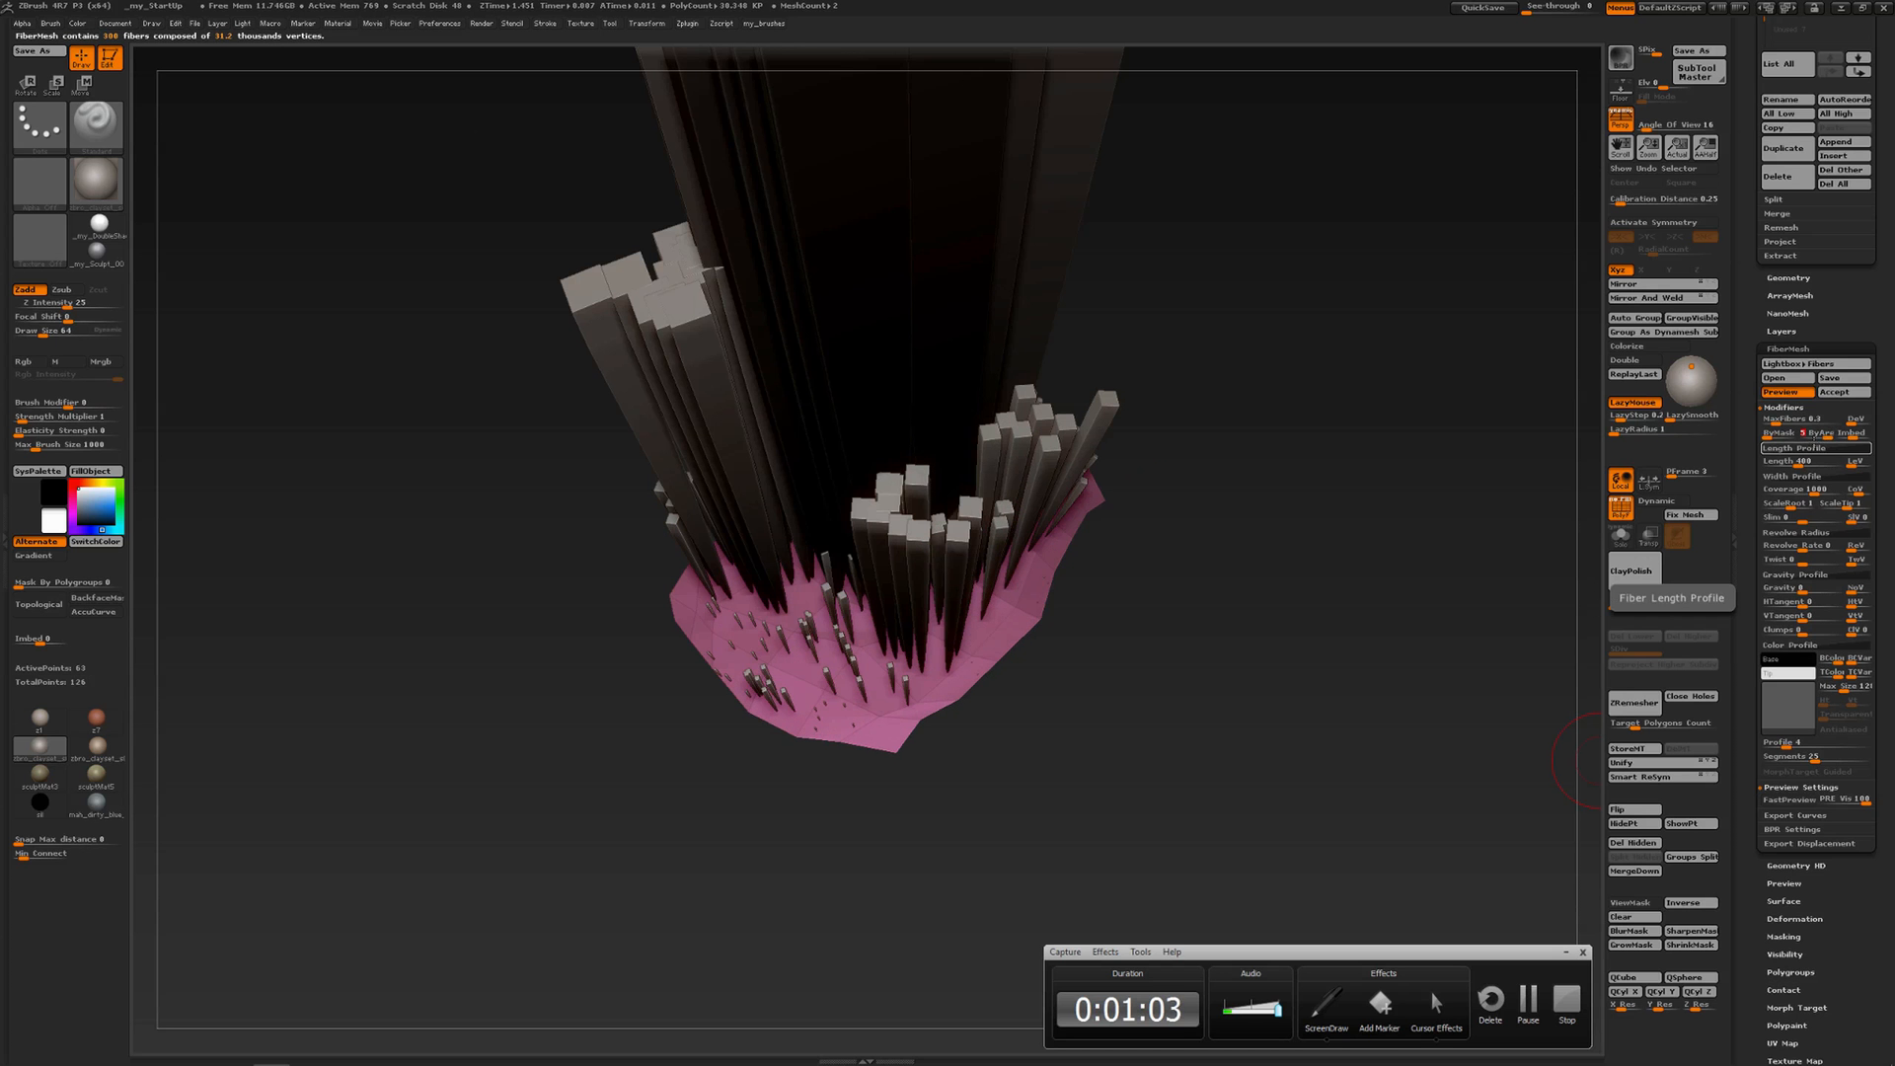
{"action": "left_click_drag", "start_coordinate": [1267, 625], "coordinate": [1049, 286], "text": "alt"}
{"action": "left_click_drag", "start_coordinate": [1174, 520], "coordinate": [1135, 535], "text": "alt"}
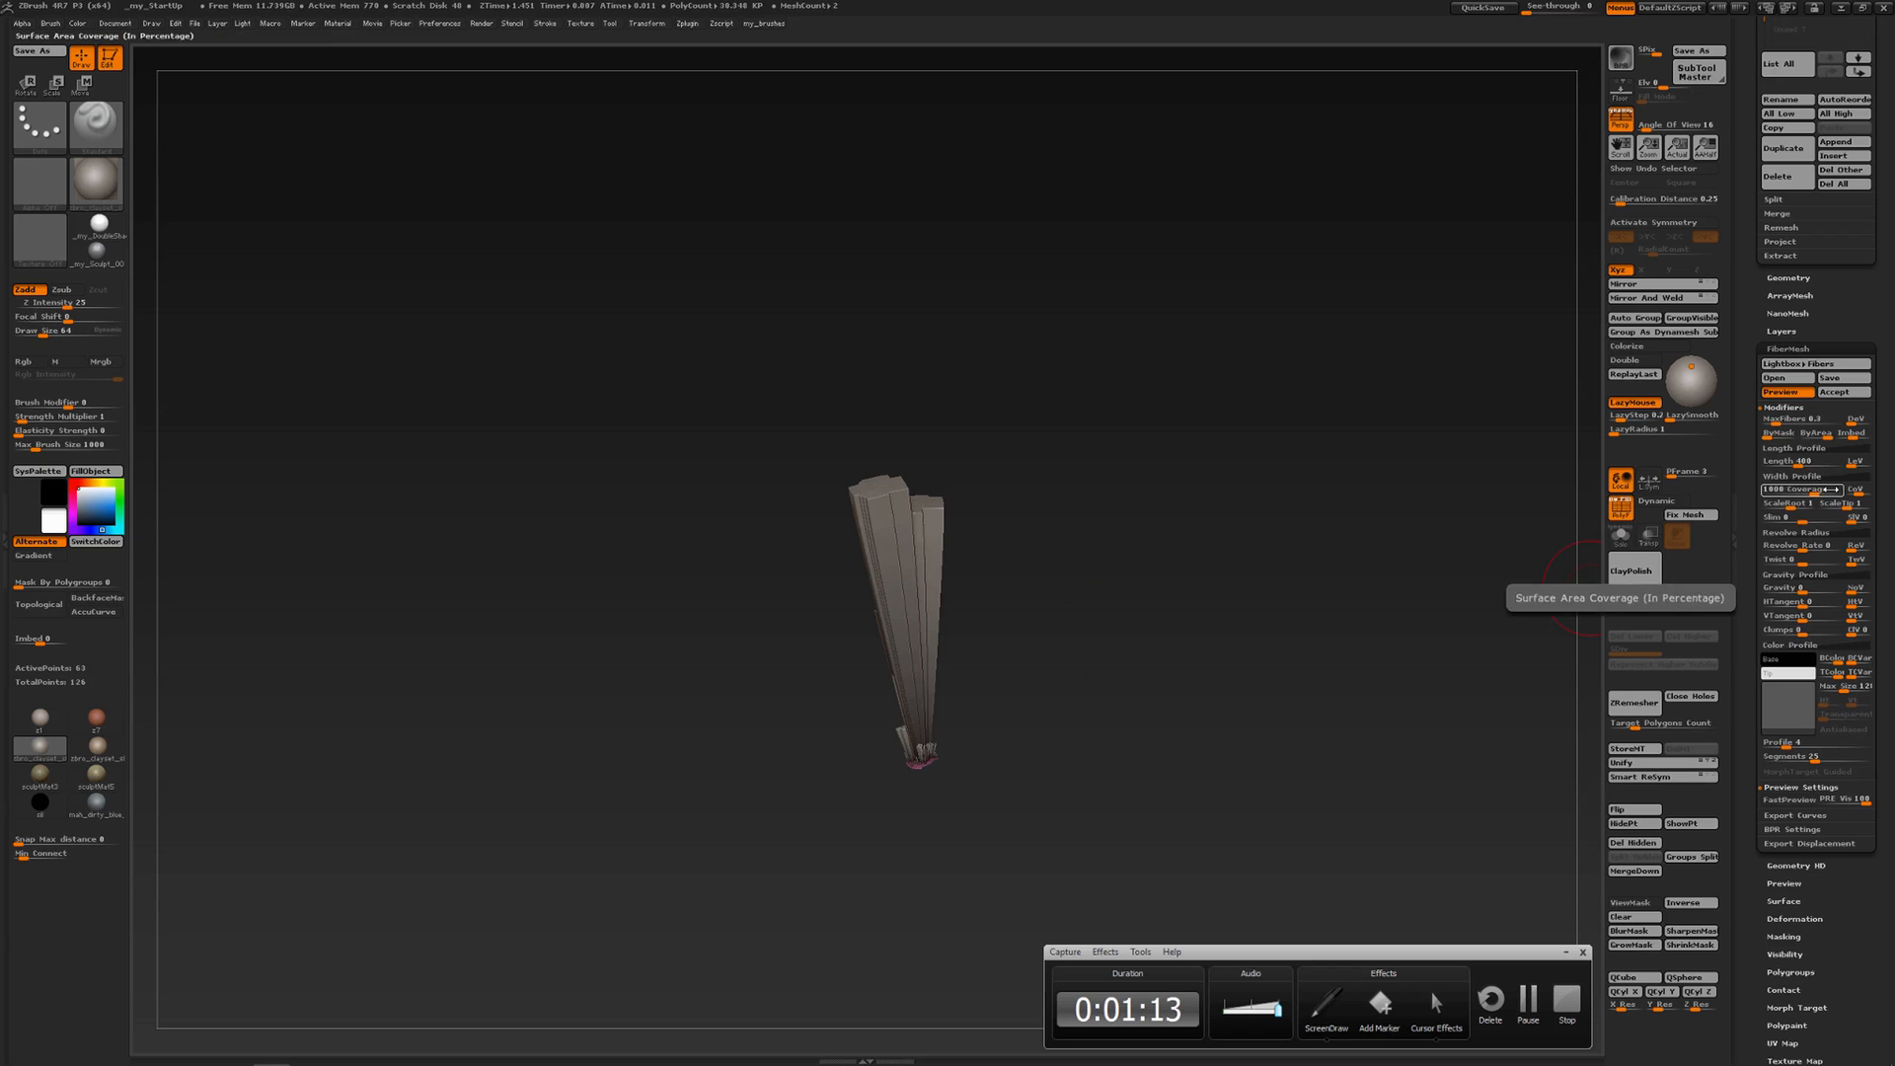
Lower the fibers' modulation by face area to a small value and frame the mesh up close
{"action": "left_click_drag", "start_coordinate": [1815, 432], "coordinate": [1808, 438]}
{"action": "left_click_drag", "start_coordinate": [948, 716], "coordinate": [942, 578], "text": "alt"}
{"action": "left_click_drag", "start_coordinate": [972, 681], "coordinate": [995, 742], "text": "alt"}
{"action": "left_click_drag", "start_coordinate": [1054, 640], "coordinate": [1115, 615], "text": "alt"}
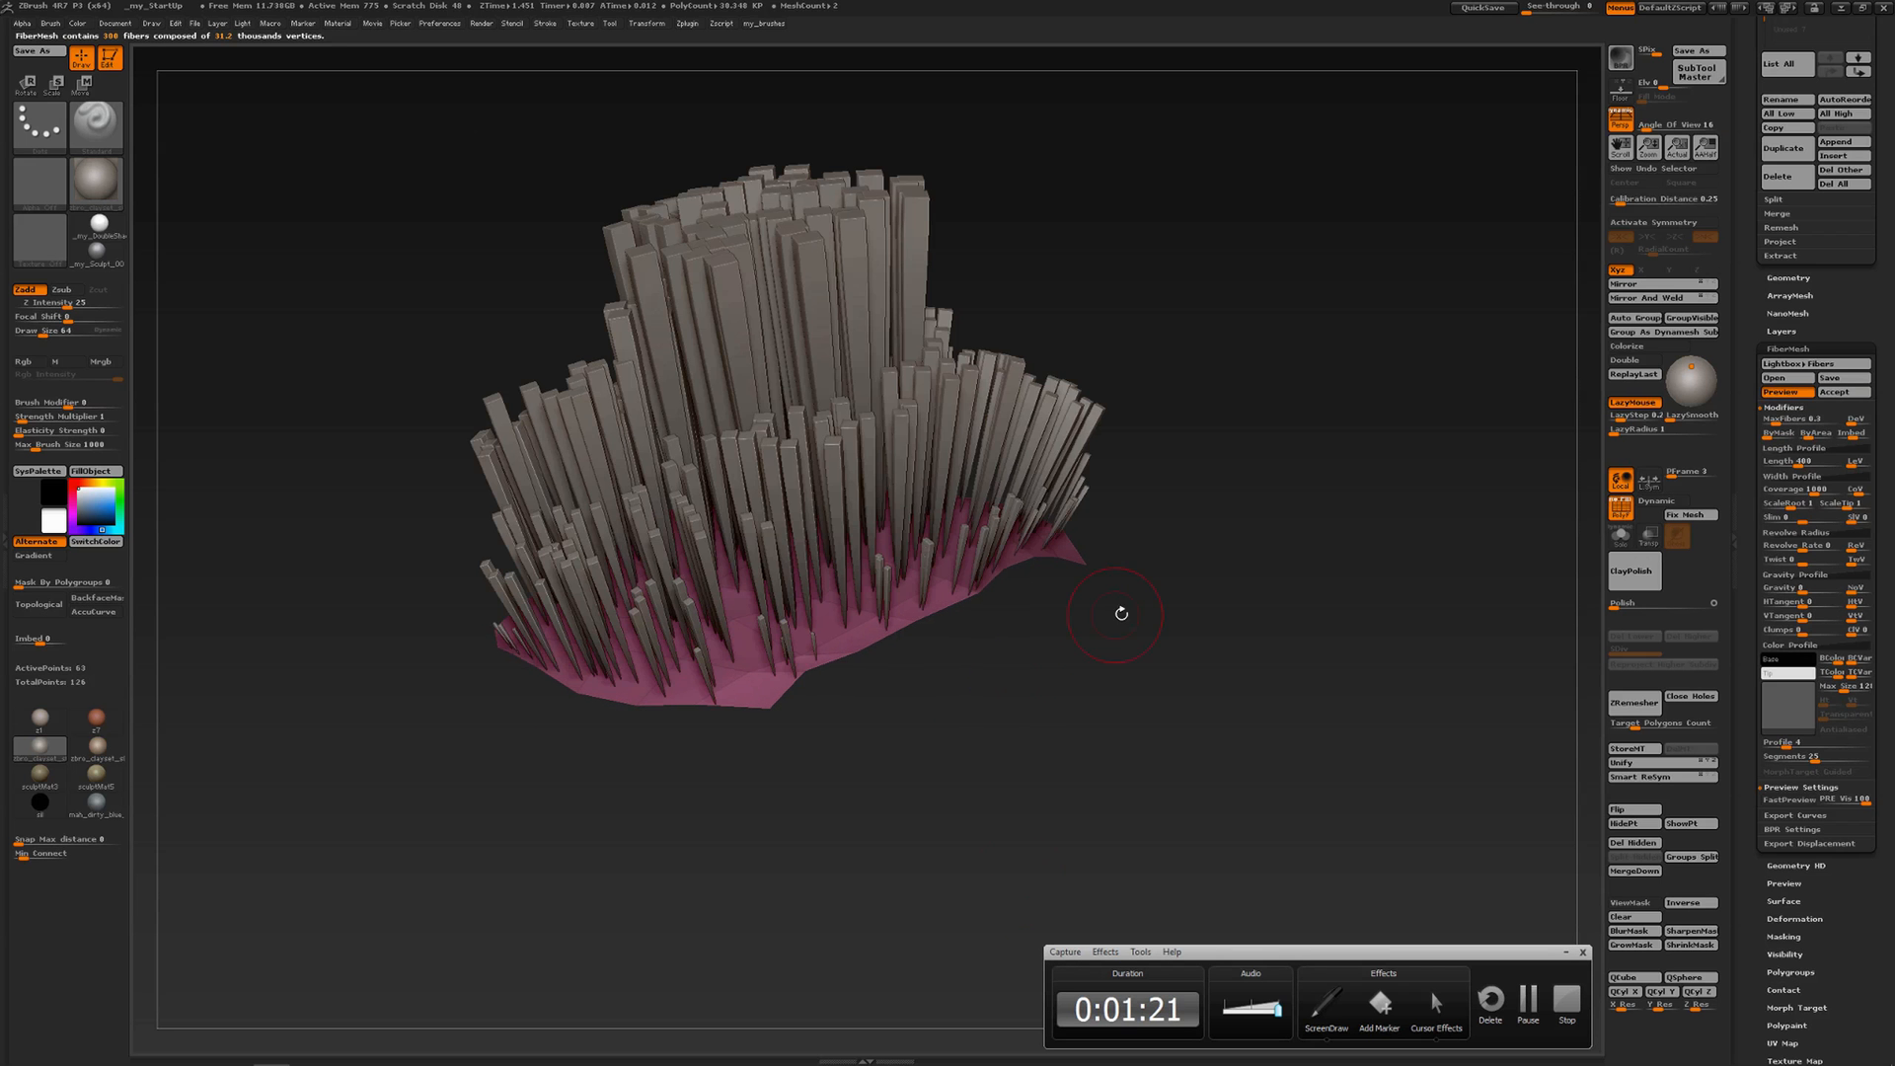
Show the copied mesh subtool beside the fibered mesh and compare the polygon sizes with the fibers
{"action": "left_click_drag", "start_coordinate": [1879, 325], "coordinate": [1879, 782]}
{"action": "left_click", "coordinate": [1861, 312]}
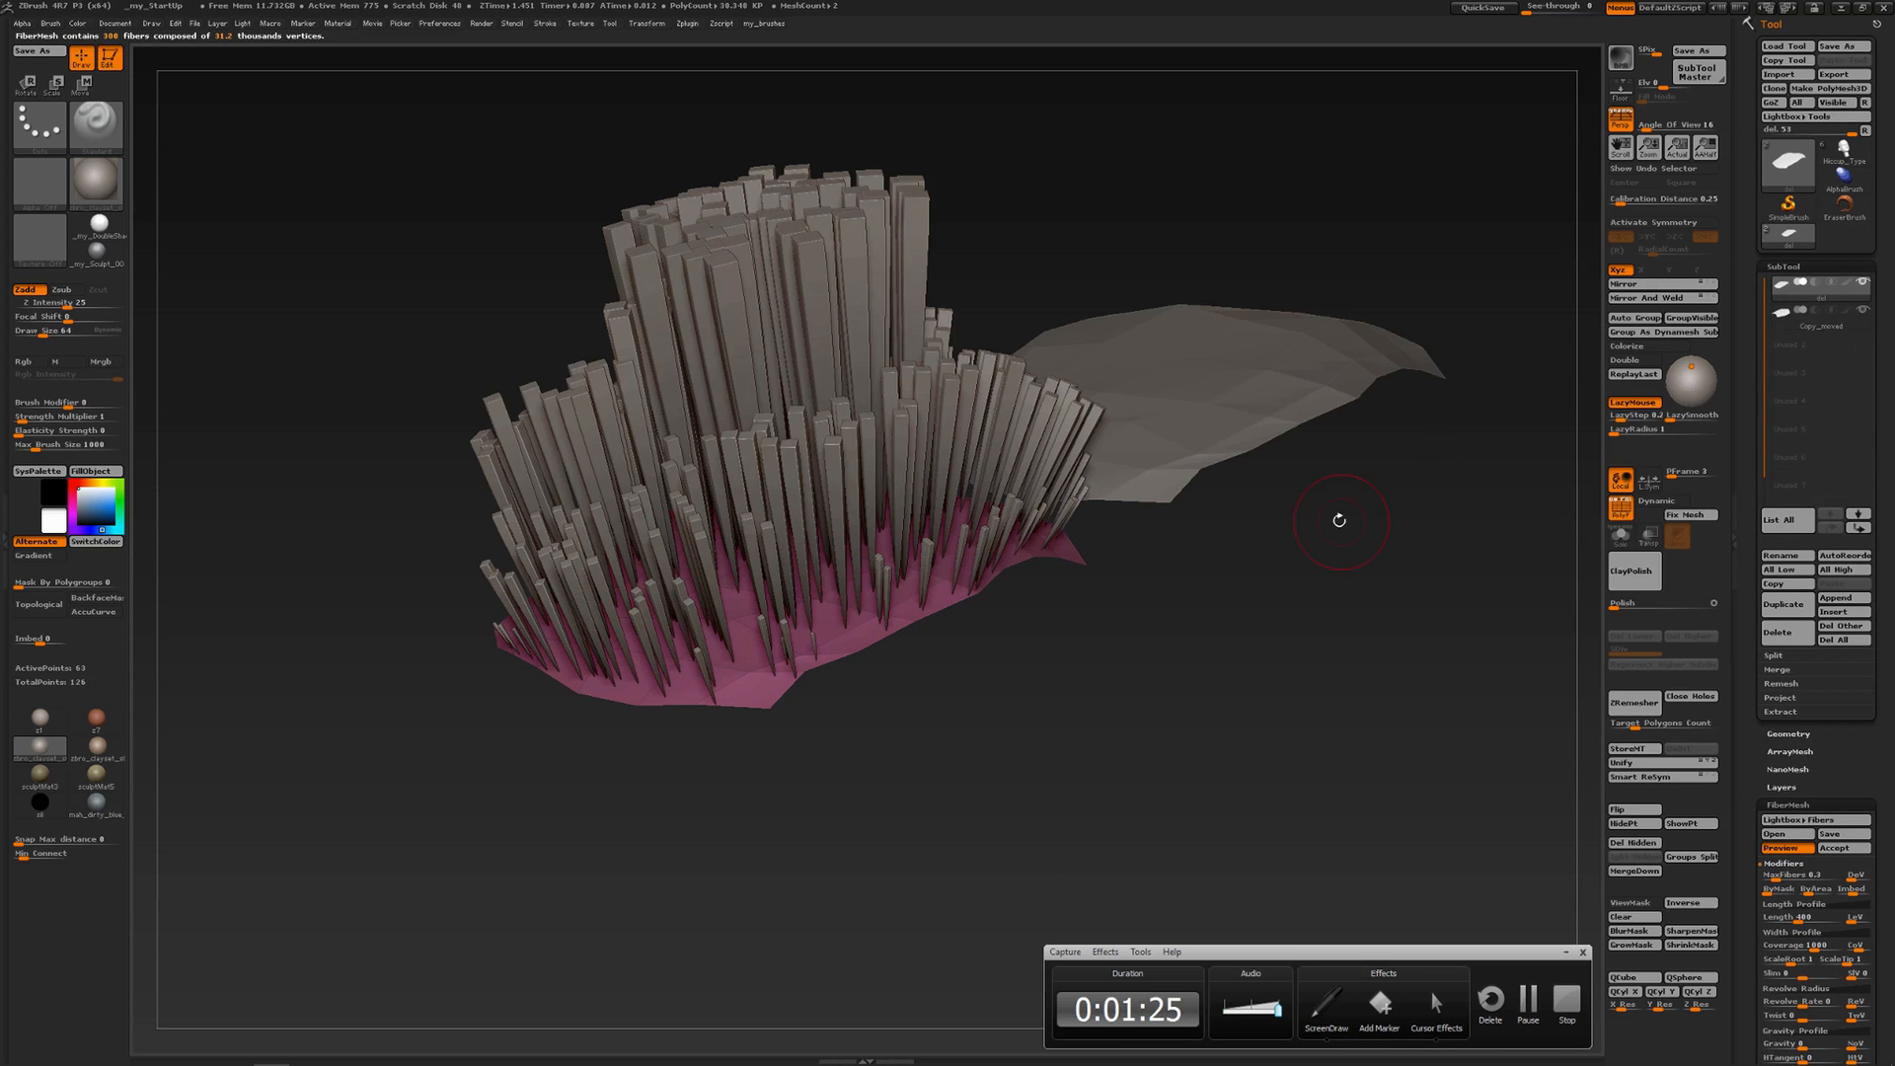
{"action": "left_click_drag", "start_coordinate": [1337, 520], "coordinate": [1235, 563]}
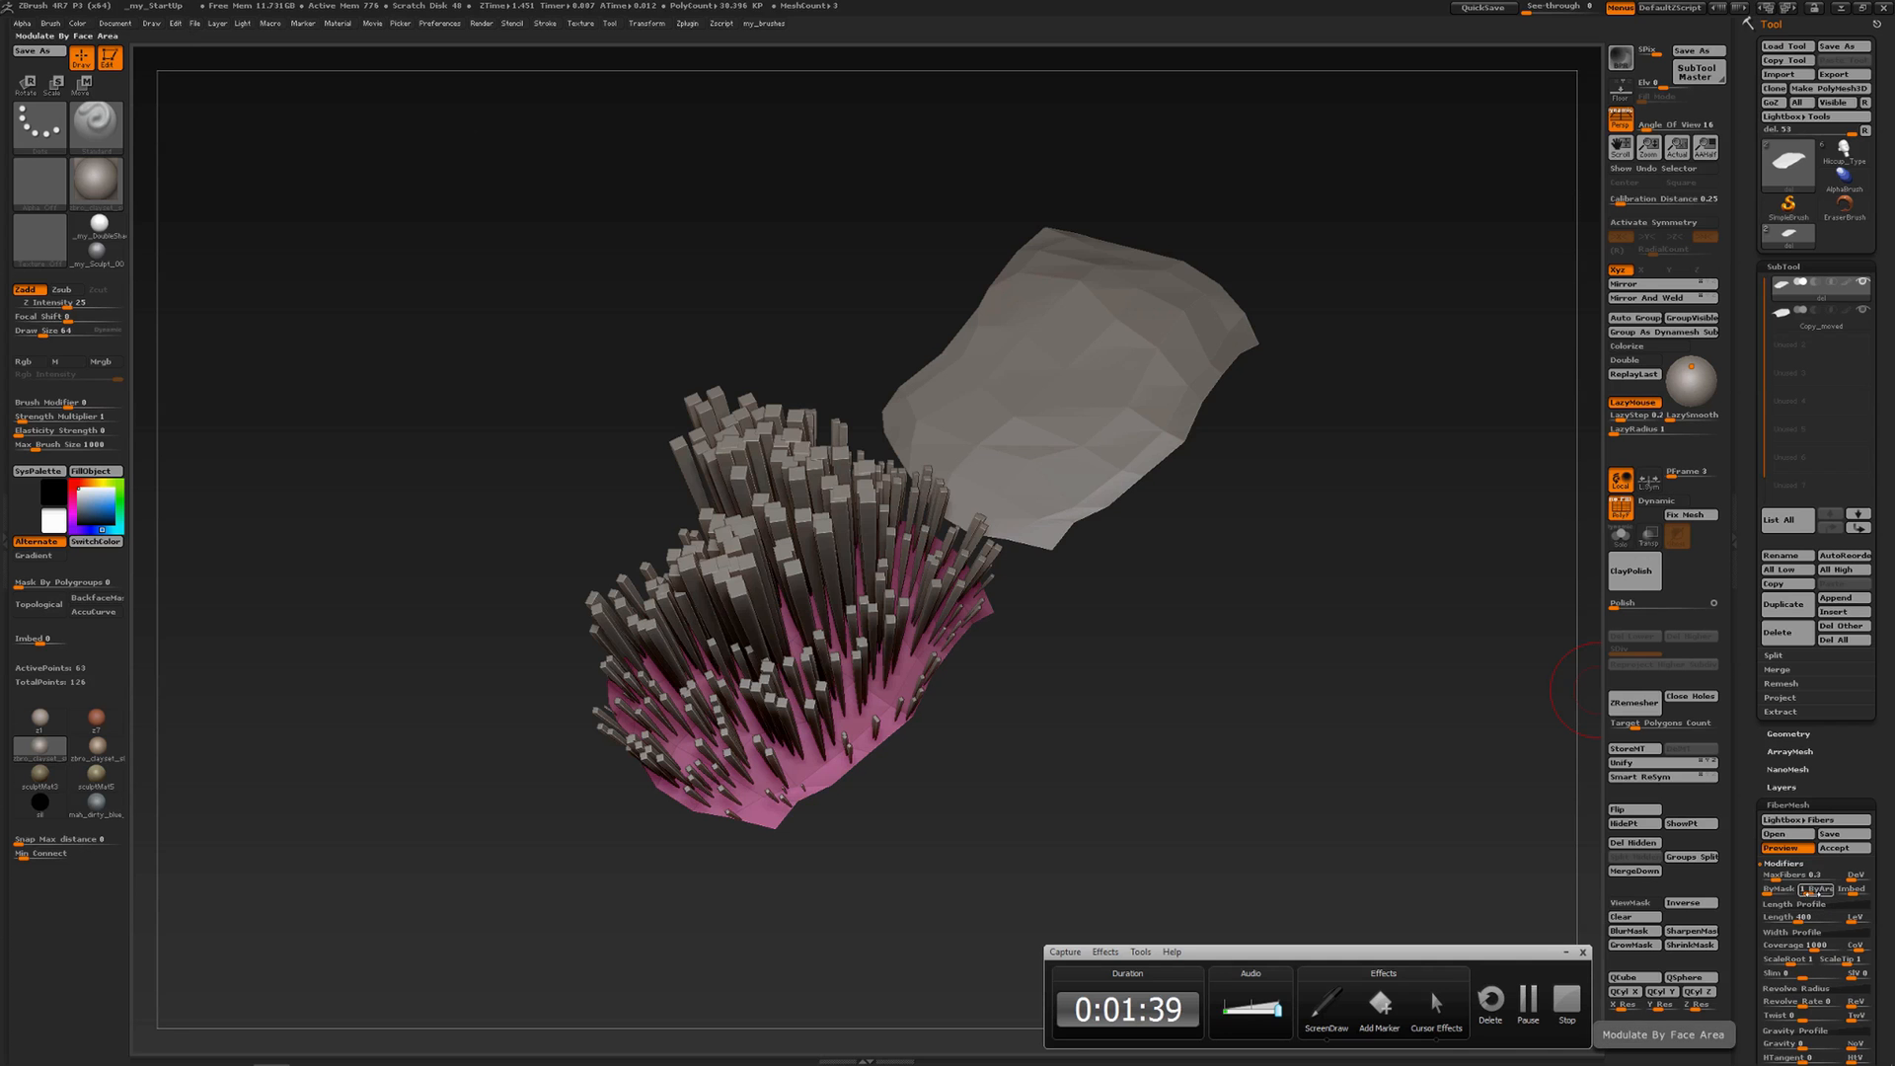
Compare the fibers with their modulation by face area set to 0 and set to a strong value
{"action": "left_click", "coordinate": [1808, 893]}
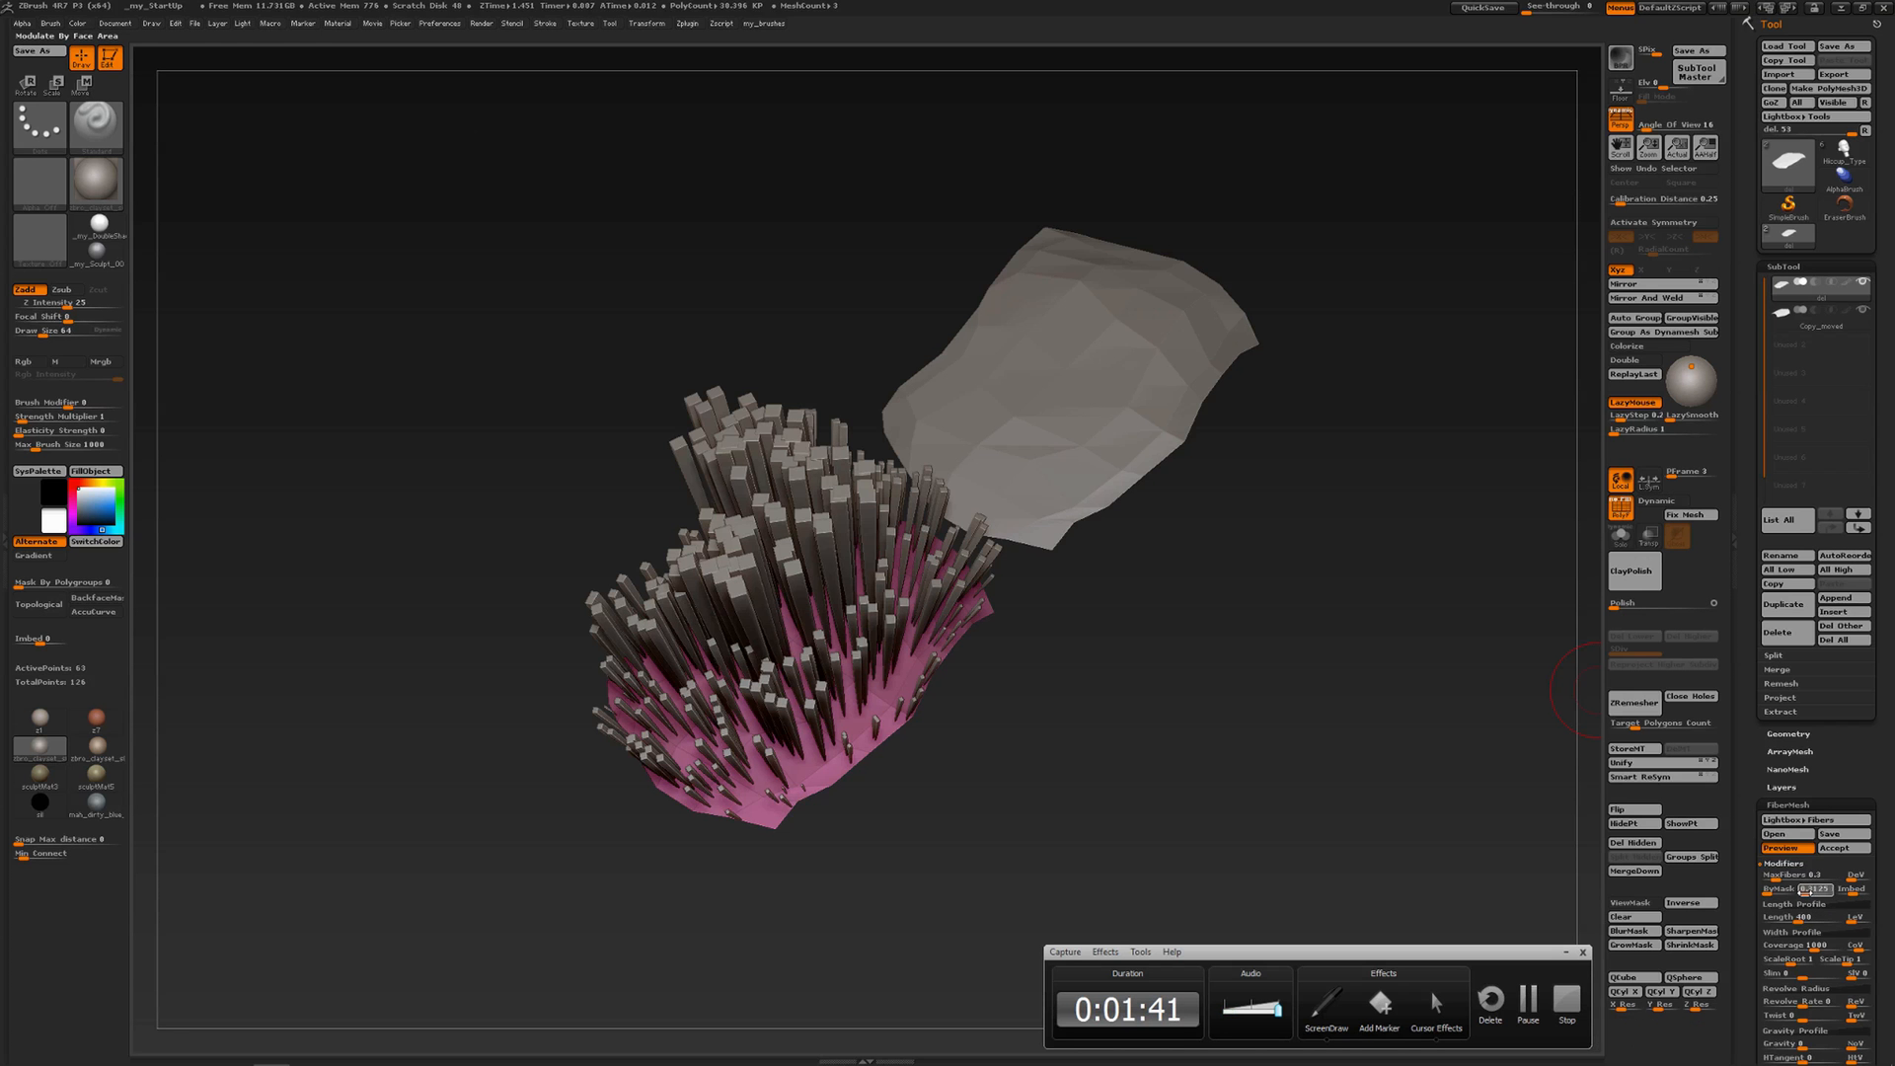
{"action": "mouse_move", "coordinate": [1154, 694]}
{"action": "left_mouse_down"}
{"action": "mouse_move", "coordinate": [1142, 627]}
{"action": "mouse_move", "coordinate": [1134, 681]}
{"action": "left_mouse_up"}
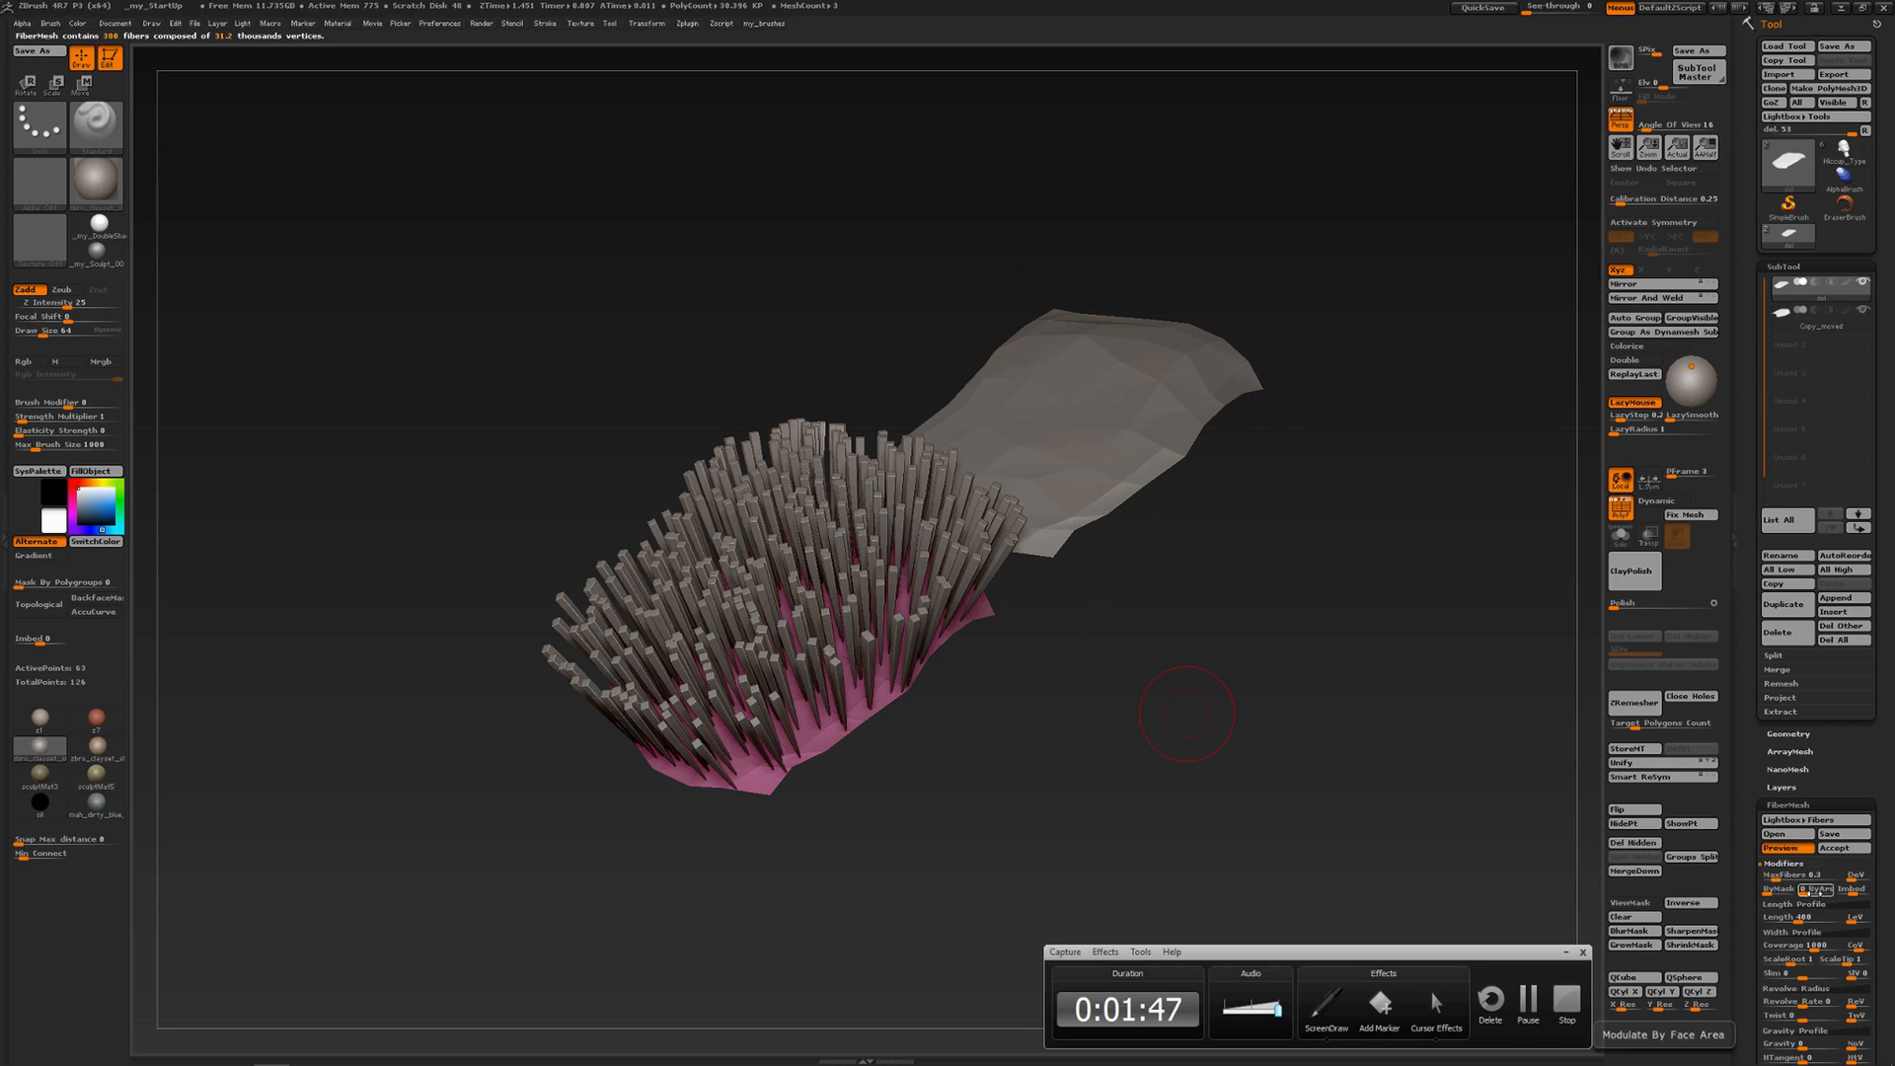
{"action": "left_click_drag", "start_coordinate": [1804, 891], "coordinate": [1811, 891]}
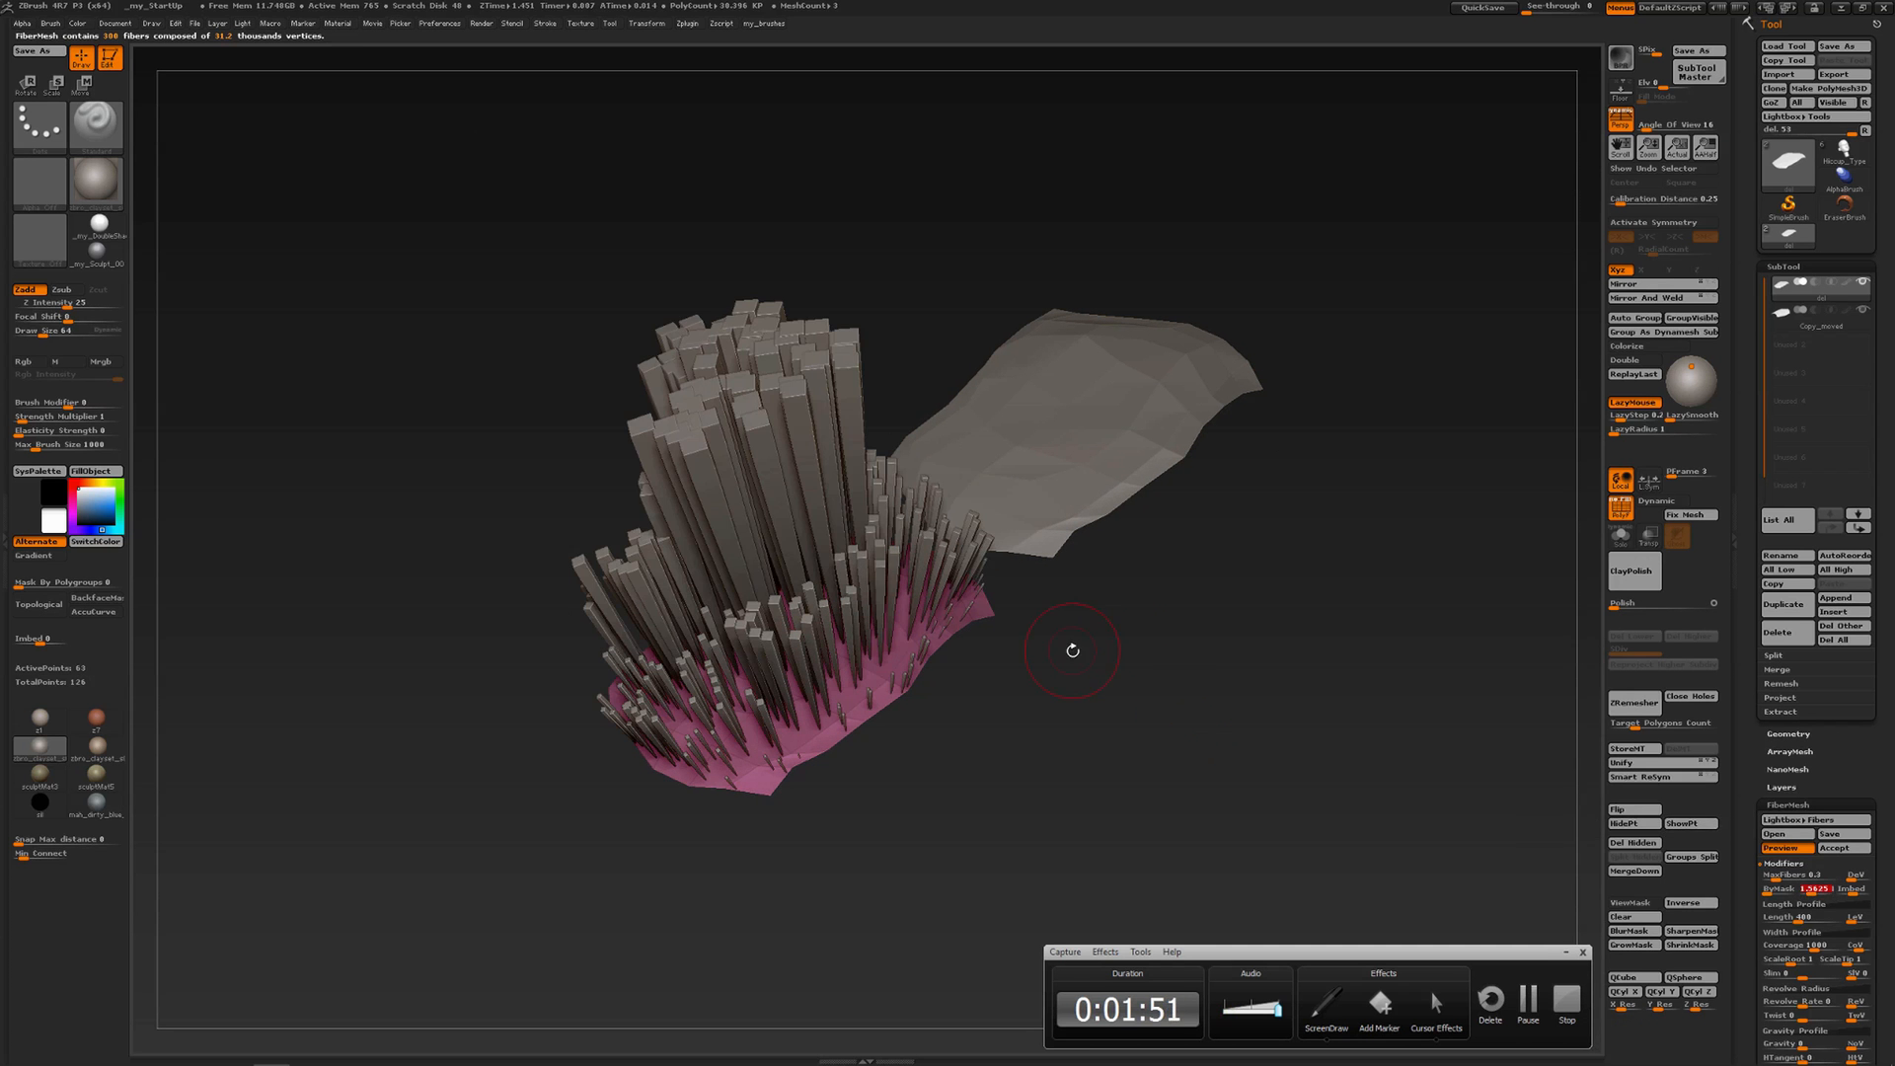
{"action": "left_click_drag", "start_coordinate": [1072, 650], "coordinate": [1063, 643]}
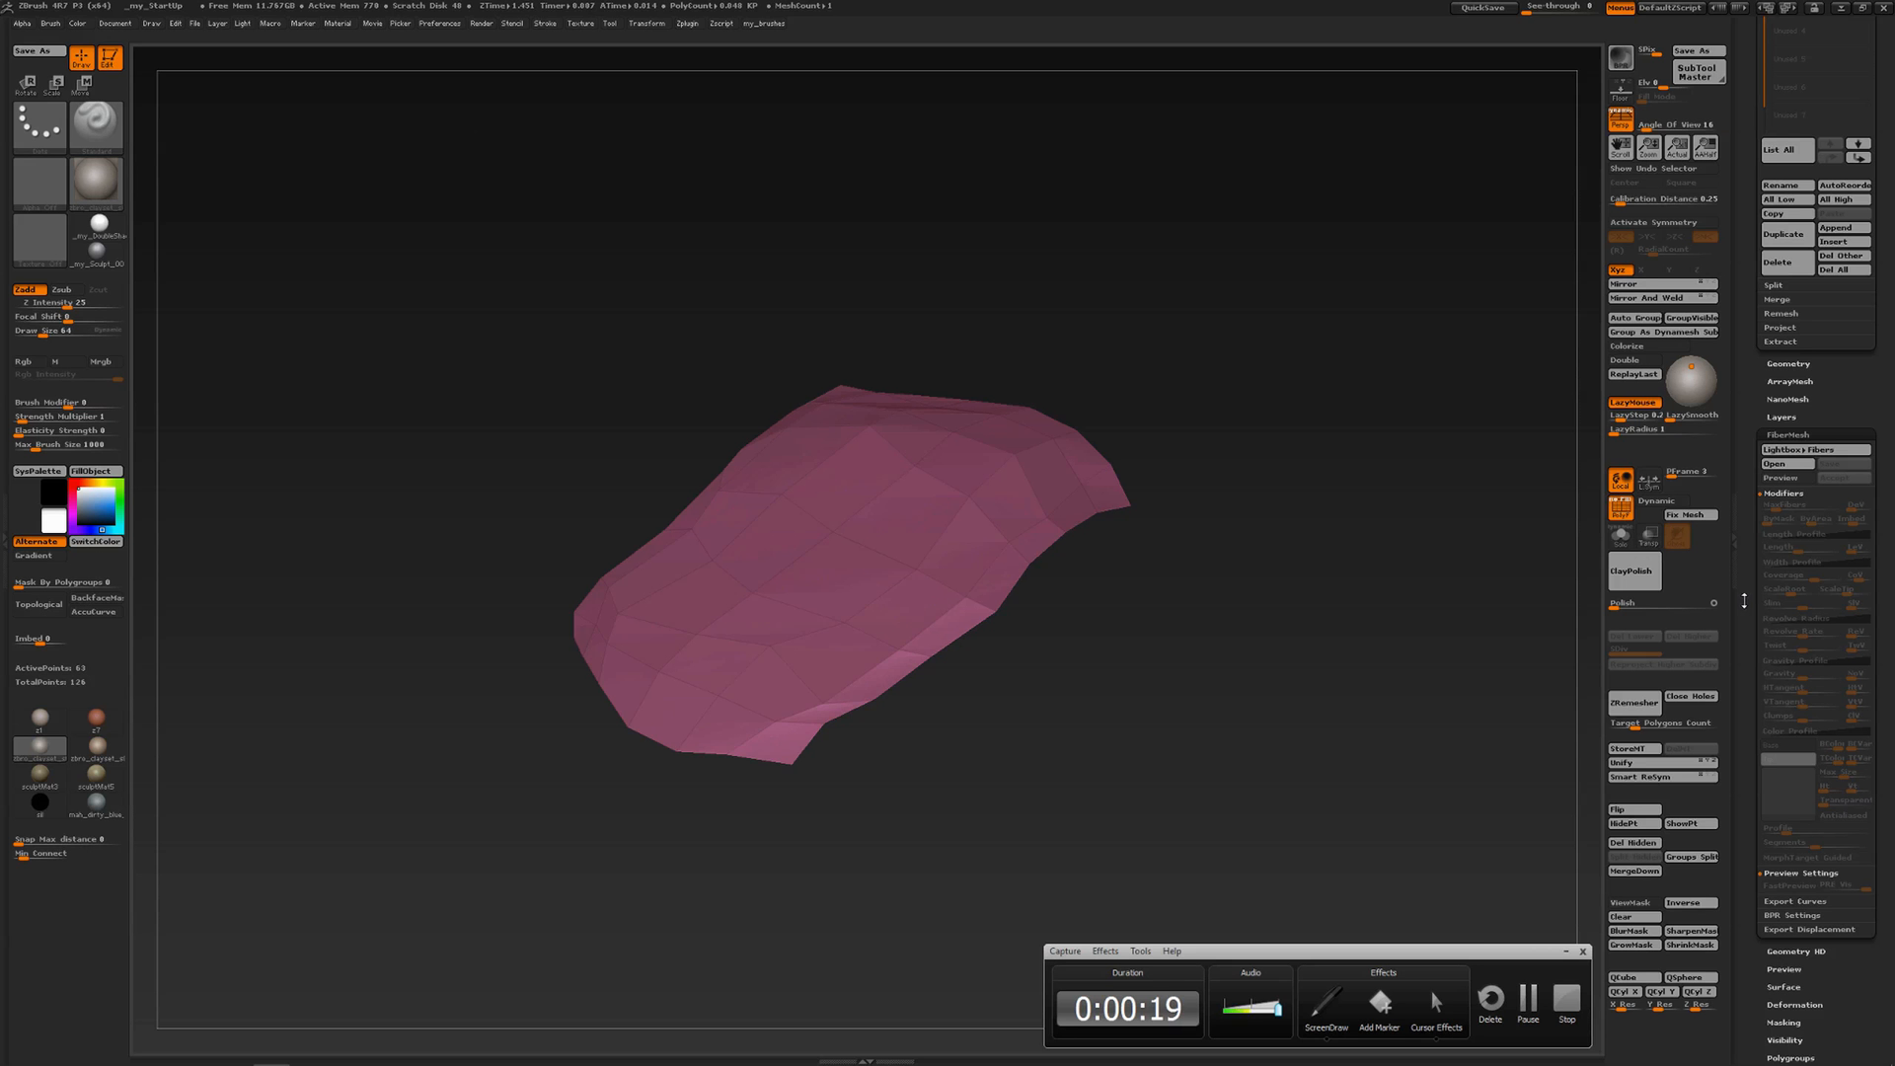
Mask the central area of the bare mesh, grow the mask outward and sharpen its edge
{"action": "left_click_drag", "start_coordinate": [1222, 533], "coordinate": [1225, 574]}
{"action": "key", "text": "b"}
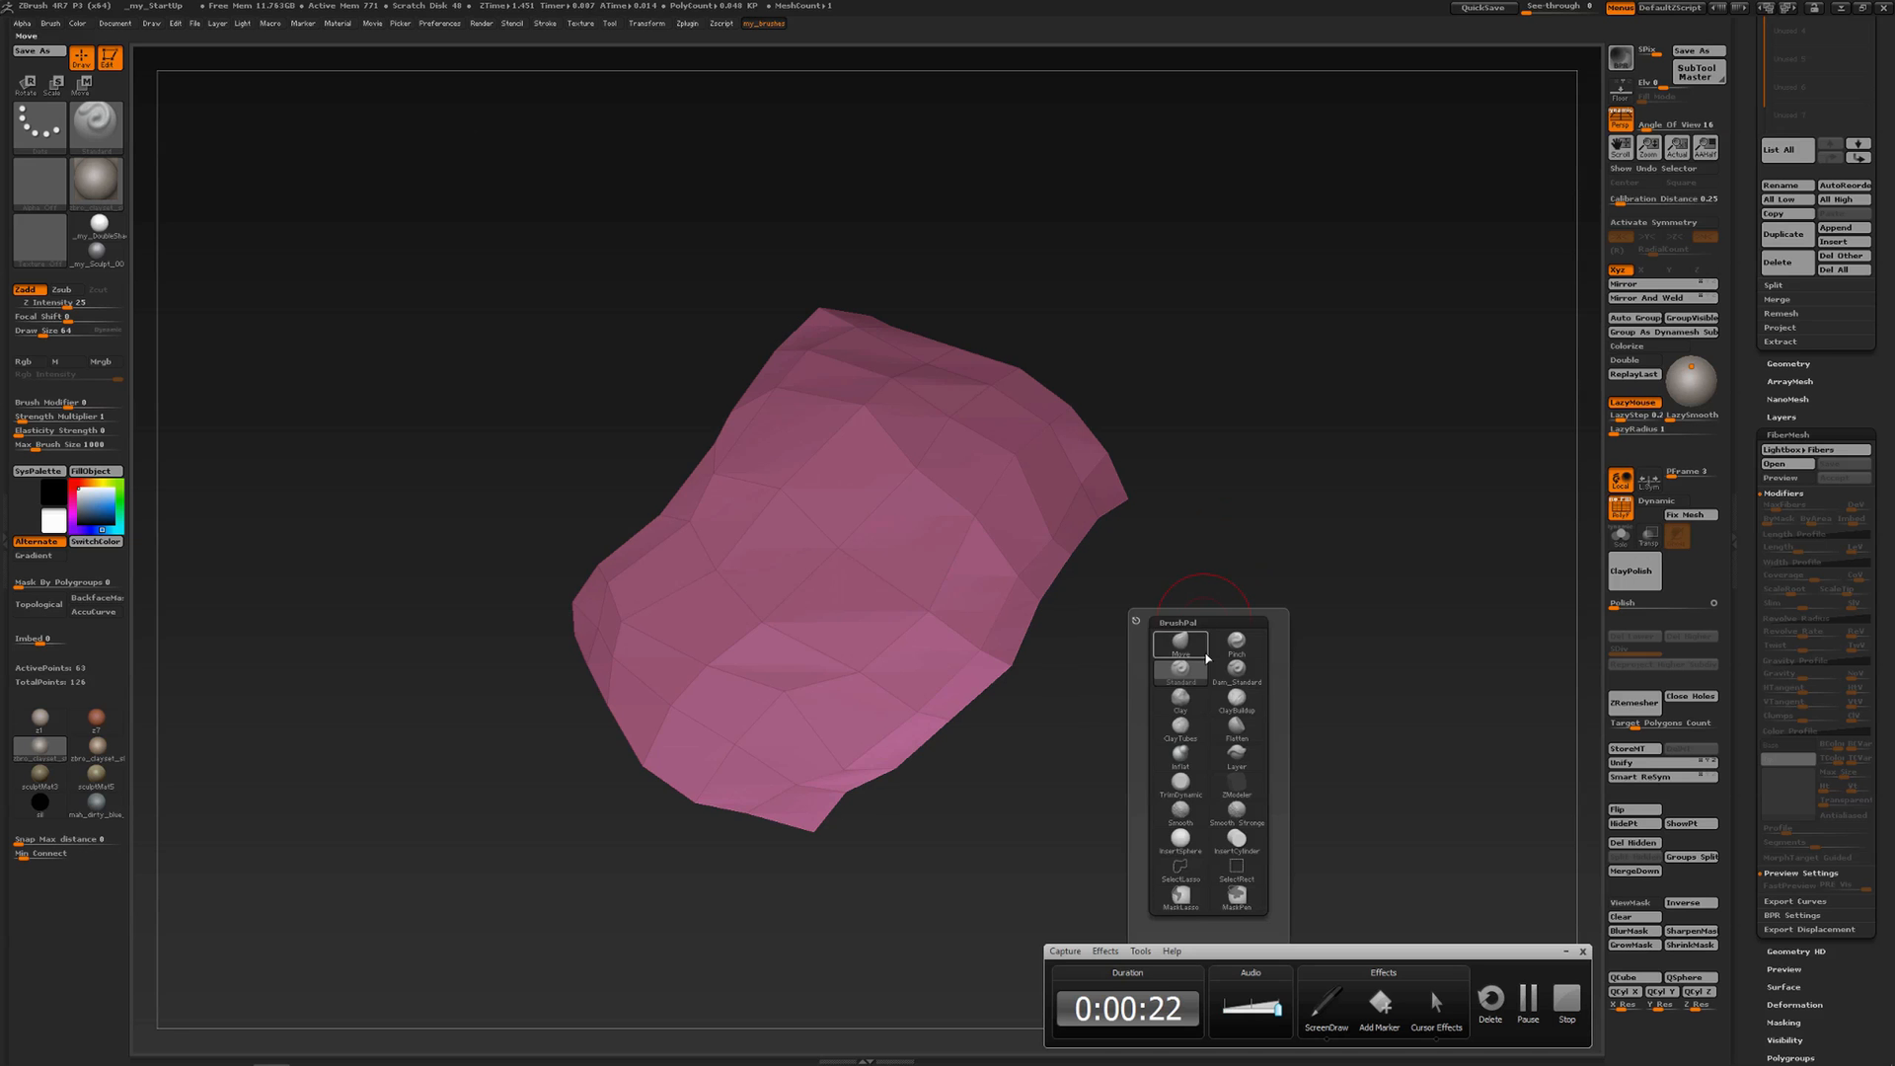
{"action": "left_click", "coordinate": [1182, 896]}
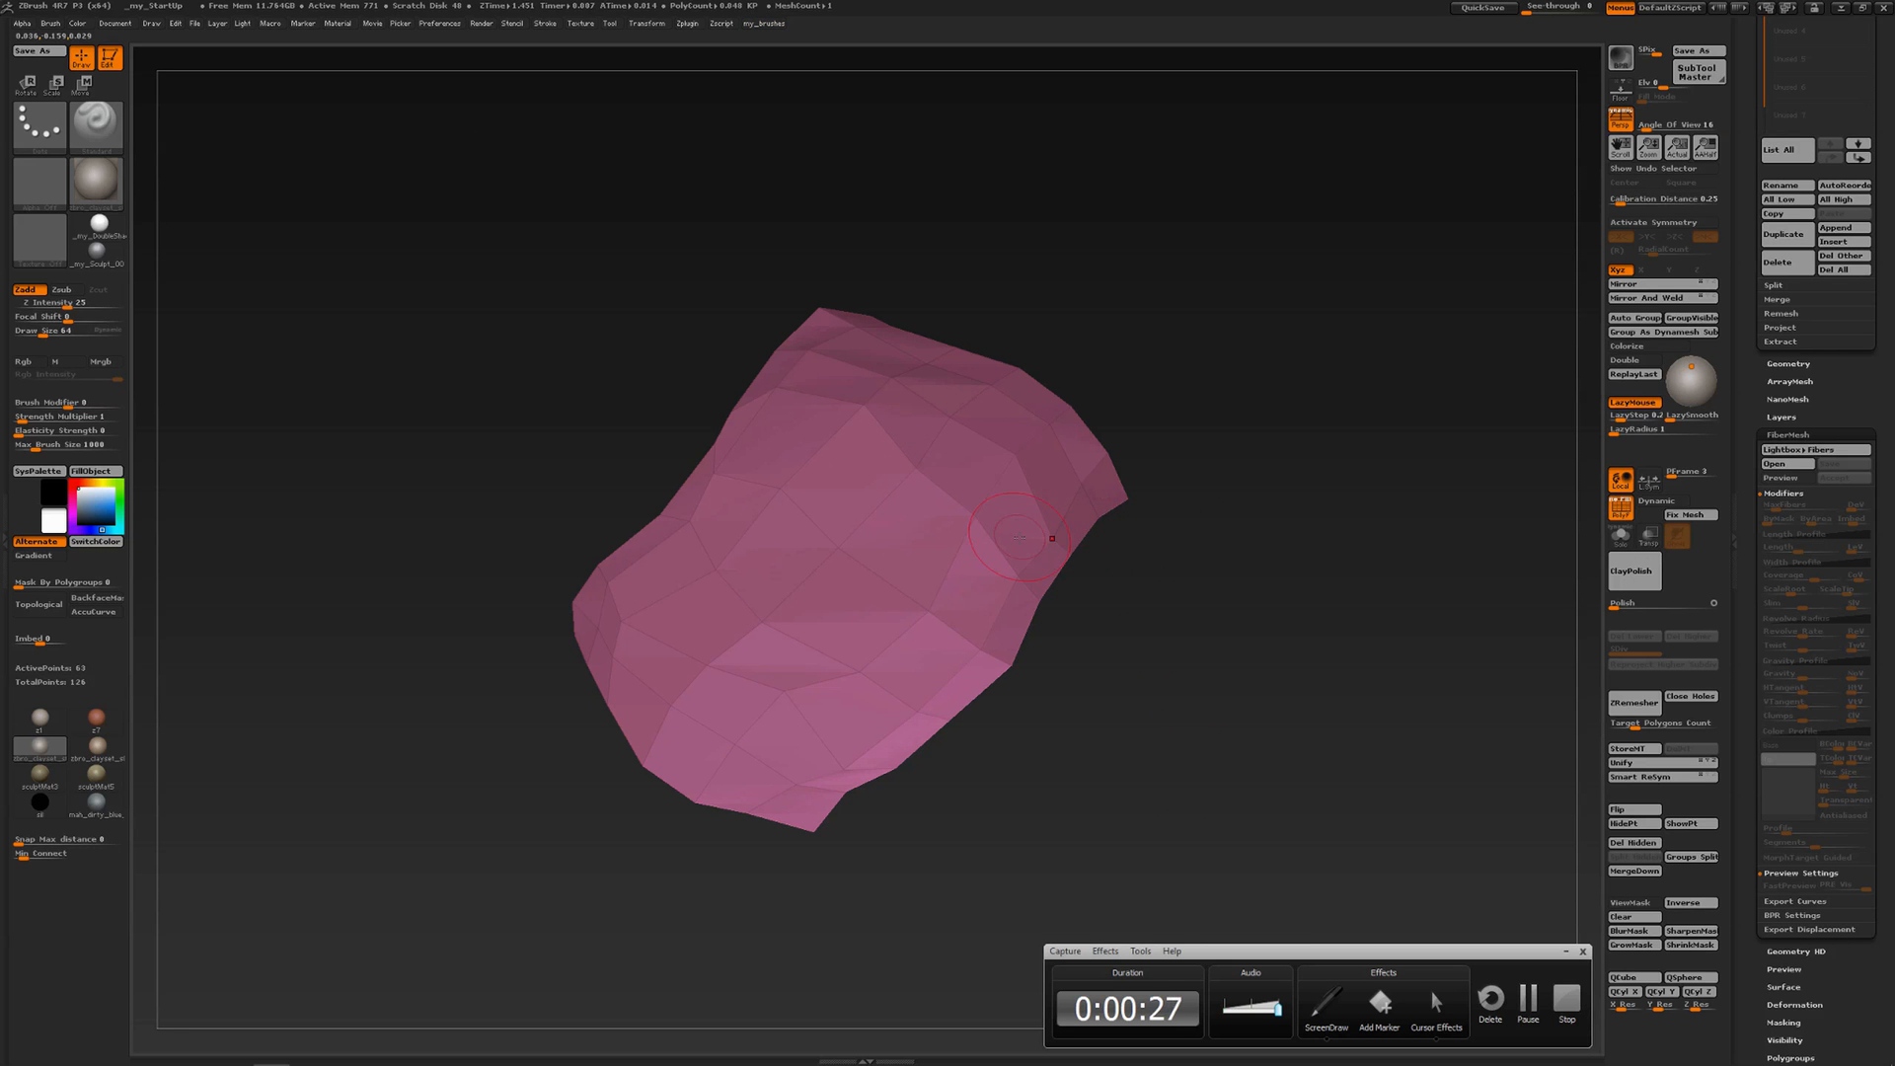
{"action": "mouse_move", "coordinate": [1007, 520]}
{"action": "left_mouse_down", "text": "ctrl"}
{"action": "mouse_move", "coordinate": [985, 457]}
{"action": "mouse_move", "coordinate": [834, 405]}
{"action": "mouse_move", "coordinate": [729, 555]}
{"action": "mouse_move", "coordinate": [809, 656]}
{"action": "mouse_move", "coordinate": [977, 612]}
{"action": "mouse_move", "coordinate": [1005, 533]}
{"action": "left_mouse_up", "text": "ctrl"}
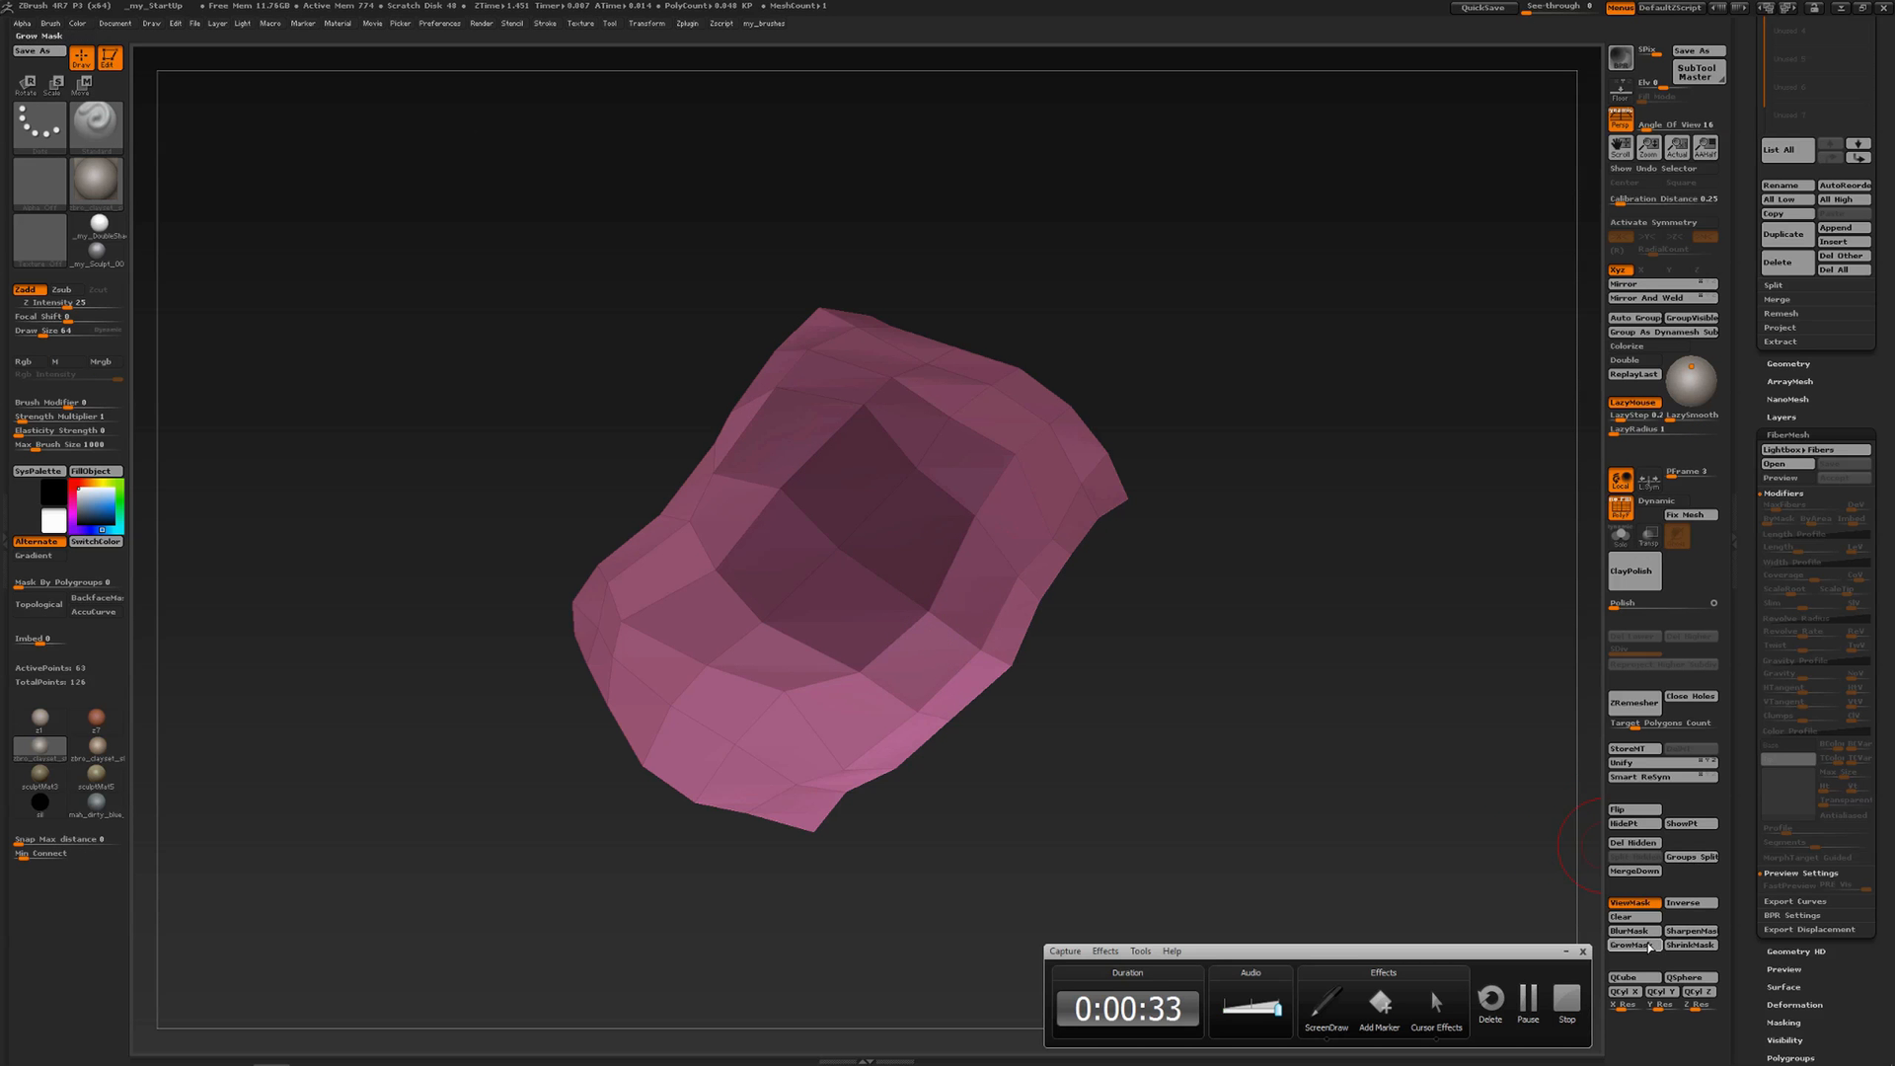
{"action": "left_click", "coordinate": [1645, 944]}
{"action": "left_click", "coordinate": [1686, 931]}
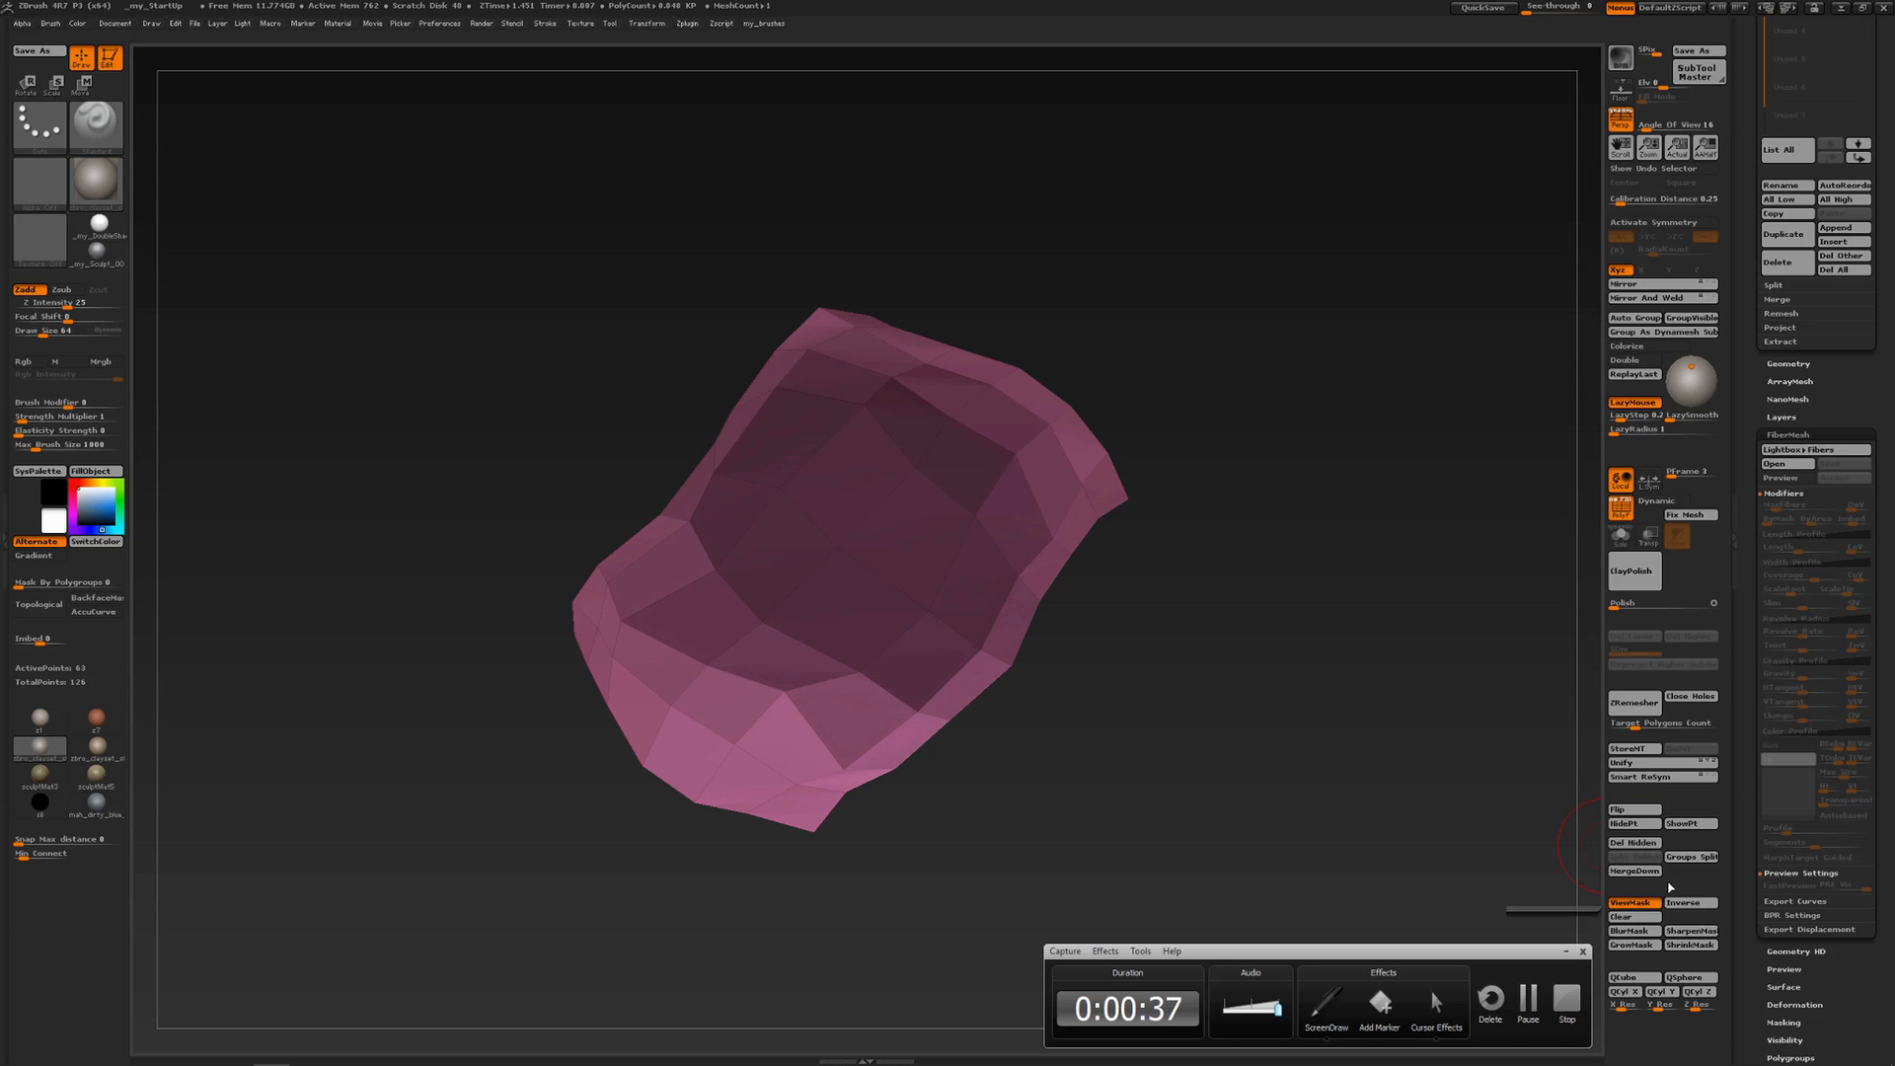
Preview the fibers on the masked mesh, set their modulation by face area to 0 and inspect the even growth
{"action": "left_click", "coordinate": [1781, 478]}
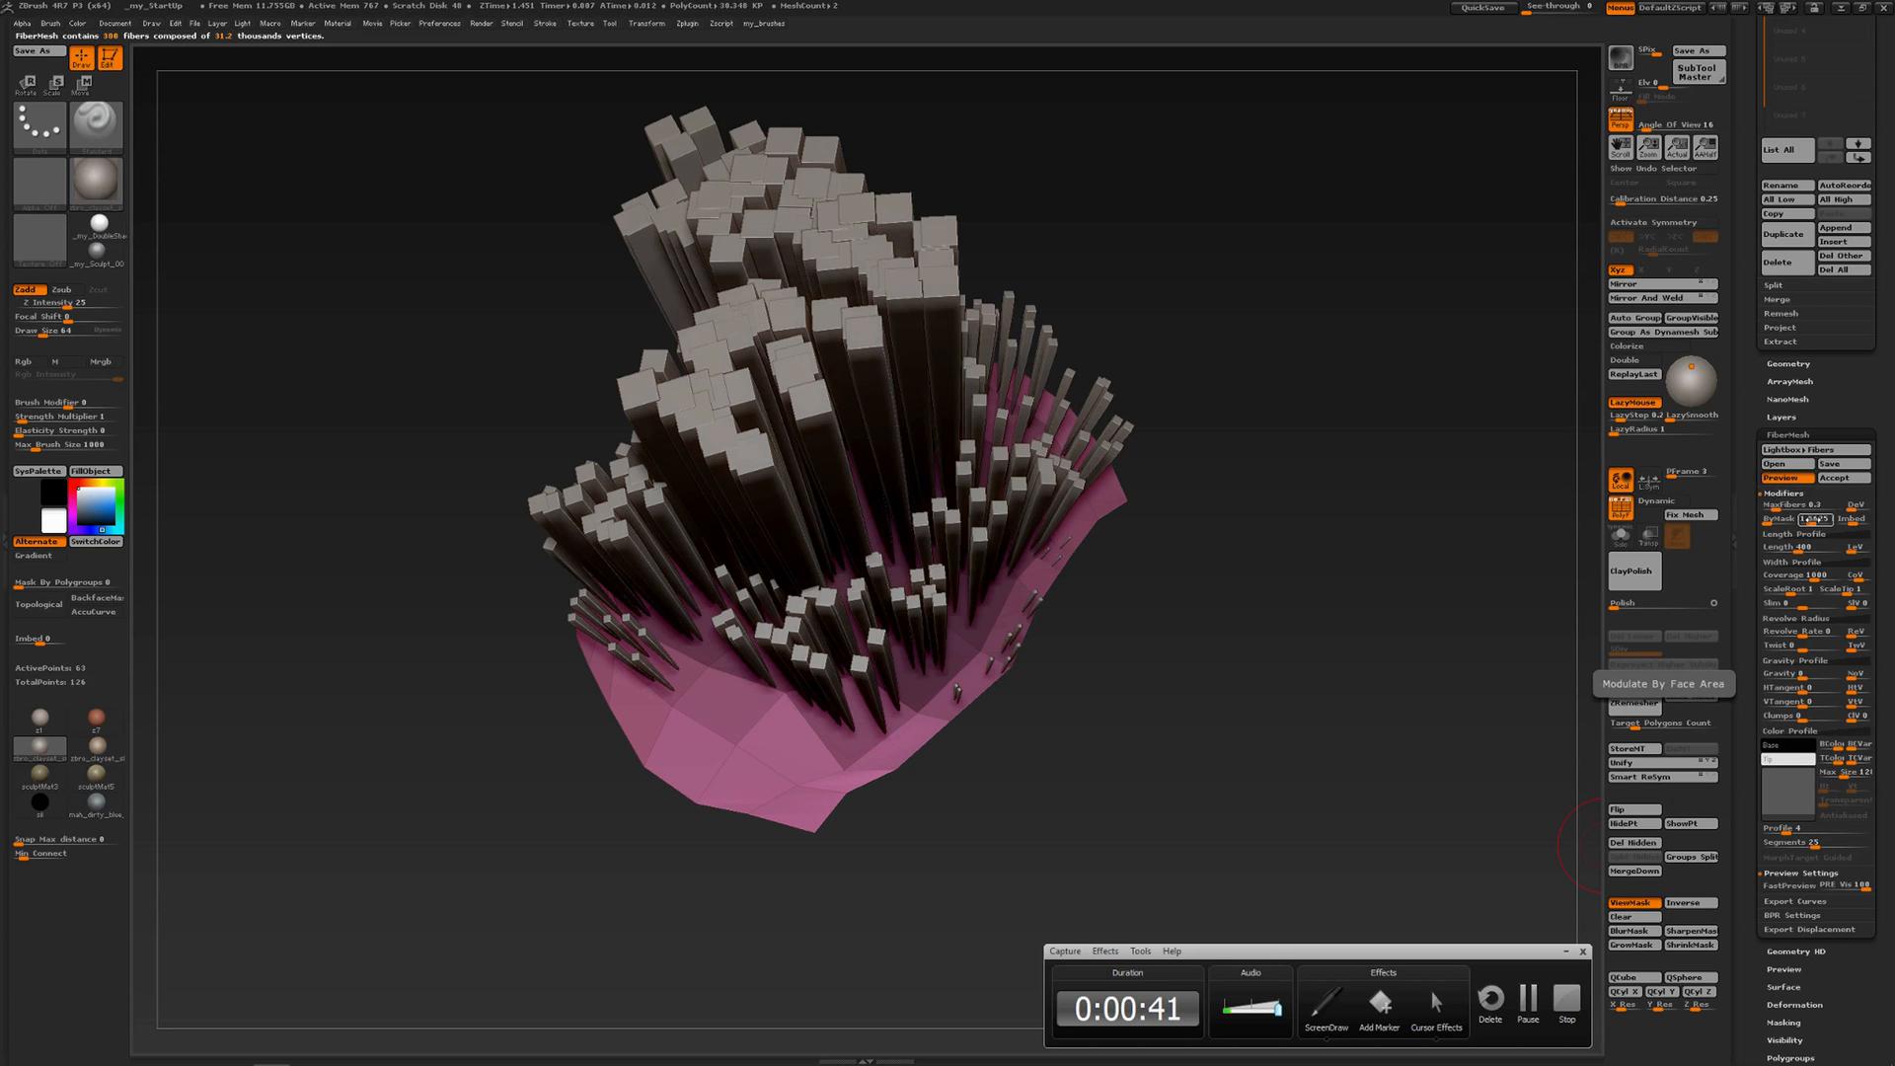
{"action": "left_click_drag", "start_coordinate": [1812, 523], "coordinate": [1799, 520]}
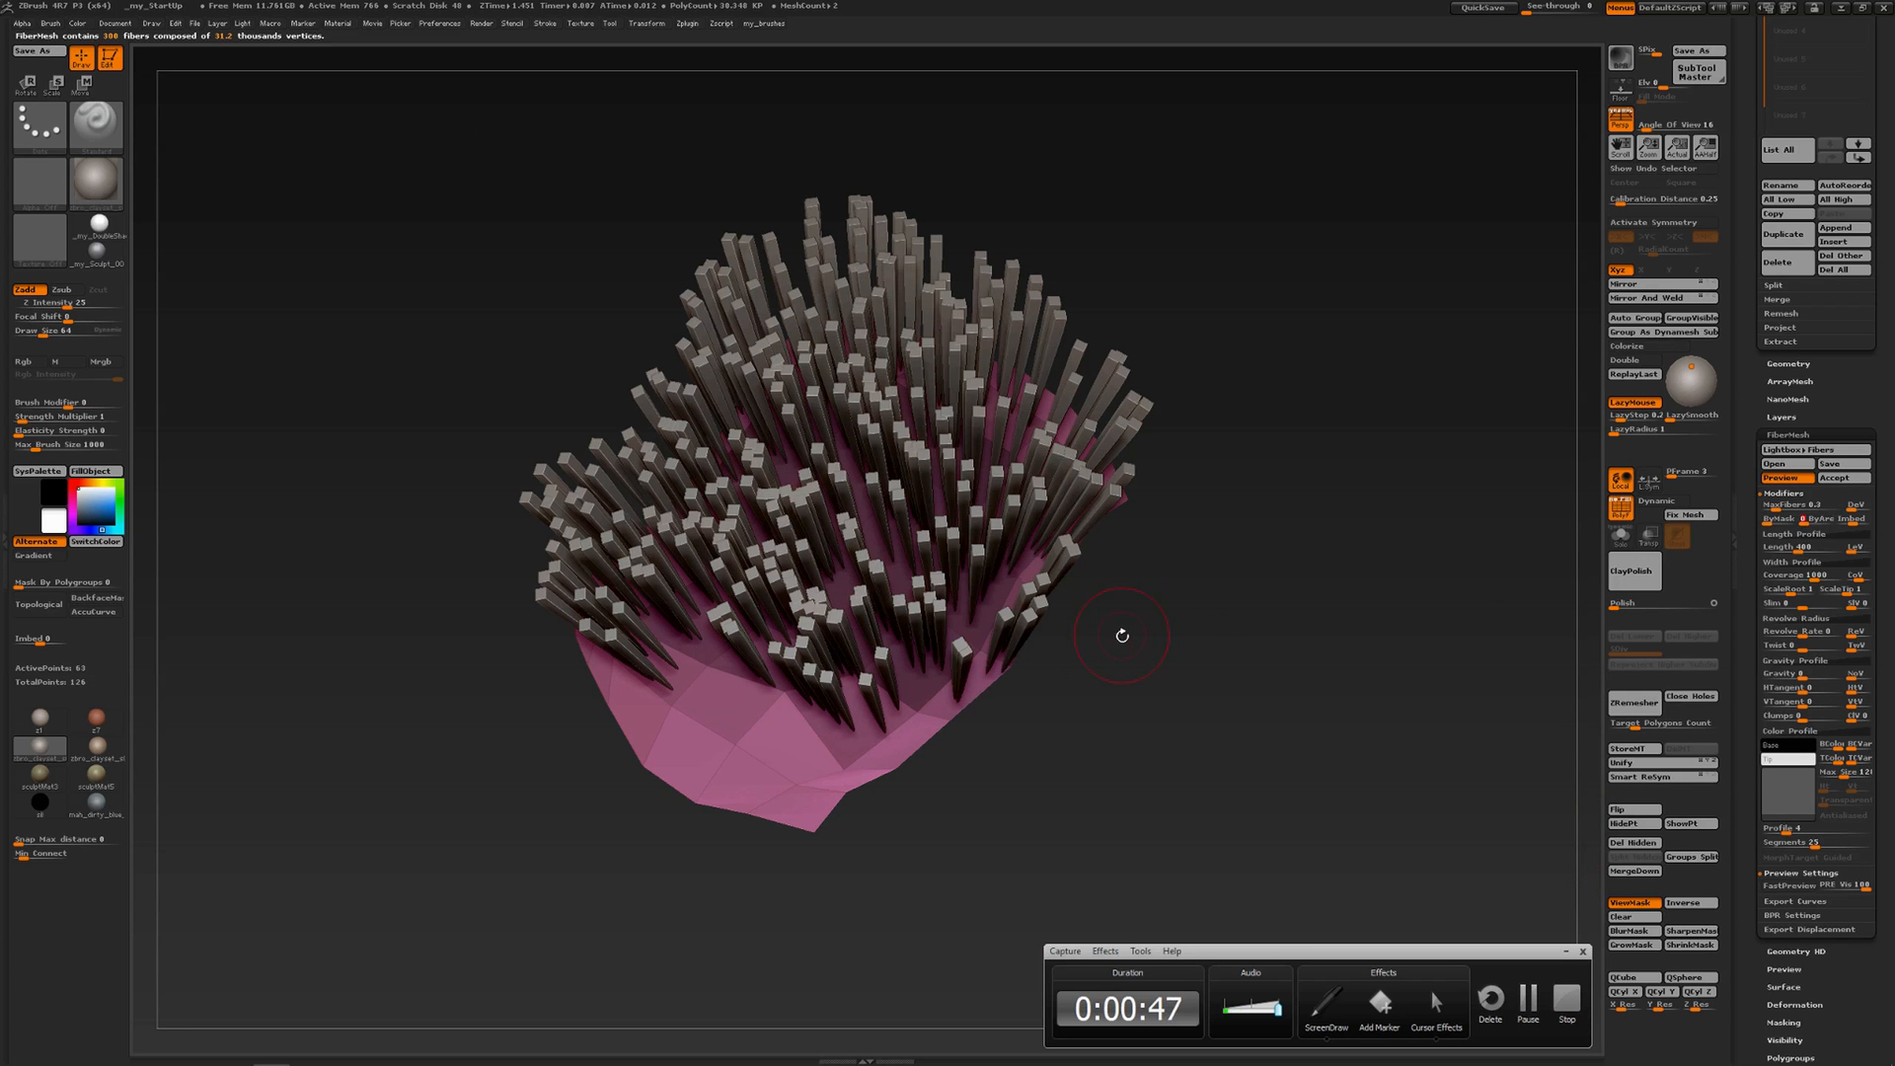
{"action": "left_click_drag", "start_coordinate": [1103, 642], "coordinate": [1100, 593]}
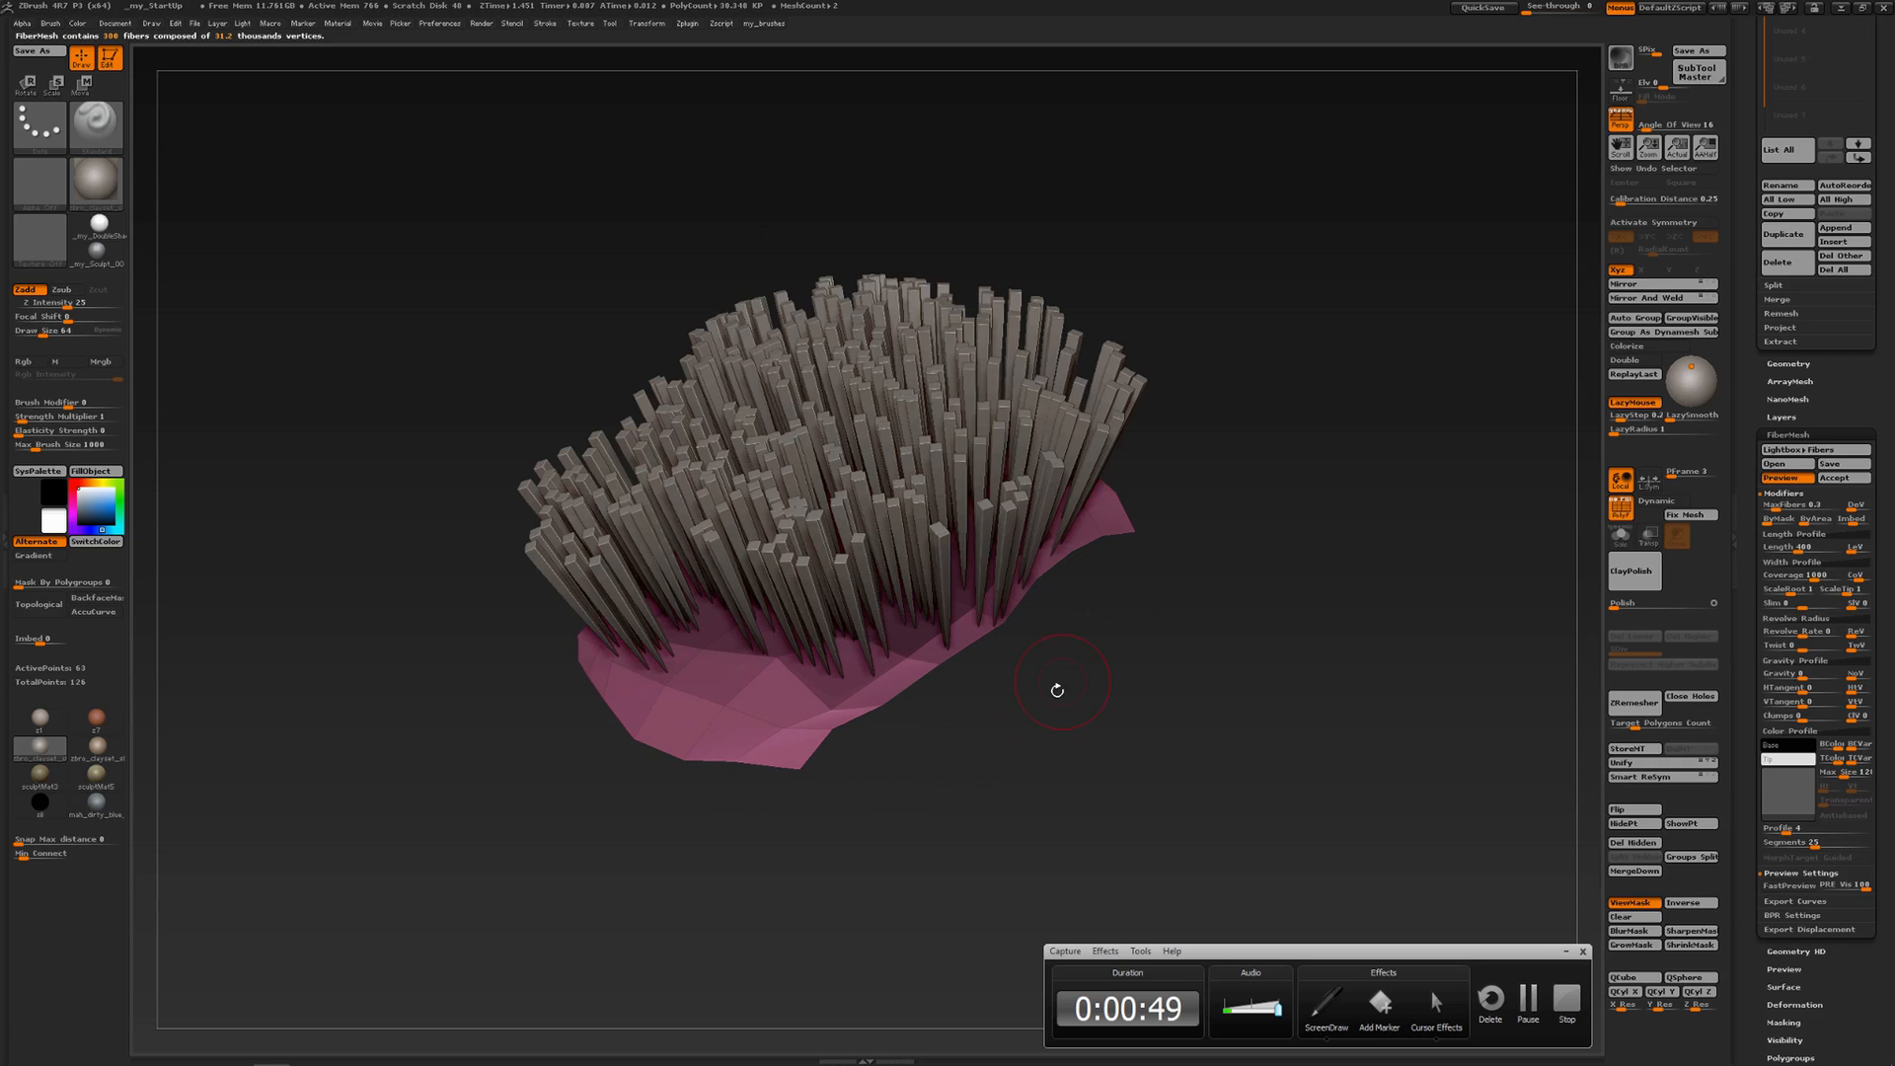
{"action": "mouse_move", "coordinate": [1132, 718]}
{"action": "left_mouse_down"}
{"action": "mouse_move", "coordinate": [1168, 736]}
{"action": "mouse_move", "coordinate": [1134, 720]}
{"action": "left_mouse_up"}
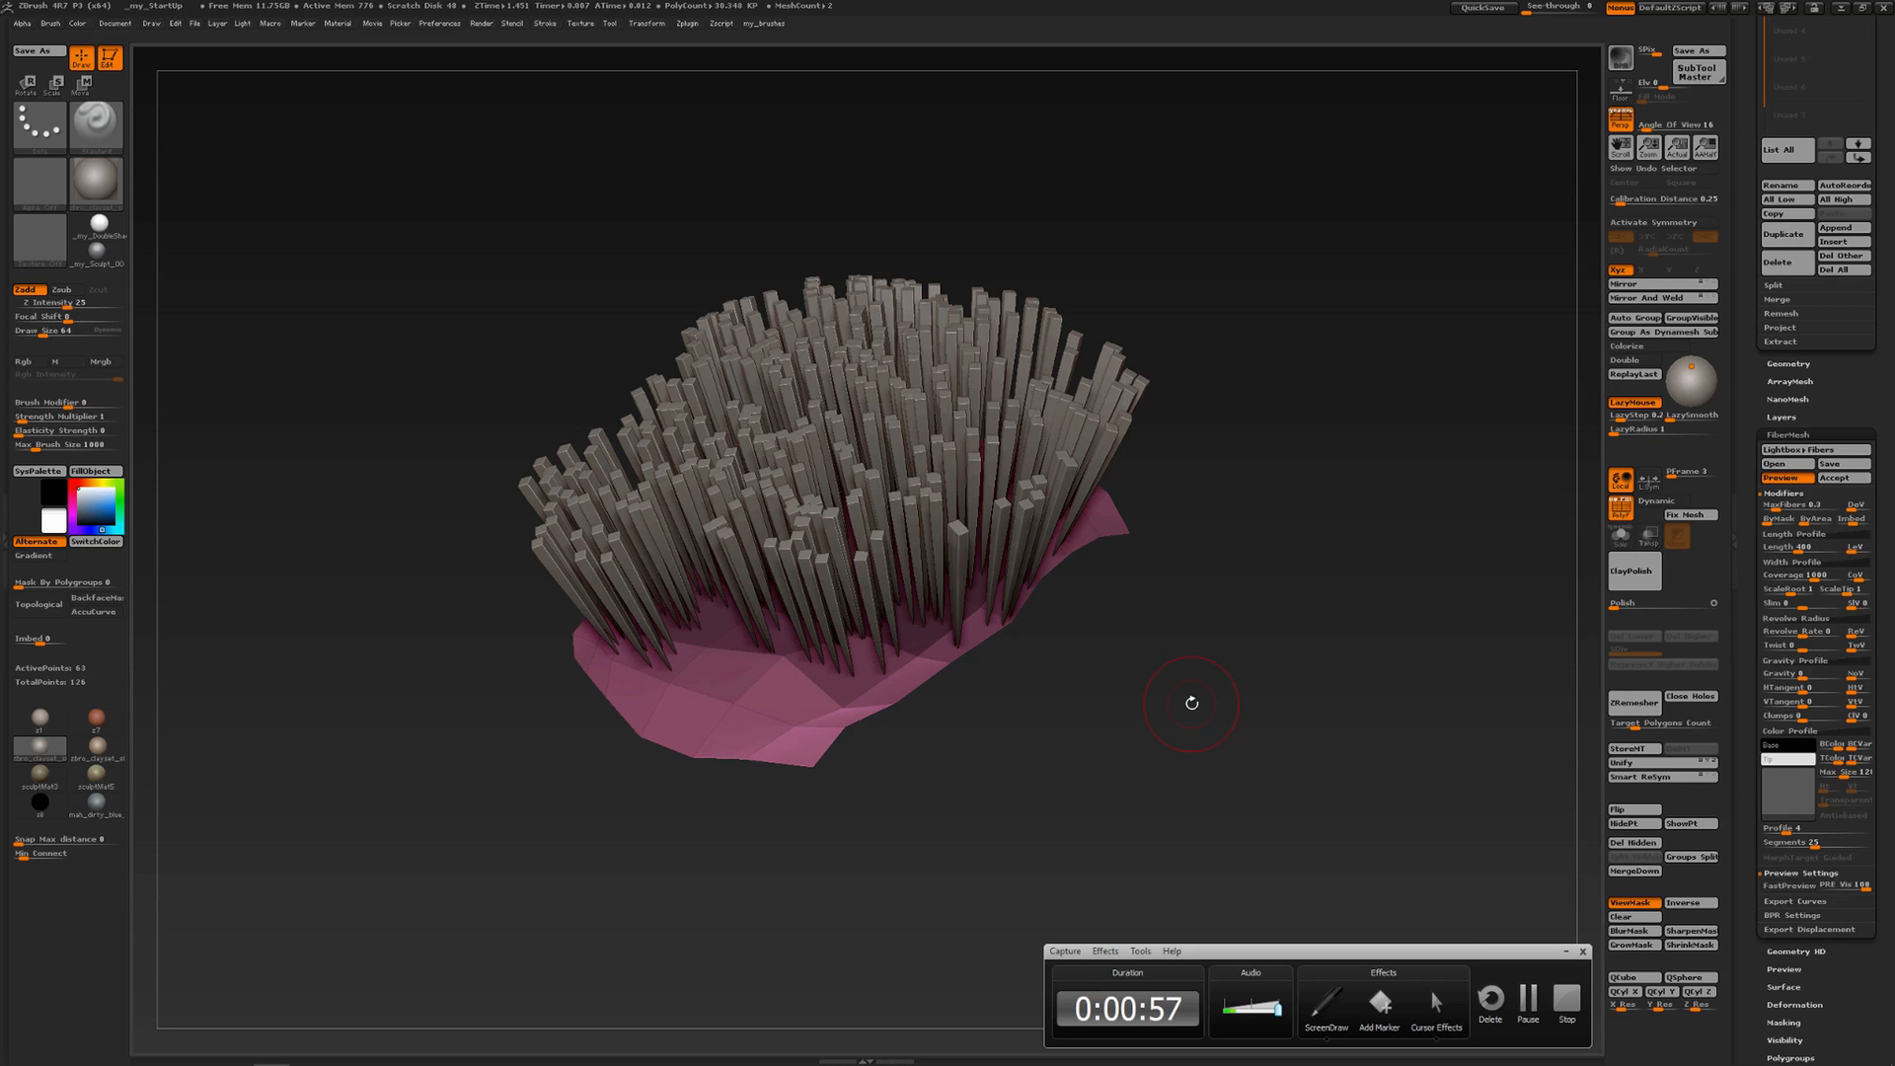
{"action": "left_click_drag", "start_coordinate": [1191, 702], "coordinate": [1175, 688]}
{"action": "left_click_drag", "start_coordinate": [1294, 697], "coordinate": [1328, 685]}
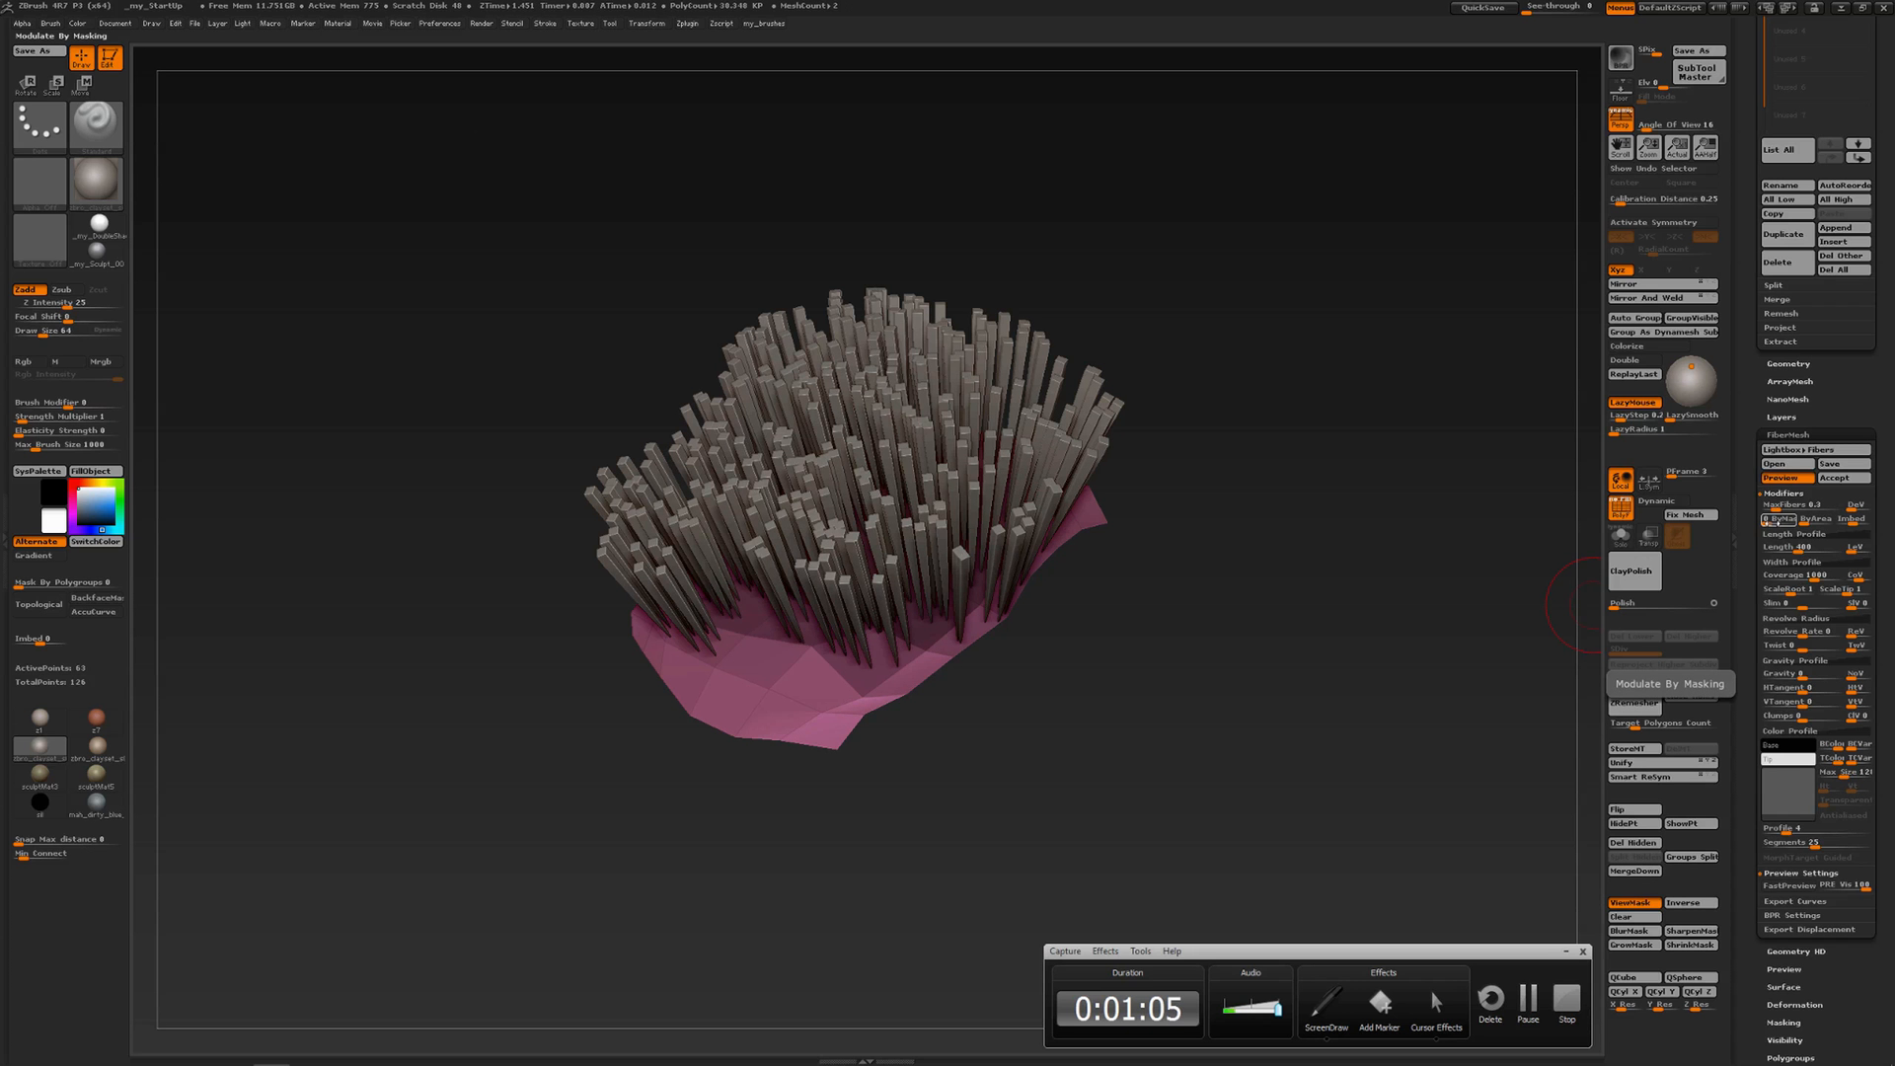
Raise the fibers' modulation by masking, compare it with 0, and increase it to a stronger value
{"action": "left_click", "coordinate": [1766, 520]}
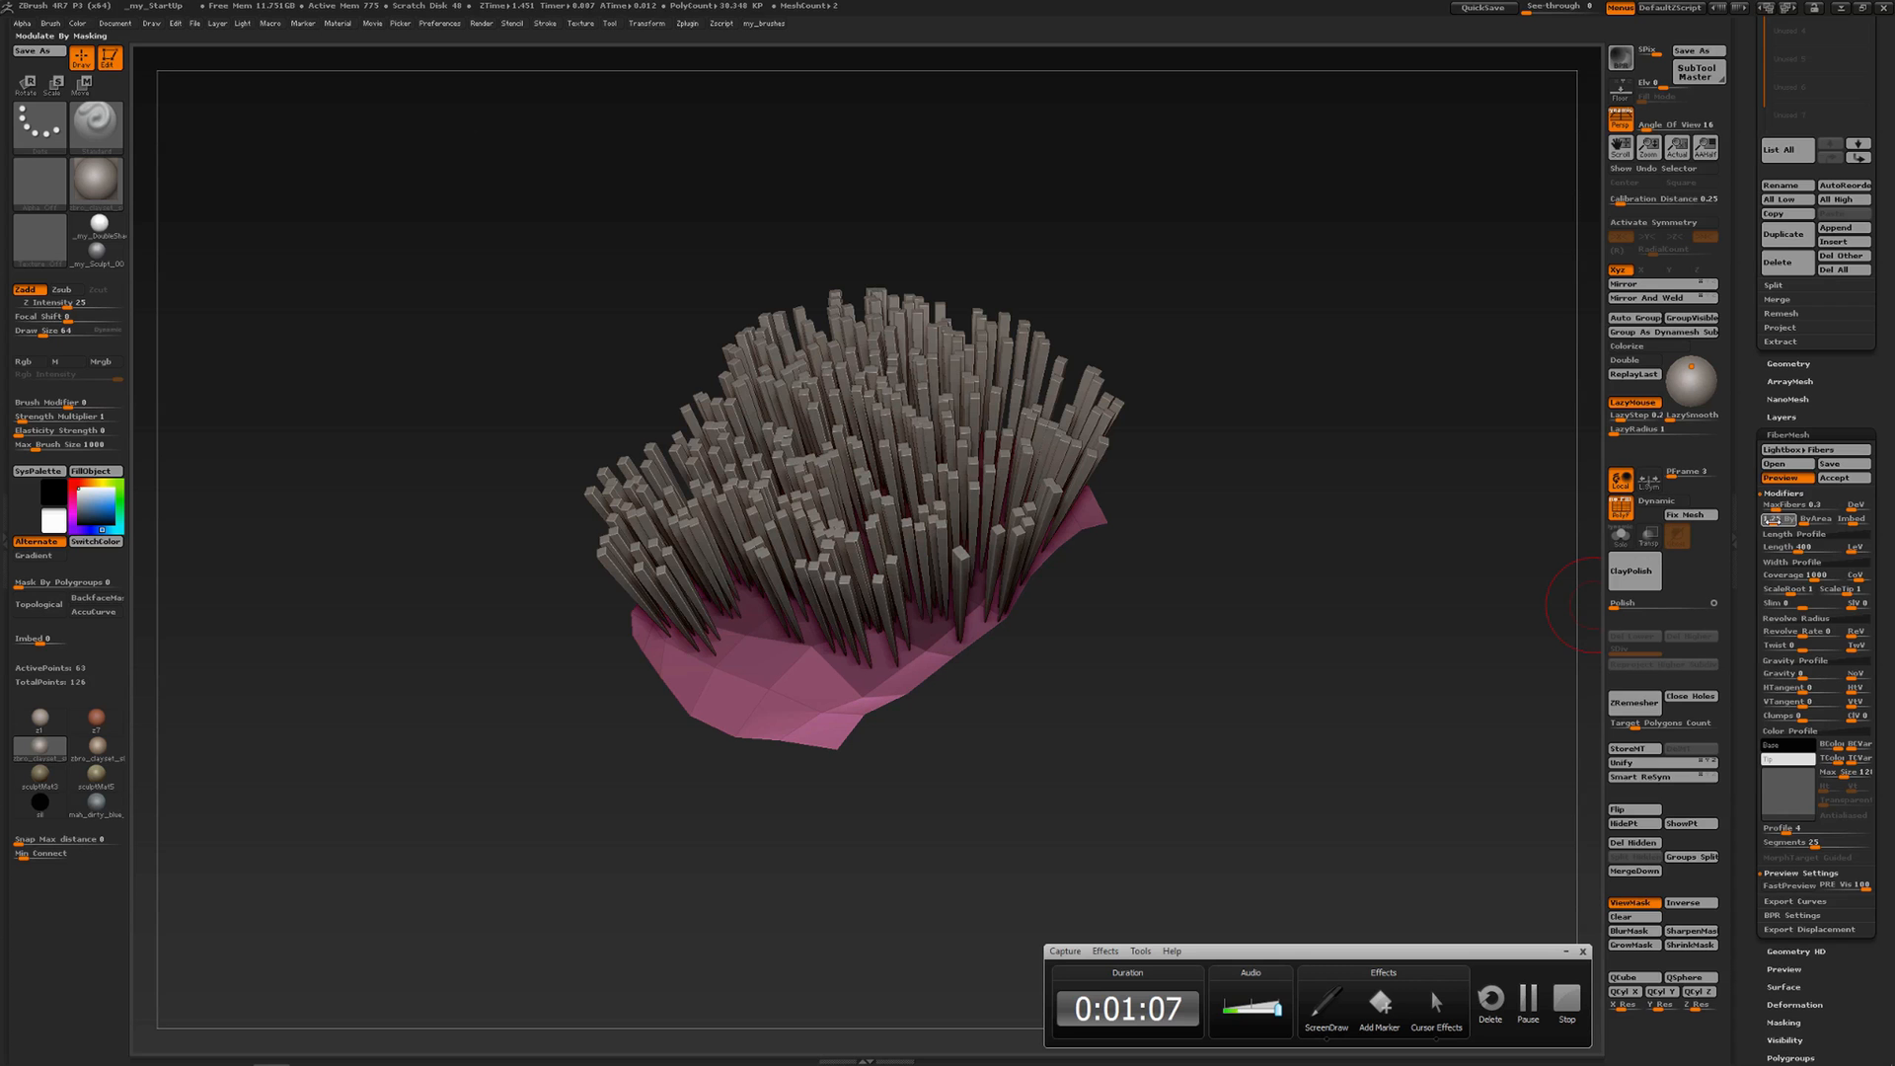
{"action": "left_click_drag", "start_coordinate": [1772, 521], "coordinate": [1778, 520]}
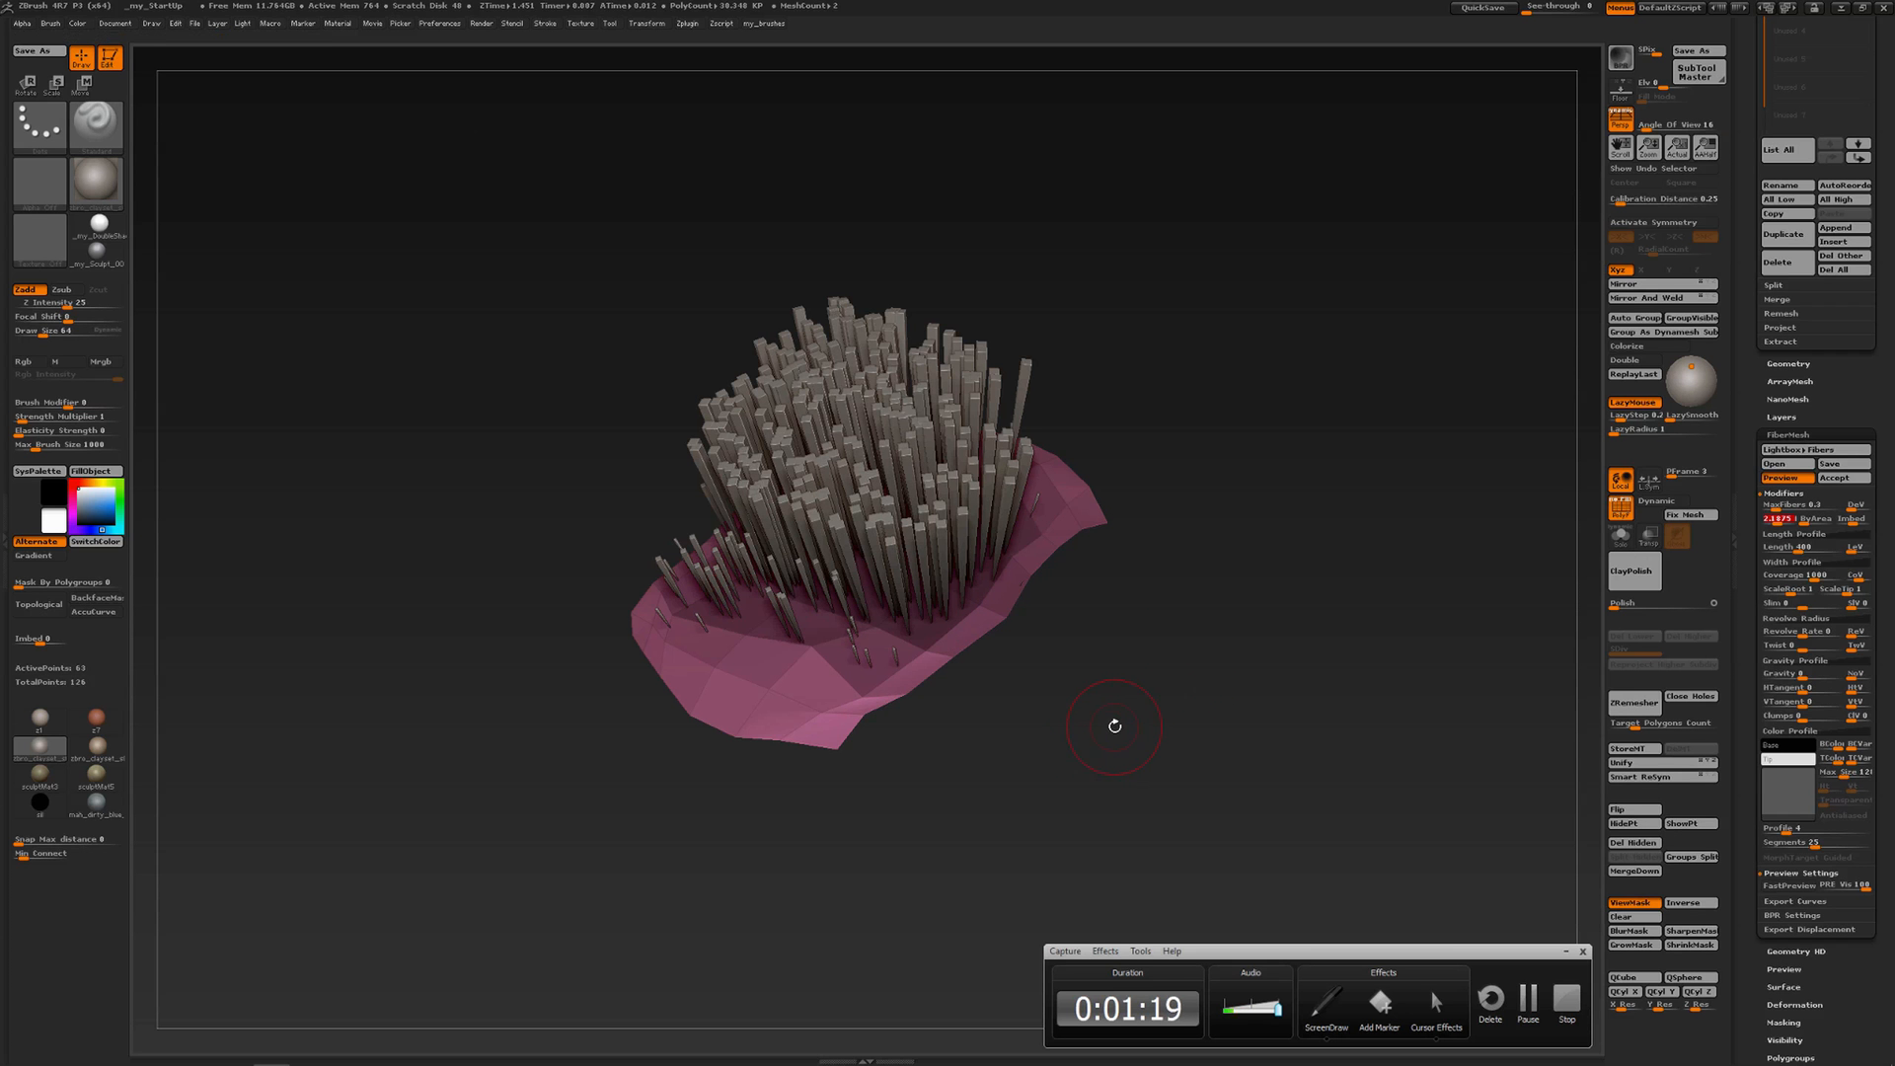
{"action": "mouse_move", "coordinate": [1114, 724]}
{"action": "left_mouse_down"}
{"action": "mouse_move", "coordinate": [1084, 721]}
{"action": "mouse_move", "coordinate": [1125, 706]}
{"action": "left_mouse_up"}
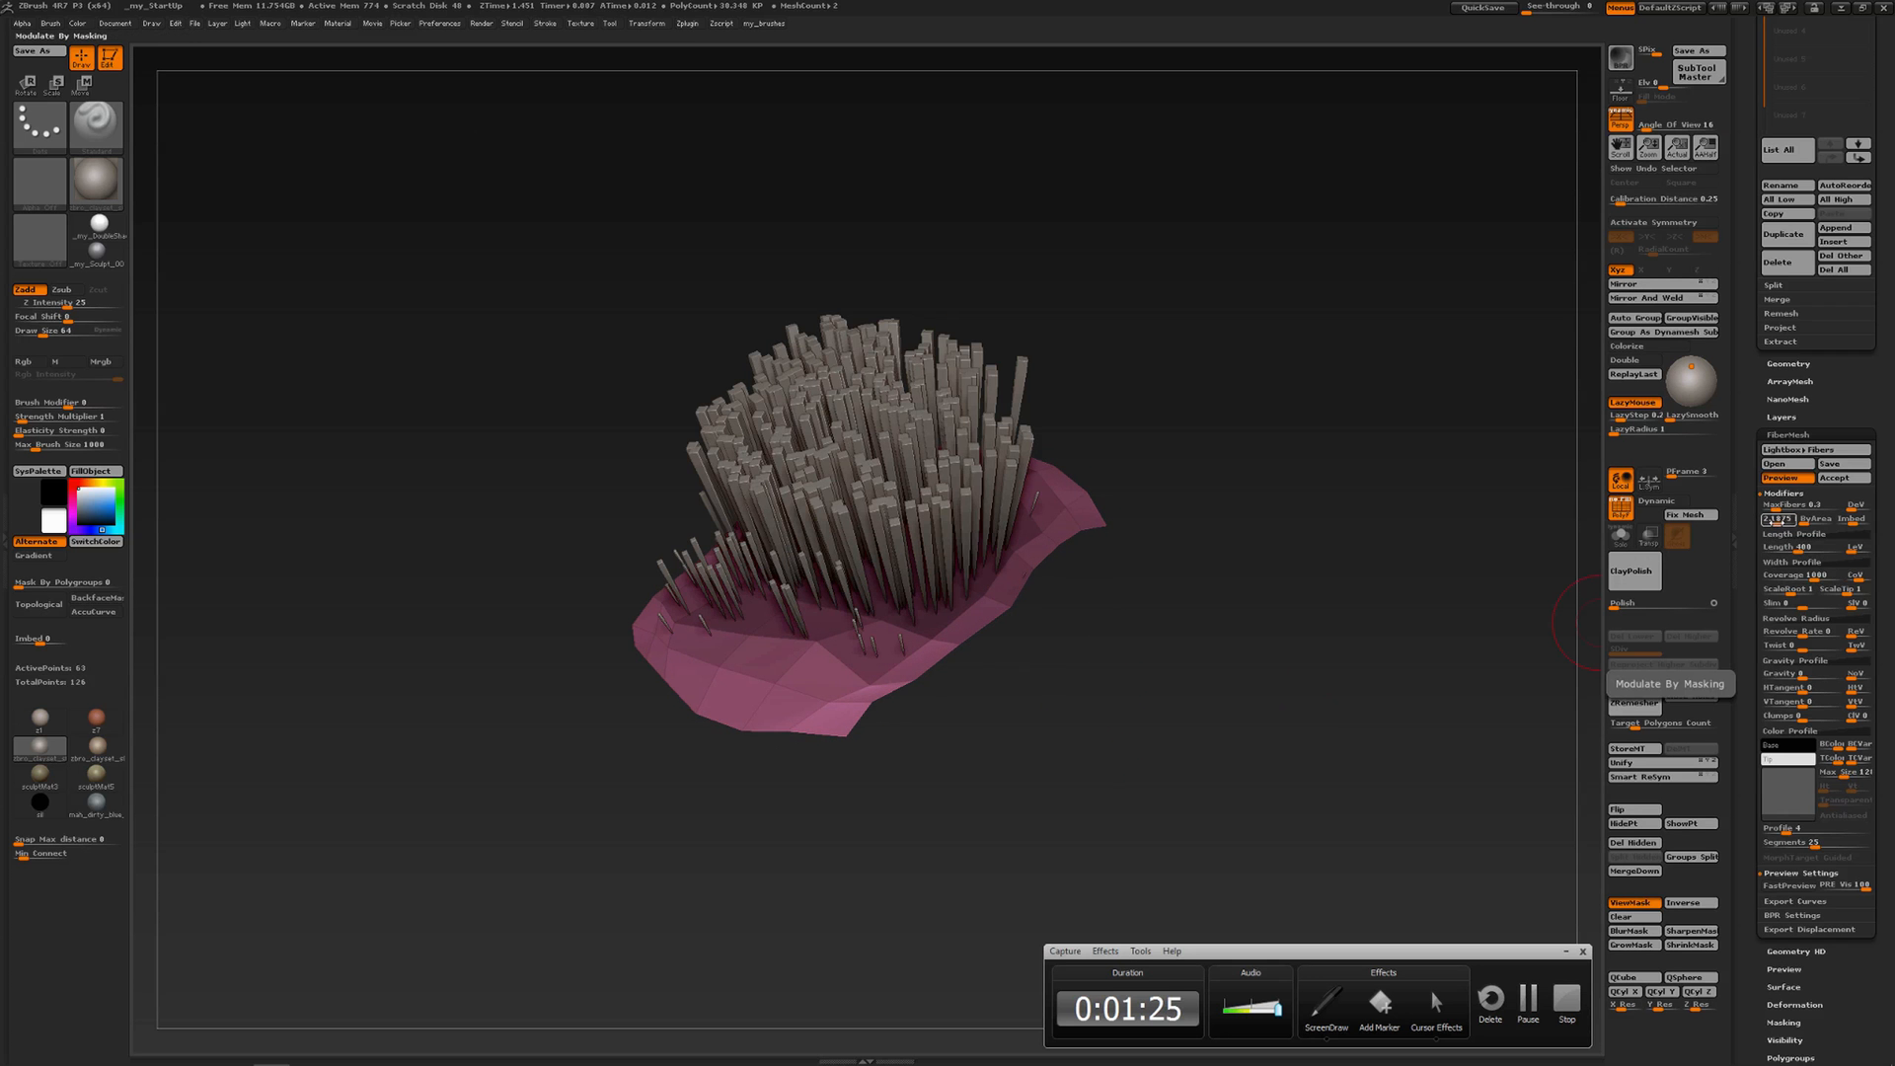
{"action": "left_click", "coordinate": [1766, 520]}
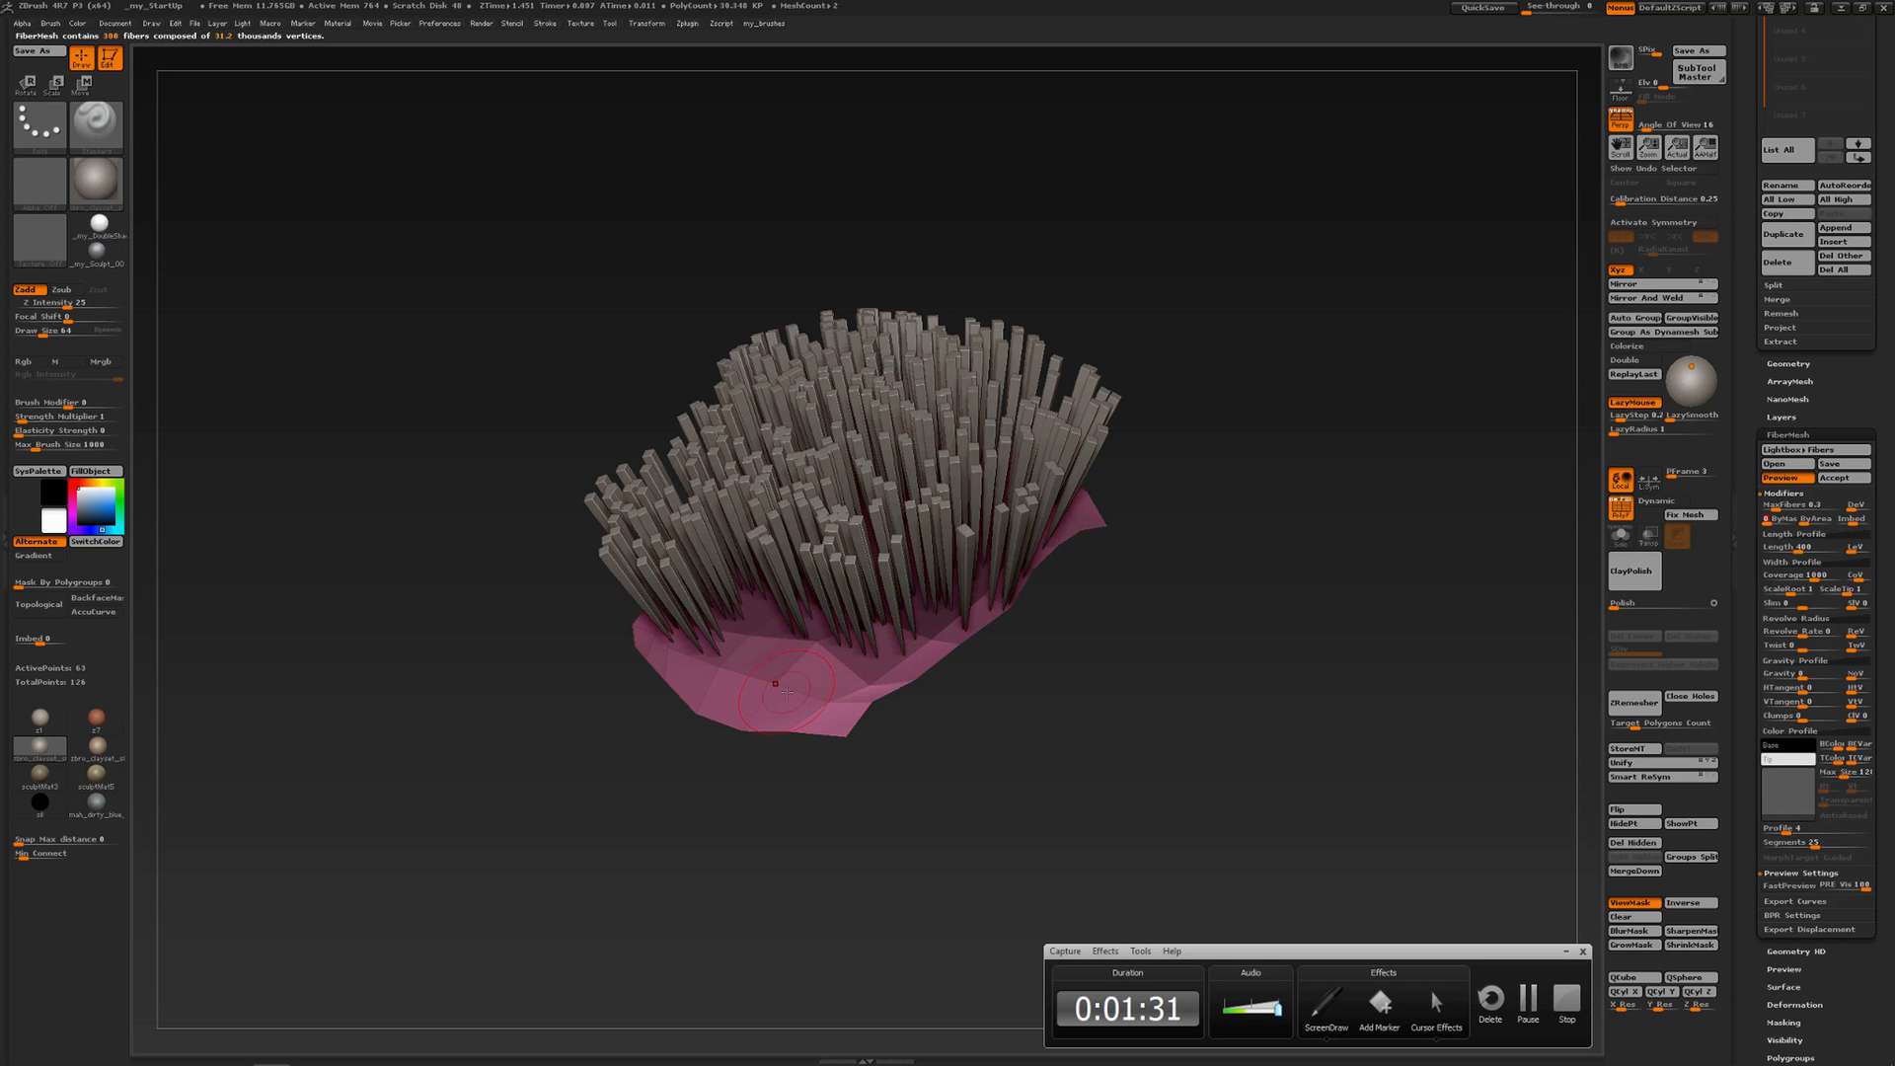
{"action": "left_click", "coordinate": [1767, 519]}
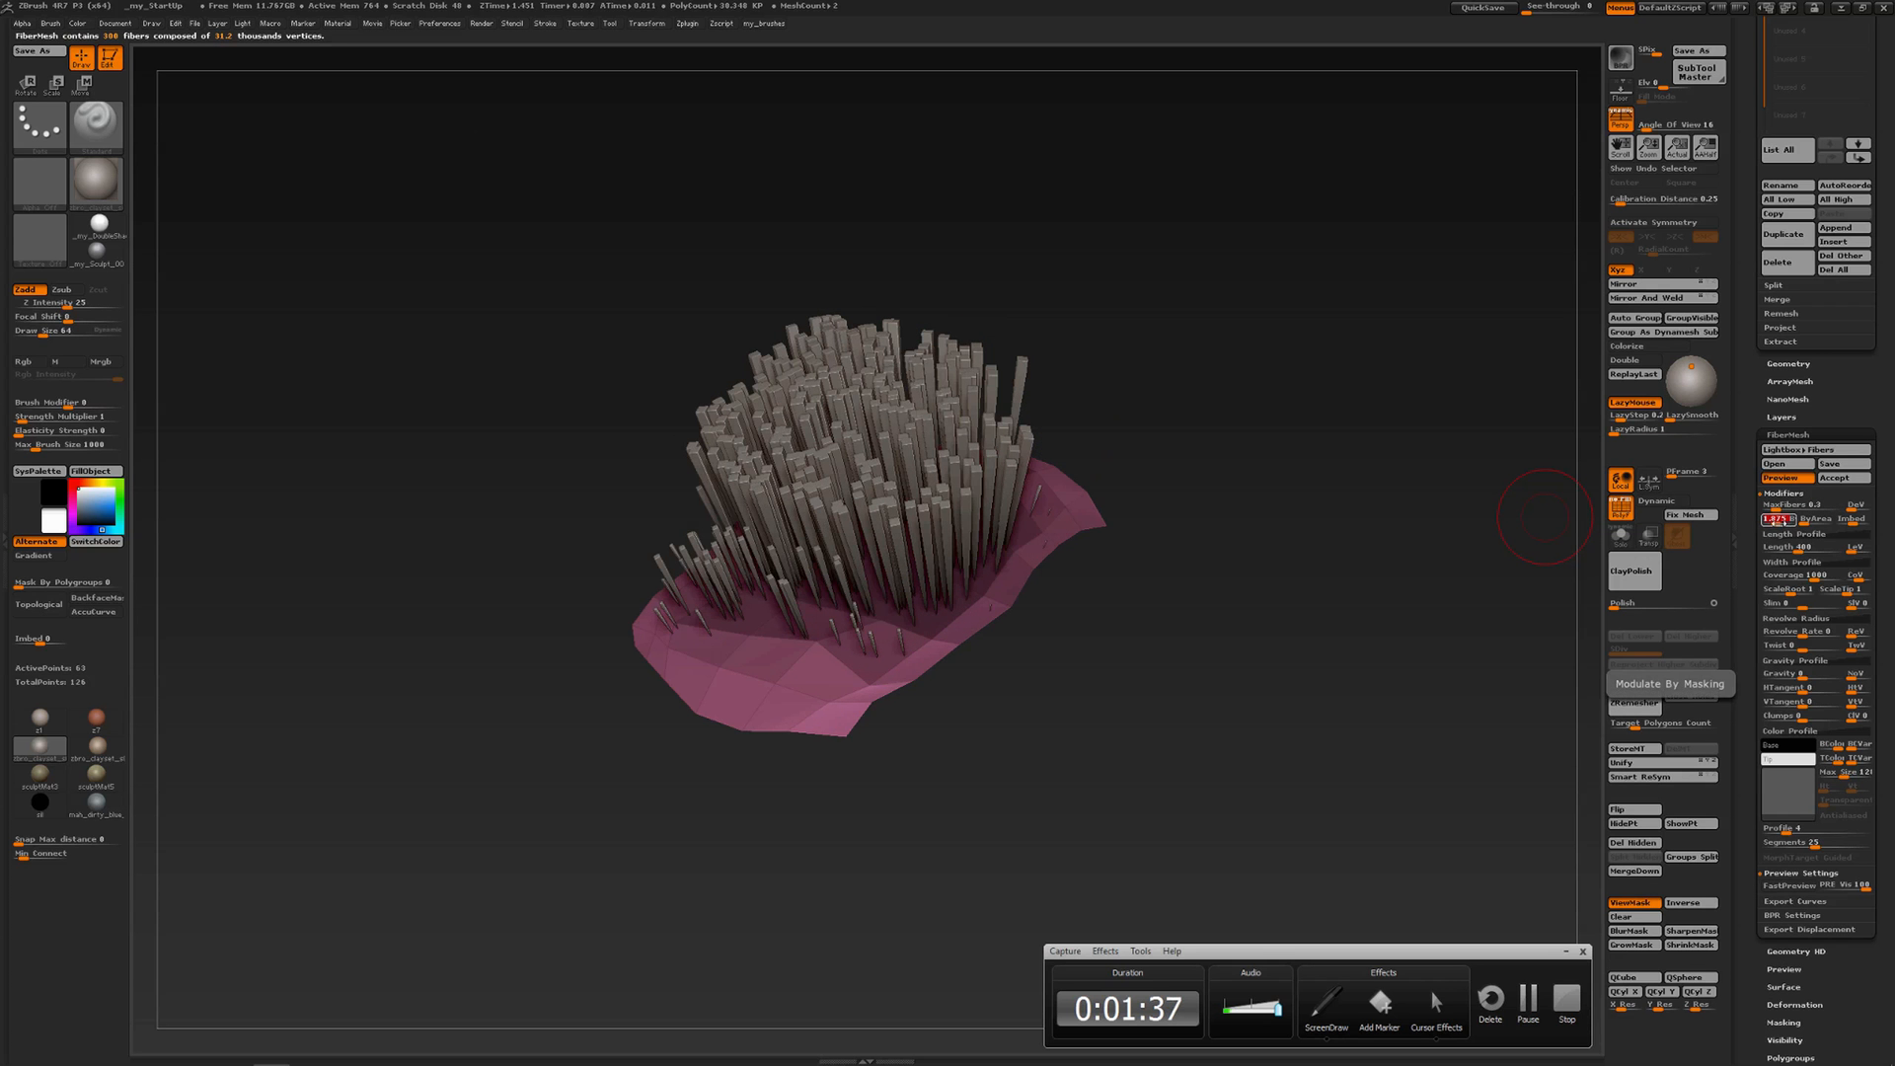
{"action": "left_click_drag", "start_coordinate": [1777, 523], "coordinate": [1789, 521]}
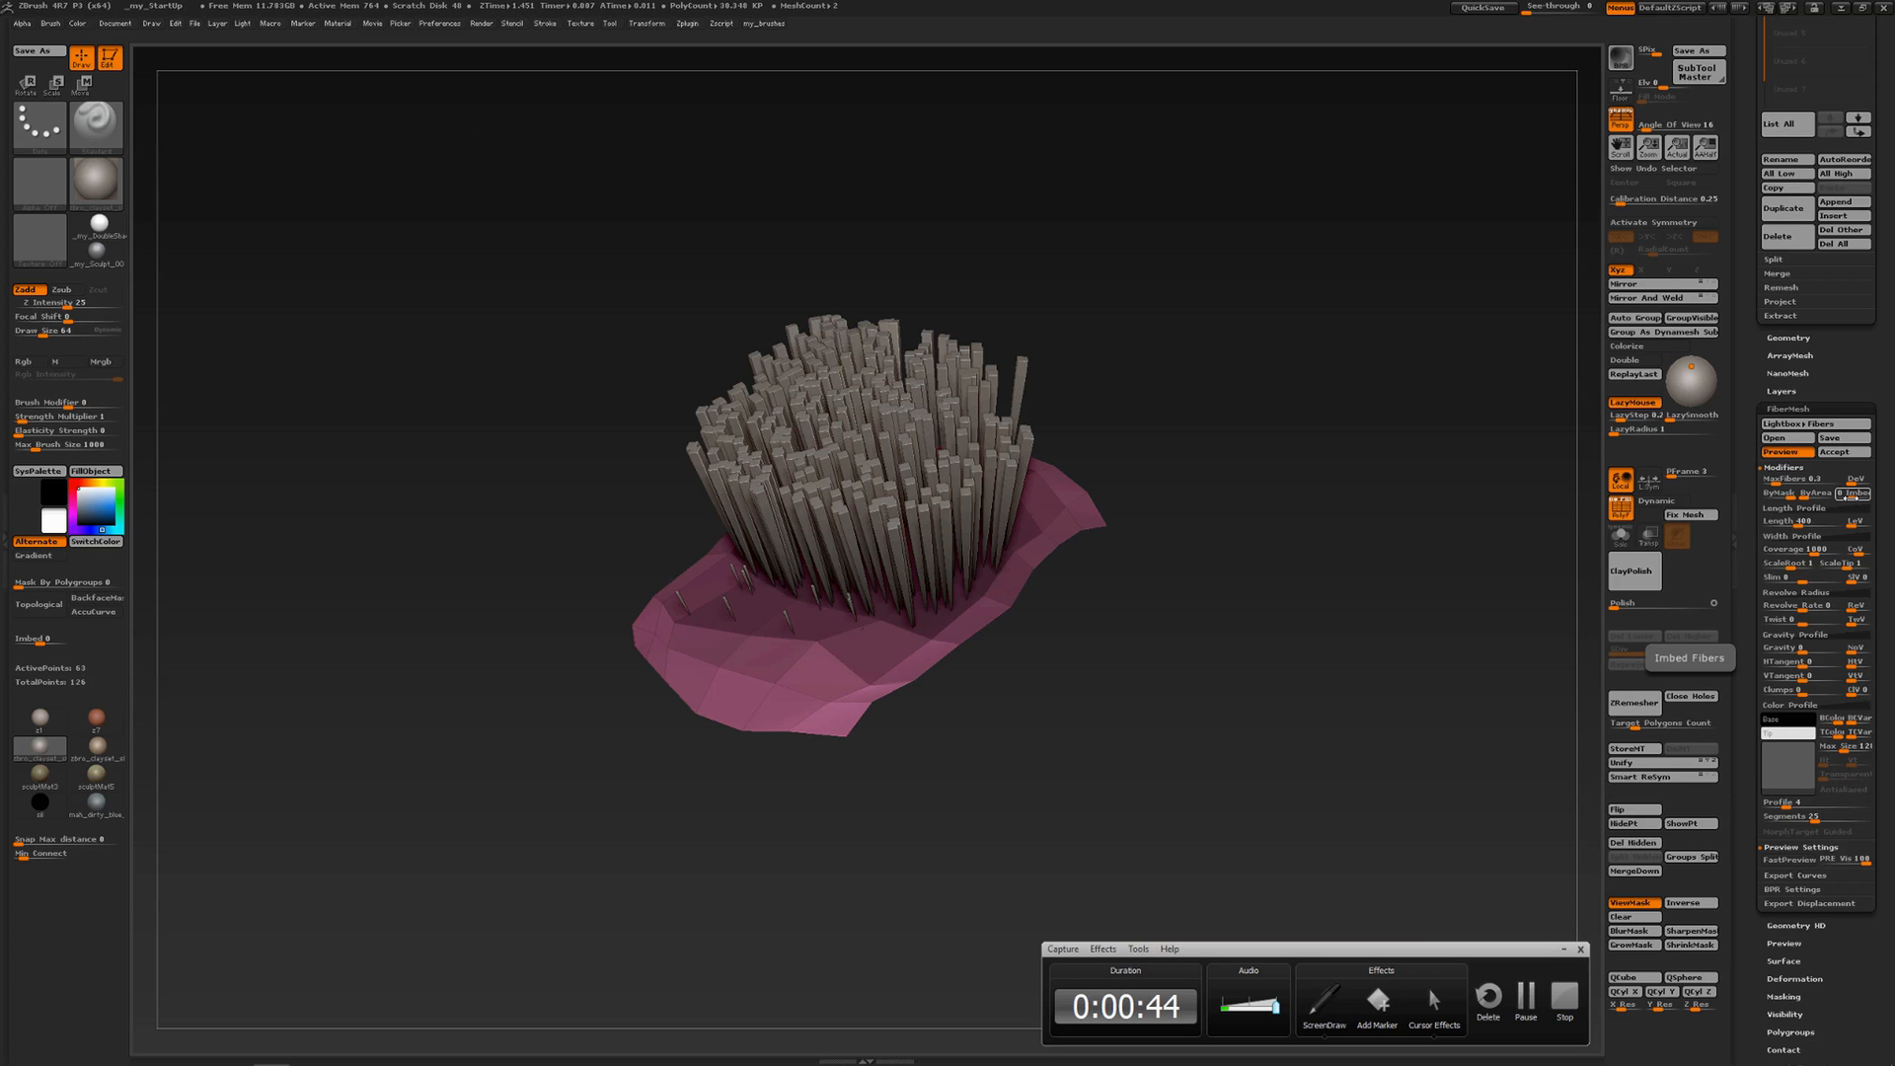
Try raising and sinking the fiber roots with the Imbed setting and inspect them from the side
{"action": "left_click", "coordinate": [1841, 494]}
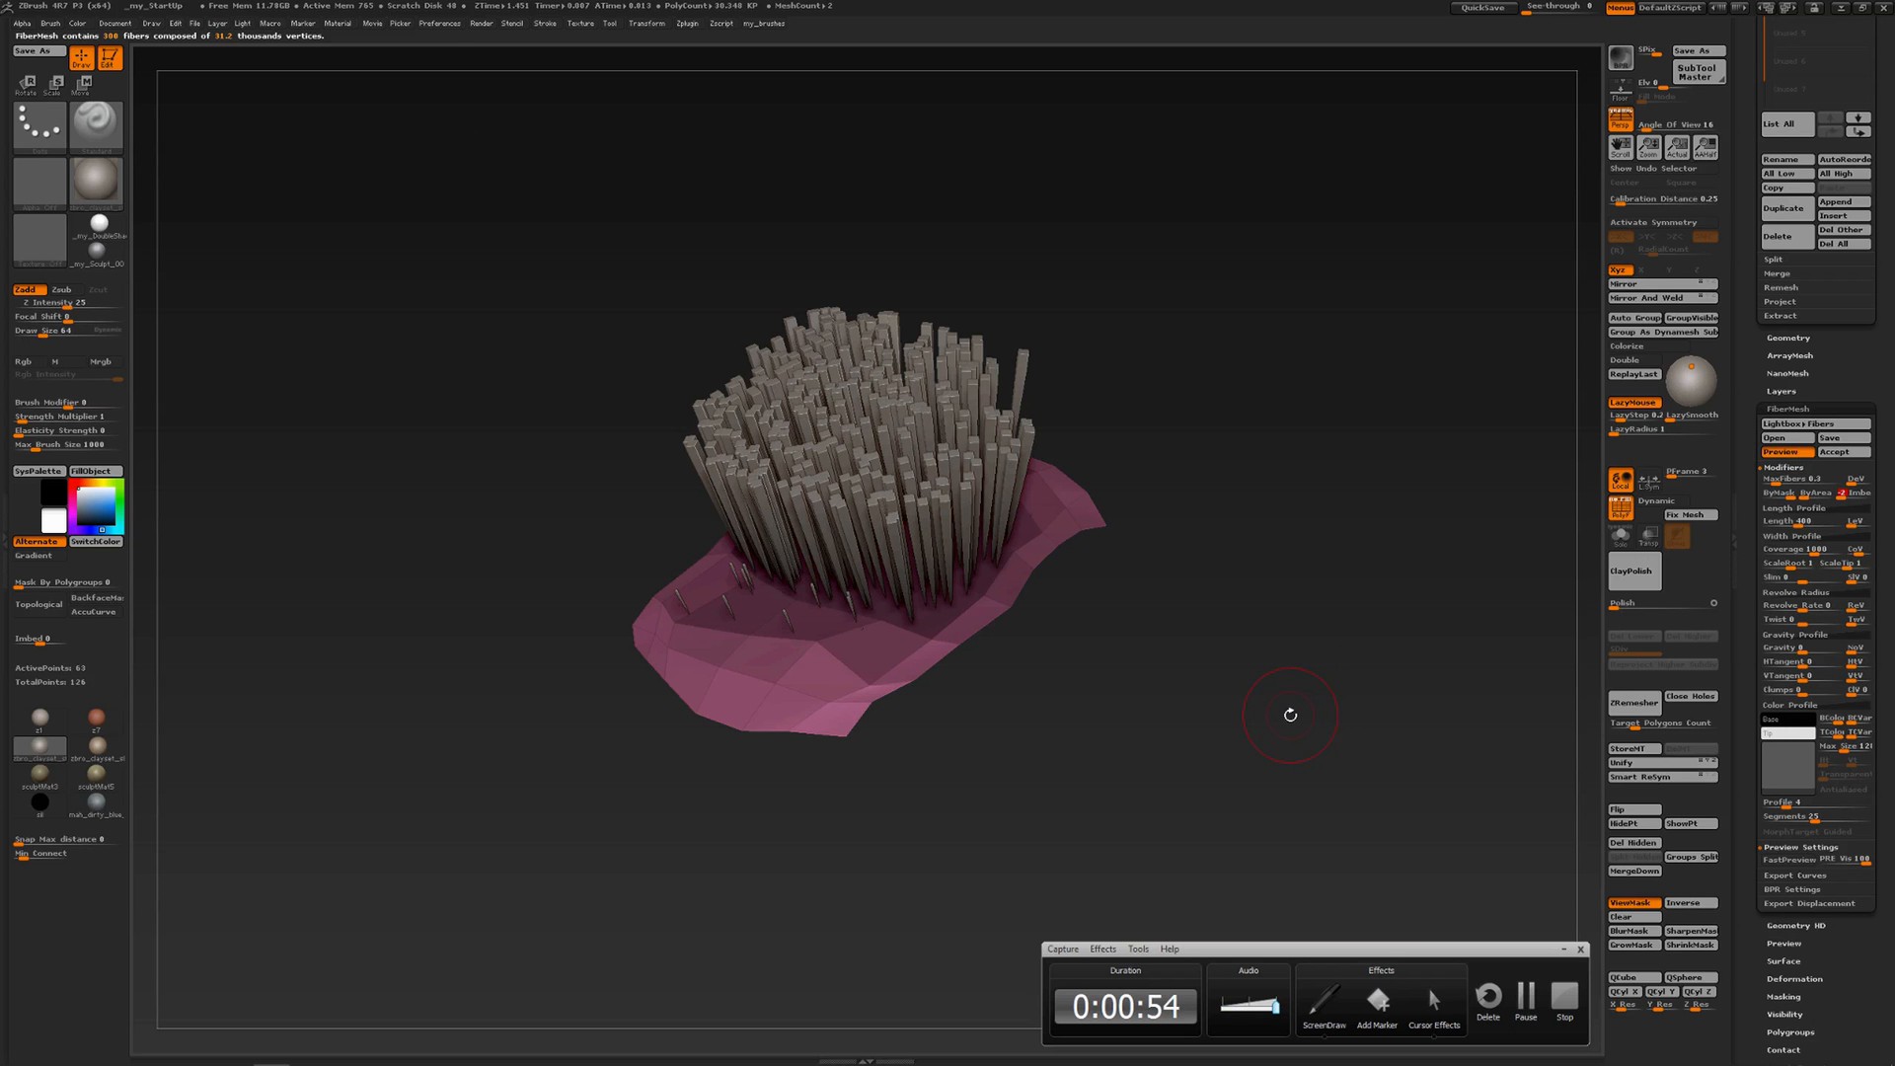
{"action": "left_click_drag", "start_coordinate": [1850, 494], "coordinate": [1867, 496]}
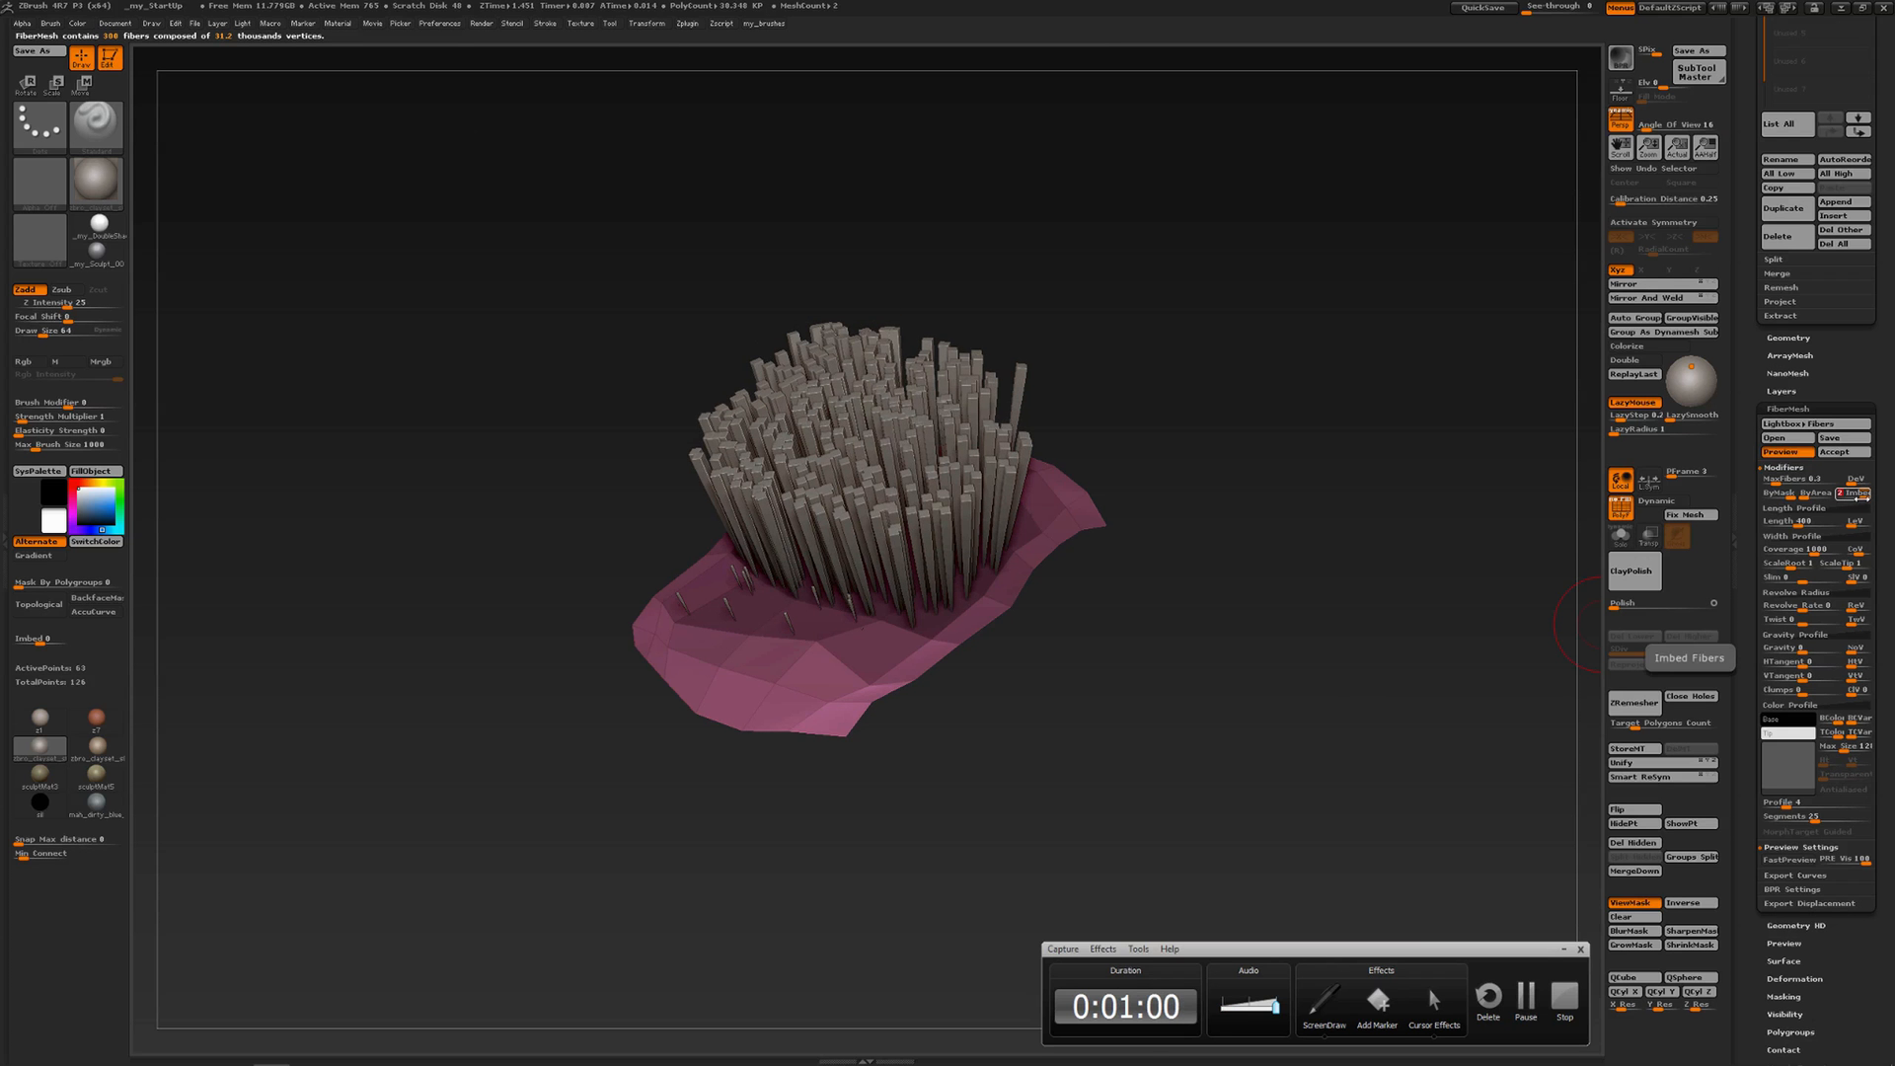
{"action": "left_click_drag", "start_coordinate": [1260, 690], "coordinate": [1216, 639]}
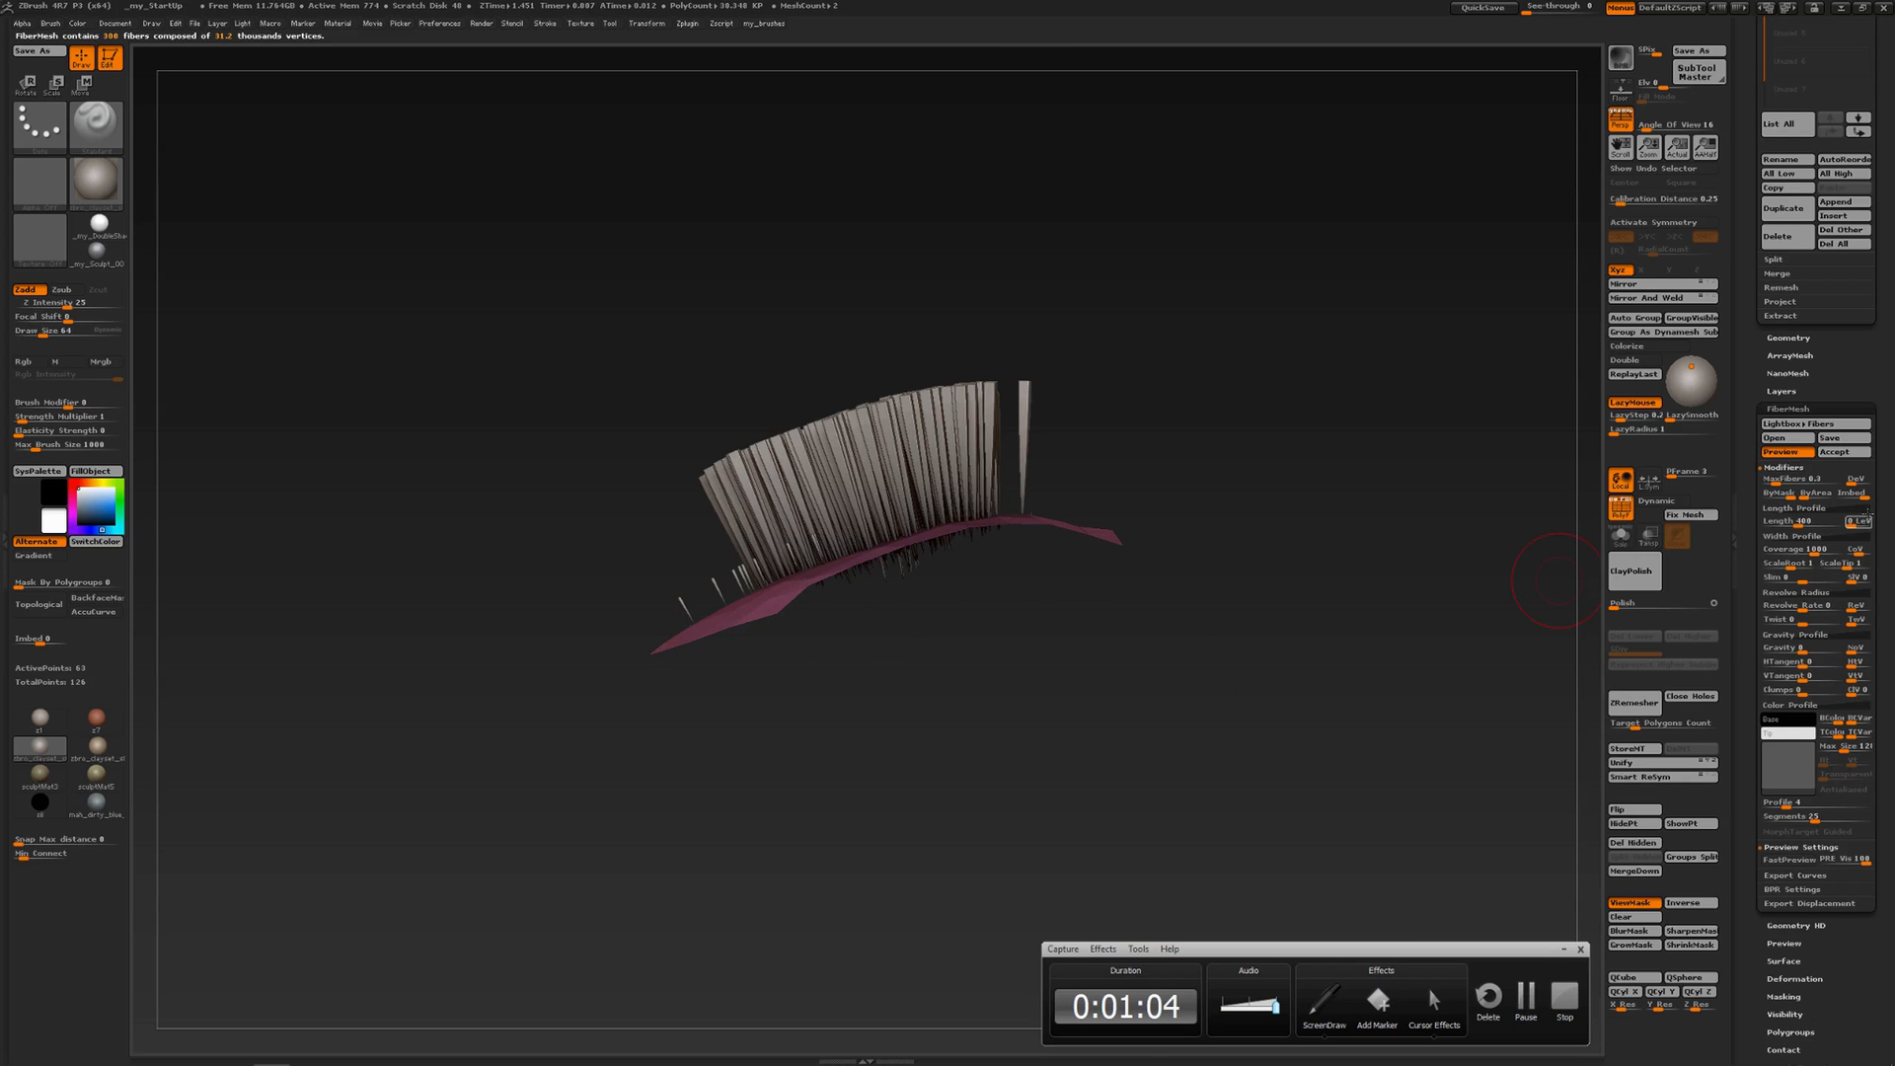
{"action": "left_click_drag", "start_coordinate": [1867, 496], "coordinate": [1842, 495]}
{"action": "left_click", "coordinate": [1843, 495]}
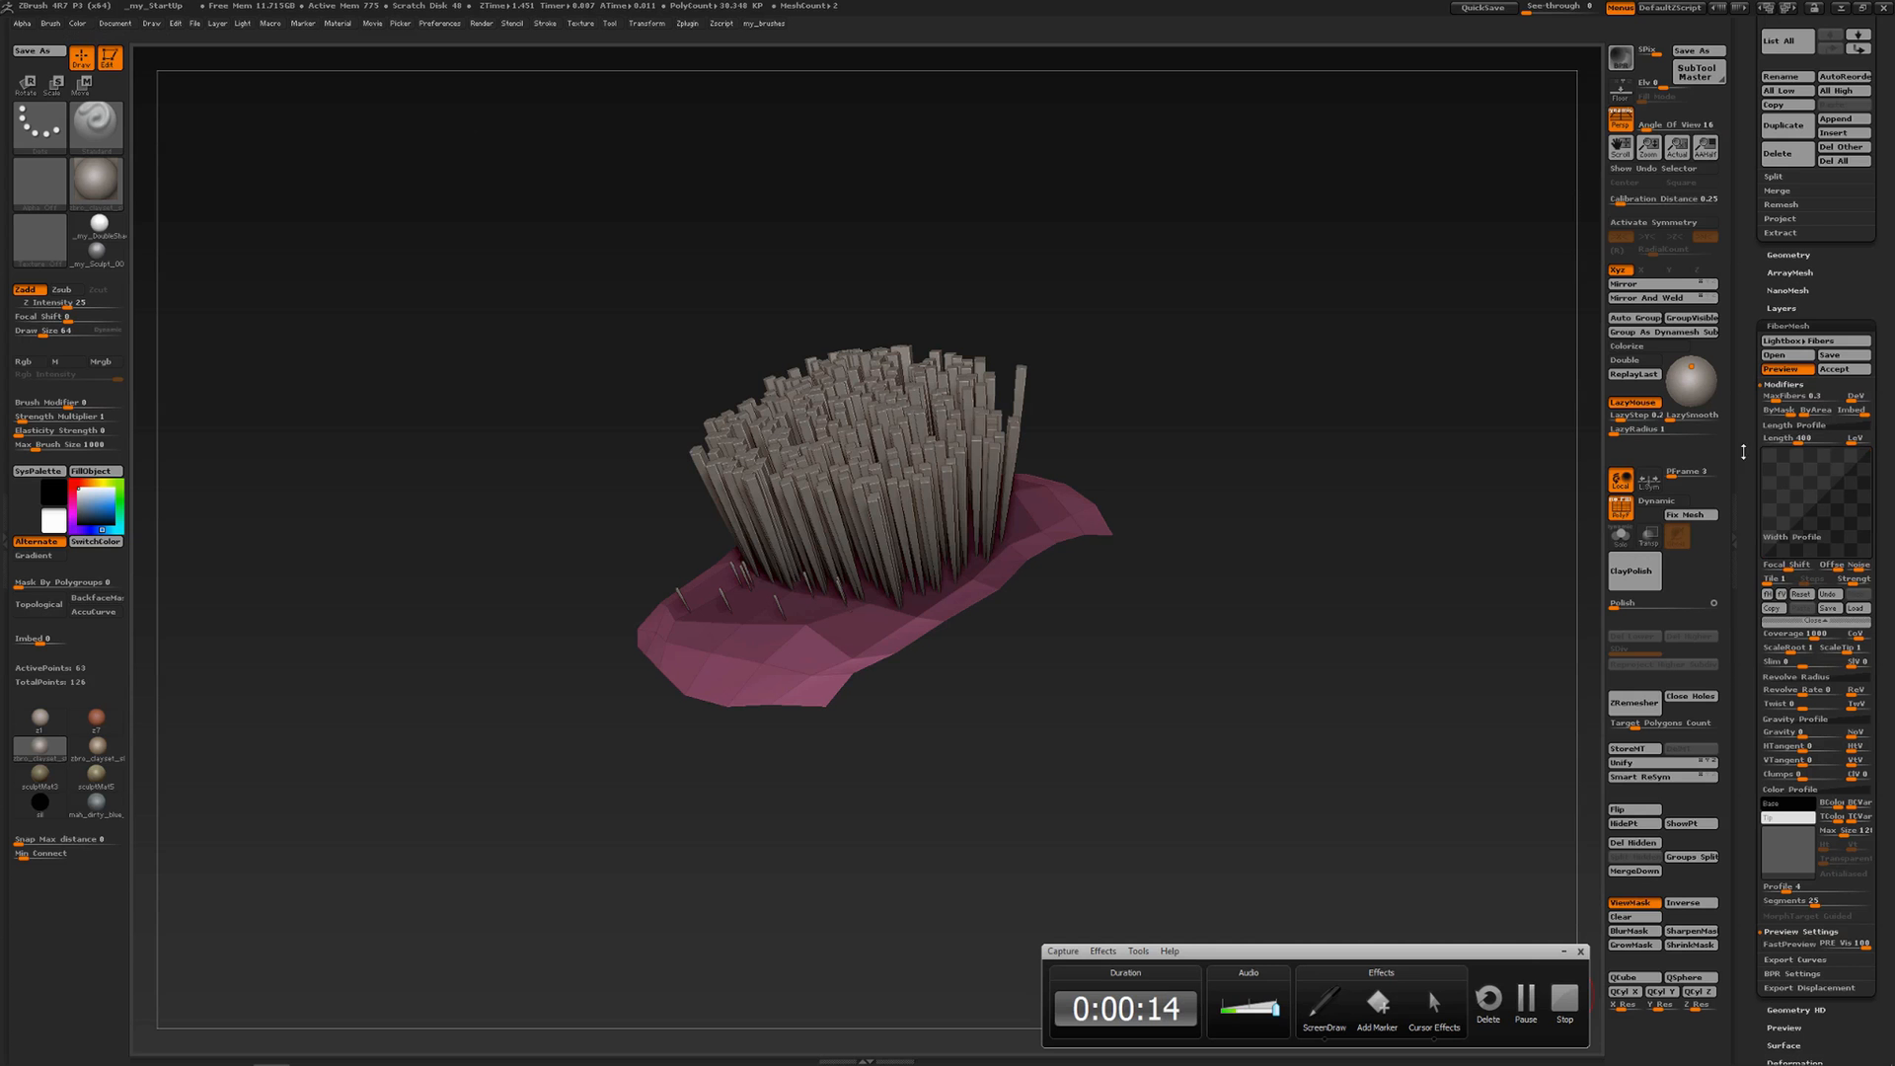
Open the fibers' length profile curve, reset it and close it
{"action": "left_click", "coordinate": [1772, 424]}
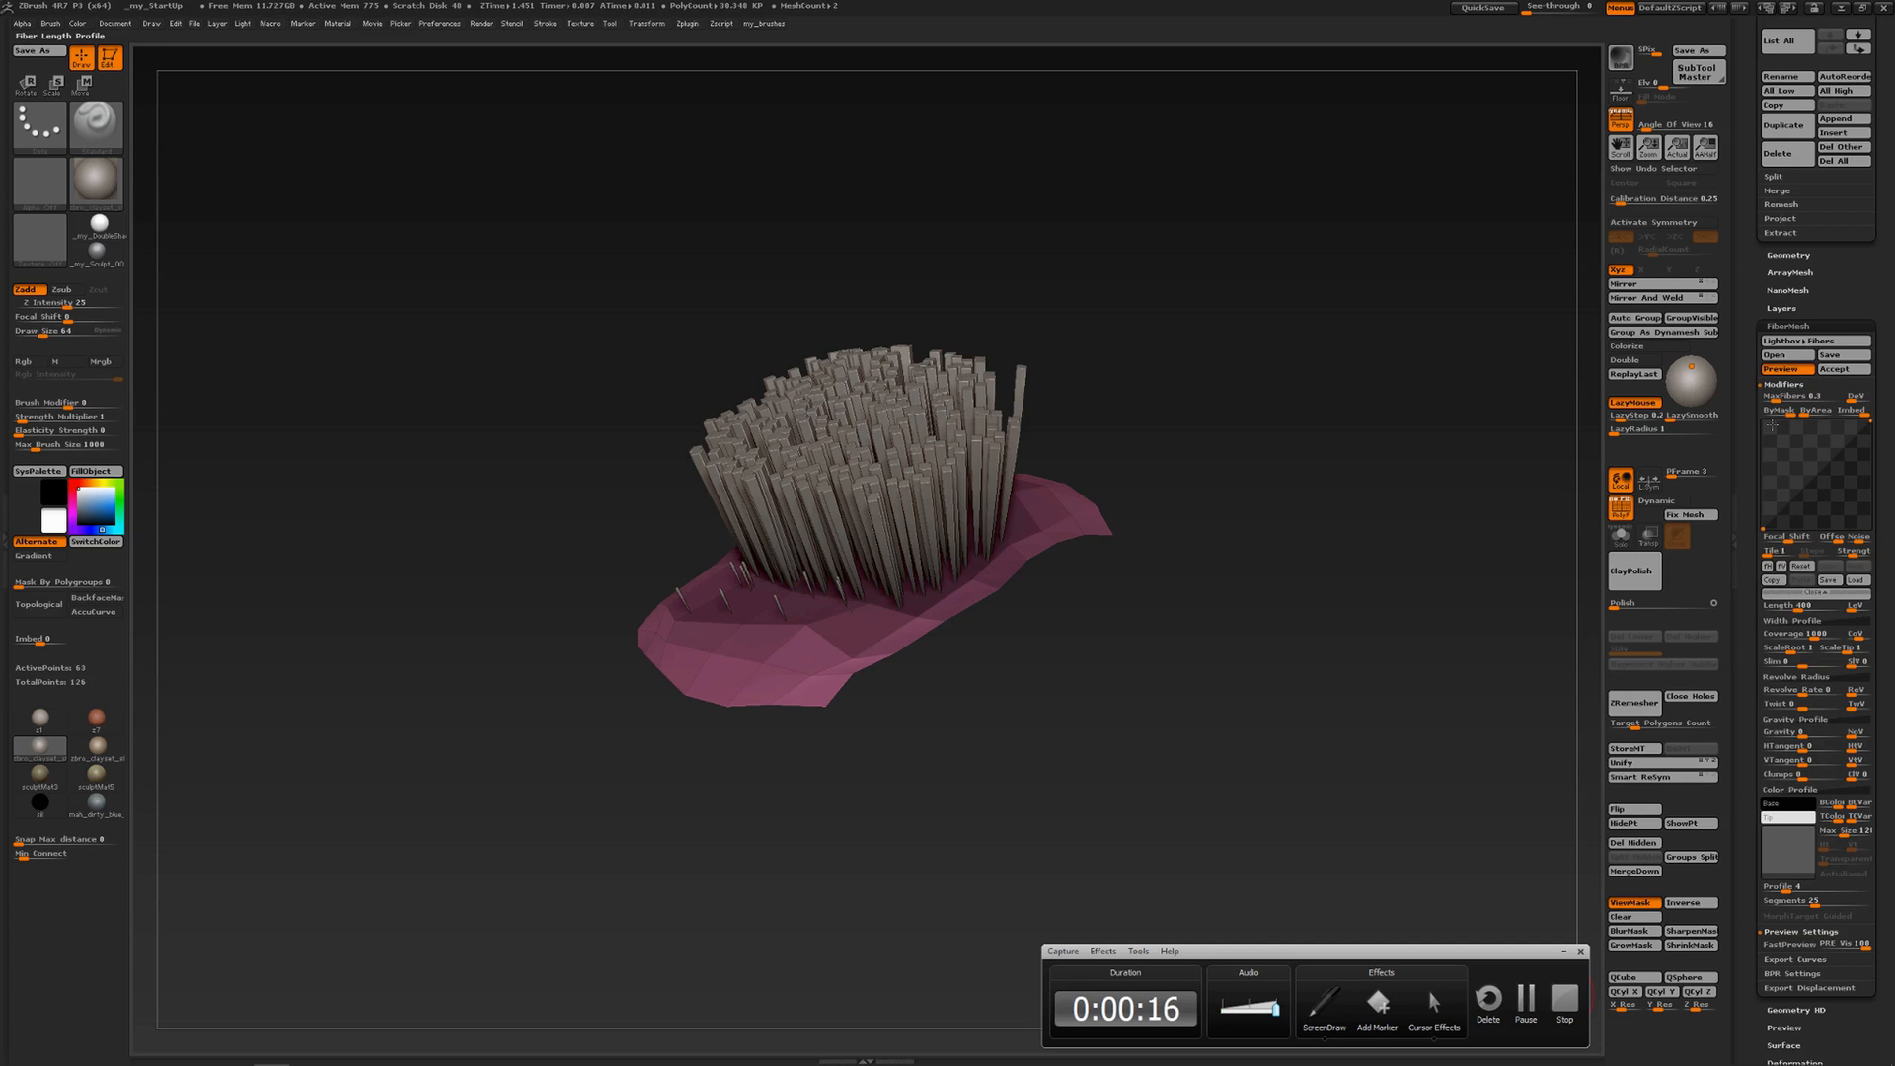
{"action": "left_click", "coordinate": [1798, 567]}
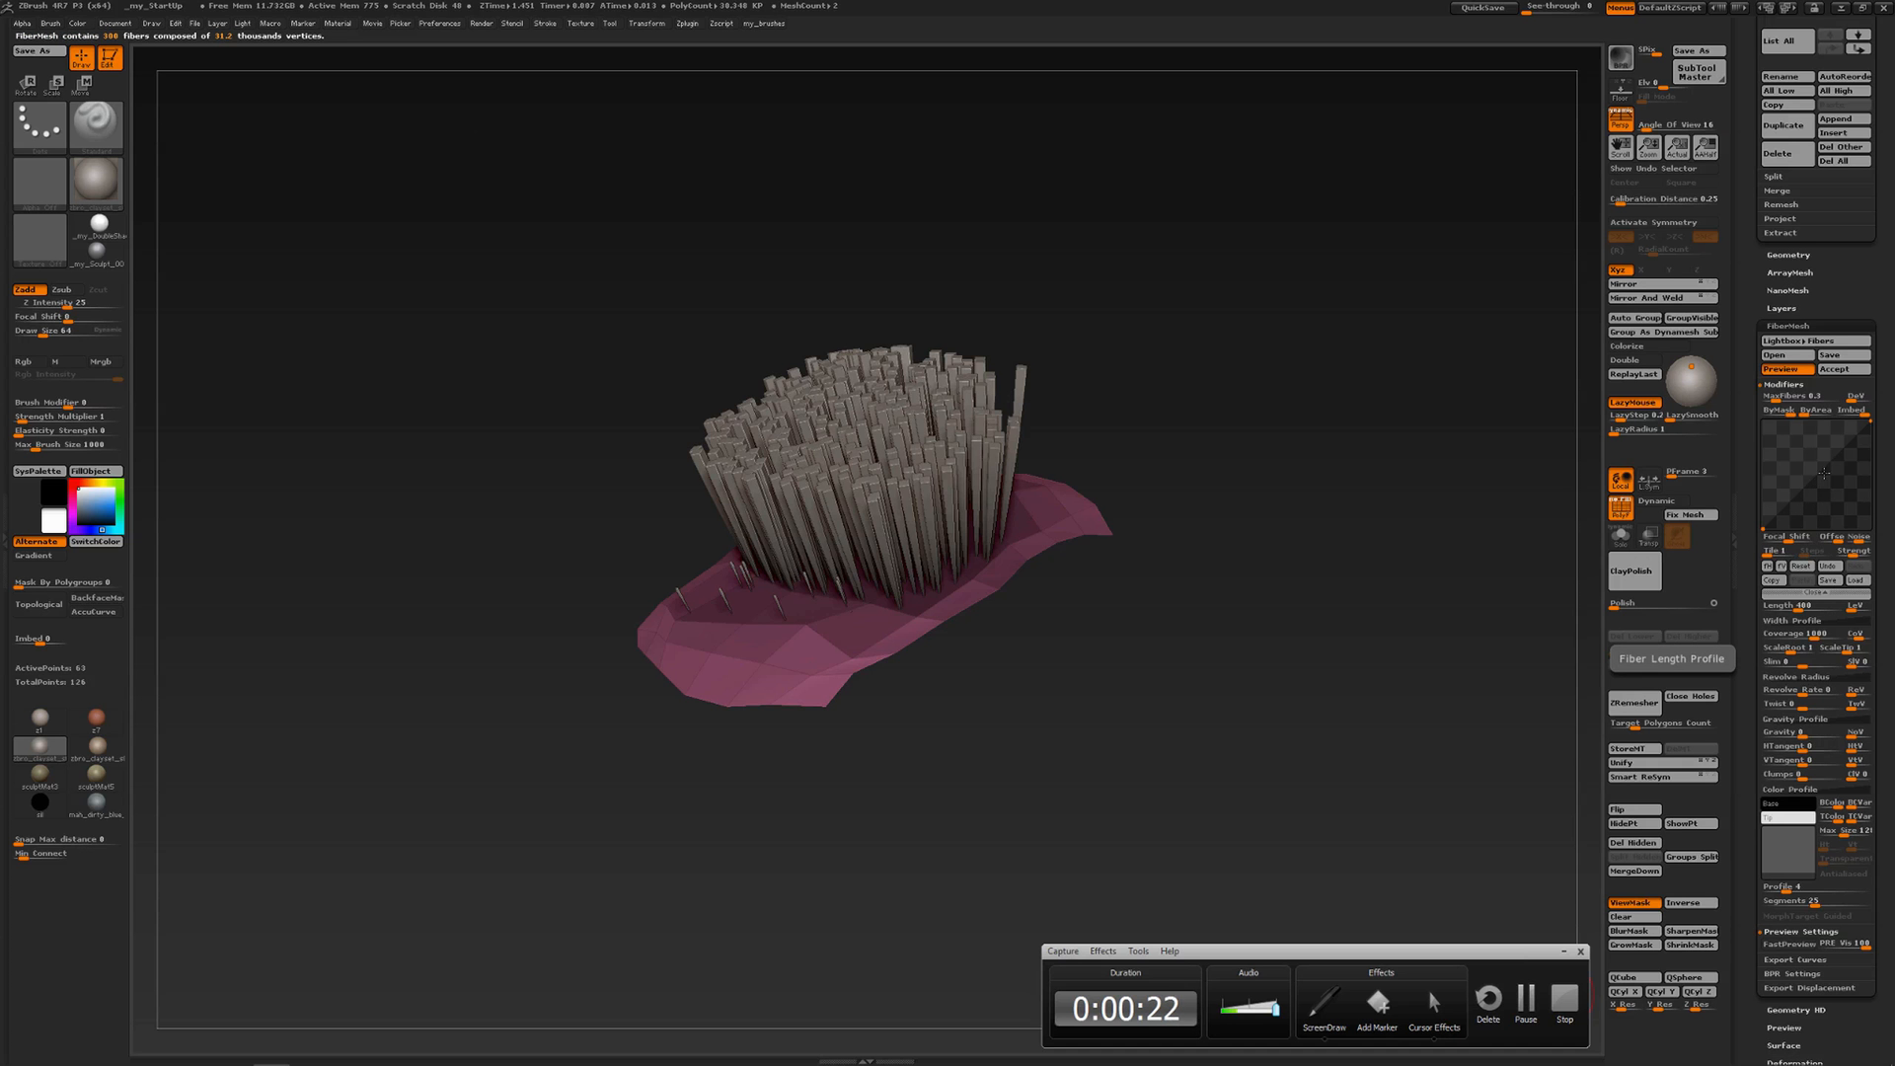
{"action": "left_click", "coordinate": [1814, 592]}
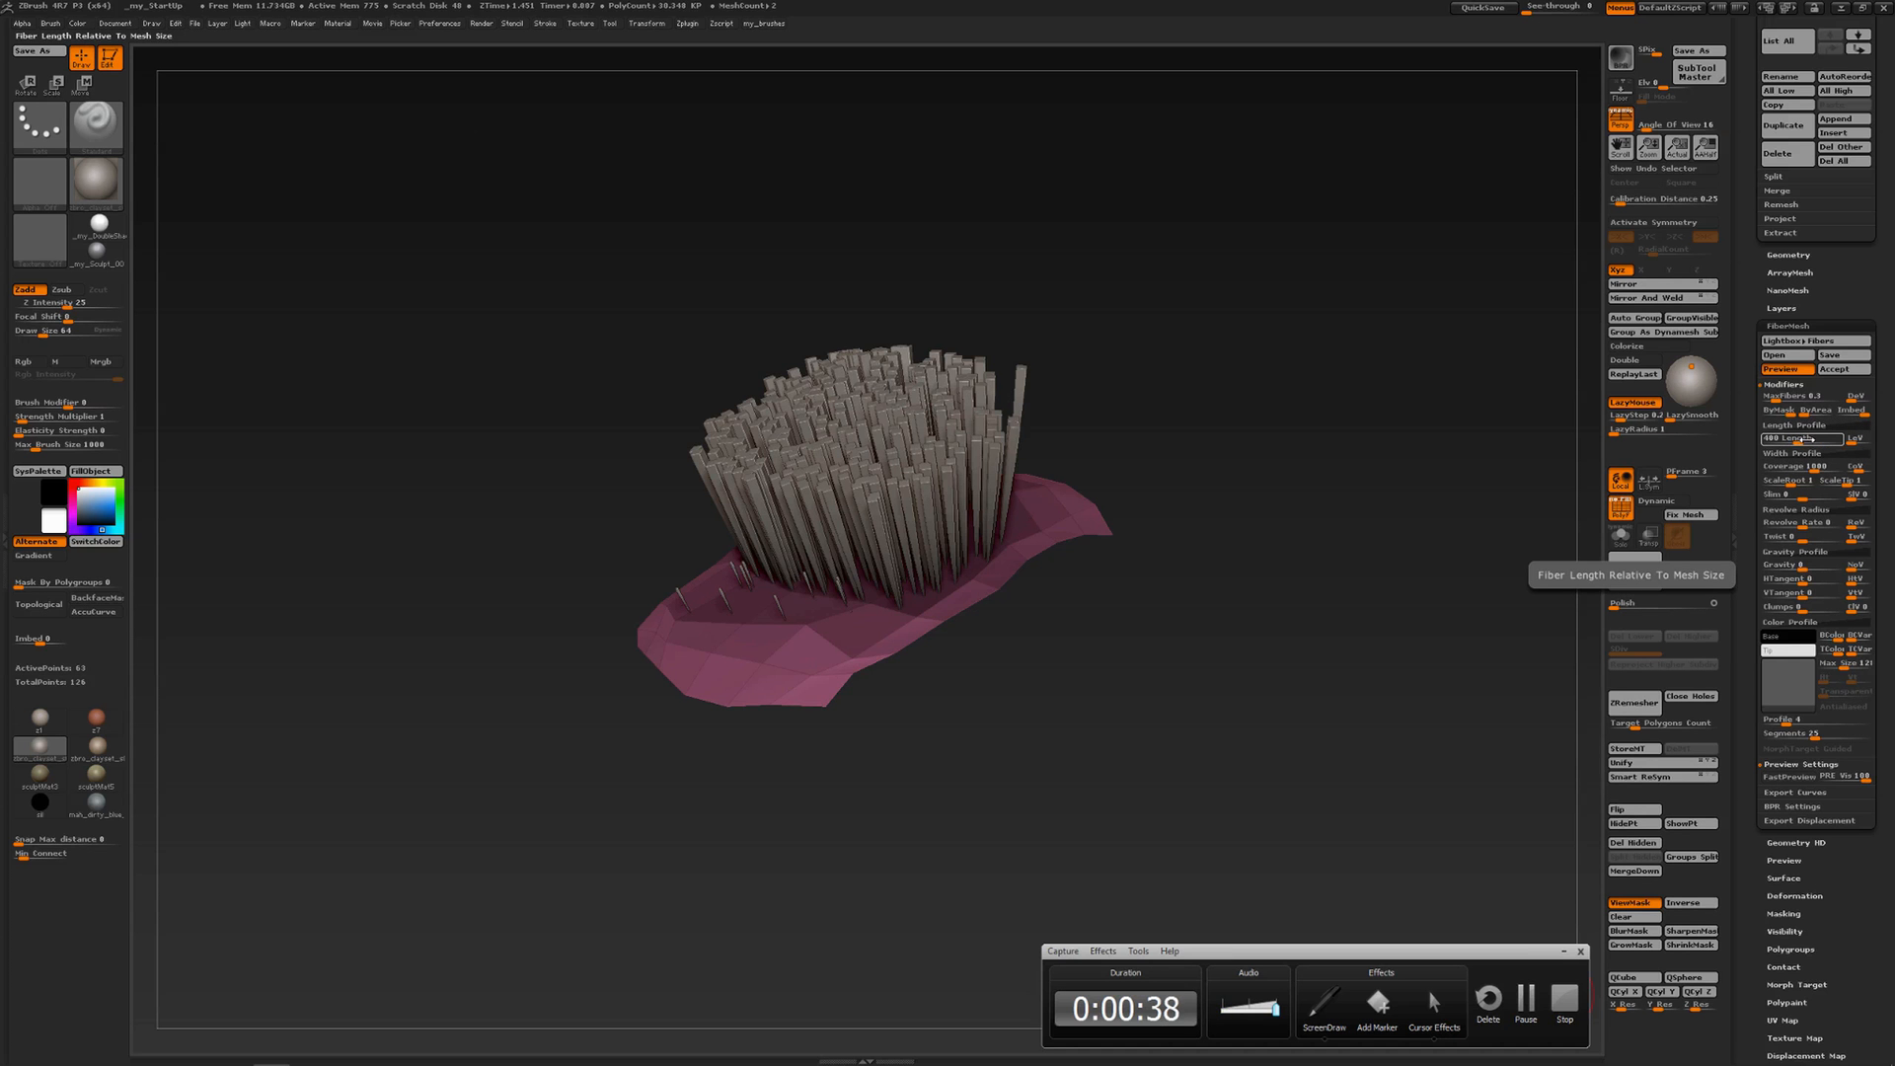
Try the fibers' length and a strong length variation, and return the variation to 0
{"action": "mouse_move", "coordinate": [1794, 440]}
{"action": "left_mouse_down"}
{"action": "mouse_move", "coordinate": [1817, 438]}
{"action": "mouse_move", "coordinate": [1765, 441]}
{"action": "mouse_move", "coordinate": [1787, 438]}
{"action": "left_mouse_up"}
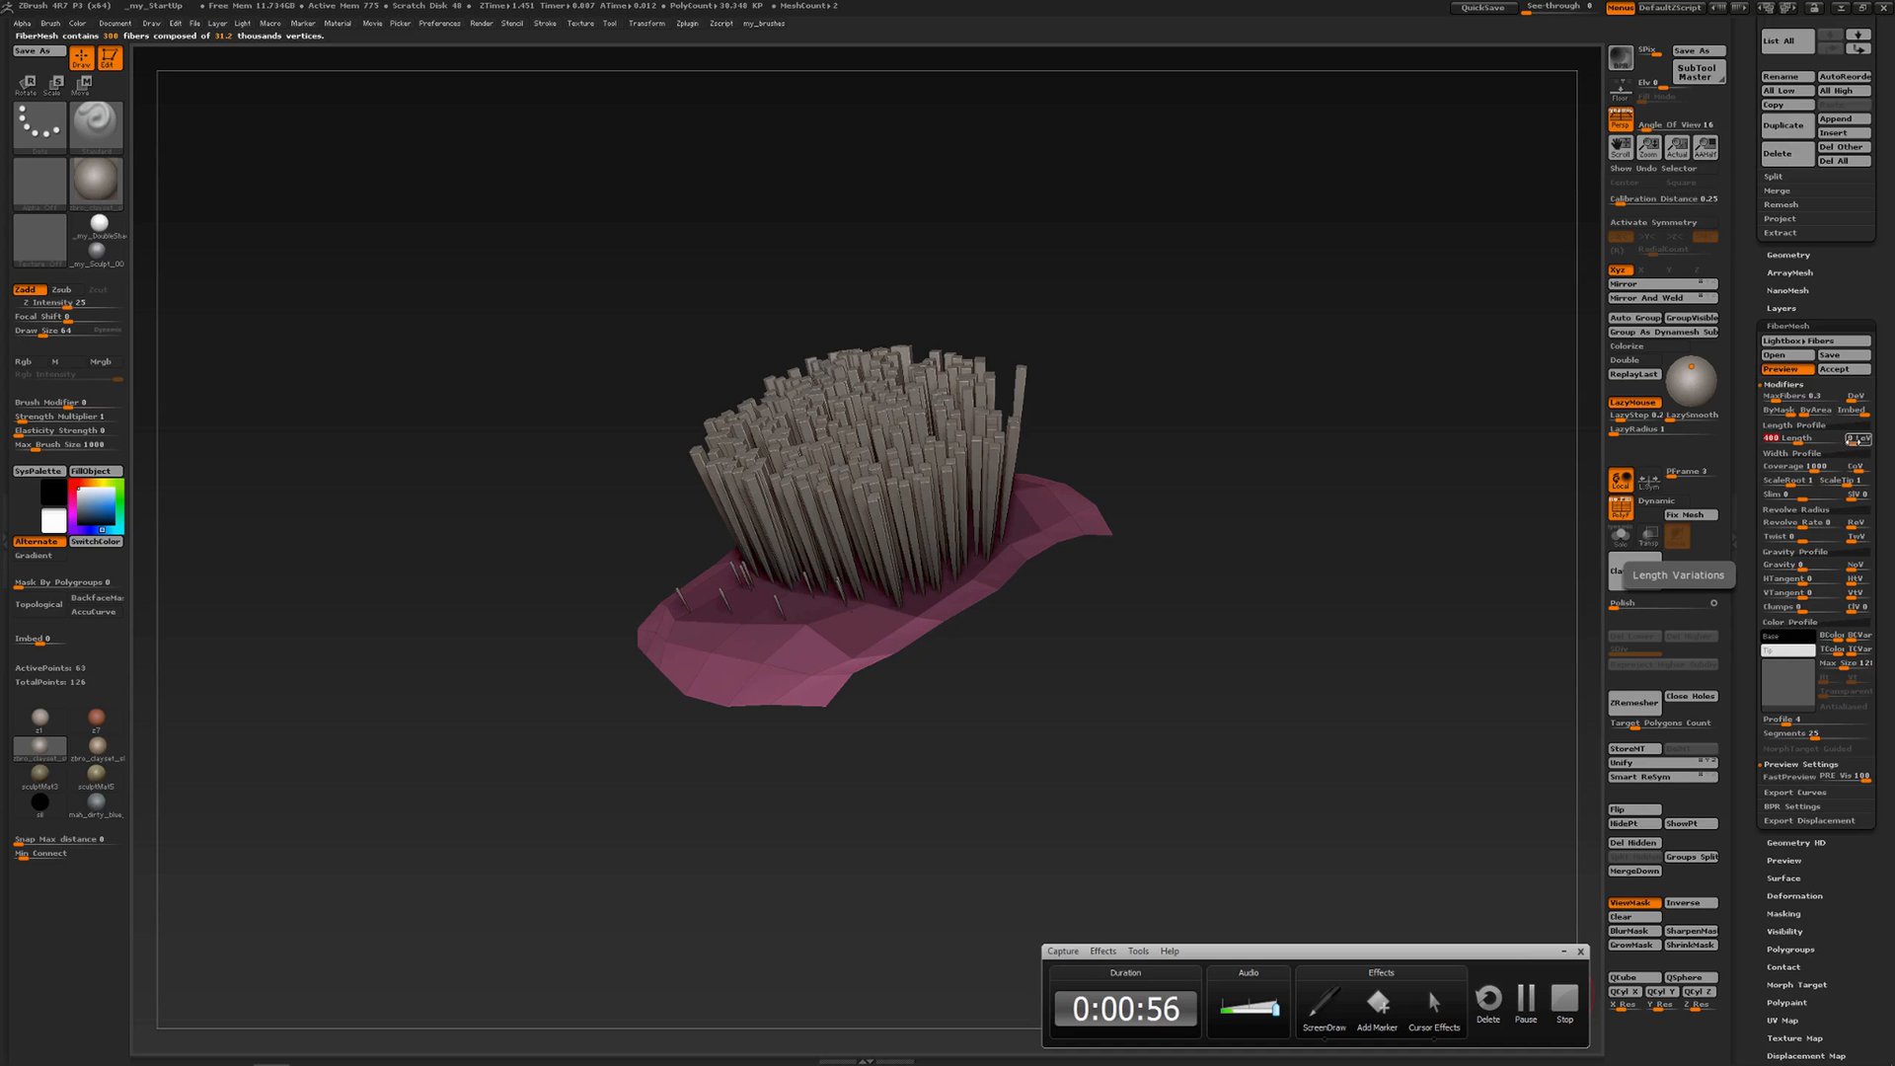
{"action": "left_click_drag", "start_coordinate": [1857, 441], "coordinate": [1865, 443]}
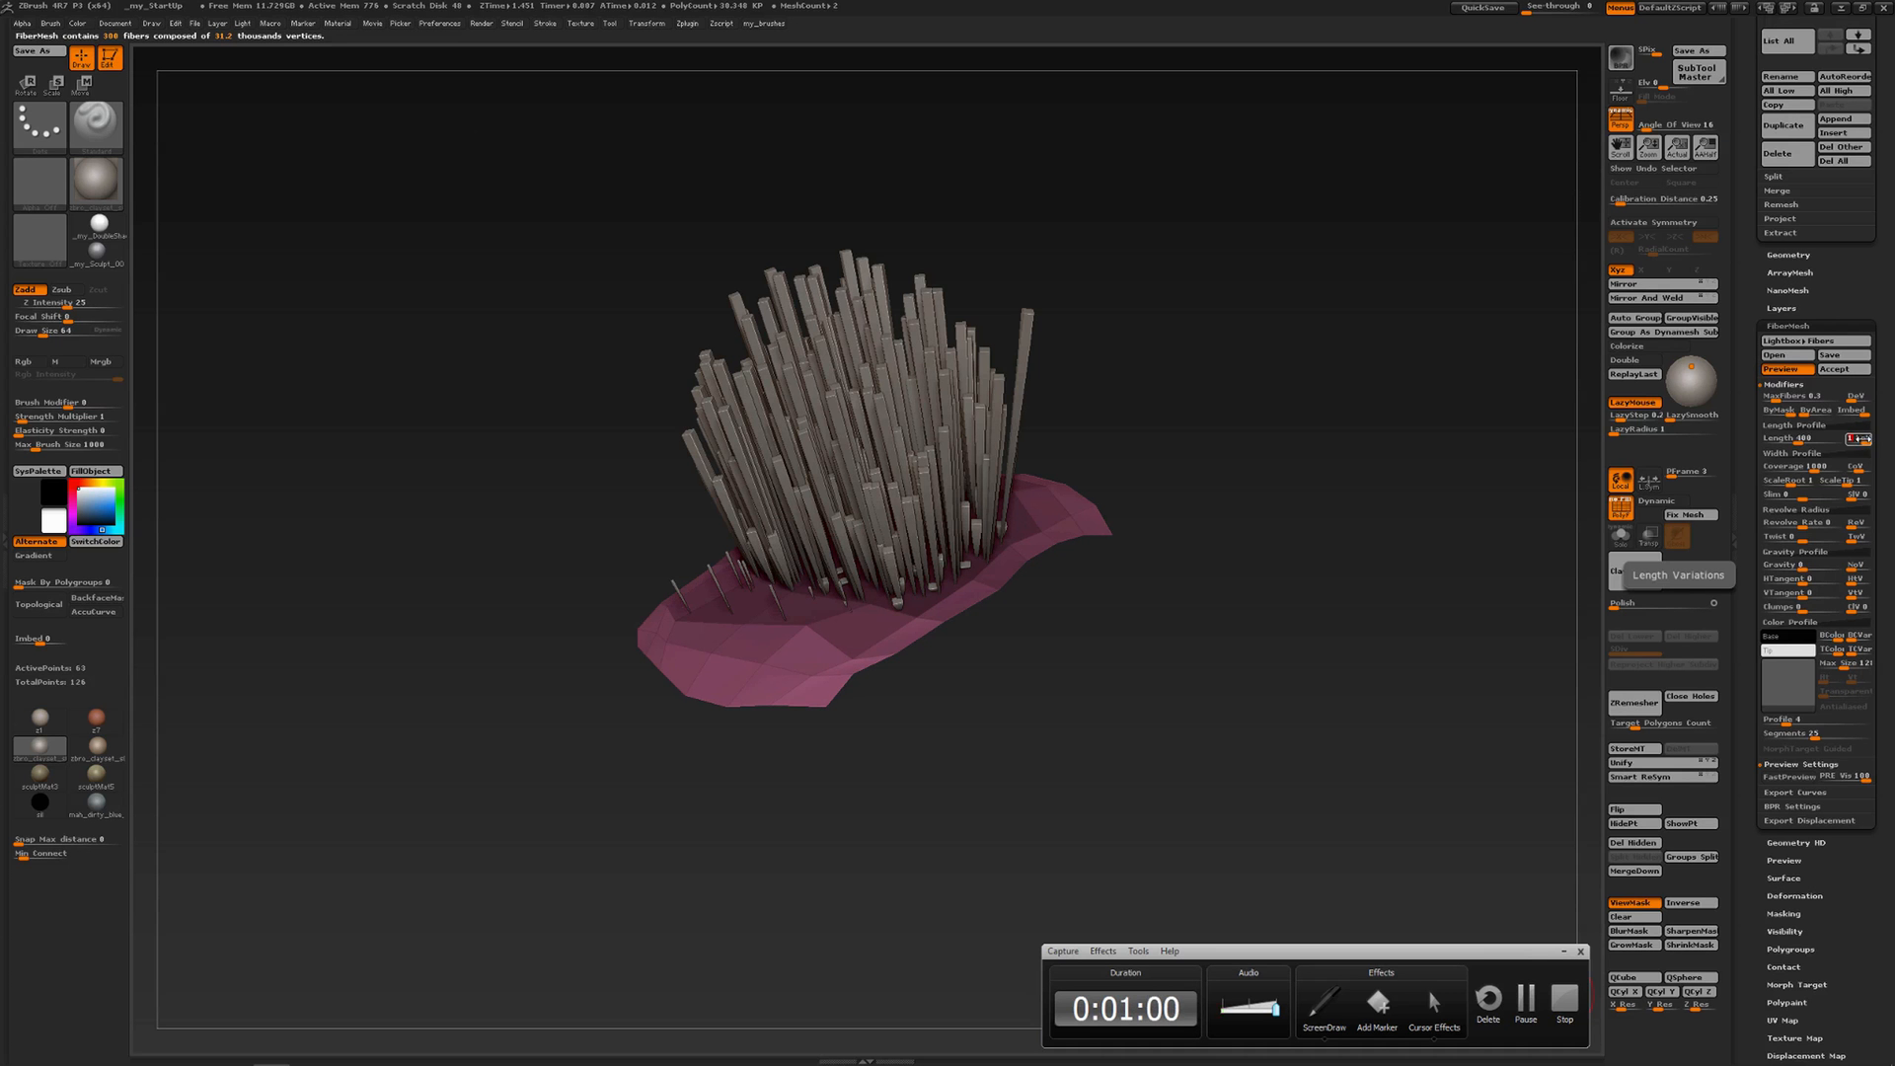
{"action": "left_click_drag", "start_coordinate": [1860, 442], "coordinate": [1846, 442]}
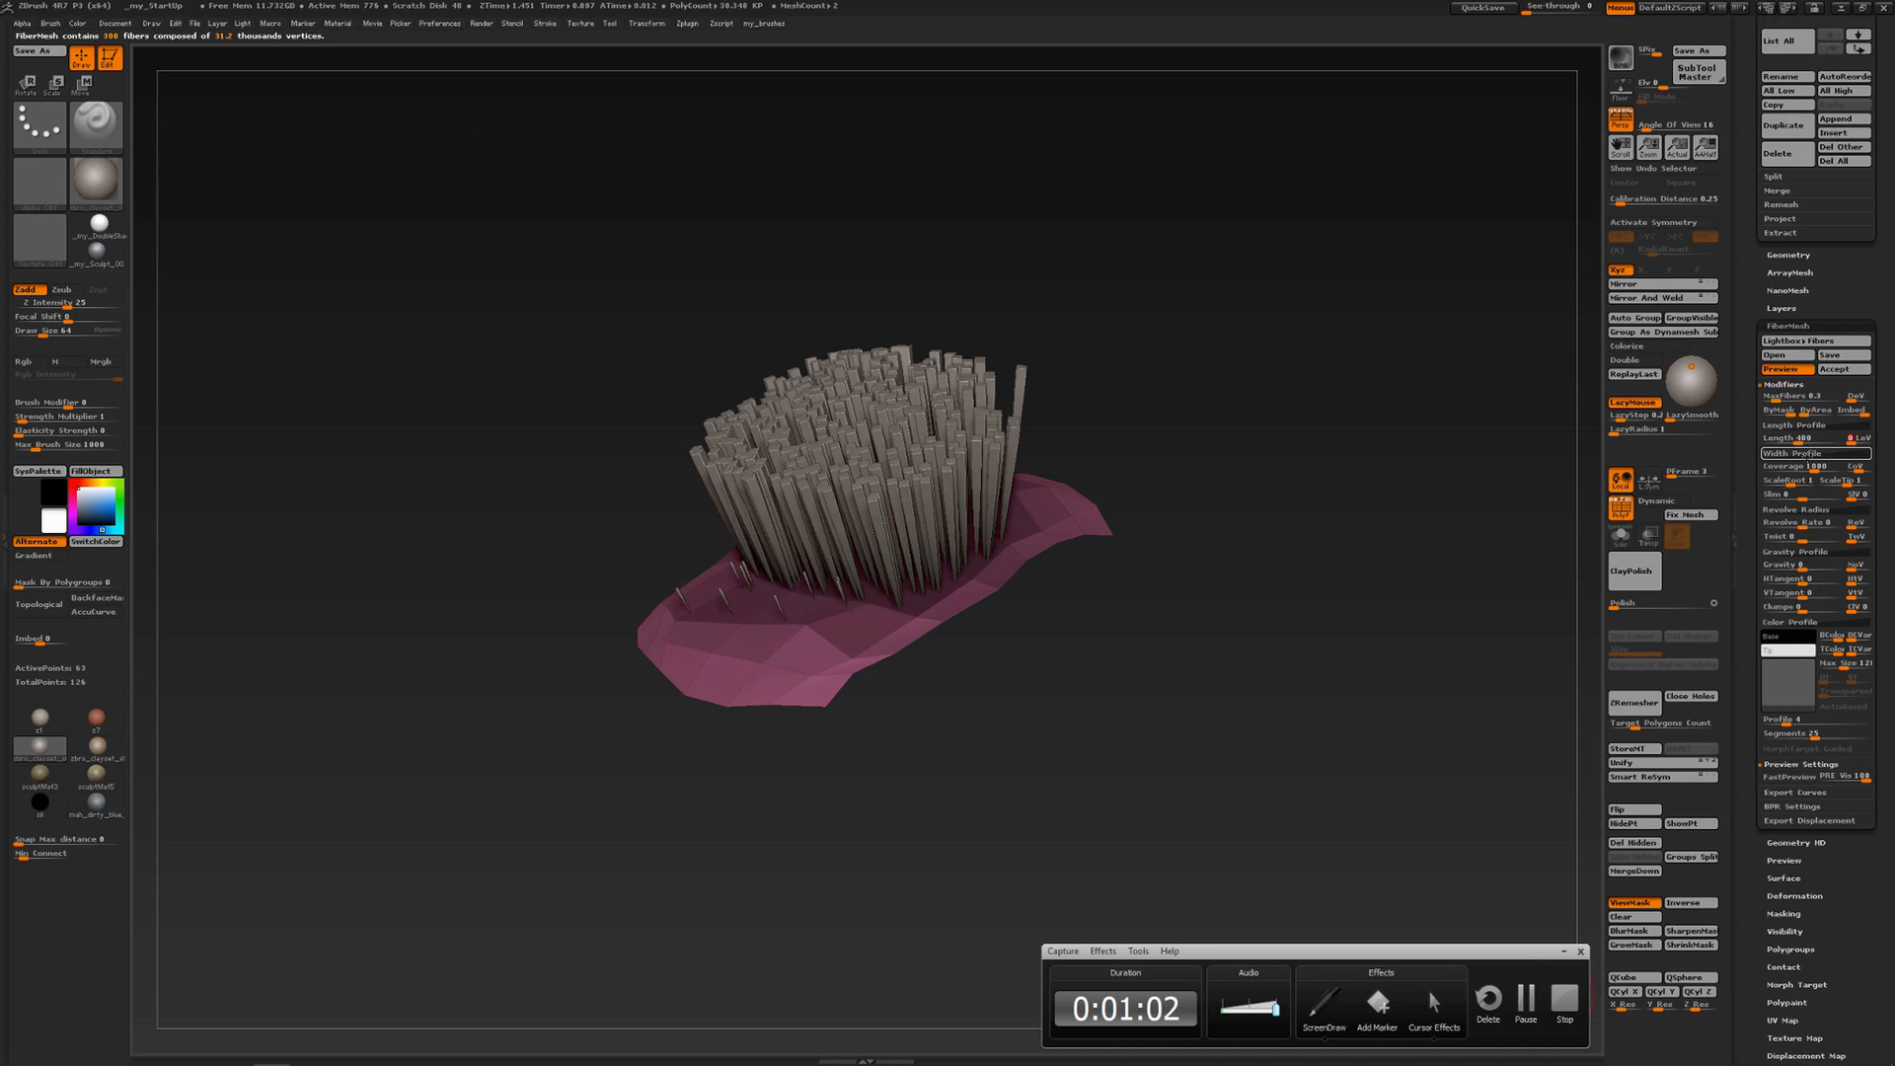
Open the fibers' width profile curve and sketch an on-screen diagram of it, with a horizontal arrow labelled ROOT to TIP
{"action": "left_click", "coordinate": [1814, 444]}
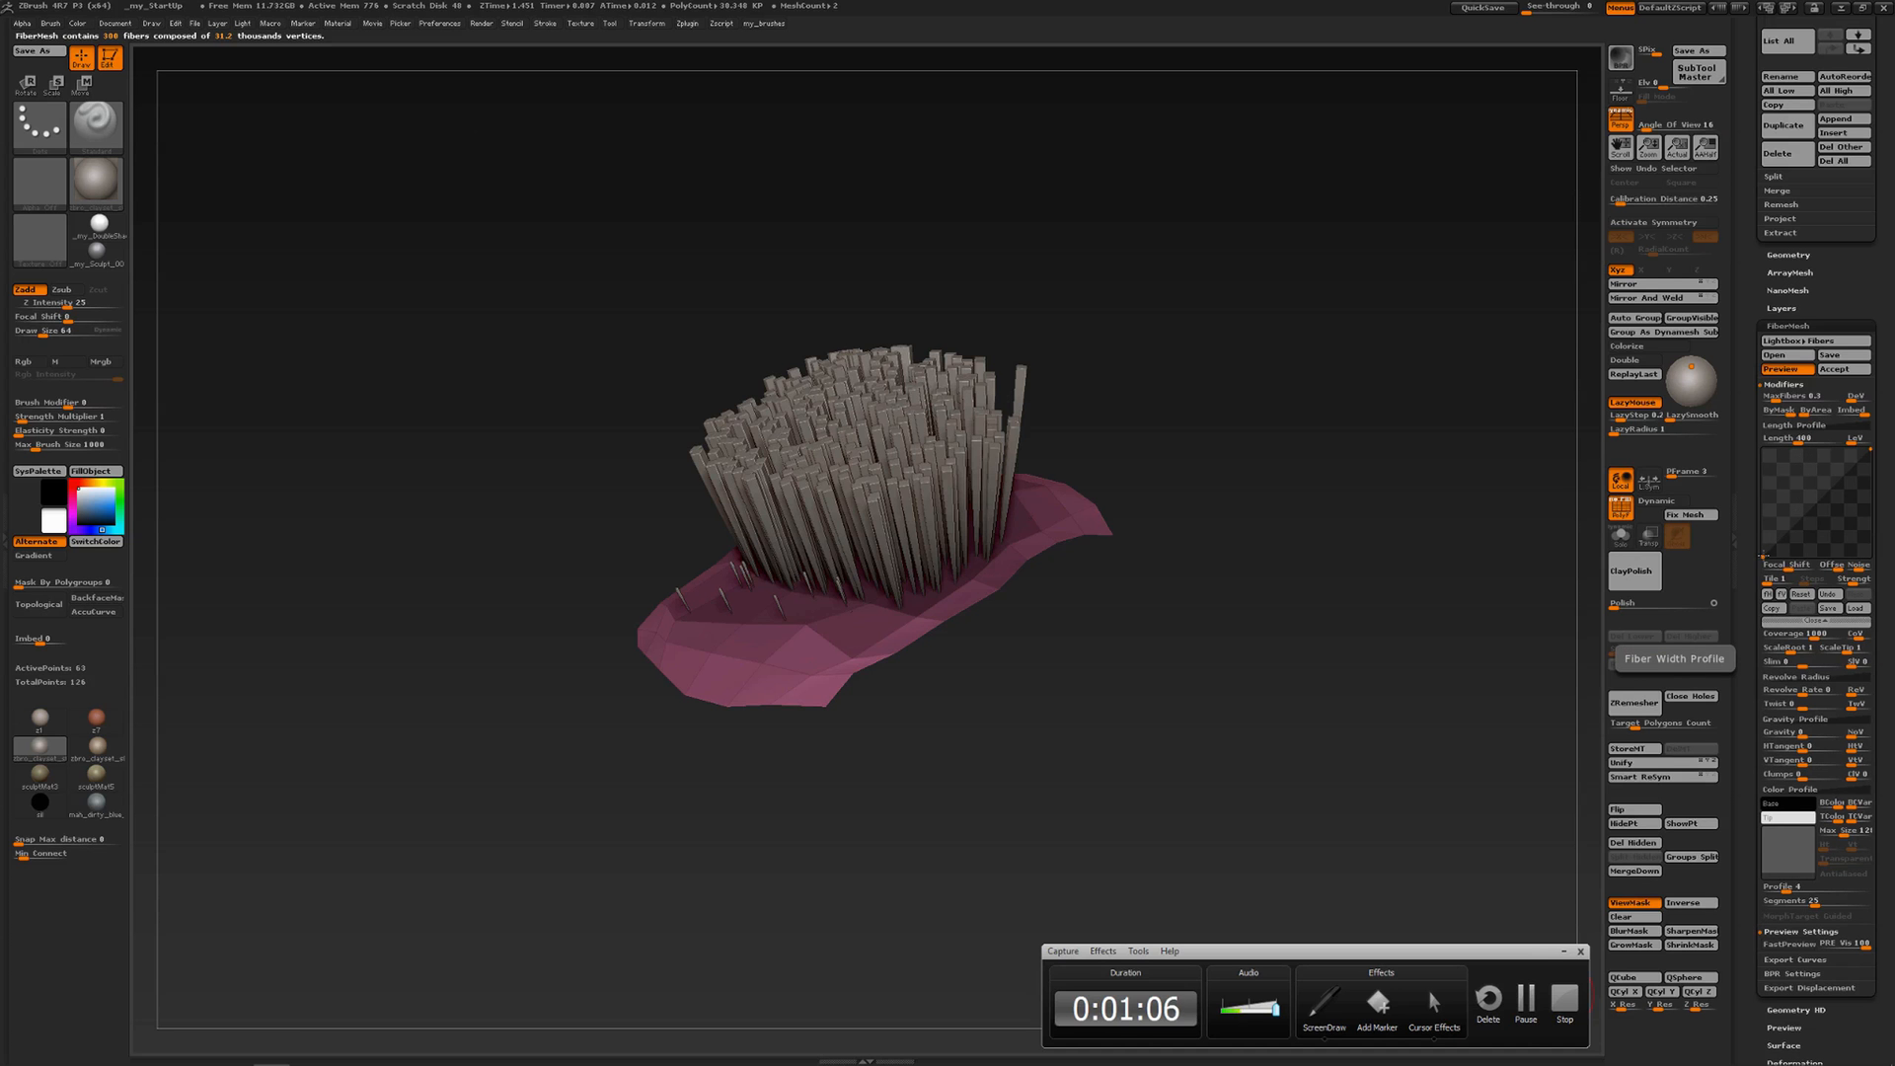
{"action": "left_click", "coordinate": [1325, 1001]}
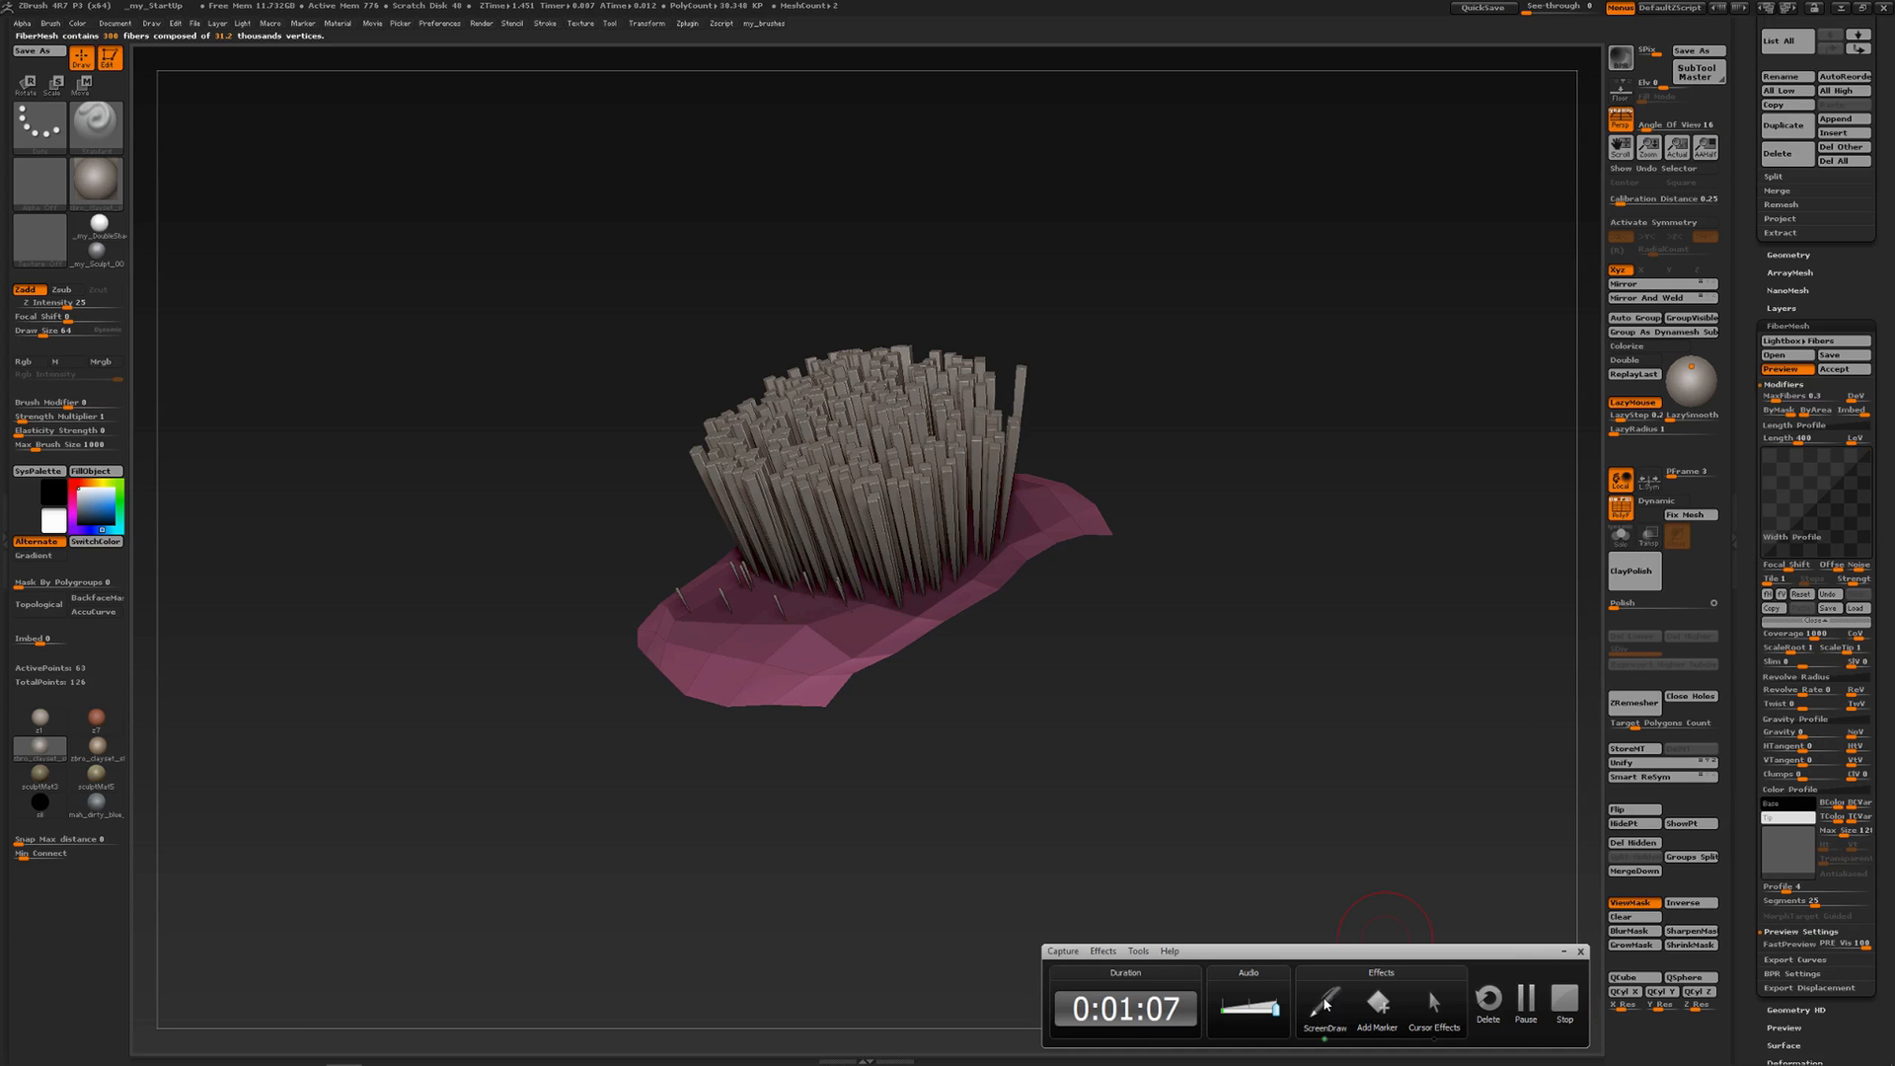
{"action": "mouse_move", "coordinate": [1246, 499]}
{"action": "left_mouse_down"}
{"action": "mouse_move", "coordinate": [1253, 386]}
{"action": "mouse_move", "coordinate": [1399, 378]}
{"action": "mouse_move", "coordinate": [1439, 543]}
{"action": "left_mouse_up"}
{"action": "mouse_move", "coordinate": [1247, 496]}
{"action": "left_mouse_down"}
{"action": "mouse_move", "coordinate": [1282, 554]}
{"action": "mouse_move", "coordinate": [1450, 563]}
{"action": "left_mouse_up"}
{"action": "mouse_move", "coordinate": [1243, 577]}
{"action": "left_mouse_down"}
{"action": "mouse_move", "coordinate": [1440, 604]}
{"action": "mouse_move", "coordinate": [1443, 623]}
{"action": "left_mouse_up"}
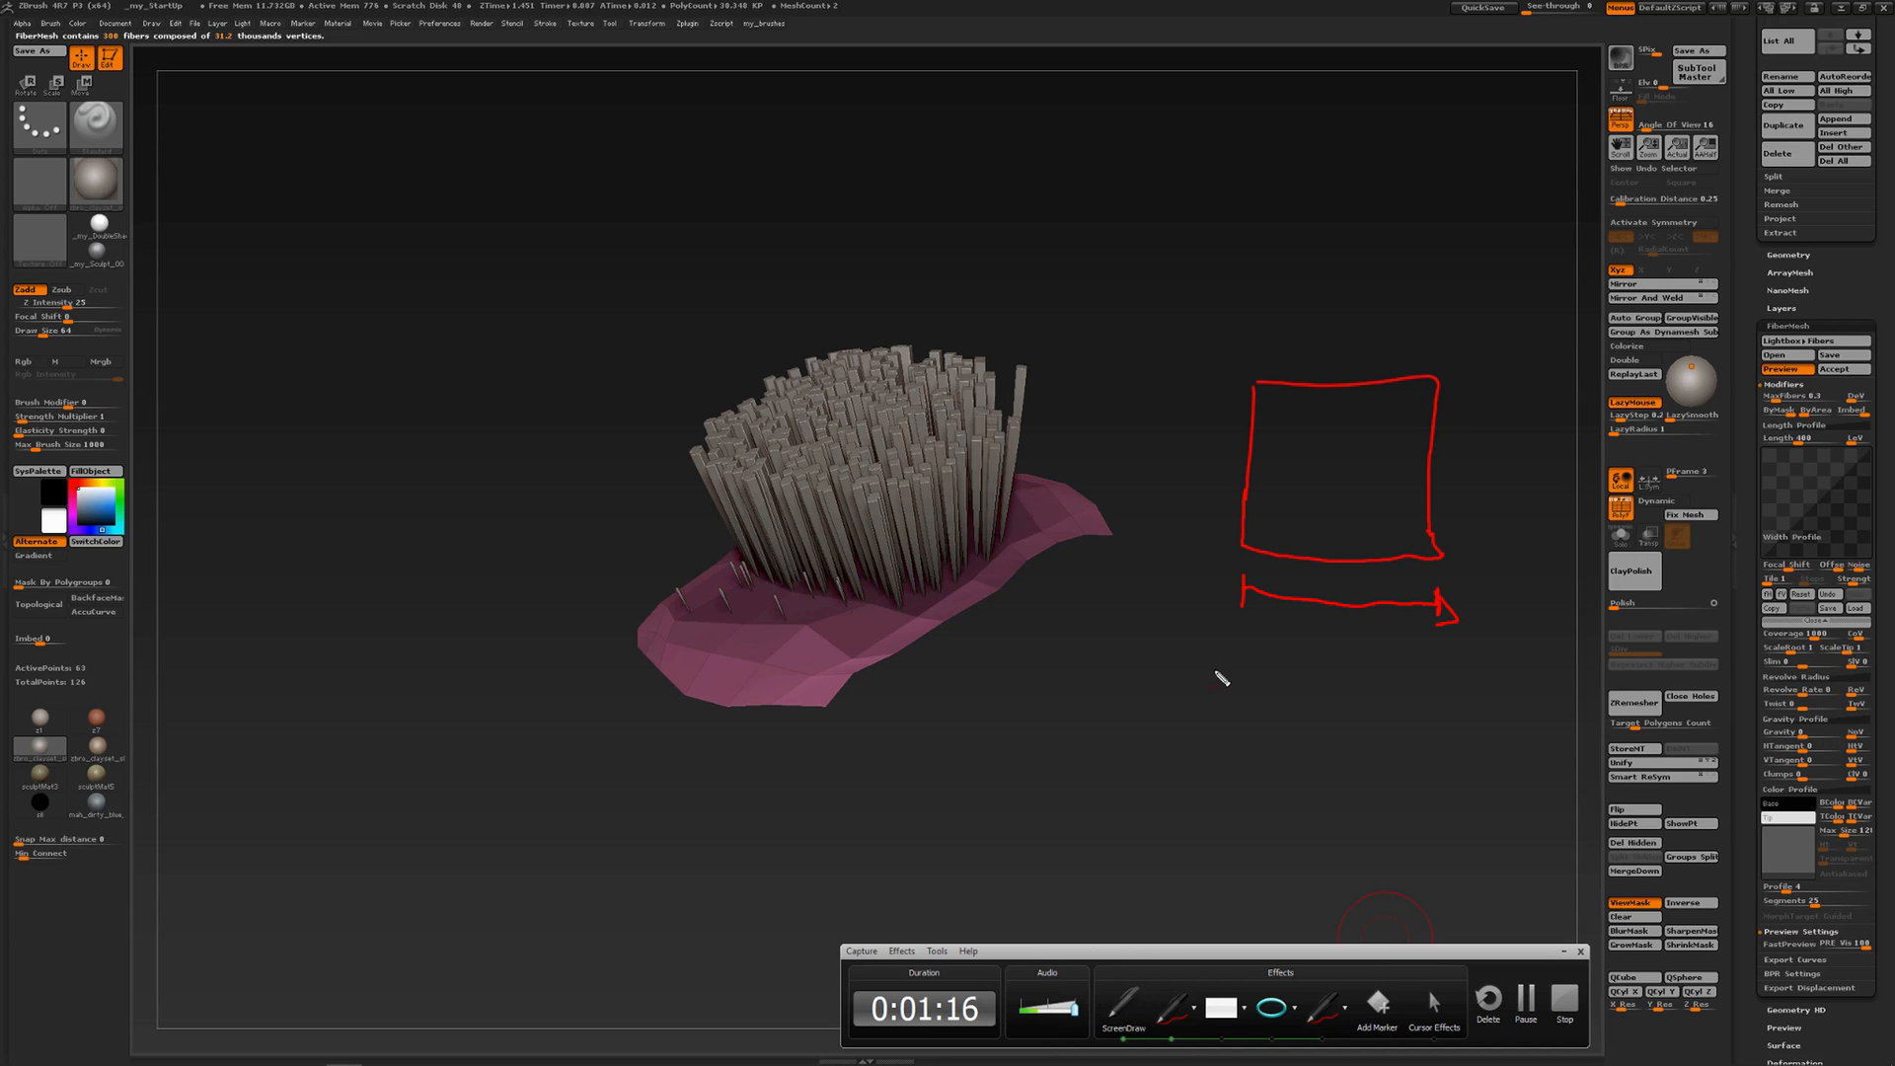
{"action": "mouse_move", "coordinate": [1228, 638]}
{"action": "left_mouse_down"}
{"action": "mouse_move", "coordinate": [1234, 658]}
{"action": "mouse_move", "coordinate": [1282, 665]}
{"action": "mouse_move", "coordinate": [1319, 647]}
{"action": "mouse_move", "coordinate": [1304, 666]}
{"action": "mouse_move", "coordinate": [1433, 648]}
{"action": "mouse_move", "coordinate": [1420, 673]}
{"action": "left_mouse_up"}
{"action": "mouse_move", "coordinate": [1445, 651]}
{"action": "left_mouse_down"}
{"action": "mouse_move", "coordinate": [1448, 671]}
{"action": "mouse_move", "coordinate": [1478, 663]}
{"action": "left_mouse_up"}
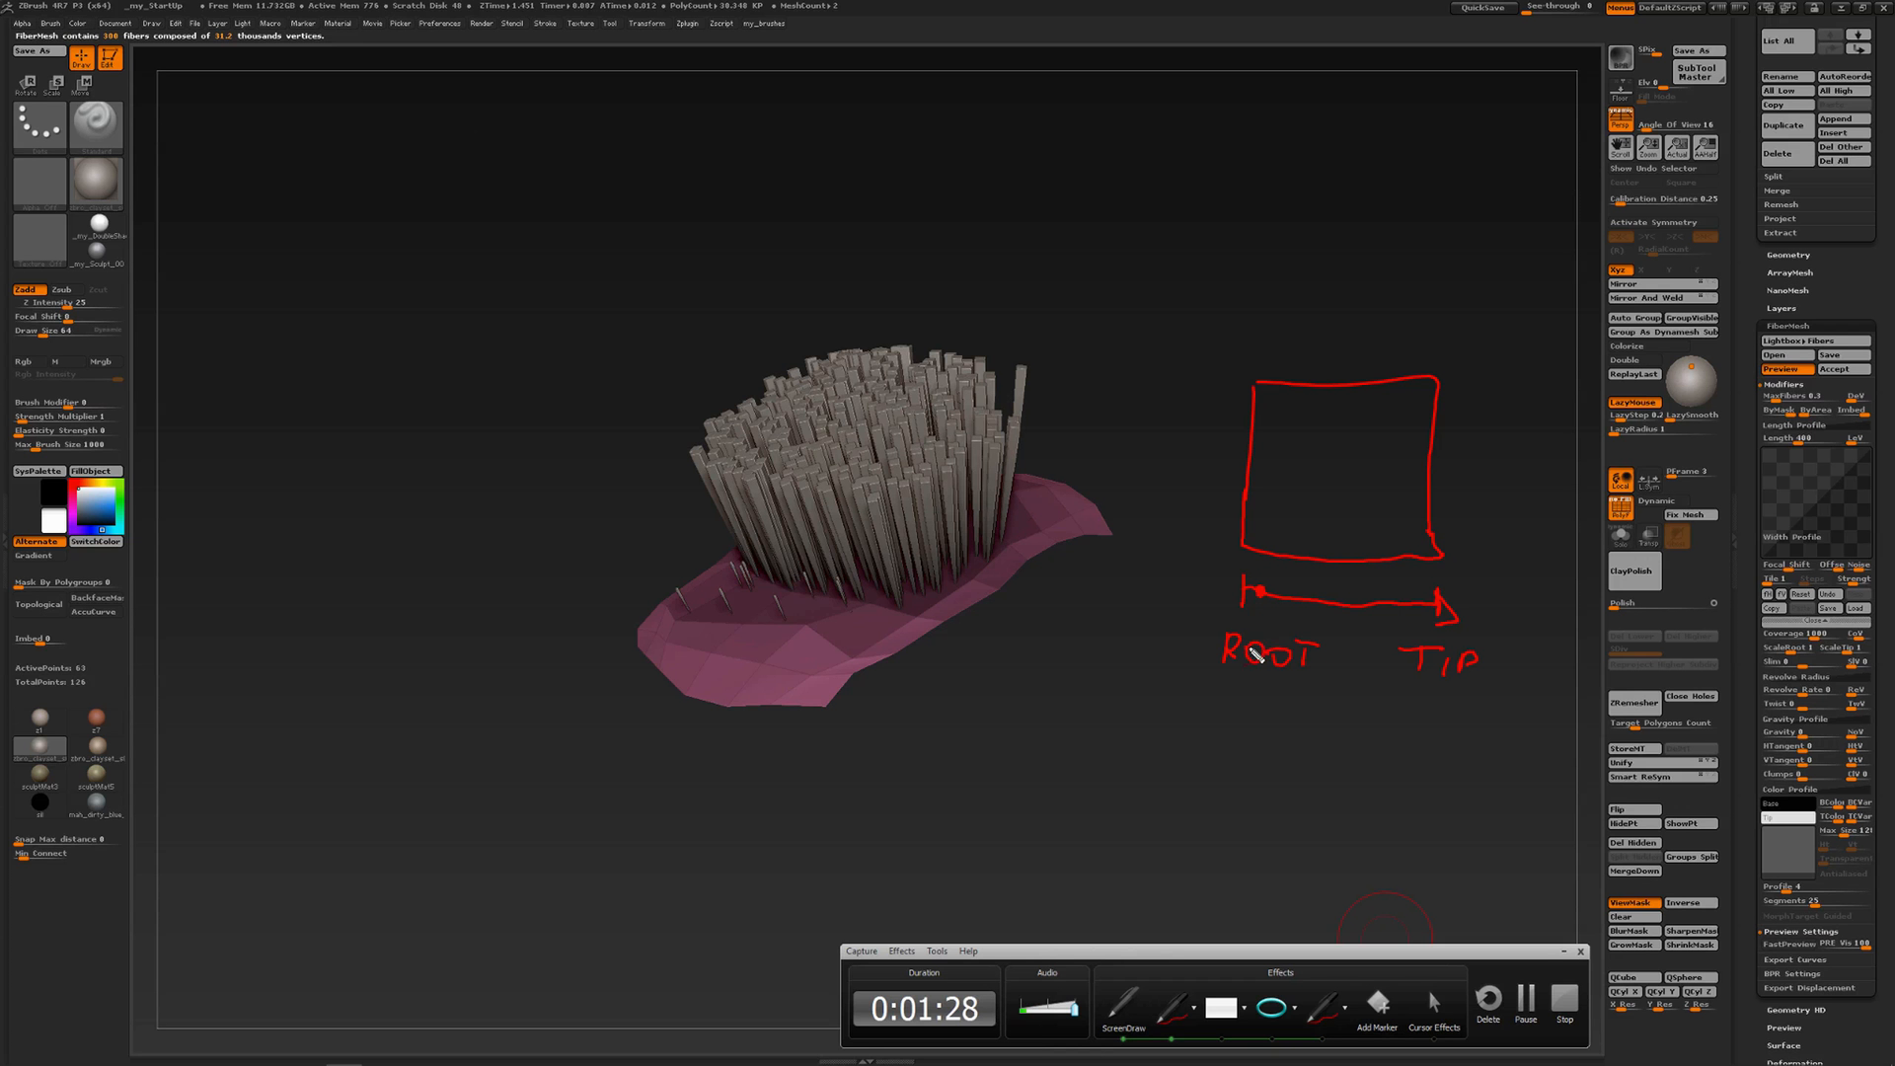
Mark the middle and tip points on the sketched horizontal arrow and add a vertical arrow labelled NARROW to WIDE
{"action": "left_click", "coordinate": [1342, 603]}
{"action": "left_click", "coordinate": [1423, 605]}
{"action": "mouse_move", "coordinate": [1172, 385]}
{"action": "left_mouse_down"}
{"action": "mouse_move", "coordinate": [1183, 569]}
{"action": "mouse_move", "coordinate": [1201, 560]}
{"action": "left_mouse_up"}
{"action": "left_click_drag", "start_coordinate": [1168, 396], "coordinate": [1199, 395]}
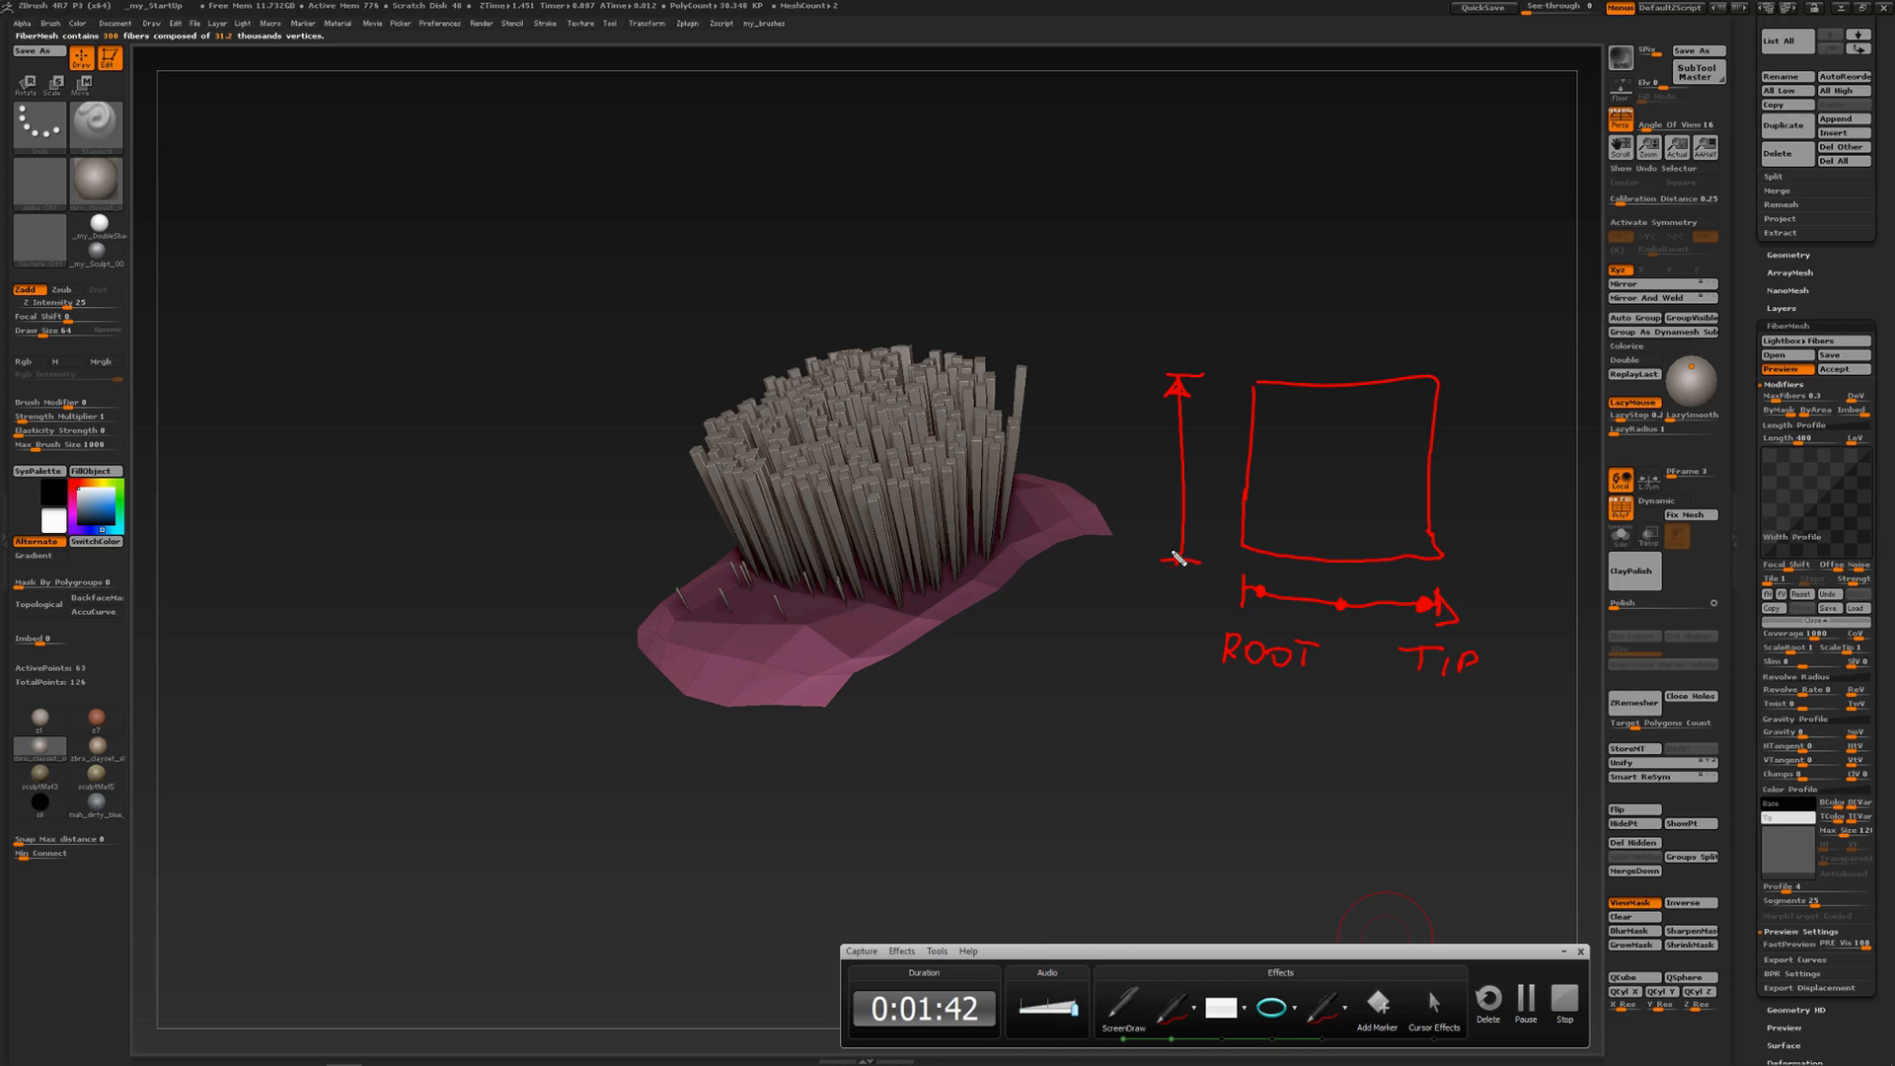
{"action": "mouse_move", "coordinate": [1052, 566]}
{"action": "left_mouse_down"}
{"action": "mouse_move", "coordinate": [1135, 589]}
{"action": "mouse_move", "coordinate": [1196, 575]}
{"action": "left_mouse_up"}
{"action": "left_click_drag", "start_coordinate": [1064, 361], "coordinate": [1152, 383]}
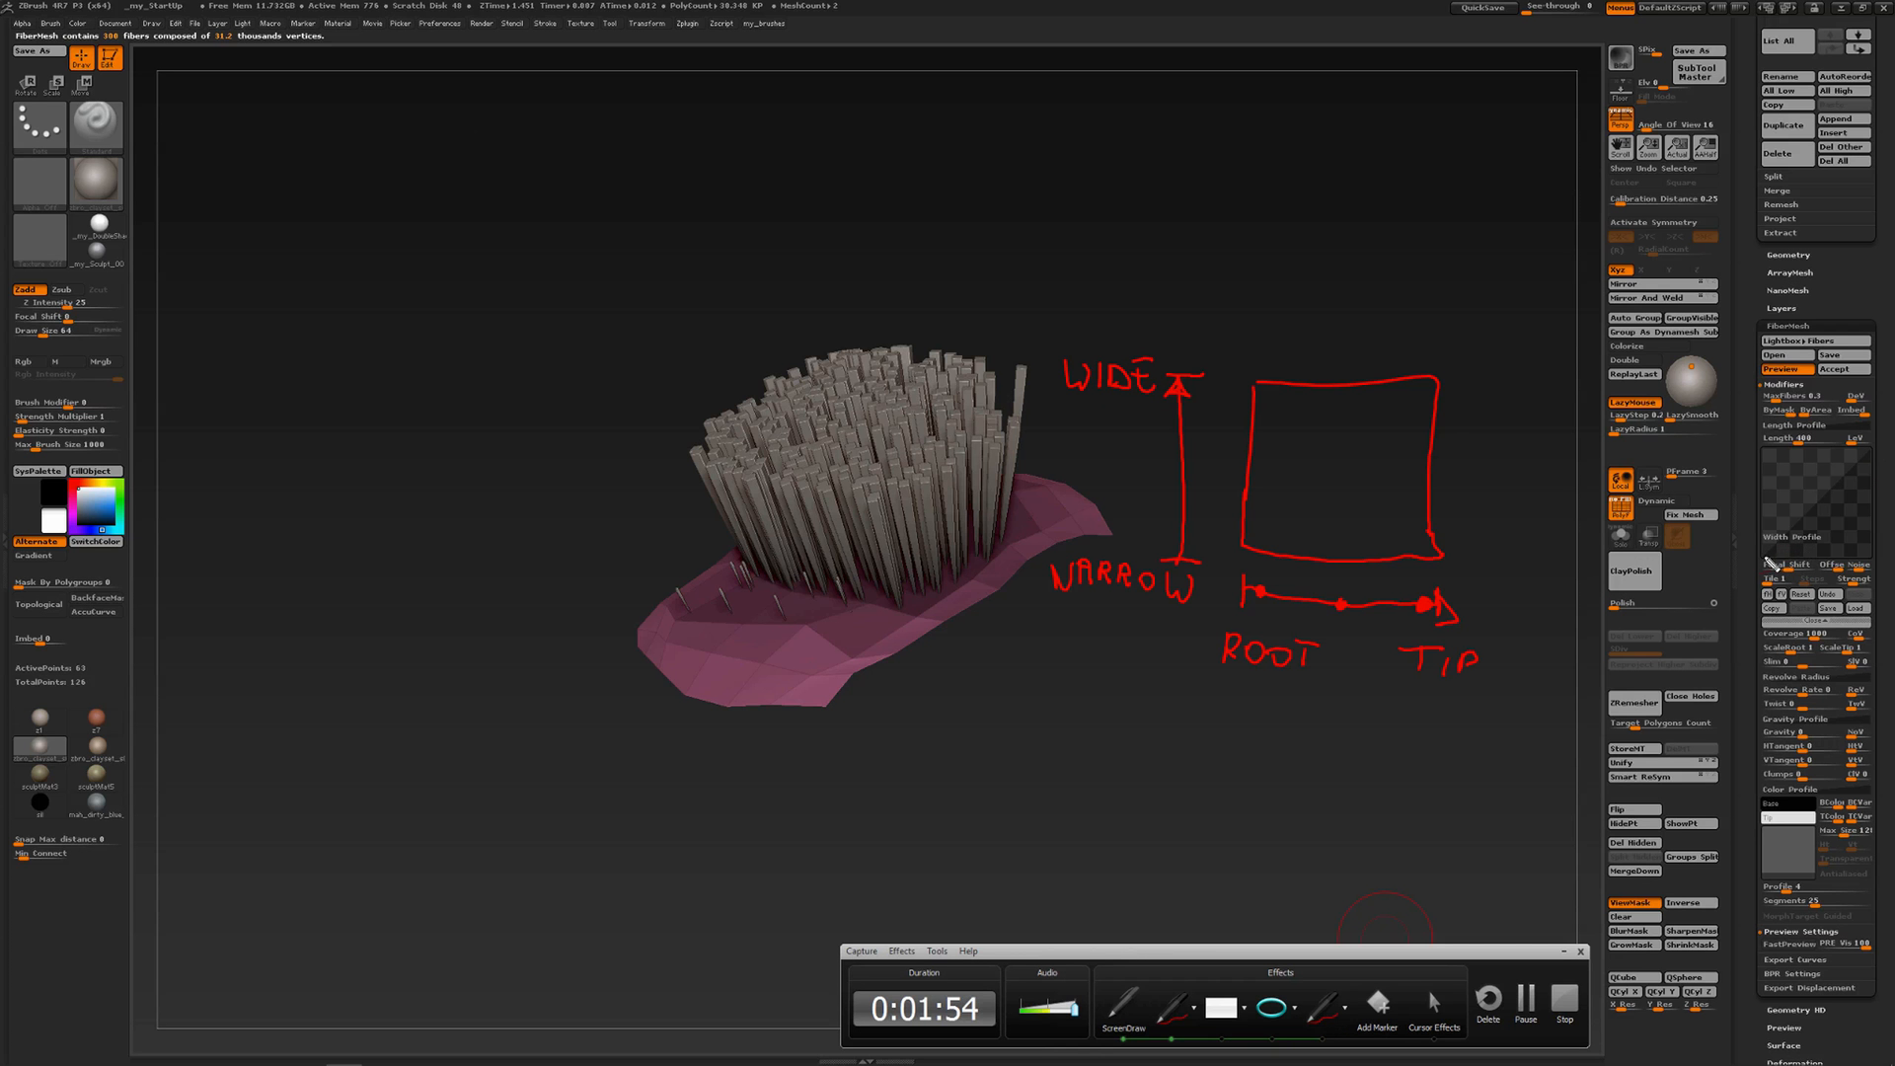
Draw a diagonal profile line from narrow root to wide tip inside the sketched square, and clear the on-screen drawing
{"action": "left_click", "coordinate": [1247, 541]}
{"action": "left_click_drag", "start_coordinate": [1248, 542], "coordinate": [1432, 392]}
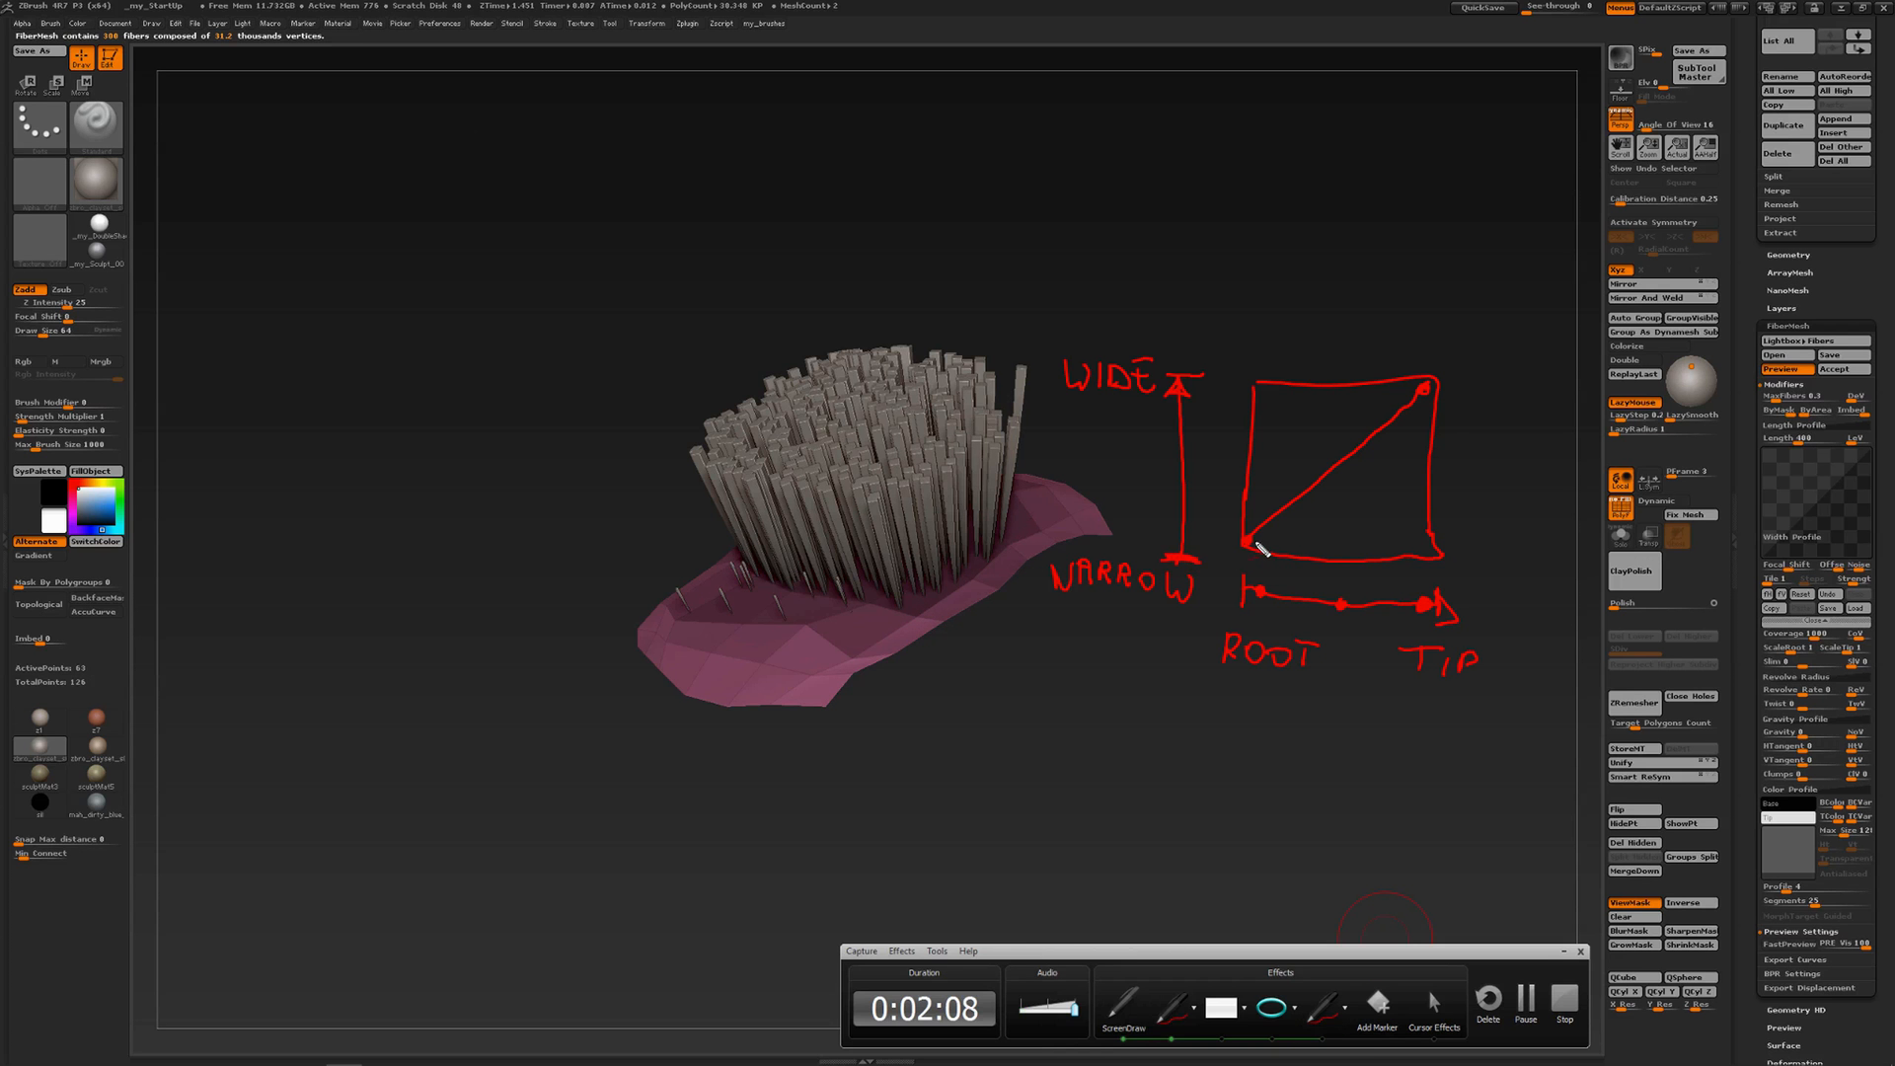
{"action": "left_click_drag", "start_coordinate": [1174, 543], "coordinate": [1245, 543]}
{"action": "left_click", "coordinate": [1123, 1007]}
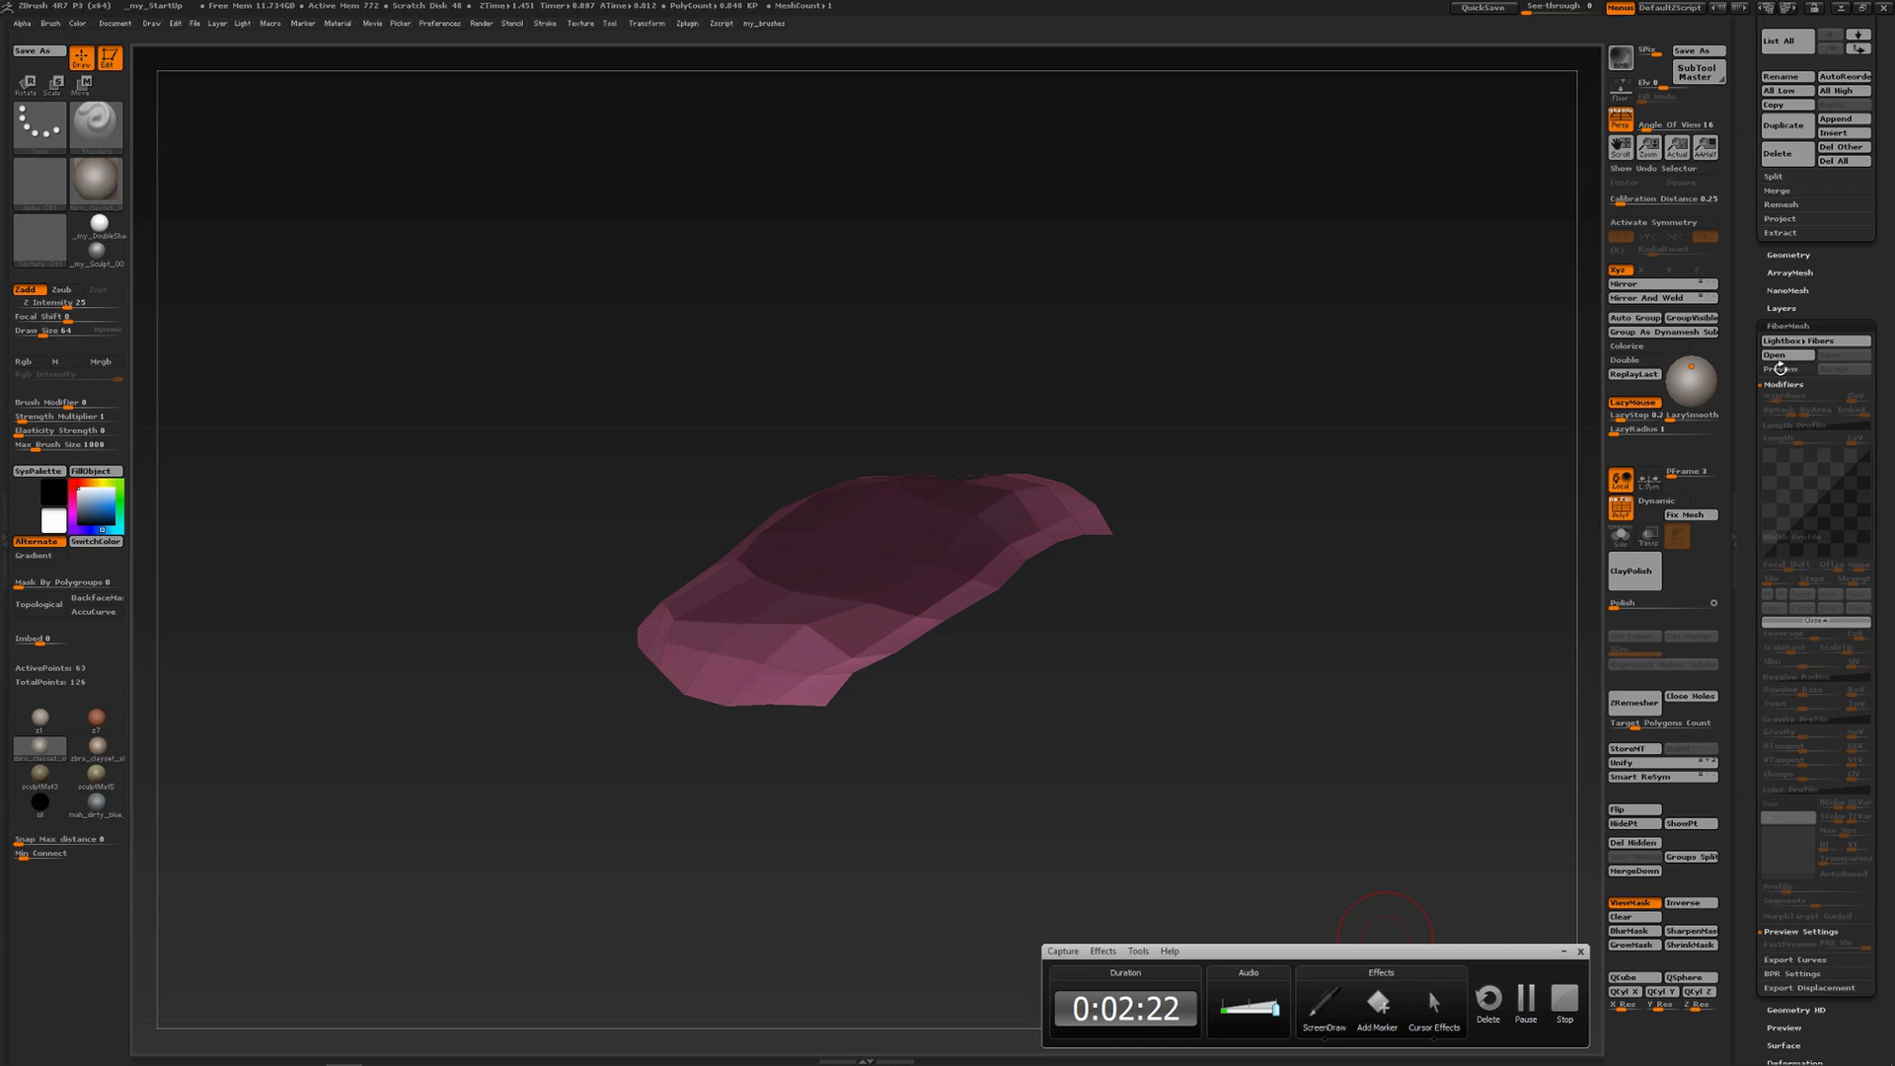
Turn the fiber preview back on and reshape the width profile curve to be wide at the root and narrow at the tip
{"action": "left_click", "coordinate": [1781, 368]}
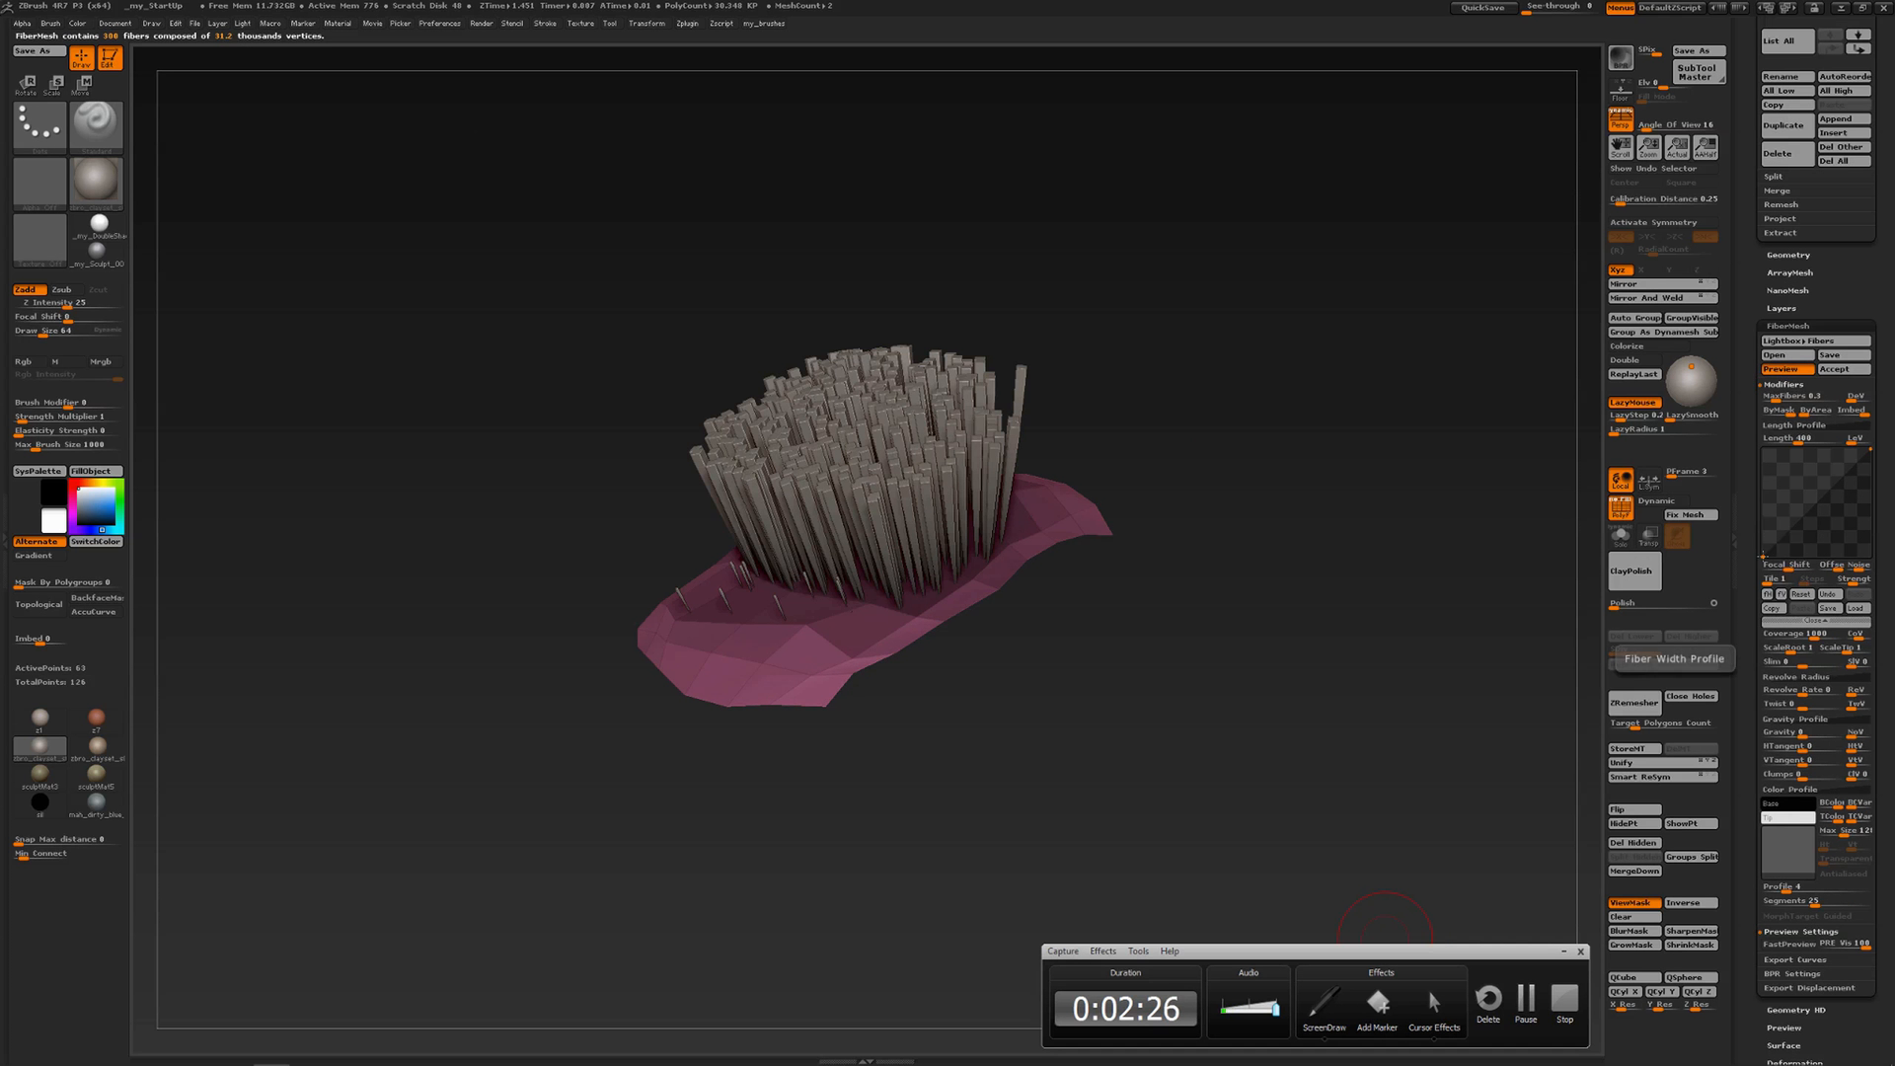
{"action": "left_click_drag", "start_coordinate": [1770, 551], "coordinate": [1868, 498]}
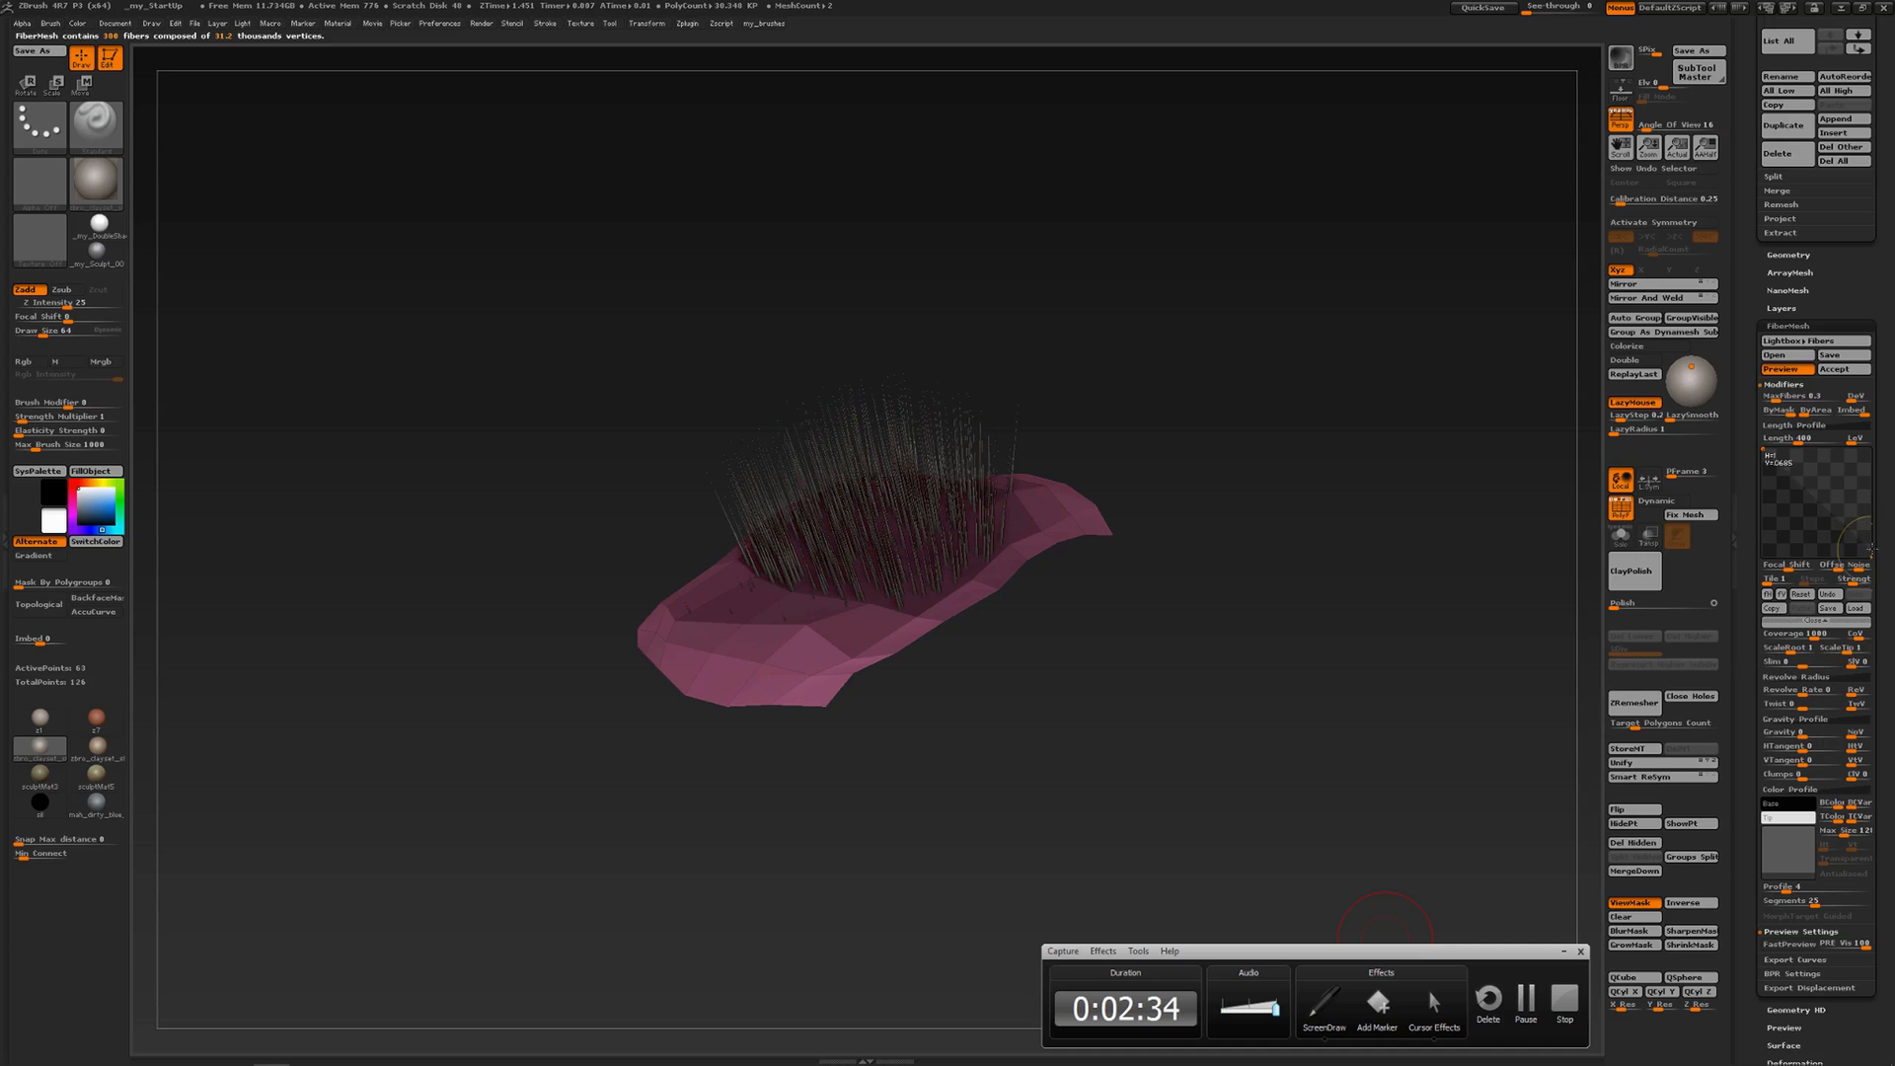
{"action": "mouse_move", "coordinate": [1875, 551]}
{"action": "left_mouse_down"}
{"action": "mouse_move", "coordinate": [1874, 505]}
{"action": "mouse_move", "coordinate": [1869, 523]}
{"action": "left_mouse_up"}
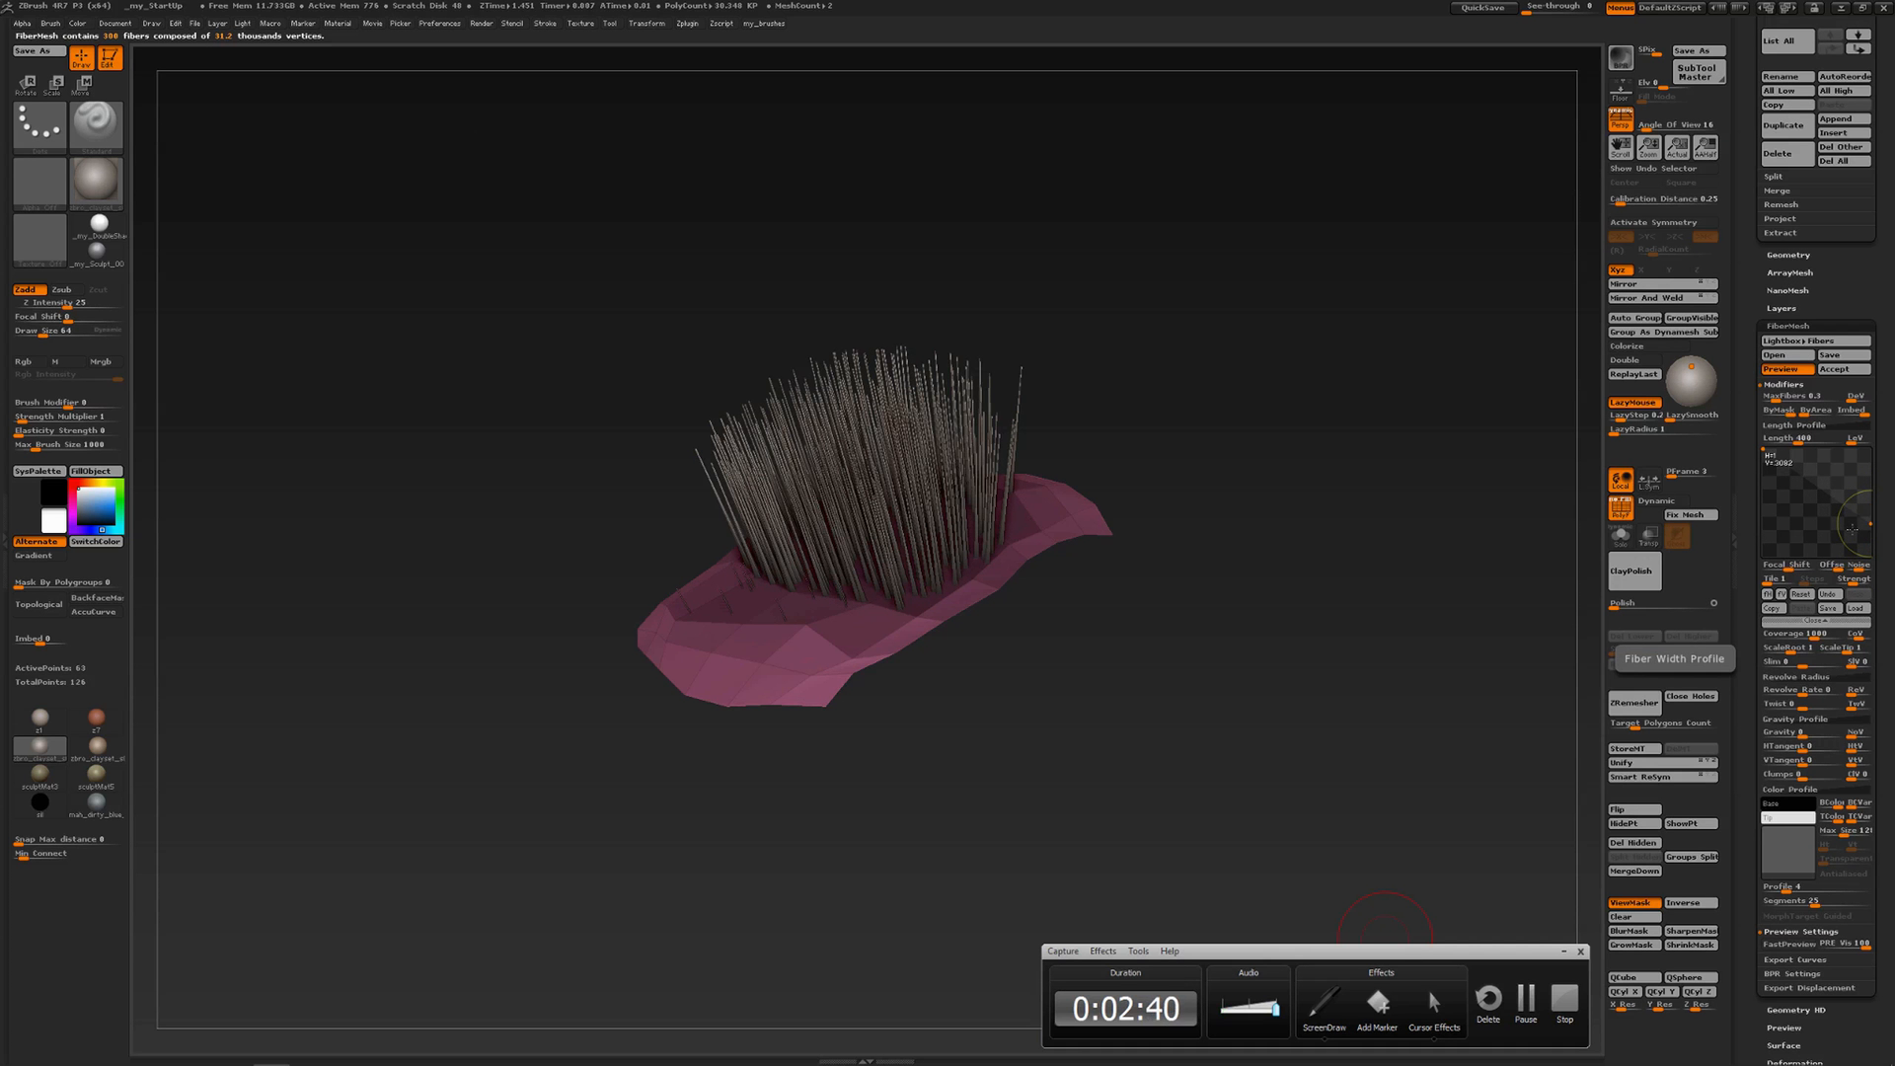
Try flipping the fibers' width profile horizontally and vertically and back, and pull down a point added in its middle
{"action": "left_click", "coordinate": [1767, 595]}
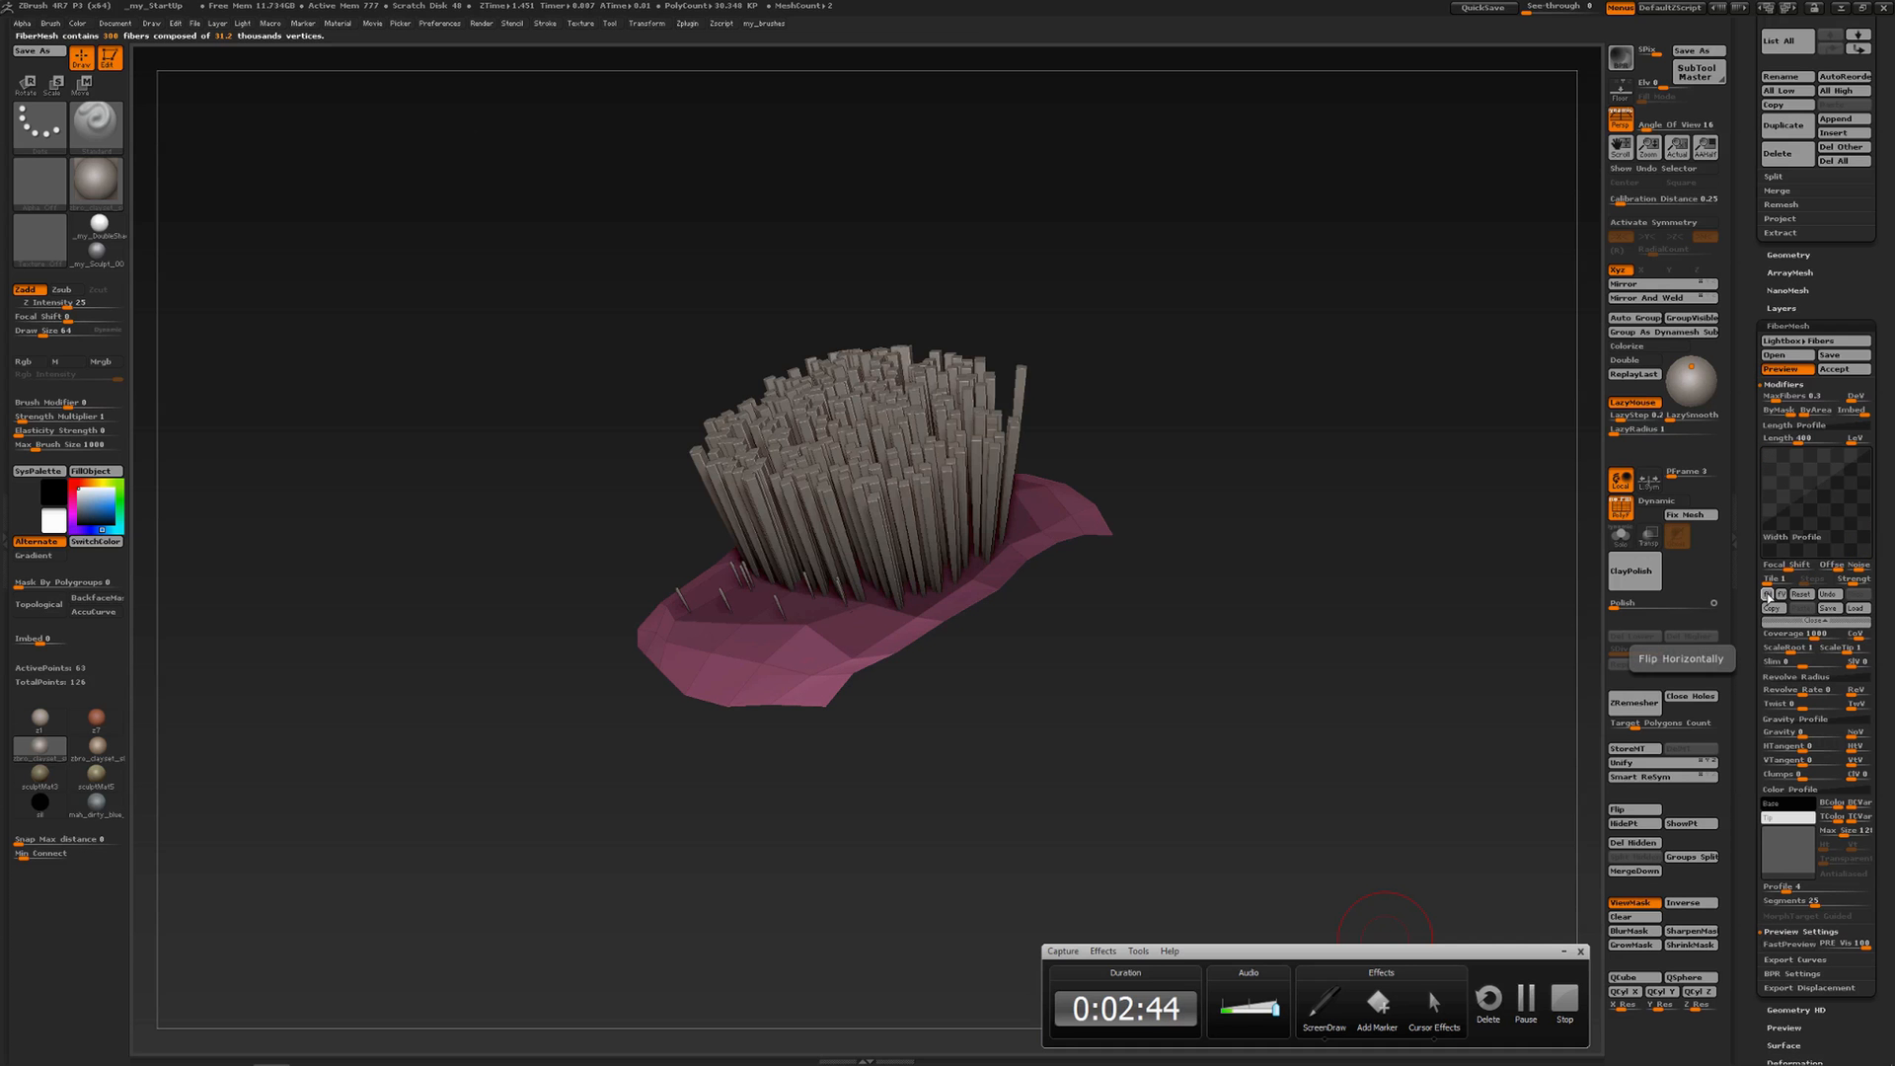
{"action": "left_click", "coordinate": [1768, 595]}
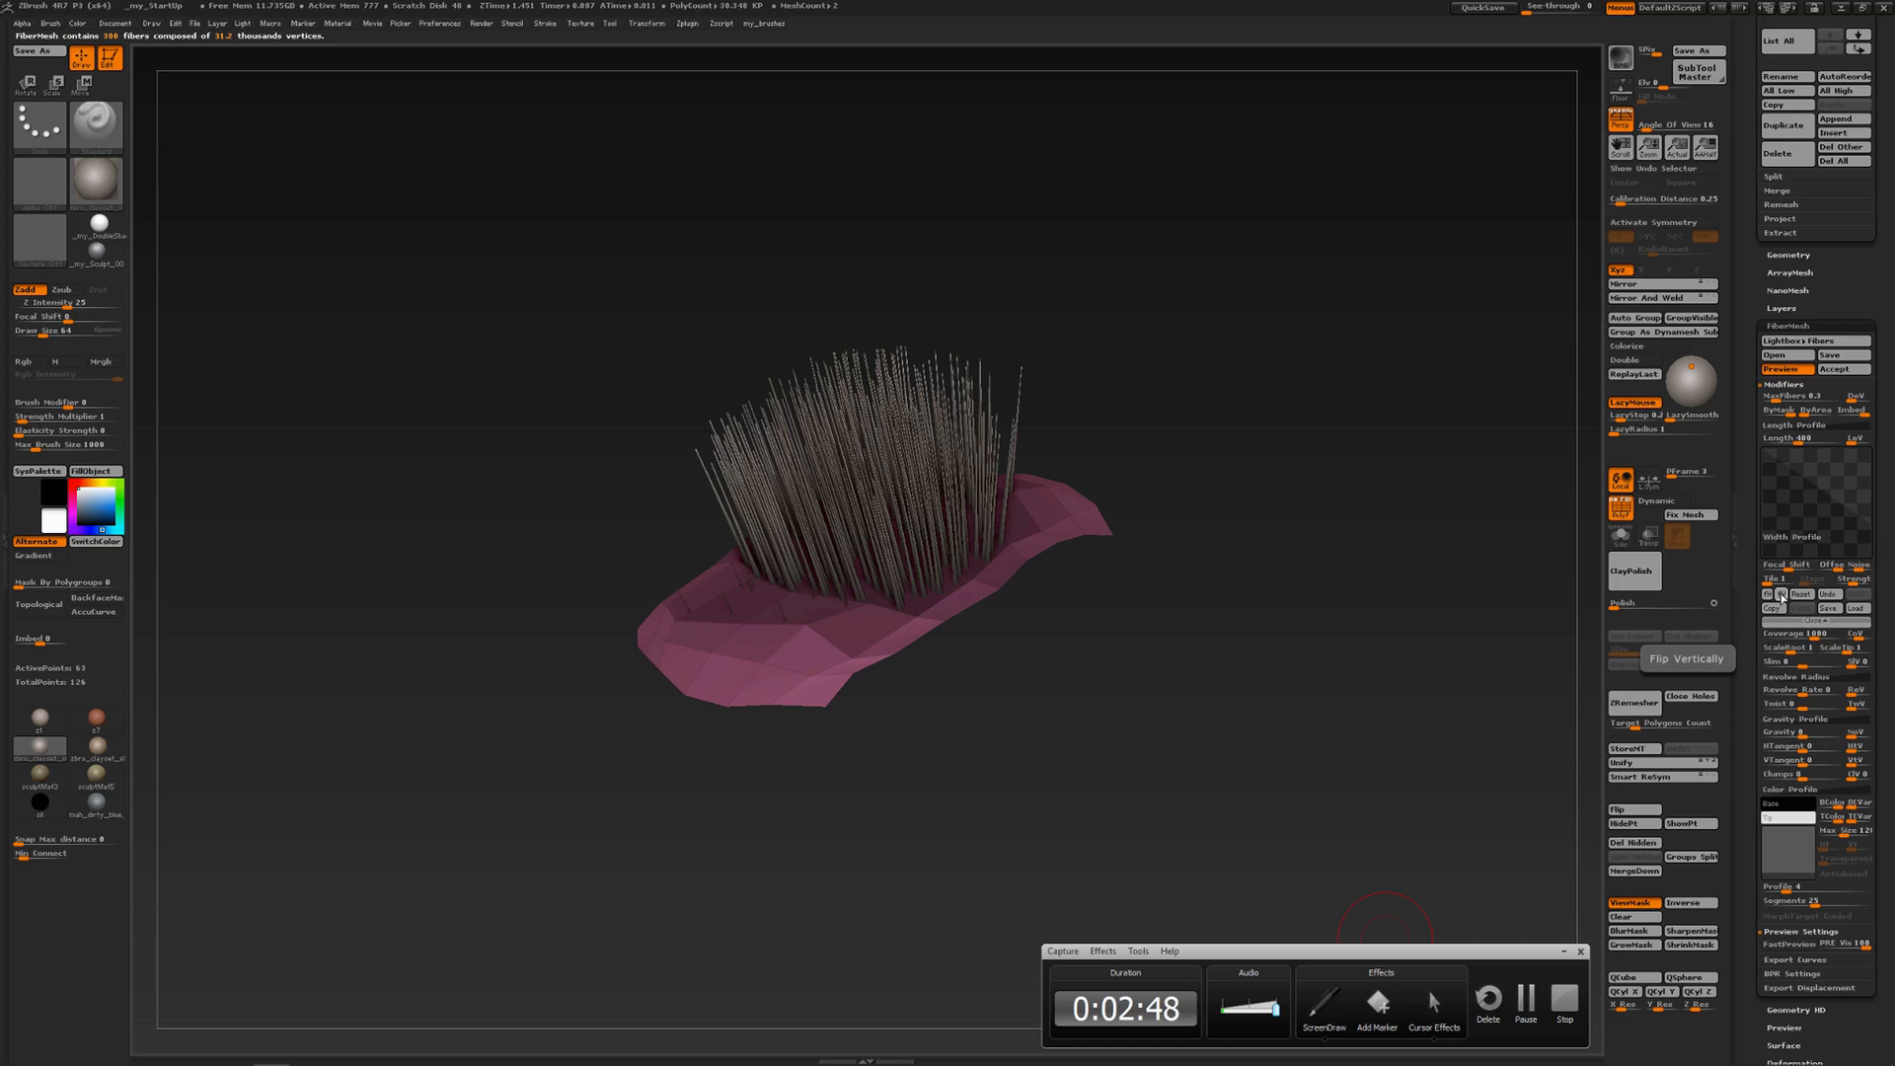
{"action": "left_click", "coordinate": [1781, 595]}
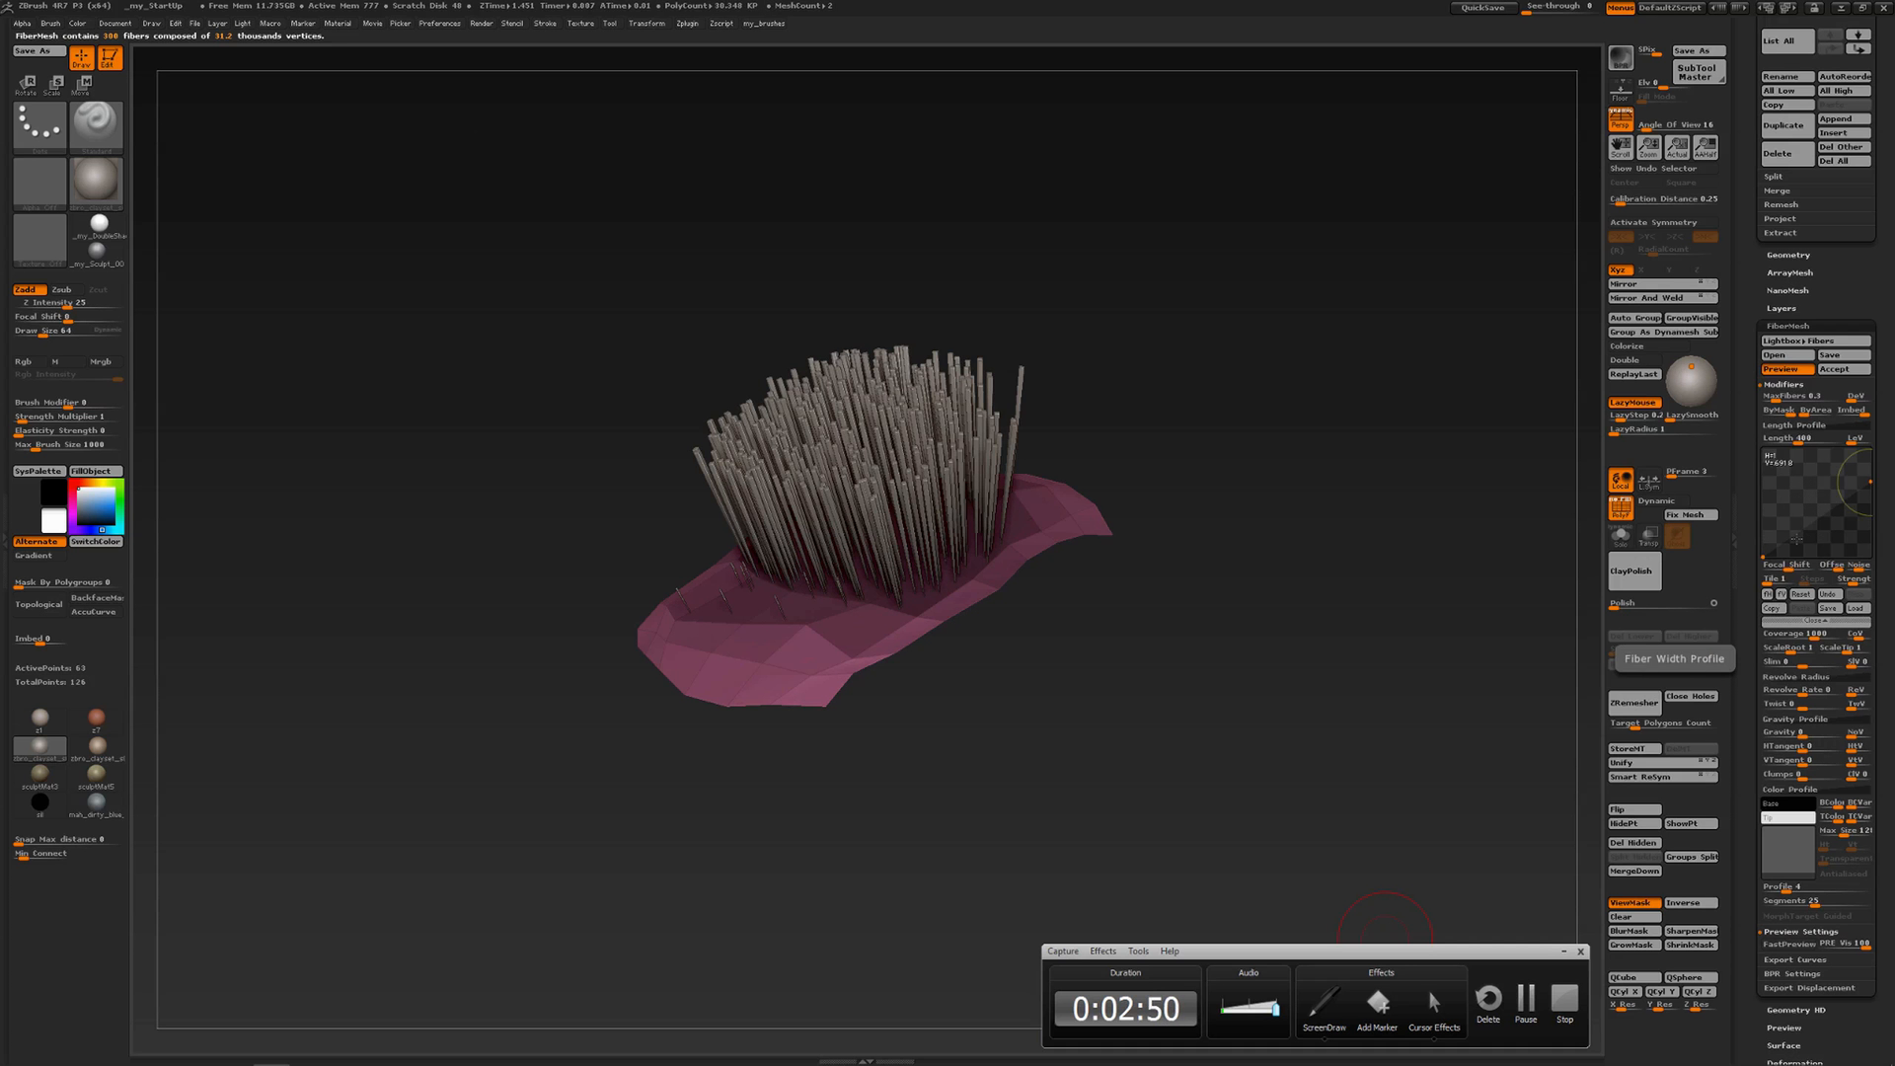
{"action": "left_click", "coordinate": [1781, 595]}
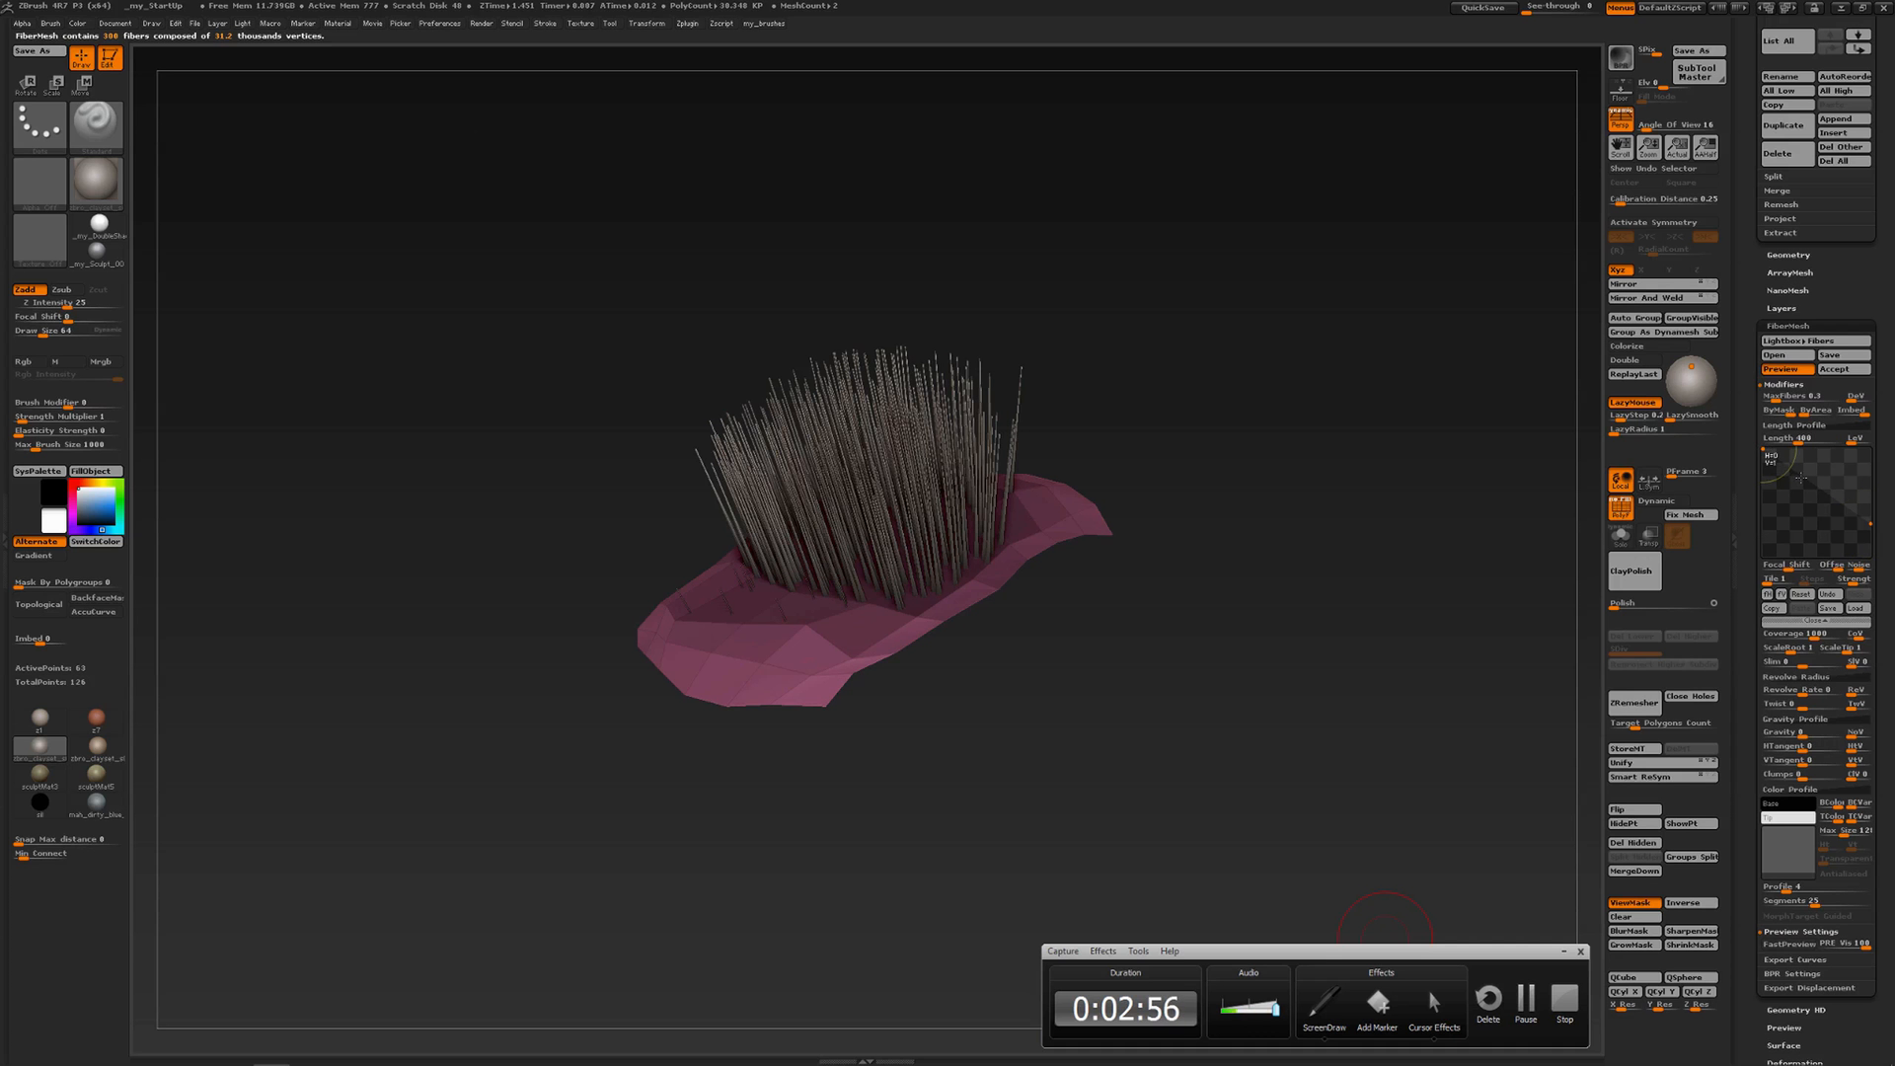
{"action": "left_click_drag", "start_coordinate": [1795, 475], "coordinate": [1791, 515]}
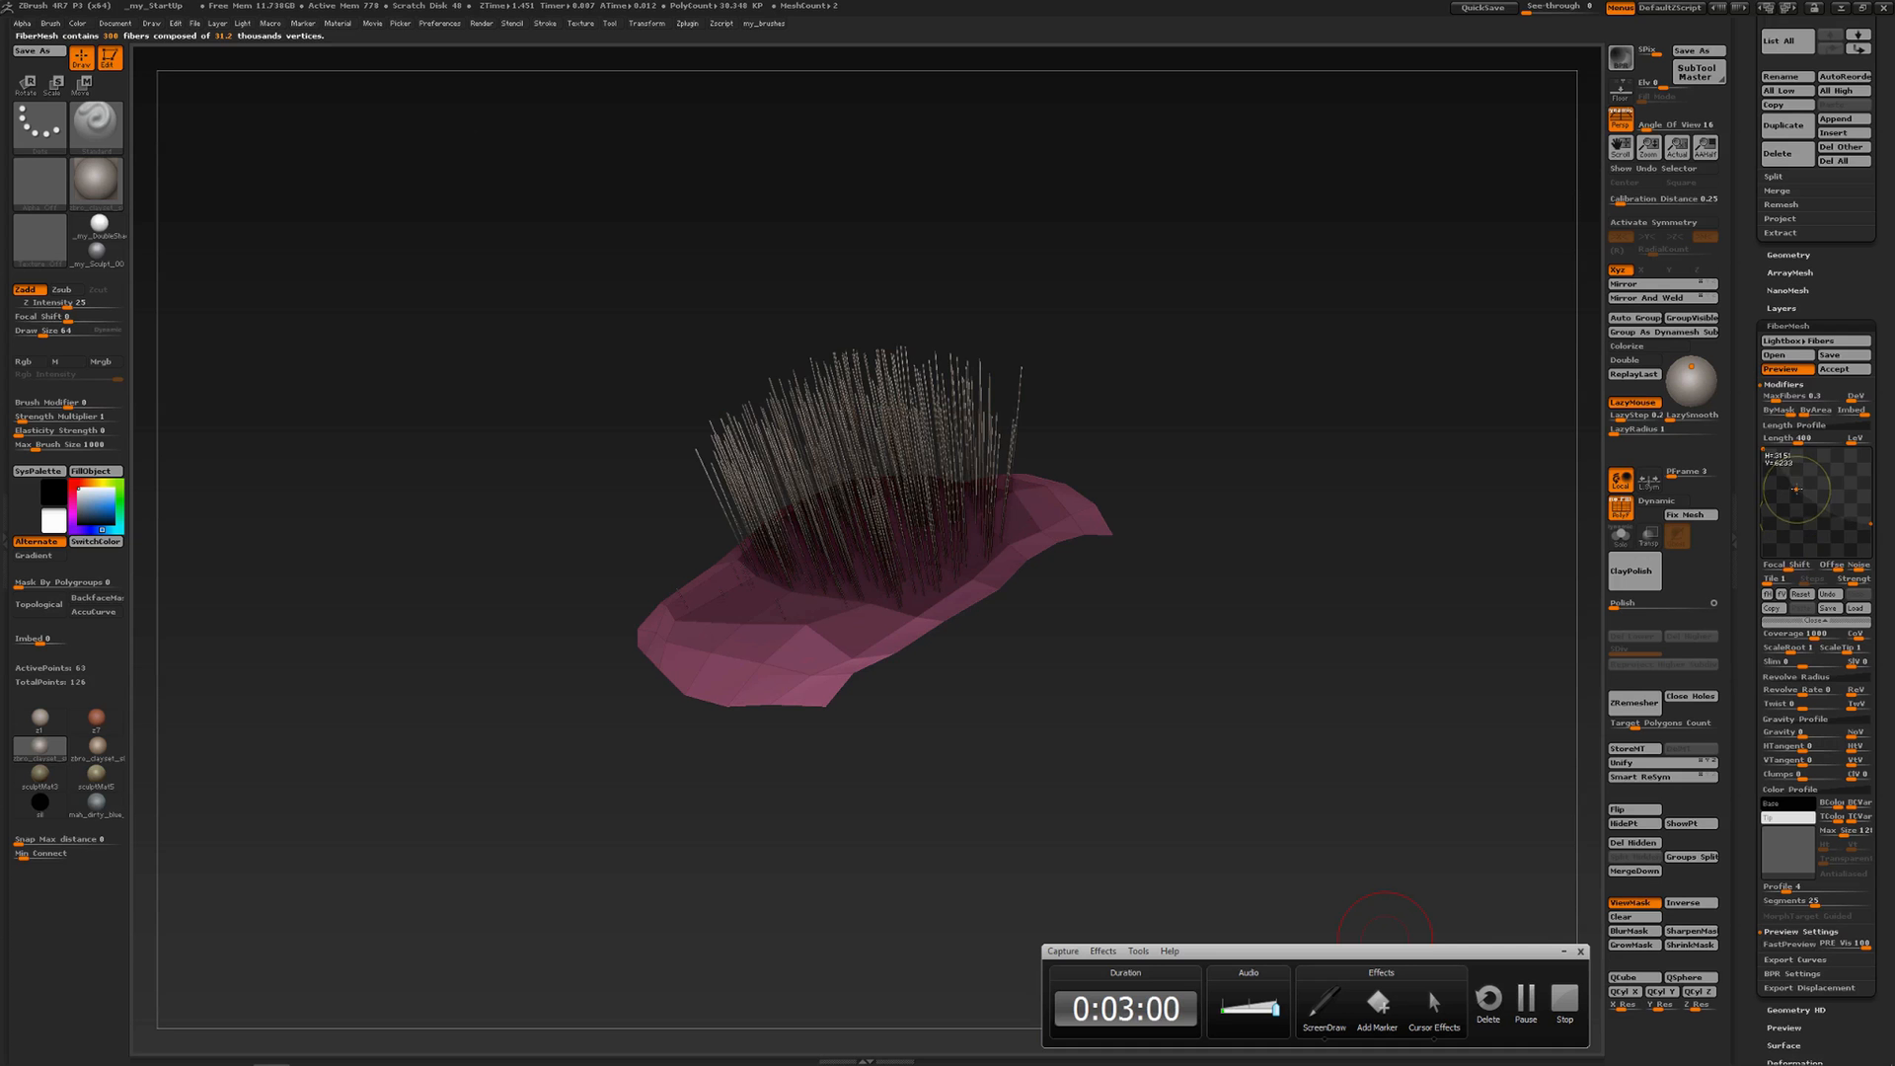
Set MaxFibers to 0.1 and Coverage to about 4794.8, and reset the fibers' width profile
{"action": "left_click", "coordinate": [1771, 388]}
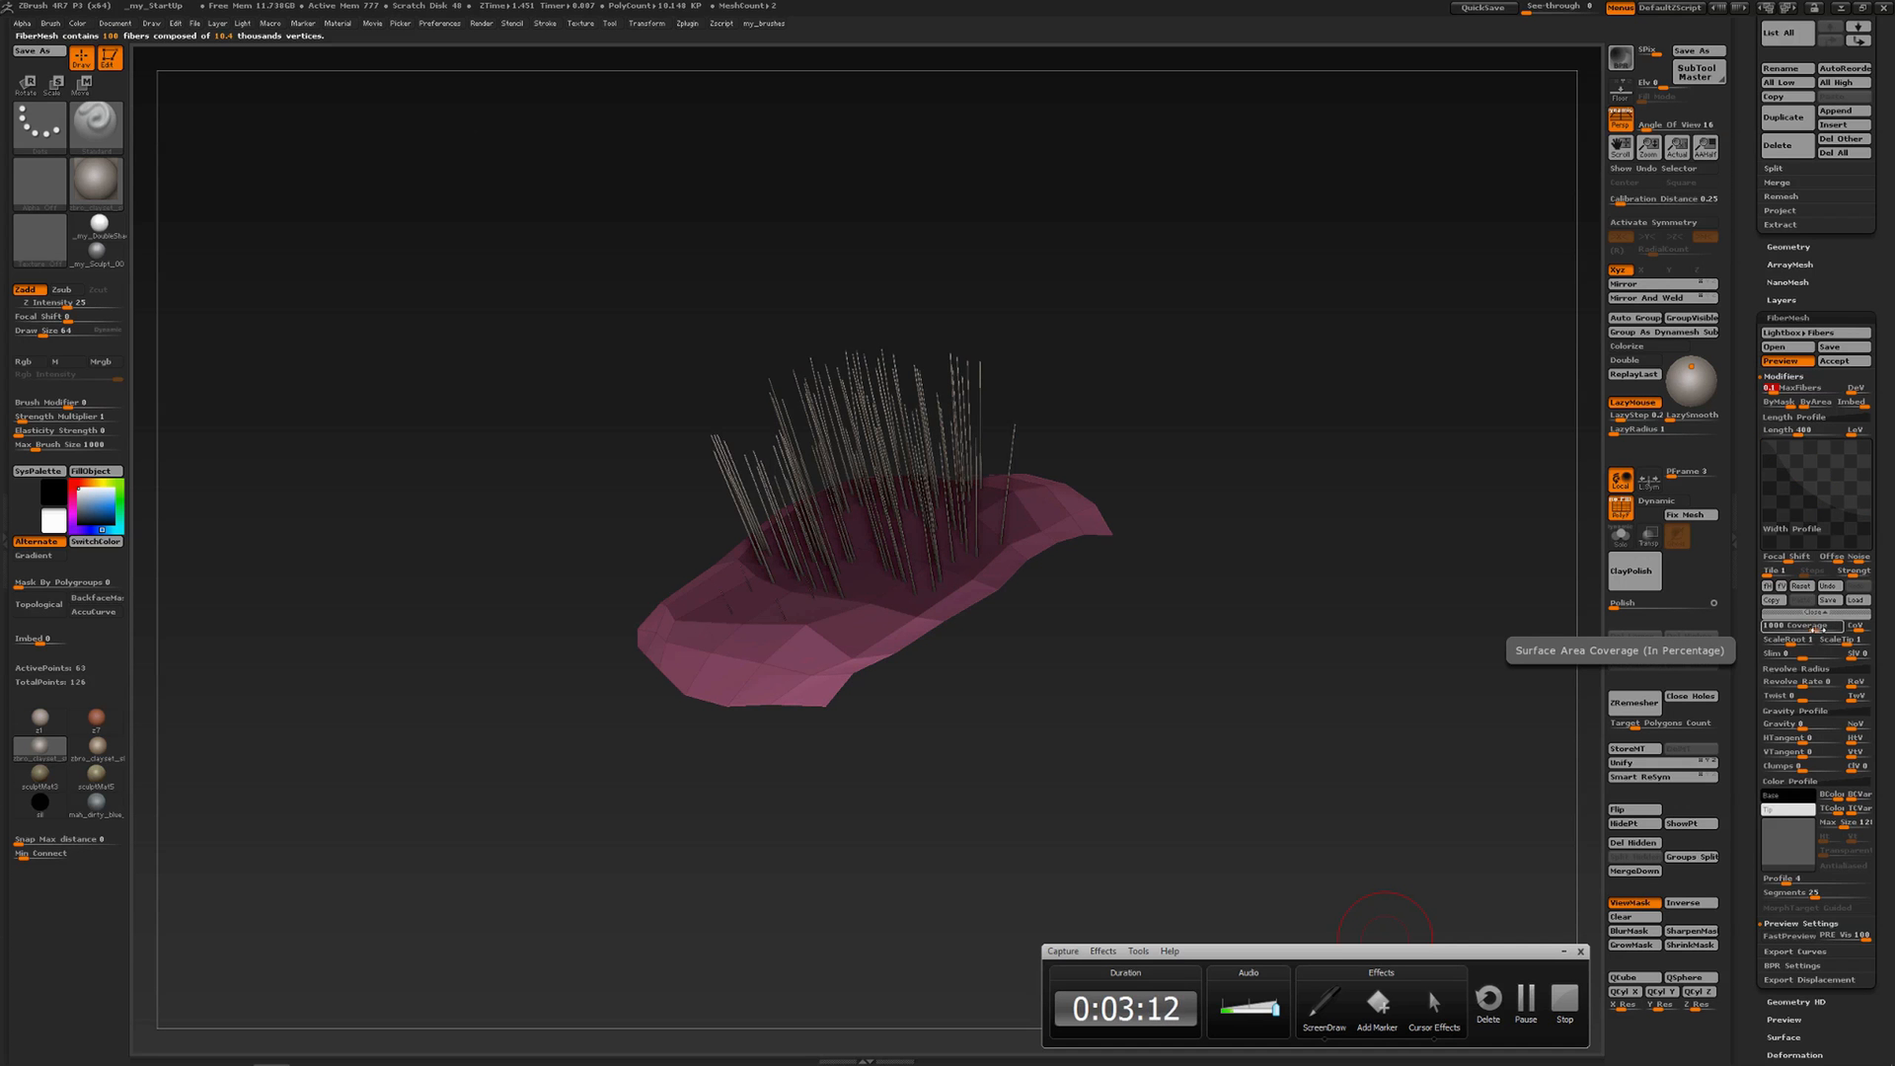
{"action": "left_click_drag", "start_coordinate": [1784, 628], "coordinate": [1839, 627]}
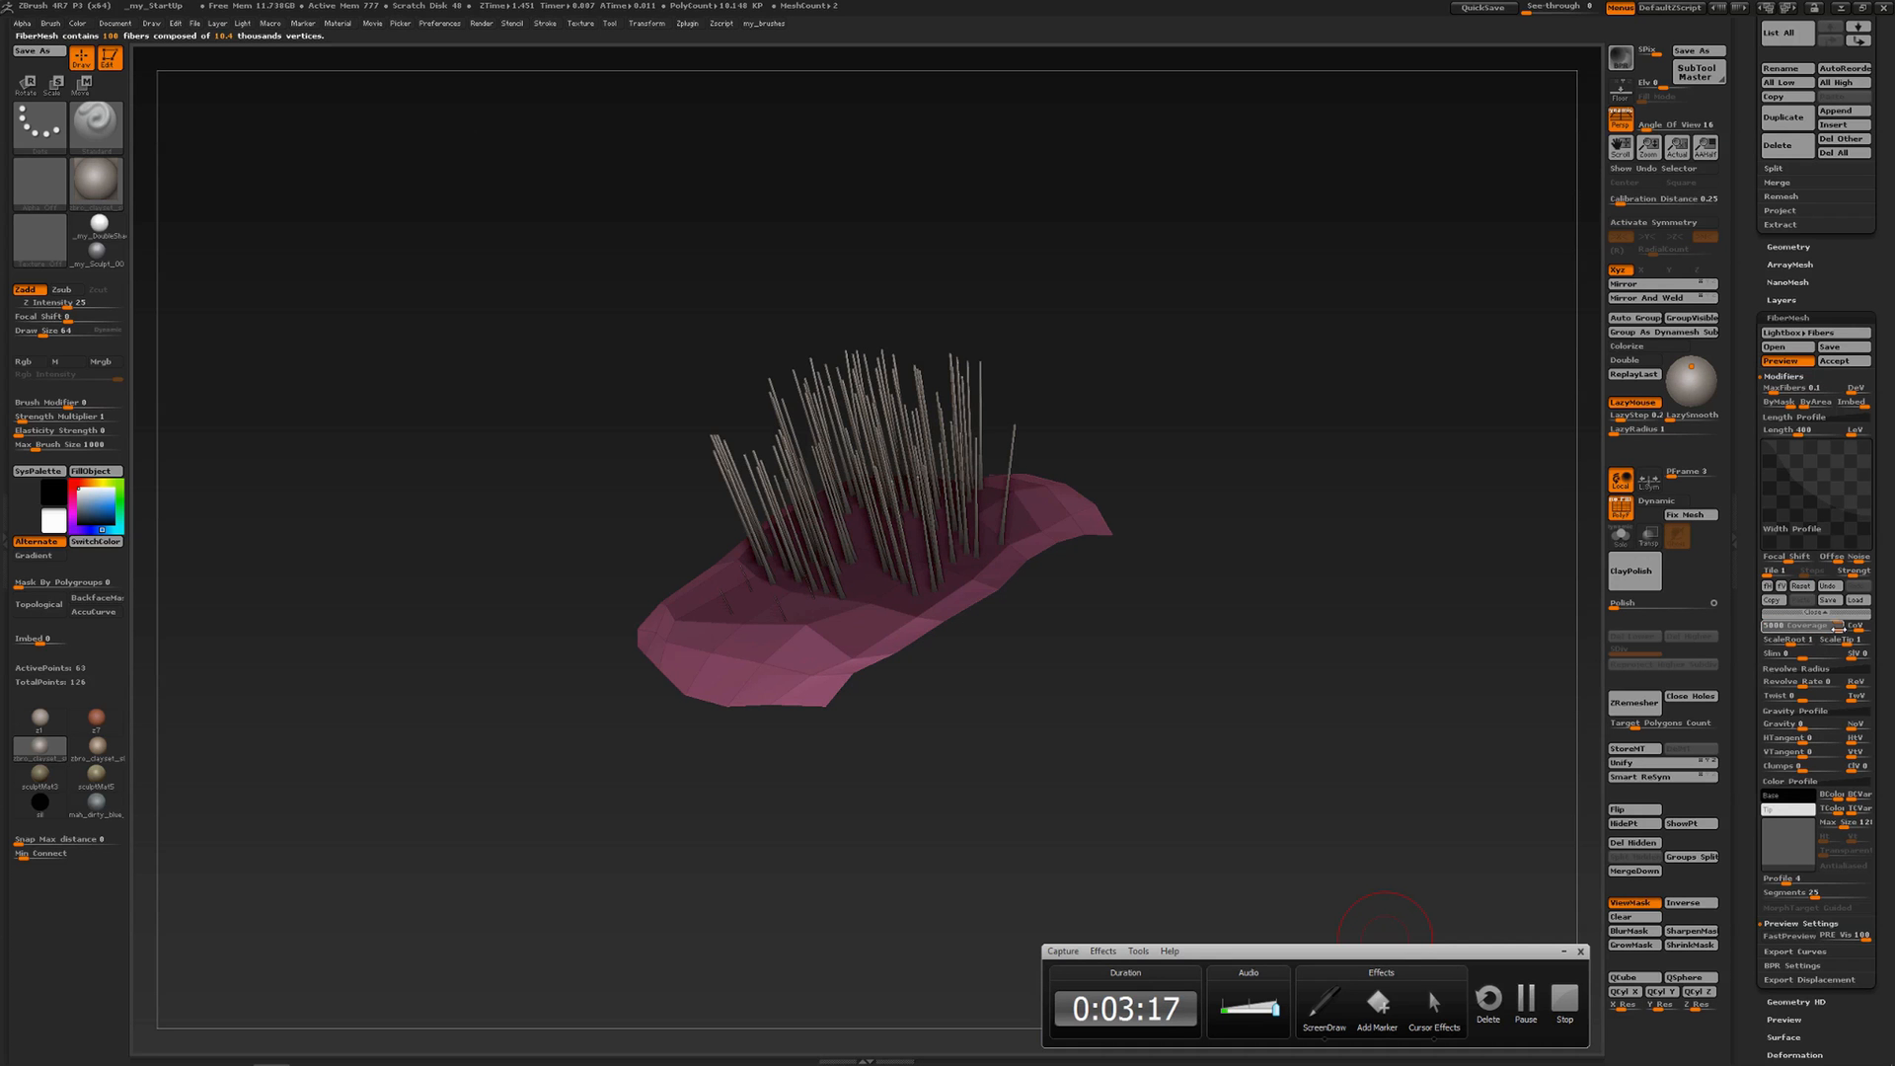
{"action": "left_click", "coordinate": [1806, 587]}
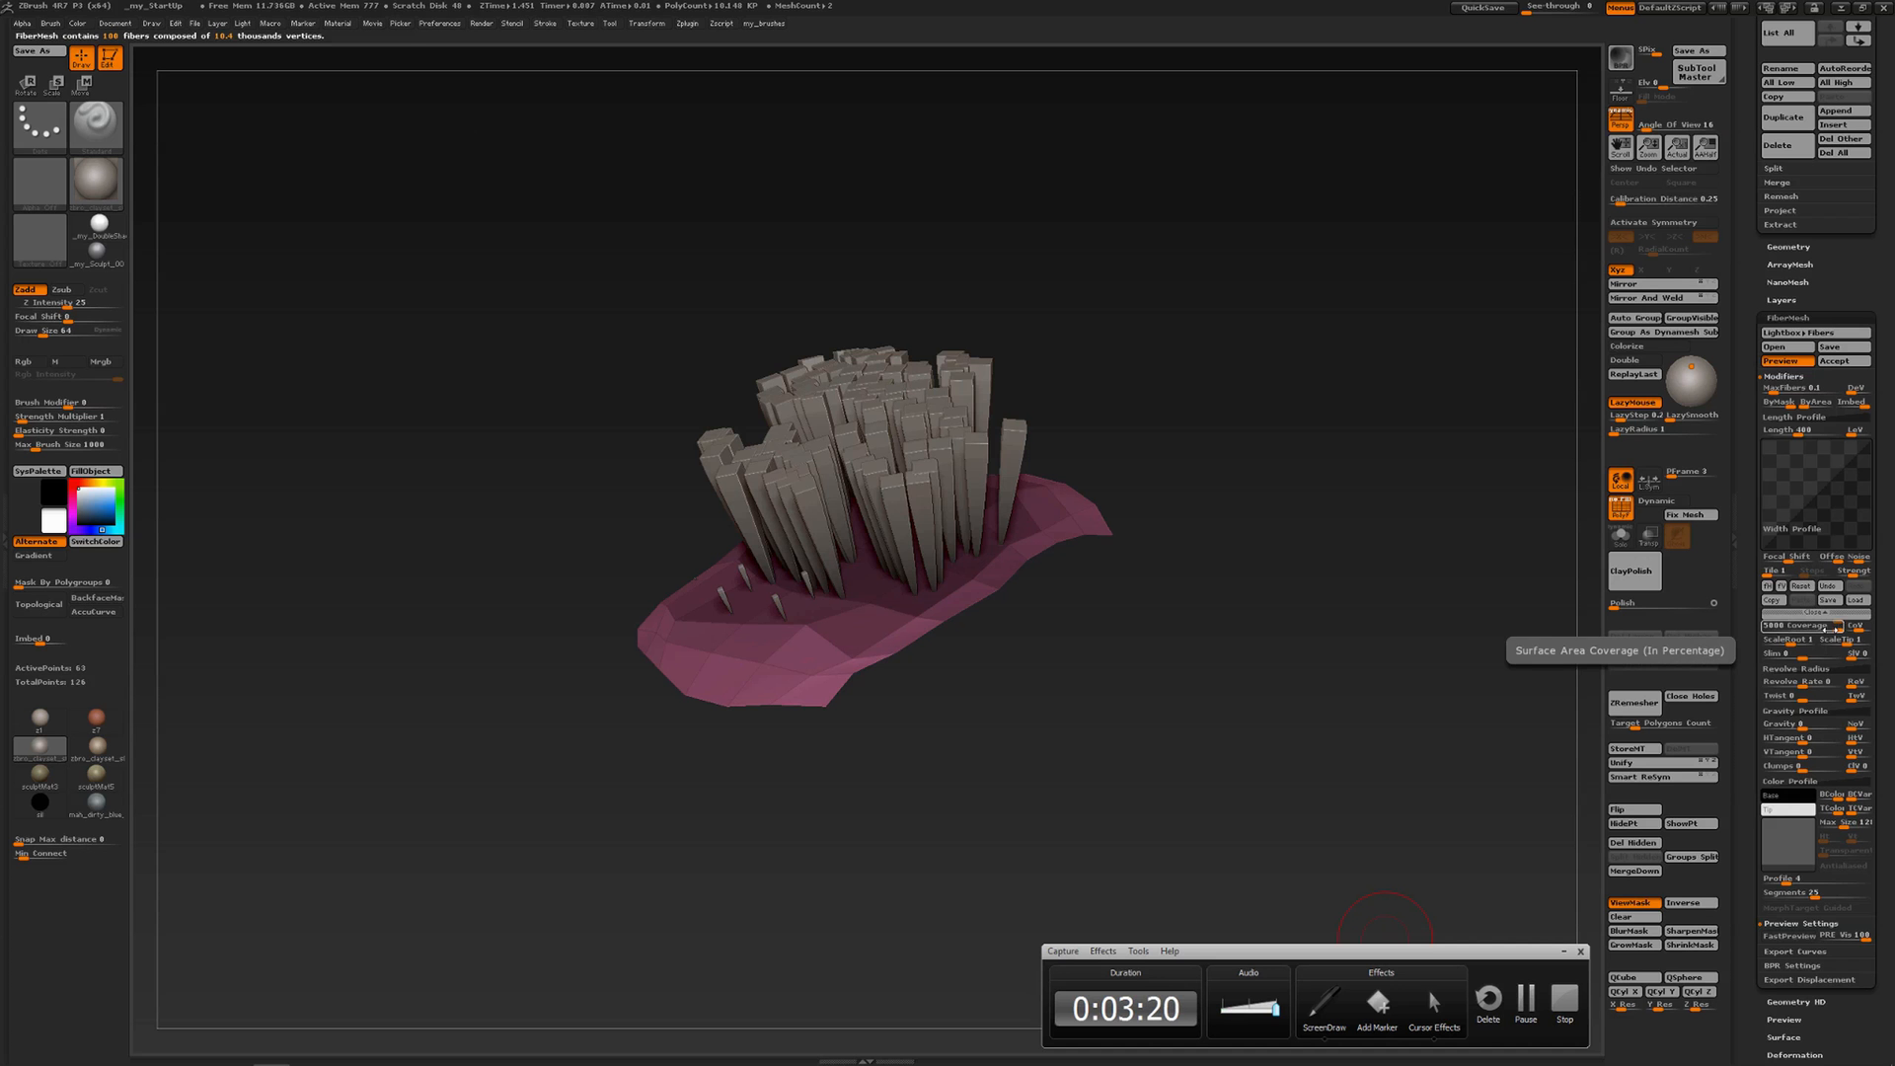
{"action": "mouse_move", "coordinate": [1832, 626]}
{"action": "left_mouse_down"}
{"action": "mouse_move", "coordinate": [1779, 627]}
{"action": "mouse_move", "coordinate": [1837, 628]}
{"action": "left_mouse_up"}
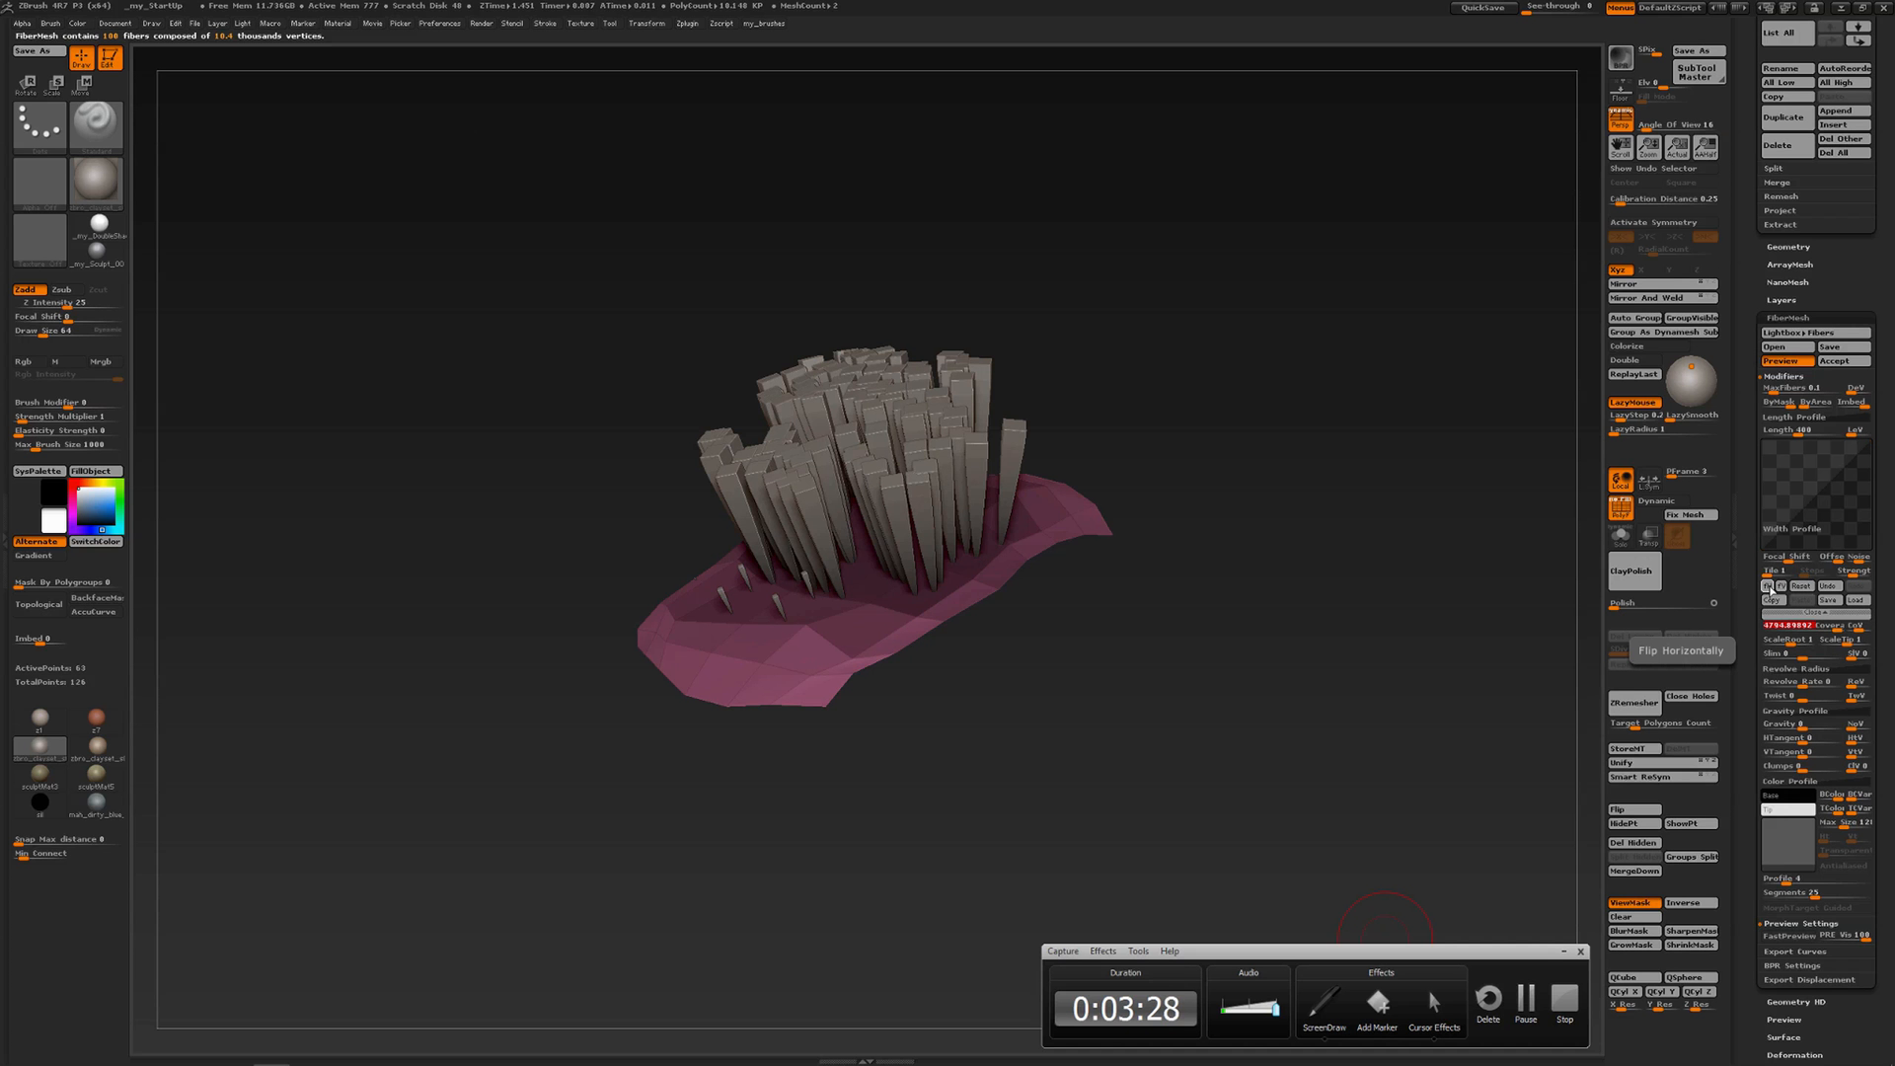
Flip the width profile horizontally, raise its tip point and shape two inner points so the fibers flare at the root
{"action": "left_click", "coordinate": [1767, 586]}
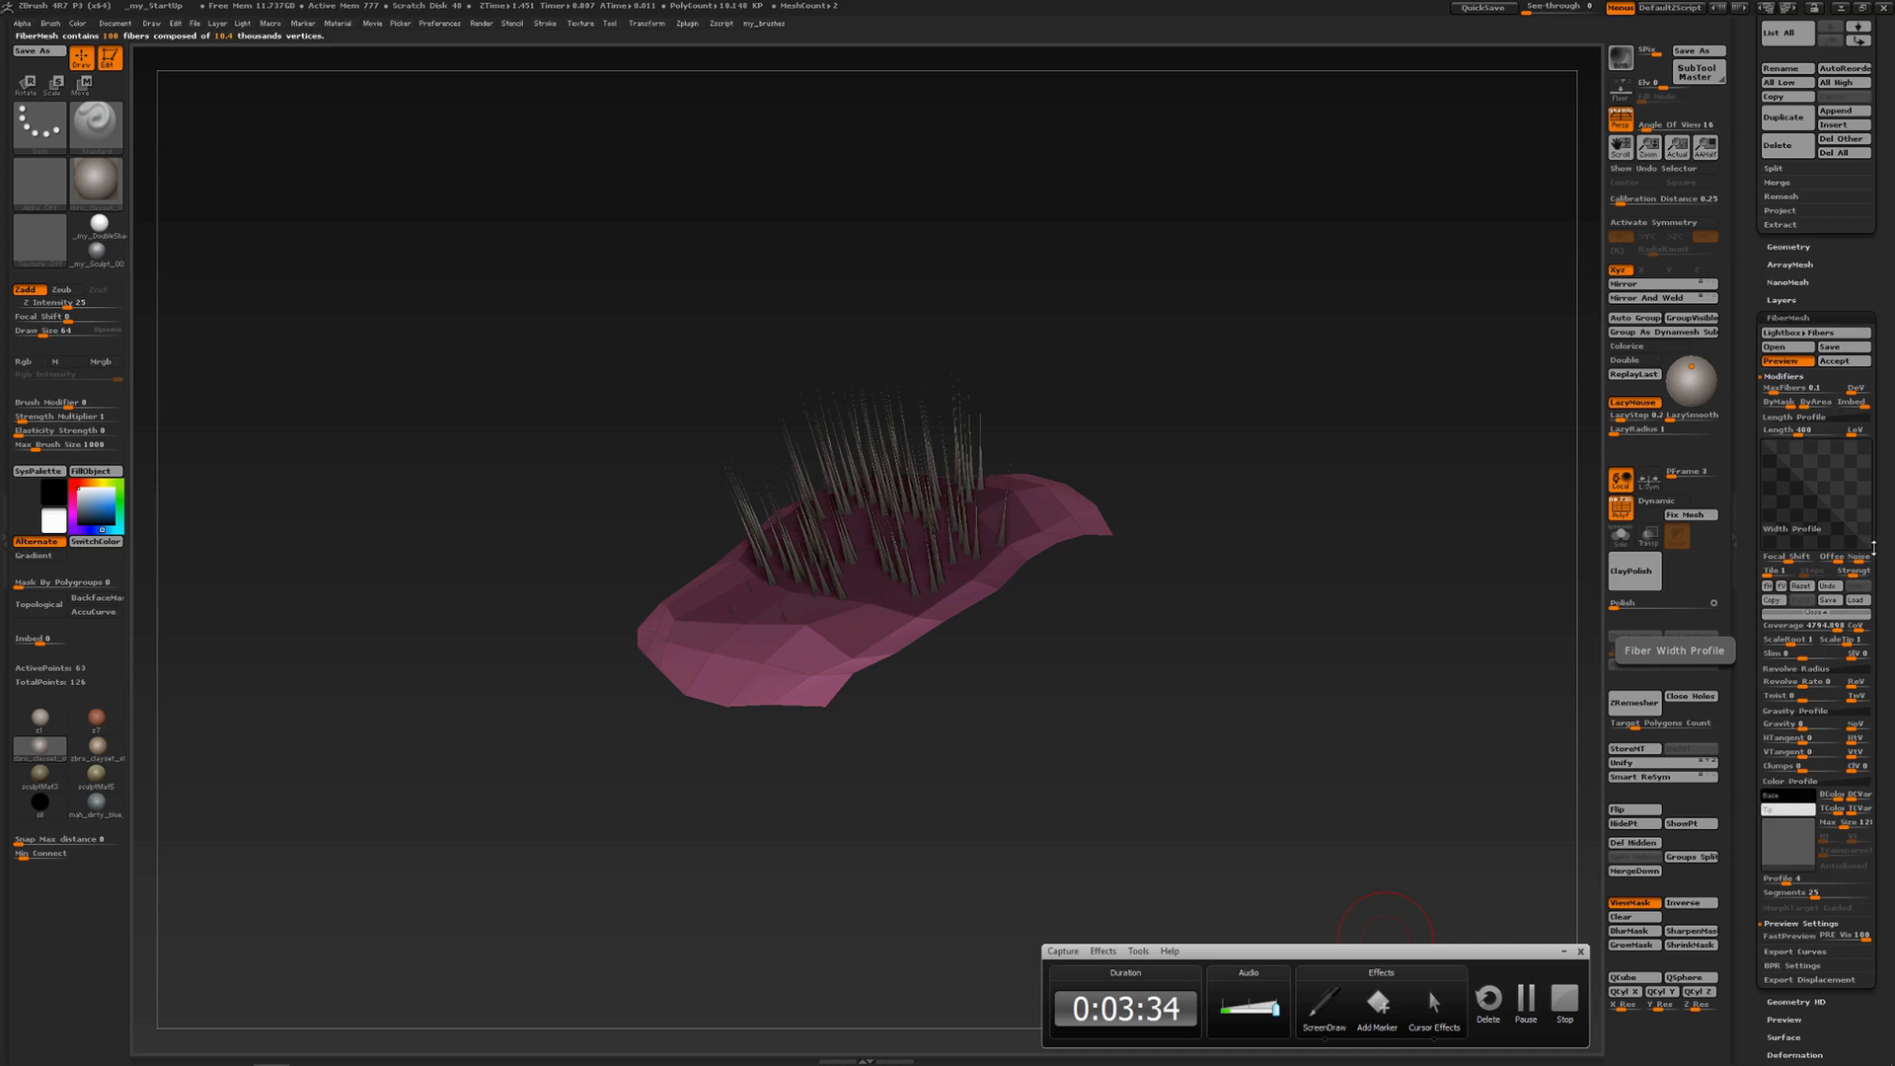
{"action": "left_click_drag", "start_coordinate": [1869, 547], "coordinate": [1868, 501]}
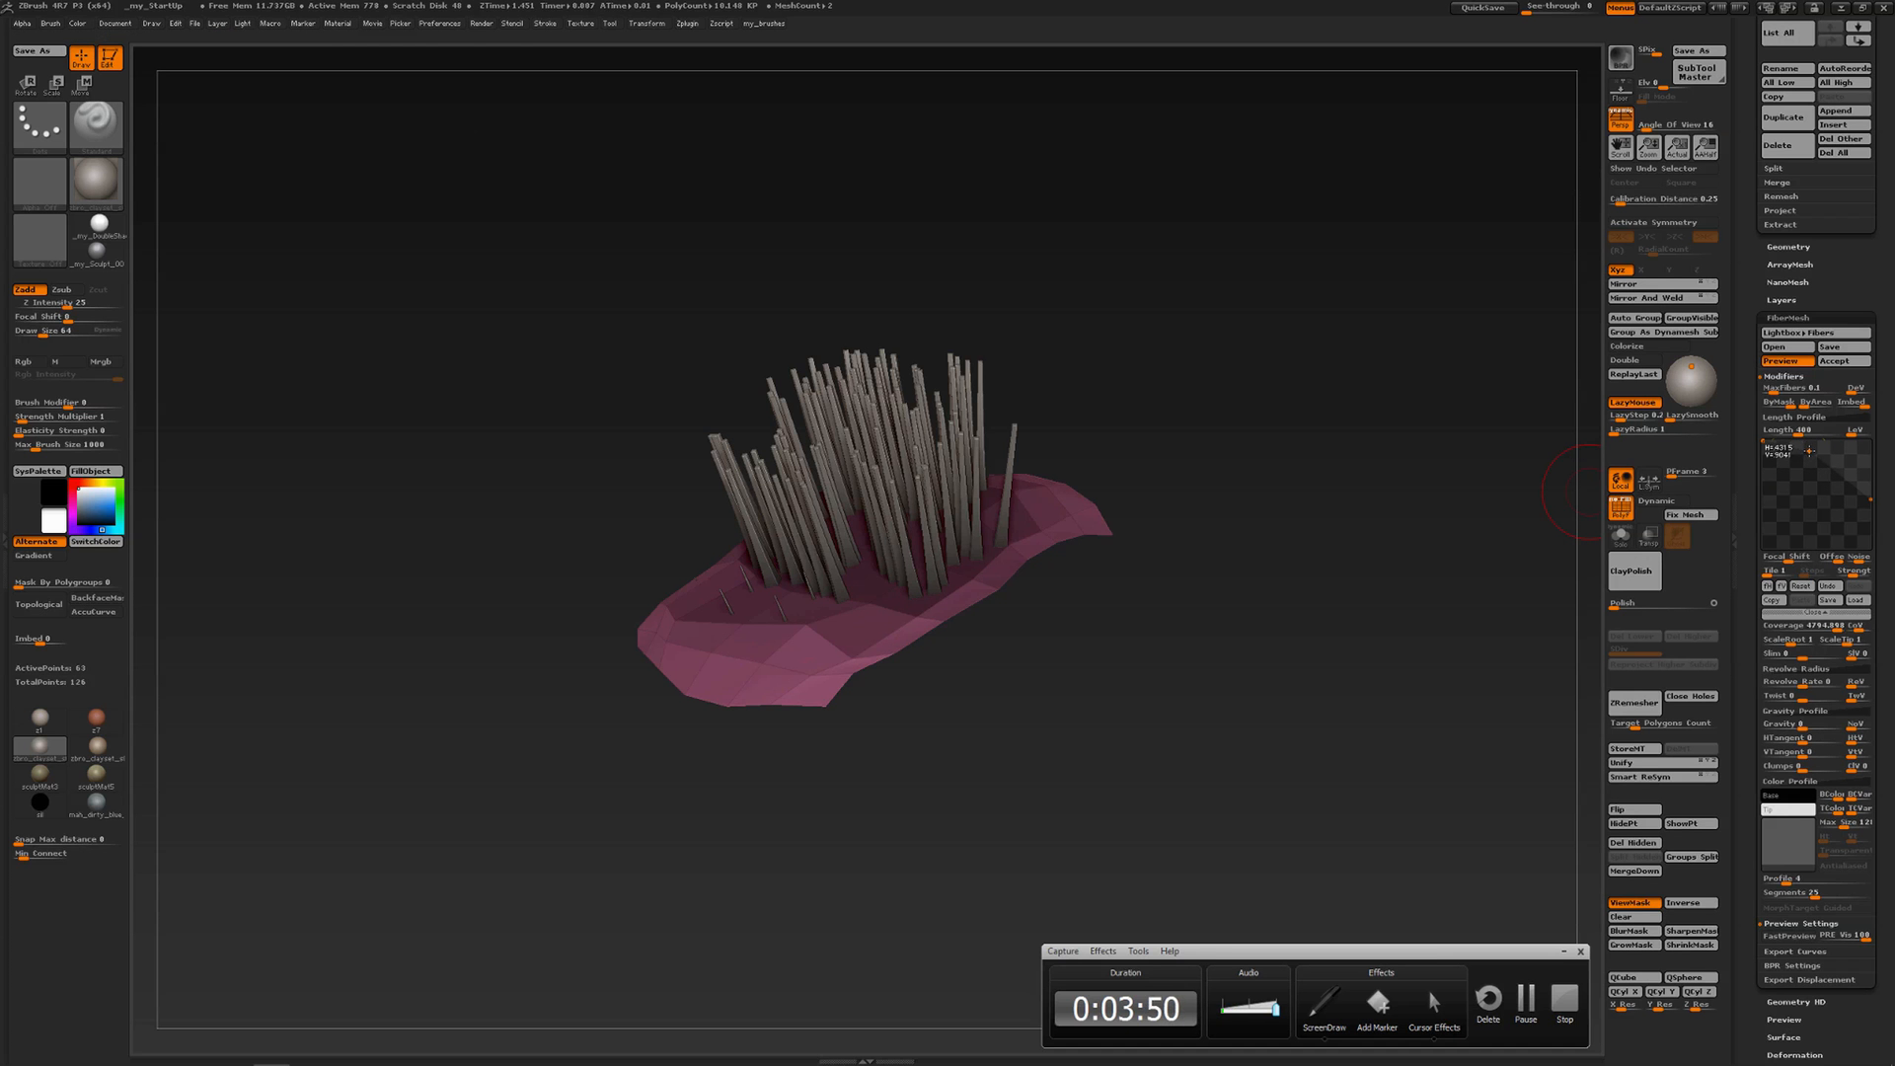
{"action": "left_click", "coordinate": [1807, 449]}
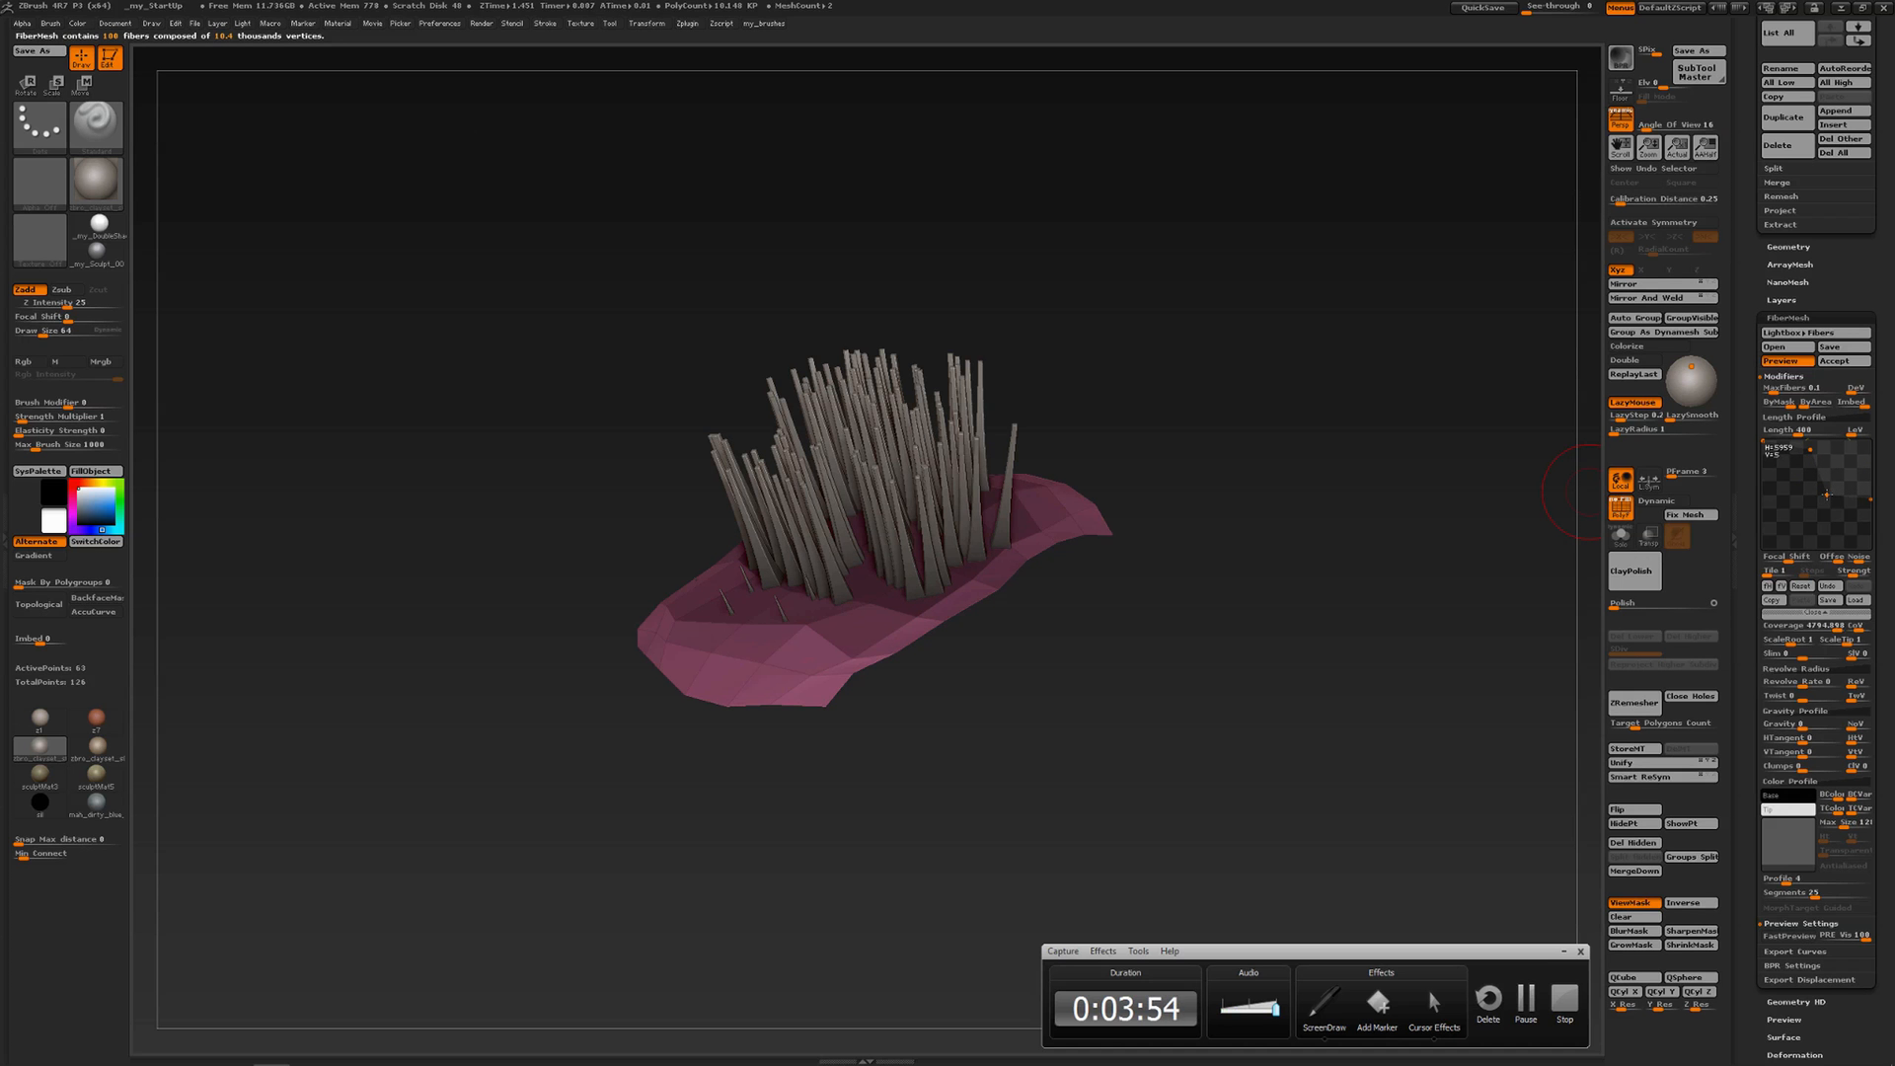
{"action": "left_click", "coordinate": [1826, 496]}
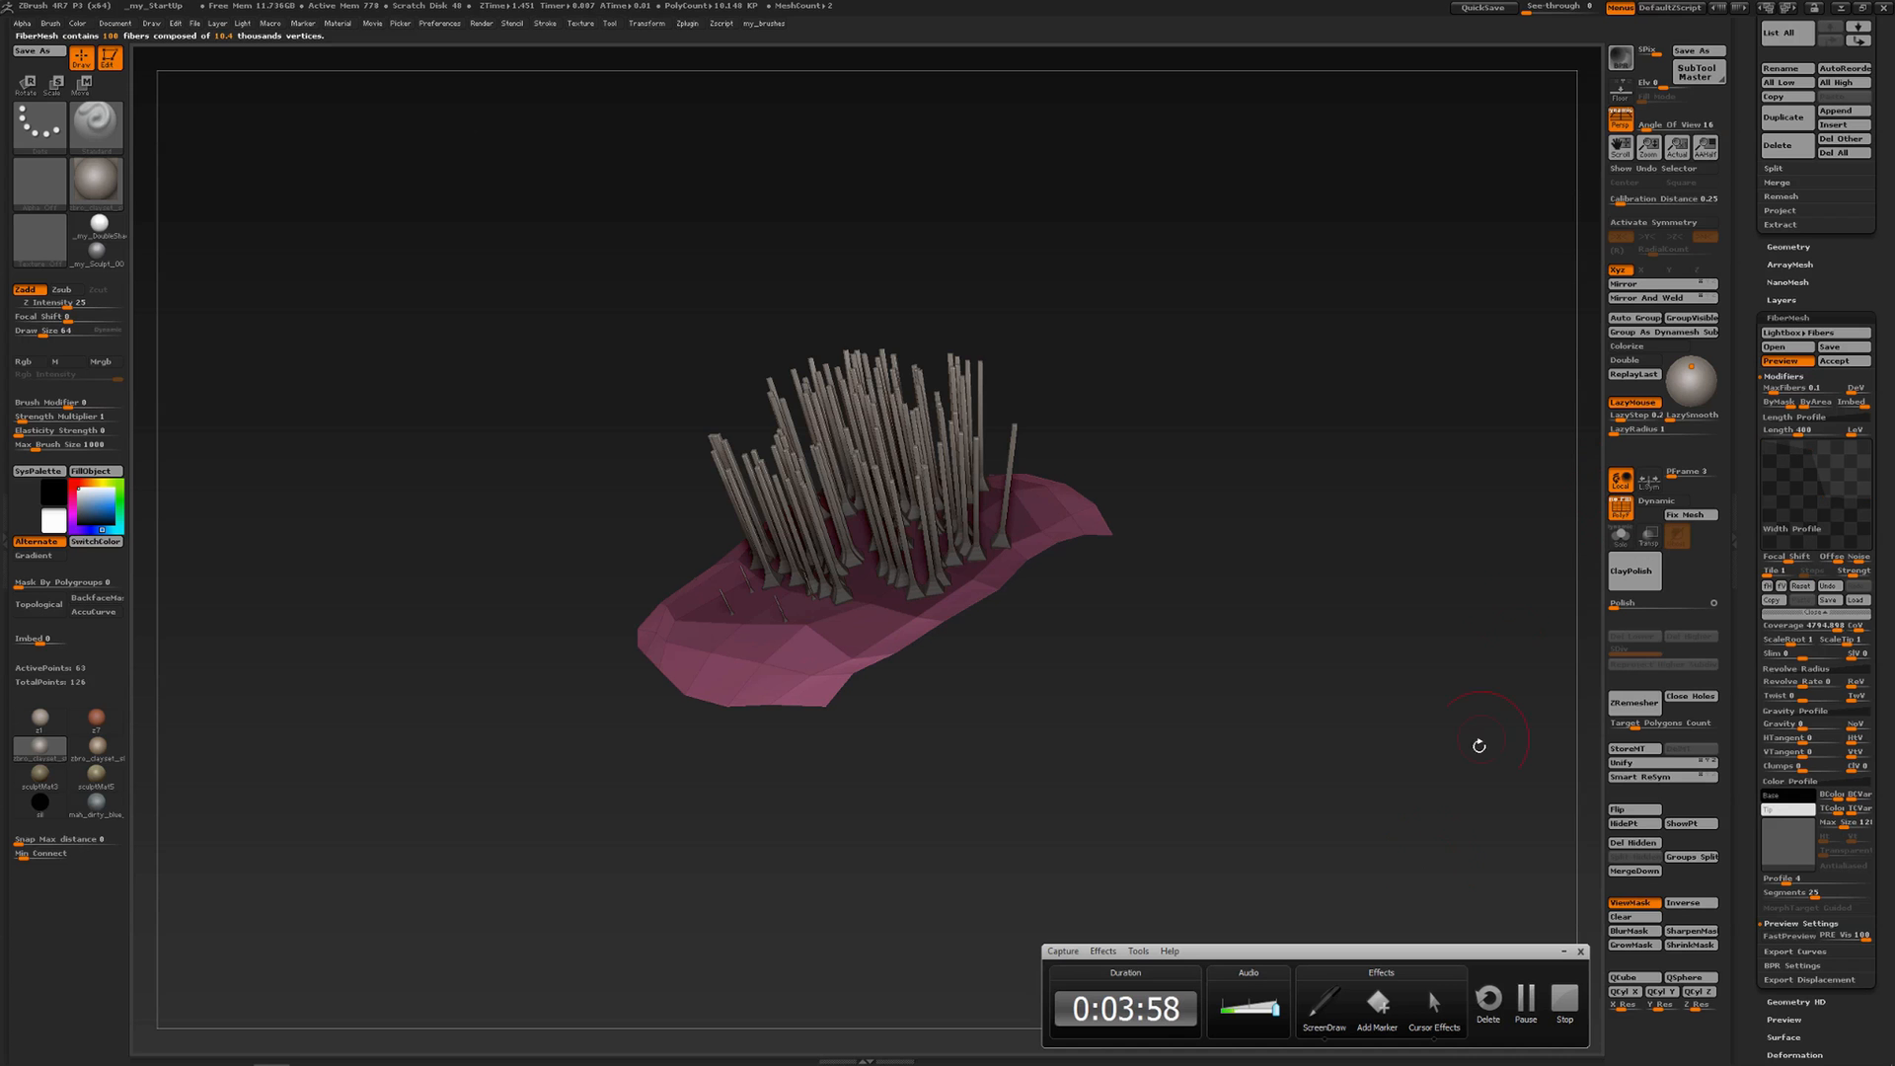
Mark the flared root and straight shaft of the isolated fiber with on-screen drawing, and clear the marks
{"action": "left_click", "coordinate": [1312, 1006]}
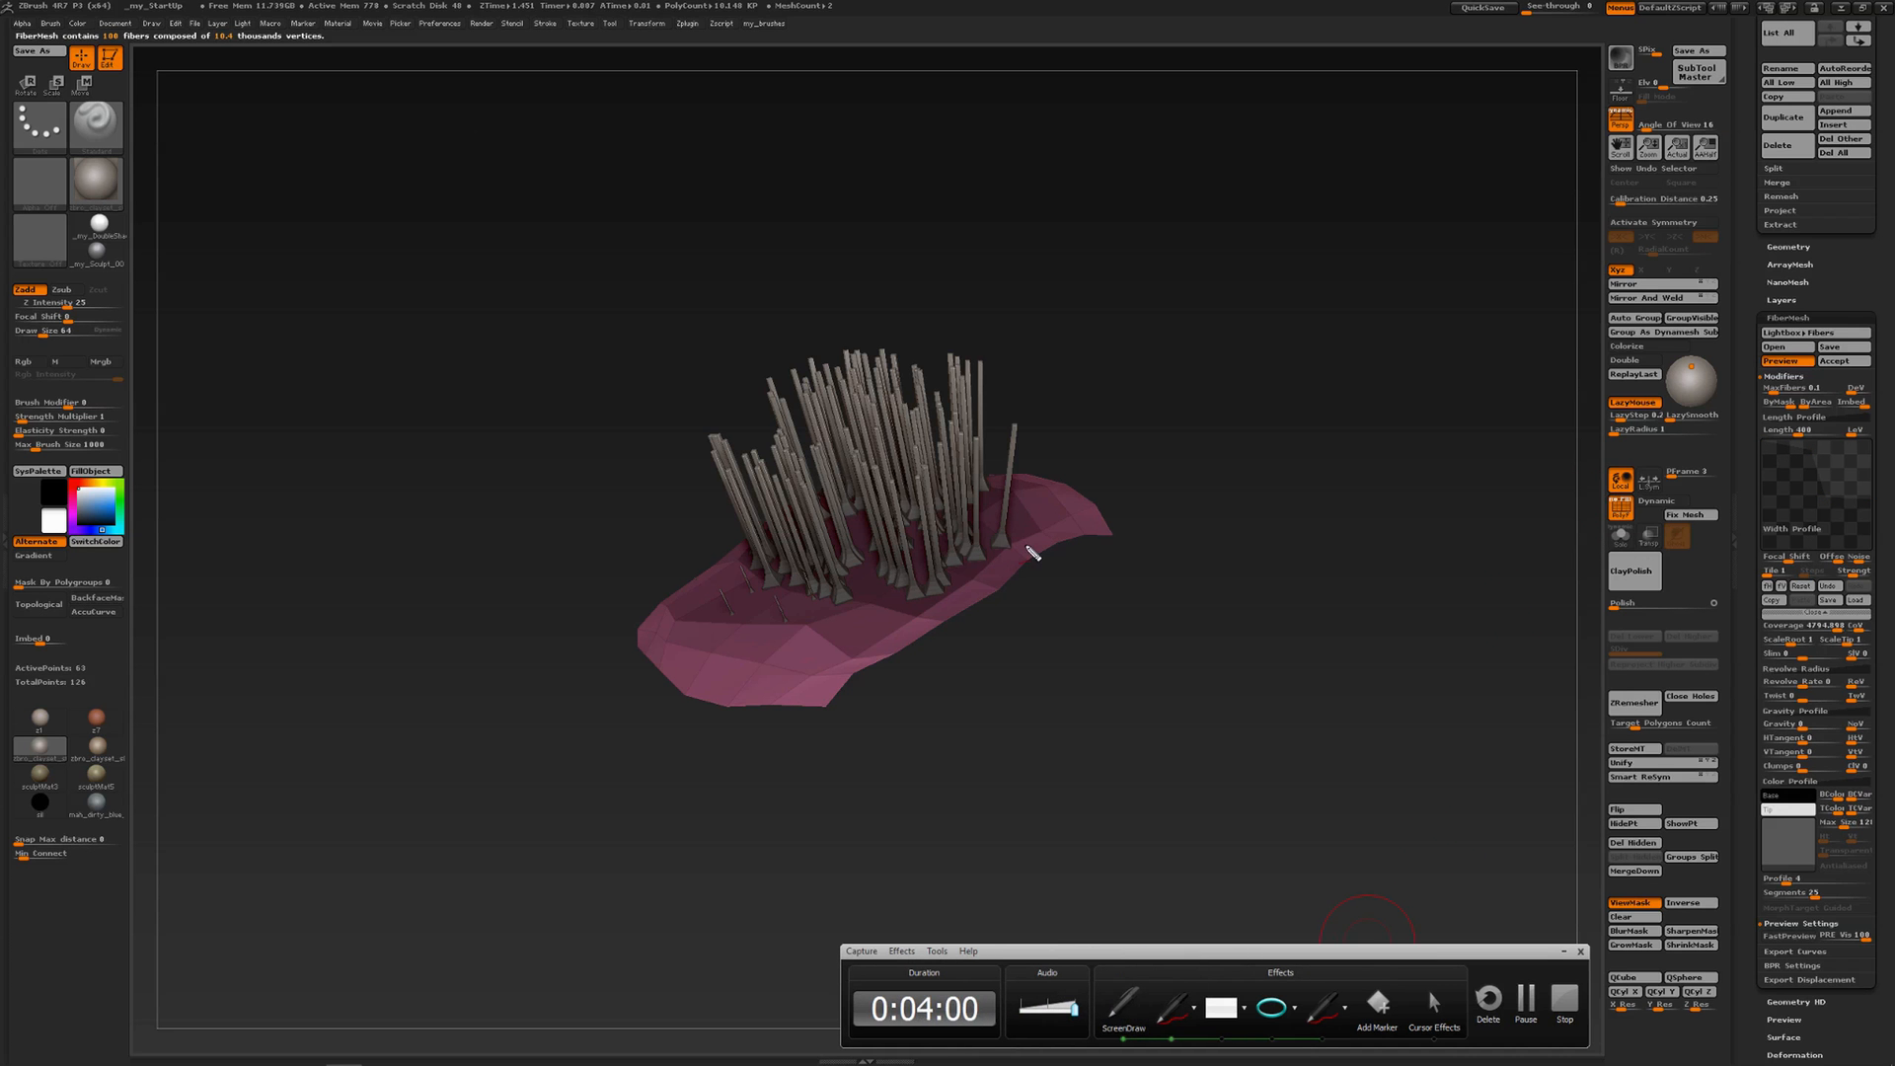
{"action": "left_click_drag", "start_coordinate": [1018, 550], "coordinate": [1029, 545]}
{"action": "left_click_drag", "start_coordinate": [1021, 515], "coordinate": [1020, 430]}
{"action": "left_click", "coordinate": [1124, 1007]}
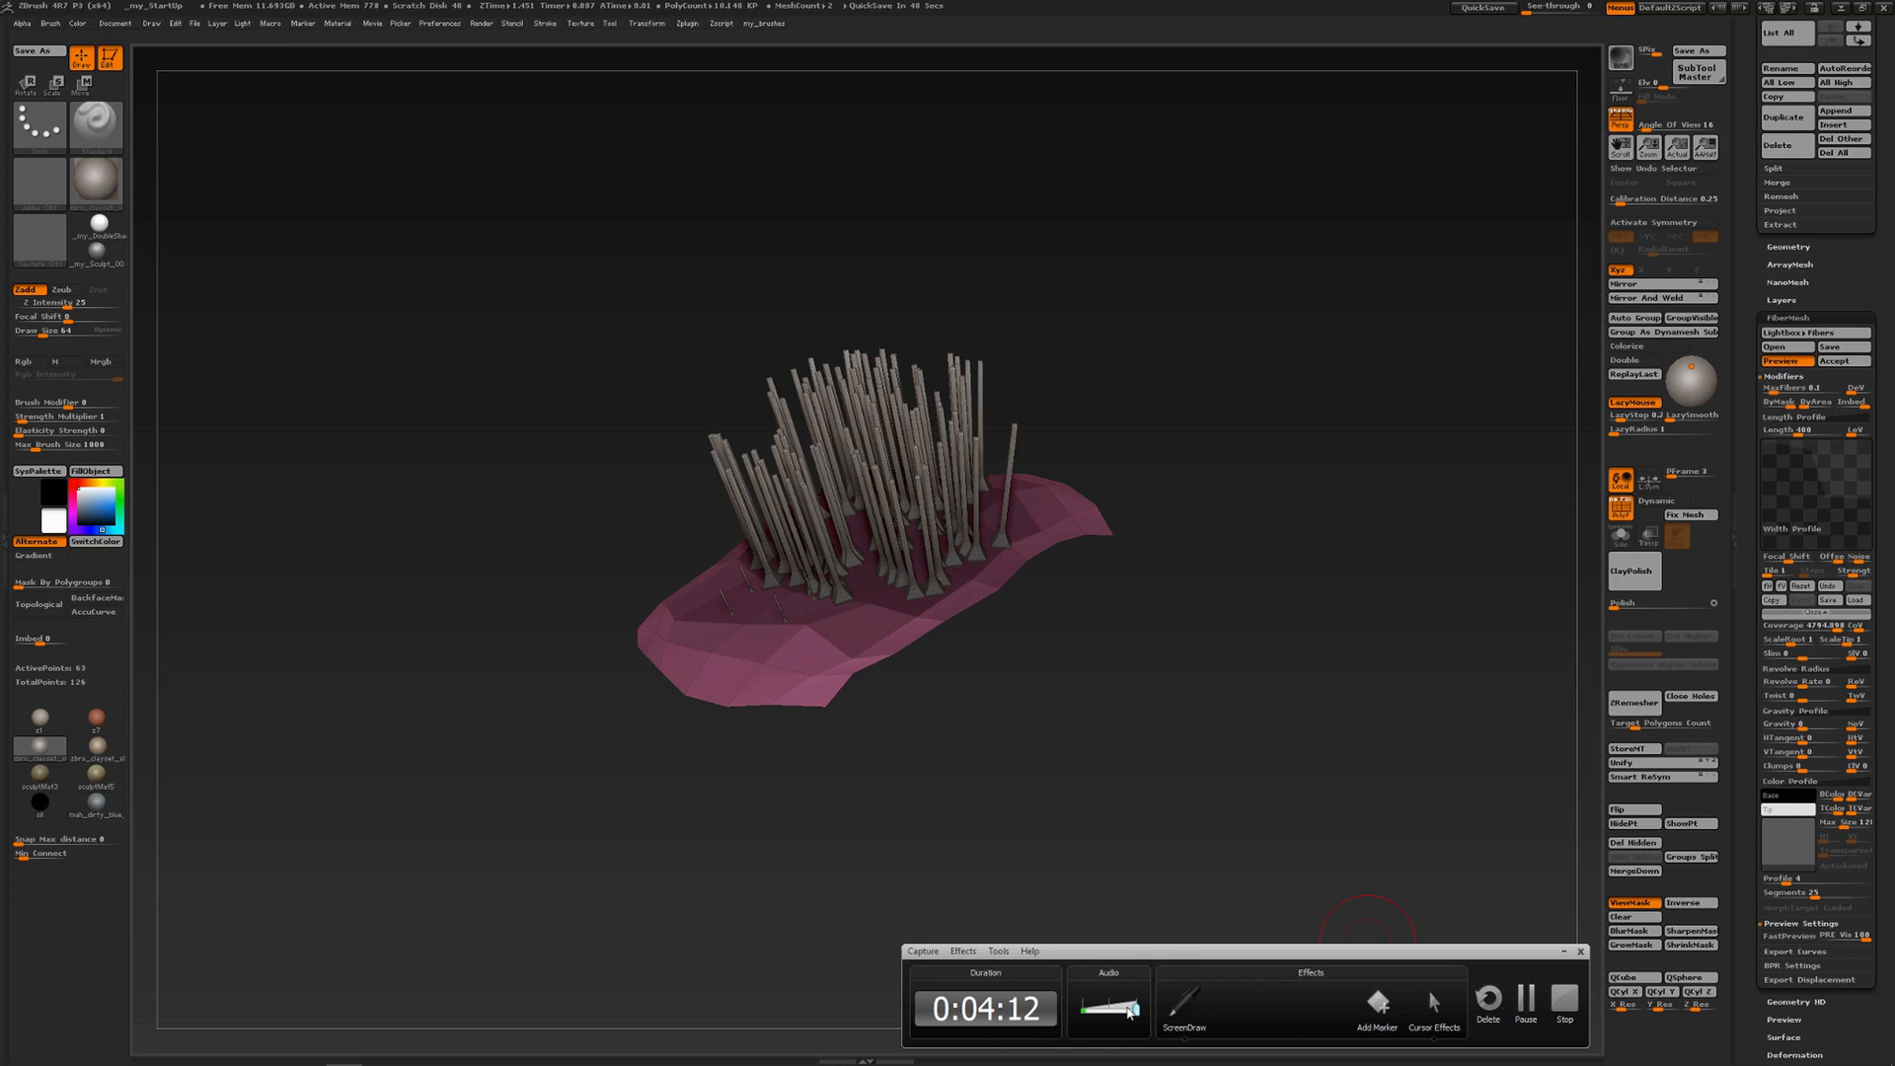
Try the flared width profile flipped horizontally and vertically, returning it to its original orientation each time
{"action": "left_click_drag", "start_coordinate": [1740, 591], "coordinate": [1738, 577]}
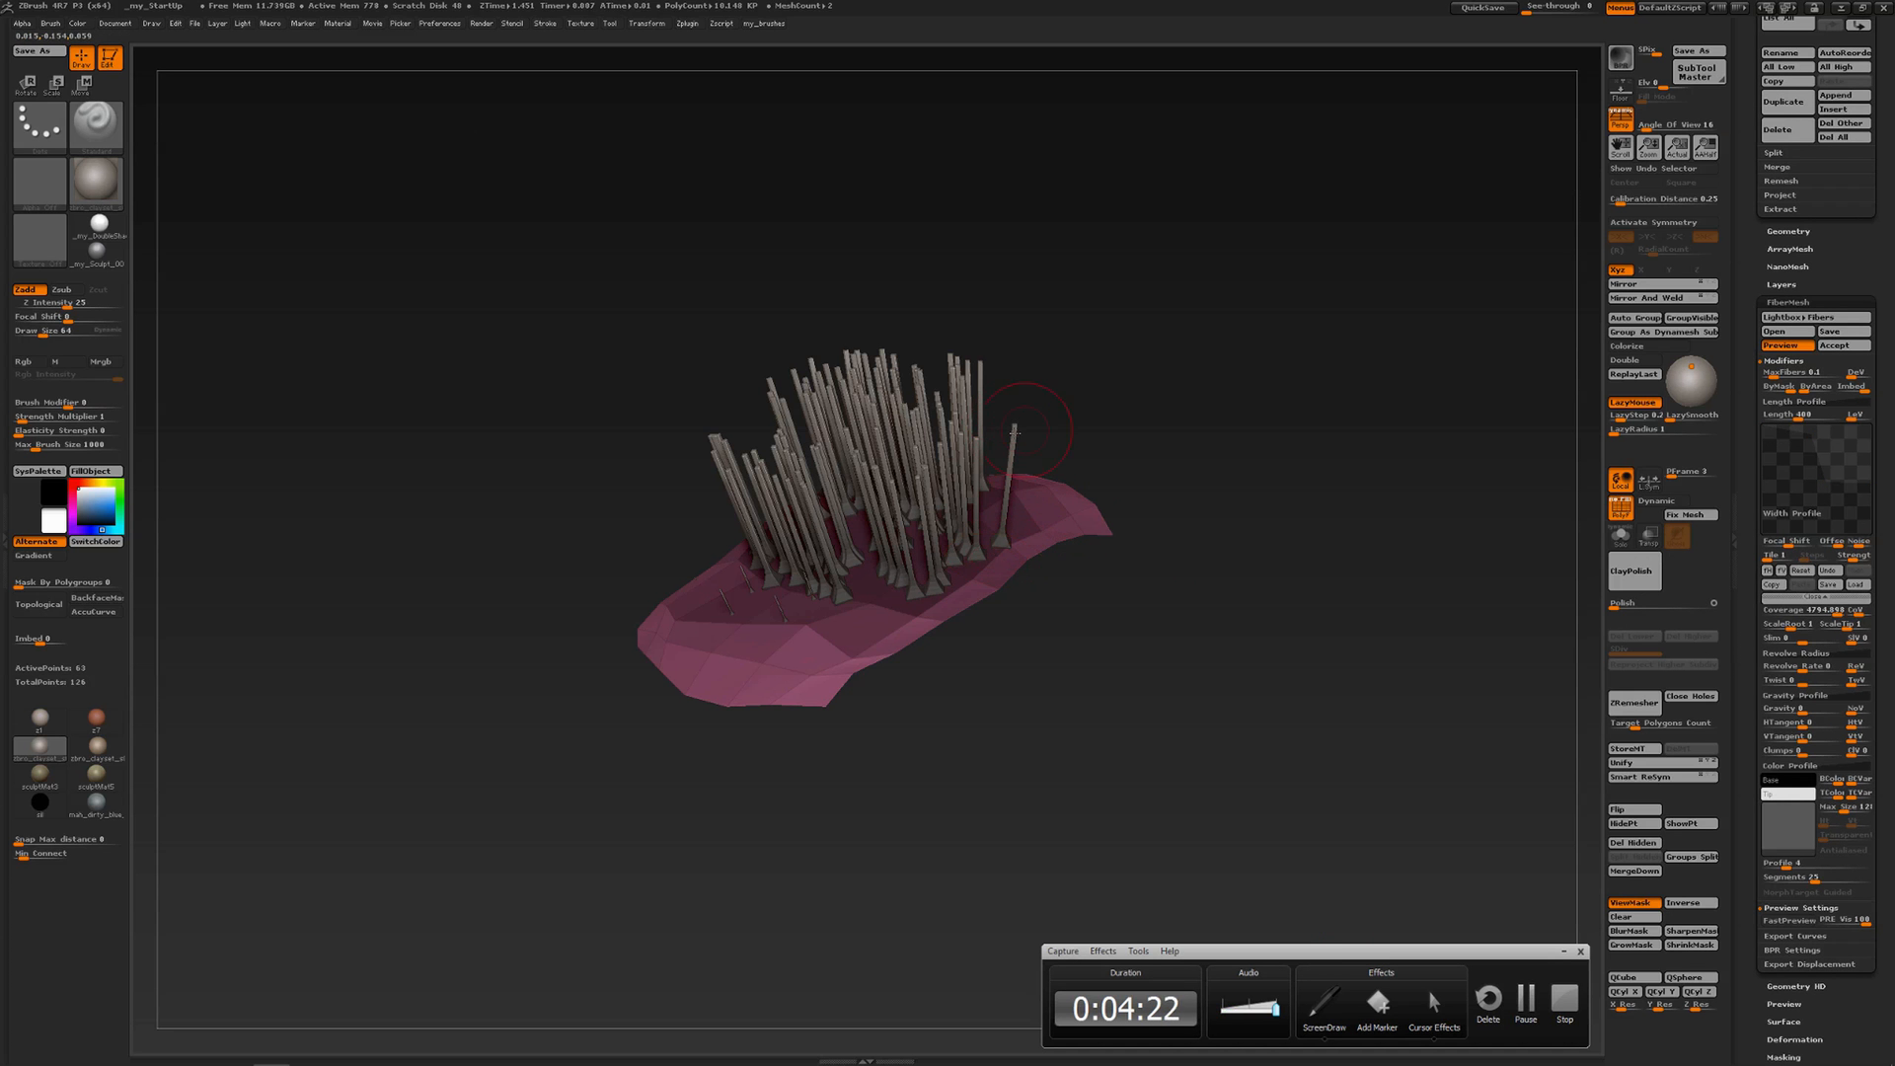
{"action": "left_click", "coordinate": [1767, 570]}
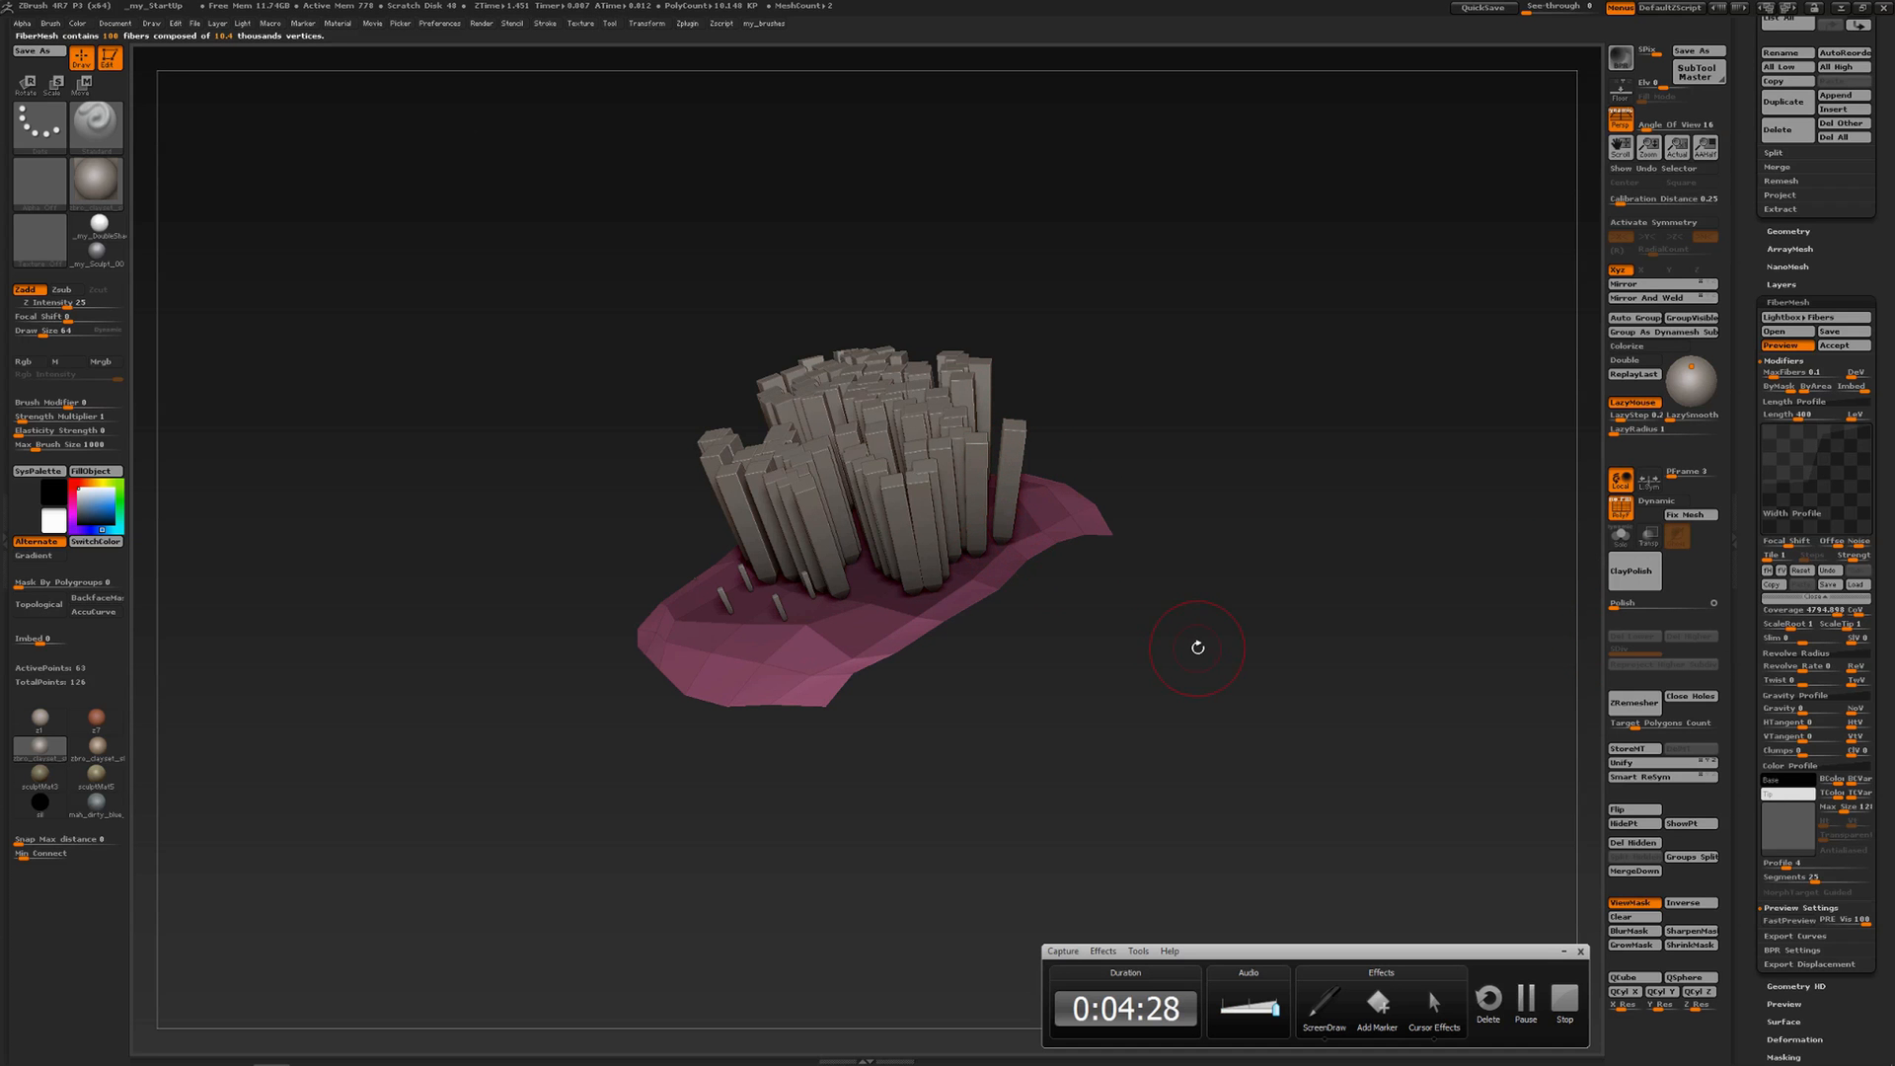
{"action": "left_click", "coordinate": [1781, 572]}
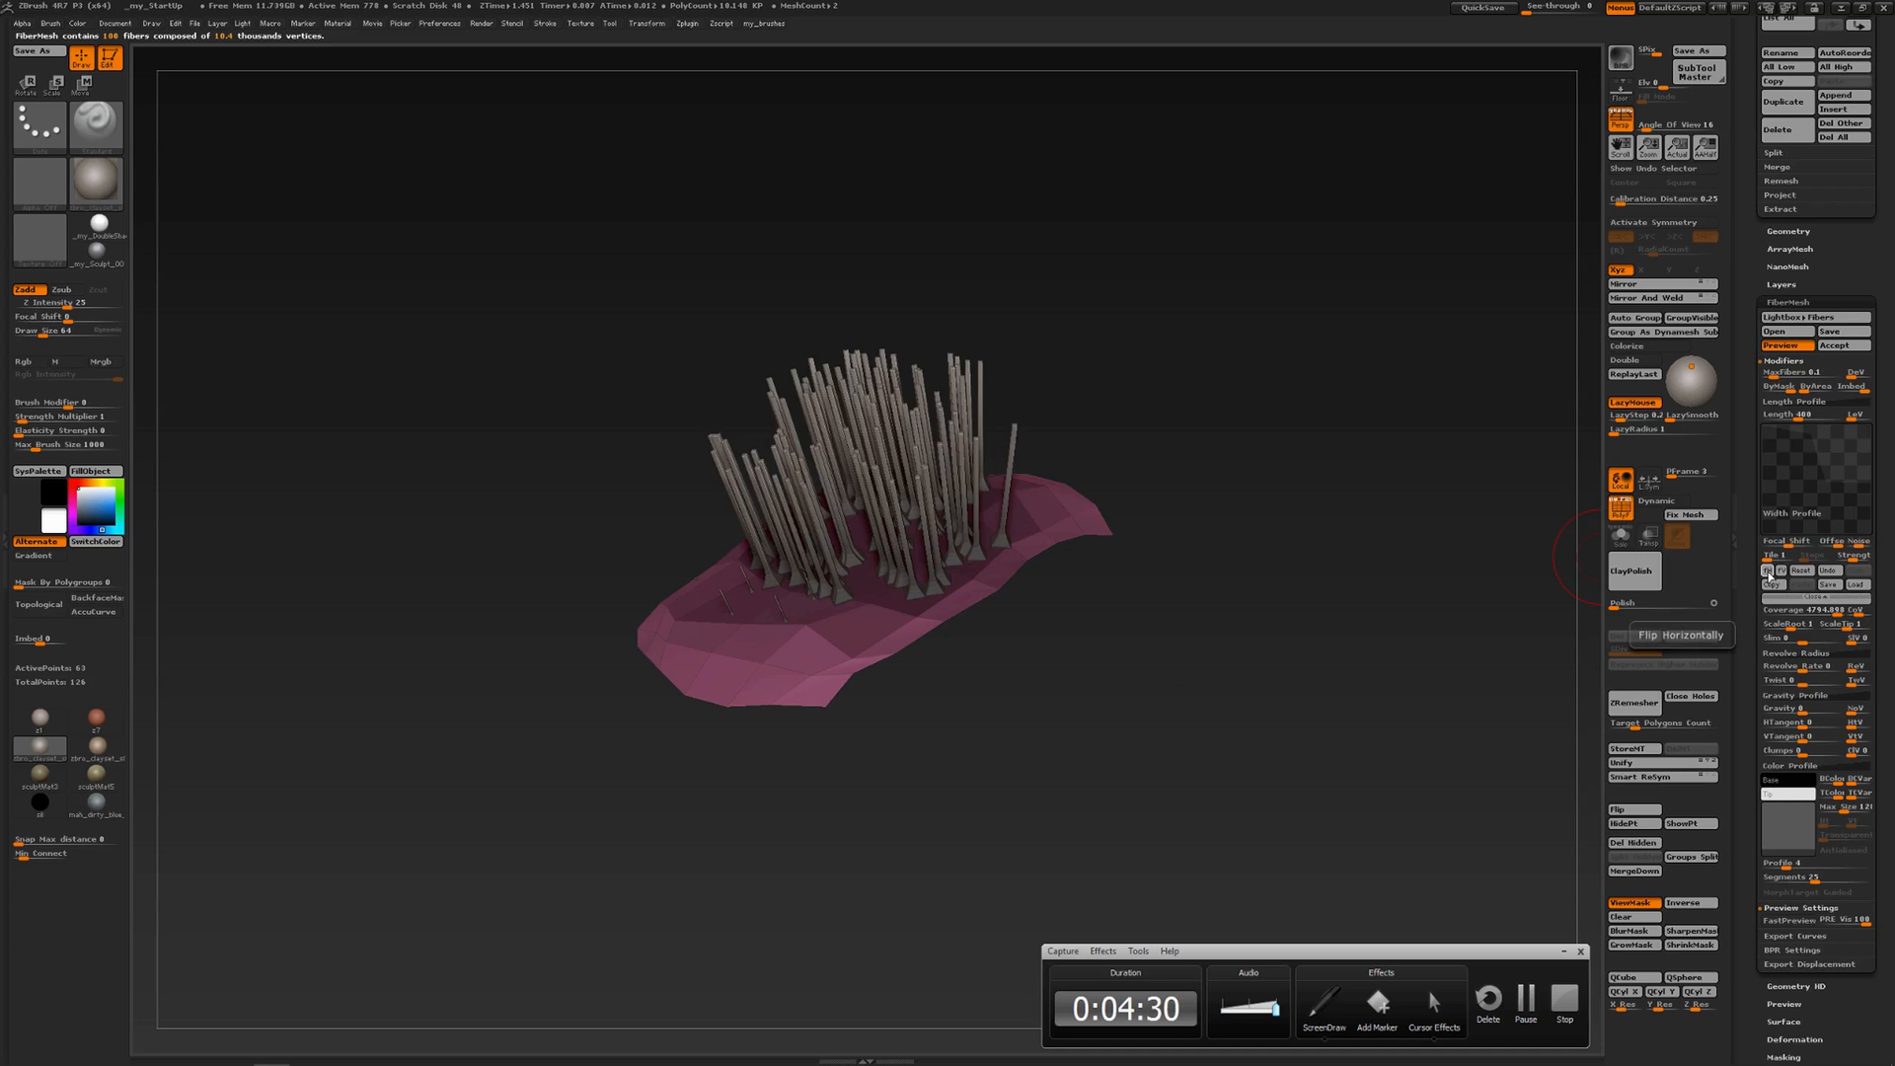
{"action": "left_click", "coordinate": [1781, 571]}
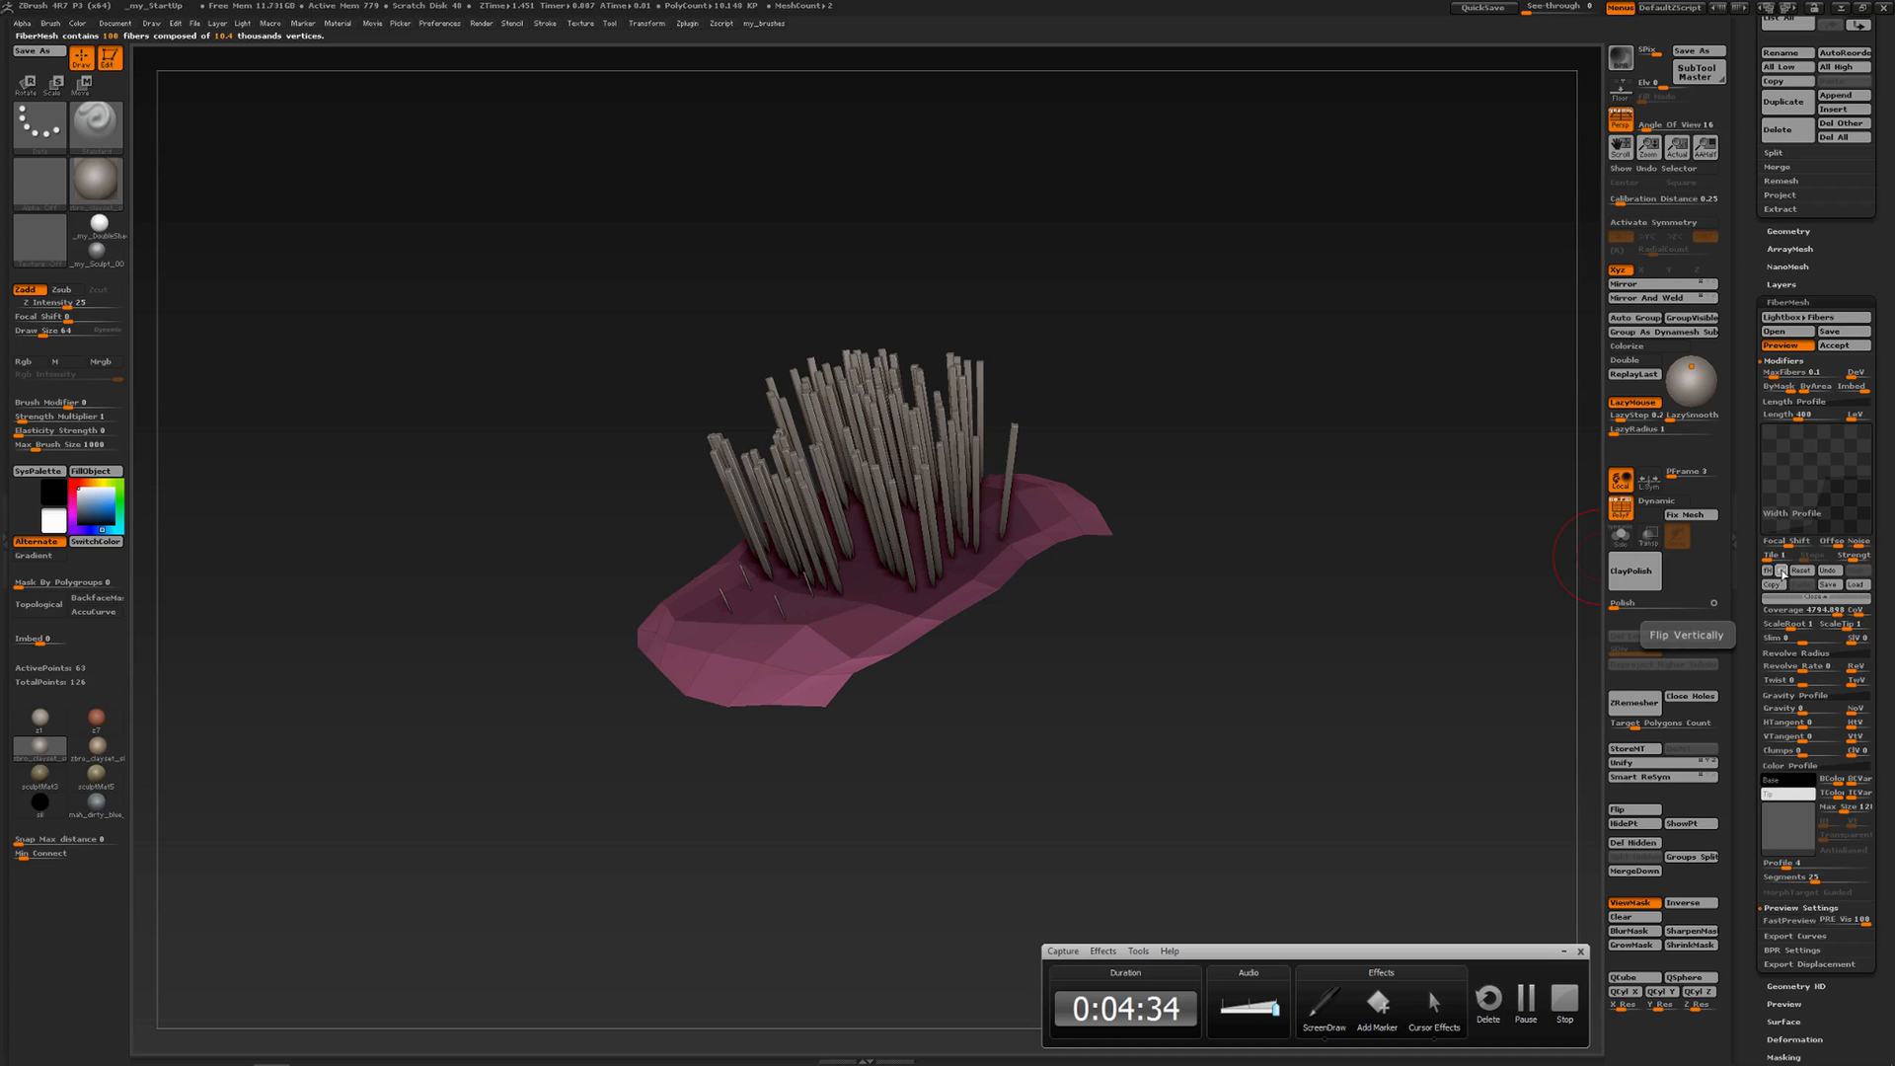
{"action": "left_click", "coordinate": [1782, 571]}
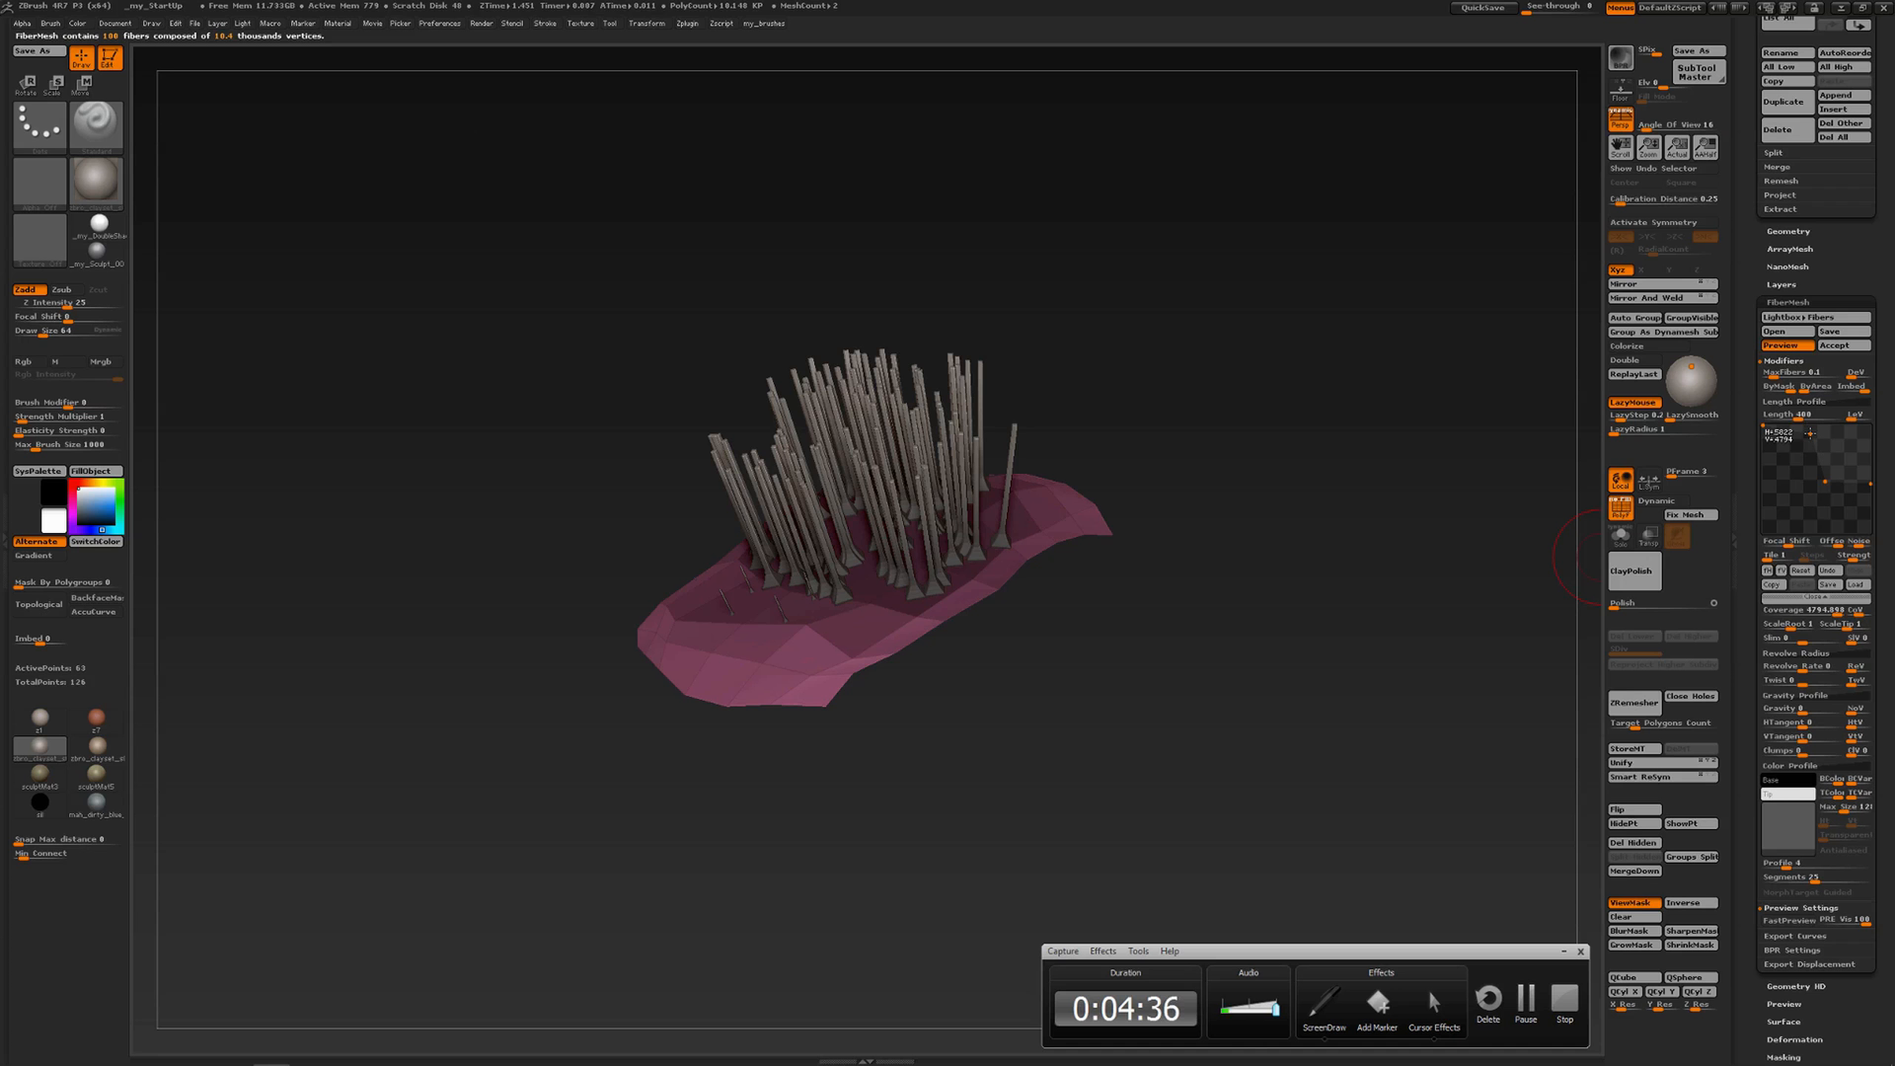
Reset the width profile, raise its root to wide, lower its tip to mid-height and reshape the middle of the curve
{"action": "left_click", "coordinate": [1801, 572]}
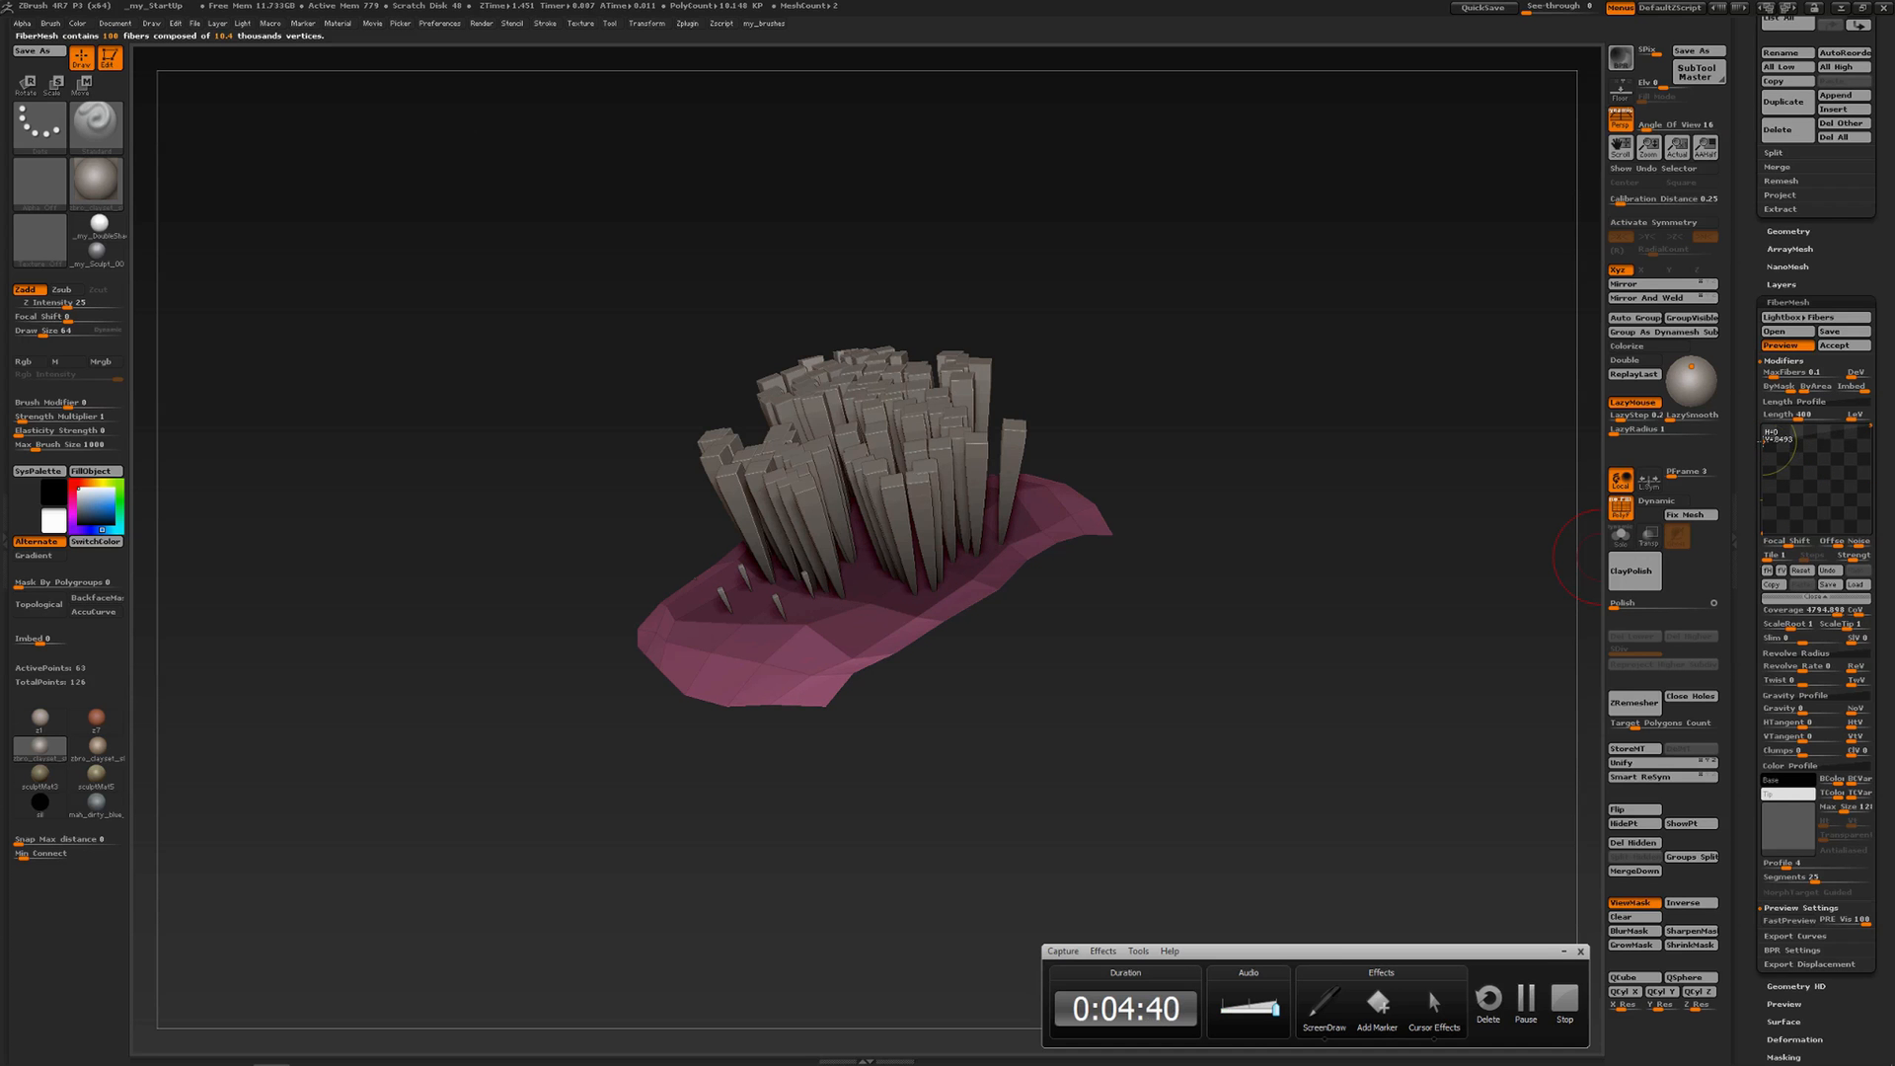
{"action": "left_click", "coordinate": [1764, 442]}
{"action": "left_click_drag", "start_coordinate": [1870, 431], "coordinate": [1868, 482]}
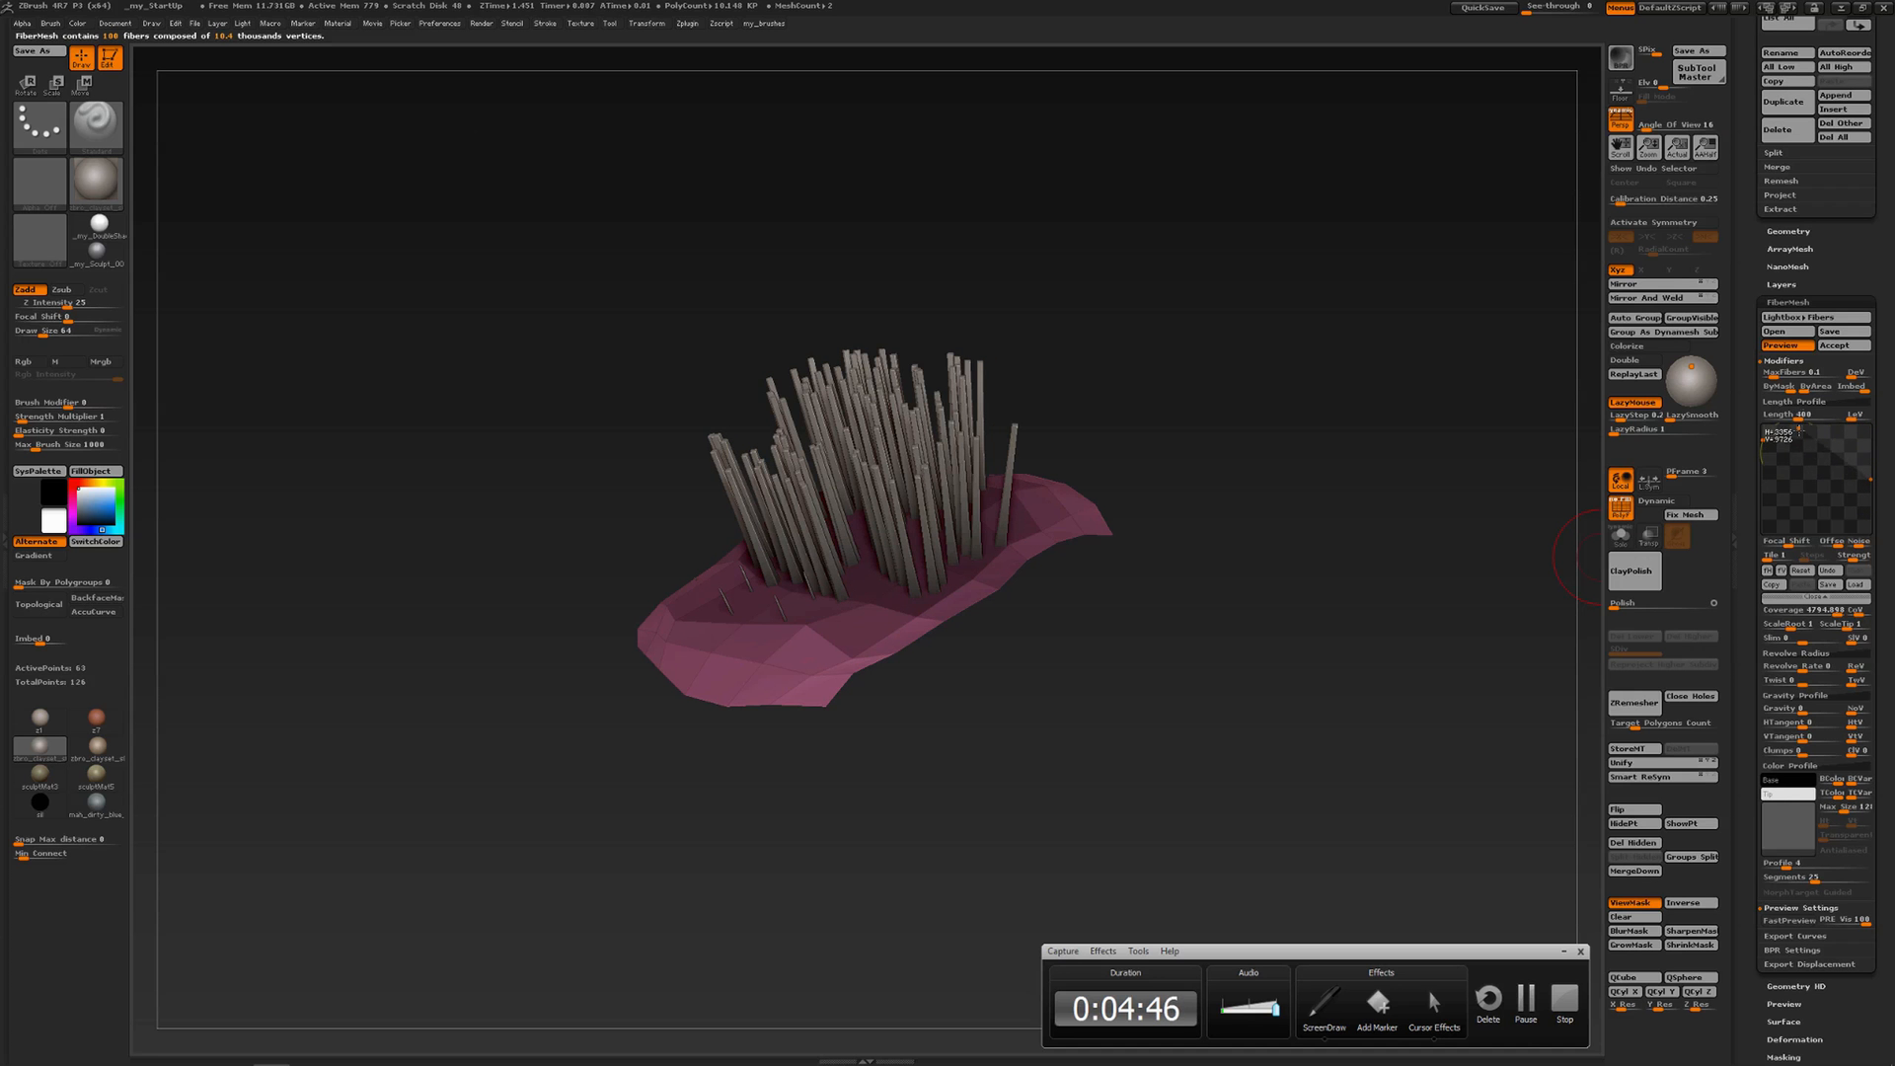
{"action": "left_click_drag", "start_coordinate": [1794, 471], "coordinate": [1834, 442]}
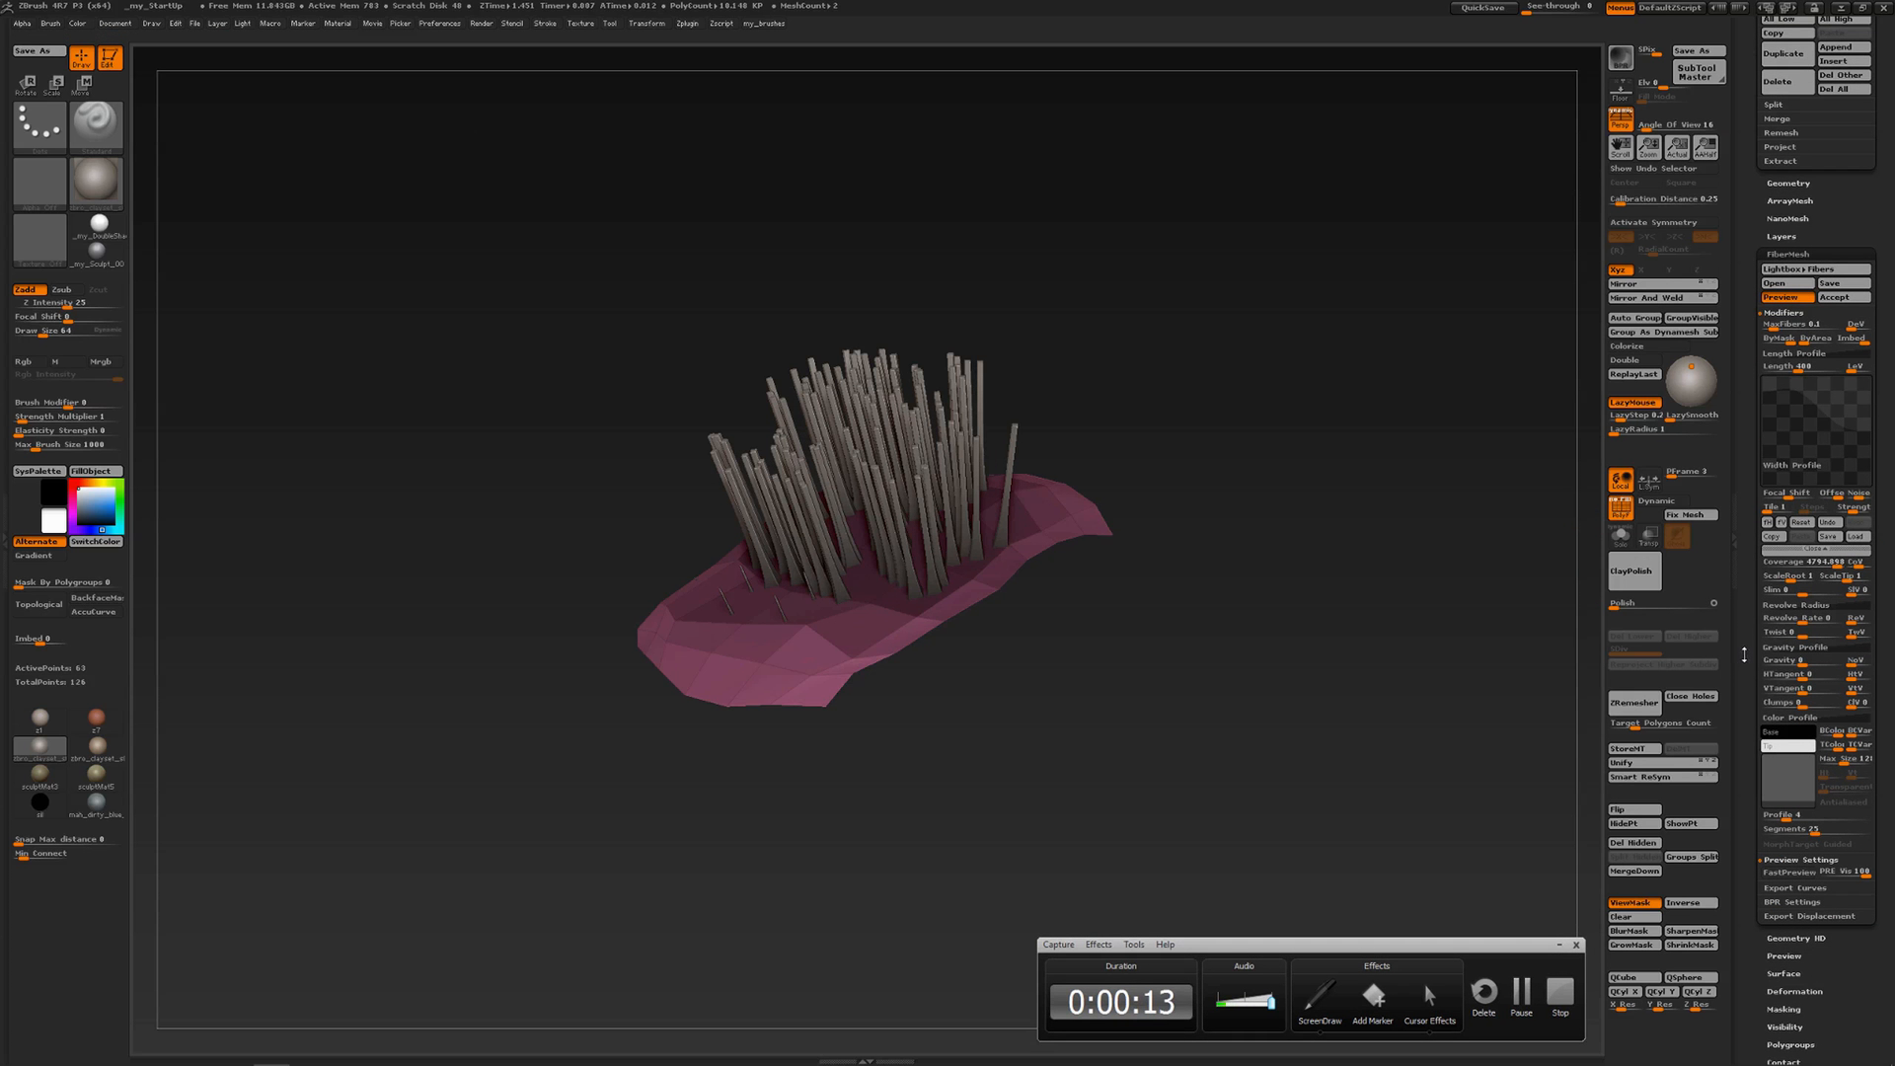
Try 5 segments per fiber, and return Segments to 25
{"action": "left_click", "coordinate": [1773, 831]}
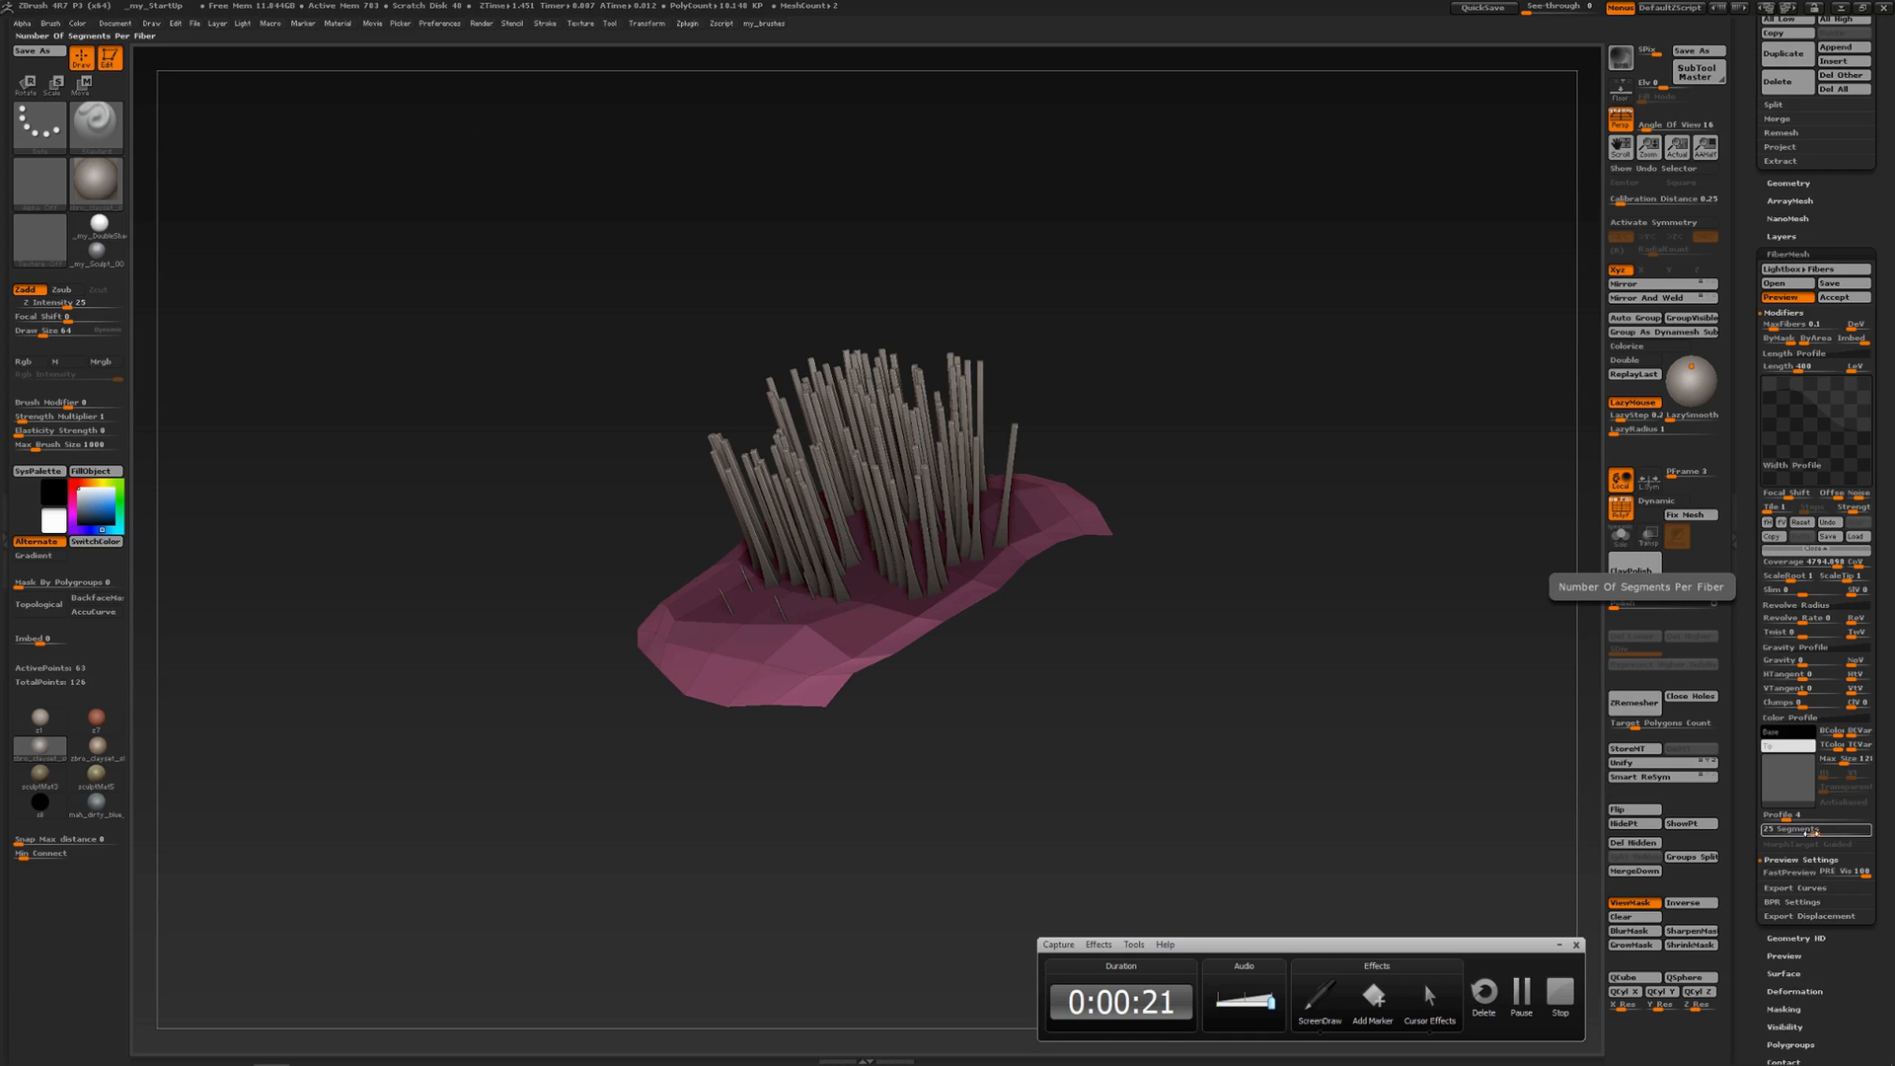
{"action": "left_click_drag", "start_coordinate": [1814, 832], "coordinate": [1764, 831]}
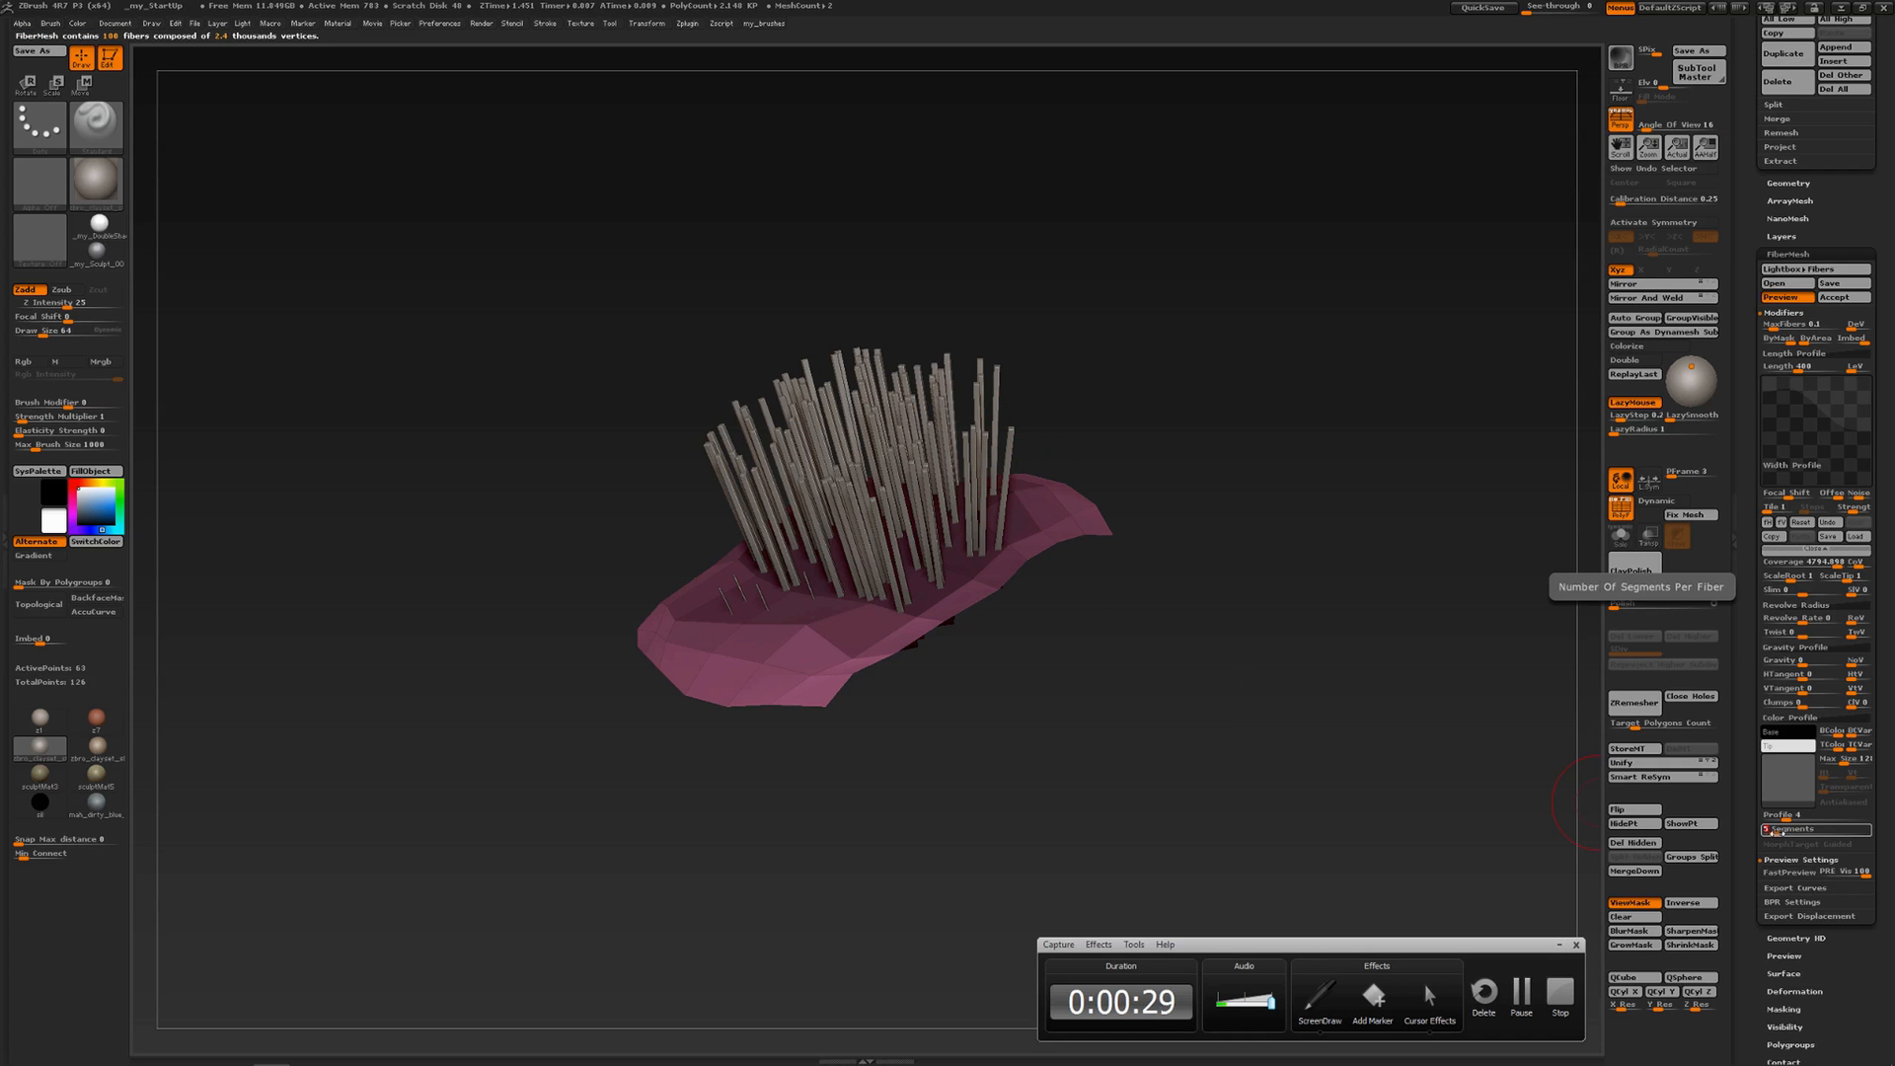
{"action": "left_click_drag", "start_coordinate": [1767, 832], "coordinate": [1794, 830]}
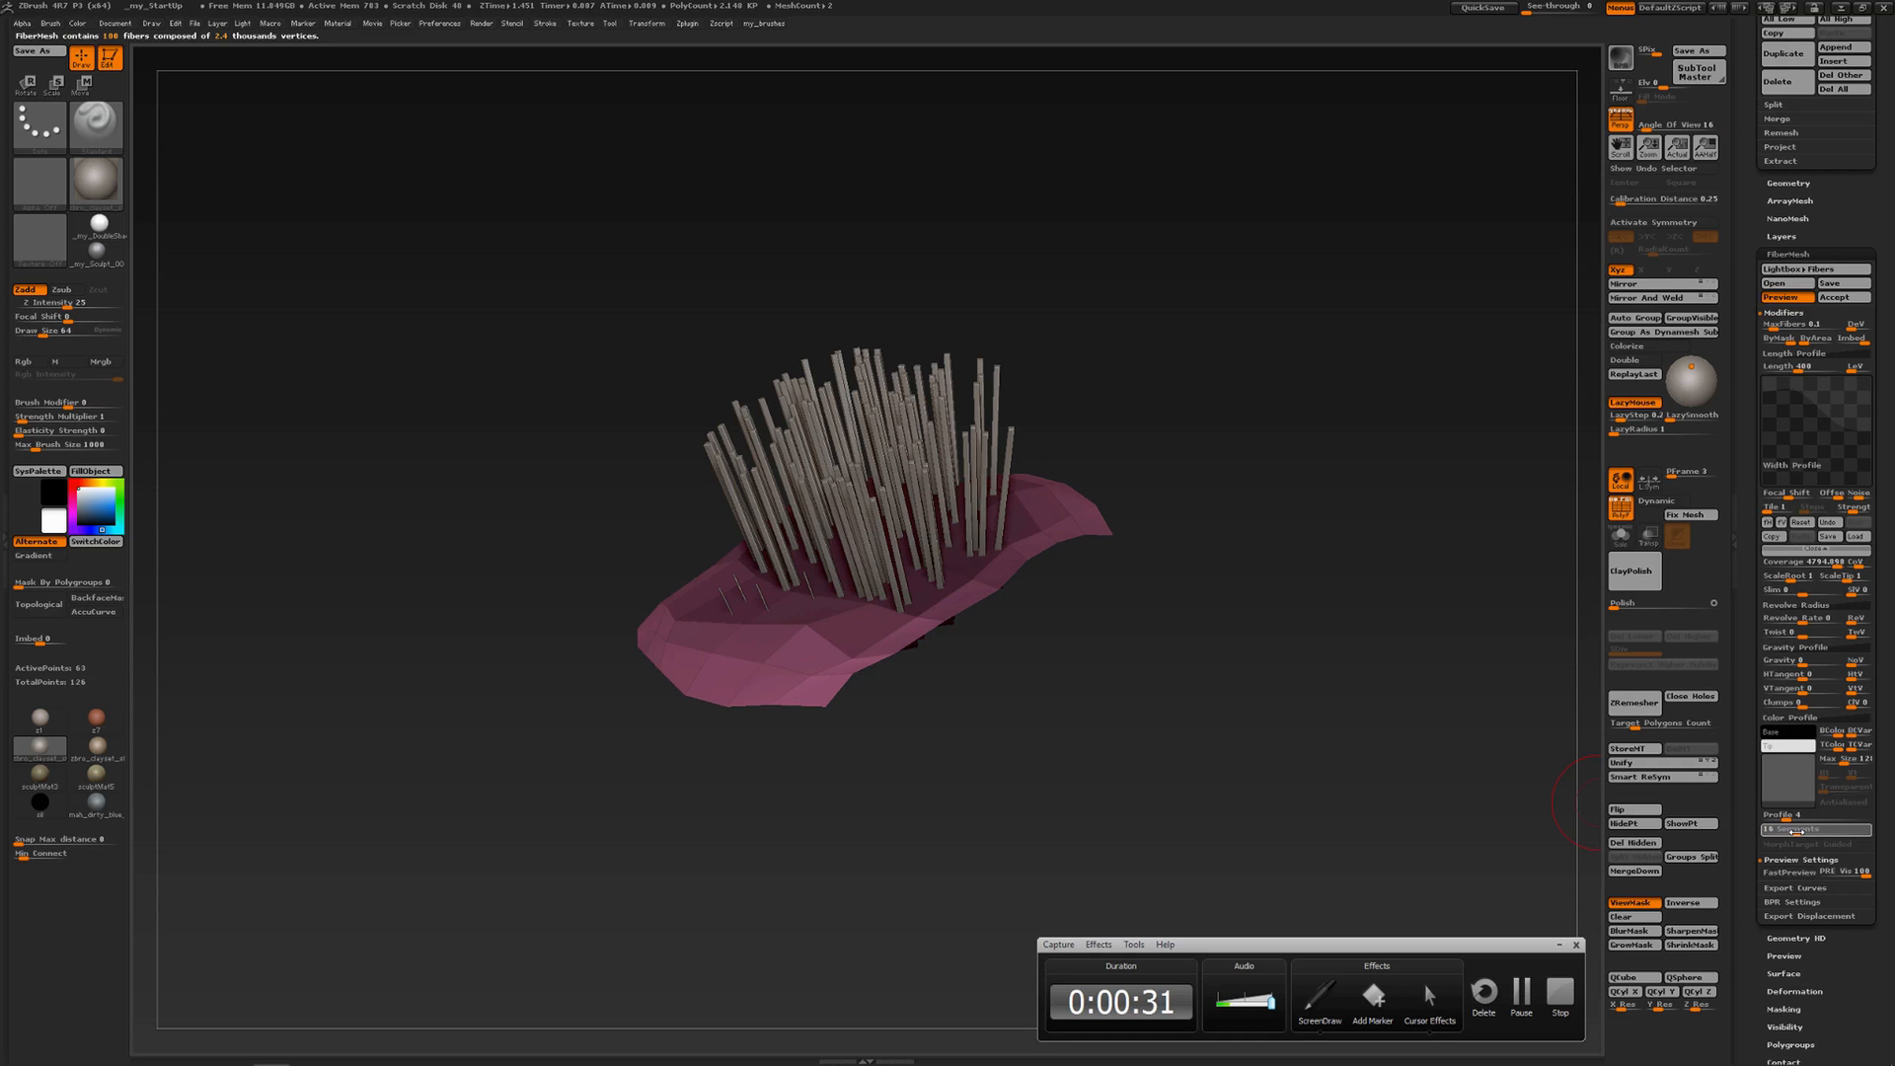
{"action": "left_click_drag", "start_coordinate": [1807, 831], "coordinate": [1816, 831]}
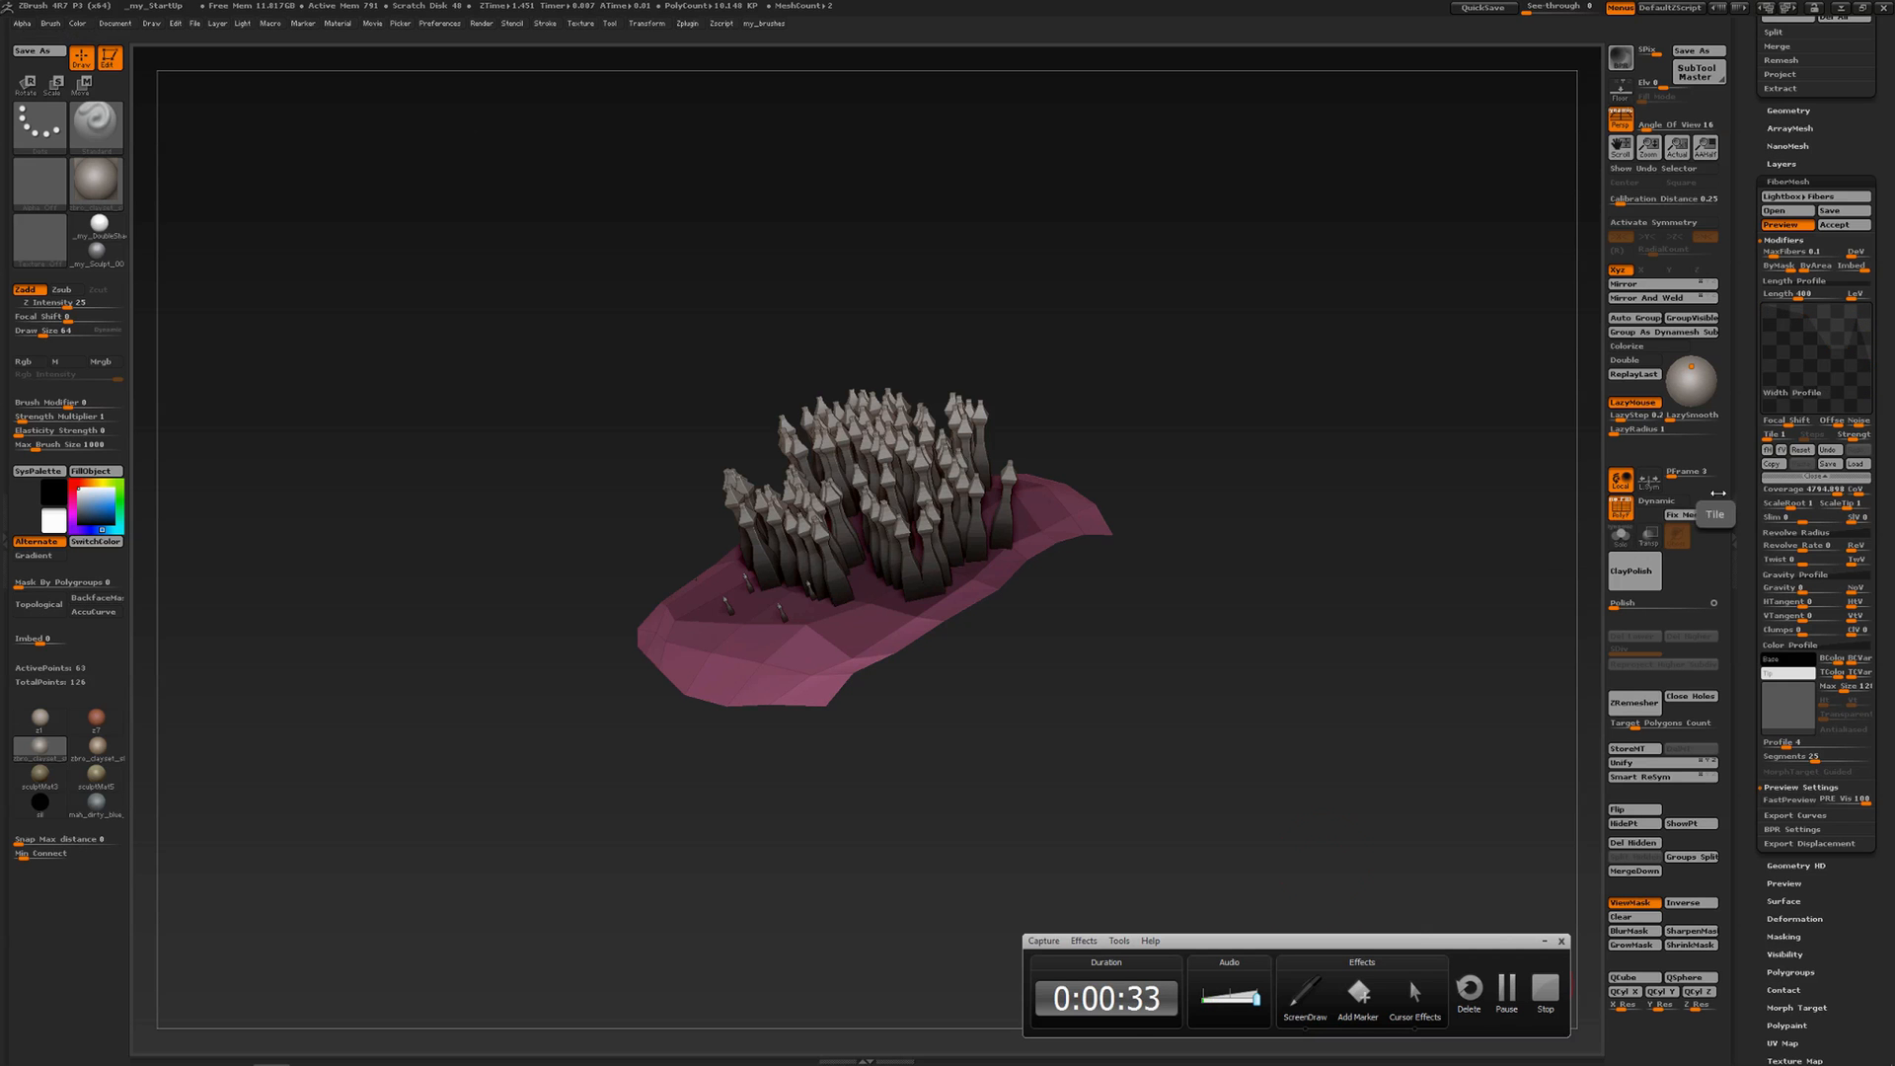
Trace the width profile curve and the matching outline beside a mushroom-shaped fiber with on-screen drawing, and clear the marks
{"action": "left_click", "coordinate": [1304, 999]}
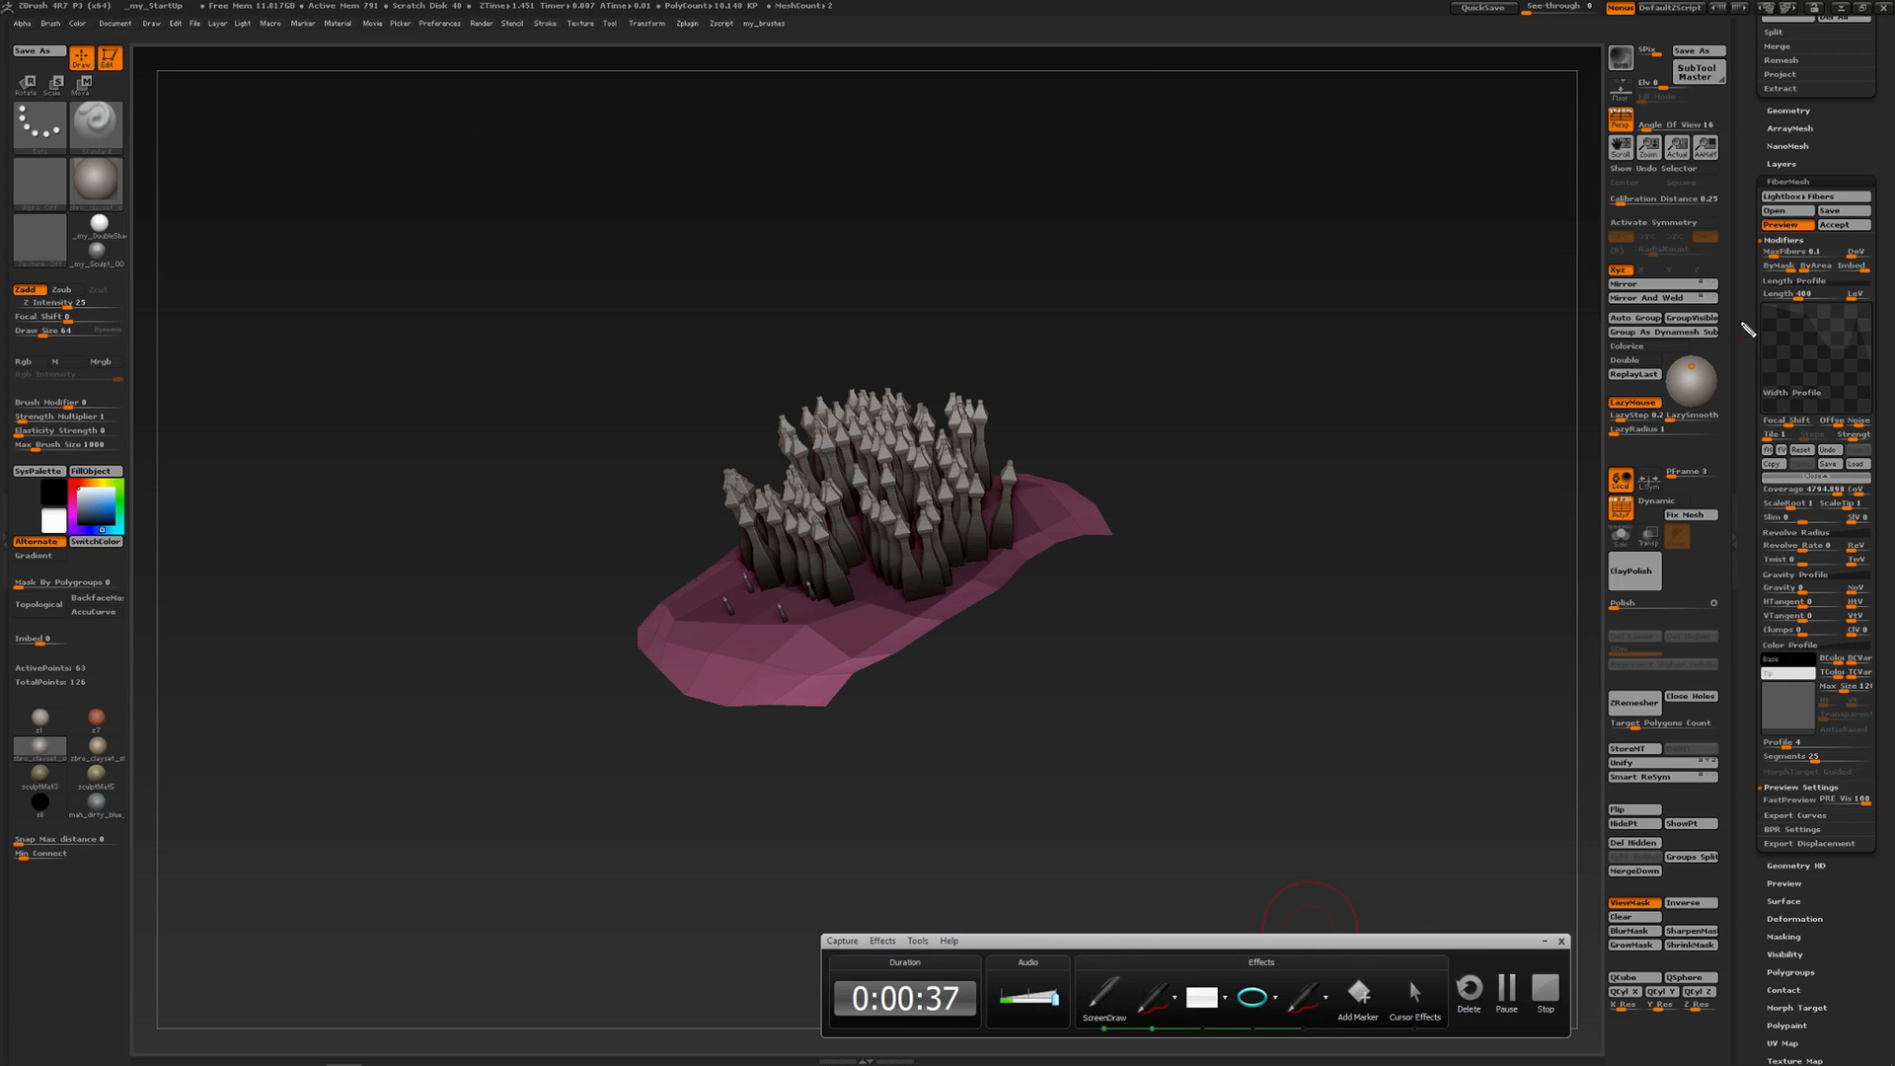
{"action": "mouse_move", "coordinate": [1744, 323]}
{"action": "left_mouse_down"}
{"action": "mouse_move", "coordinate": [1812, 373]}
{"action": "mouse_move", "coordinate": [1853, 364]}
{"action": "mouse_move", "coordinate": [1875, 405]}
{"action": "left_mouse_up"}
{"action": "left_click_drag", "start_coordinate": [1030, 460], "coordinate": [1023, 451]}
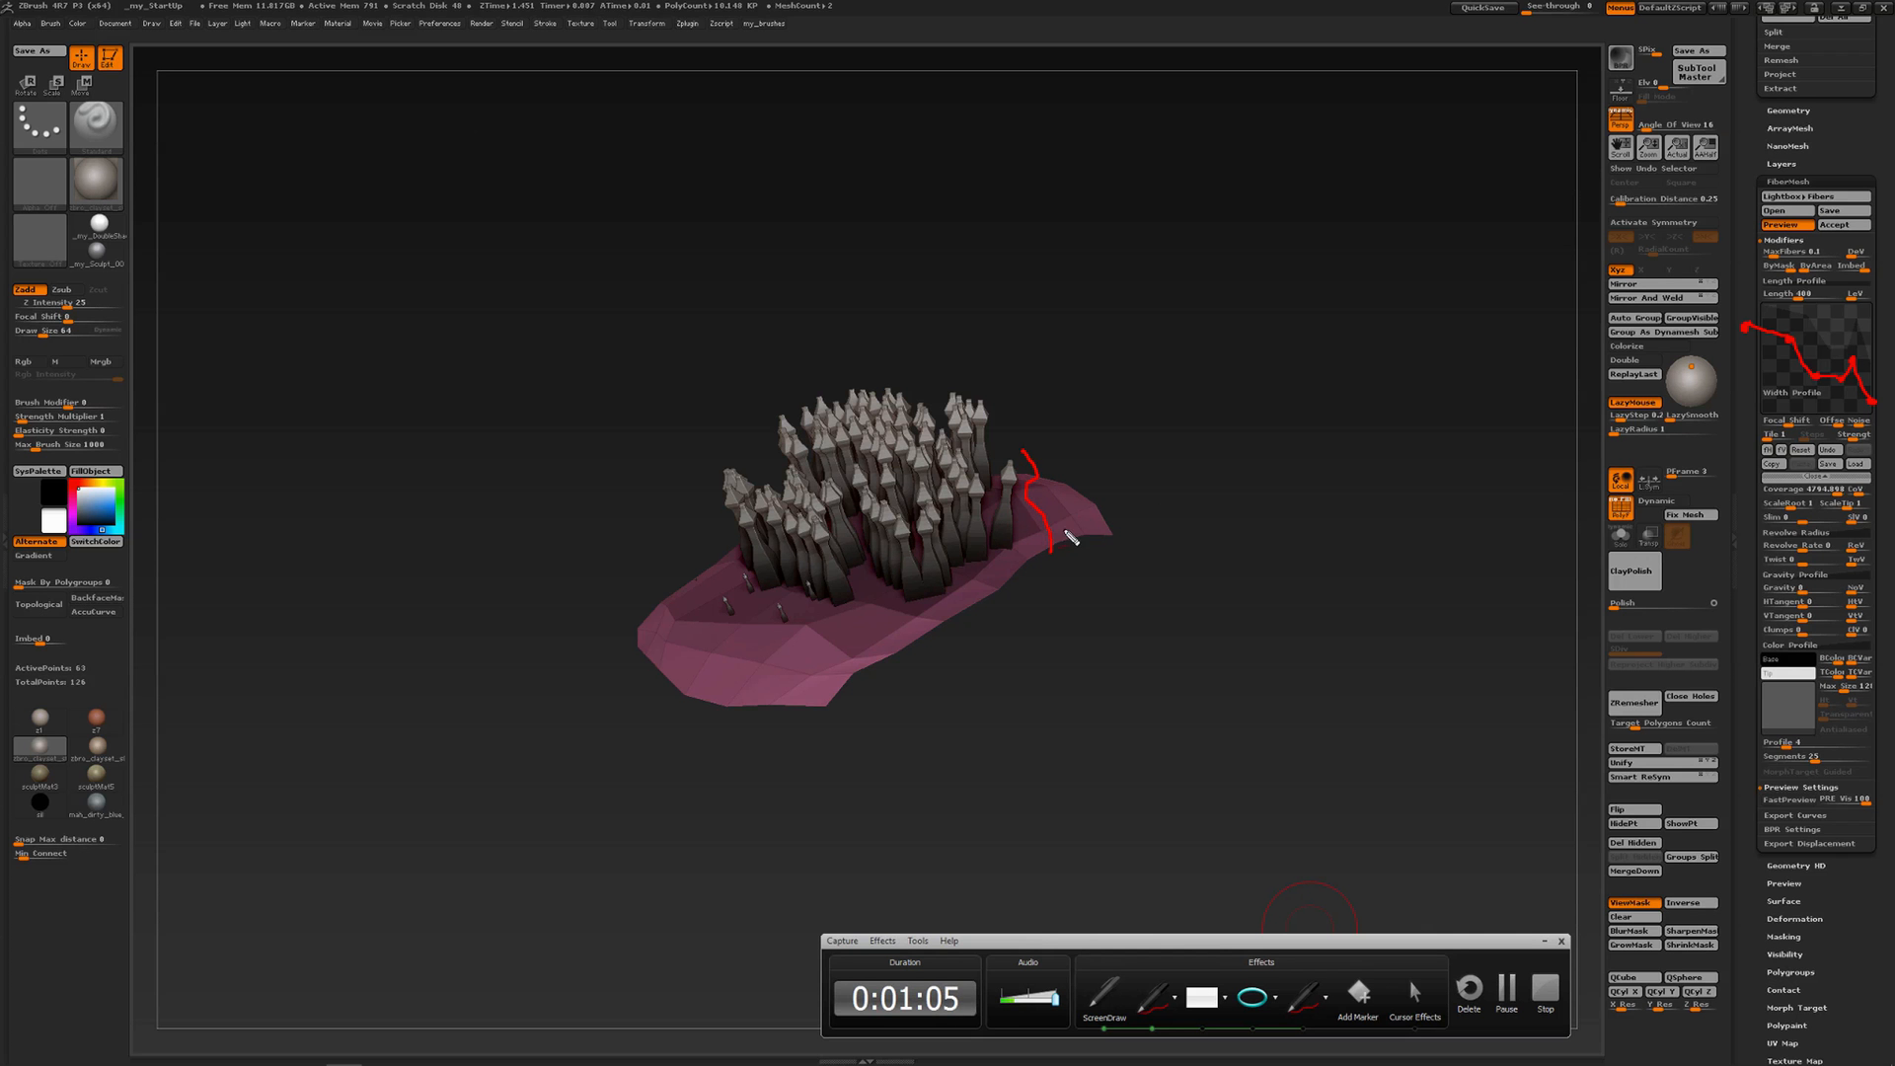
{"action": "left_click", "coordinate": [1115, 1003]}
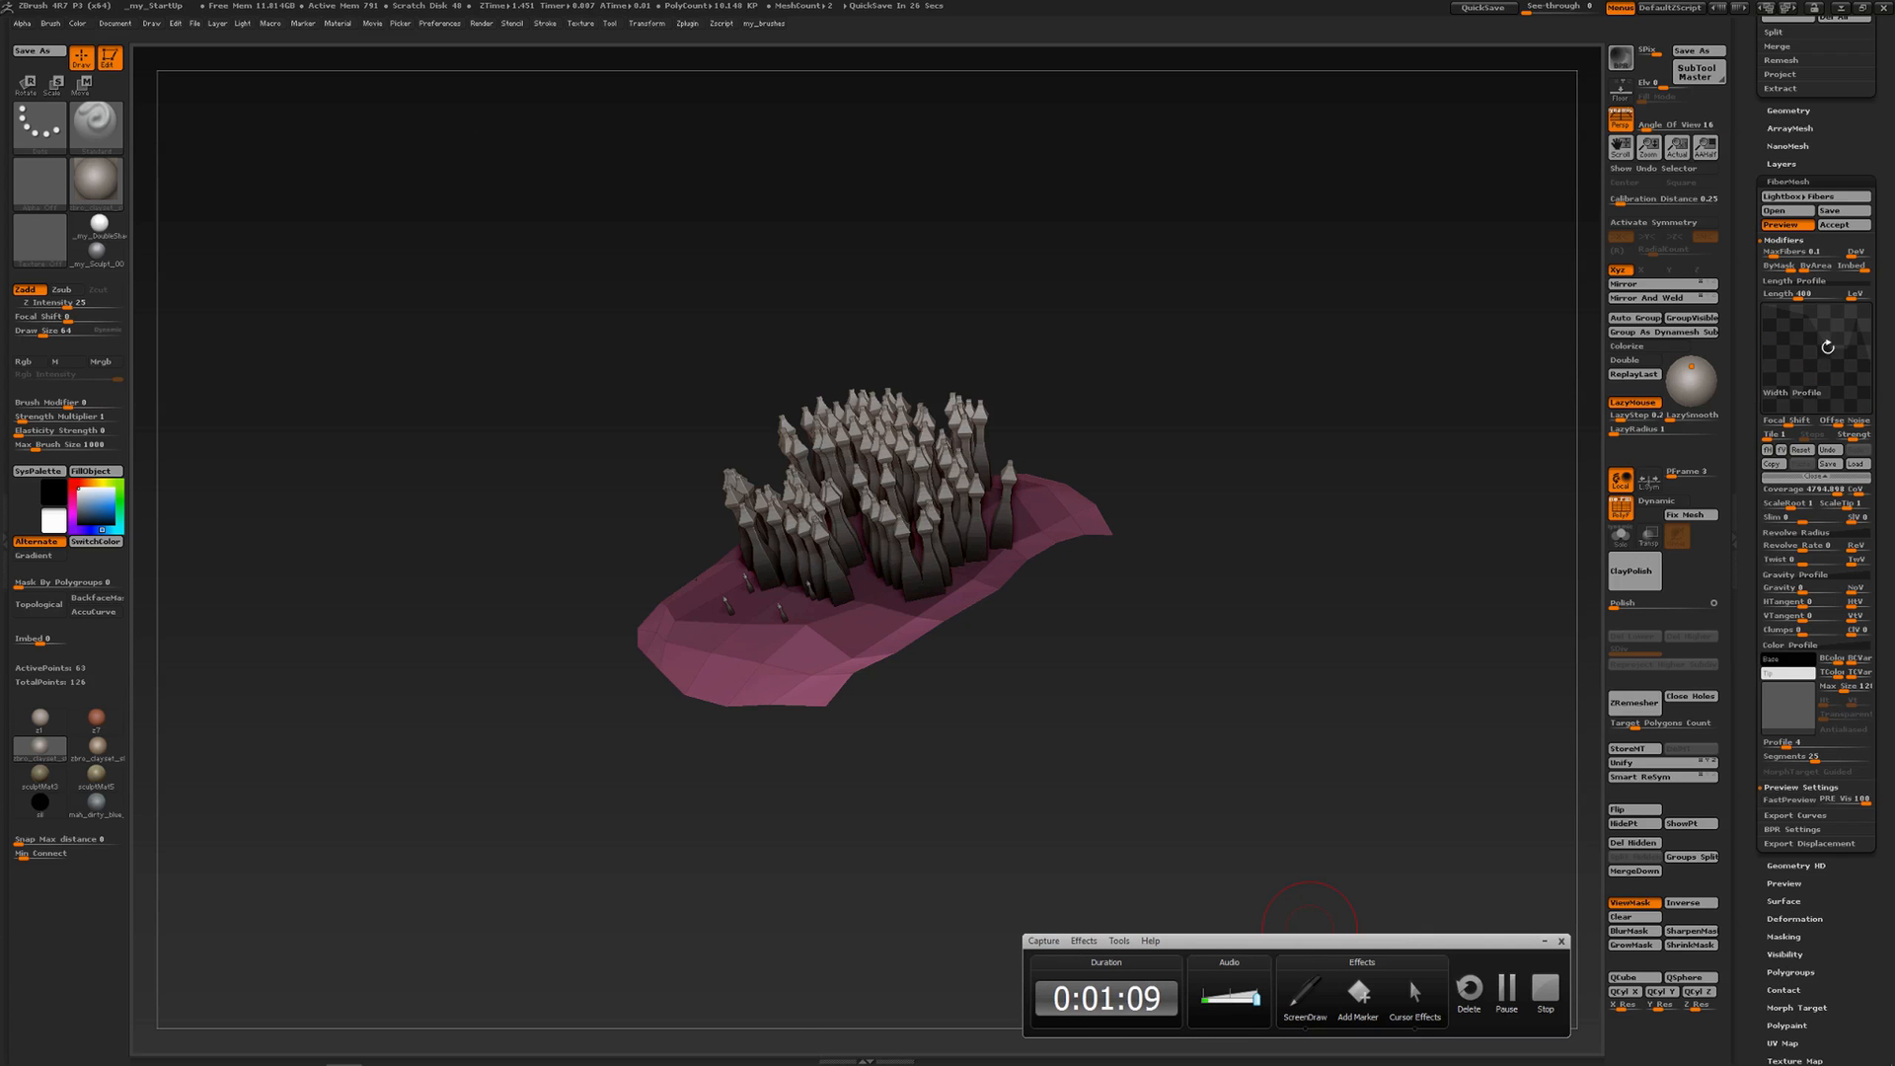
Open the length profile, reset its curve, lower the tip below mid-height and raise the root to about three-quarters height
{"action": "left_click", "coordinate": [1784, 281]}
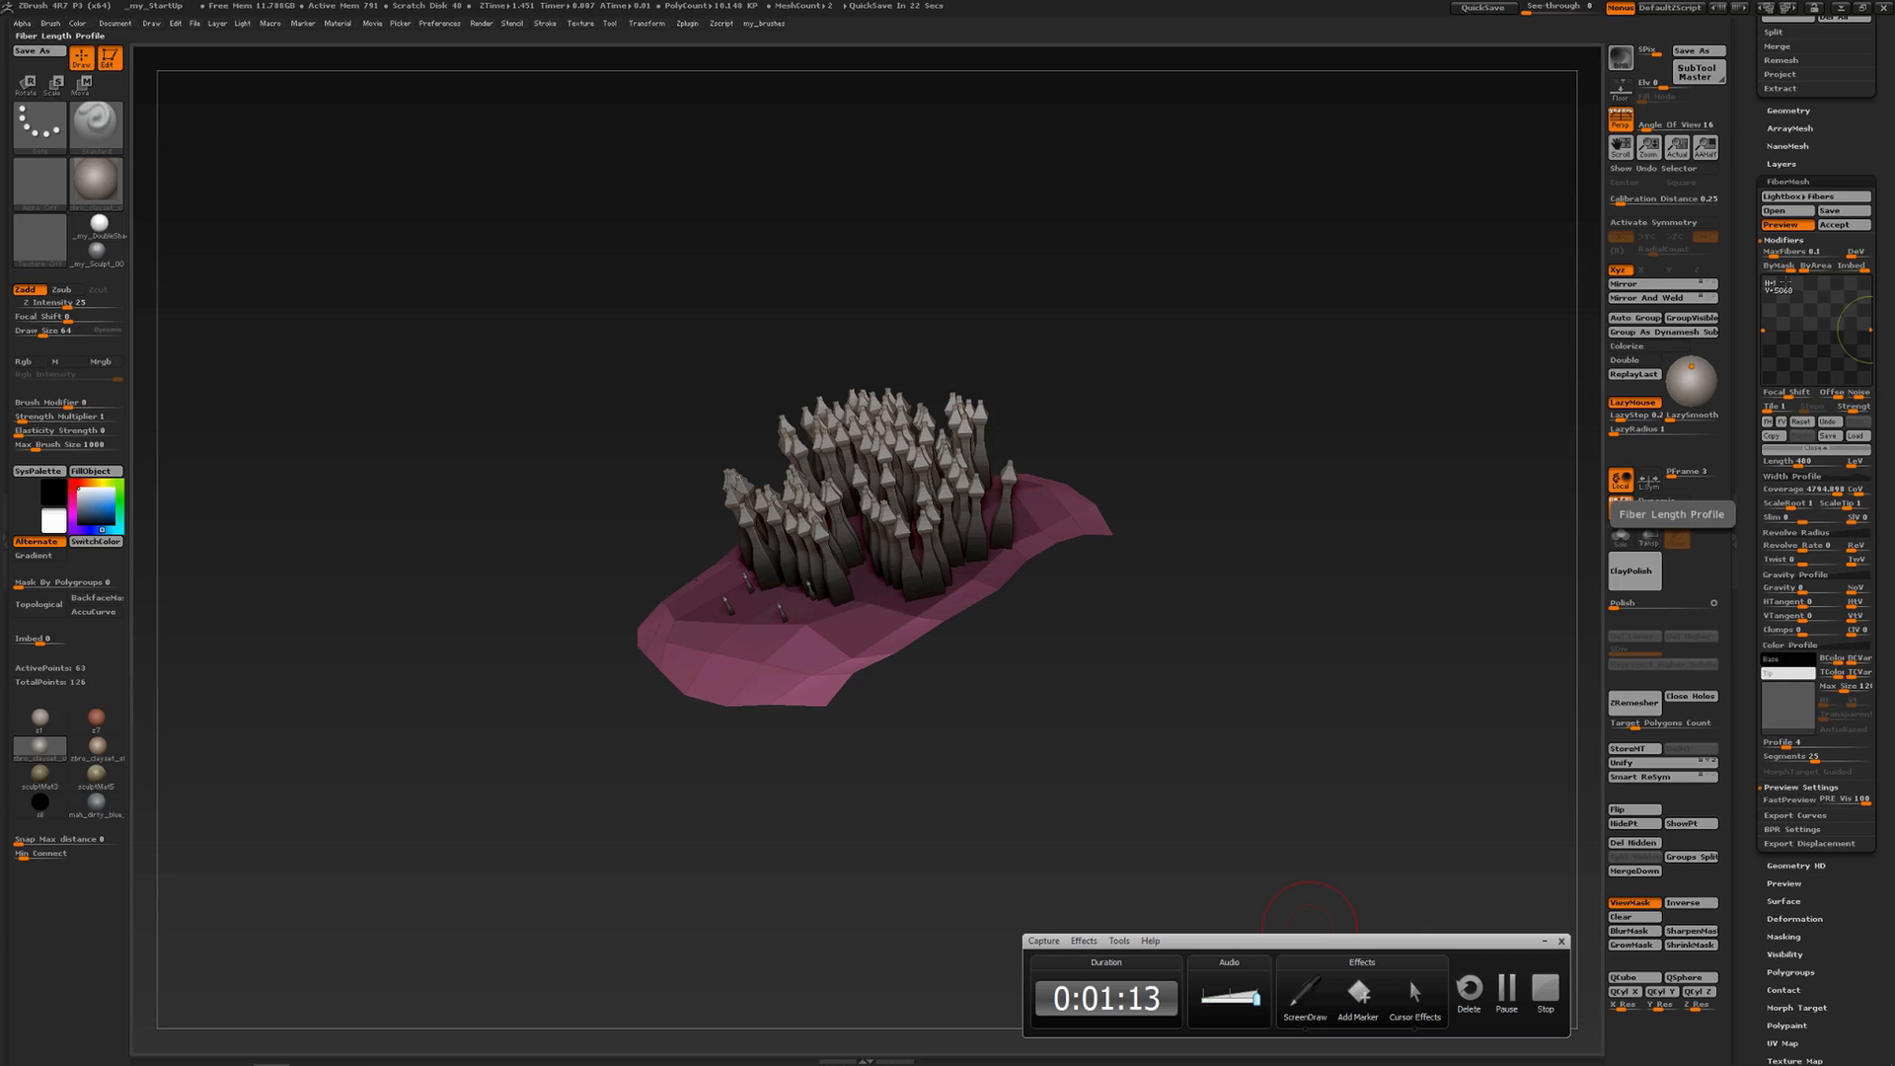
{"action": "left_click", "coordinate": [1802, 422]}
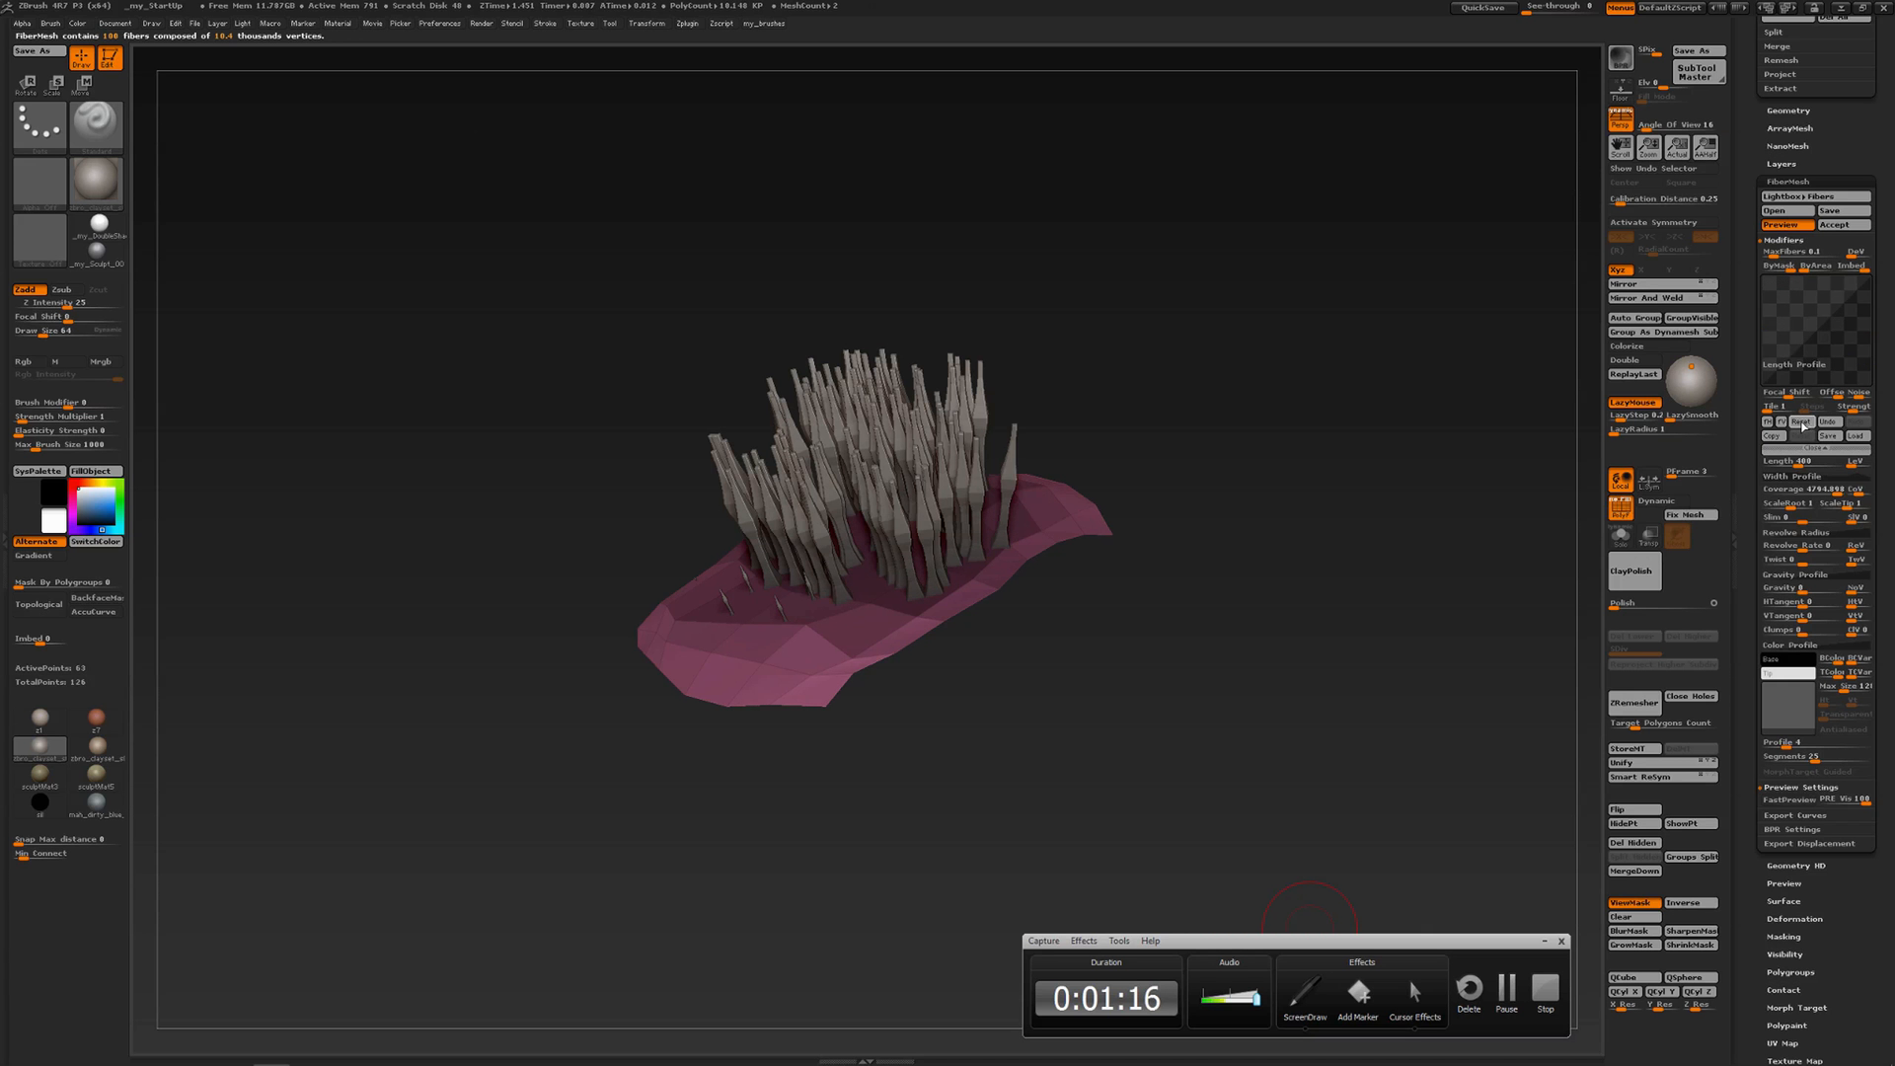
{"action": "left_click", "coordinate": [1759, 346]}
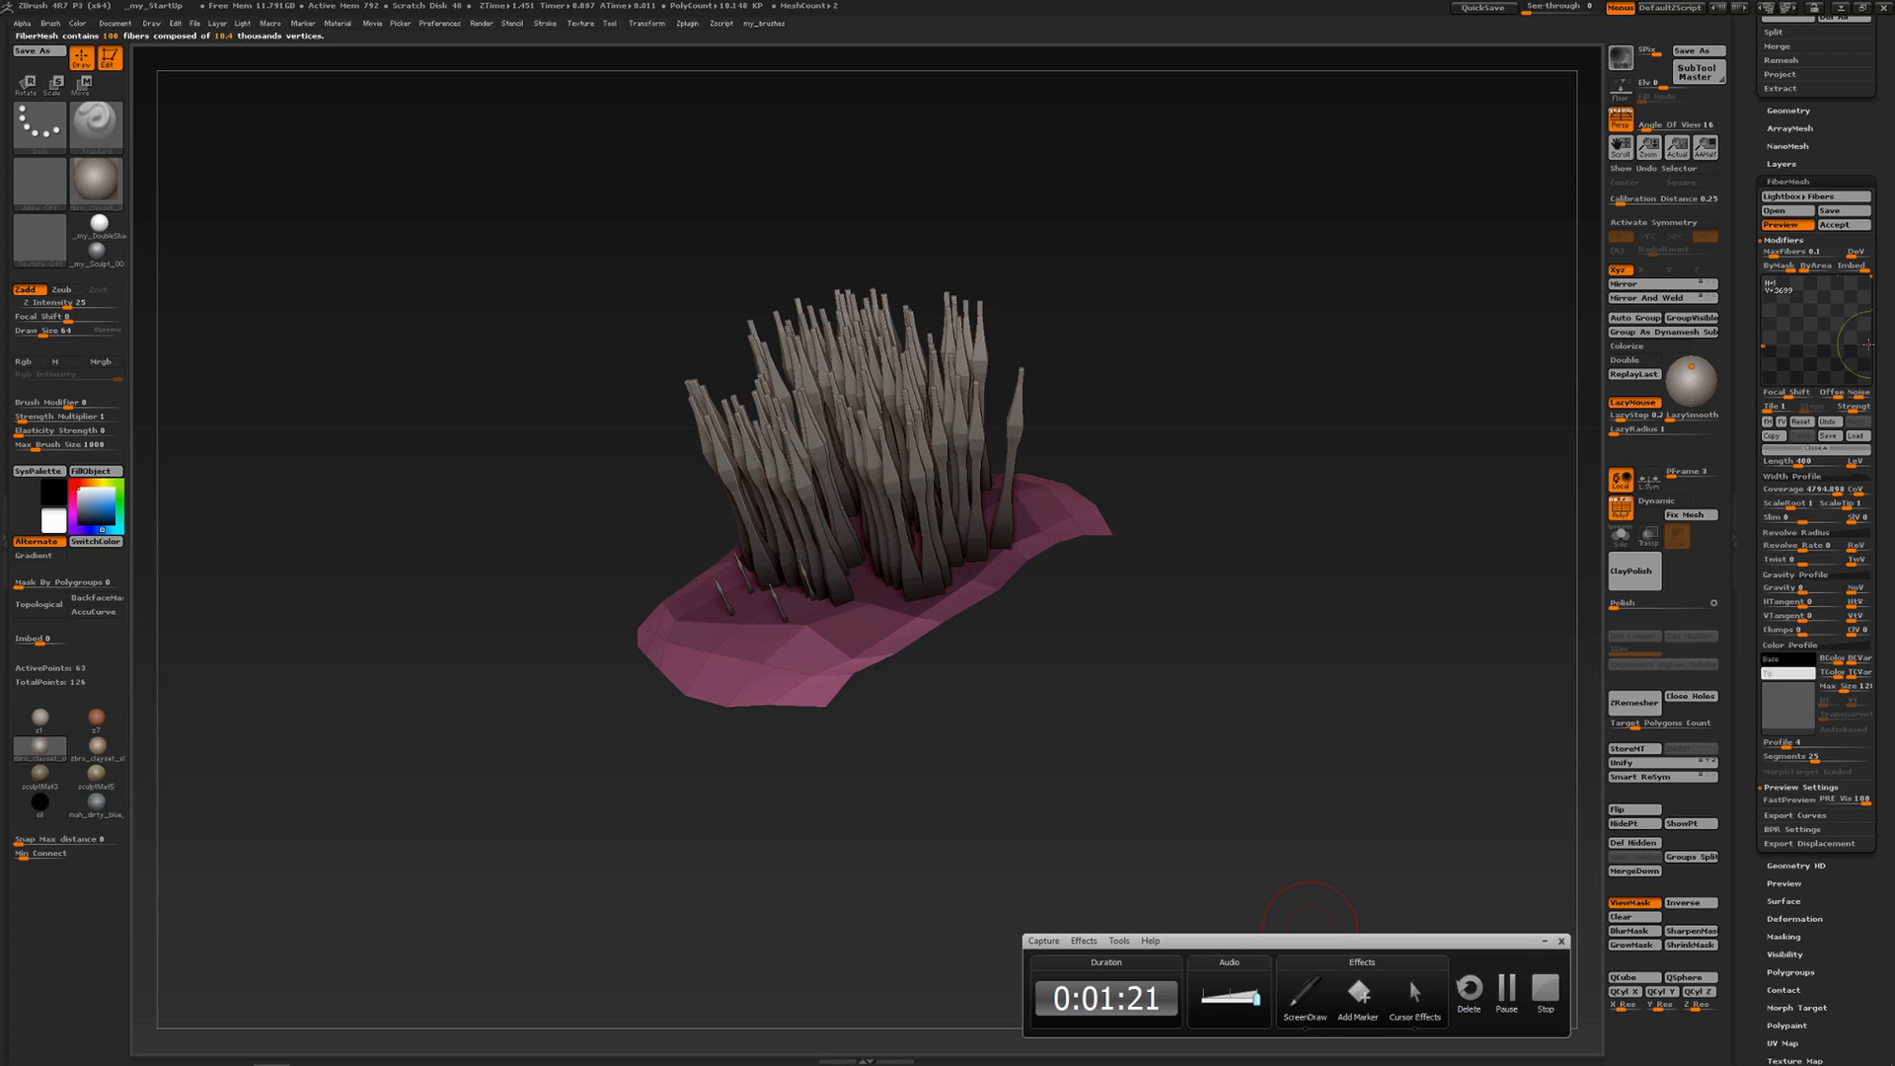
{"action": "left_click_drag", "start_coordinate": [1867, 344], "coordinate": [1865, 350]}
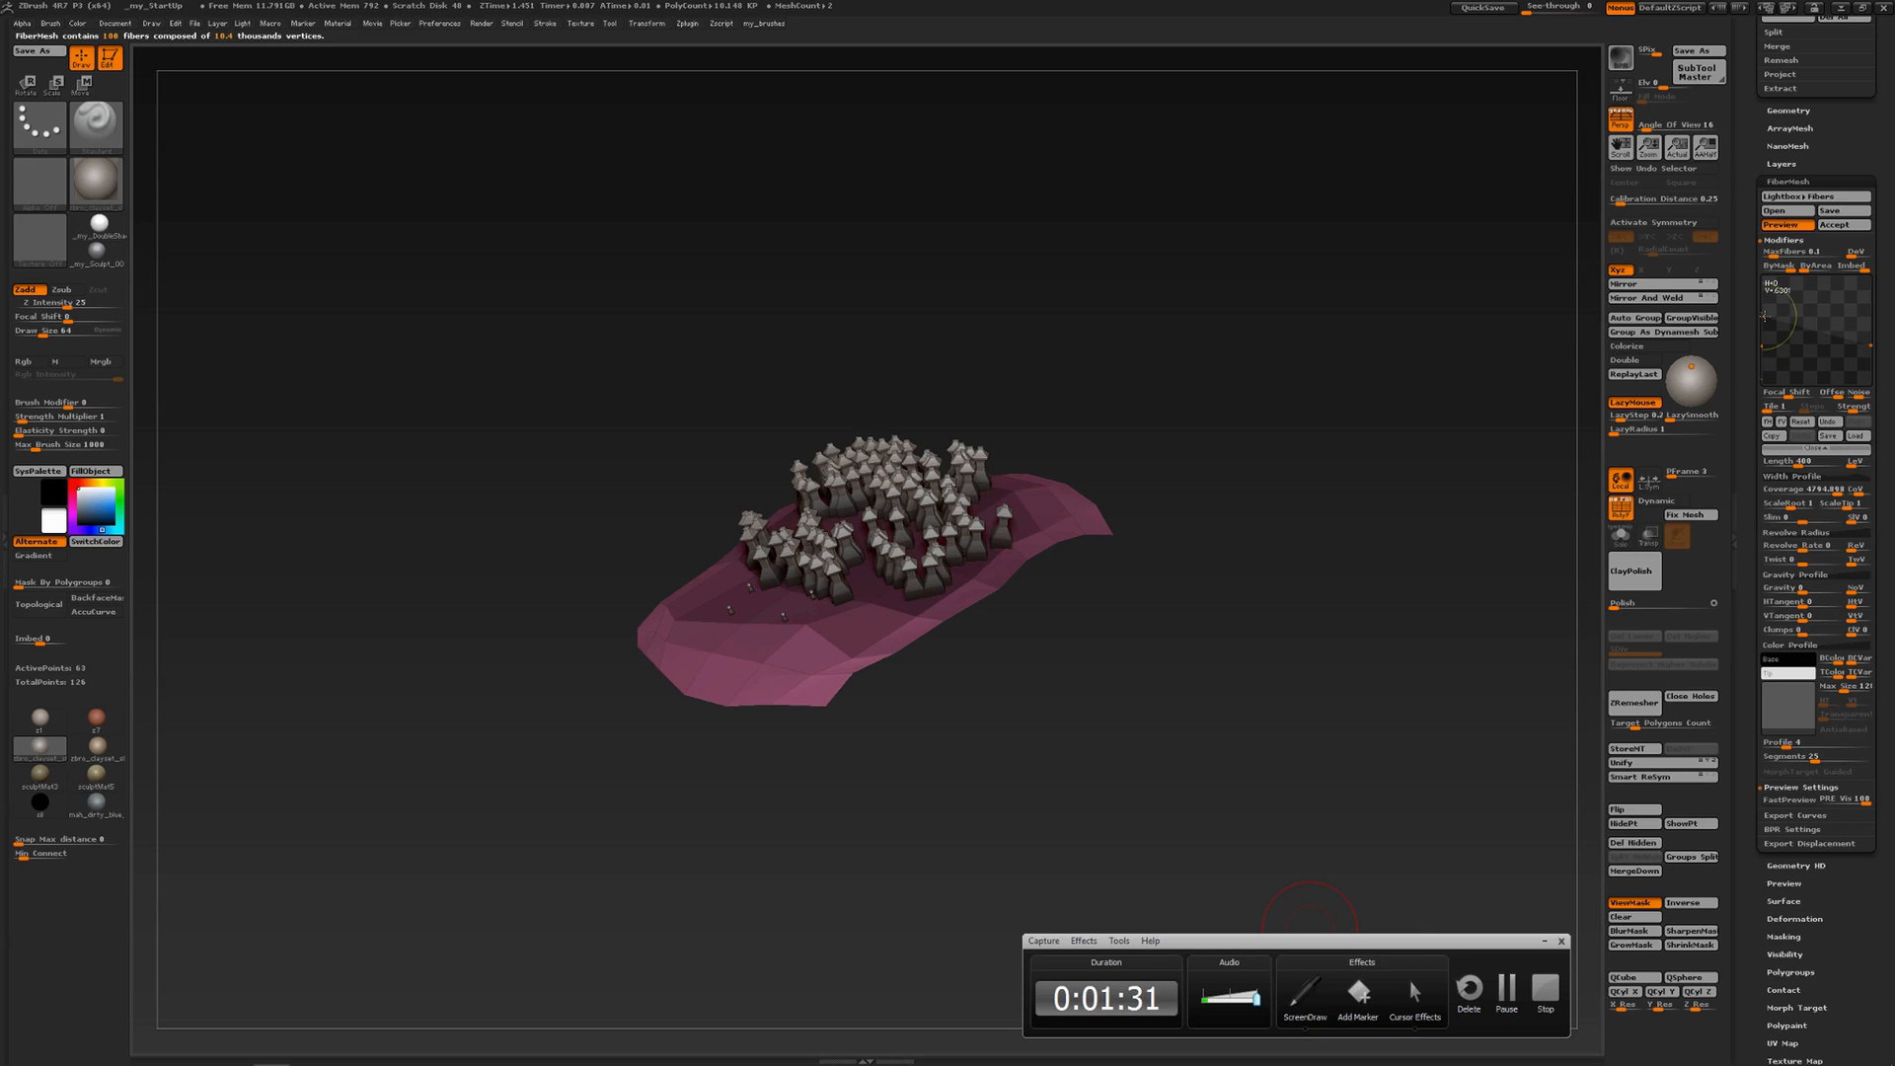
{"action": "left_click_drag", "start_coordinate": [1764, 316], "coordinate": [1764, 301]}
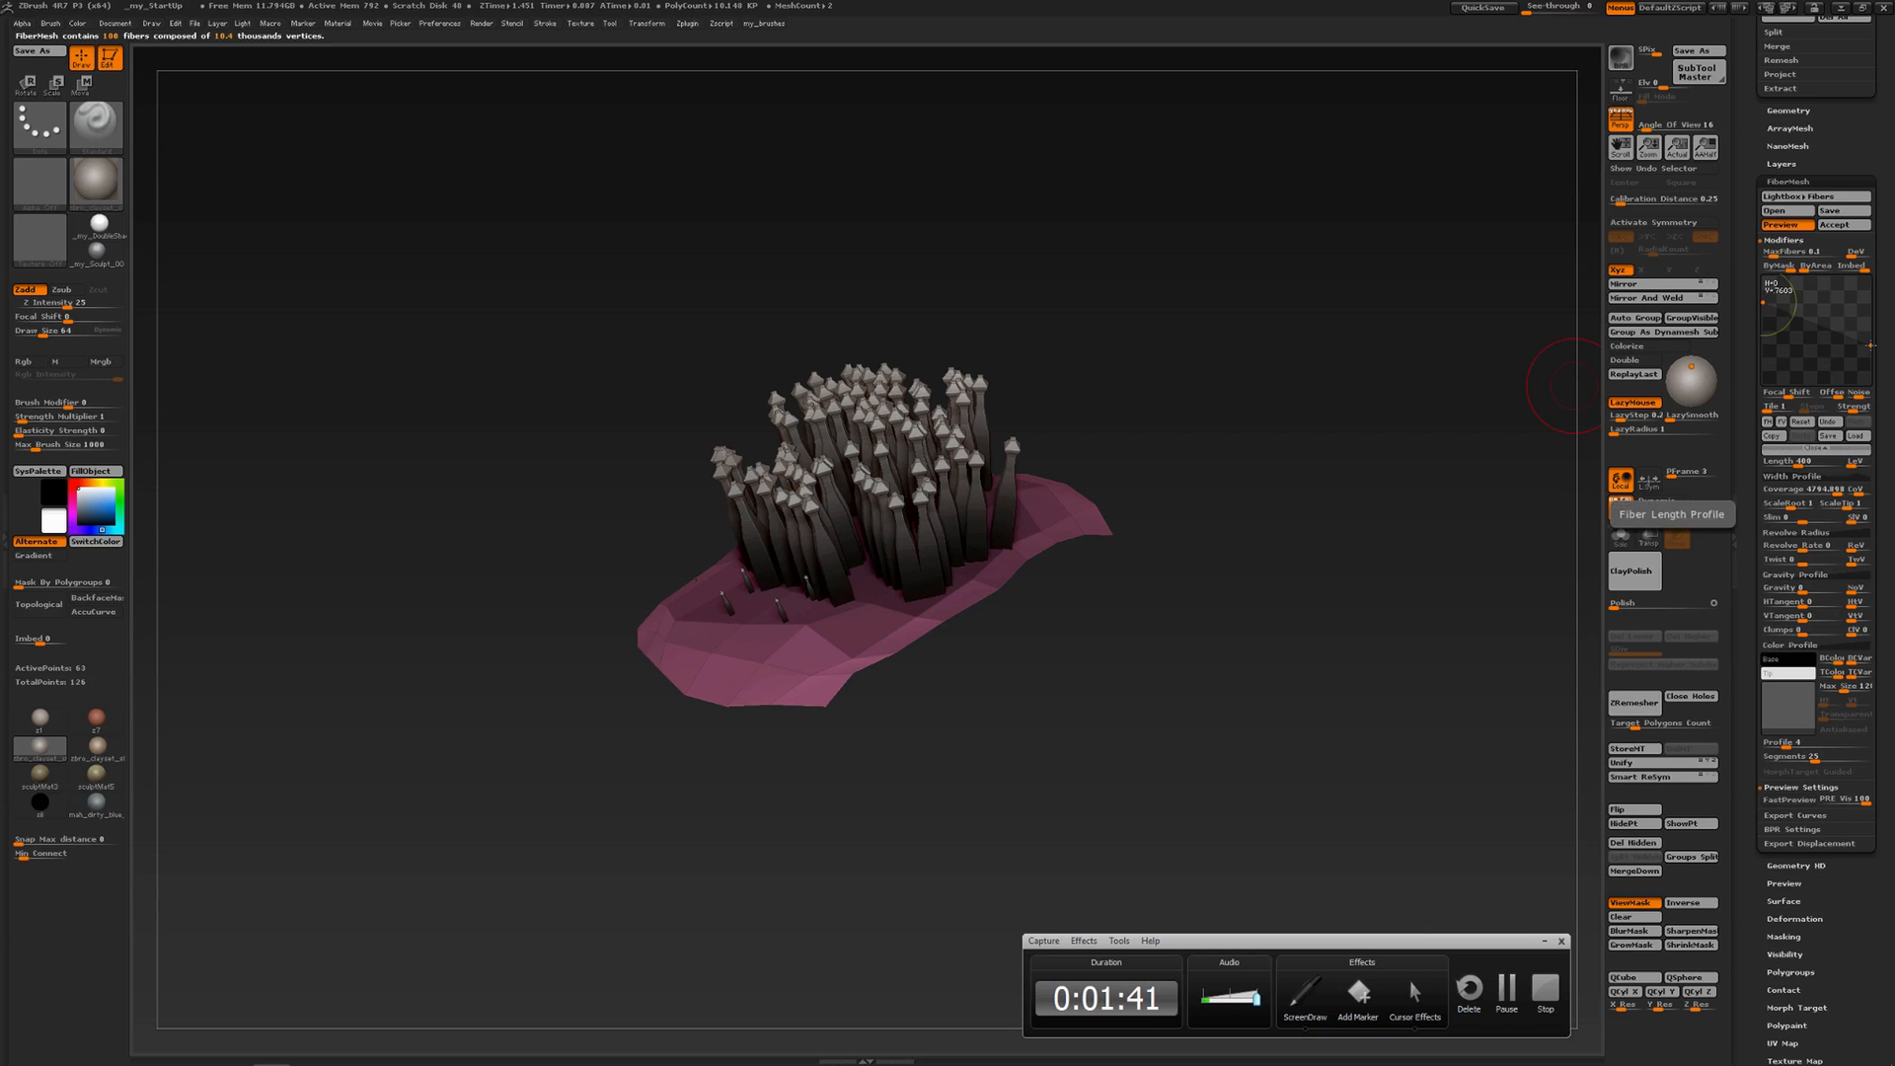
Raise the length curve's tip to full height and lower its root close to the bottom
{"action": "mouse_move", "coordinate": [1869, 346]}
{"action": "left_mouse_down"}
{"action": "mouse_move", "coordinate": [1867, 295]}
{"action": "mouse_move", "coordinate": [1851, 317]}
{"action": "left_mouse_up"}
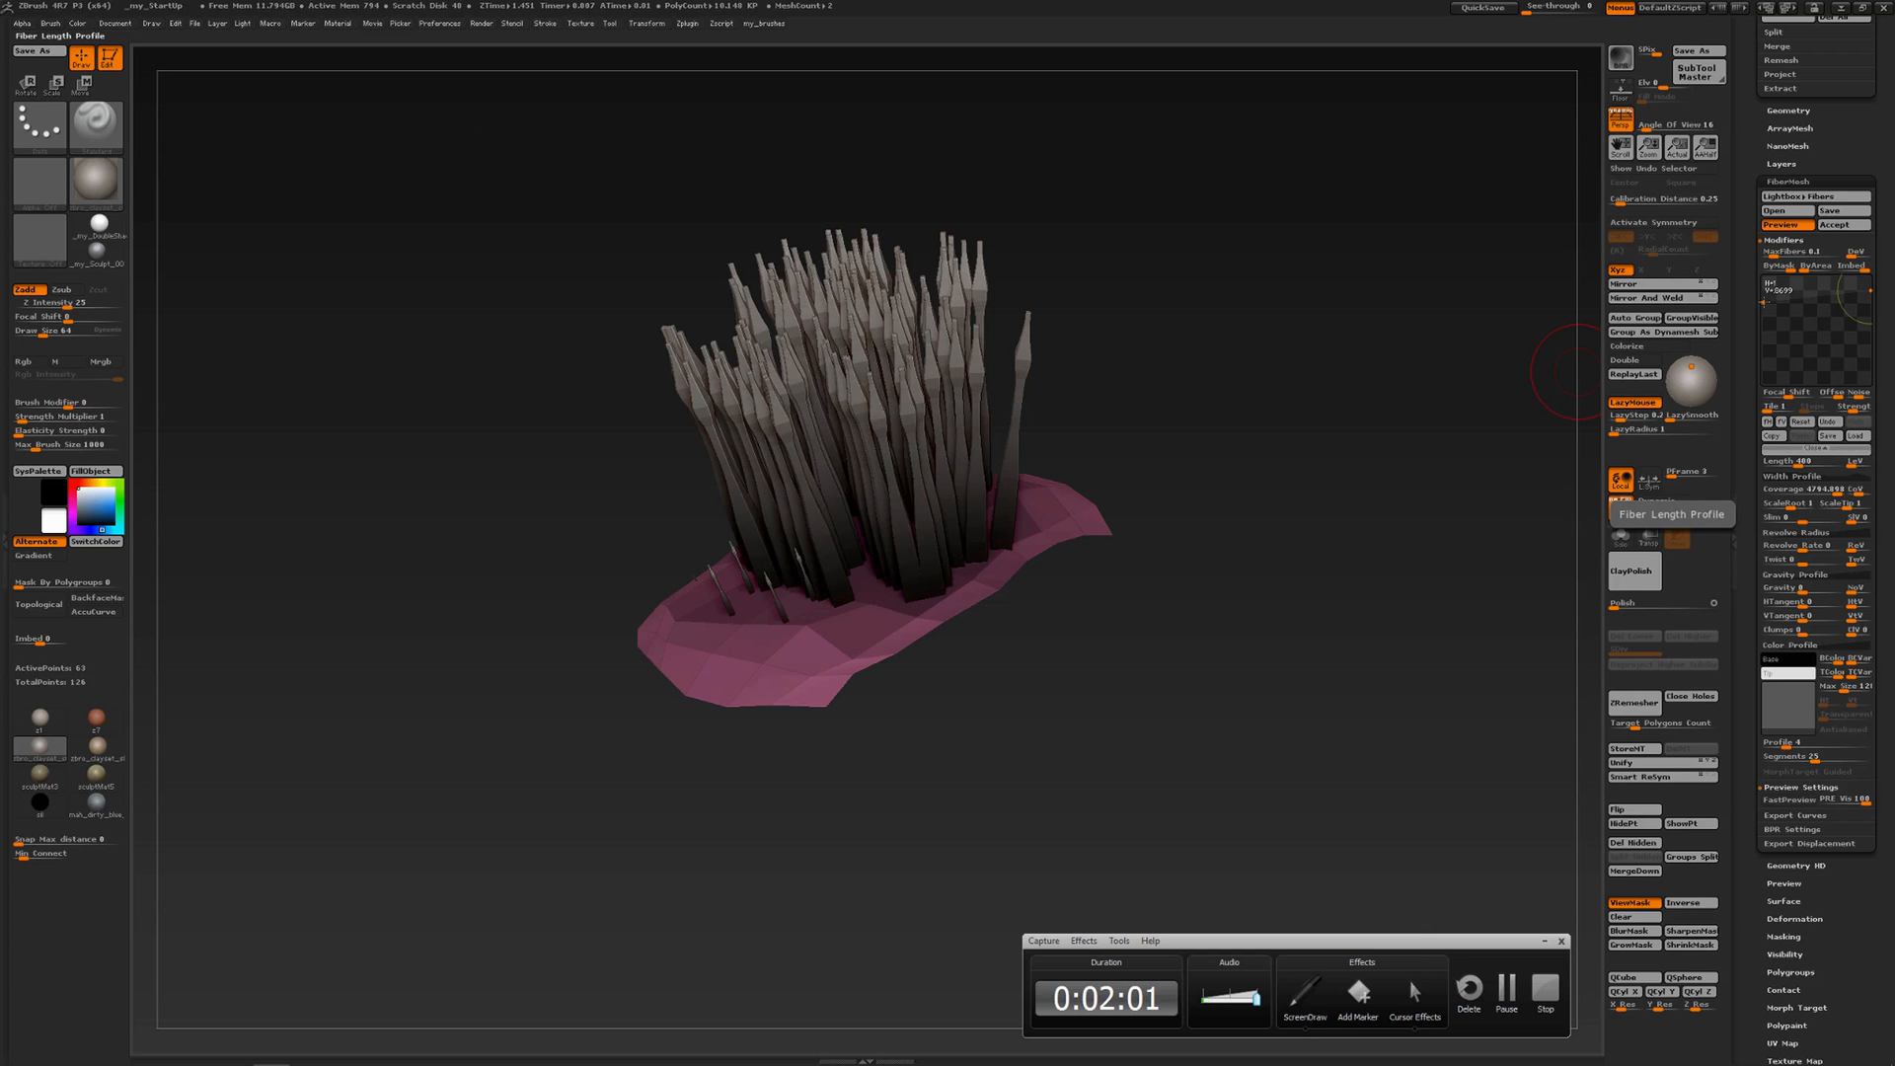
{"action": "left_click_drag", "start_coordinate": [1762, 302], "coordinate": [1763, 365]}
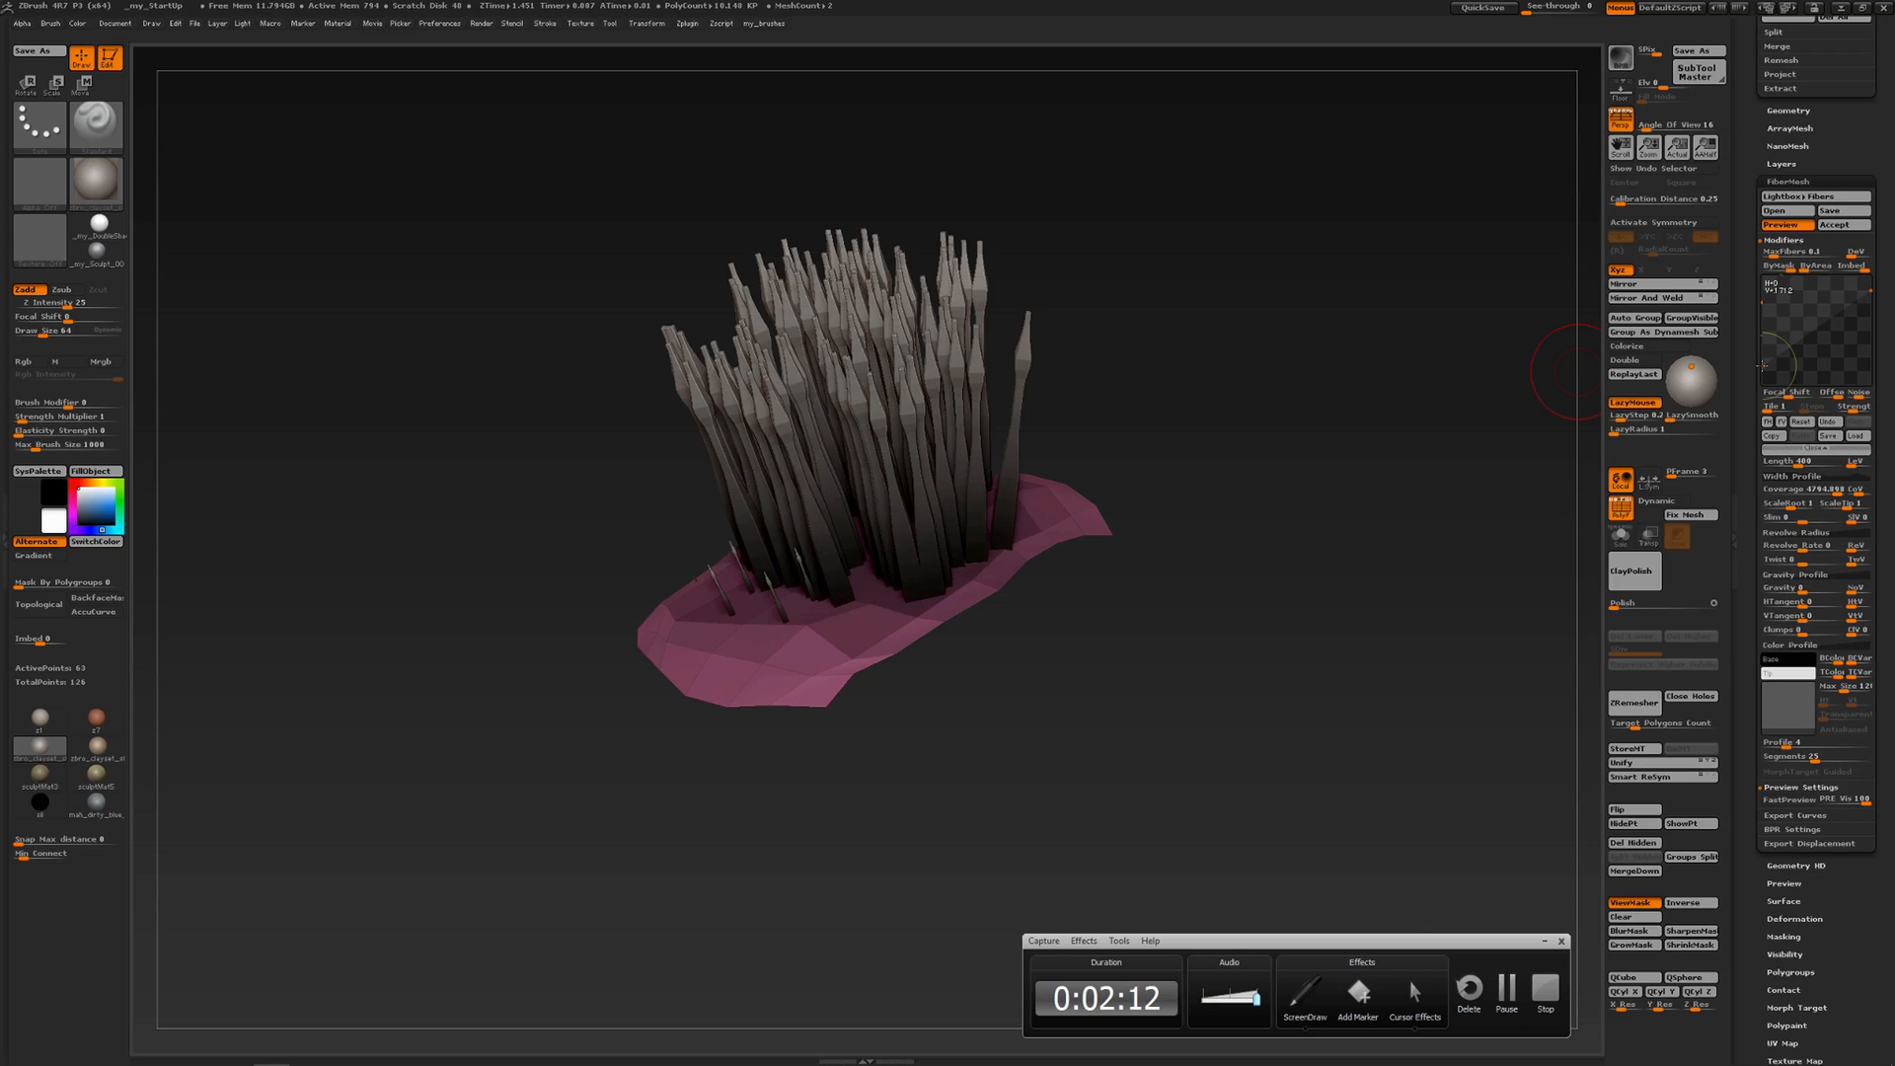
{"action": "left_click_drag", "start_coordinate": [1763, 366], "coordinate": [1762, 367]}
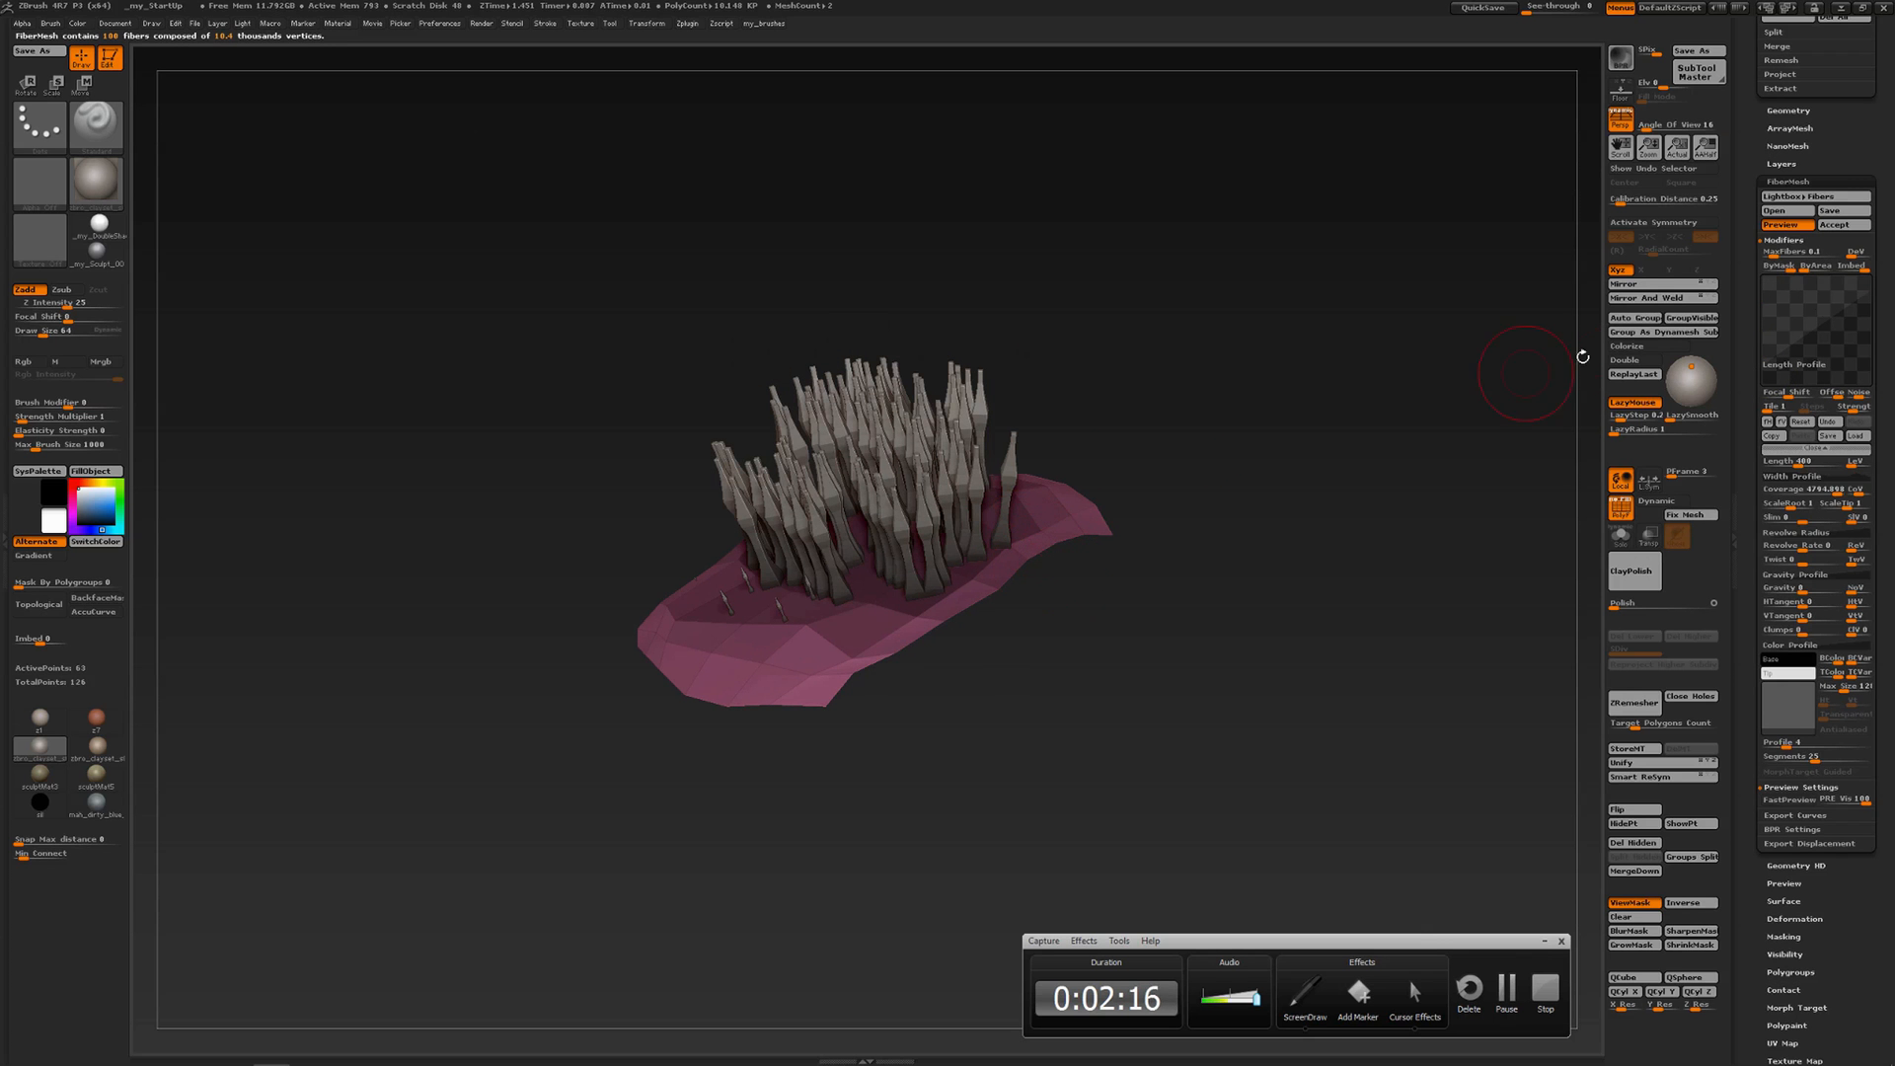
{"action": "left_click", "coordinate": [1762, 370]}
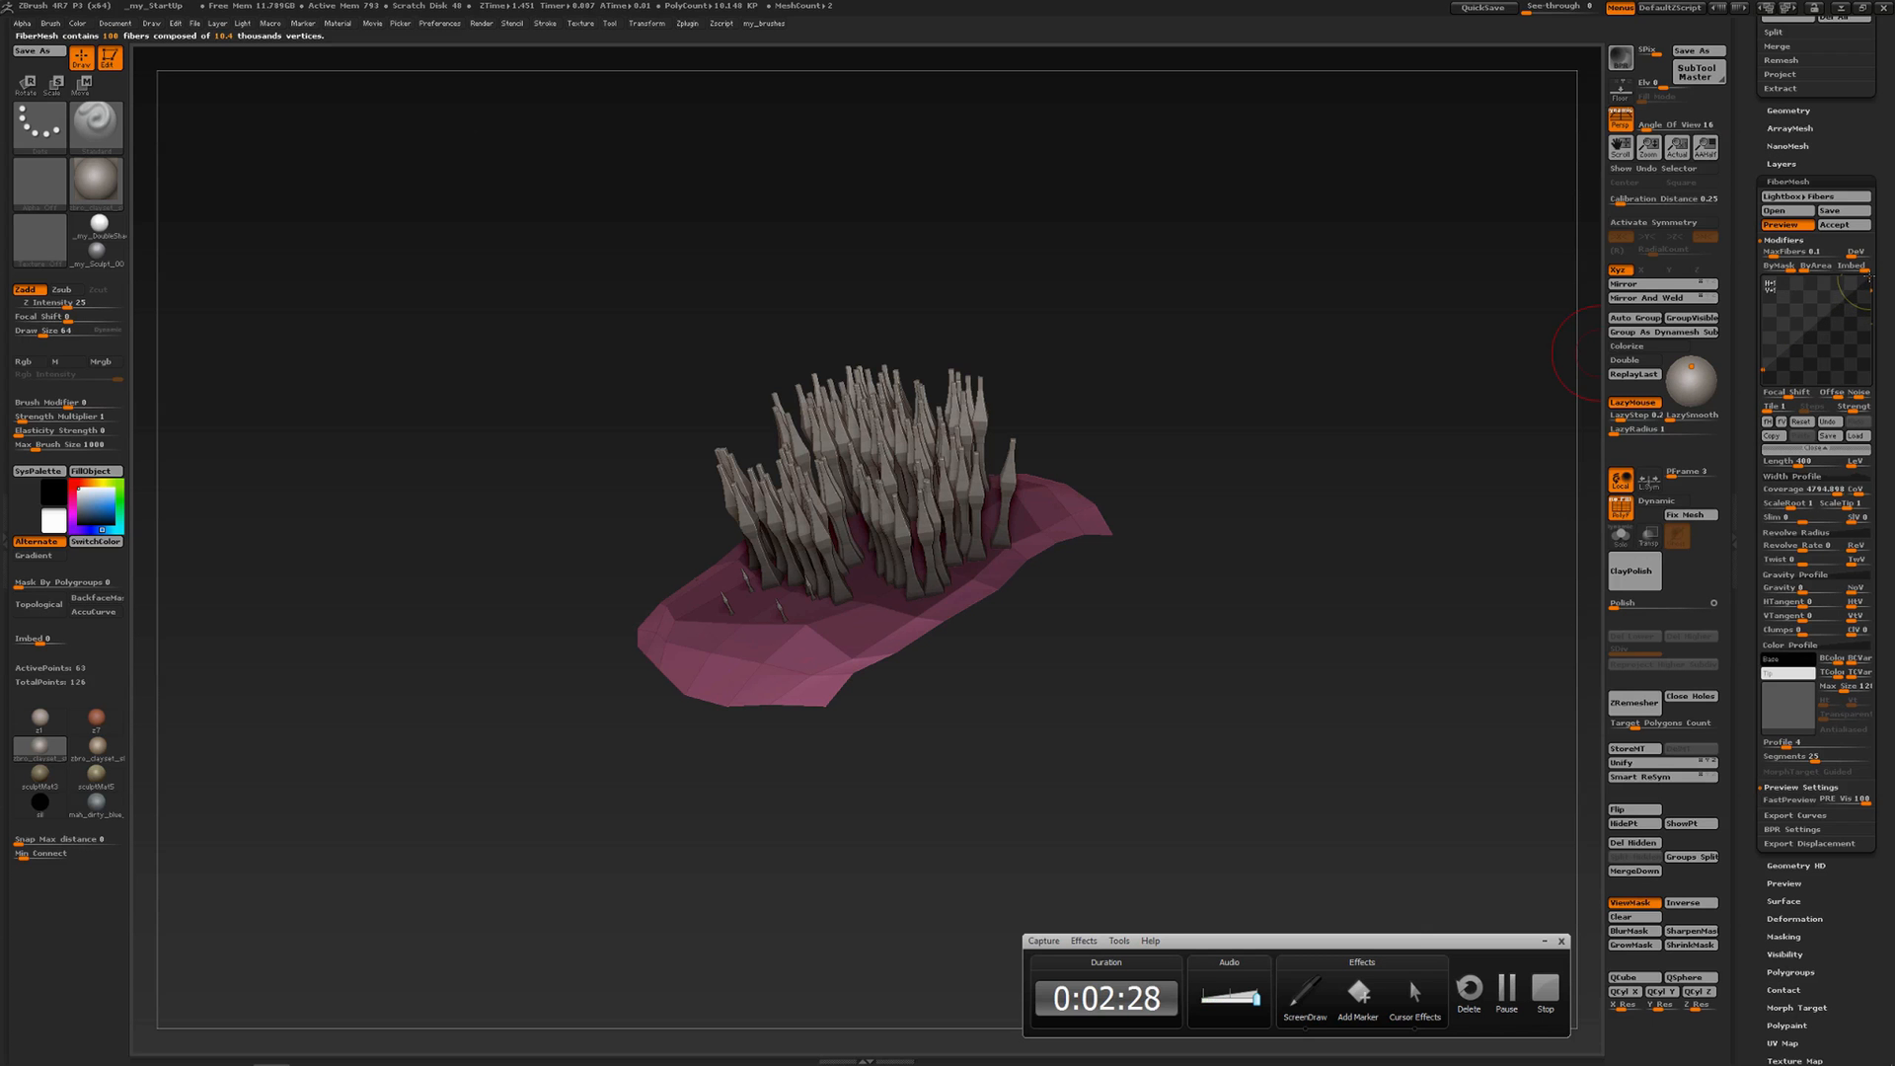
{"action": "left_click_drag", "start_coordinate": [1870, 290], "coordinate": [1868, 277]}
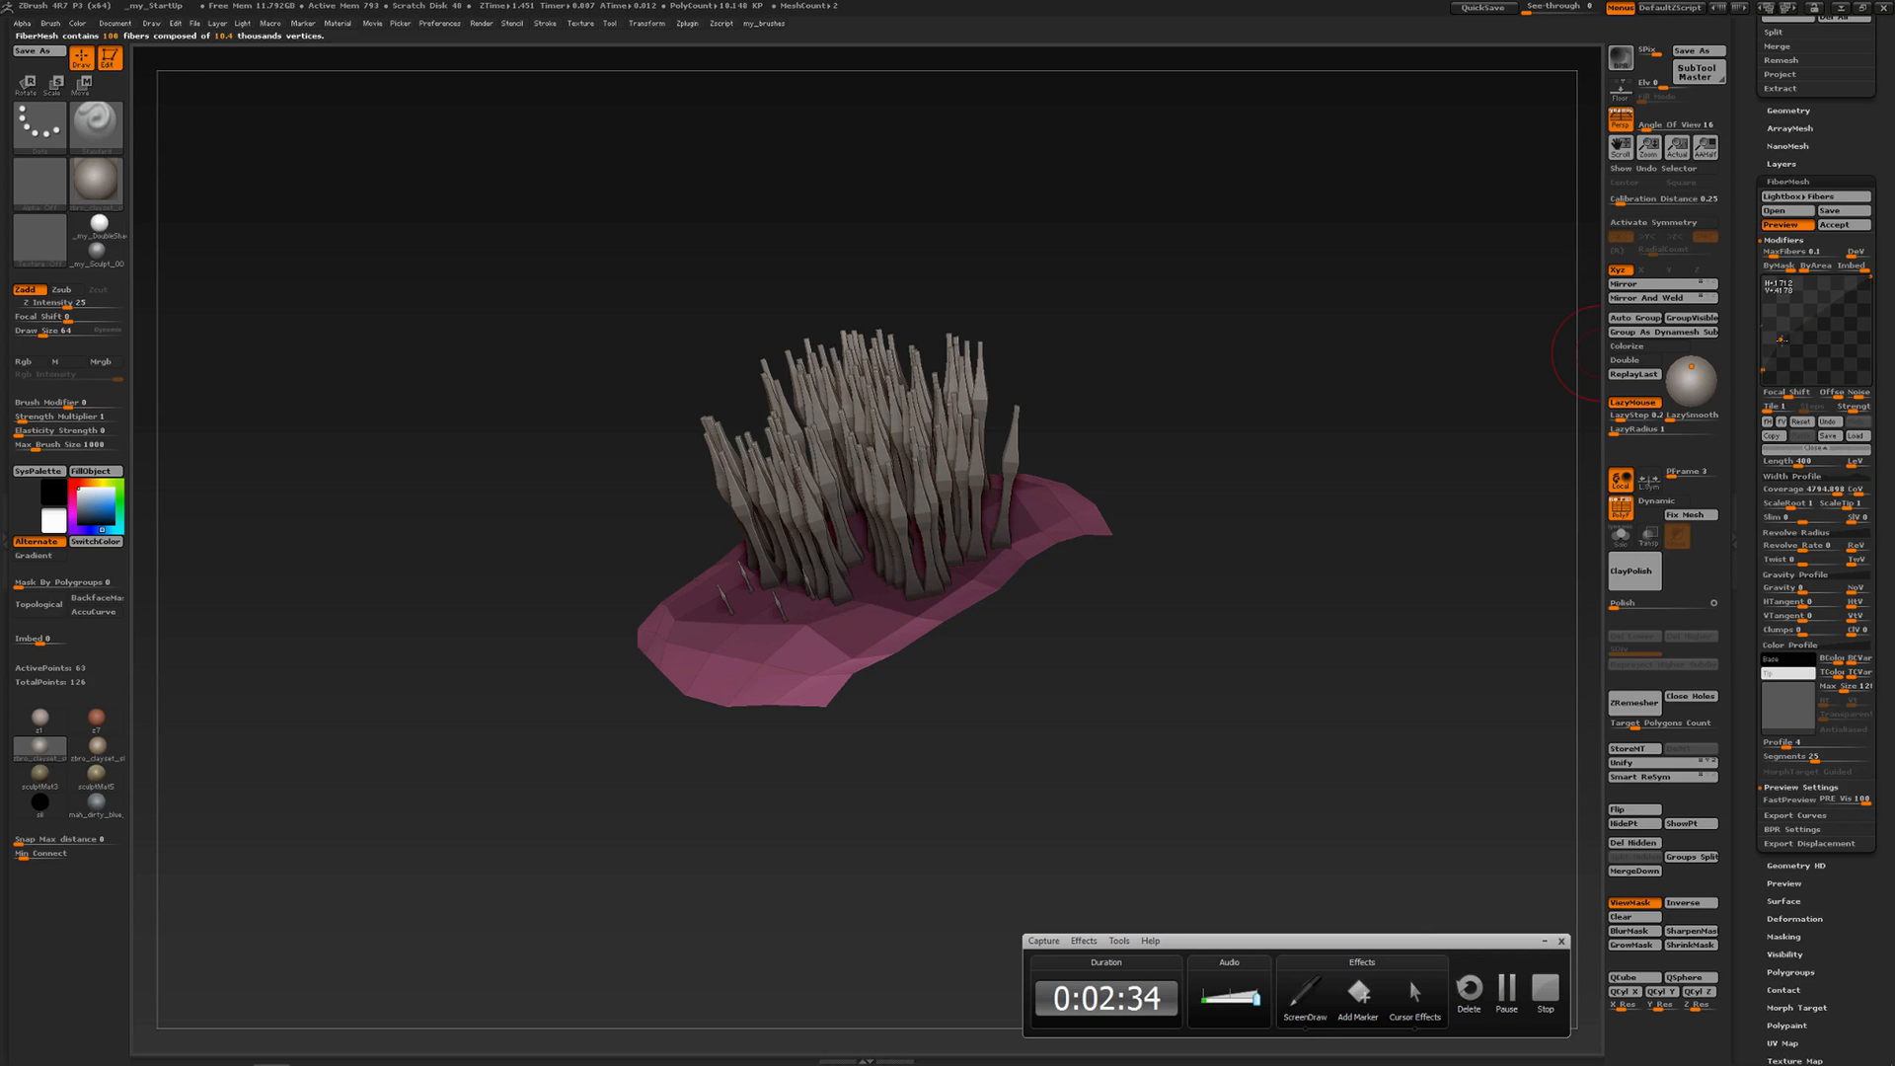
Shift the low intermediate point of the length curve toward the tip, and bring it back near the root
{"action": "mouse_move", "coordinate": [1786, 371]}
{"action": "left_mouse_down"}
{"action": "mouse_move", "coordinate": [1814, 348]}
{"action": "mouse_move", "coordinate": [1816, 367]}
{"action": "left_mouse_up"}
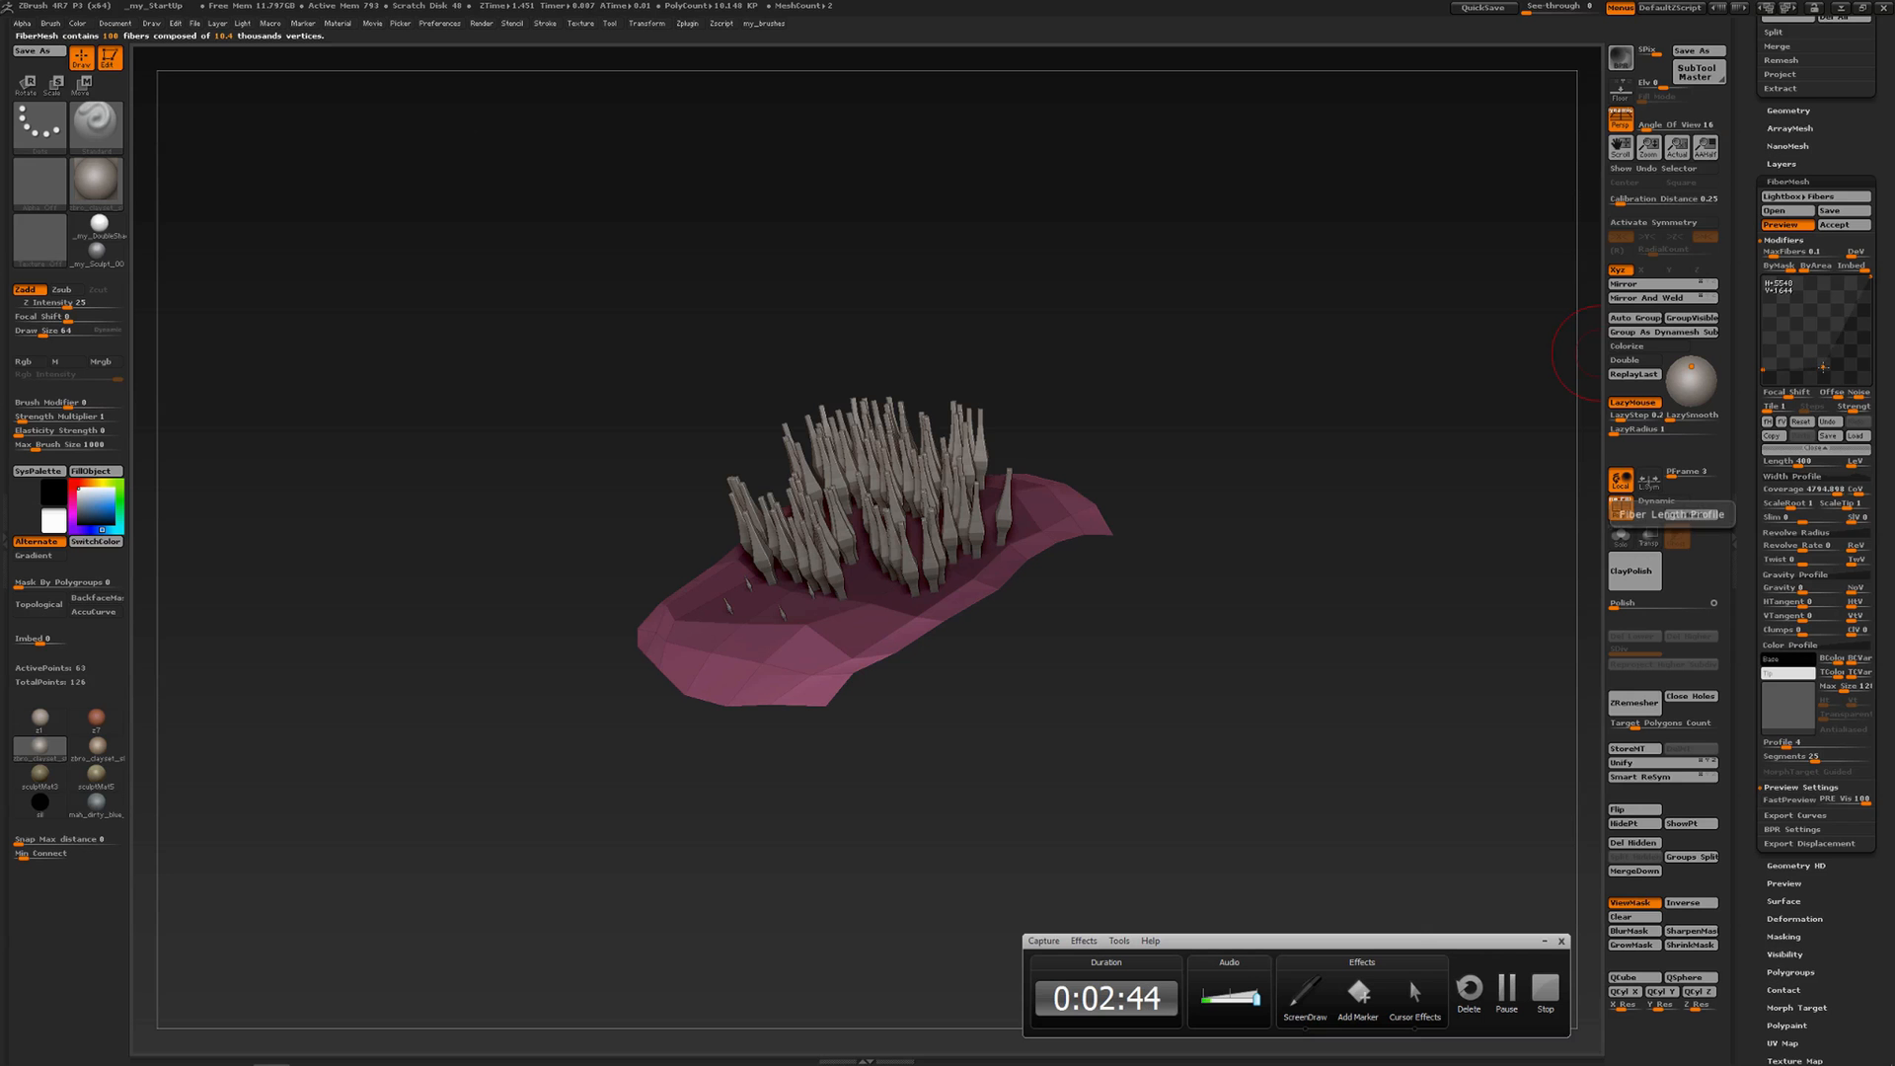
{"action": "left_click_drag", "start_coordinate": [1819, 366], "coordinate": [1833, 368]}
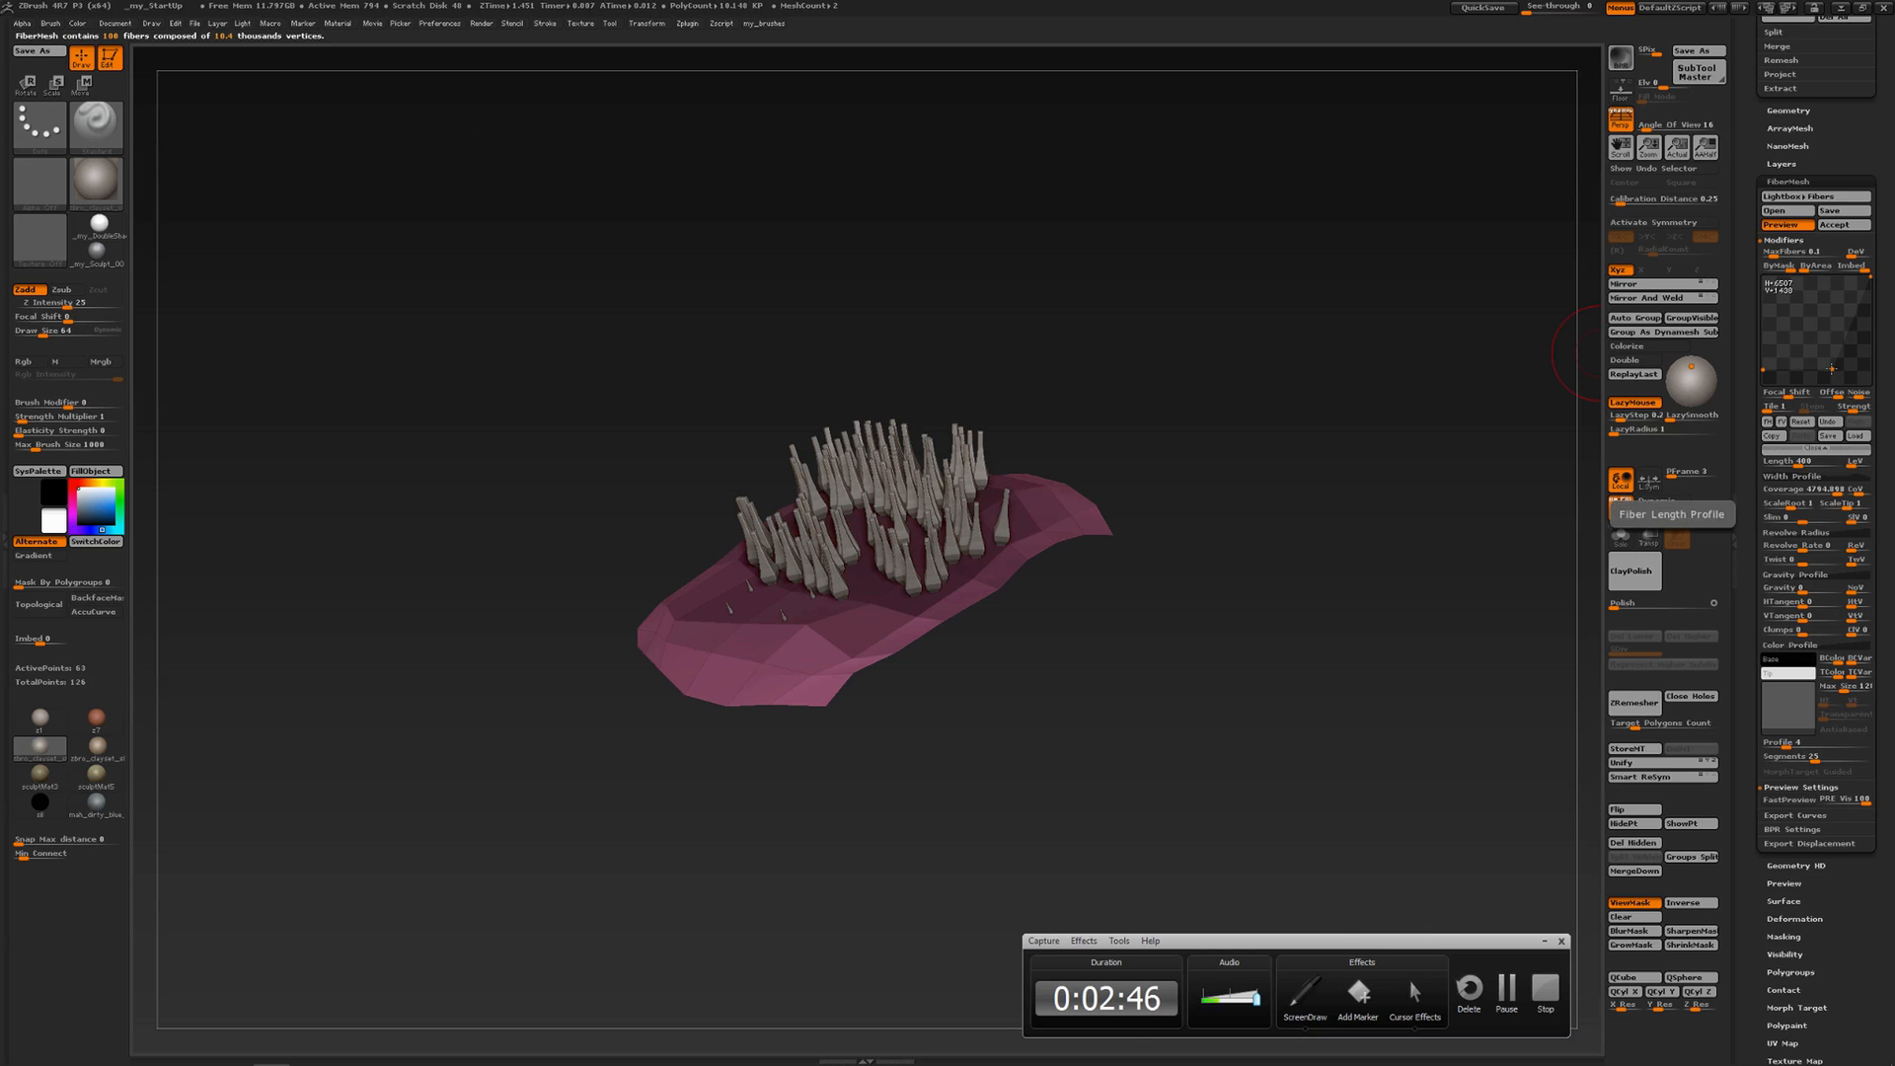
{"action": "left_click_drag", "start_coordinate": [1844, 368], "coordinate": [1846, 368]}
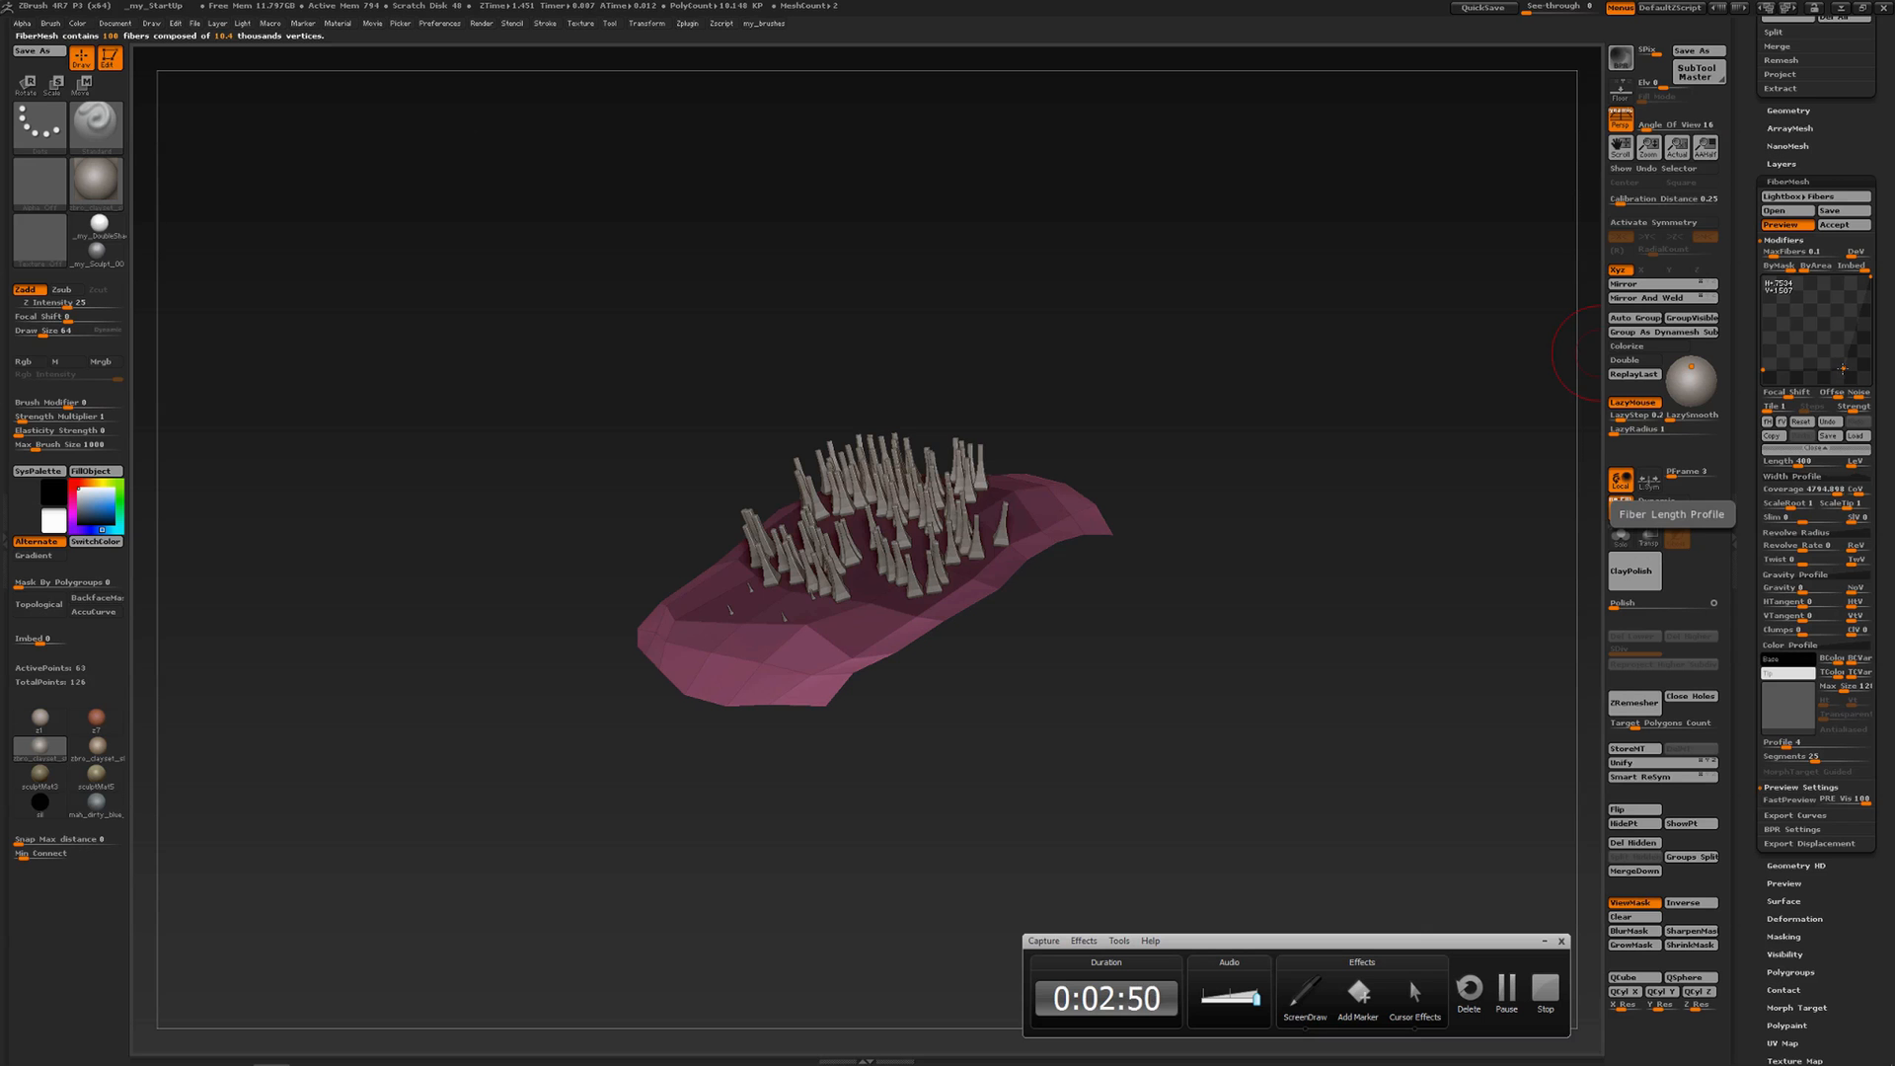
{"action": "left_click_drag", "start_coordinate": [1843, 369], "coordinate": [1786, 370]}
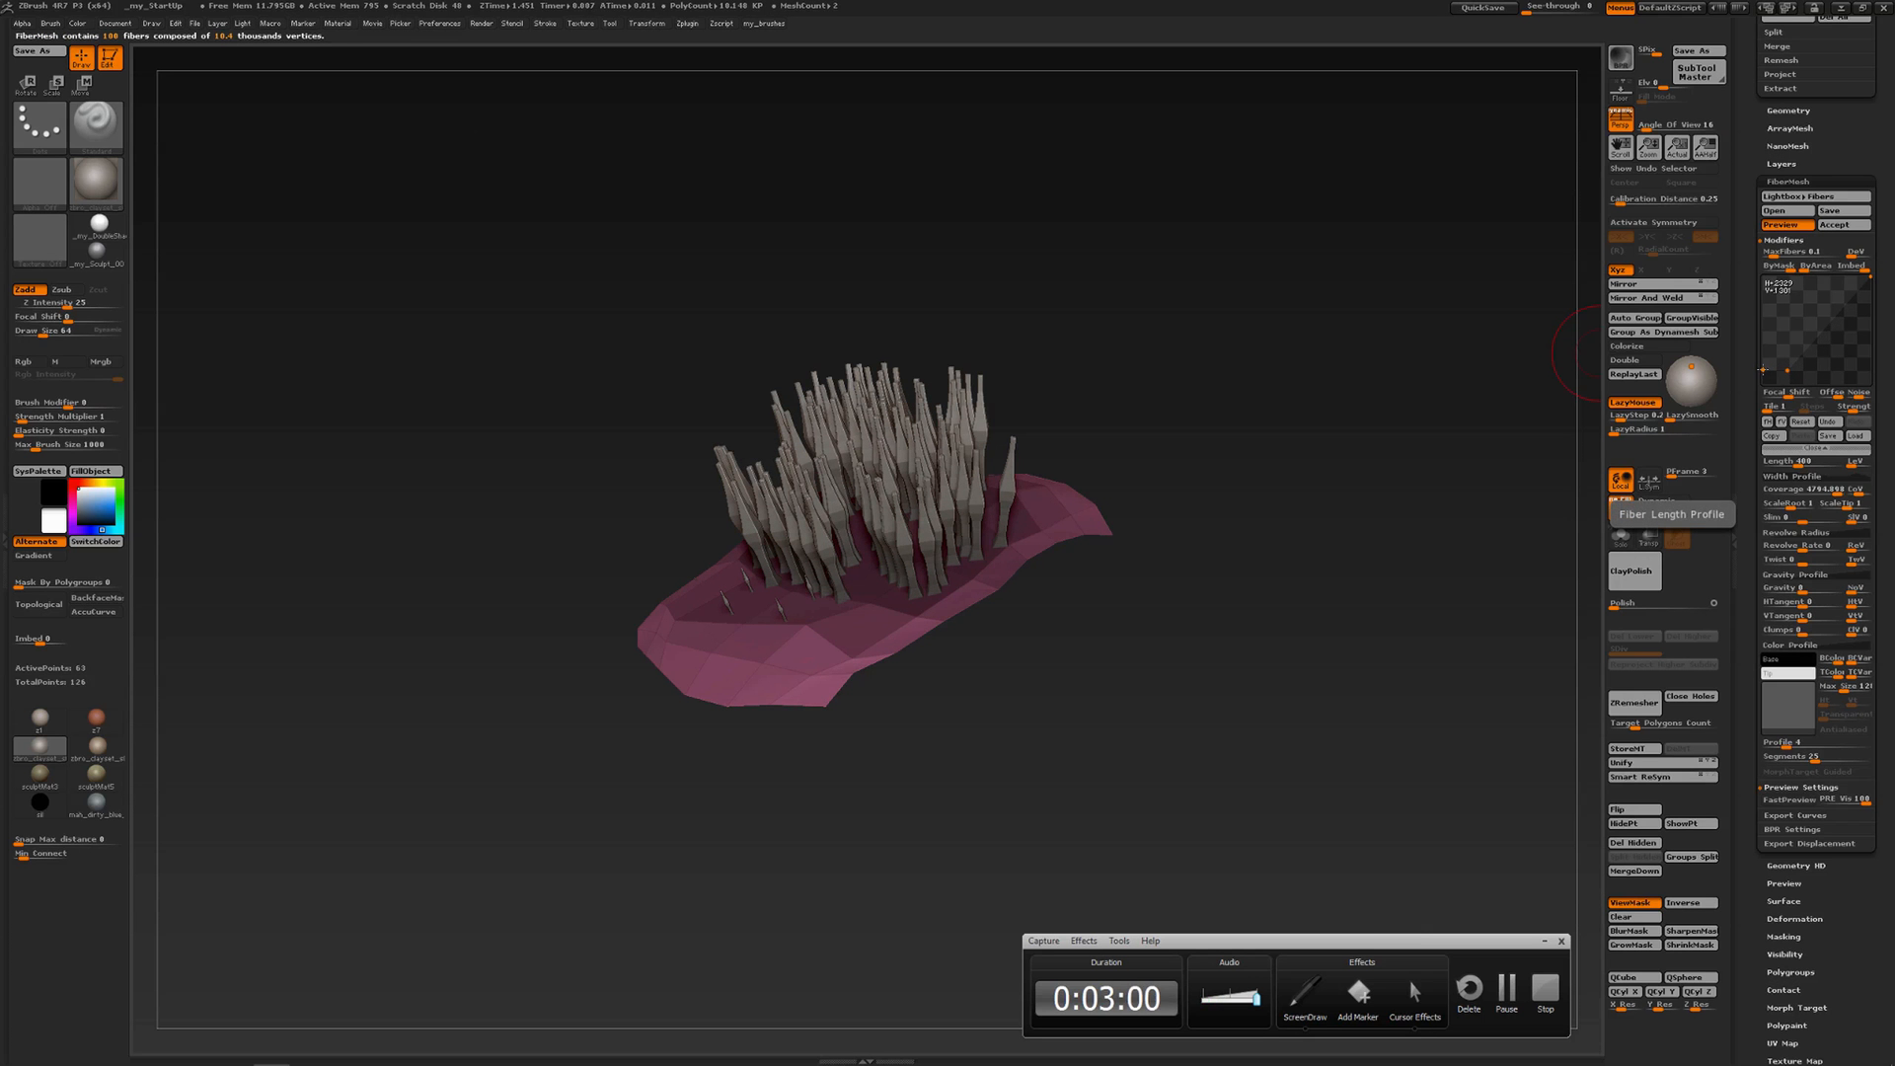
Raise the length curve's root almost to full height and shift the low point toward the middle
{"action": "left_click_drag", "start_coordinate": [1763, 370], "coordinate": [1762, 329]}
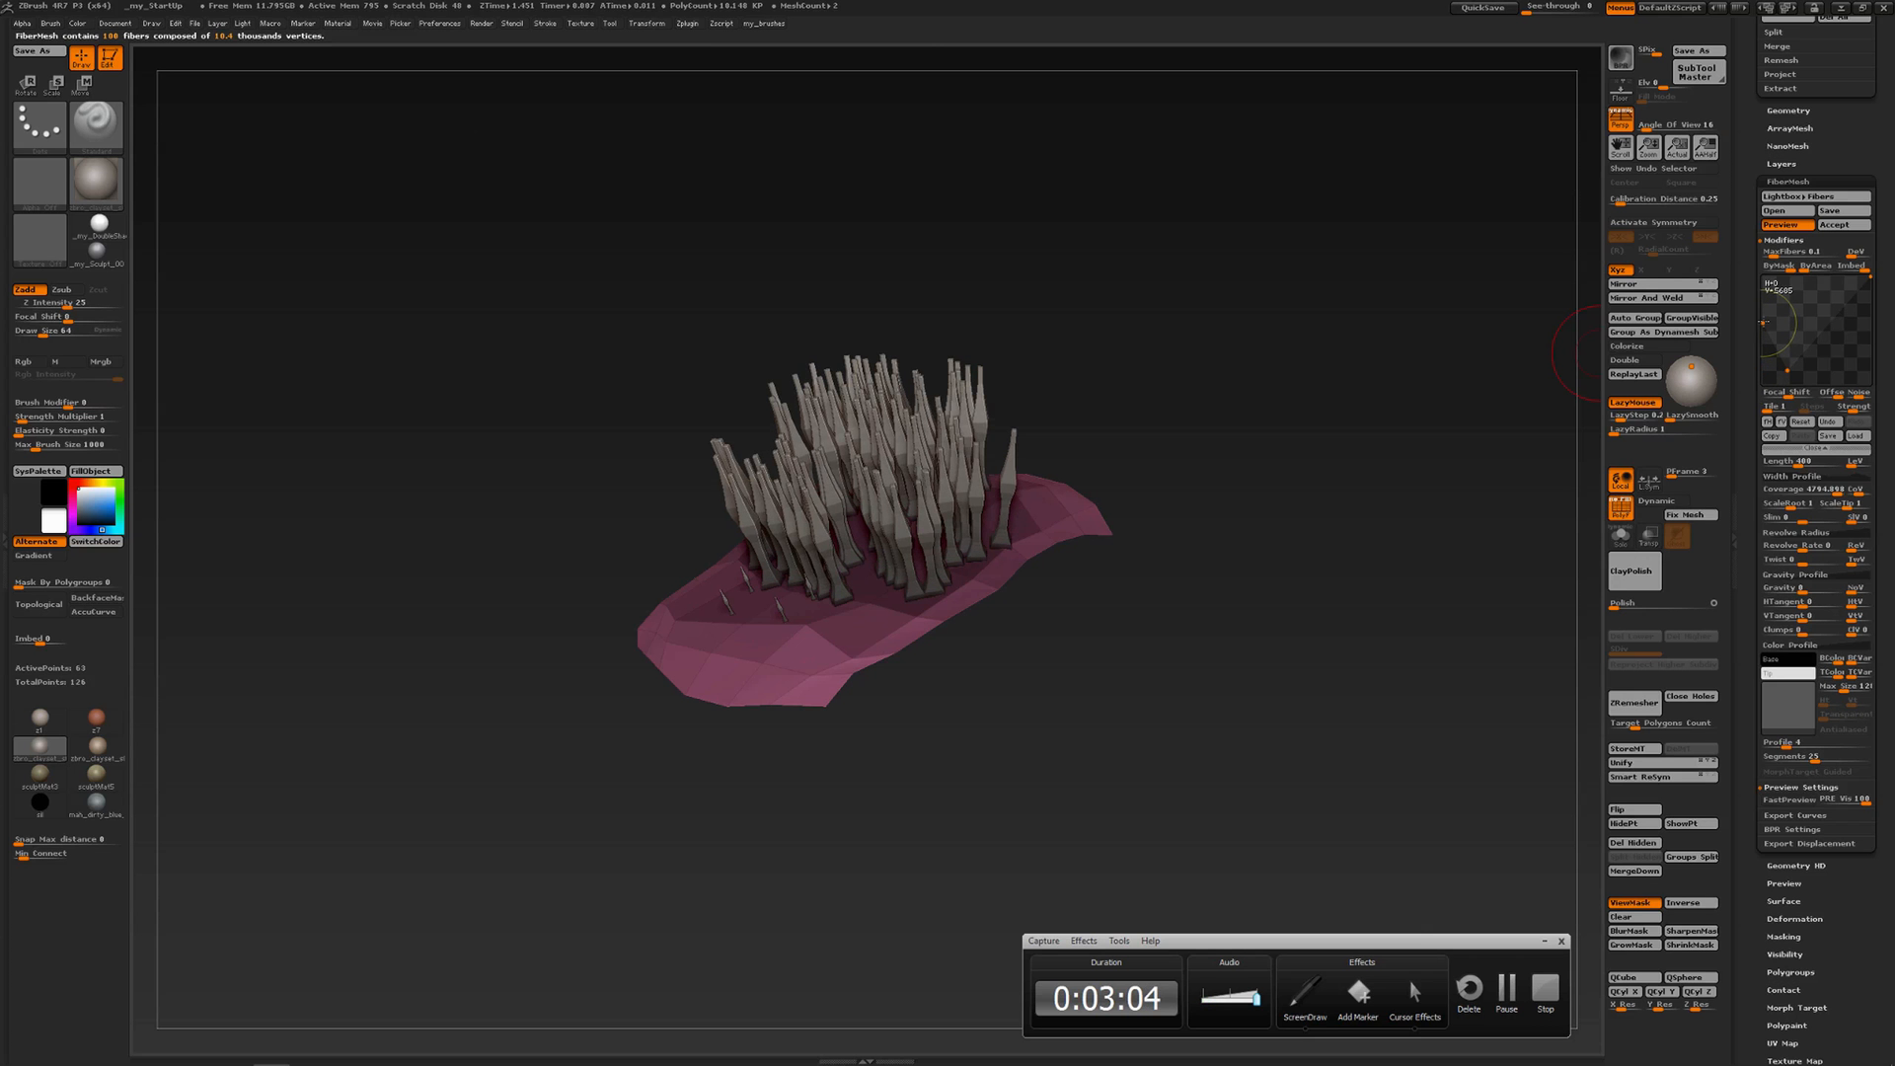
{"action": "left_click_drag", "start_coordinate": [1763, 326], "coordinate": [1766, 286]}
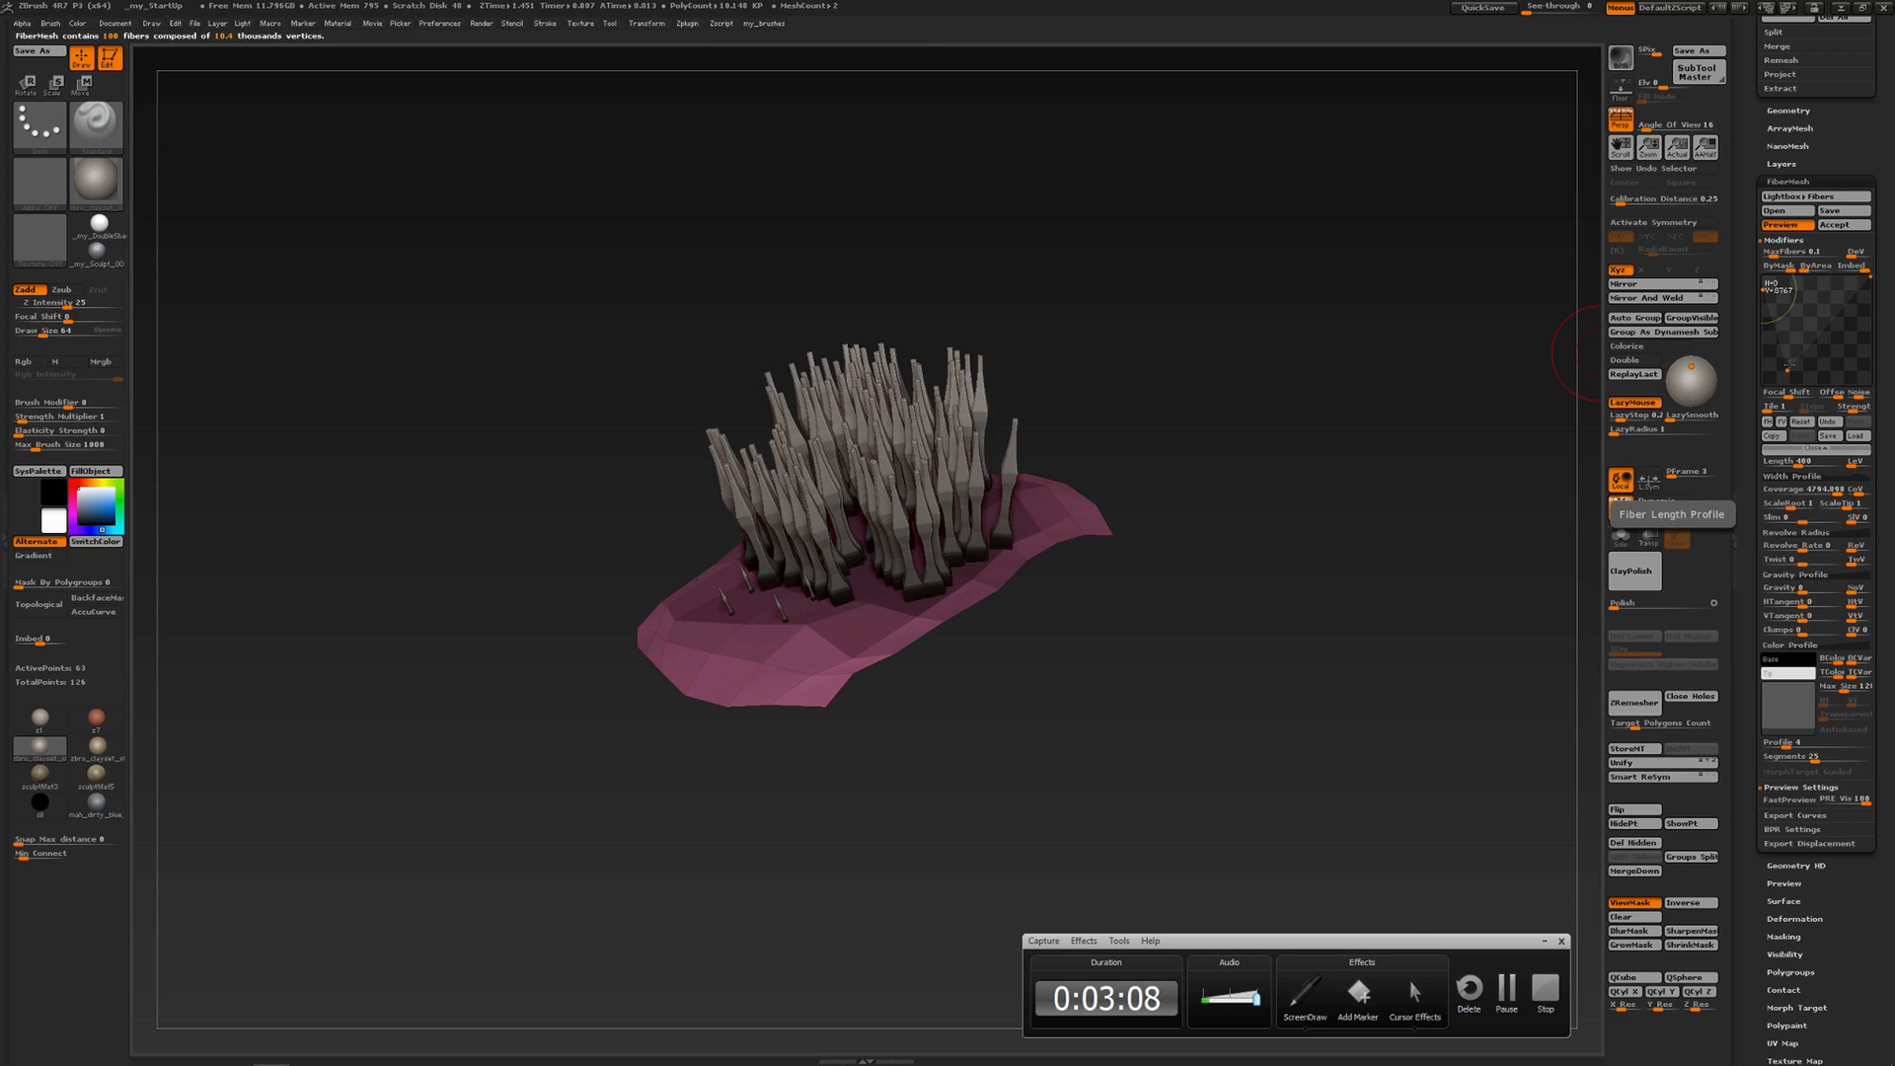
{"action": "mouse_move", "coordinate": [1787, 370]}
{"action": "left_mouse_down"}
{"action": "mouse_move", "coordinate": [1821, 368]}
{"action": "mouse_move", "coordinate": [1813, 316]}
{"action": "mouse_move", "coordinate": [1812, 369]}
{"action": "left_mouse_up"}
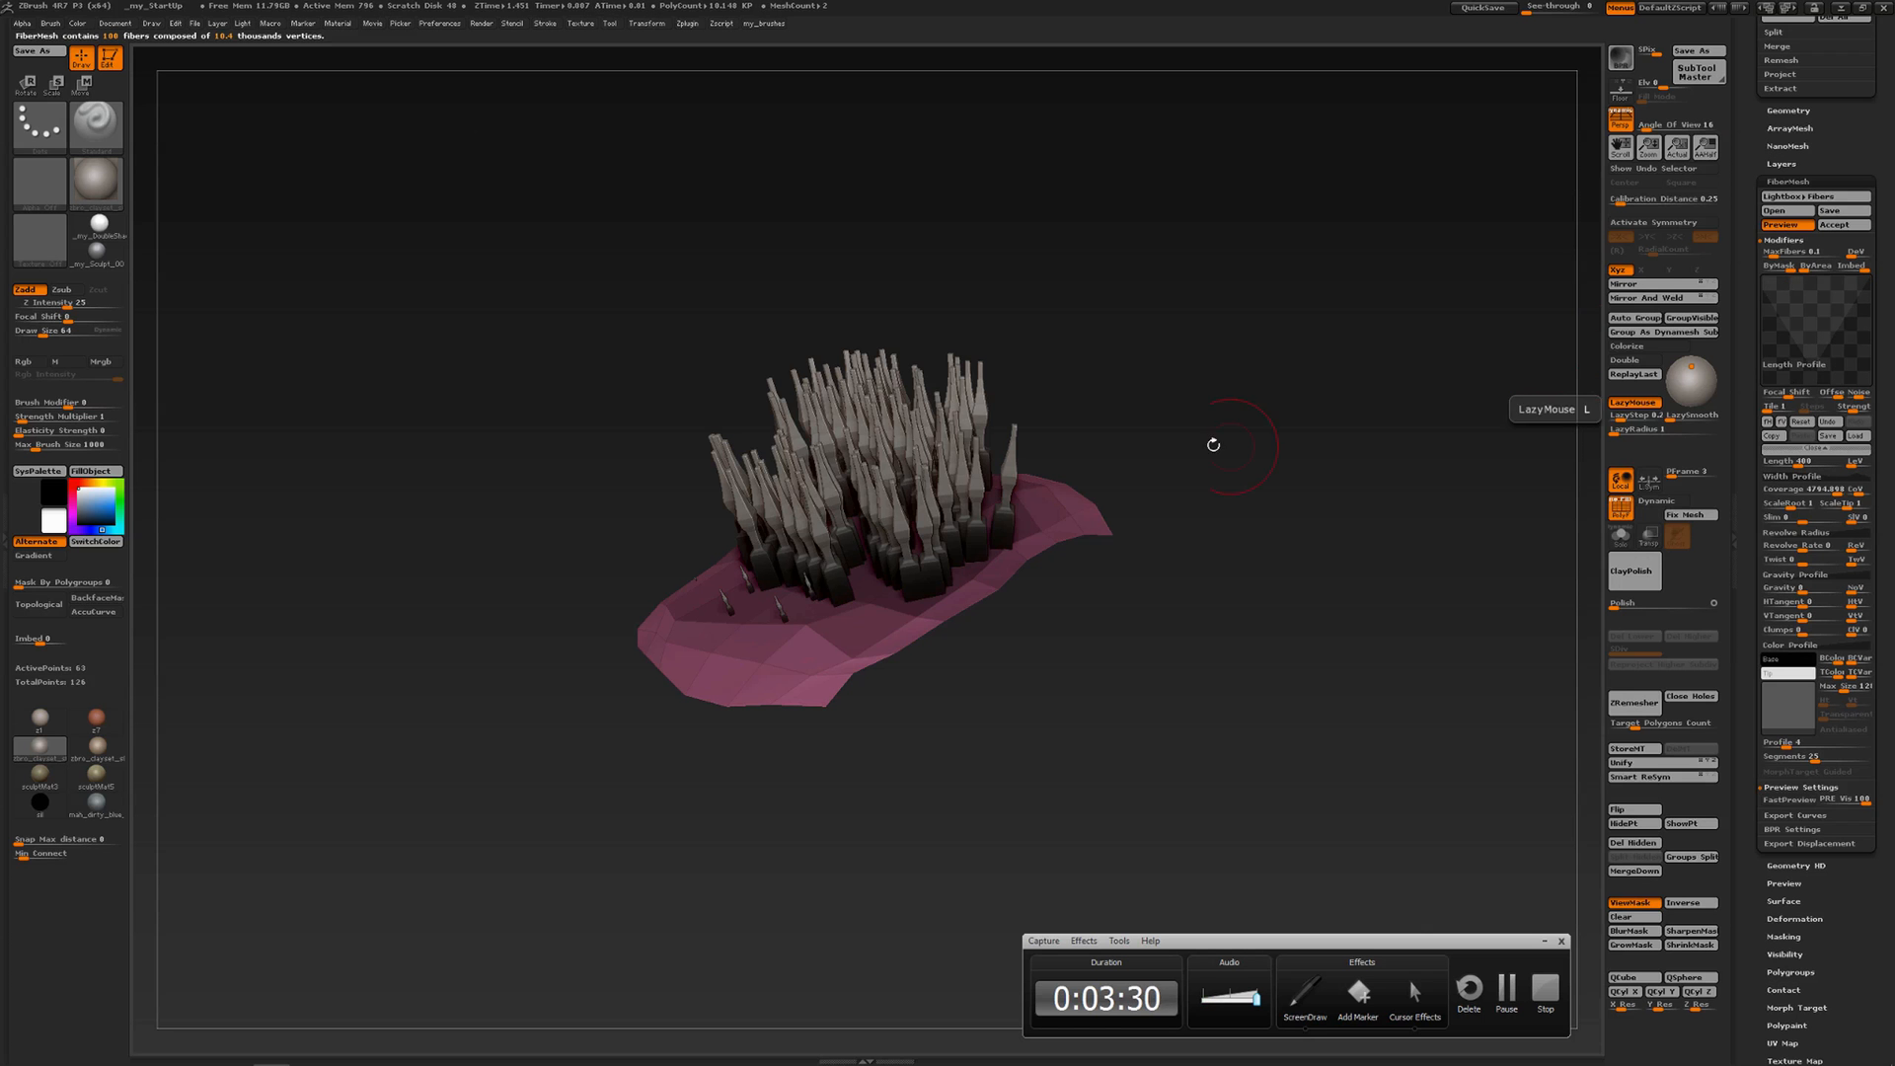
Place a mid-height point at the middle of the length curve, and lower the tip and root close to the bottom
{"action": "left_click", "coordinate": [1810, 339]}
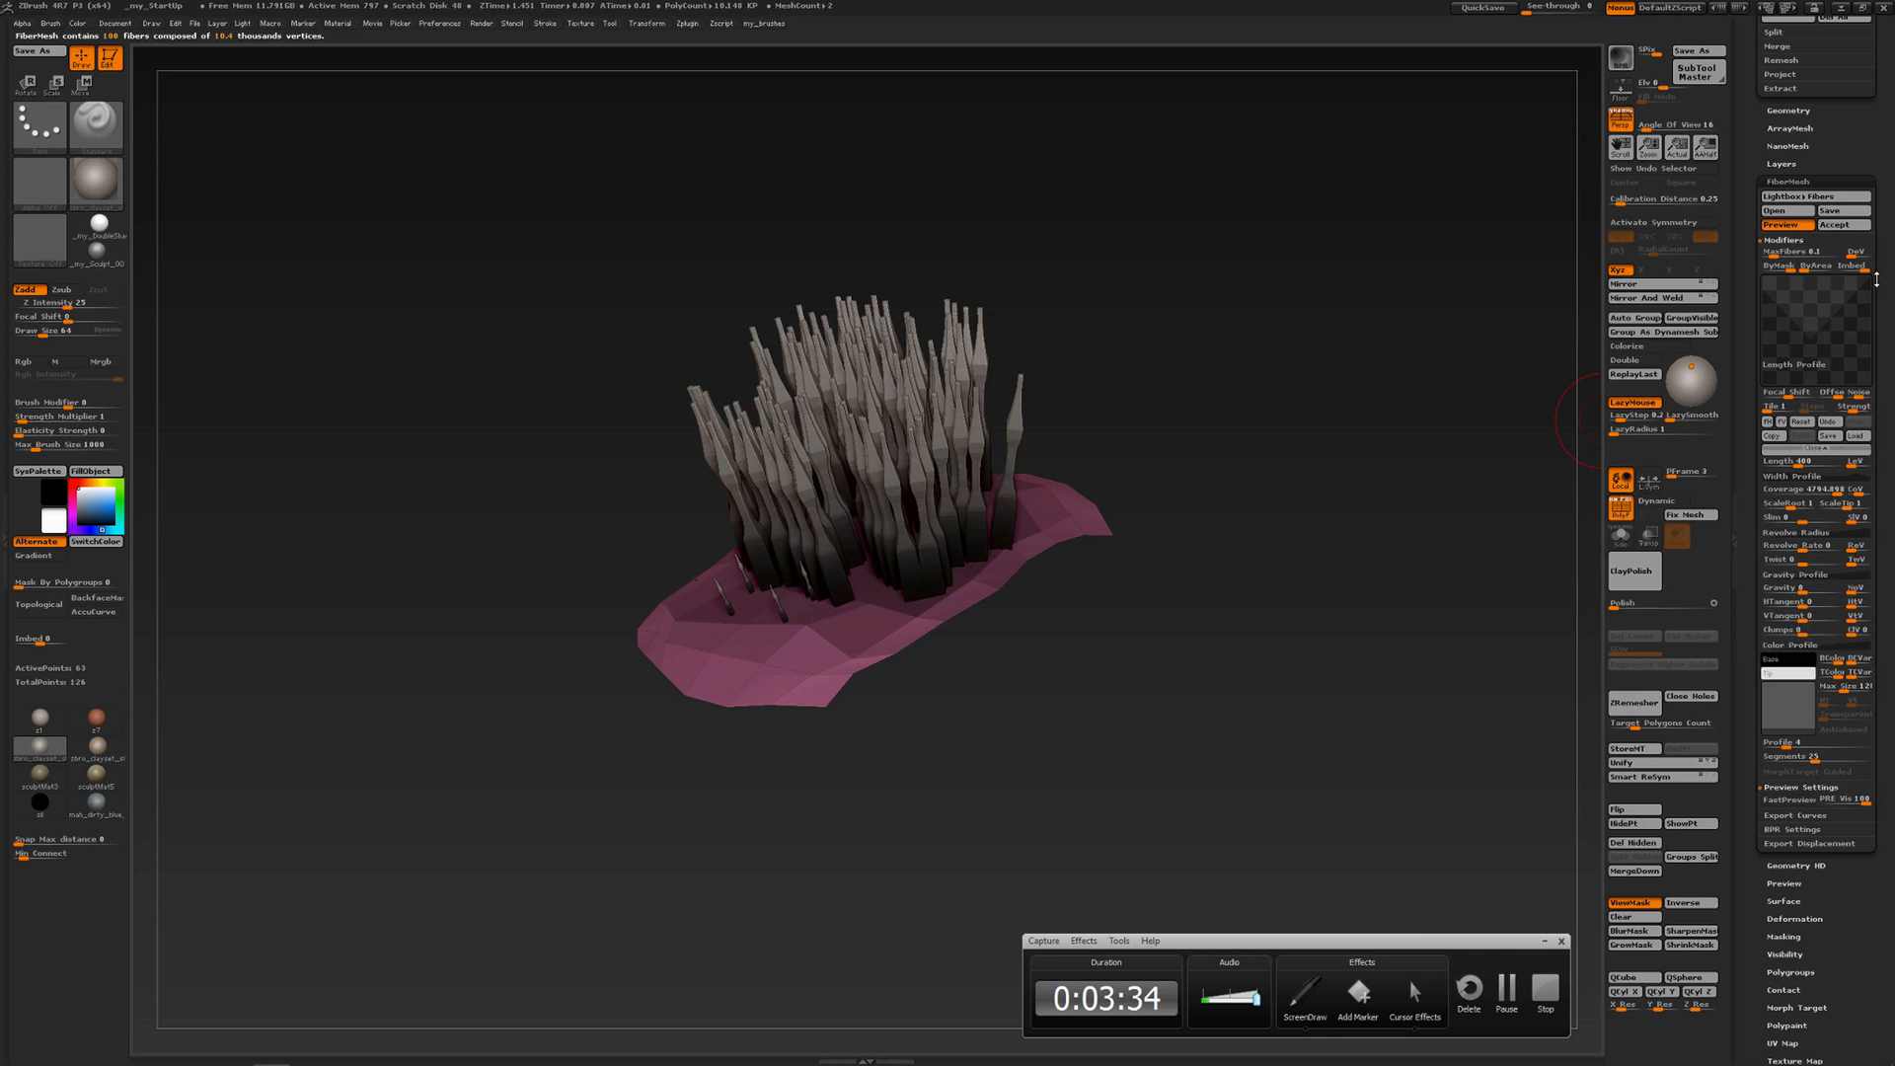
{"action": "mouse_move", "coordinate": [1872, 322]}
{"action": "left_mouse_down"}
{"action": "mouse_move", "coordinate": [1868, 336]}
{"action": "mouse_move", "coordinate": [1866, 295]}
{"action": "left_mouse_up"}
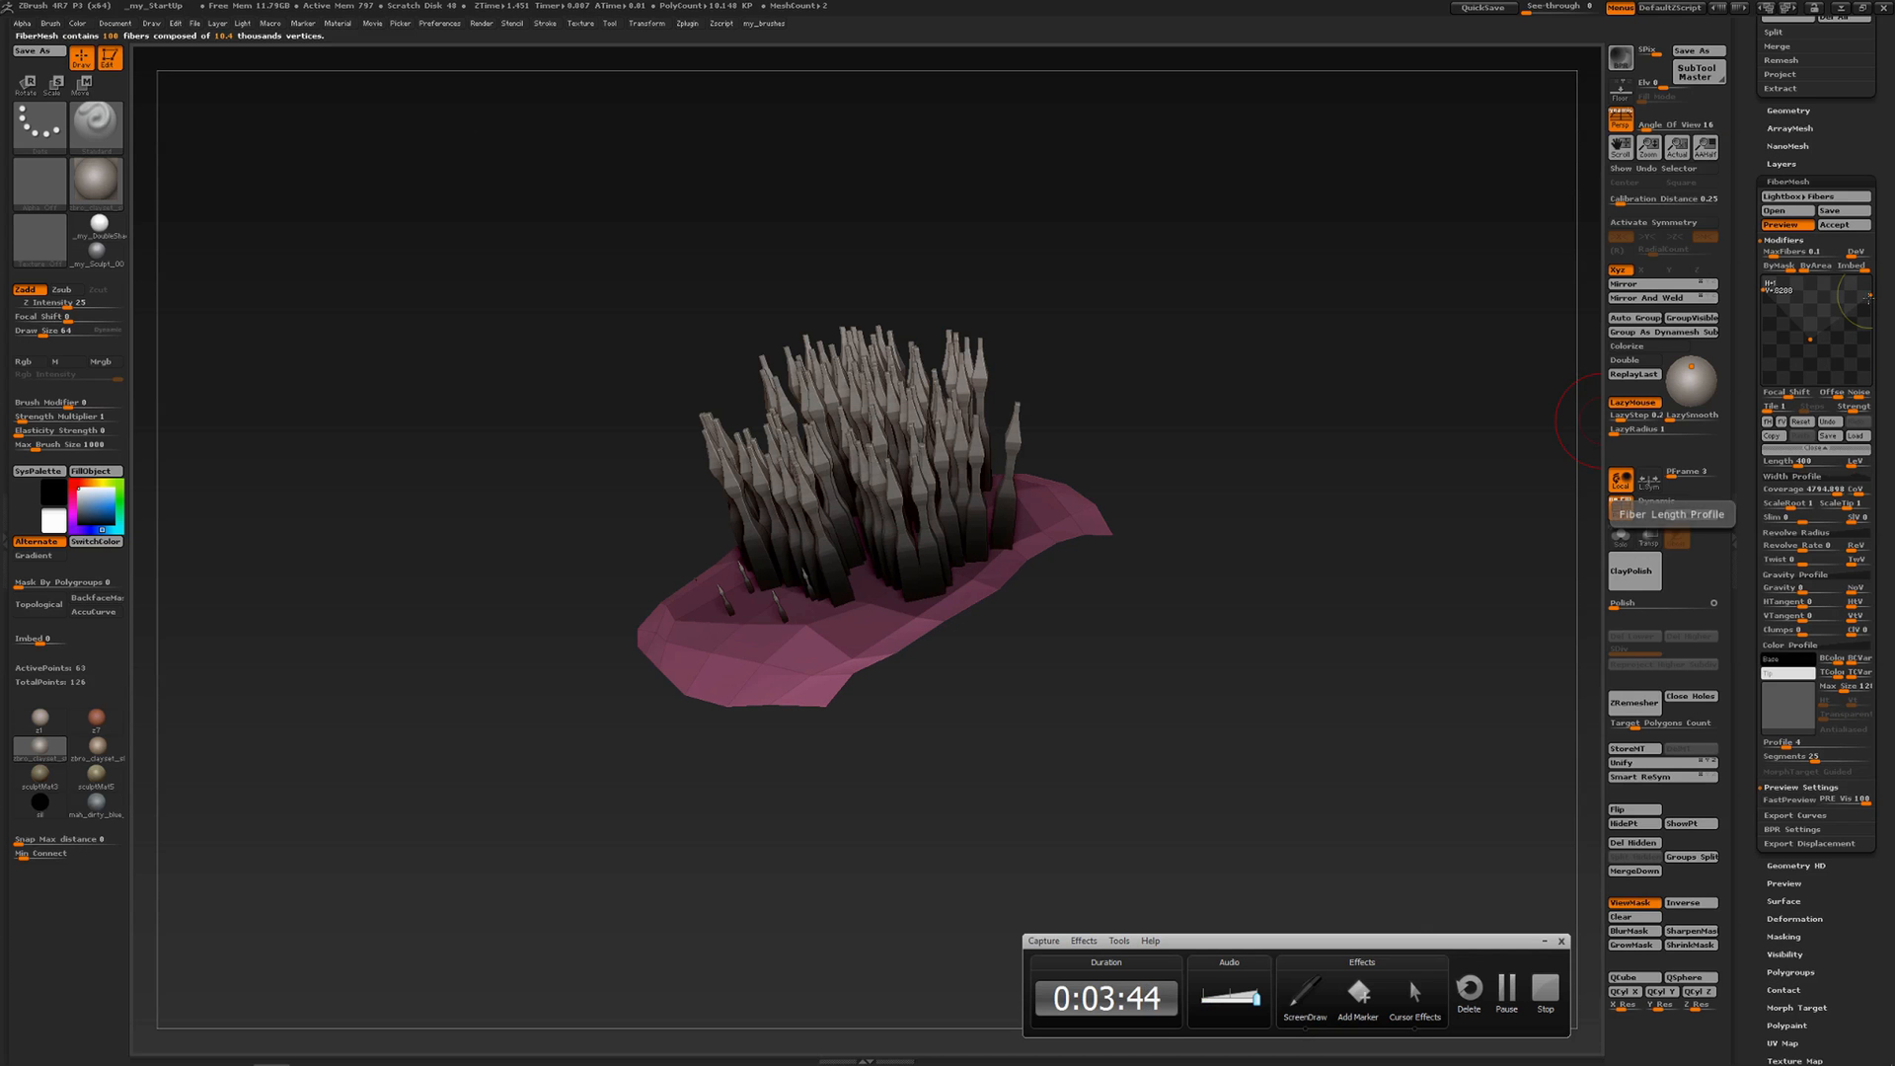
{"action": "left_click_drag", "start_coordinate": [1870, 294], "coordinate": [1864, 367]}
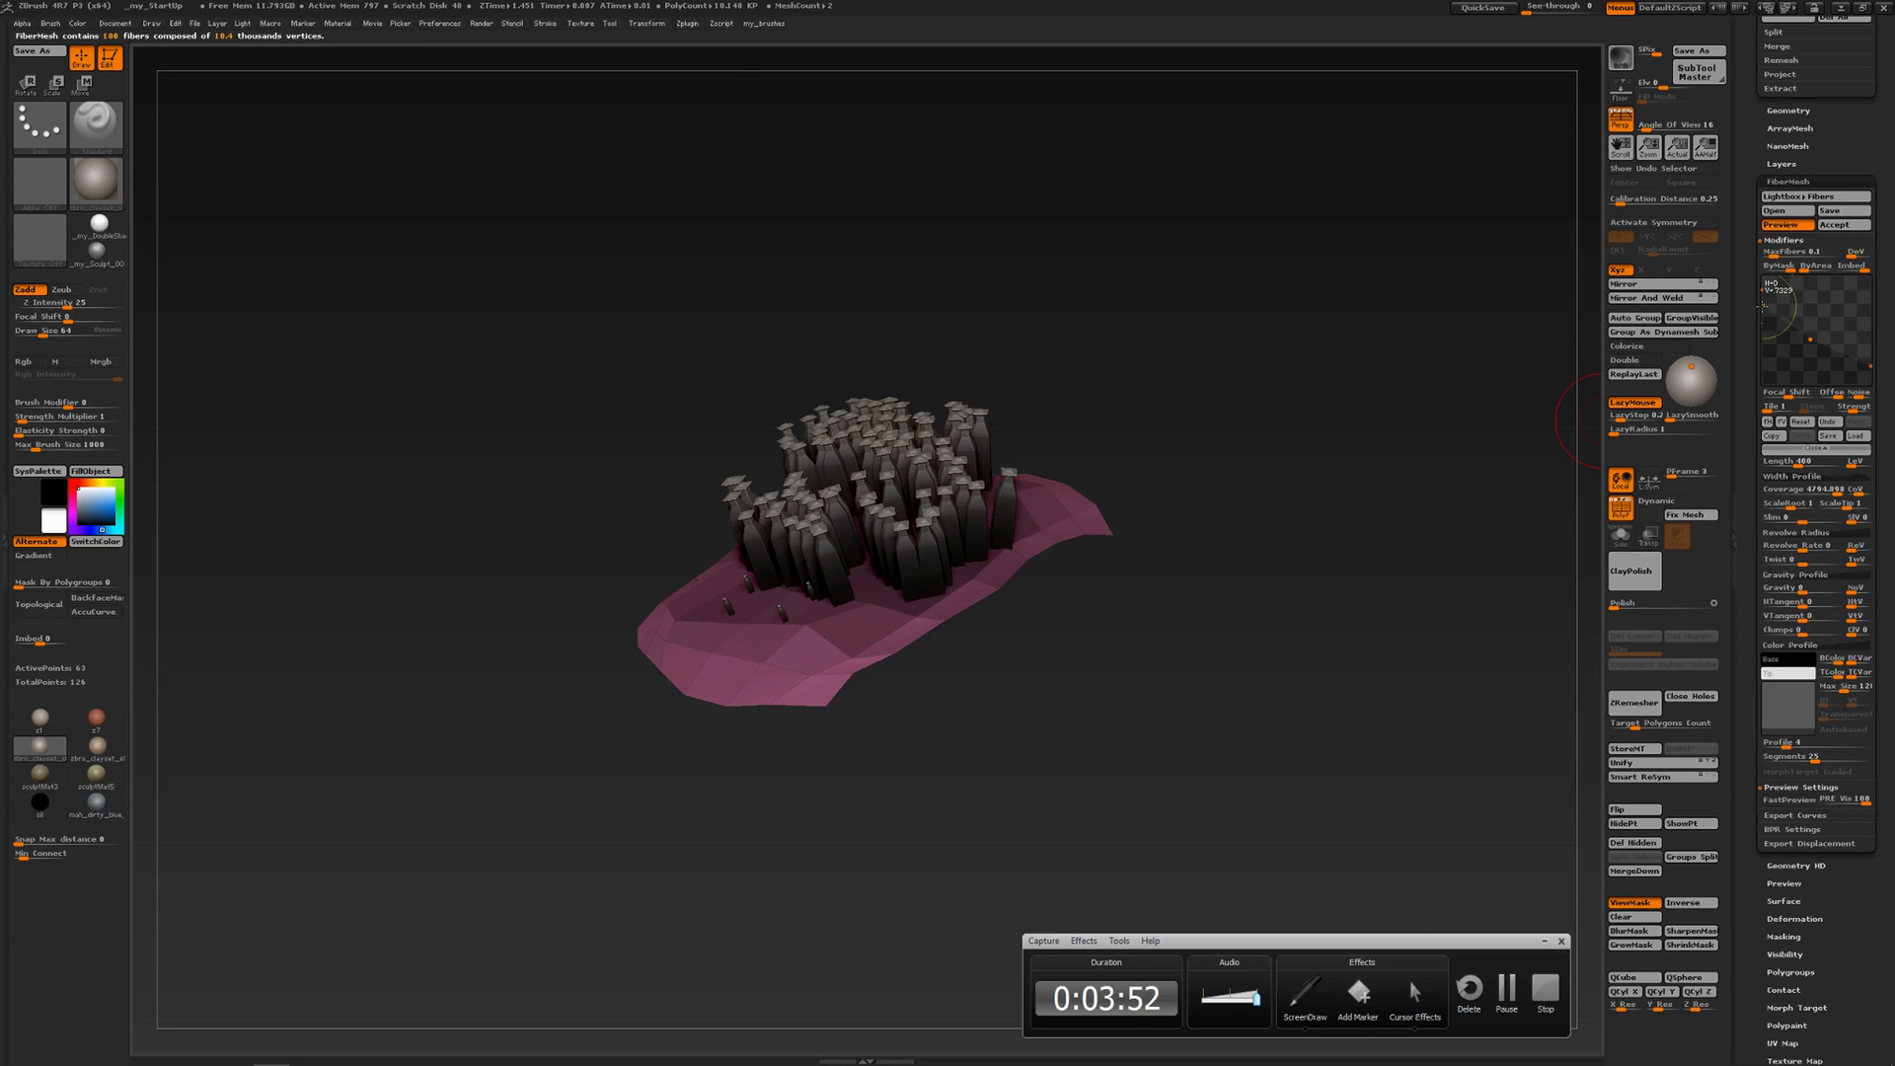
{"action": "left_click_drag", "start_coordinate": [1766, 366], "coordinate": [1765, 372]}
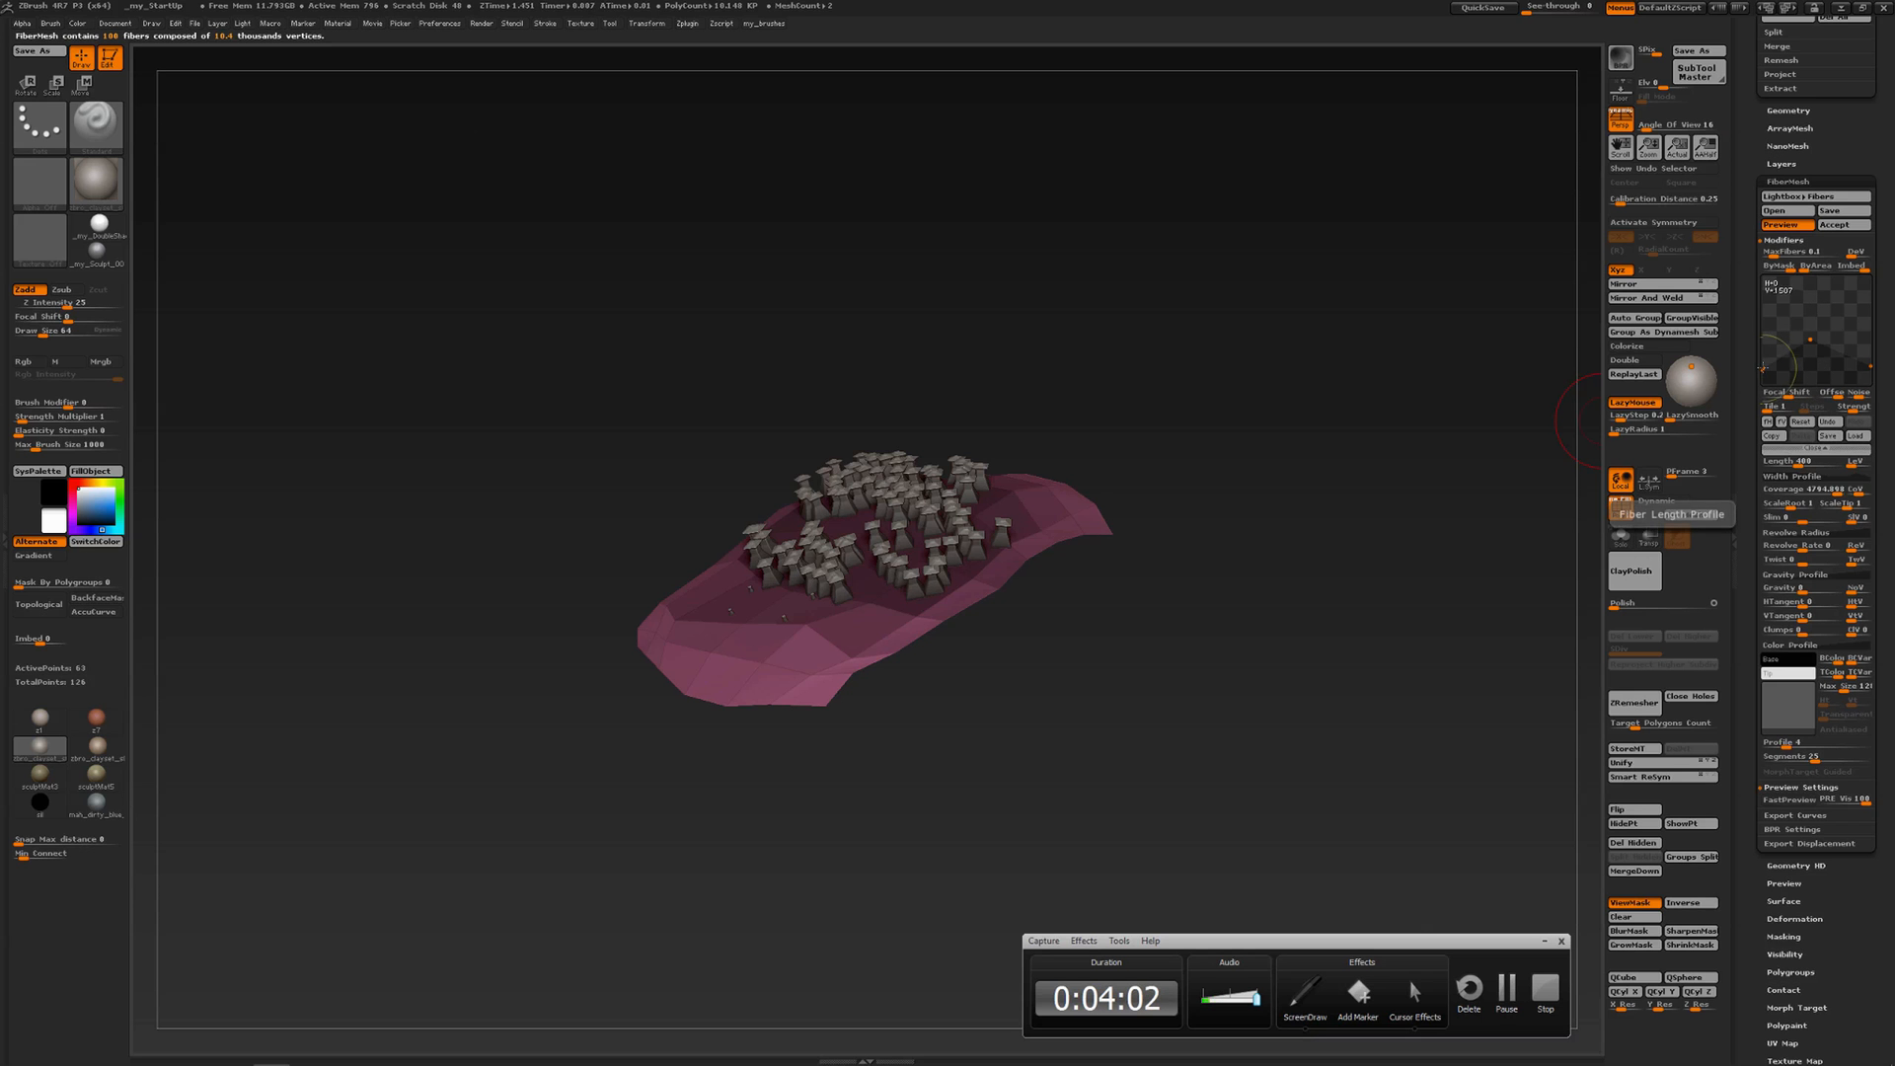
Raise the length curve's middle, vary its root and tip heights, and pull a point between middle and tip down low
{"action": "left_click_drag", "start_coordinate": [1767, 306], "coordinate": [1811, 301]}
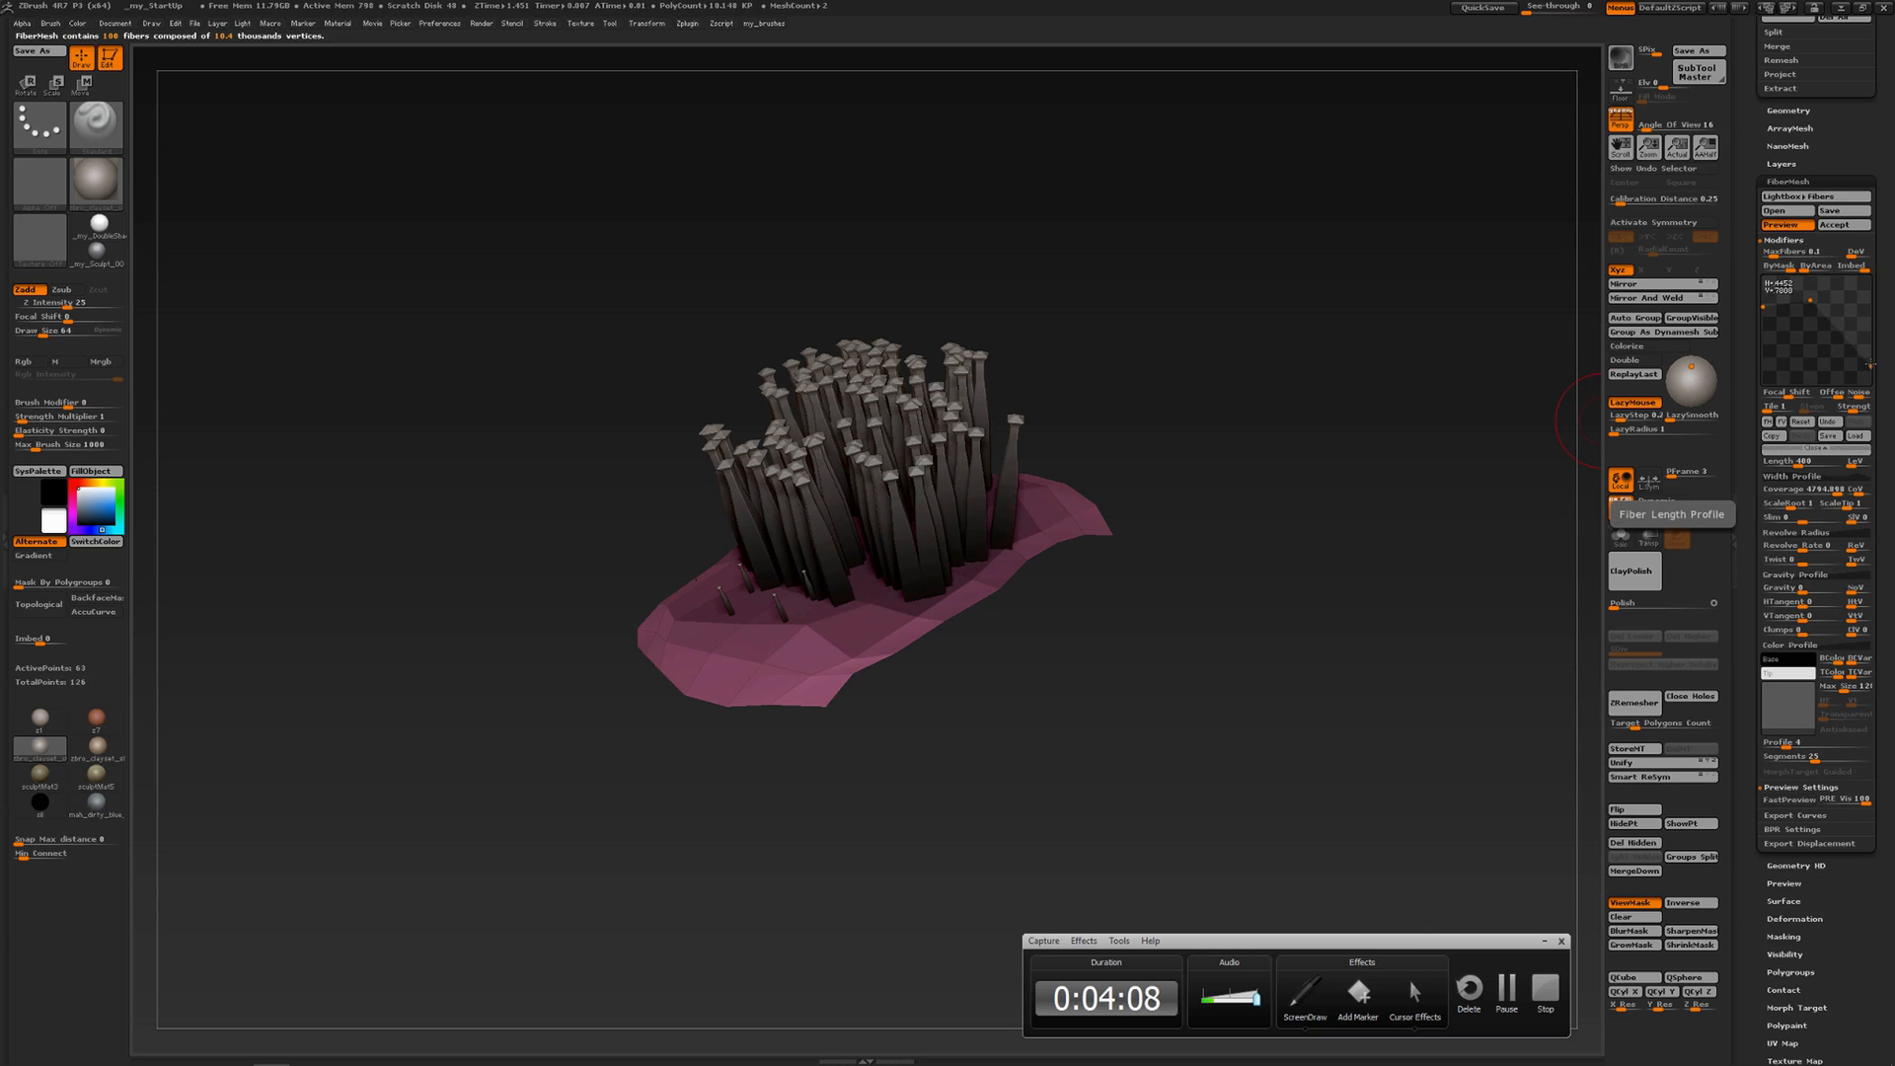
{"action": "left_click_drag", "start_coordinate": [1866, 337], "coordinate": [1865, 311]}
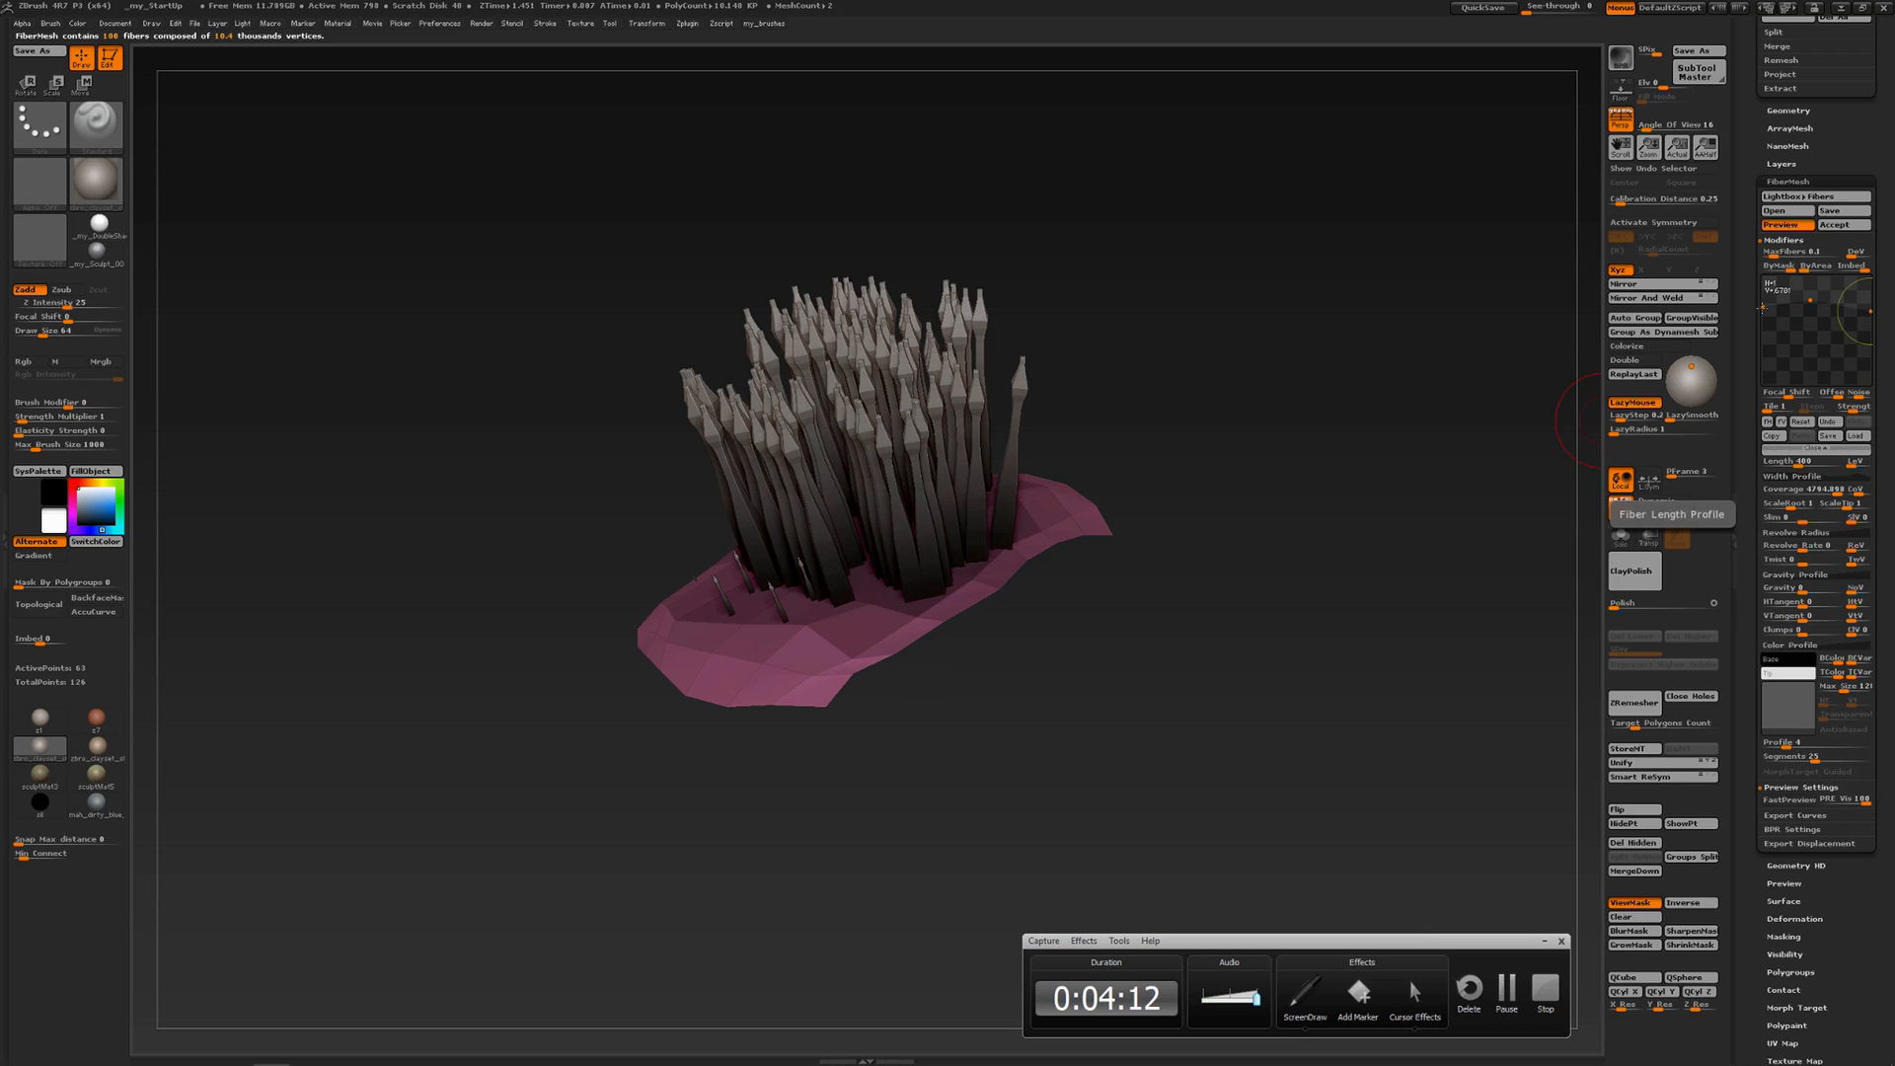
{"action": "left_click_drag", "start_coordinate": [1766, 307], "coordinate": [1769, 359]}
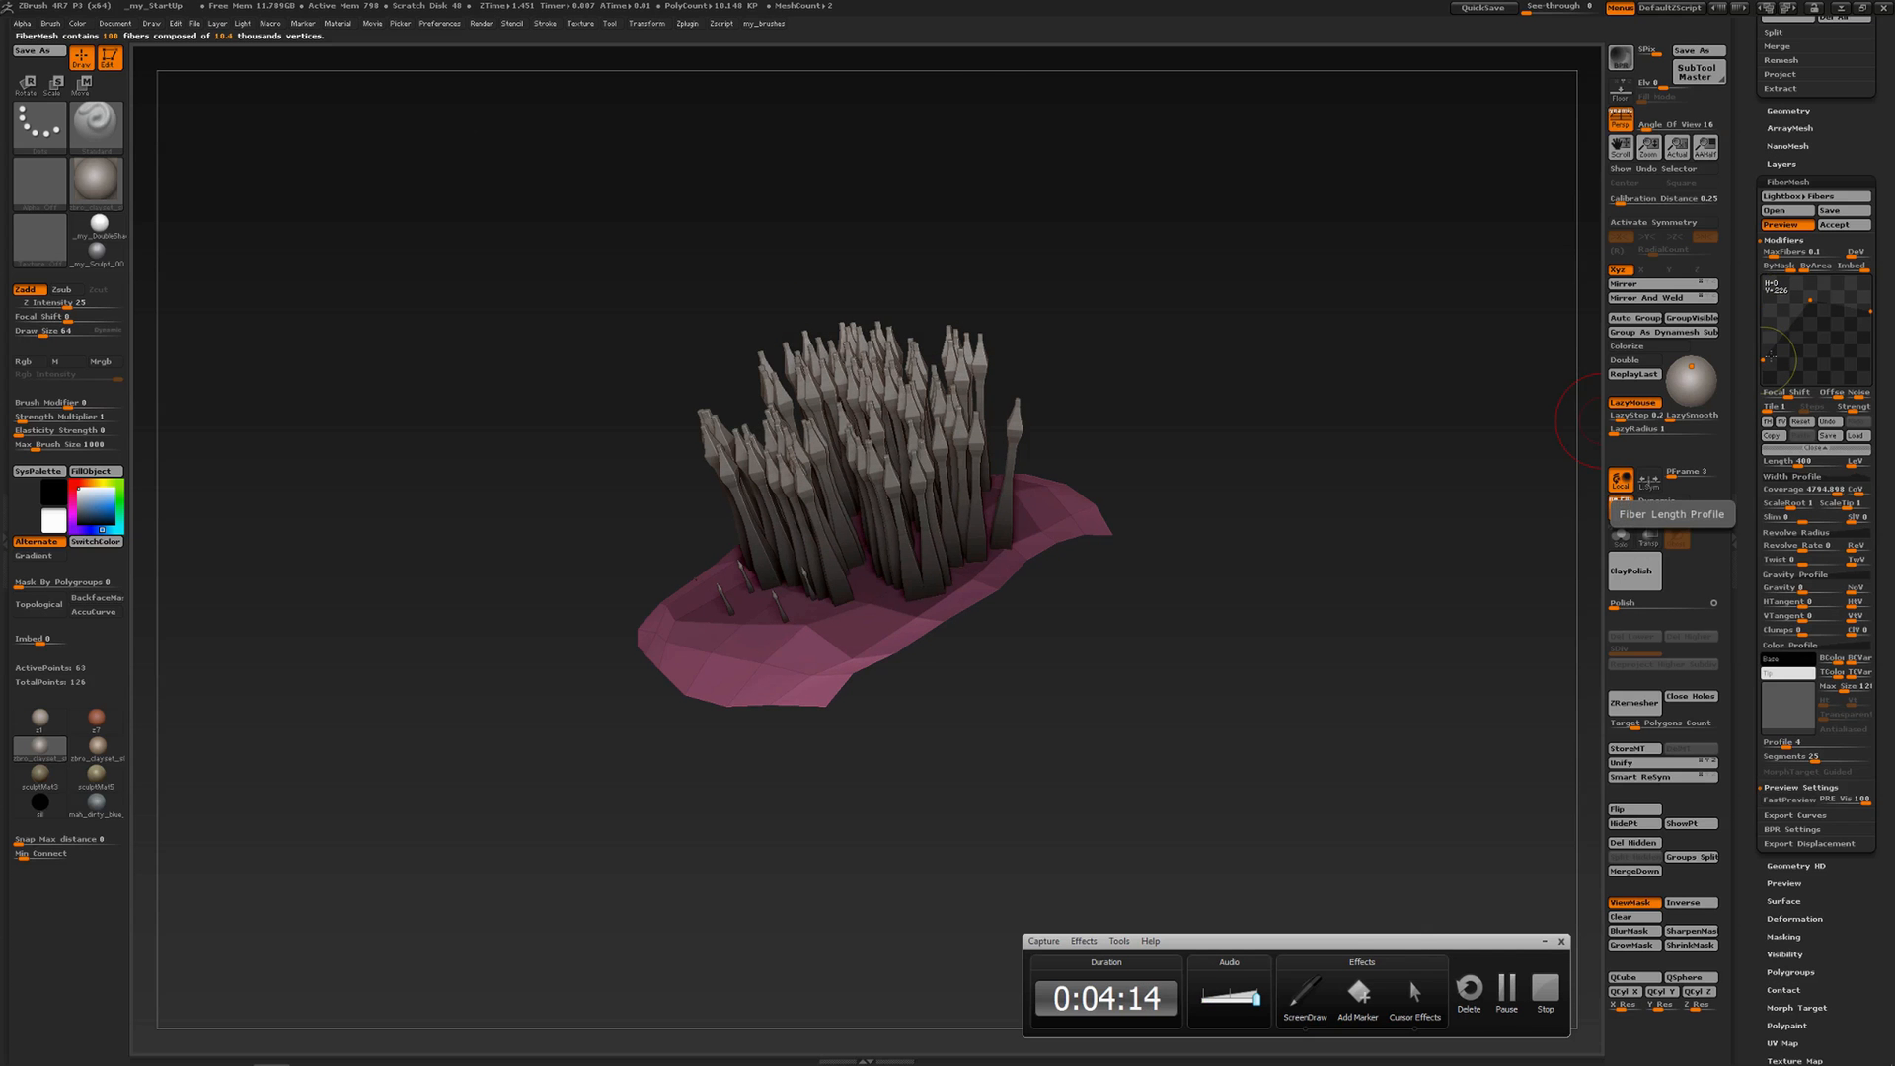
{"action": "mouse_move", "coordinate": [1810, 301]}
{"action": "left_mouse_down"}
{"action": "mouse_move", "coordinate": [1788, 301]}
{"action": "mouse_move", "coordinate": [1811, 371]}
{"action": "mouse_move", "coordinate": [1815, 291]}
{"action": "left_mouse_up"}
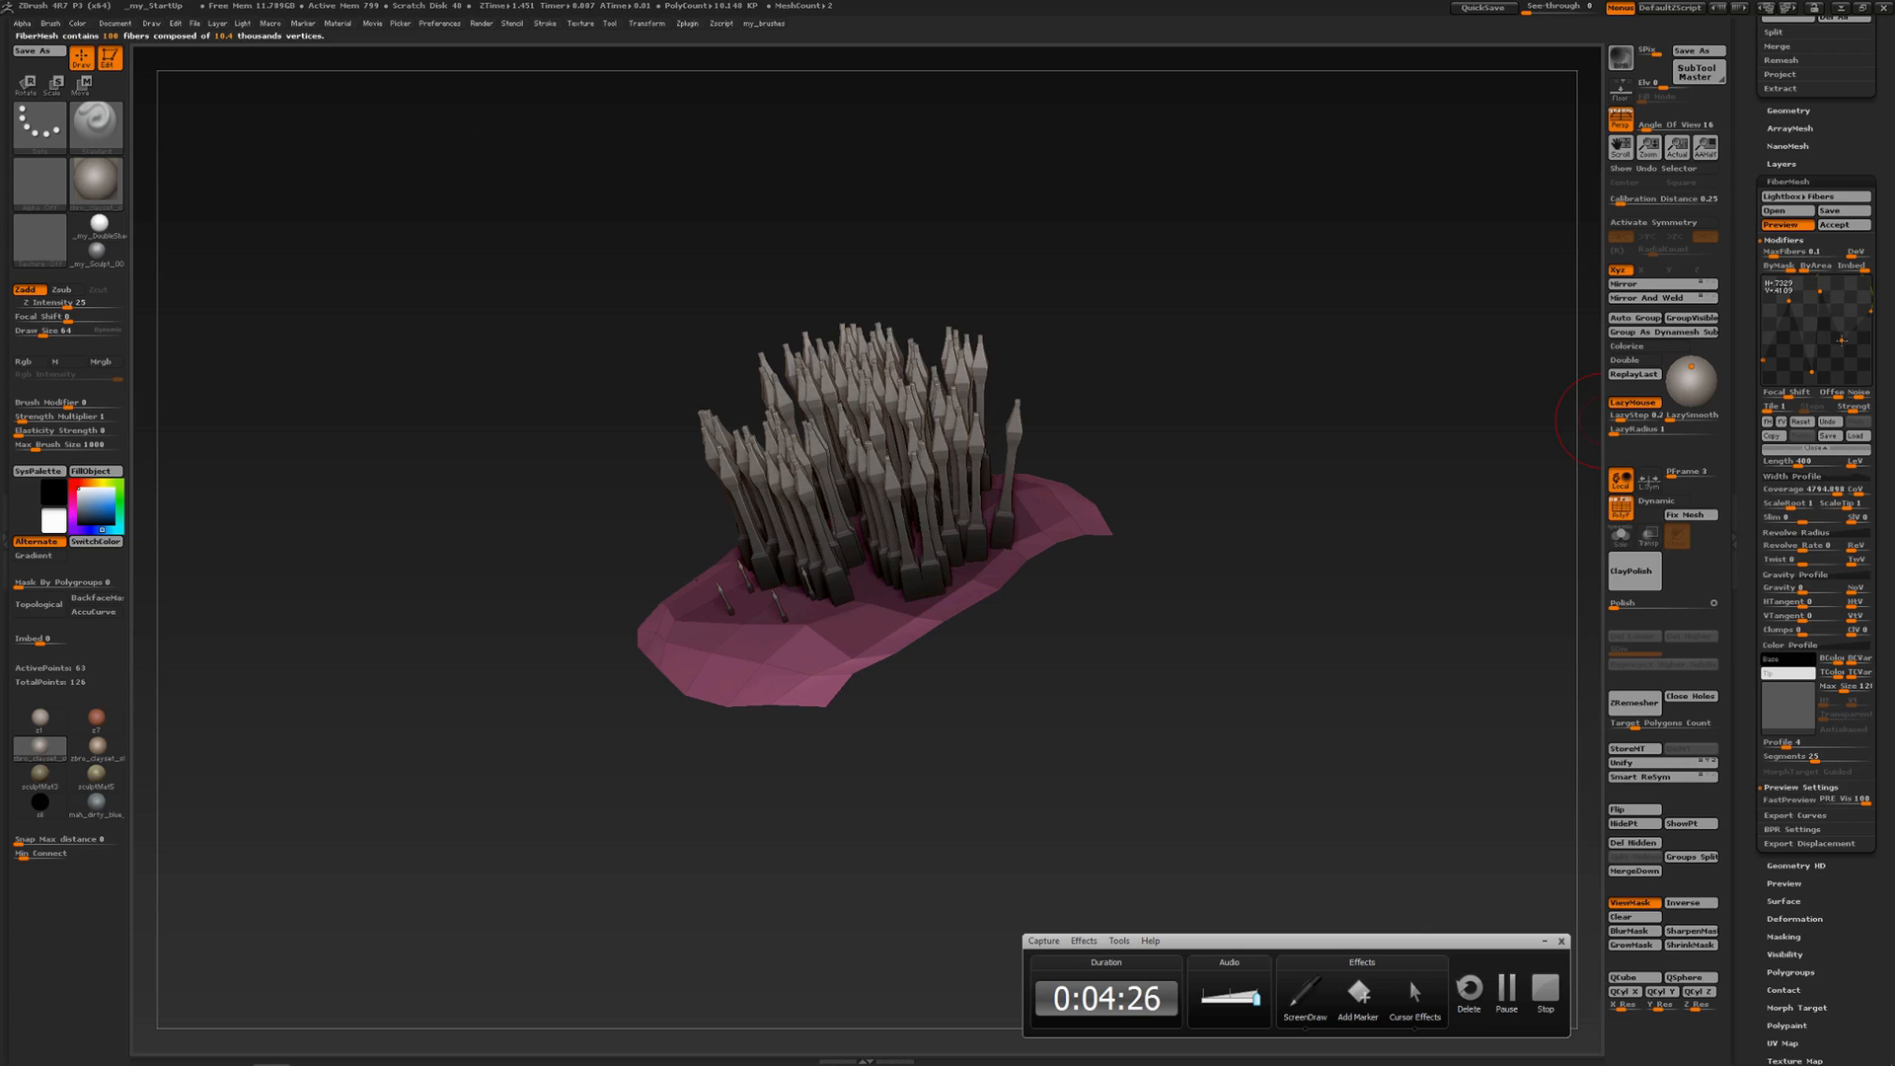
{"action": "left_click", "coordinate": [1841, 359]}
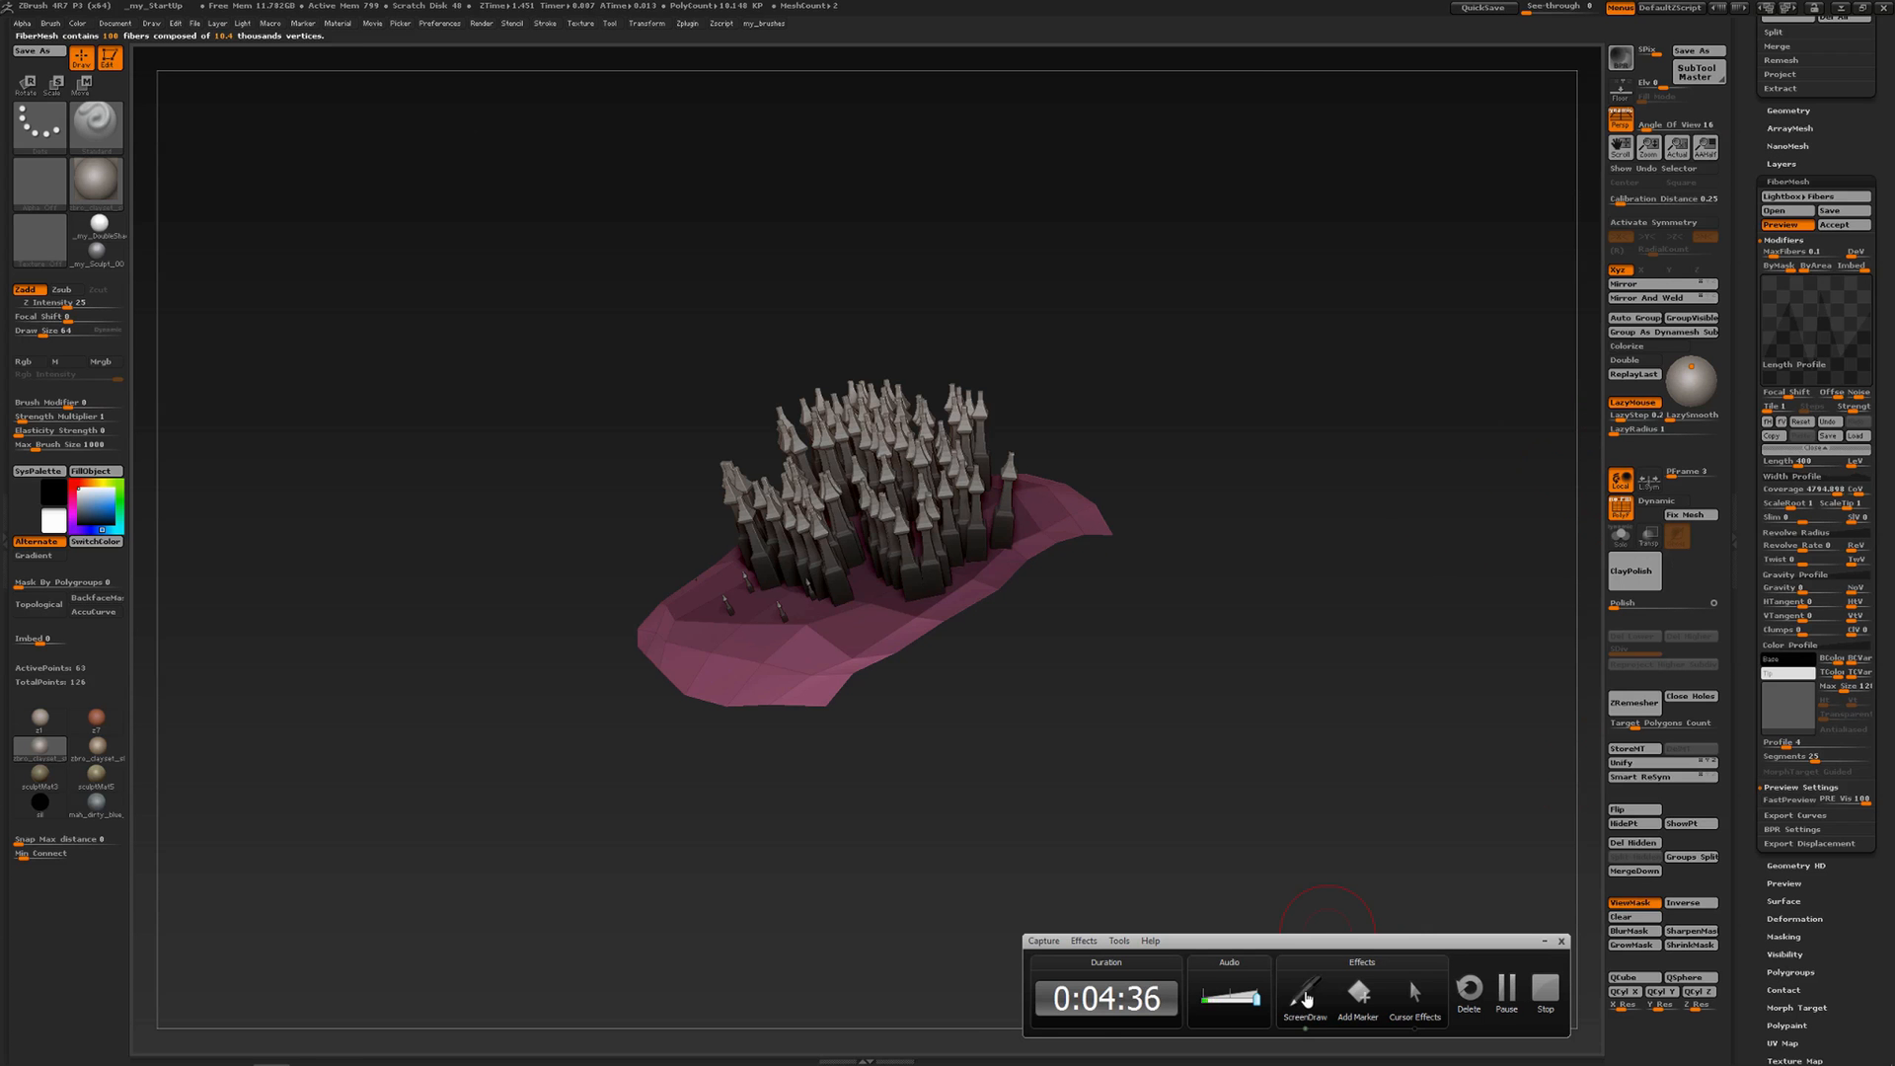
Draw a square on screen representing the length profile, with a horizontal bar below it labelled ROOT and TIP
{"action": "left_click", "coordinate": [1305, 992]}
{"action": "mouse_move", "coordinate": [1254, 390]}
{"action": "left_mouse_down"}
{"action": "mouse_move", "coordinate": [1265, 286]}
{"action": "mouse_move", "coordinate": [1397, 402]}
{"action": "left_mouse_up"}
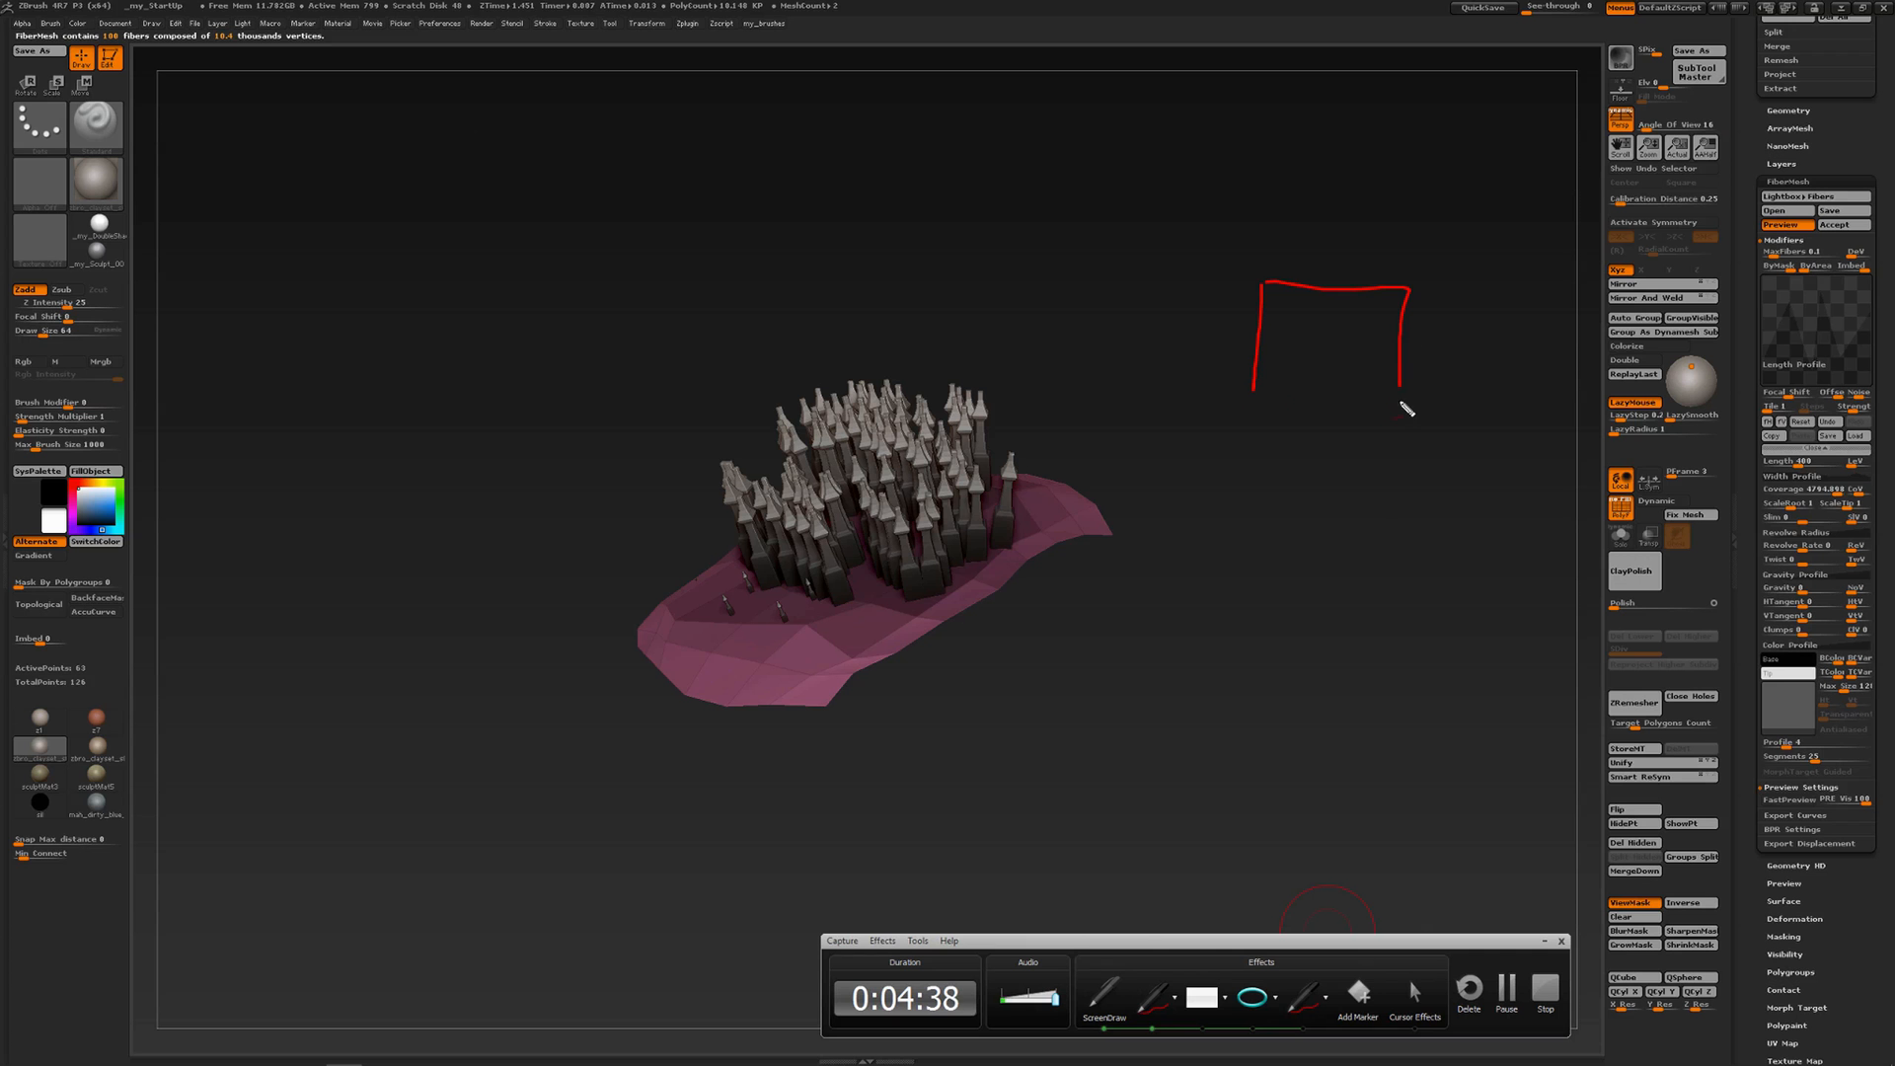
{"action": "left_click_drag", "start_coordinate": [1251, 400], "coordinate": [1418, 406]}
{"action": "left_click_drag", "start_coordinate": [1254, 432], "coordinate": [1406, 438]}
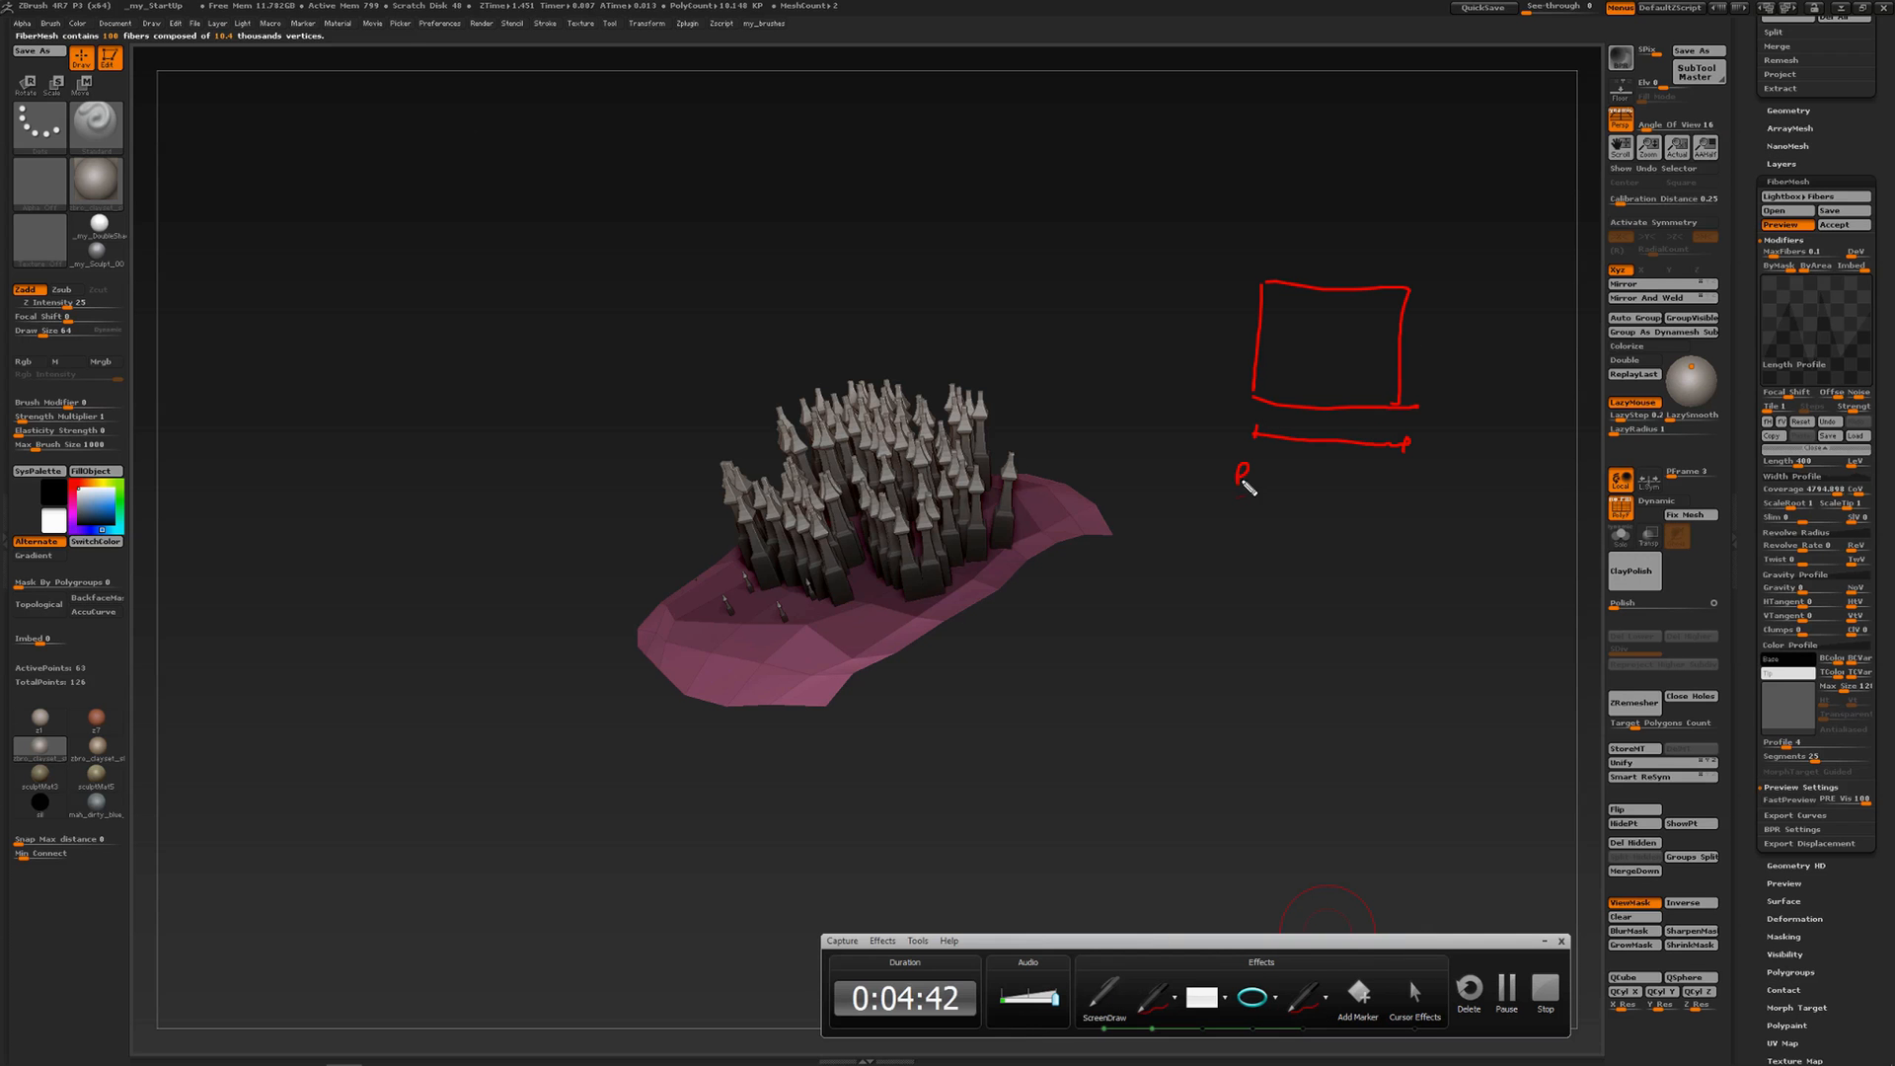
{"action": "left_click_drag", "start_coordinate": [1239, 489], "coordinate": [1313, 472]}
{"action": "mouse_move", "coordinate": [1297, 474]}
{"action": "left_mouse_down"}
{"action": "mouse_move", "coordinate": [1298, 490]}
{"action": "mouse_move", "coordinate": [1418, 479]}
{"action": "mouse_move", "coordinate": [1403, 502]}
{"action": "left_mouse_up"}
{"action": "mouse_move", "coordinate": [1430, 482]}
{"action": "left_mouse_down"}
{"action": "mouse_move", "coordinate": [1429, 501]}
{"action": "mouse_move", "coordinate": [1444, 491]}
{"action": "left_mouse_up"}
Draw a vertical bar beside the square and label its upper end STRETCHING and its lower end COMPRESS
{"action": "mouse_move", "coordinate": [1197, 397]}
{"action": "left_mouse_down"}
{"action": "mouse_move", "coordinate": [1221, 398]}
{"action": "mouse_move", "coordinate": [1237, 283]}
{"action": "left_mouse_up"}
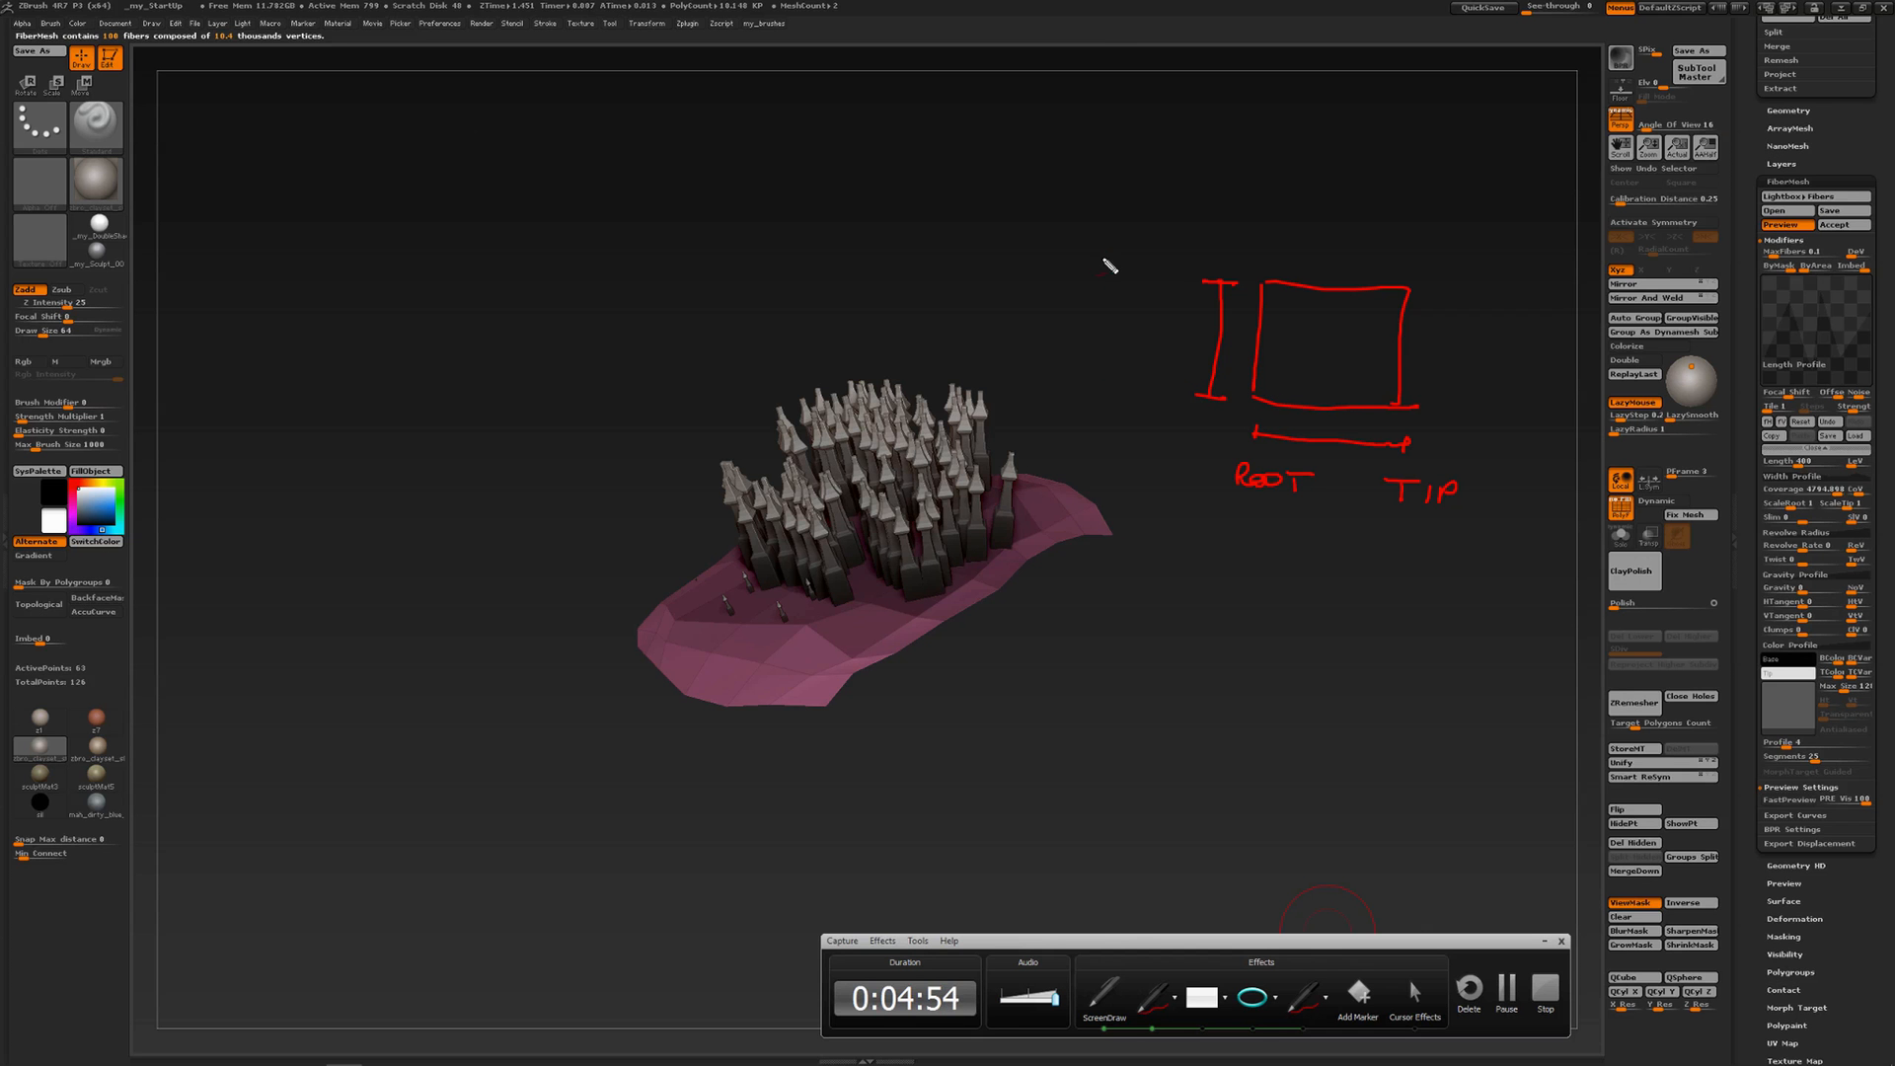
{"action": "mouse_move", "coordinate": [1110, 259]}
{"action": "left_mouse_down"}
{"action": "mouse_move", "coordinate": [1092, 282]}
{"action": "mouse_move", "coordinate": [1138, 256]}
{"action": "left_mouse_up"}
{"action": "mouse_move", "coordinate": [1126, 258]}
{"action": "left_mouse_down"}
{"action": "mouse_move", "coordinate": [1126, 281]}
{"action": "mouse_move", "coordinate": [1154, 283]}
{"action": "mouse_move", "coordinate": [1204, 252]}
{"action": "left_mouse_up"}
{"action": "mouse_move", "coordinate": [1191, 254]}
{"action": "left_mouse_down"}
{"action": "mouse_move", "coordinate": [1190, 281]}
{"action": "mouse_move", "coordinate": [1267, 277]}
{"action": "mouse_move", "coordinate": [1283, 246]}
{"action": "mouse_move", "coordinate": [1258, 234]}
{"action": "mouse_move", "coordinate": [1310, 260]}
{"action": "left_mouse_up"}
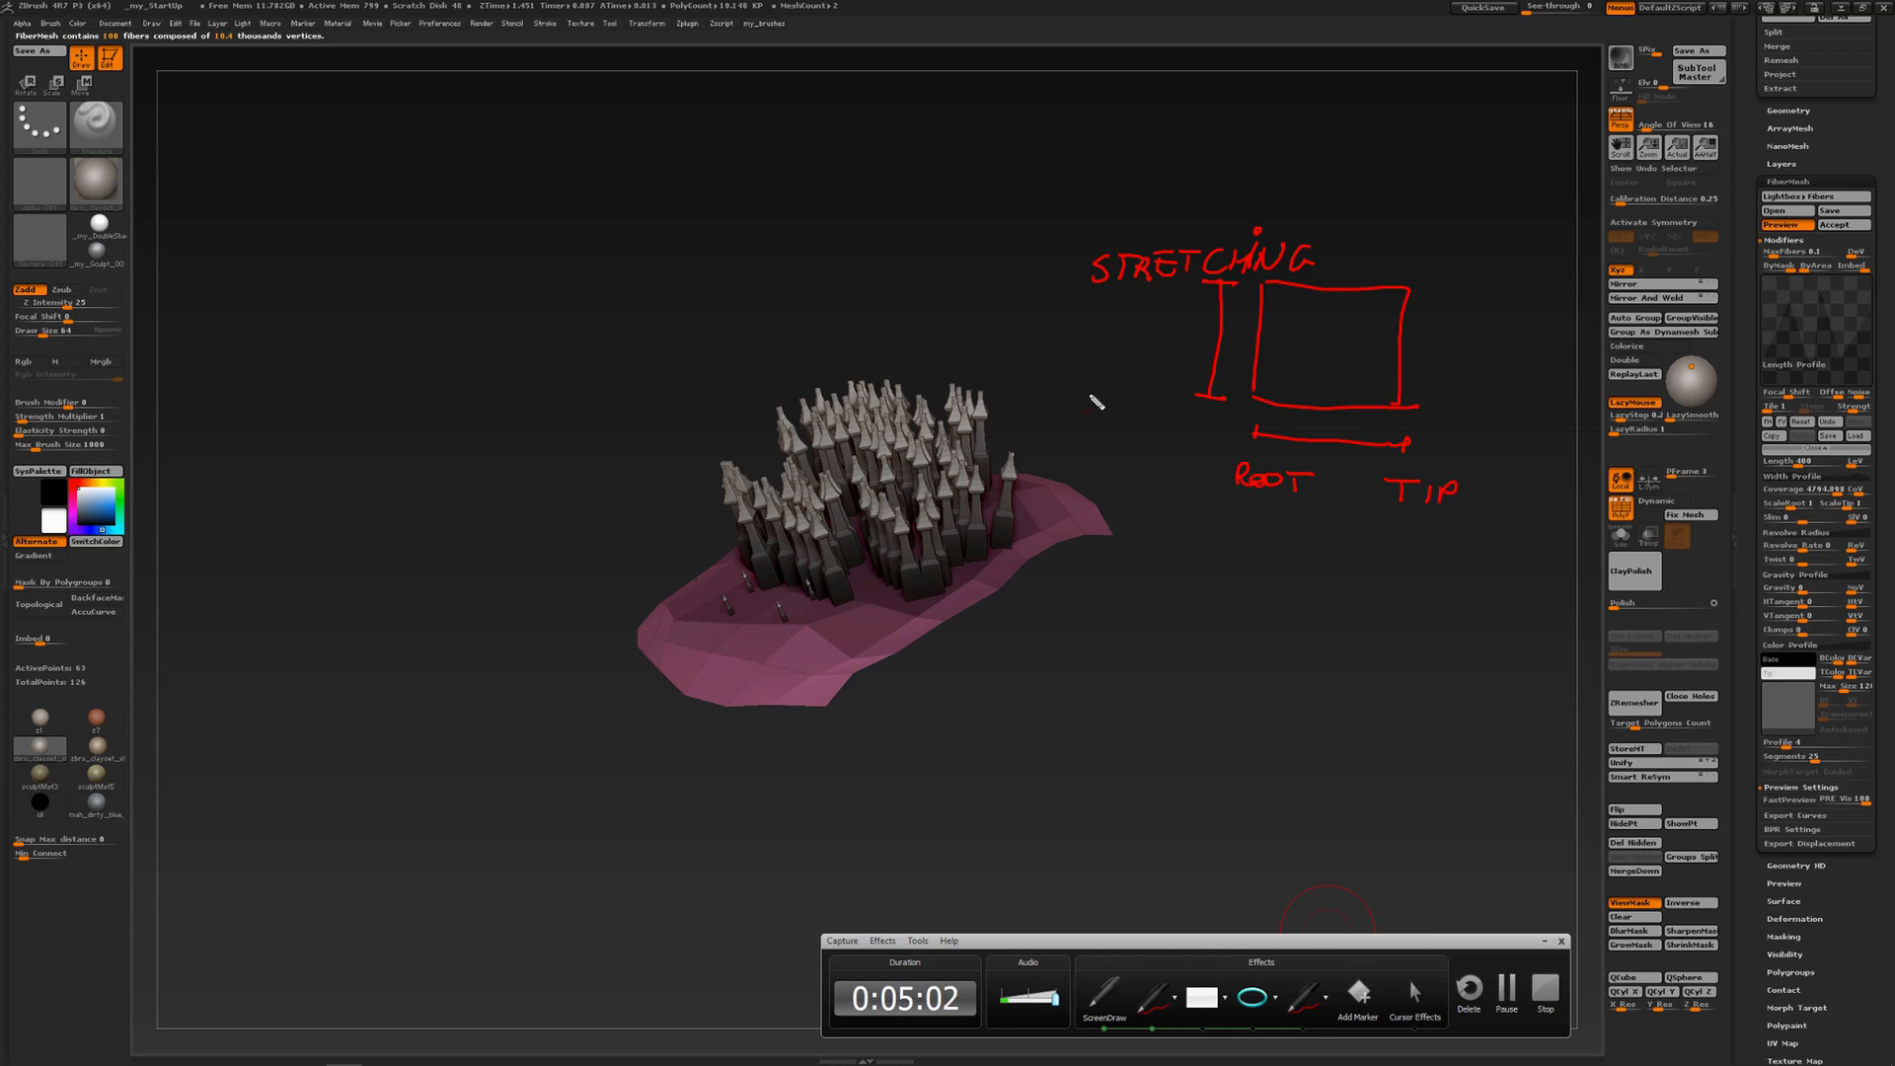
{"action": "left_click_drag", "start_coordinate": [1088, 388], "coordinate": [1086, 413]}
{"action": "left_click_drag", "start_coordinate": [1099, 399], "coordinate": [1190, 442]}
{"action": "left_click_drag", "start_coordinate": [1212, 424], "coordinate": [1200, 441]}
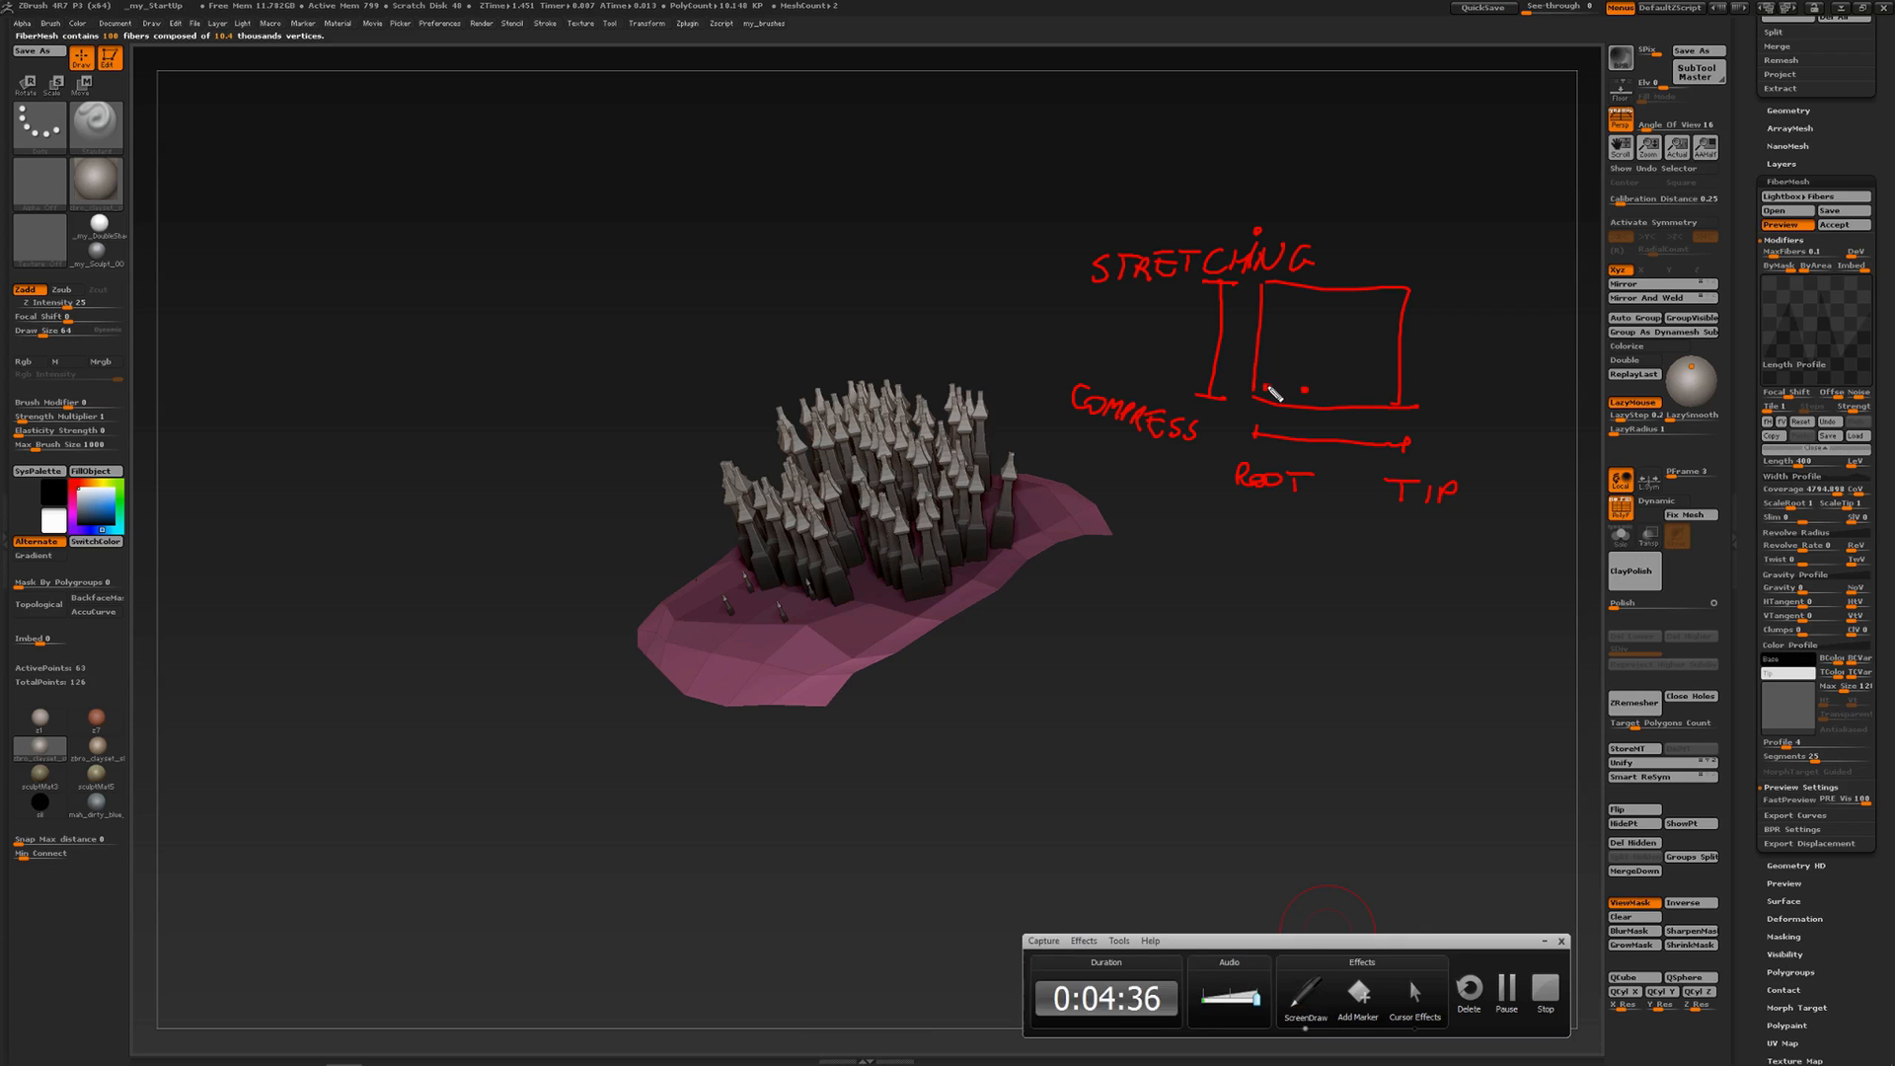
Mark the compressed root area in the square, sketch fiber strokes below the diagram, and end the on-screen drawing
{"action": "left_click_drag", "start_coordinate": [1268, 388], "coordinate": [1309, 393]}
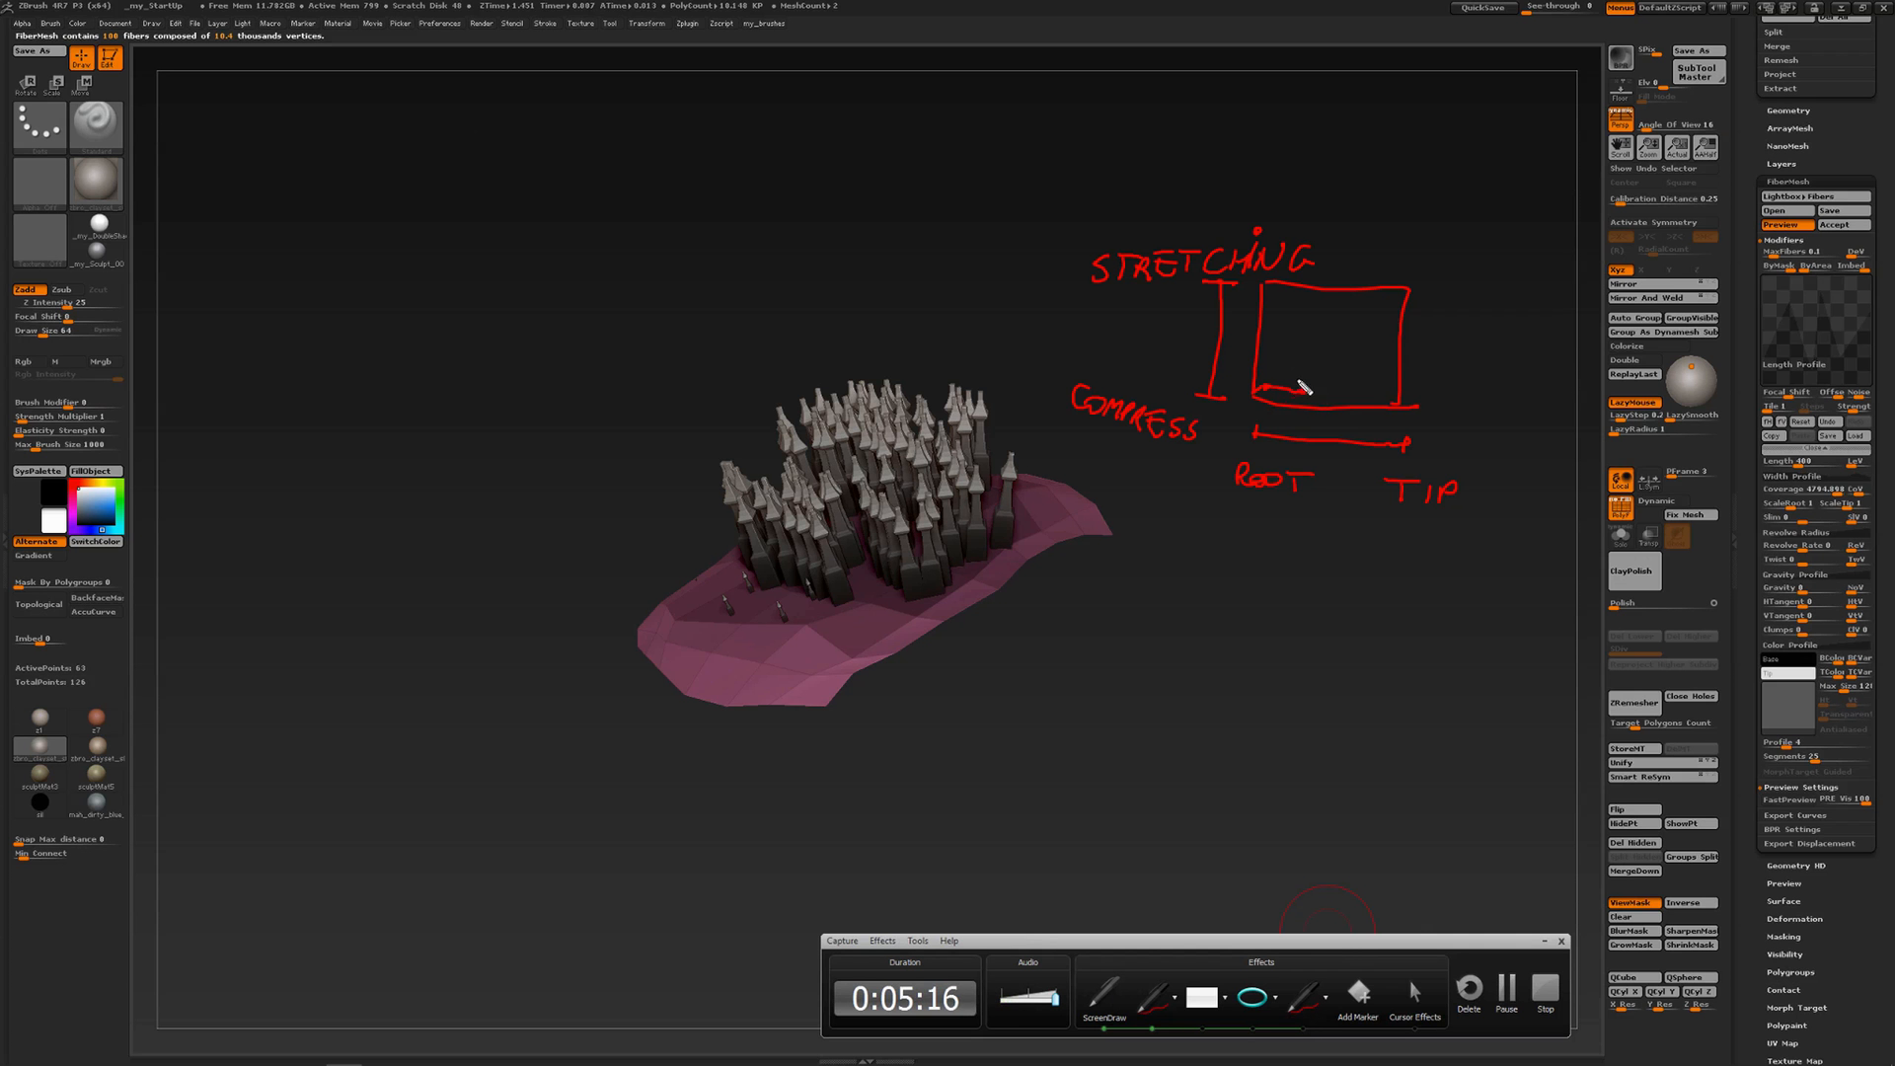
{"action": "mouse_move", "coordinate": [1029, 550]}
{"action": "left_mouse_down"}
{"action": "mouse_move", "coordinate": [1050, 542]}
{"action": "mouse_move", "coordinate": [1036, 511]}
{"action": "left_mouse_up"}
{"action": "left_click", "coordinate": [1288, 304]}
{"action": "mouse_move", "coordinate": [1073, 549]}
{"action": "left_mouse_down"}
{"action": "mouse_move", "coordinate": [1092, 550]}
{"action": "mouse_move", "coordinate": [1095, 478]}
{"action": "mouse_move", "coordinate": [1076, 471]}
{"action": "left_mouse_up"}
{"action": "left_click", "coordinate": [1103, 995]}
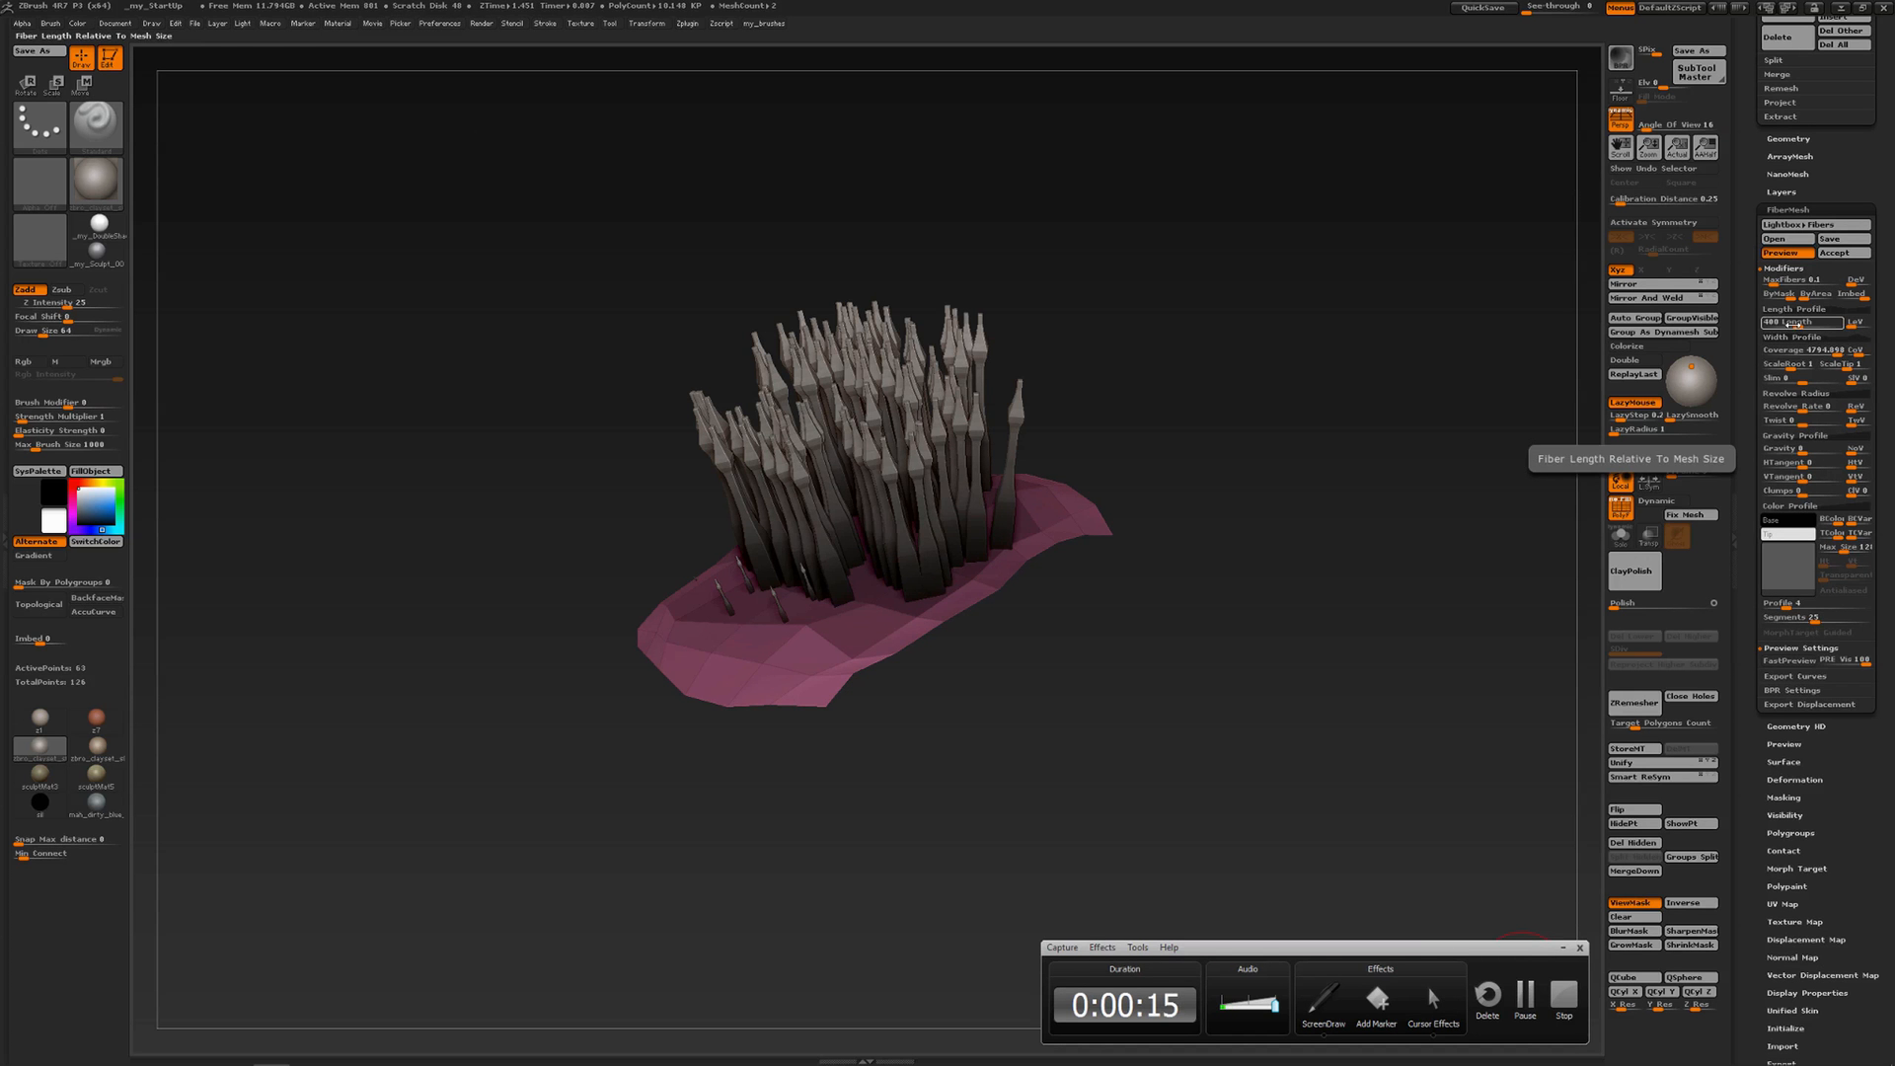
Vary the fiber length, set it to about 656, and lower the point near the root on the length profile curve
{"action": "left_click", "coordinate": [1787, 323]}
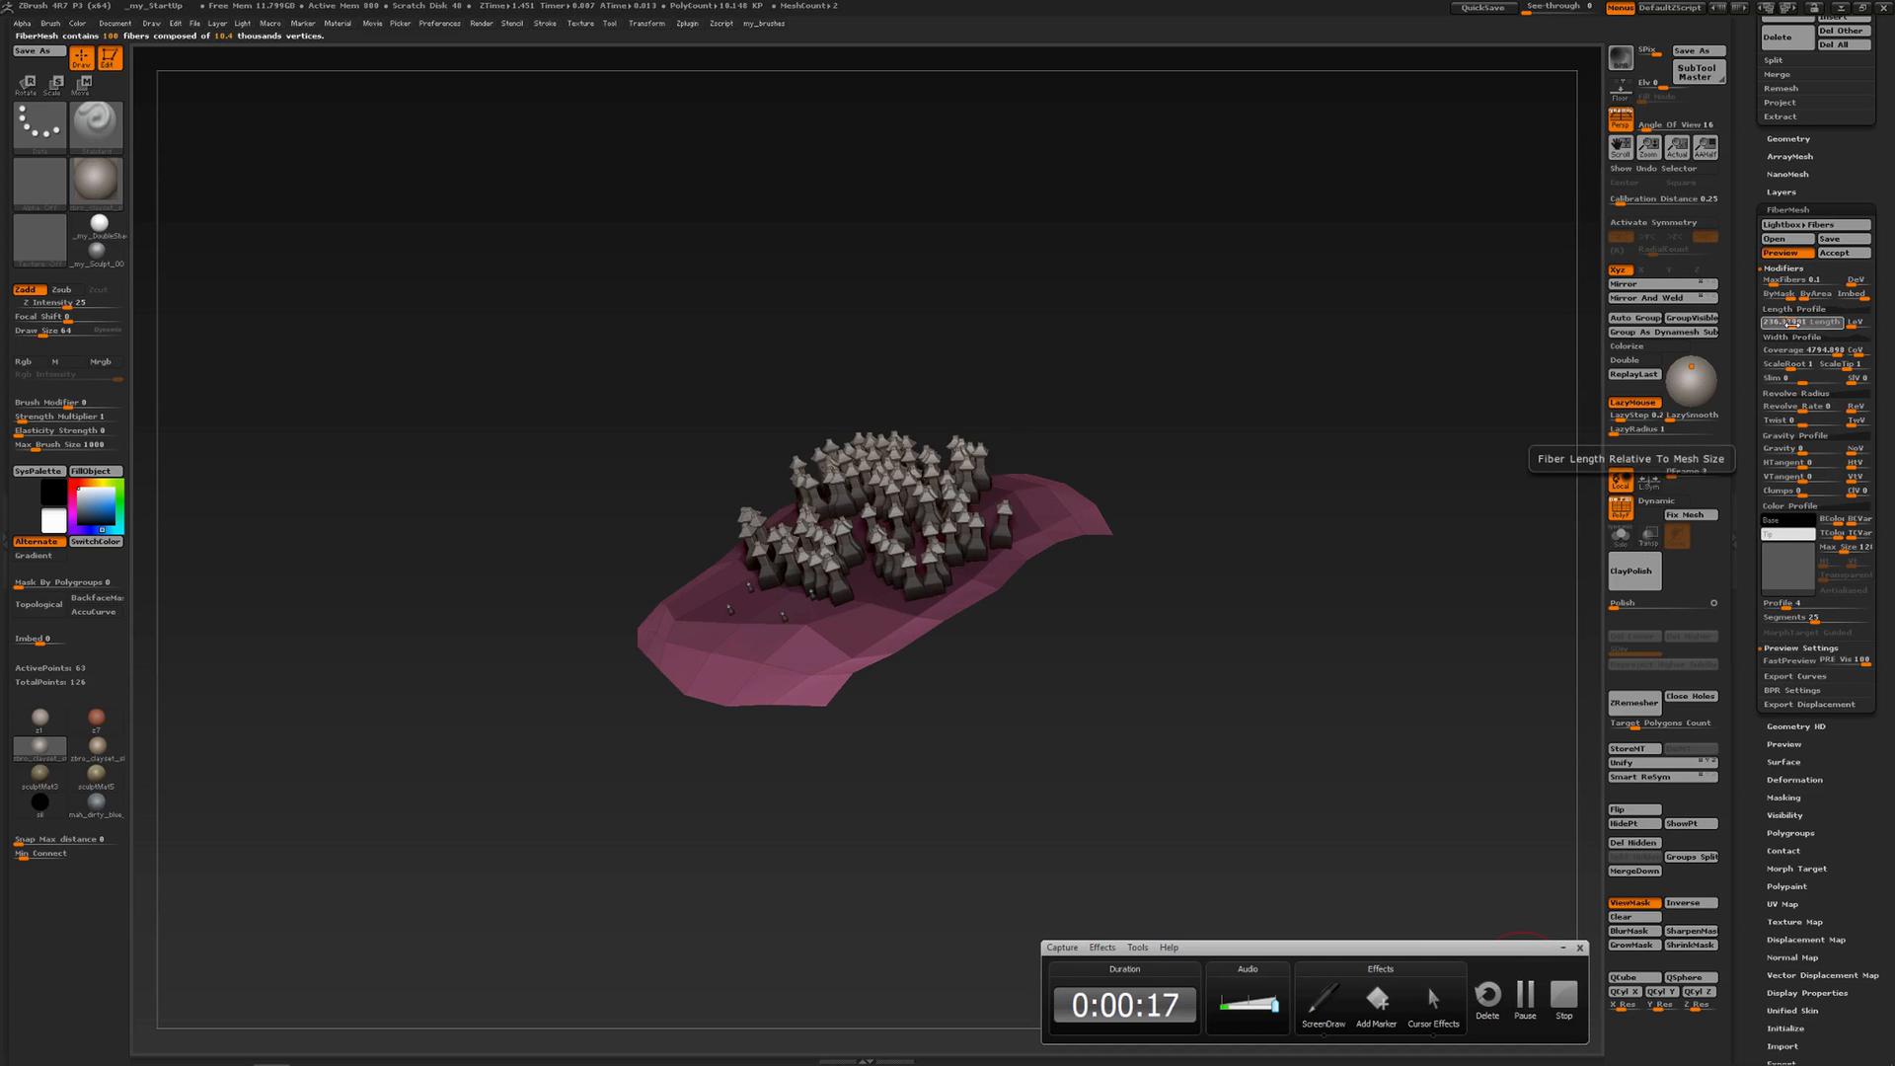
{"action": "left_click", "coordinate": [1807, 324]}
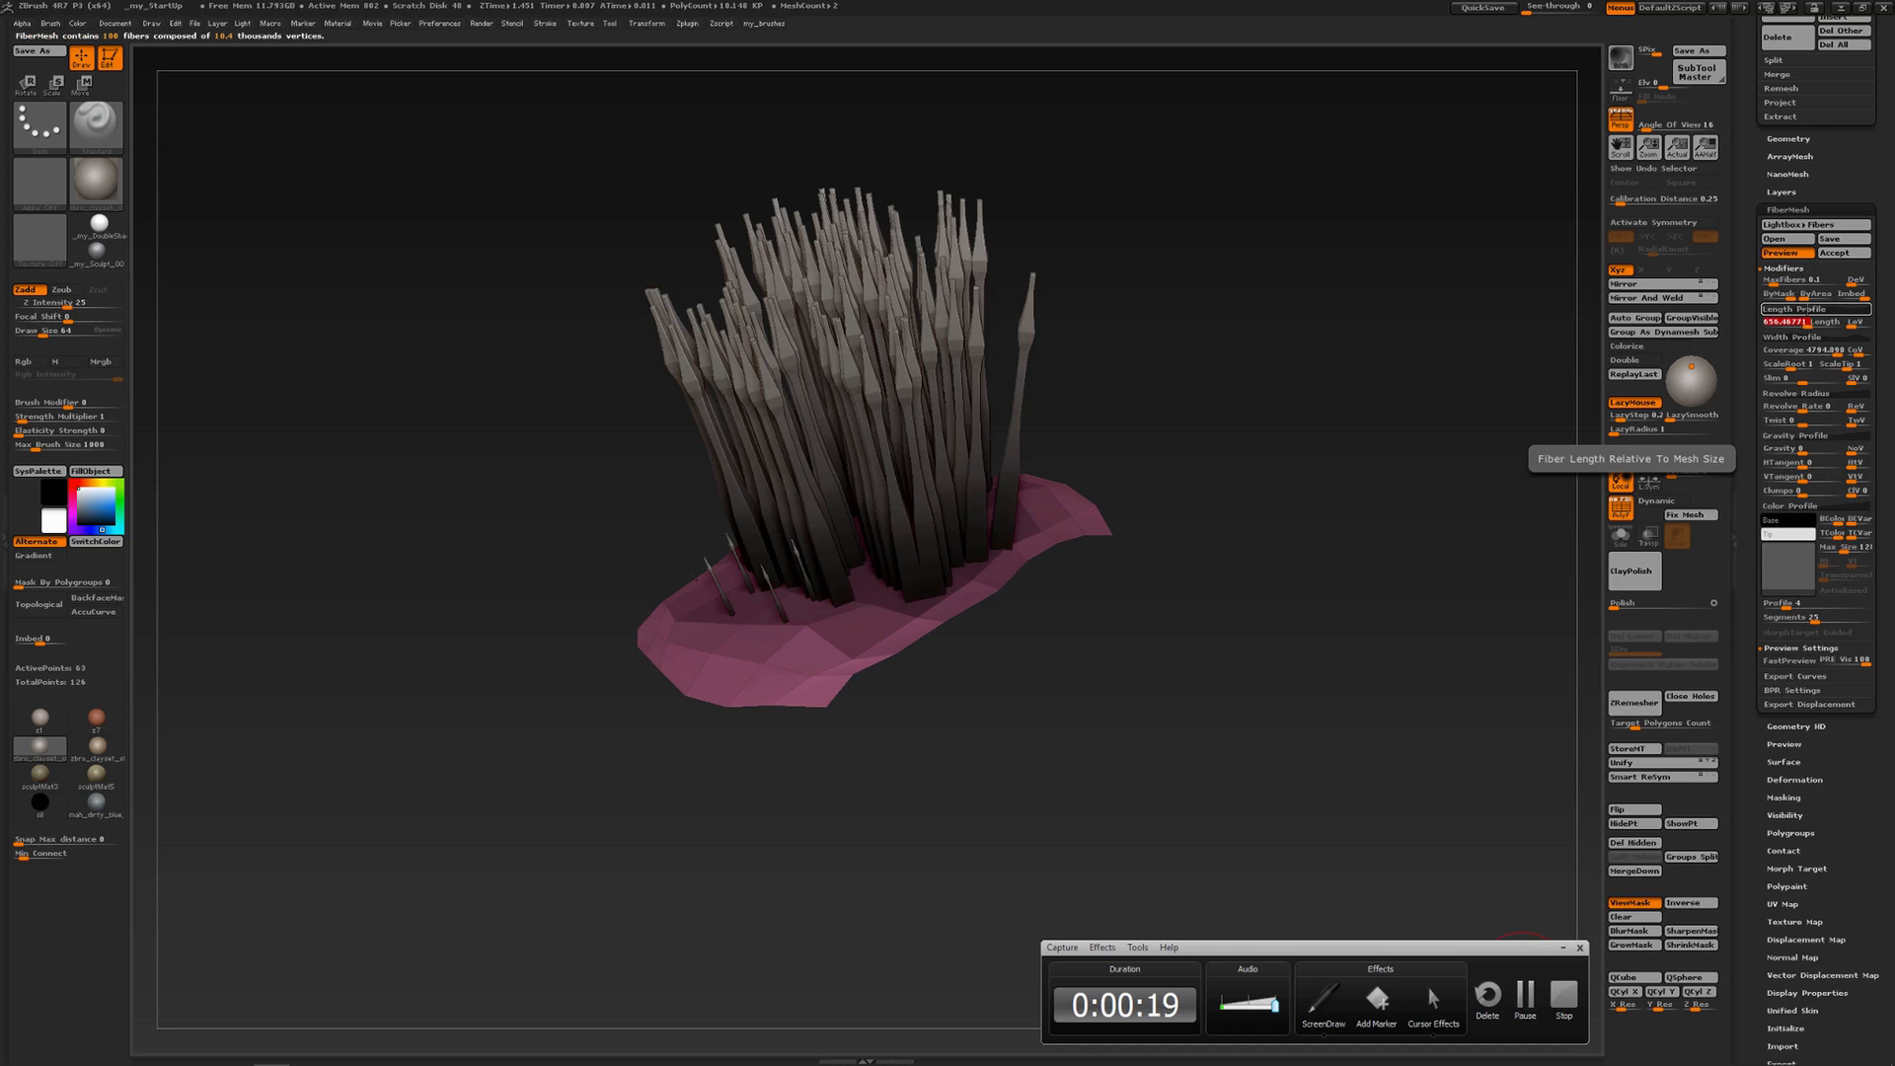
{"action": "left_click", "coordinate": [1789, 308]}
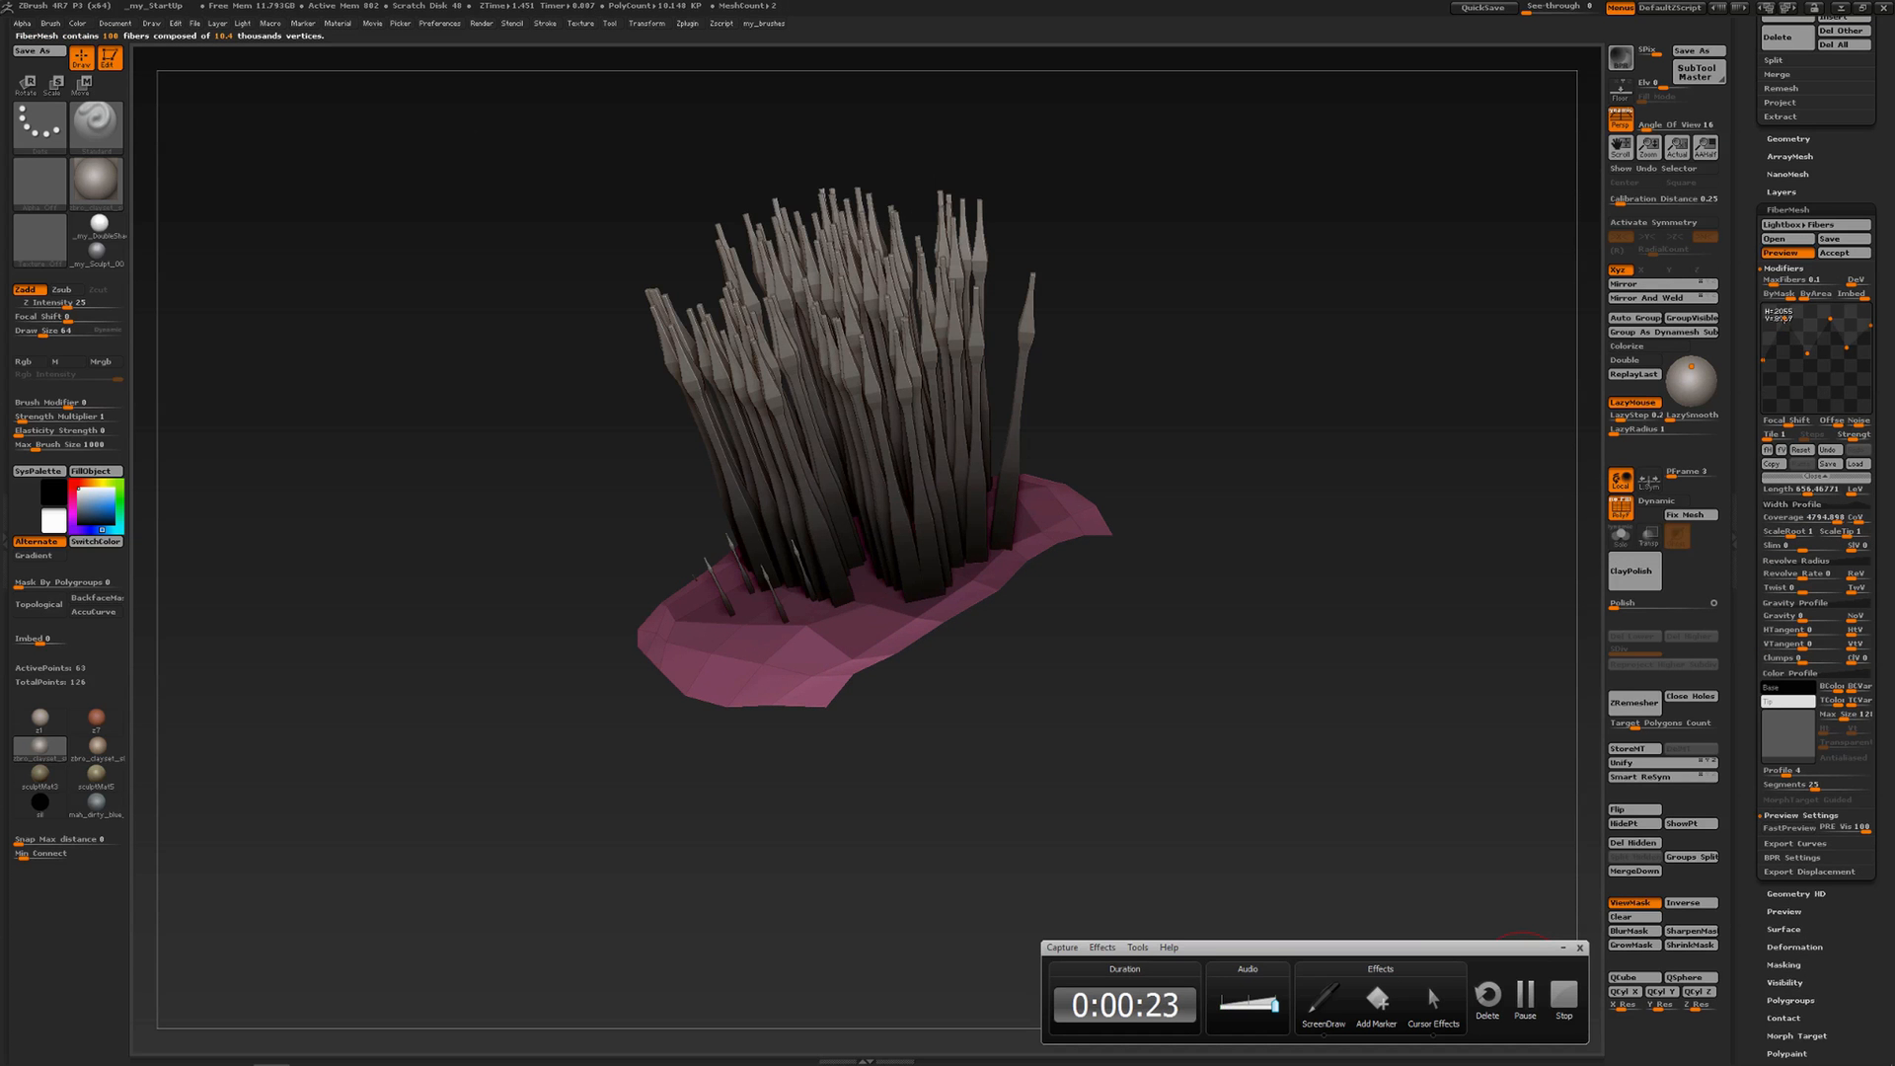
{"action": "left_click_drag", "start_coordinate": [1784, 318], "coordinate": [1849, 340]}
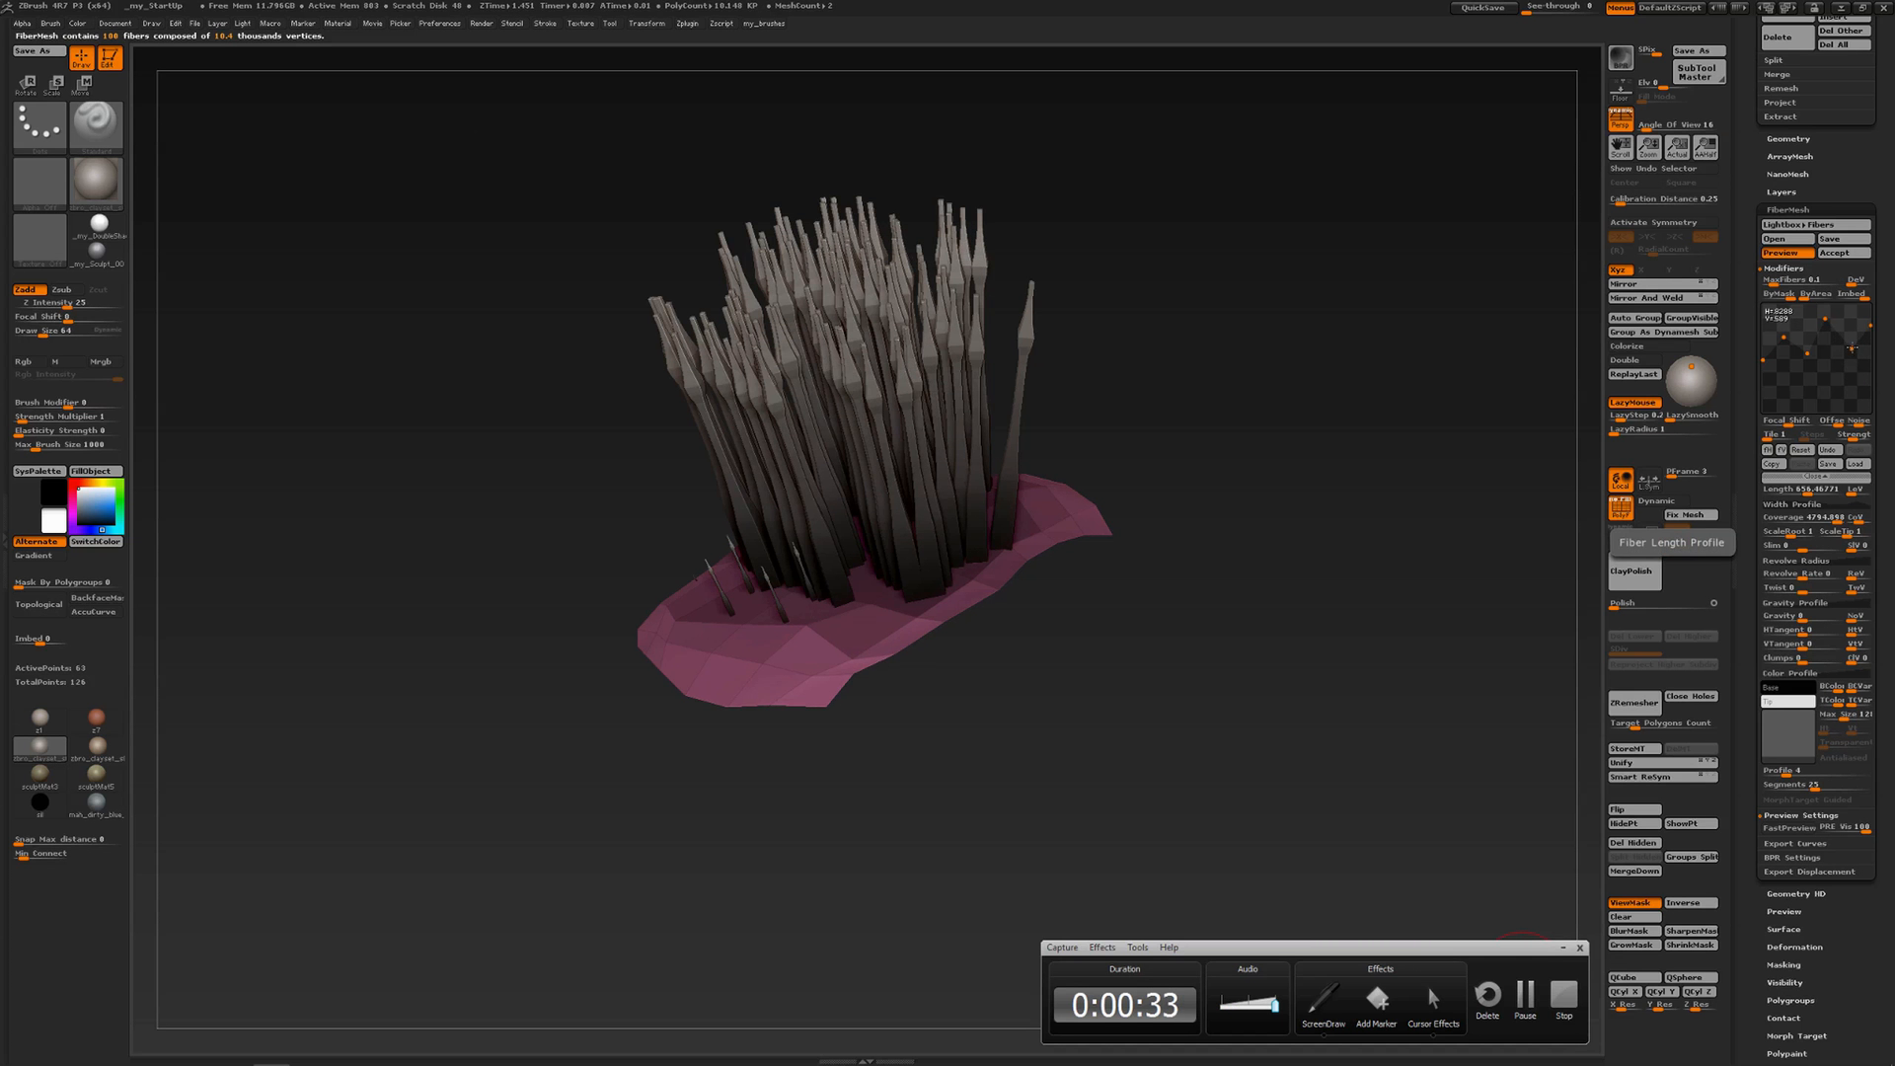
{"action": "left_click", "coordinate": [1810, 477]}
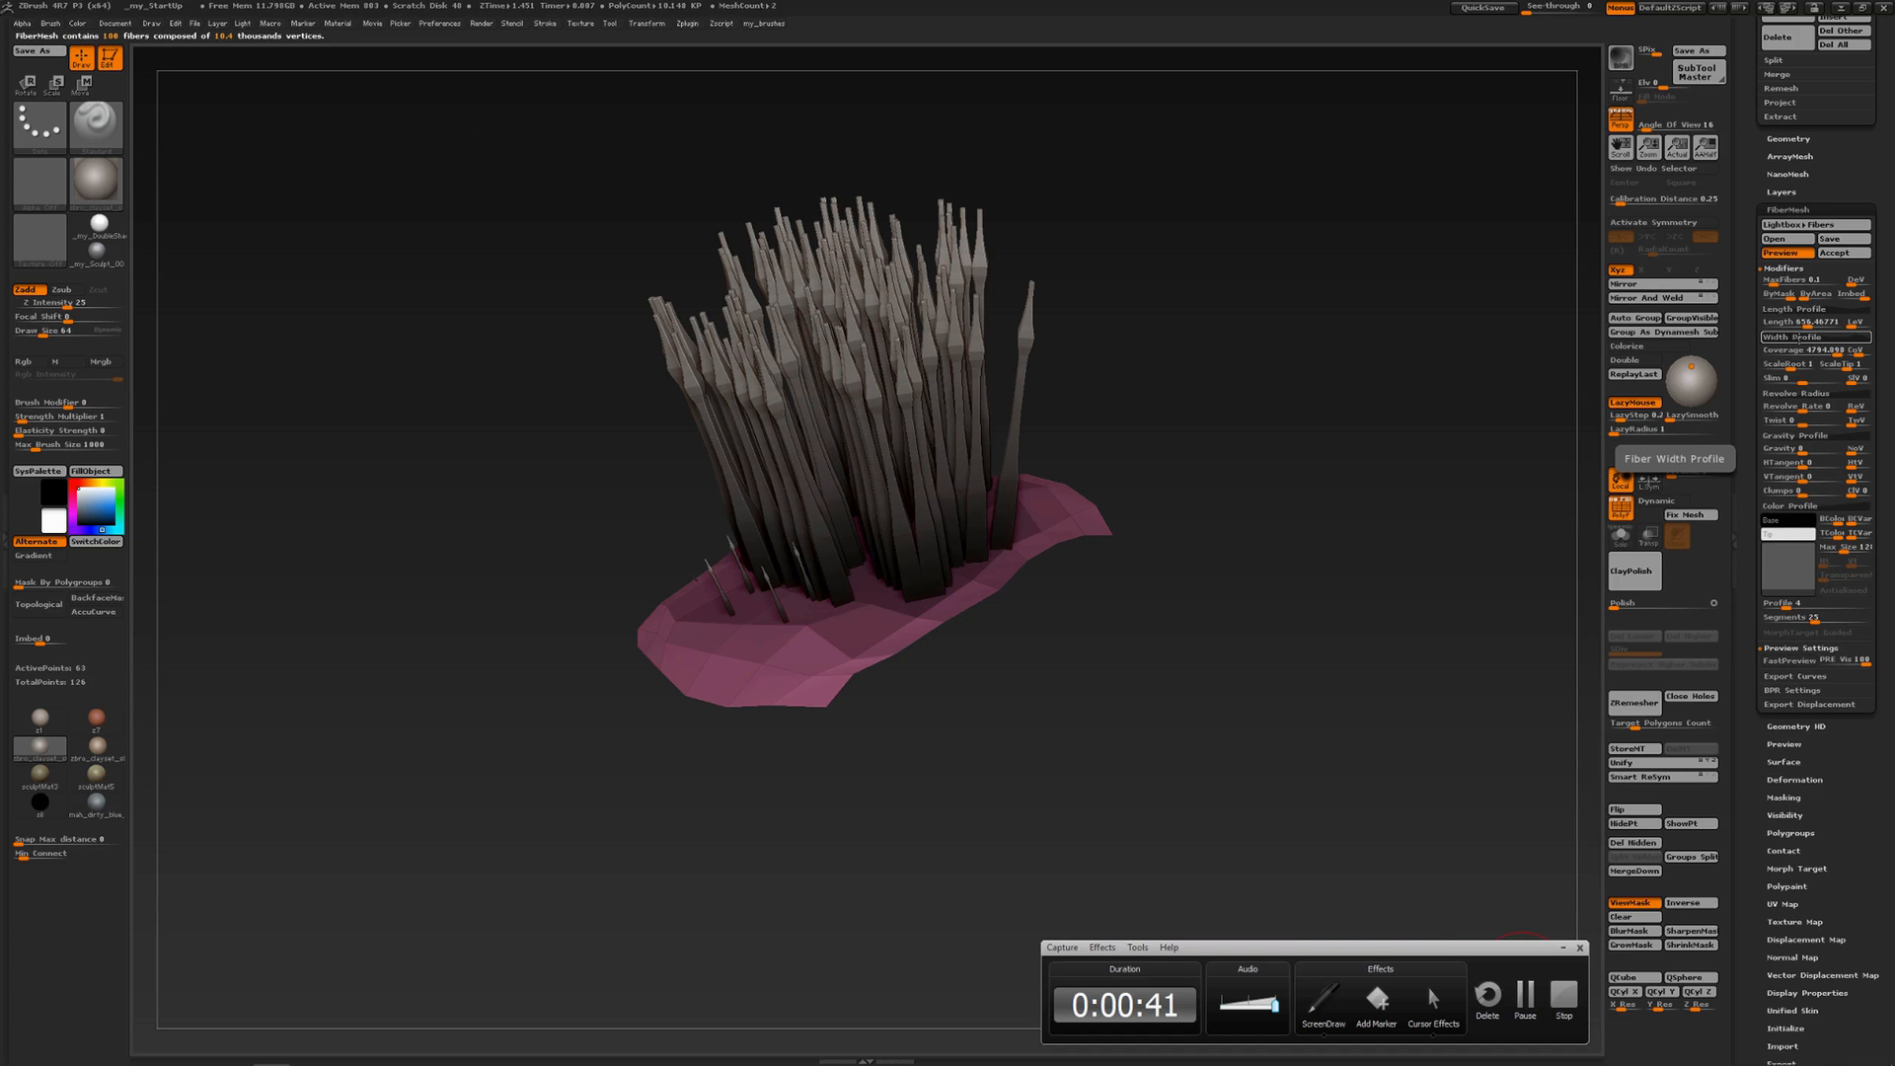
Reduce the fiber surface coverage to about 22 for very thin strands, and raise it to about 3538
{"action": "left_click", "coordinate": [1792, 337]}
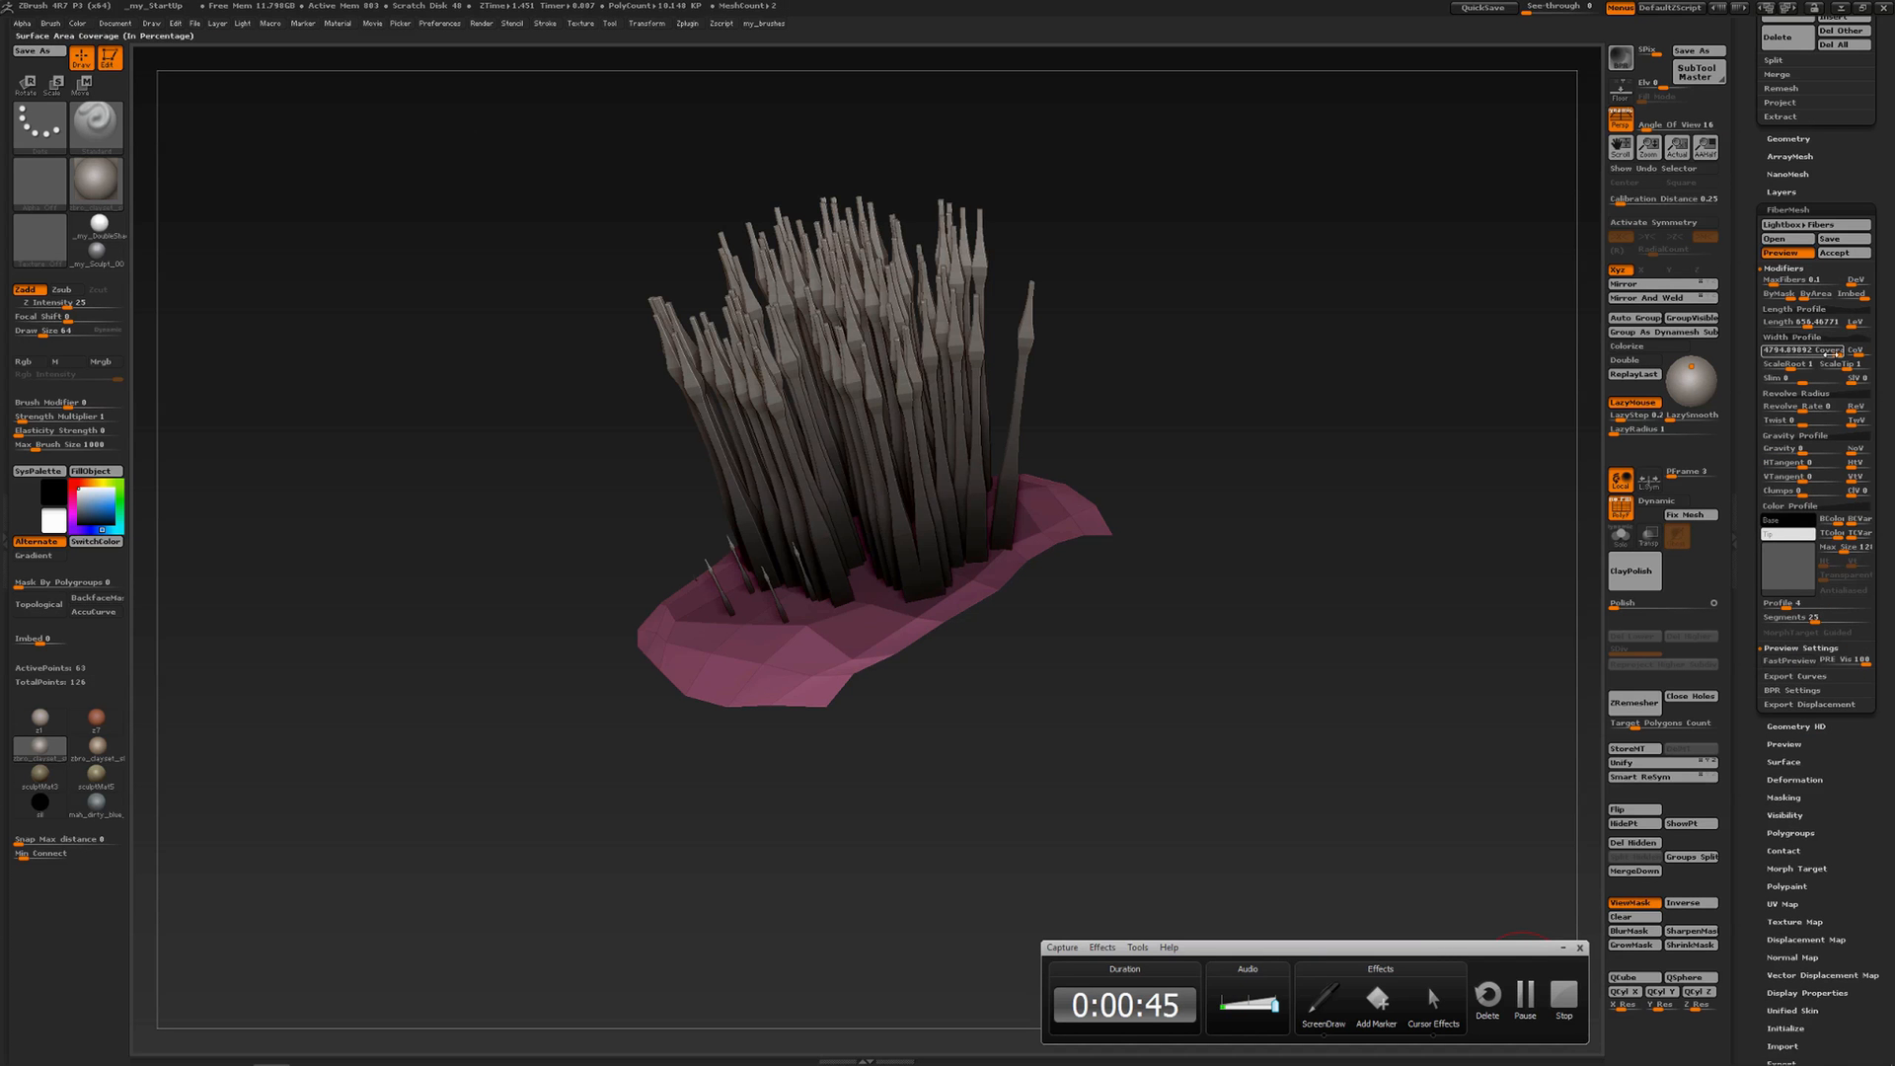
{"action": "left_click_drag", "start_coordinate": [1833, 353], "coordinate": [1774, 353]}
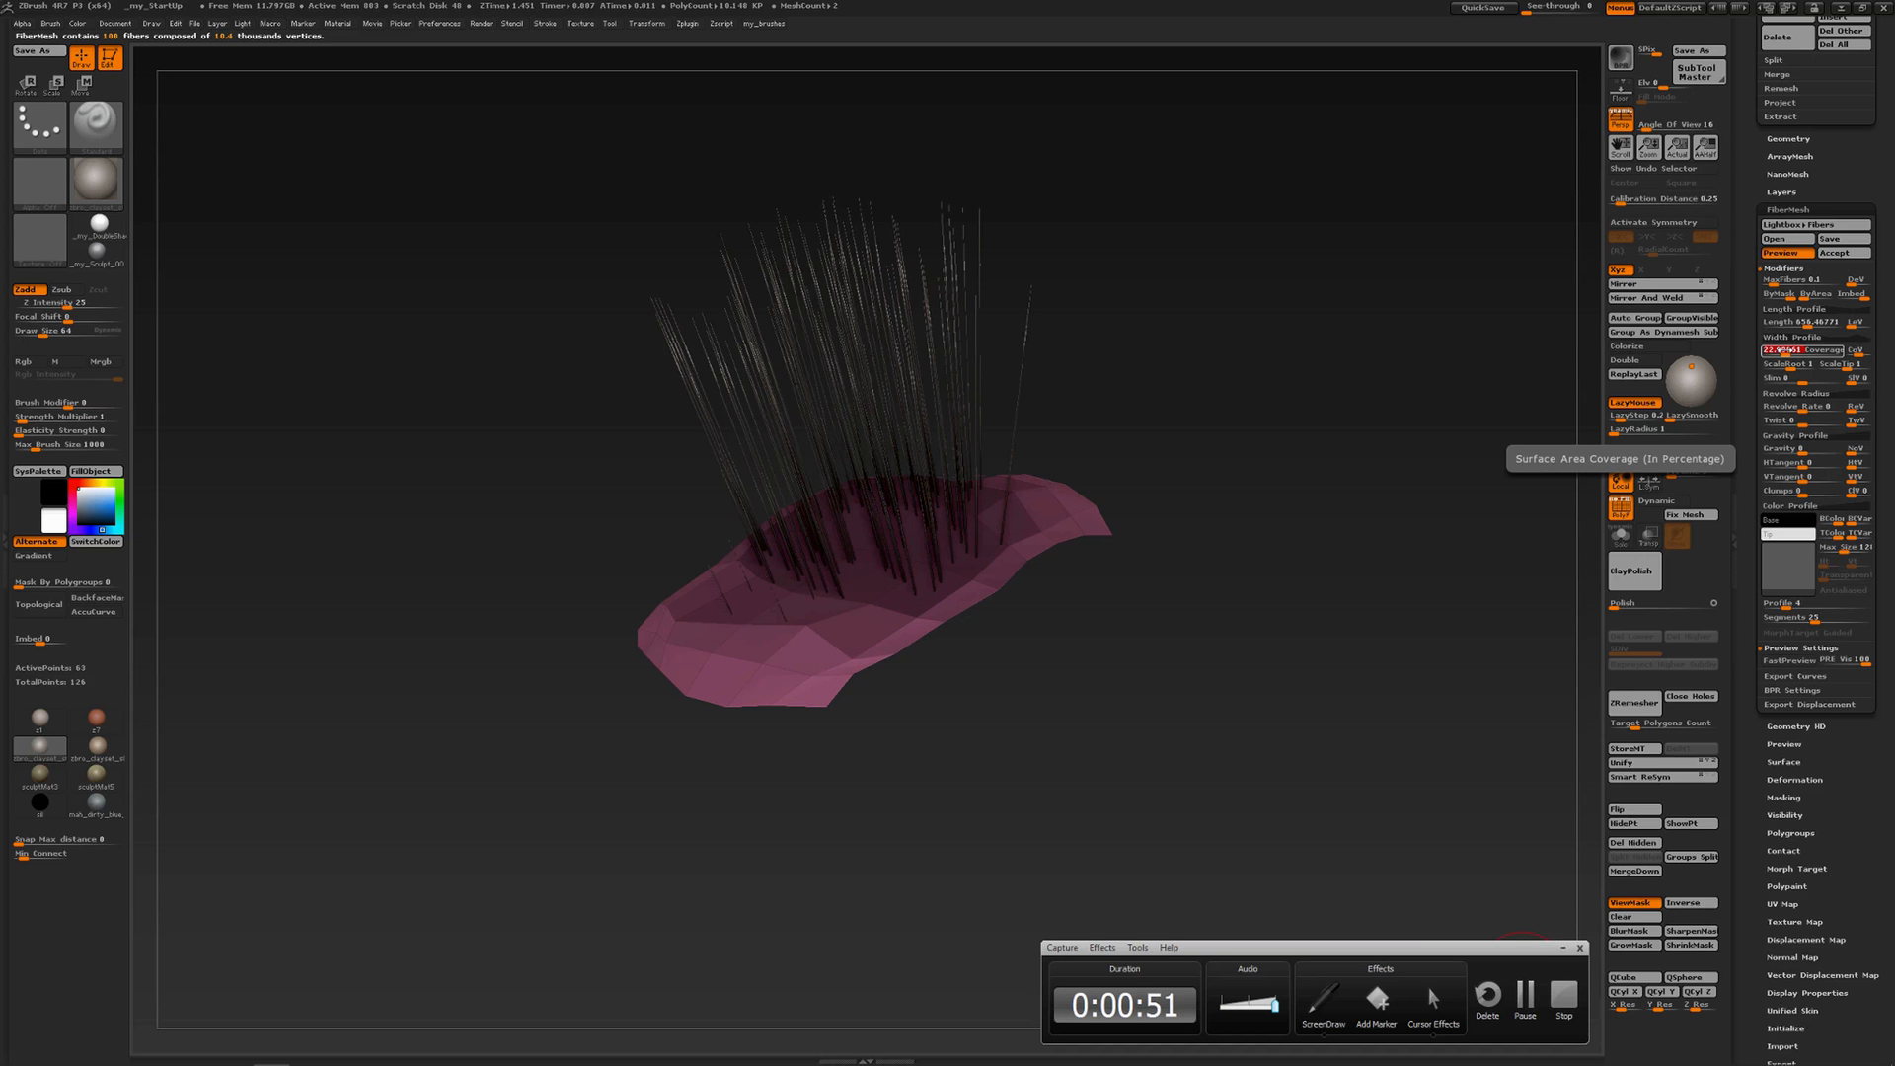
{"action": "left_click_drag", "start_coordinate": [1786, 351], "coordinate": [1867, 354]}
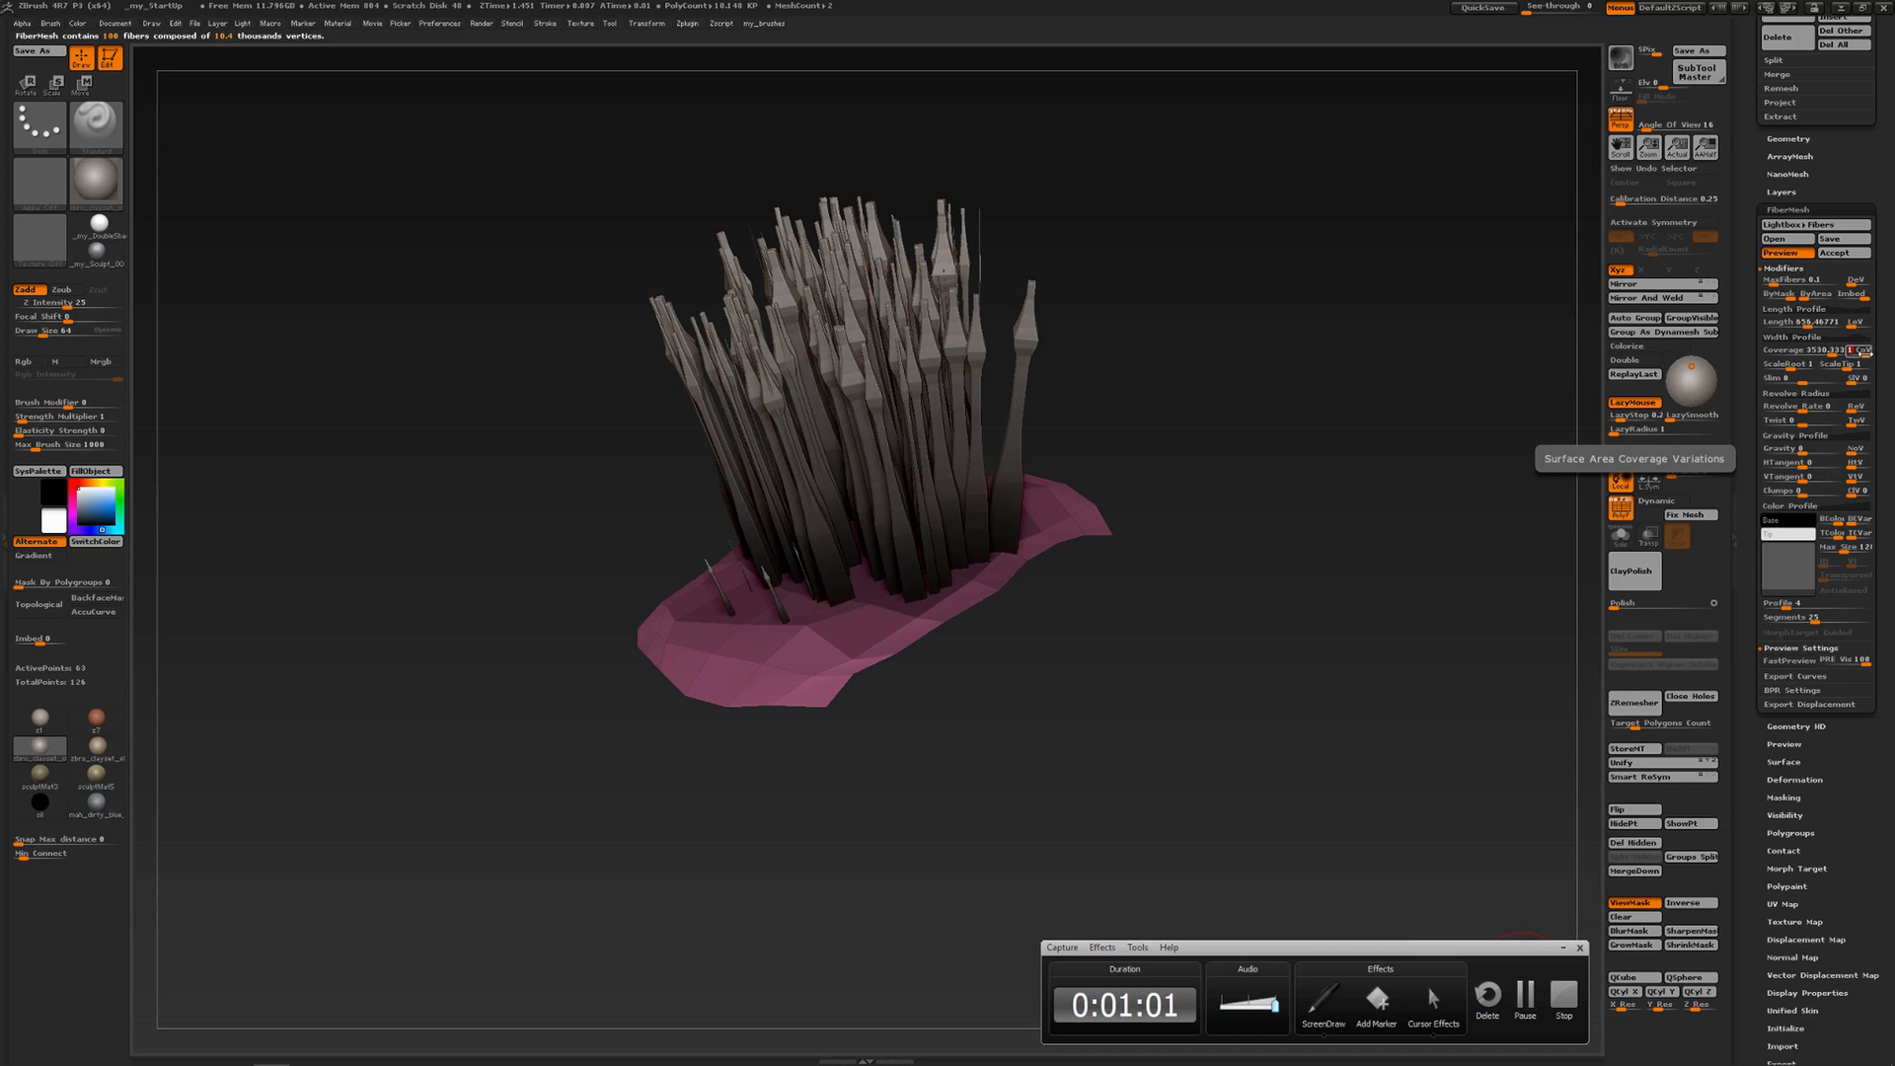
Try negative and high coverage variation values up to 1, and return the variation to near 0
{"action": "left_click_drag", "start_coordinate": [1865, 355], "coordinate": [1855, 354]}
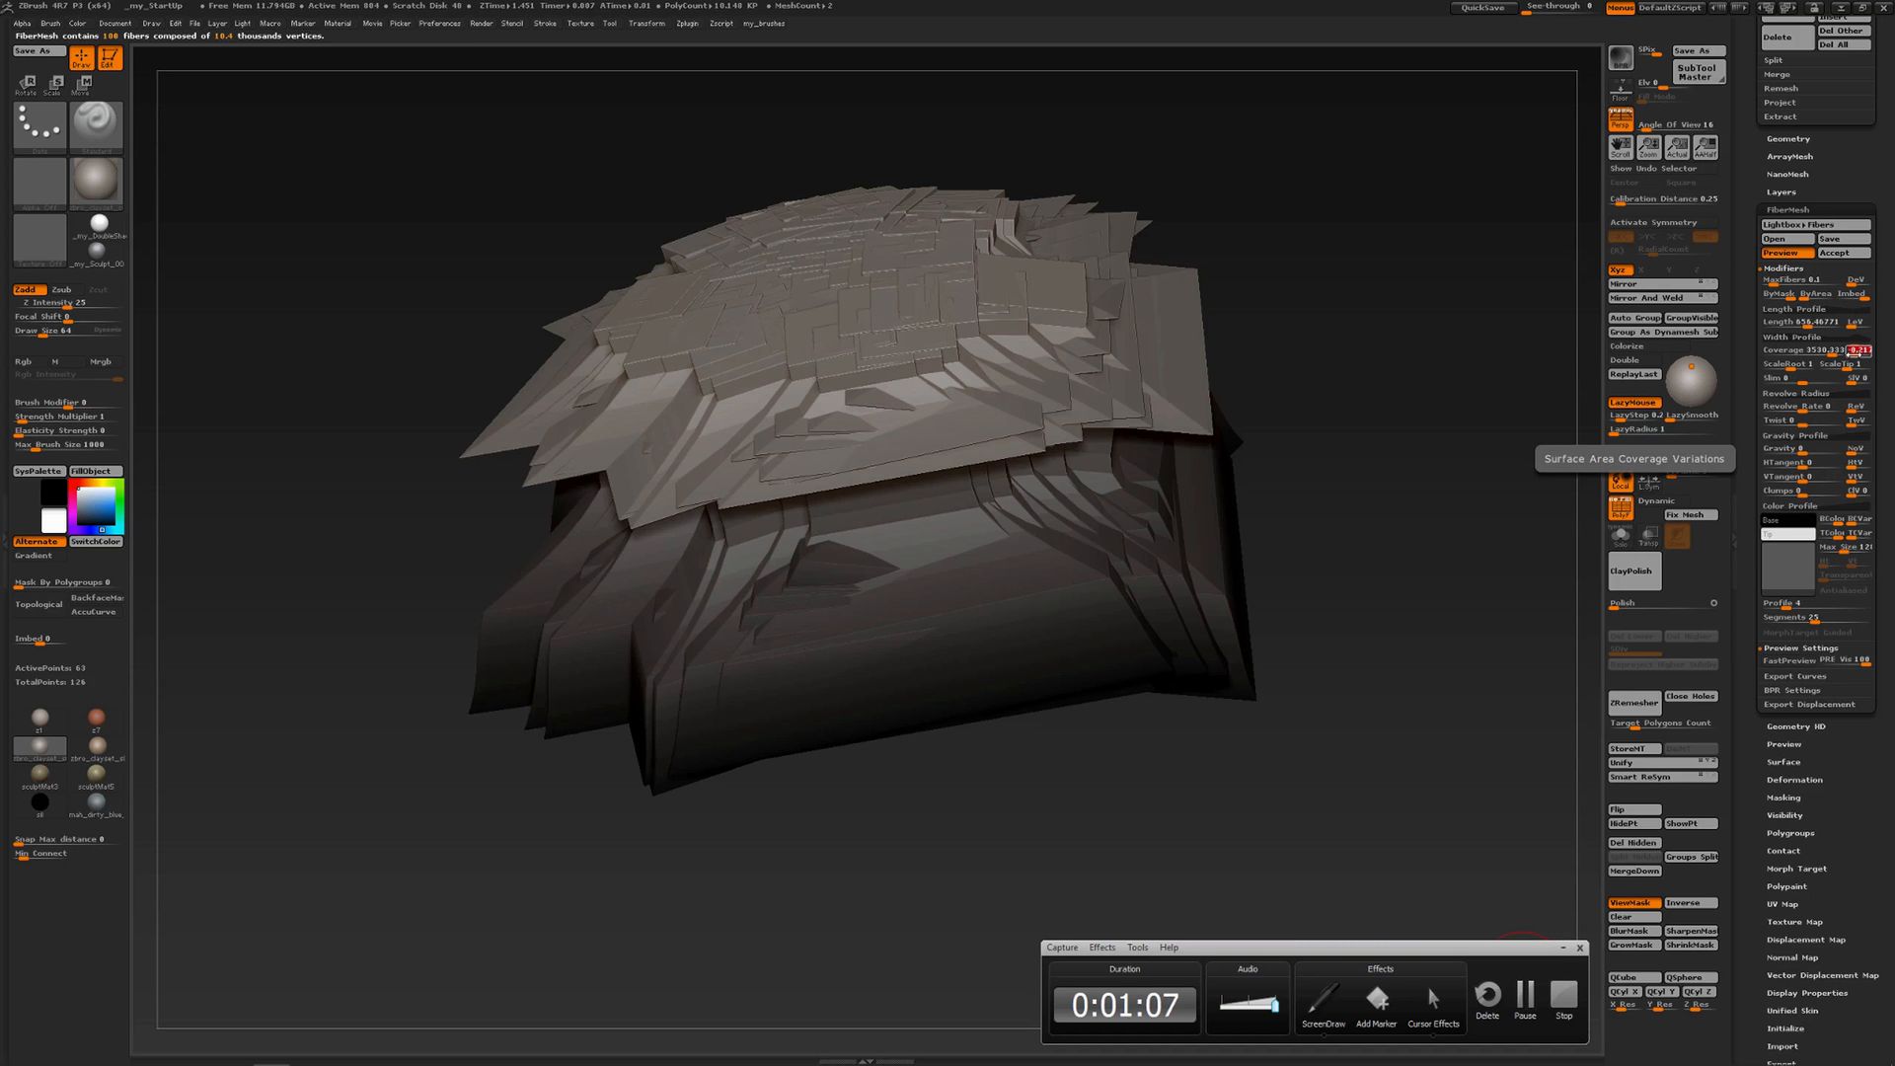
{"action": "type", "text": "-0."}
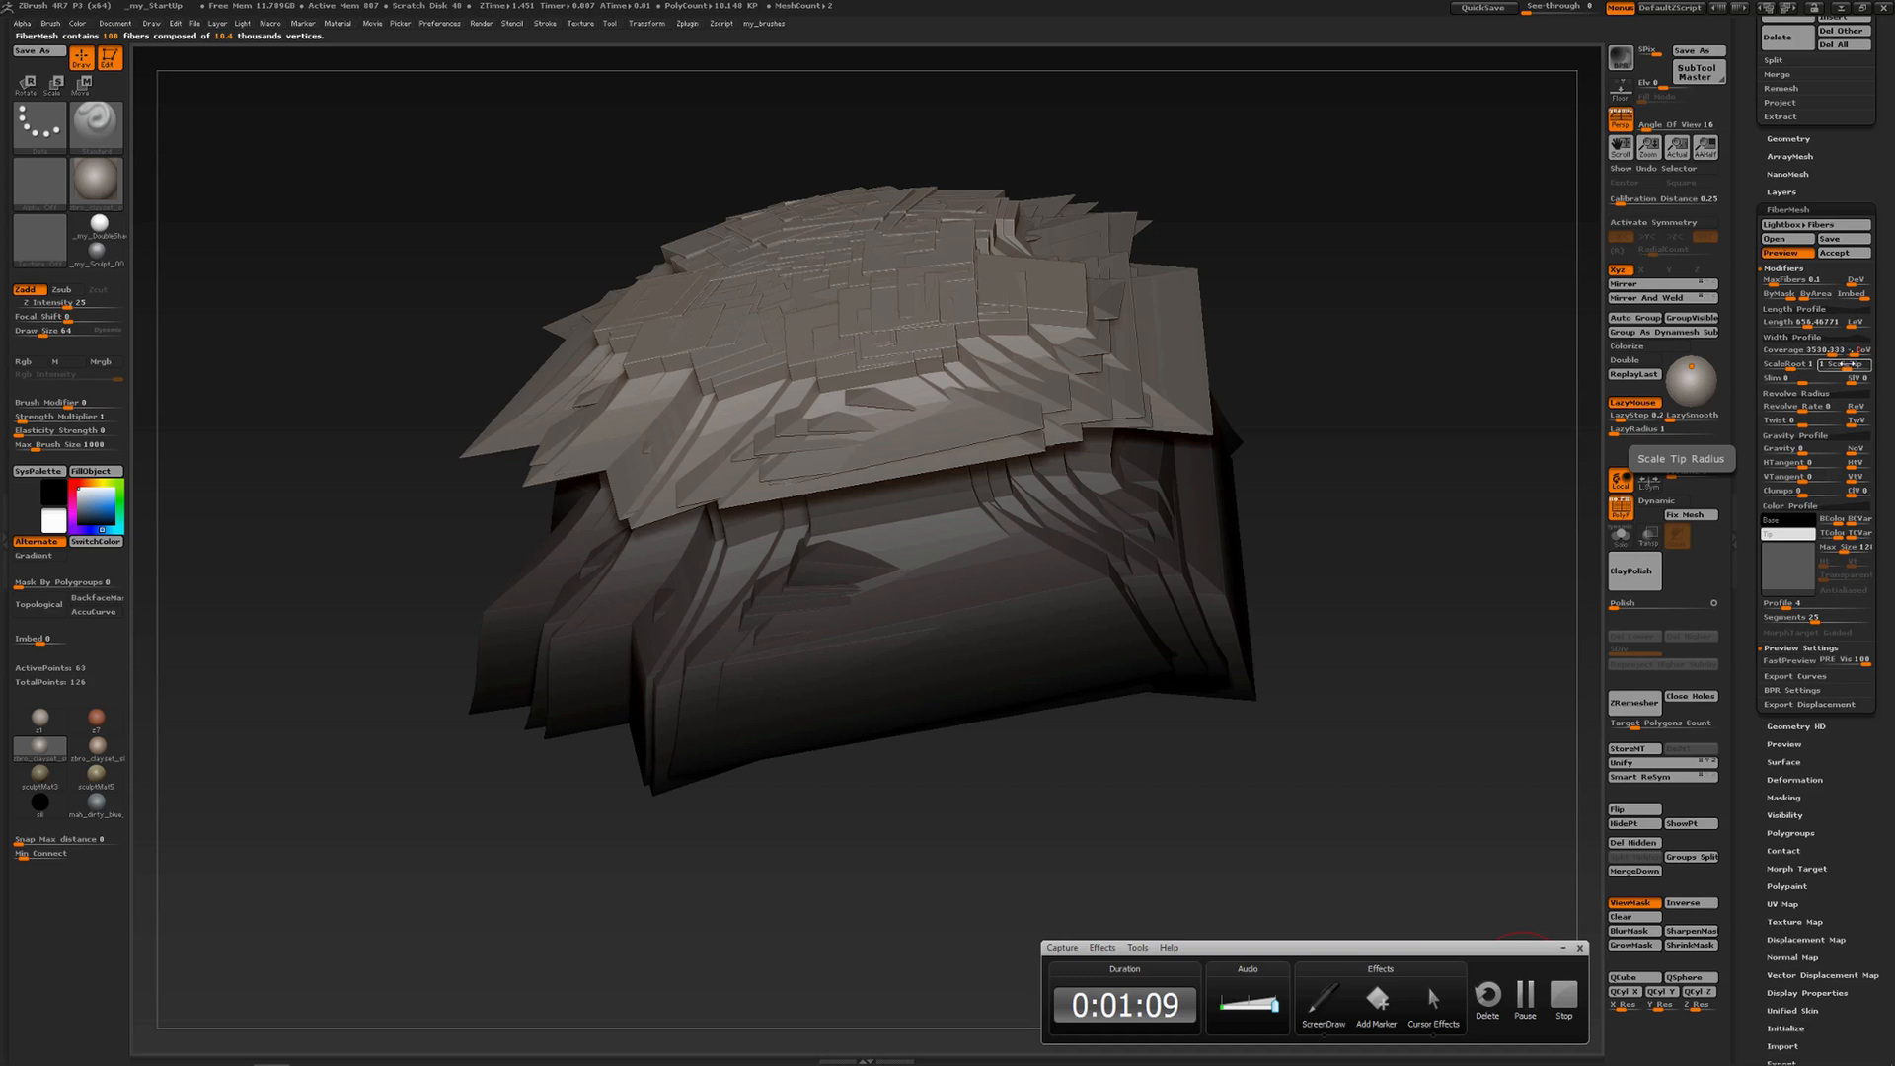
{"action": "type", "text": "1"}
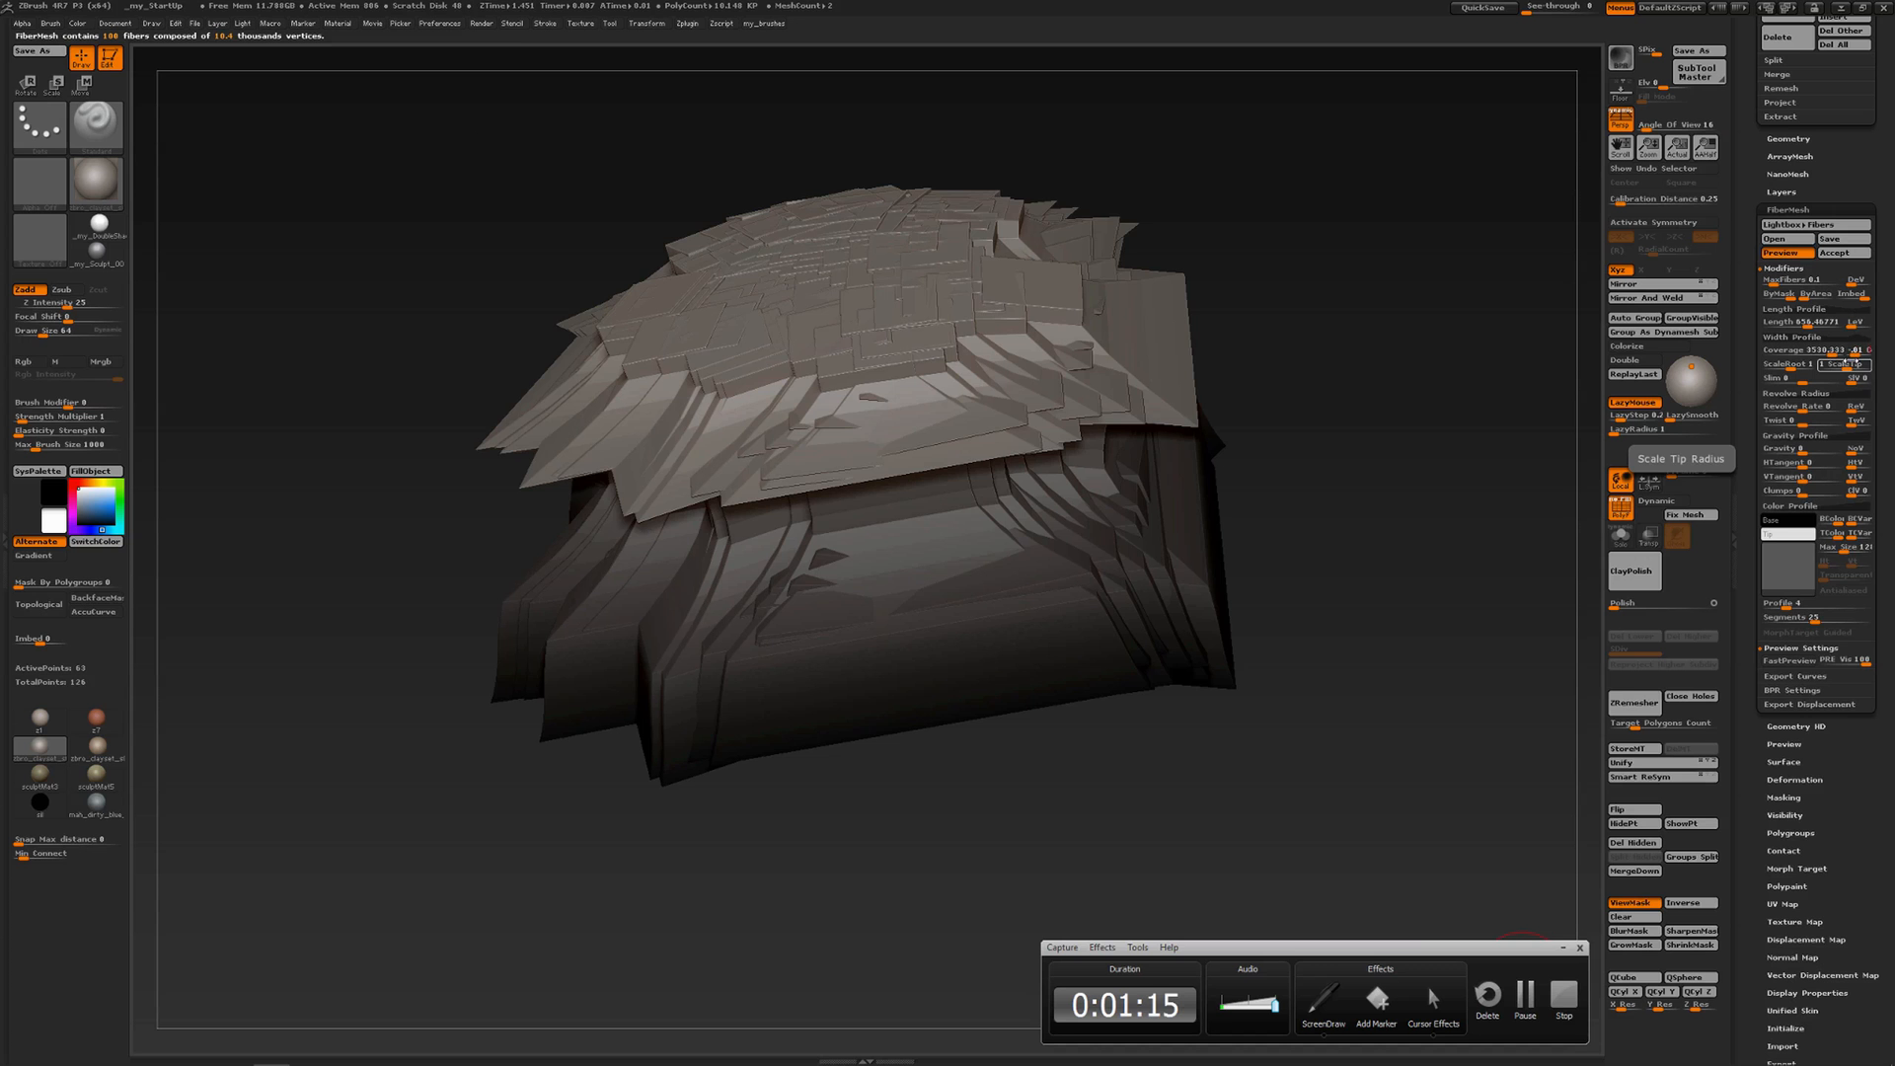
{"action": "key", "text": "Return"}
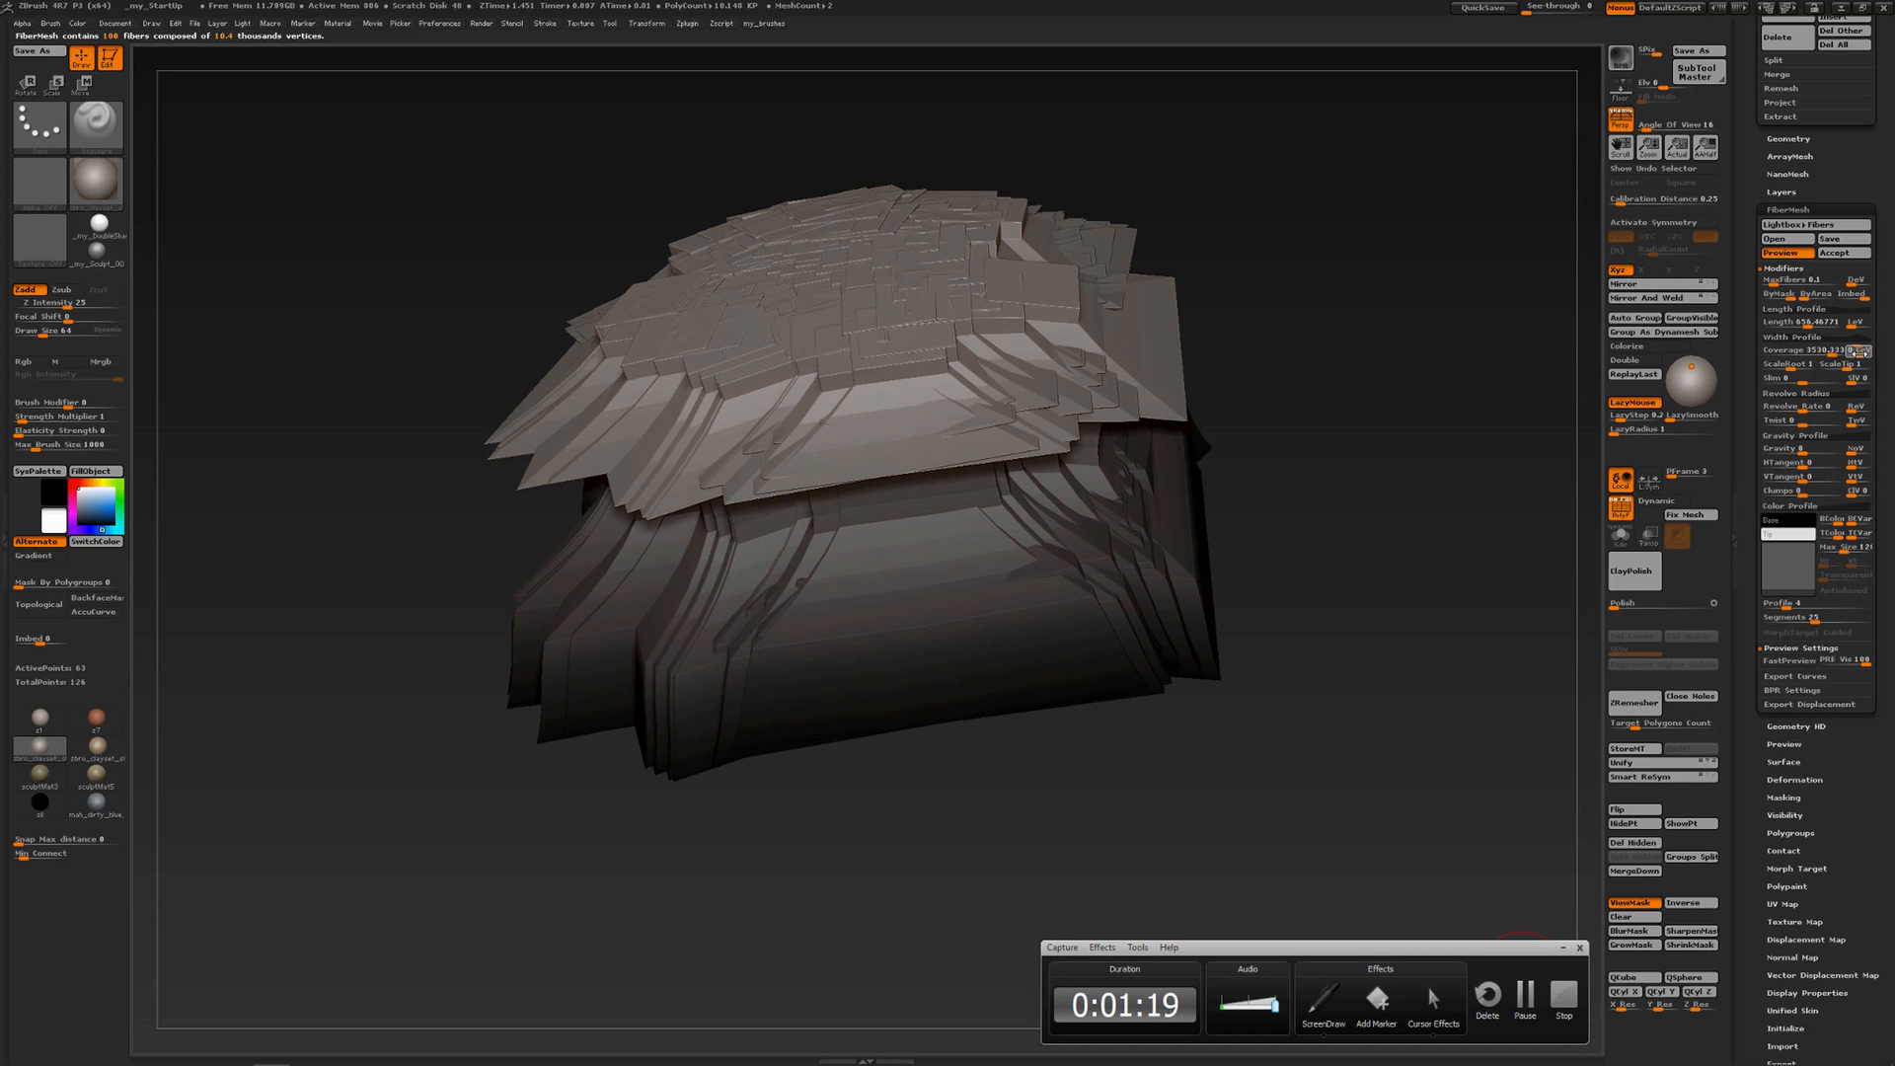
{"action": "left_click_drag", "start_coordinate": [1860, 354], "coordinate": [1861, 353]}
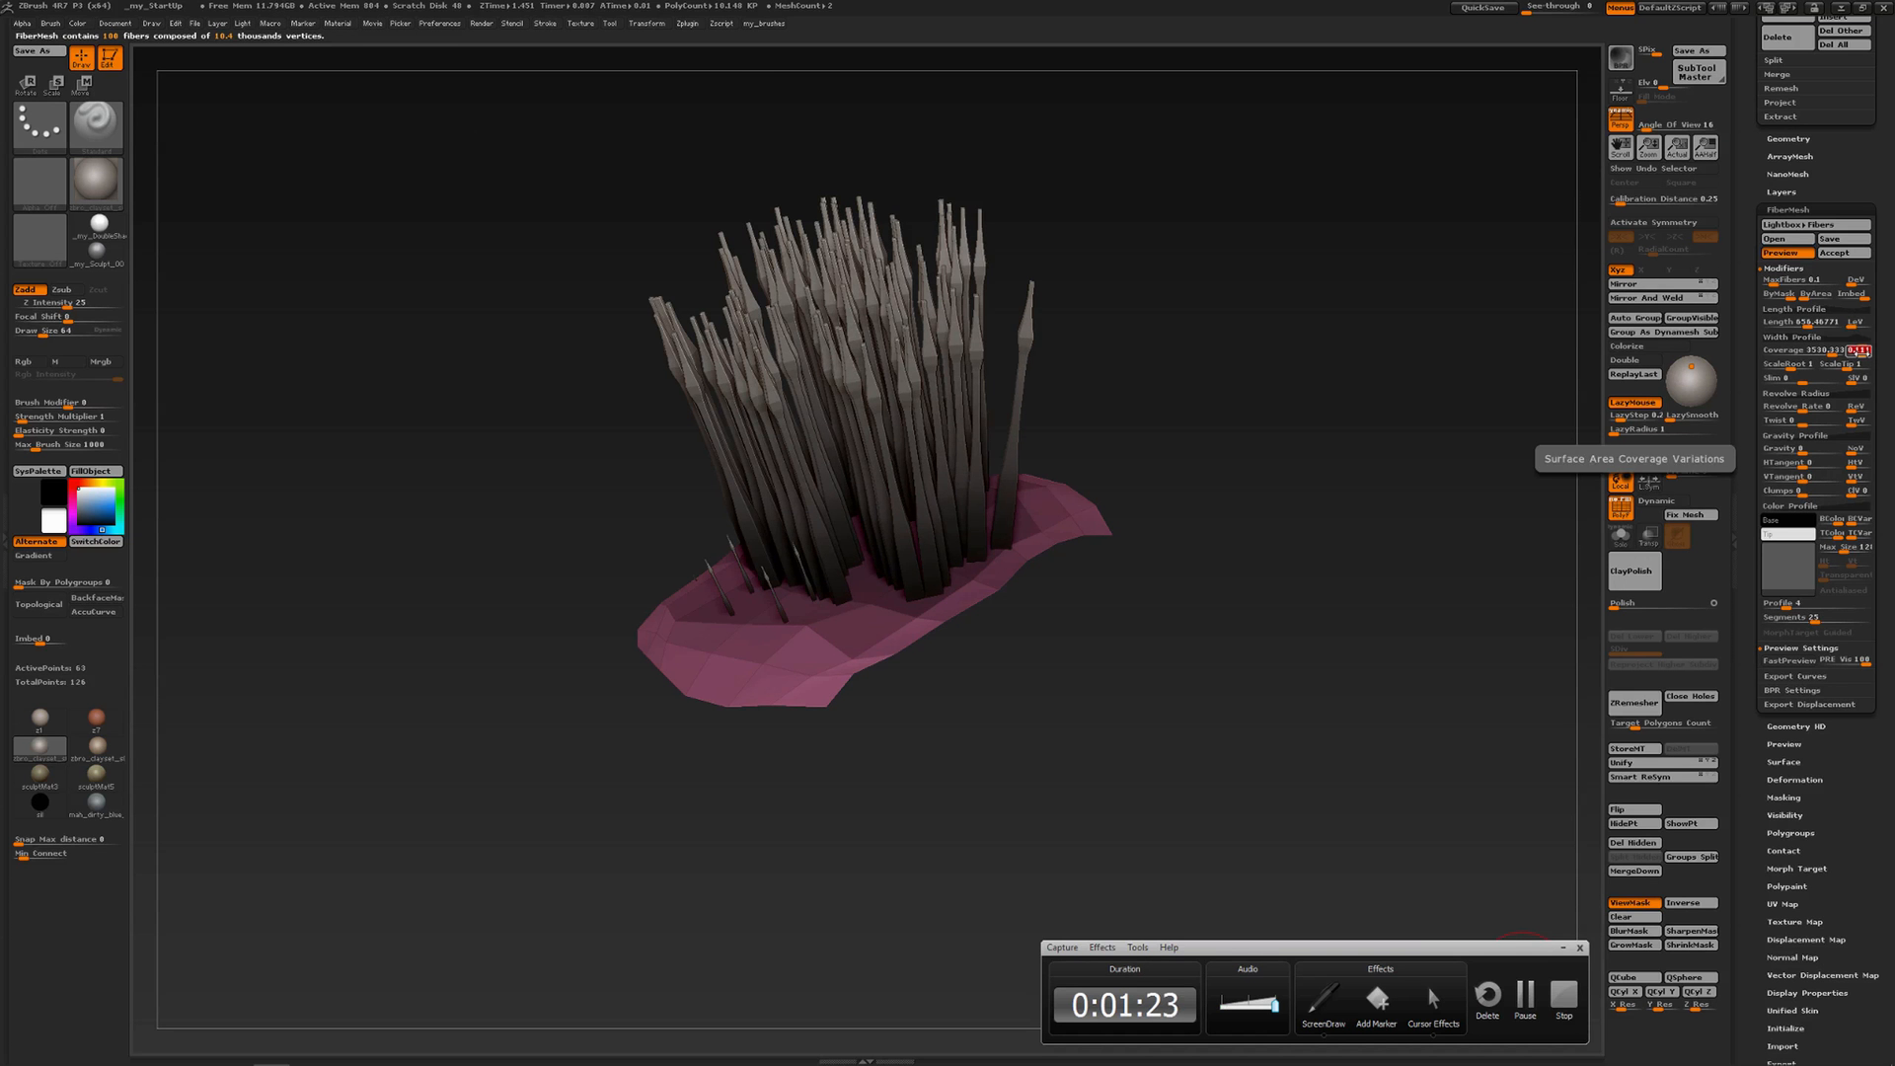
{"action": "left_click_drag", "start_coordinate": [1861, 353], "coordinate": [1863, 353]}
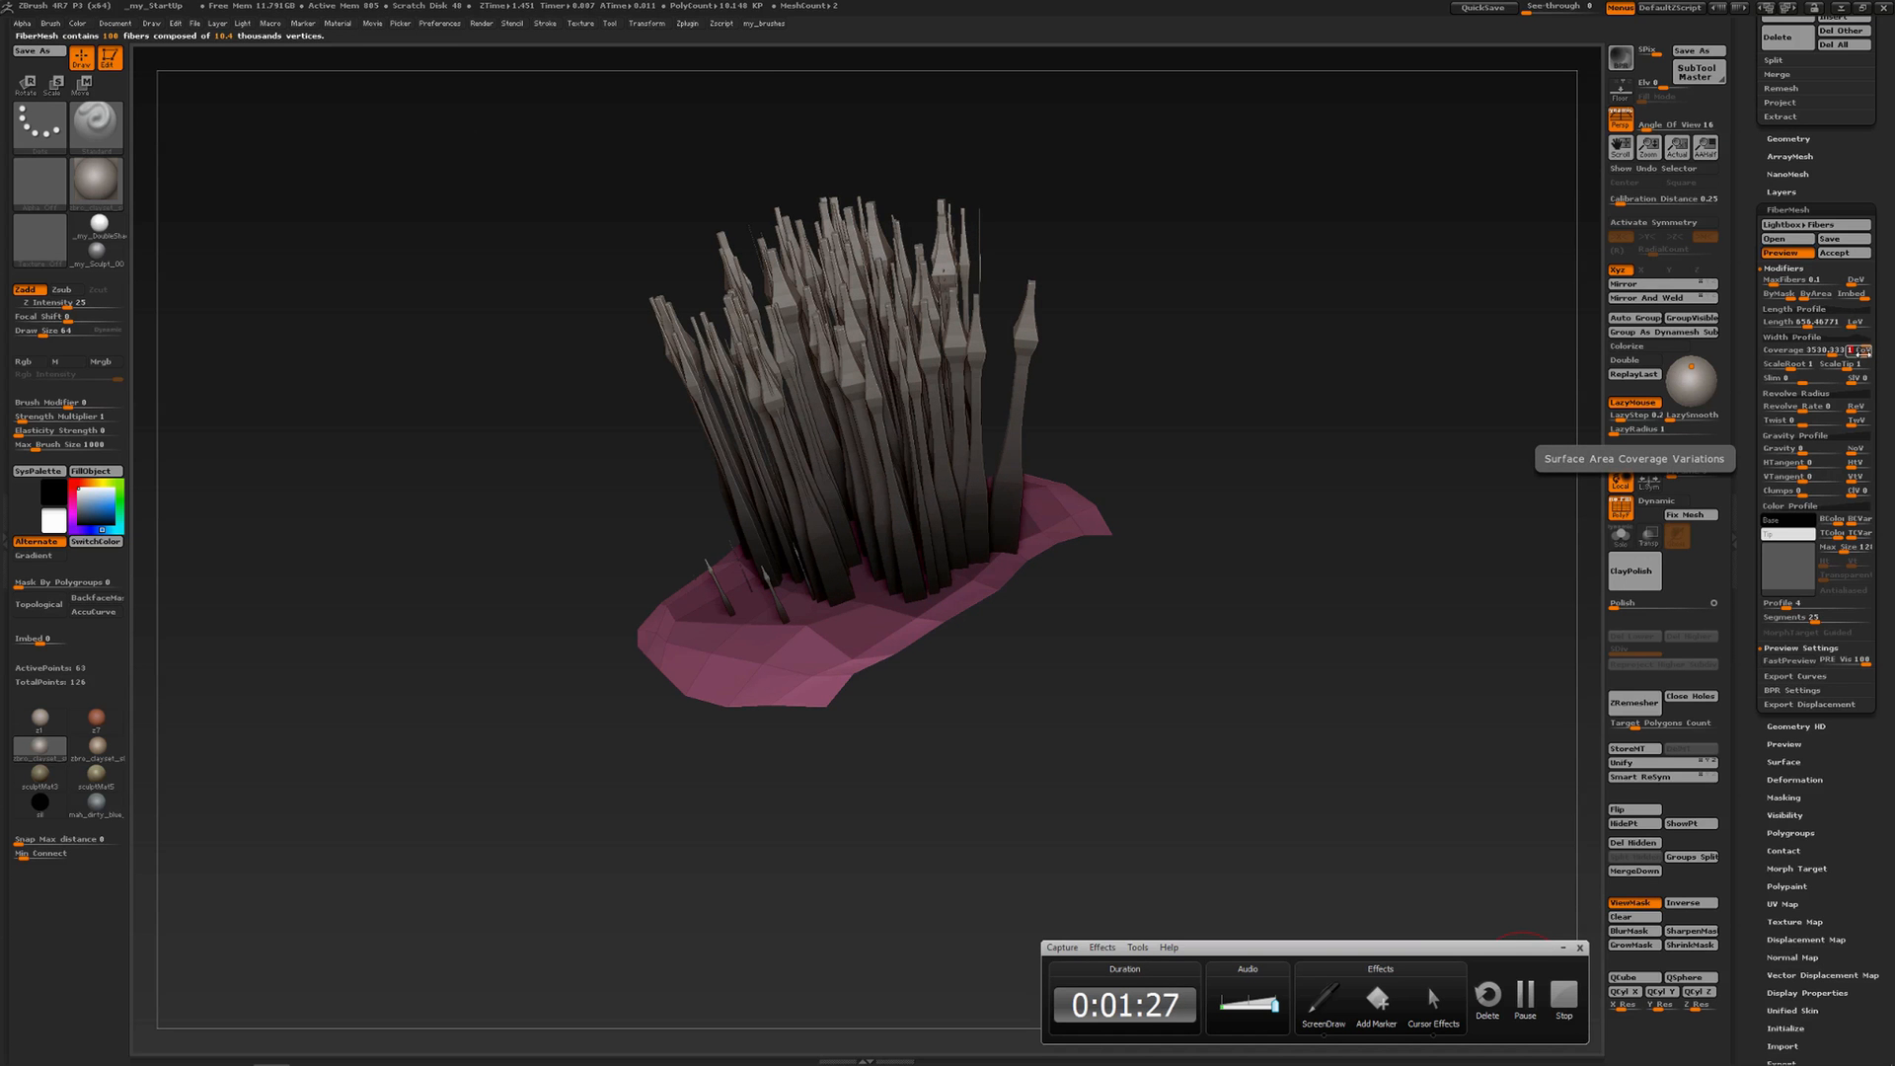
{"action": "left_click", "coordinate": [1860, 354]}
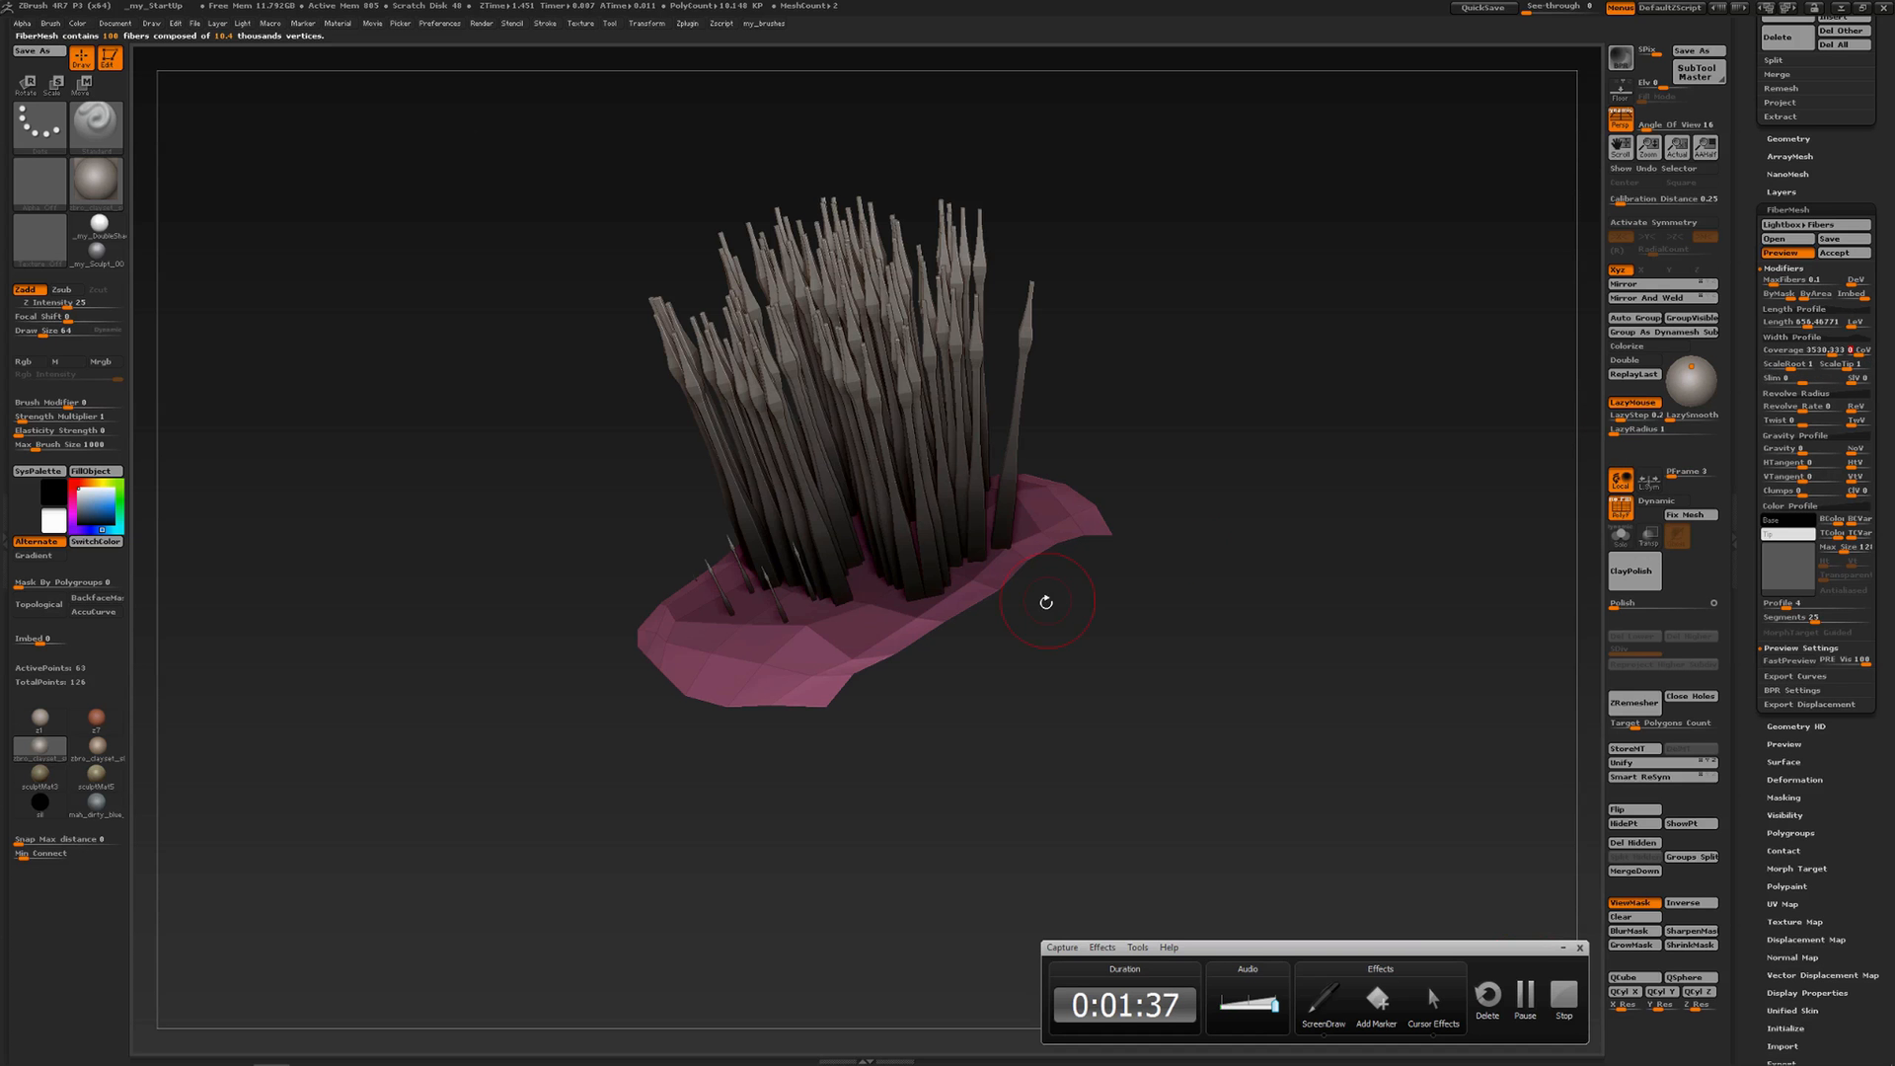
Set the root radius scale to 0.01 and inspect the fiber roots up close from below the mesh
{"action": "left_click_drag", "start_coordinate": [1047, 602], "coordinate": [1061, 861]}
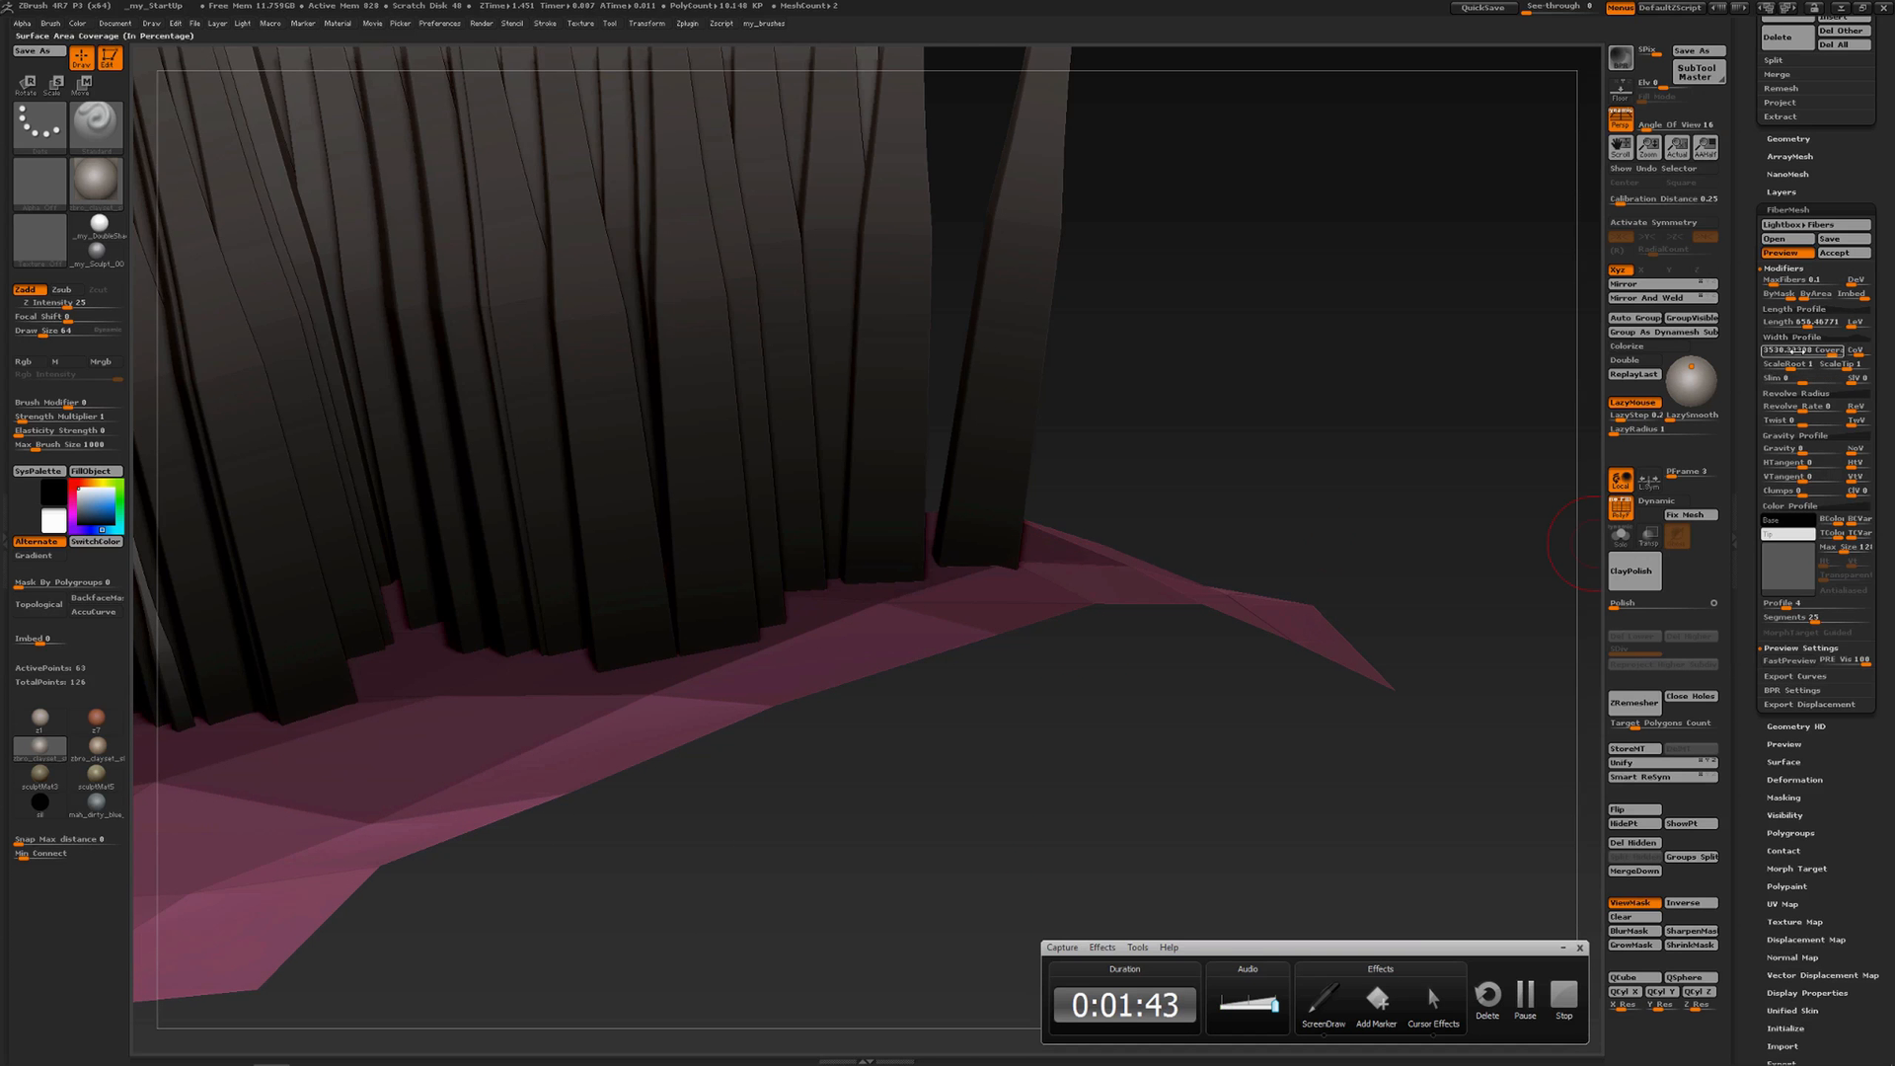
{"action": "left_click", "coordinate": [1786, 364]}
{"action": "type", "text": "0.01"}
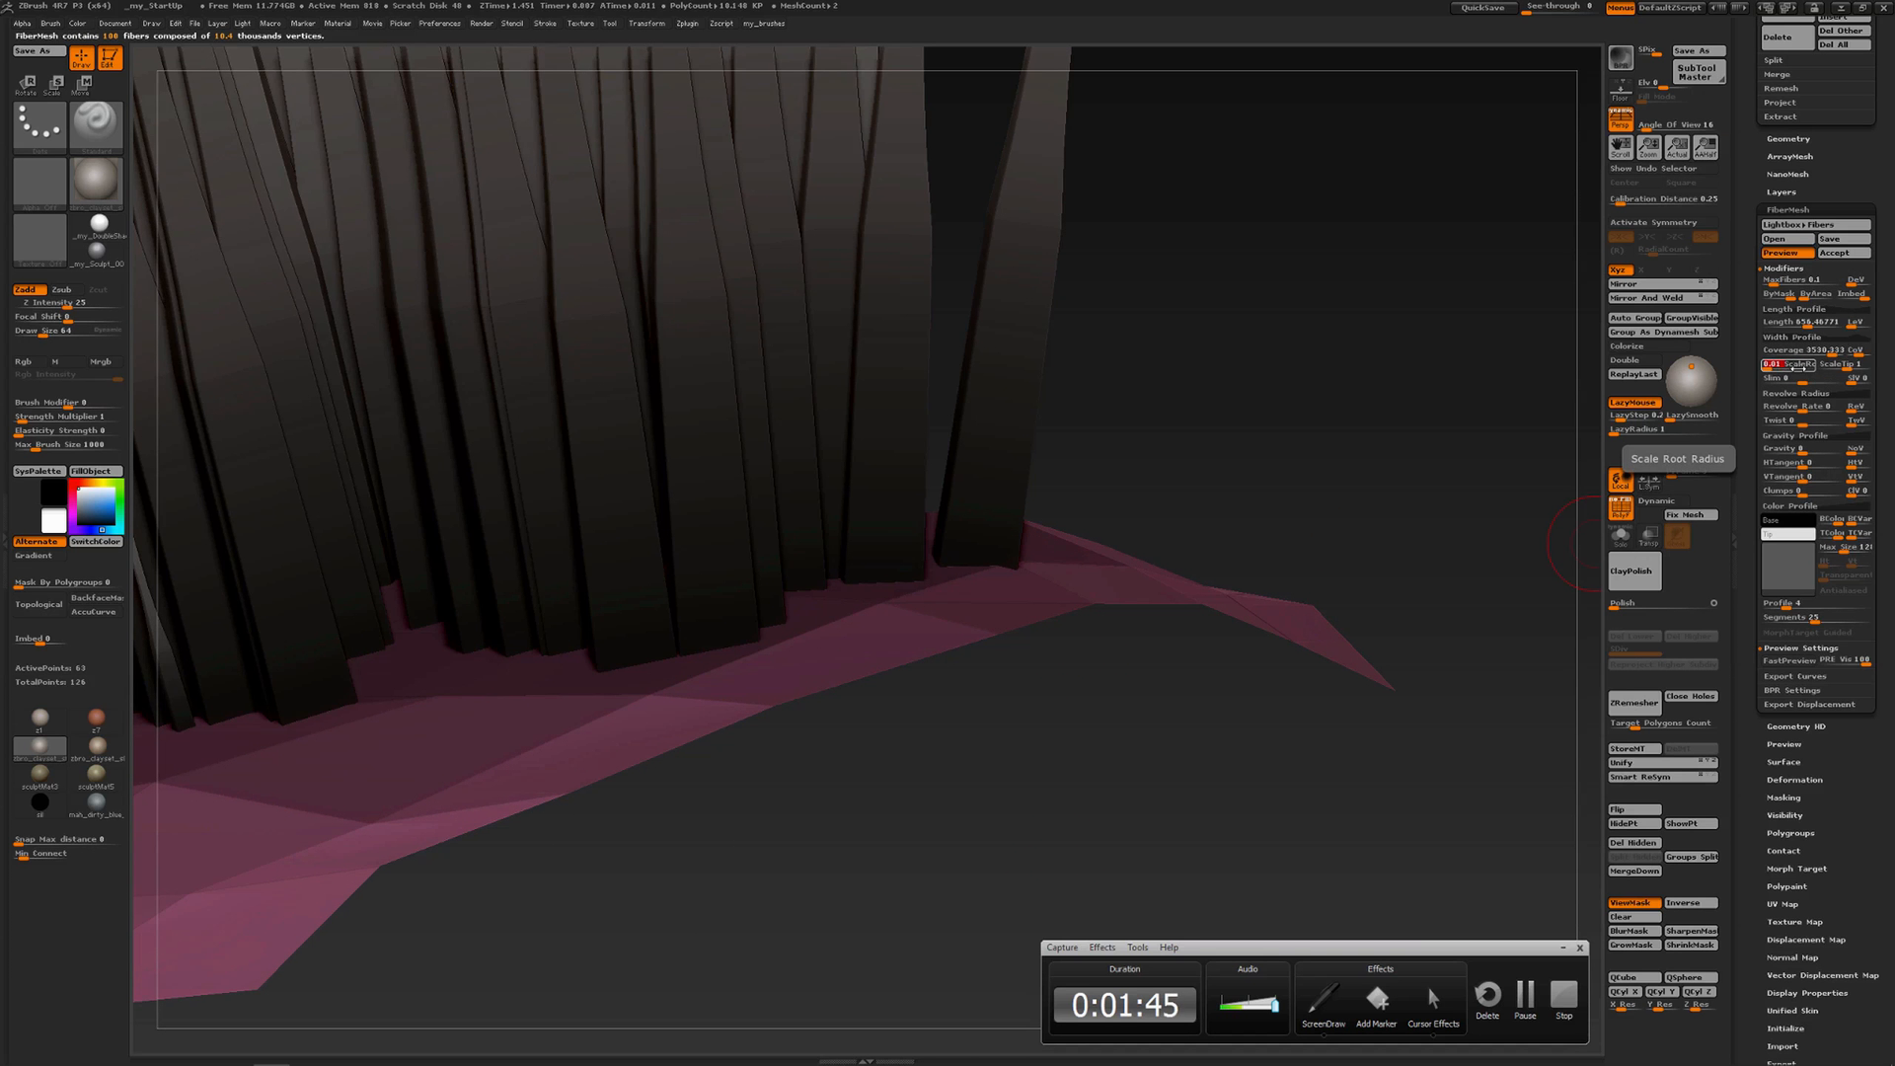
{"action": "key", "text": "Return"}
{"action": "left_click_drag", "start_coordinate": [1408, 538], "coordinate": [1107, 631]}
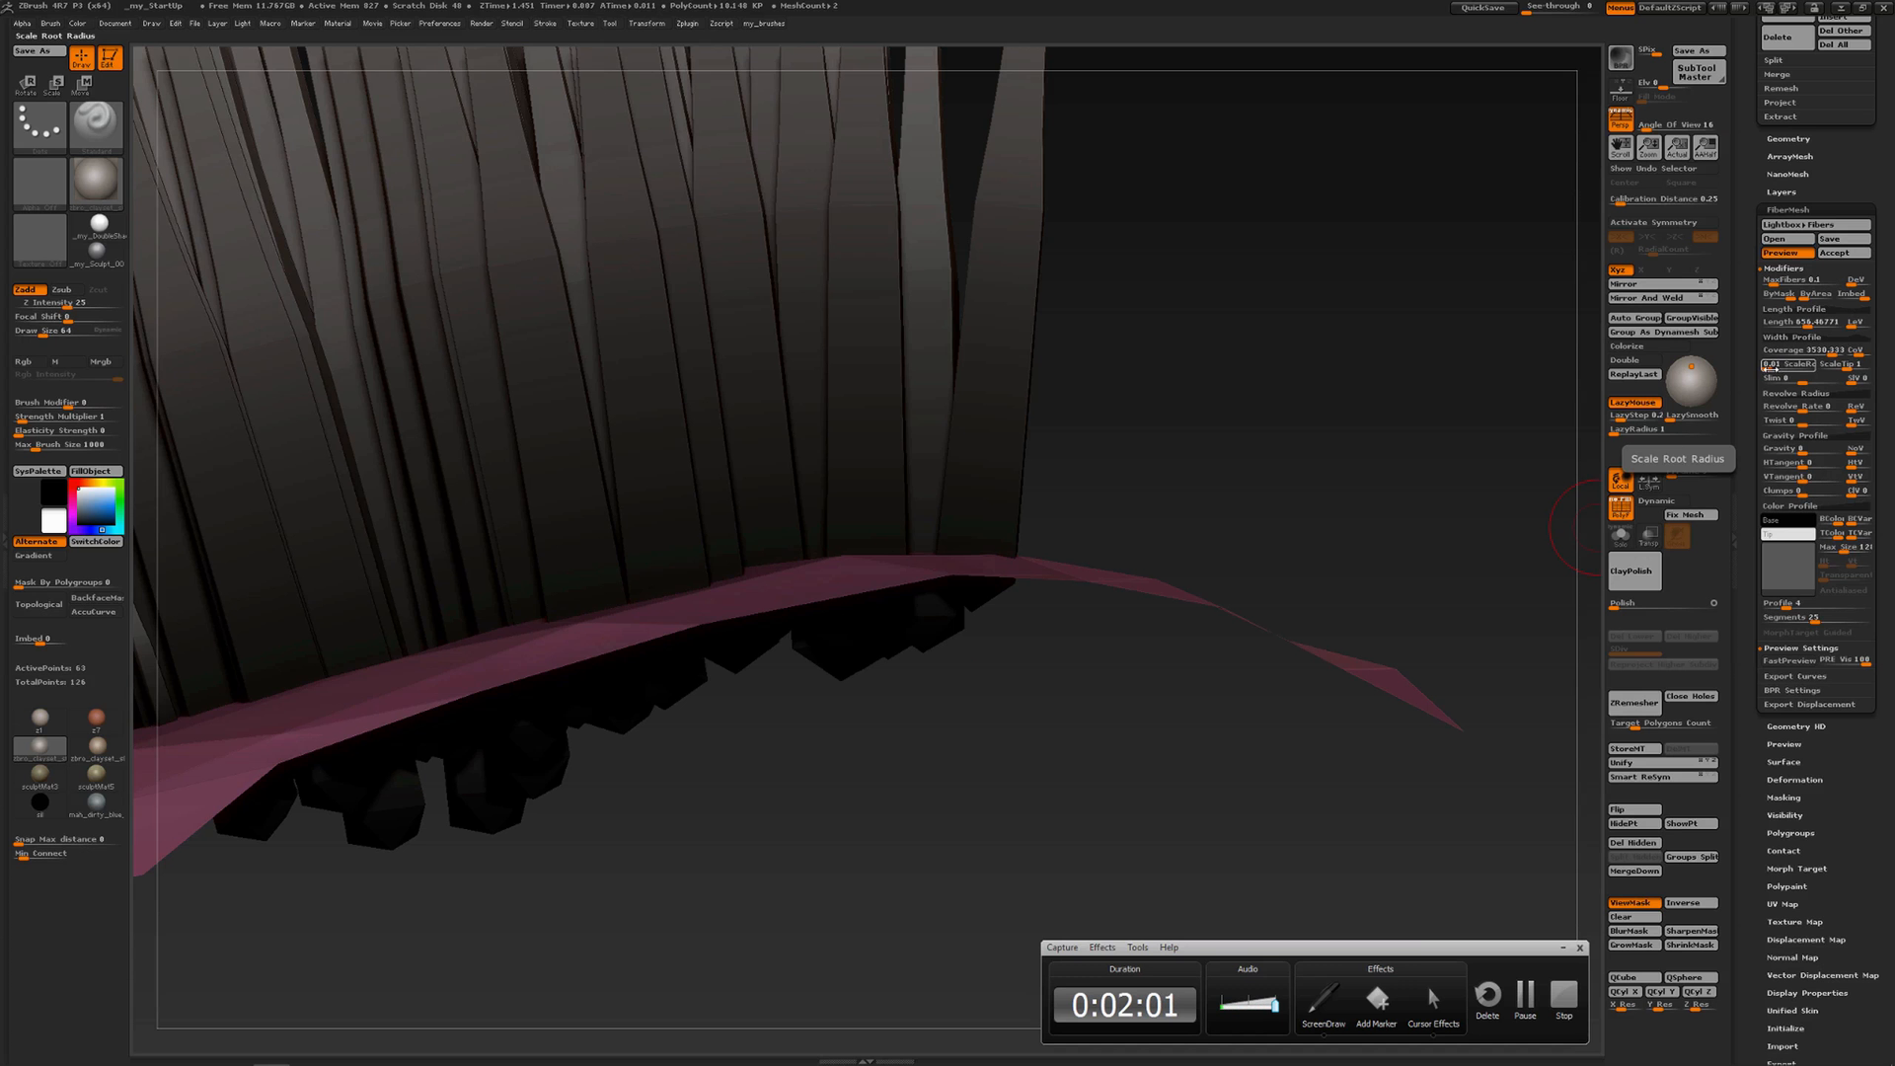
Raise the root radius scale to 10, reduce it to about 2, and increase it to about 5
{"action": "left_click_drag", "start_coordinate": [1765, 367], "coordinate": [1812, 366]}
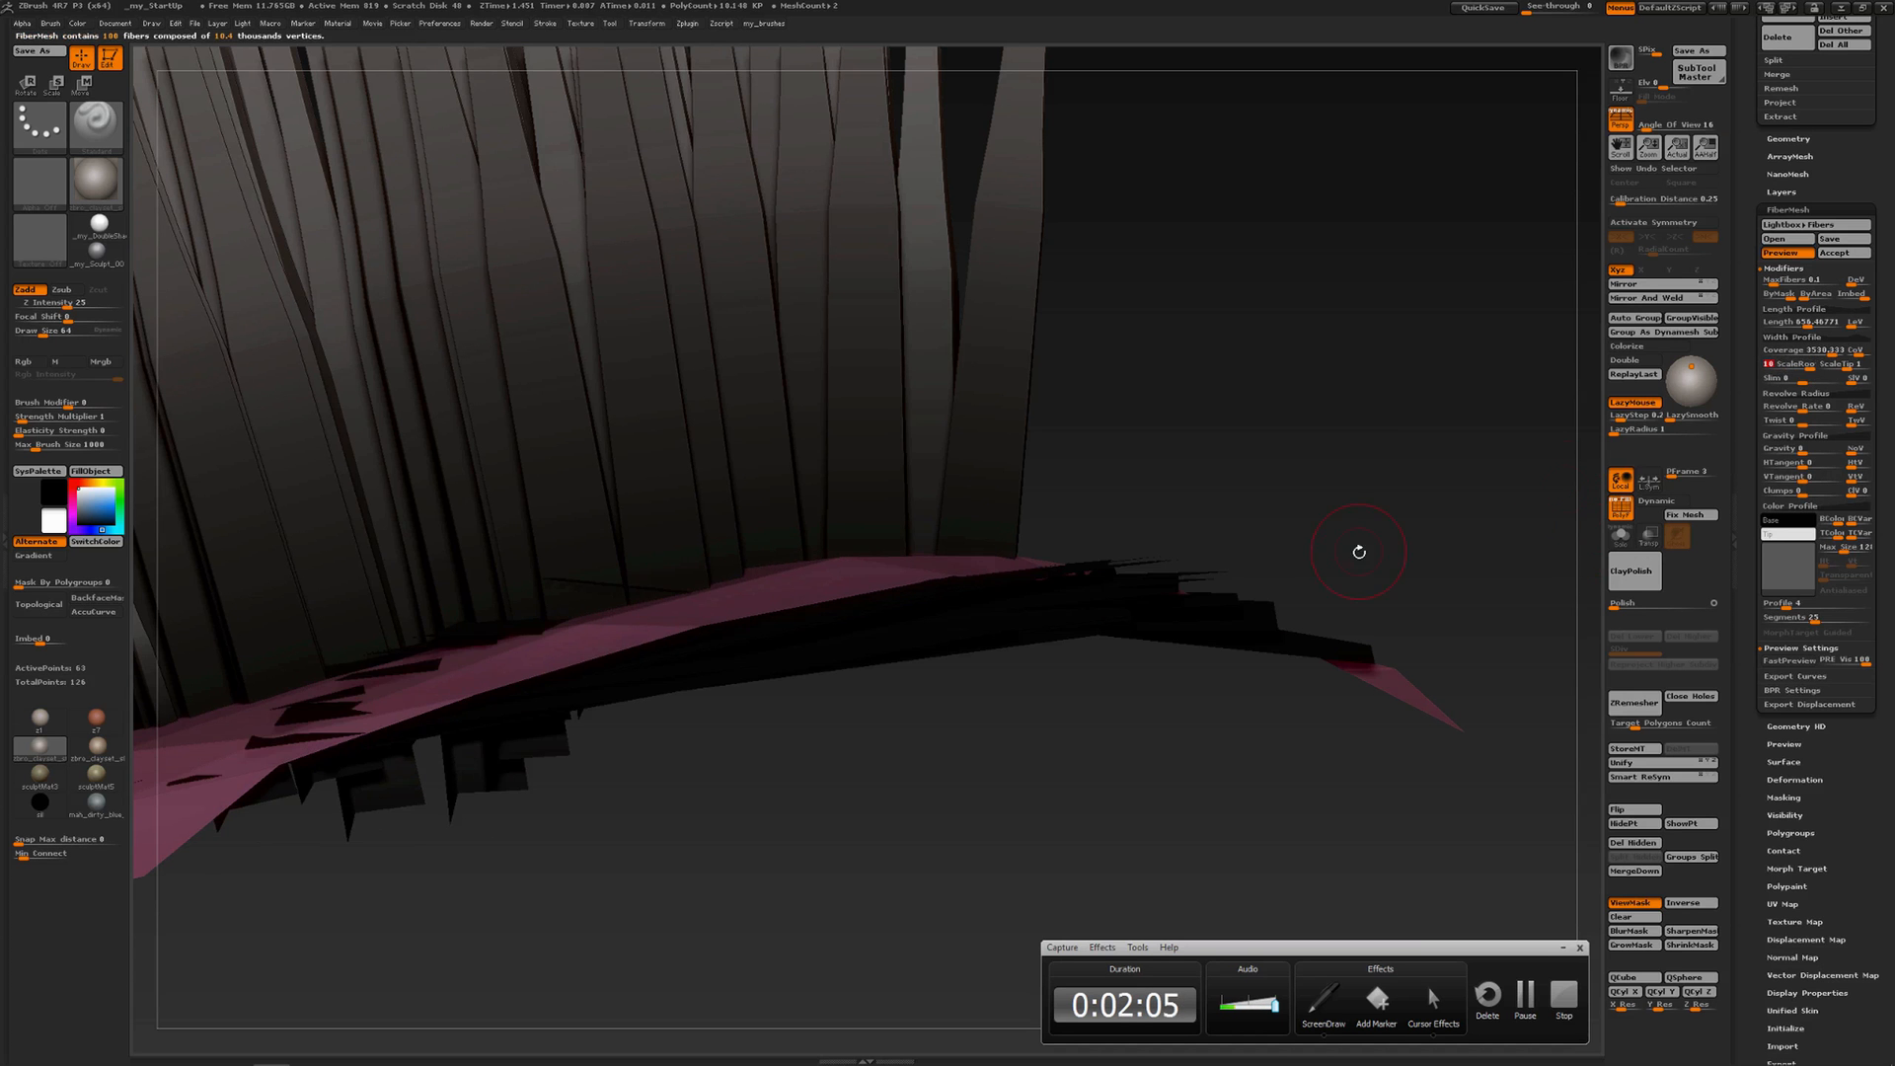
{"action": "left_click_drag", "start_coordinate": [1343, 587], "coordinate": [1305, 587]}
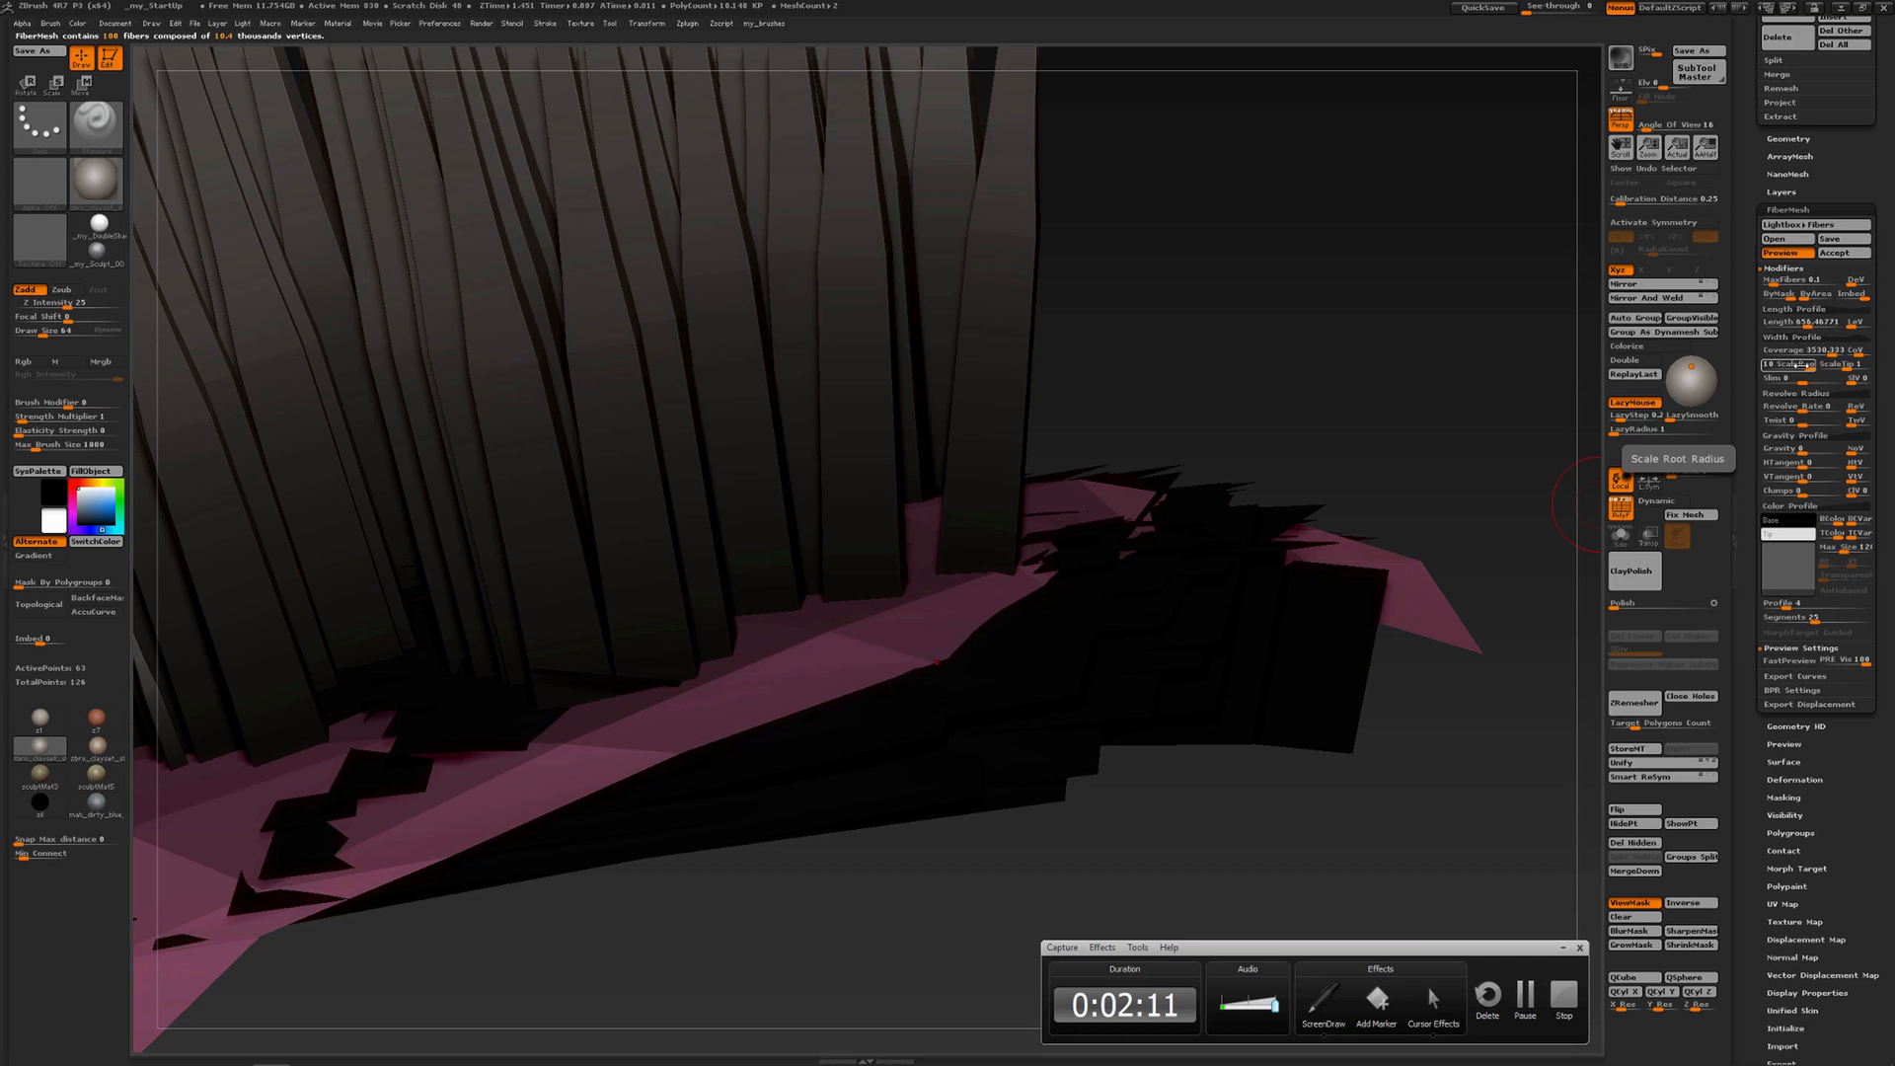
{"action": "left_click", "coordinate": [1801, 364]}
{"action": "left_click_drag", "start_coordinate": [1786, 365], "coordinate": [1796, 368]}
{"action": "left_click_drag", "start_coordinate": [1374, 691], "coordinate": [1423, 525]}
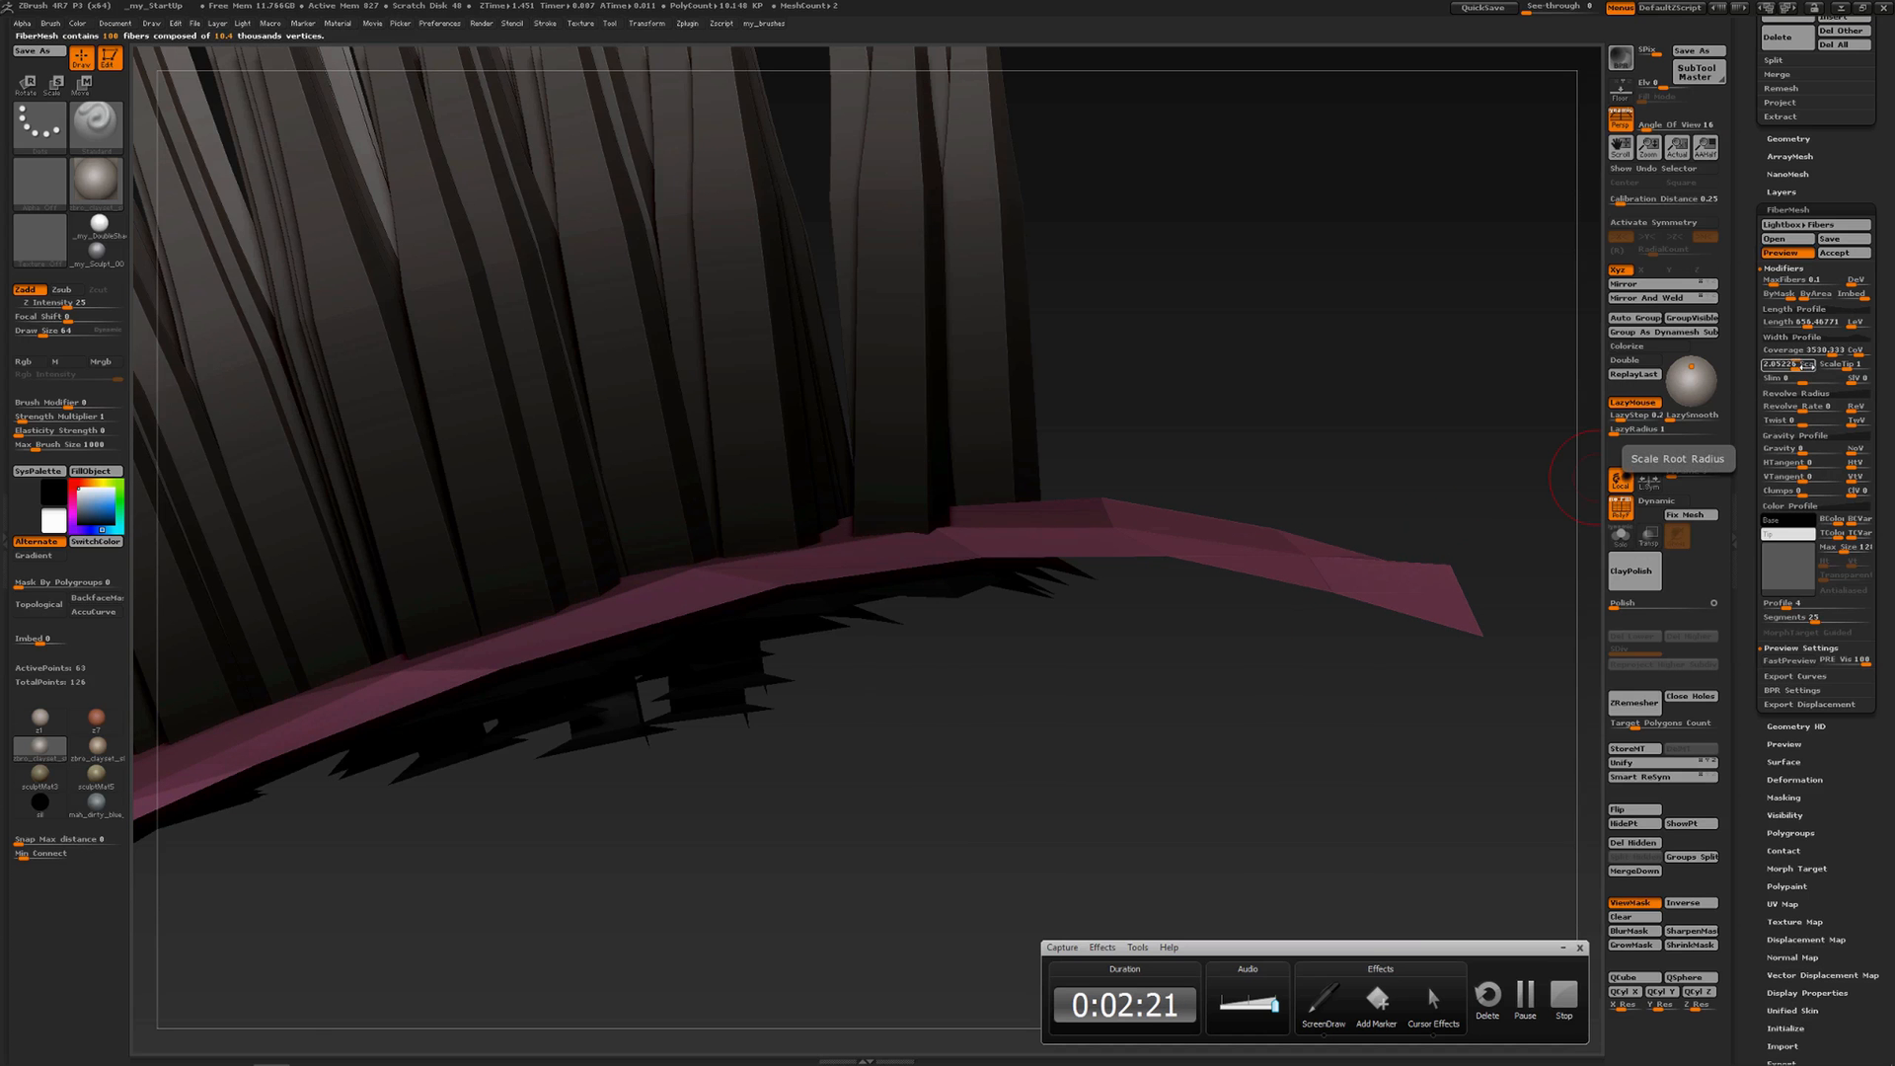
{"action": "left_click_drag", "start_coordinate": [1796, 369], "coordinate": [1814, 368]}
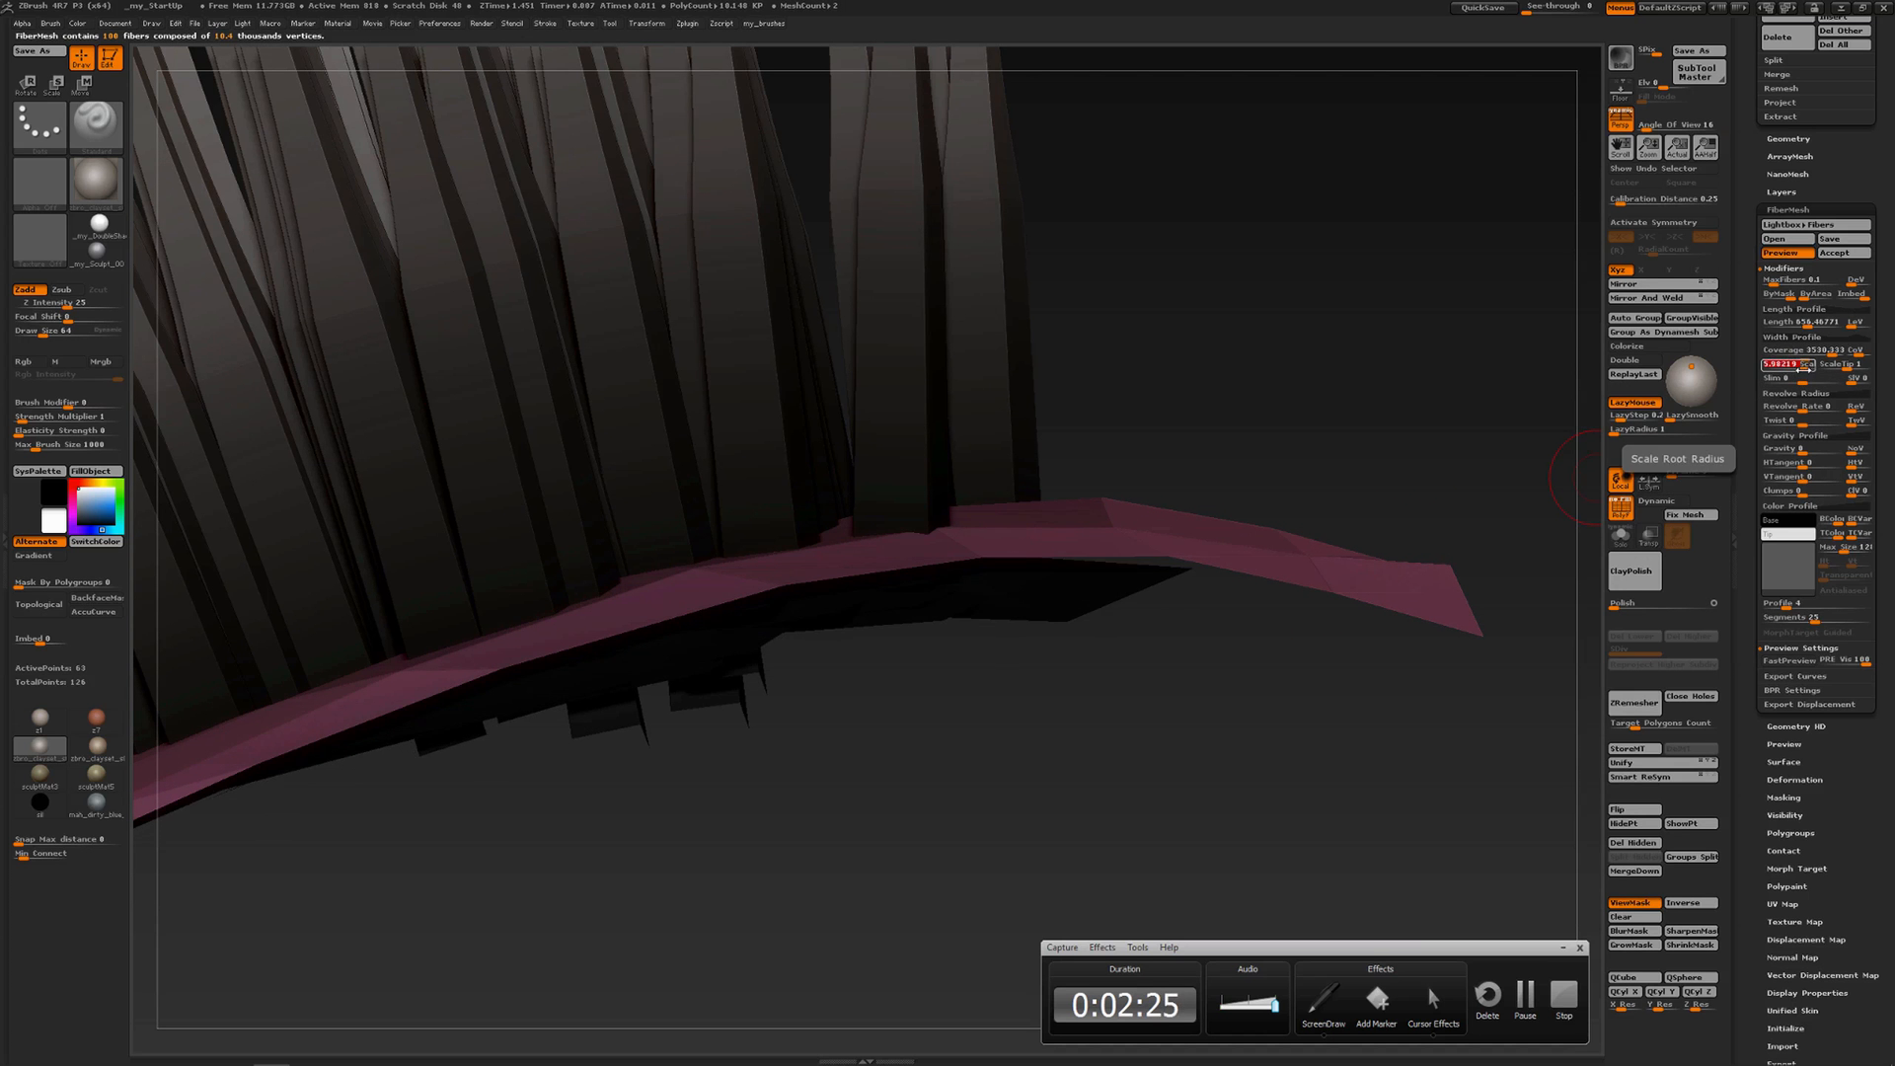
{"action": "left_click_drag", "start_coordinate": [1312, 622], "coordinate": [1290, 648]}
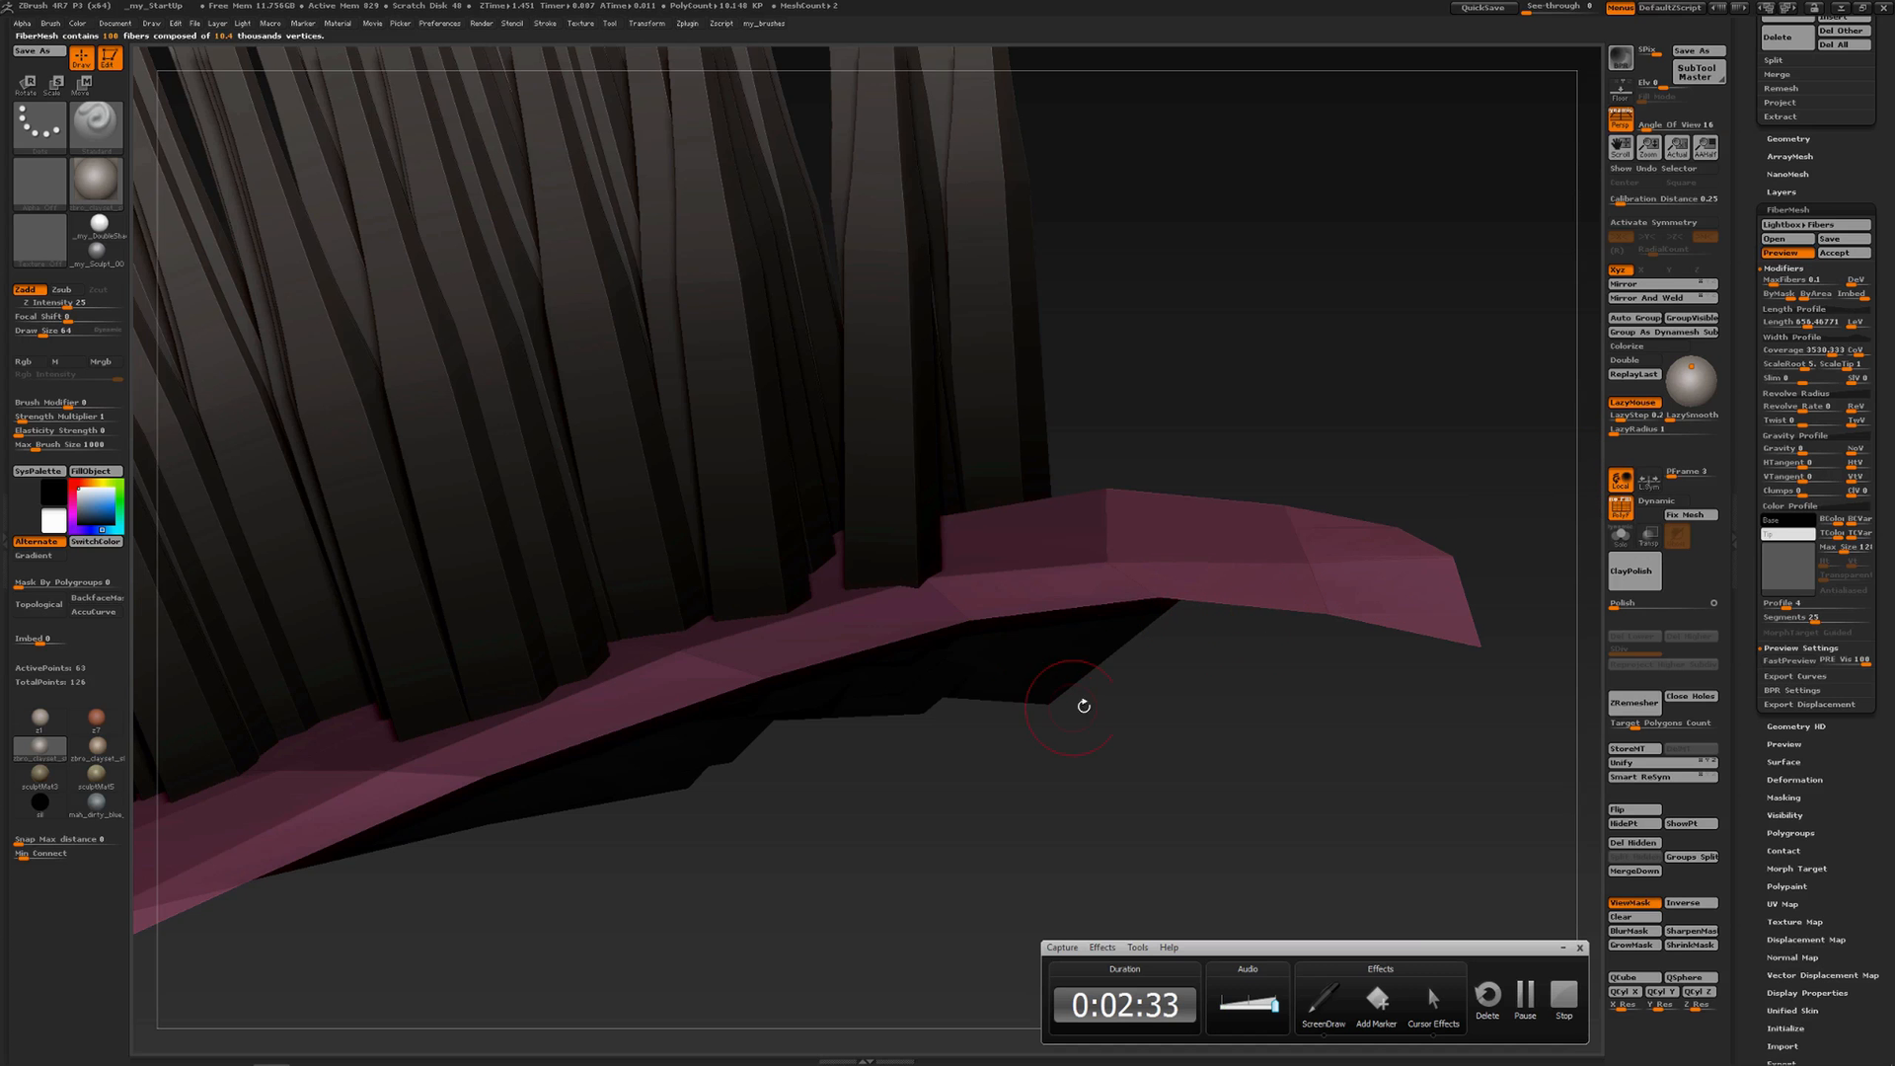
Set the root radius scale to 10 and reduce it to about 3
{"action": "left_click", "coordinate": [1788, 363]}
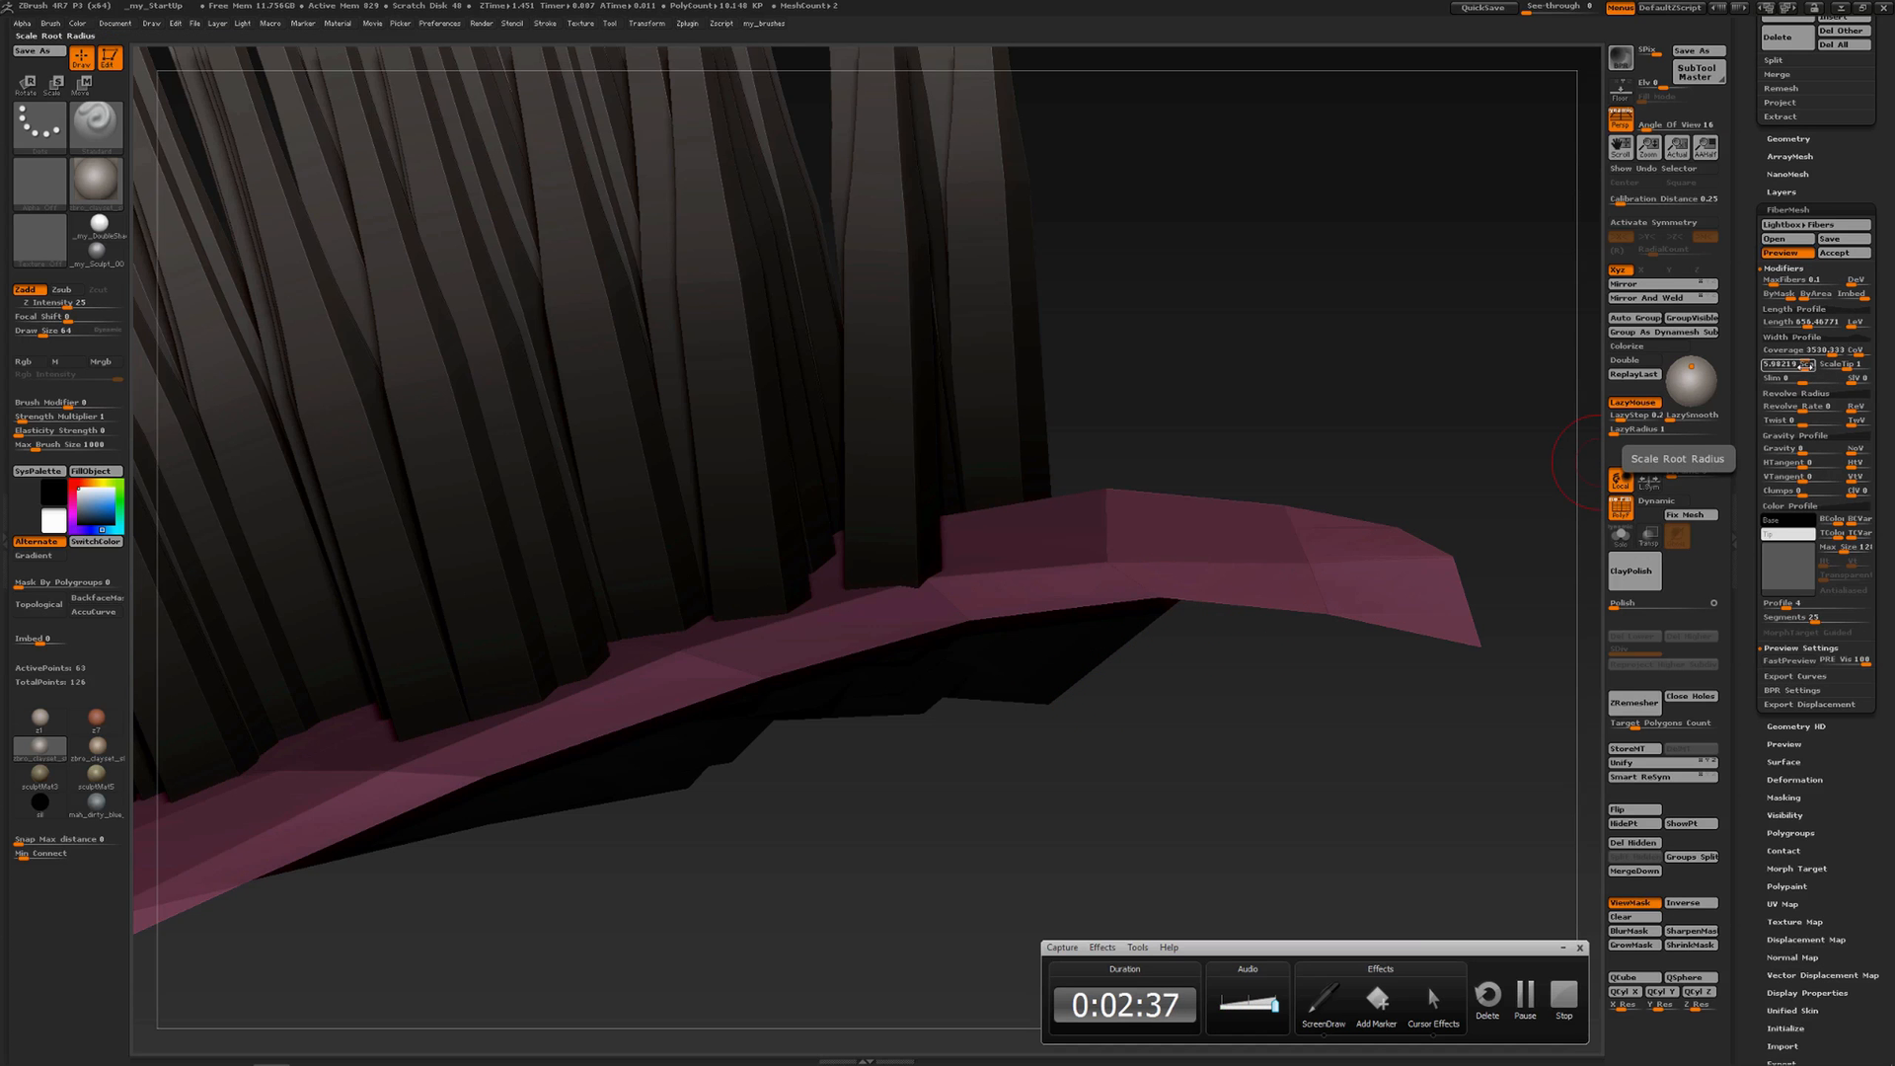
{"action": "type", "text": "10"}
{"action": "key", "text": "Return"}
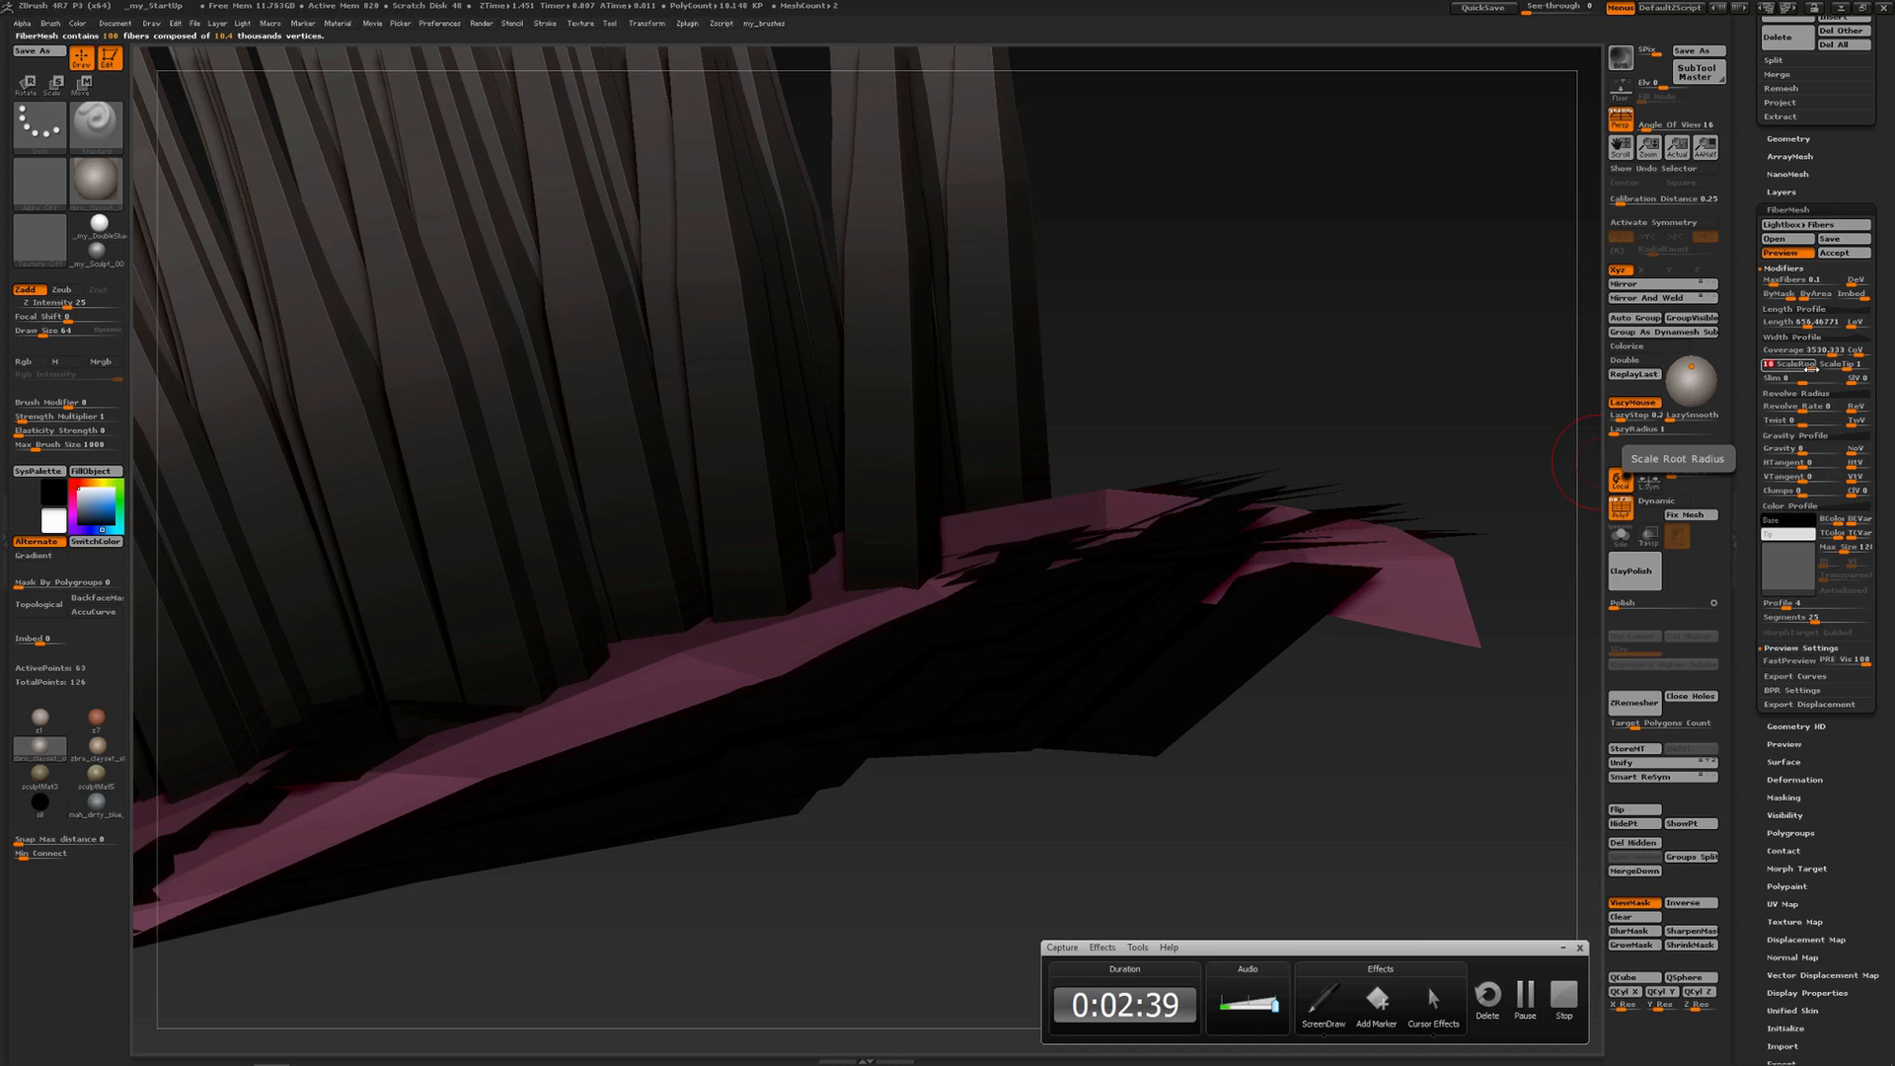
{"action": "left_click_drag", "start_coordinate": [1782, 366], "coordinate": [1798, 368]}
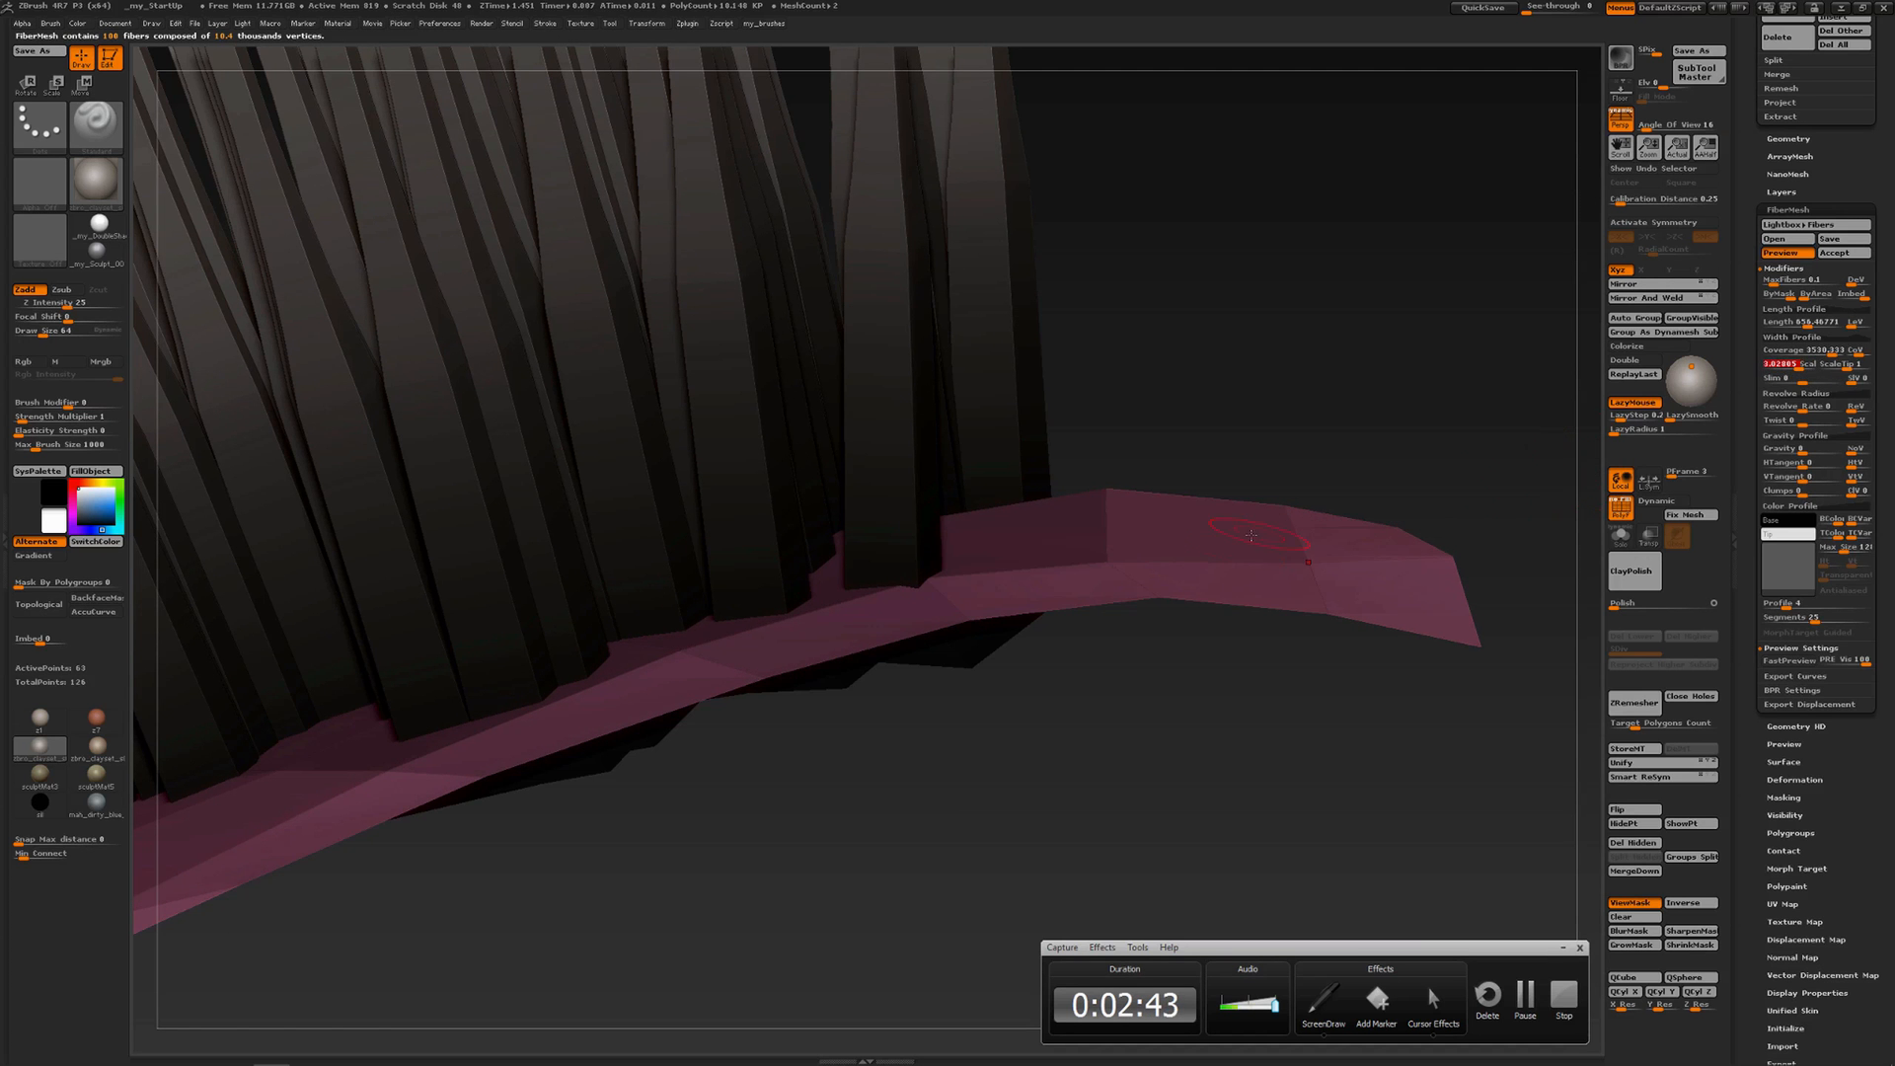
Lower the tip radius scale to near 0, raise it to flare the fiber tips, and return it to near 0 for pointed ends
{"action": "left_click_drag", "start_coordinate": [1246, 479], "coordinate": [1062, 448]}
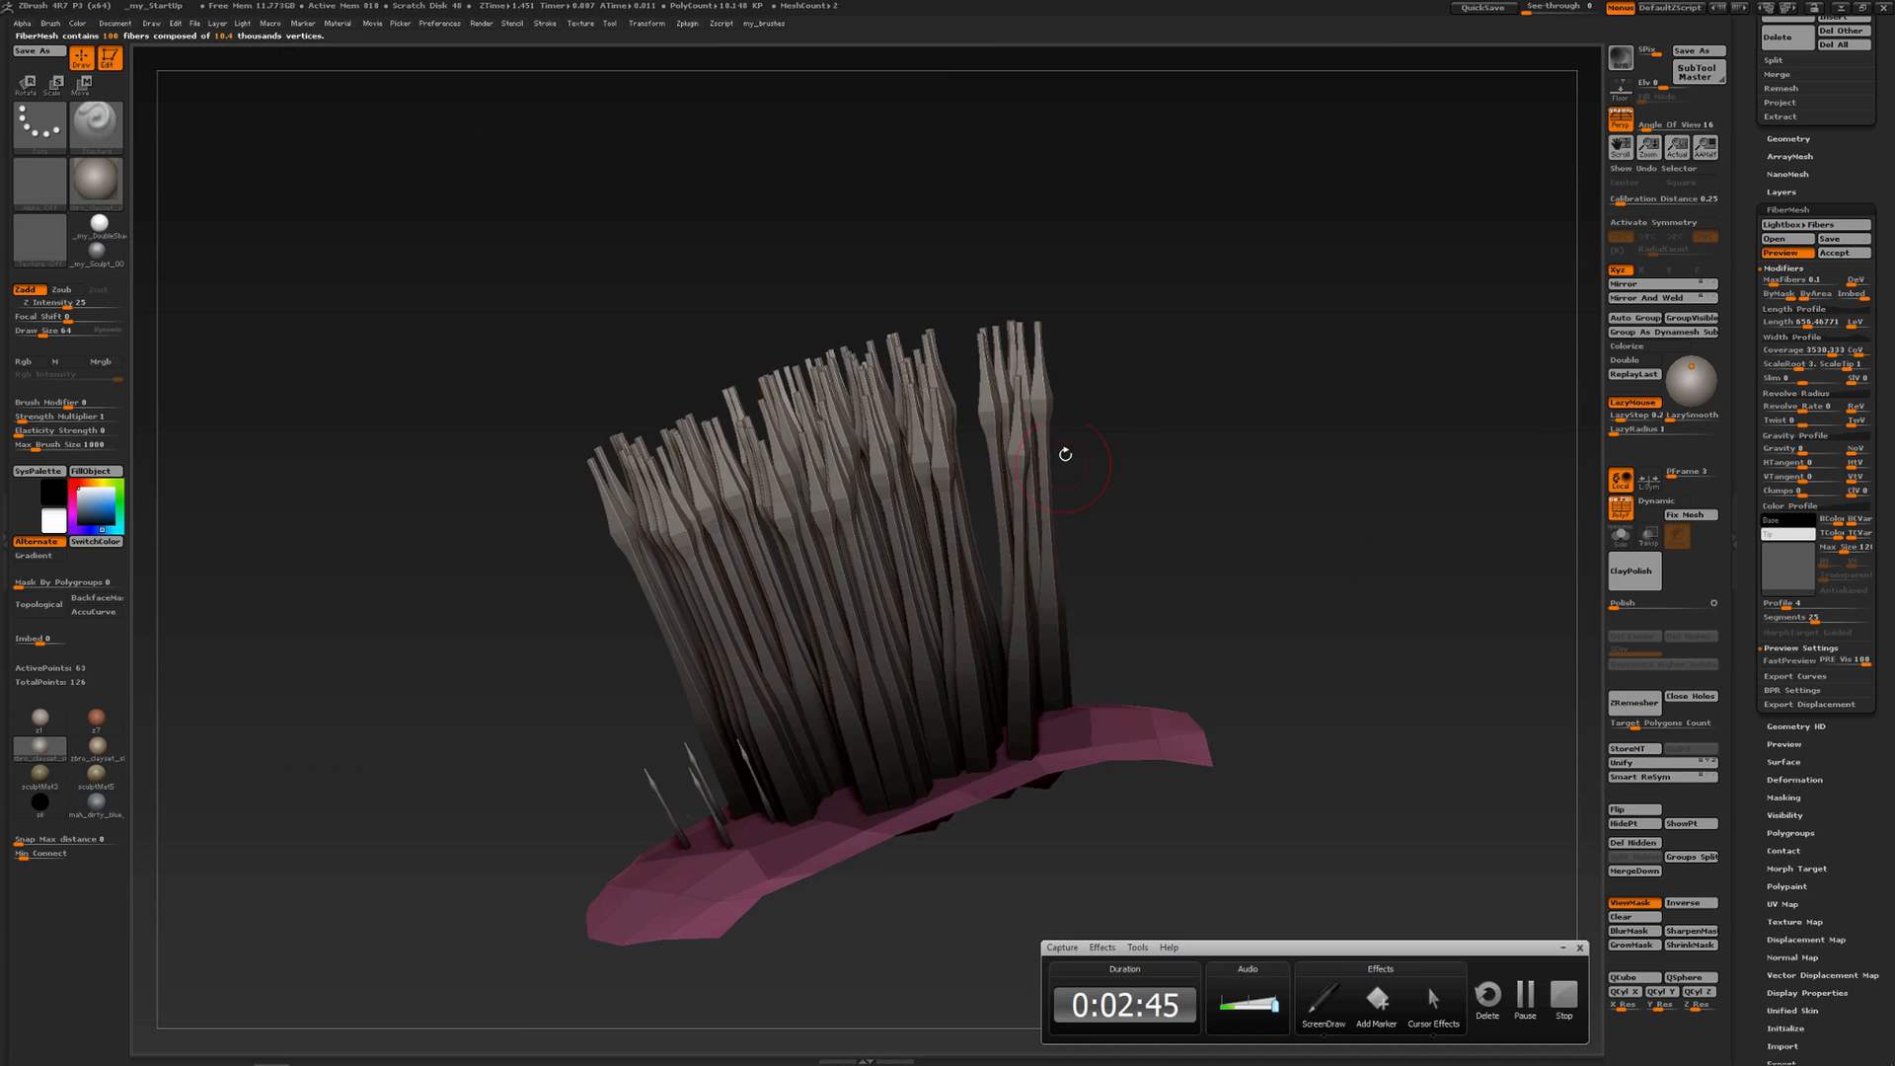
{"action": "left_click_drag", "start_coordinate": [1041, 359], "coordinate": [1093, 572], "text": "alt"}
{"action": "left_click_drag", "start_coordinate": [1115, 303], "coordinate": [1168, 801], "text": "alt"}
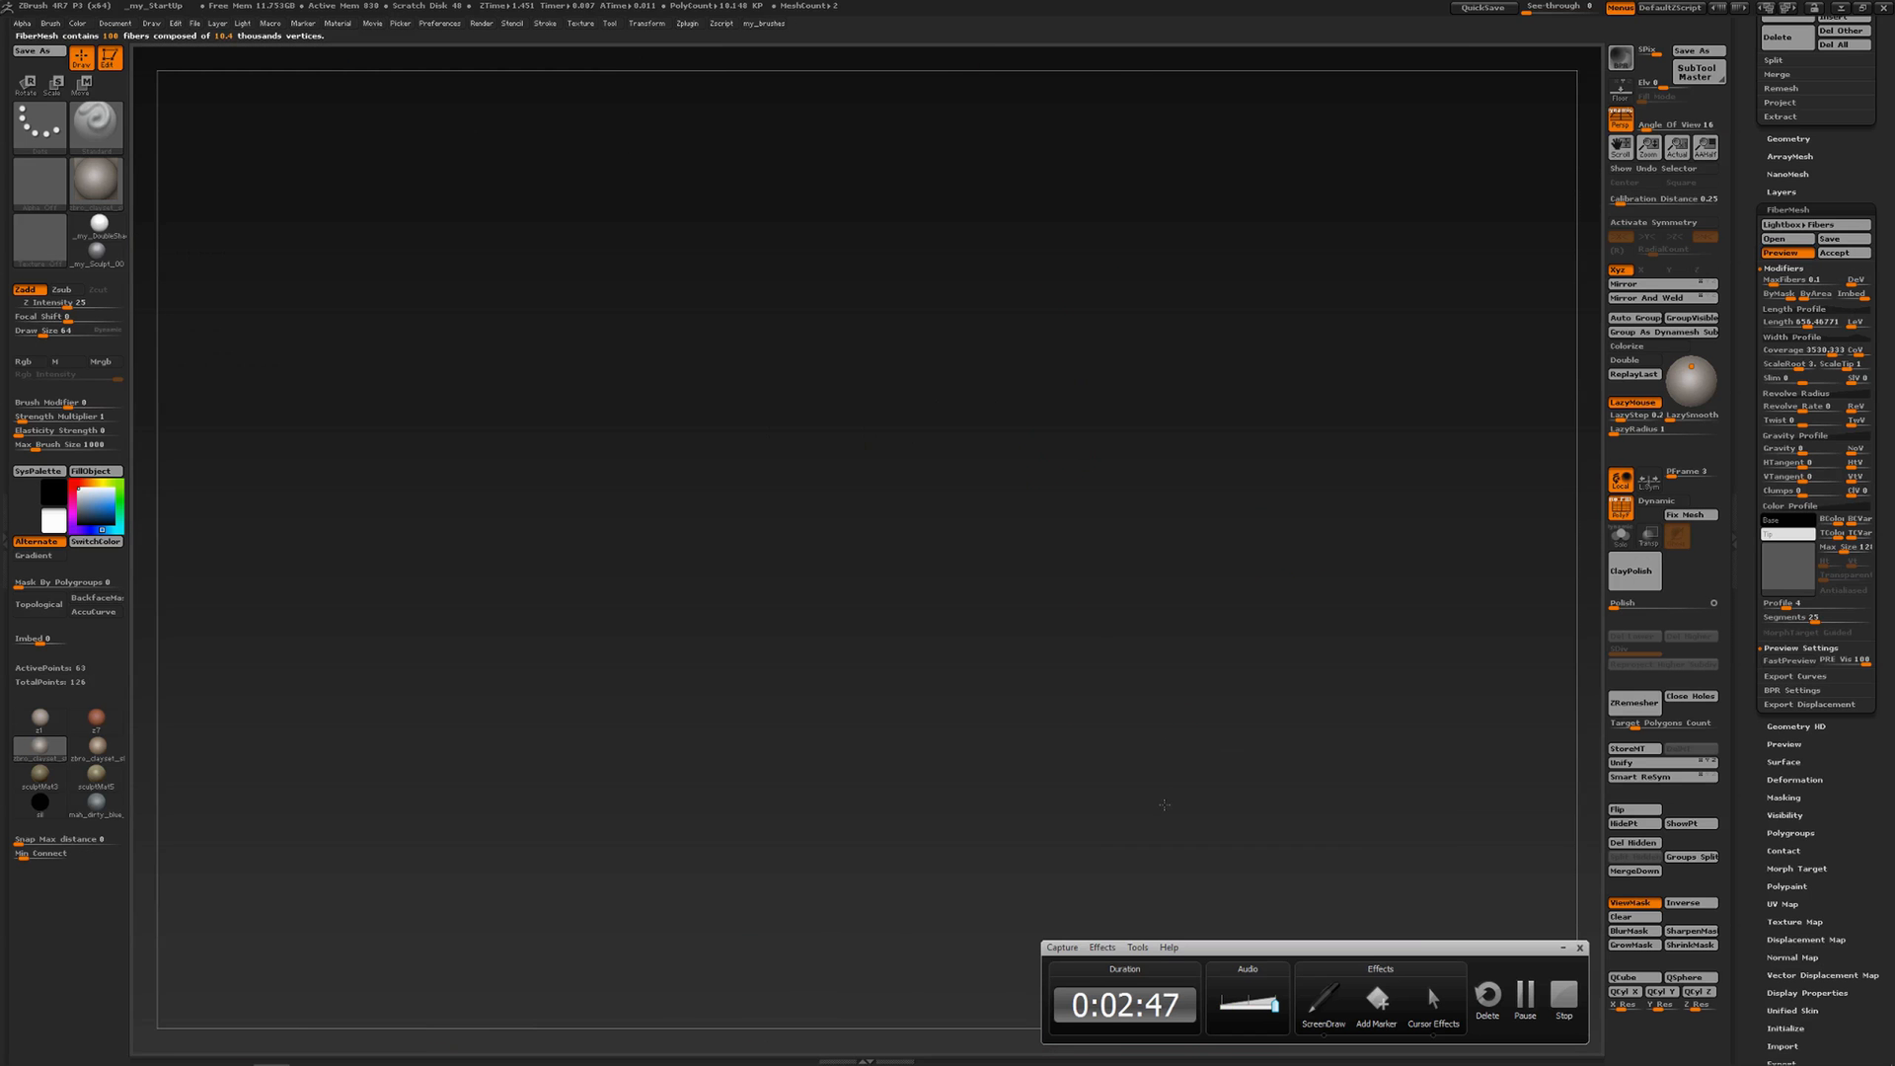
{"action": "left_click_drag", "start_coordinate": [1140, 381], "coordinate": [1171, 559], "text": "alt"}
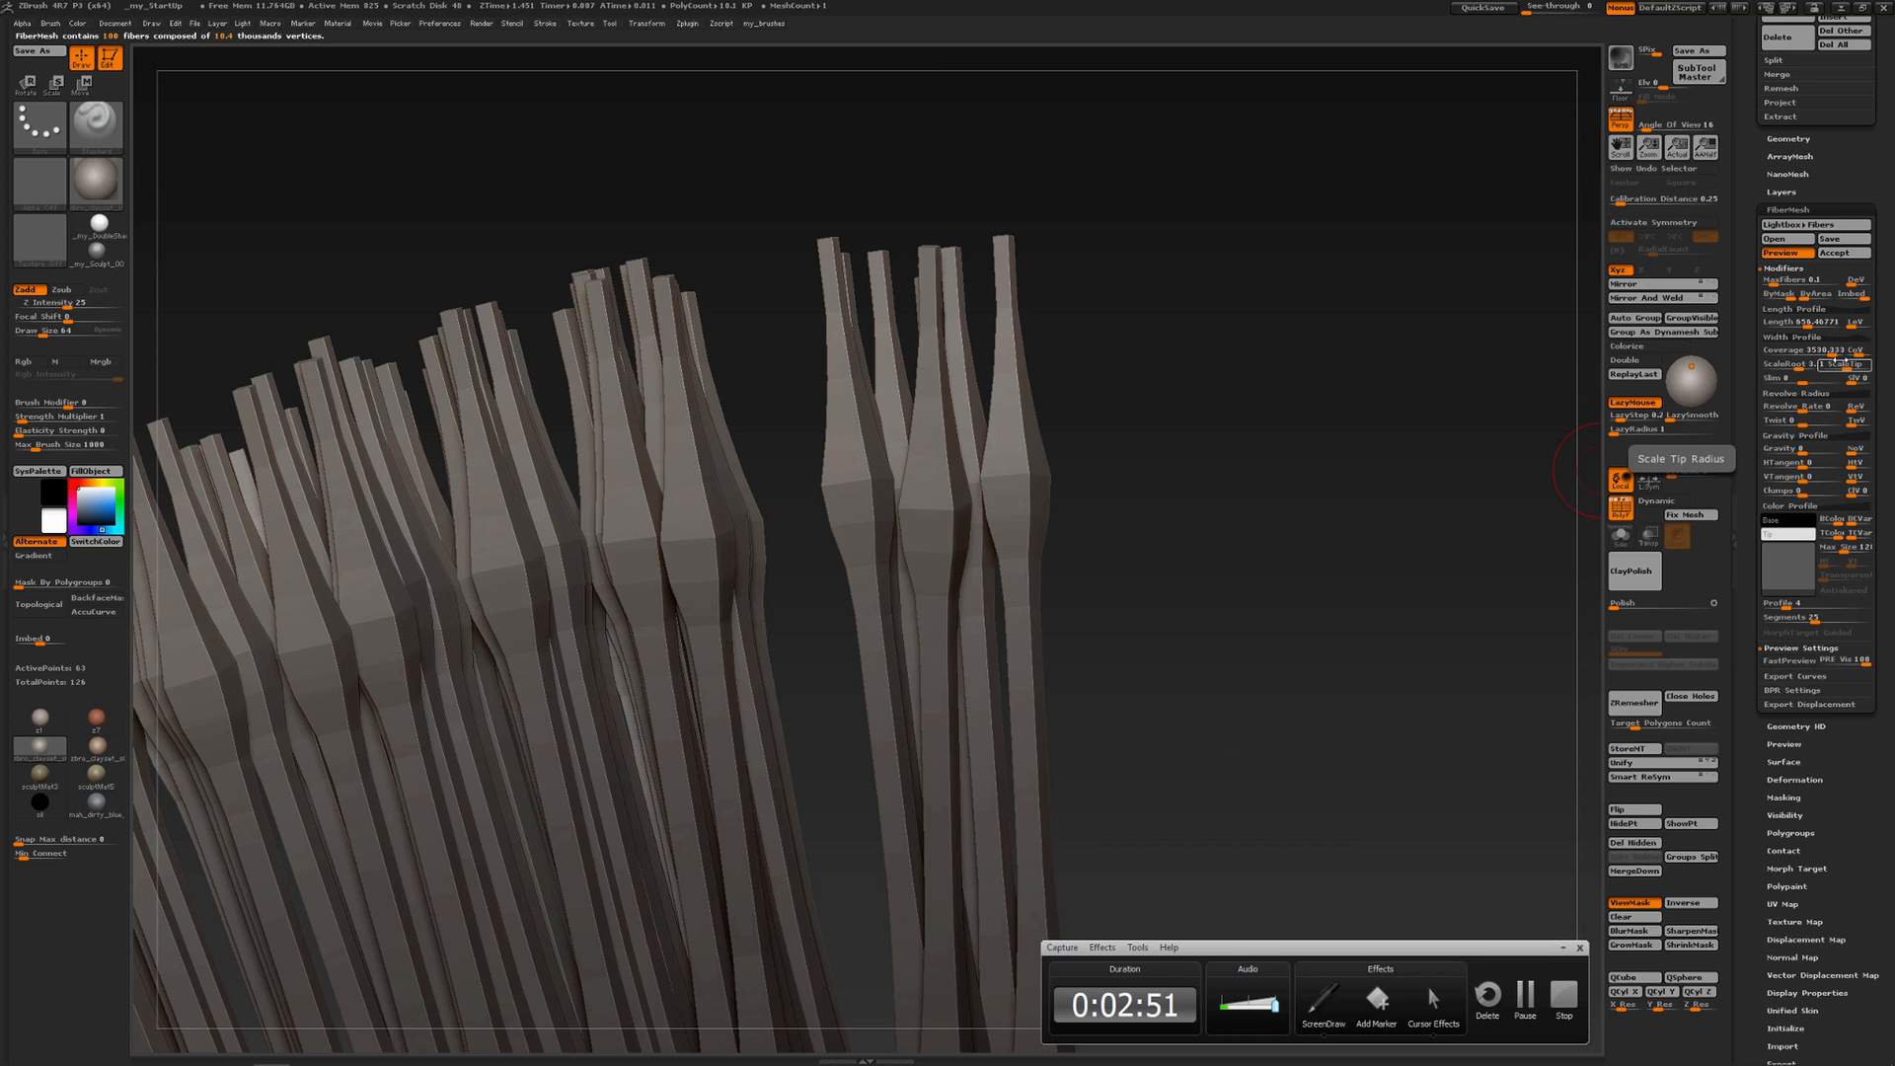
{"action": "left_click_drag", "start_coordinate": [1844, 365], "coordinate": [1804, 368]}
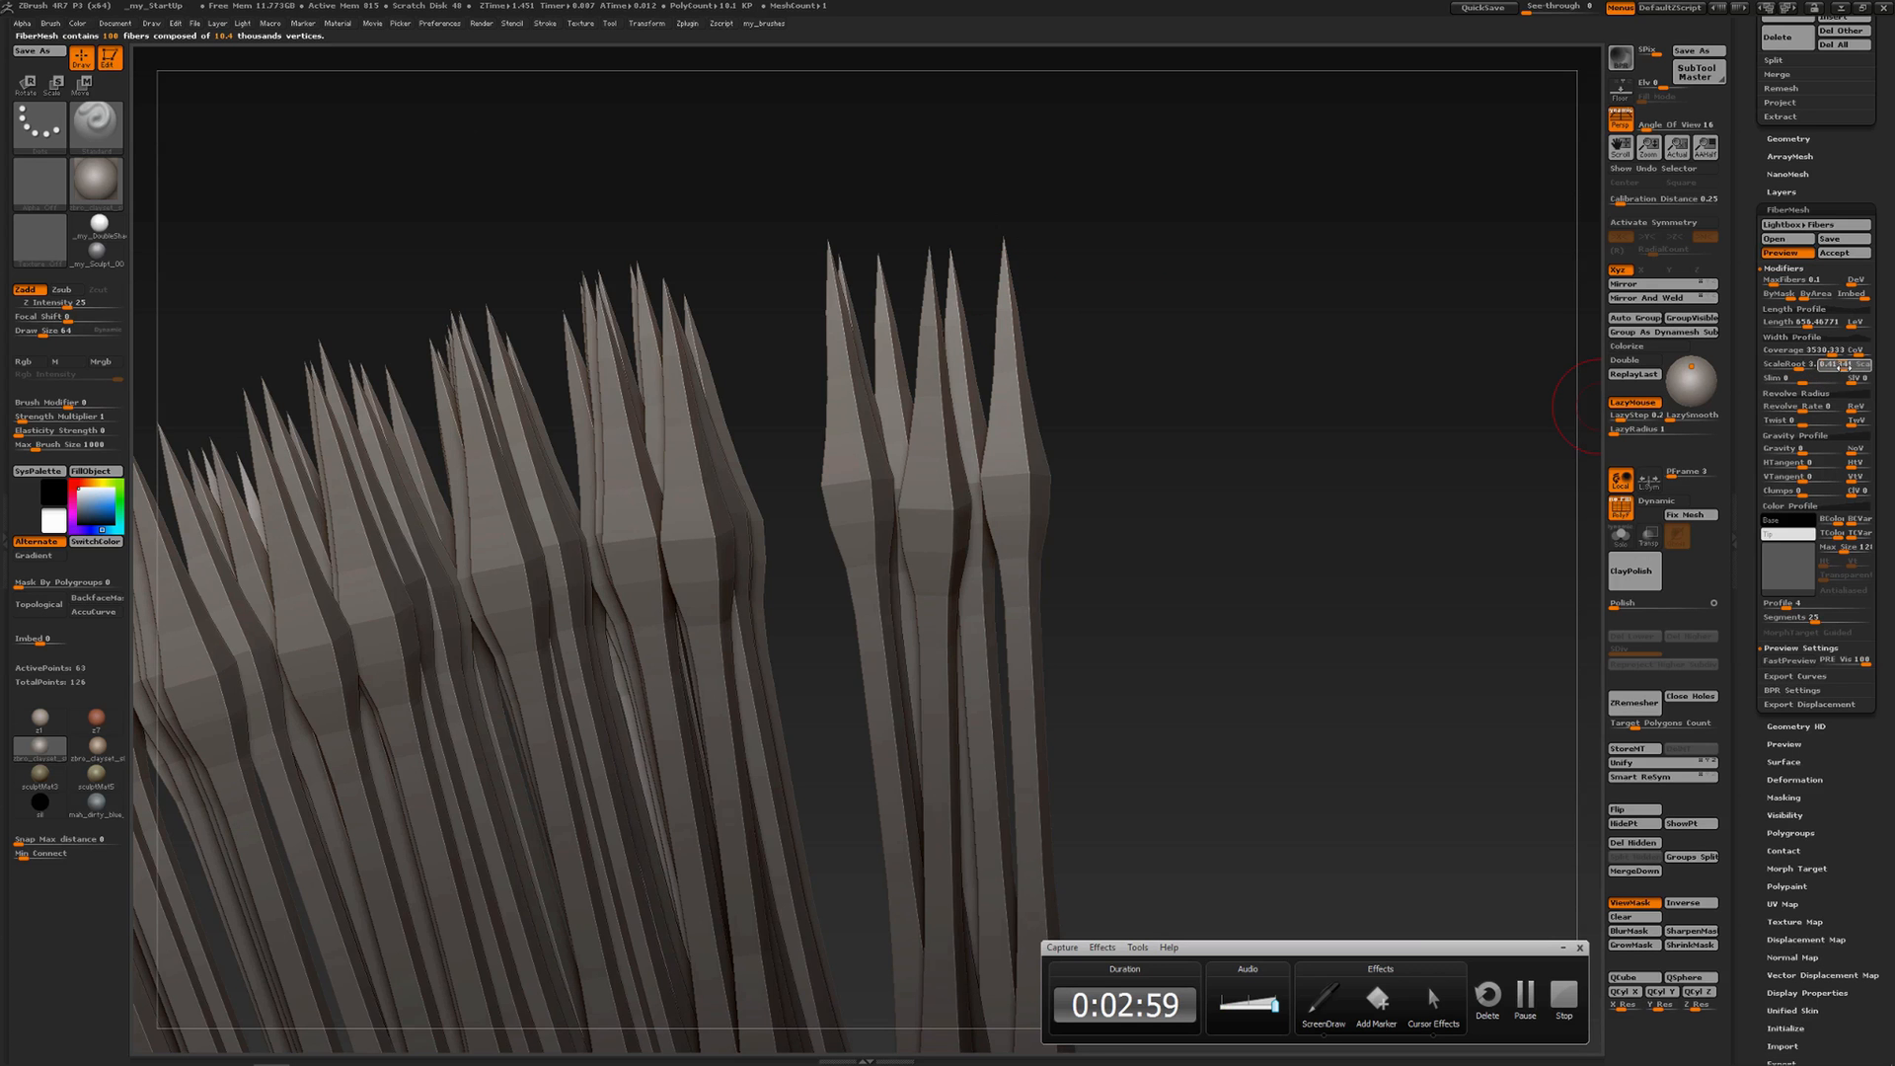
{"action": "left_click_drag", "start_coordinate": [1867, 373], "coordinate": [1869, 373]}
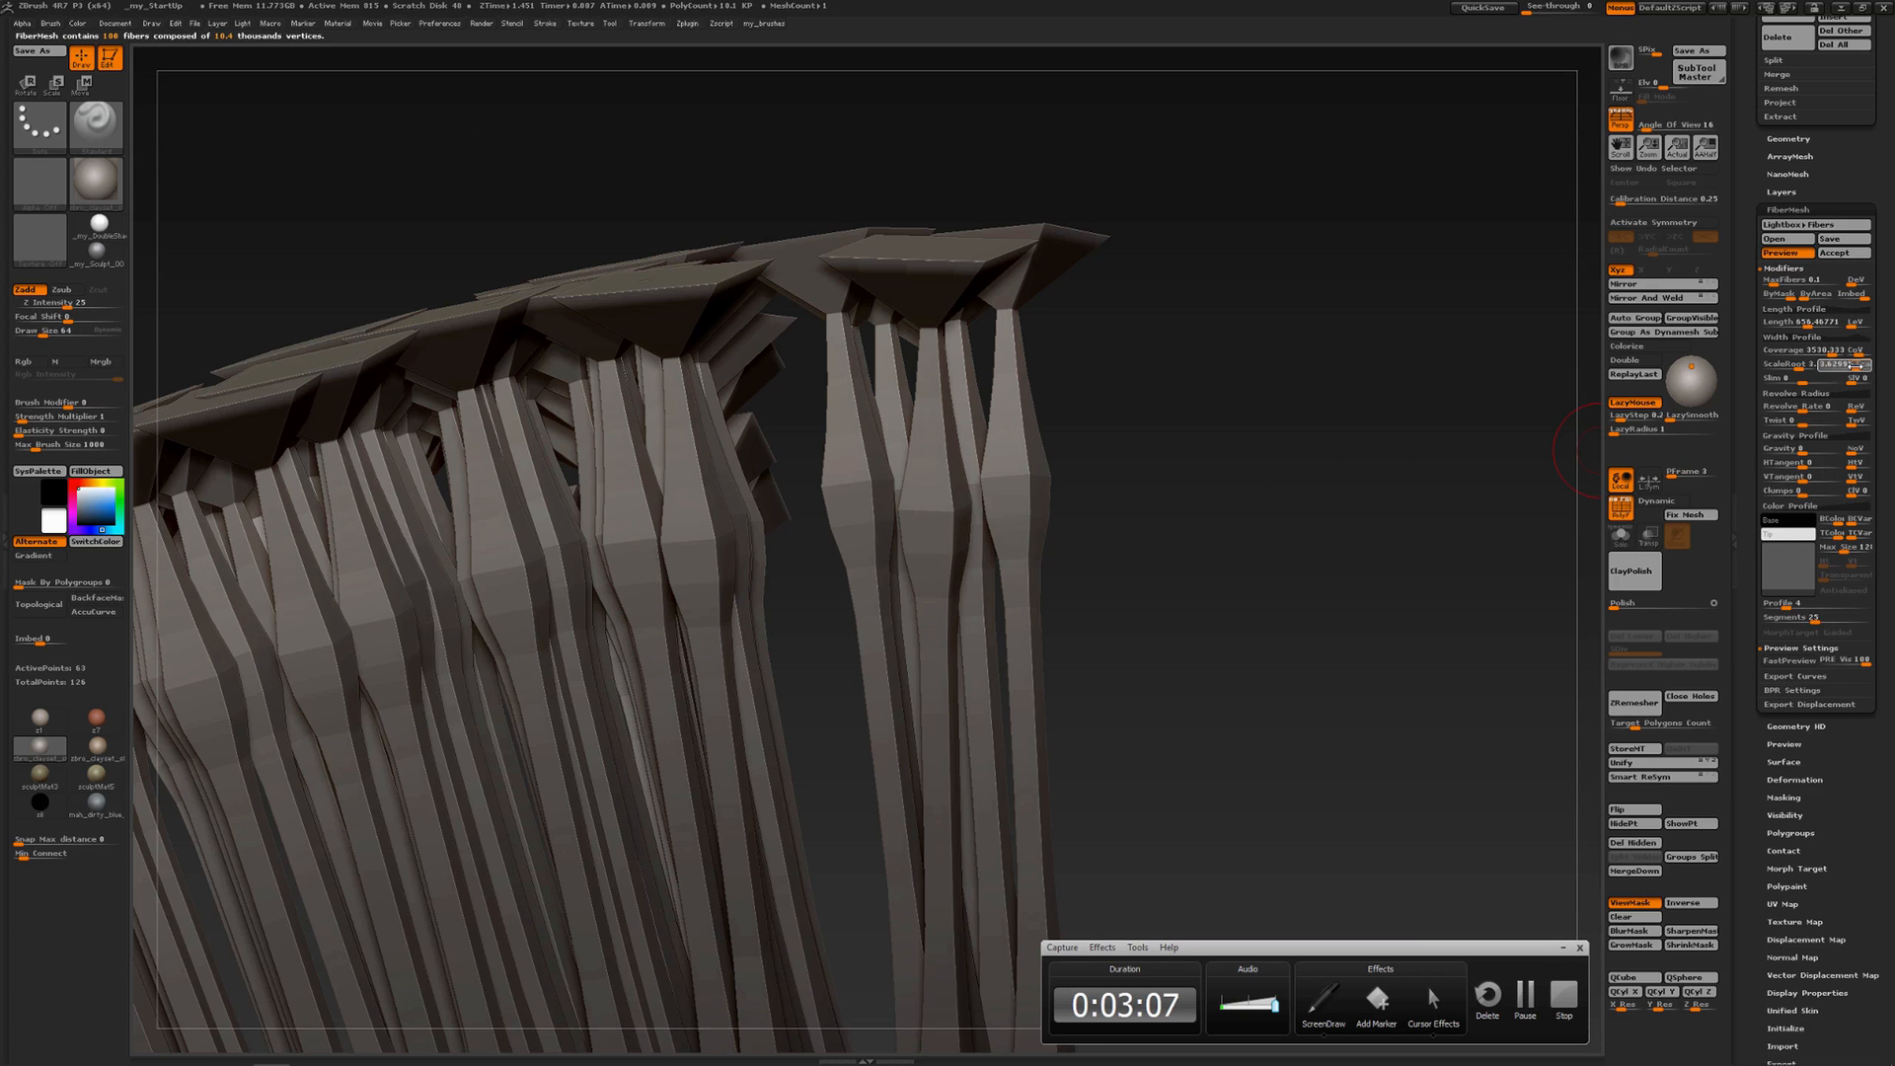
{"action": "left_click_drag", "start_coordinate": [1856, 366], "coordinate": [1845, 367]}
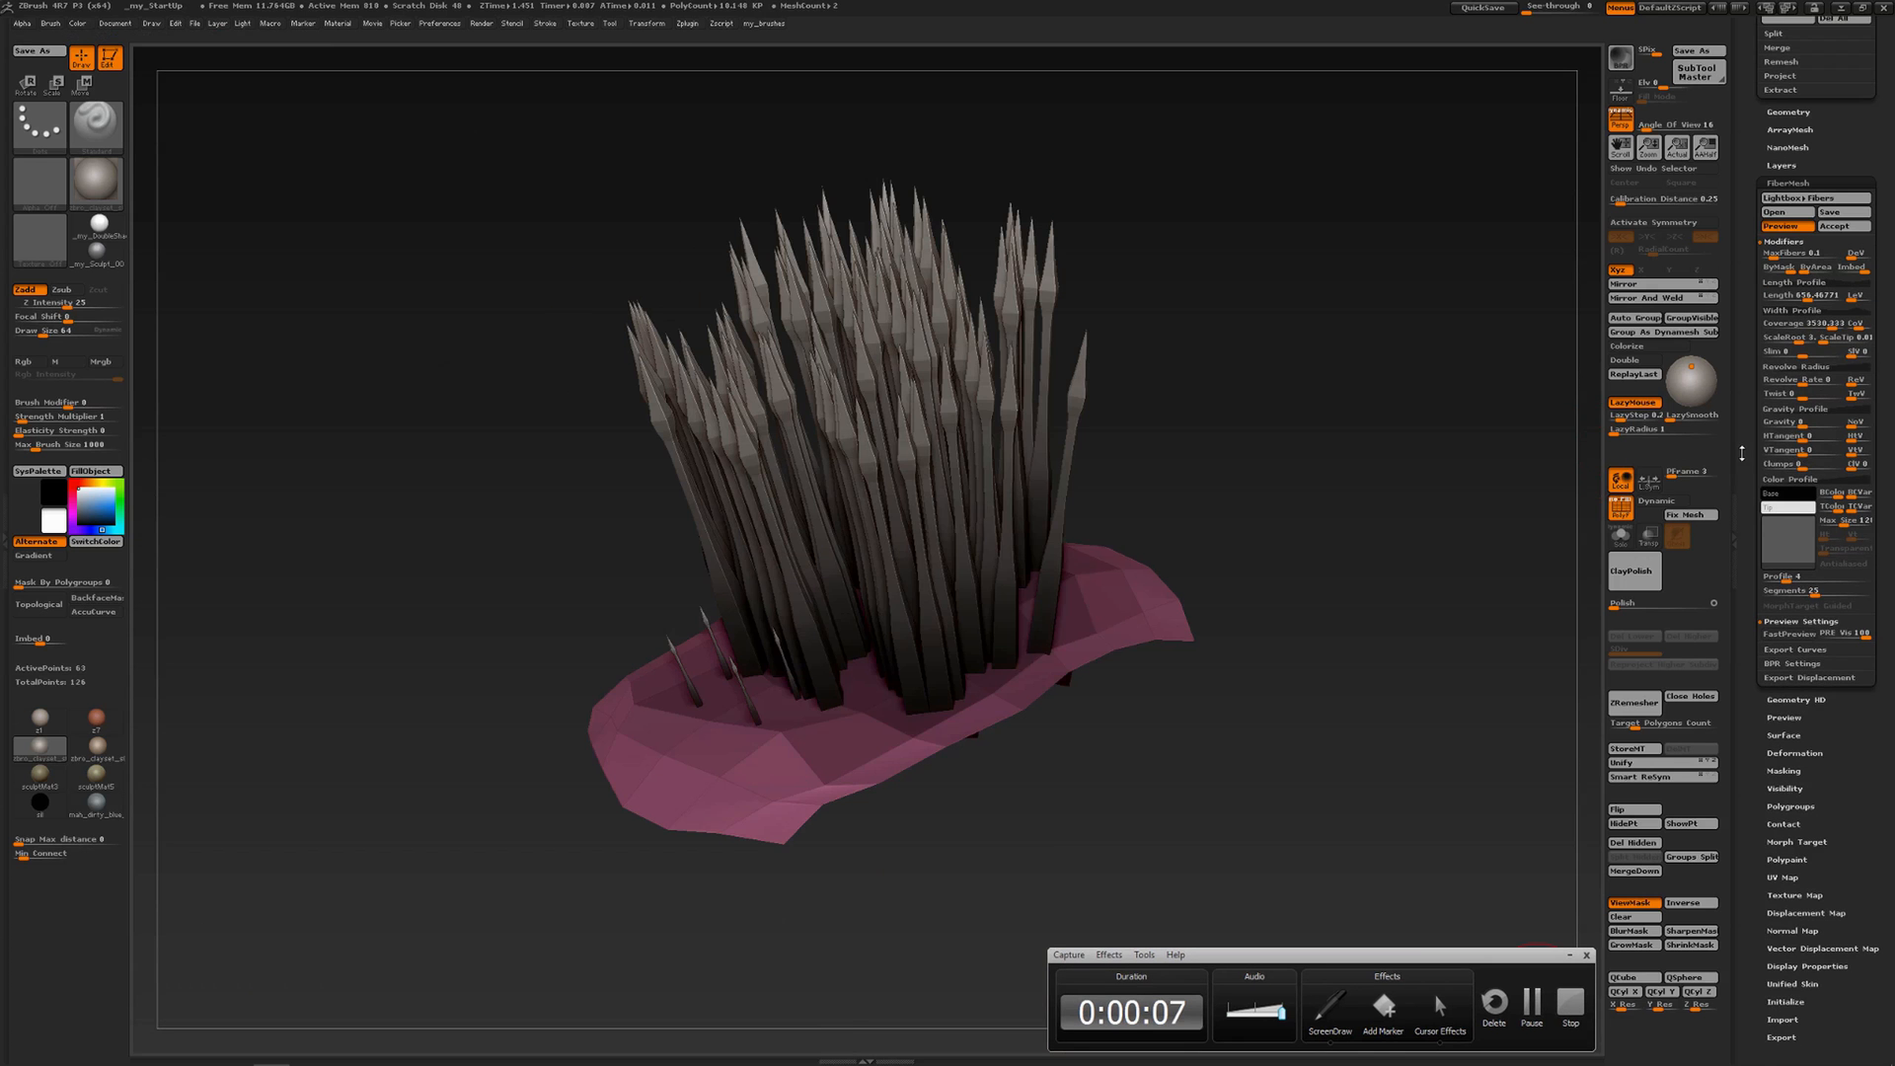
Set the fiber slimness to its minimum of -1
{"action": "left_click", "coordinate": [1780, 352]}
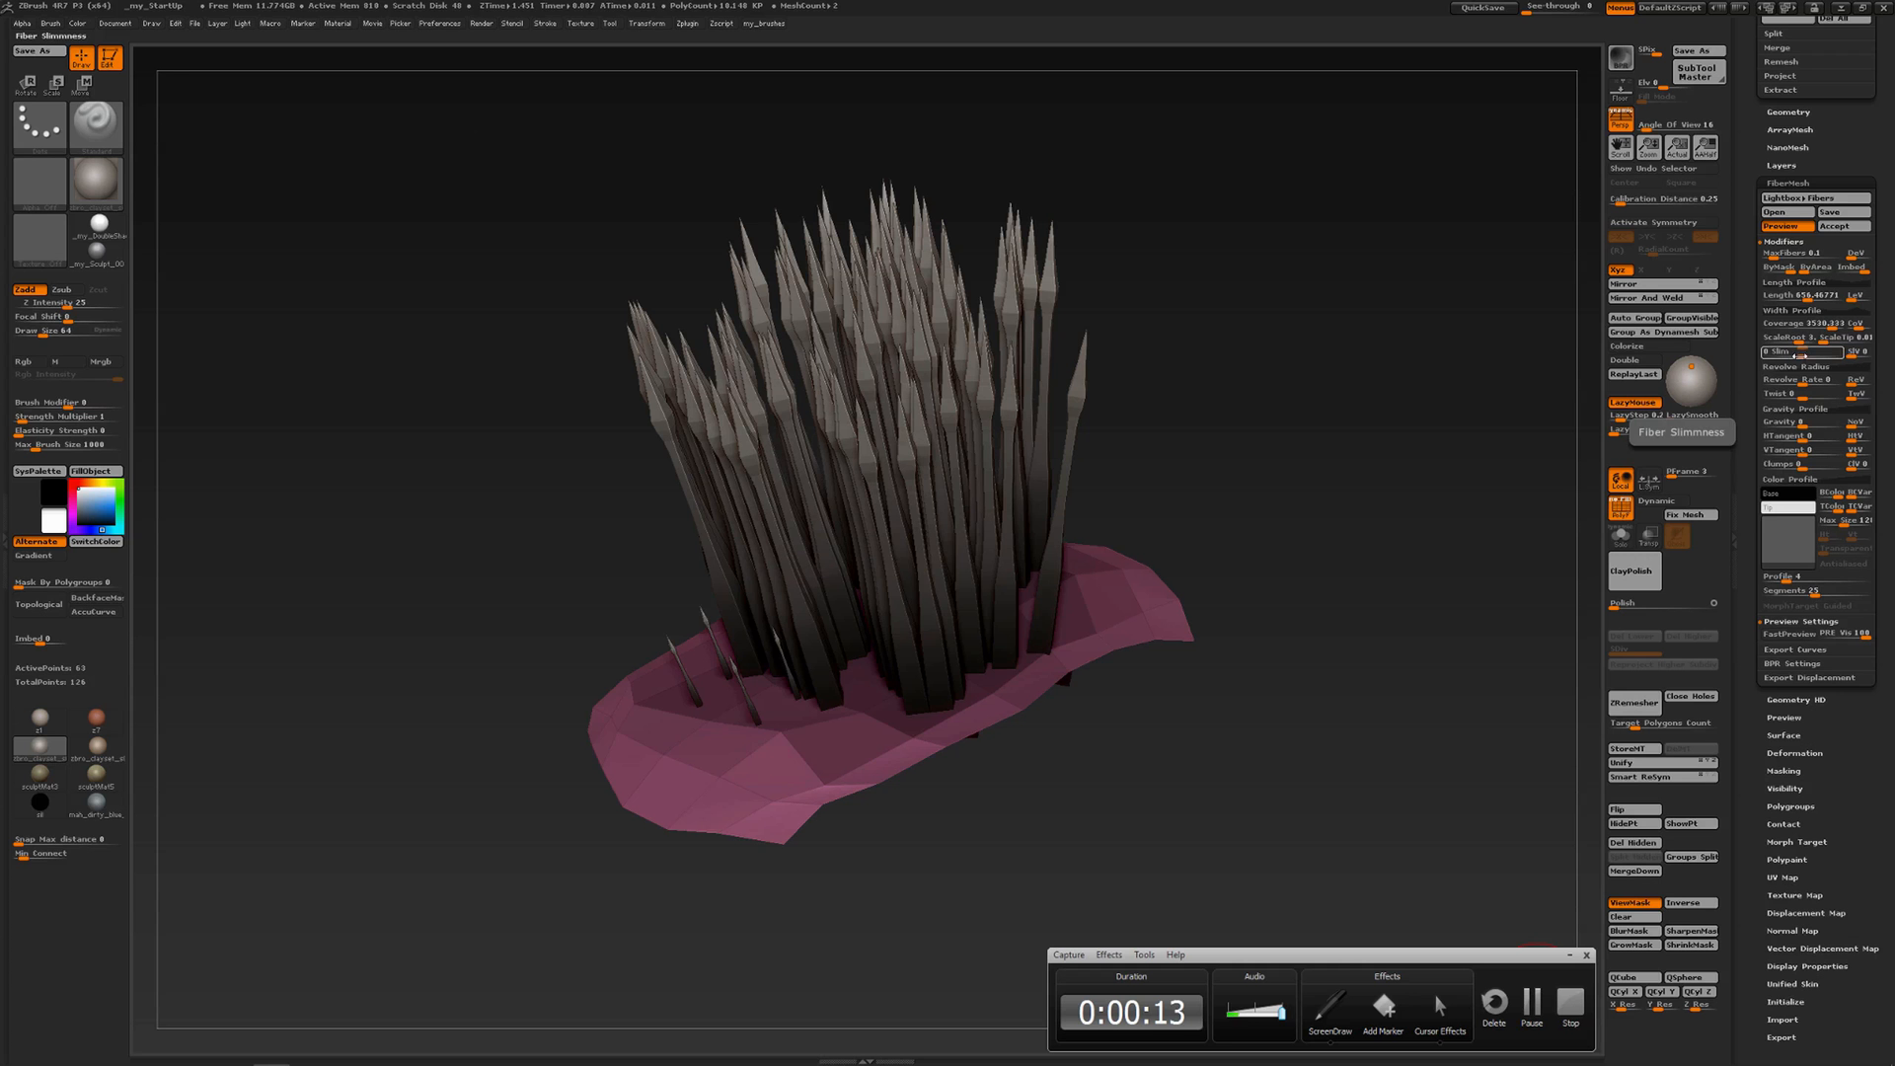
{"action": "type", "text": "-0.16483"}
{"action": "left_click_drag", "start_coordinate": [1787, 356], "coordinate": [1778, 357]}
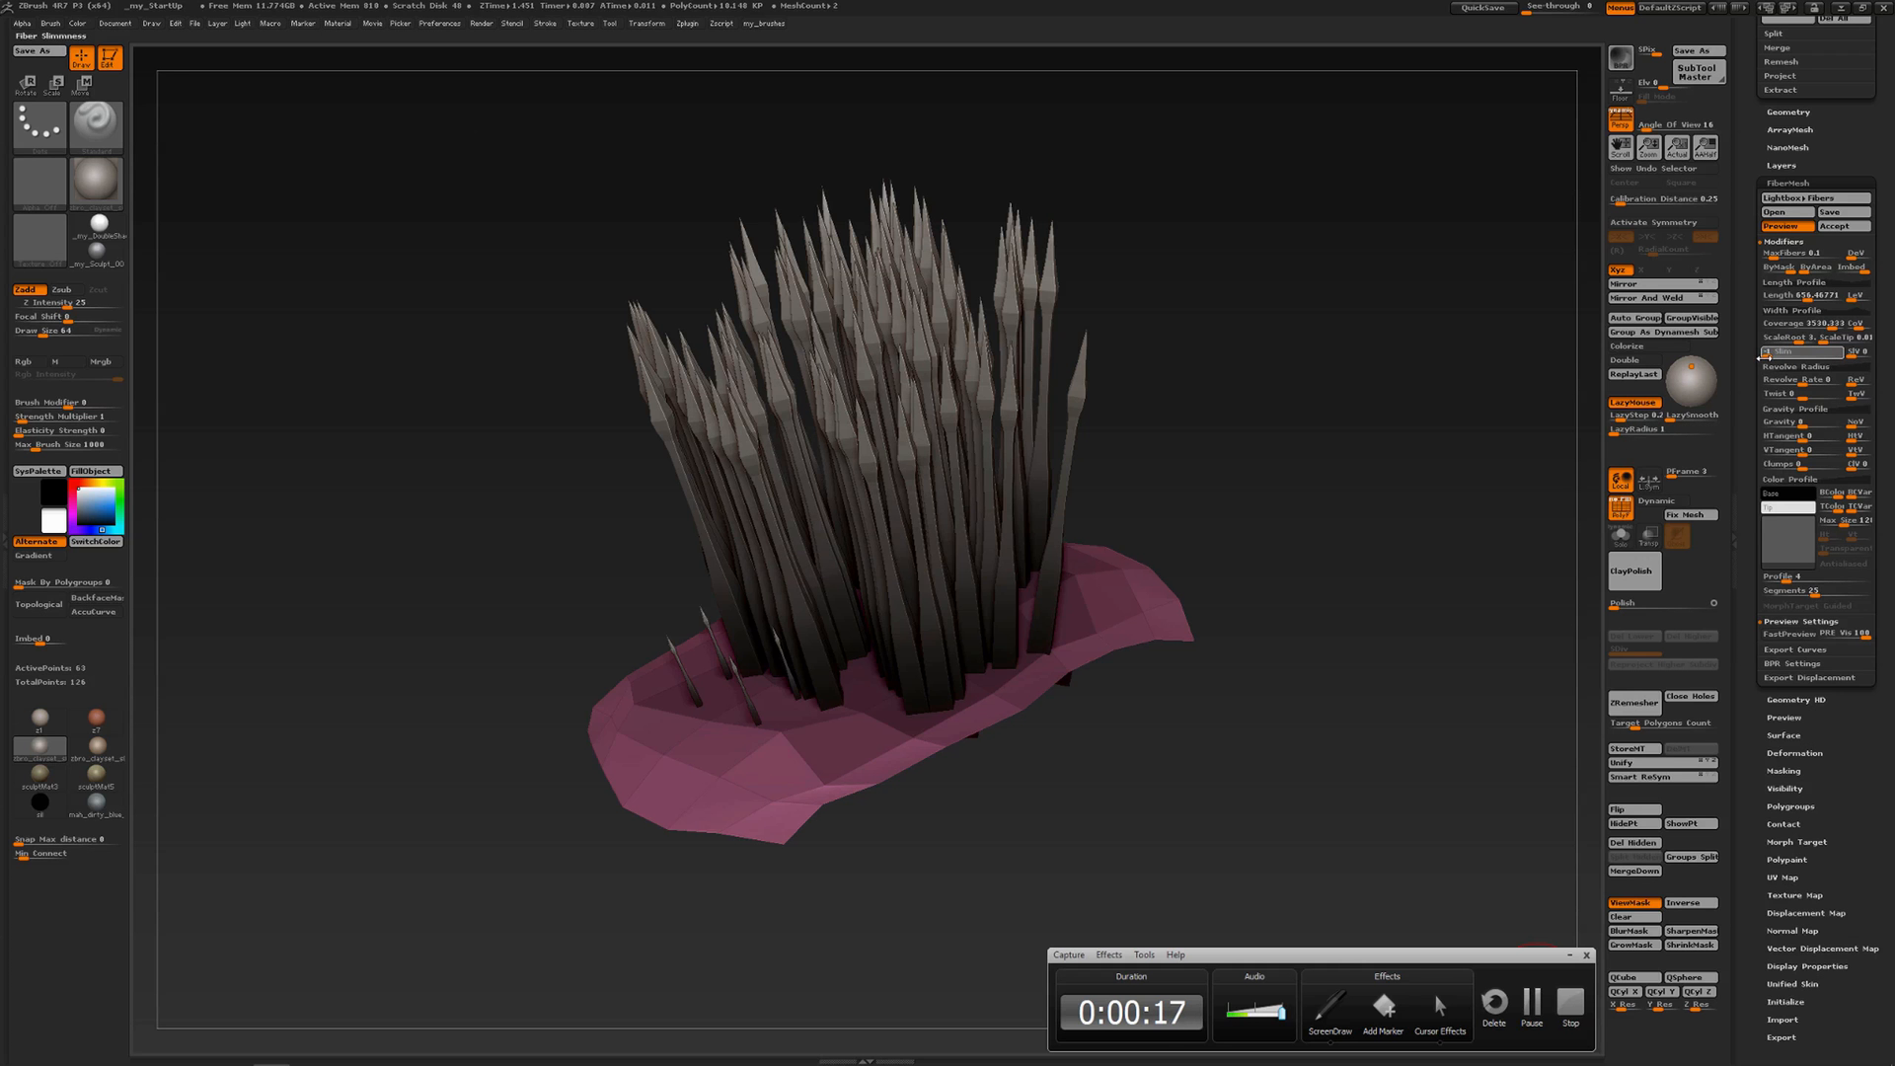
{"action": "left_click_drag", "start_coordinate": [1764, 358], "coordinate": [1761, 357]}
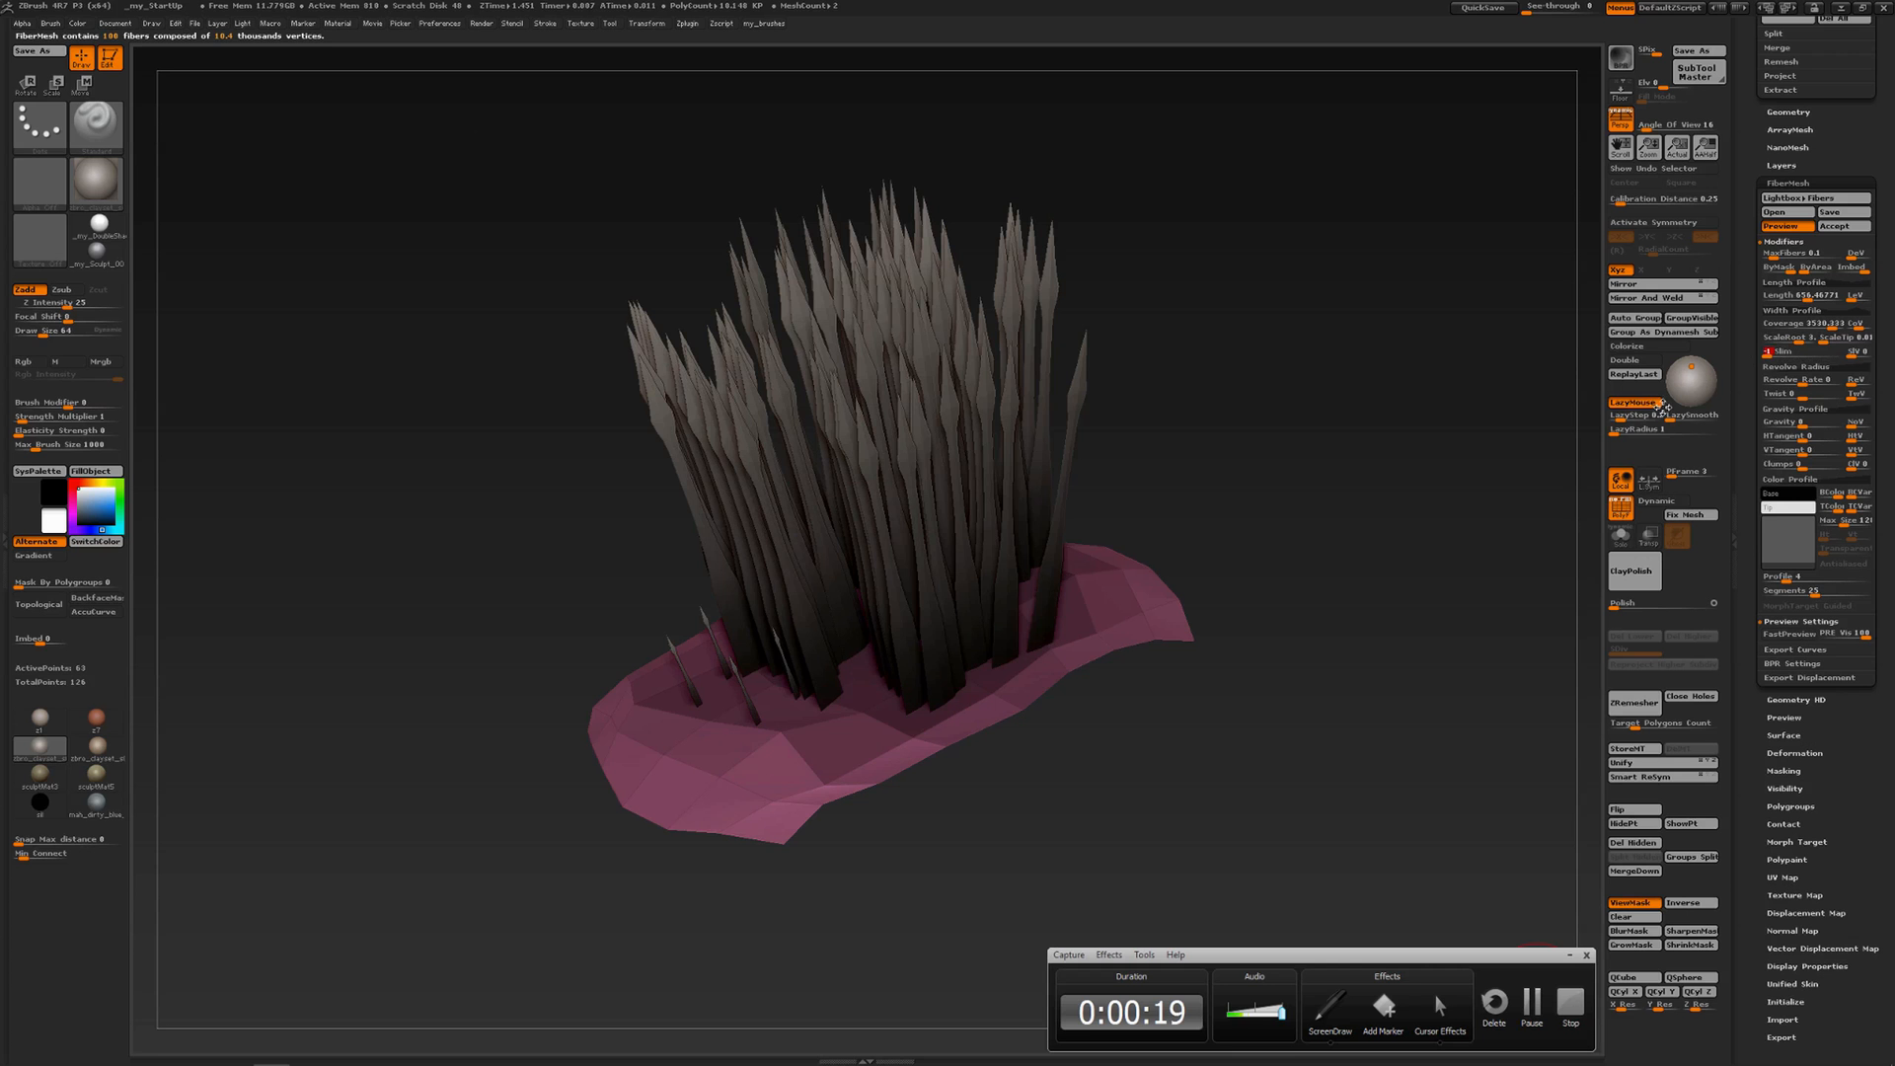
Raise the fiber slimness to near 0 and on to 1, examining the fibers from several angles
{"action": "left_click_drag", "start_coordinate": [1343, 586], "coordinate": [1374, 555]}
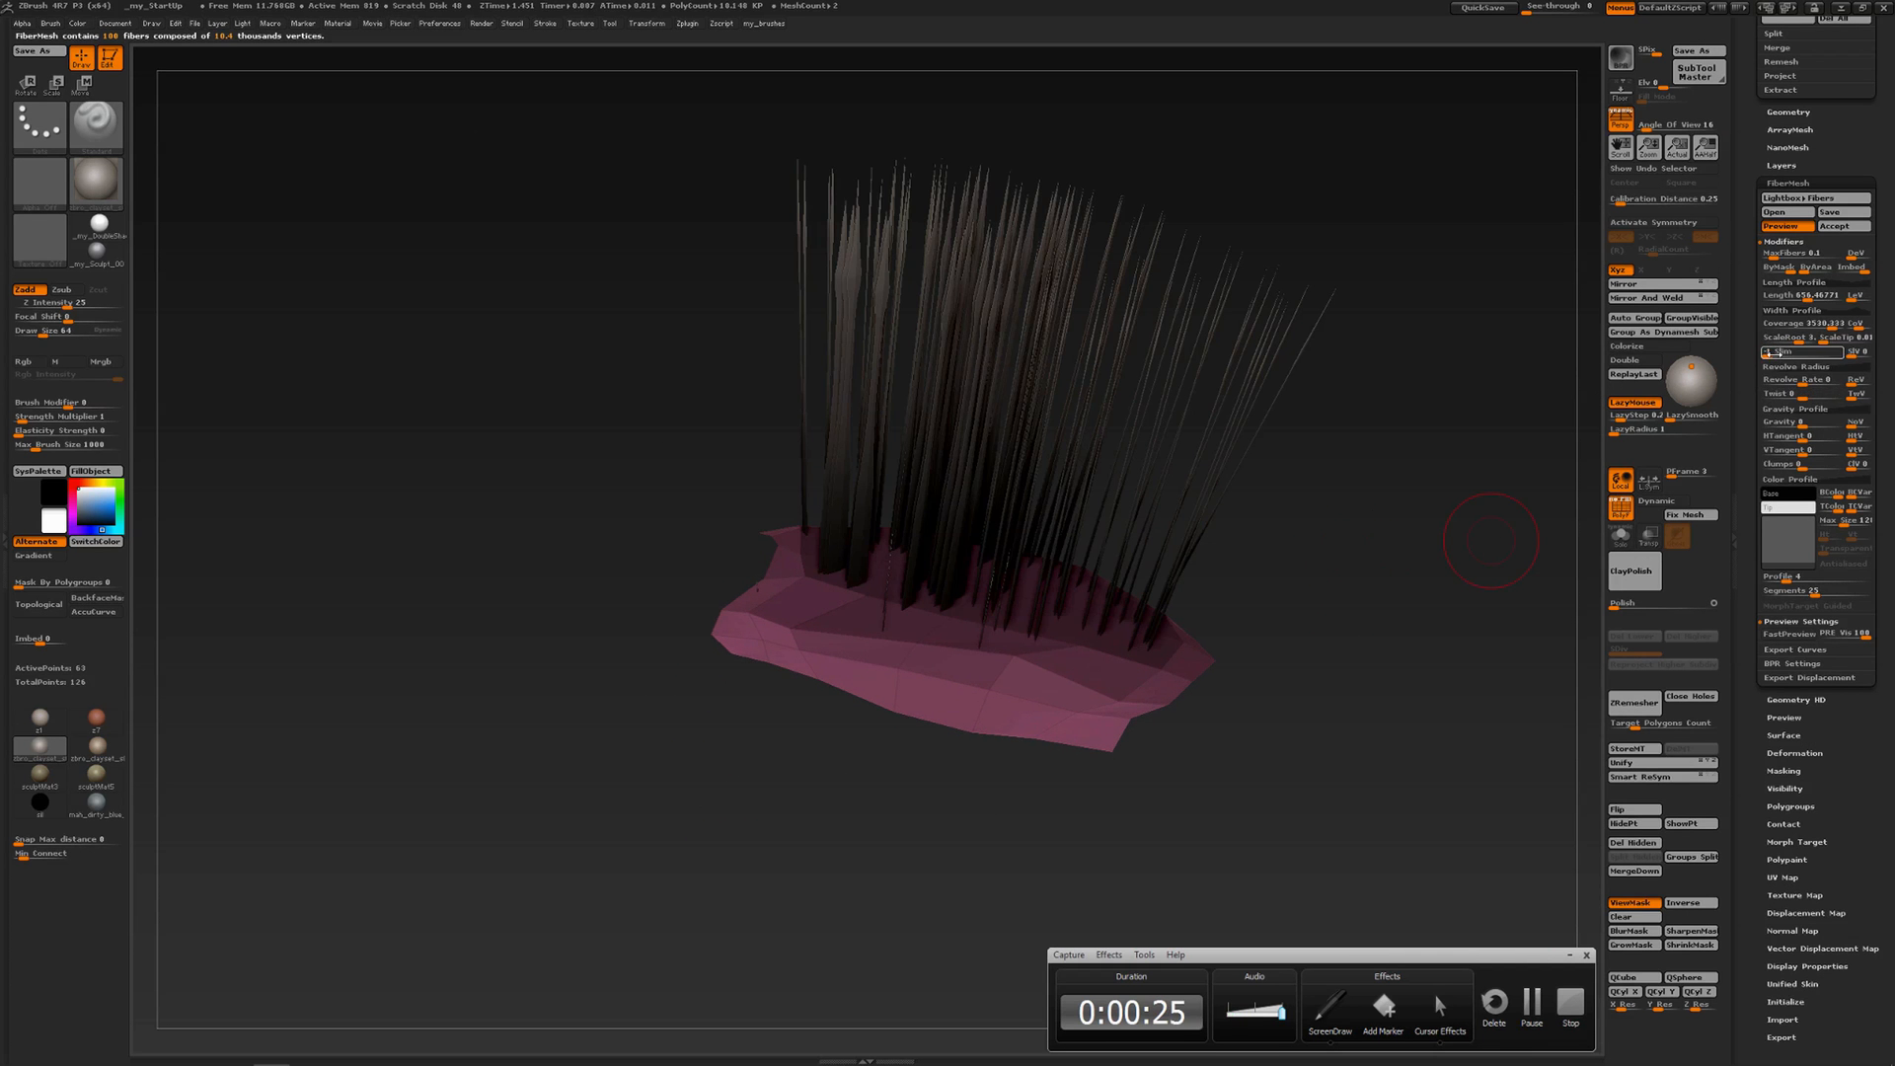
{"action": "left_click_drag", "start_coordinate": [1767, 356], "coordinate": [1793, 355]}
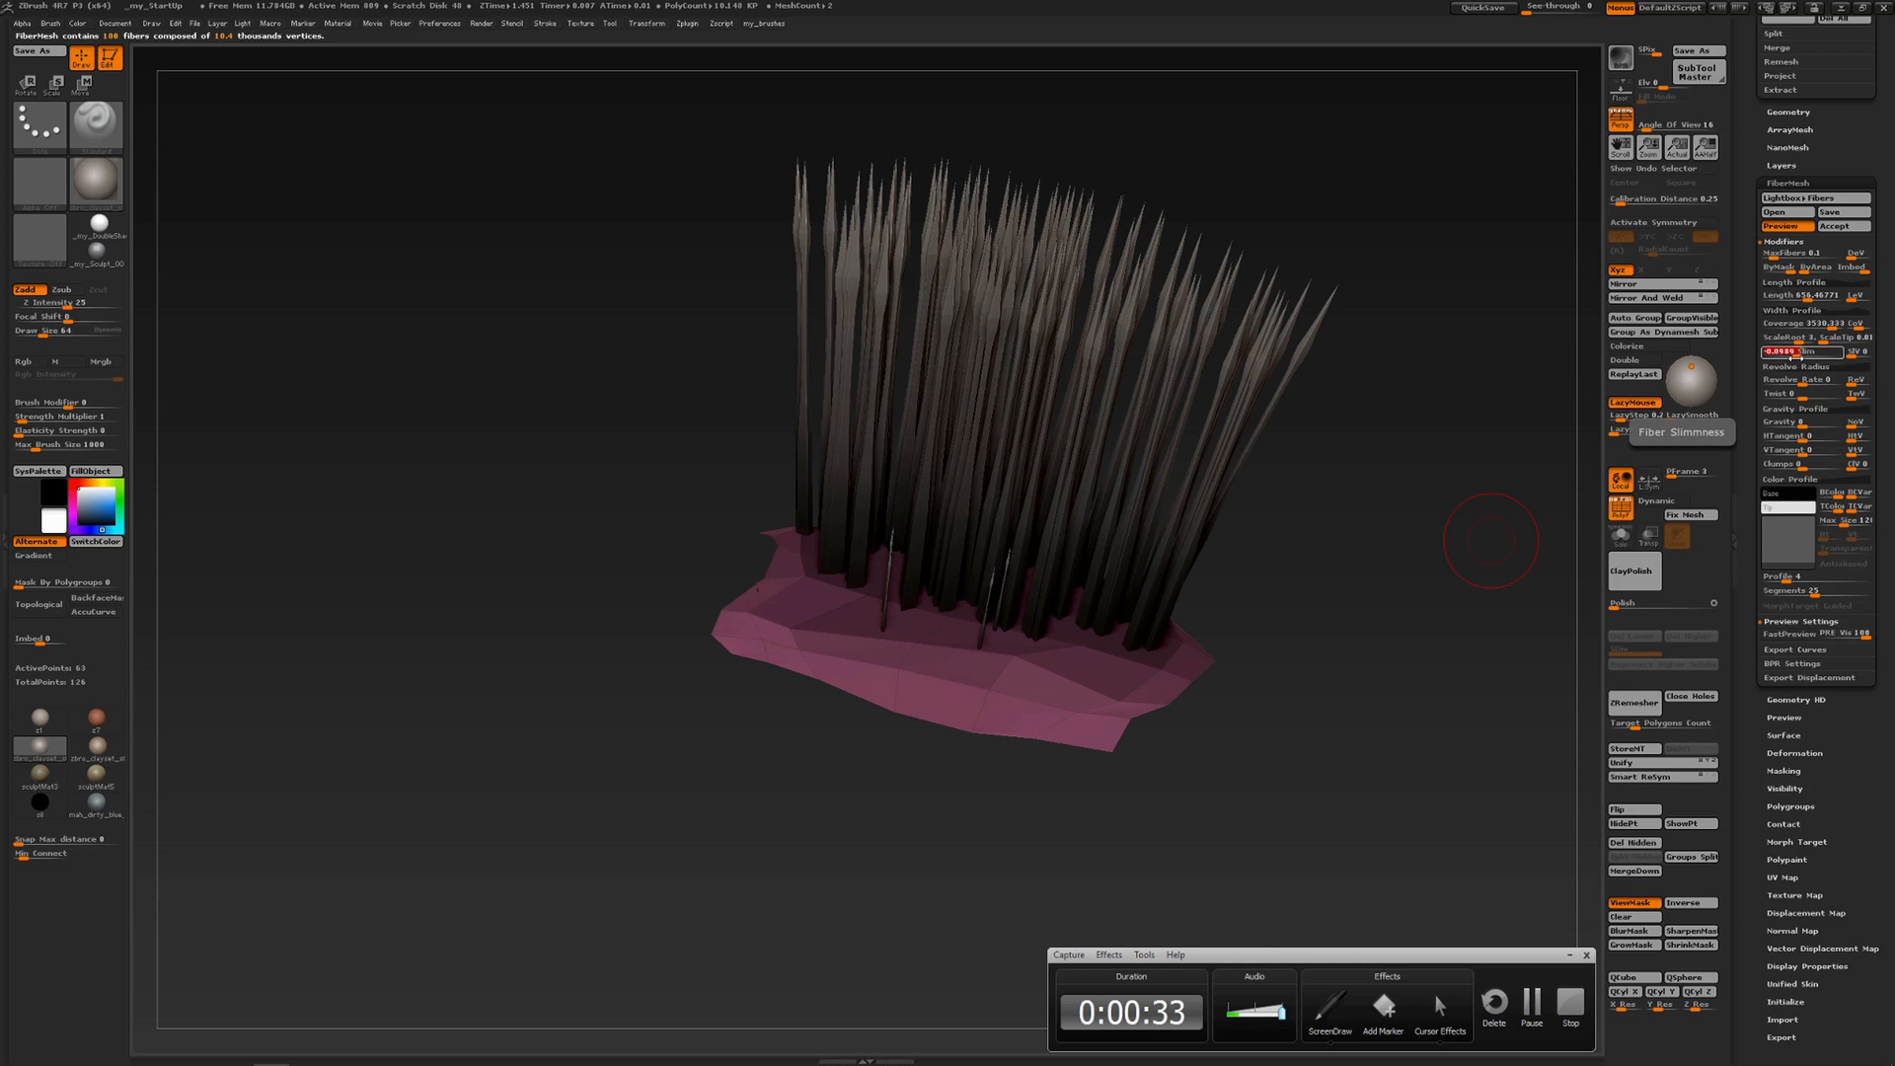
{"action": "left_click_drag", "start_coordinate": [1795, 352], "coordinate": [1852, 356]}
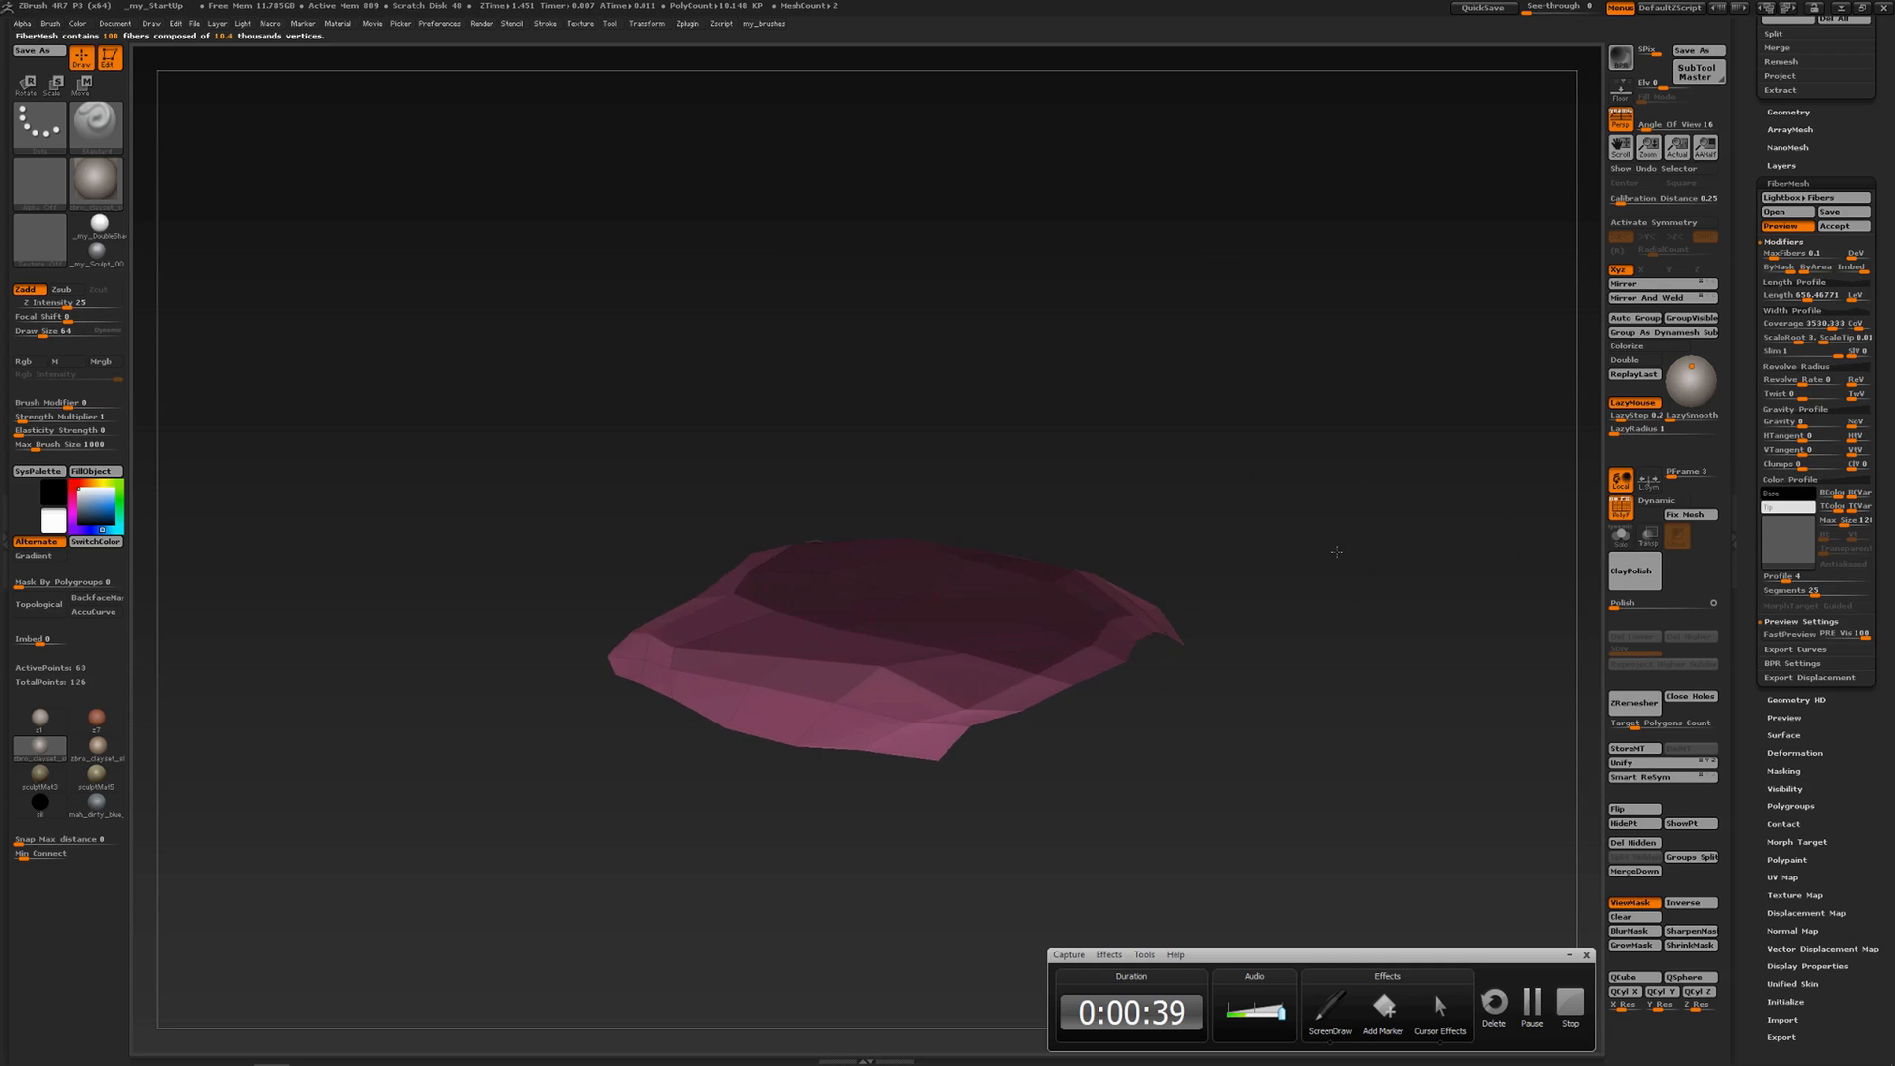
{"action": "left_click_drag", "start_coordinate": [1336, 552], "coordinate": [1303, 533]}
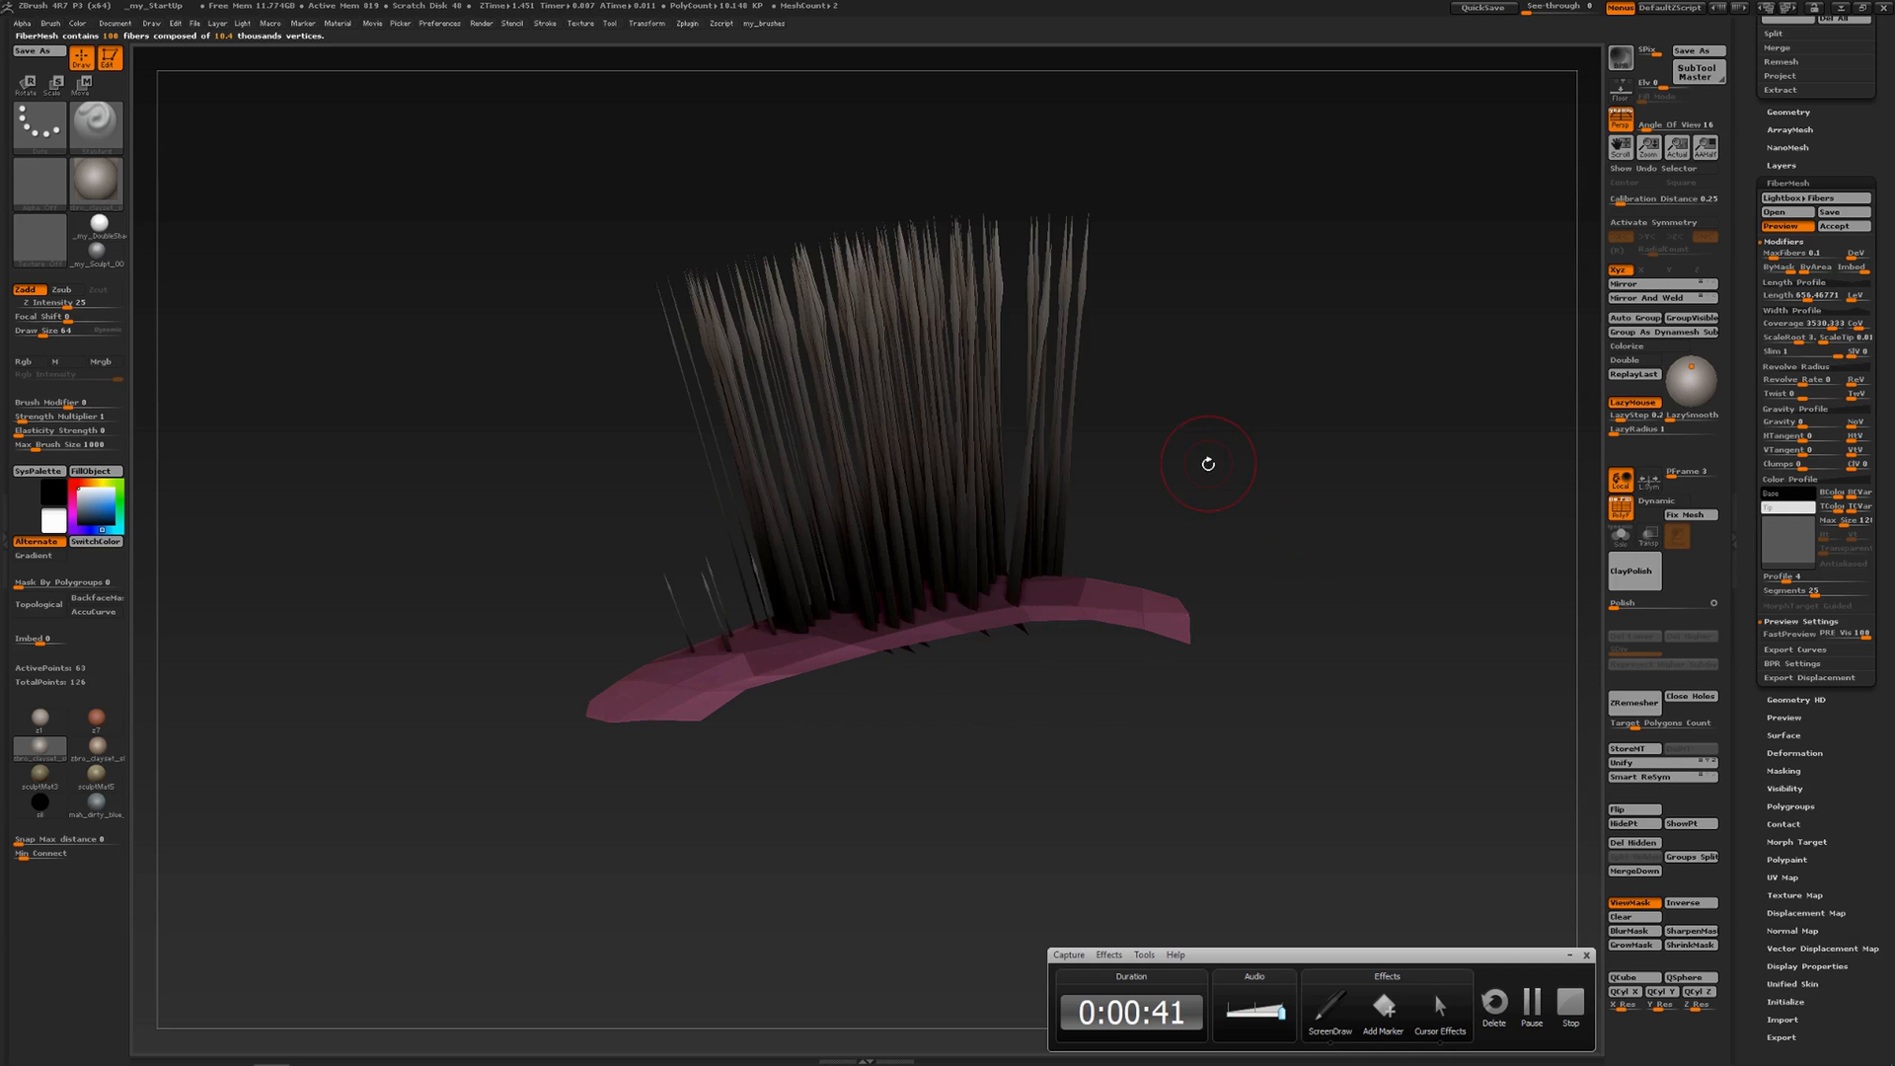
{"action": "left_click_drag", "start_coordinate": [1208, 464], "coordinate": [1212, 466]}
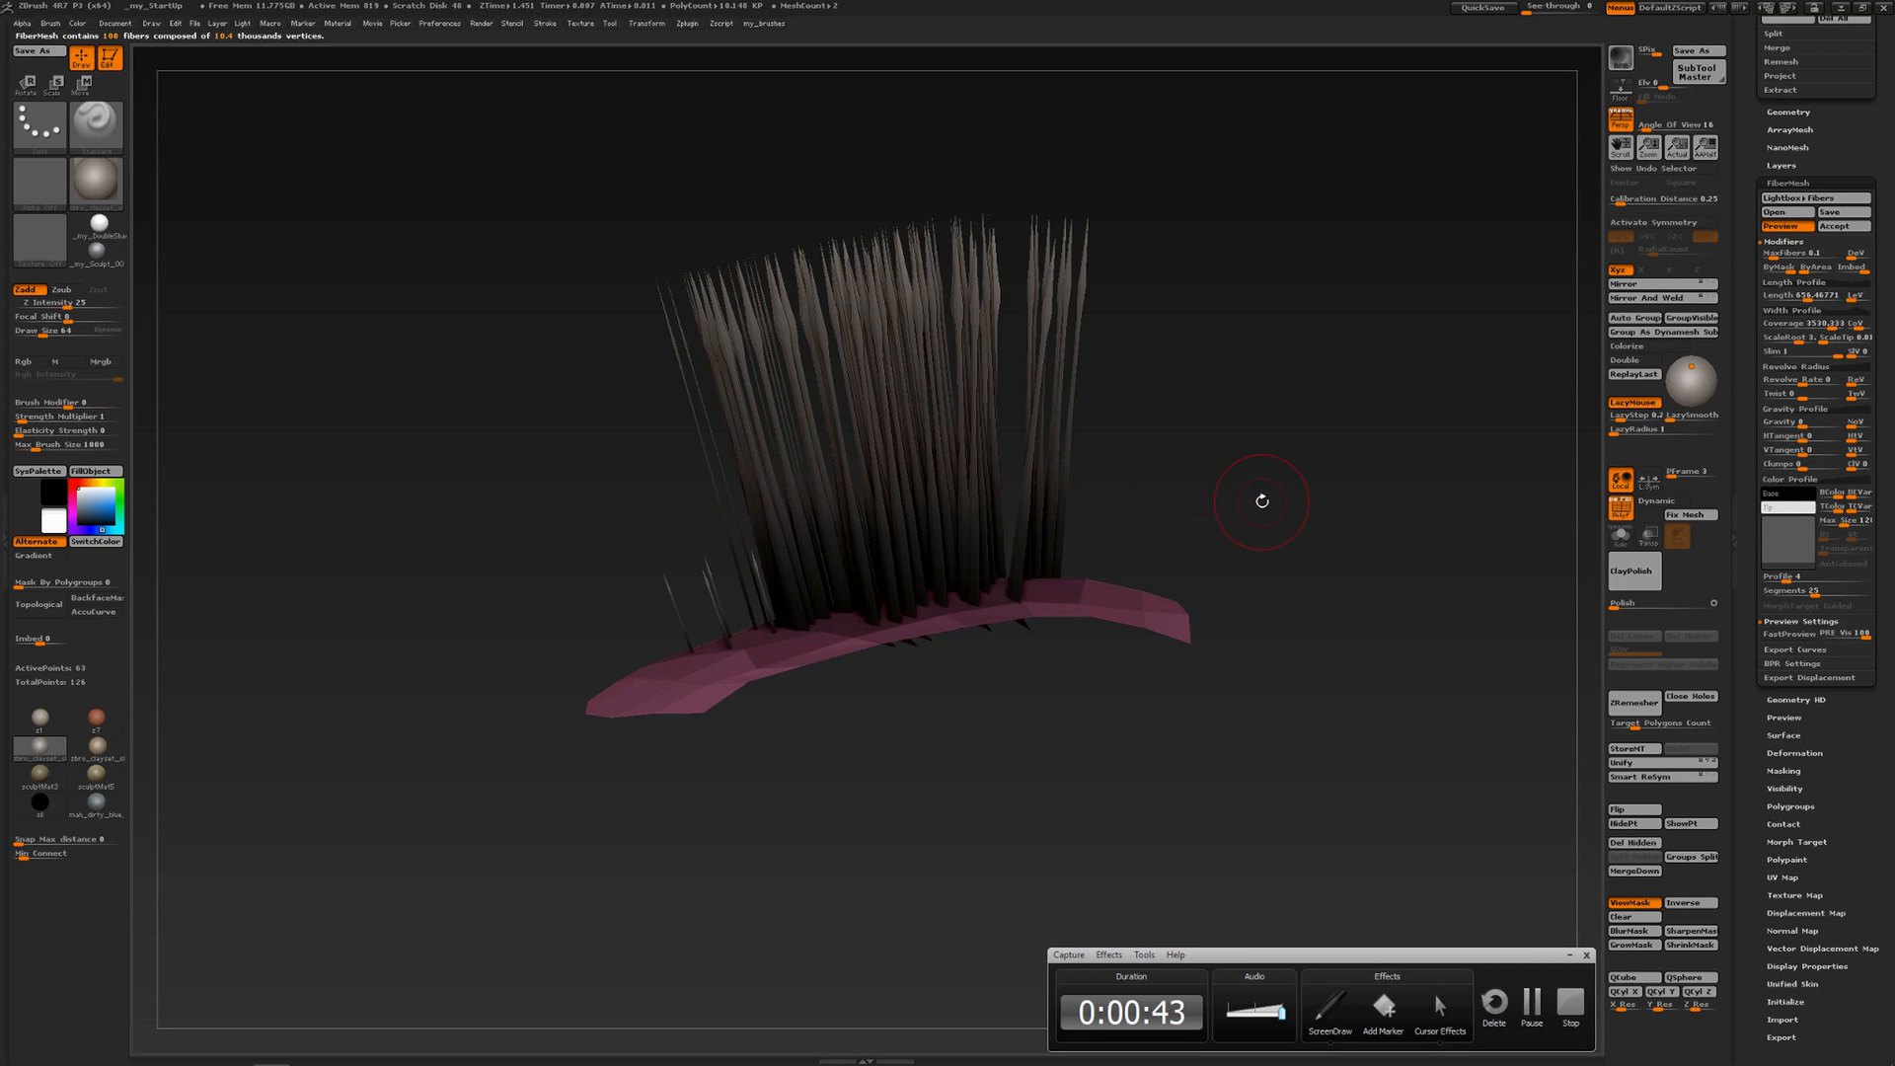
{"action": "left_click_drag", "start_coordinate": [1261, 505], "coordinate": [1294, 514]}
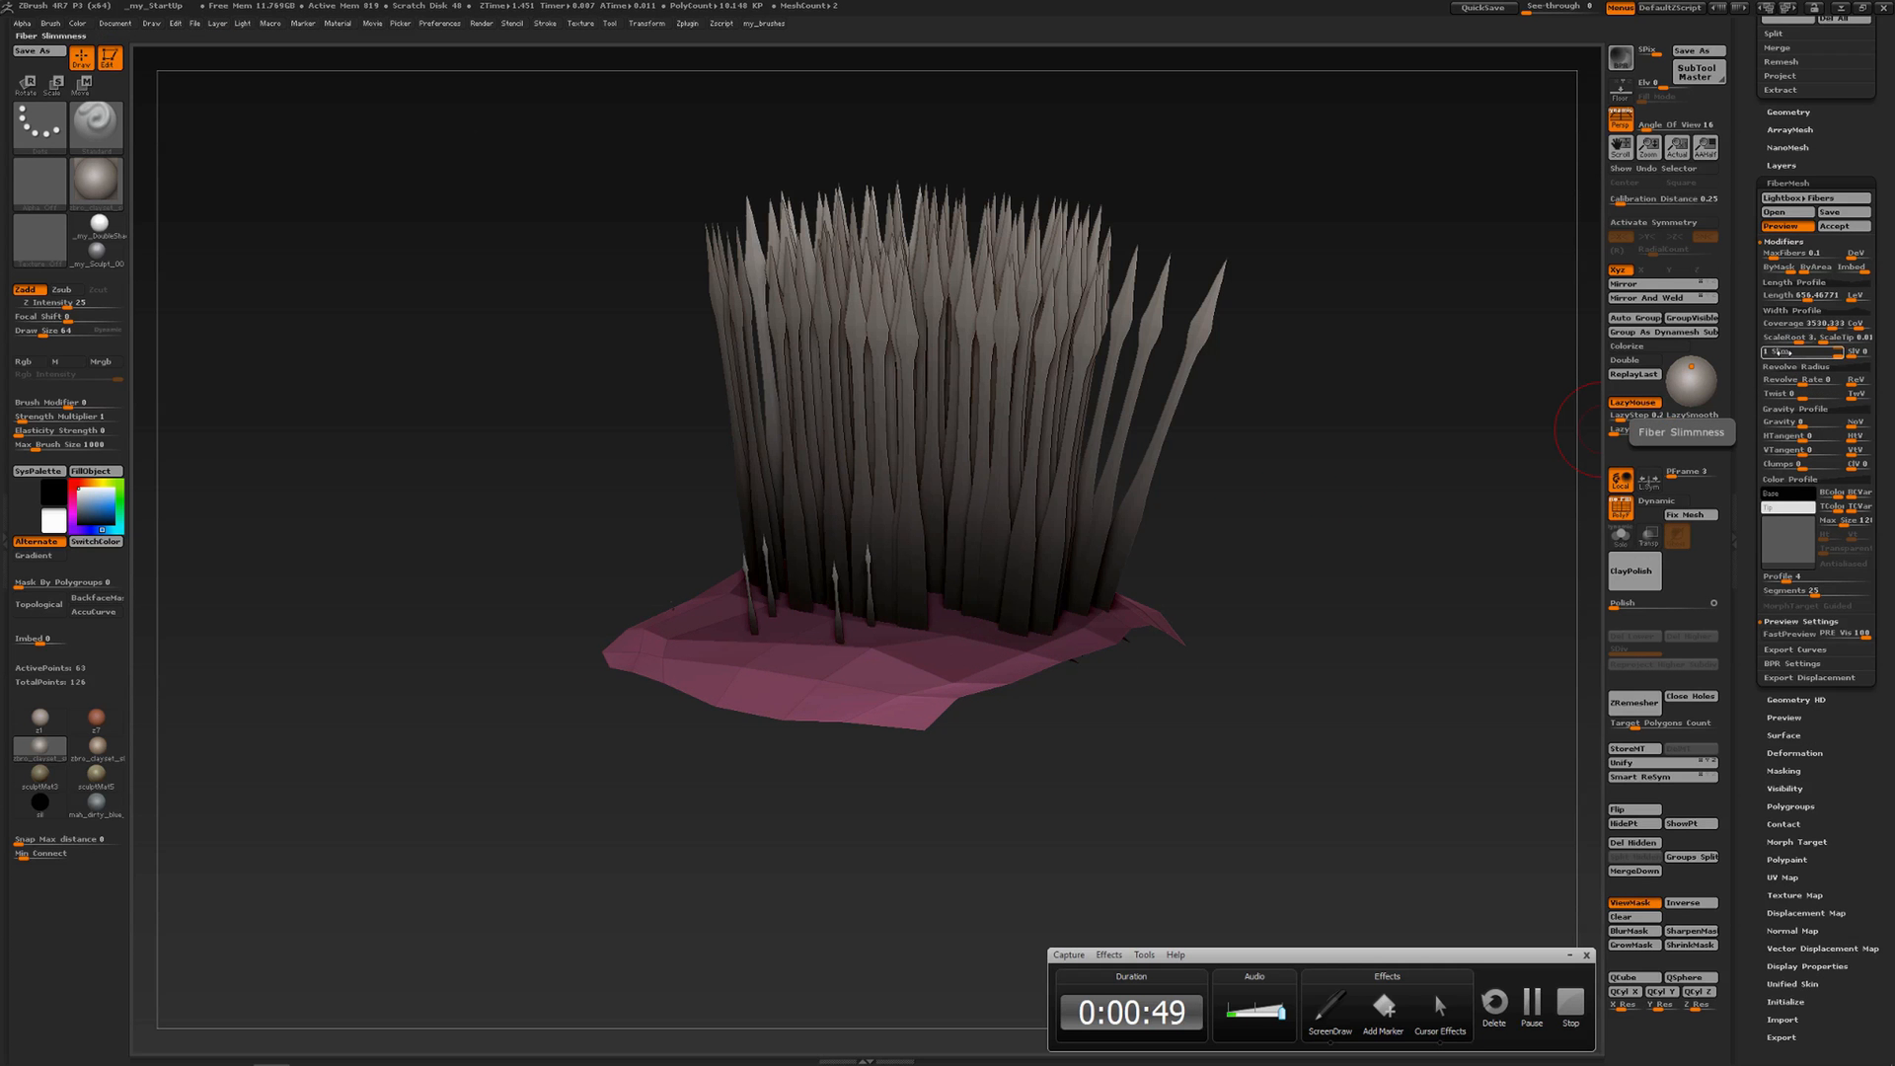
Set the fiber slimness to 0, view the fibers from above, and set the slimness to -1
{"action": "left_click_drag", "start_coordinate": [1776, 351], "coordinate": [1765, 351]}
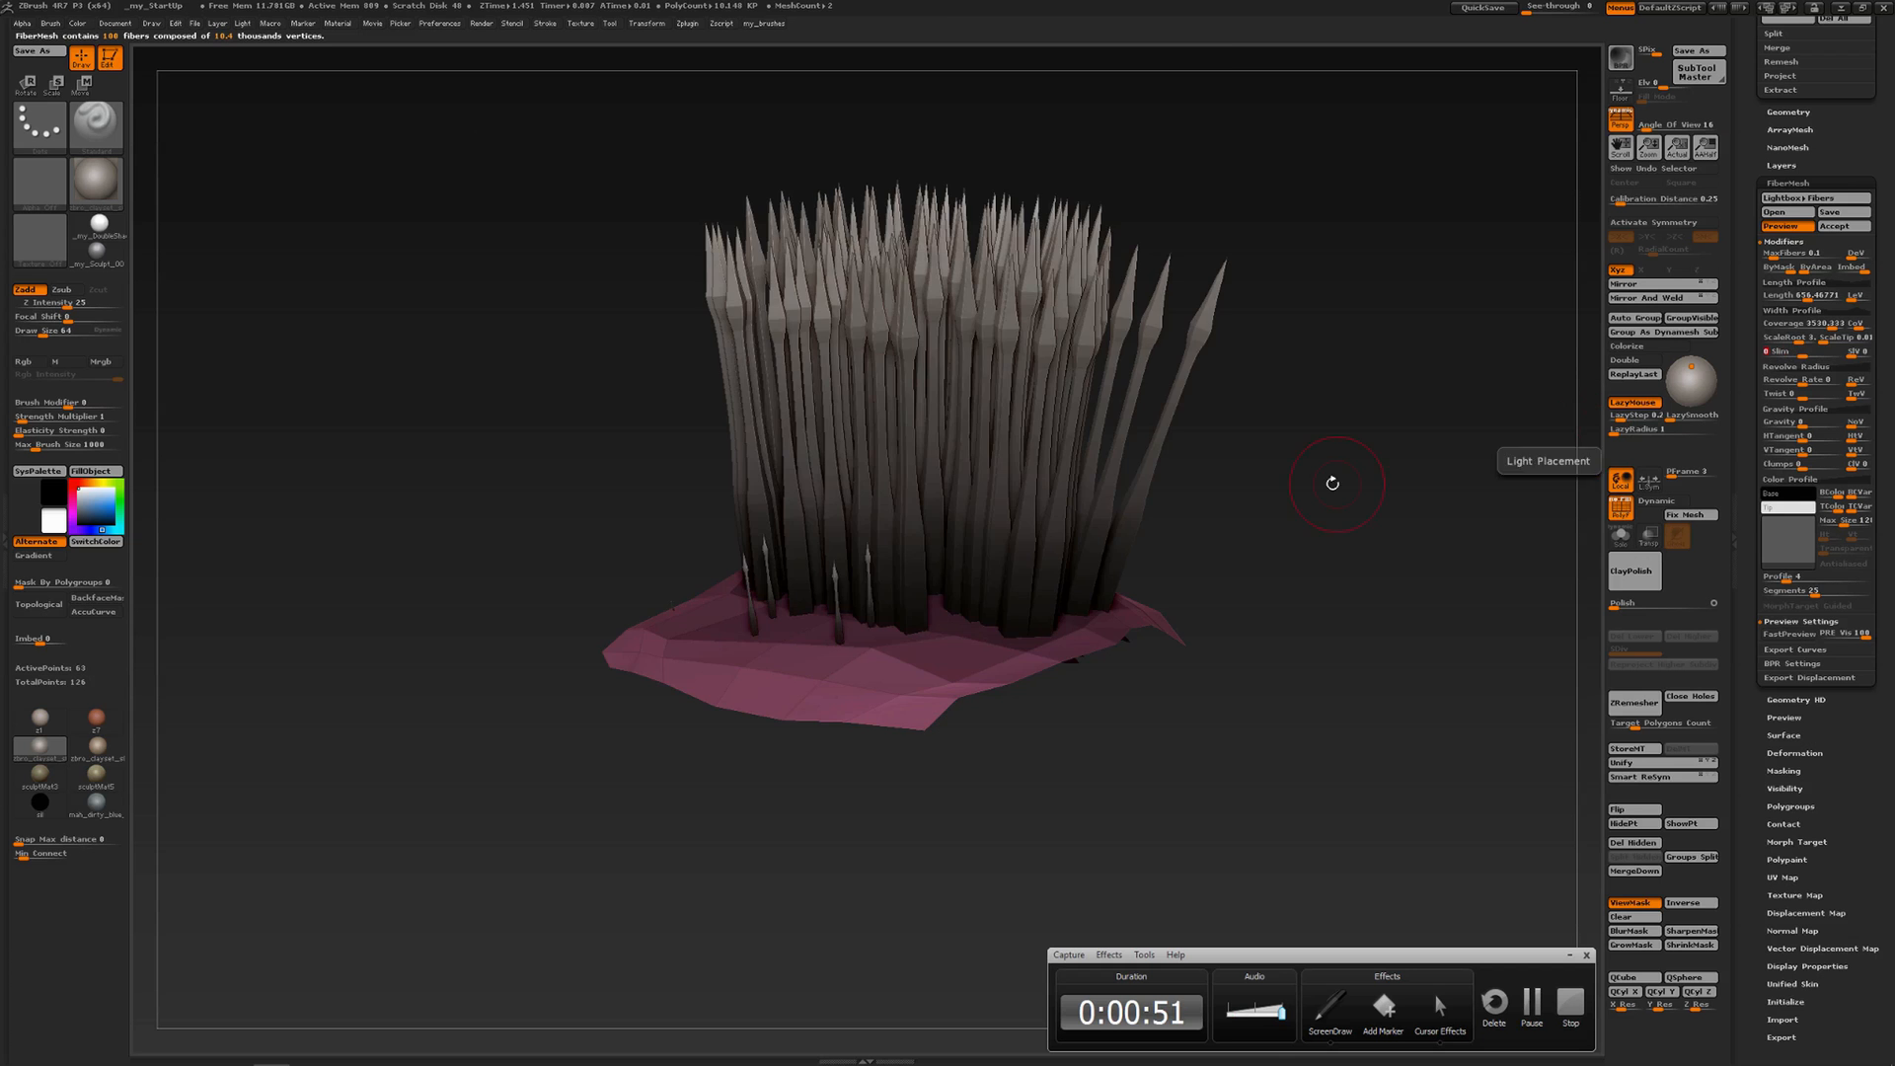
{"action": "left_click_drag", "start_coordinate": [1332, 482], "coordinate": [1316, 649]}
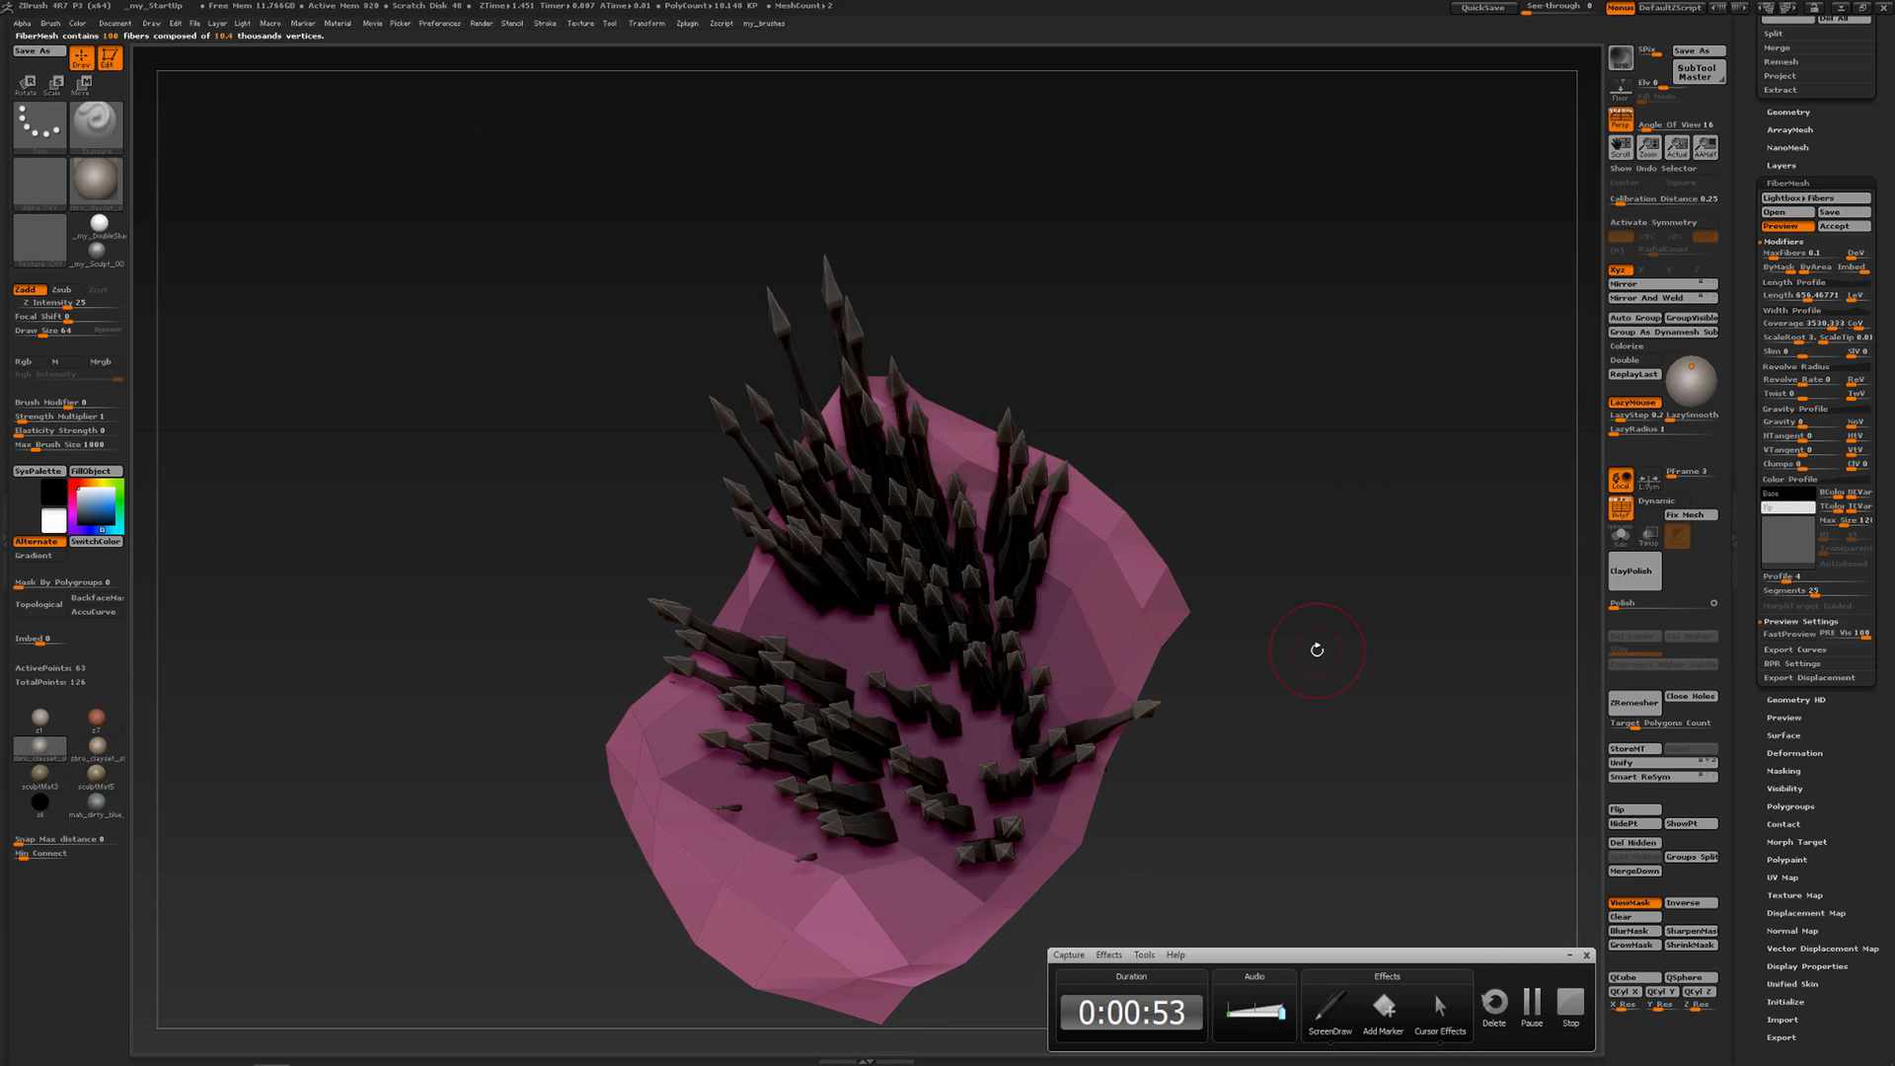
{"action": "left_click", "coordinate": [1784, 353]}
{"action": "type", "text": "-1"}
{"action": "key", "text": "Return"}
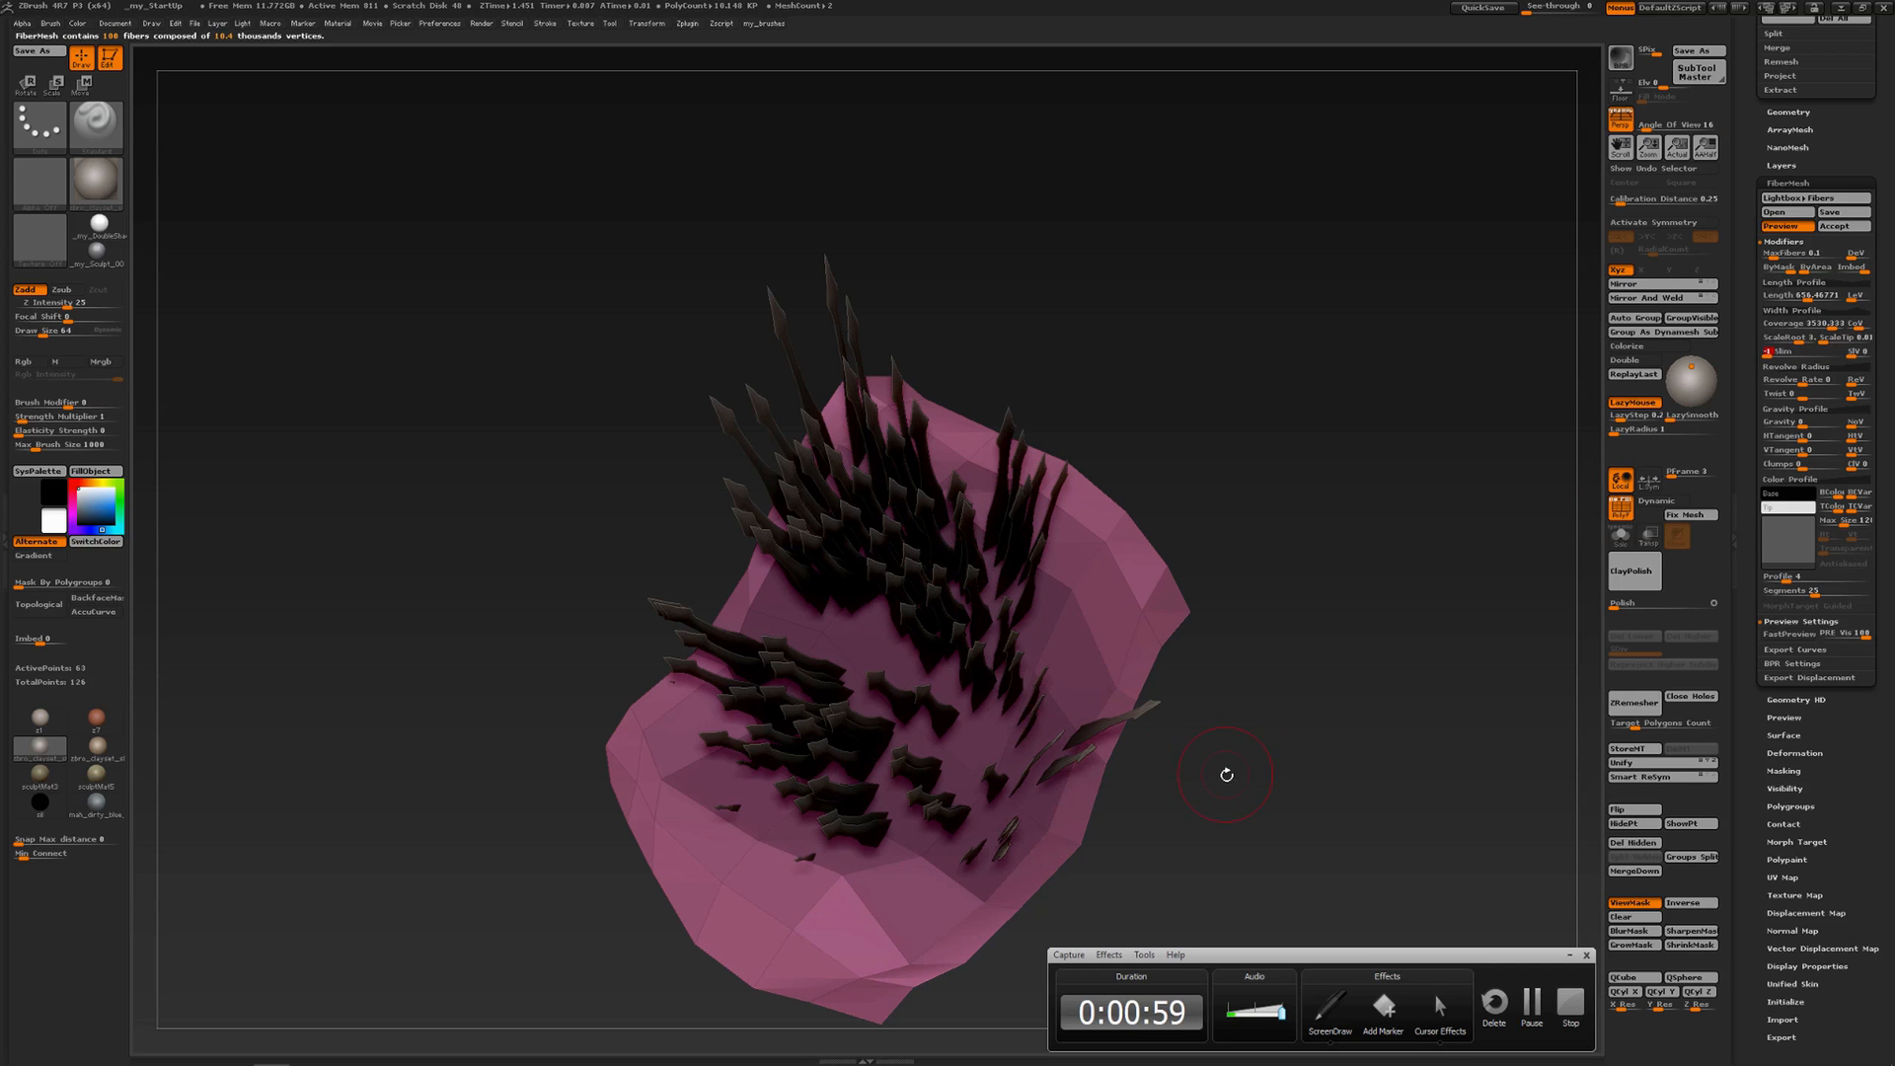
Set the fiber slimness to 1, reduce it to about 0.3, and return it to 0
{"action": "left_click_drag", "start_coordinate": [1779, 352], "coordinate": [1840, 362]}
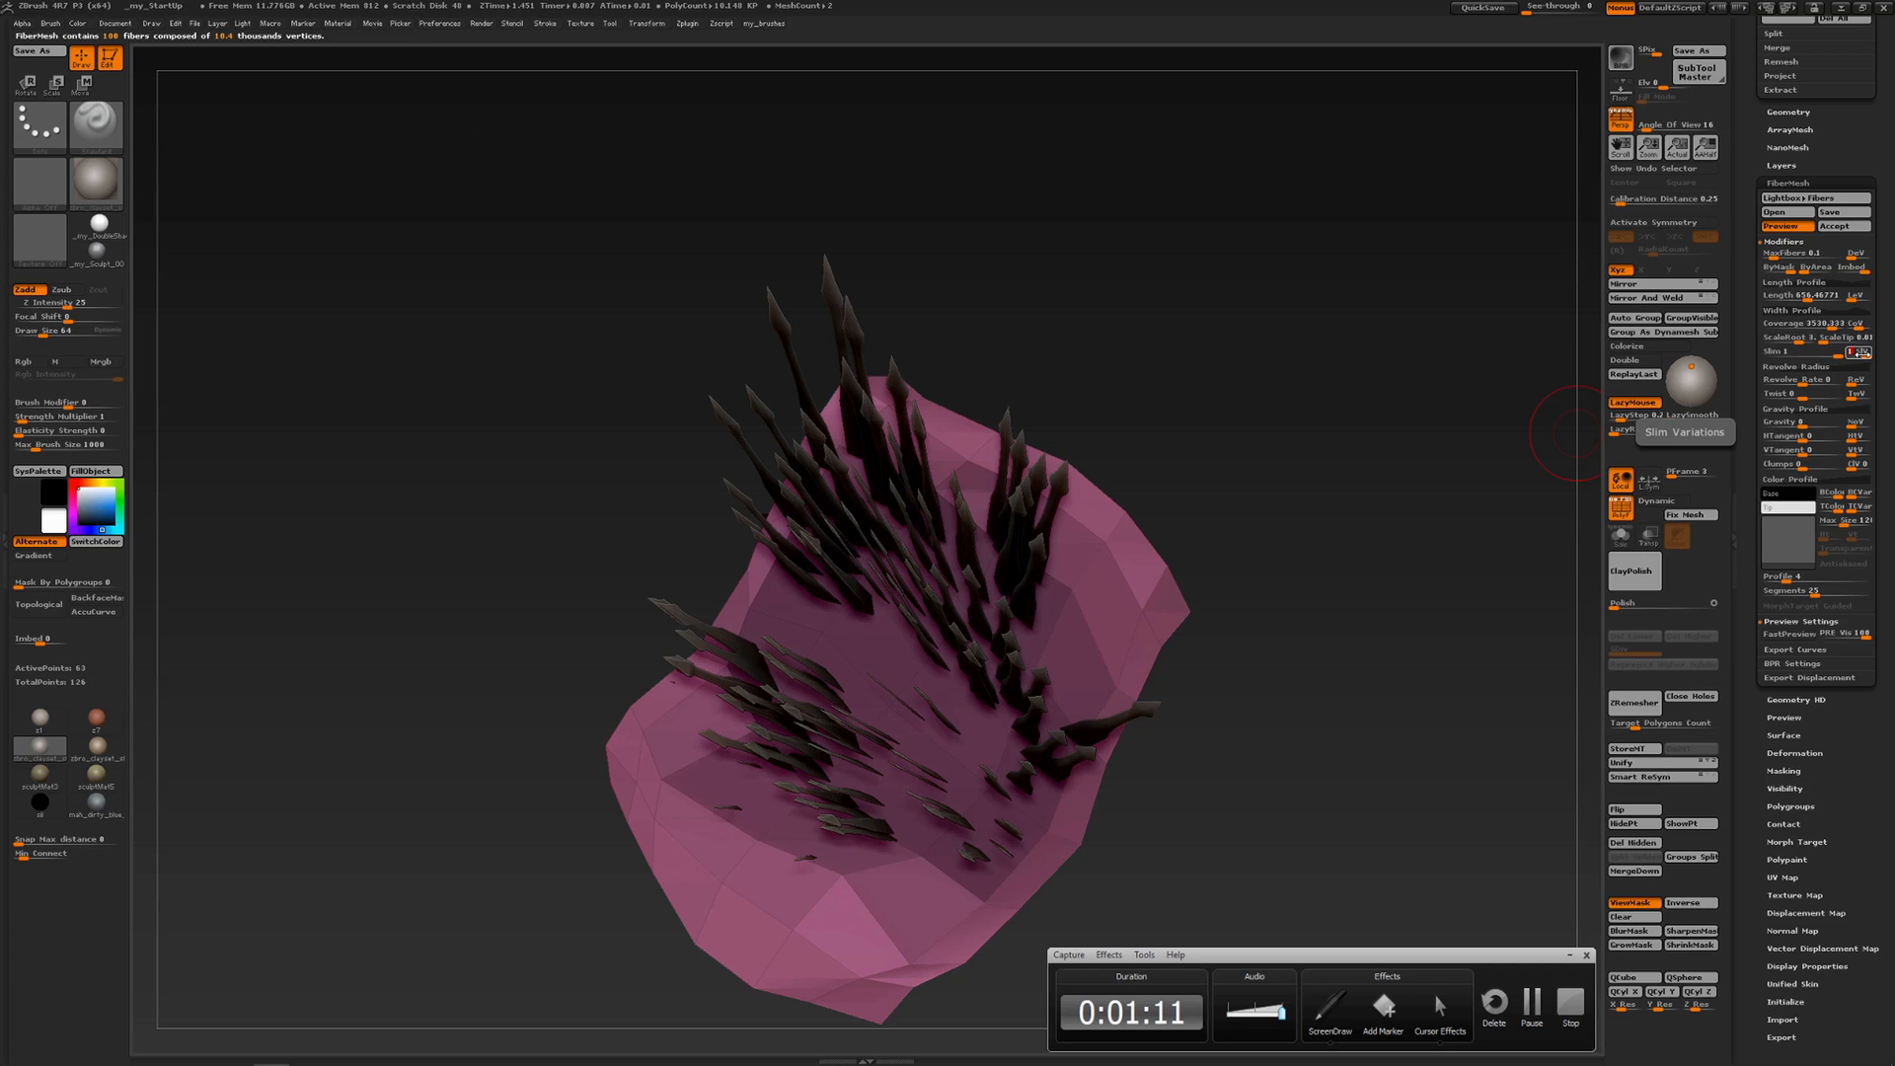
{"action": "left_click_drag", "start_coordinate": [1837, 356], "coordinate": [1814, 353]}
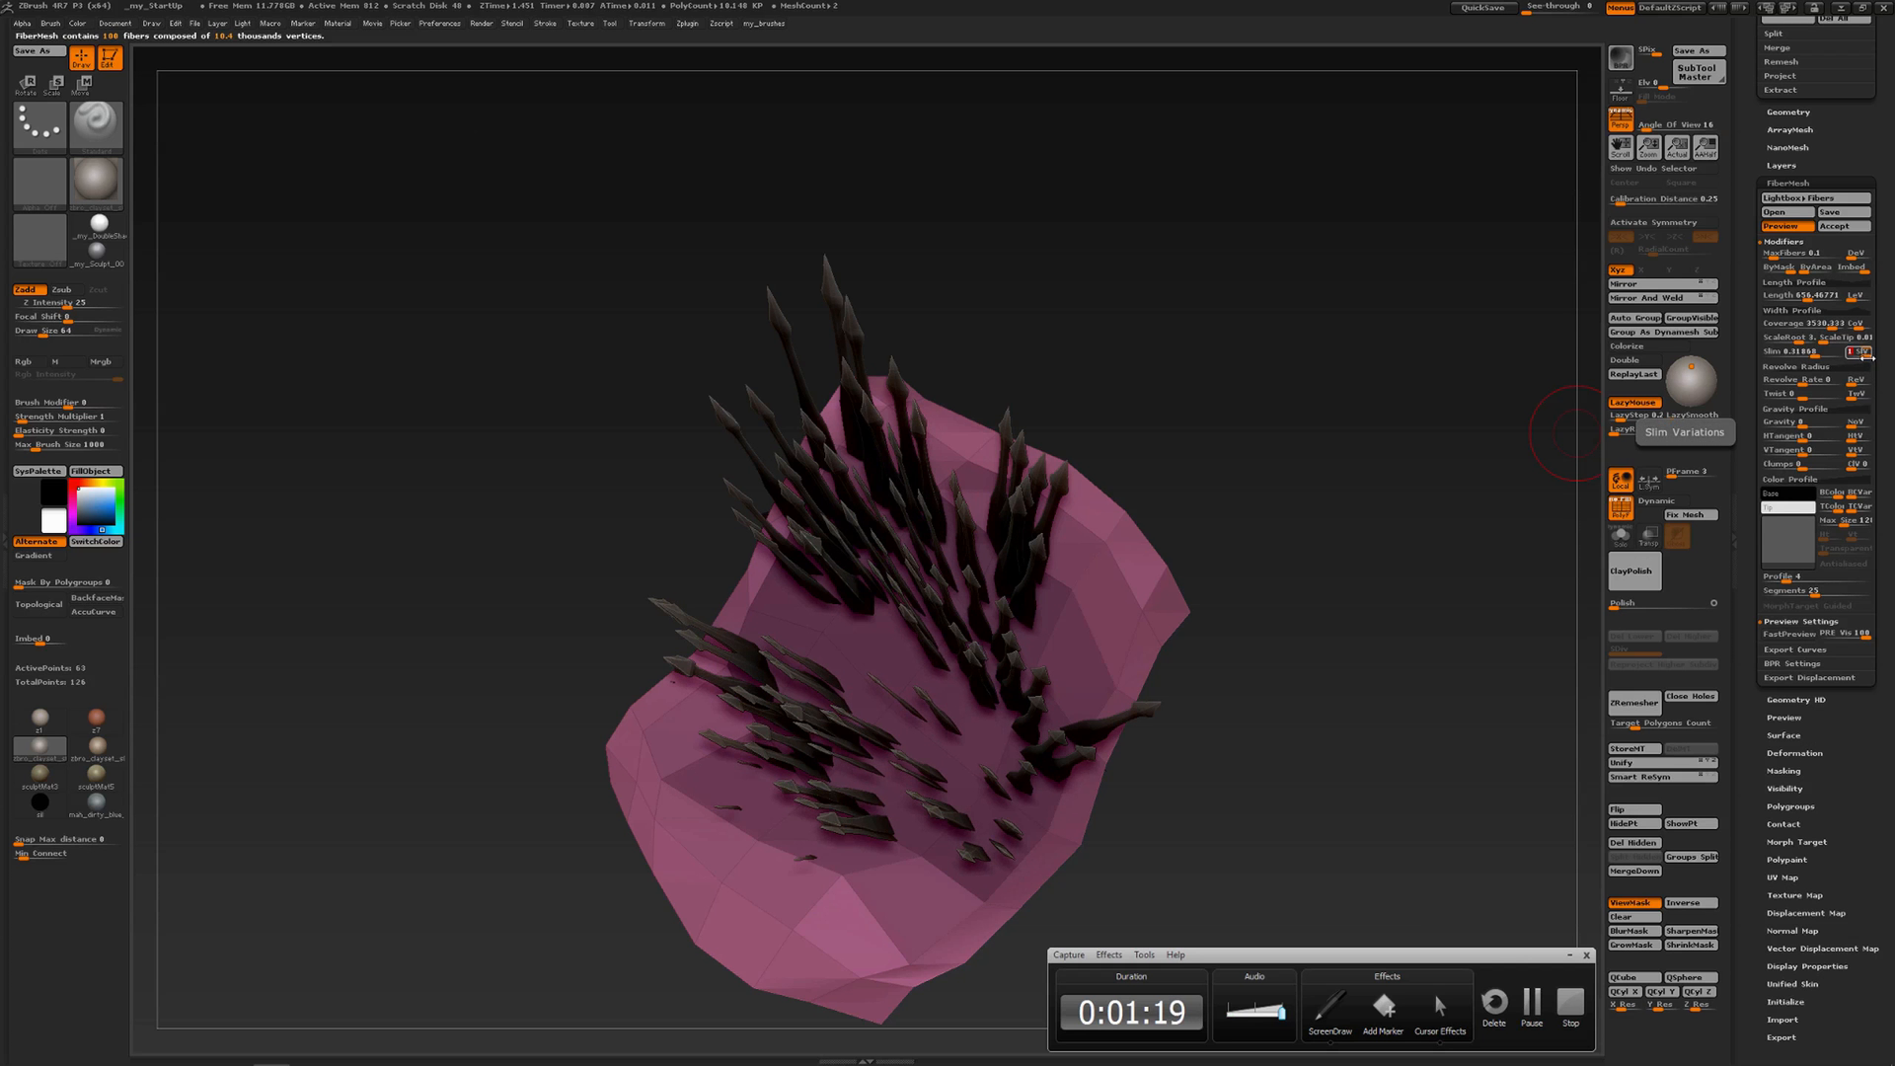
{"action": "mouse_move", "coordinate": [1865, 355]}
{"action": "left_mouse_down"}
{"action": "mouse_move", "coordinate": [1819, 356]}
{"action": "mouse_move", "coordinate": [1838, 354]}
{"action": "left_mouse_up"}
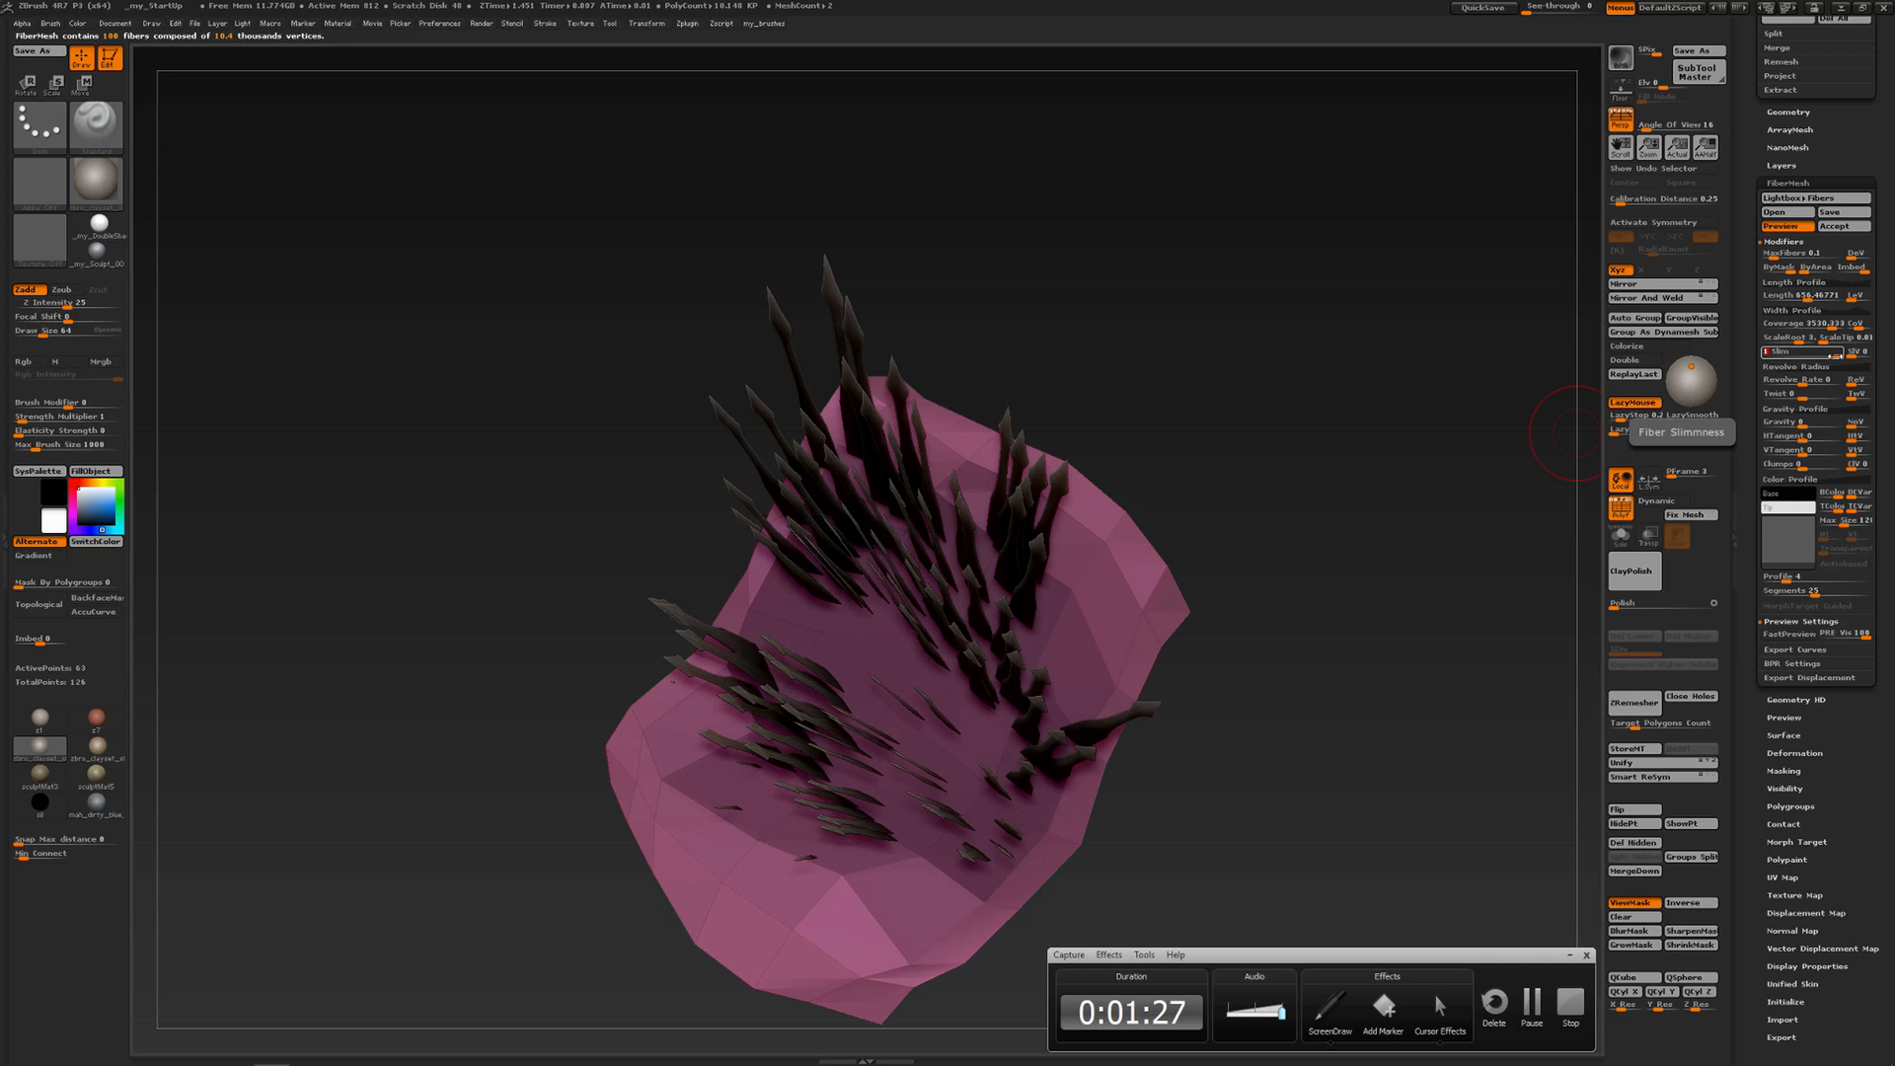
{"action": "left_click_drag", "start_coordinate": [1833, 354], "coordinate": [1762, 357]}
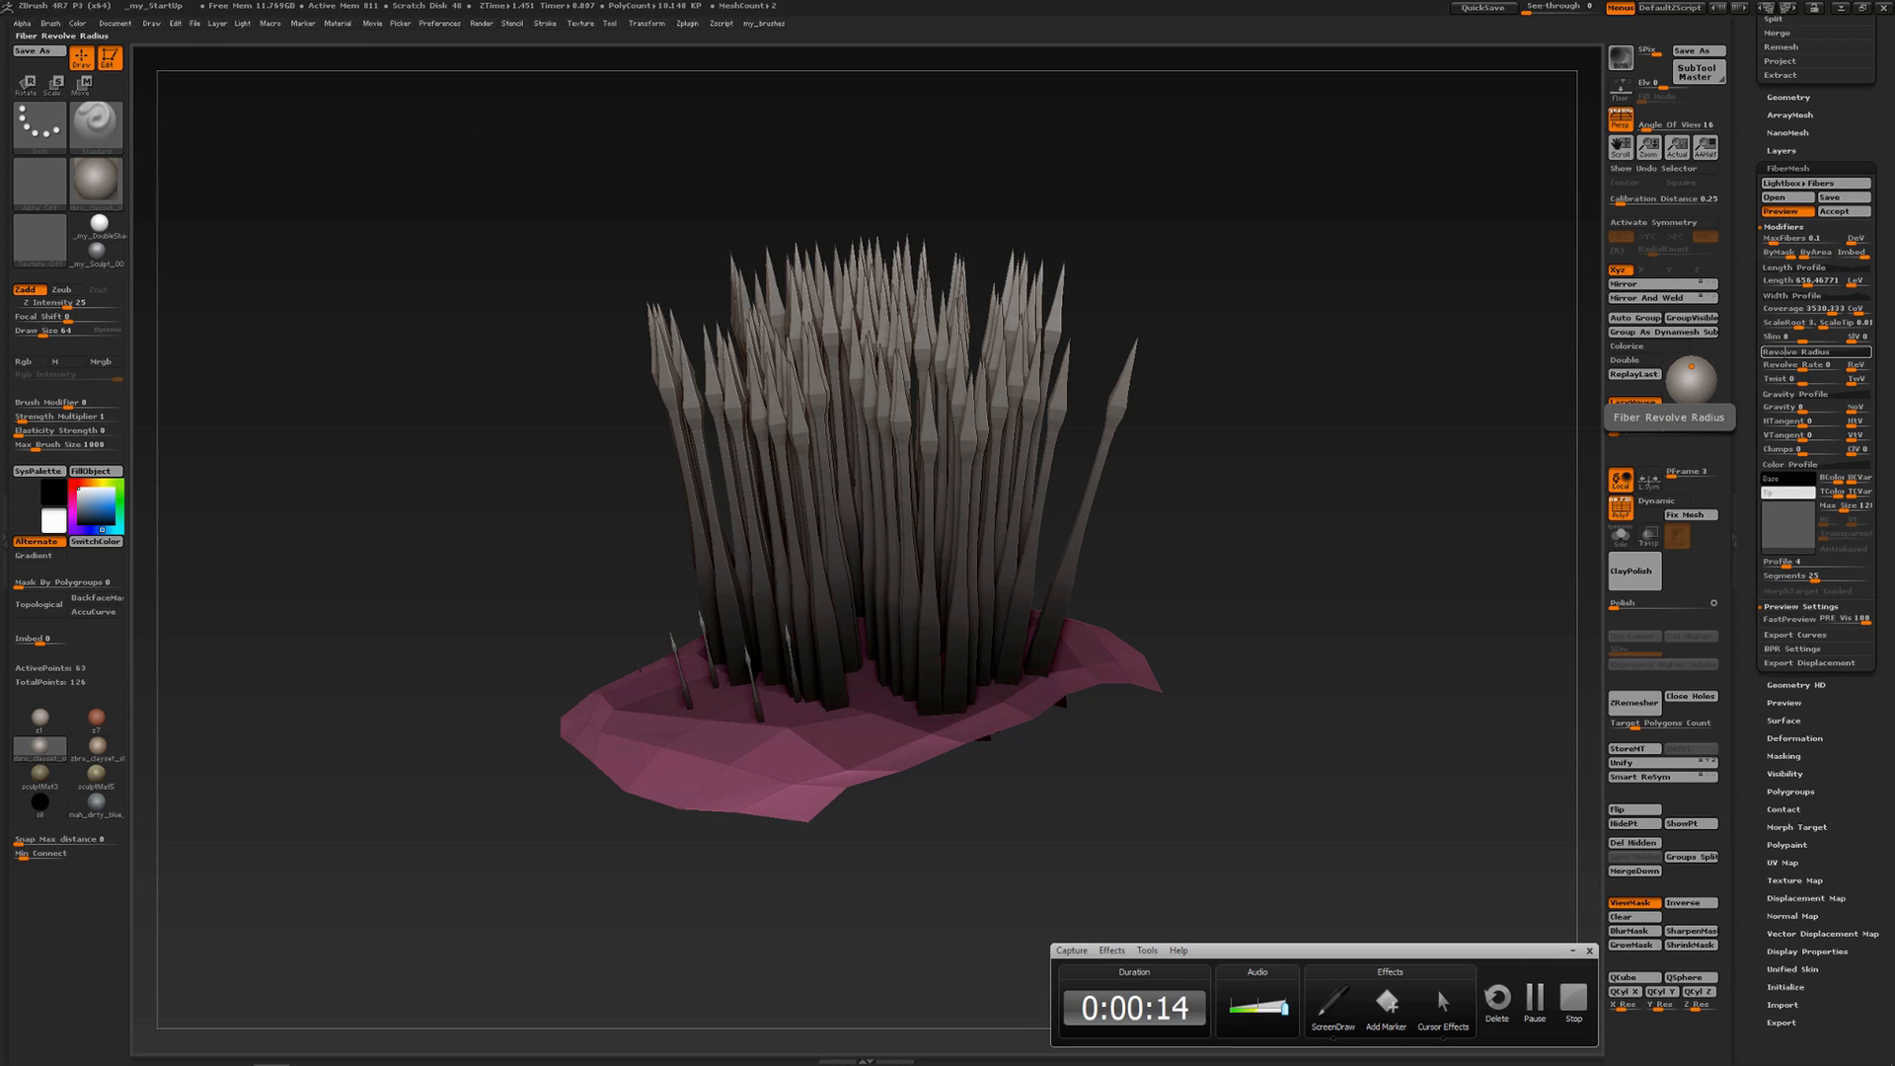
Open the Revolve Radius profile curve and set the fiber revolve rate to 45
{"action": "left_click", "coordinate": [1792, 353]}
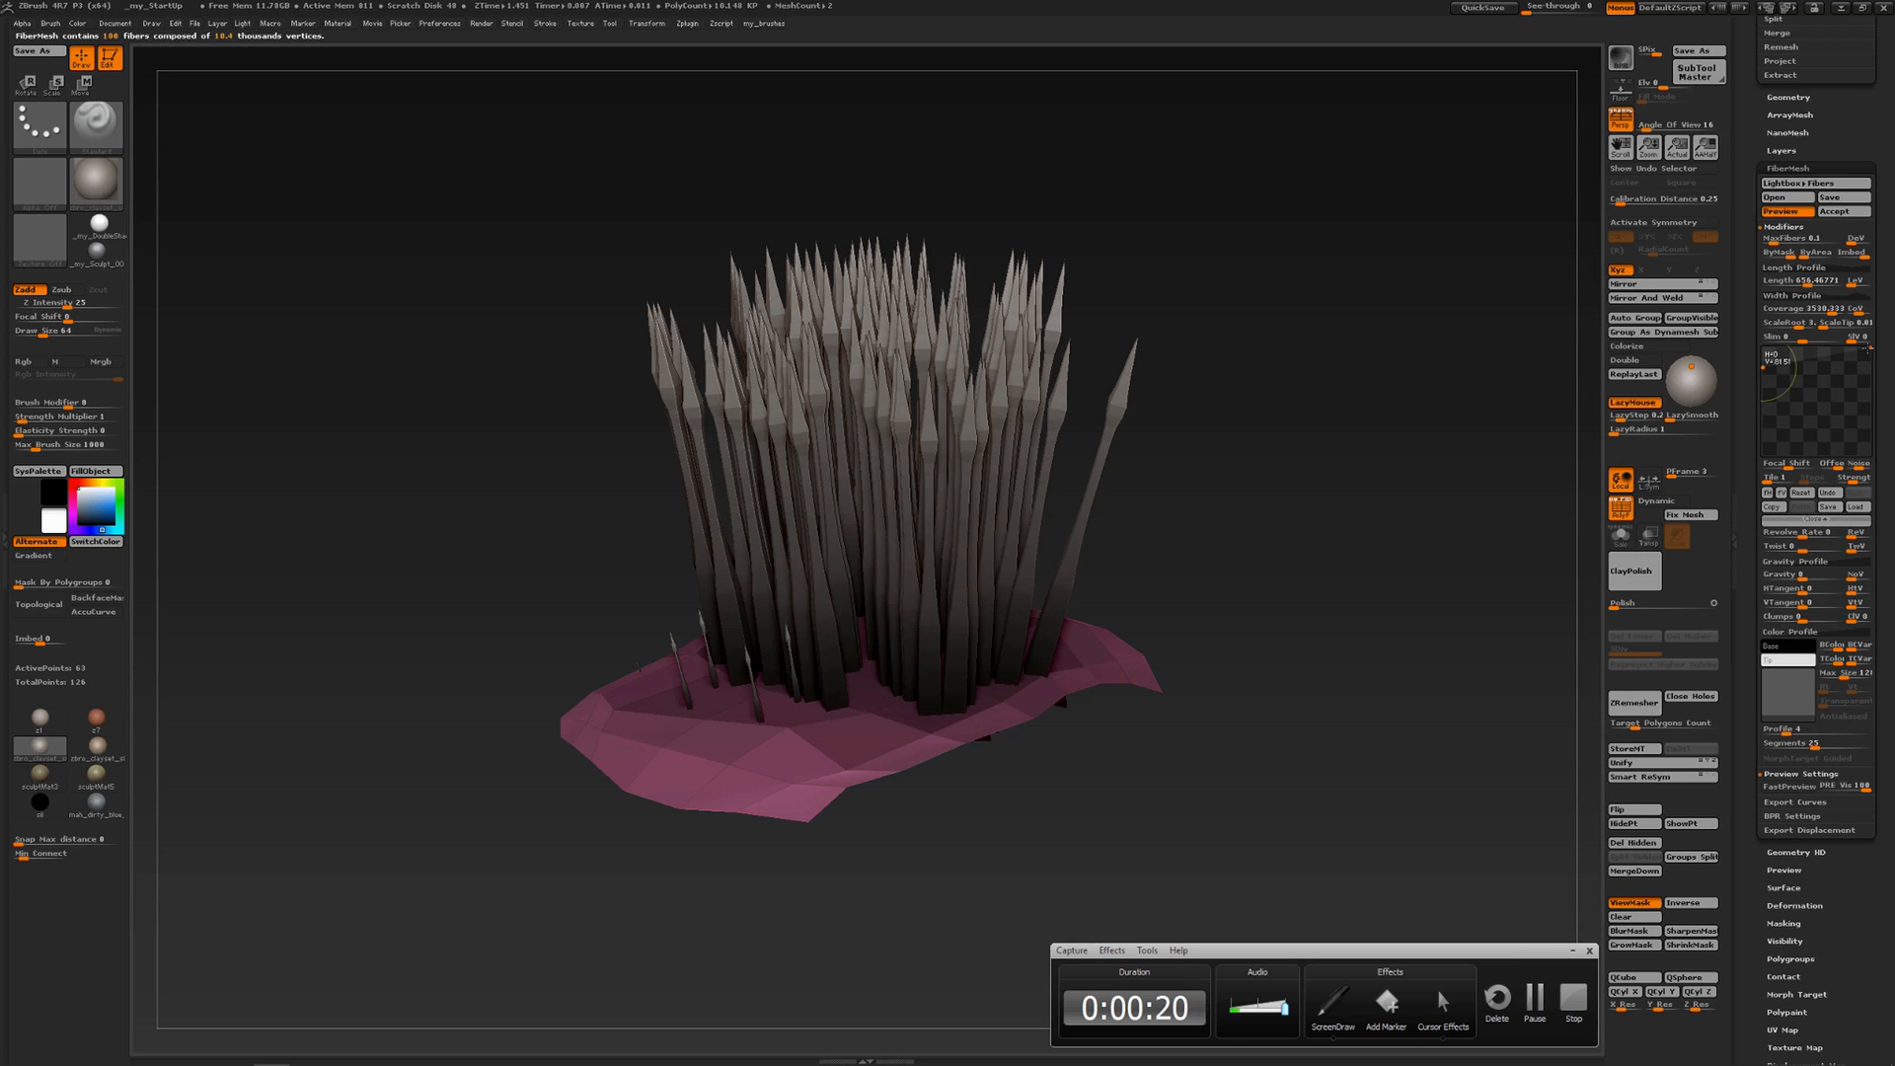
{"action": "left_click_drag", "start_coordinate": [1872, 353], "coordinate": [1822, 423]}
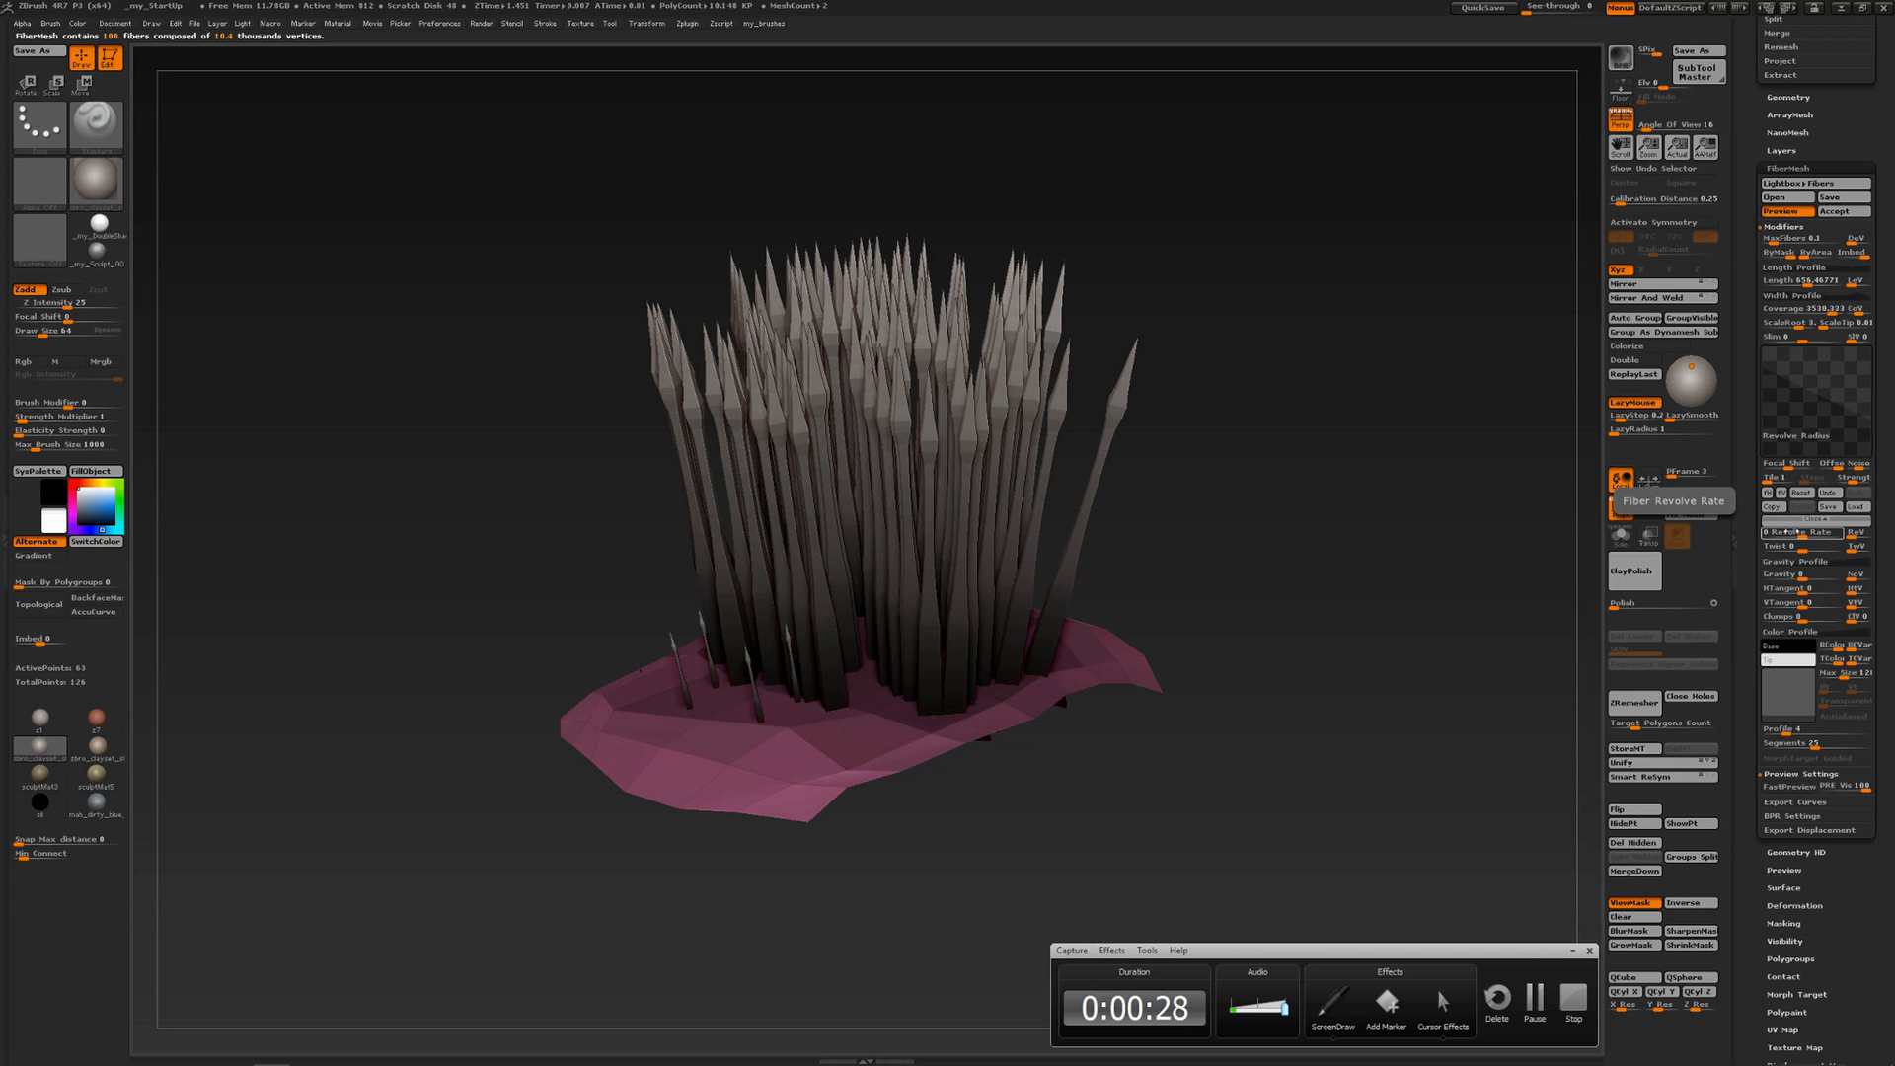
{"action": "left_click", "coordinate": [1802, 497]}
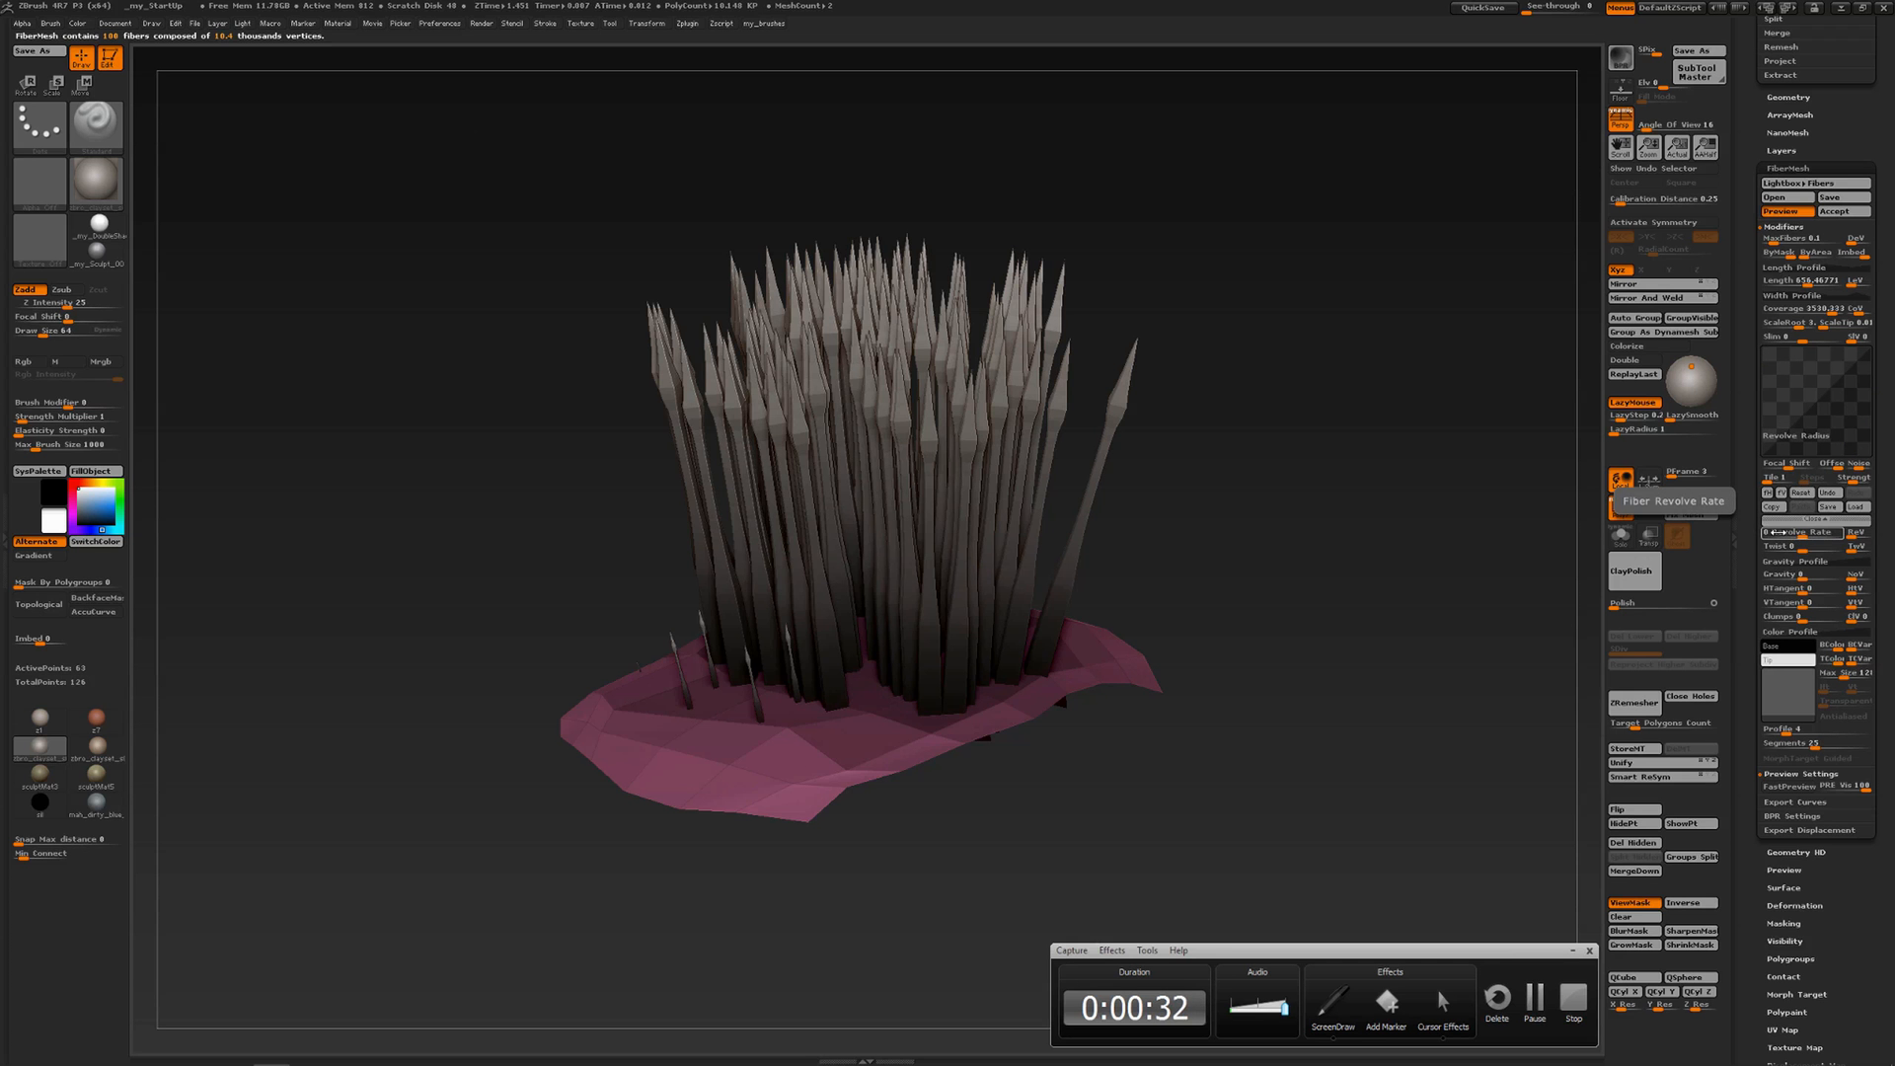
{"action": "left_click", "coordinate": [1773, 532]}
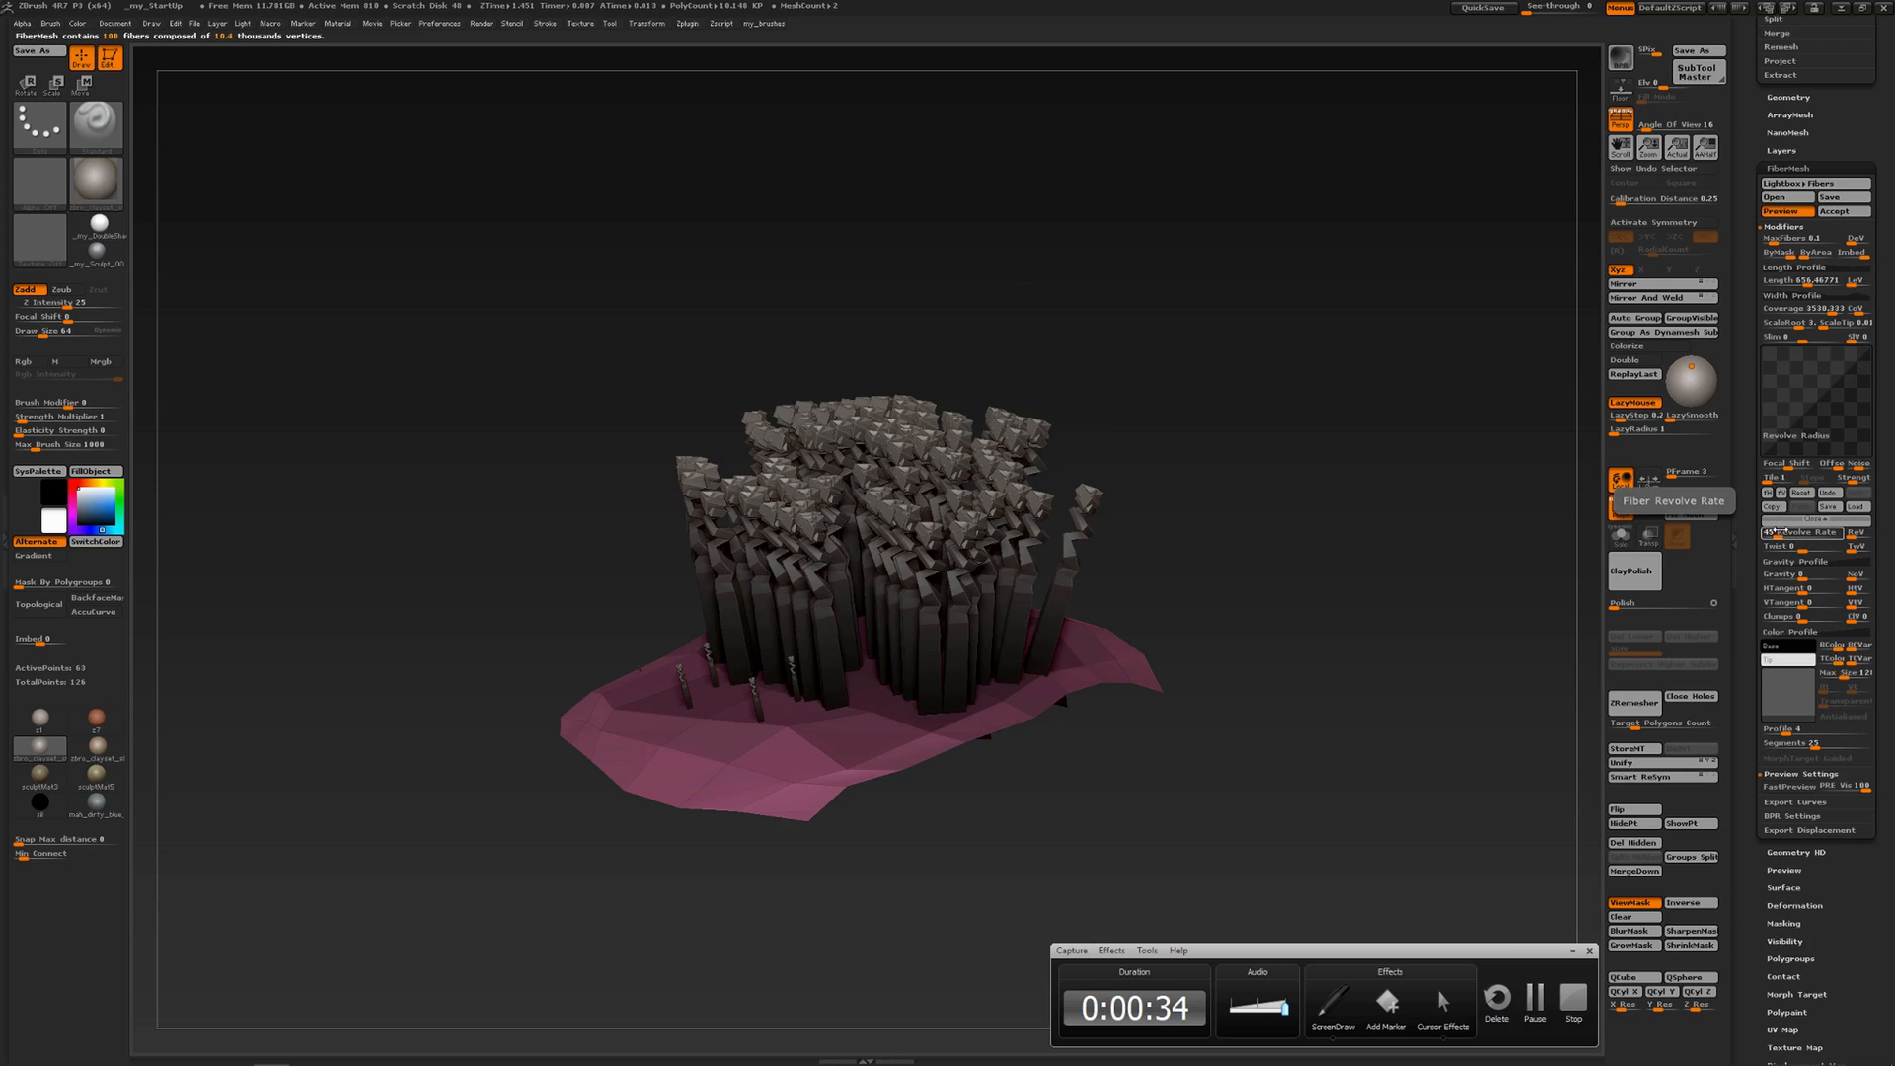
{"action": "key", "text": "Return"}
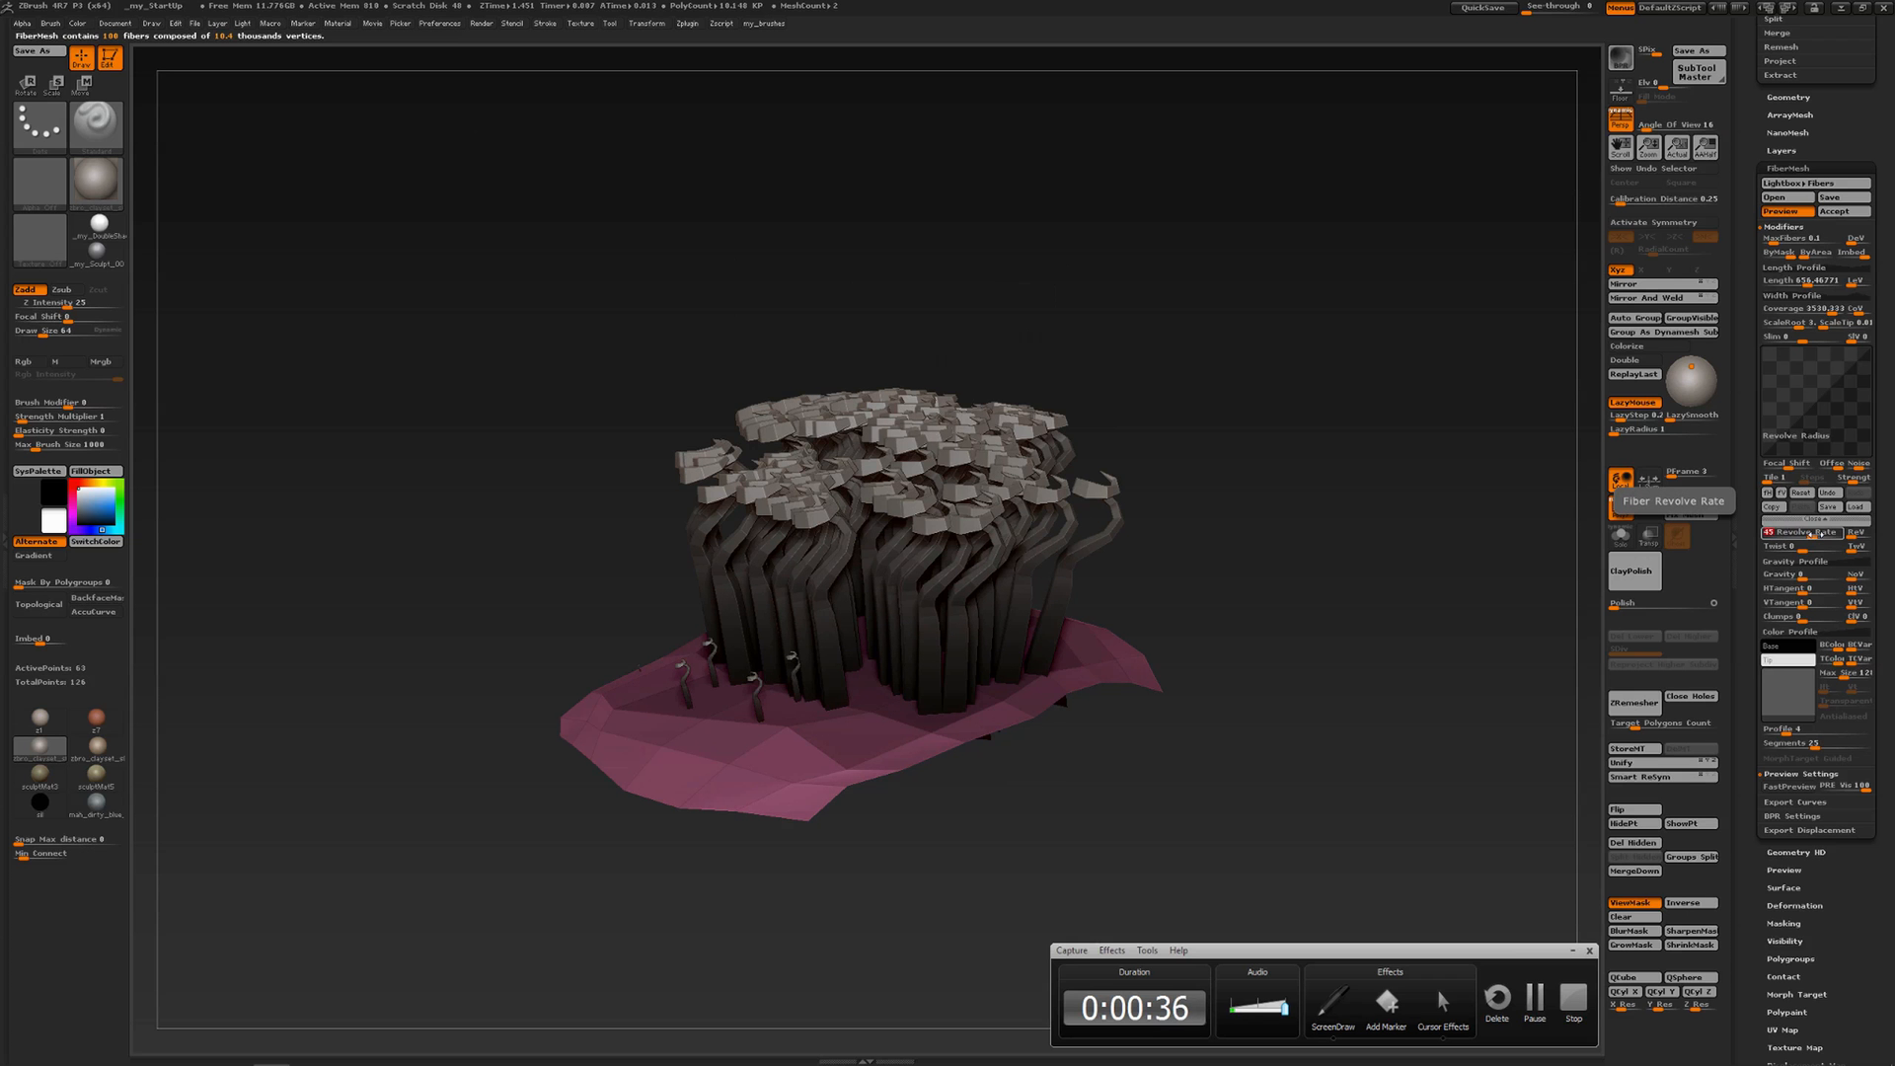
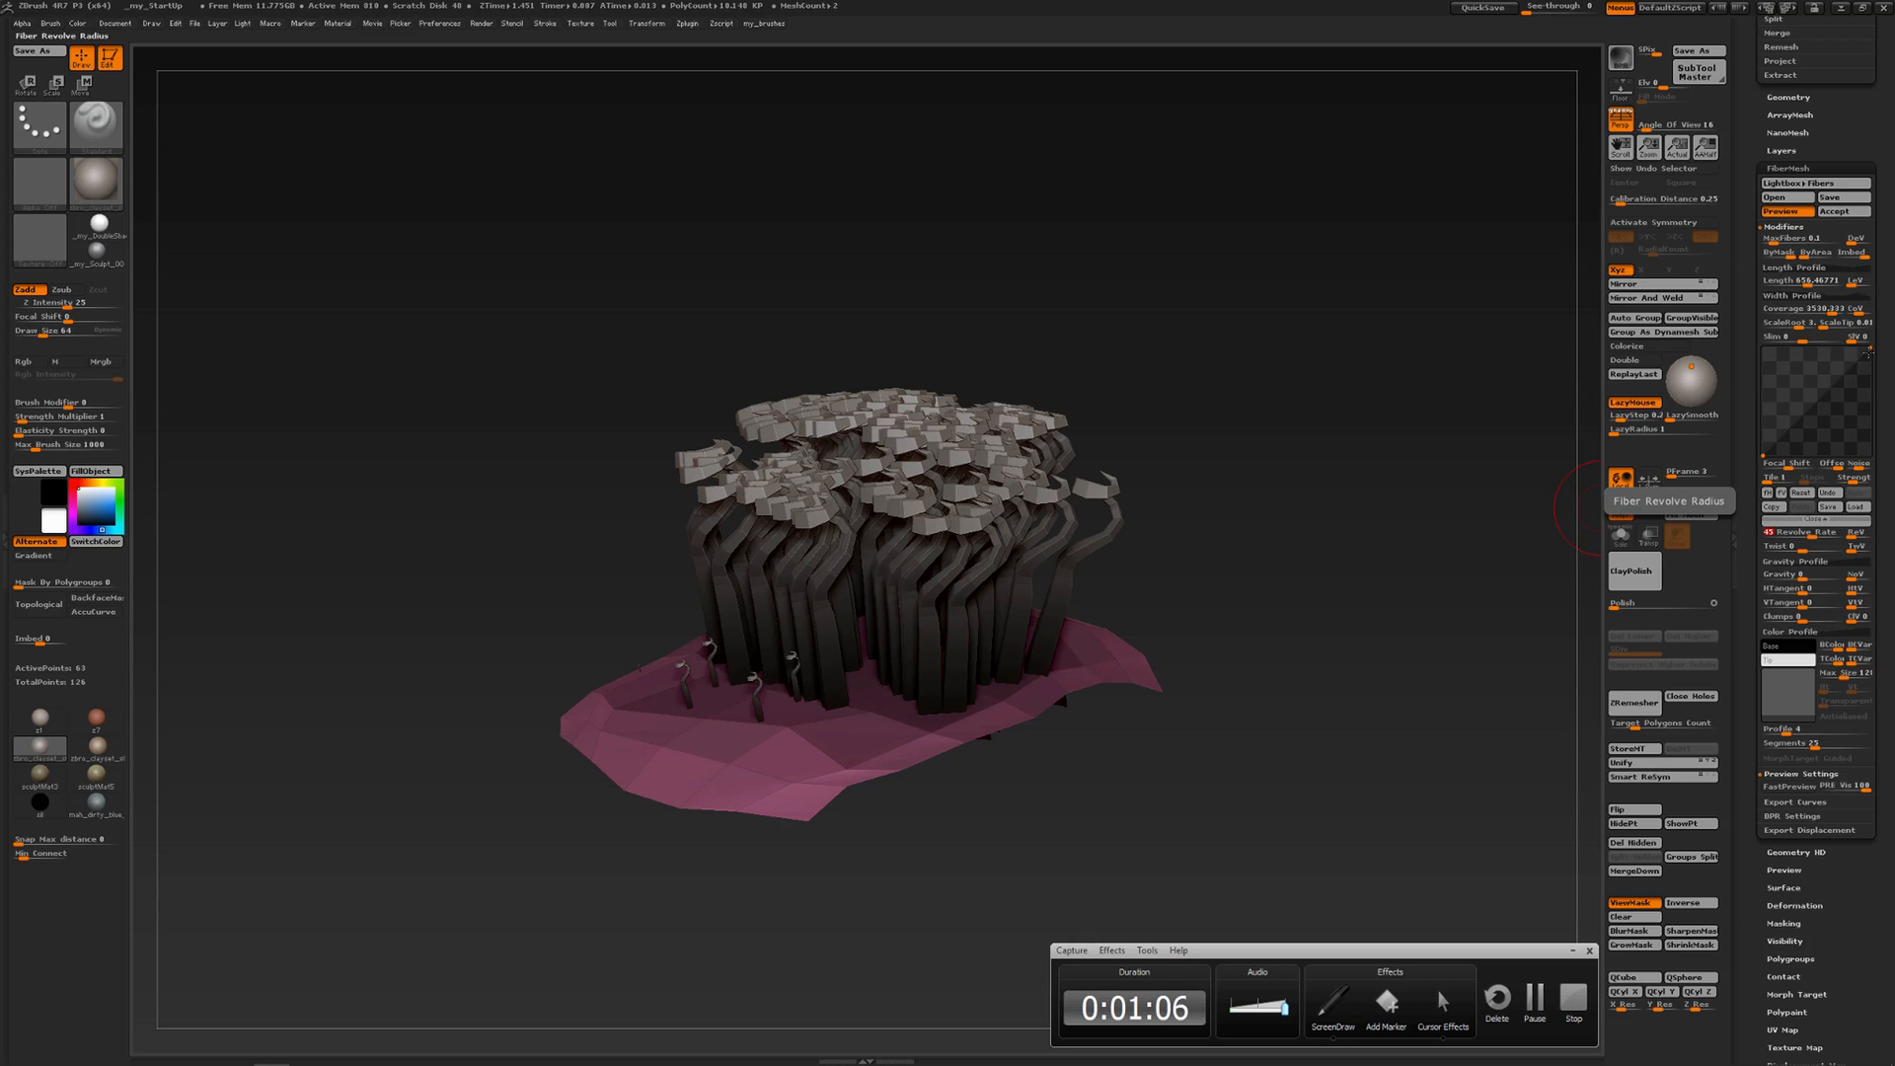
{"action": "left_click", "coordinate": [1332, 1002]}
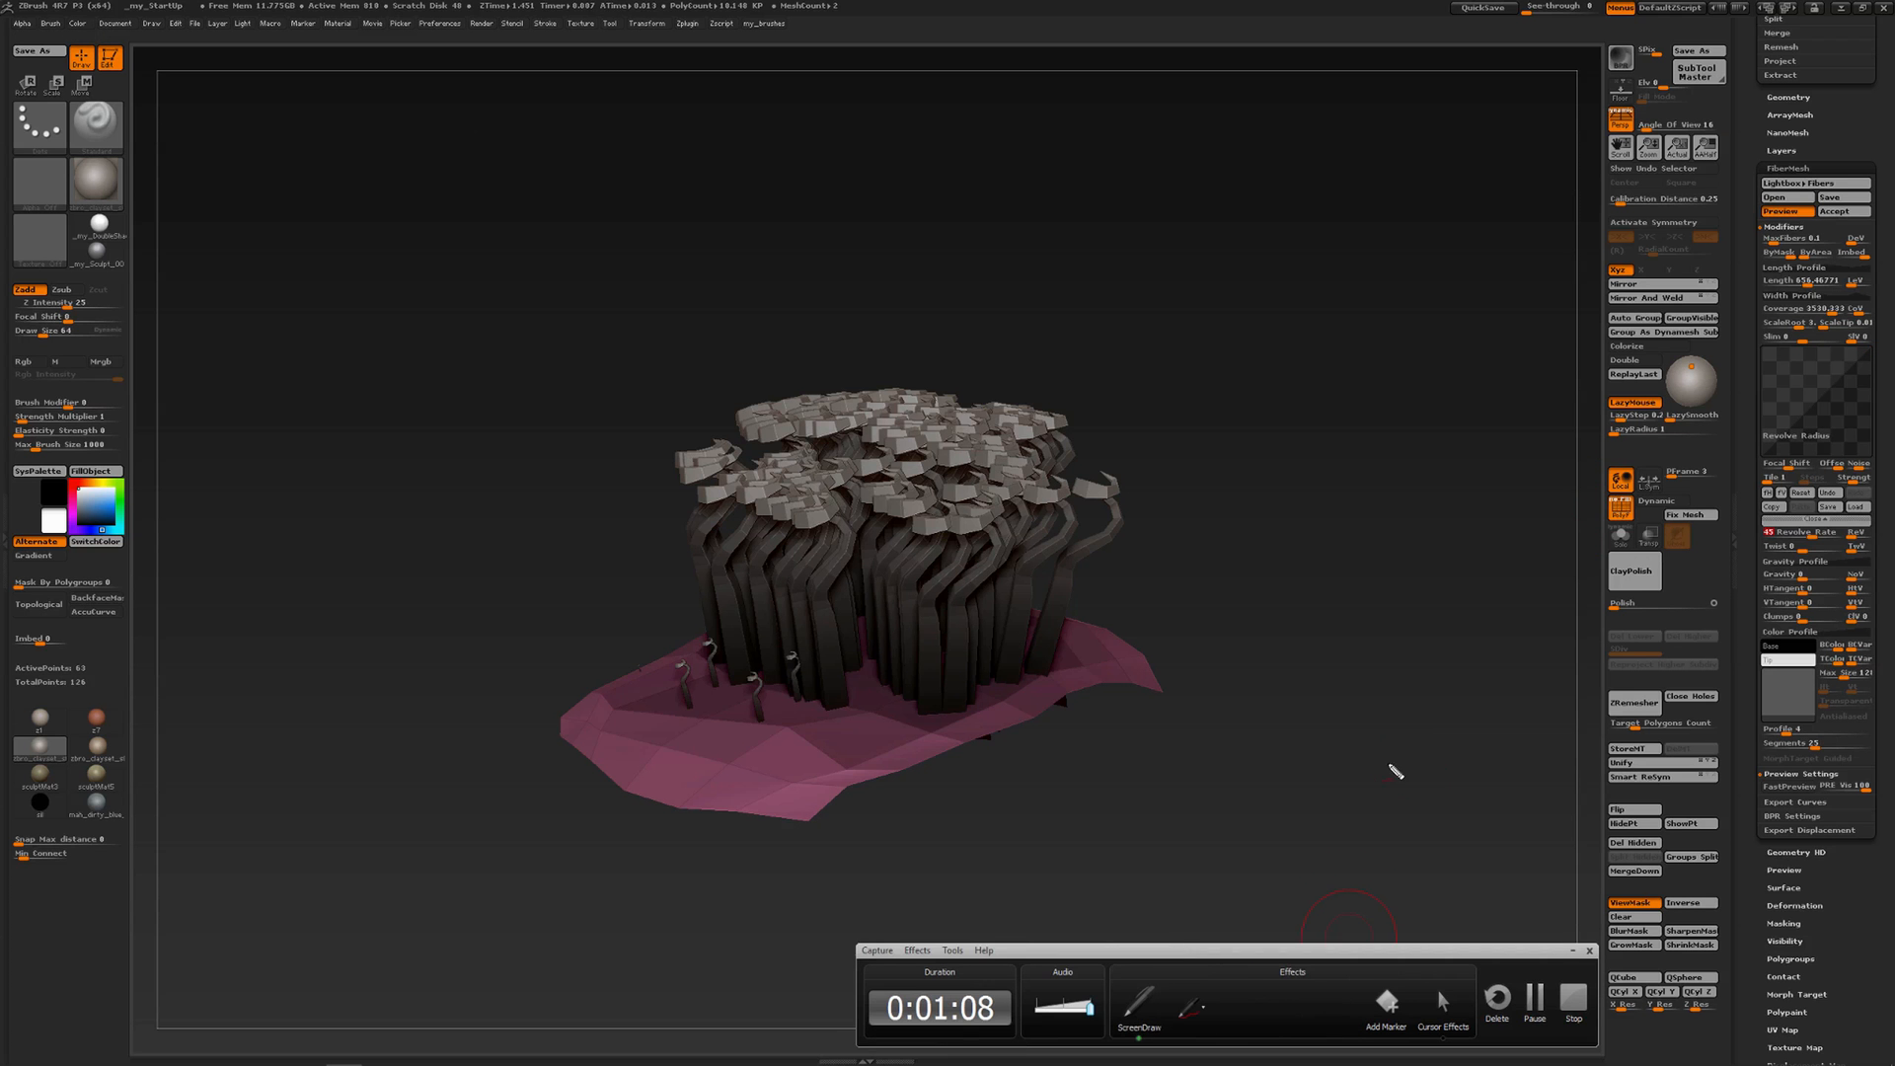
{"action": "mouse_move", "coordinate": [1283, 435]}
{"action": "left_mouse_down"}
{"action": "mouse_move", "coordinate": [1283, 341]}
{"action": "mouse_move", "coordinate": [1436, 338]}
{"action": "mouse_move", "coordinate": [1422, 459]}
{"action": "left_mouse_up"}
{"action": "mouse_move", "coordinate": [1274, 477]}
{"action": "left_mouse_down"}
{"action": "mouse_move", "coordinate": [1291, 500]}
{"action": "mouse_move", "coordinate": [1413, 488]}
{"action": "left_mouse_up"}
{"action": "mouse_move", "coordinate": [1398, 489]}
{"action": "left_mouse_down"}
{"action": "mouse_move", "coordinate": [1400, 511]}
{"action": "mouse_move", "coordinate": [1434, 509]}
{"action": "left_mouse_up"}
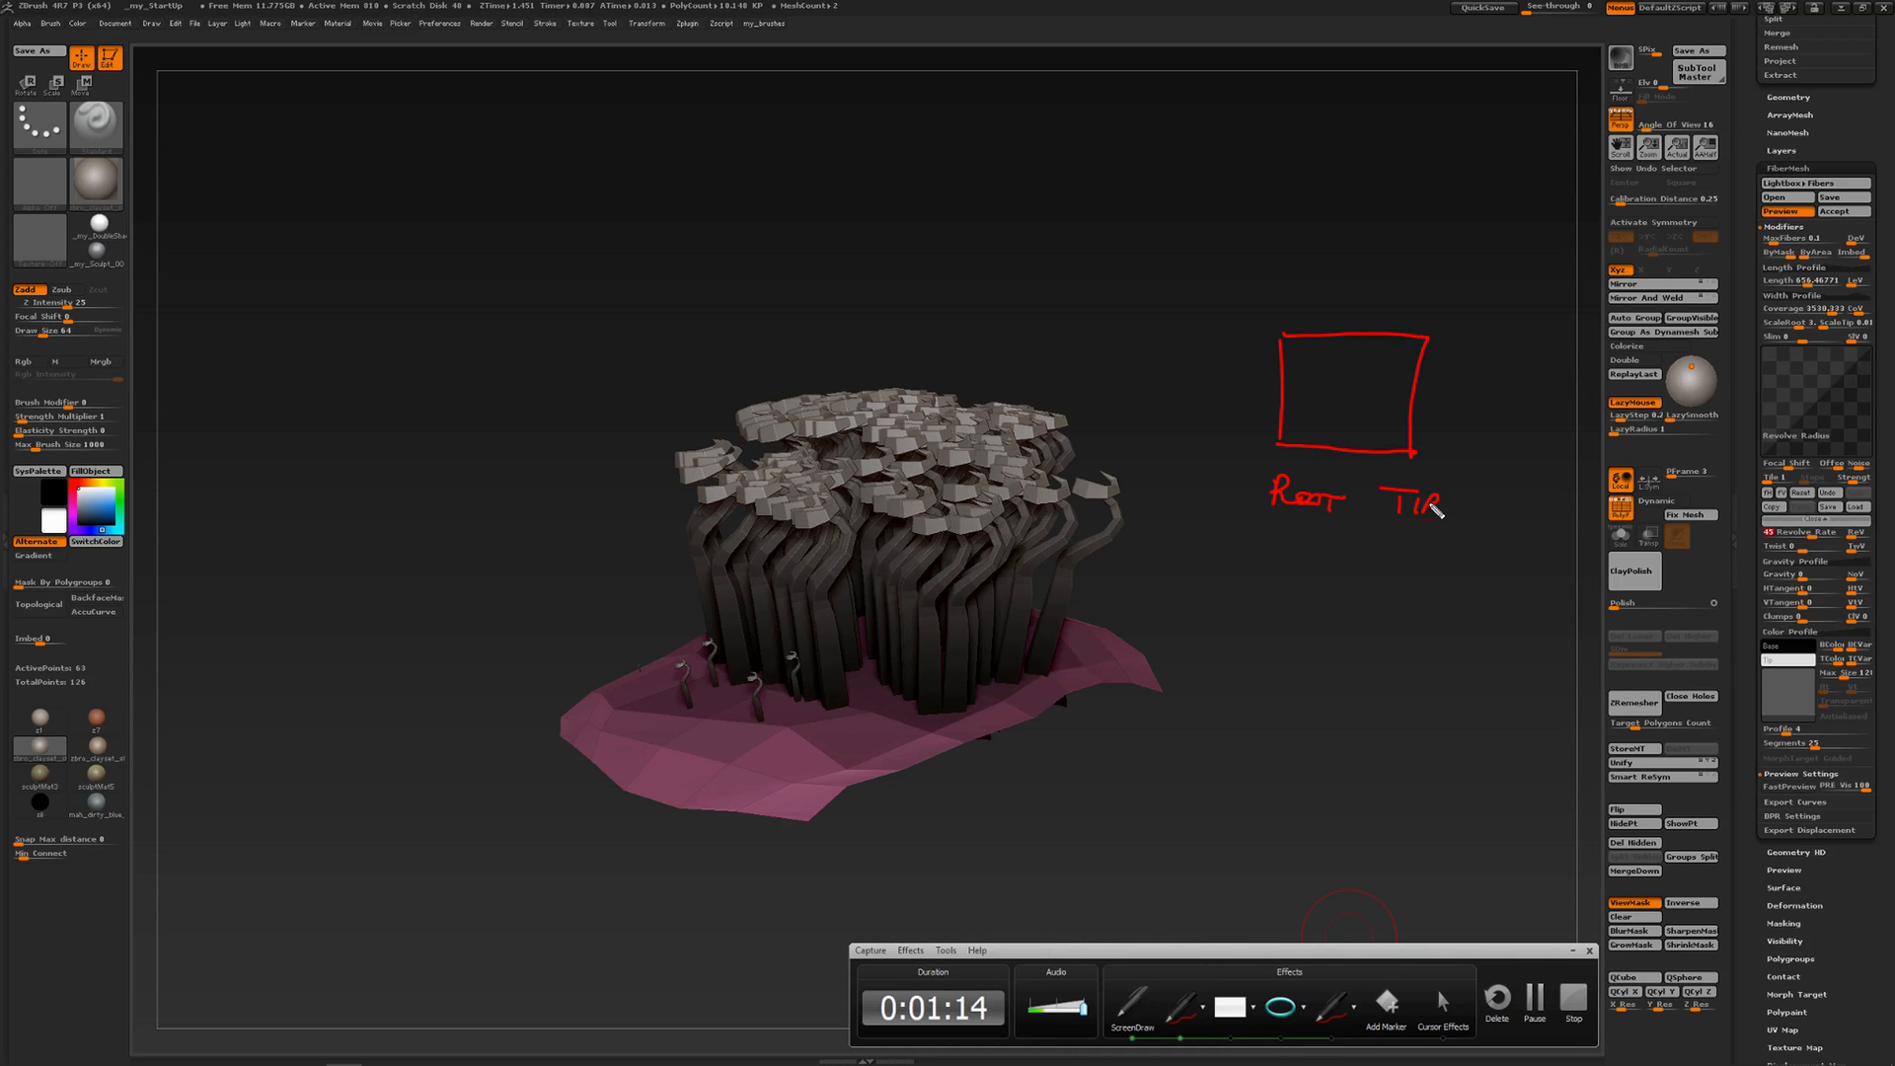
{"action": "mouse_move", "coordinate": [1247, 444]}
{"action": "left_mouse_down"}
{"action": "mouse_move", "coordinate": [1249, 326]}
{"action": "mouse_move", "coordinate": [1257, 339]}
{"action": "left_mouse_up"}
{"action": "left_click_drag", "start_coordinate": [1130, 421], "coordinate": [1169, 443]}
{"action": "left_click_drag", "start_coordinate": [1154, 425], "coordinate": [1236, 448]}
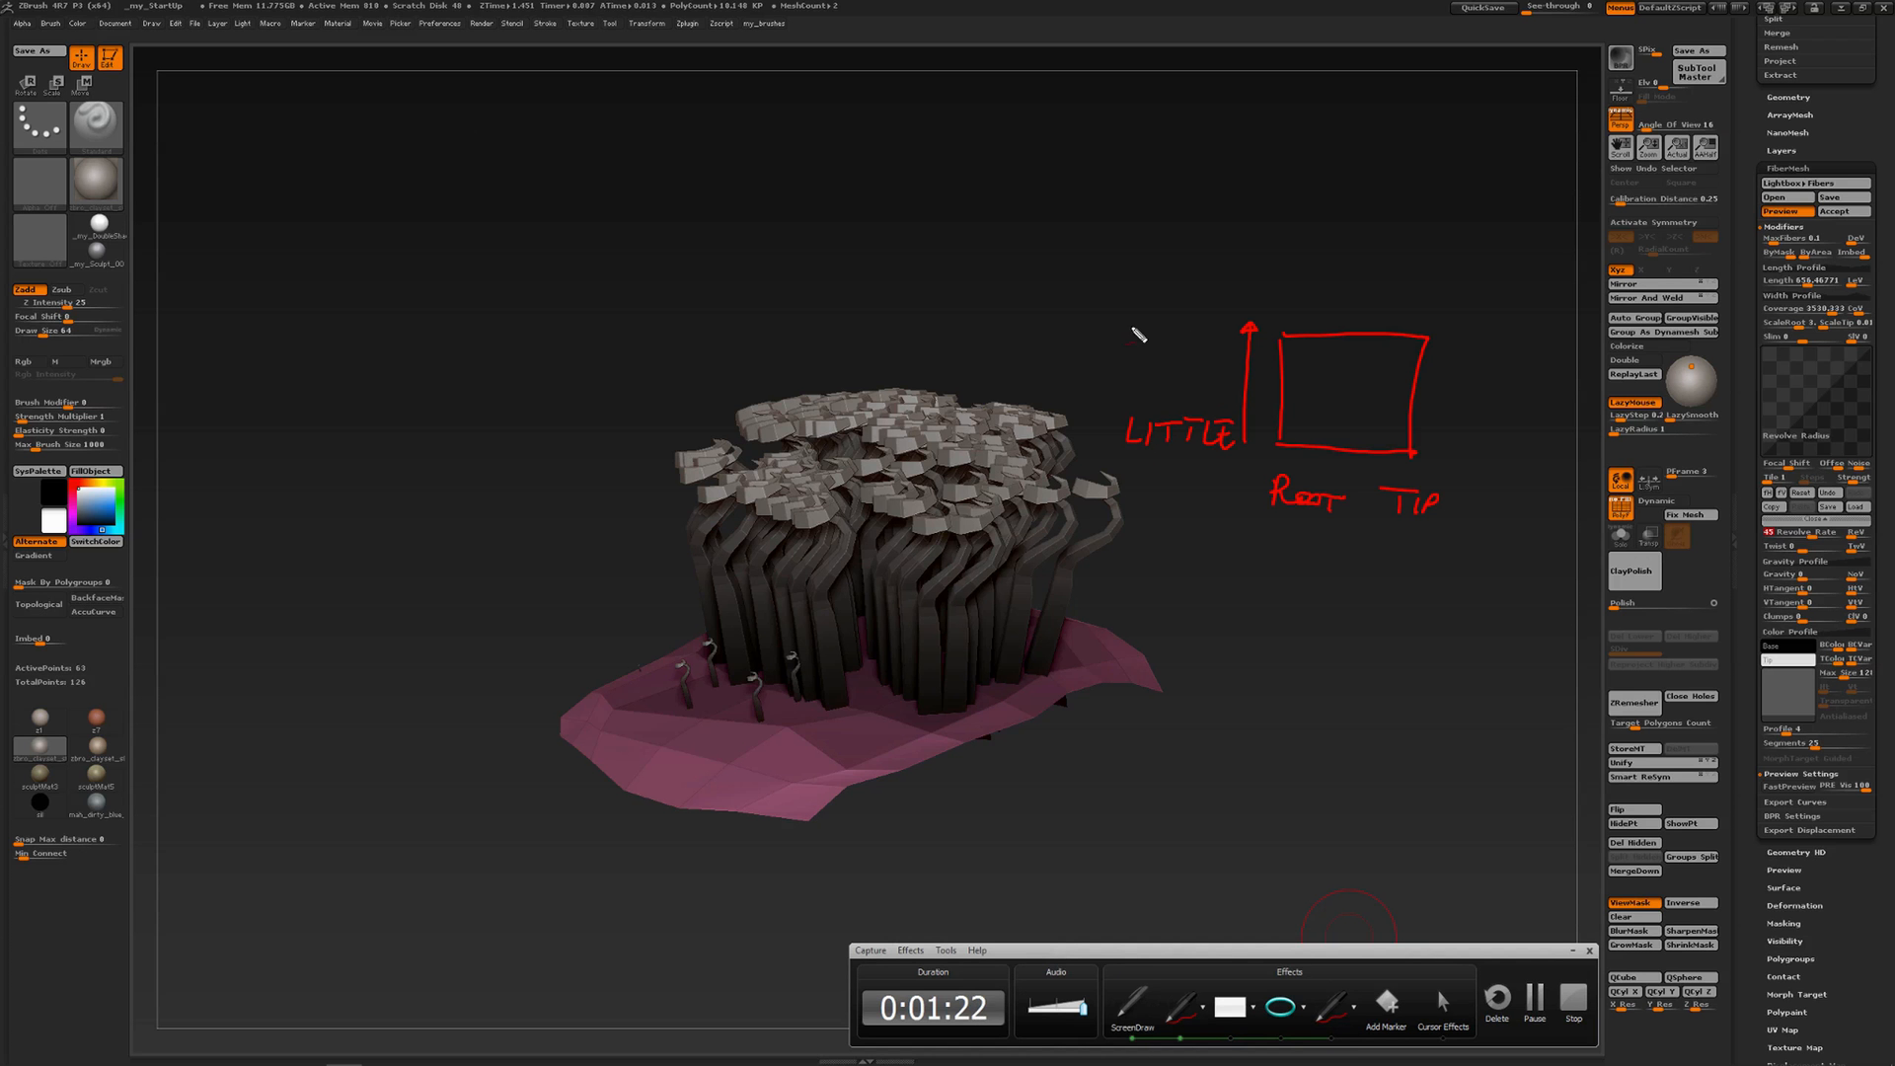
{"action": "mouse_move", "coordinate": [1126, 339]}
{"action": "left_mouse_down"}
{"action": "mouse_move", "coordinate": [1184, 314]}
{"action": "mouse_move", "coordinate": [1208, 340]}
{"action": "left_mouse_up"}
{"action": "left_click_drag", "start_coordinate": [1208, 328], "coordinate": [1223, 328]}
{"action": "left_click_drag", "start_coordinate": [1223, 316], "coordinate": [1229, 342]}
{"action": "left_click_drag", "start_coordinate": [1274, 456], "coordinate": [1403, 476]}
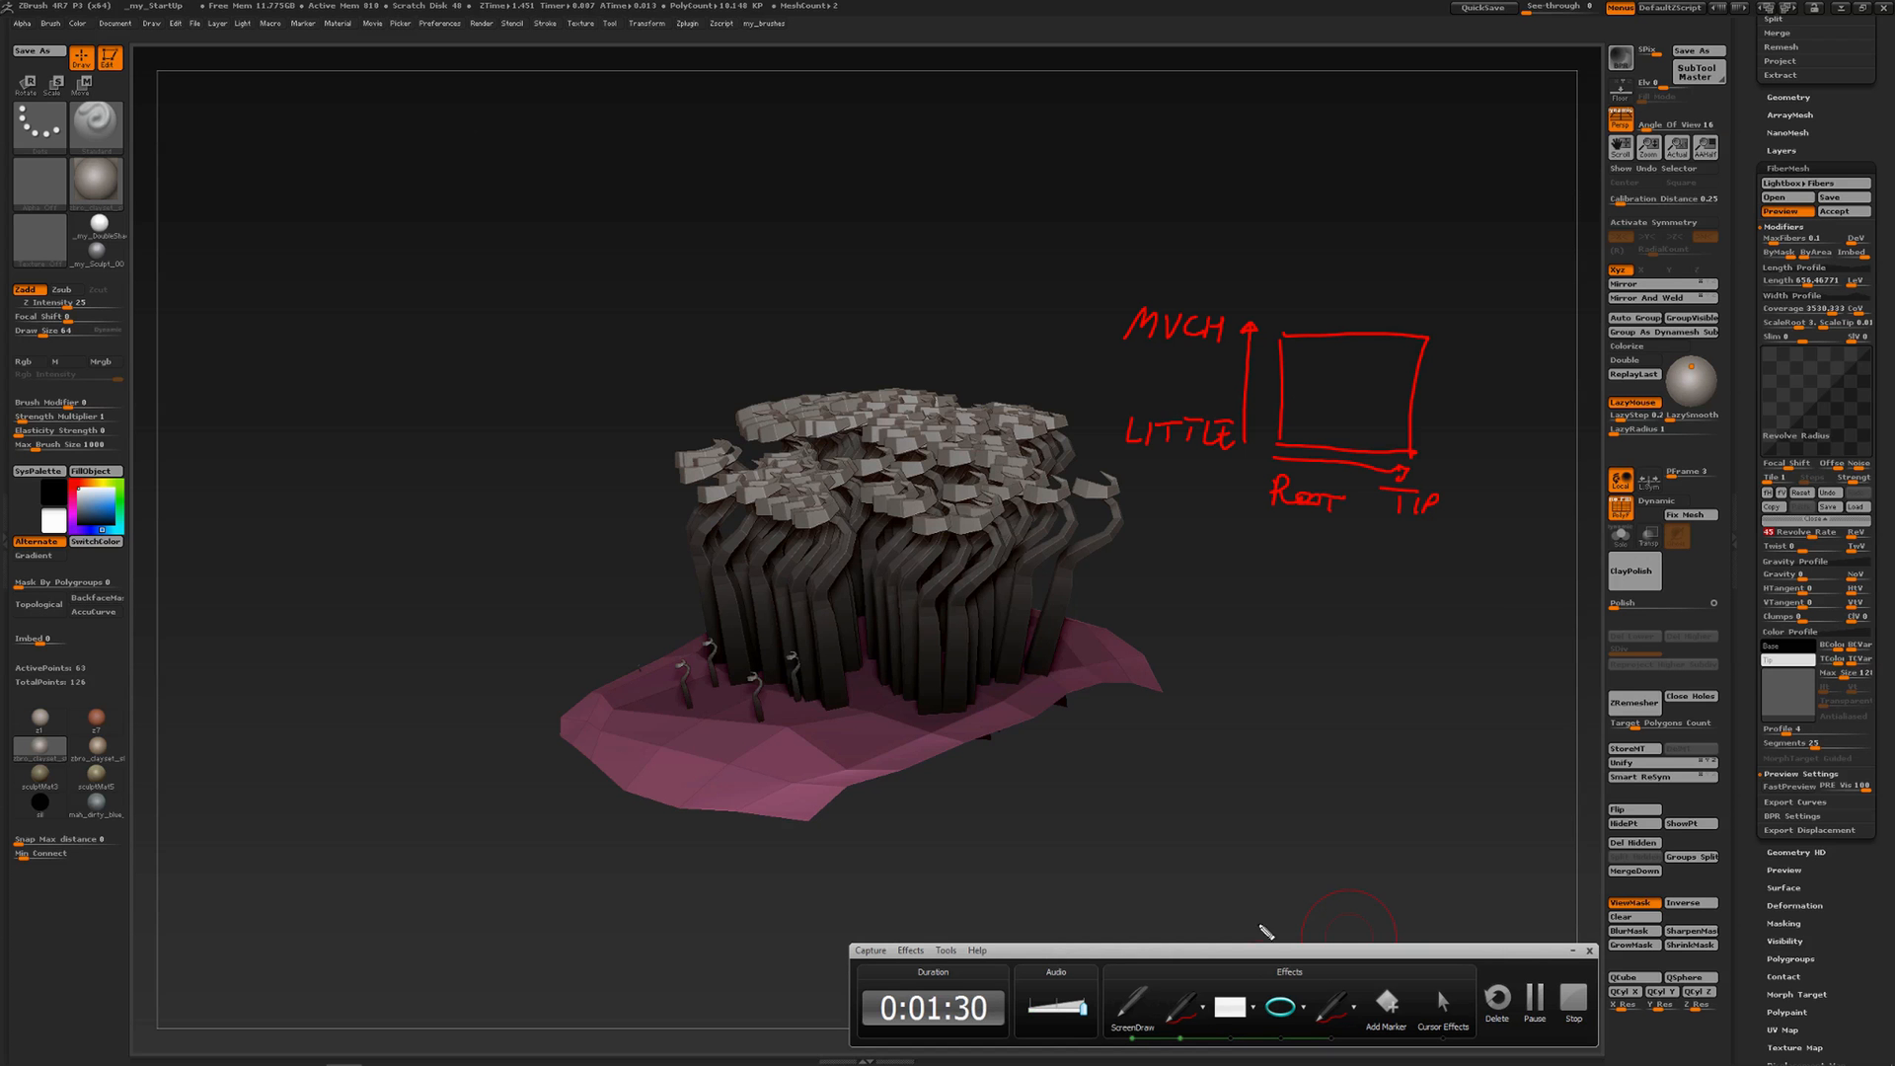
{"action": "left_click", "coordinate": [1135, 1004]}
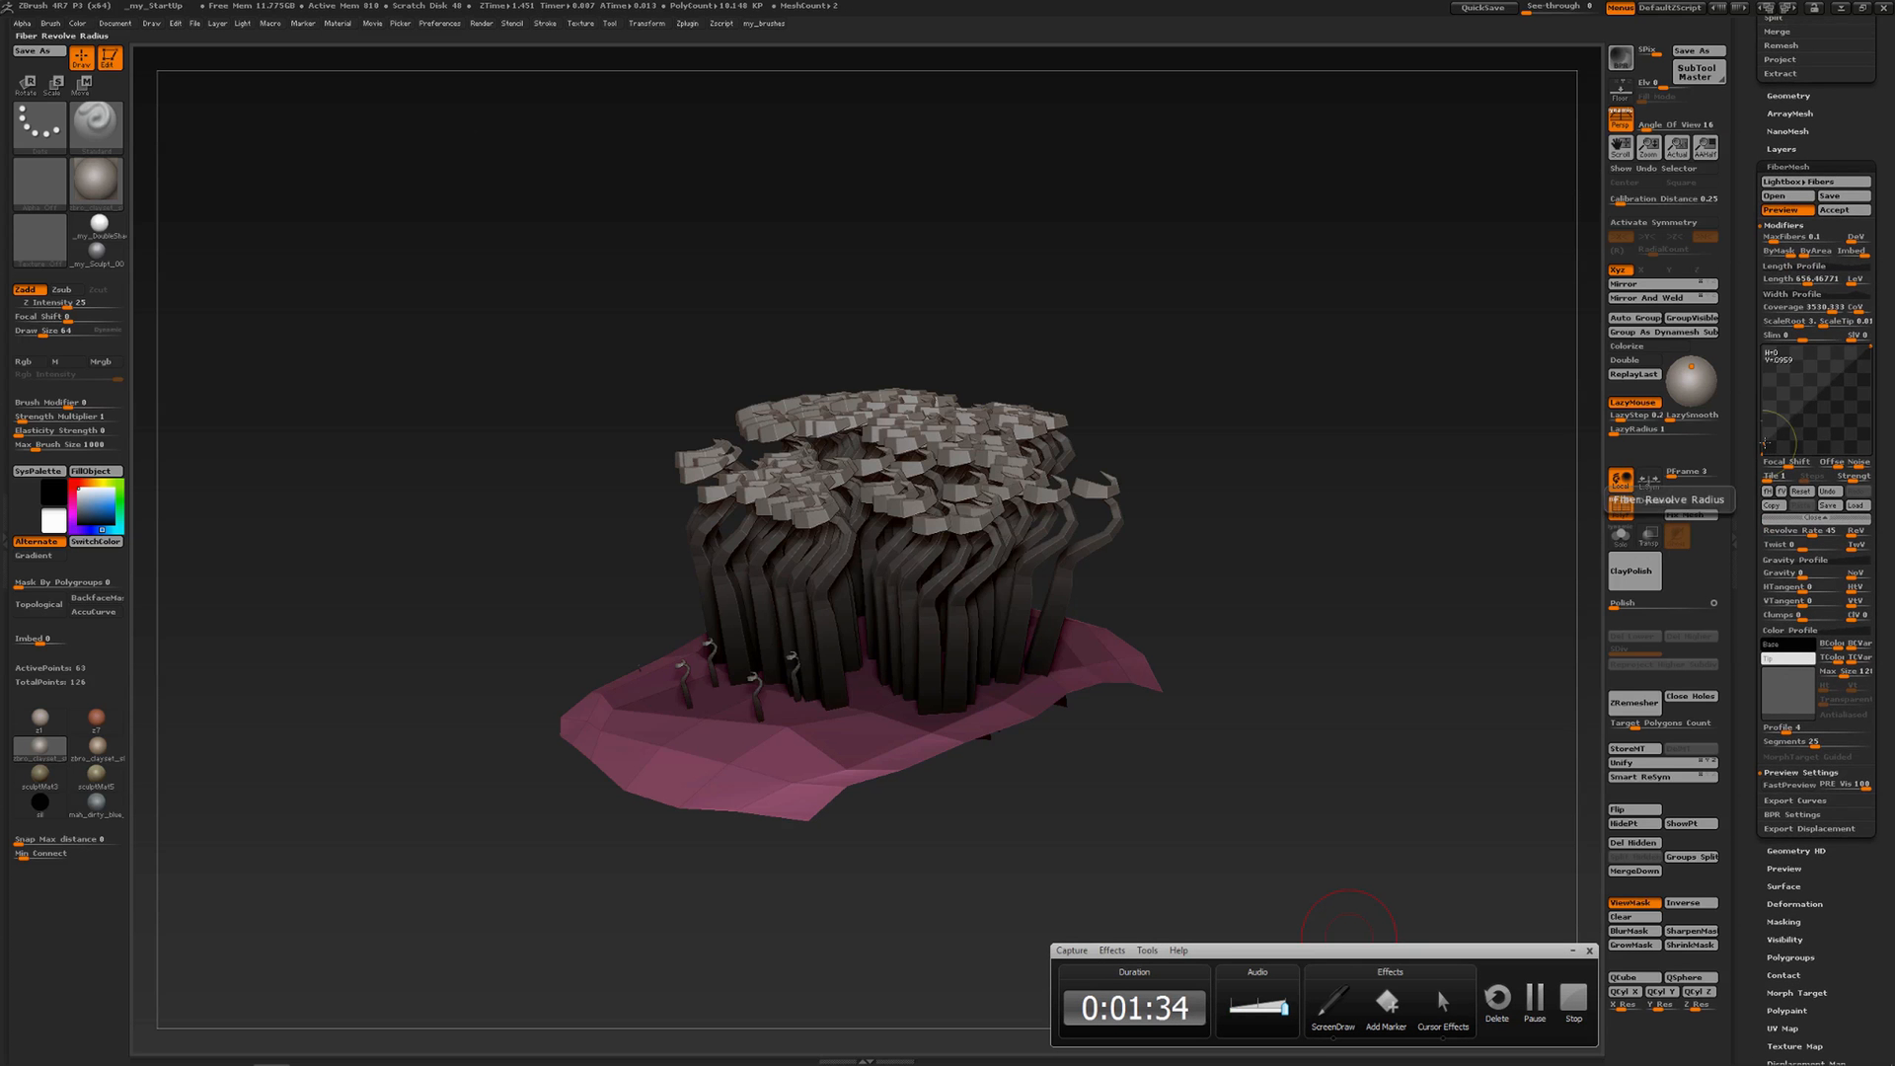
Reshape the Revolve Radius curve by raising its root end, lowering its tip end, and adding a high point near the middle
{"action": "left_click_drag", "start_coordinate": [1759, 386], "coordinate": [1759, 383]}
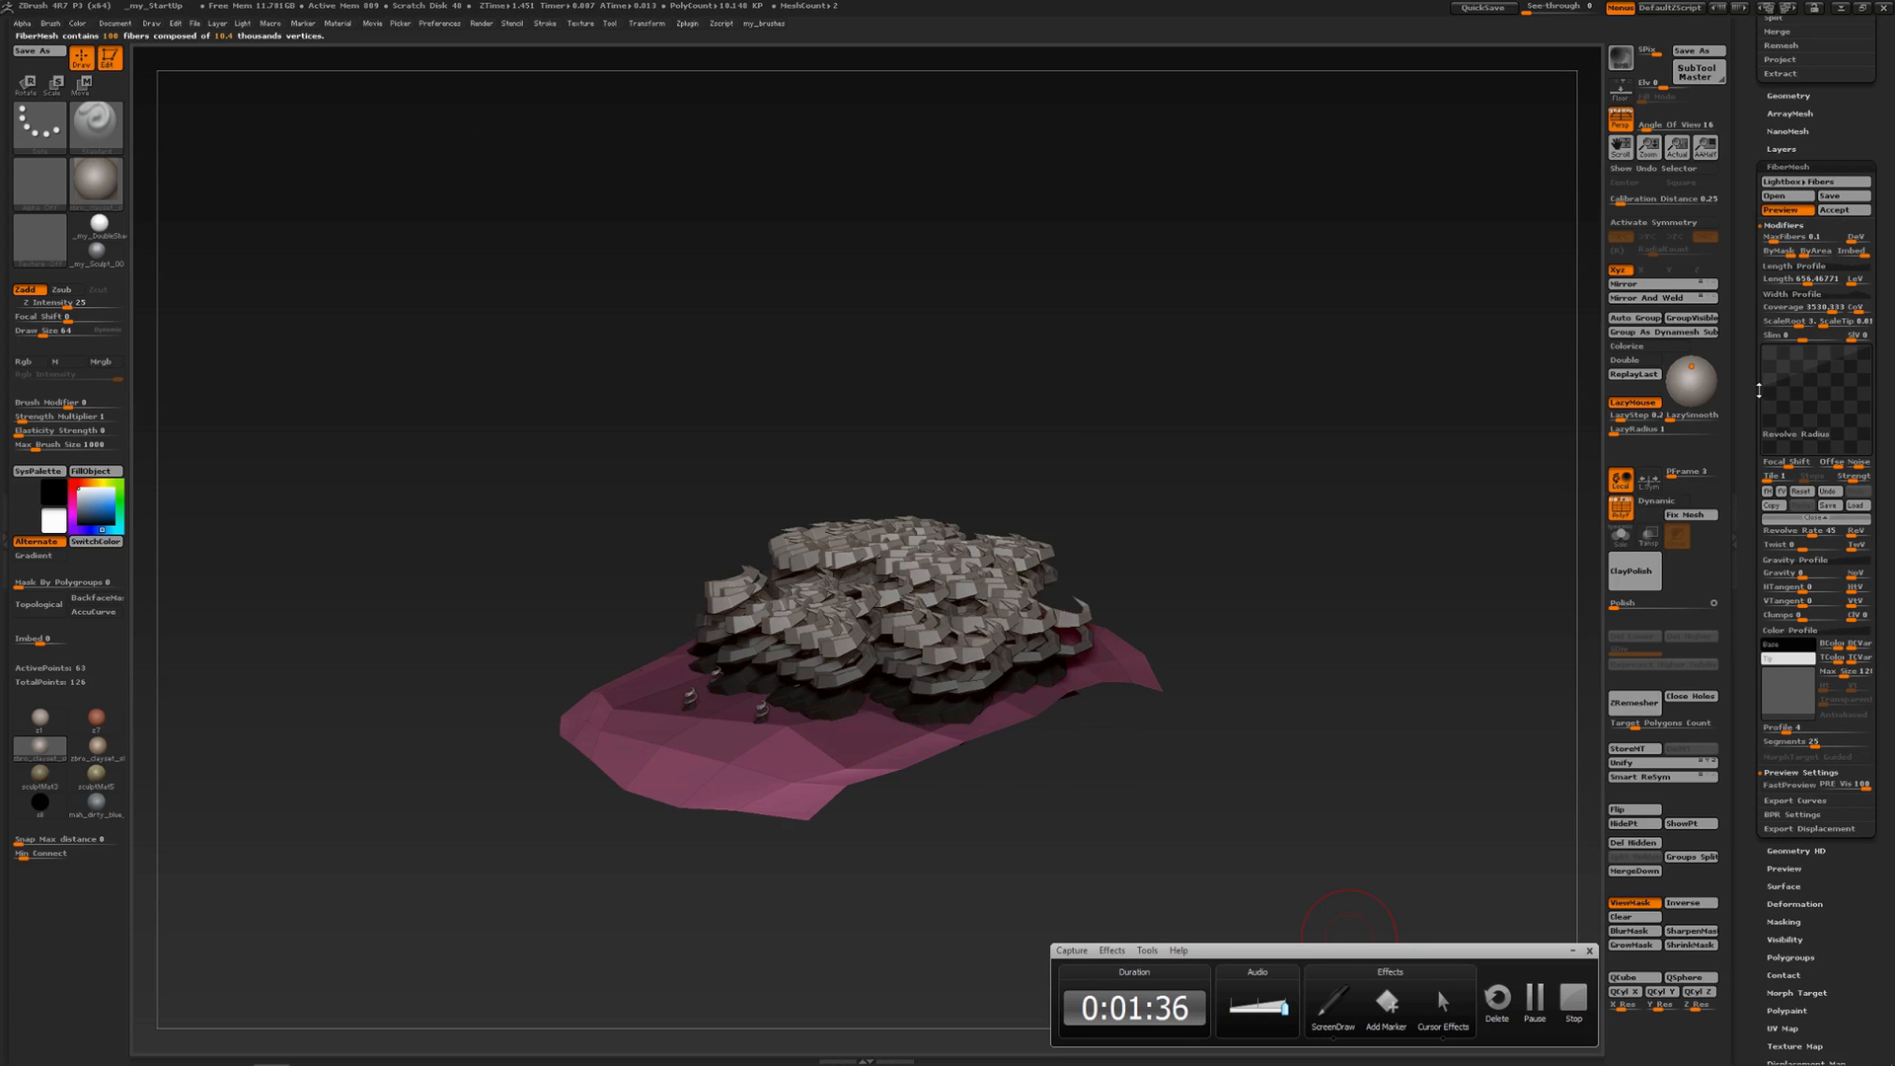
{"action": "left_click_drag", "start_coordinate": [1145, 711], "coordinate": [1145, 676]}
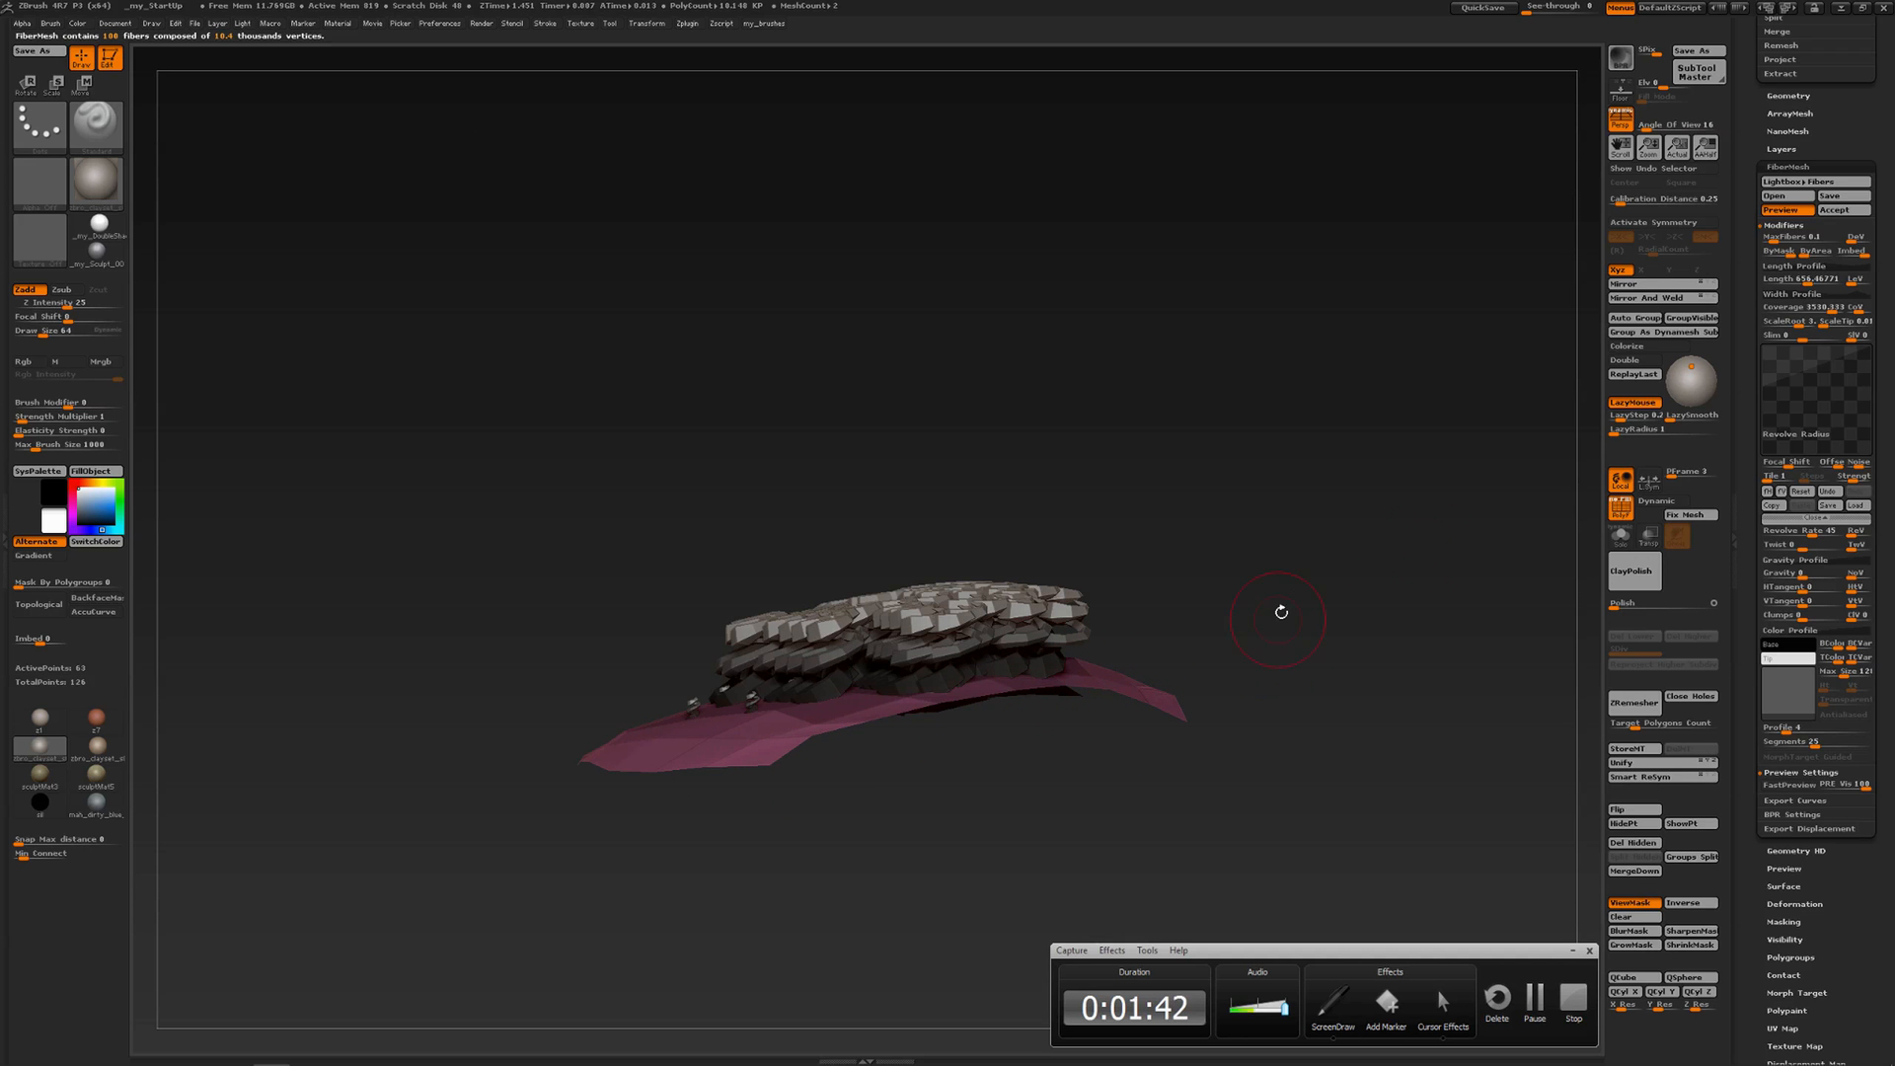
{"action": "left_click_drag", "start_coordinate": [1867, 357], "coordinate": [1866, 430]}
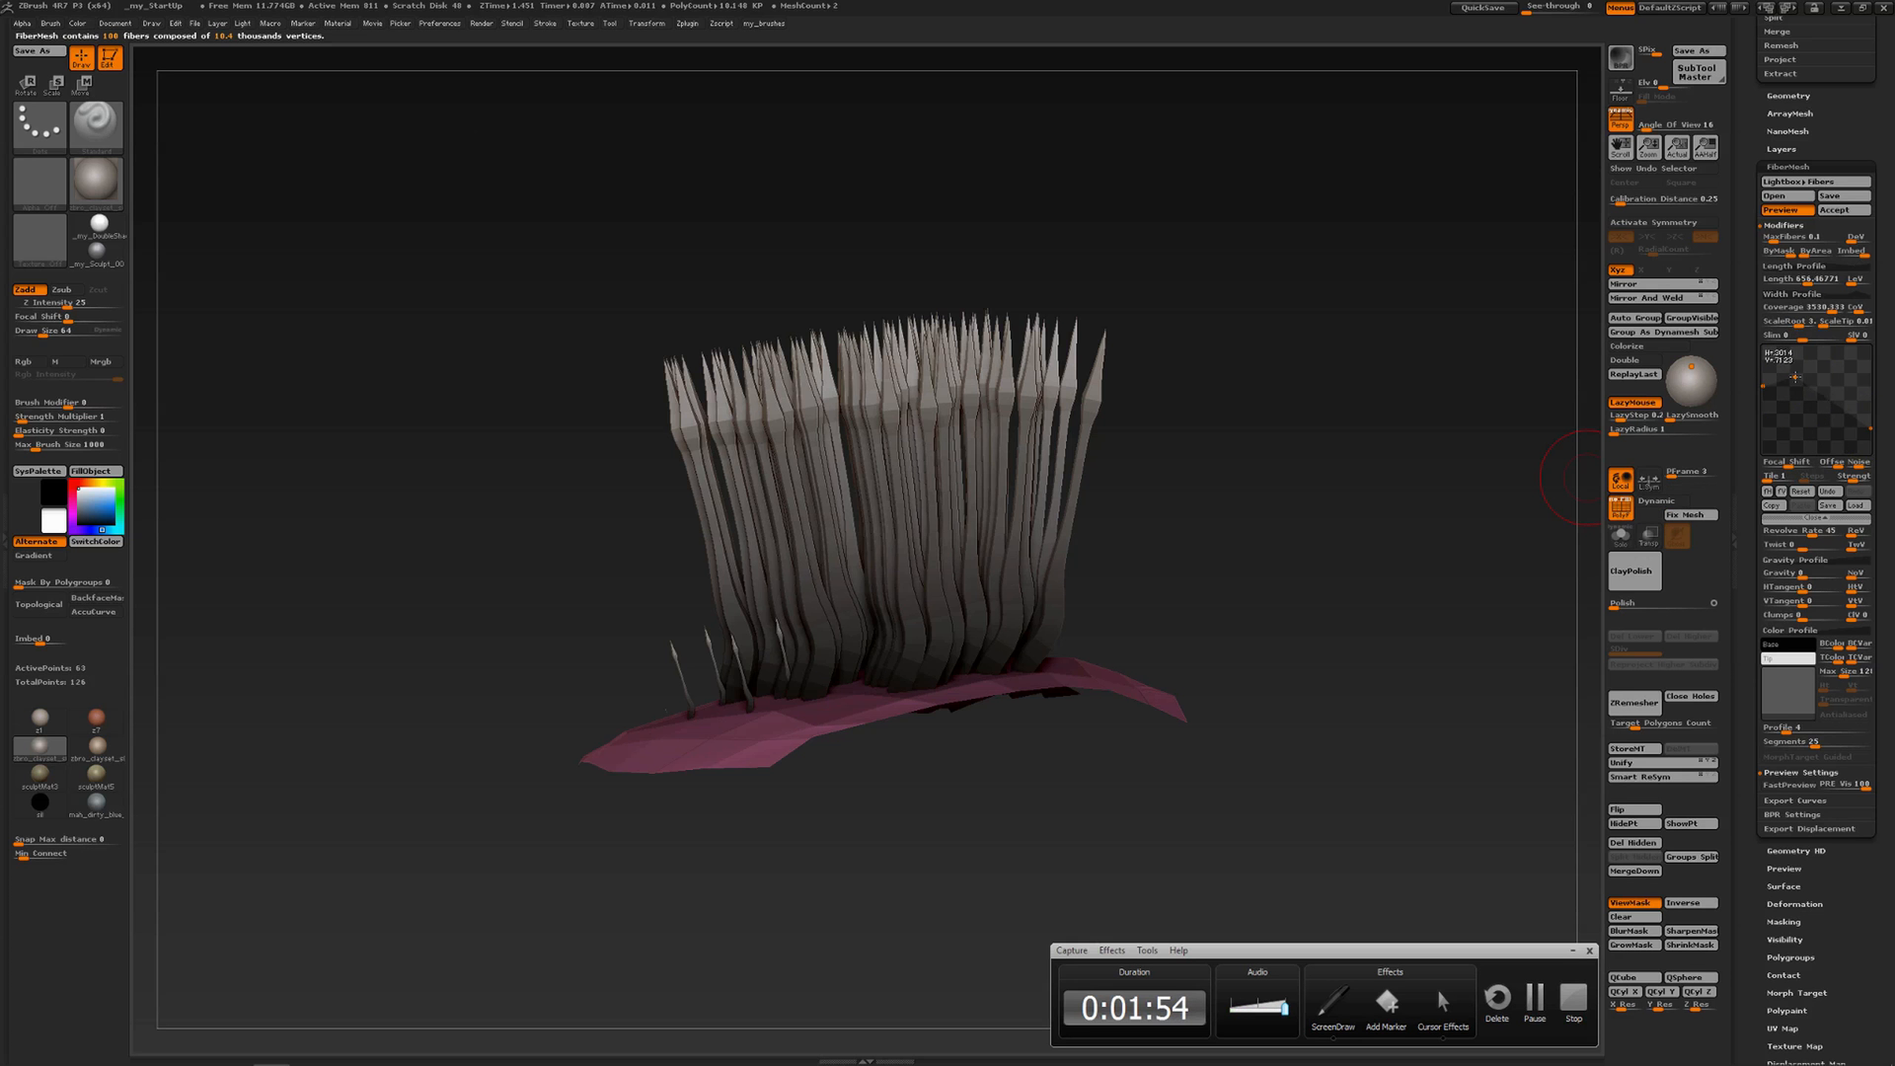
{"action": "left_click_drag", "start_coordinate": [1792, 381], "coordinate": [1822, 371]}
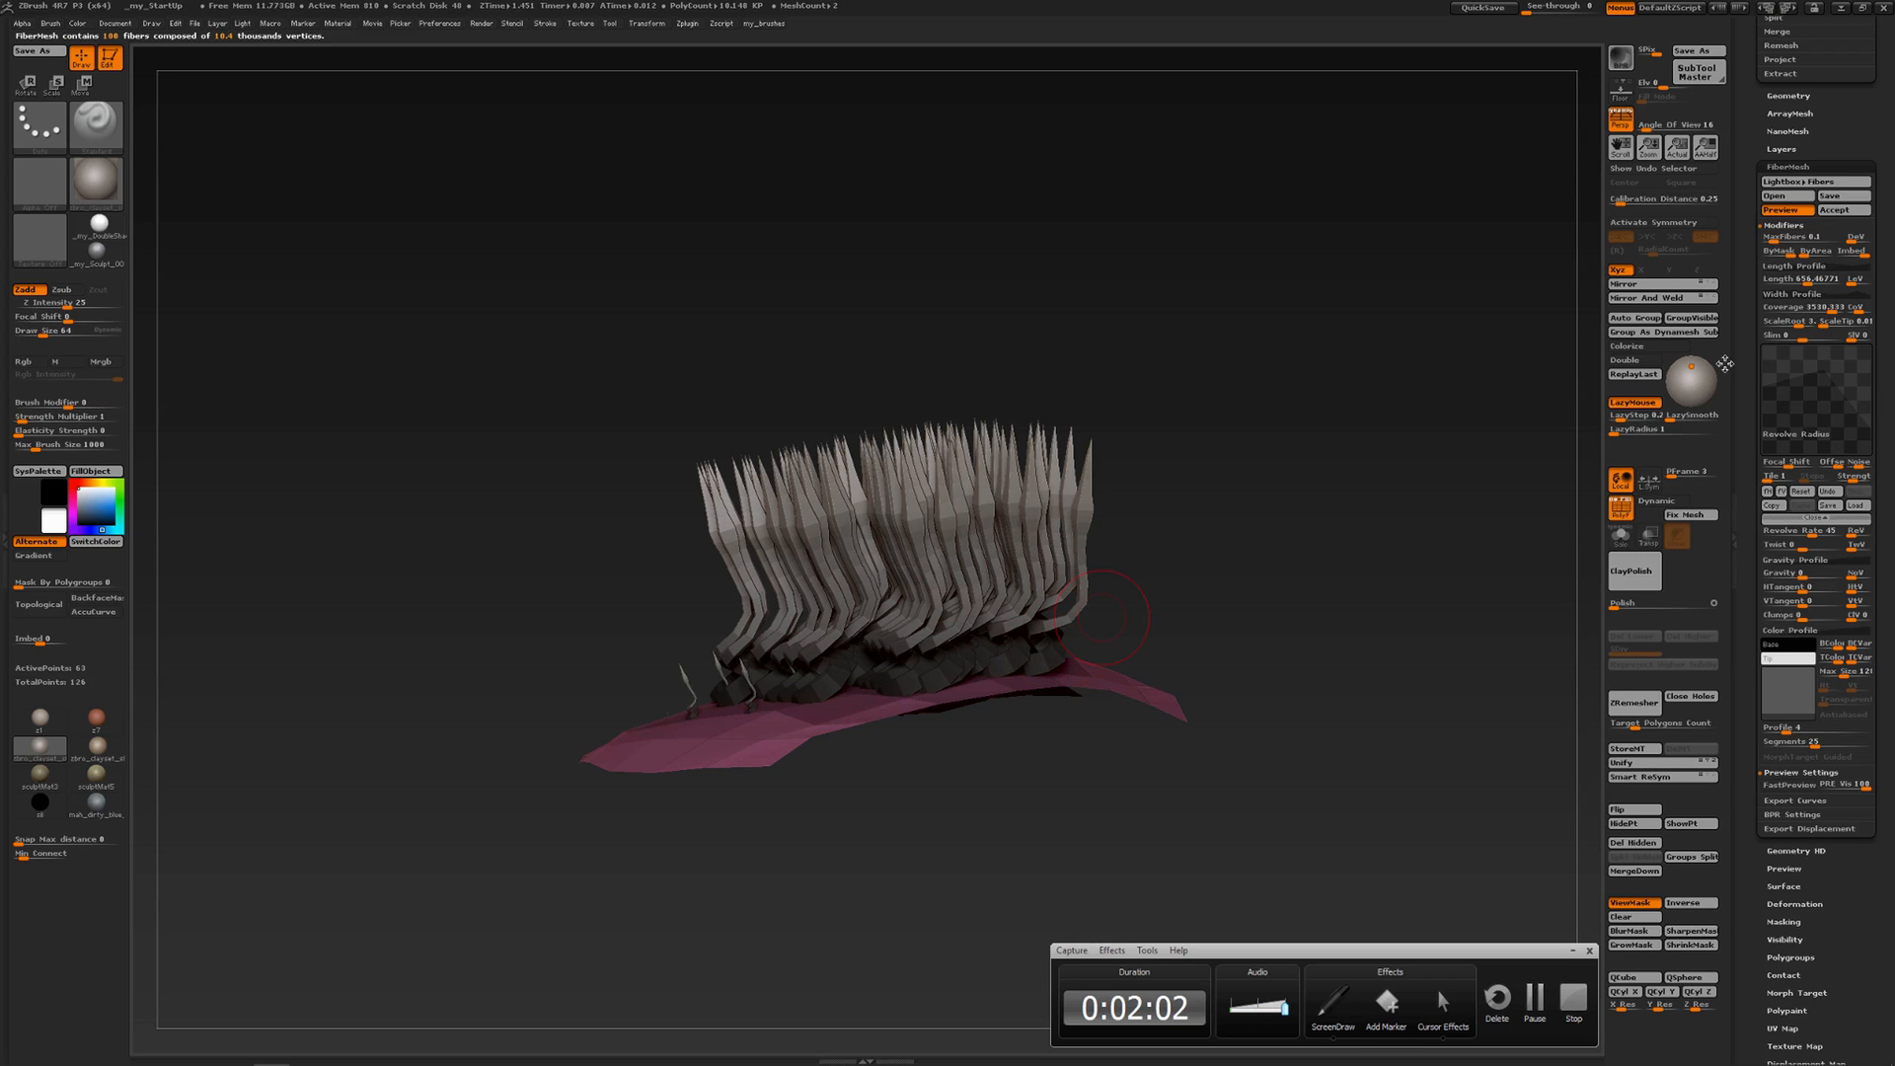
{"action": "left_click", "coordinate": [1822, 369]}
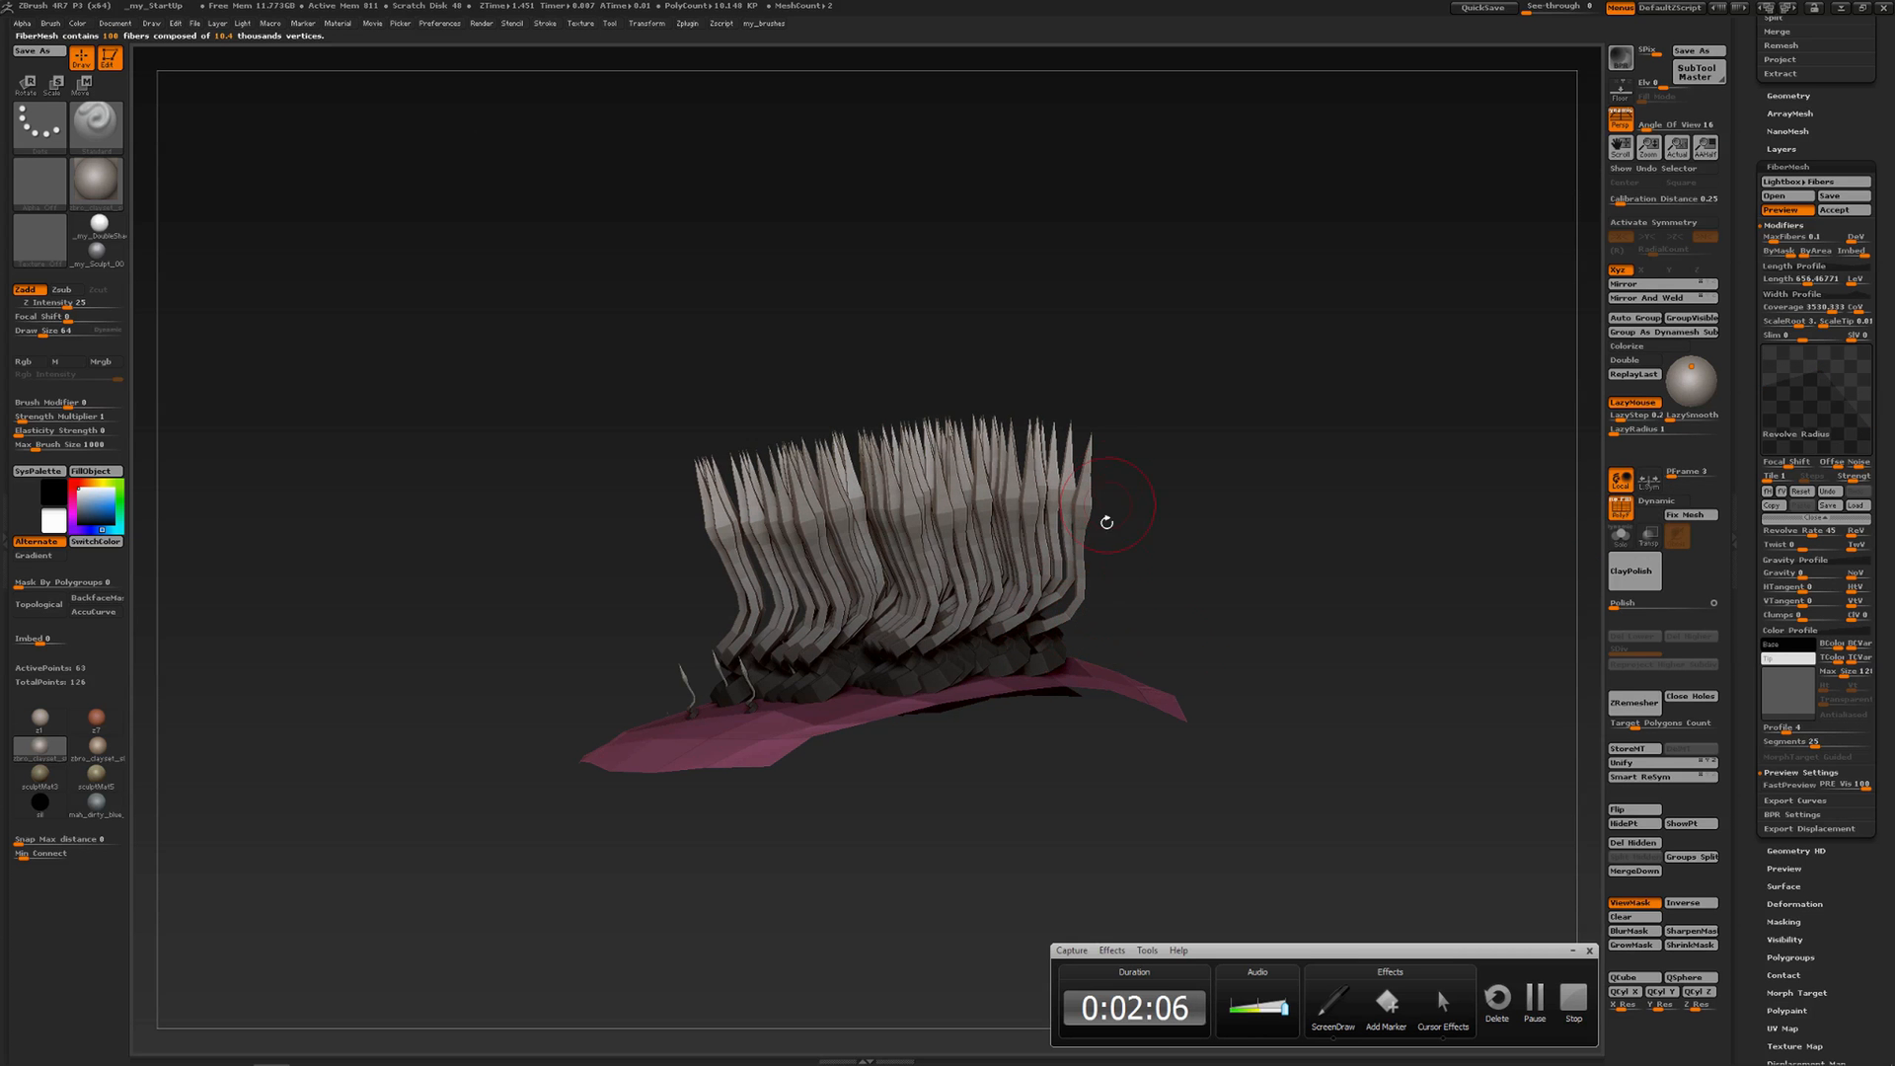
Set the fiber revolve rate to 90
{"action": "left_click", "coordinate": [1776, 533]}
{"action": "type", "text": "90"}
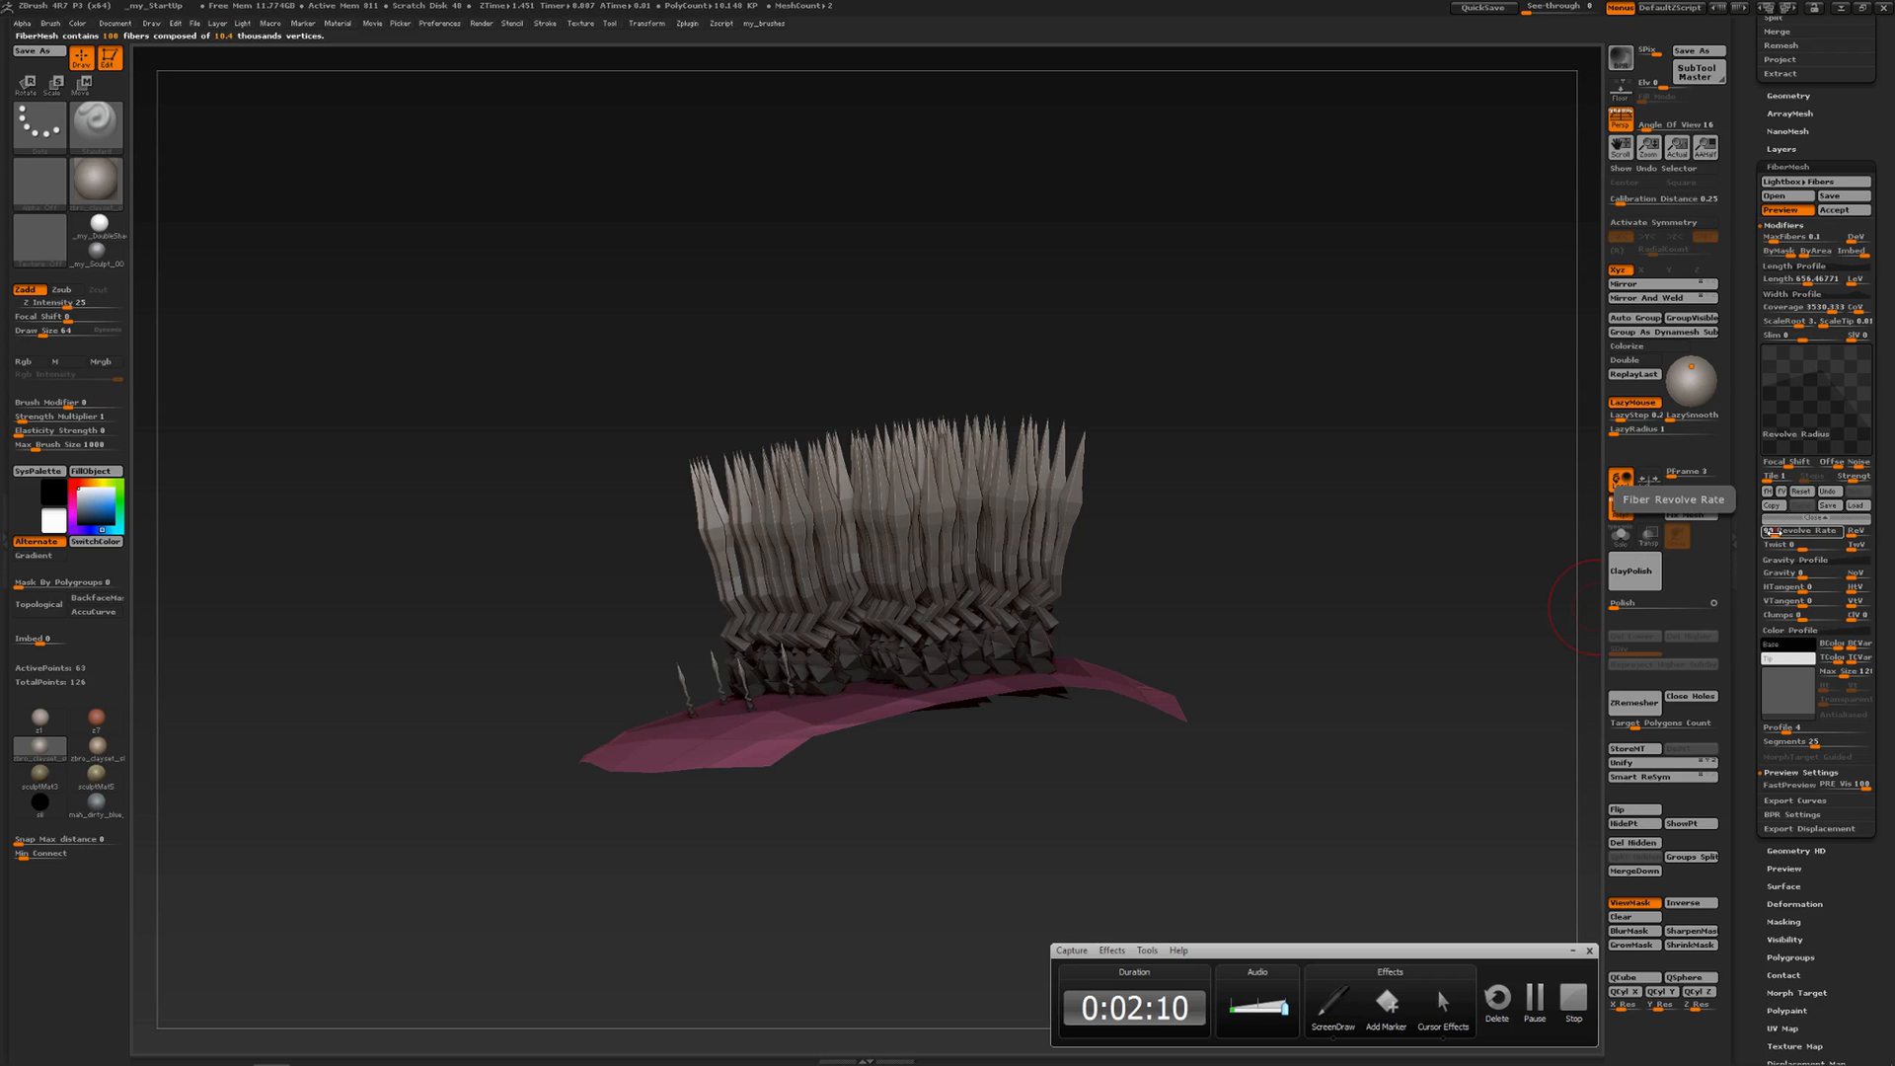
{"action": "key", "text": "Return"}
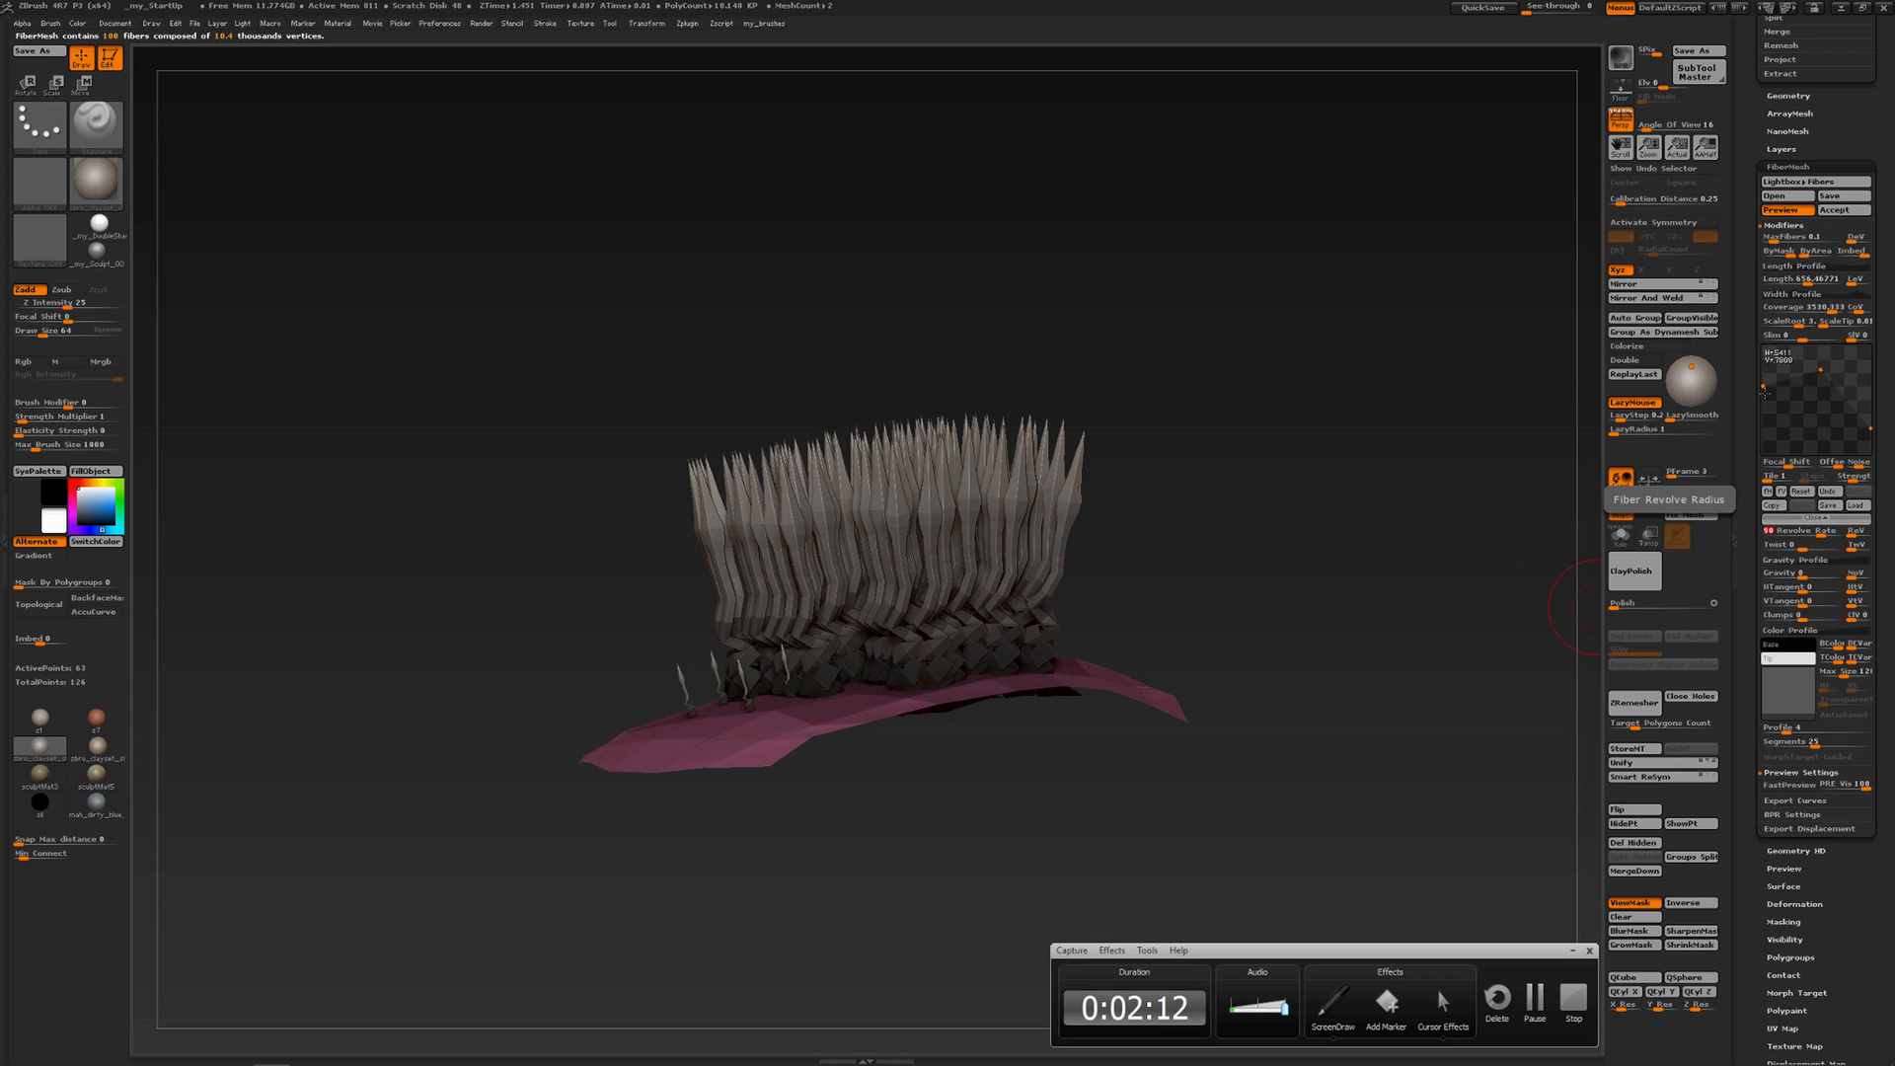
Rework the Revolve Radius curve with a dip around mid-length, high points toward the tip, and a raised tip end
{"action": "left_click_drag", "start_coordinate": [1763, 387], "coordinate": [1808, 435]}
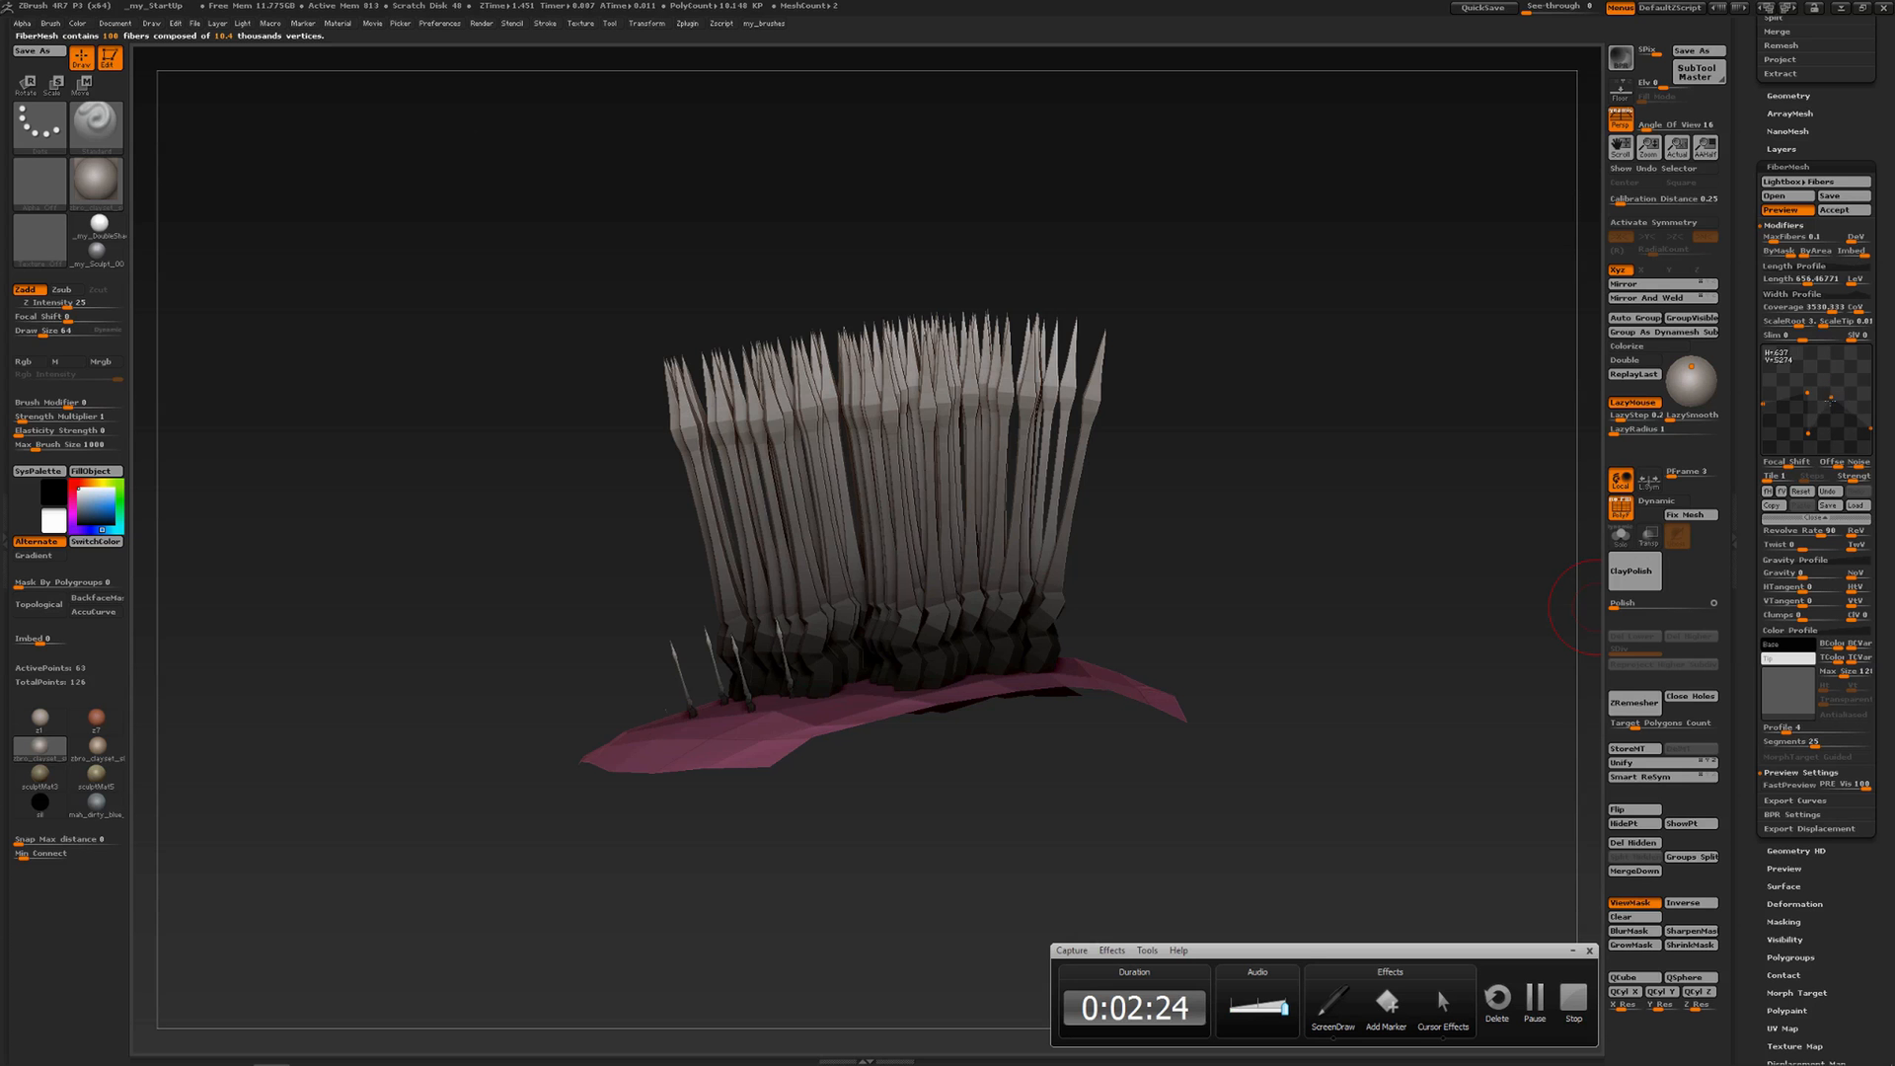
{"action": "left_click_drag", "start_coordinate": [1830, 400], "coordinate": [1828, 433]}
{"action": "left_click", "coordinate": [1837, 365]}
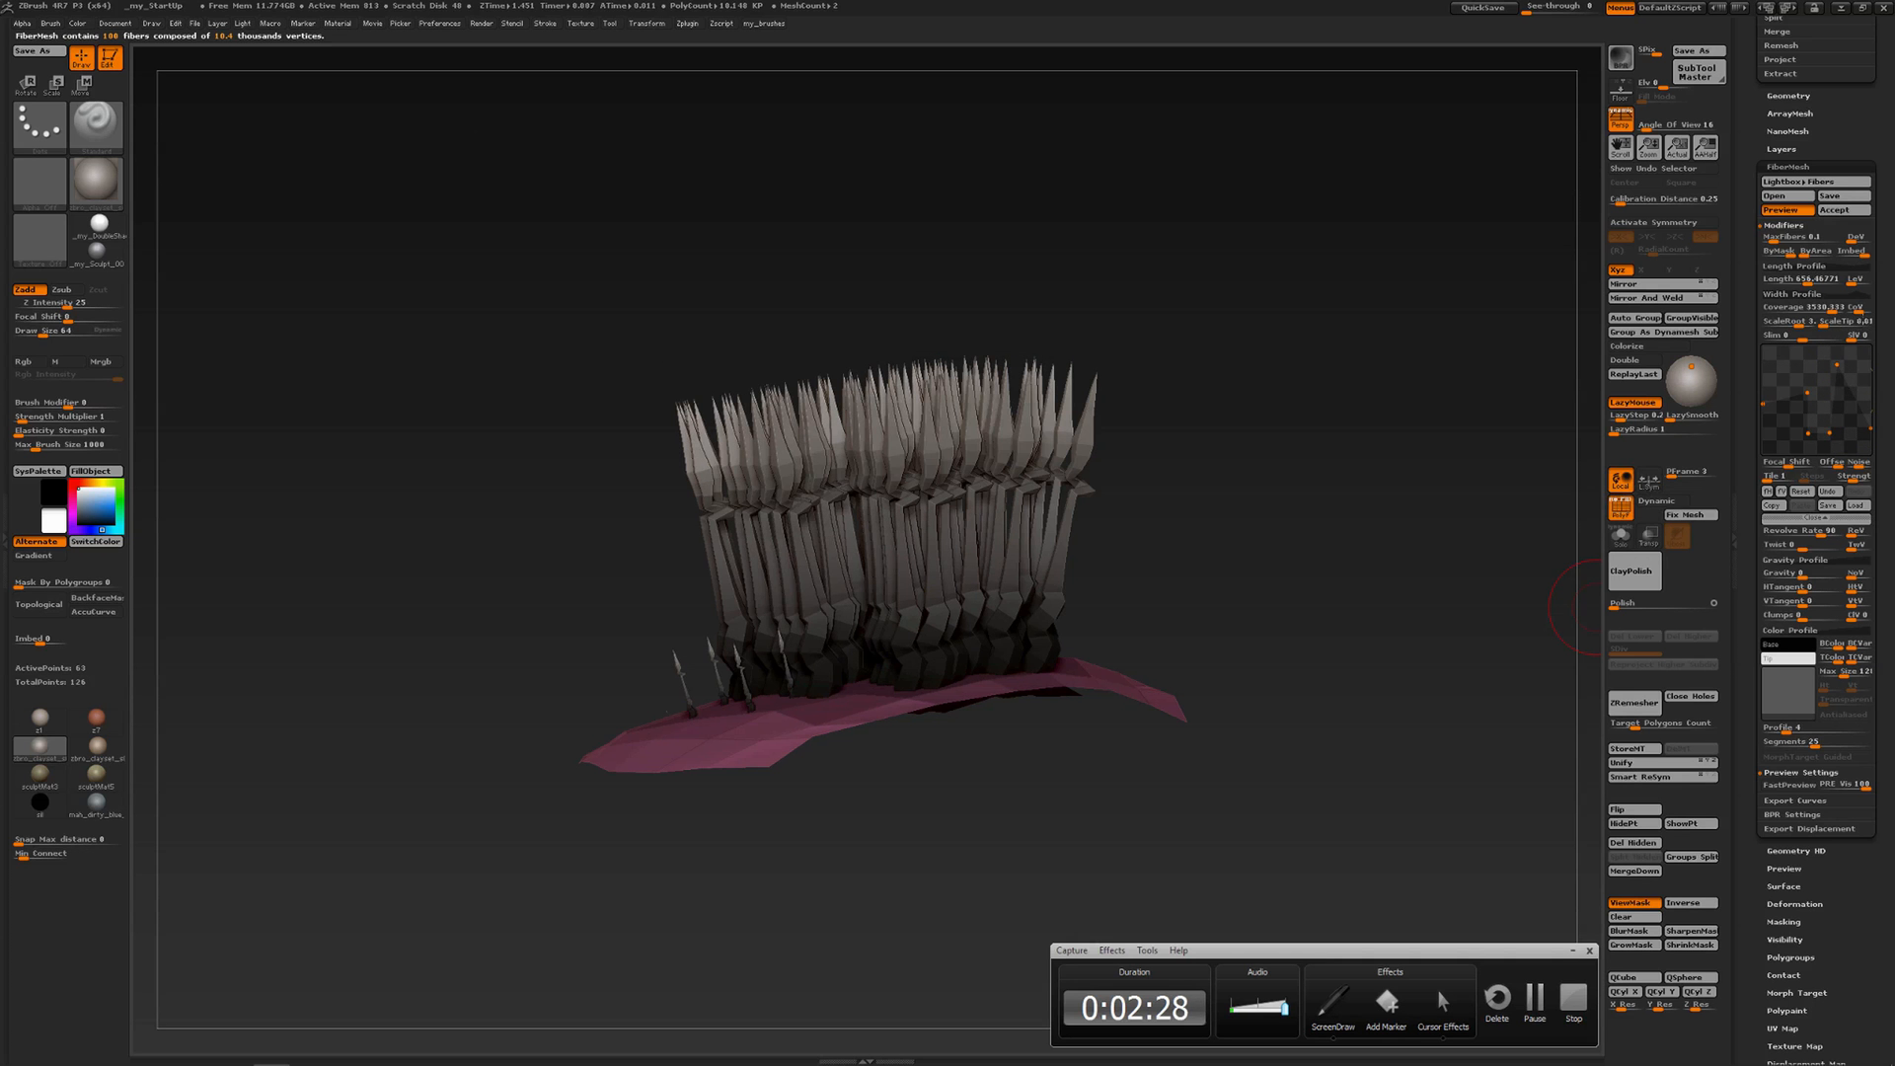
{"action": "left_click", "coordinate": [1857, 362]}
{"action": "mouse_move", "coordinate": [1860, 363]}
{"action": "left_mouse_down"}
{"action": "mouse_move", "coordinate": [1835, 358]}
{"action": "mouse_move", "coordinate": [1858, 360]}
{"action": "mouse_move", "coordinate": [1861, 400]}
{"action": "mouse_move", "coordinate": [1871, 380]}
{"action": "left_mouse_up"}
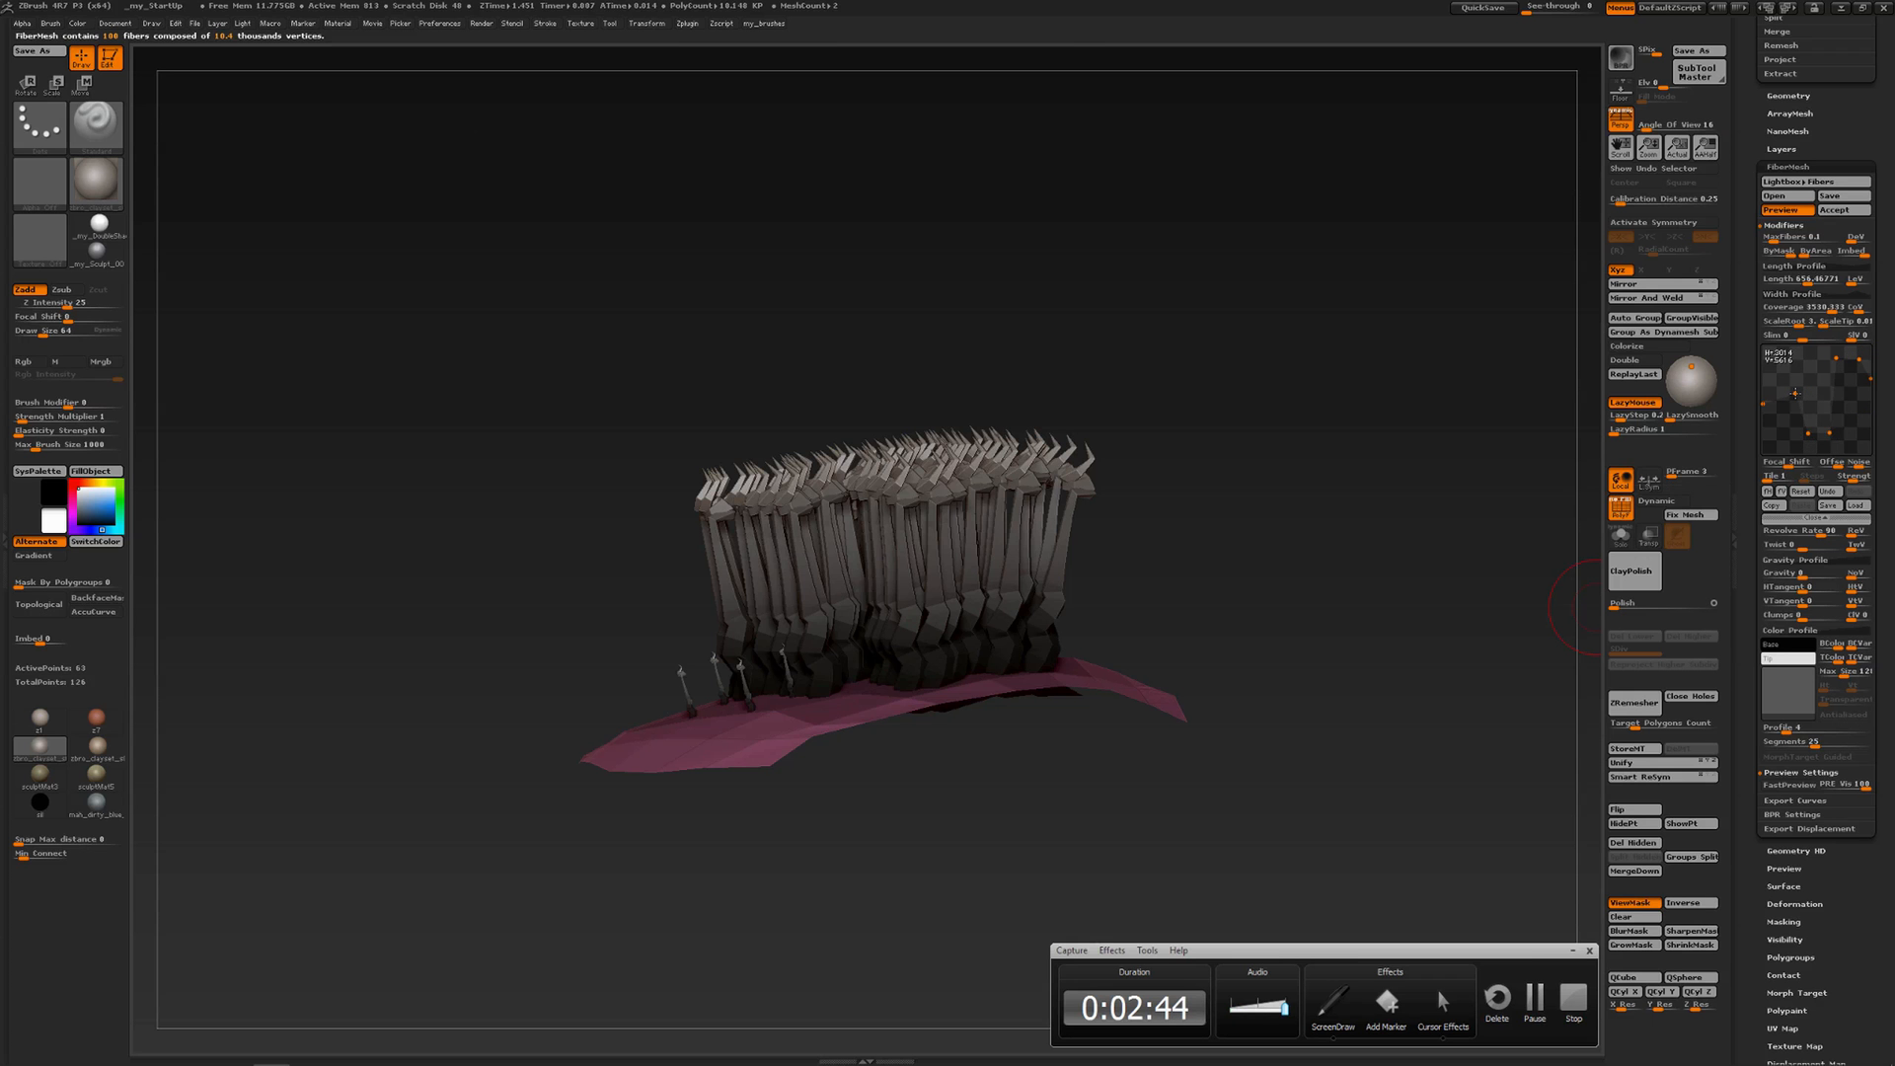
{"action": "left_click_drag", "start_coordinate": [1808, 394], "coordinate": [1837, 435]}
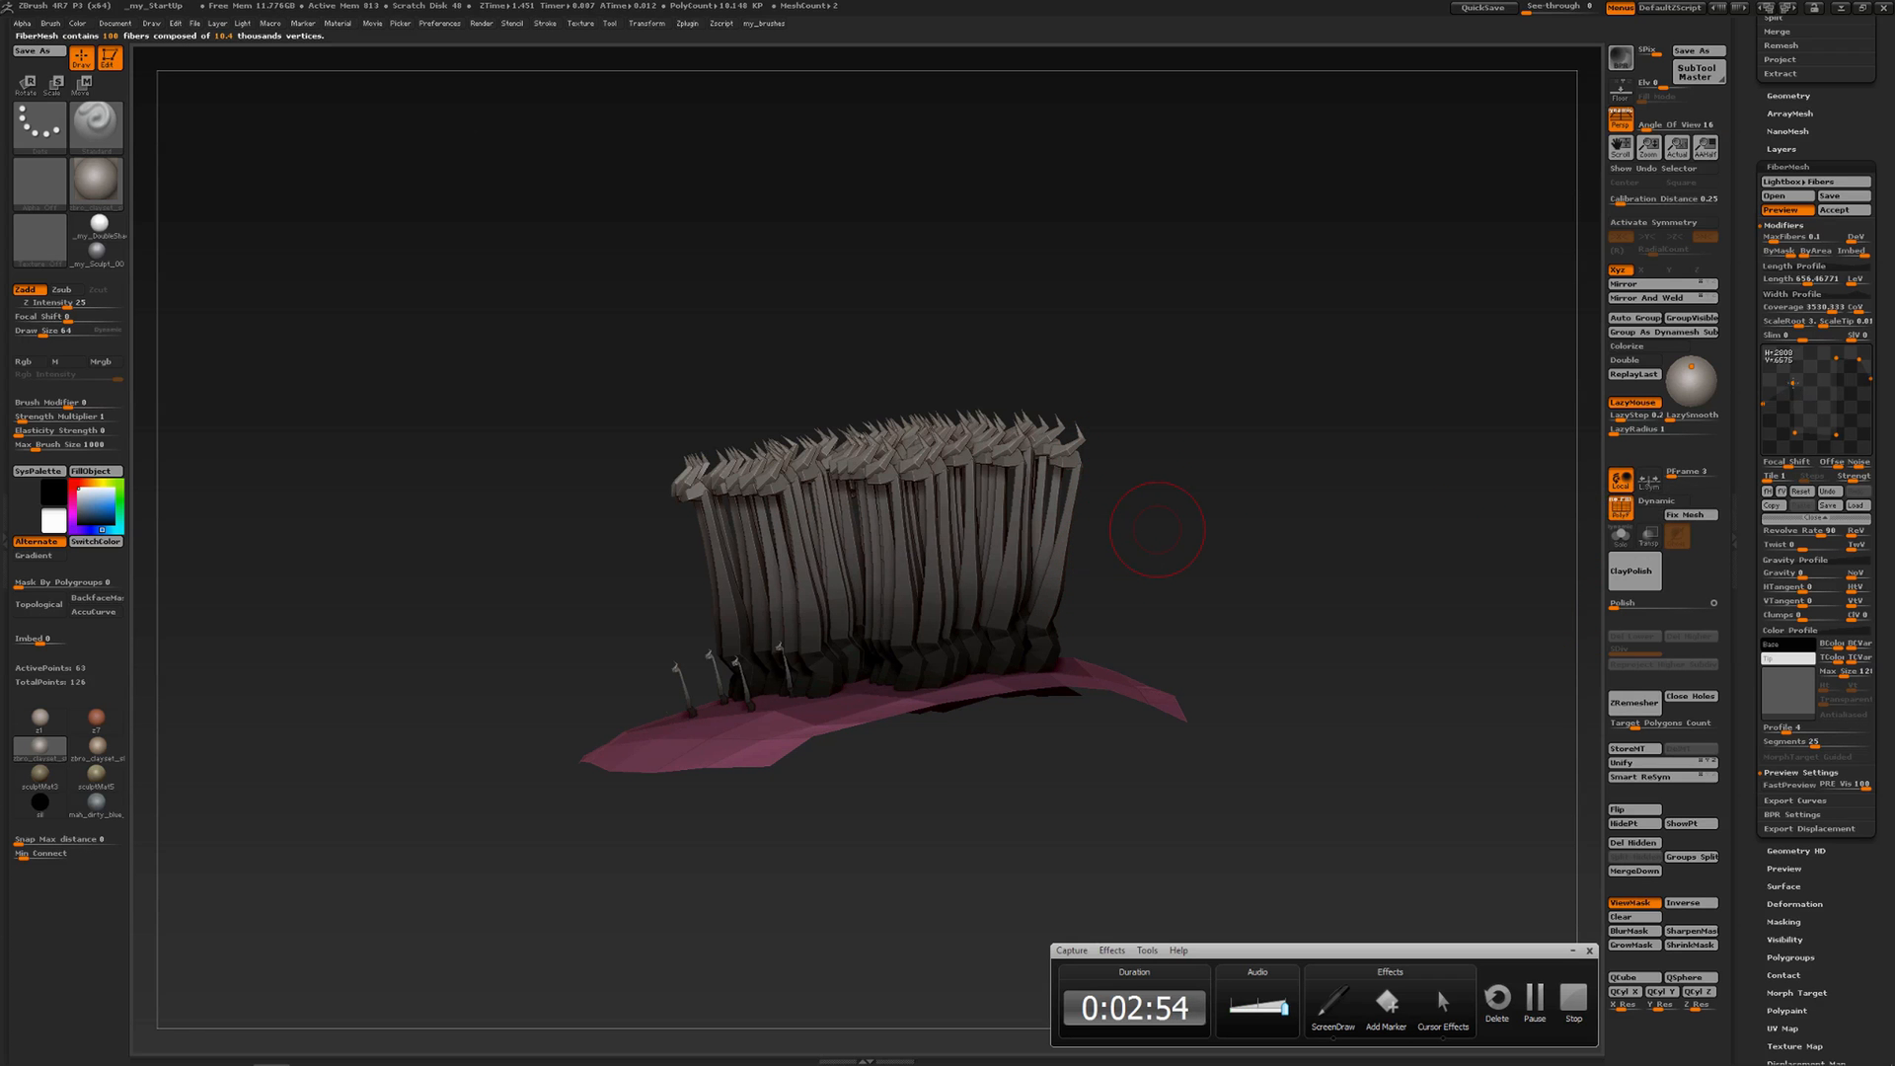
Move points on the fibers' Revolve Radius curve and set the Segments per fiber to 50
{"action": "left_click", "coordinate": [1794, 371]}
{"action": "mouse_move", "coordinate": [1763, 403]}
{"action": "left_mouse_down"}
{"action": "mouse_move", "coordinate": [1763, 371]}
{"action": "mouse_move", "coordinate": [1787, 381]}
{"action": "left_mouse_up"}
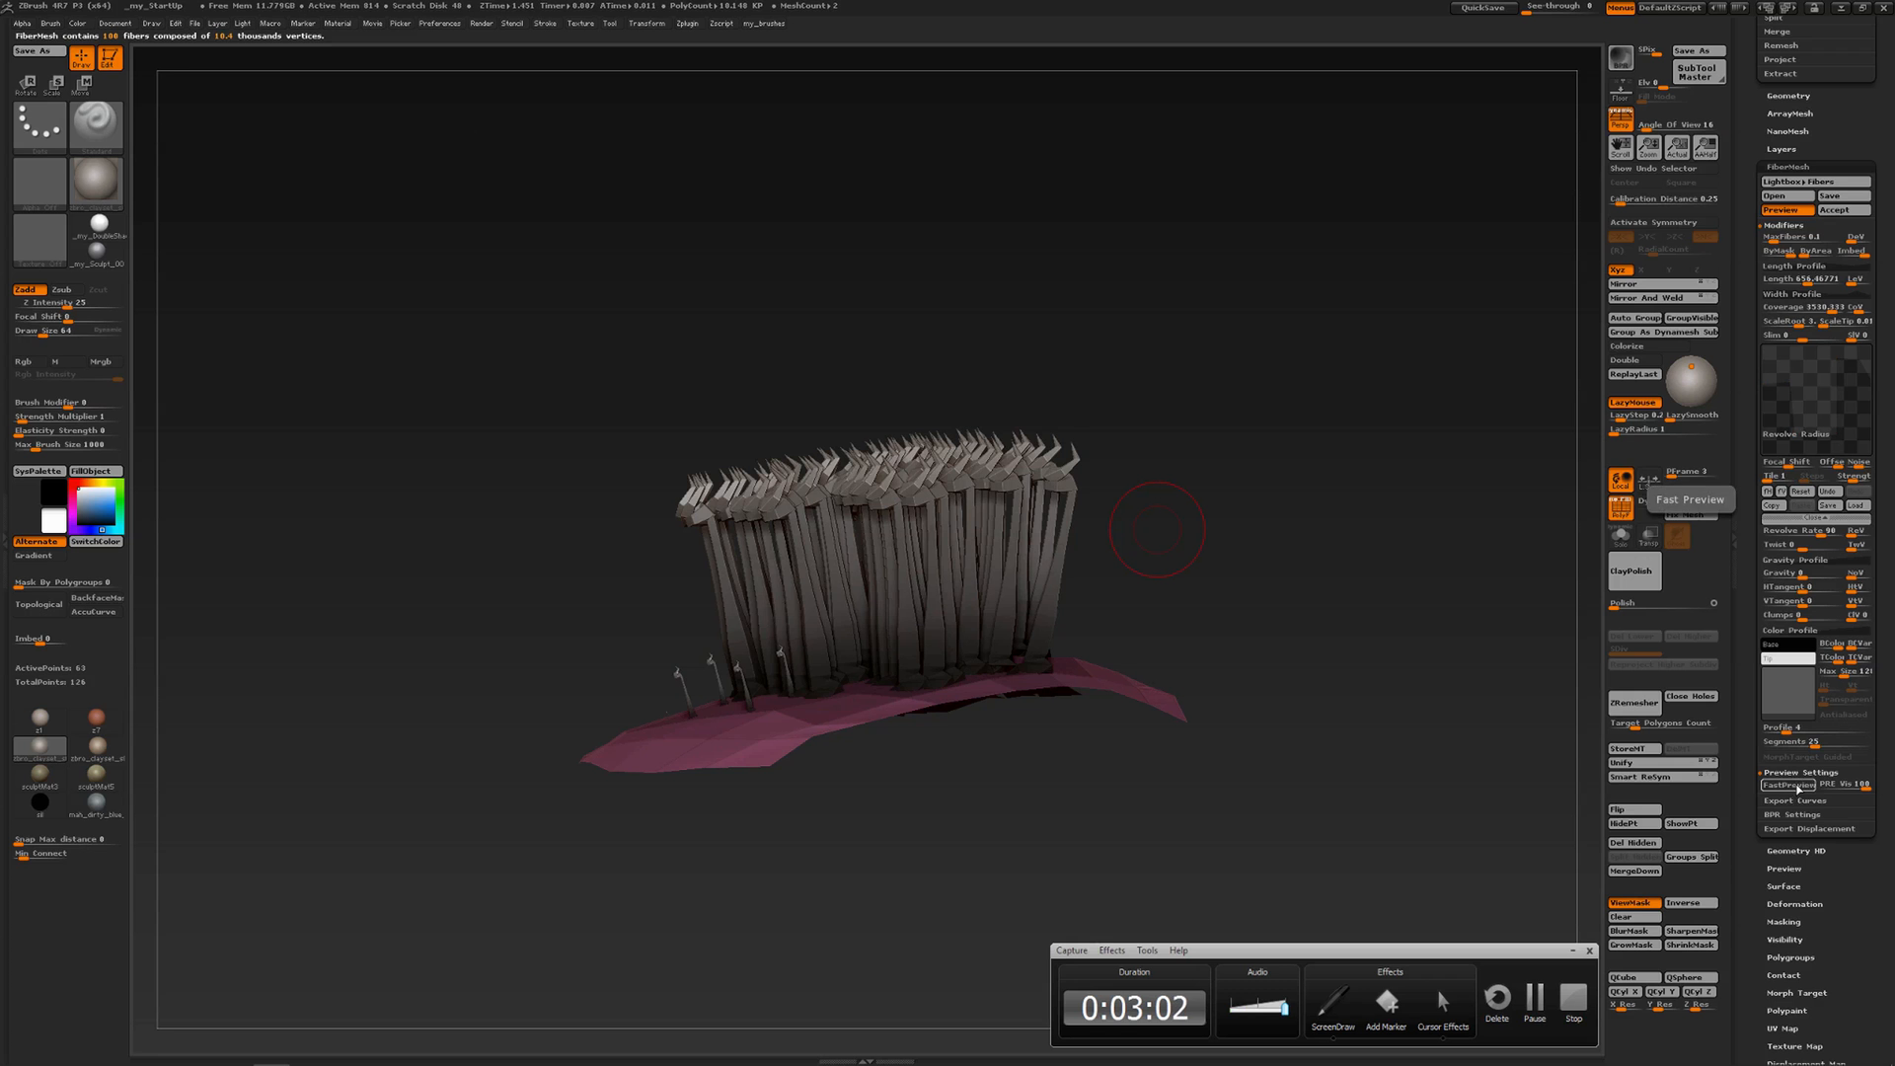
{"action": "left_click", "coordinate": [1785, 741]}
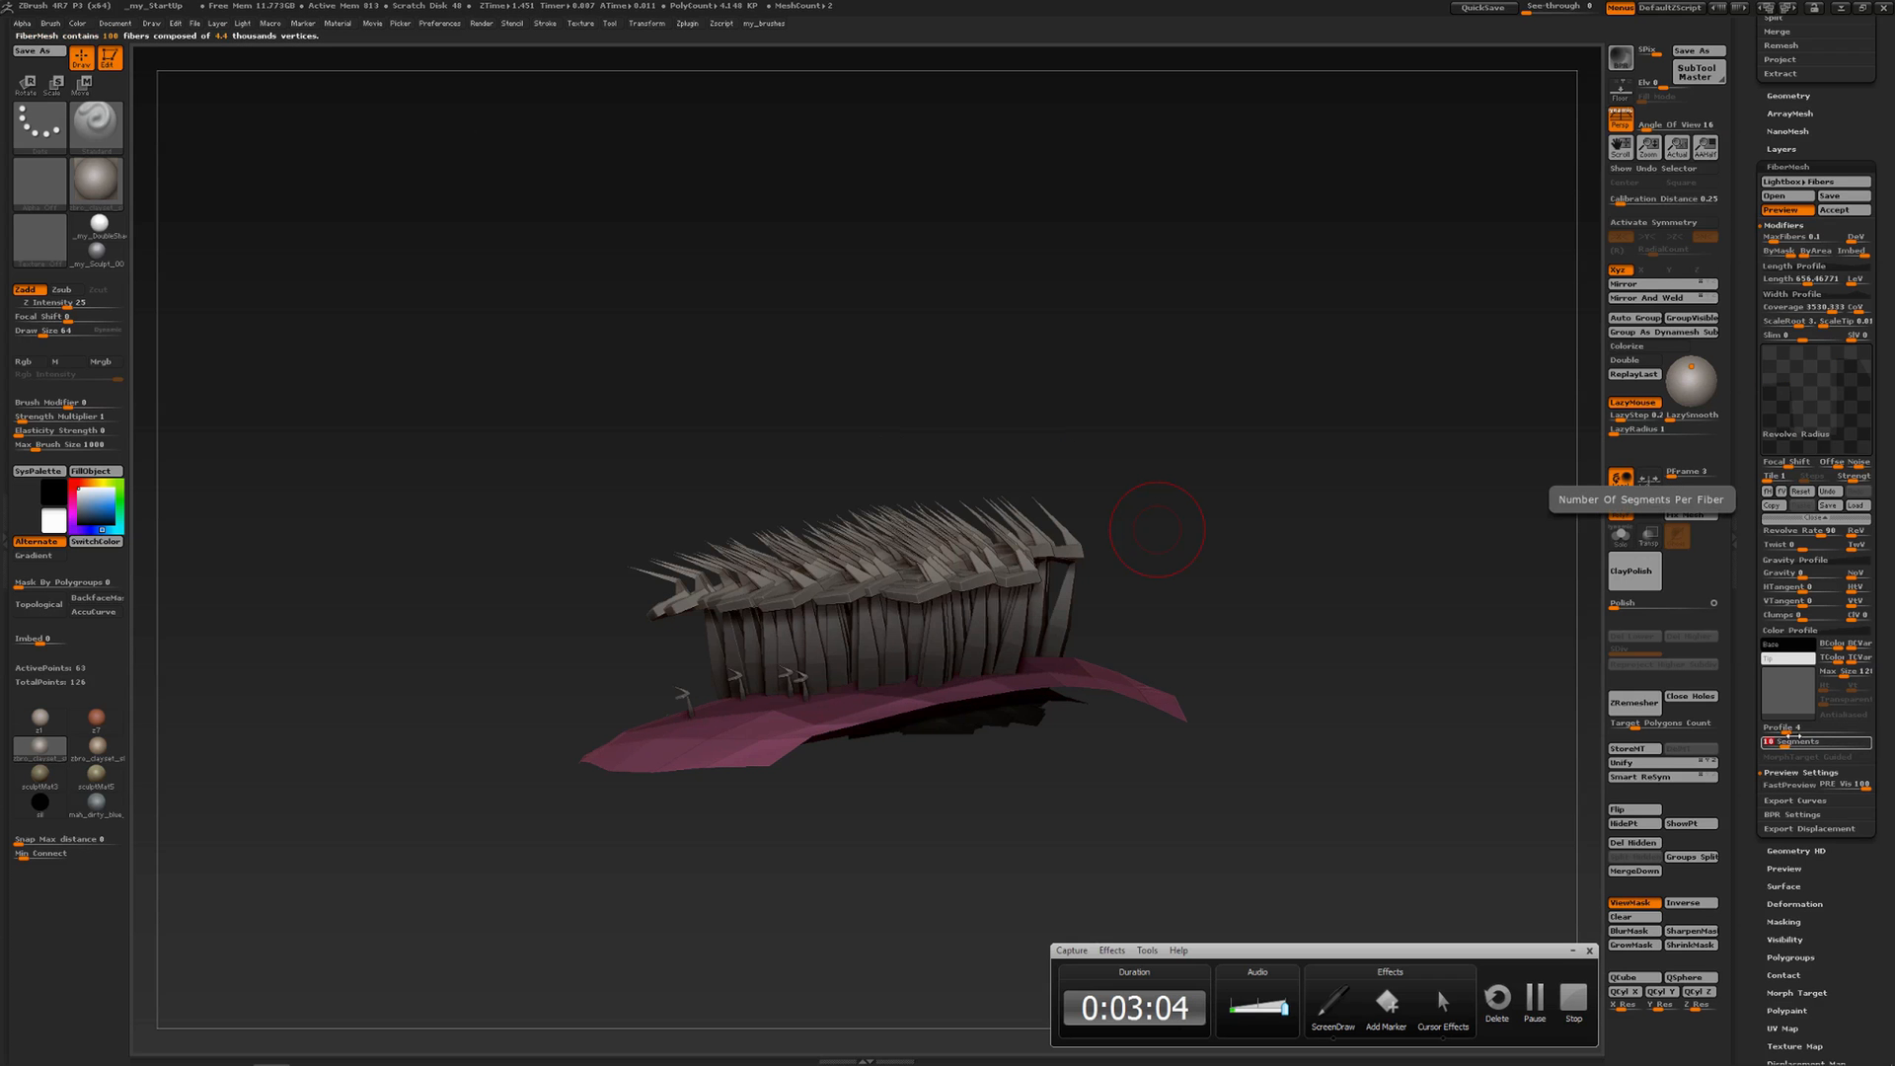
{"action": "type", "text": "50"}
{"action": "key", "text": "Return"}
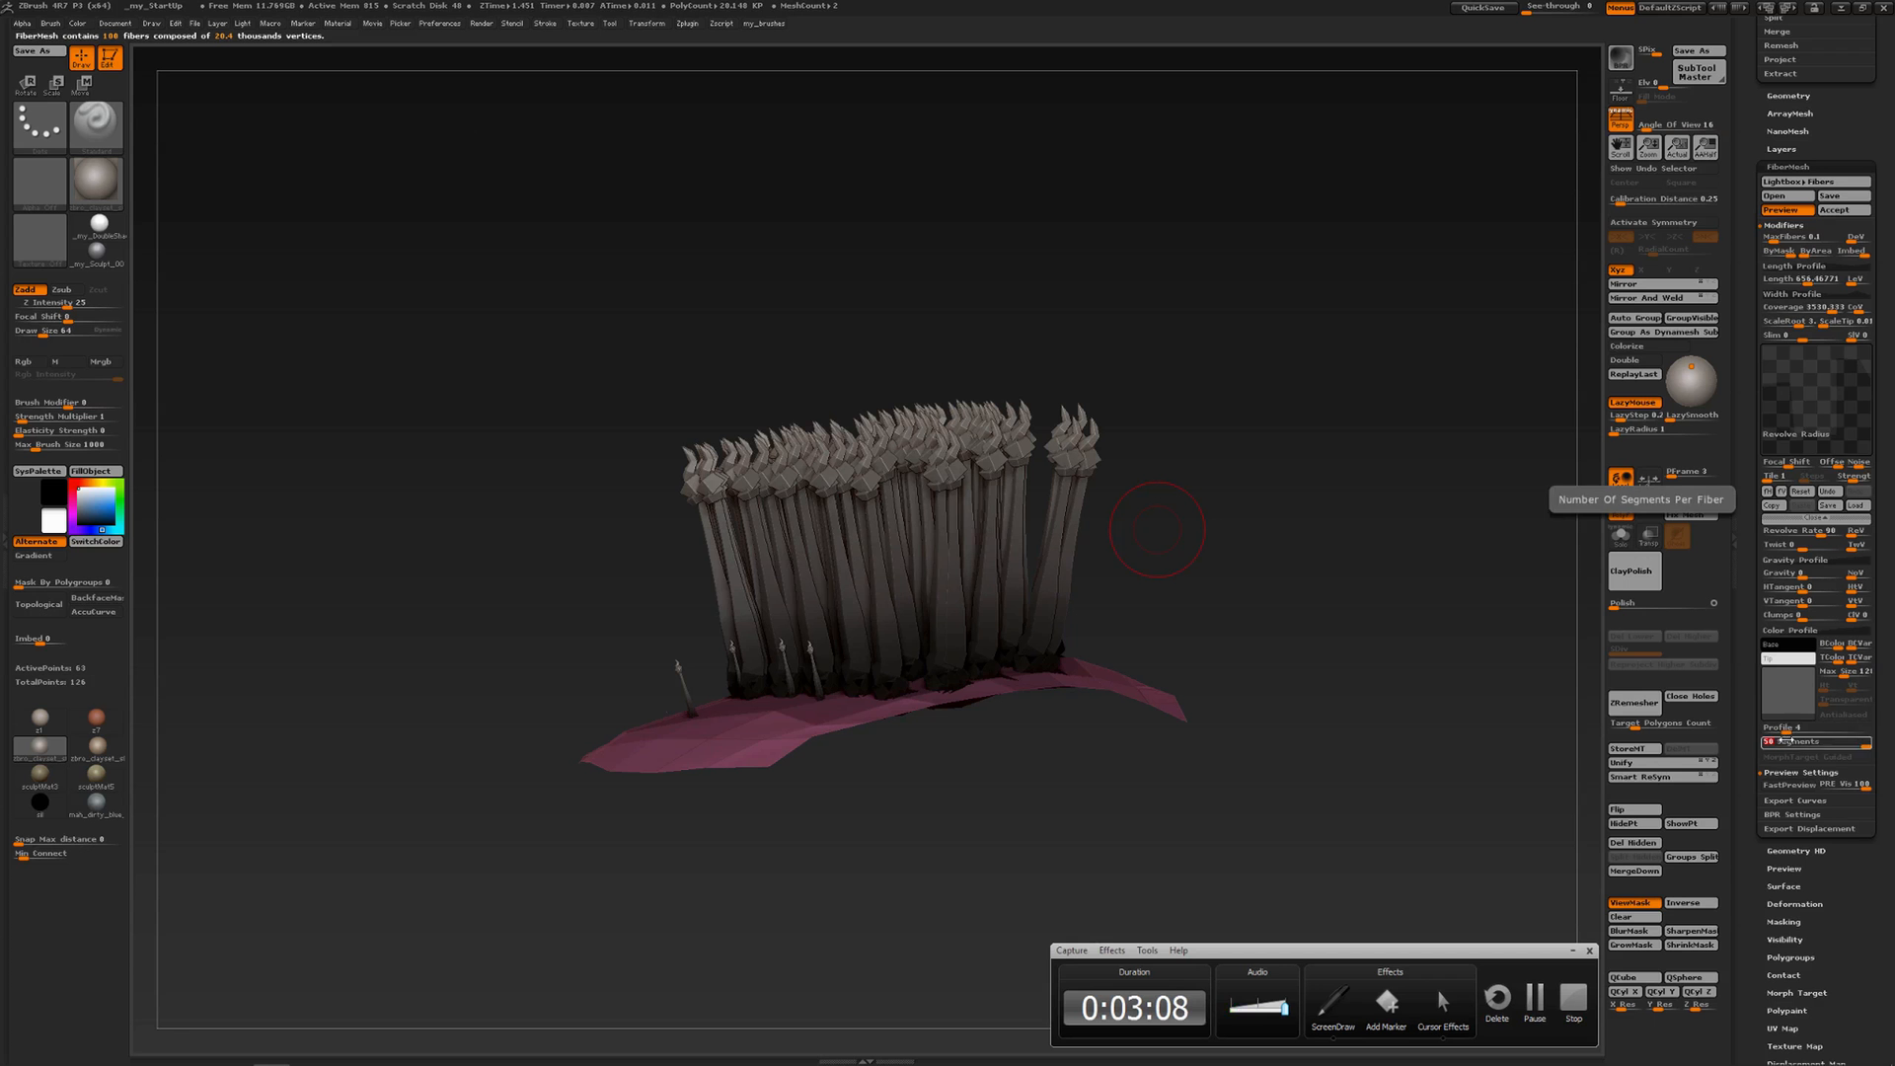
Try different Revolve Radius curve shapes by adding and moving points along the curve, including its start and end
{"action": "left_click_drag", "start_coordinate": [1764, 383], "coordinate": [1832, 424]}
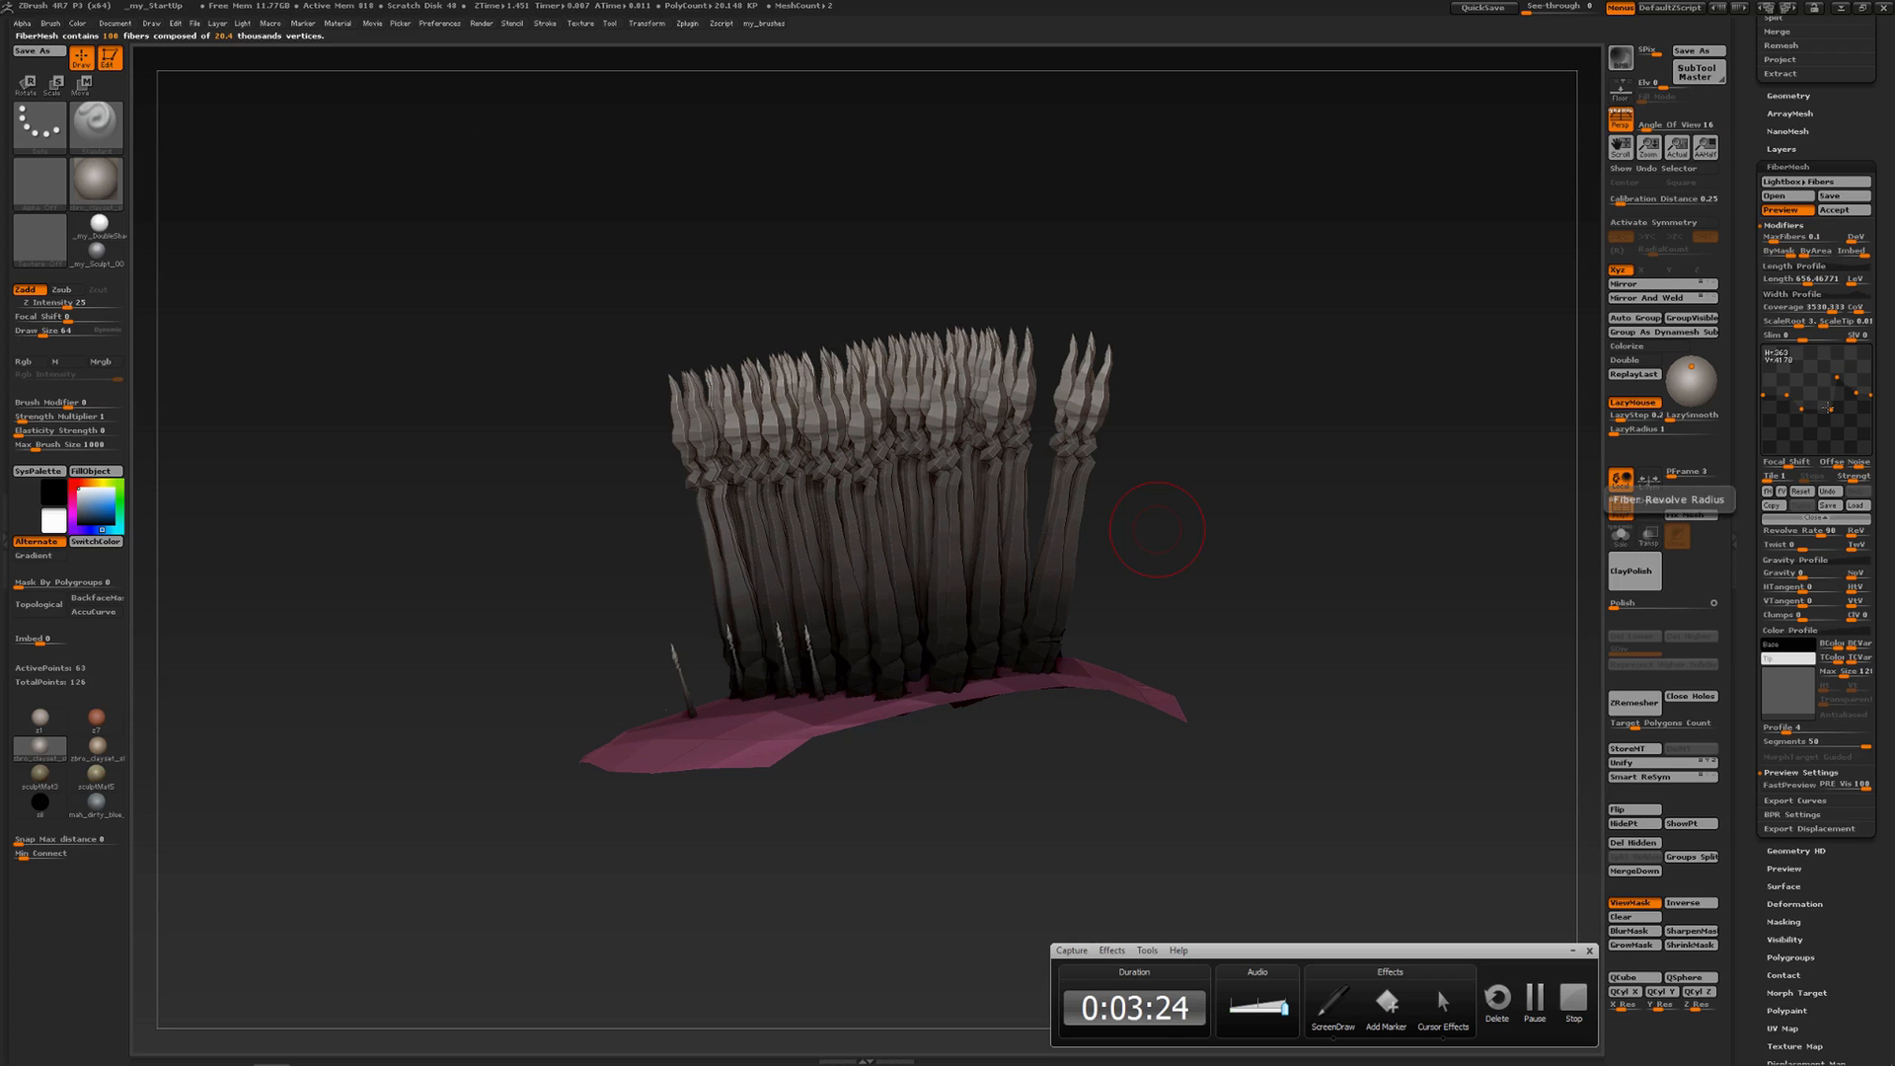
{"action": "left_click", "coordinate": [1829, 405]}
{"action": "left_click", "coordinate": [1789, 383]}
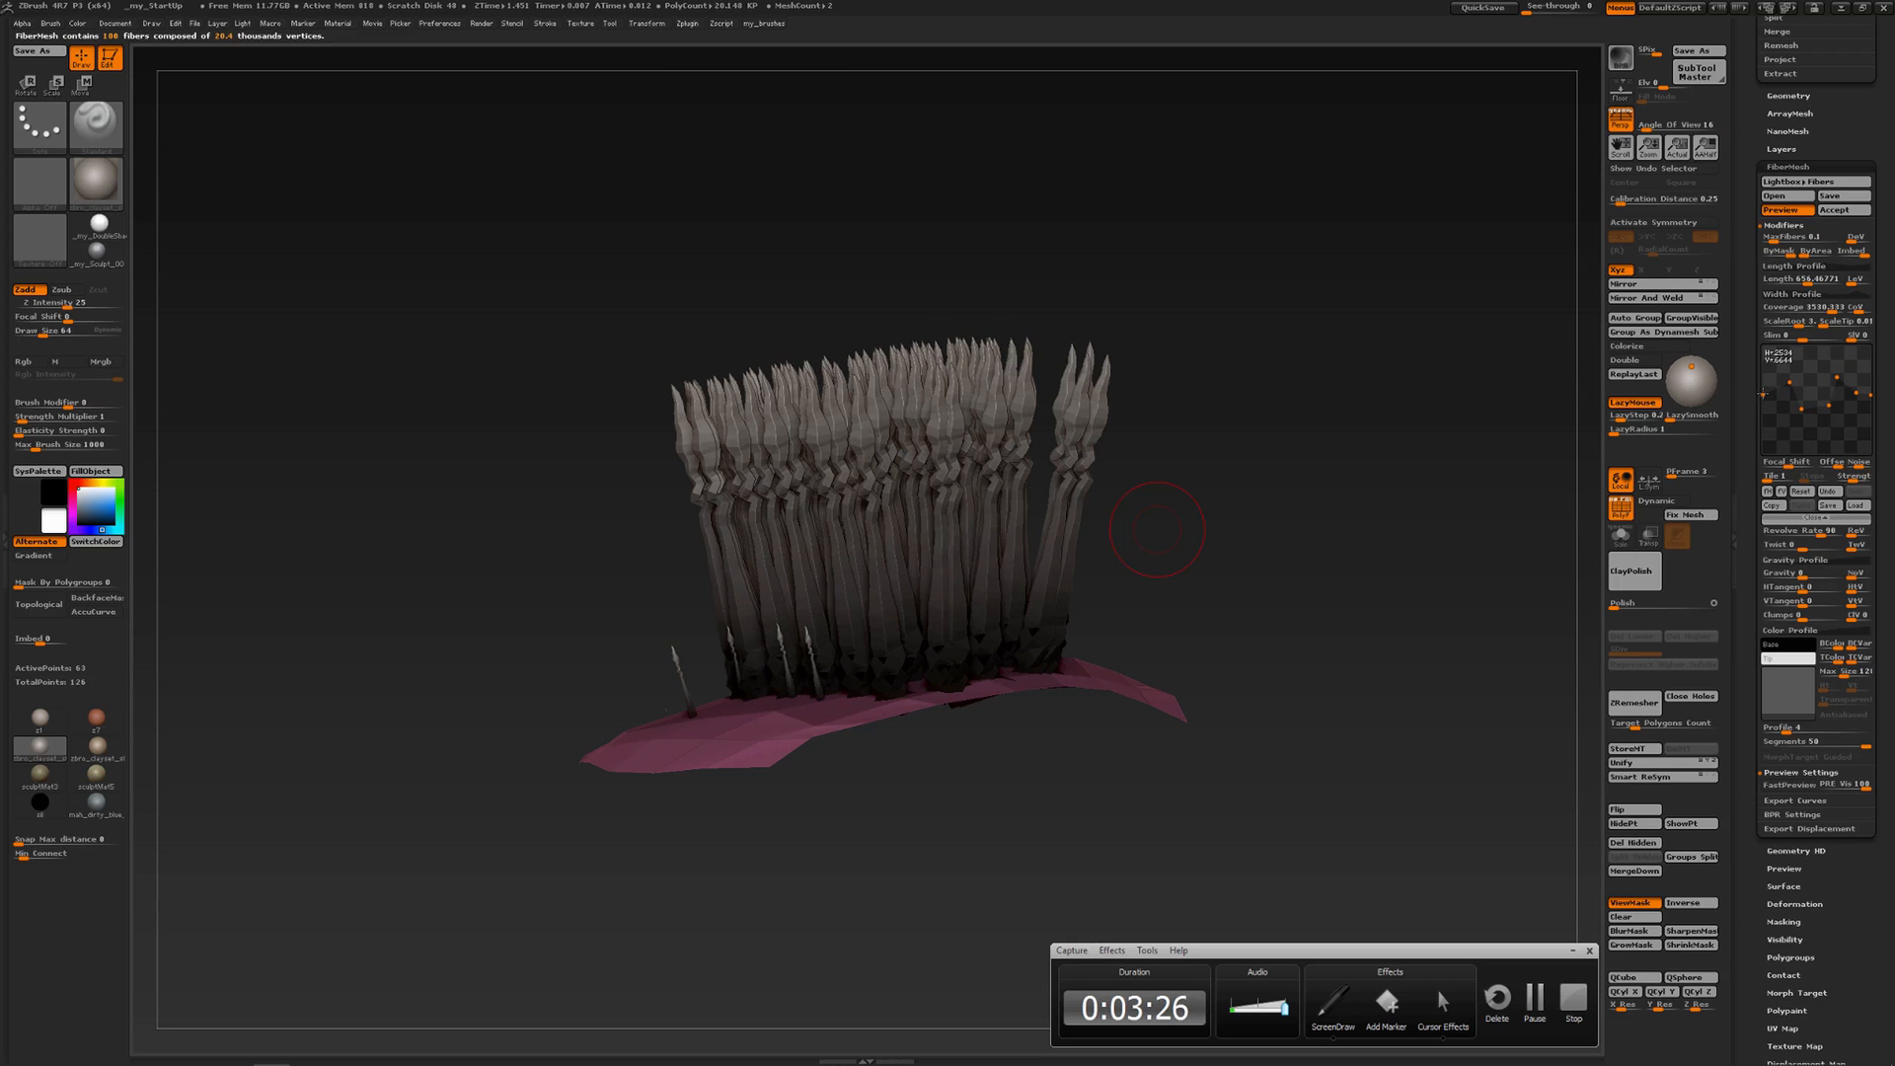
{"action": "left_click_drag", "start_coordinate": [1763, 395], "coordinate": [1842, 405]}
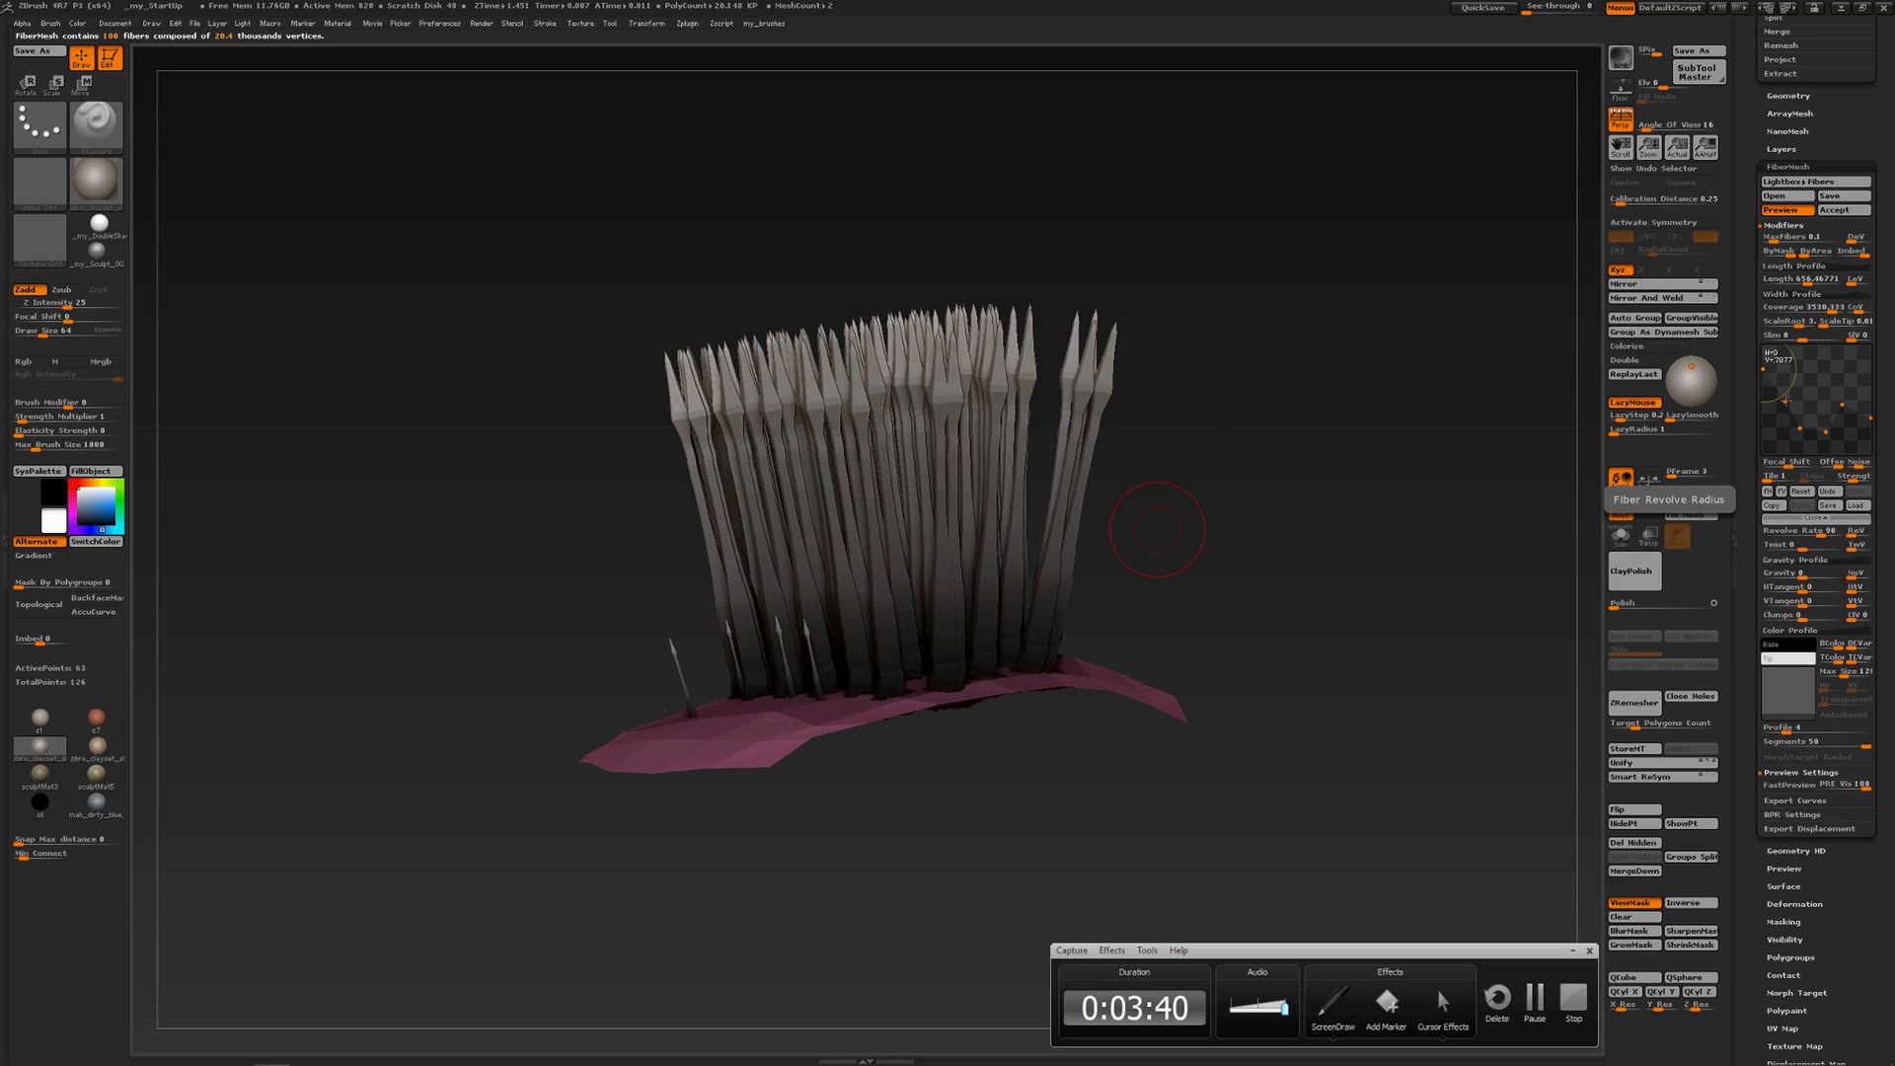
{"action": "left_click_drag", "start_coordinate": [1784, 401], "coordinate": [1798, 369]}
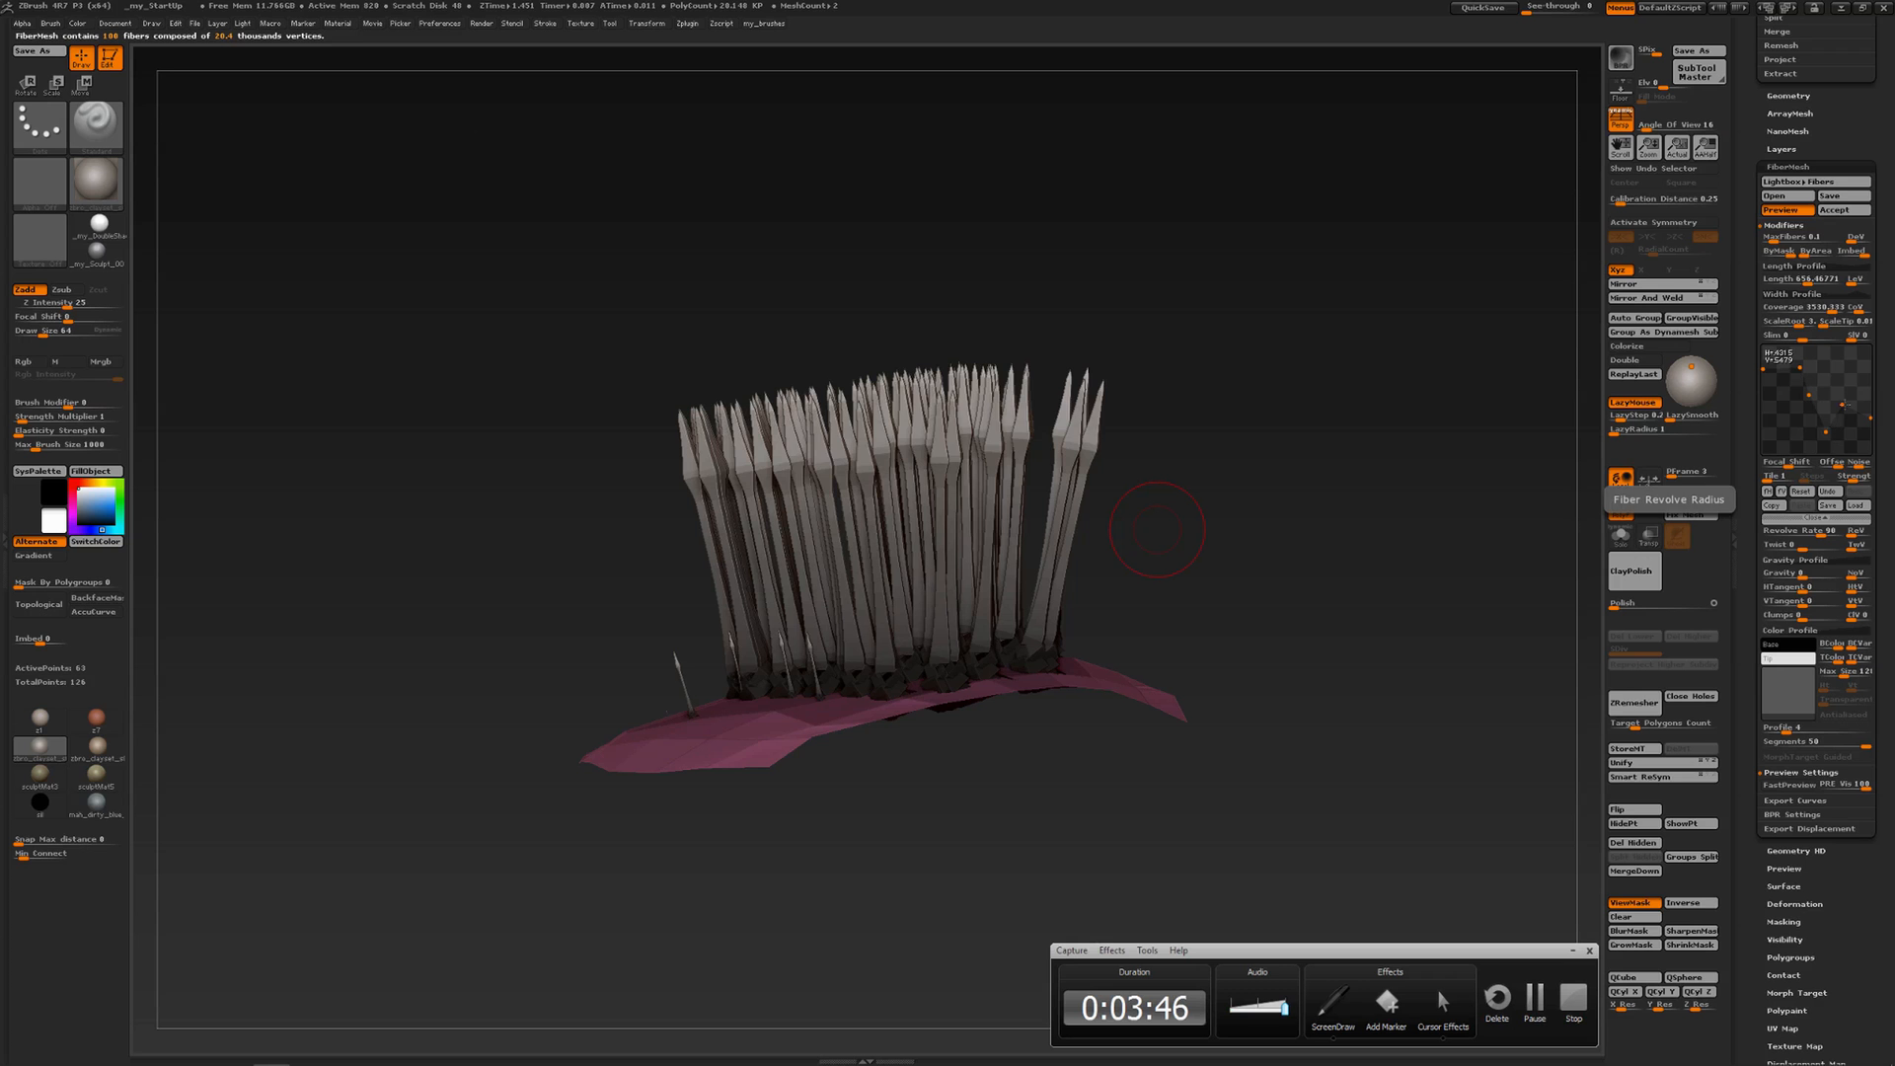
{"action": "mouse_move", "coordinate": [1842, 404]}
{"action": "left_mouse_down"}
{"action": "mouse_move", "coordinate": [1847, 370]}
{"action": "mouse_move", "coordinate": [1830, 401]}
{"action": "left_mouse_up"}
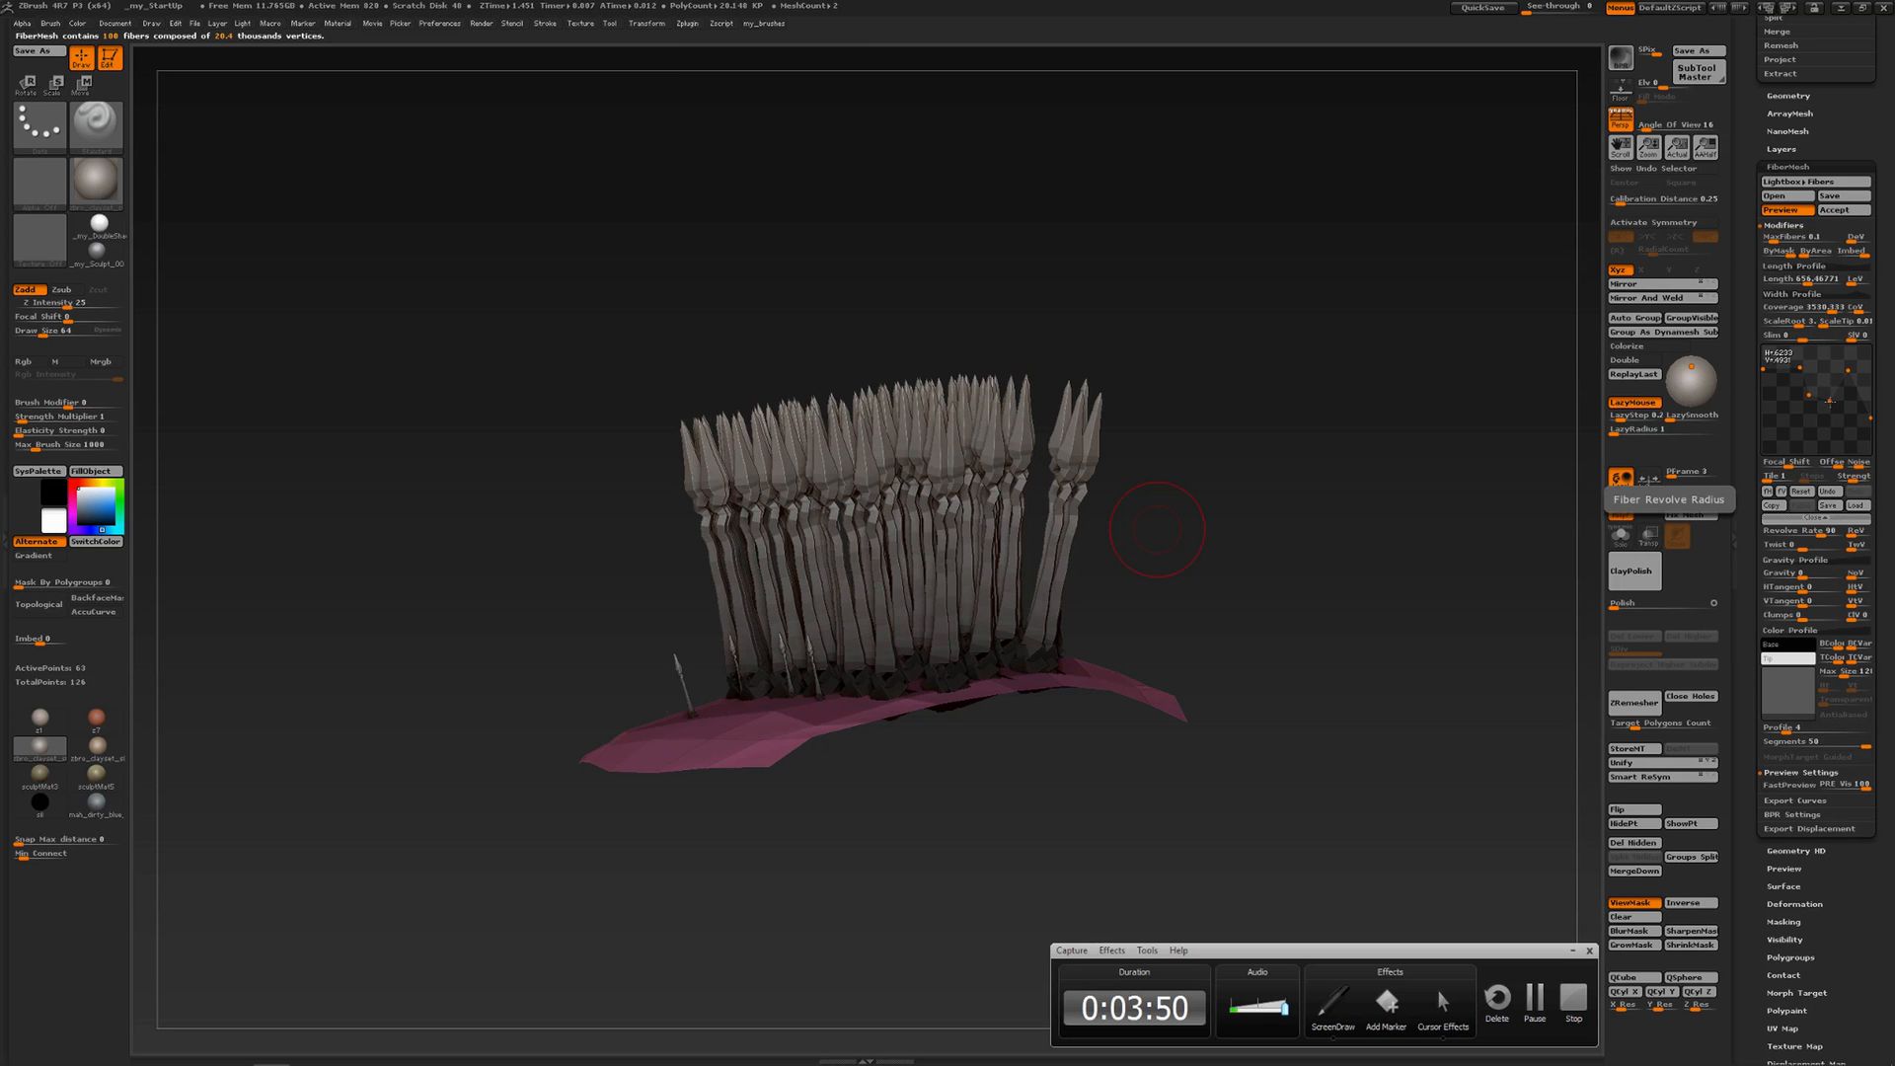
{"action": "left_click_drag", "start_coordinate": [1871, 417], "coordinate": [1872, 356]}
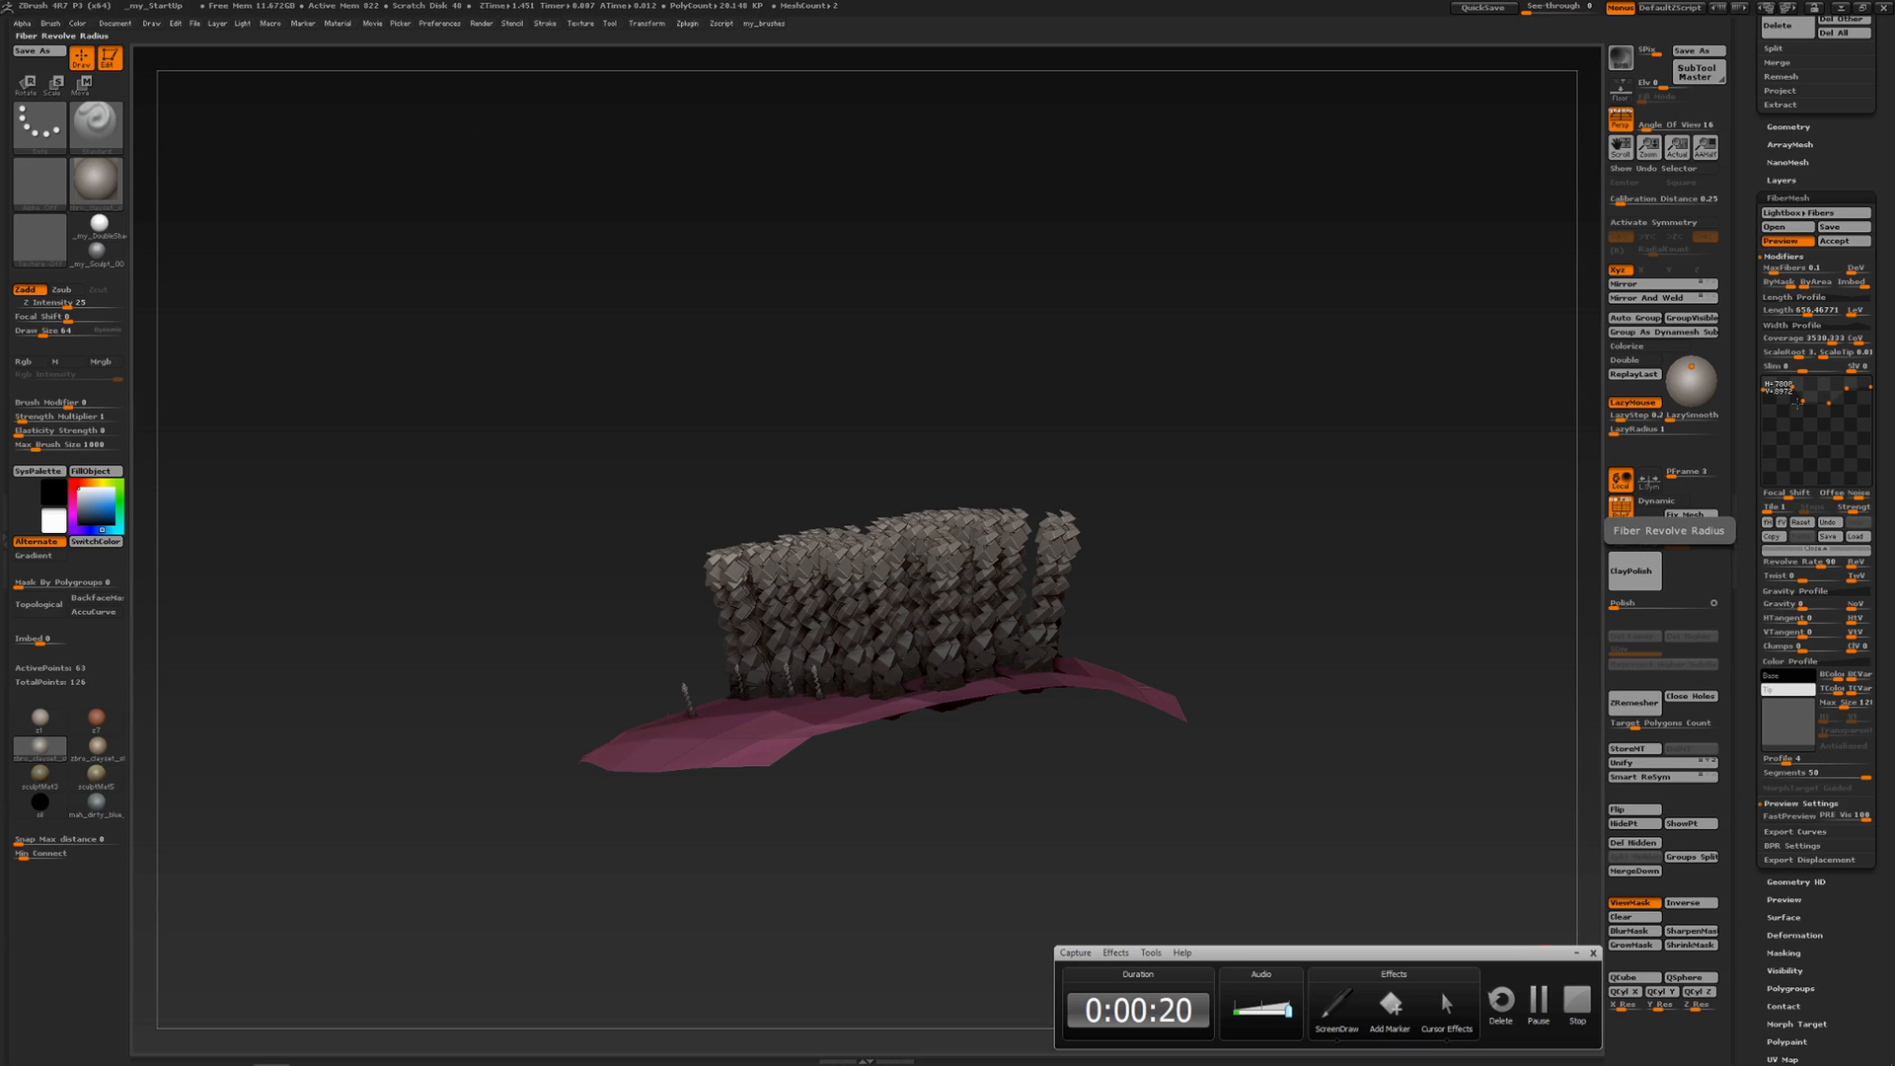
Reset the Revolve Radius curve and raise its start point
{"action": "left_click", "coordinate": [1801, 522]}
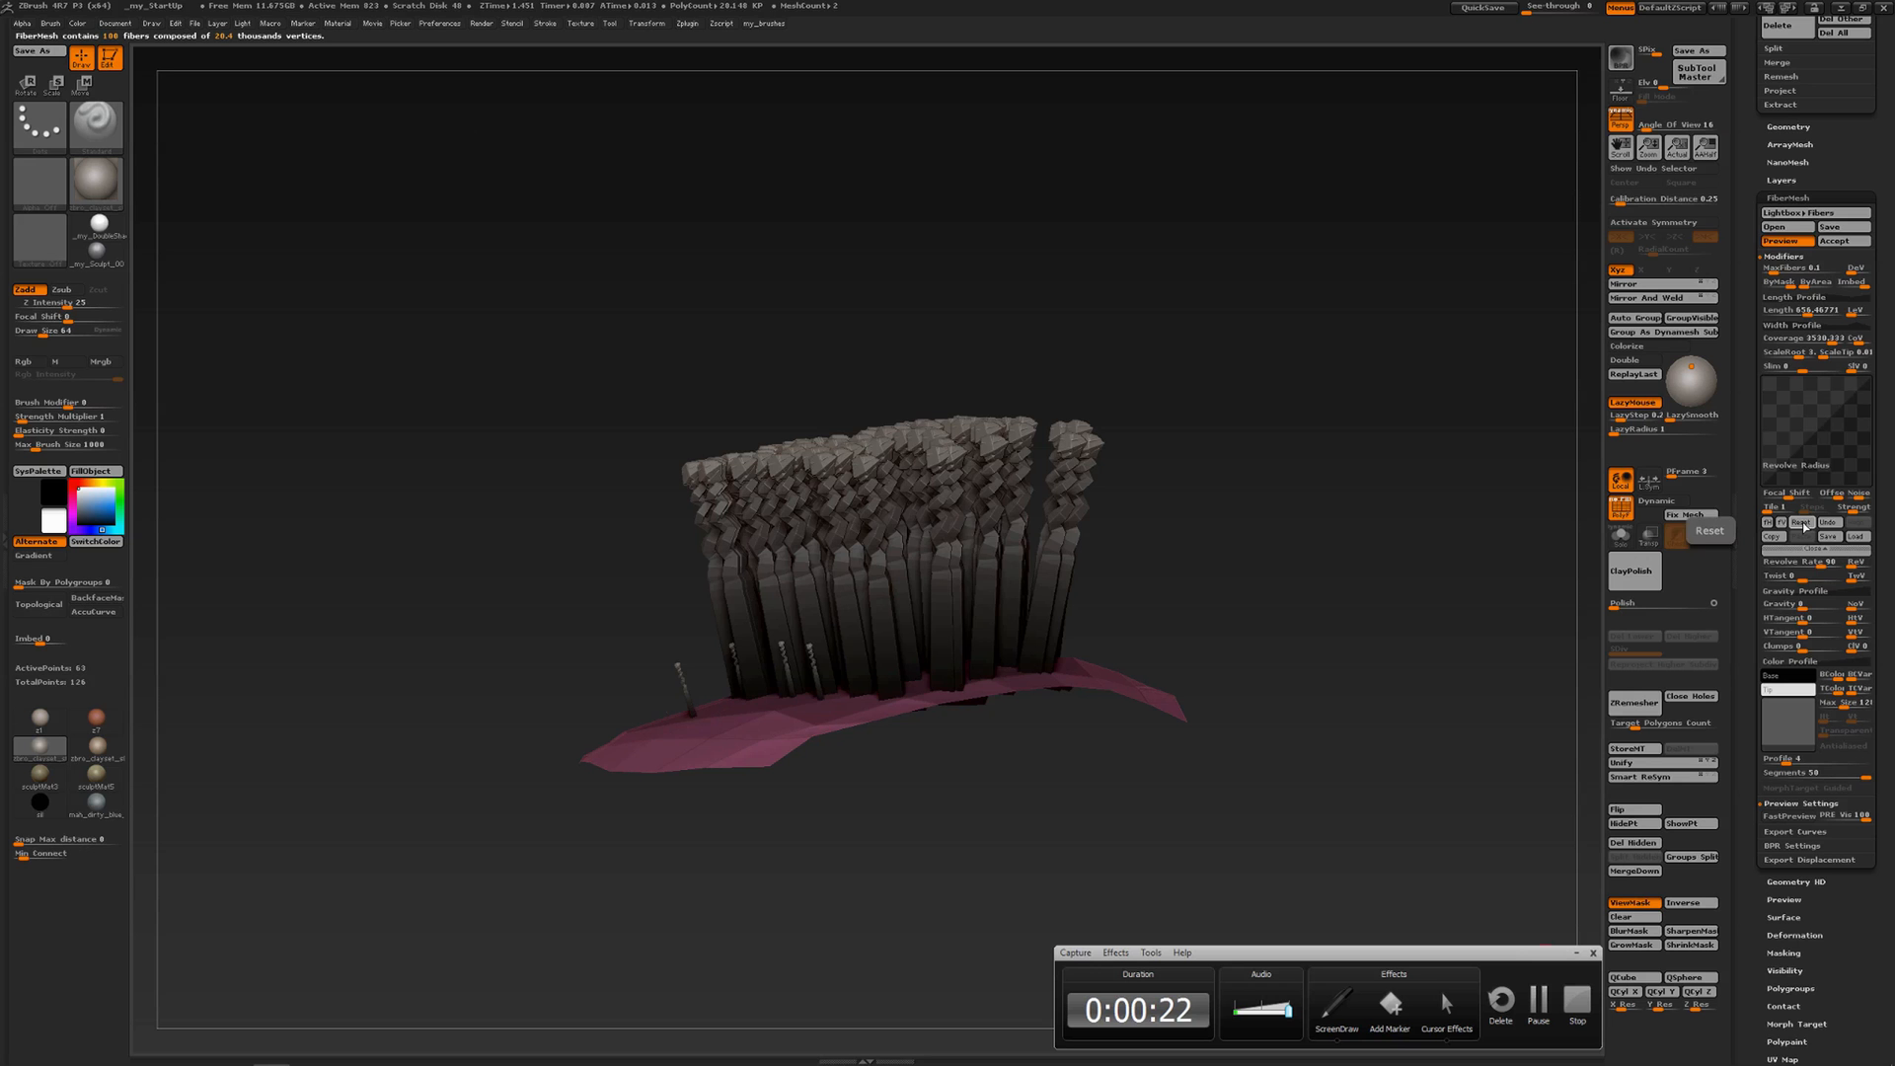
{"action": "left_click_drag", "start_coordinate": [1765, 418], "coordinate": [1762, 400]}
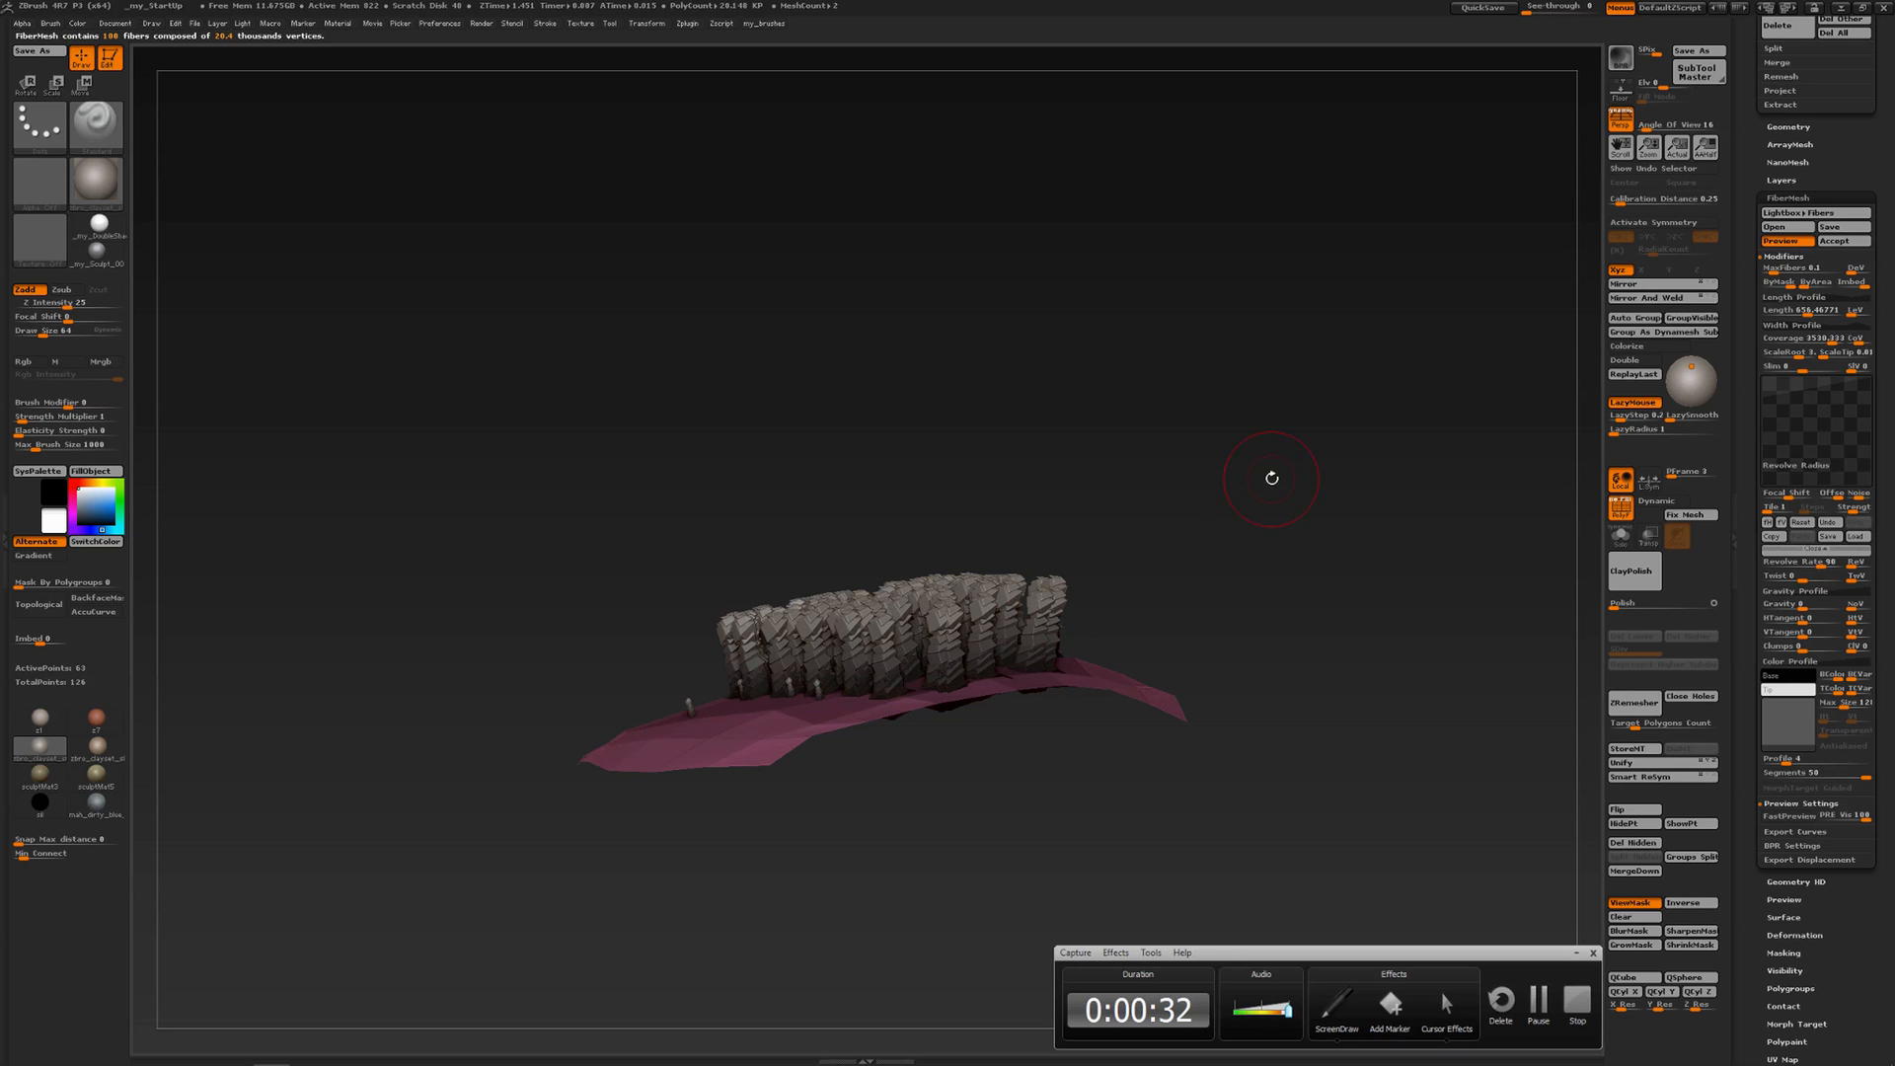
Try a multi-point Length Profile curve, reset it, and raise its start point close to the maximum
{"action": "left_click", "coordinate": [1788, 296]}
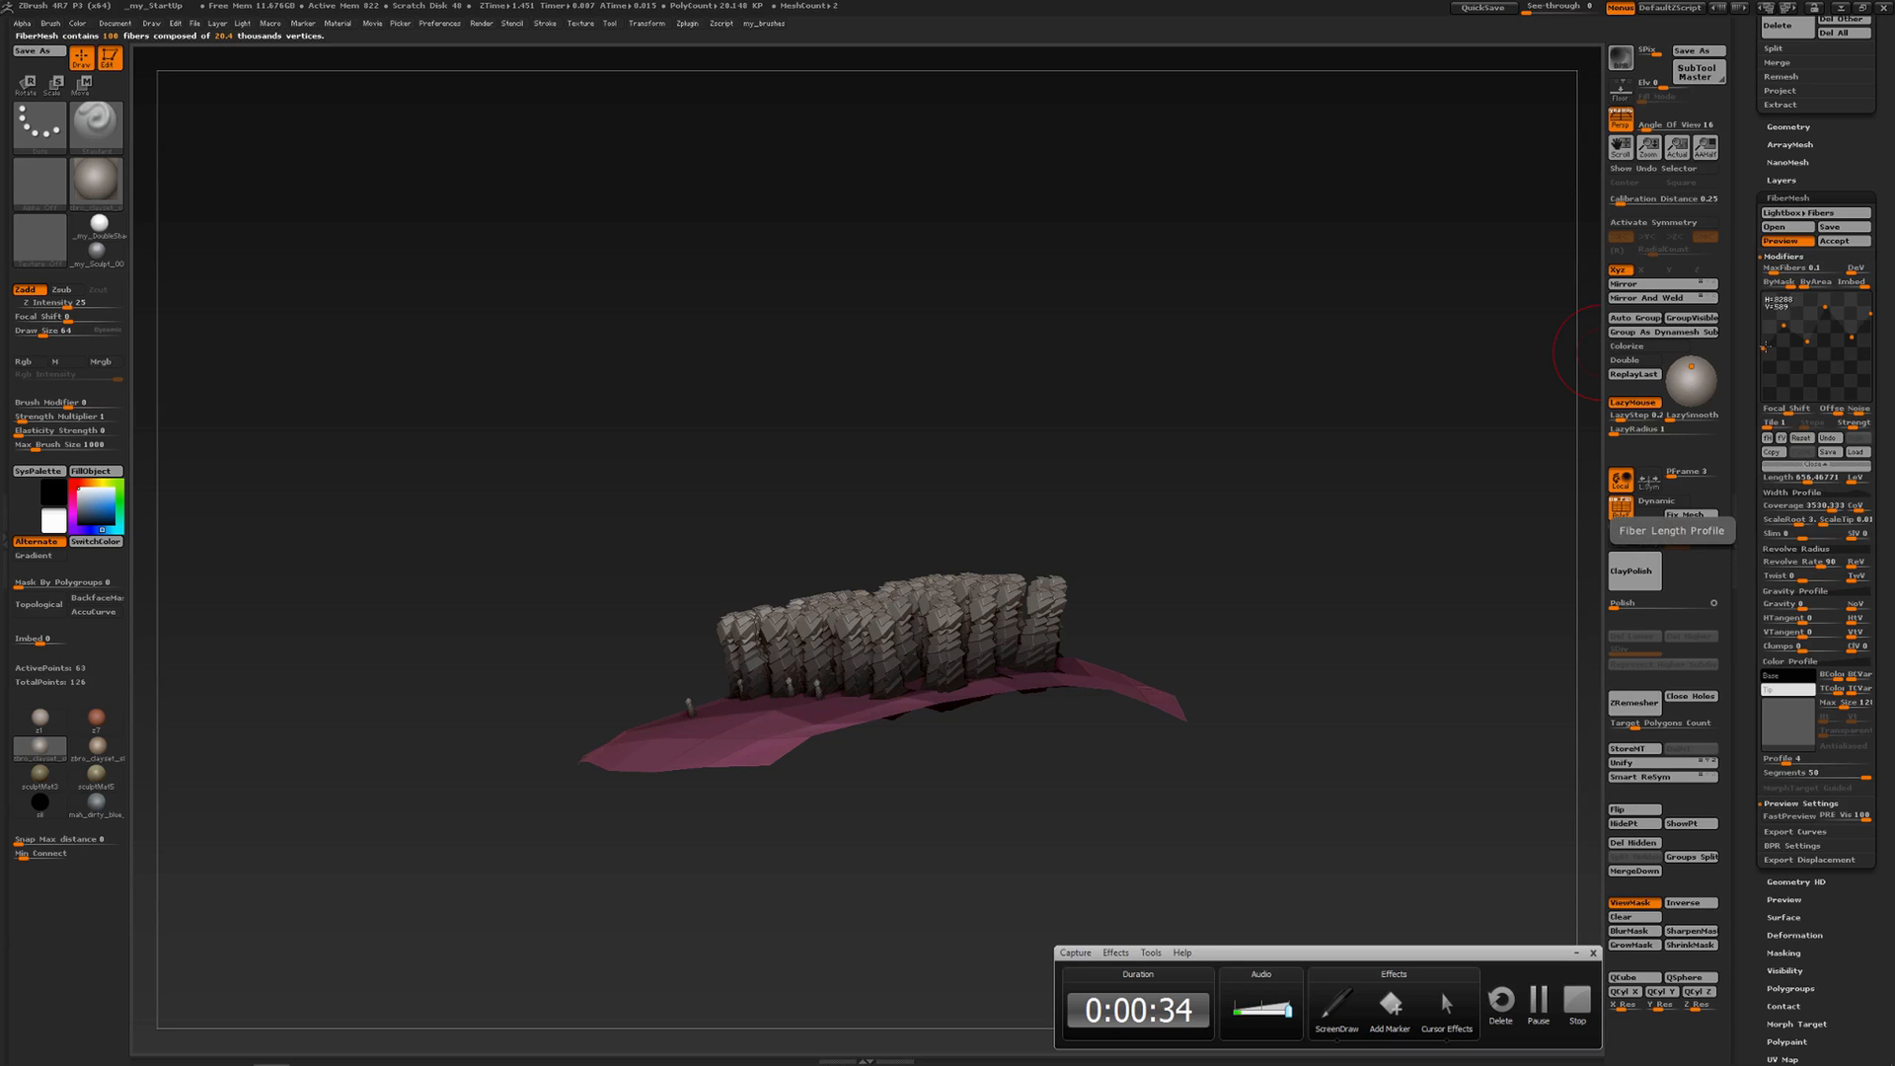
{"action": "left_click_drag", "start_coordinate": [1789, 299], "coordinate": [1849, 321]}
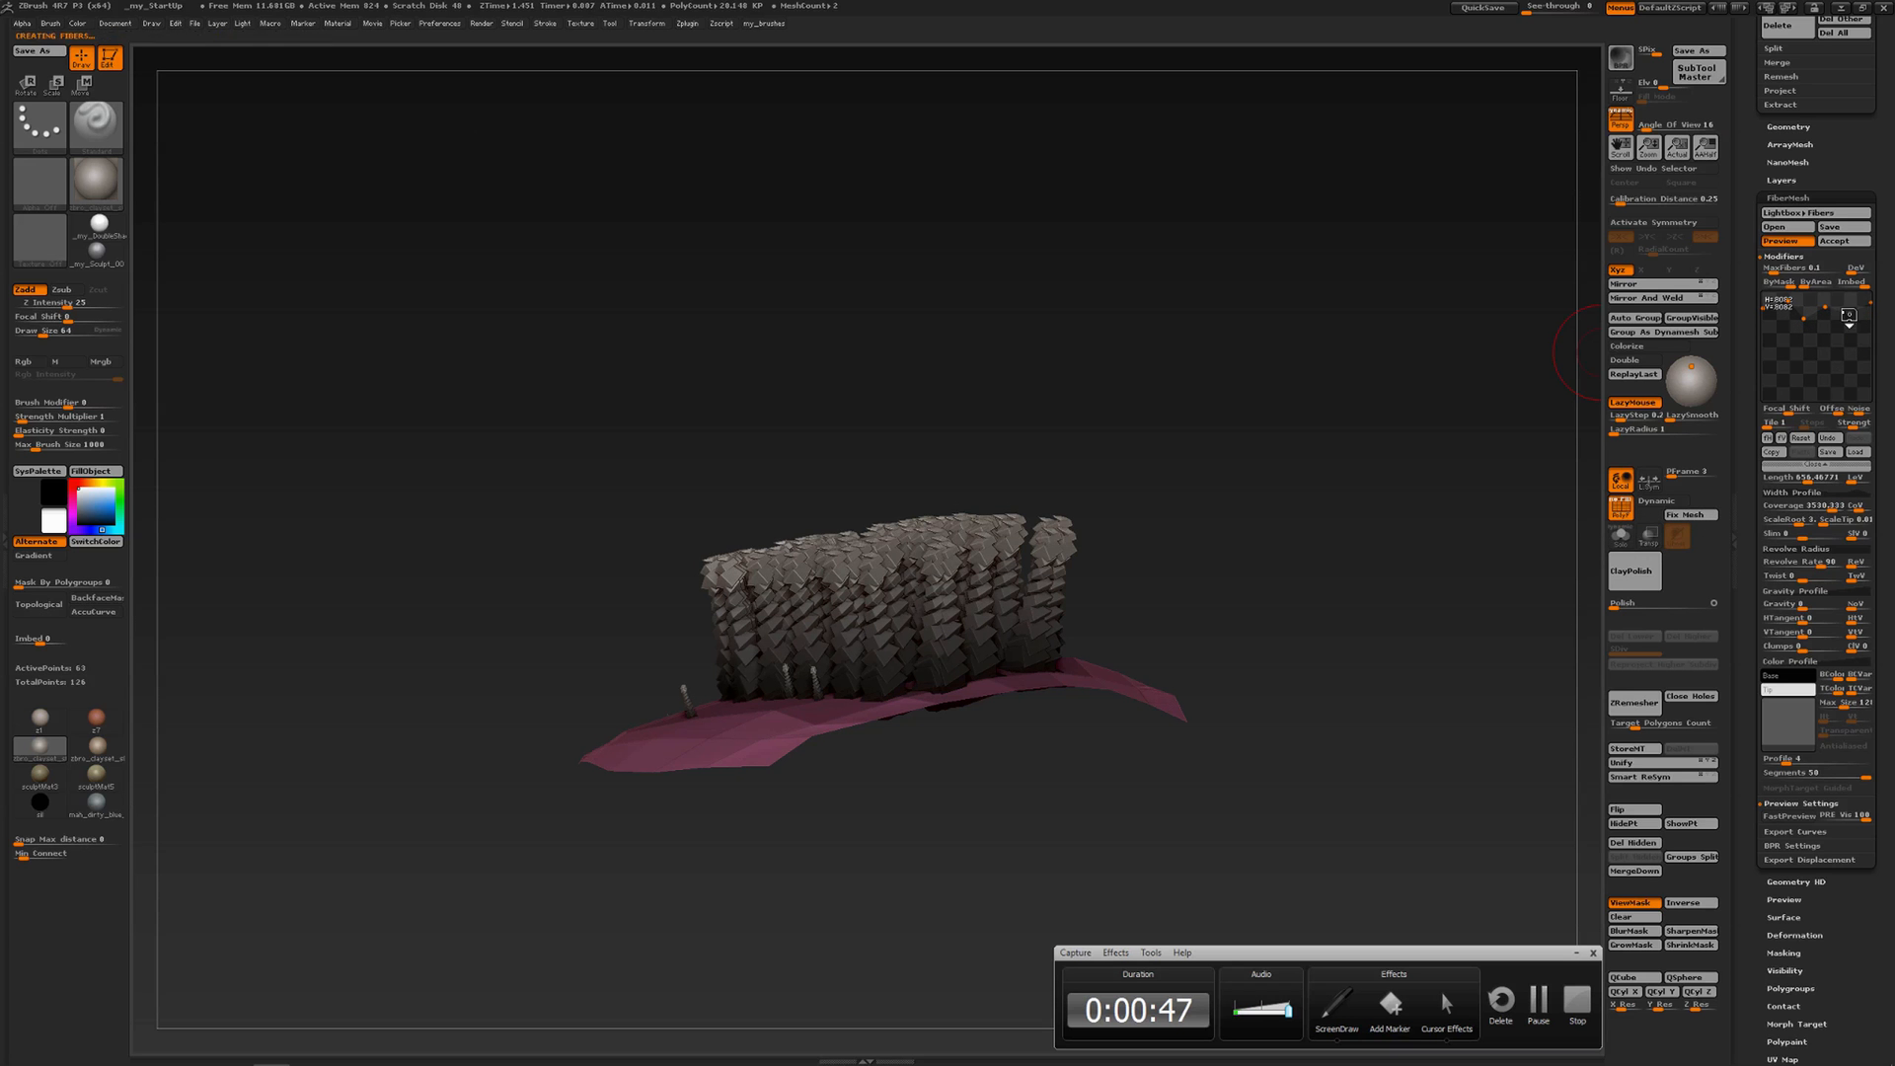
{"action": "left_click", "coordinate": [1801, 437]}
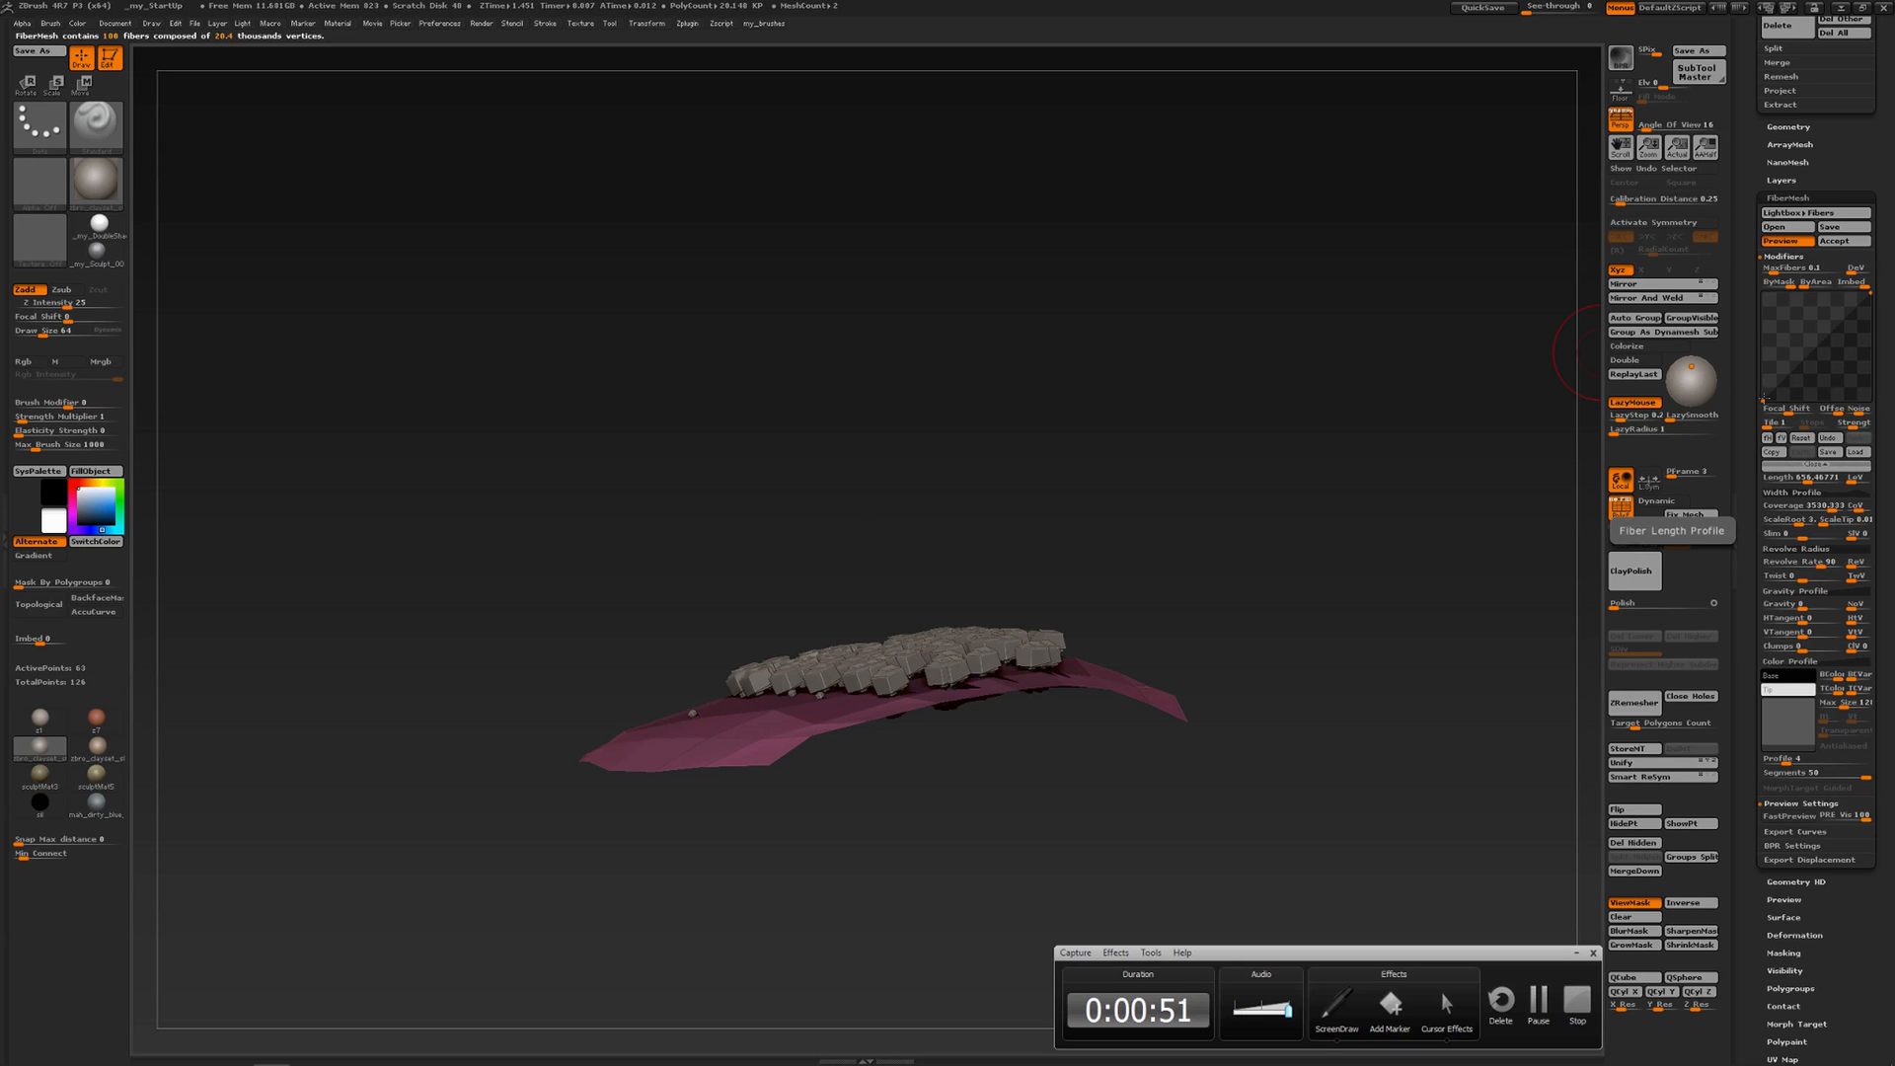
{"action": "left_click_drag", "start_coordinate": [1763, 400], "coordinate": [1765, 301]}
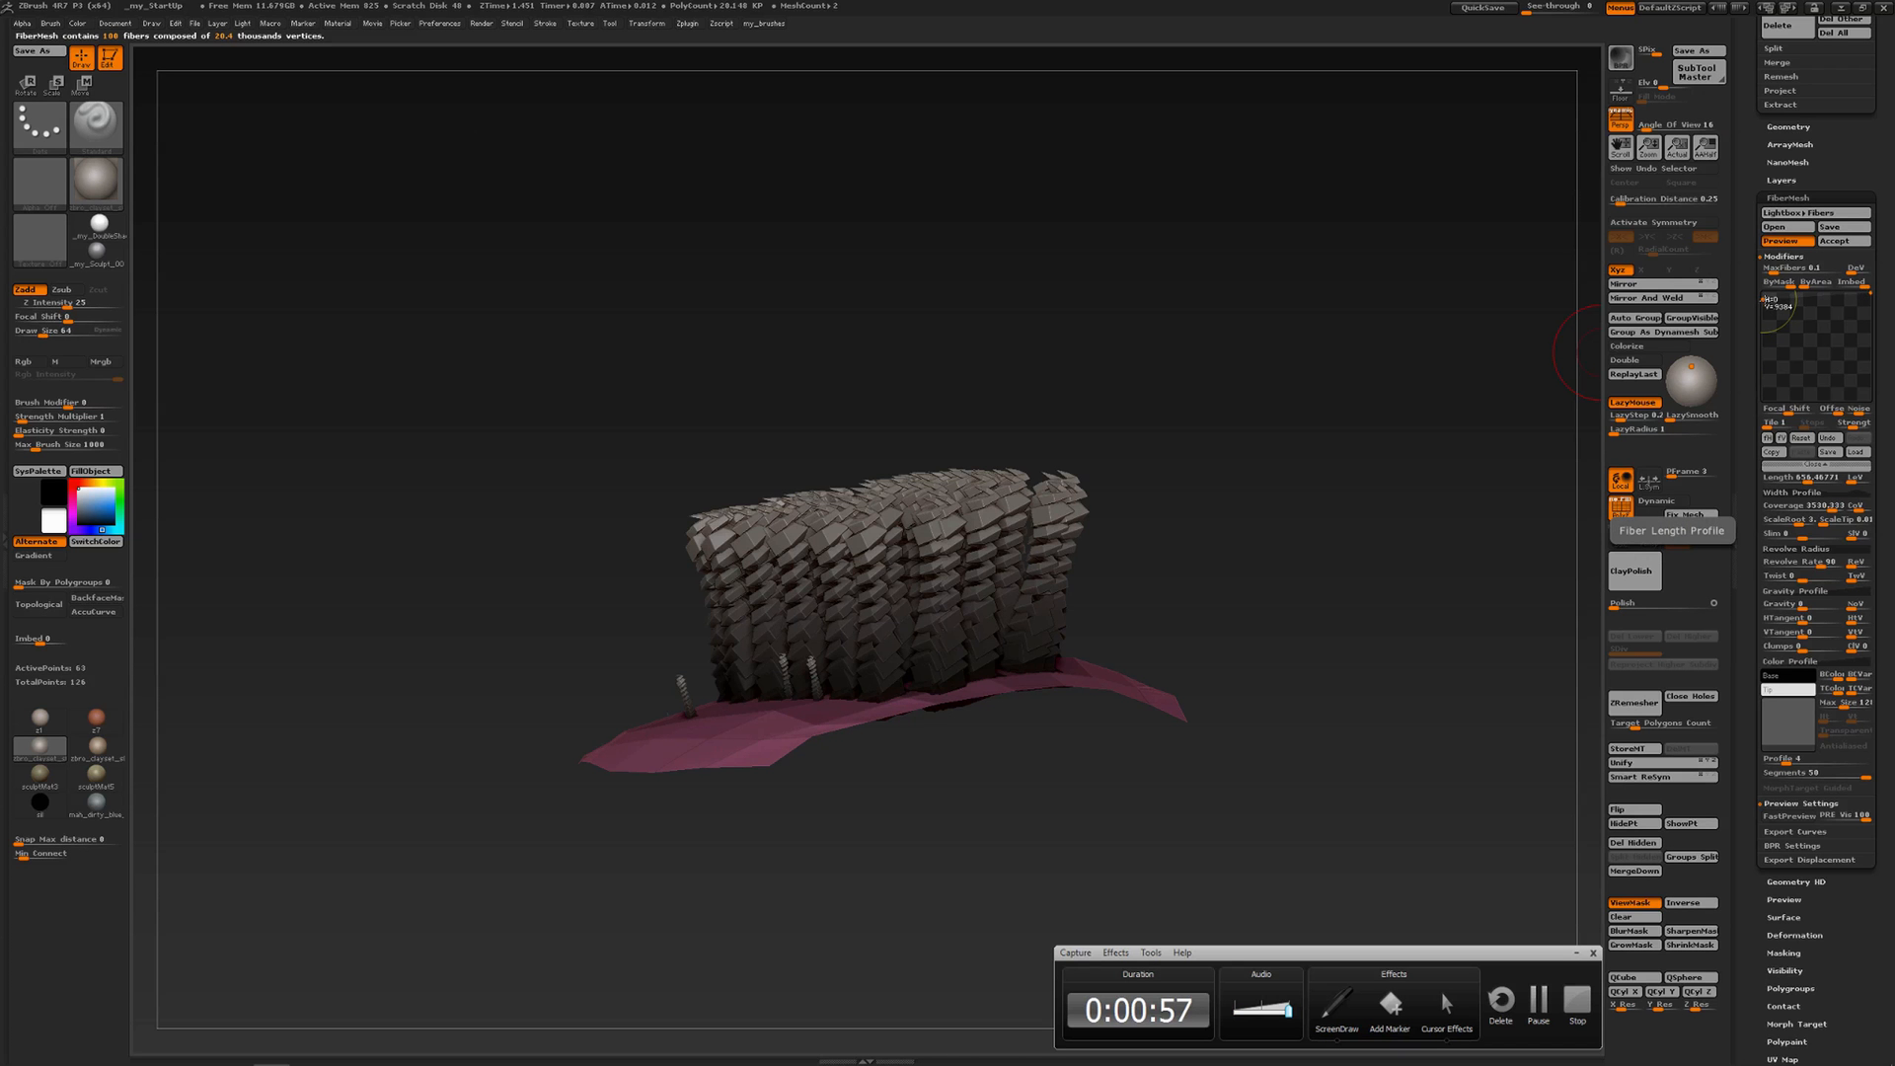
{"action": "left_click_drag", "start_coordinate": [1764, 299], "coordinate": [1763, 309]}
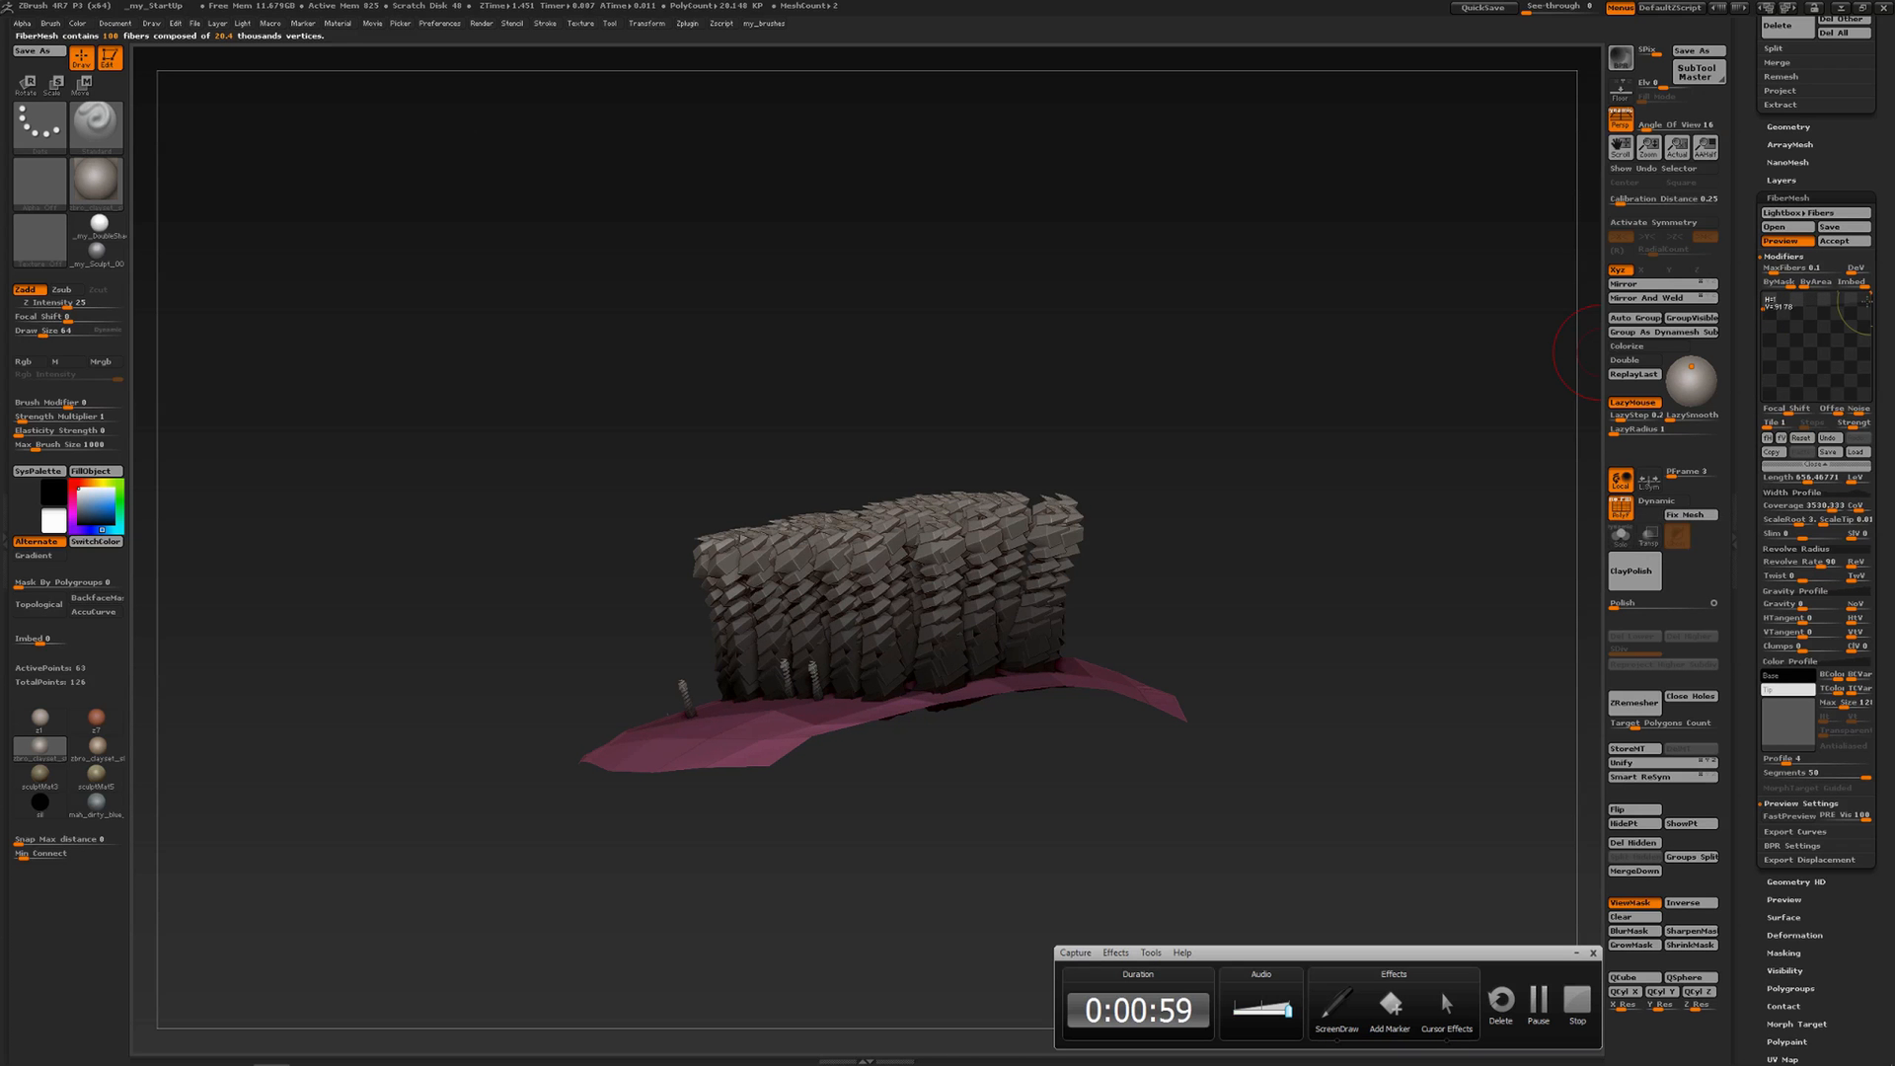
Reopen the Revolve Radius curve and lower its start and end points to loosen the fiber curl
{"action": "left_click", "coordinate": [1828, 505]}
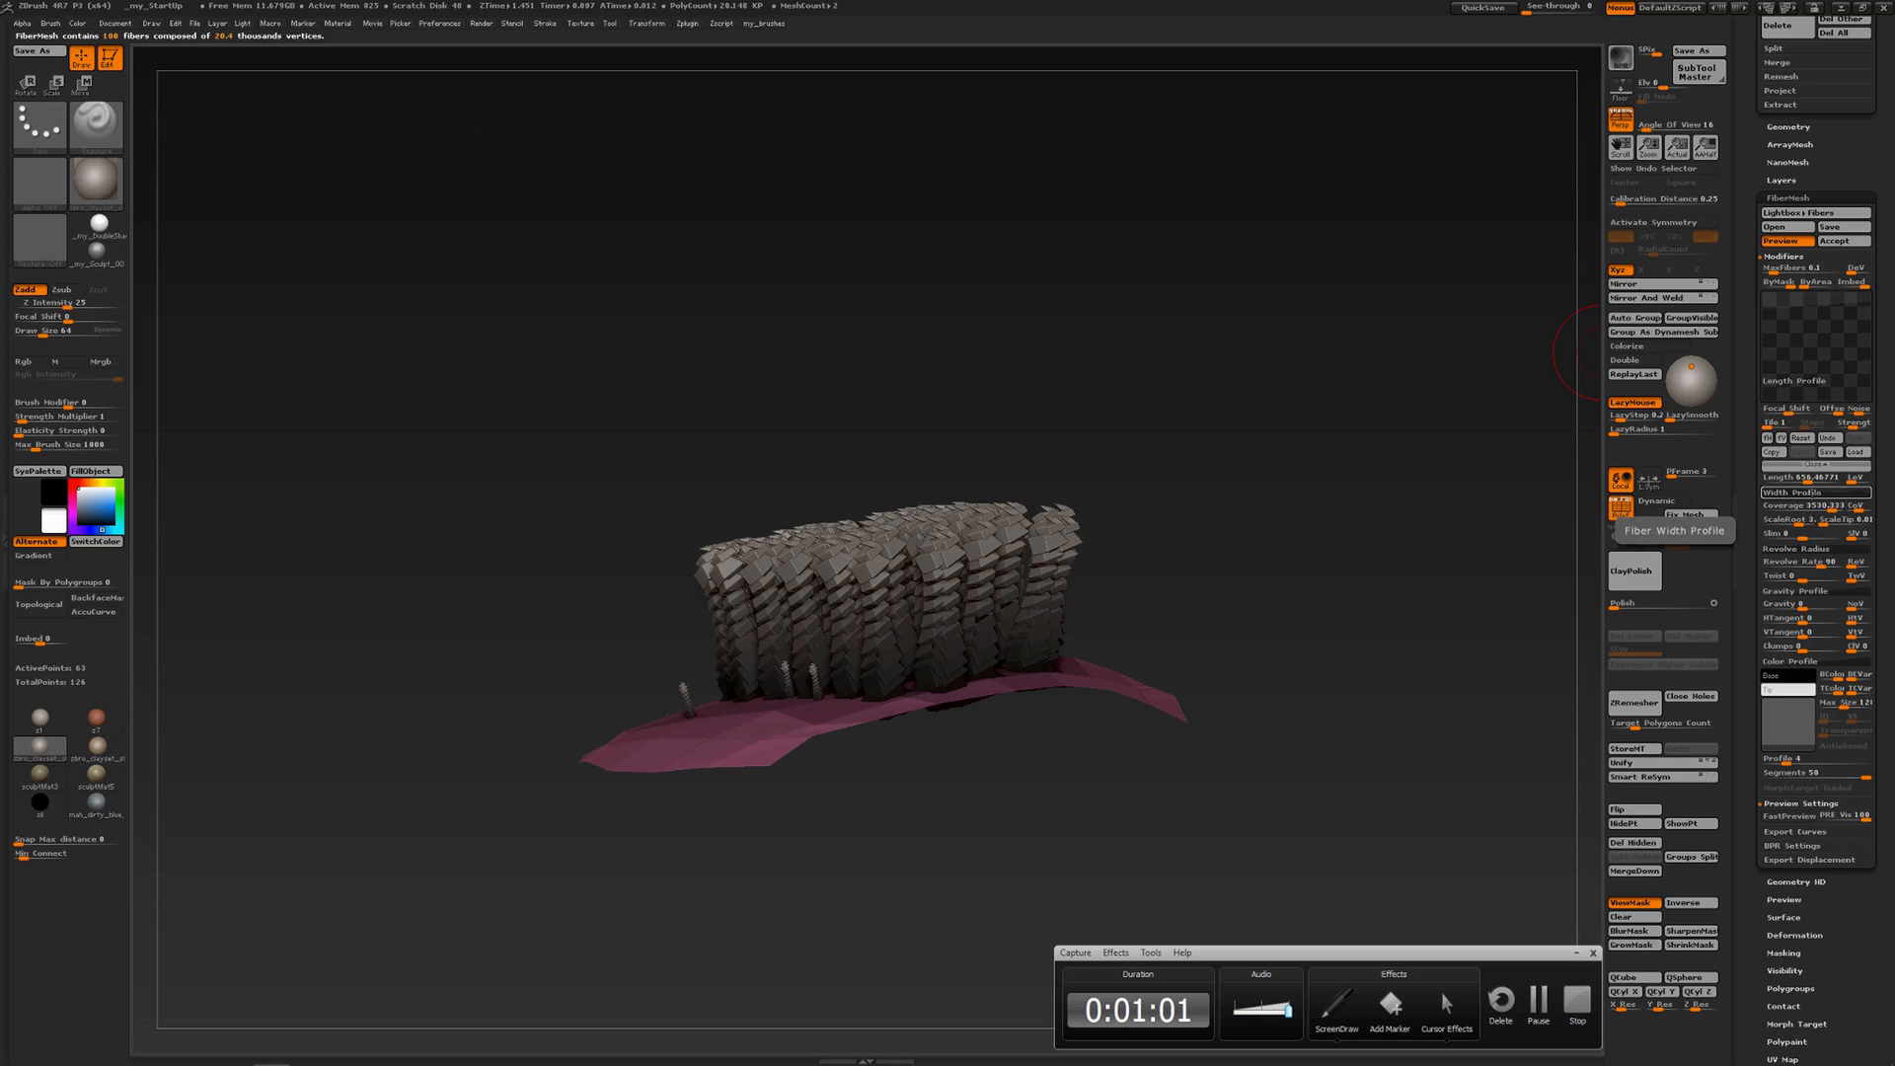
{"action": "left_click", "coordinate": [1796, 549]}
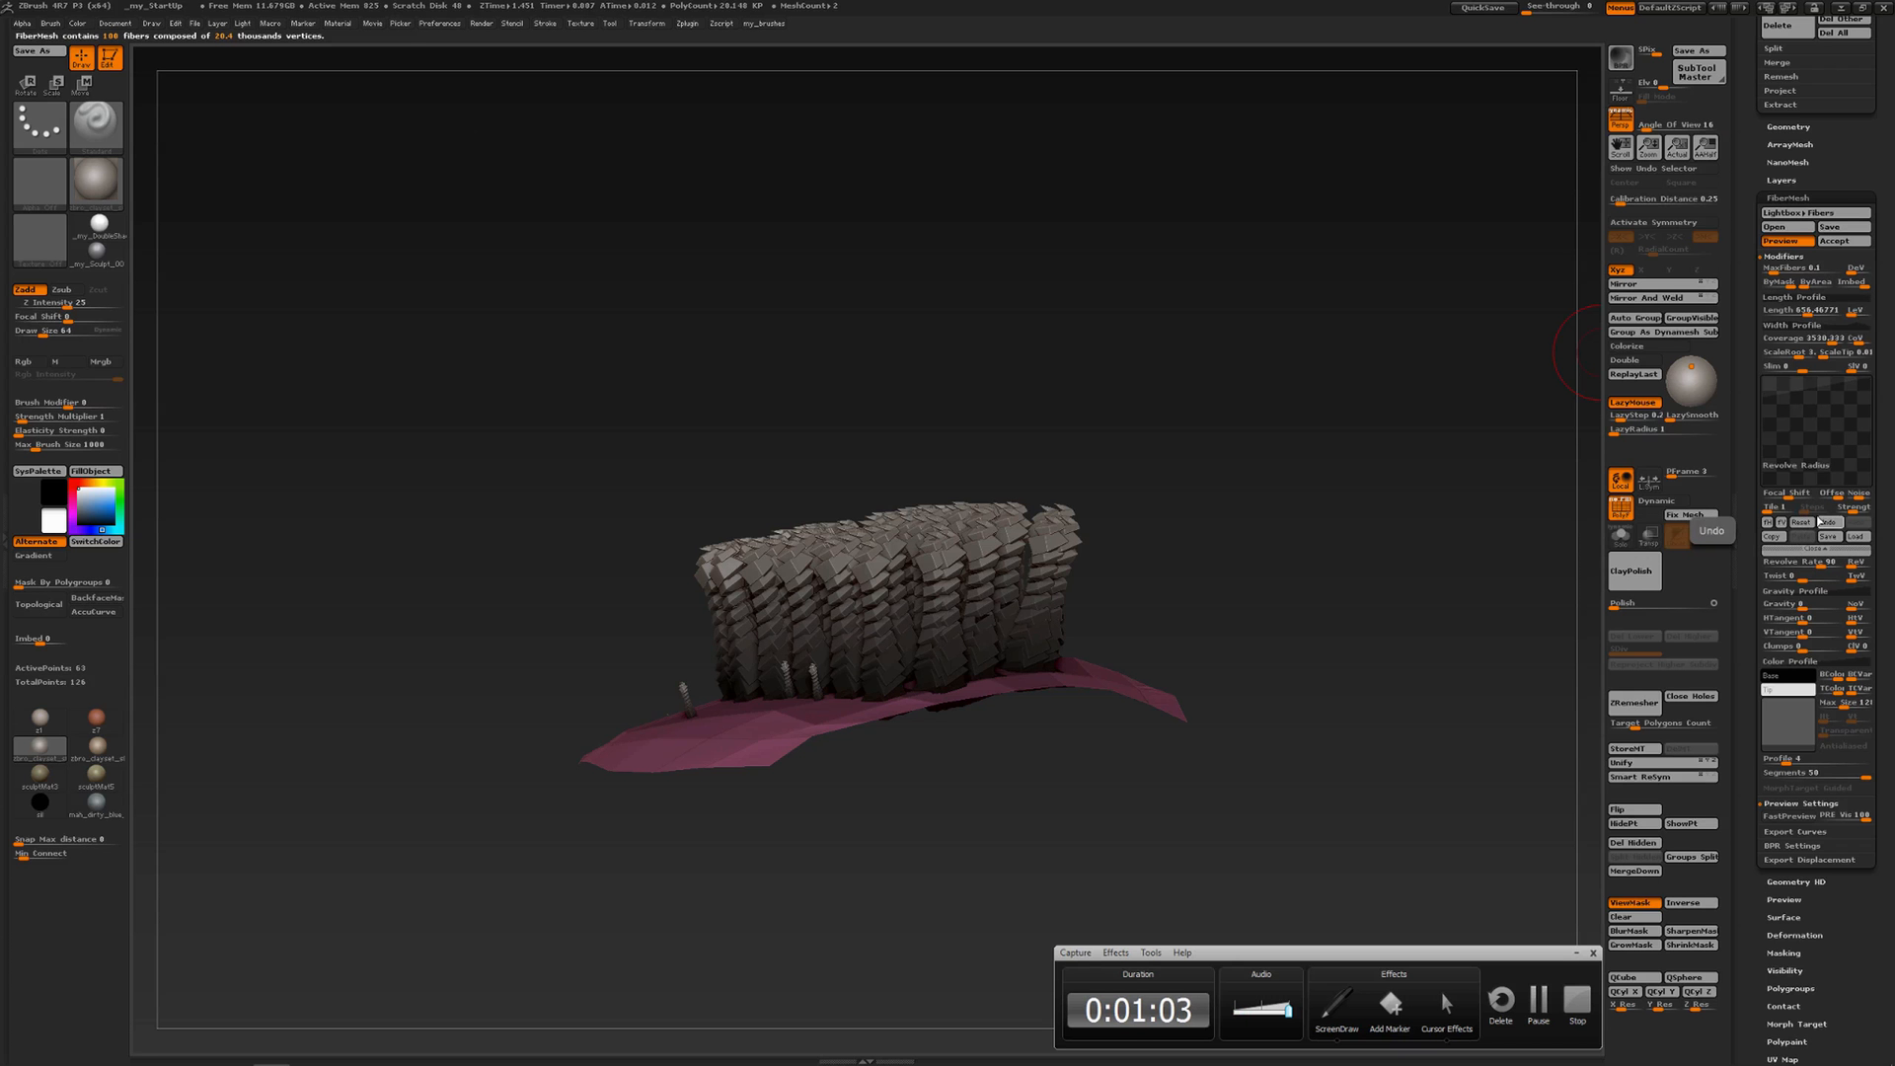
{"action": "left_click_drag", "start_coordinate": [1763, 398], "coordinate": [1762, 415]}
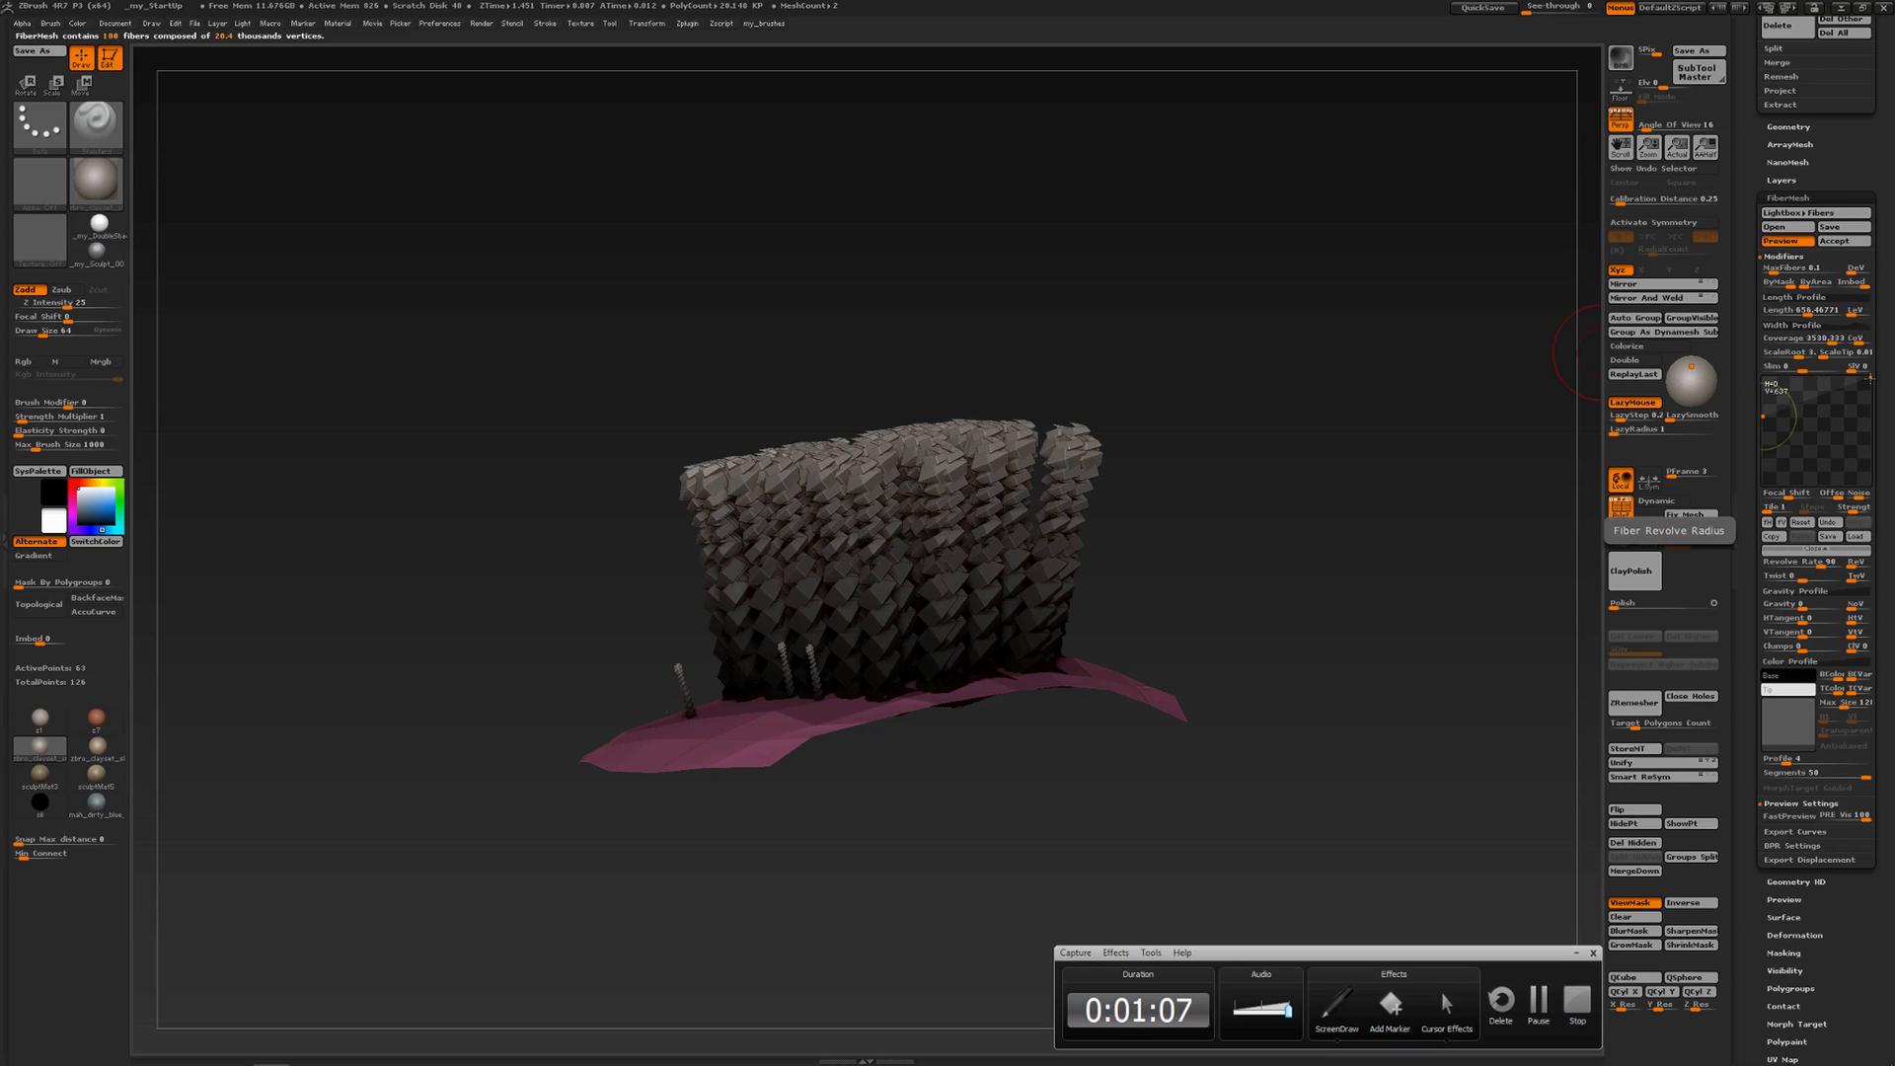
{"action": "left_click_drag", "start_coordinate": [1873, 383], "coordinate": [1765, 408]}
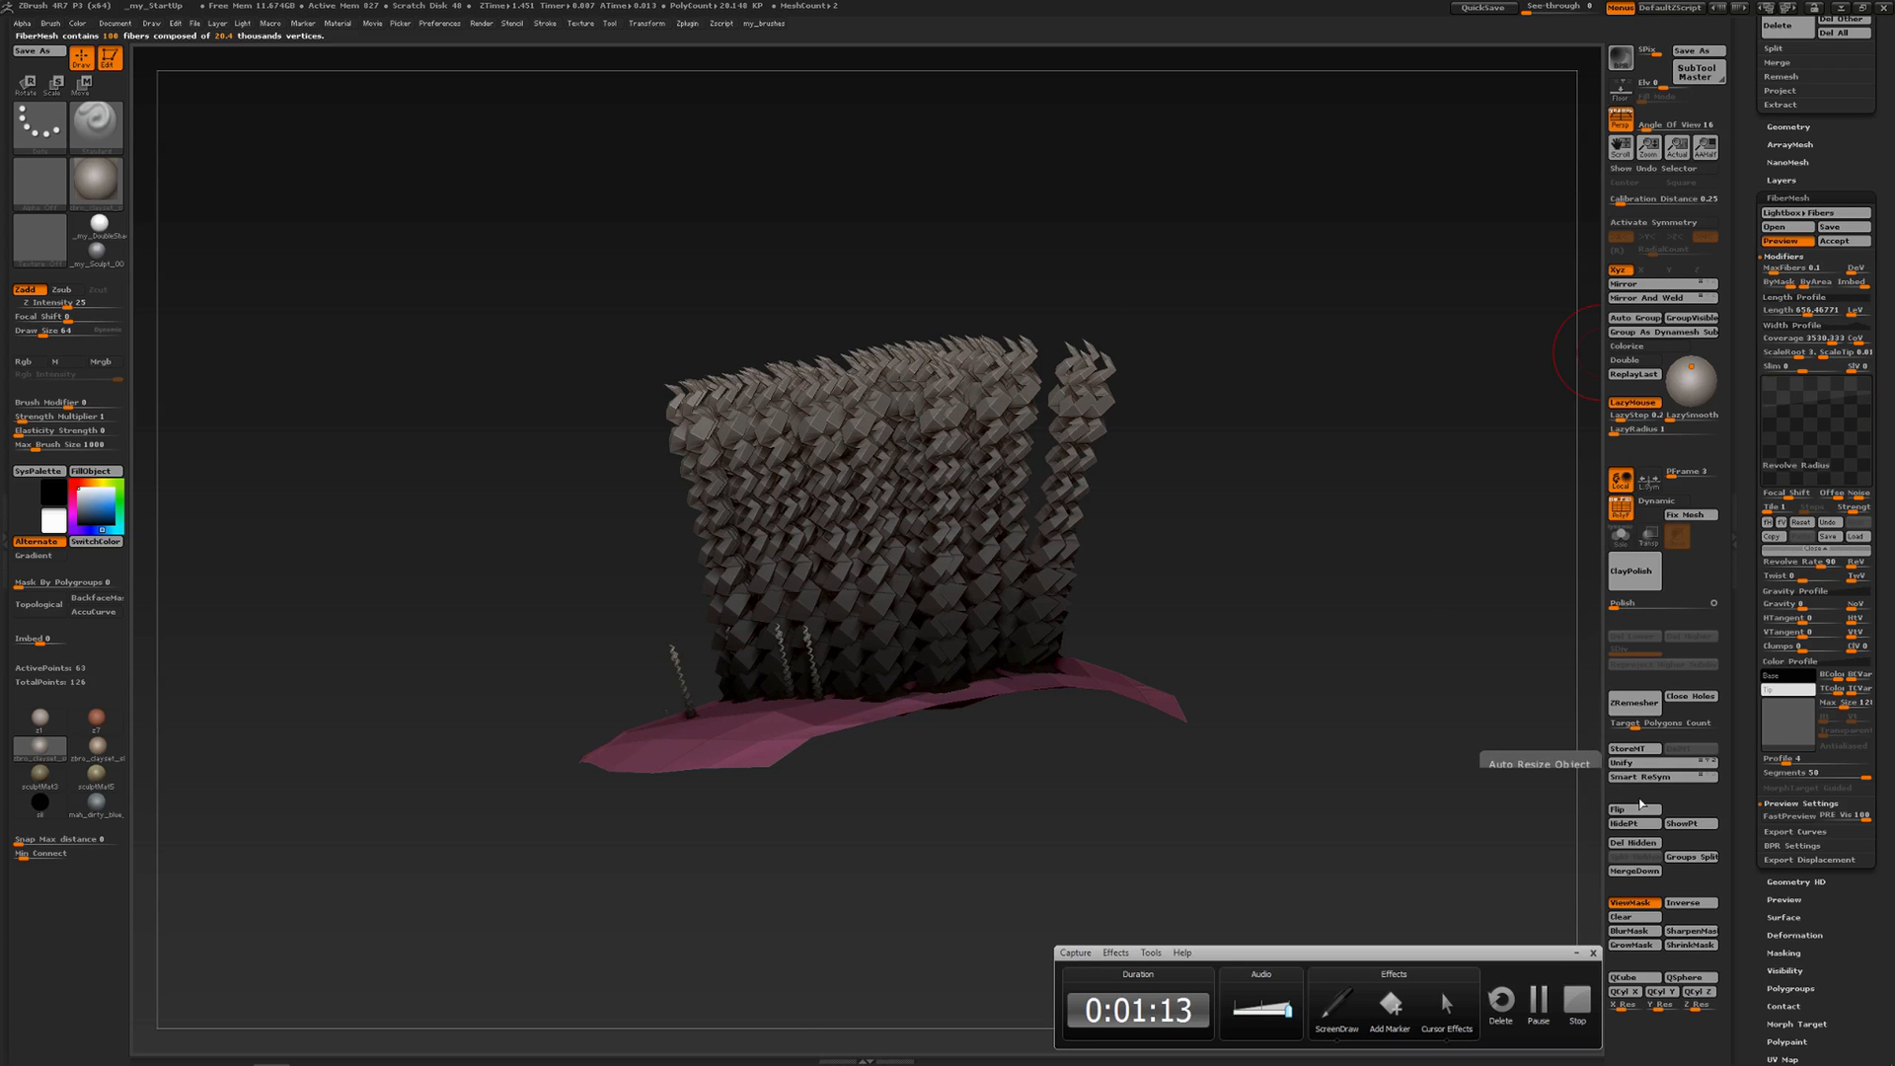
{"action": "left_click", "coordinate": [1577, 1000]}
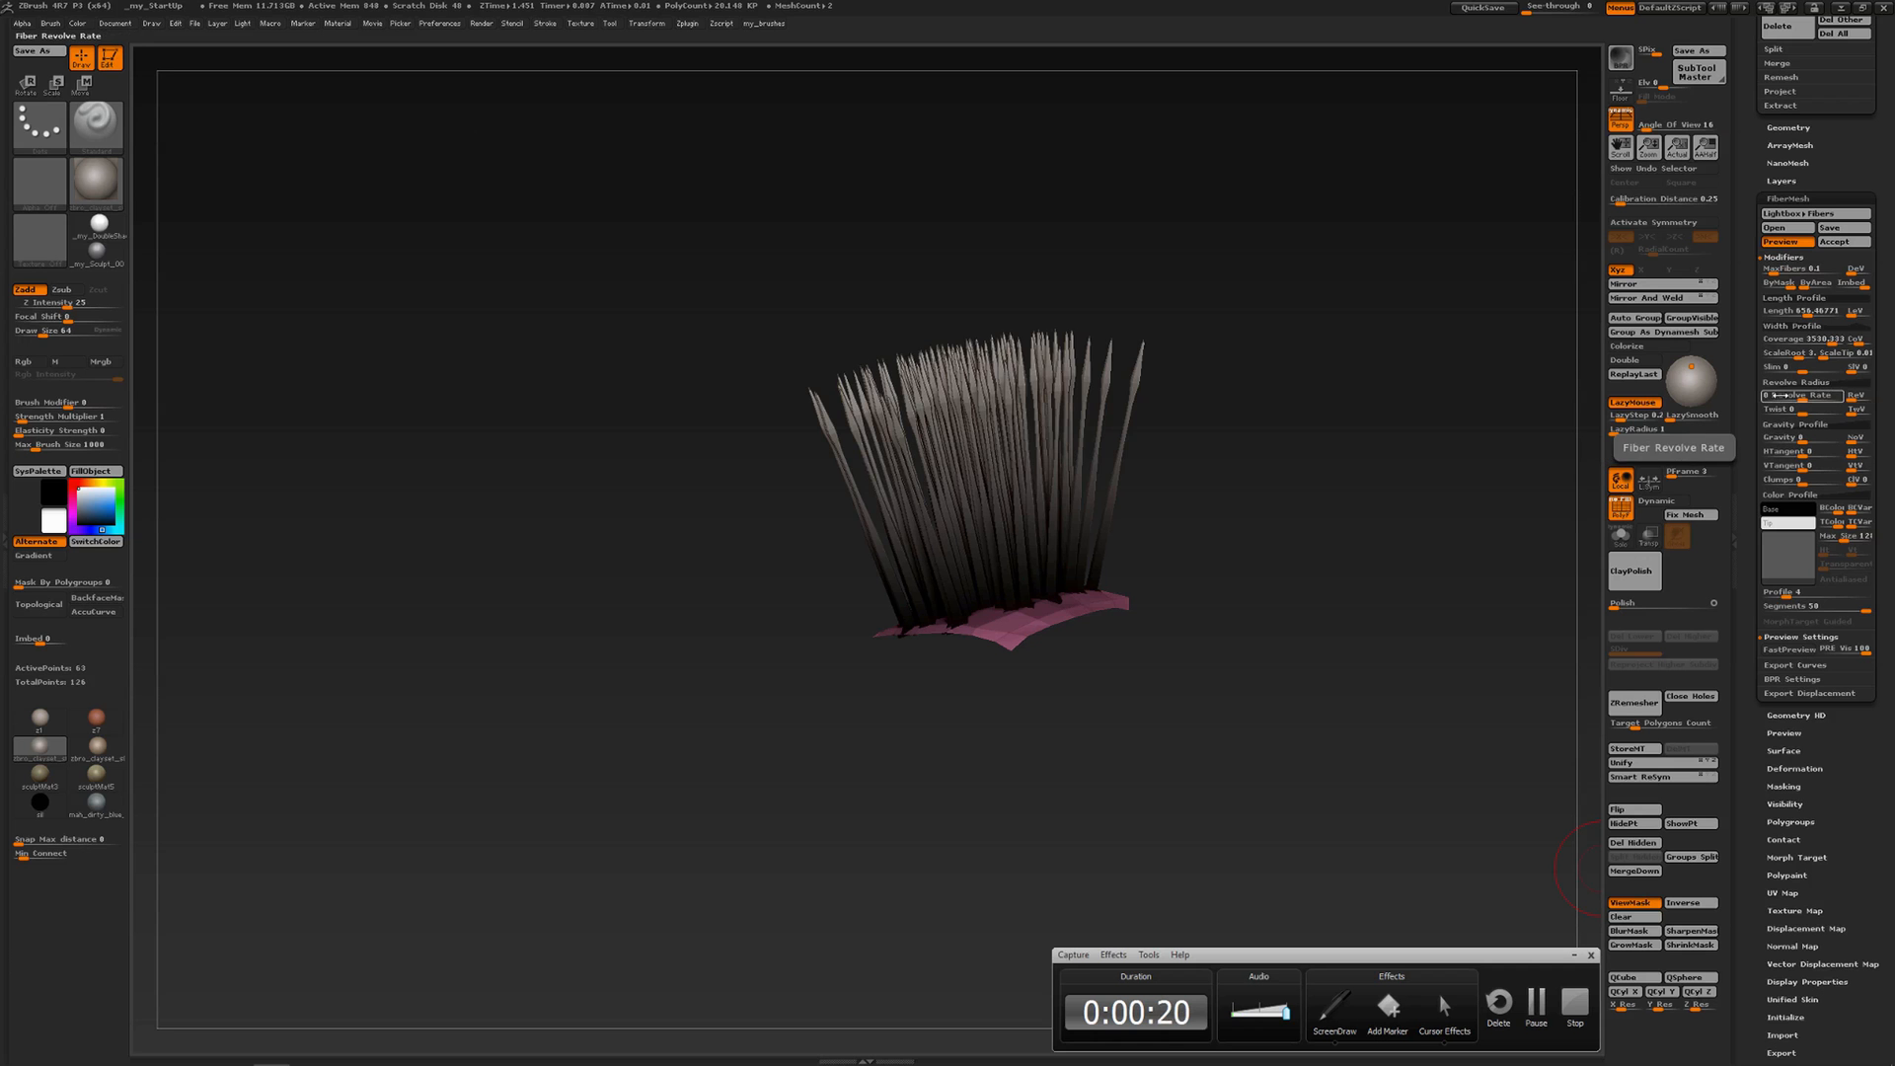
Try a Revolve Rate of 45 on the fibers with varying amounts of revolve variation, returning the variation to 0
{"action": "left_click", "coordinate": [1774, 395]}
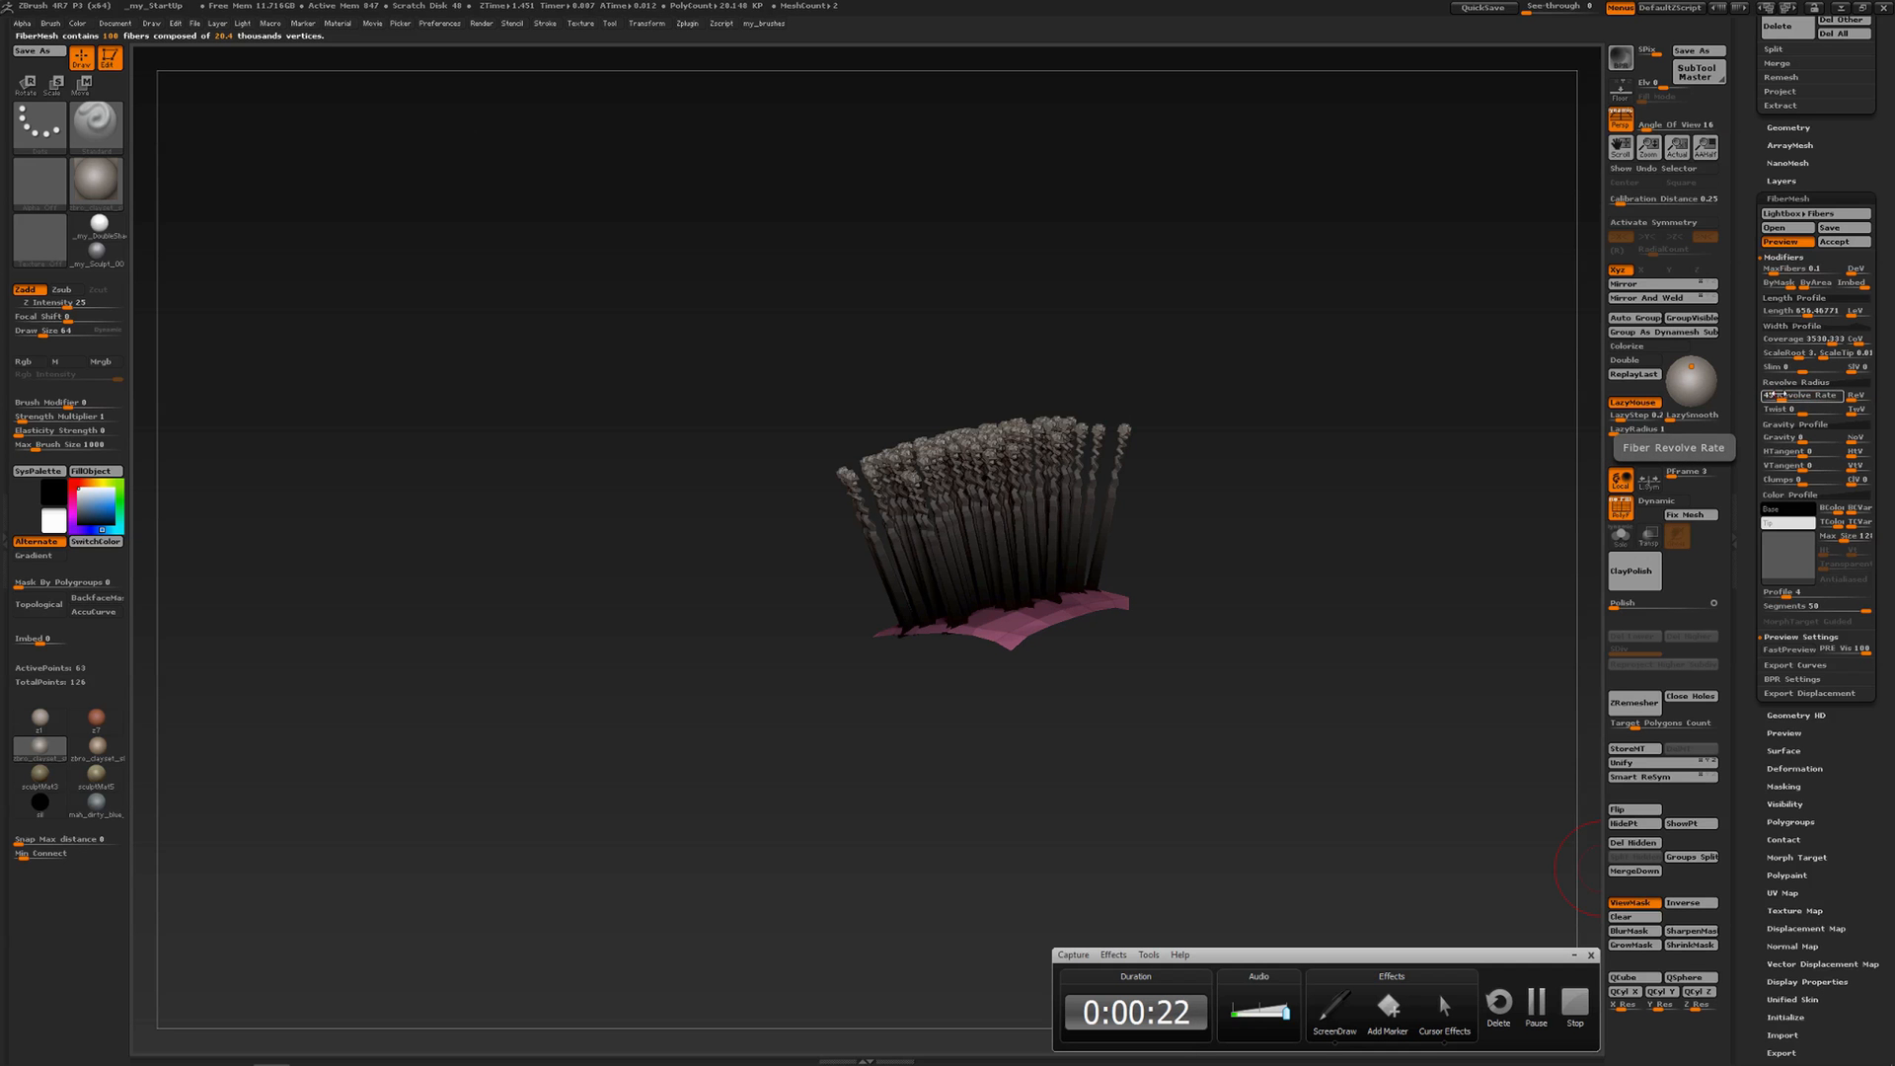
{"action": "key", "text": "Return"}
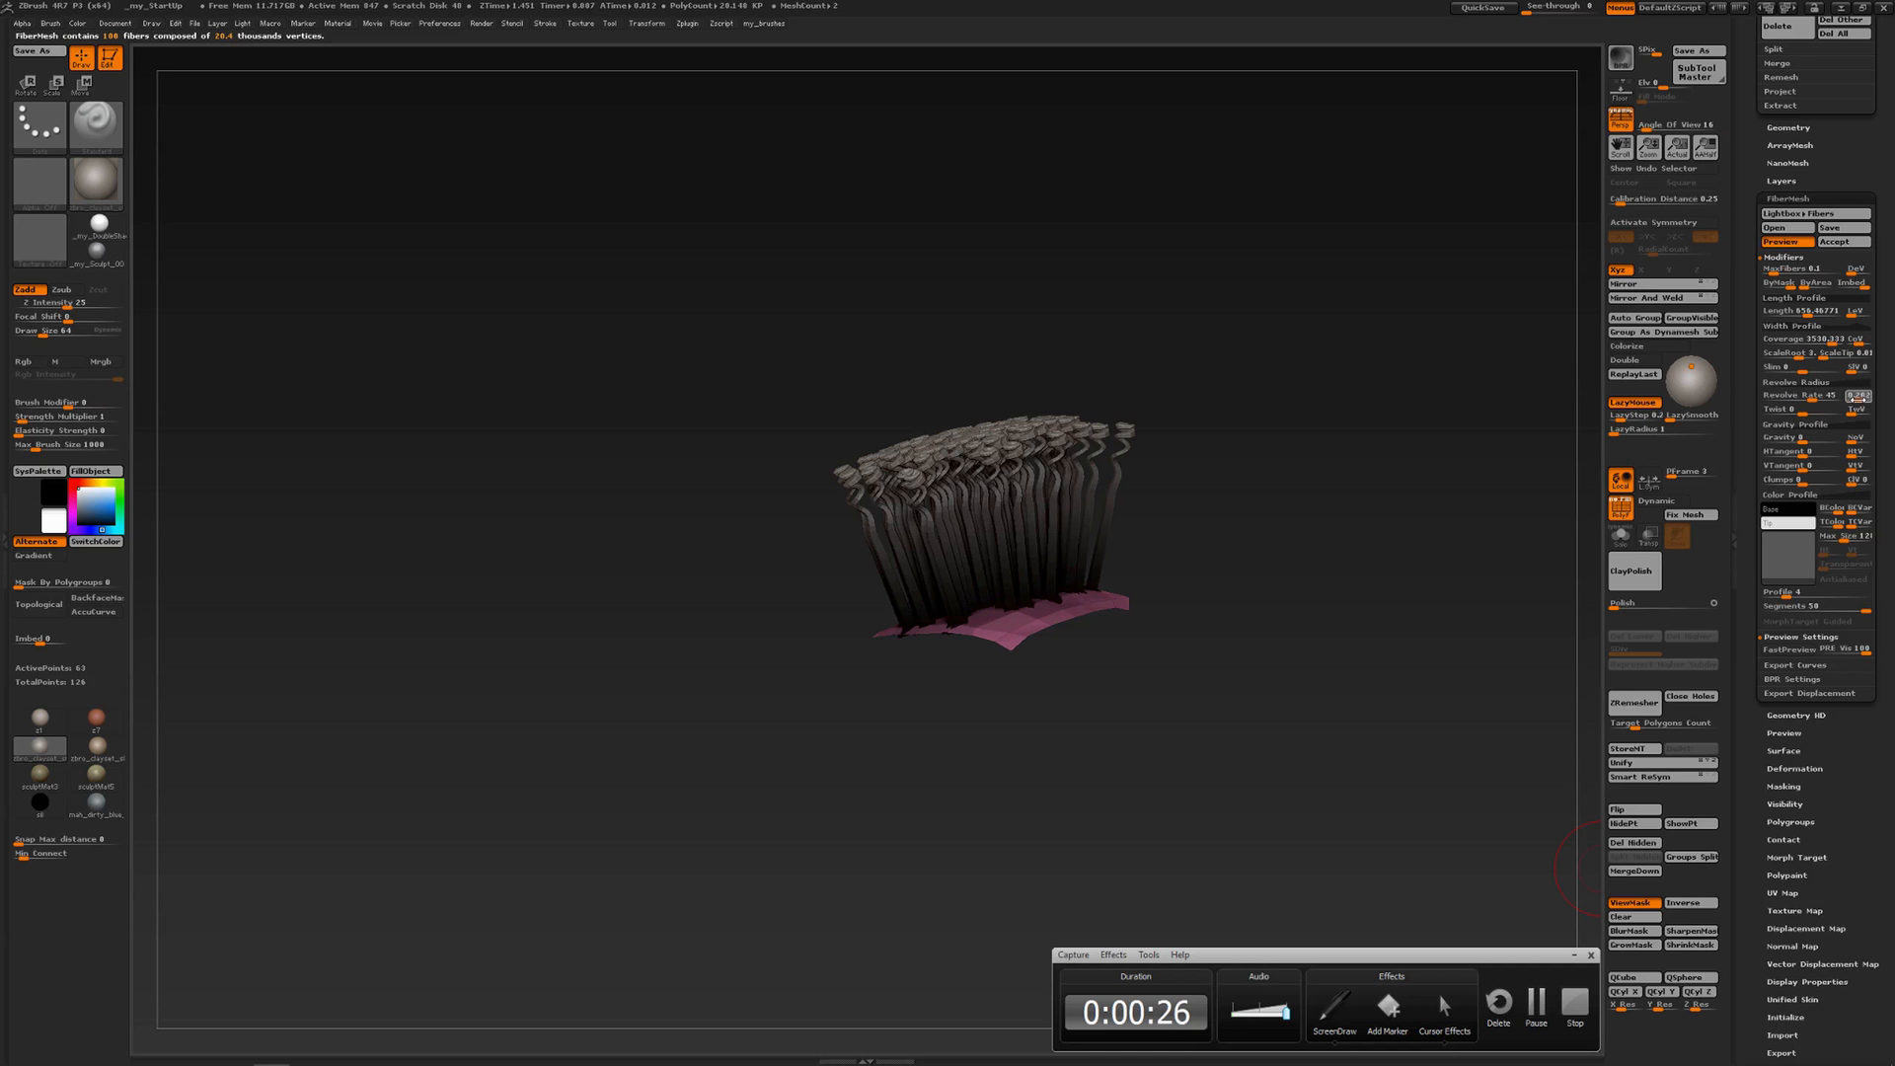
{"action": "left_click_drag", "start_coordinate": [1861, 398], "coordinate": [1866, 398]}
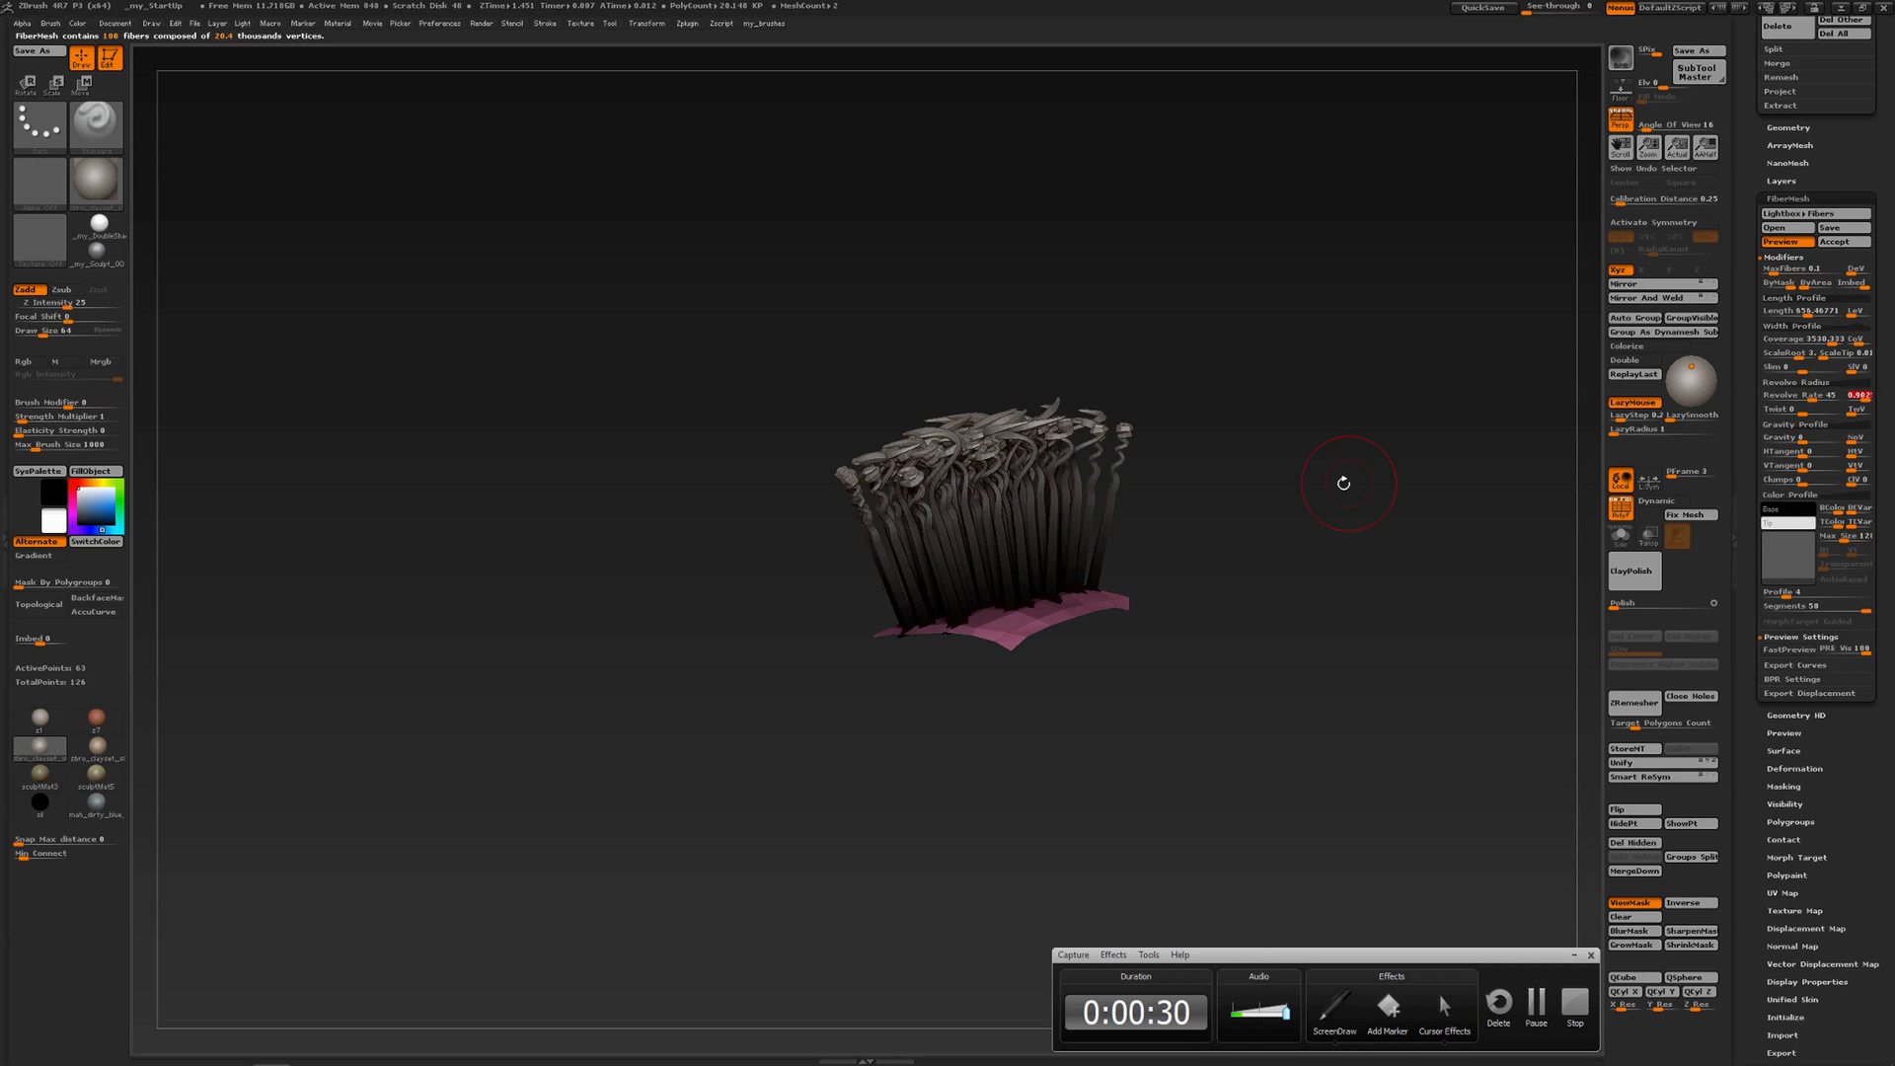
{"action": "left_click_drag", "start_coordinate": [1341, 482], "coordinate": [1332, 584]}
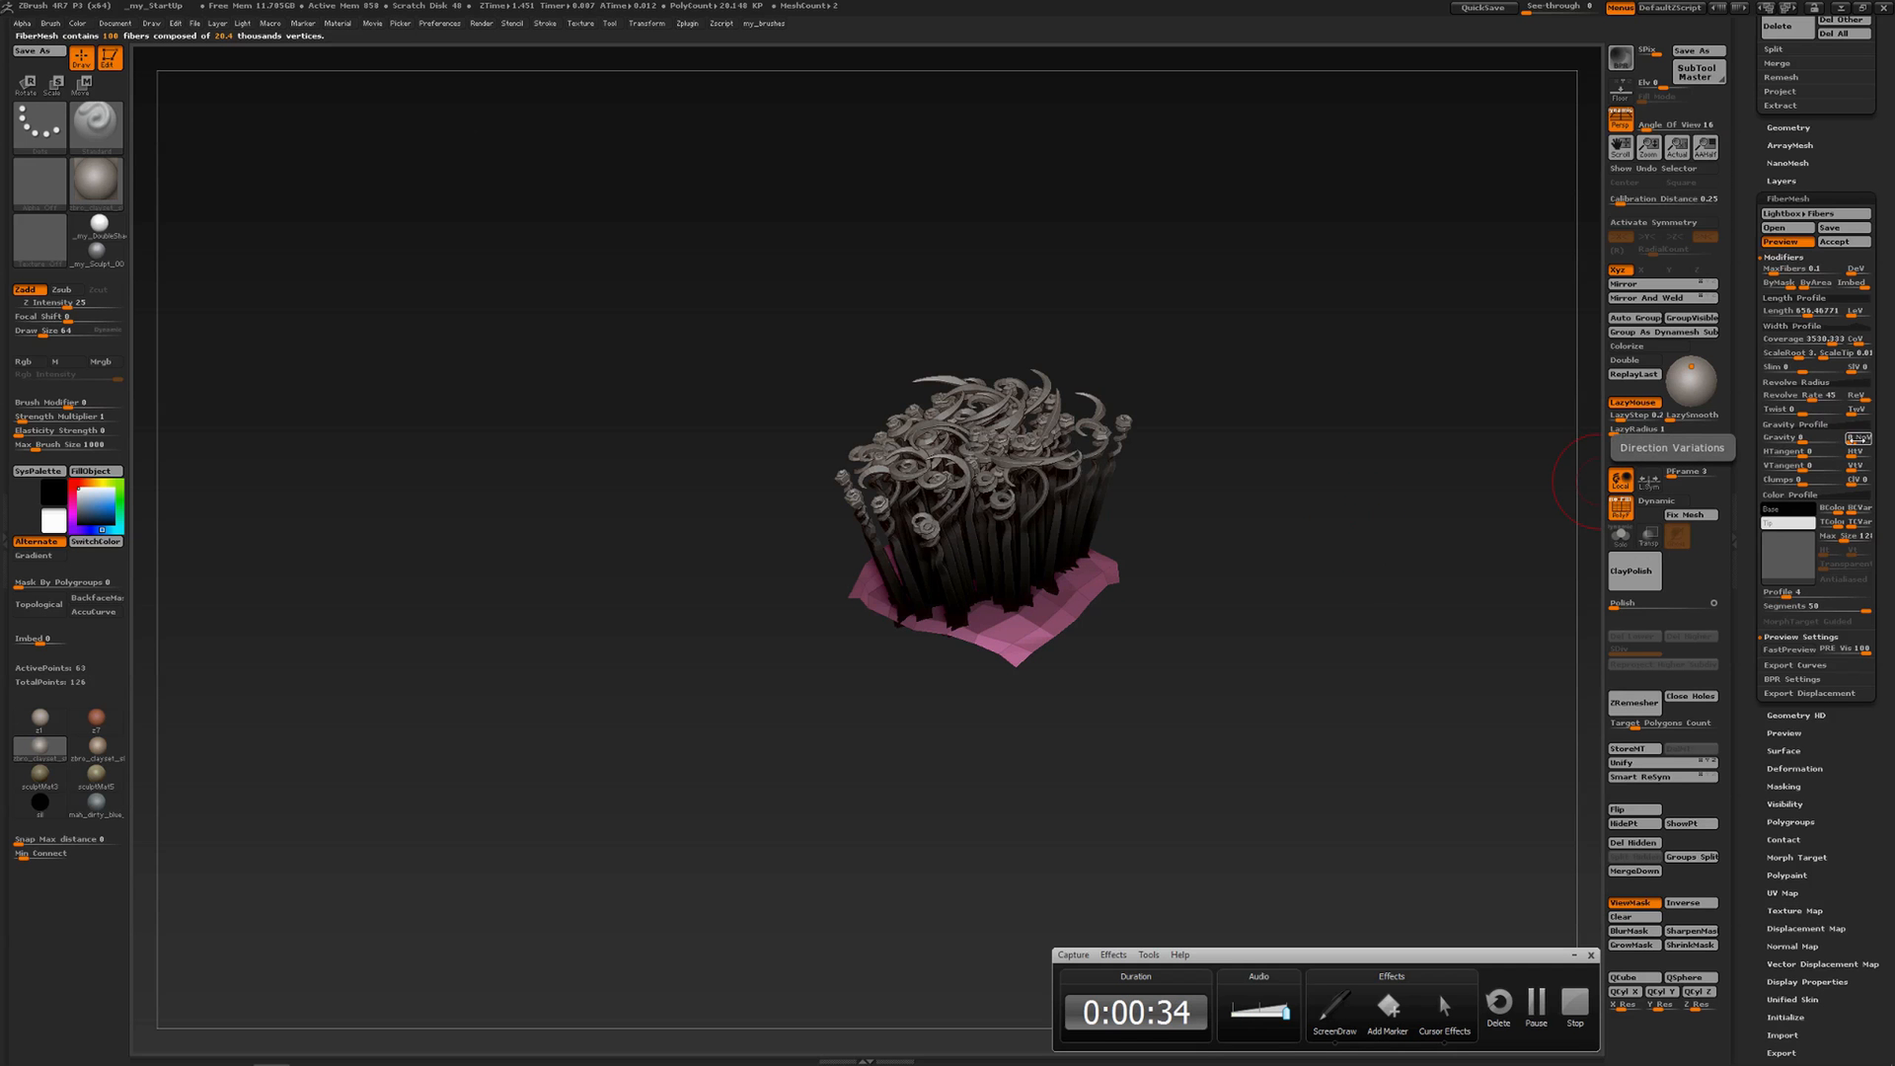
{"action": "left_click_drag", "start_coordinate": [1857, 396], "coordinate": [1863, 401]}
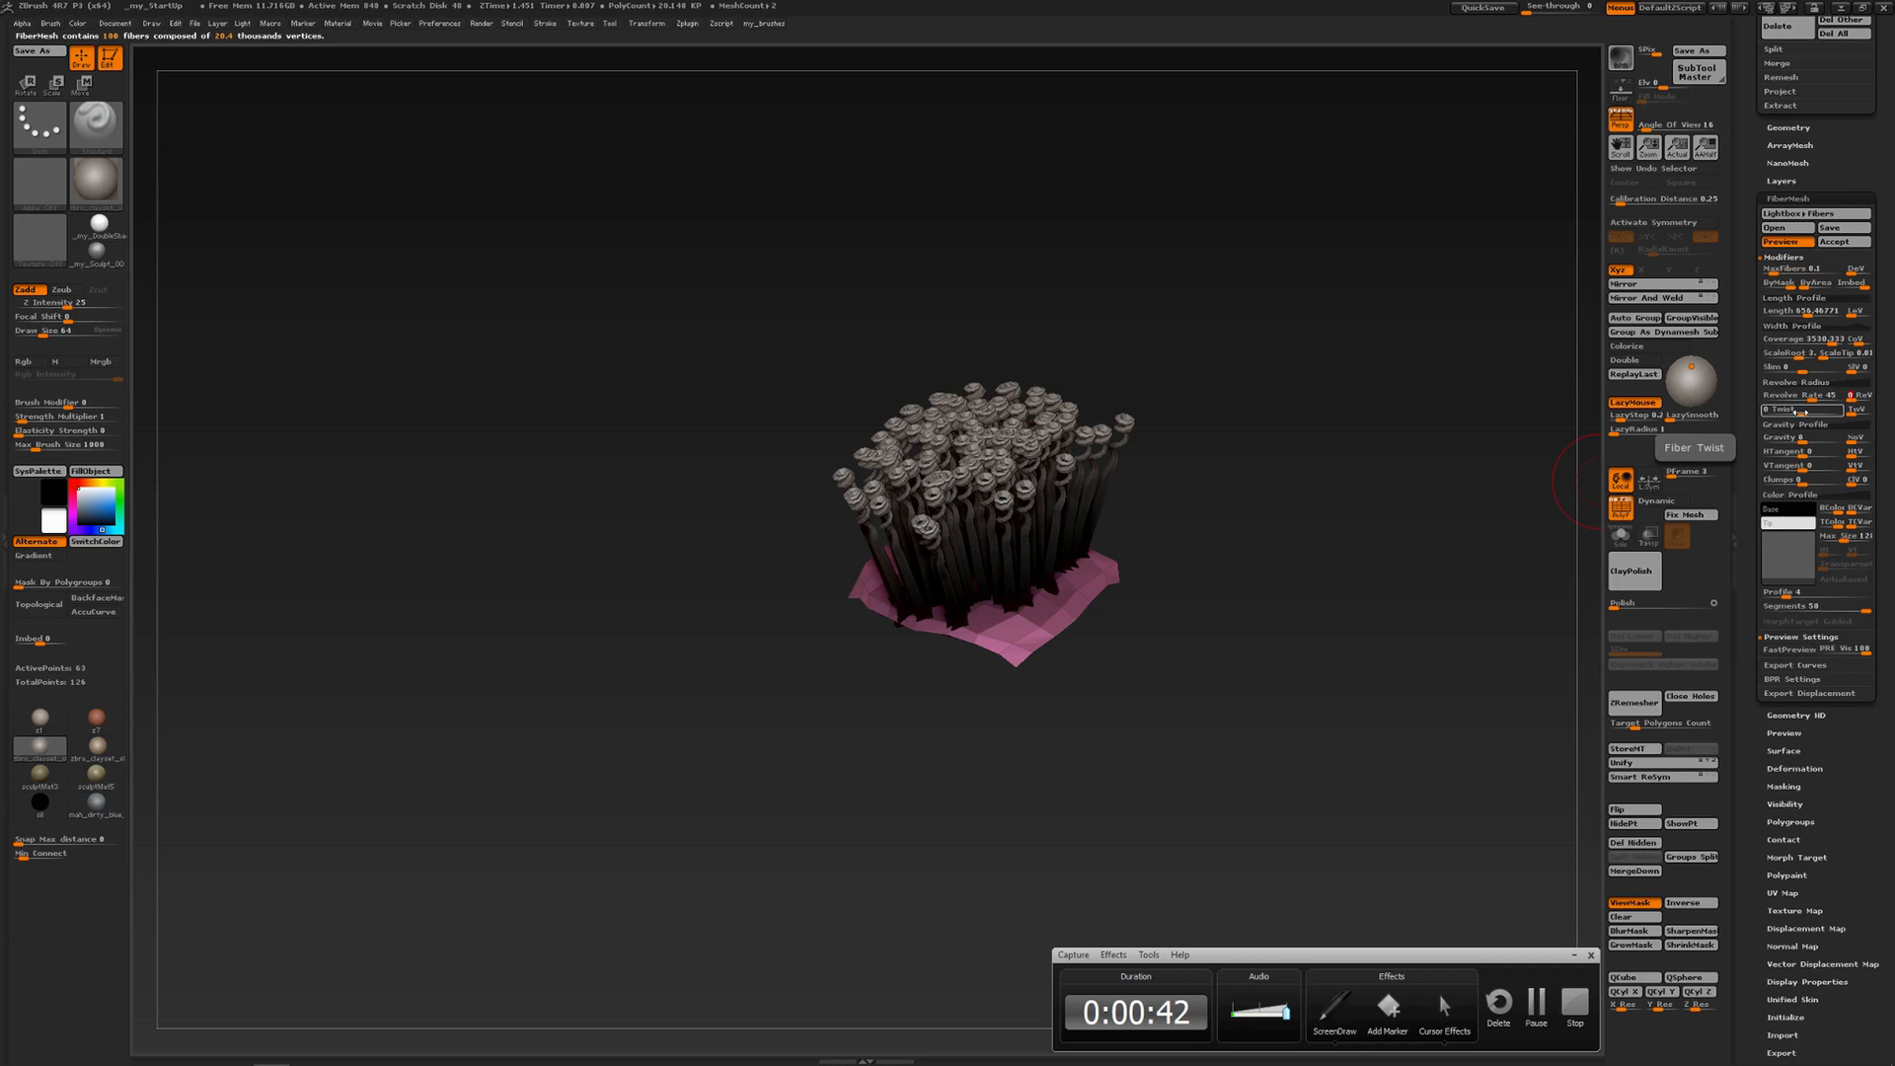
Set the fibers' Revolve Rate to 0
{"action": "left_click", "coordinate": [1777, 394]}
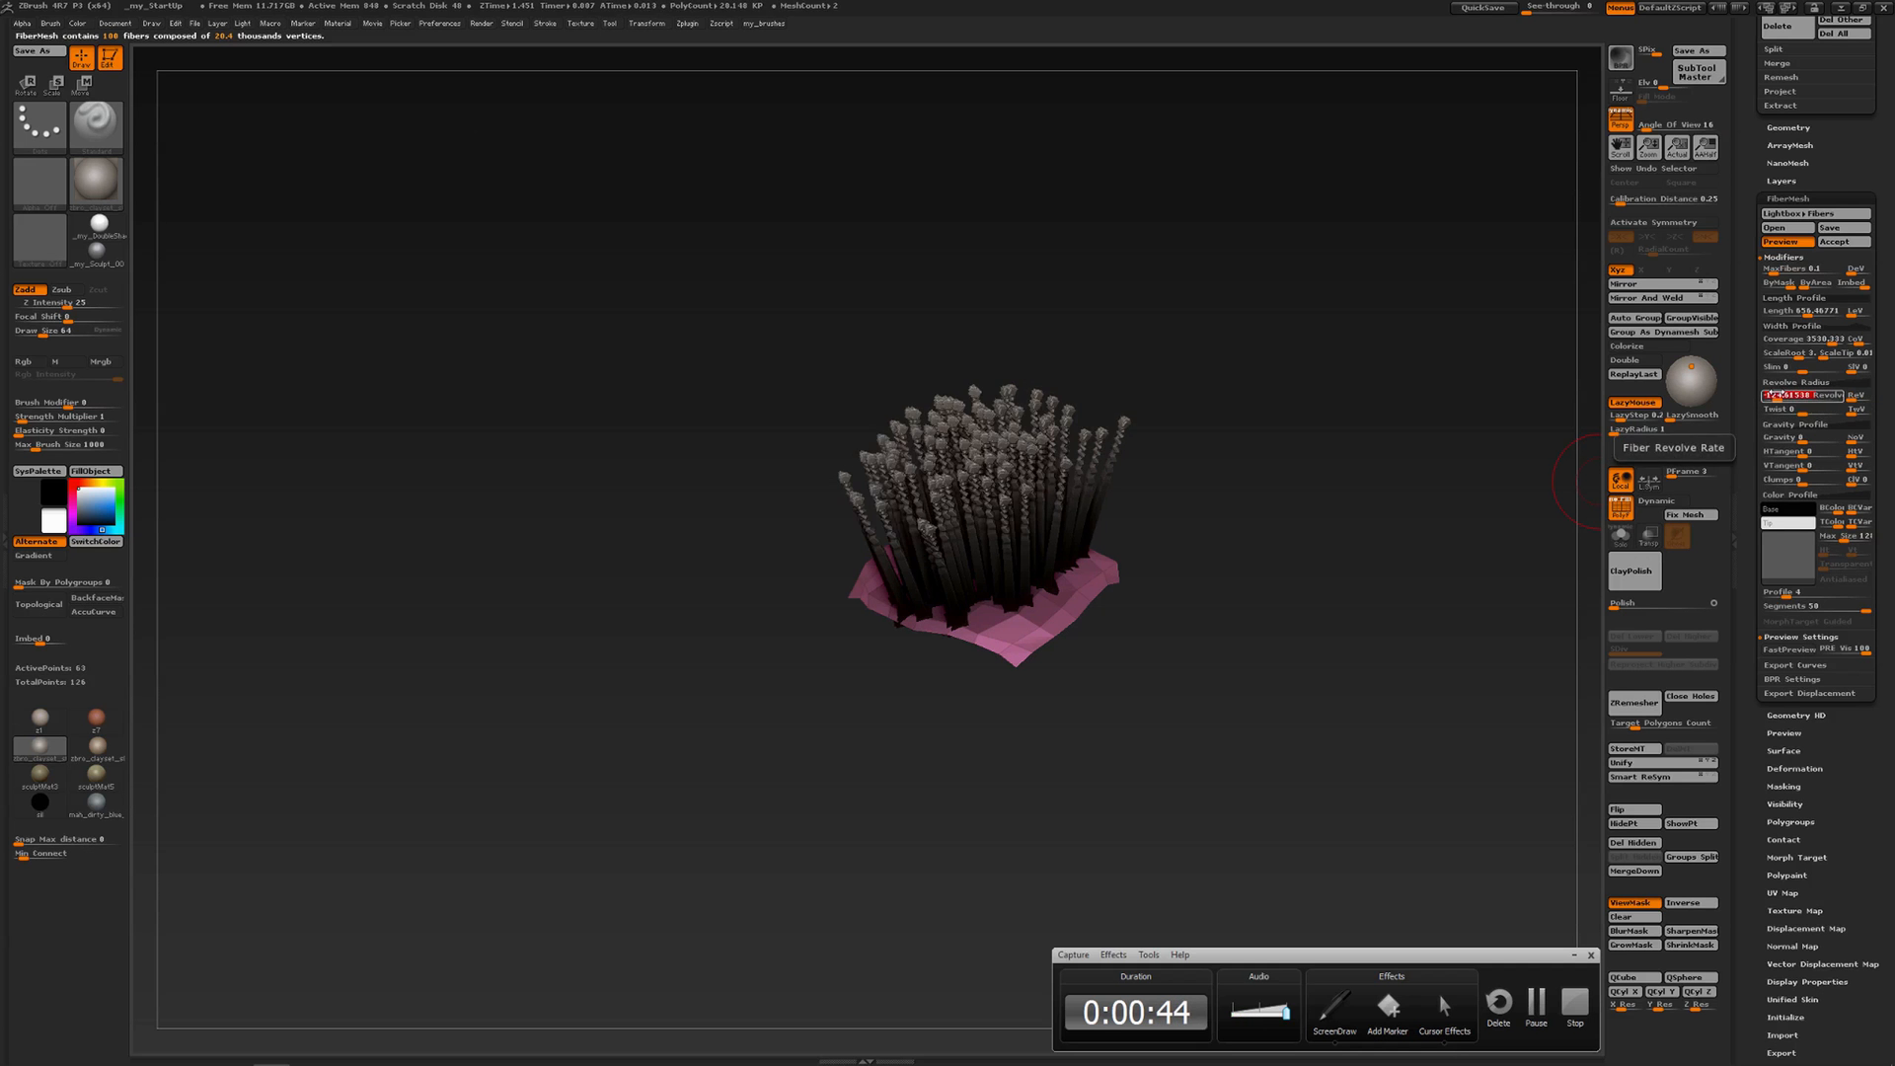
{"action": "type", "text": "0"}
{"action": "key", "text": "Return"}
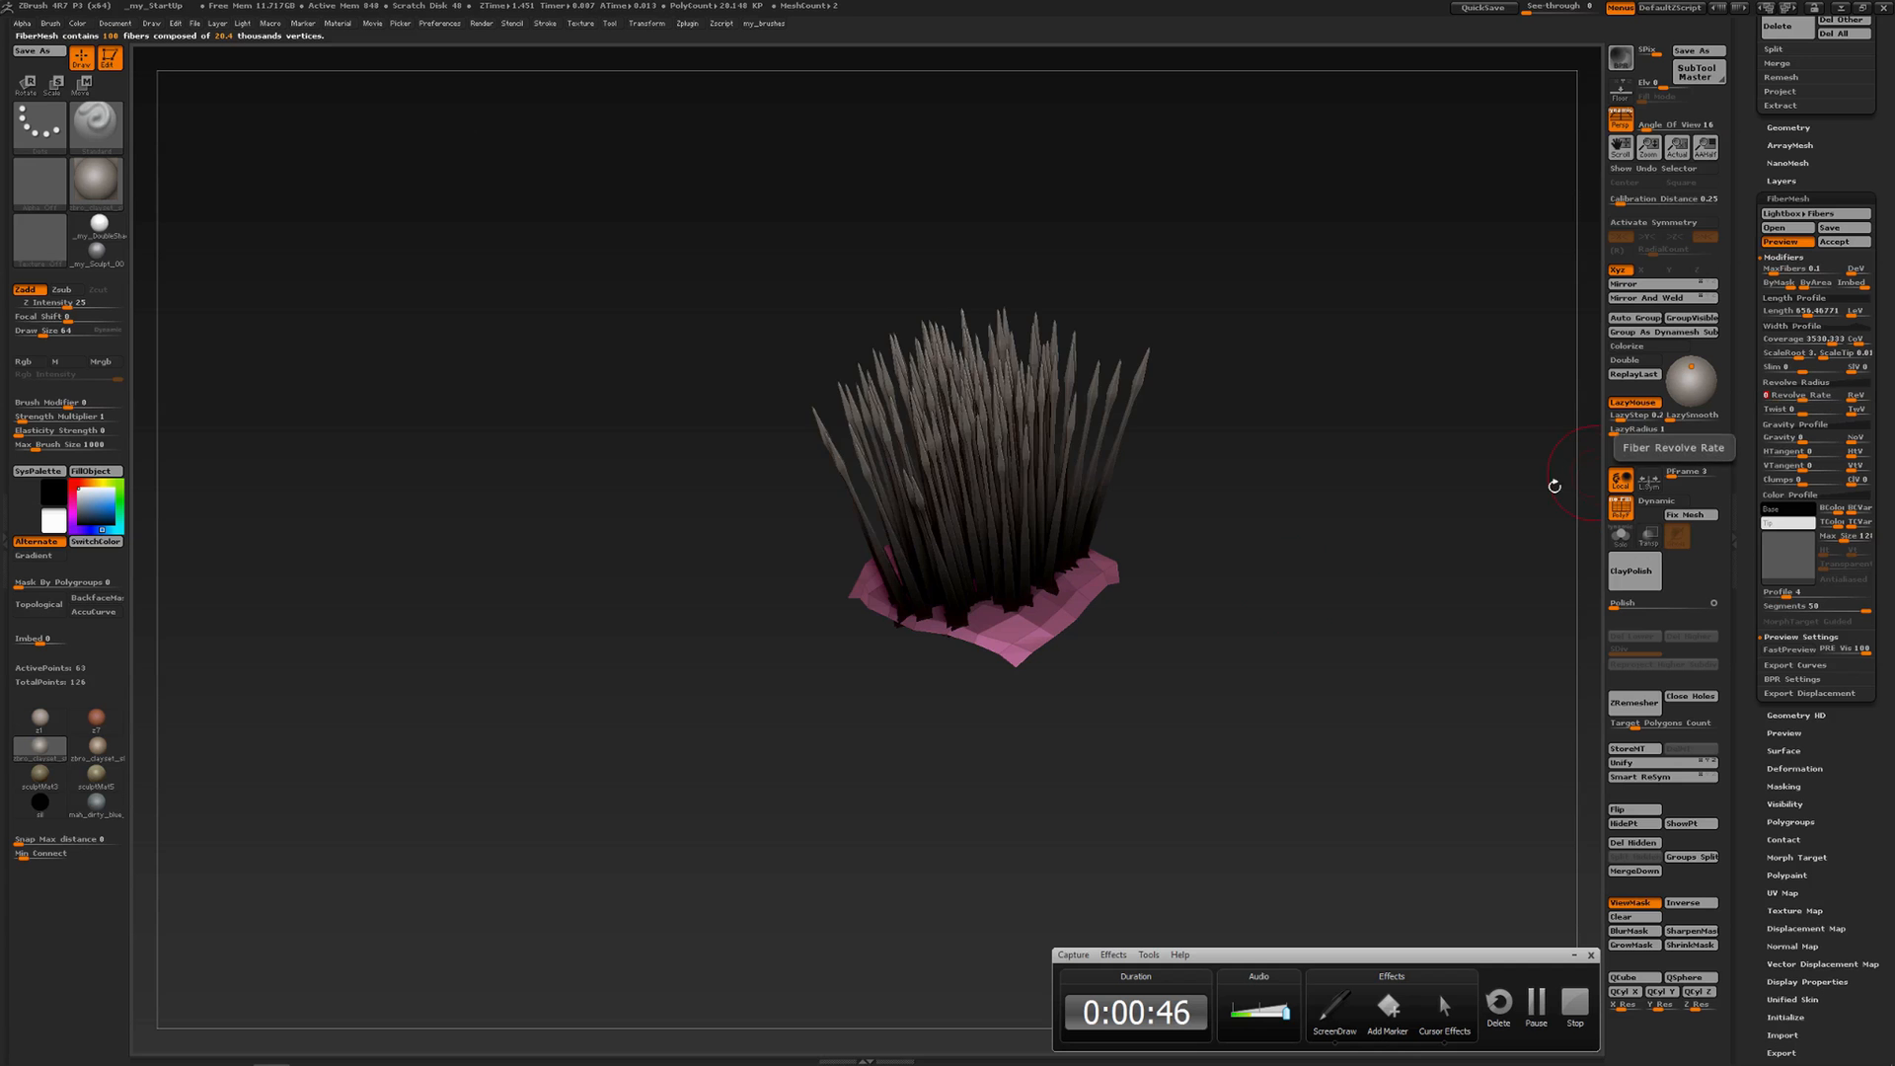
{"action": "mouse_move", "coordinate": [1300, 549]}
{"action": "left_mouse_down"}
{"action": "mouse_move", "coordinate": [1291, 569]}
{"action": "mouse_move", "coordinate": [1310, 535]}
{"action": "left_mouse_up"}
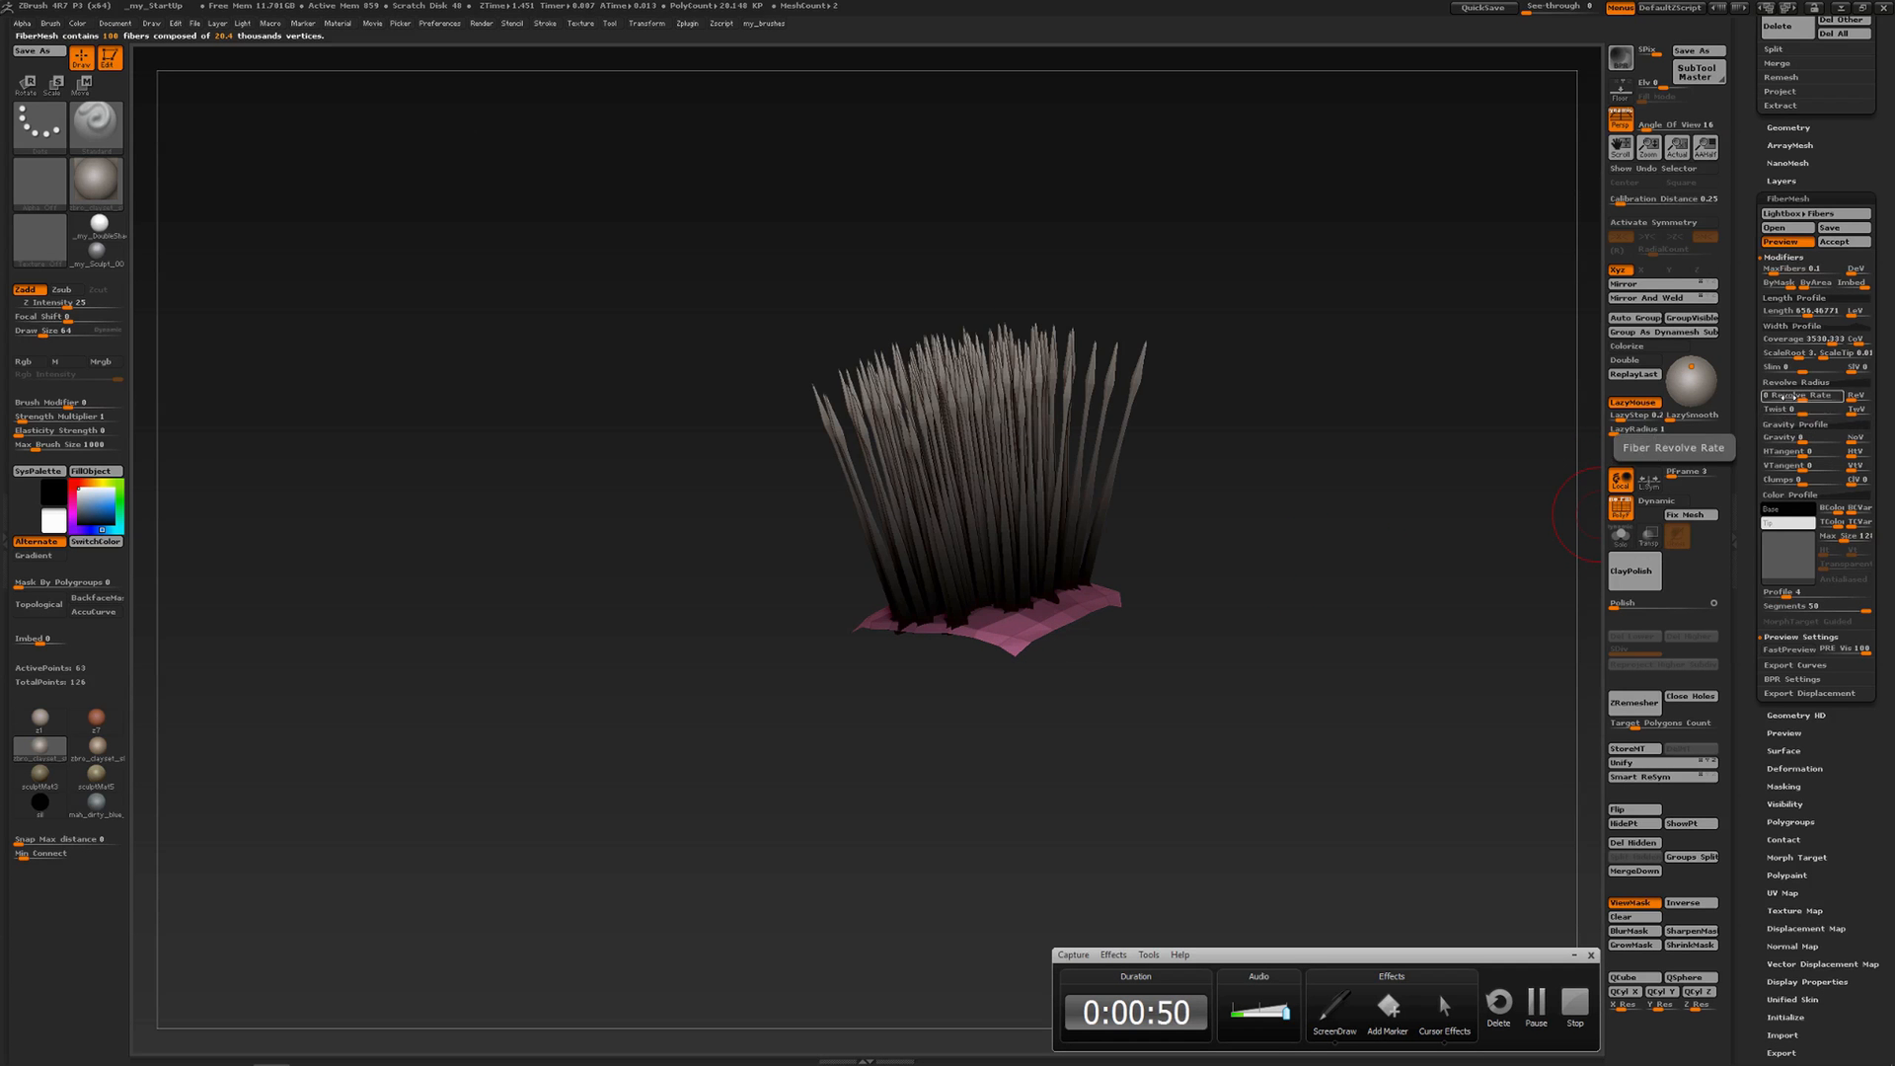
Try positive and negative Twist values on the fibers and return Twist to 0
{"action": "left_click", "coordinate": [1808, 409]}
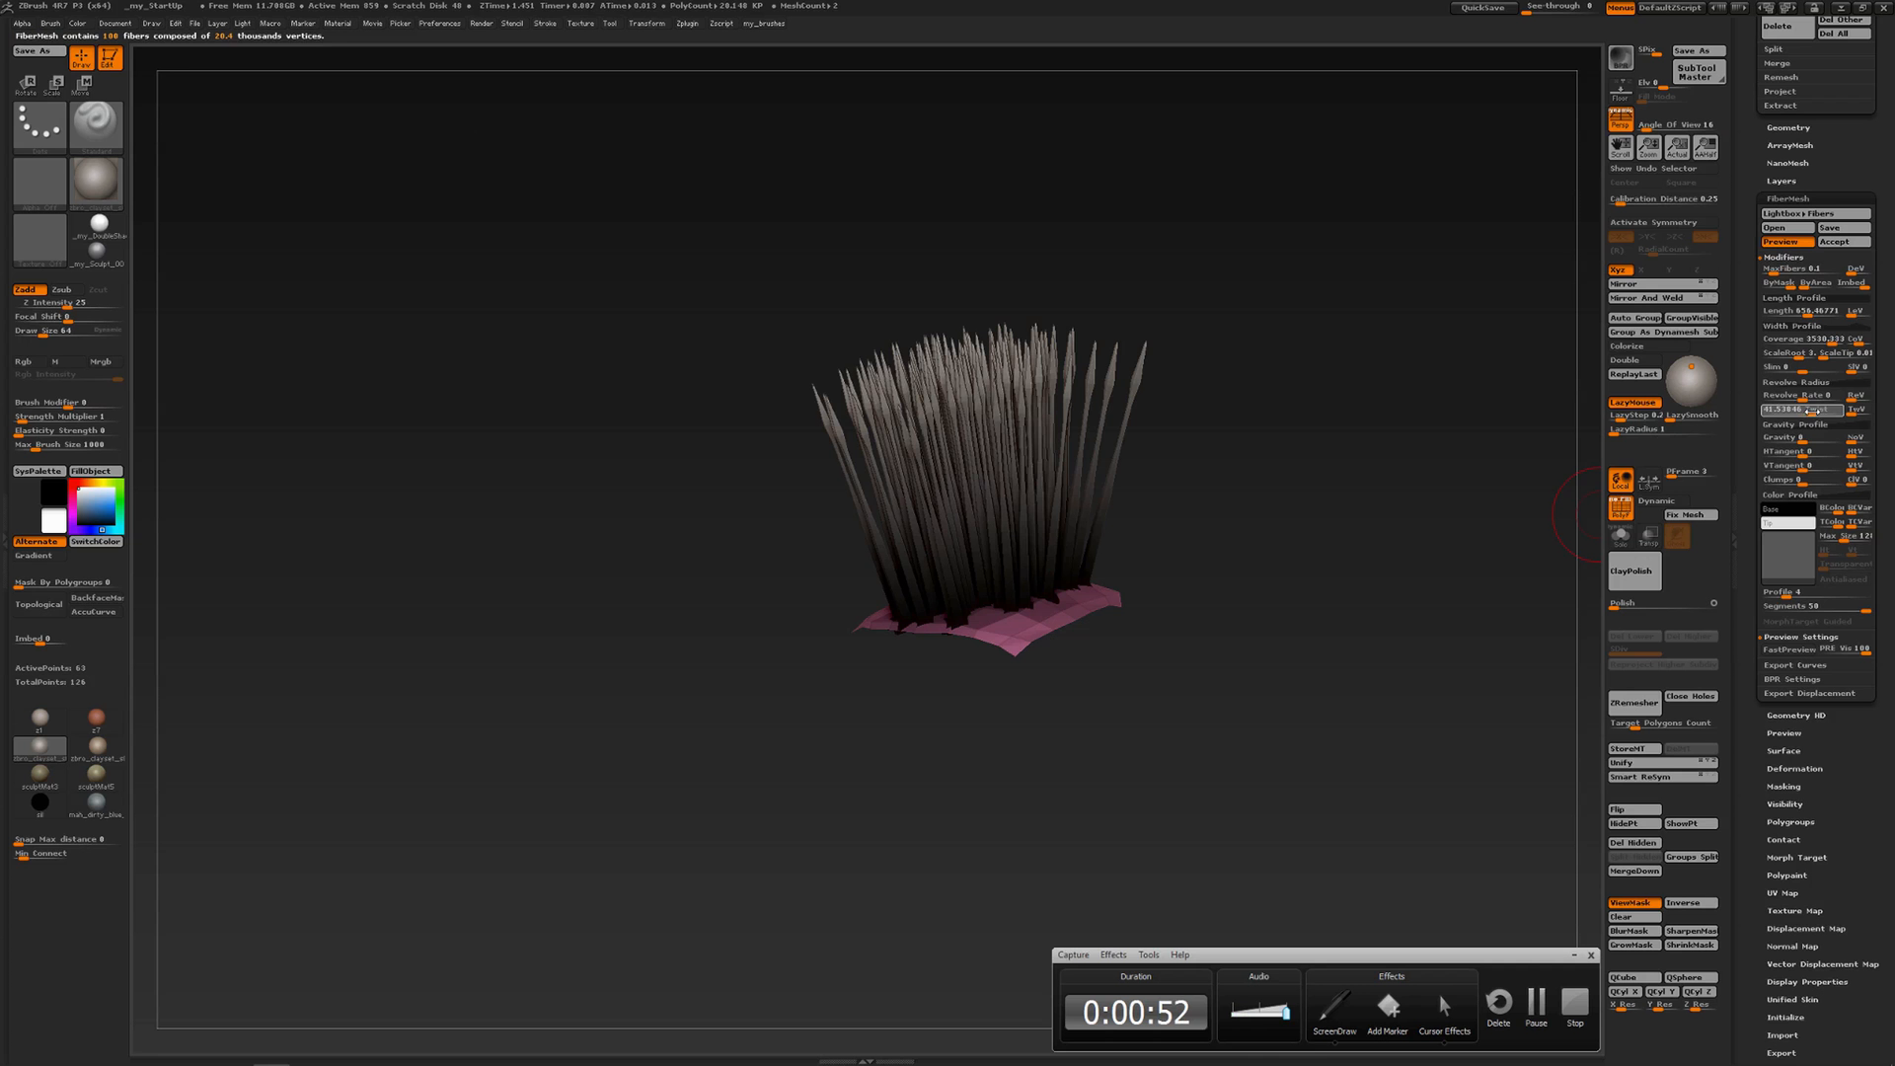
{"action": "left_click_drag", "start_coordinate": [1816, 411], "coordinate": [1857, 414]}
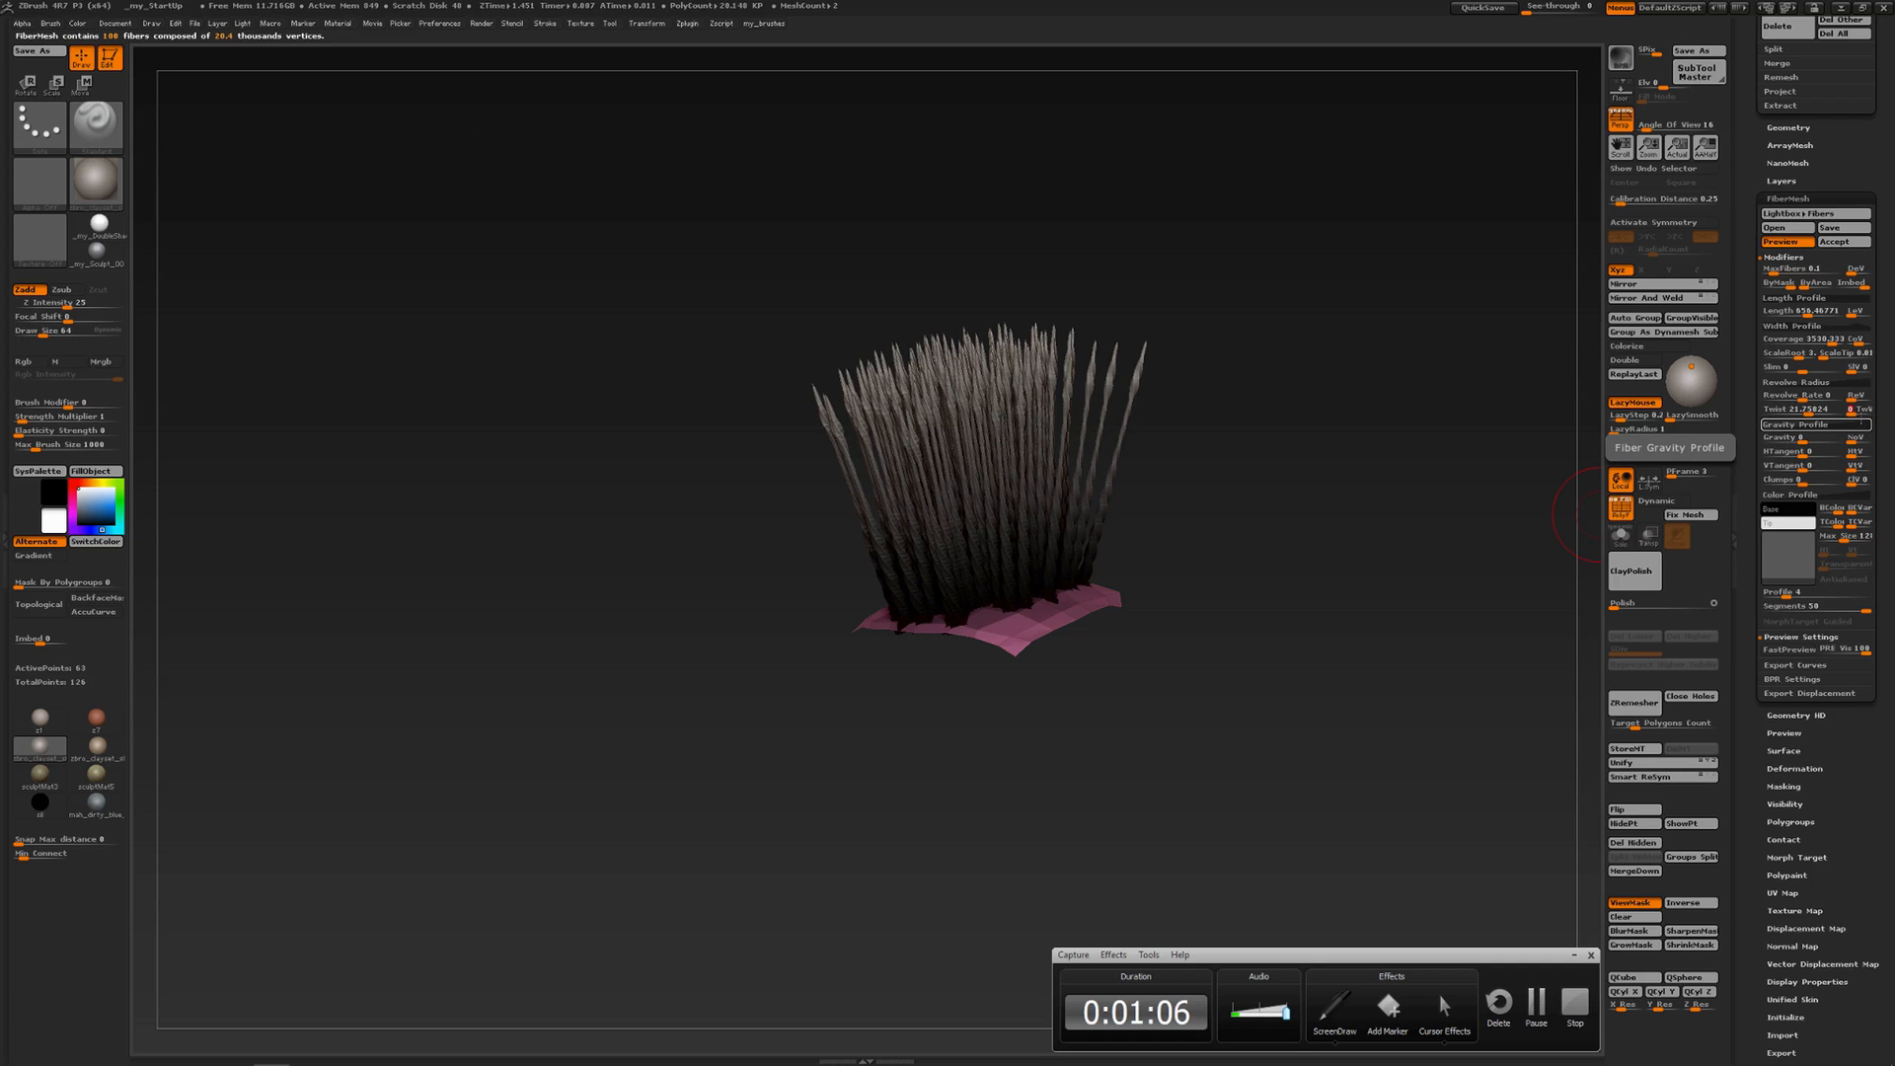
{"action": "left_click", "coordinate": [1802, 409]}
{"action": "type", "text": "033"}
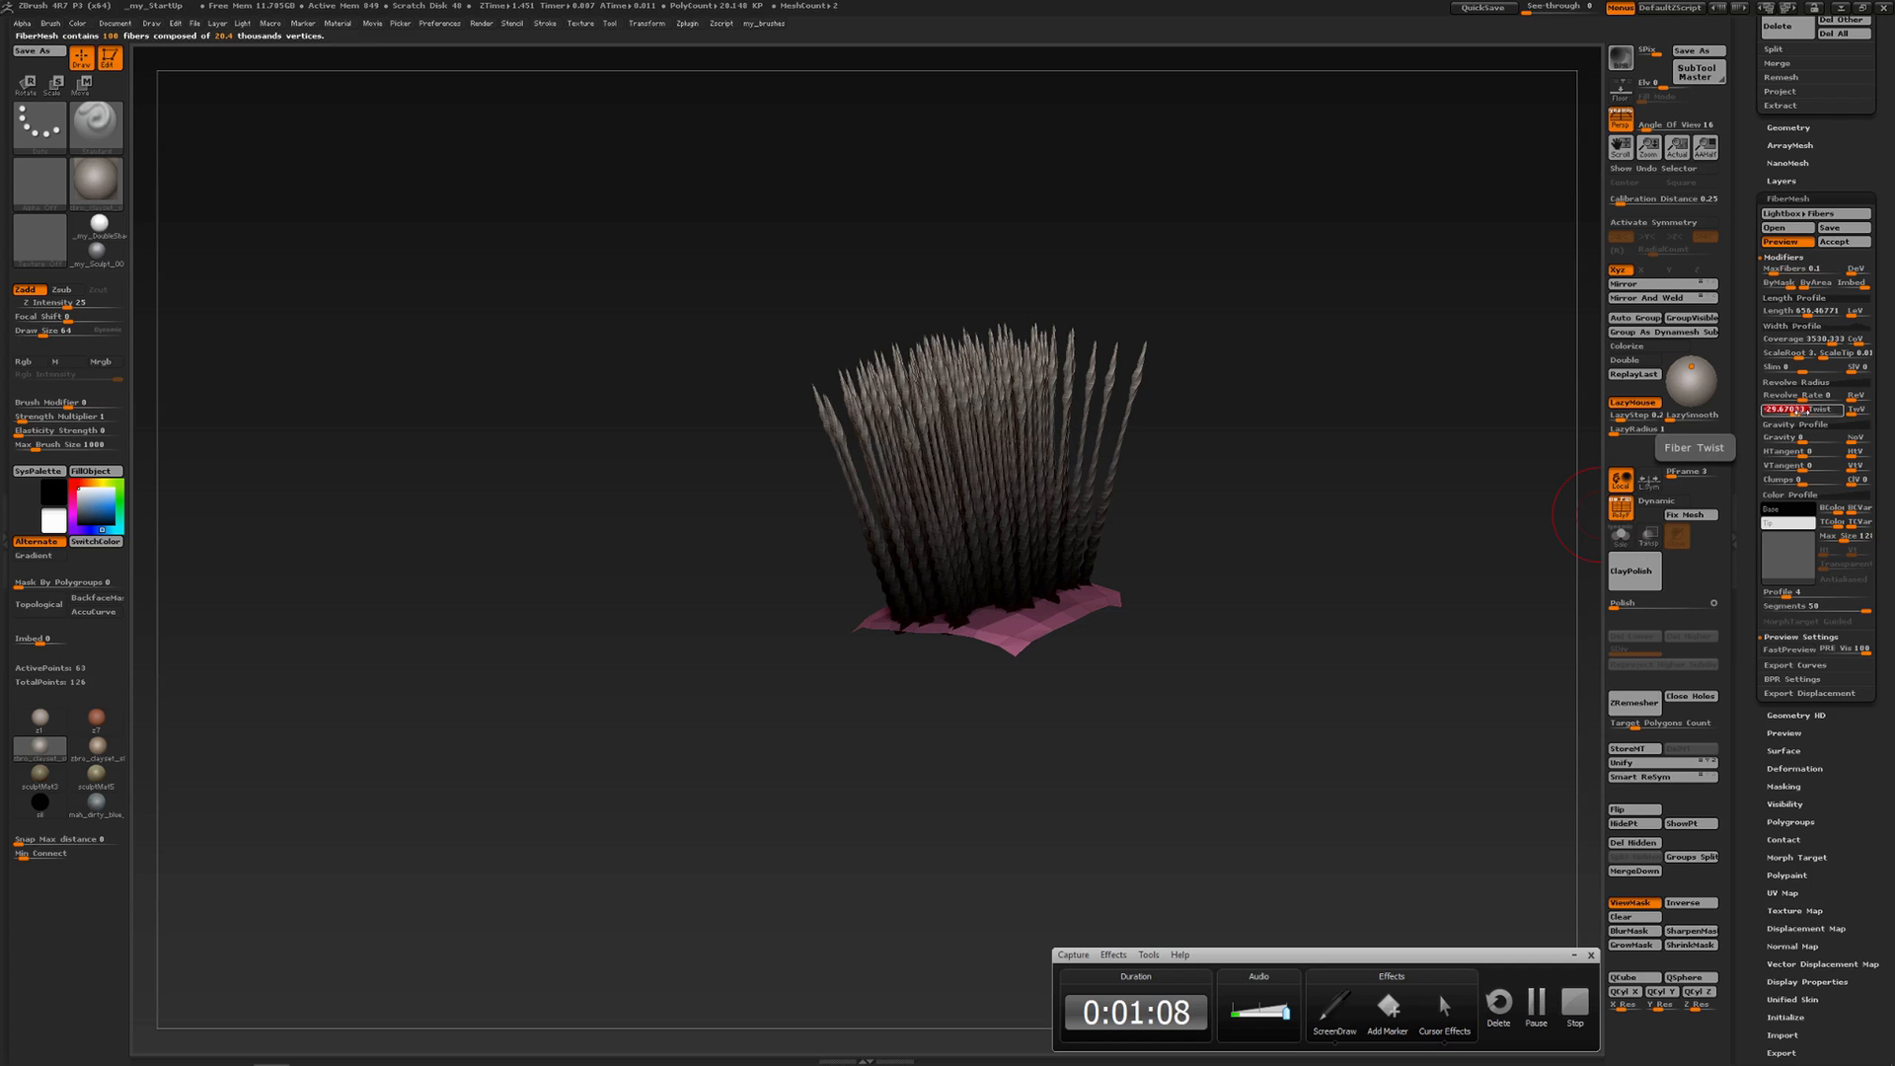
{"action": "key", "text": "Return"}
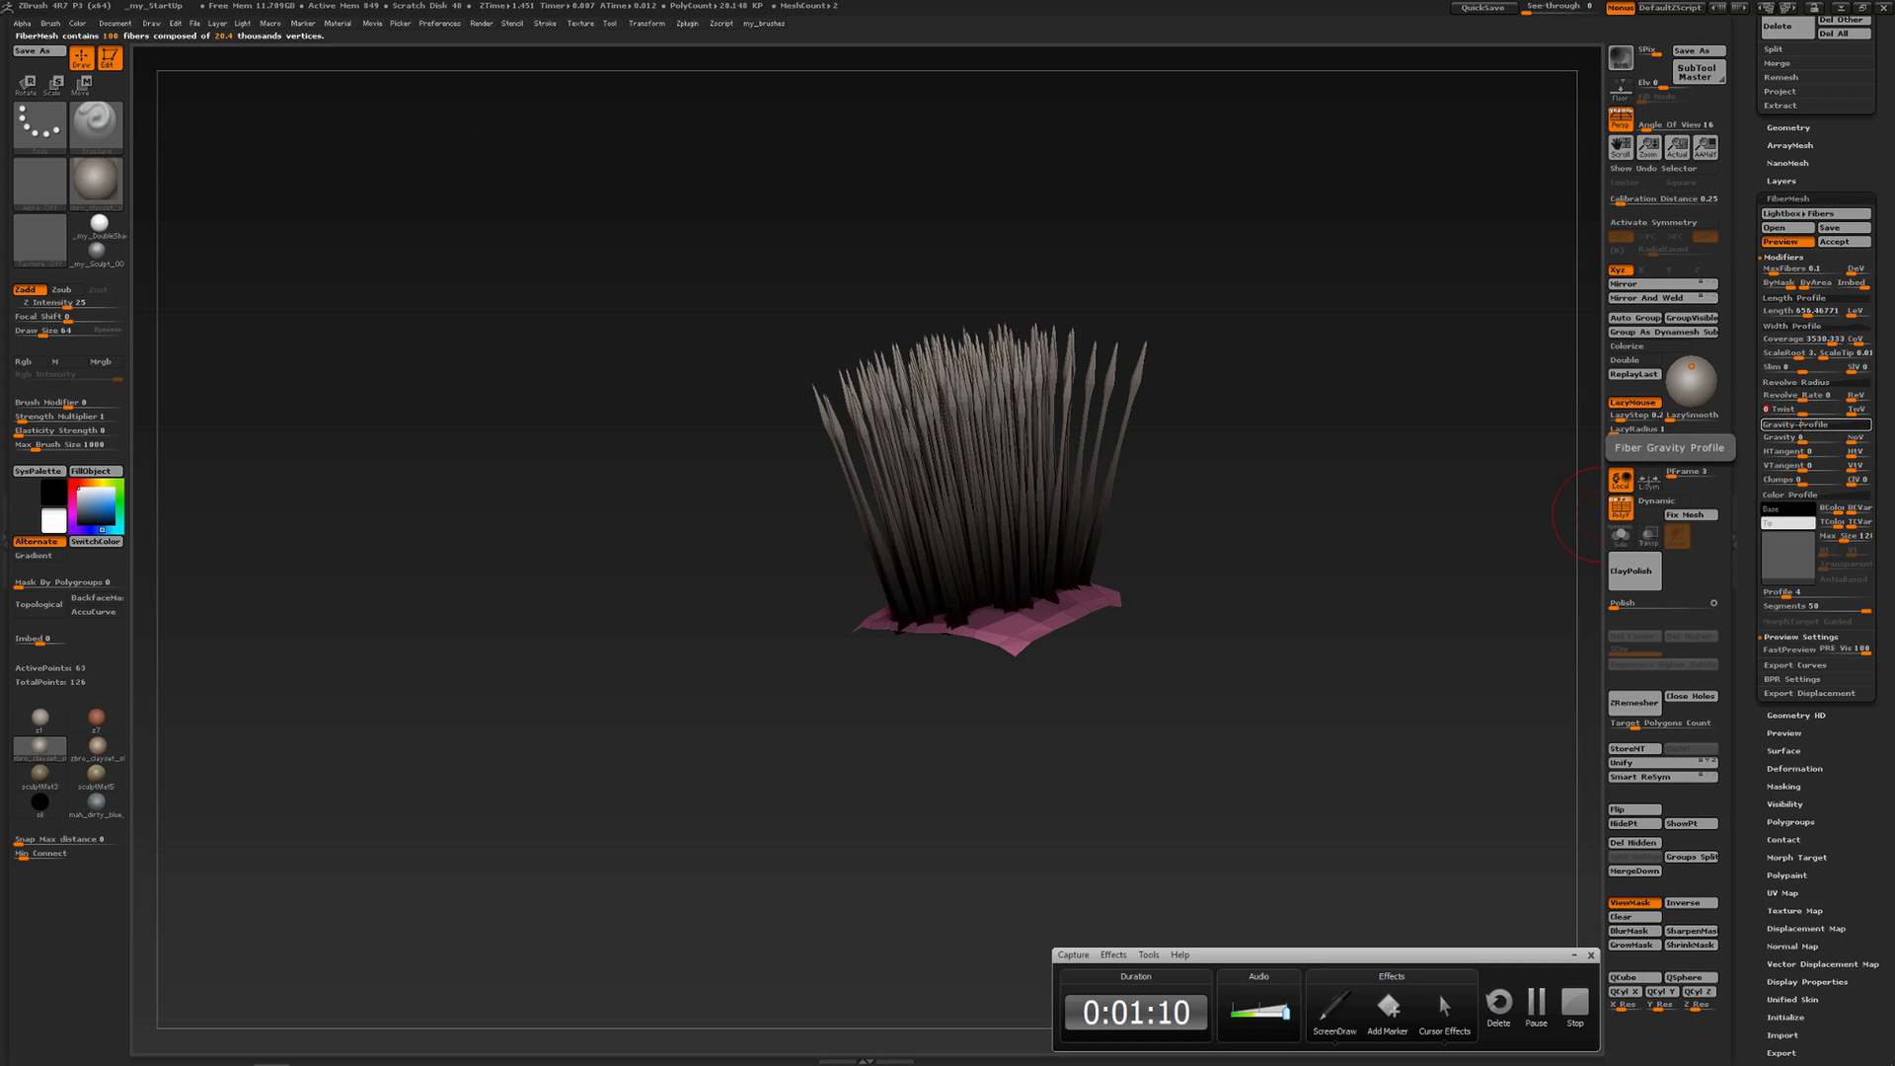
Open the Gravity Profile curve and set the fibers' Gravity to 0.5
{"action": "left_click", "coordinate": [1791, 424]}
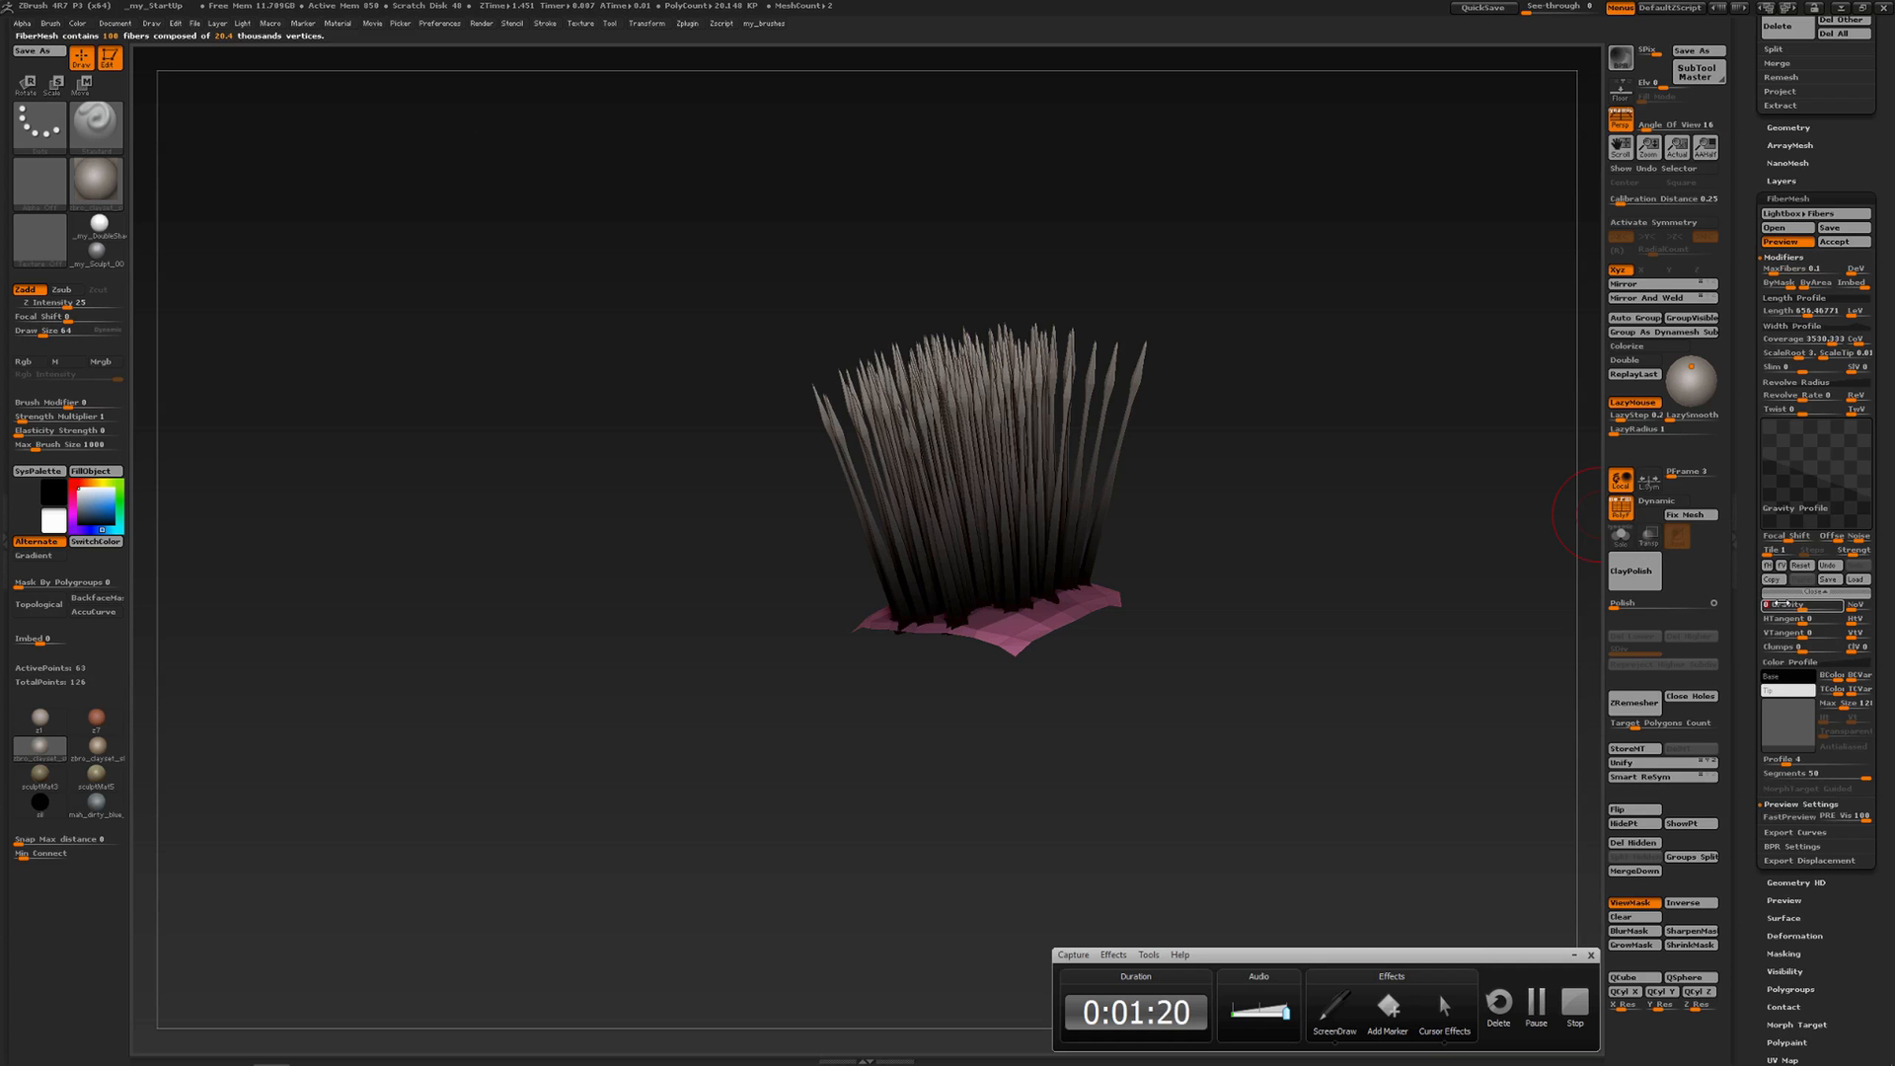
{"action": "left_click", "coordinate": [1757, 599]}
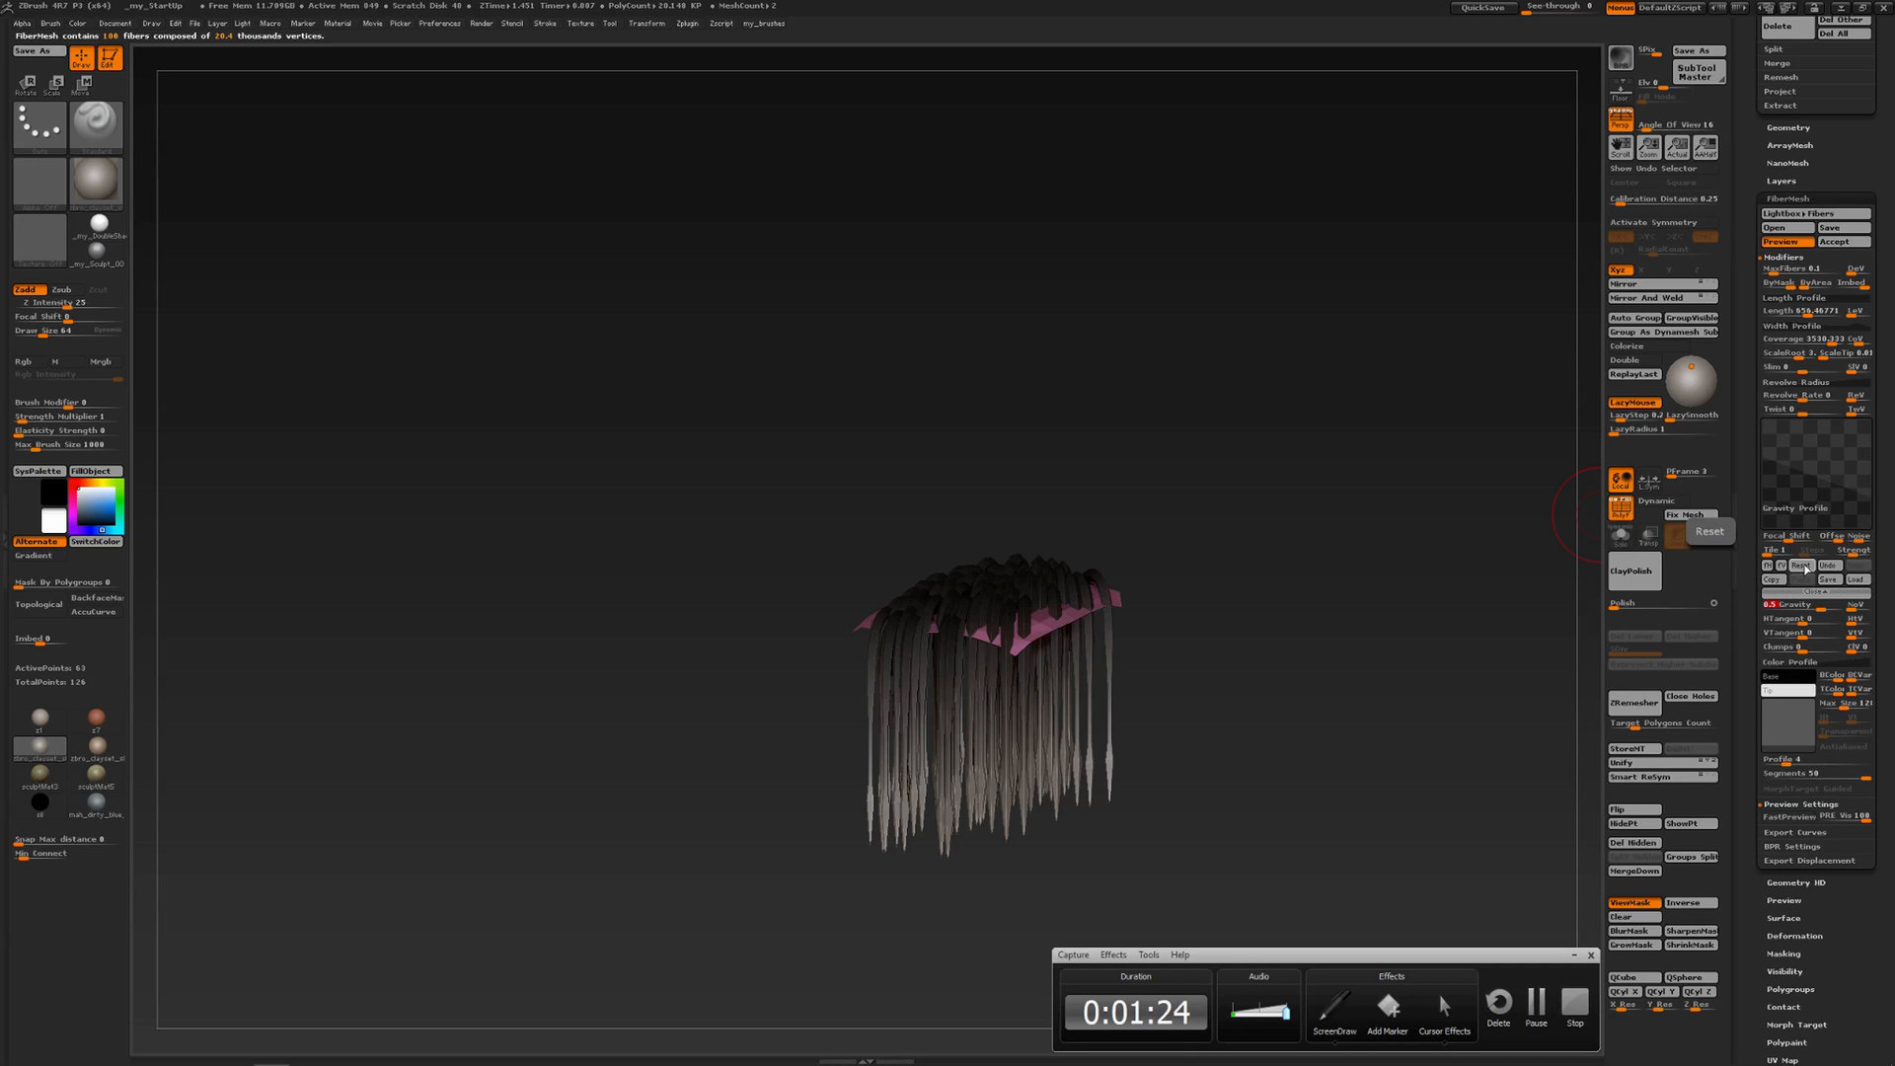
Reset the Gravity Profile curve and lower its tip end almost to the bottom of the graph
{"action": "left_click", "coordinate": [1801, 565]}
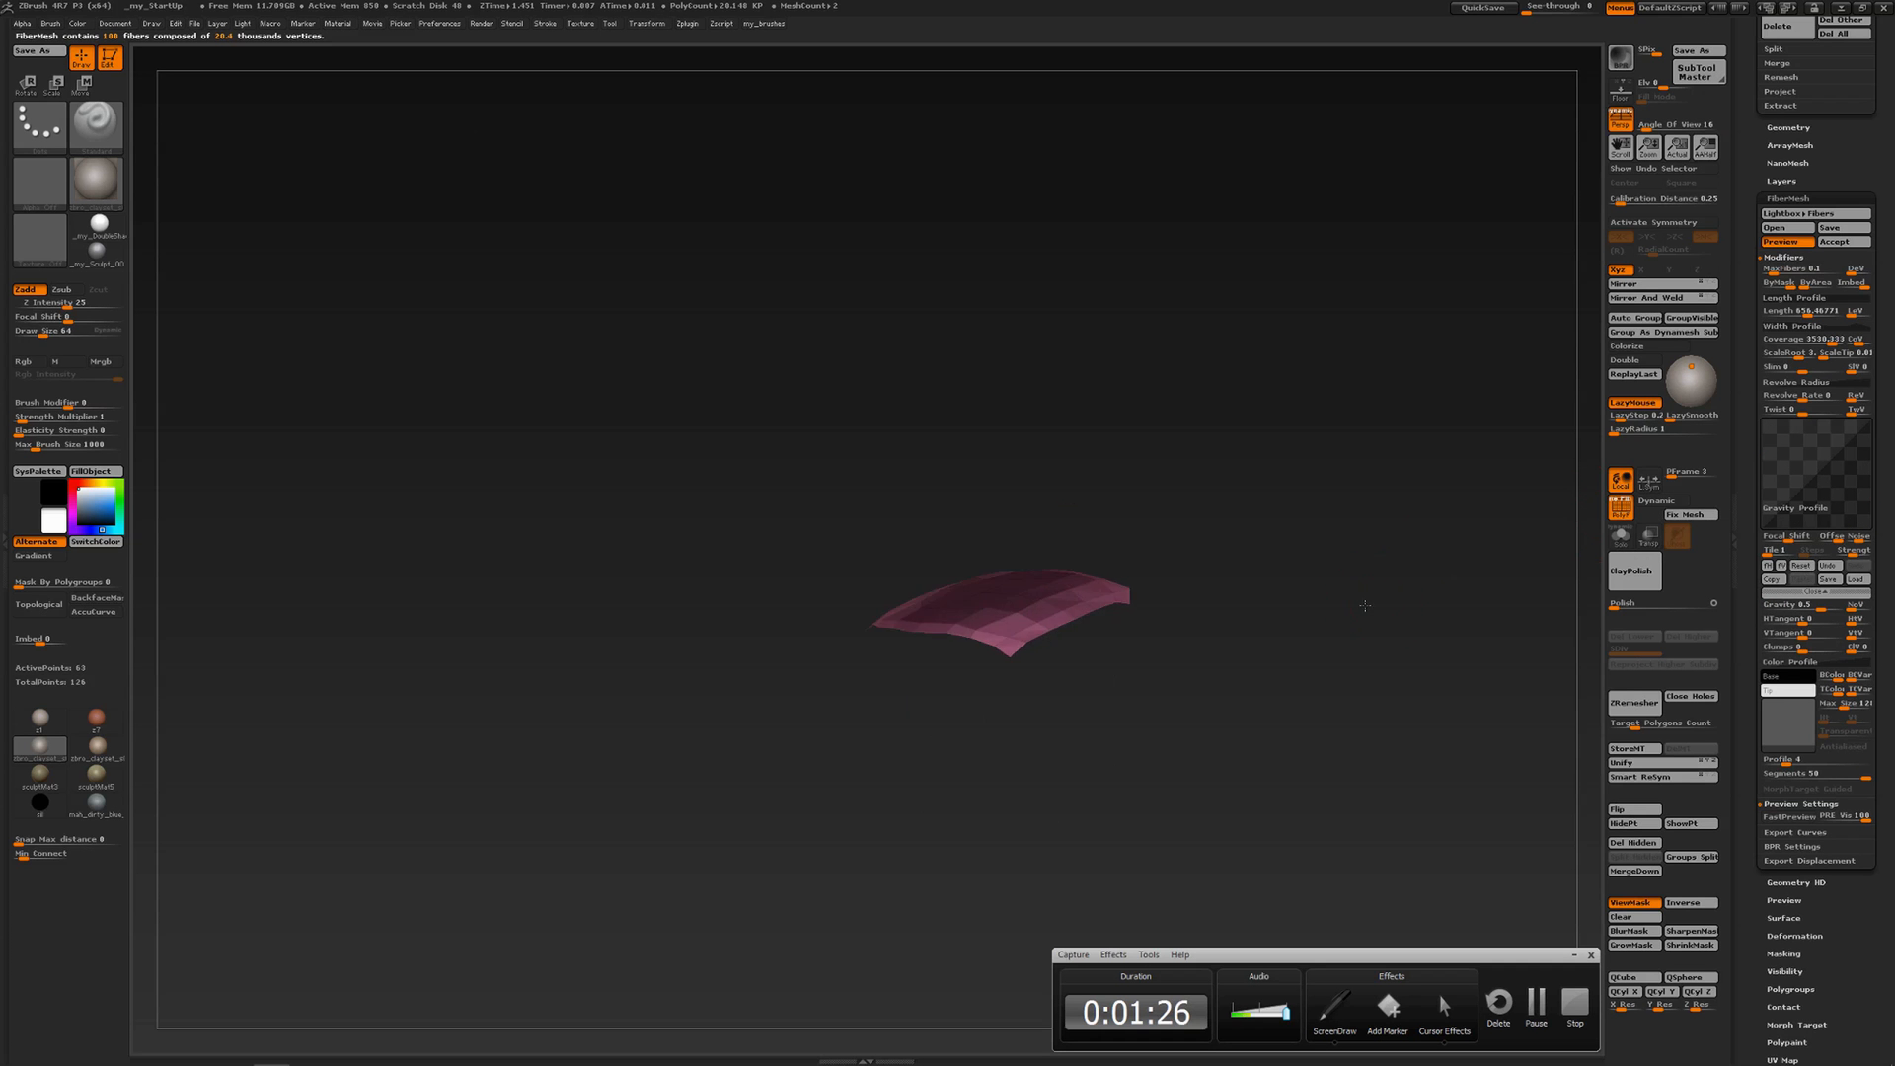
{"action": "left_click_drag", "start_coordinate": [1365, 605], "coordinate": [1307, 676]}
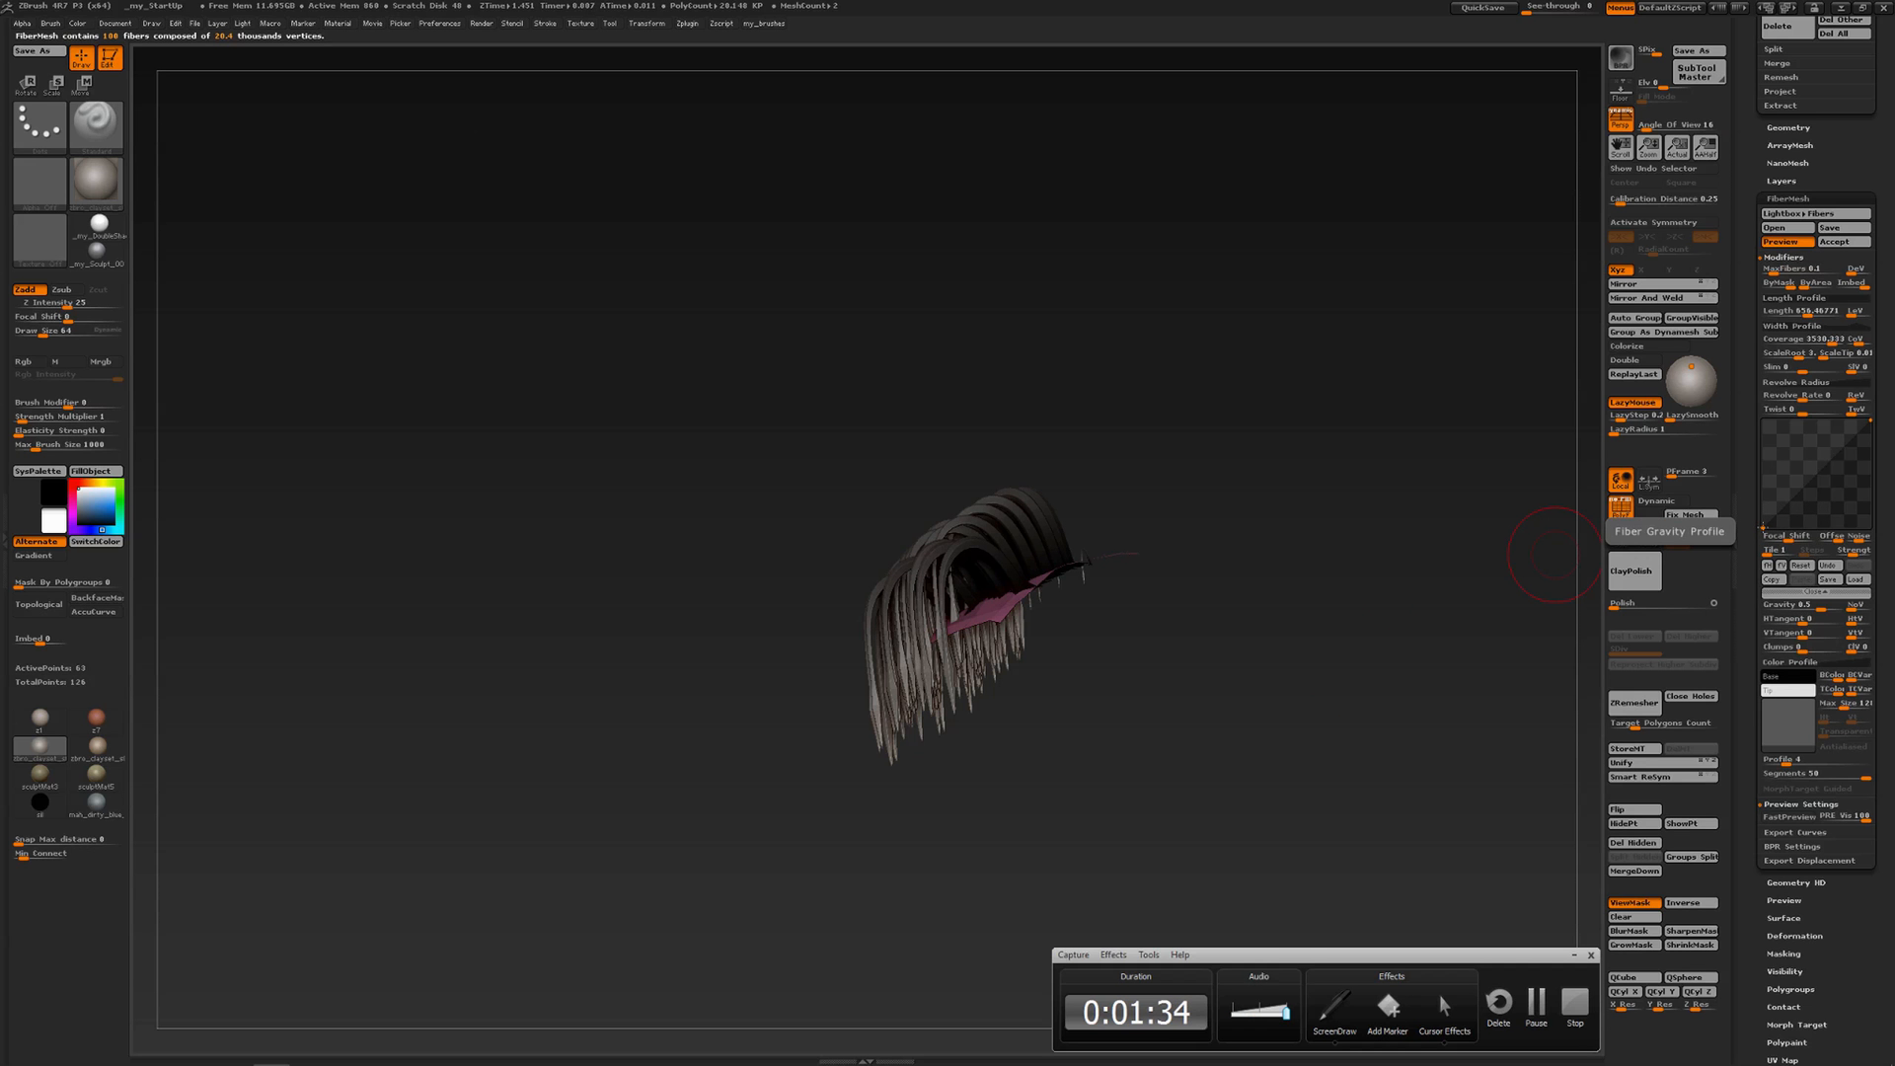
{"action": "left_click", "coordinate": [1762, 528]}
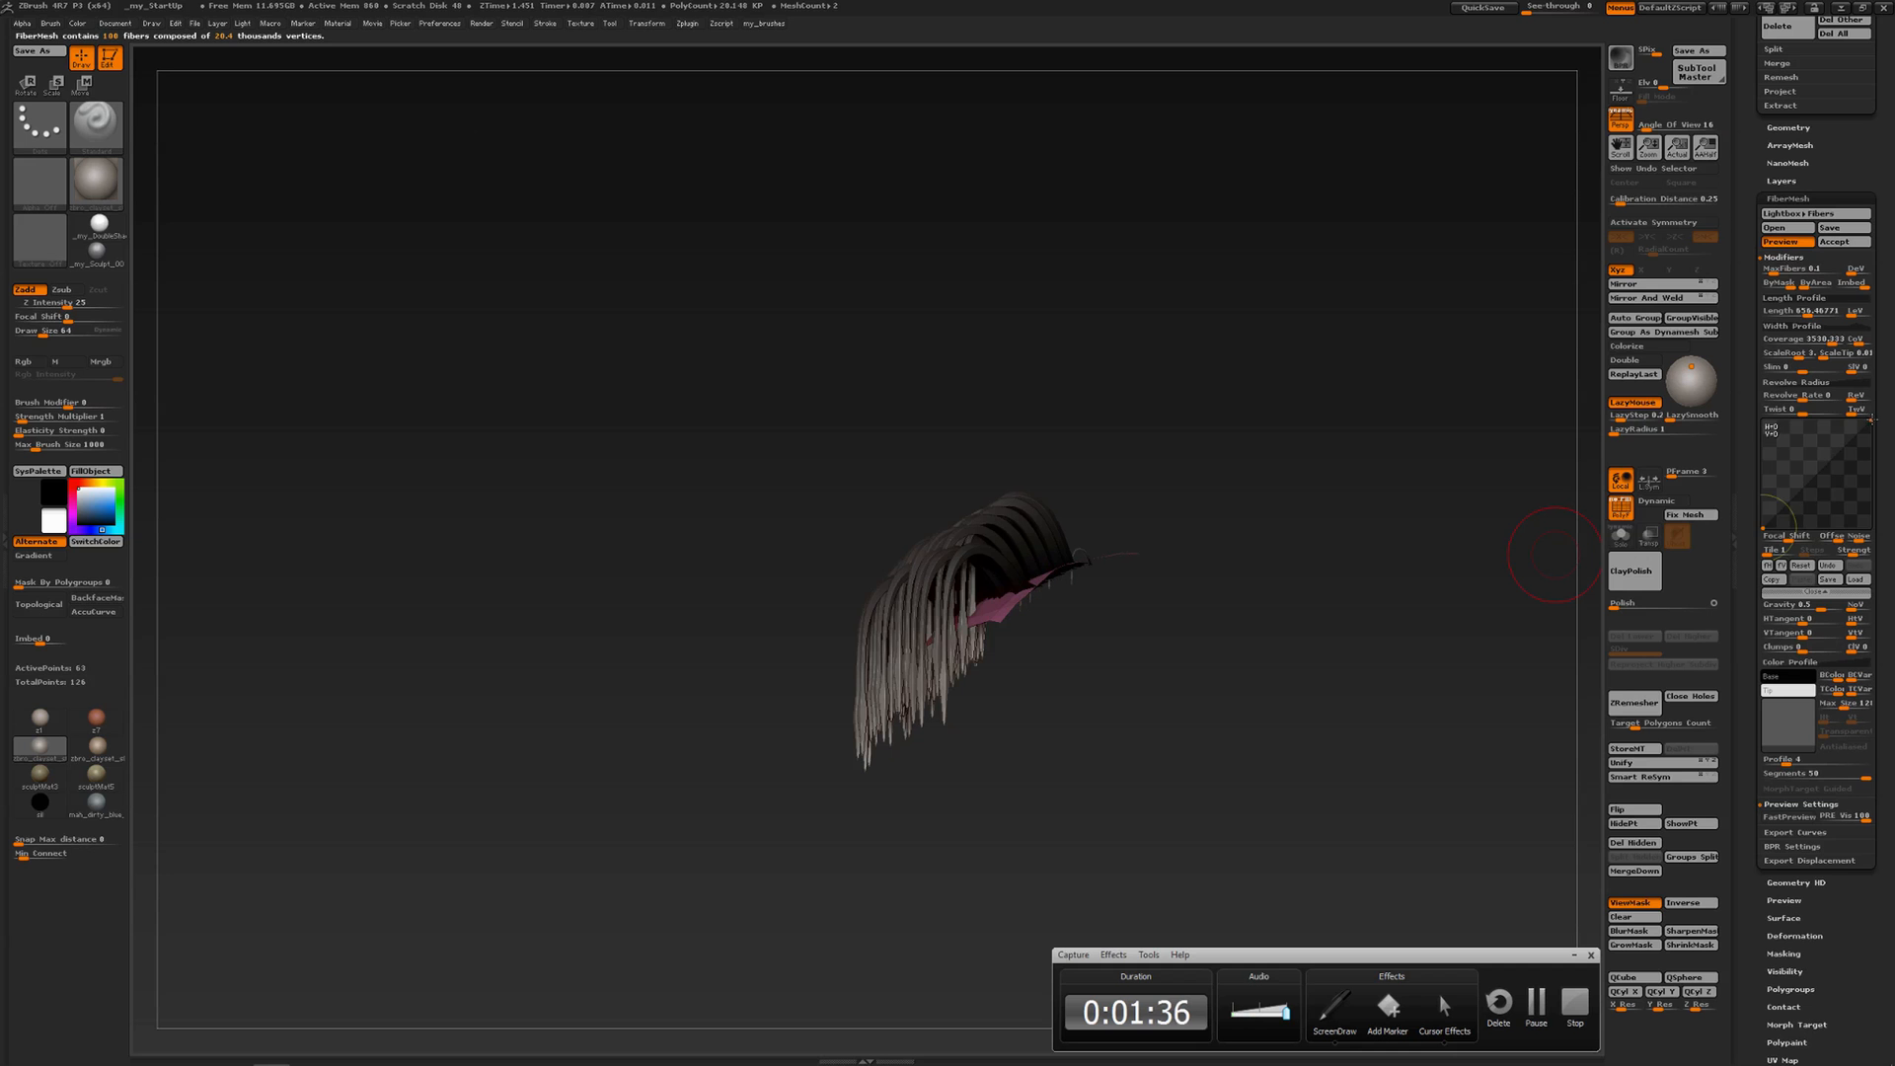
{"action": "left_click", "coordinate": [1868, 427]}
{"action": "left_click_drag", "start_coordinate": [1868, 426], "coordinate": [1869, 484]}
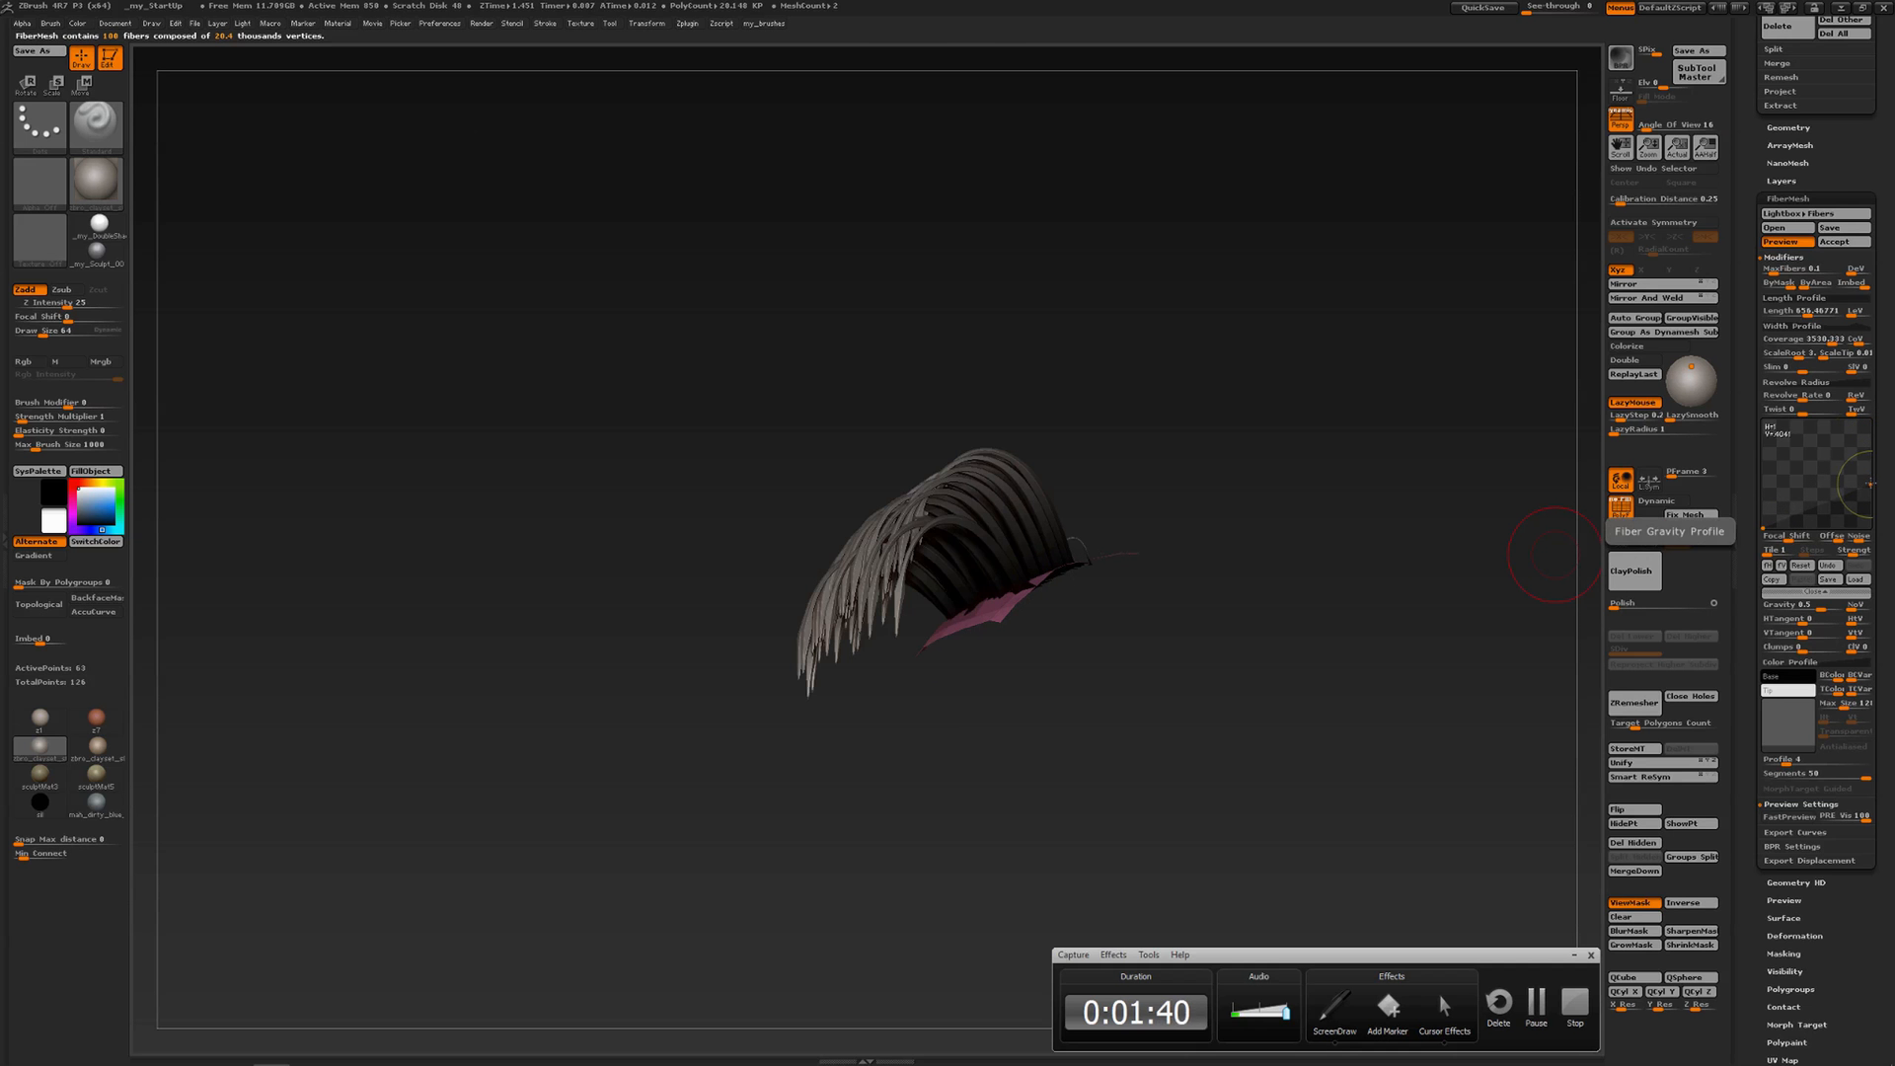
{"action": "left_click_drag", "start_coordinate": [1869, 484], "coordinate": [1868, 507]}
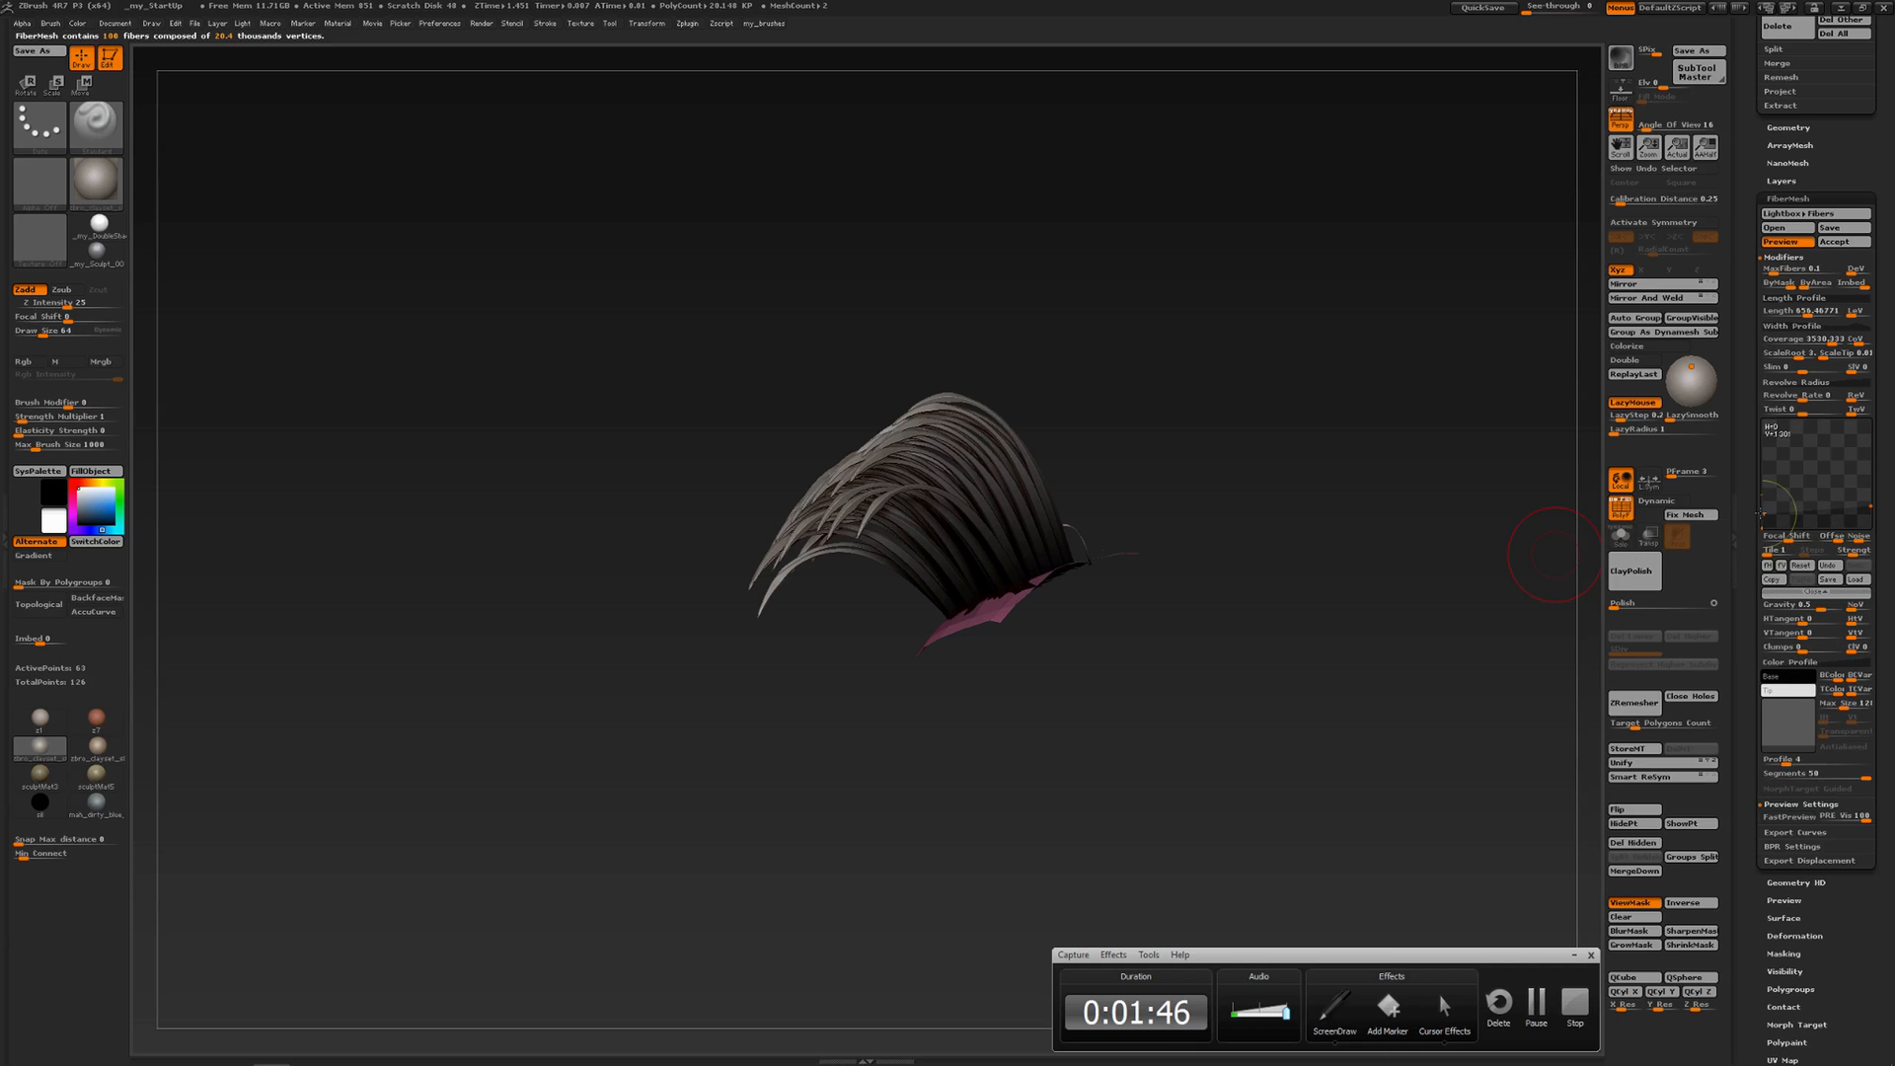
Try a raised root end with a lowered tip end on the Gravity Profile curve, bringing the root end partway down again
{"action": "left_click_drag", "start_coordinate": [1760, 513], "coordinate": [1758, 502]}
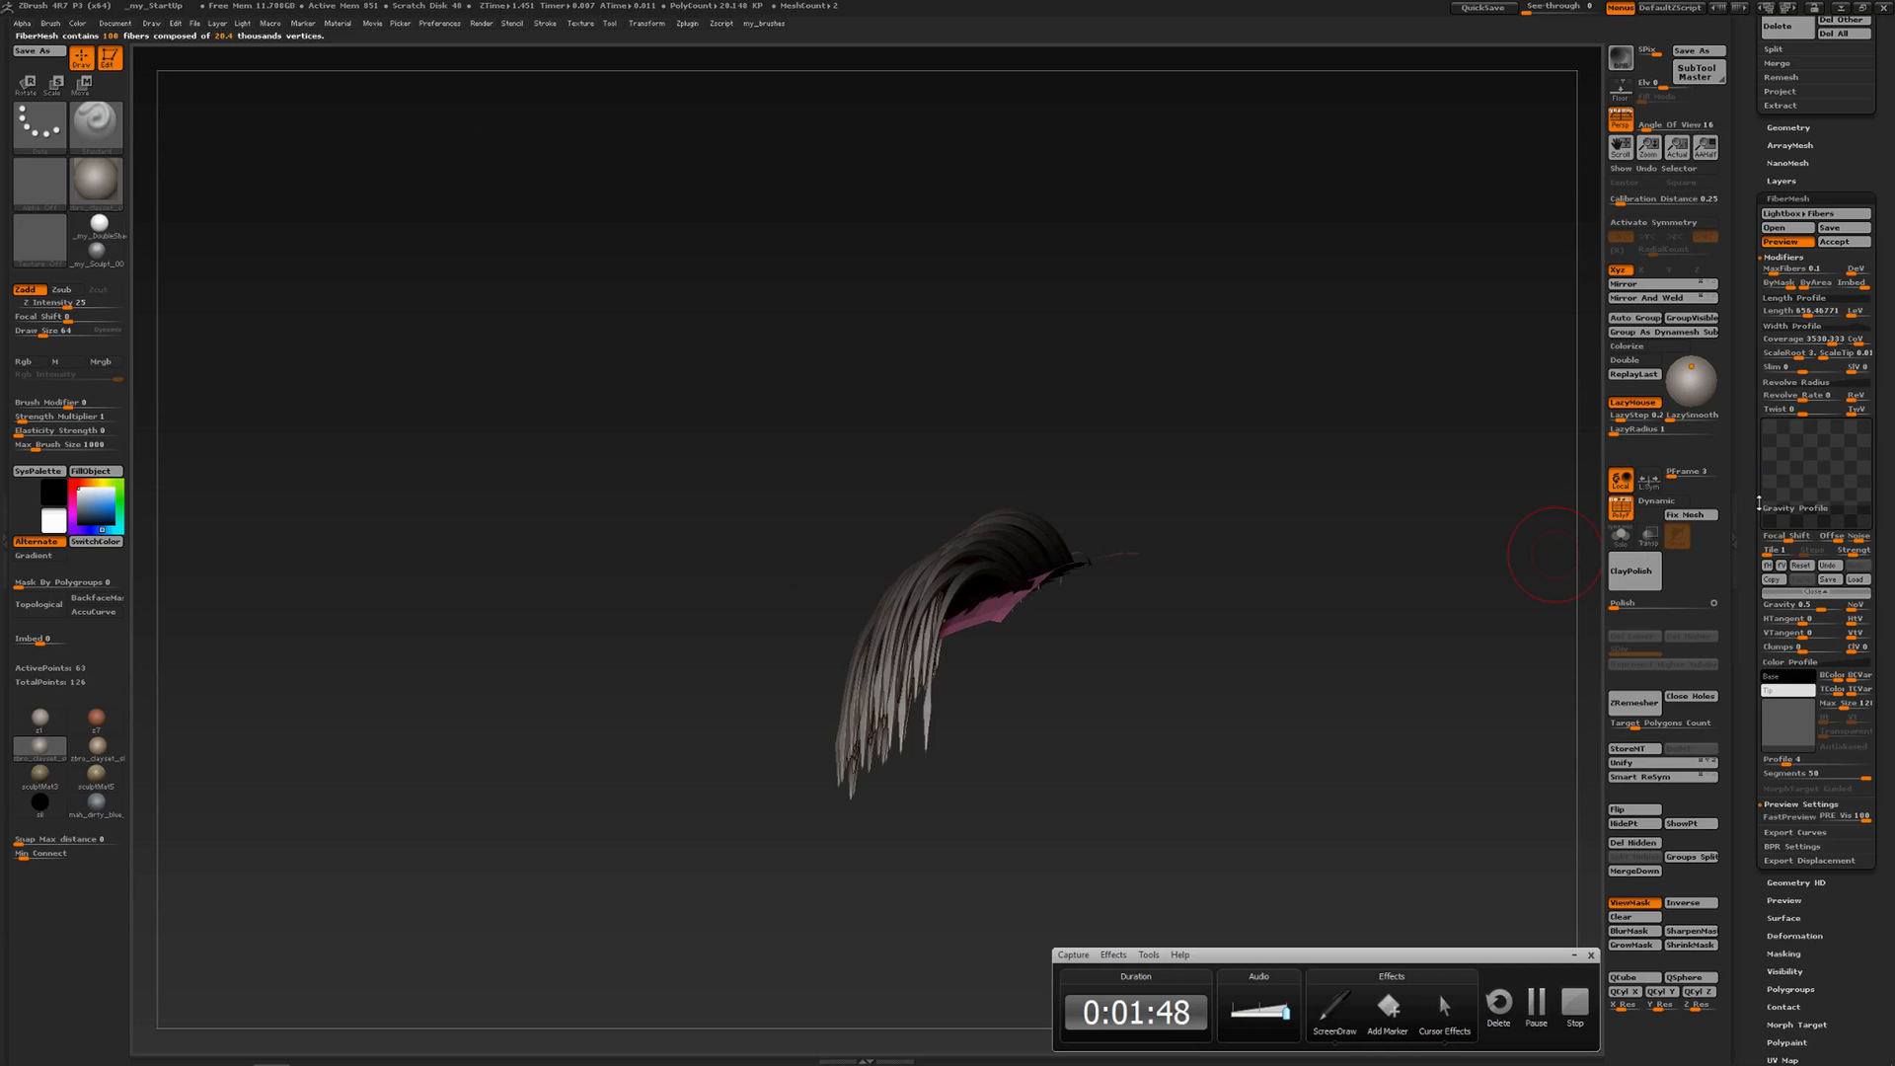
{"action": "left_click_drag", "start_coordinate": [1758, 502], "coordinate": [1763, 484]}
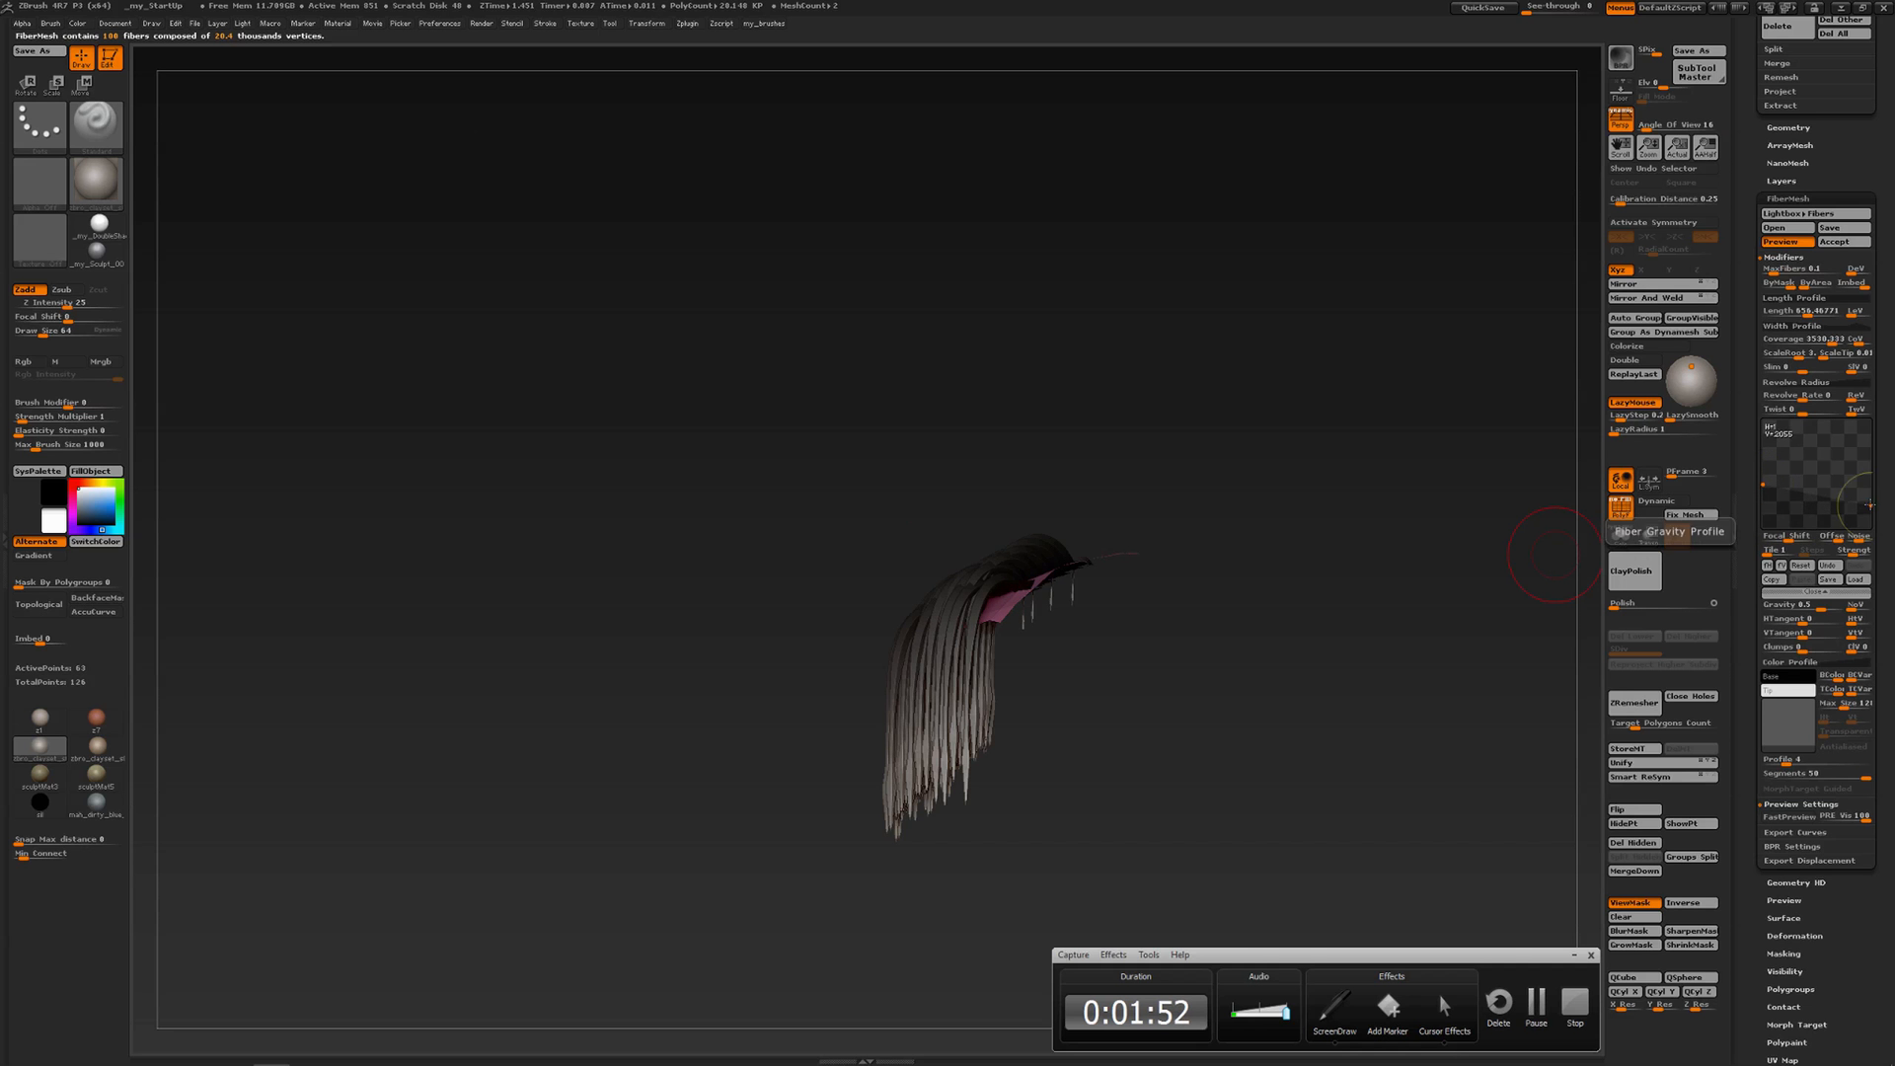
{"action": "mouse_move", "coordinate": [1870, 505]}
{"action": "left_mouse_down"}
{"action": "mouse_move", "coordinate": [1872, 467]}
{"action": "mouse_move", "coordinate": [1865, 519]}
{"action": "left_mouse_up"}
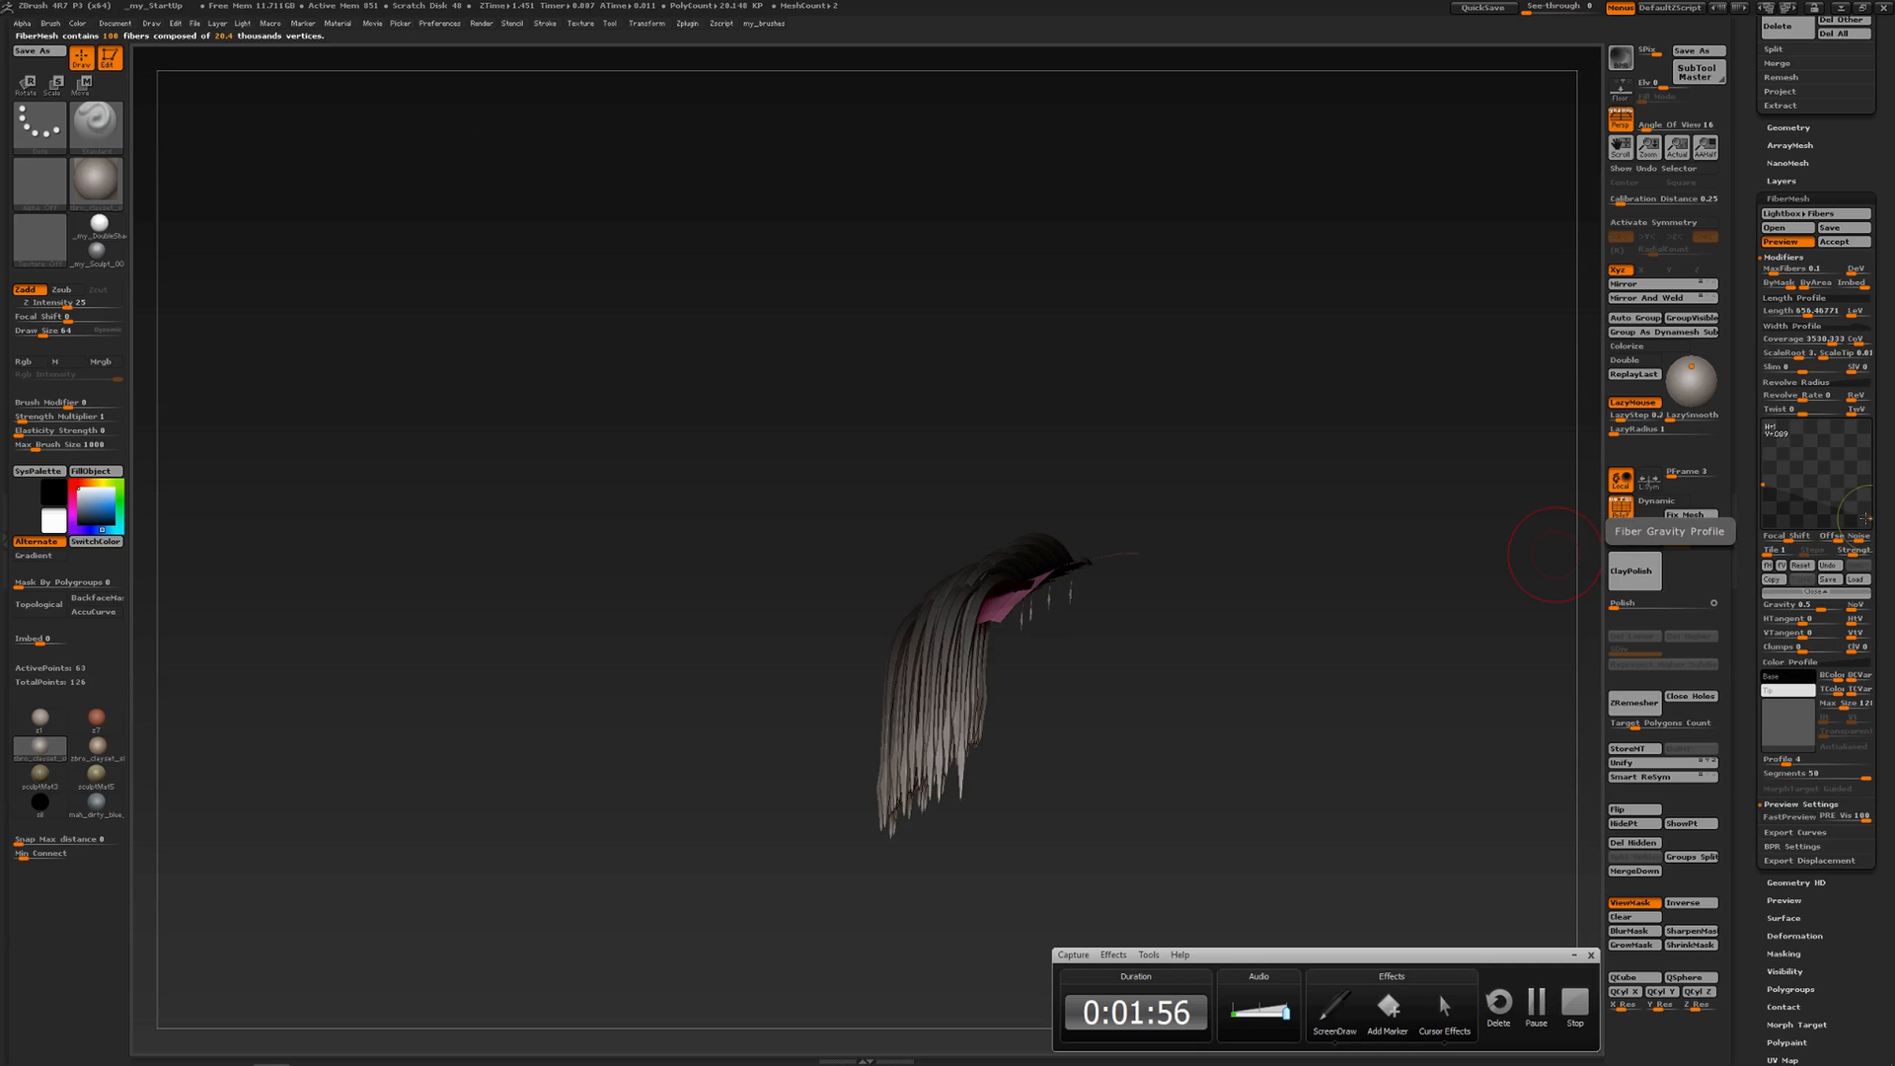
{"action": "left_click_drag", "start_coordinate": [1763, 484], "coordinate": [1763, 515]}
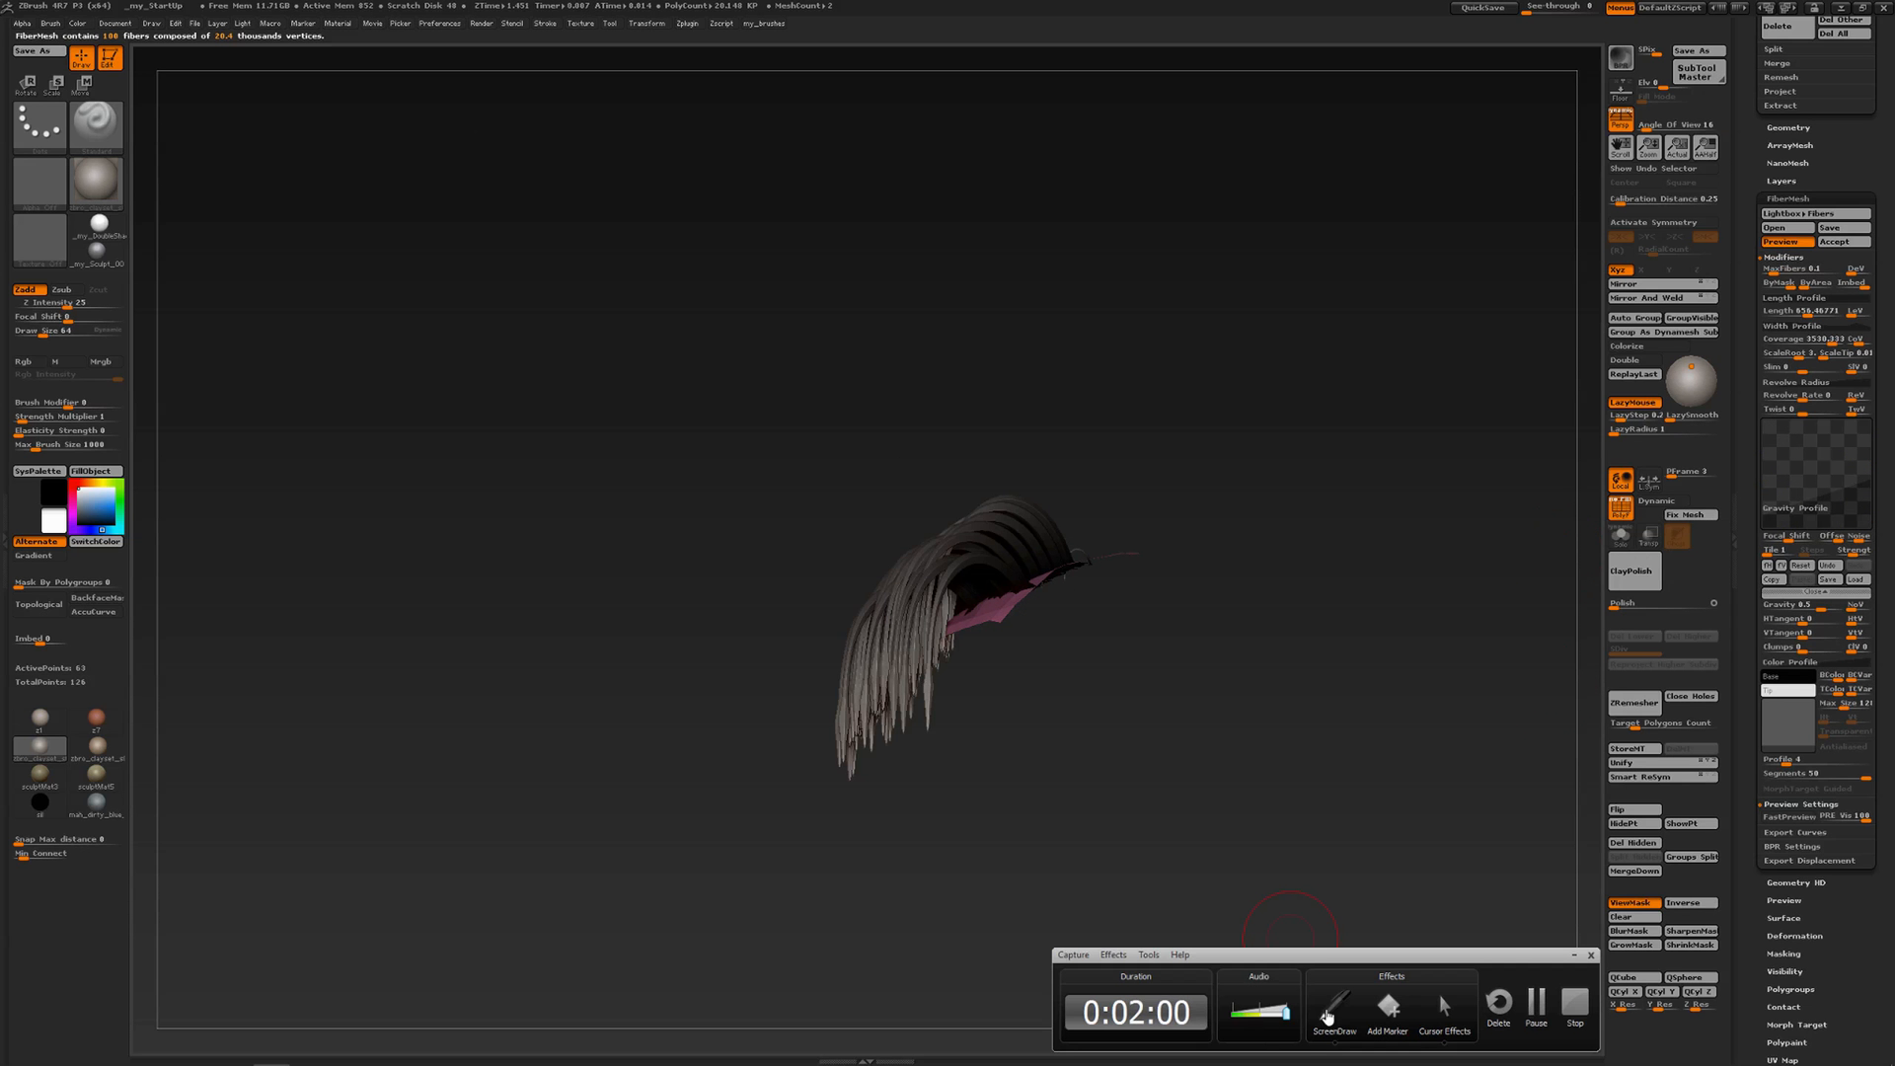
{"action": "left_click", "coordinate": [1327, 1017]}
{"action": "mouse_move", "coordinate": [1292, 513]}
{"action": "left_mouse_down"}
{"action": "mouse_move", "coordinate": [1293, 391]}
{"action": "mouse_move", "coordinate": [1426, 402]}
{"action": "mouse_move", "coordinate": [1436, 515]}
{"action": "left_mouse_up"}
{"action": "left_click_drag", "start_coordinate": [1428, 399], "coordinate": [1431, 517]}
{"action": "left_click_drag", "start_coordinate": [1294, 551], "coordinate": [1311, 579]}
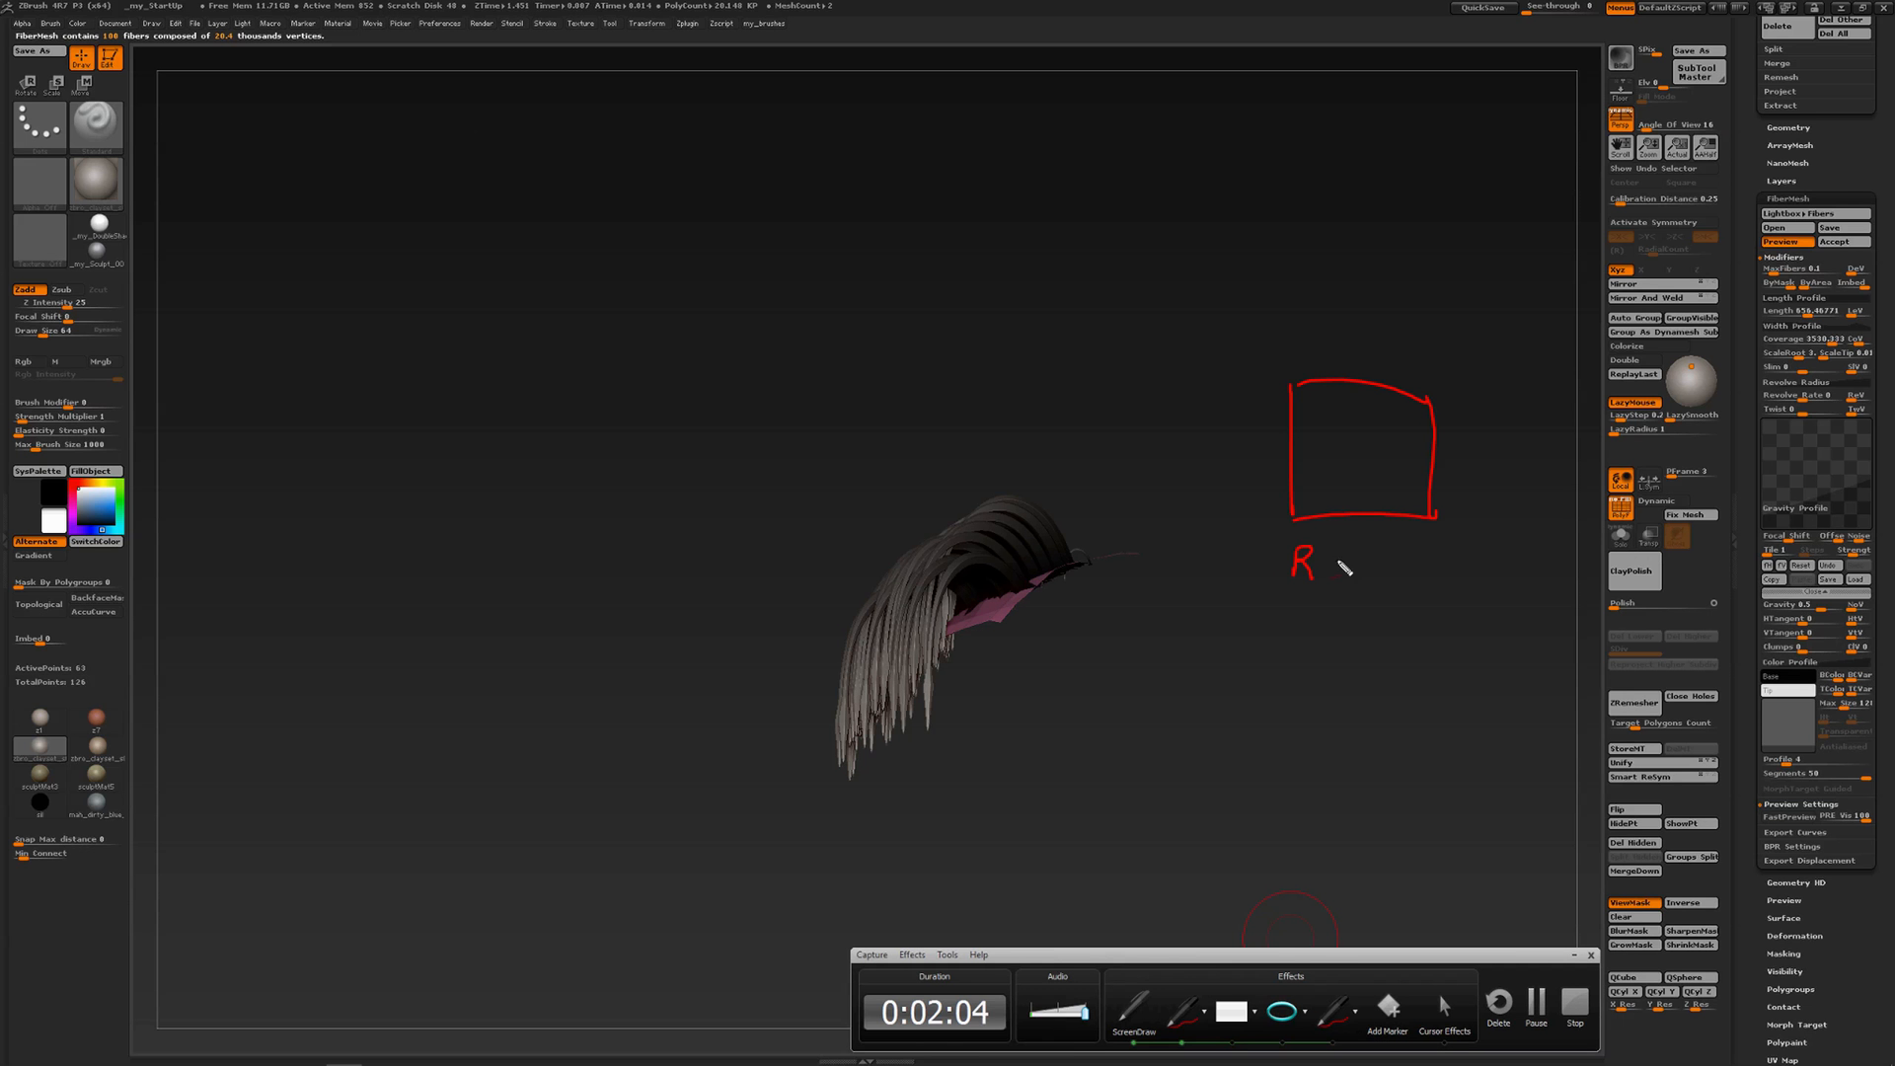
{"action": "left_click_drag", "start_coordinate": [1421, 554], "coordinate": [1448, 551]}
{"action": "mouse_move", "coordinate": [1436, 554]}
{"action": "left_mouse_down"}
{"action": "mouse_move", "coordinate": [1430, 578]}
{"action": "mouse_move", "coordinate": [1389, 560]}
{"action": "left_mouse_up"}
{"action": "left_click_drag", "start_coordinate": [1257, 515], "coordinate": [1260, 399]}
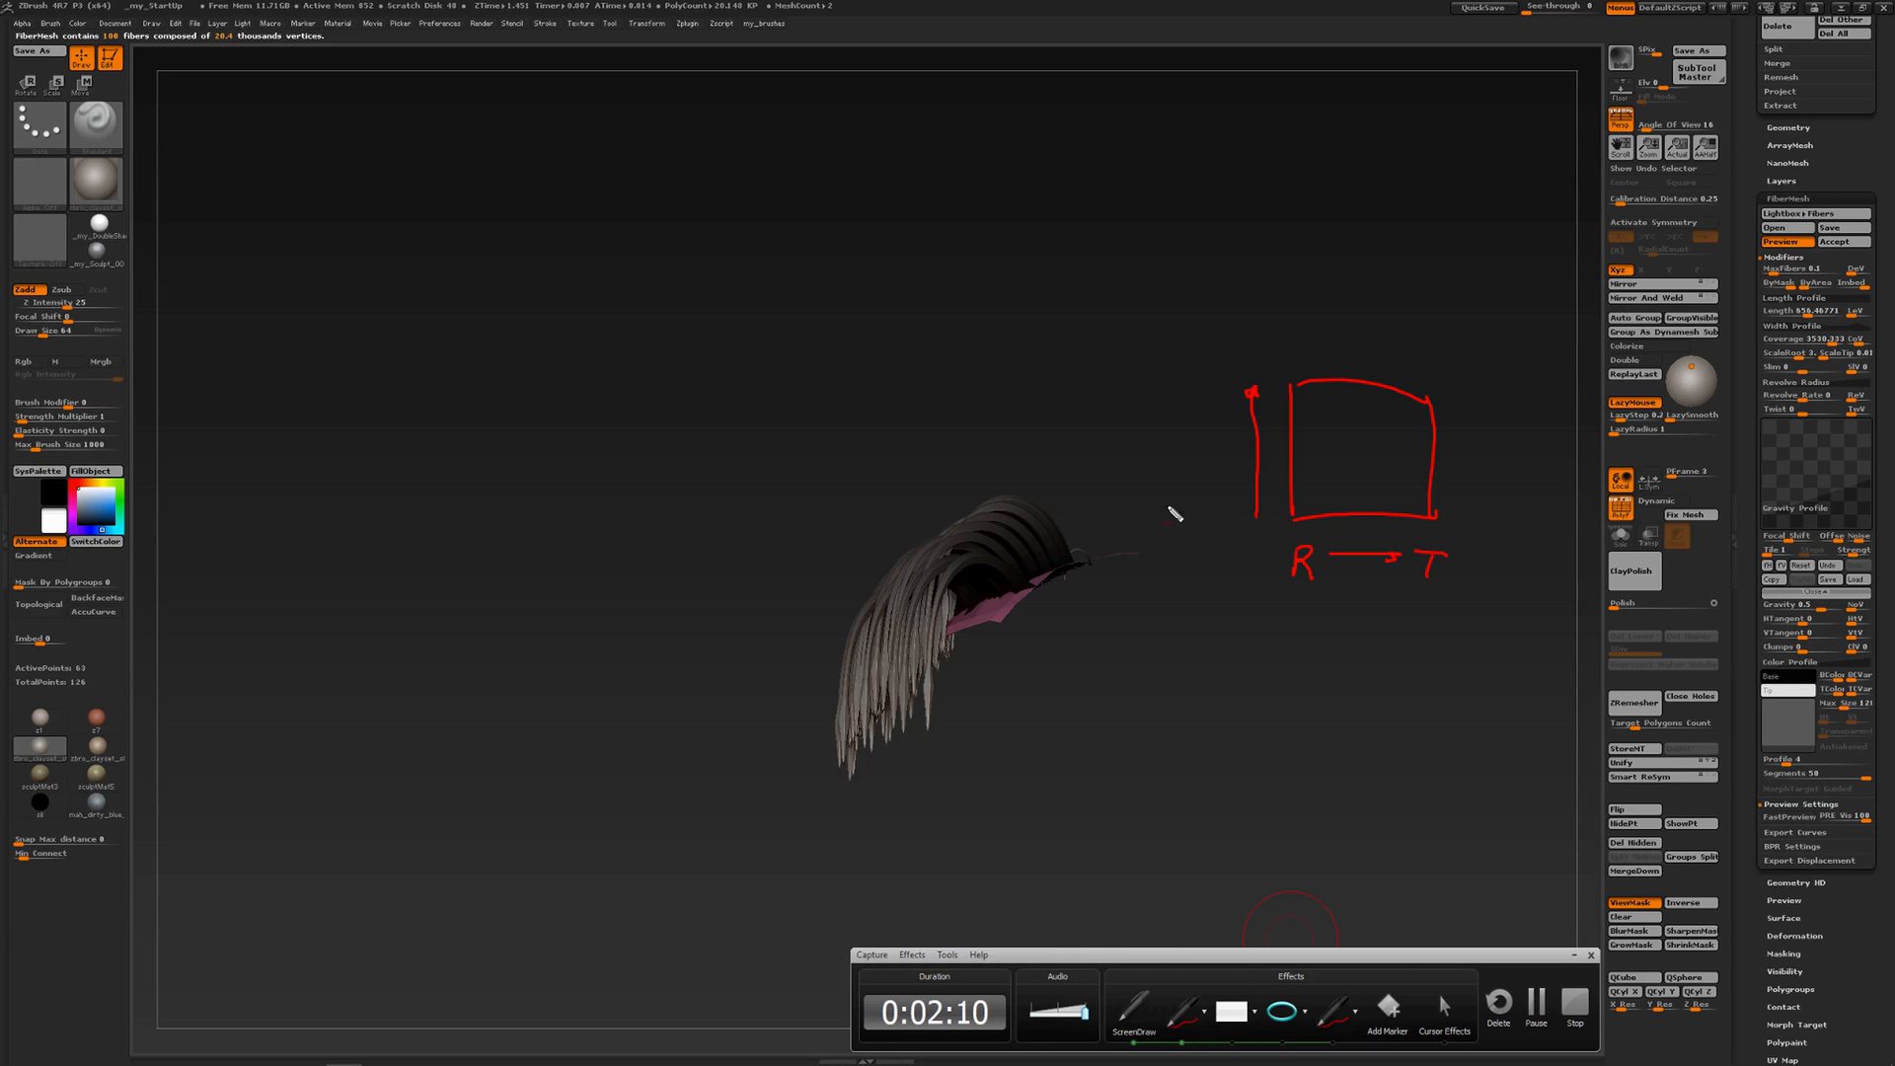
{"action": "left_click_drag", "start_coordinate": [1162, 490], "coordinate": [1224, 515]}
{"action": "mouse_move", "coordinate": [1116, 404]}
{"action": "left_mouse_down"}
{"action": "mouse_move", "coordinate": [1156, 375]}
{"action": "mouse_move", "coordinate": [1215, 398]}
{"action": "left_mouse_up"}
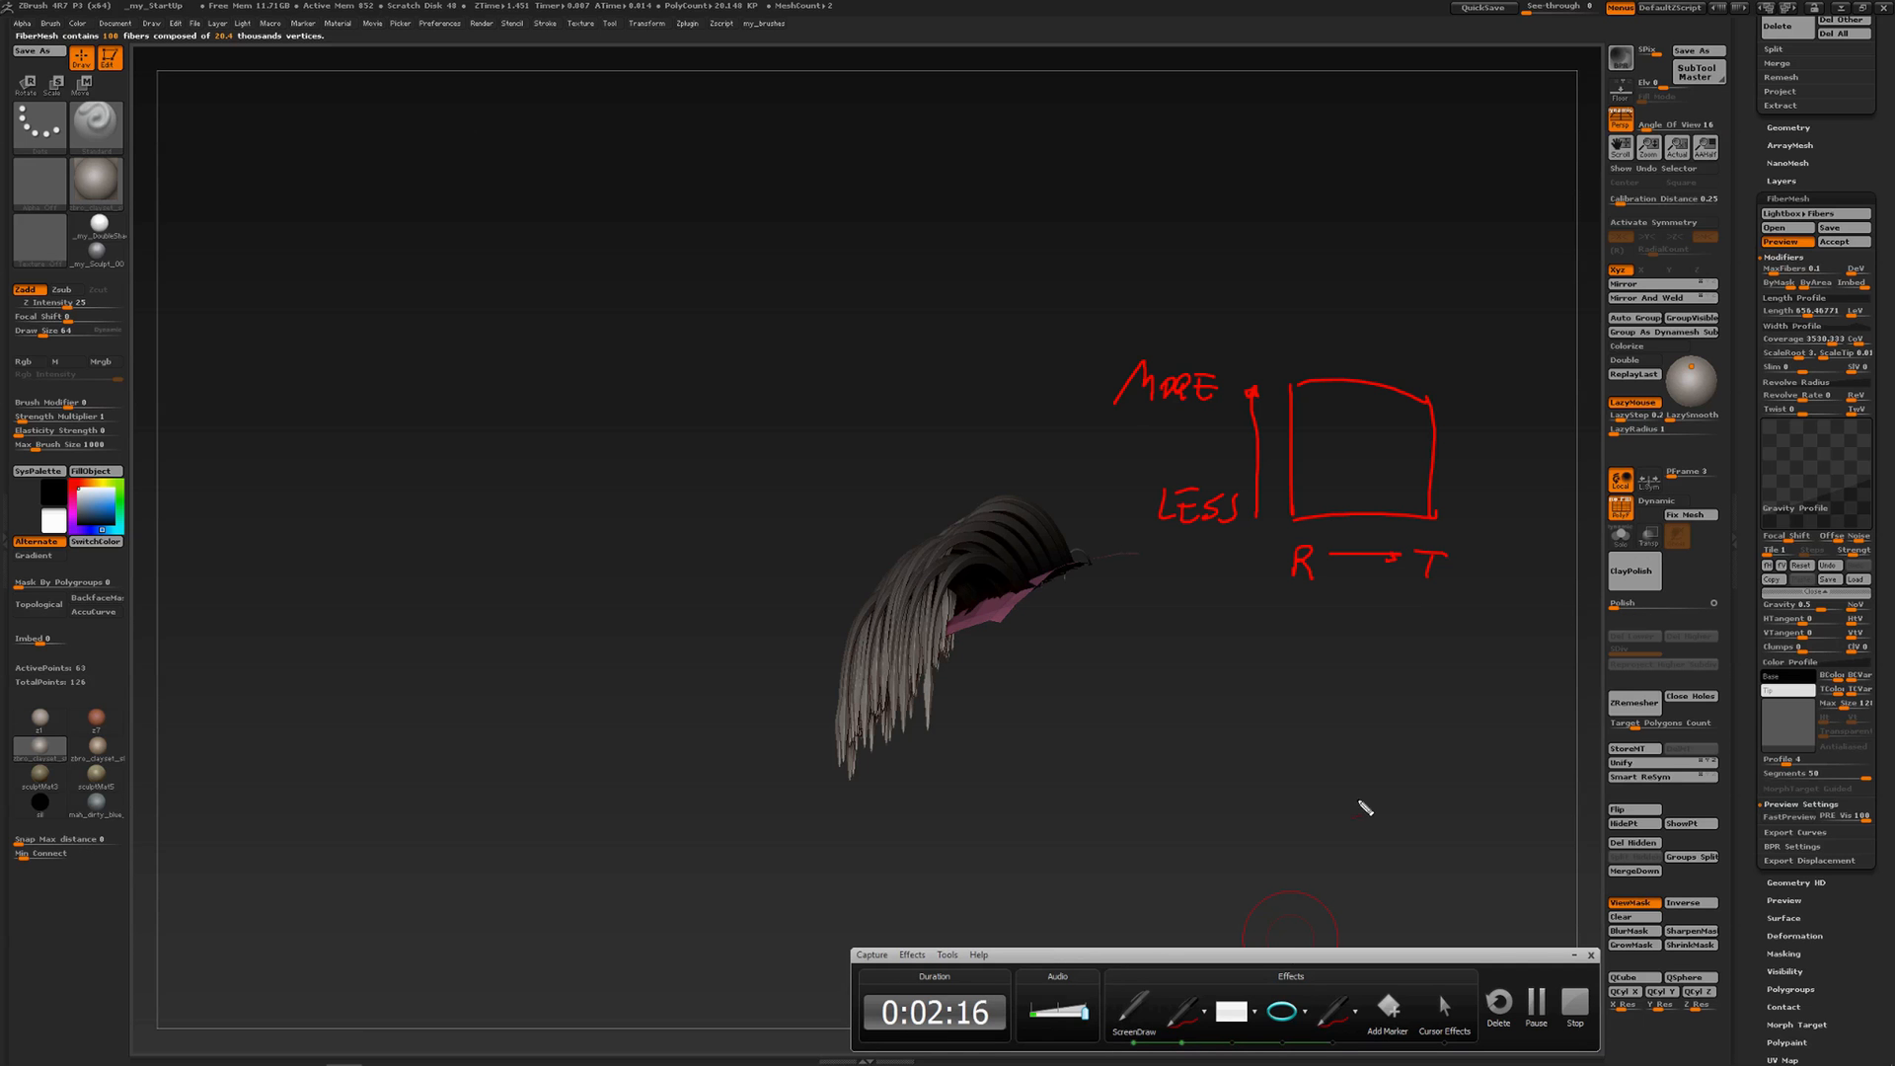
{"action": "left_click", "coordinate": [1135, 1011]}
Move the Gravity Profile curve's root end to the bottom, lower its tip end, and add a high middle point
{"action": "mouse_move", "coordinate": [1747, 491]}
{"action": "left_mouse_down"}
{"action": "mouse_move", "coordinate": [1762, 439]}
{"action": "mouse_move", "coordinate": [1761, 511]}
{"action": "left_mouse_up"}
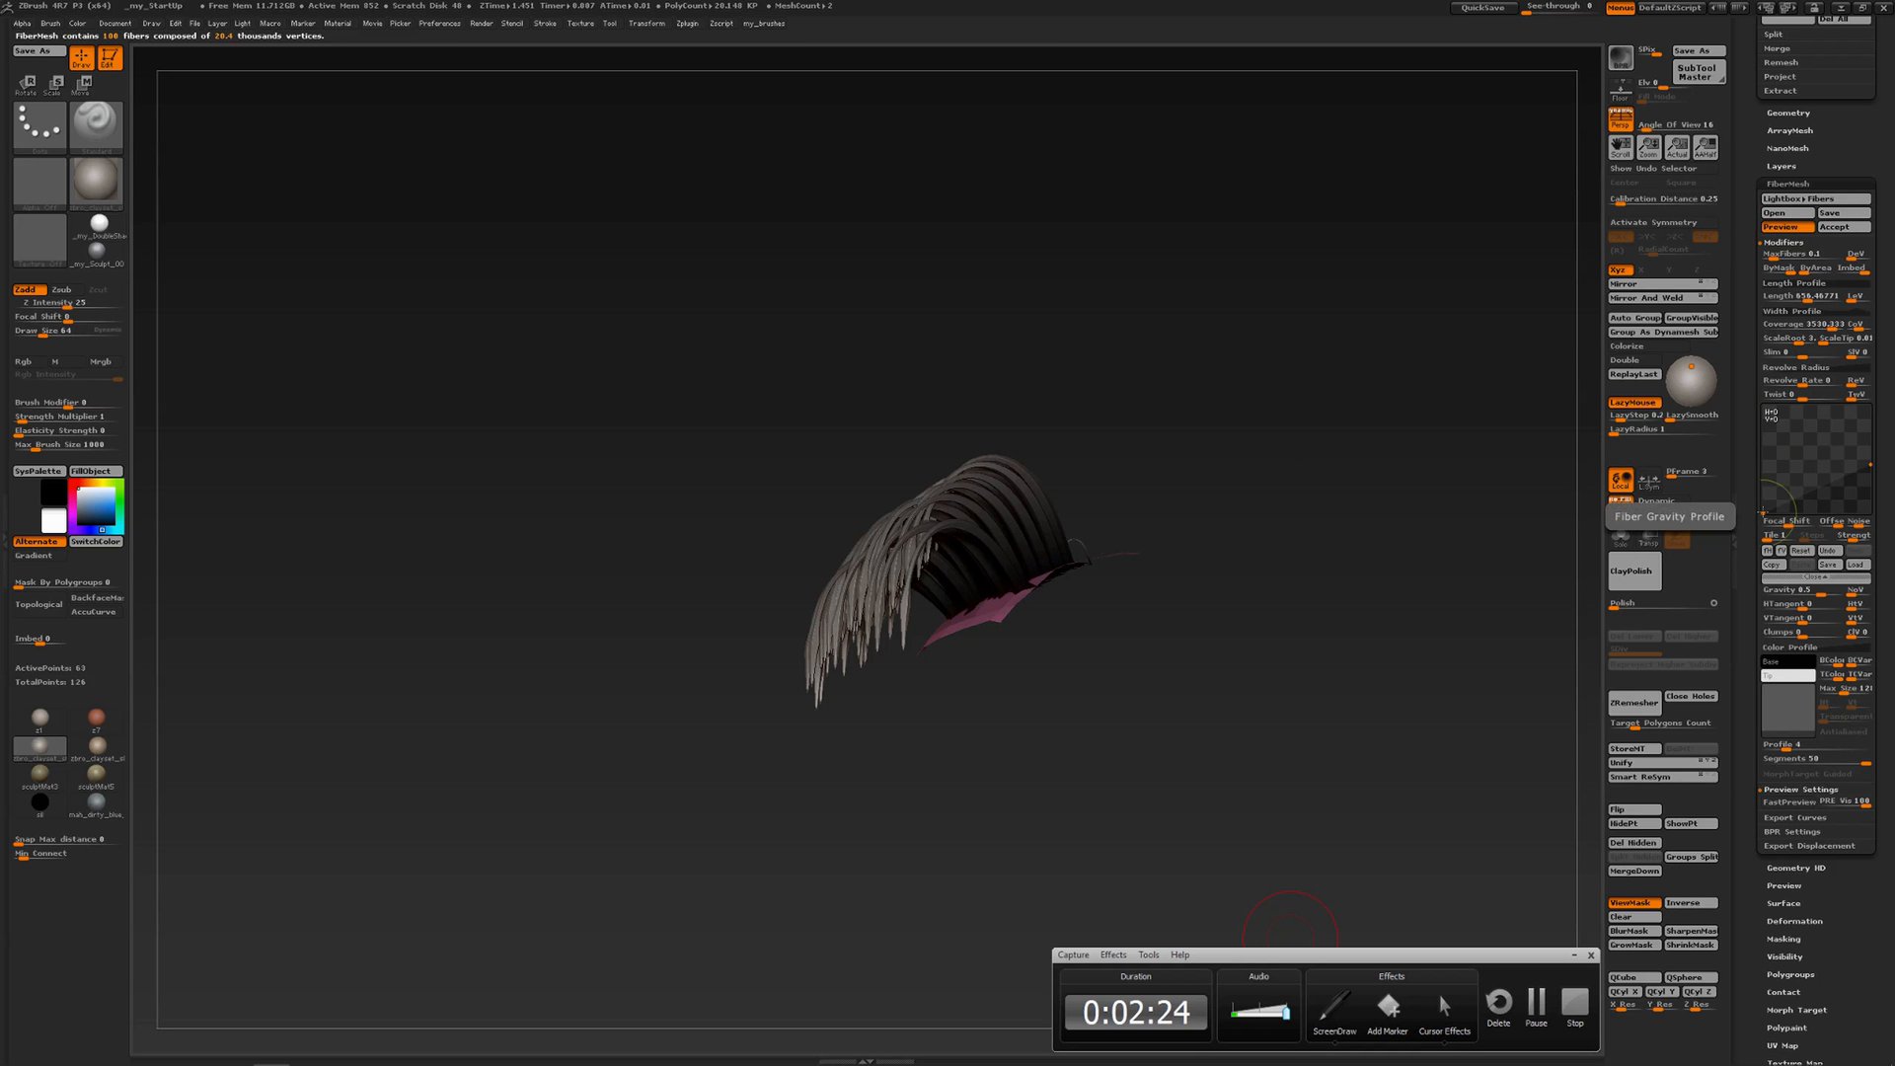
{"action": "mouse_move", "coordinate": [1869, 465]}
{"action": "left_mouse_down"}
{"action": "mouse_move", "coordinate": [1868, 408]}
{"action": "mouse_move", "coordinate": [1856, 464]}
{"action": "left_mouse_up"}
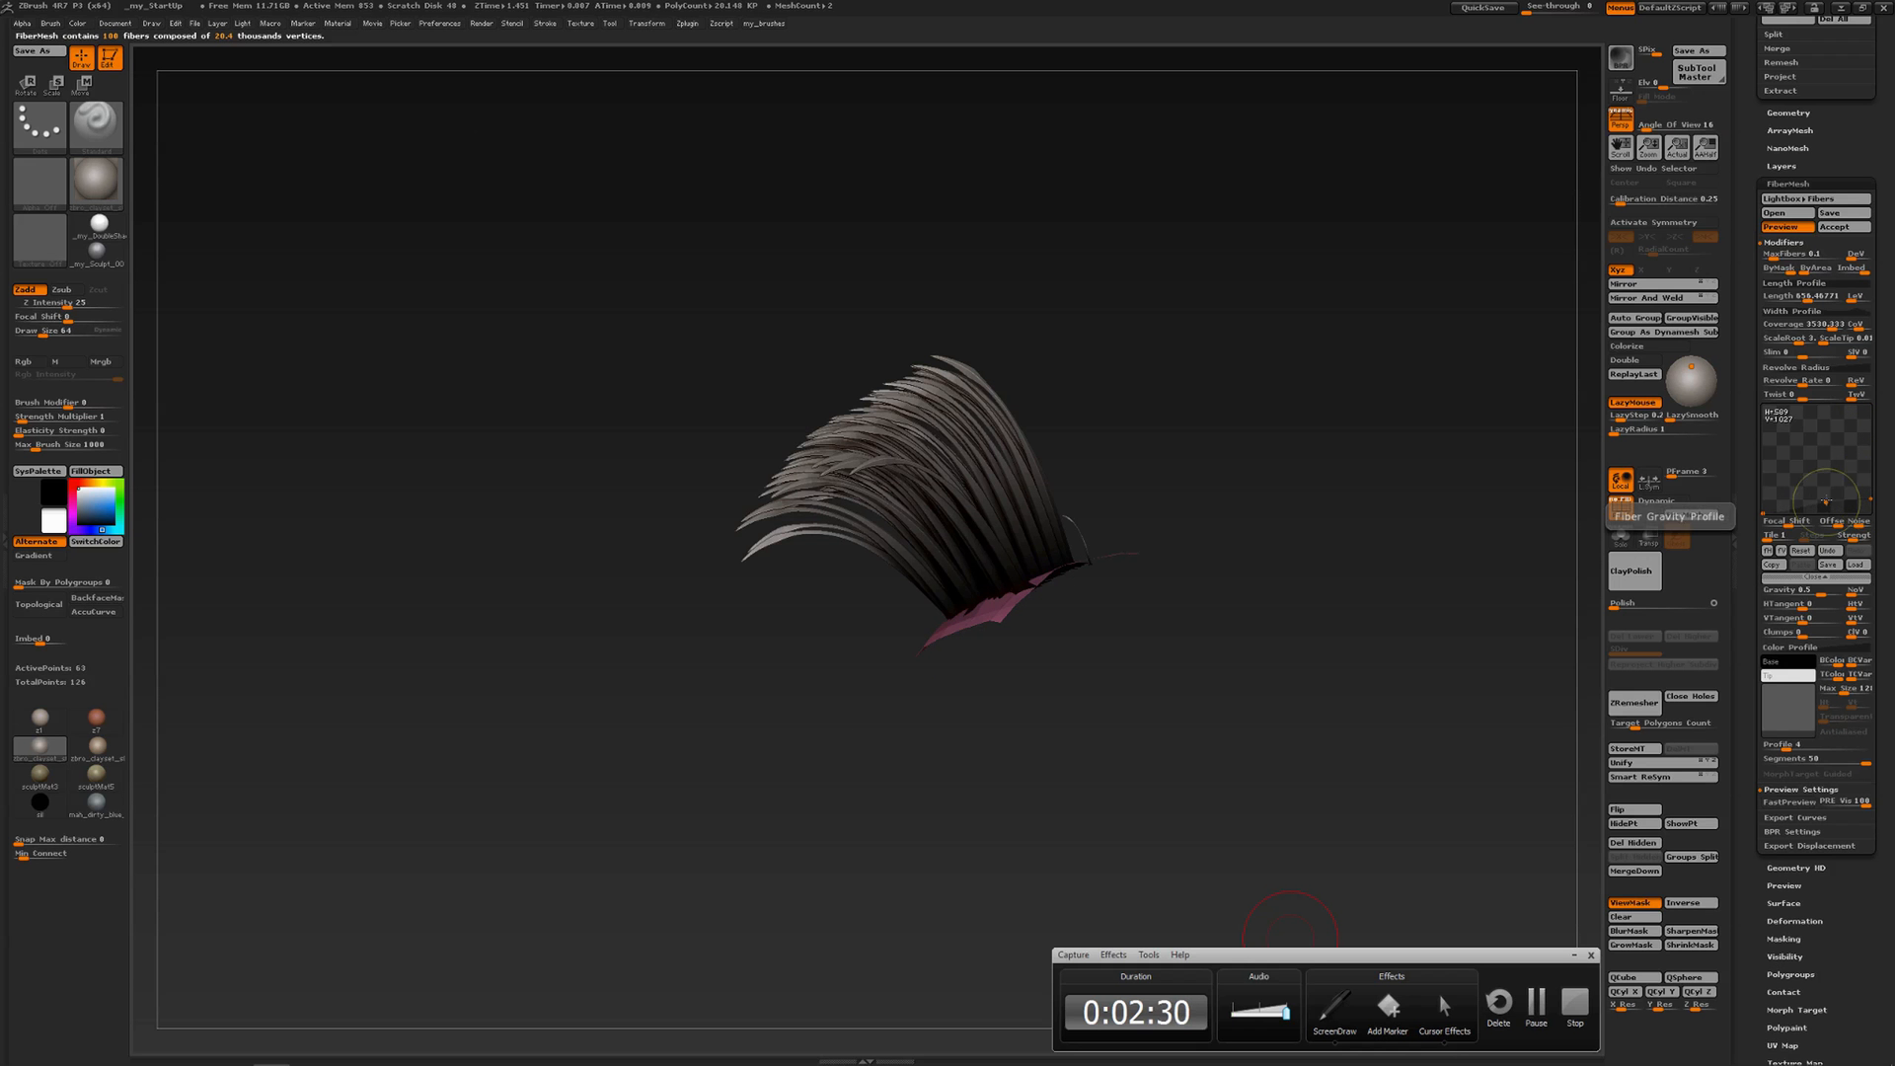
{"action": "left_click", "coordinate": [1817, 436]}
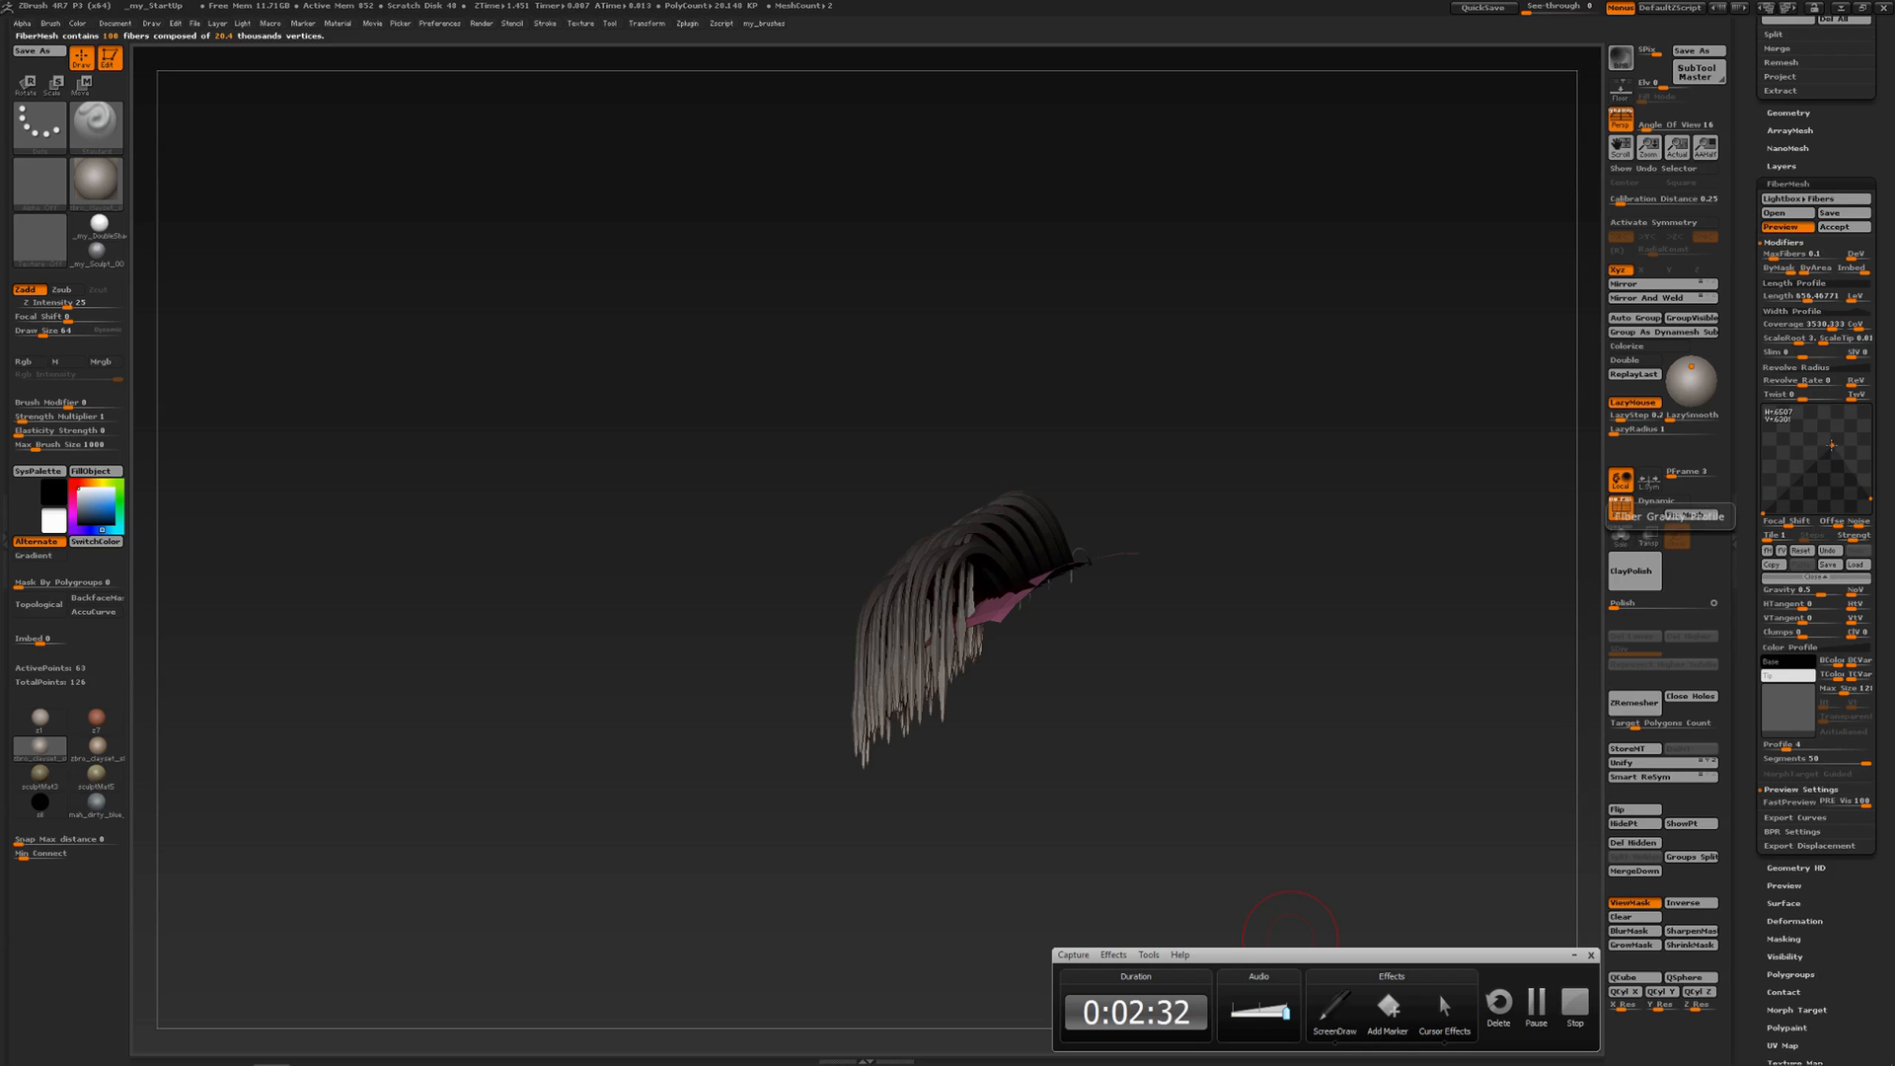
{"action": "left_click_drag", "start_coordinate": [1817, 436], "coordinate": [1816, 426]}
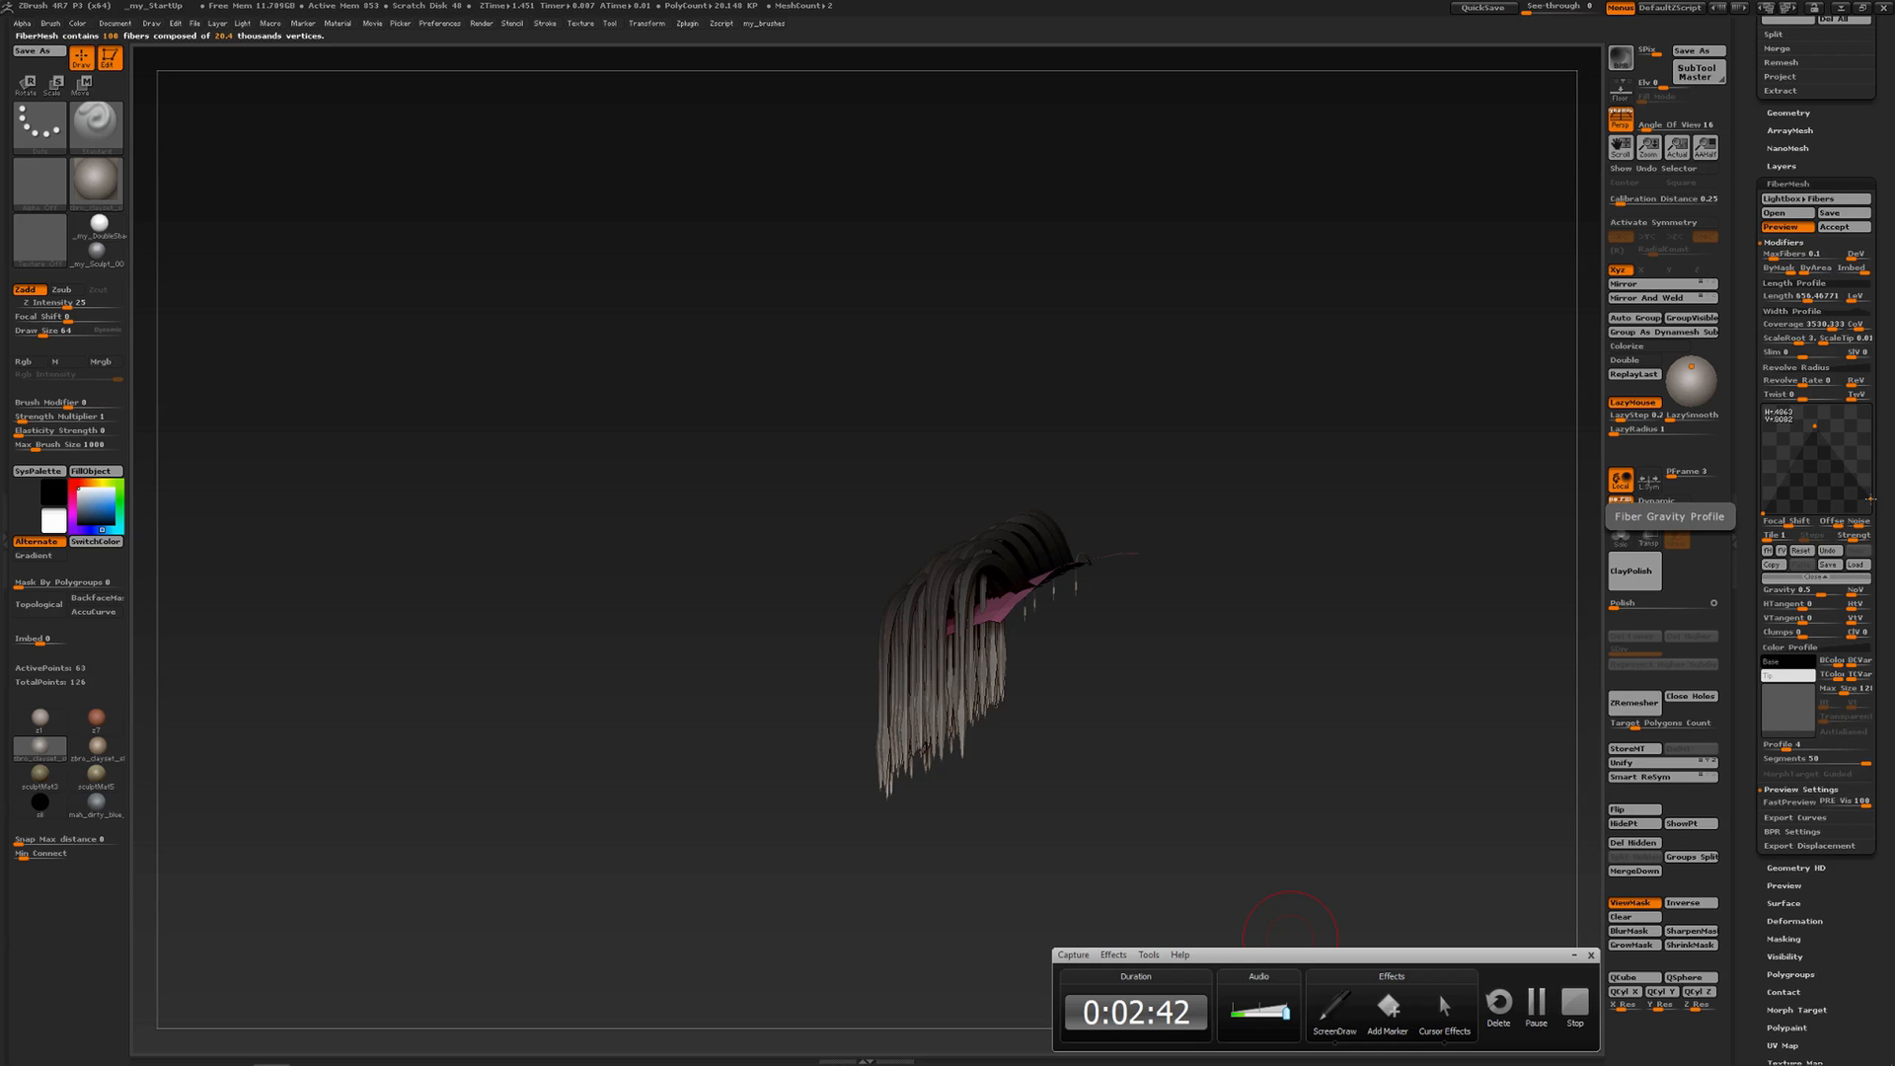
Raise the Gravity Profile curve's tip end to the top and move the middle point down close to the tip
{"action": "left_click_drag", "start_coordinate": [1869, 500], "coordinate": [1865, 407]}
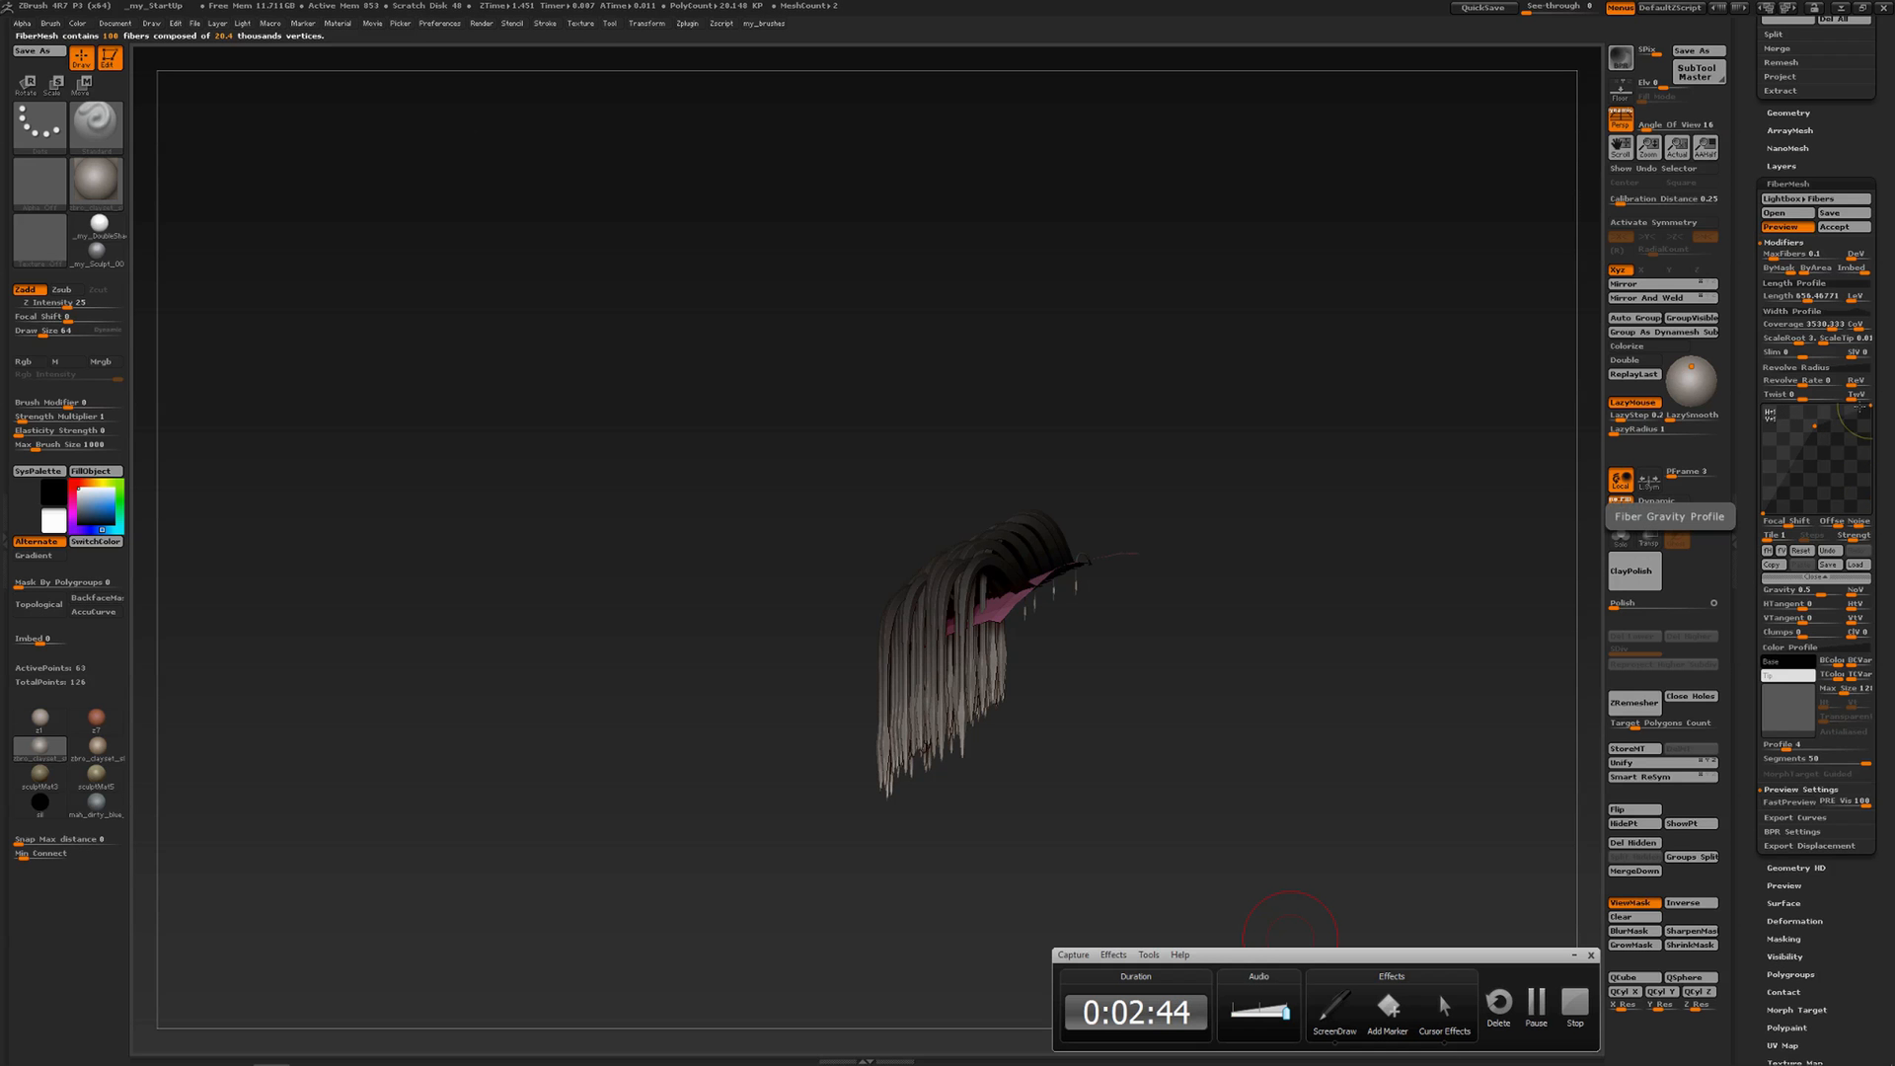
{"action": "left_click_drag", "start_coordinate": [1812, 427], "coordinate": [1849, 508]}
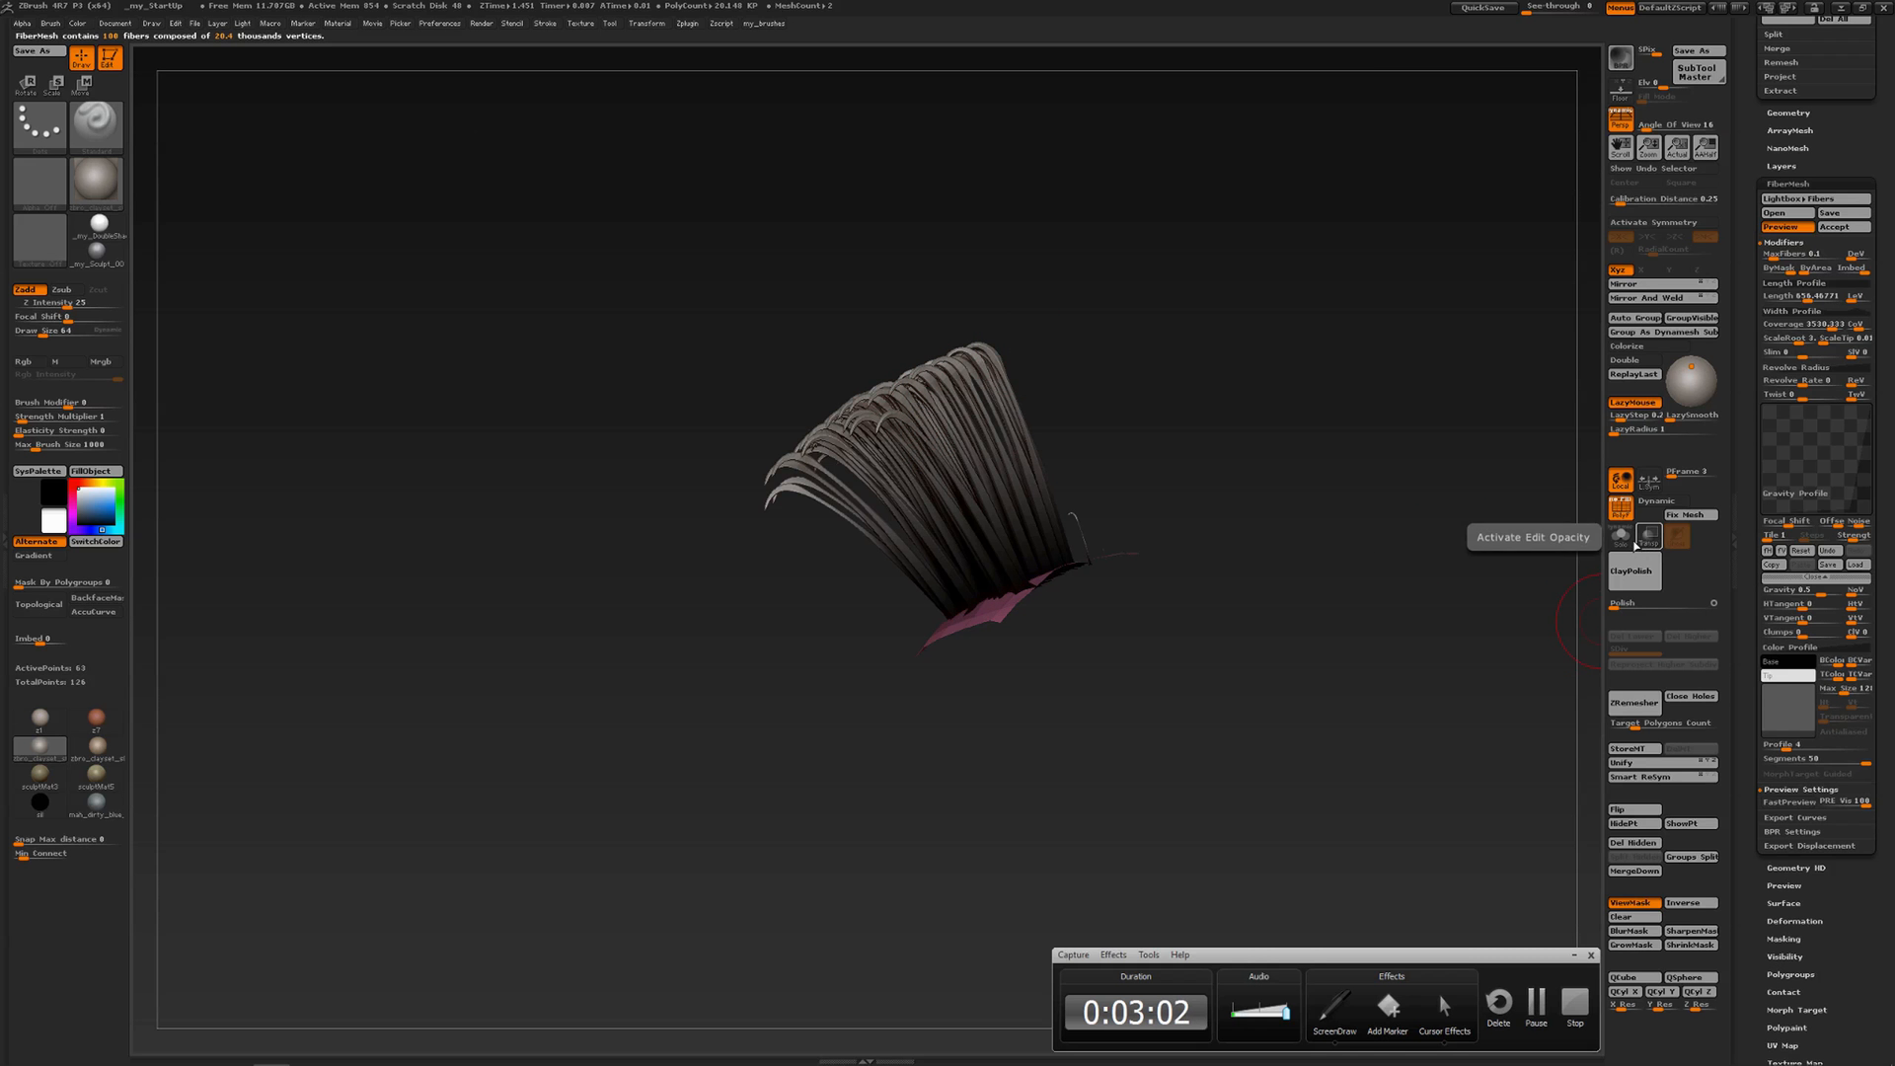
{"action": "mouse_move", "coordinate": [1399, 594]}
{"action": "left_mouse_down"}
{"action": "mouse_move", "coordinate": [1382, 600]}
{"action": "mouse_move", "coordinate": [1425, 618]}
{"action": "left_mouse_up"}
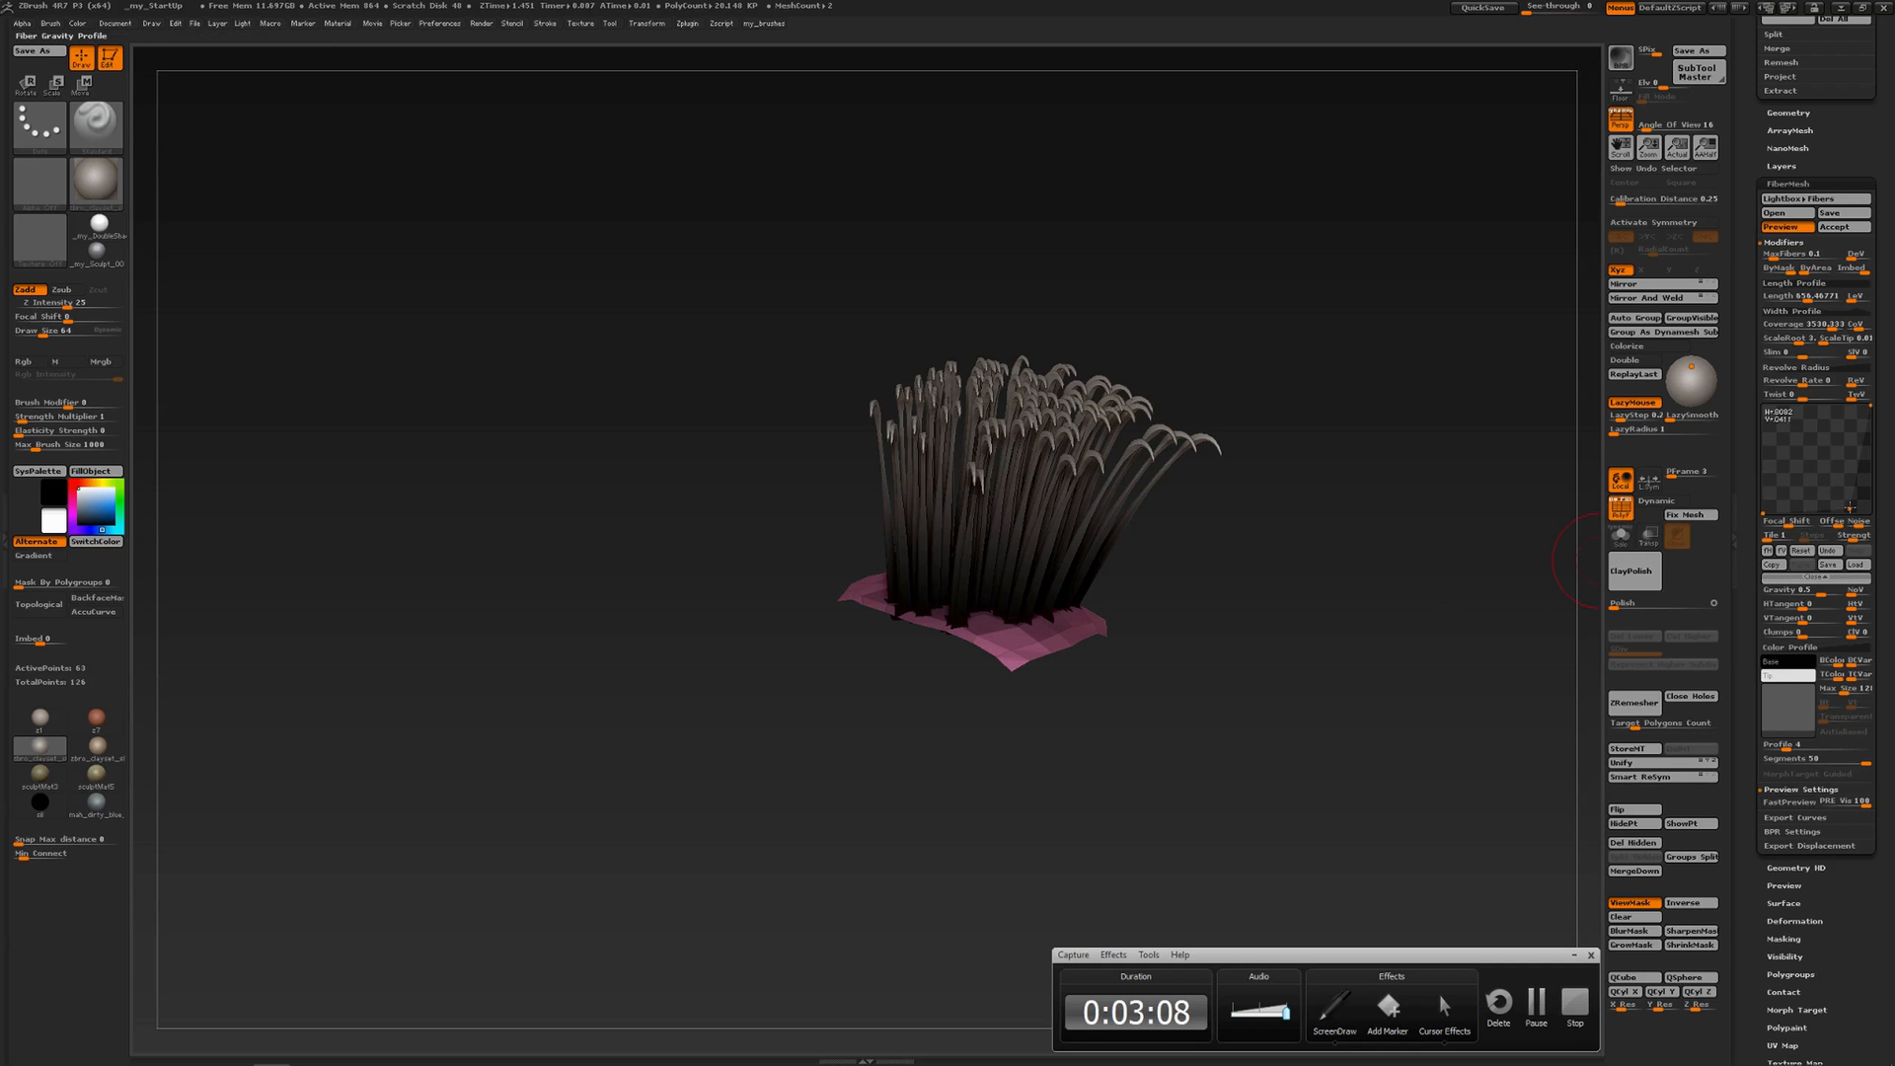
Adjust the middle point of the Gravity Profile curve, trying positions closer to the root, closer to the tip and higher up
{"action": "left_click_drag", "start_coordinate": [1802, 506], "coordinate": [1787, 510]}
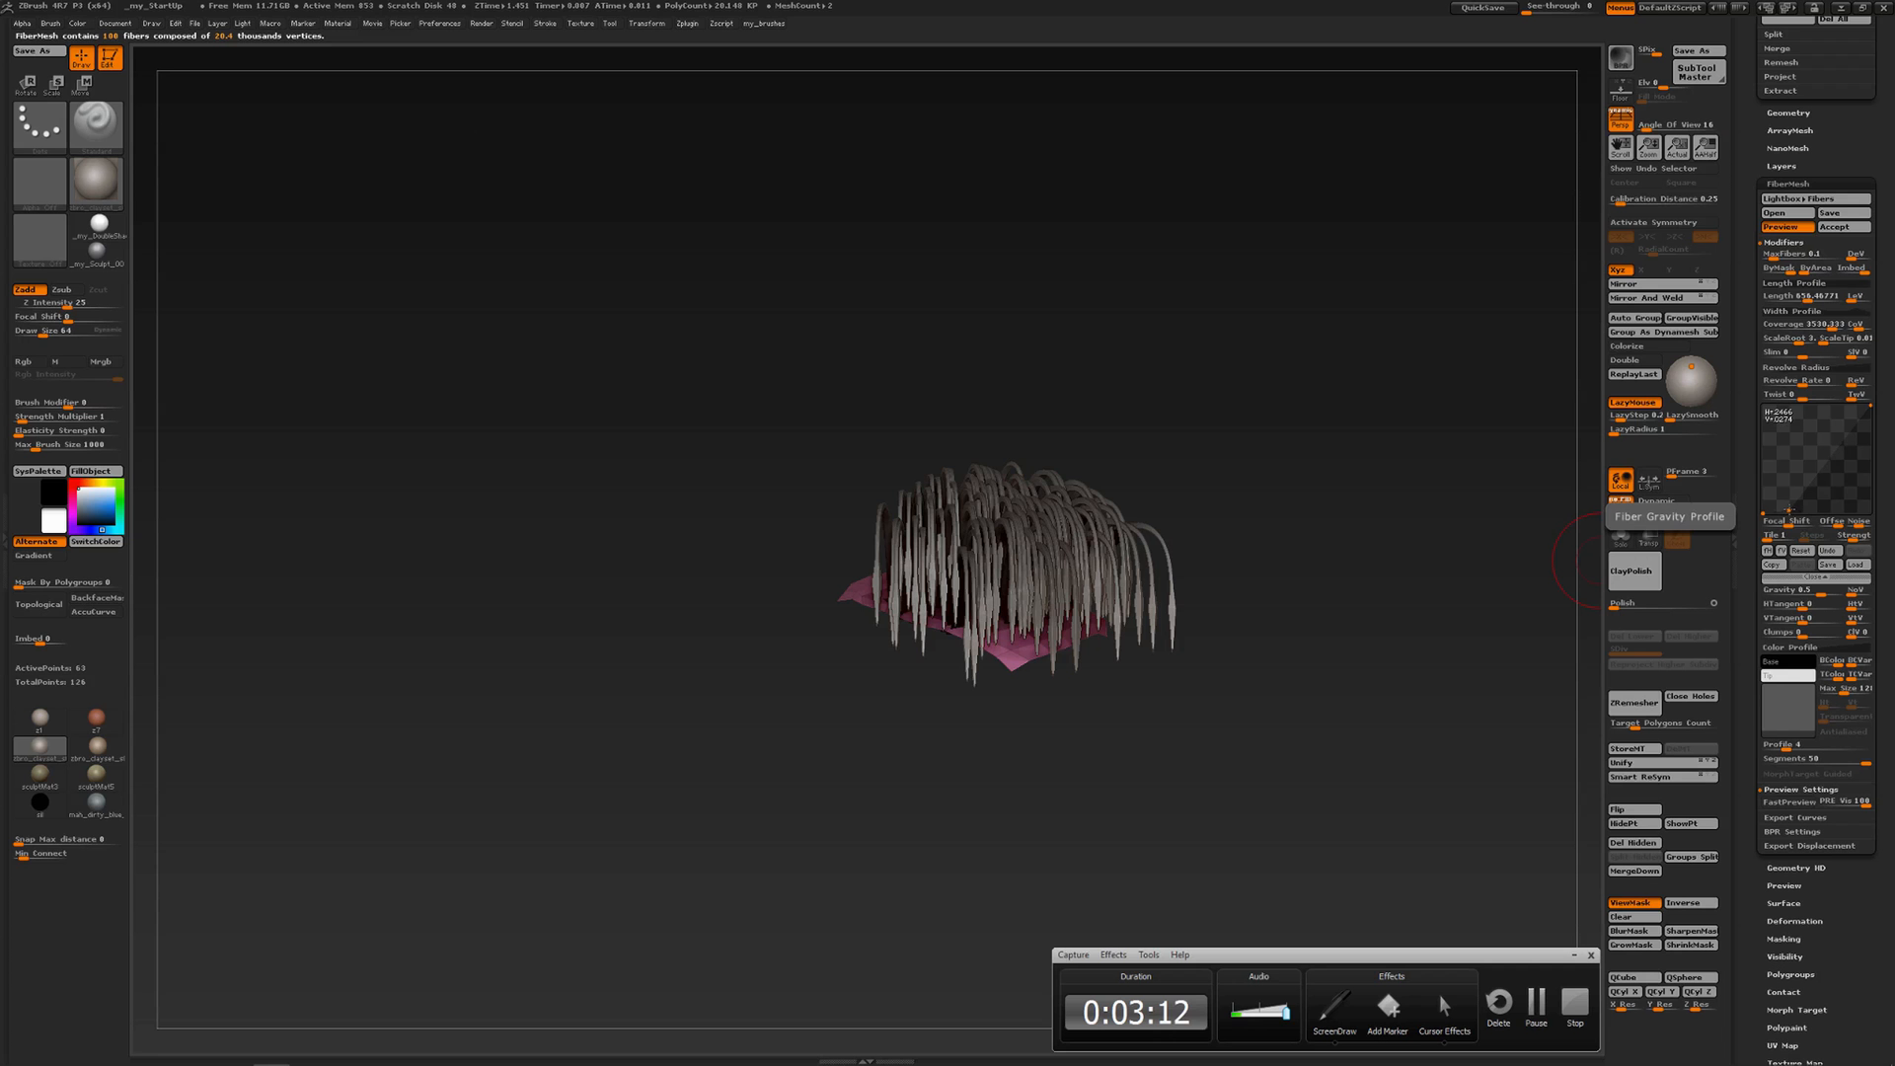
{"action": "left_click_drag", "start_coordinate": [1802, 507], "coordinate": [1811, 508]}
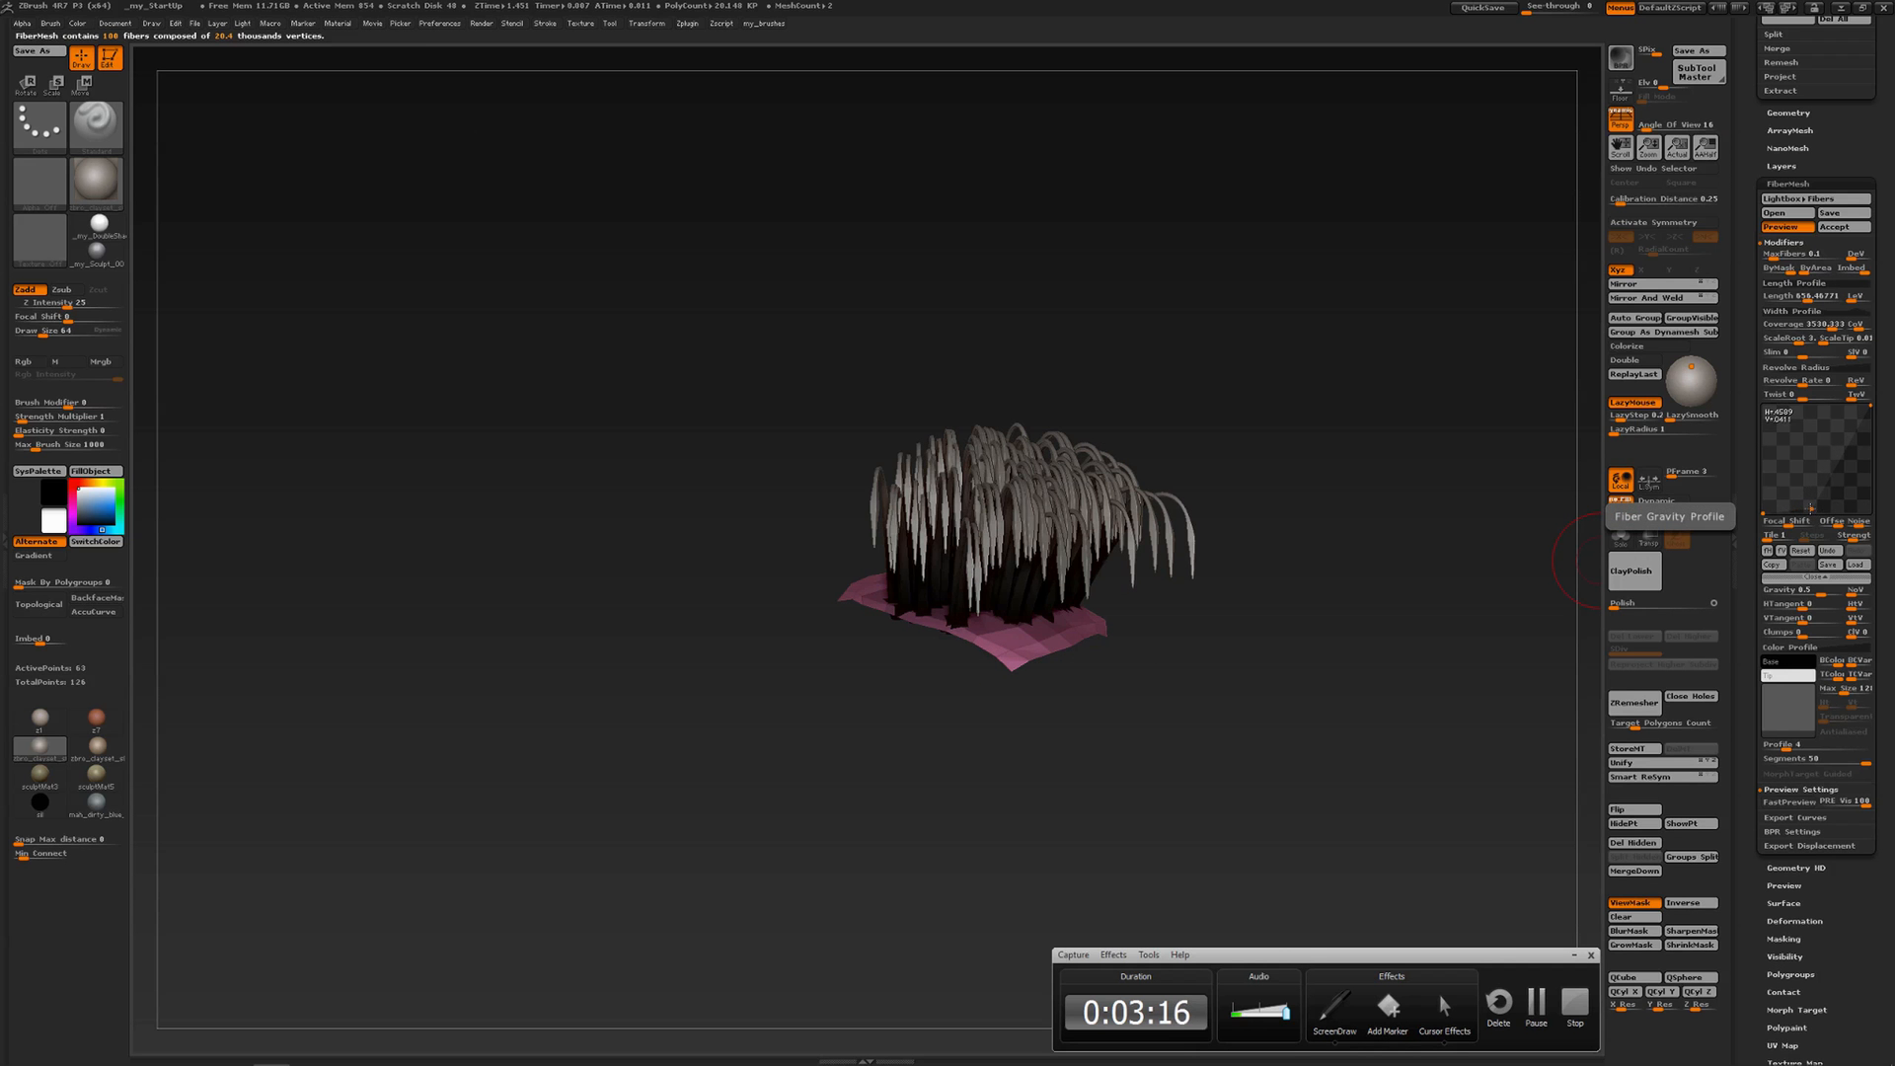
{"action": "left_click_drag", "start_coordinate": [1833, 508], "coordinate": [1830, 432]}
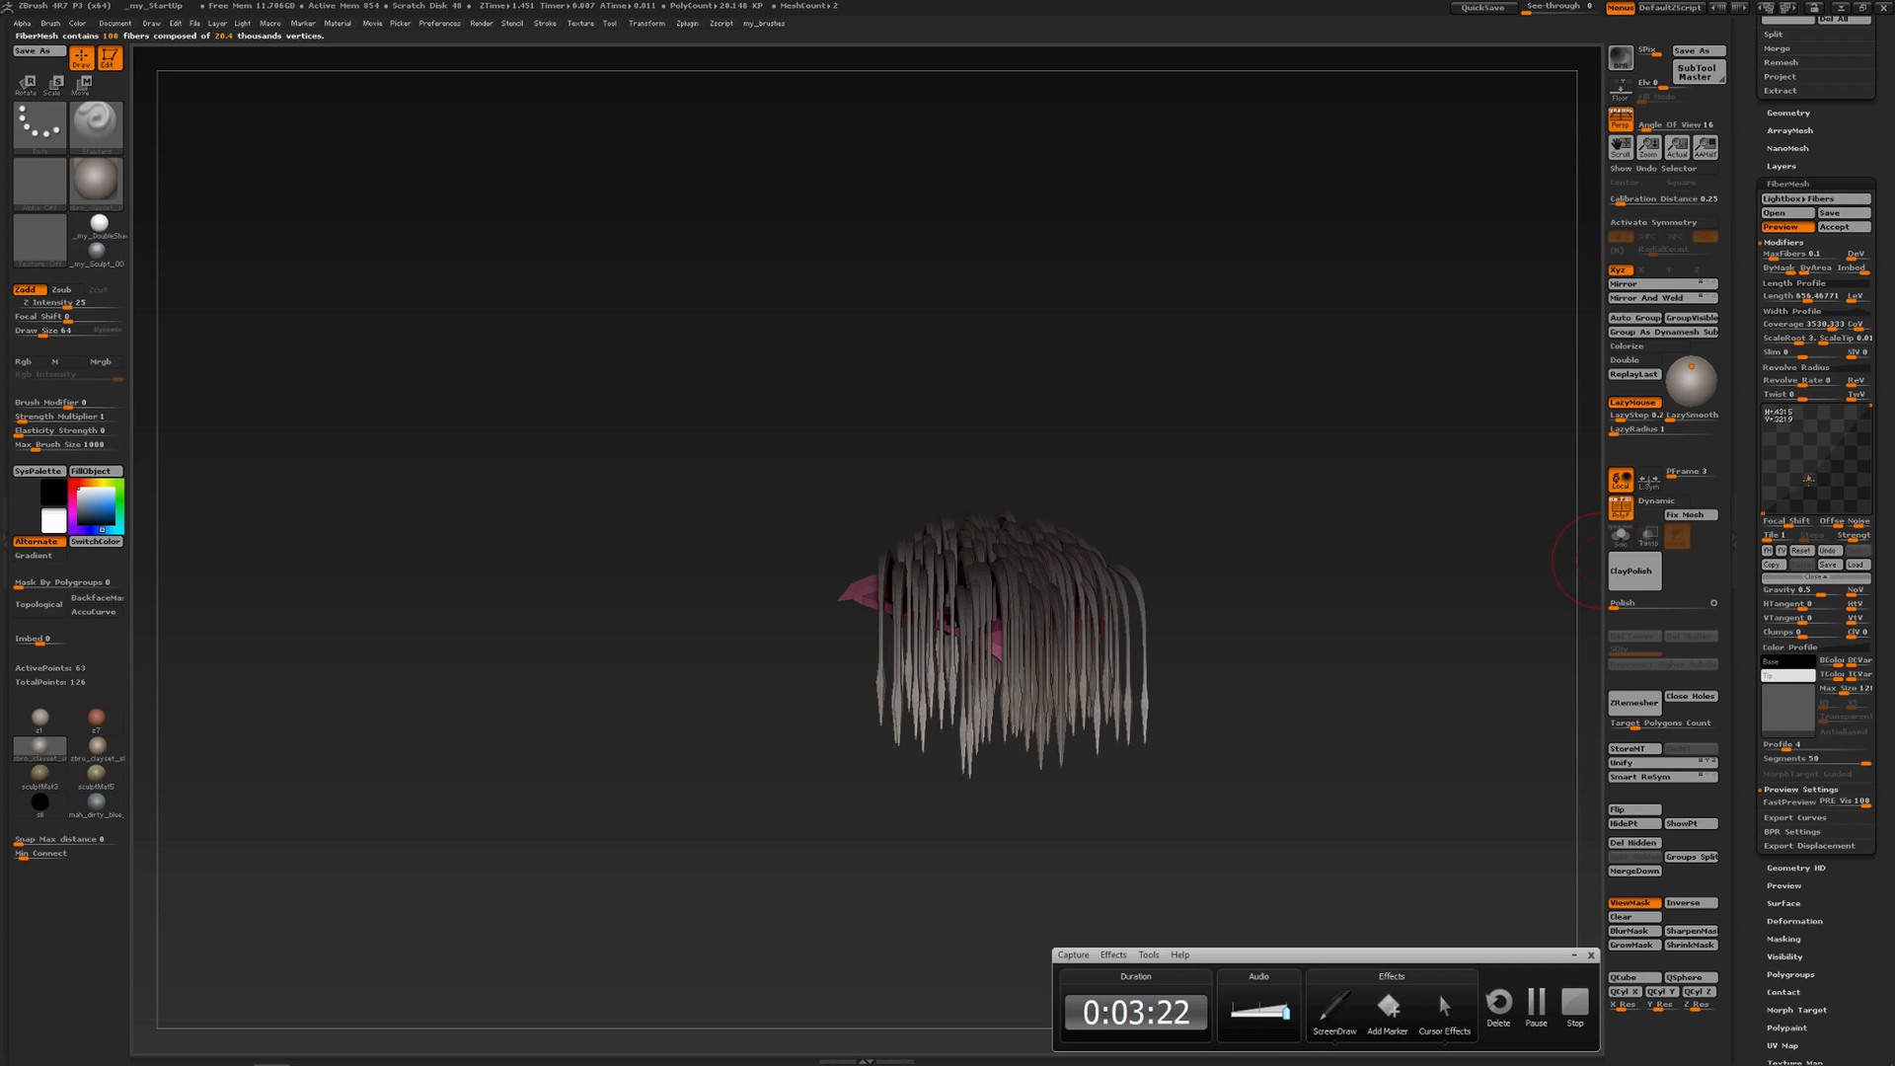
{"action": "left_click_drag", "start_coordinate": [1802, 507], "coordinate": [1822, 436]}
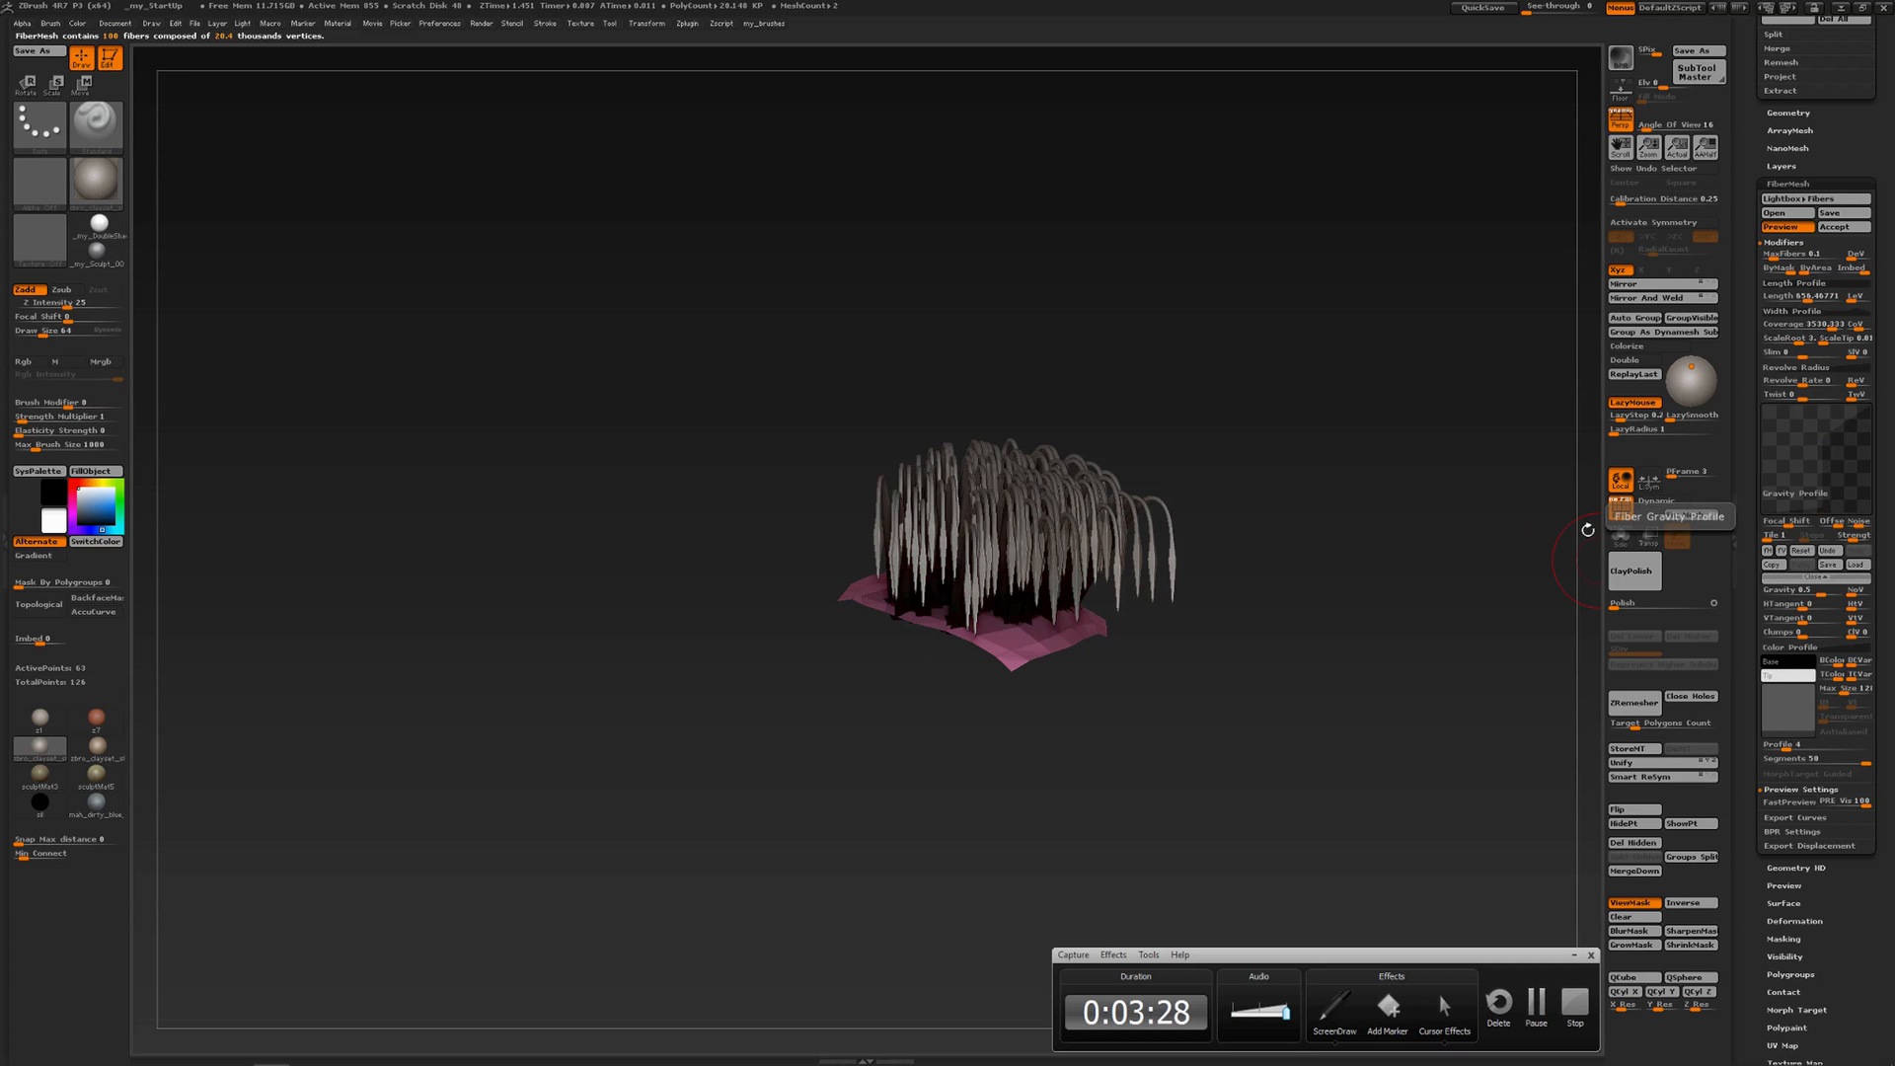
{"action": "left_click_drag", "start_coordinate": [1590, 524], "coordinate": [1418, 586]}
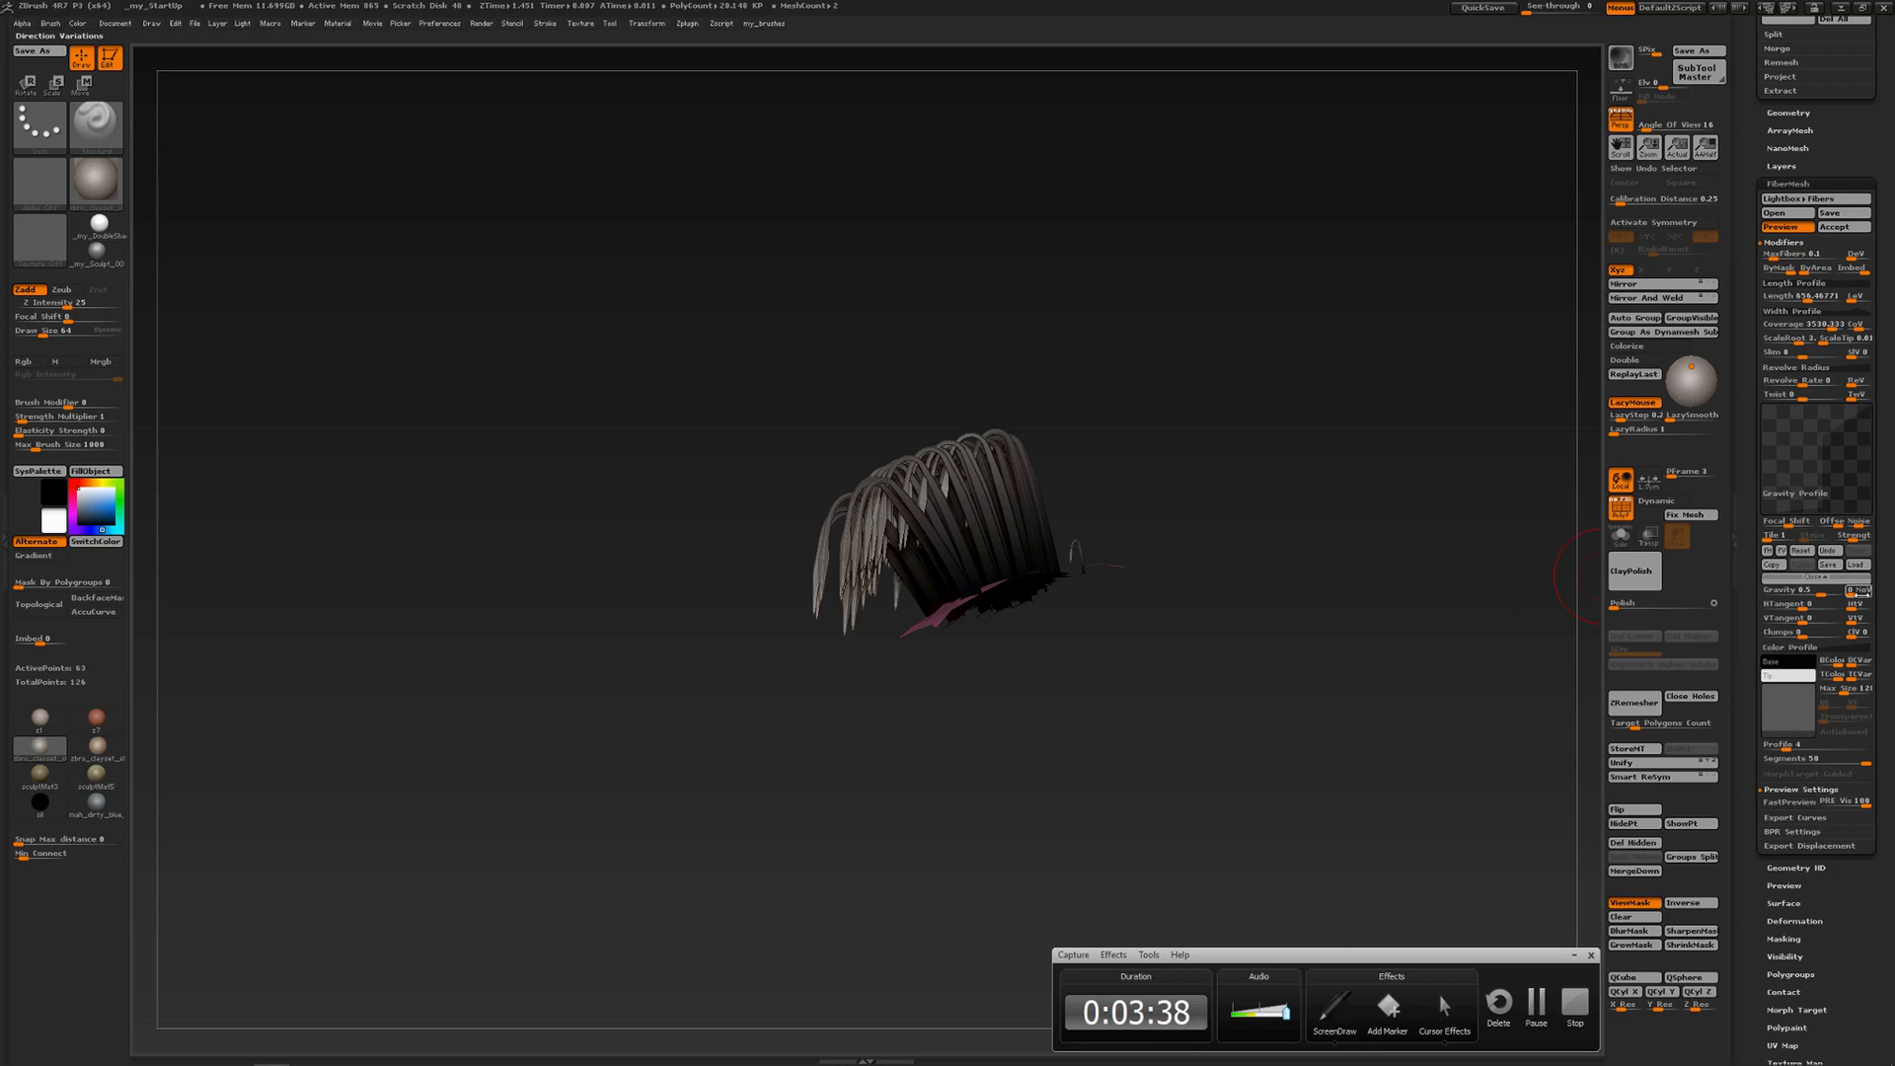
Try small and large amounts of direction variation on the fibers' Gravity, viewing the fibers from several angles
{"action": "left_click", "coordinate": [1859, 592]}
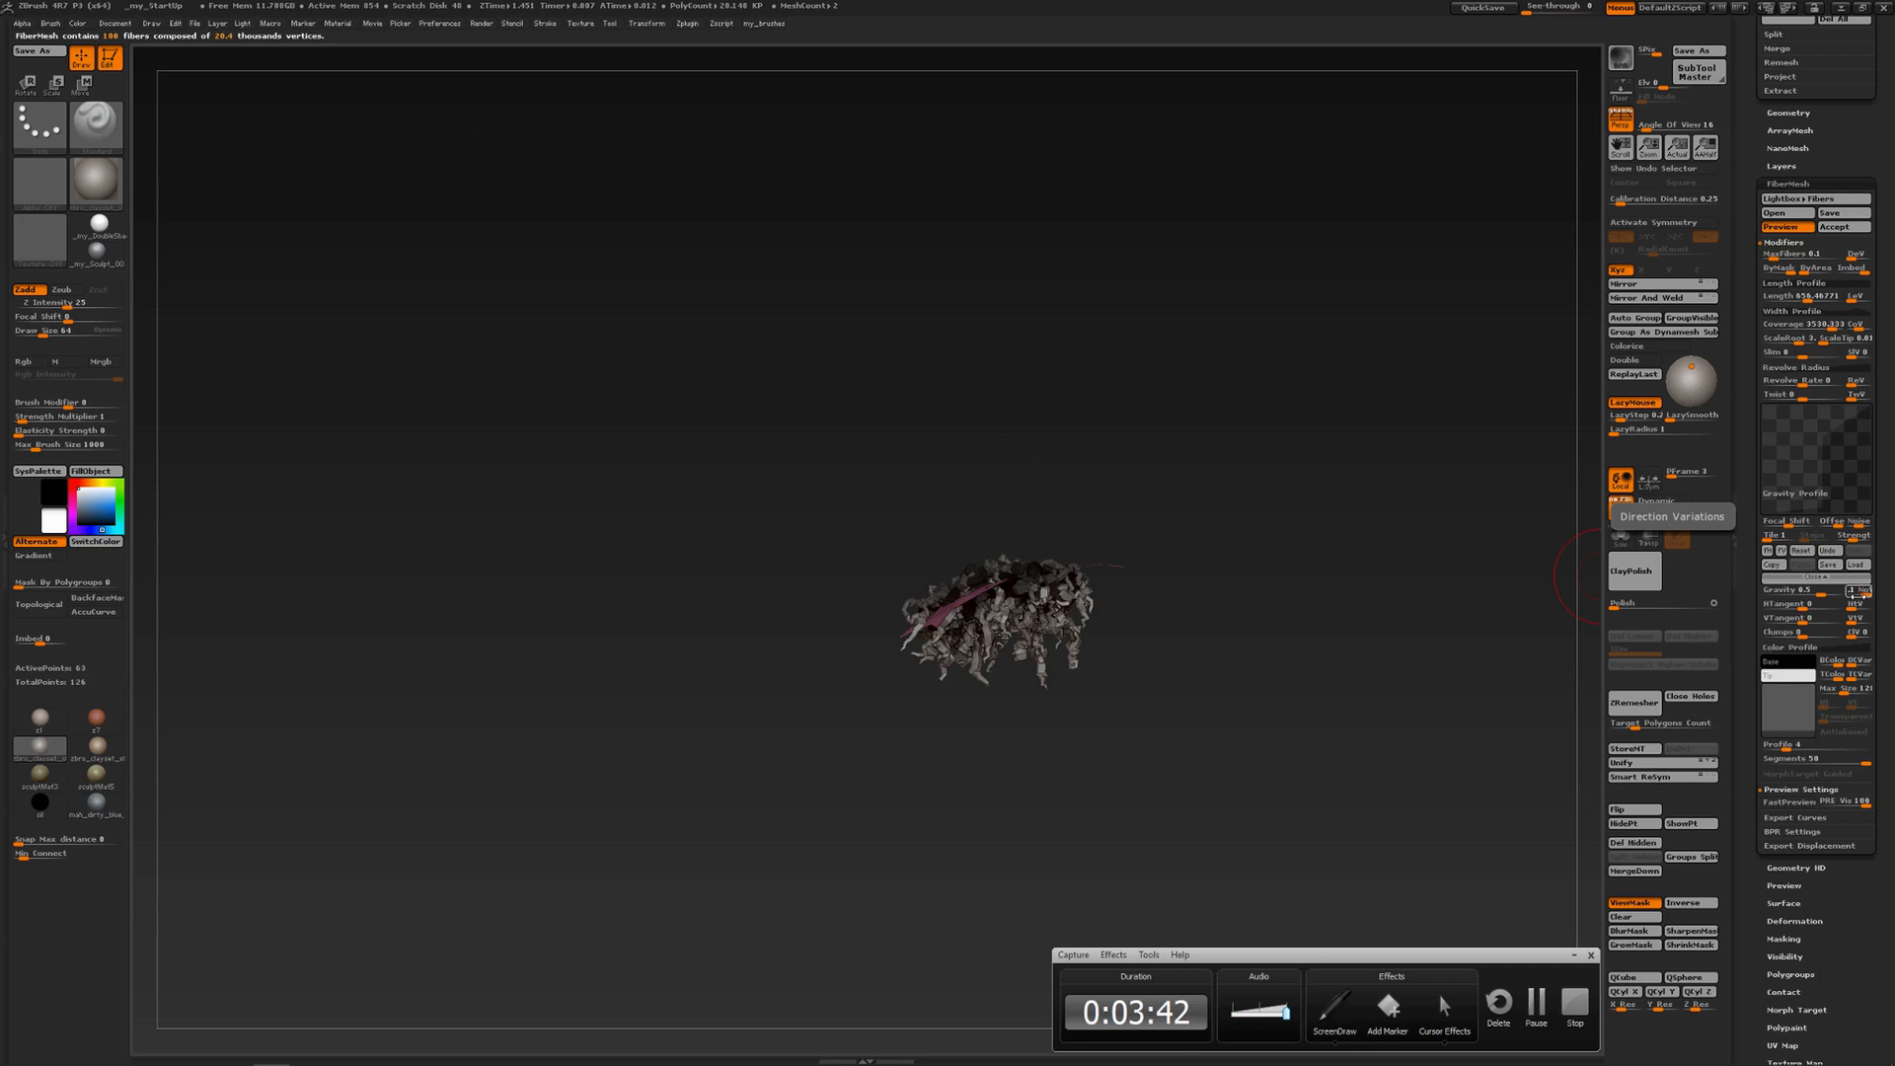
{"action": "left_click", "coordinate": [1856, 595]}
{"action": "left_click_drag", "start_coordinate": [1476, 565], "coordinate": [1345, 596]}
{"action": "left_click", "coordinate": [1856, 590]}
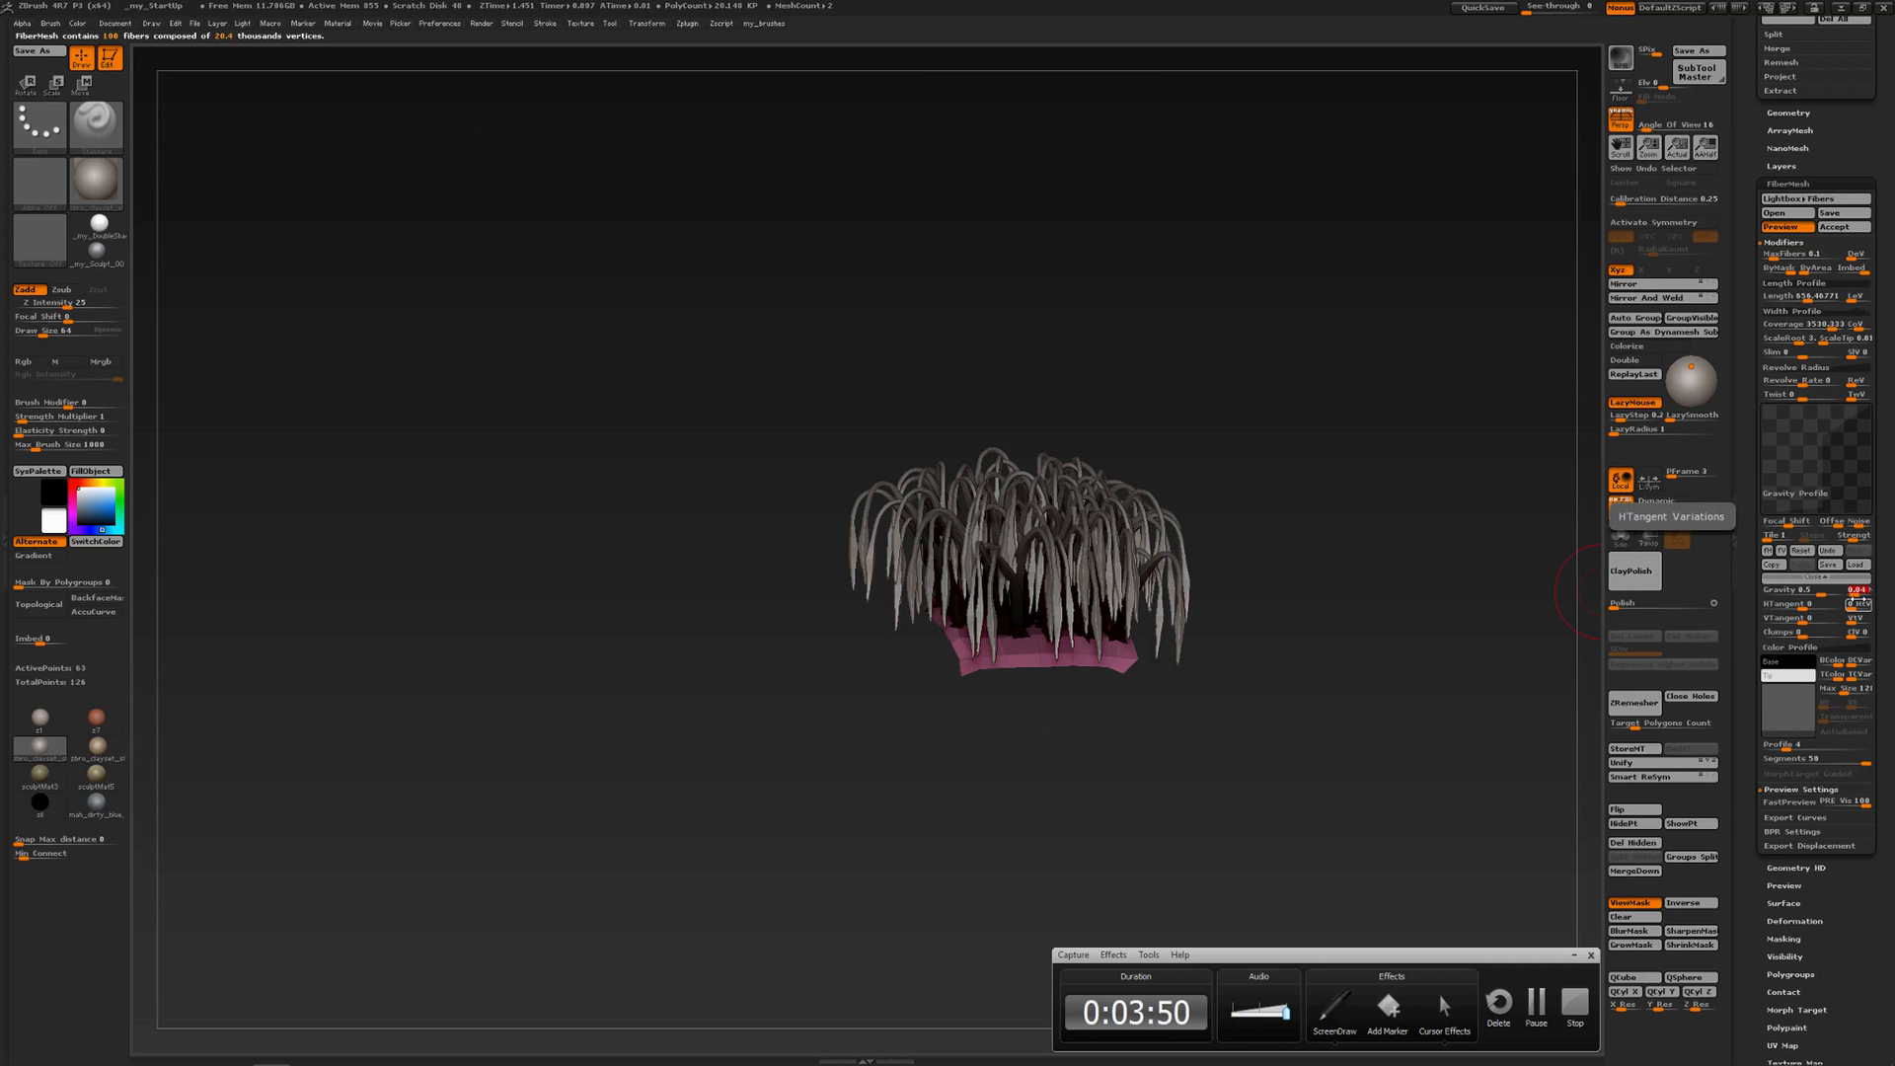
{"action": "left_click_drag", "start_coordinate": [1853, 596], "coordinate": [1856, 596]}
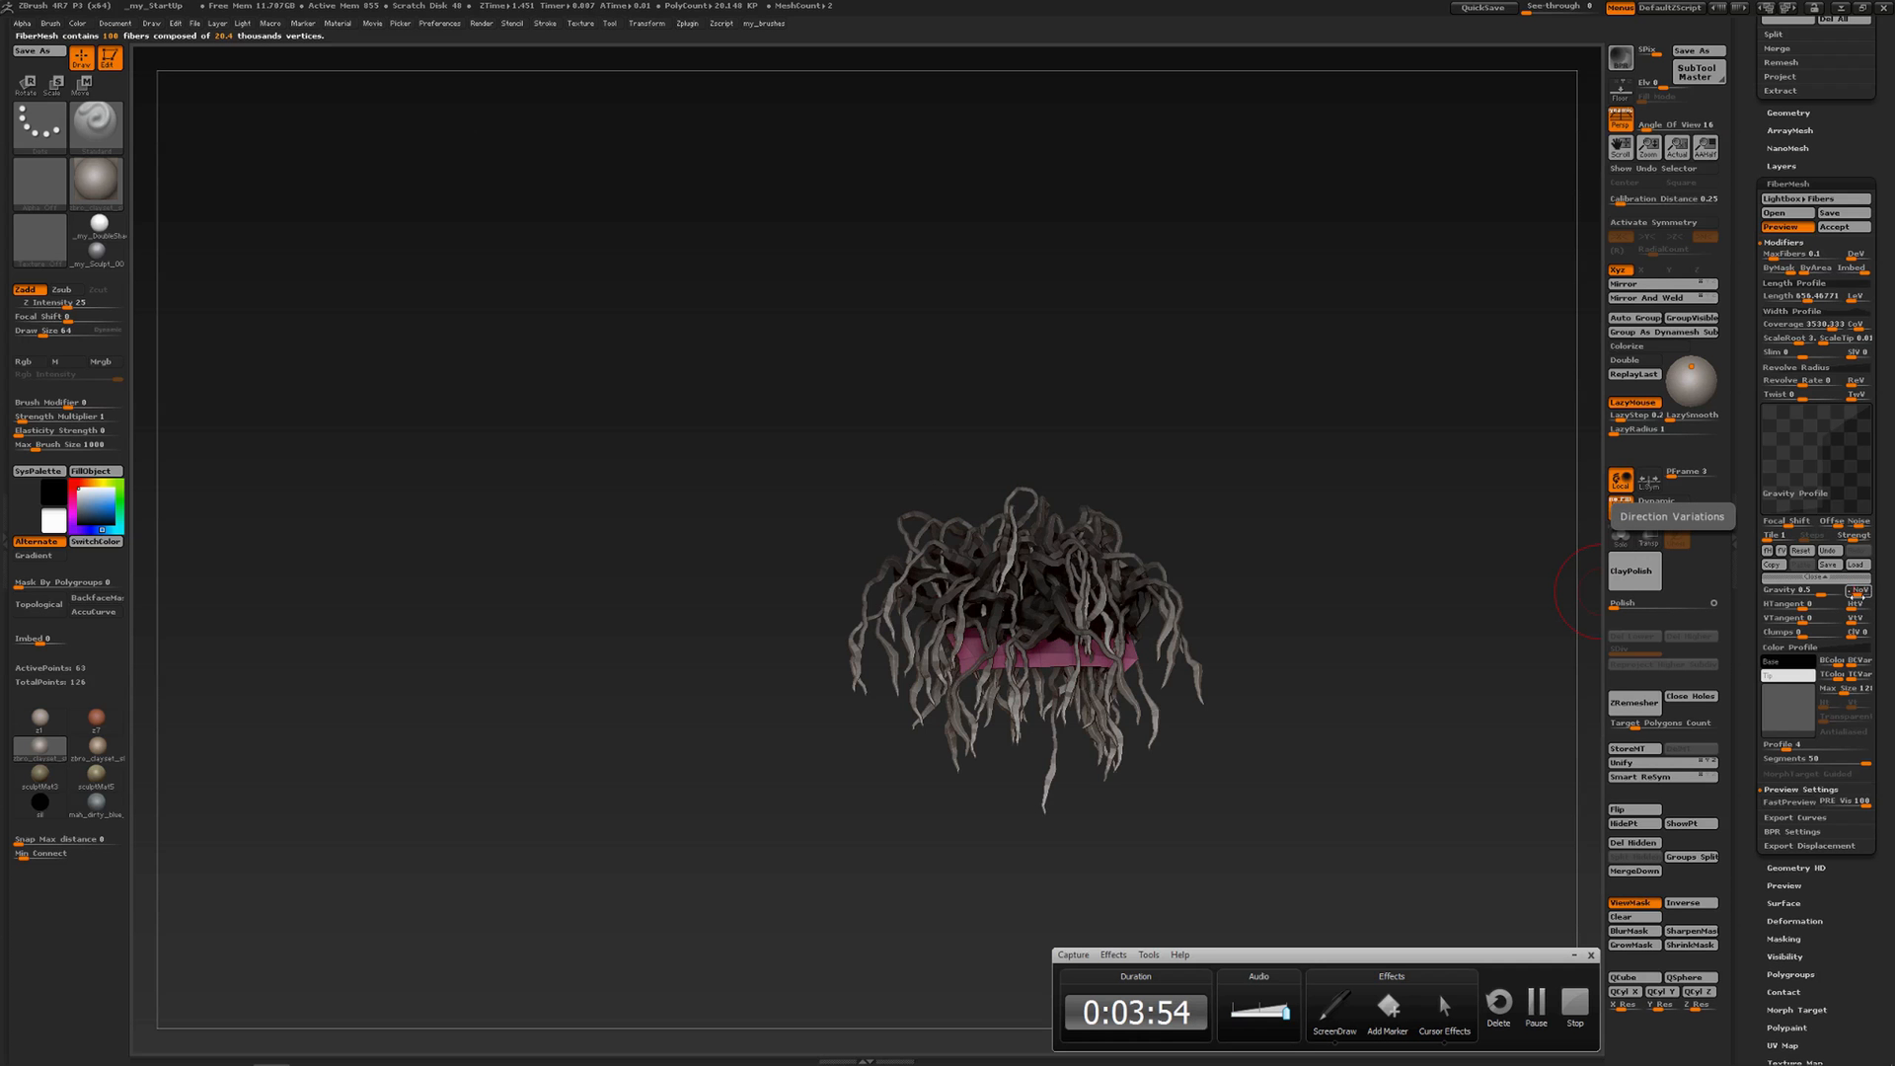
{"action": "left_click", "coordinate": [1856, 592]}
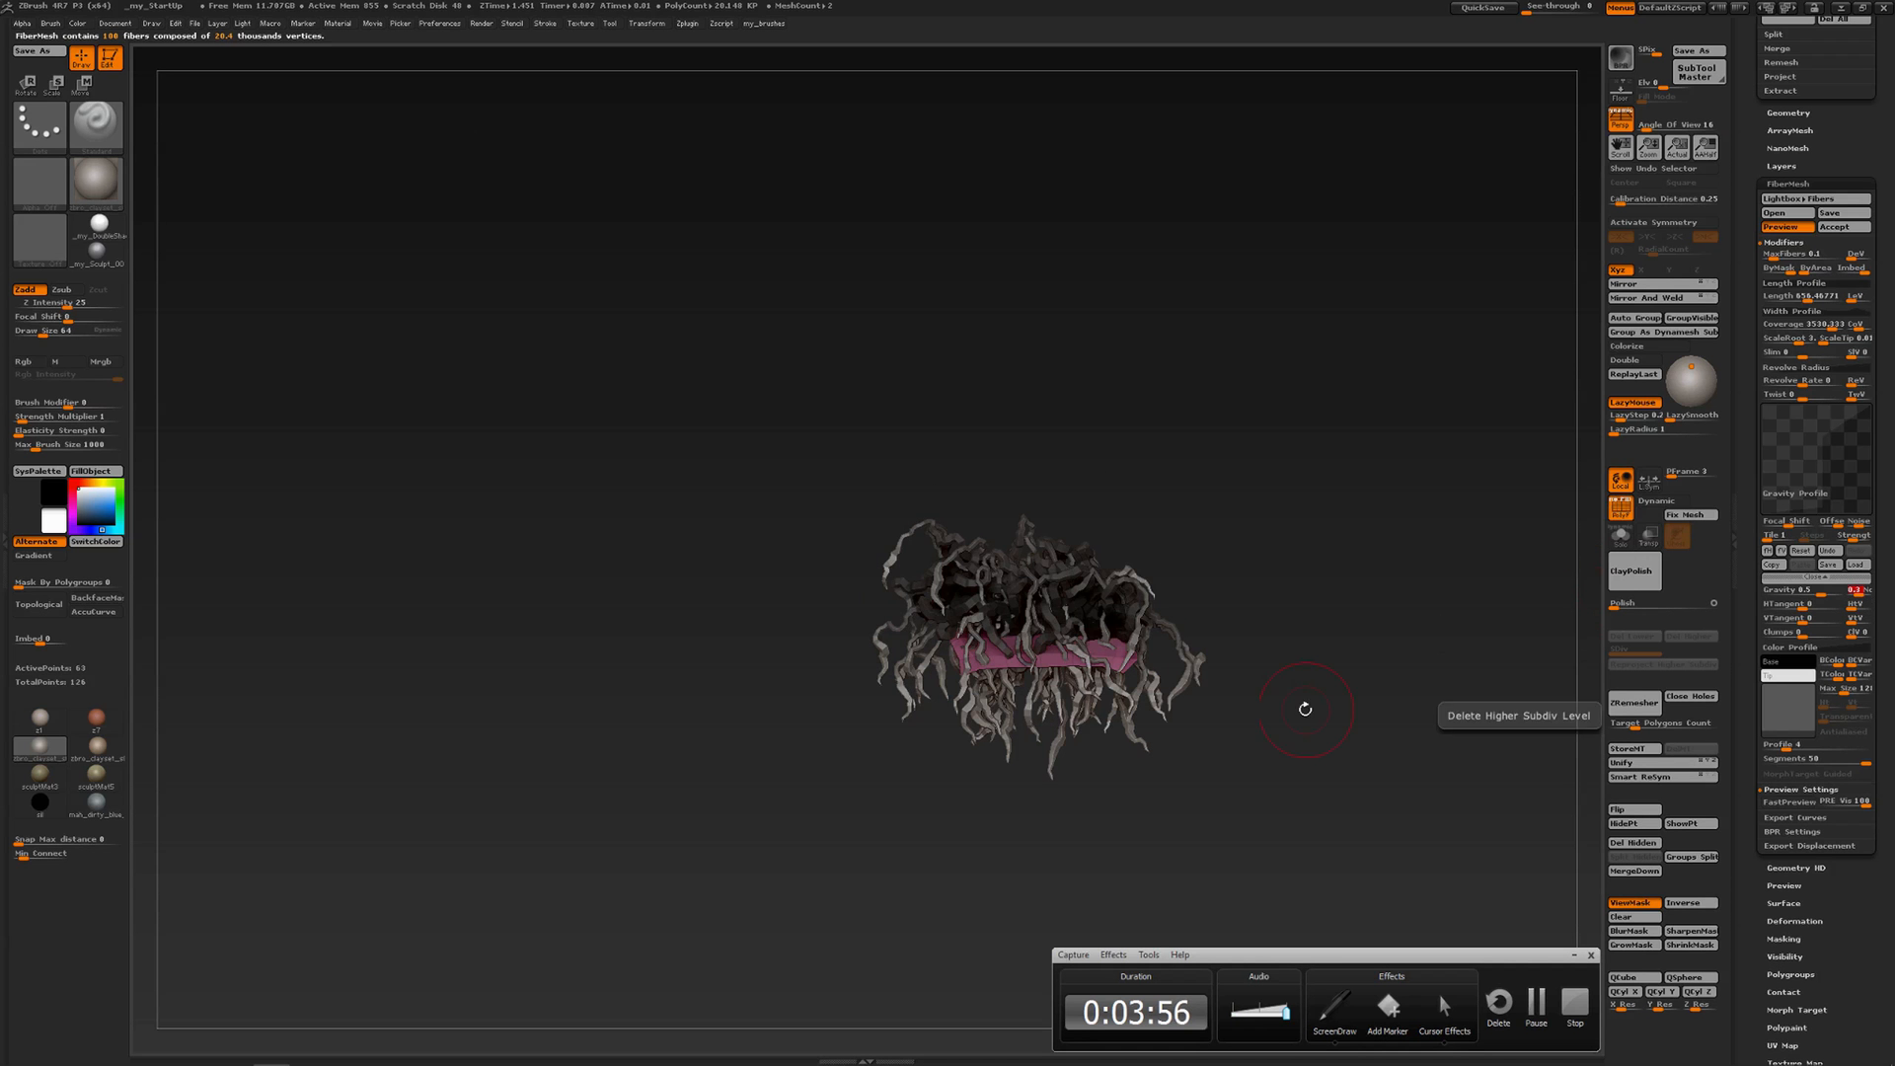
{"action": "left_click_drag", "start_coordinate": [1303, 707], "coordinate": [1251, 722]}
{"action": "left_click_drag", "start_coordinate": [1321, 652], "coordinate": [1293, 694]}
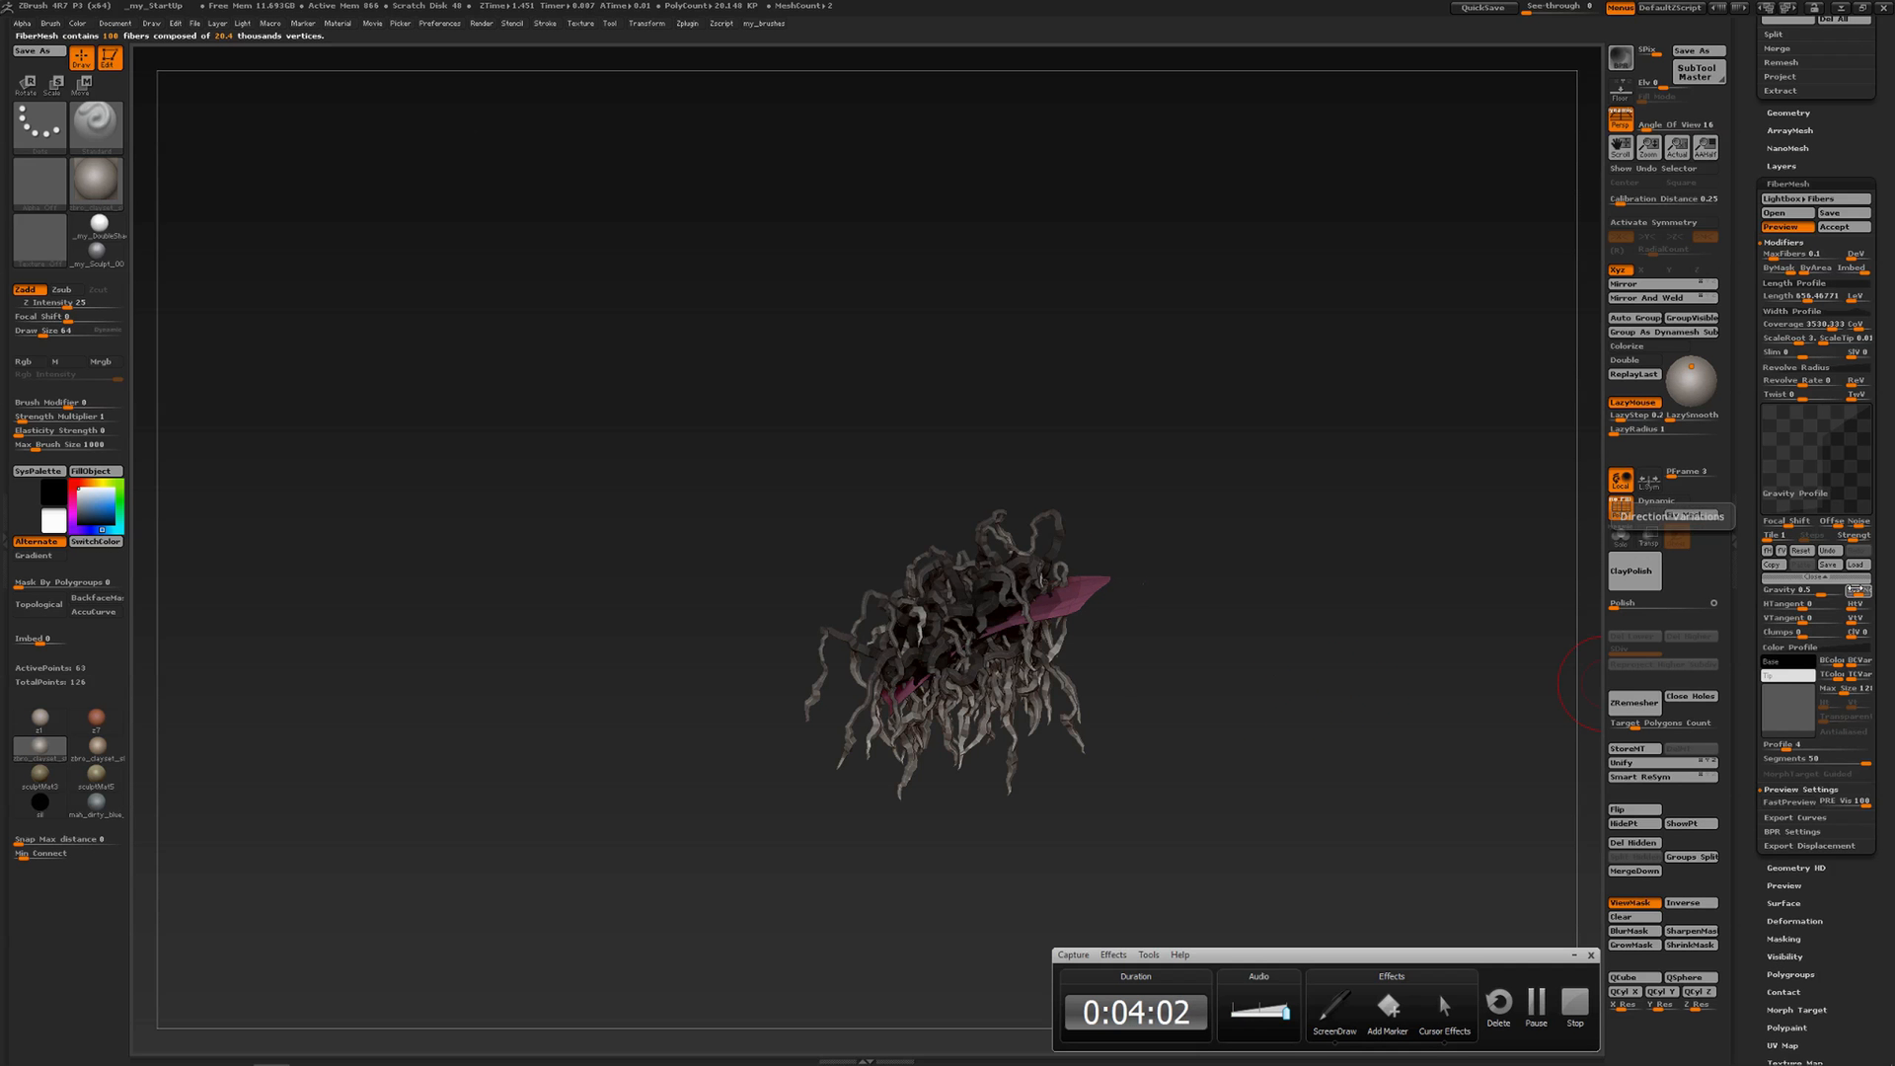
{"action": "left_click_drag", "start_coordinate": [1860, 591], "coordinate": [1854, 592]}
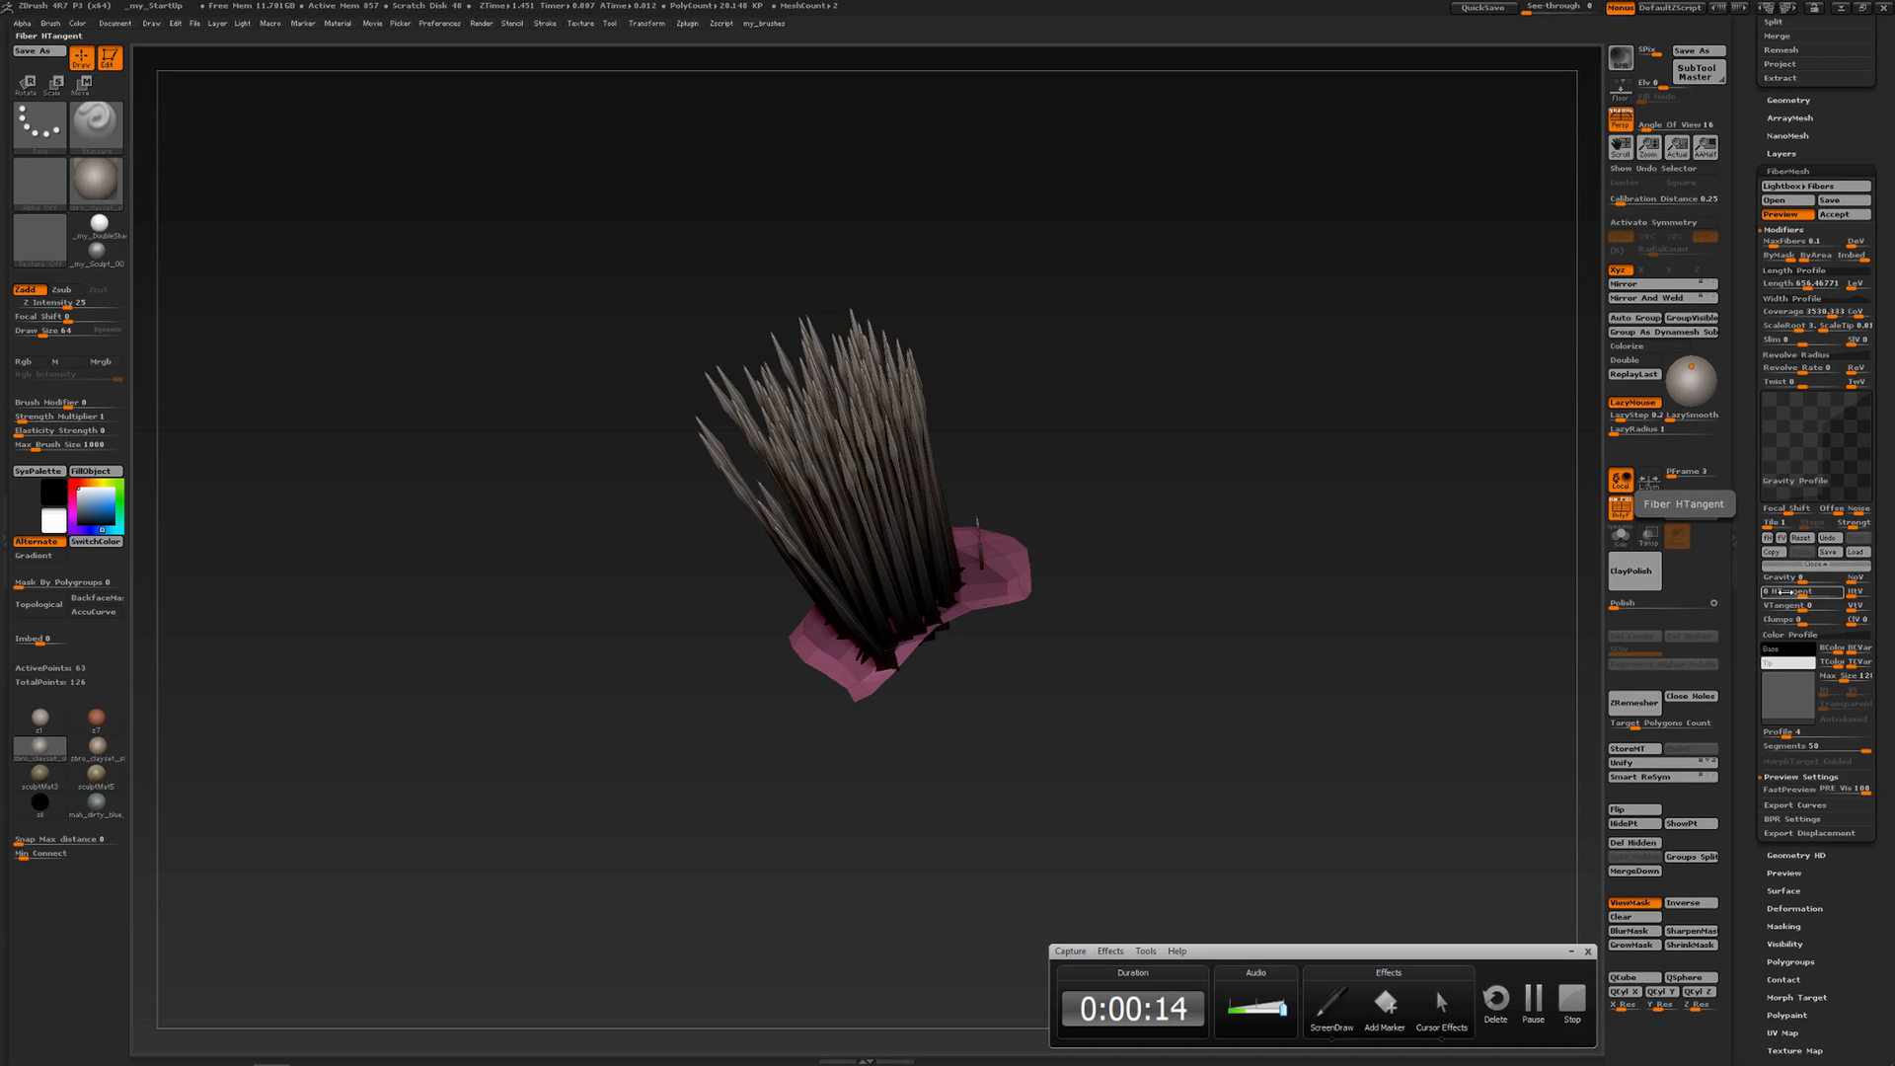
Try different HTangent values on the fibers and return HTangent to 0
{"action": "key", "text": "ctrl"}
{"action": "mouse_move", "coordinate": [1788, 592]}
{"action": "left_mouse_down"}
{"action": "mouse_move", "coordinate": [1842, 598]}
{"action": "mouse_move", "coordinate": [1705, 566]}
{"action": "left_mouse_up"}
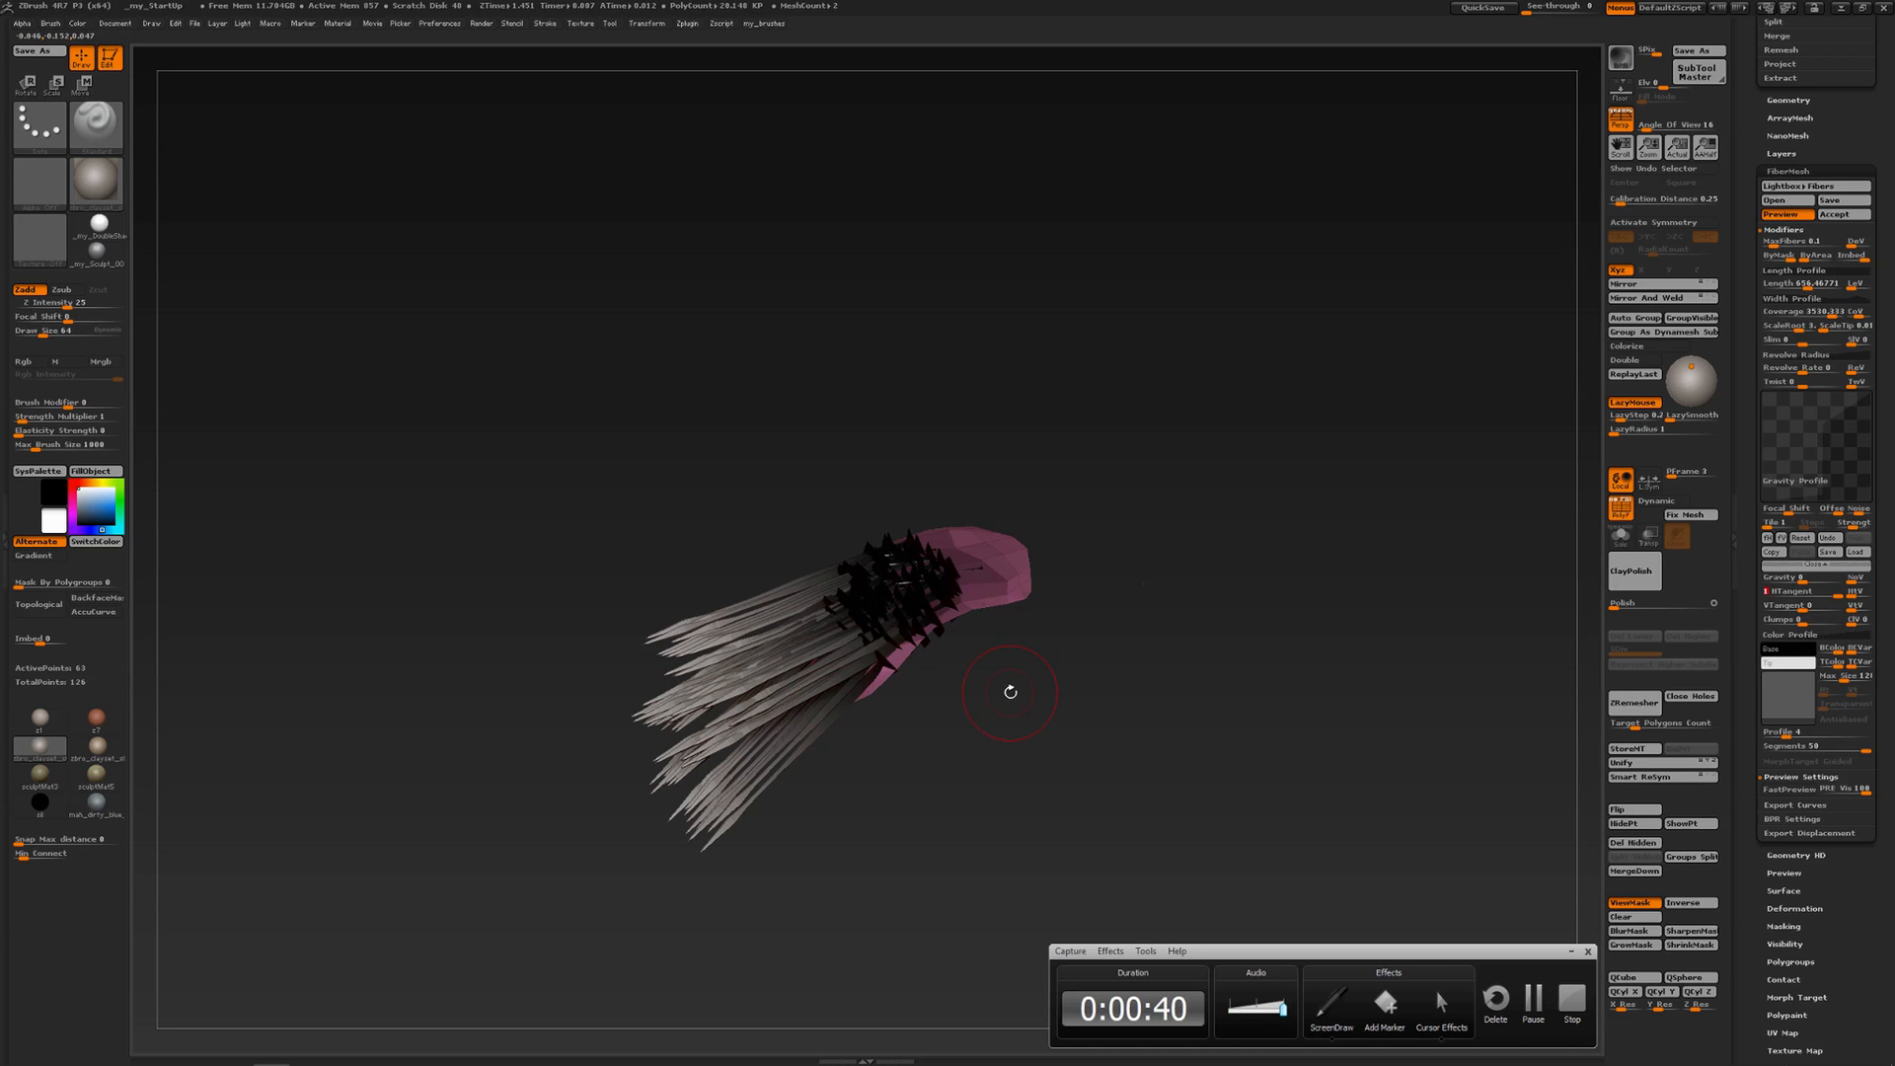
{"action": "left_click_drag", "start_coordinate": [1836, 594], "coordinate": [1802, 594]}
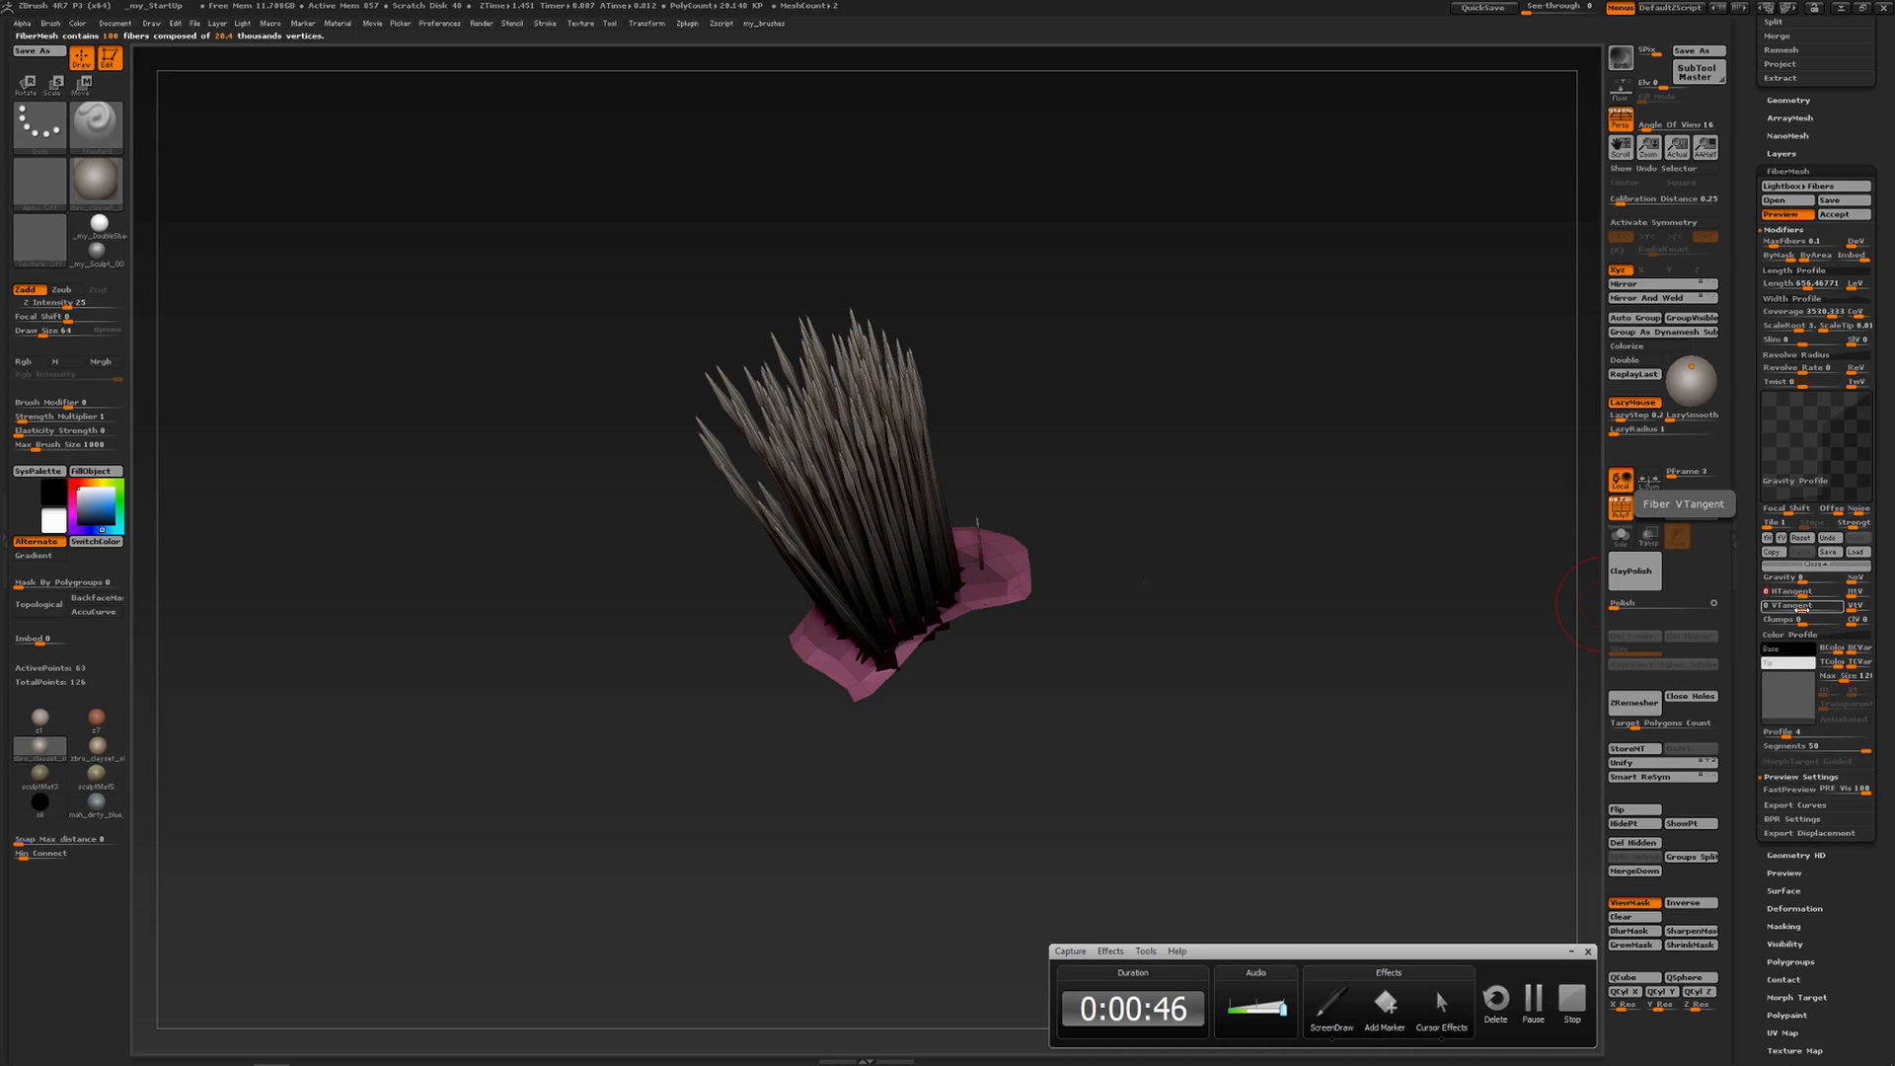
Try a positive VTangent value on the fibers and return VTangent to 0
{"action": "left_click_drag", "start_coordinate": [1803, 606], "coordinate": [1838, 606]}
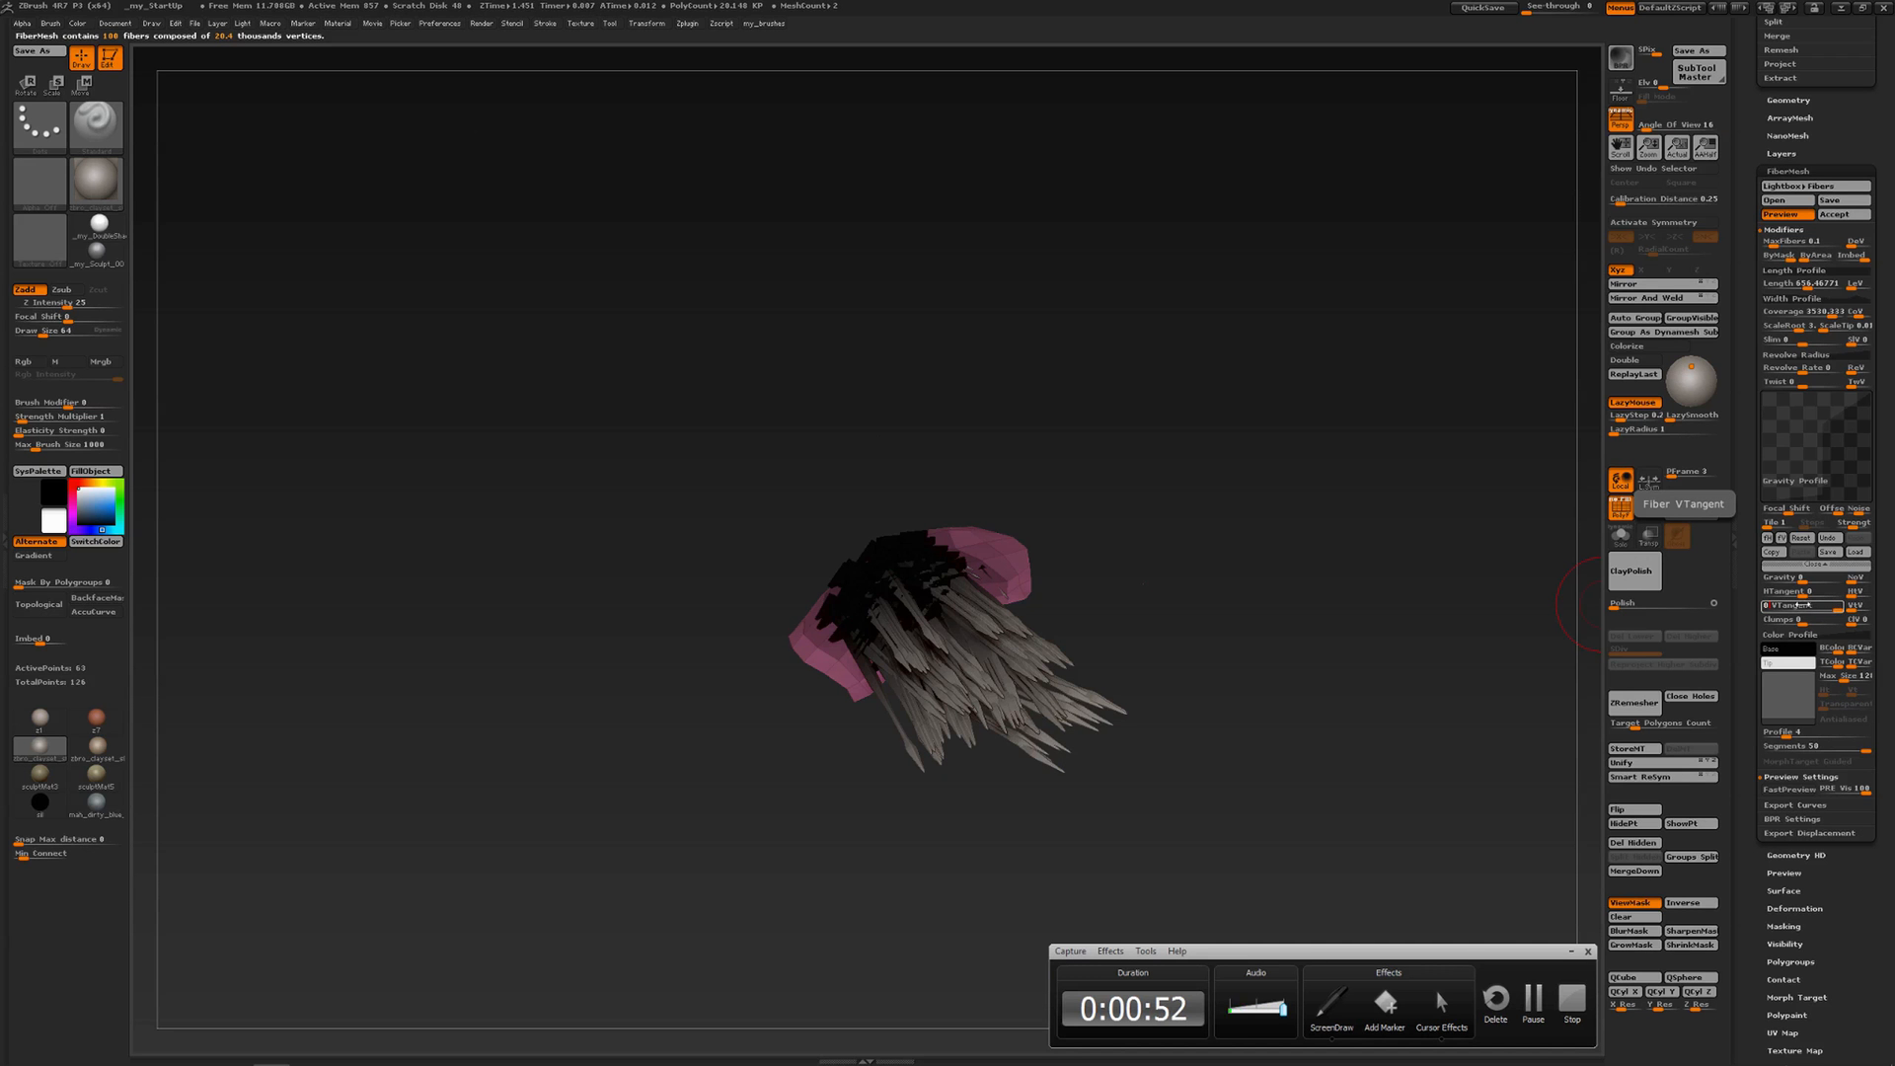
{"action": "left_click", "coordinate": [1803, 606]}
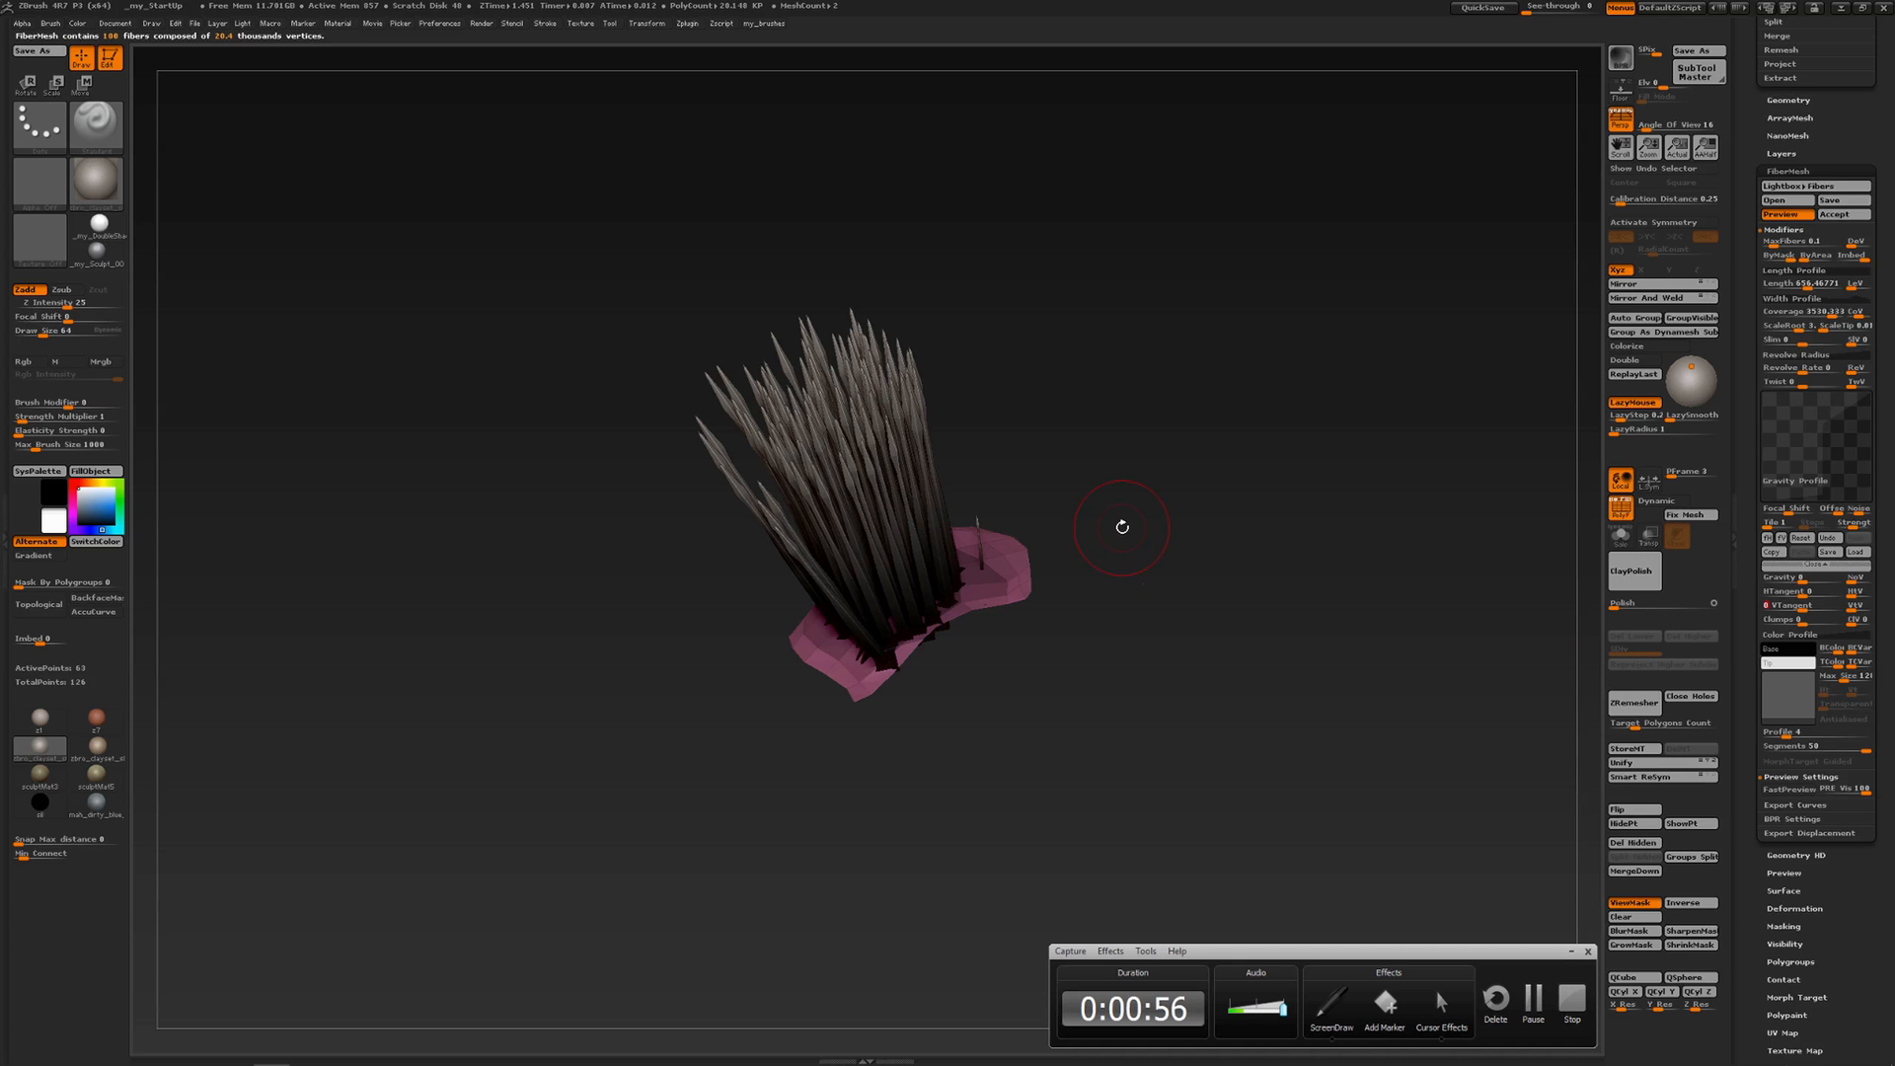
{"action": "left_click_drag", "start_coordinate": [1747, 403], "coordinate": [1747, 757]}
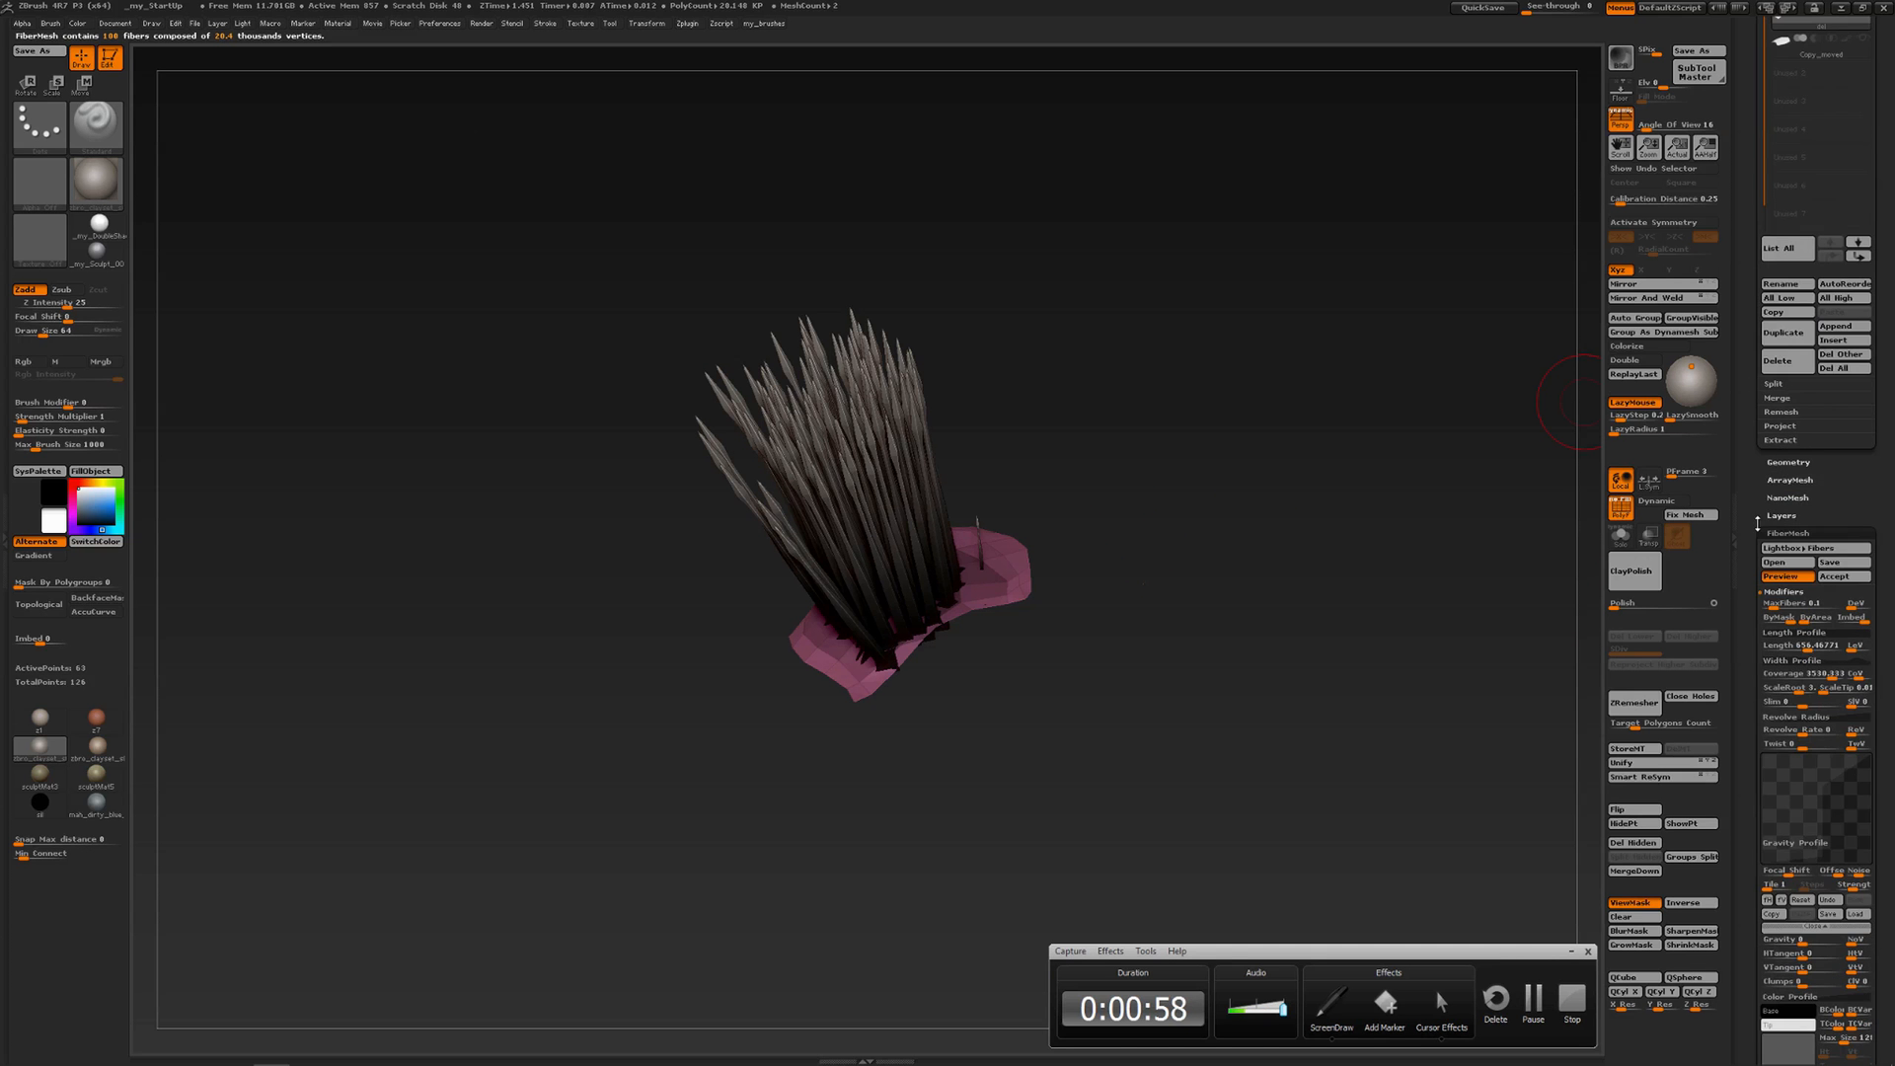
Accept the previewed fibers as a new subtool, select that fibers subtool and turn off its polyframe display
{"action": "left_click", "coordinate": [1843, 569]}
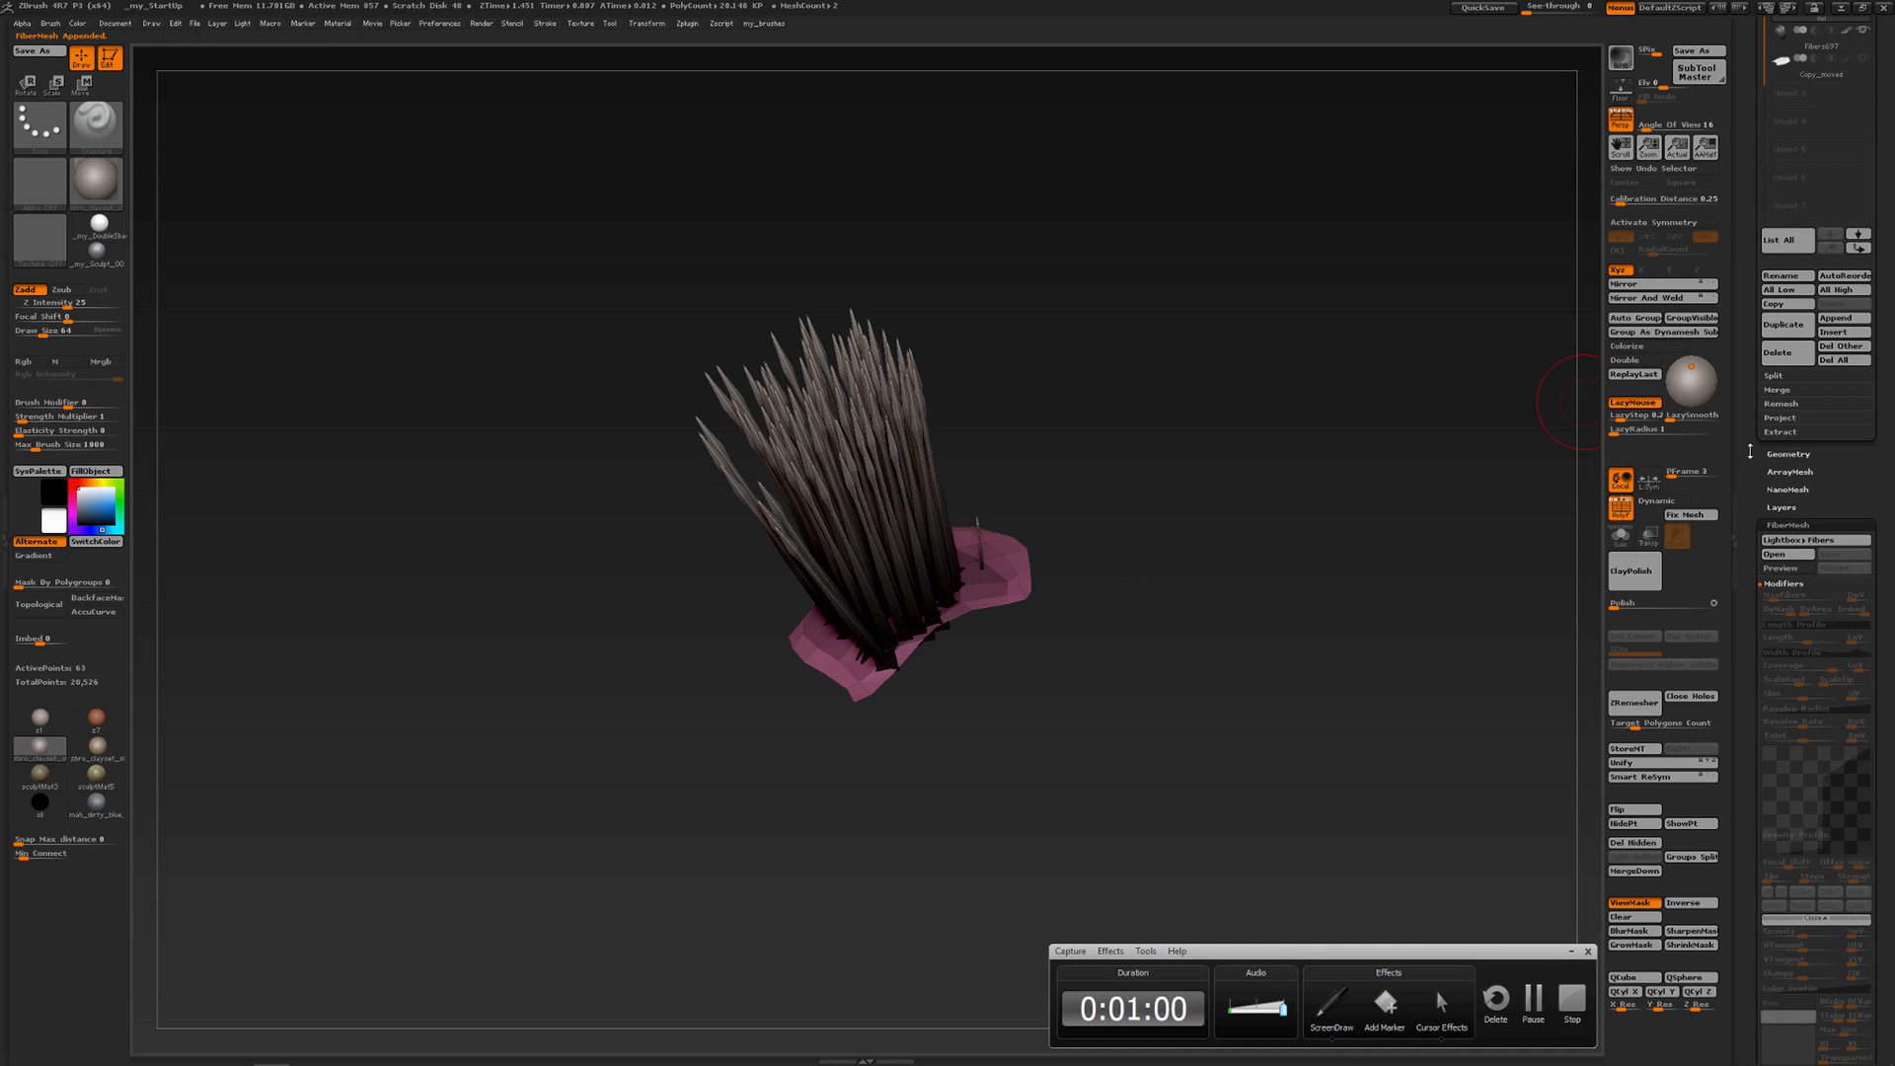
{"action": "left_click_drag", "start_coordinate": [1751, 296], "coordinate": [1751, 578]}
{"action": "left_click", "coordinate": [1782, 320]}
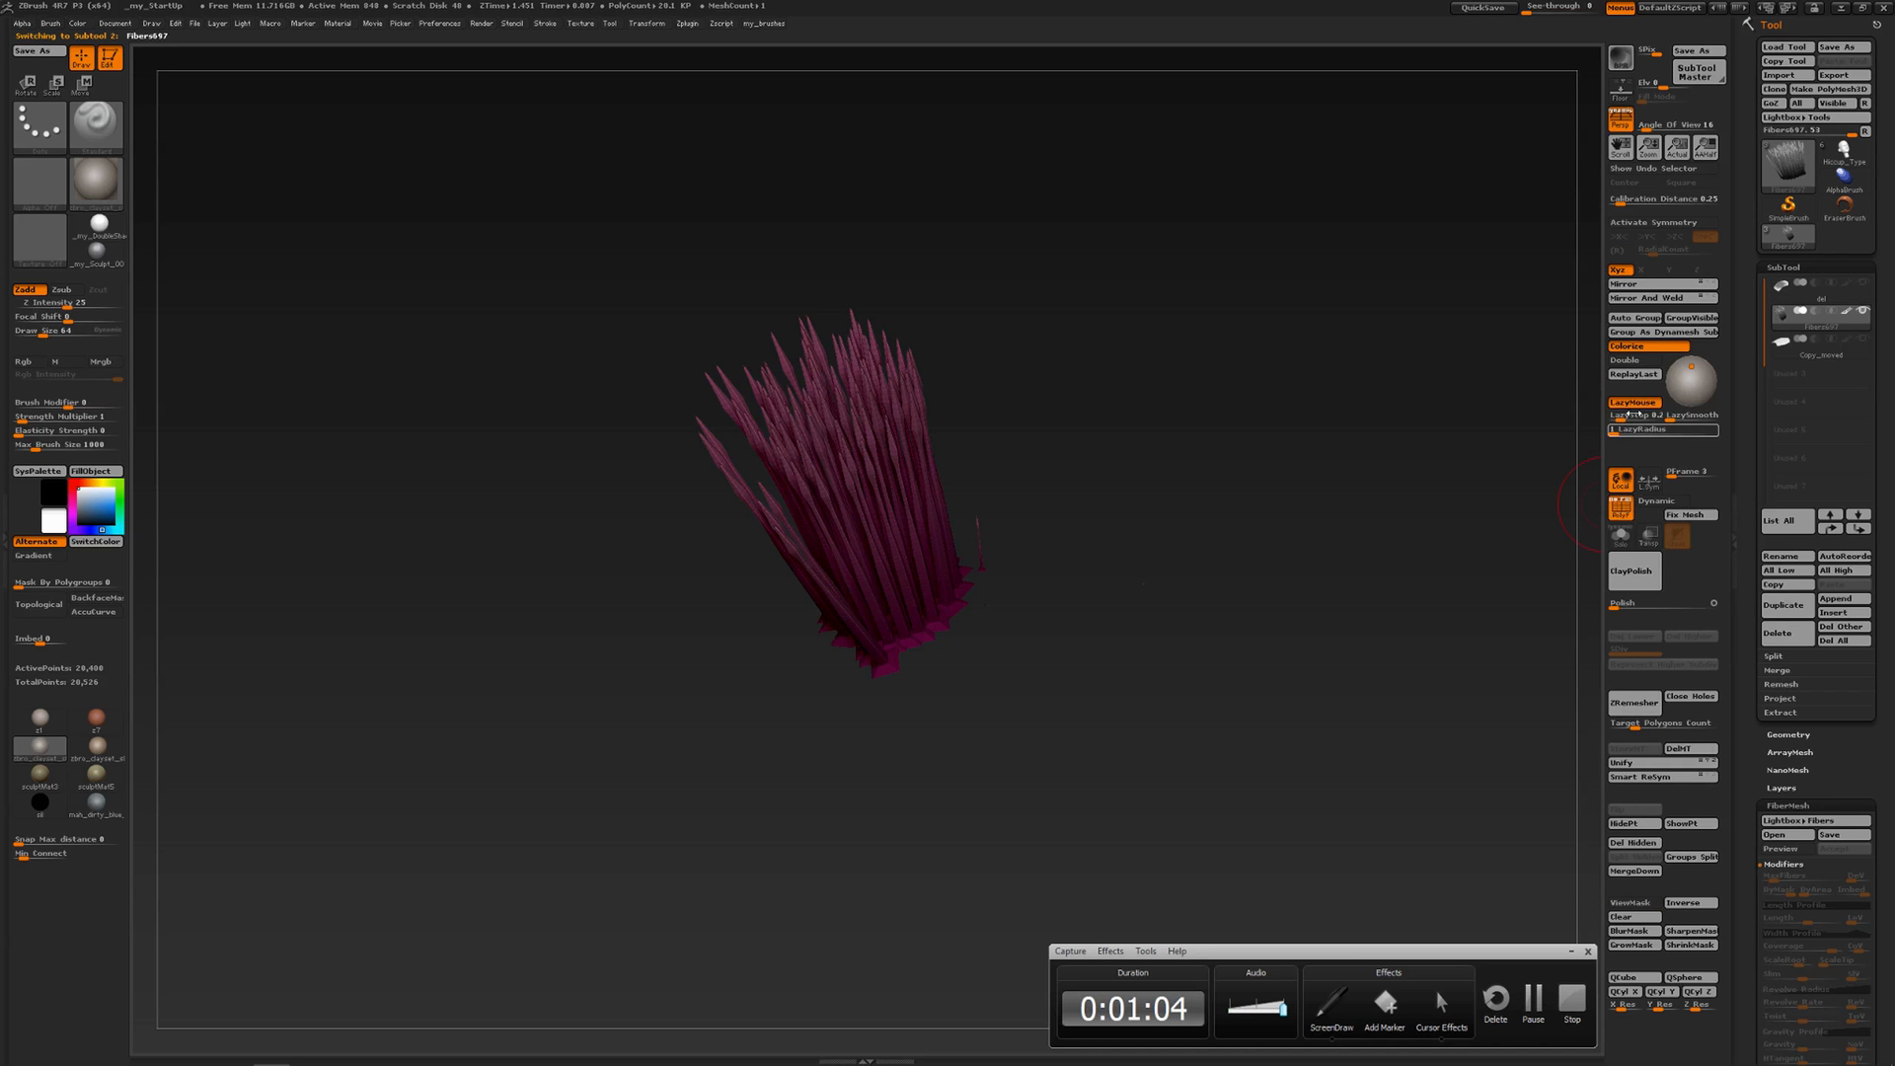
{"action": "left_click", "coordinate": [1619, 506]}
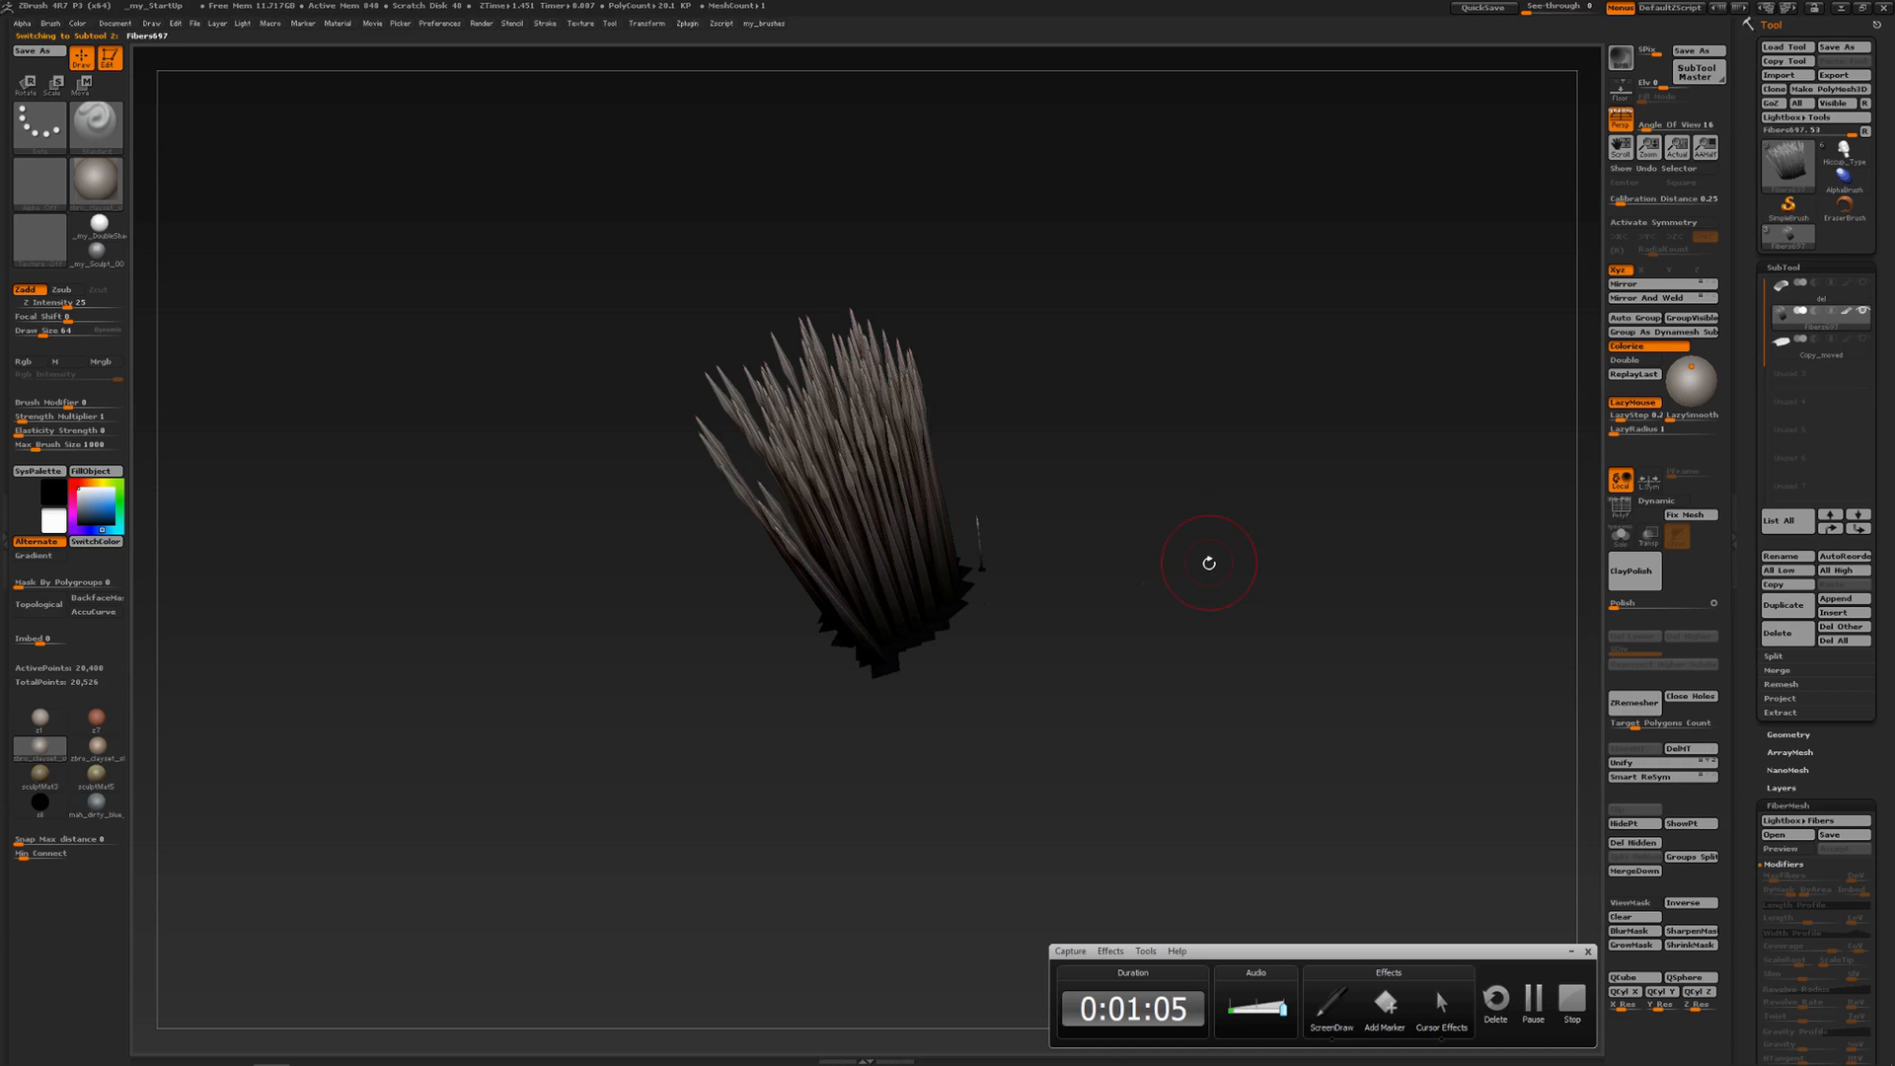
{"action": "mouse_move", "coordinate": [1205, 559]}
{"action": "left_mouse_down"}
{"action": "mouse_move", "coordinate": [1218, 538]}
{"action": "mouse_move", "coordinate": [1228, 588]}
{"action": "left_mouse_up"}
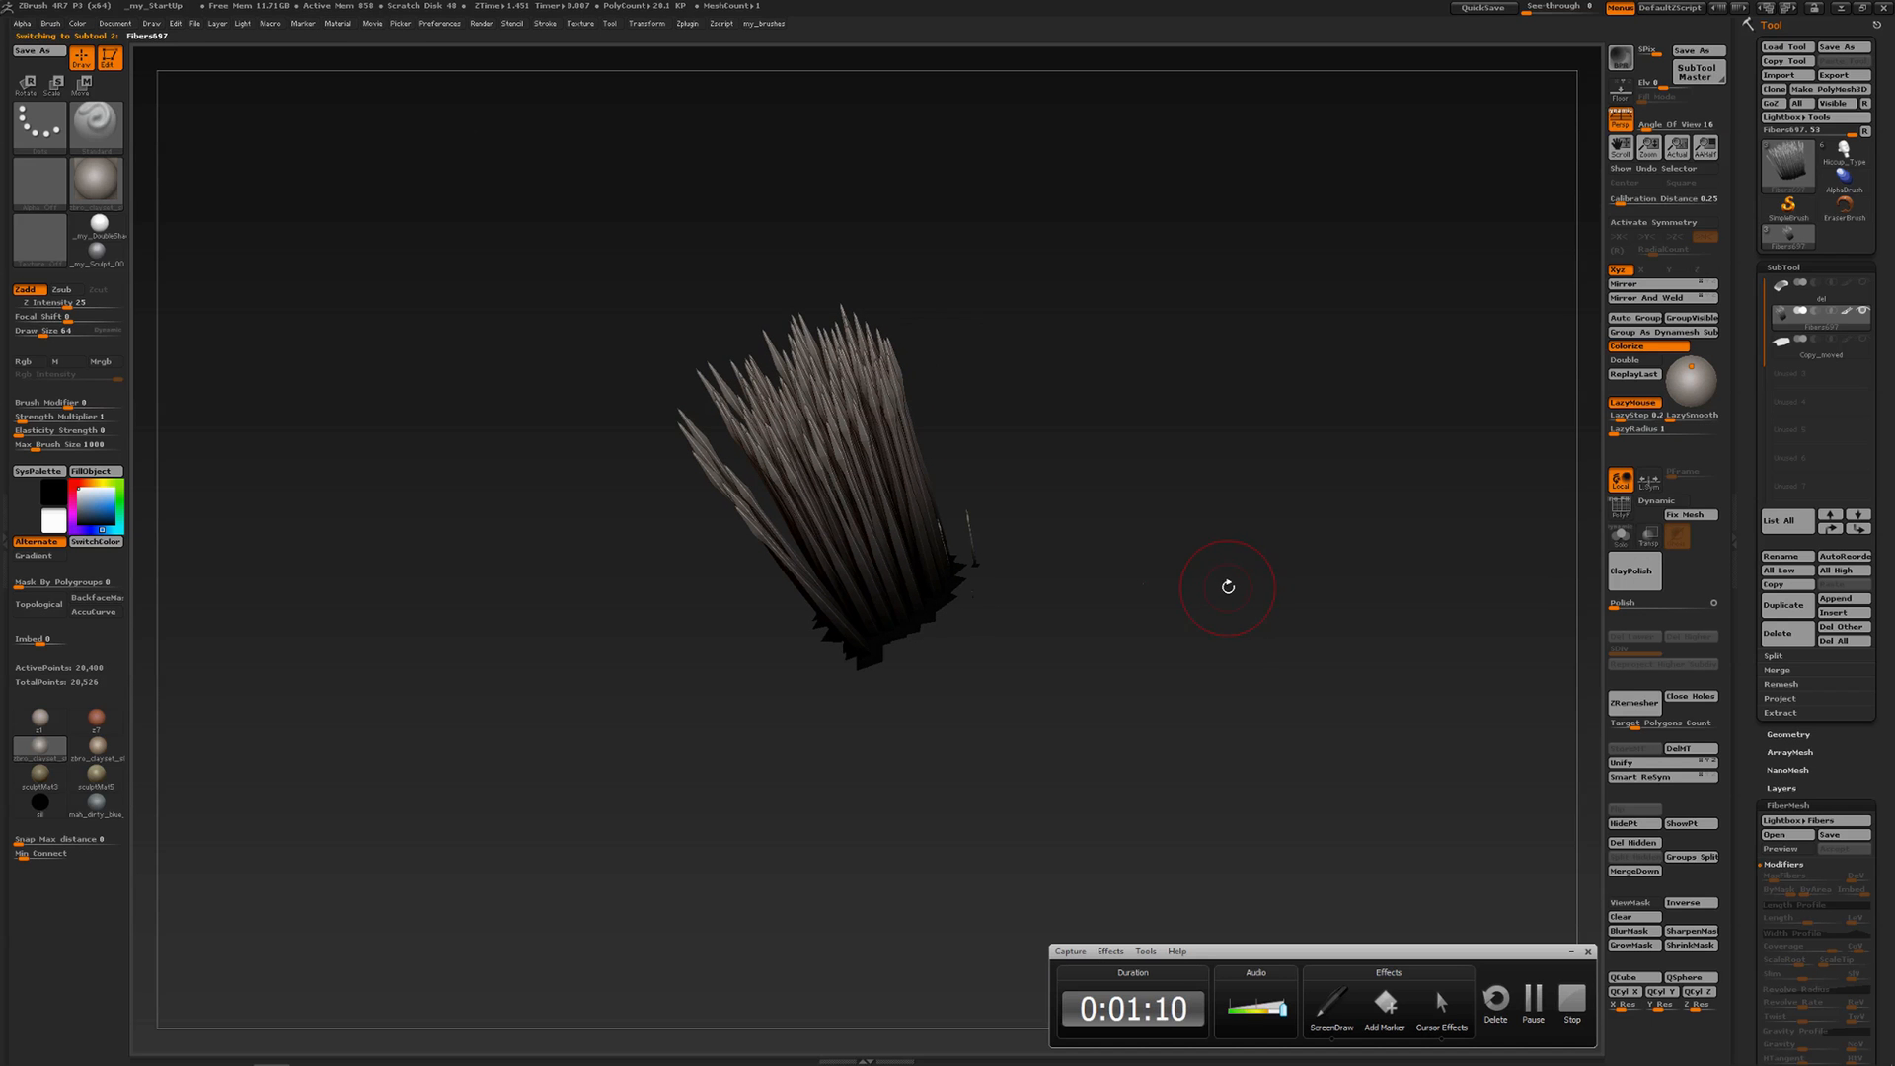
Turn Fast Preview on for the accepted fibers to compare the display, and turn it back off
{"action": "left_click_drag", "start_coordinate": [1753, 517], "coordinate": [1744, 398]}
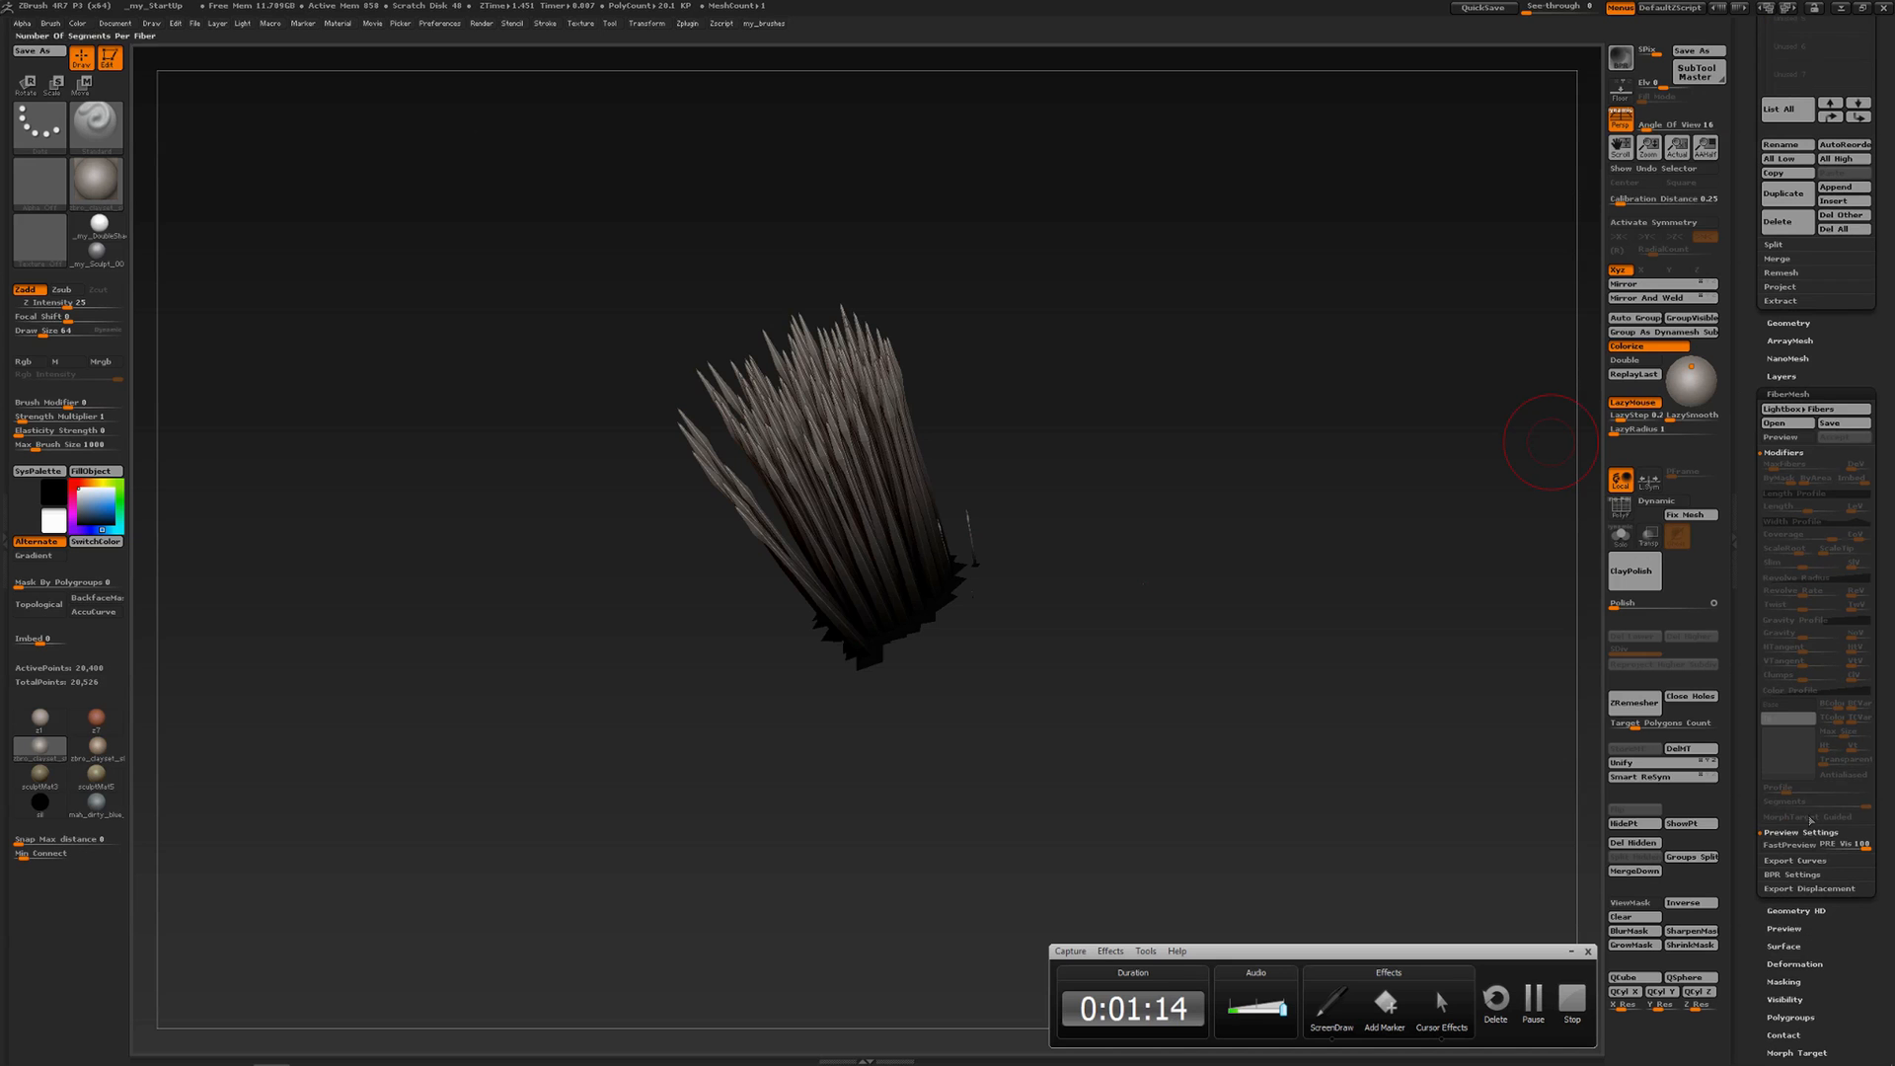
{"action": "left_click", "coordinate": [1790, 845]}
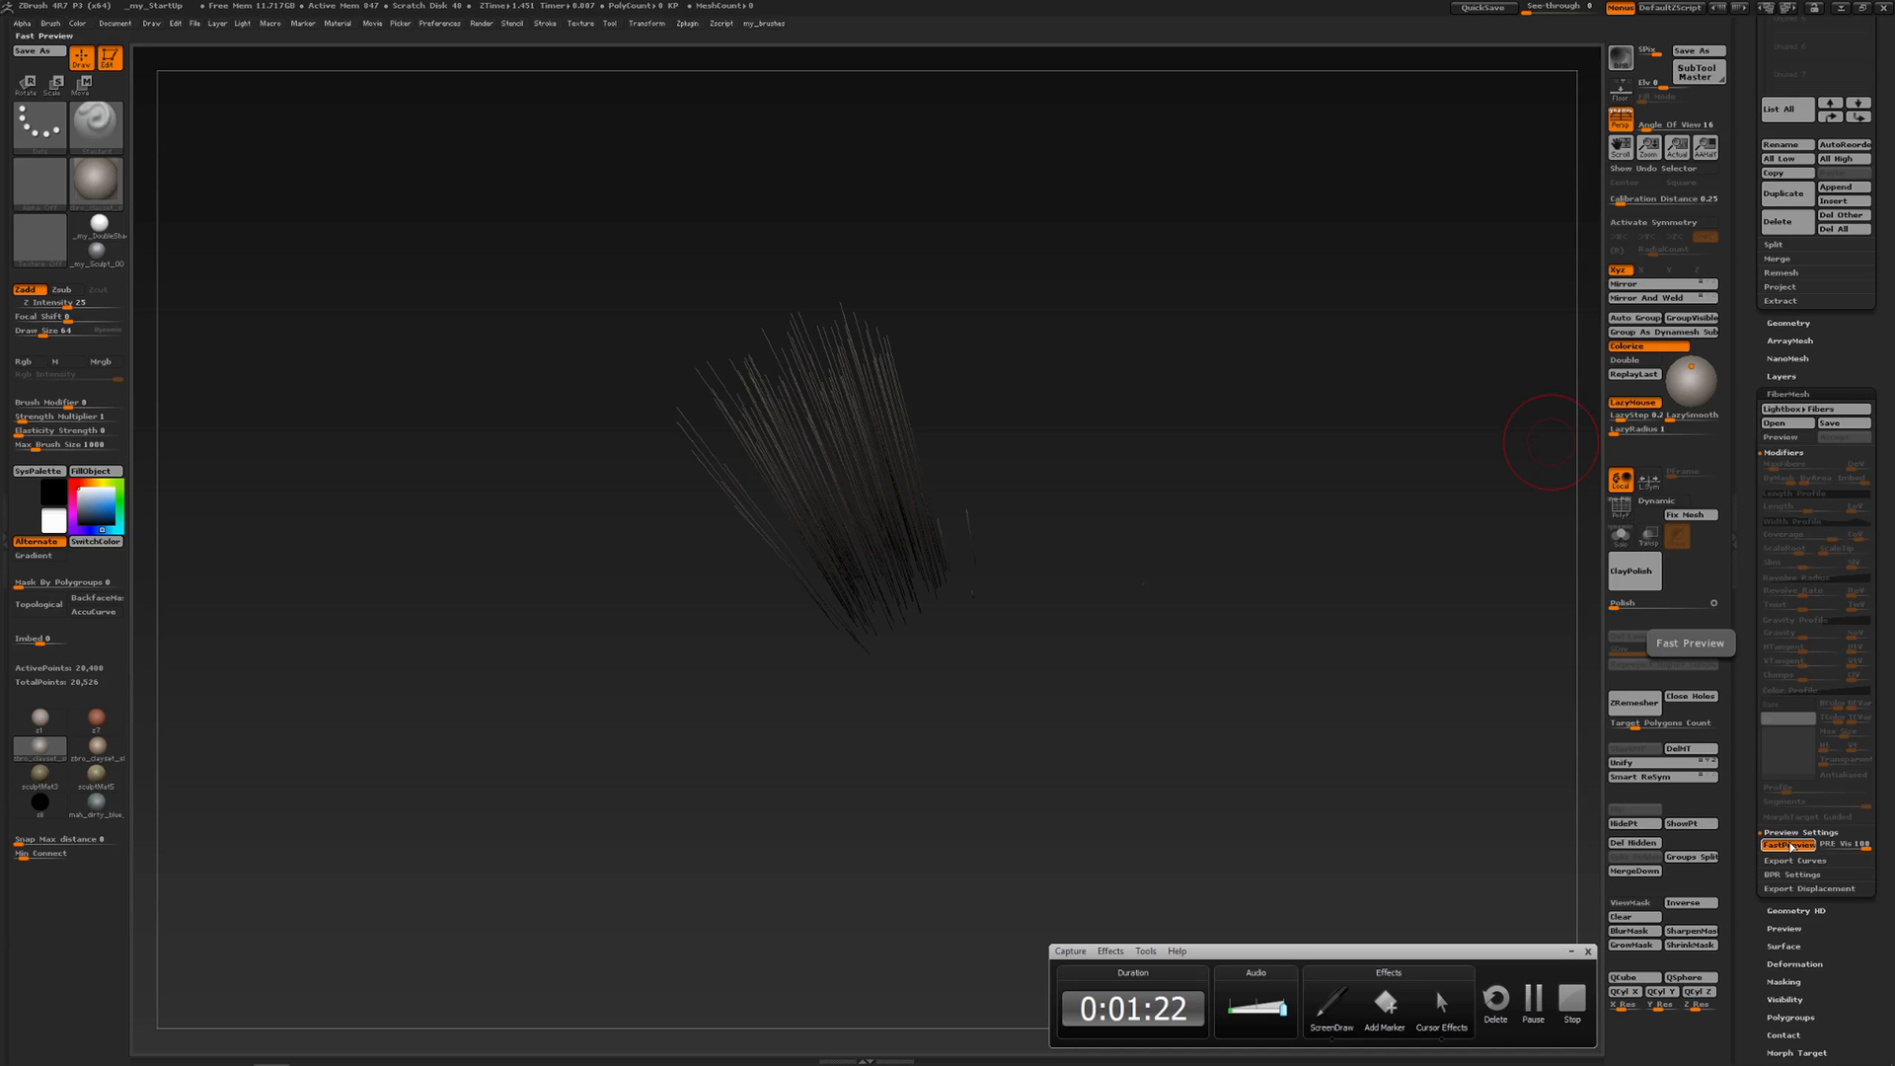
{"action": "left_click", "coordinate": [1789, 845]}
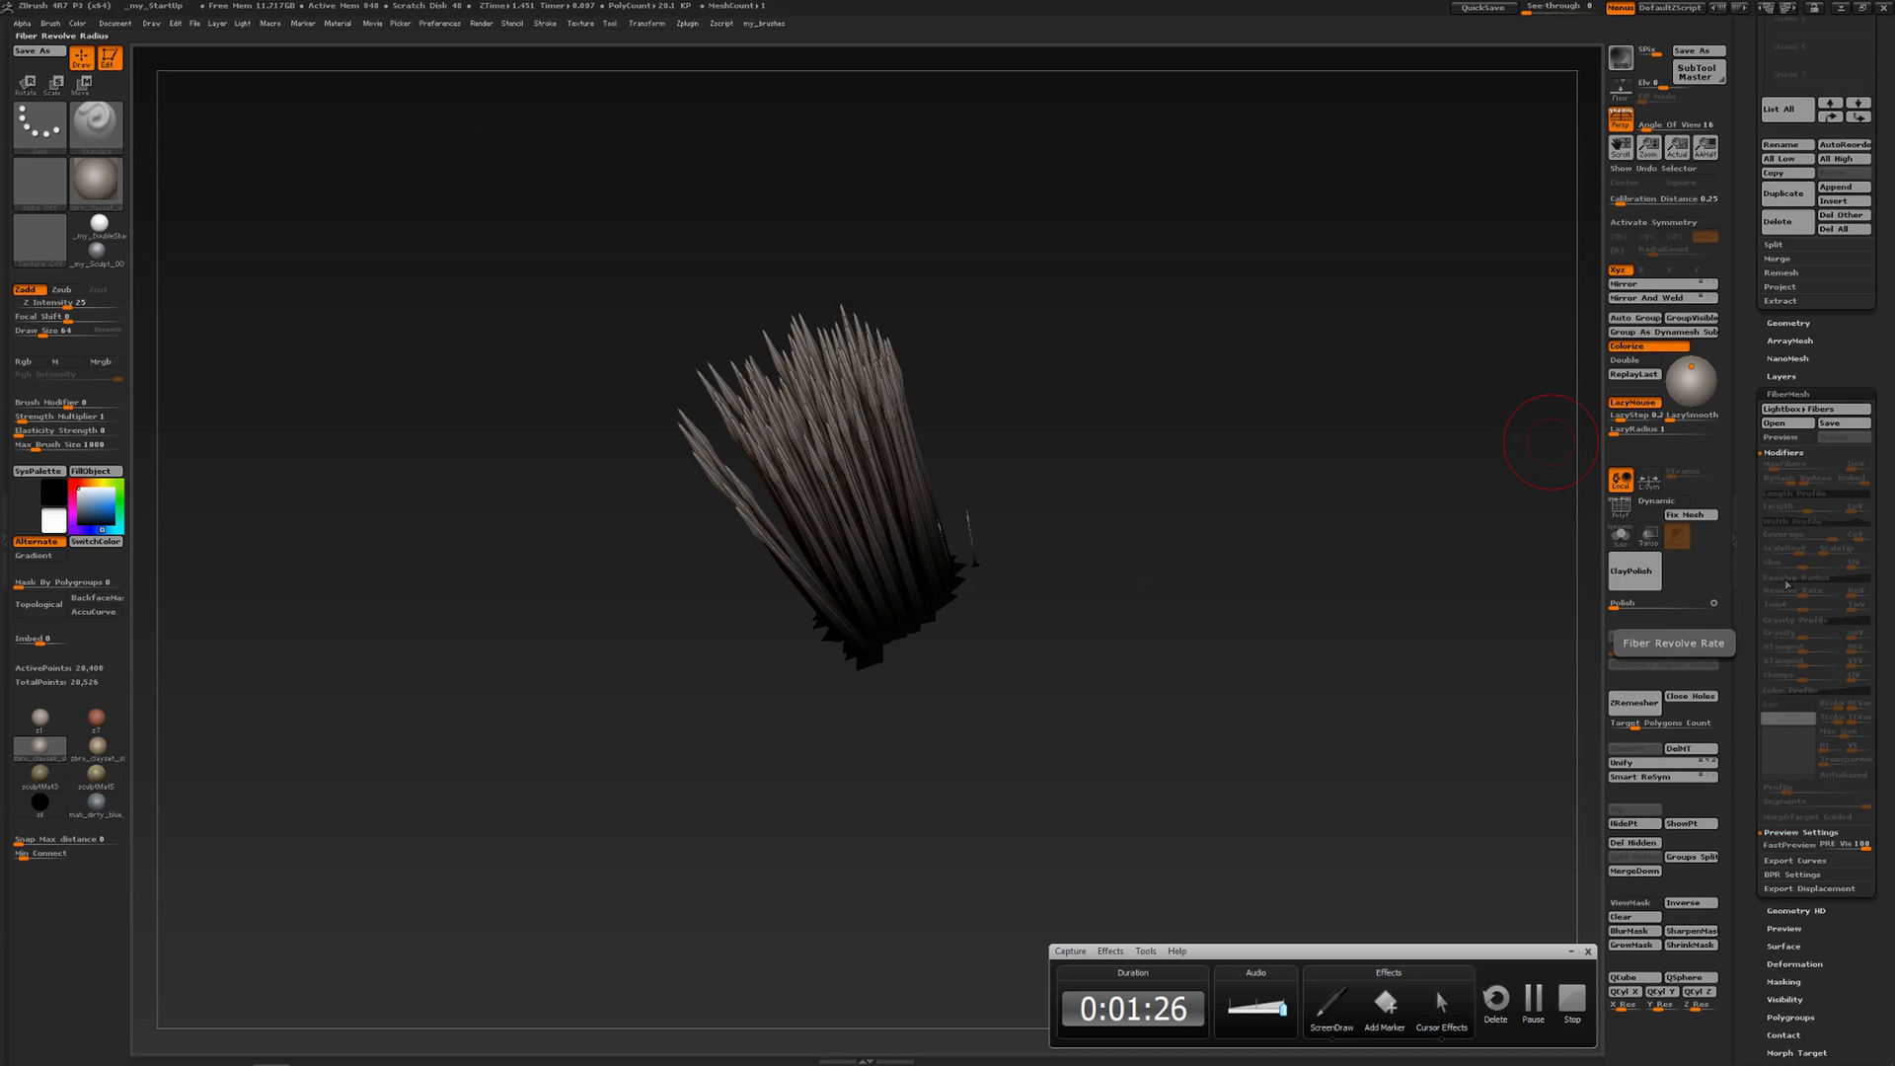
{"action": "left_click_drag", "start_coordinate": [1746, 604], "coordinate": [1756, 745]}
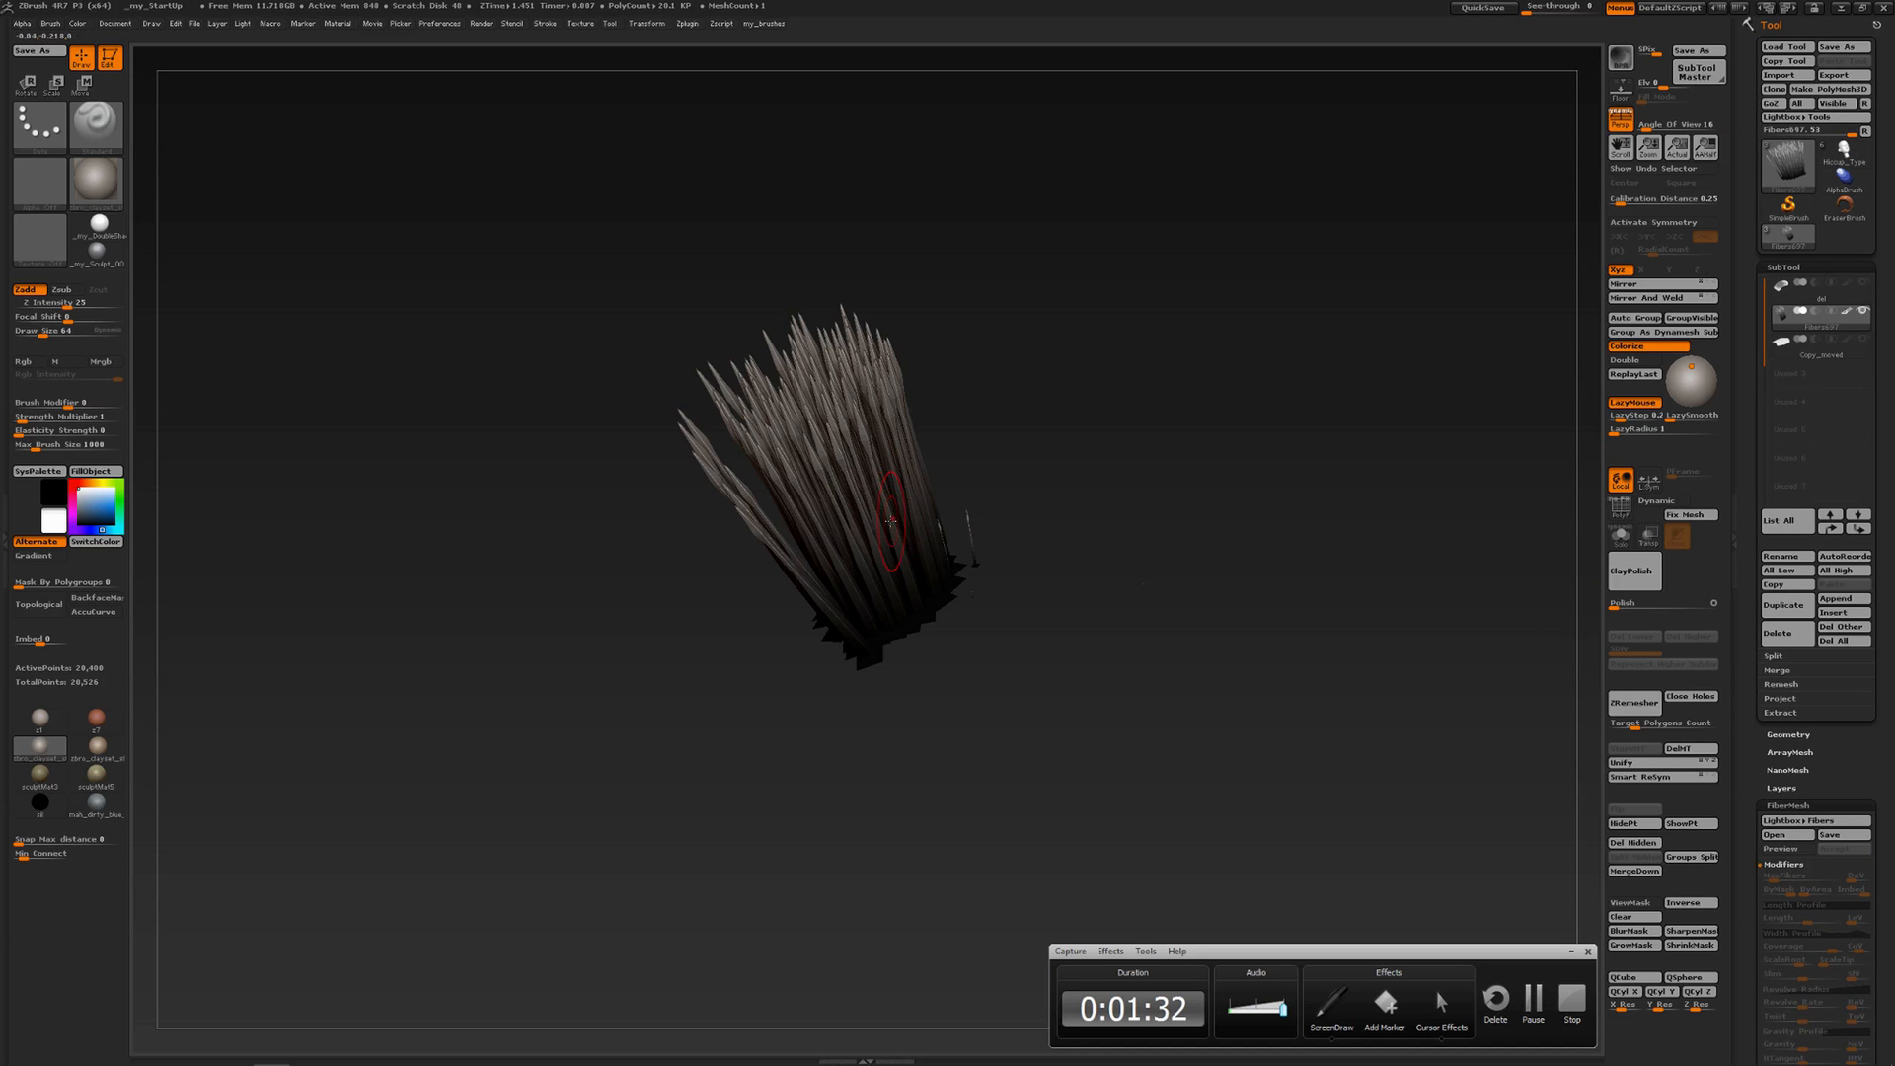
Switch to the Move brush and set Preserve Length to 10 in its FiberMesh settings
{"action": "key", "text": "b"}
{"action": "left_click", "coordinate": [866, 540]}
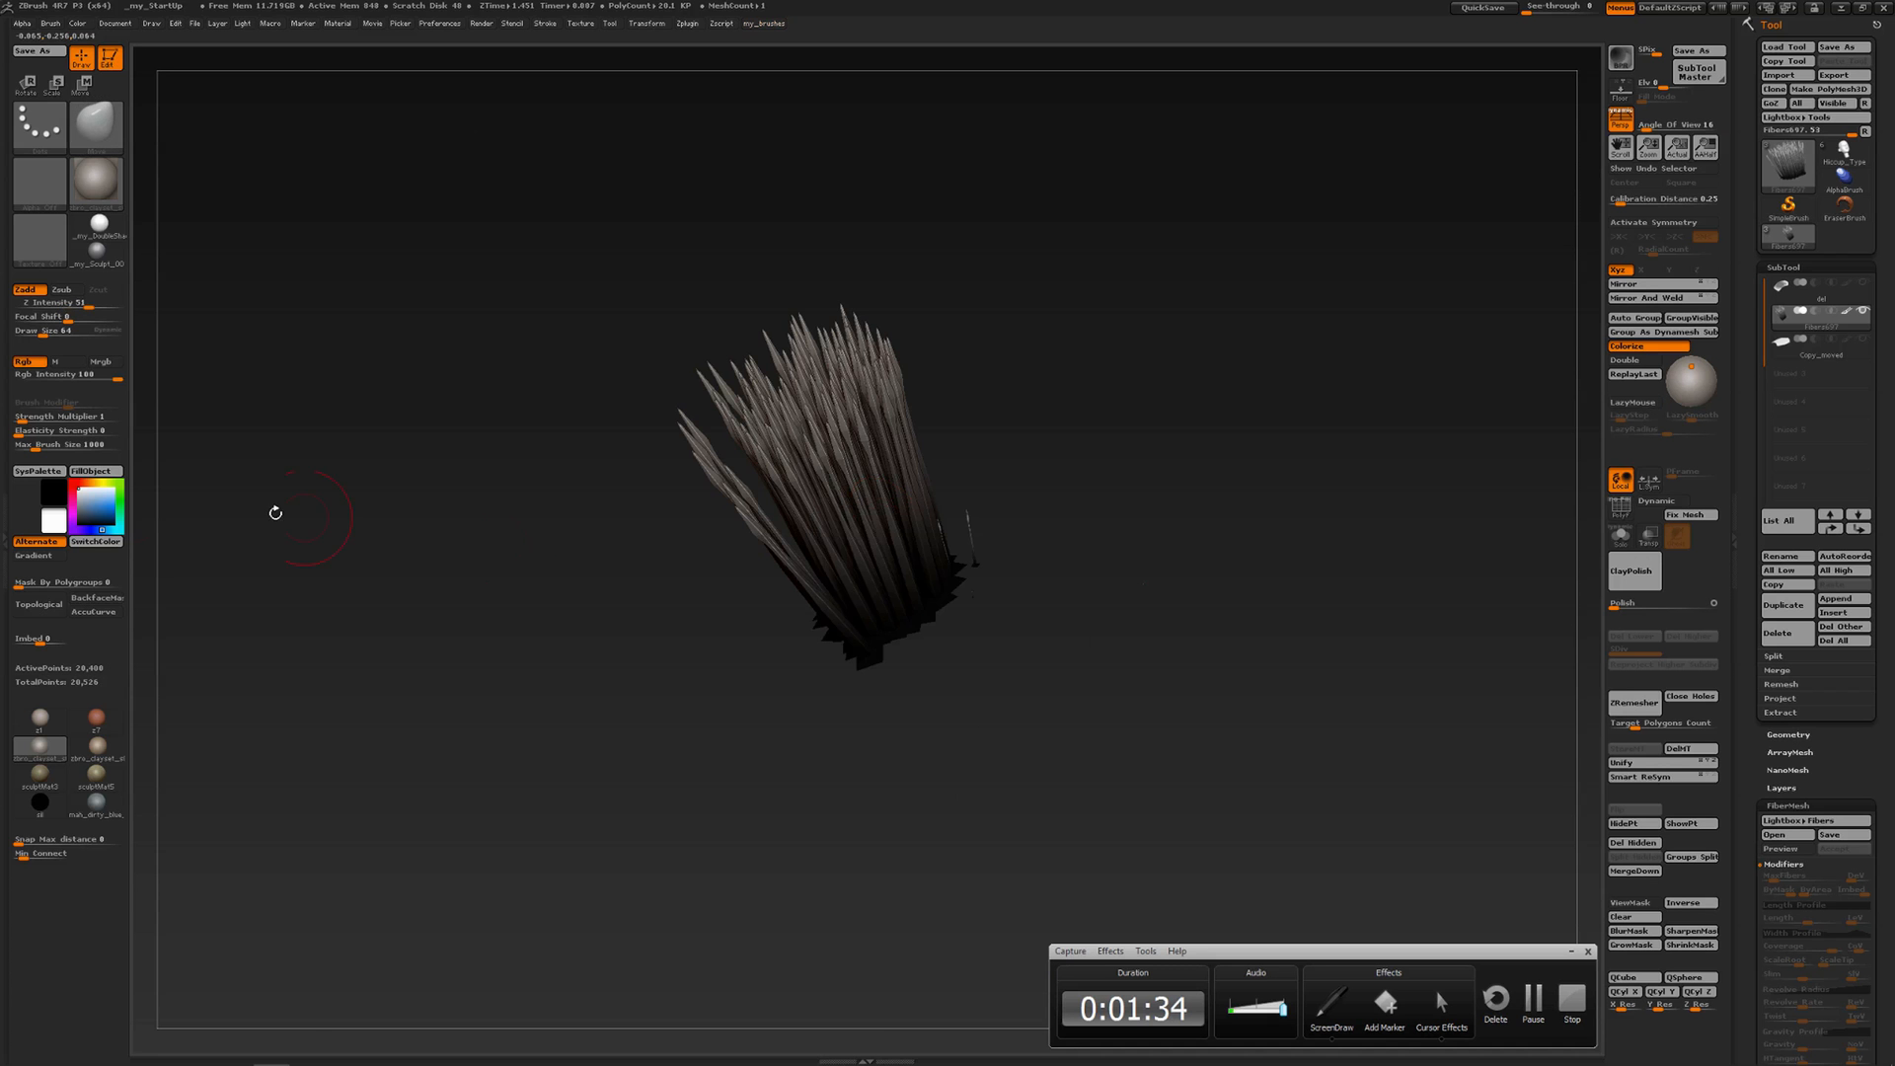
{"action": "left_click", "coordinate": [8, 542]}
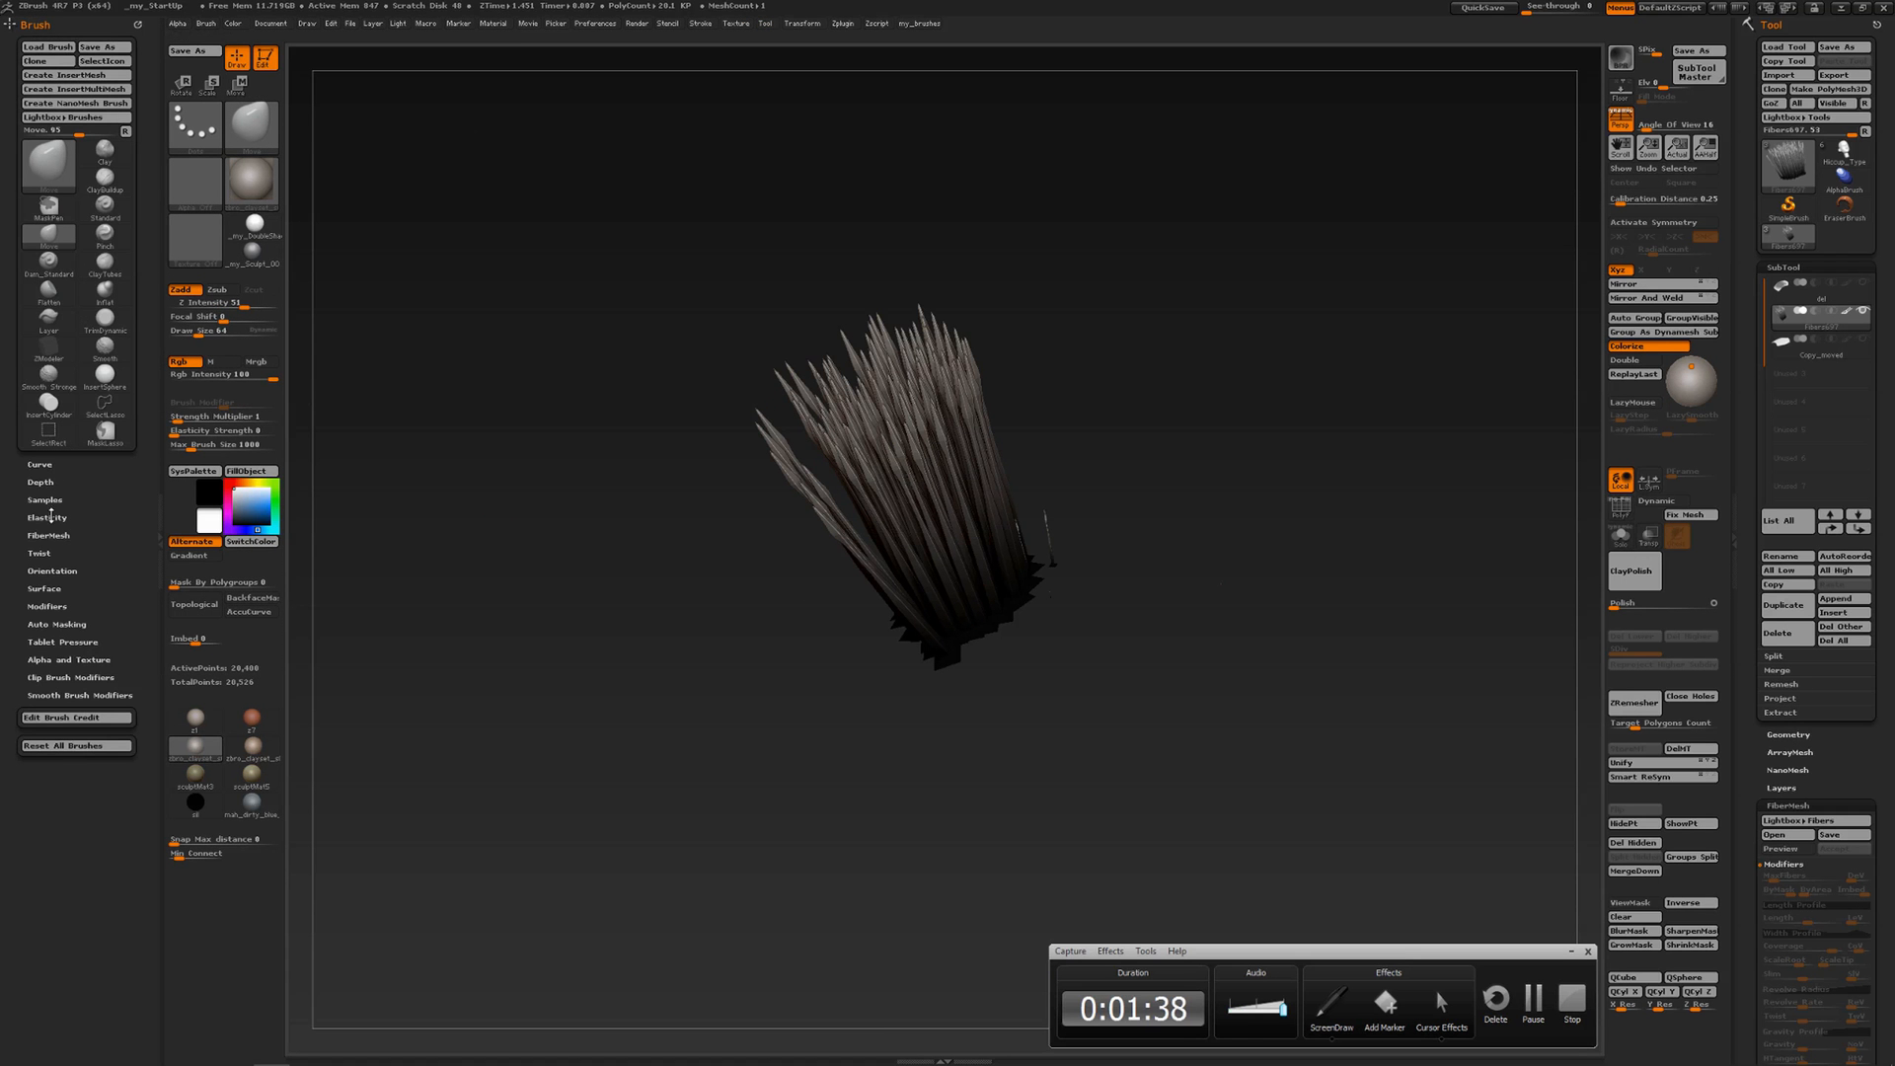
{"action": "left_click", "coordinate": [50, 535]}
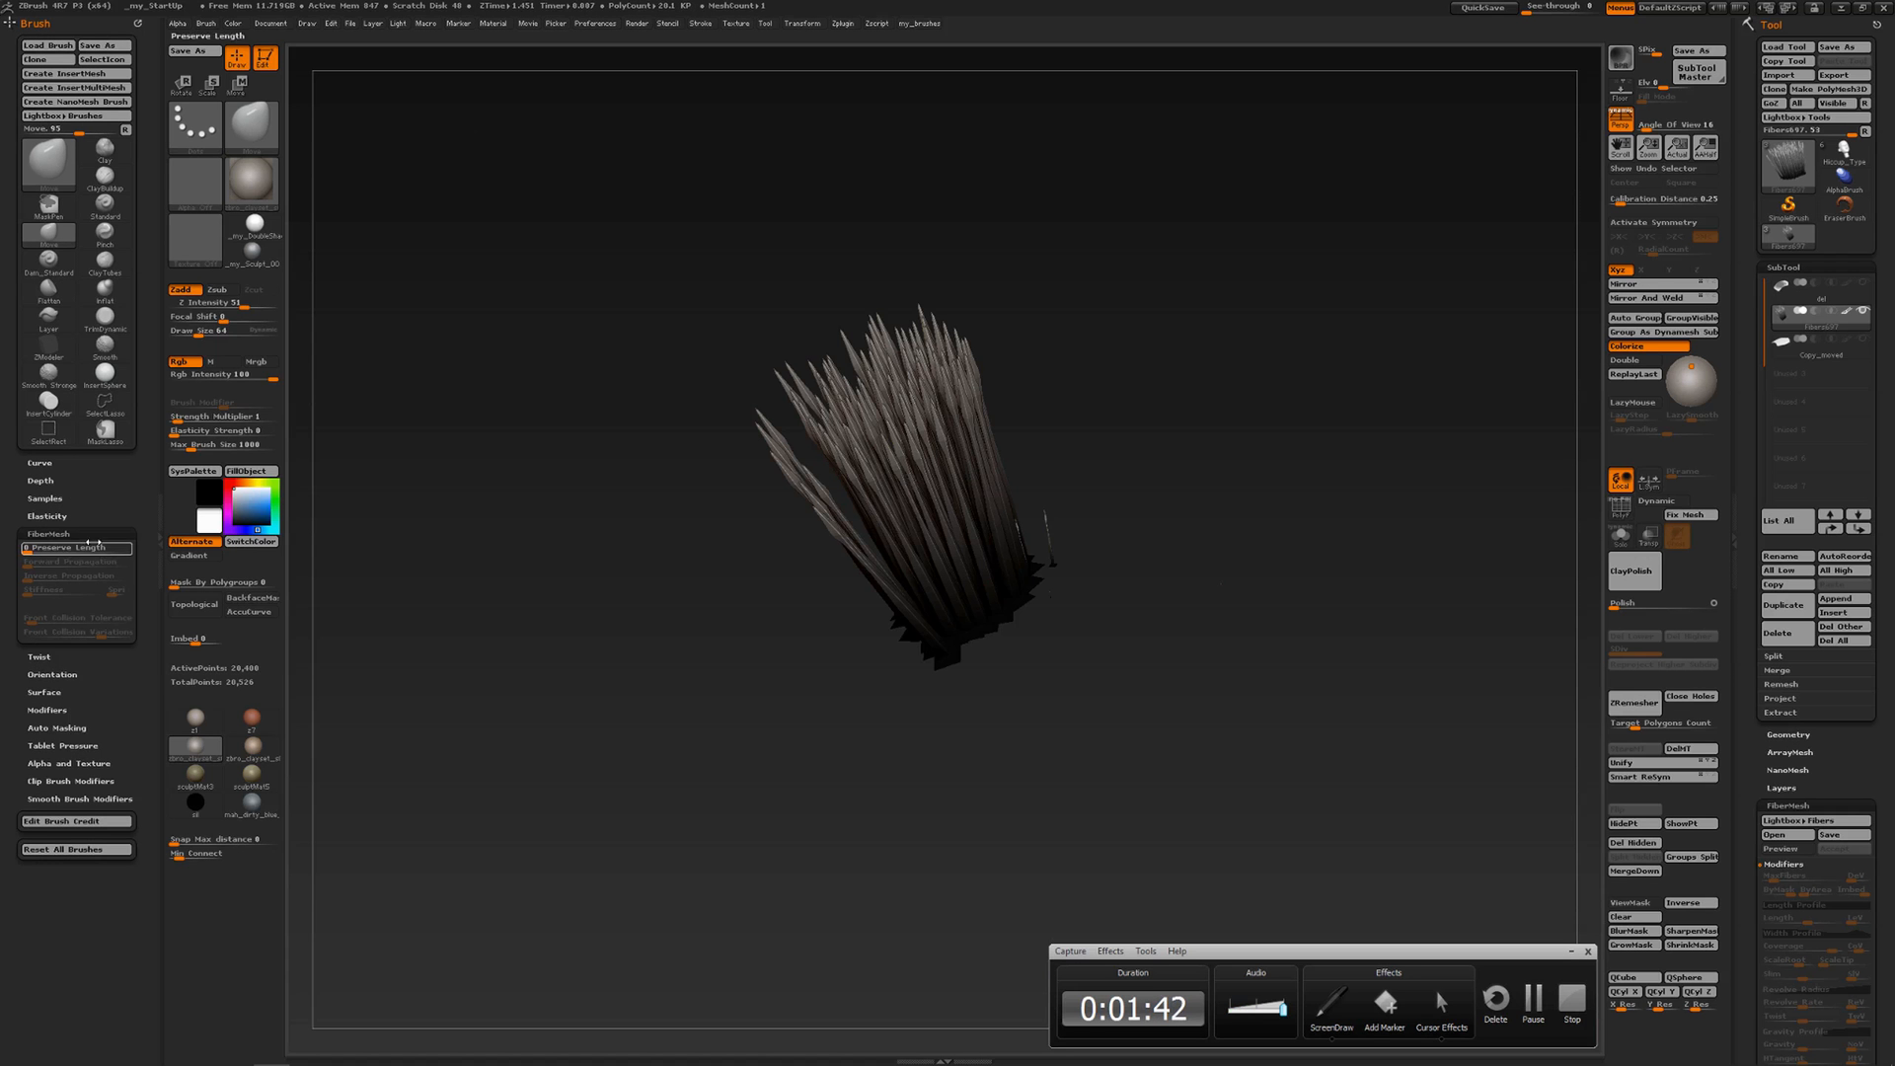
{"action": "left_click_drag", "start_coordinate": [29, 548], "coordinate": [36, 549]}
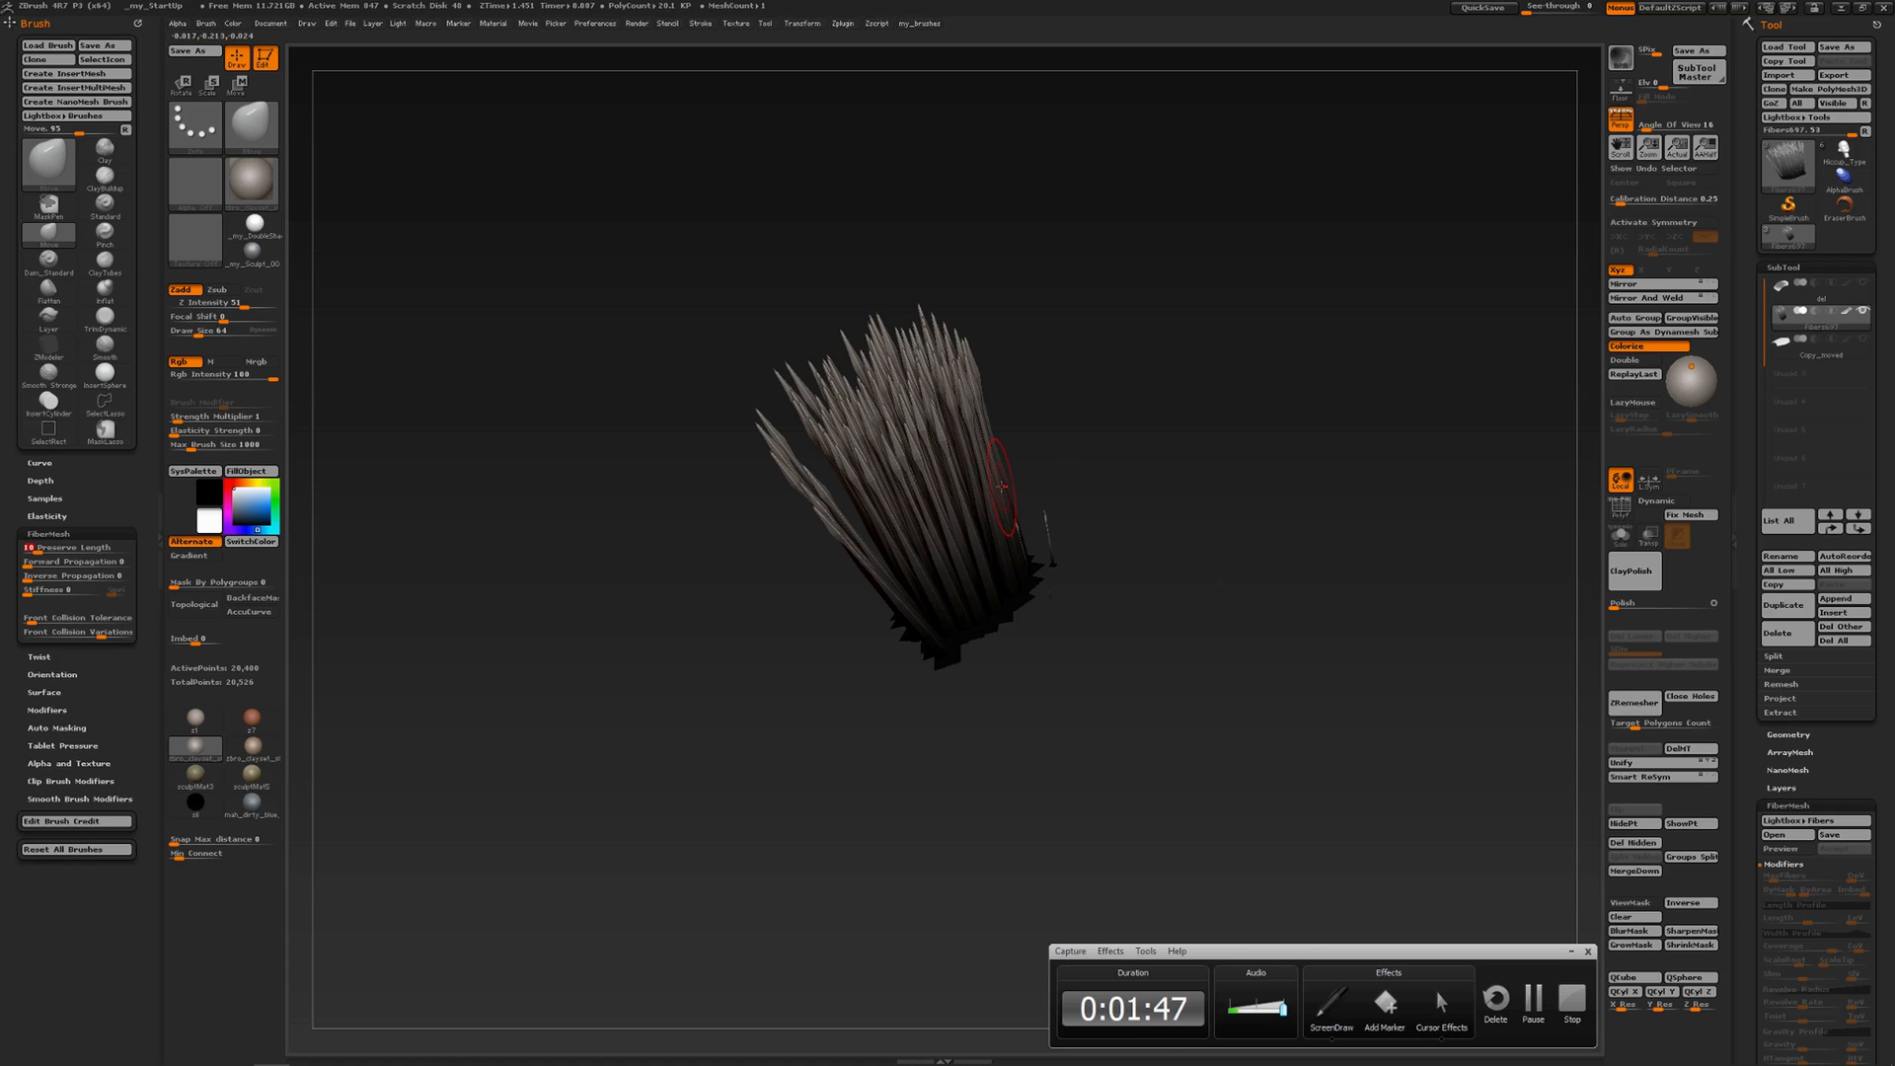
Enlarge the Move brush and bend the upper part of the fibers sideways into a curve, closing the brush settings
{"action": "key", "text": "s"}
{"action": "mouse_move", "coordinate": [1001, 481]}
{"action": "left_mouse_down"}
{"action": "mouse_move", "coordinate": [1030, 484]}
{"action": "mouse_move", "coordinate": [980, 453]}
{"action": "mouse_move", "coordinate": [999, 402]}
{"action": "mouse_move", "coordinate": [981, 416]}
{"action": "mouse_move", "coordinate": [1004, 407]}
{"action": "left_mouse_up"}
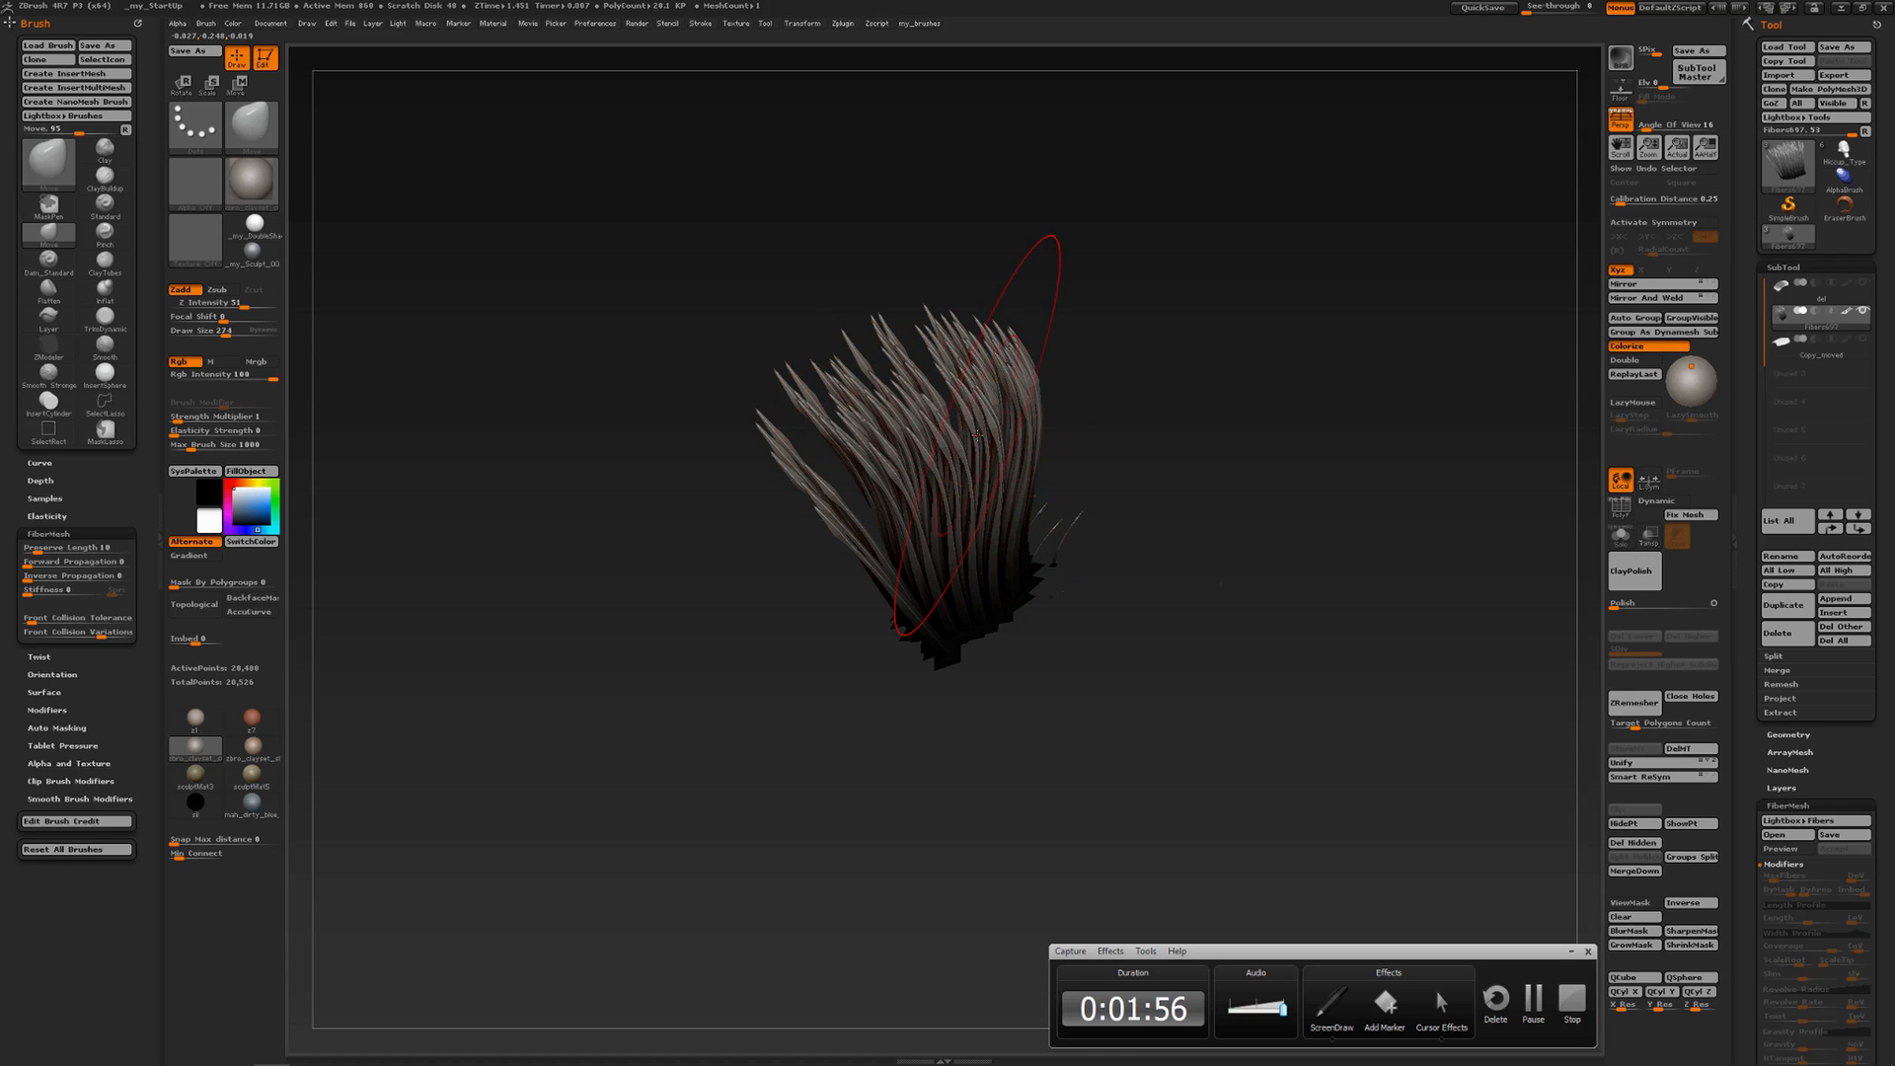
{"action": "left_click_drag", "start_coordinate": [1006, 394], "coordinate": [1017, 394]}
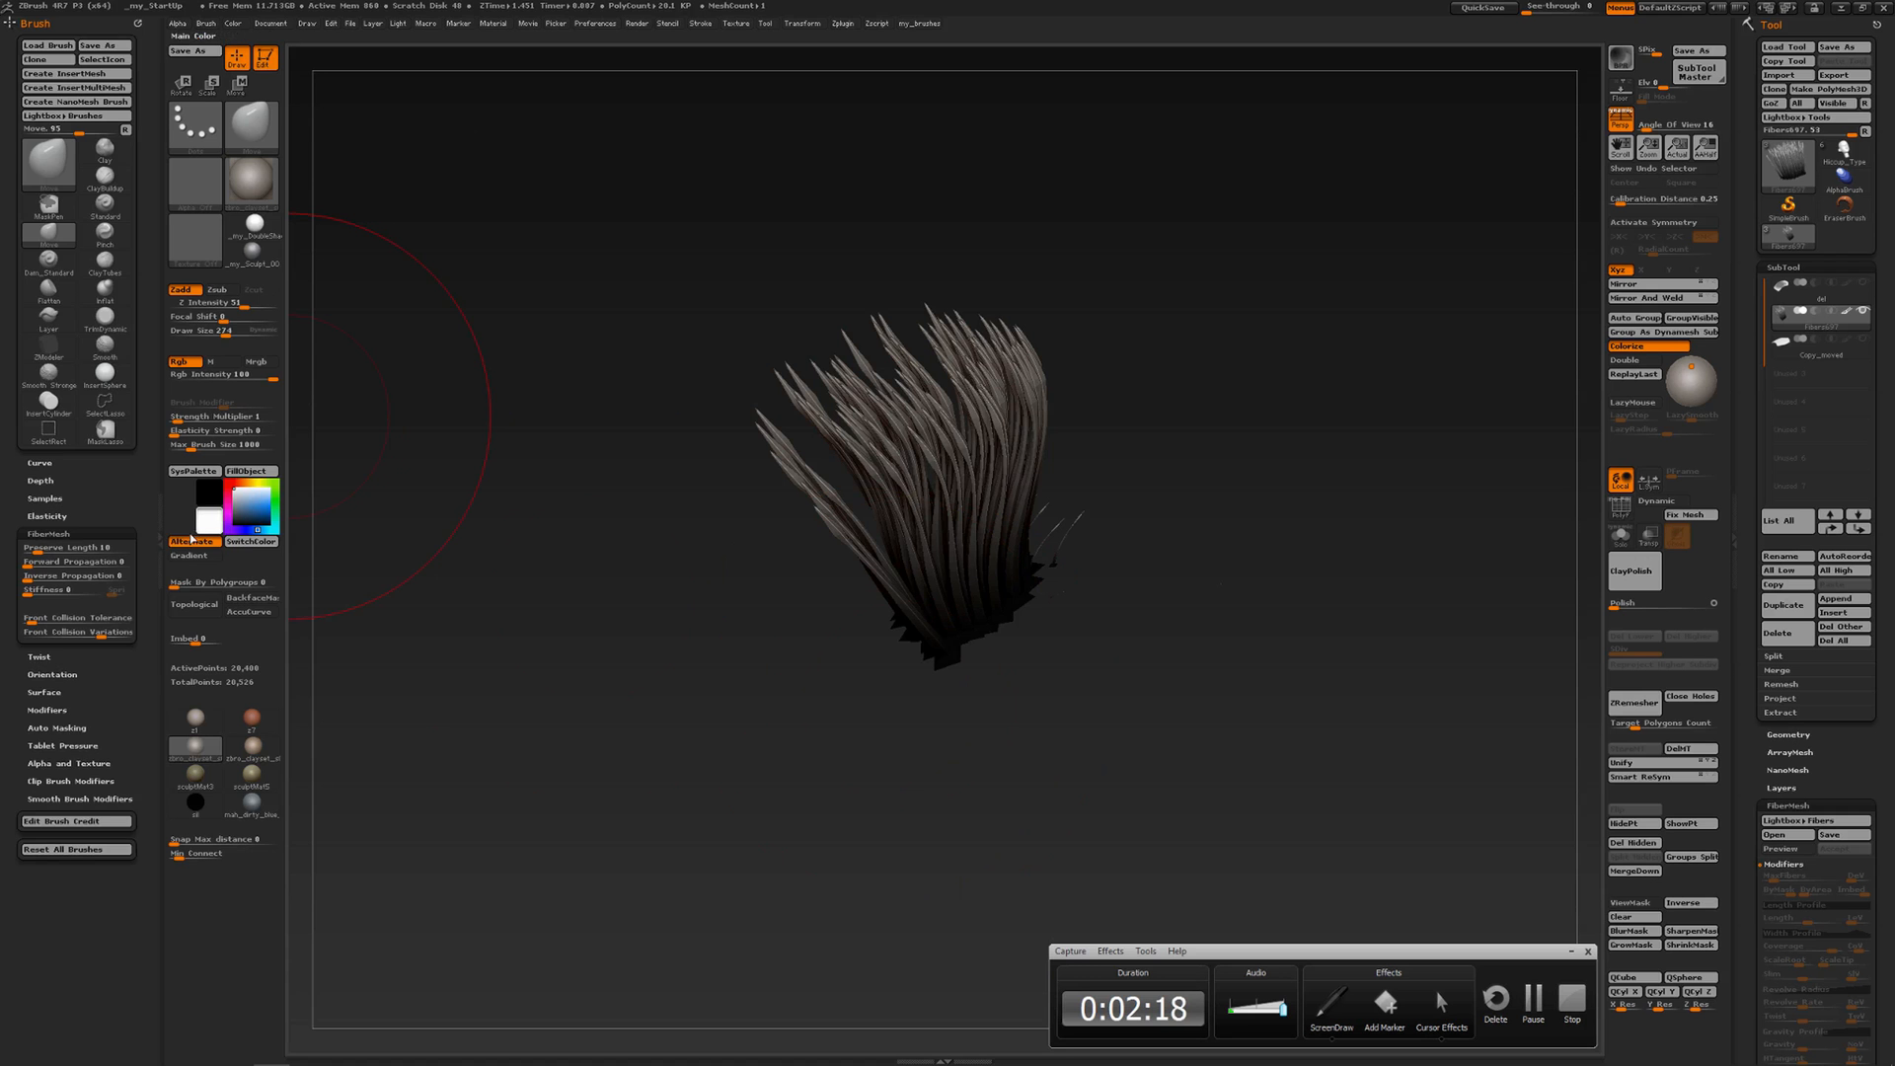
{"action": "left_click", "coordinate": [159, 539]}
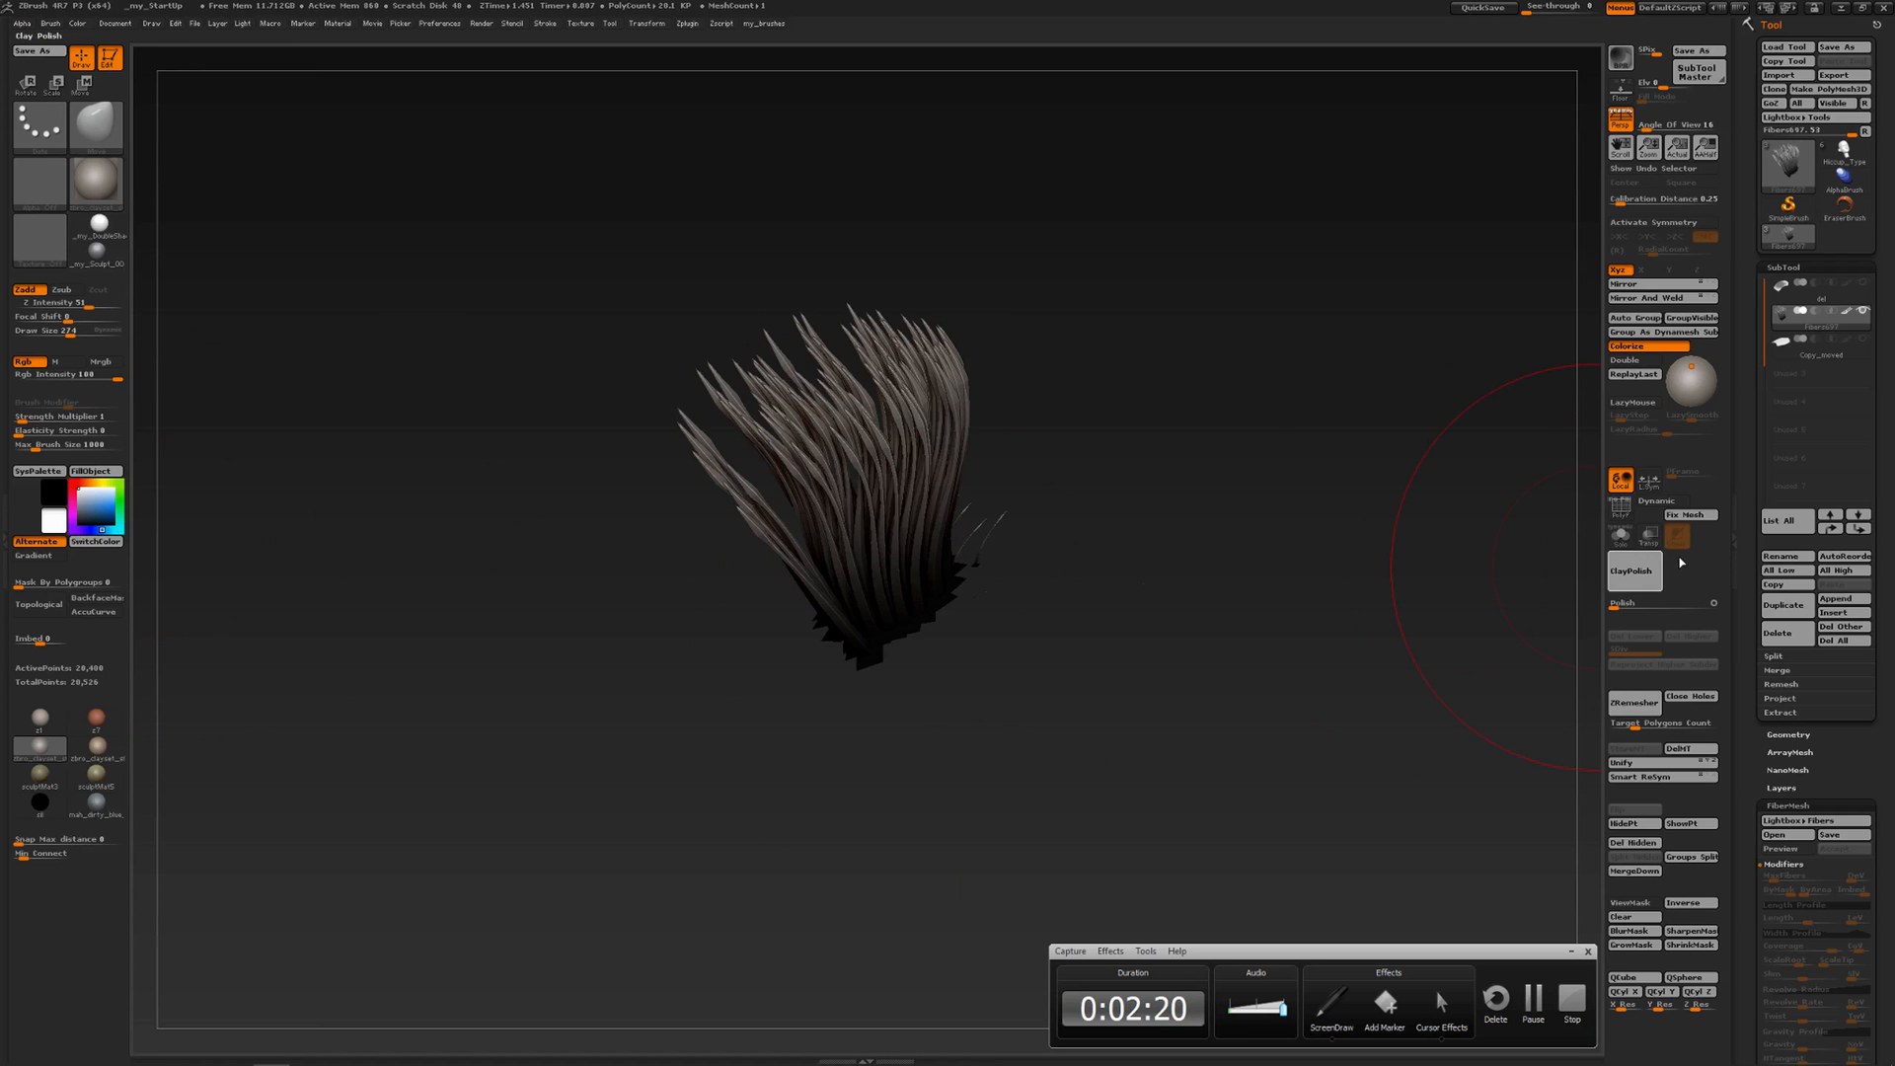
Preview a second FiberMesh growing from the fibers subtool, reducing its Coverage to about 61 and its Length to about 115
{"action": "scroll", "coordinate": [1748, 559], "scroll_direction": "down", "scroll_amount": 8}
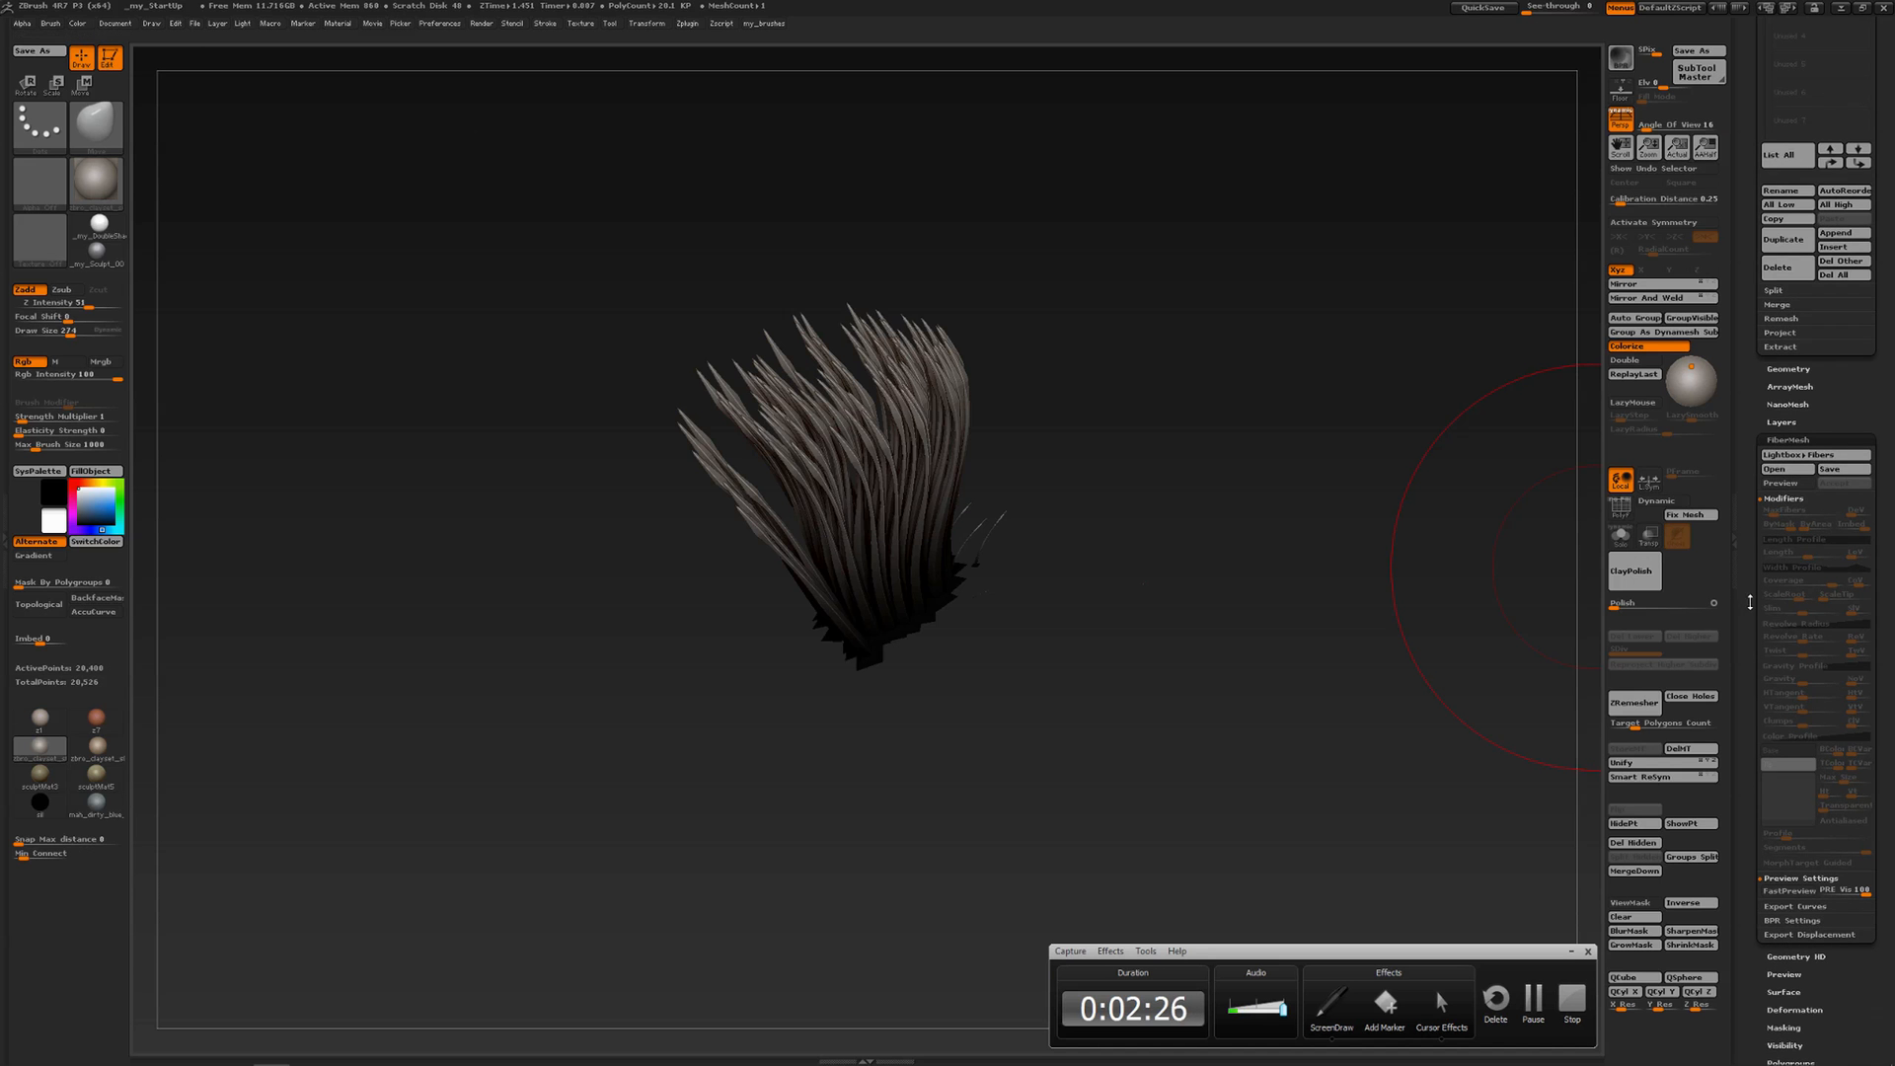
{"action": "scroll", "coordinate": [1746, 597], "scroll_direction": "up", "scroll_amount": 8}
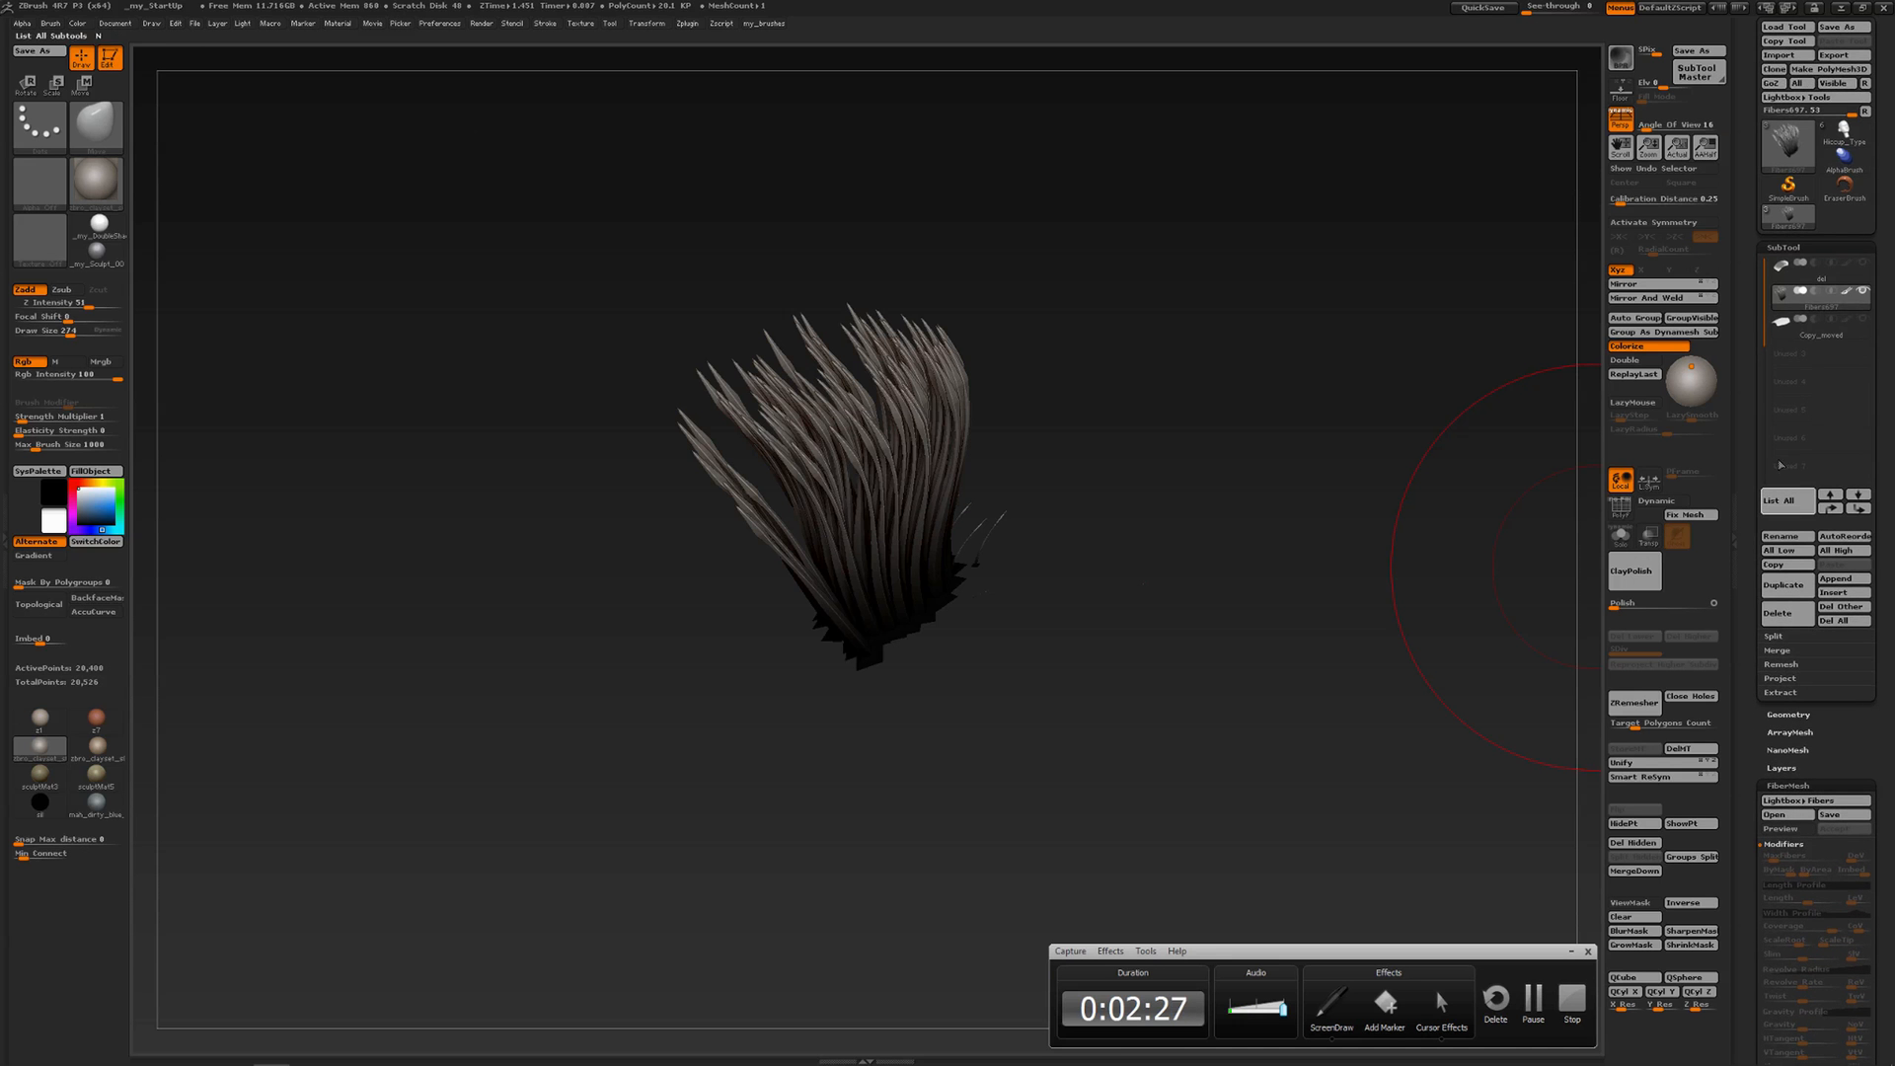
{"action": "mouse_move", "coordinate": [1783, 300]}
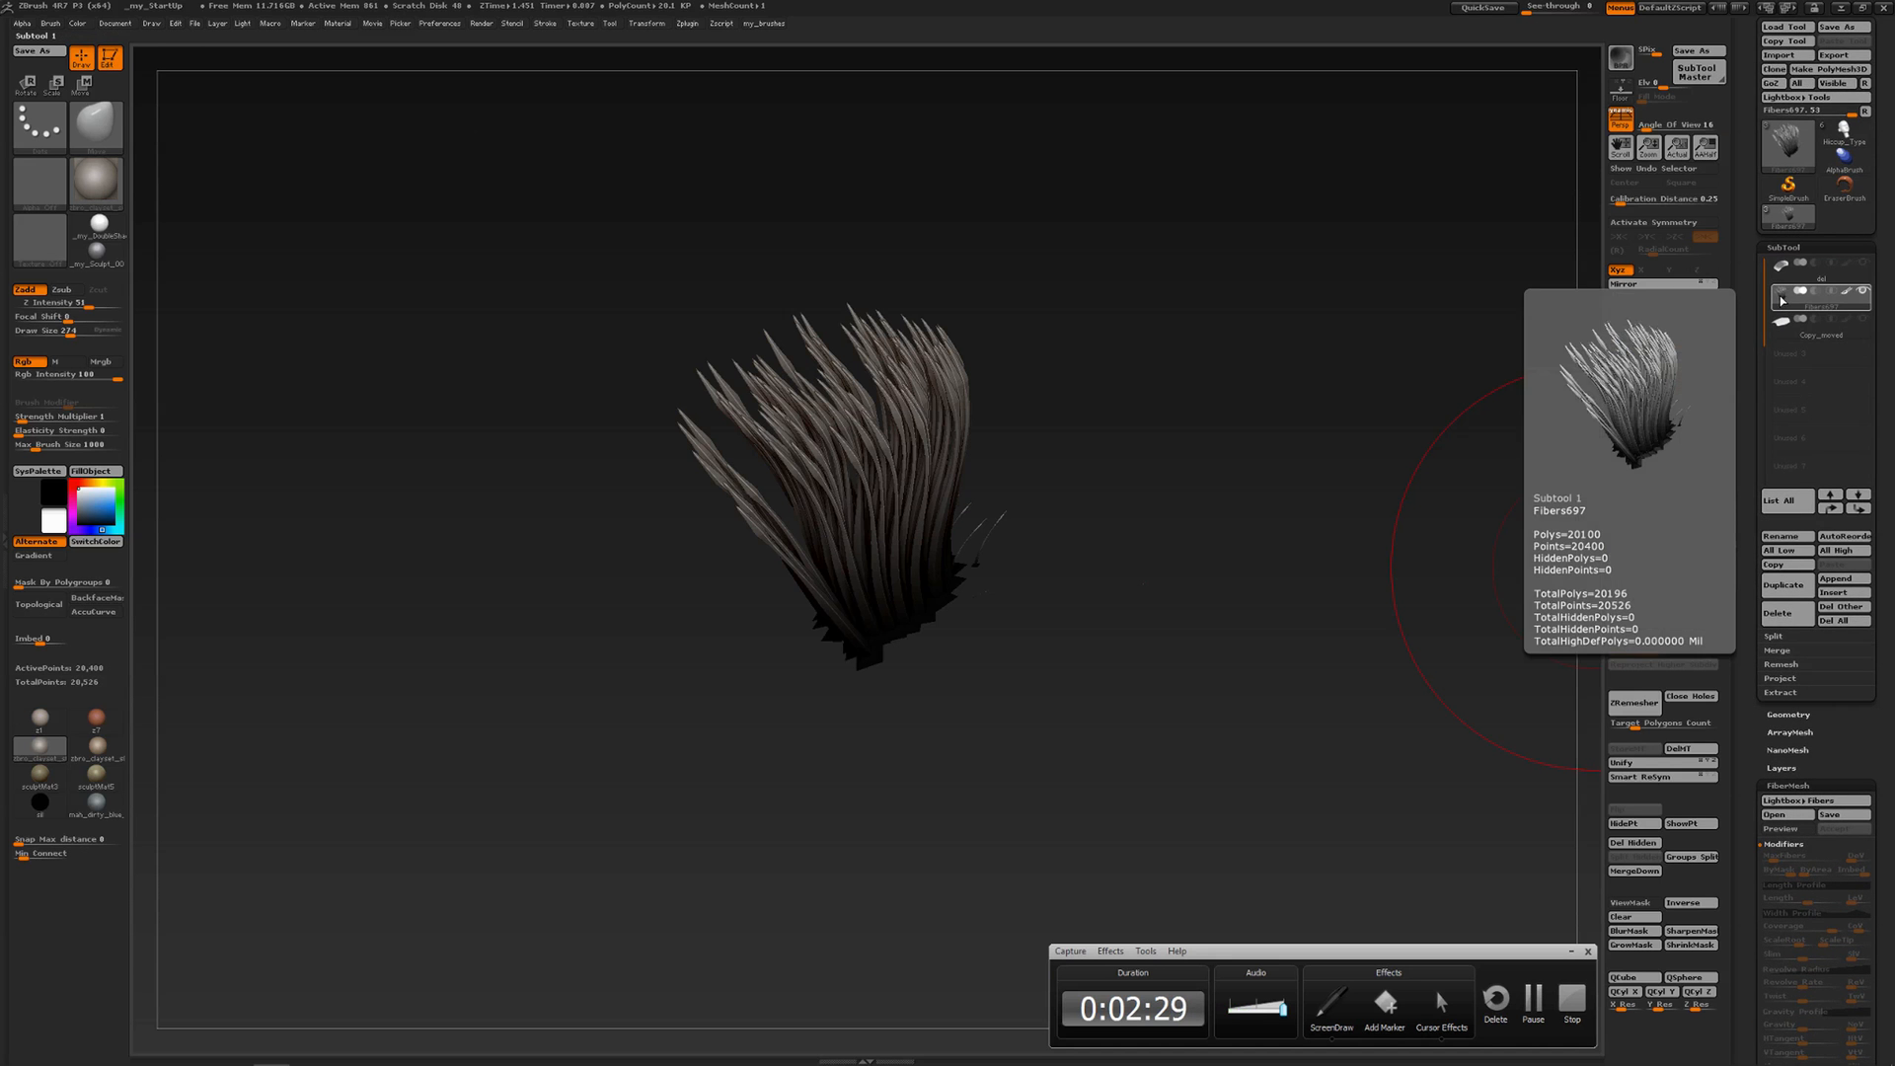
{"action": "scroll", "coordinate": [1749, 405], "scroll_direction": "down", "scroll_amount": 5}
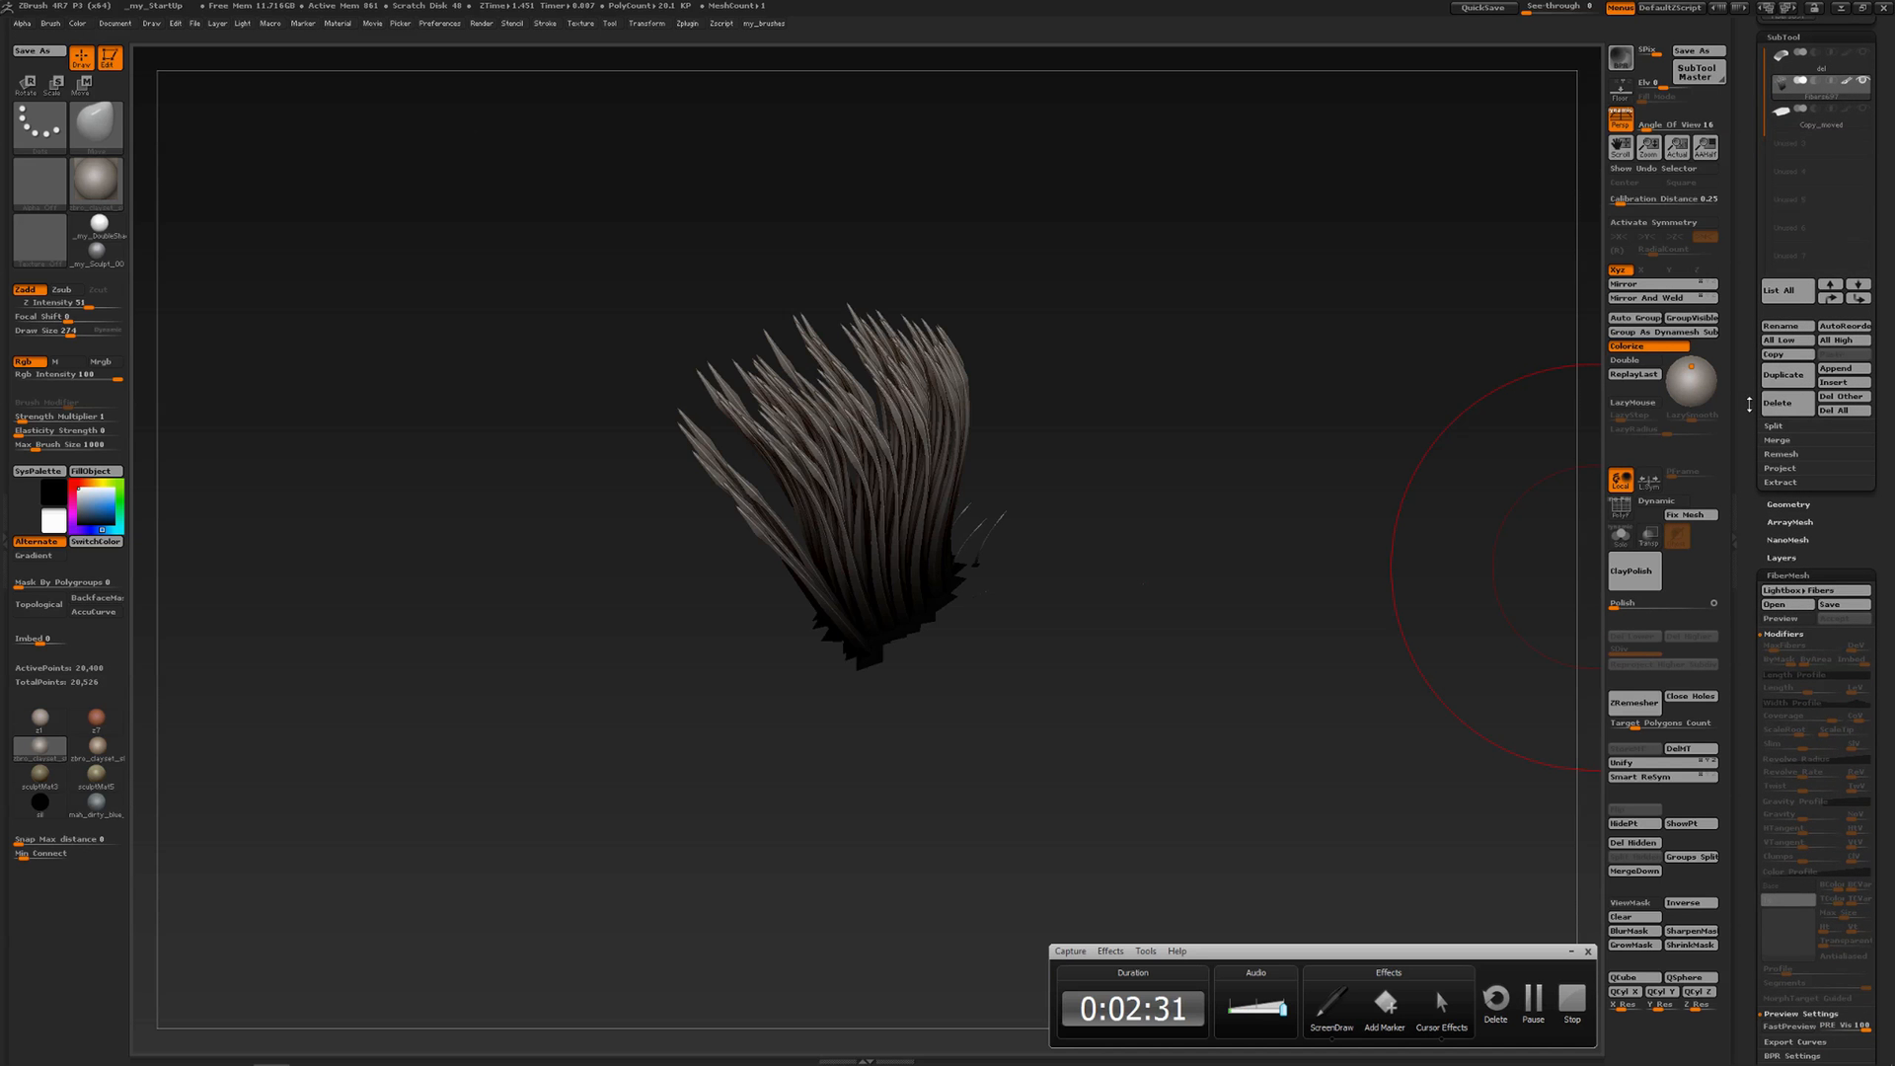
{"action": "left_click", "coordinate": [1786, 618]}
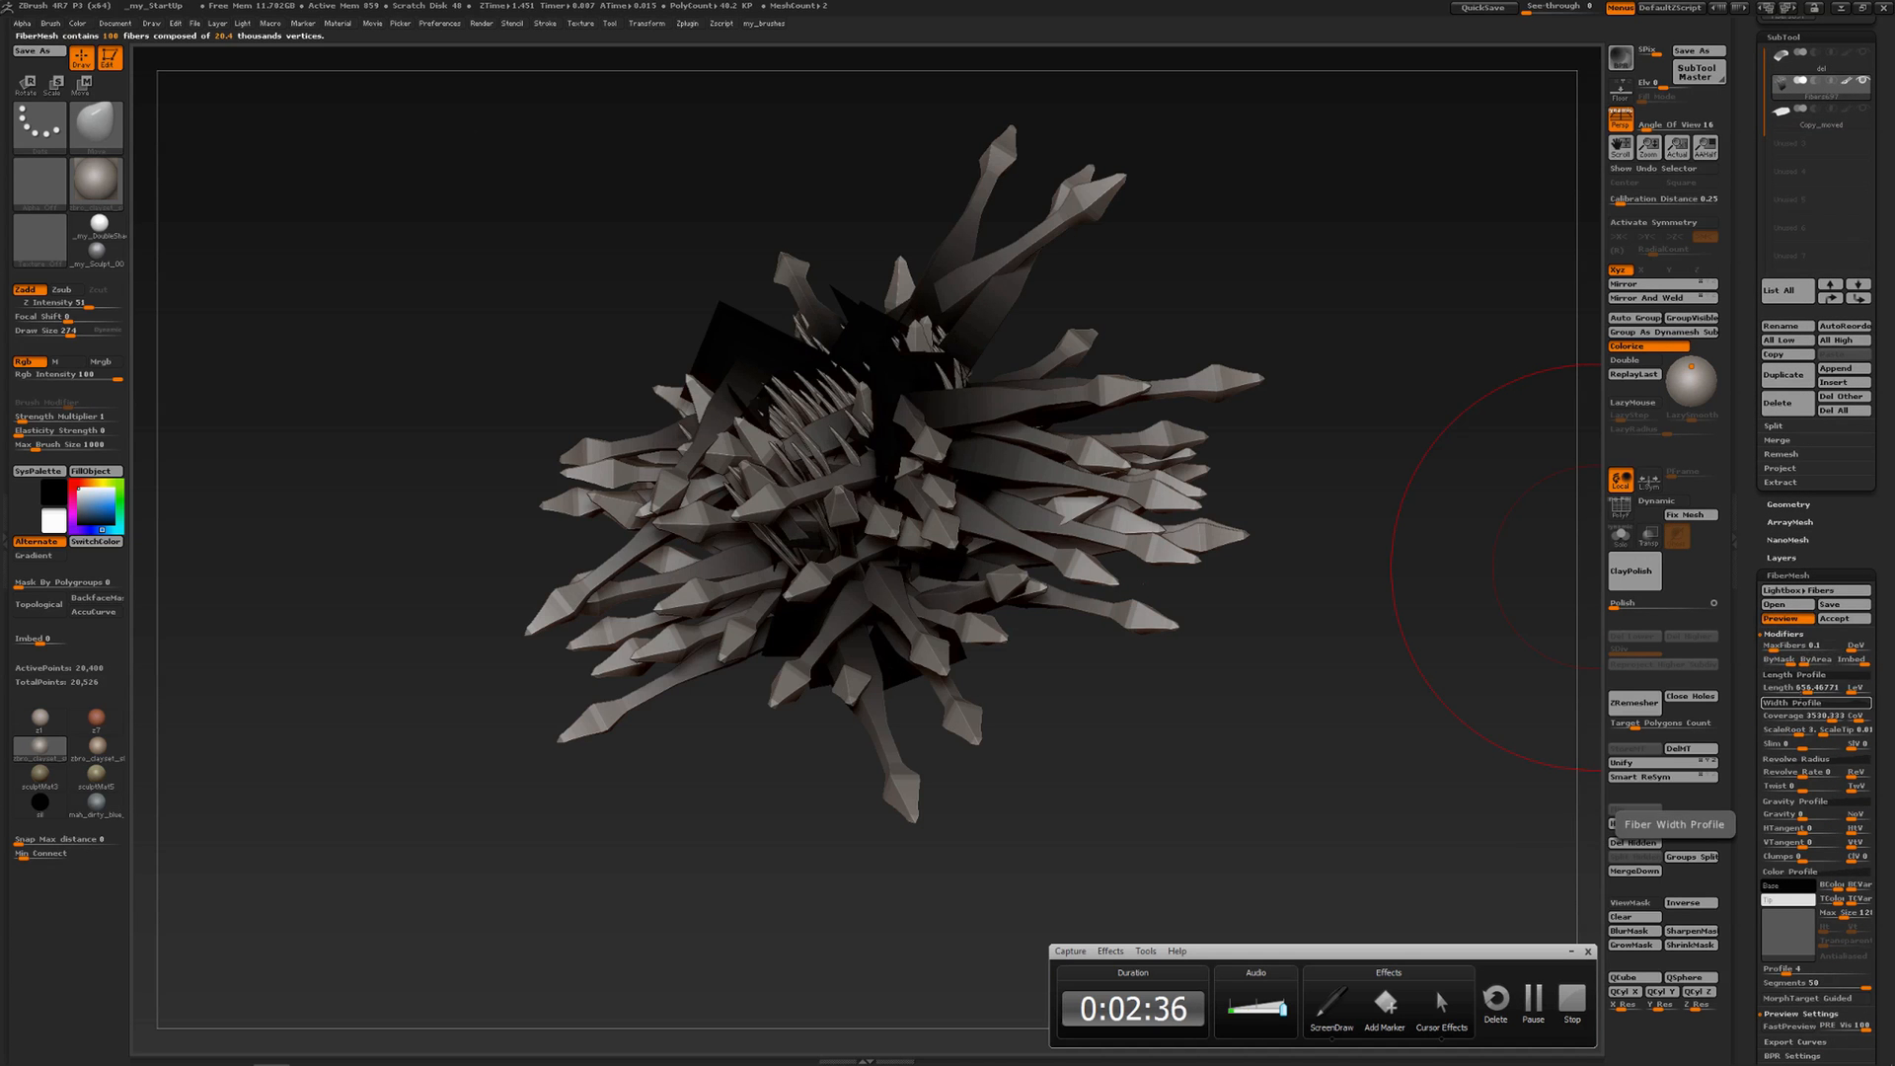
{"action": "left_click", "coordinate": [1791, 716]}
{"action": "left_click_drag", "start_coordinate": [1812, 716], "coordinate": [1774, 691]}
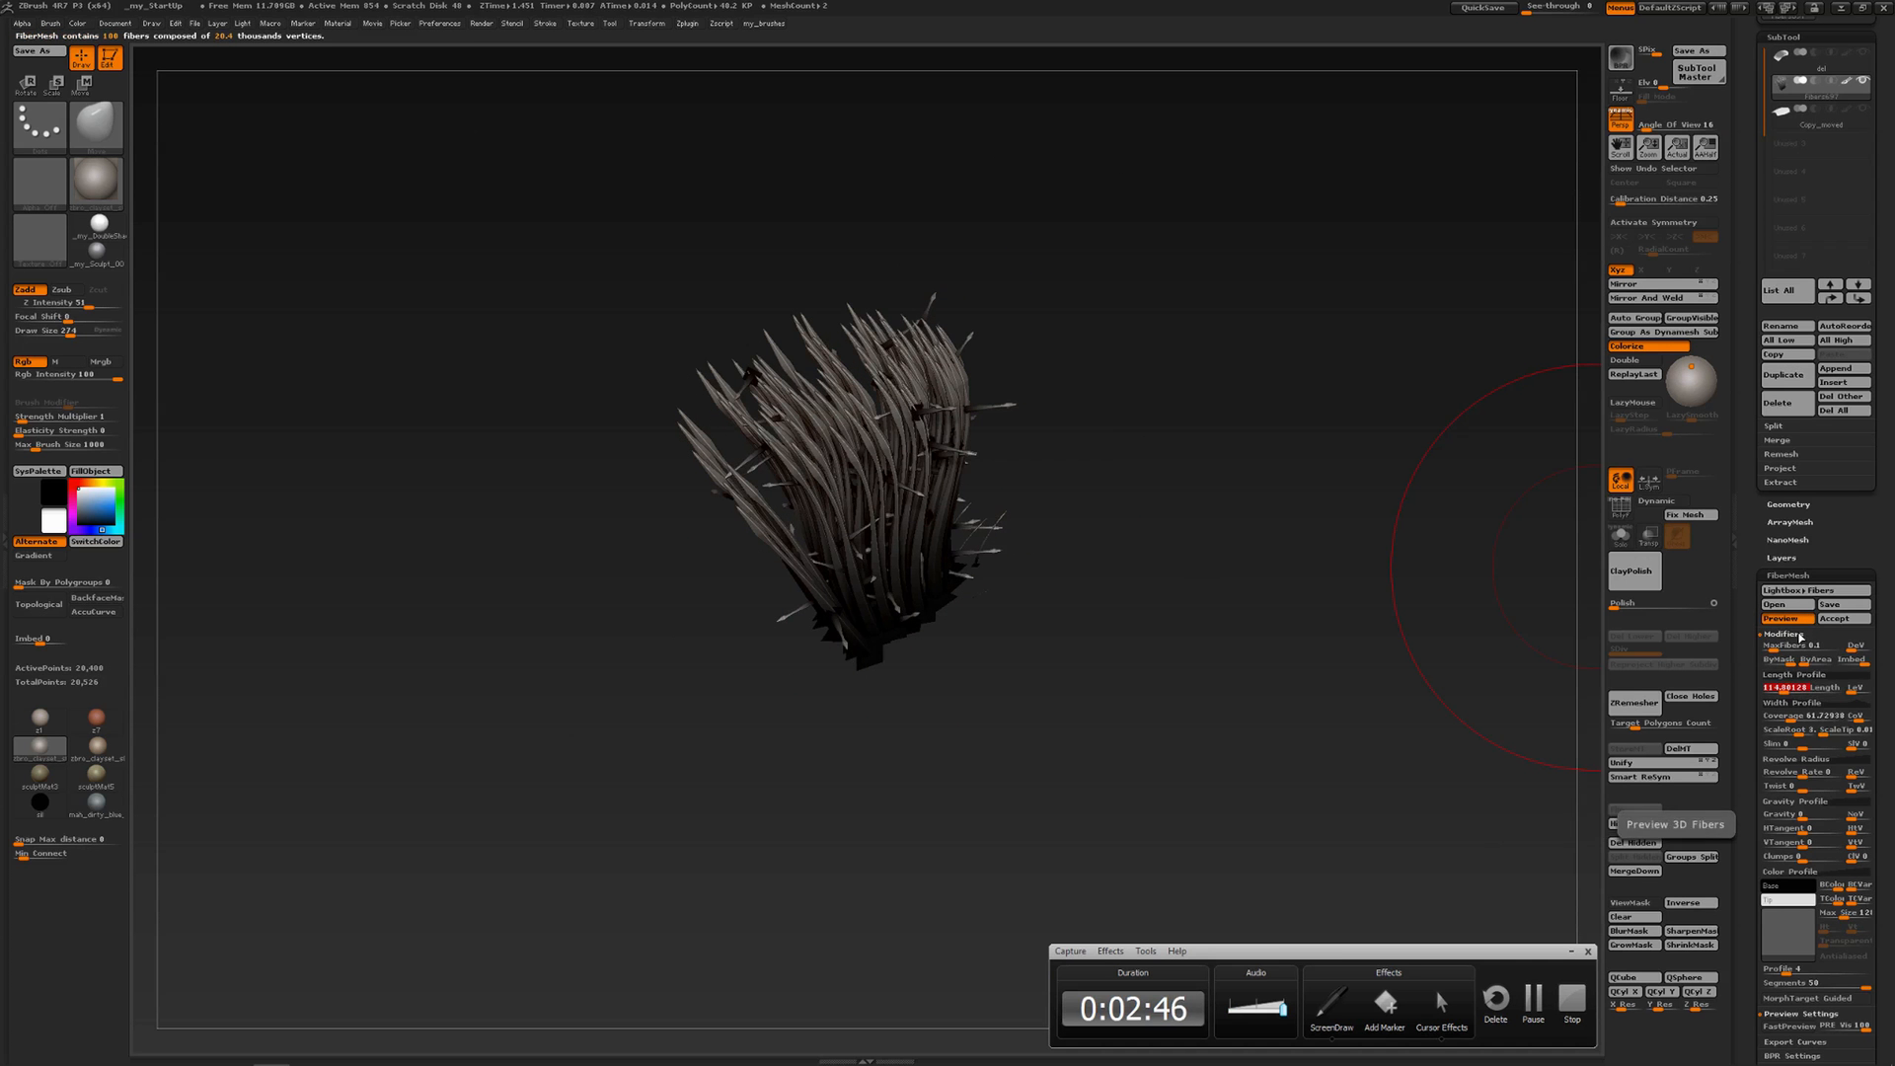
Give the secondary fibers small positive HTangent and VTangent values and raise MaxFibers to 0.5
{"action": "left_click", "coordinate": [1776, 649]}
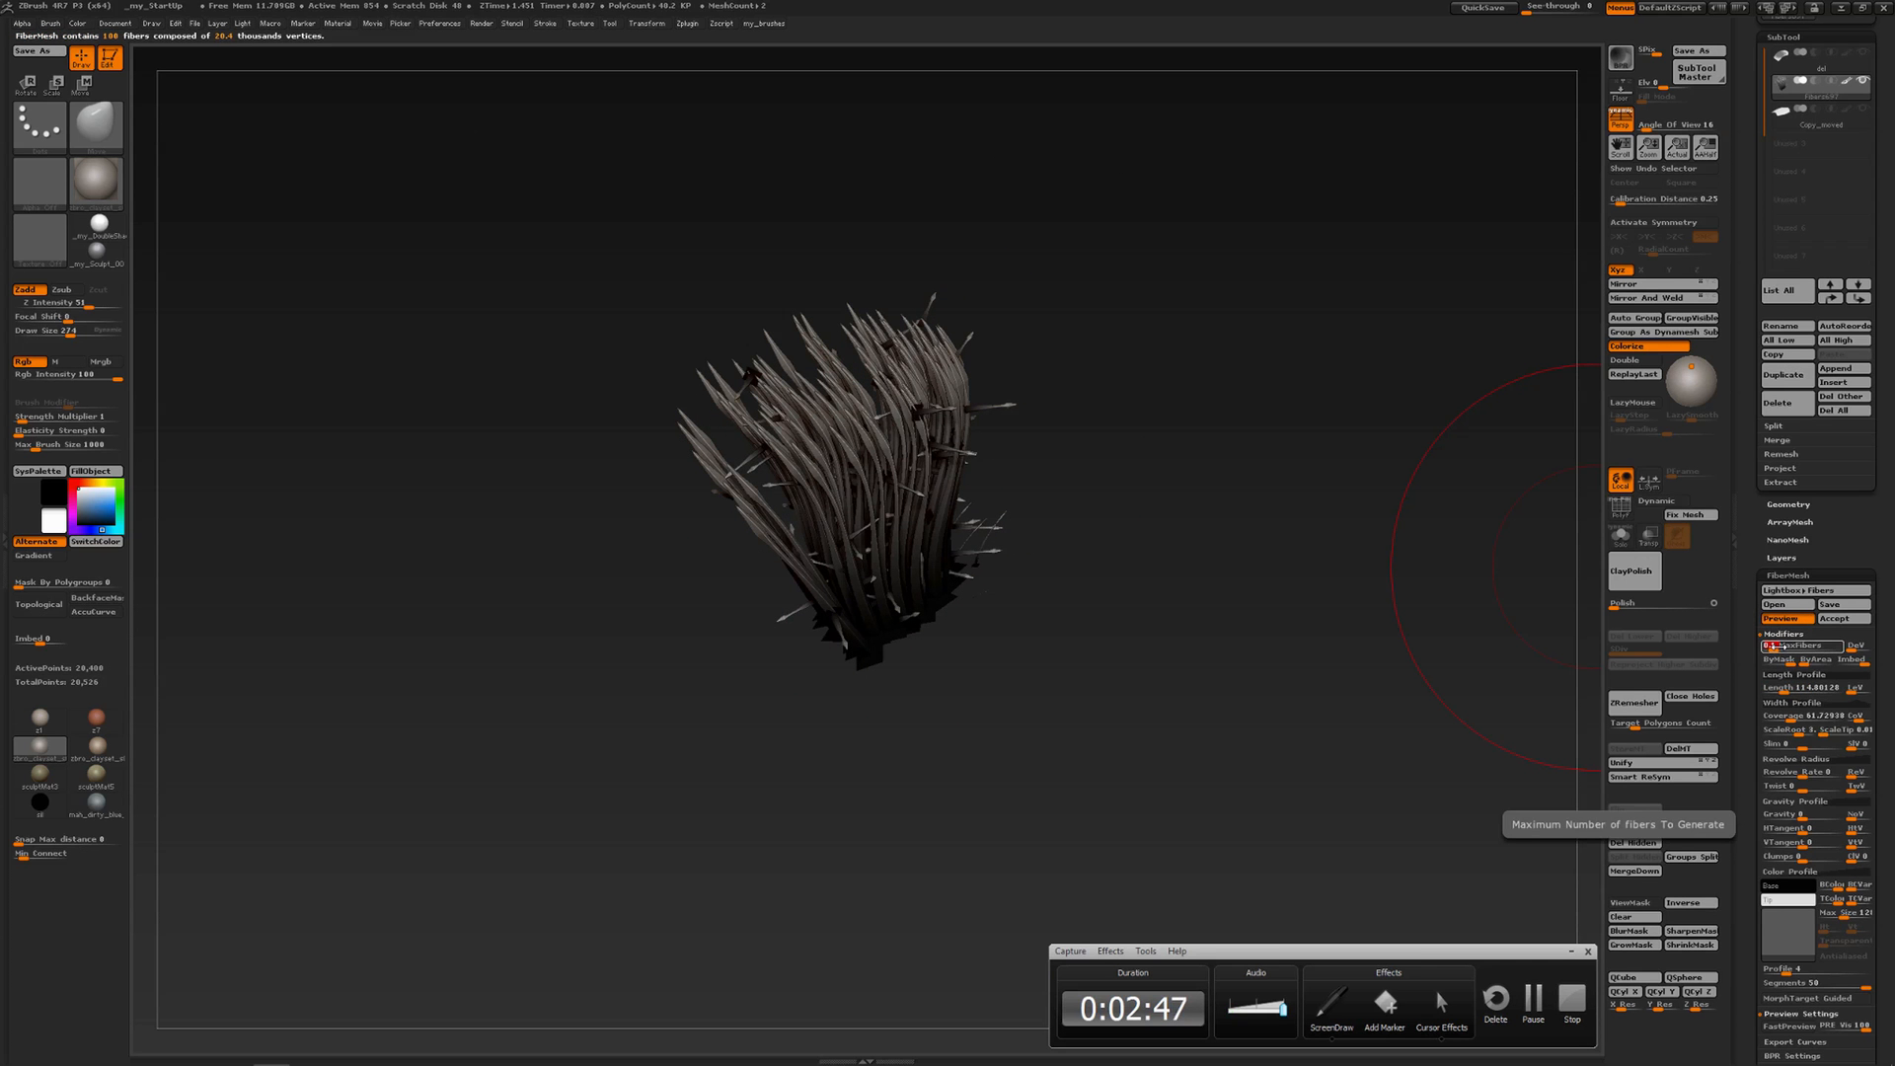
{"action": "left_click_drag", "start_coordinate": [1772, 645], "coordinate": [1775, 651]}
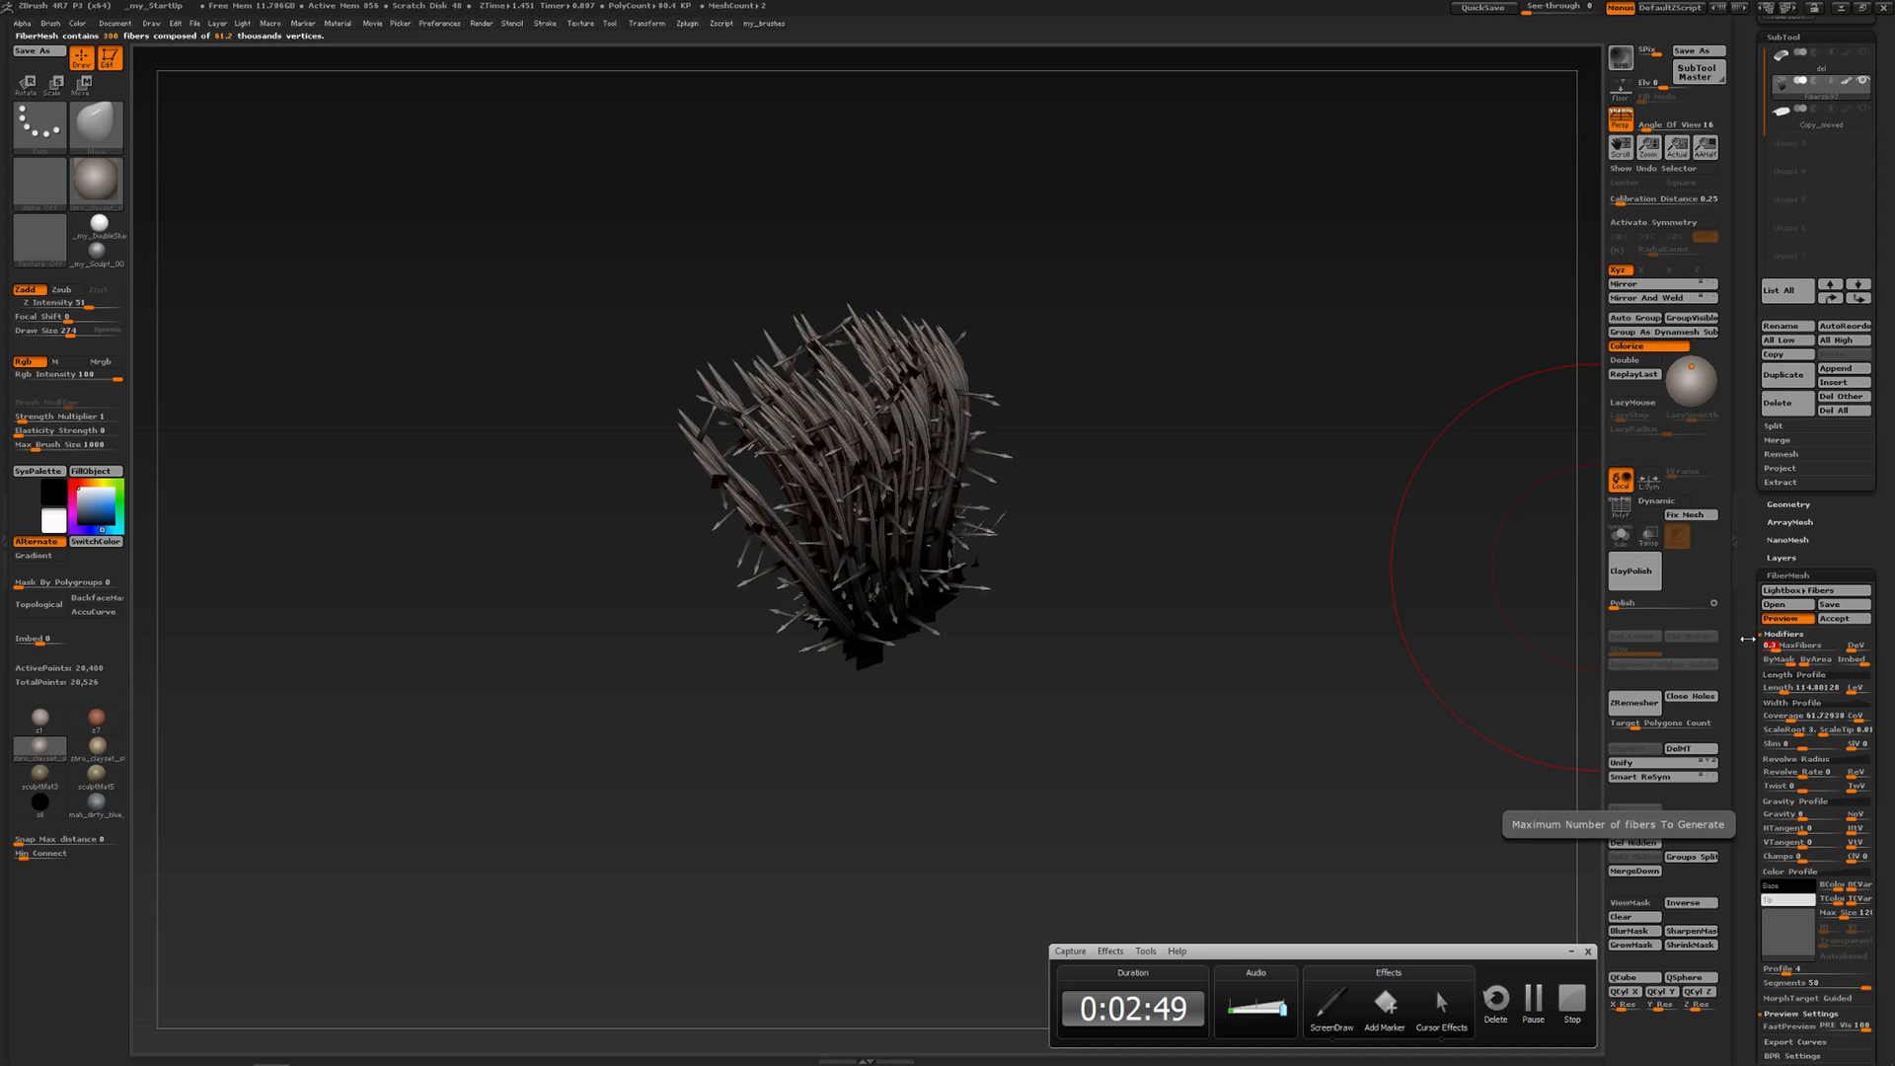
{"action": "left_click_drag", "start_coordinate": [1313, 561], "coordinate": [1313, 561]}
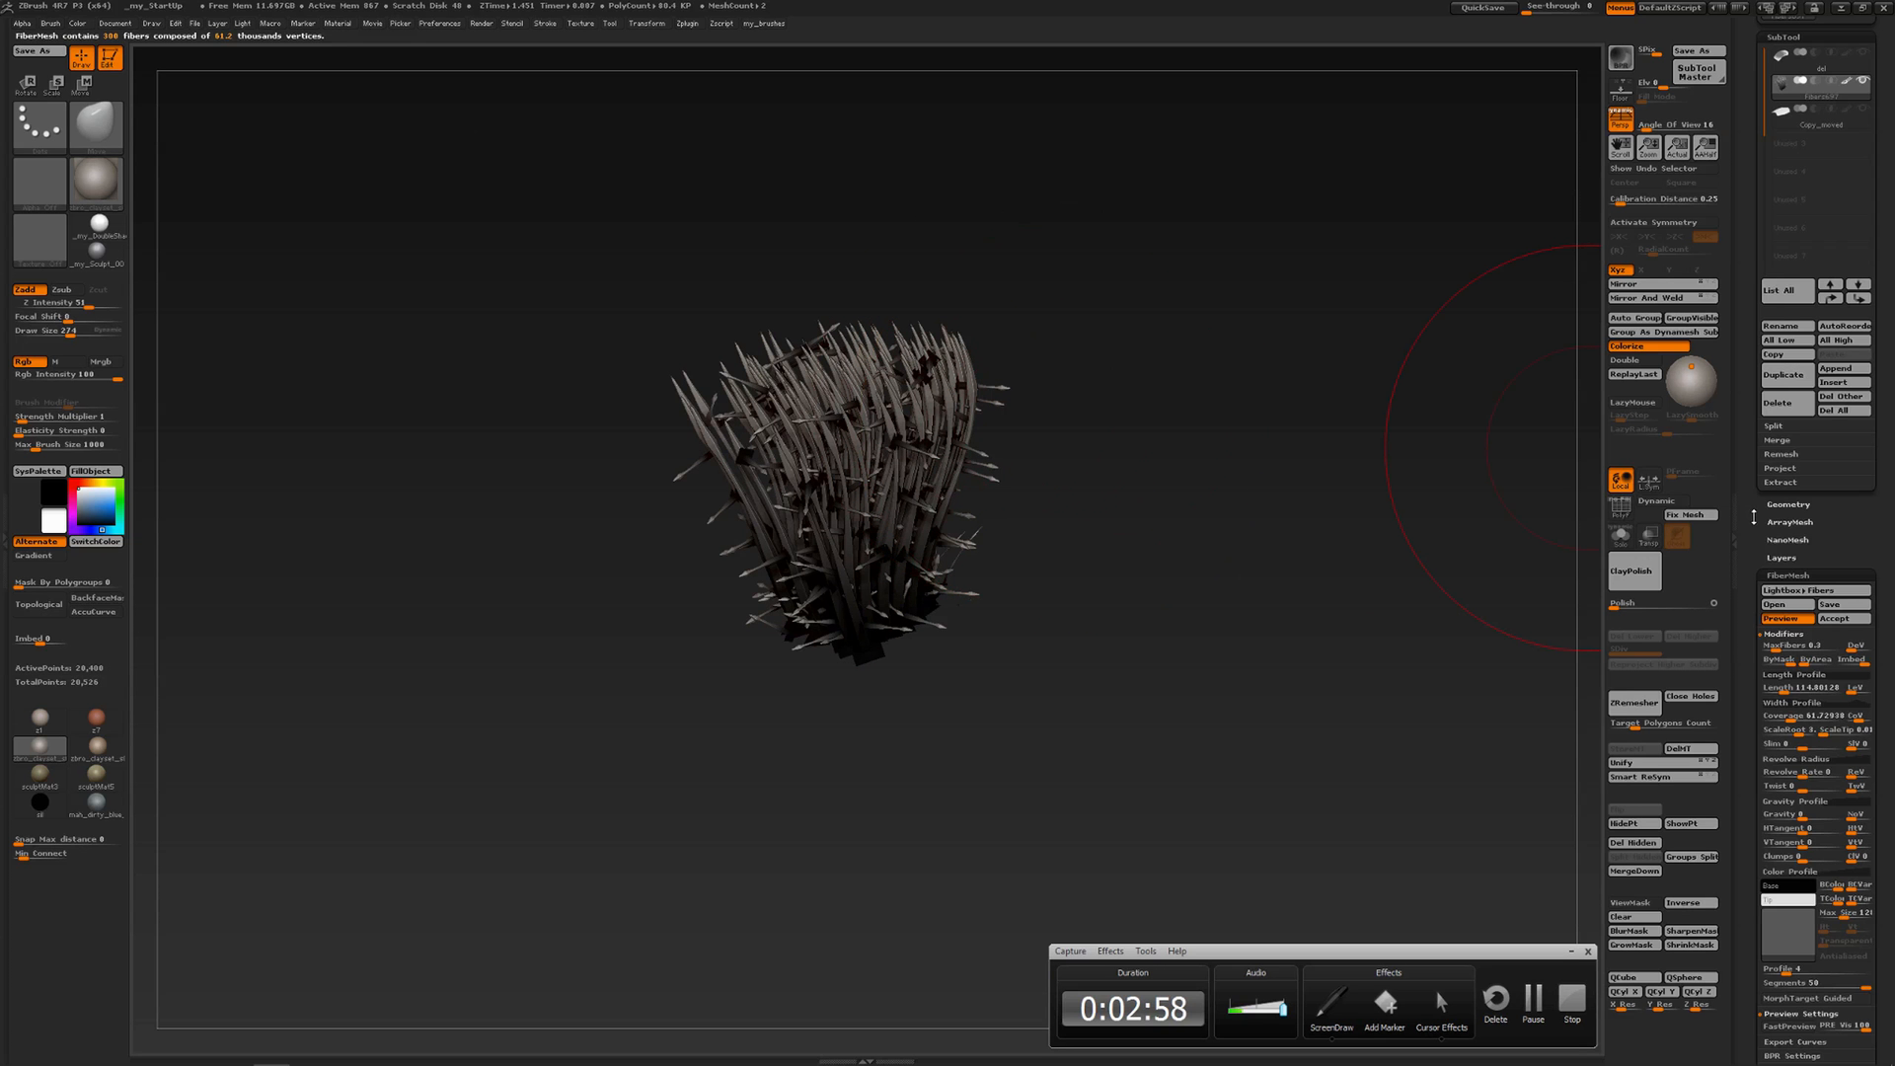
{"action": "scroll", "coordinate": [1753, 517], "scroll_direction": "down", "scroll_amount": 5}
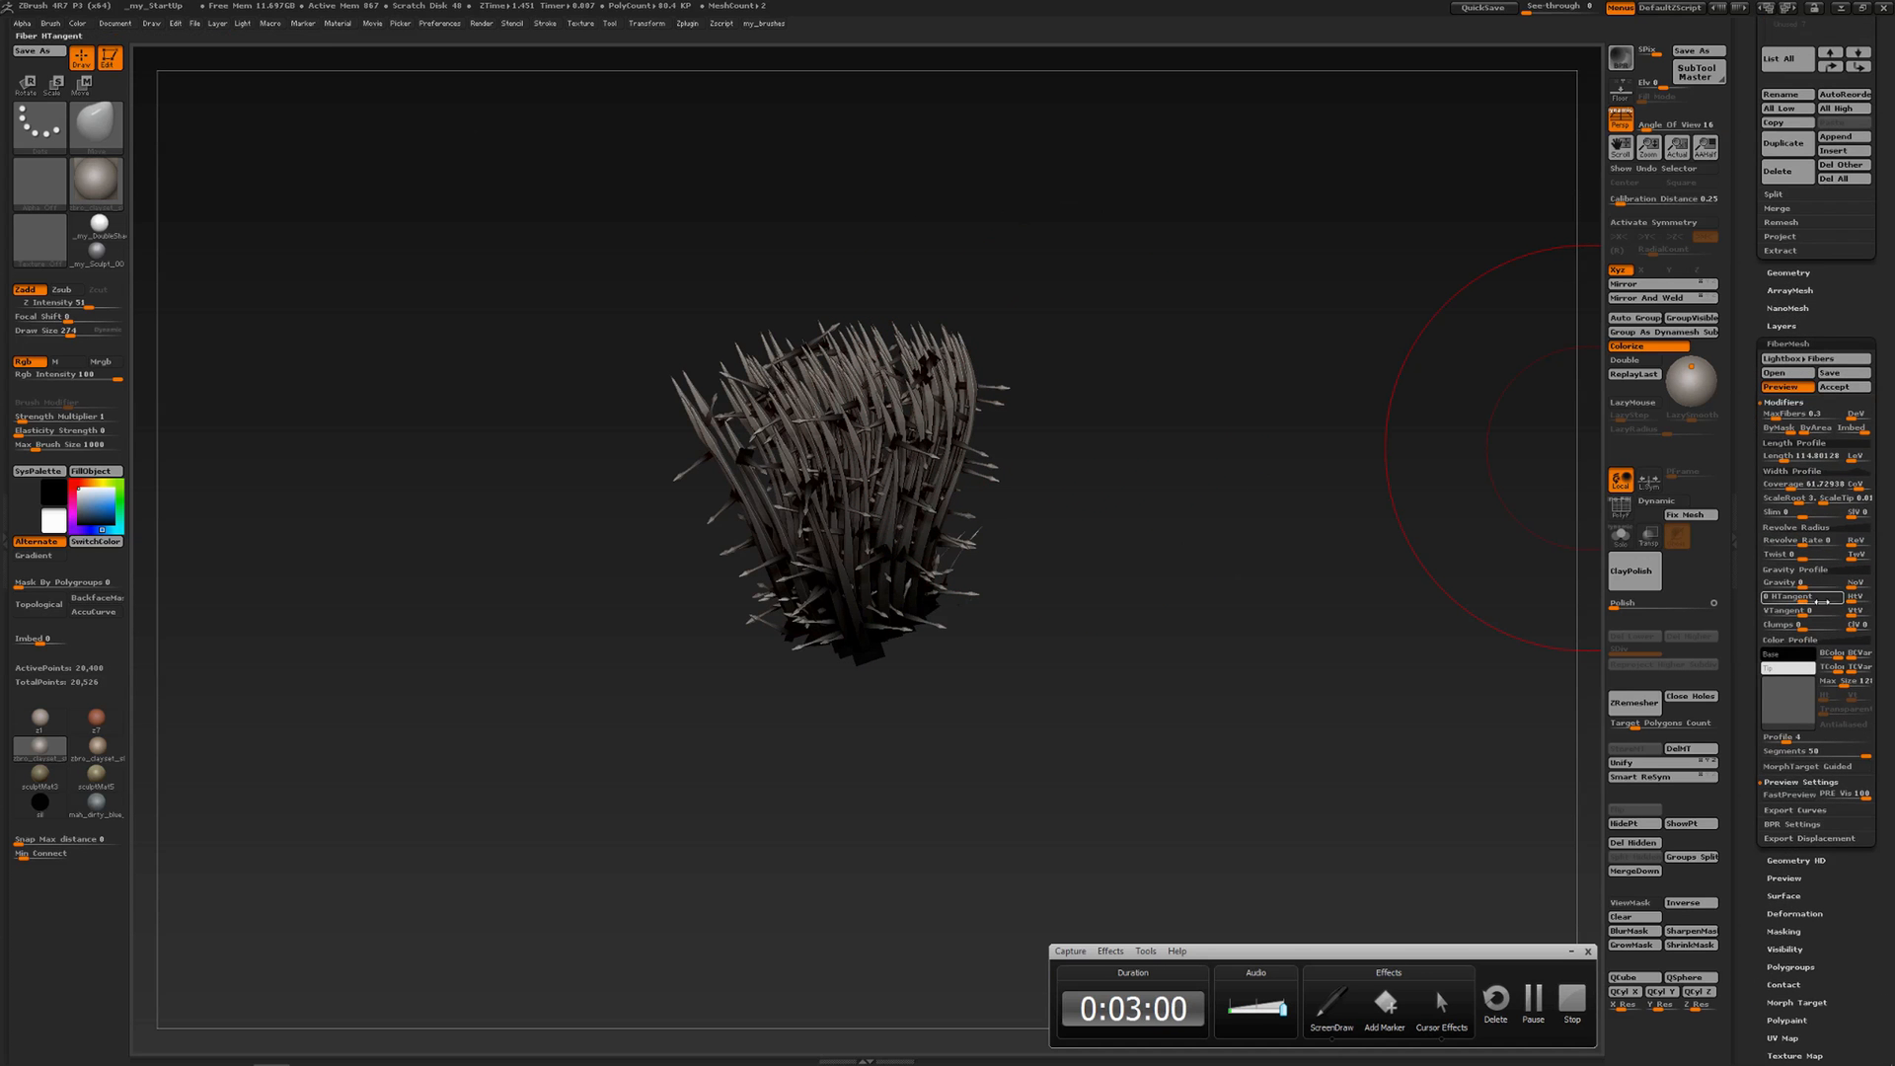
{"action": "left_click_drag", "start_coordinate": [1800, 598], "coordinate": [1876, 603]}
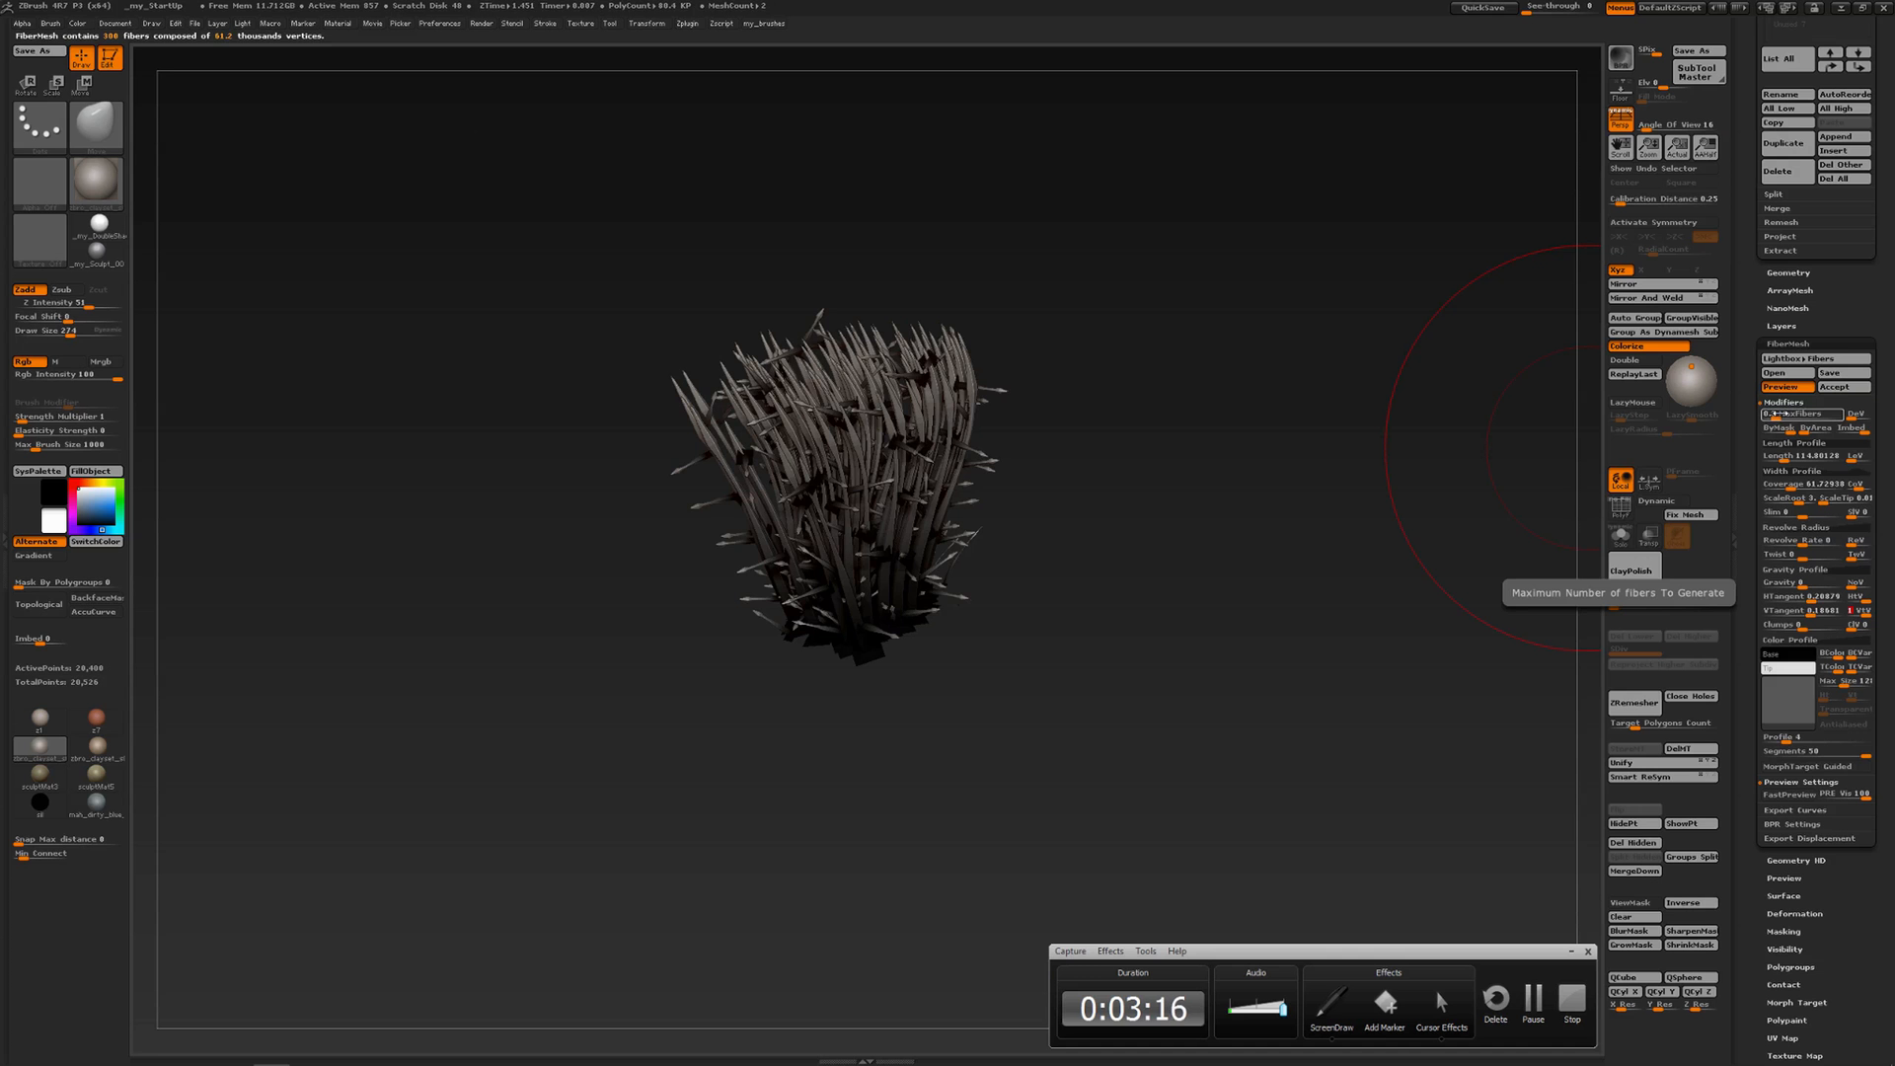
{"action": "left_click_drag", "start_coordinate": [1785, 415], "coordinate": [1772, 415]}
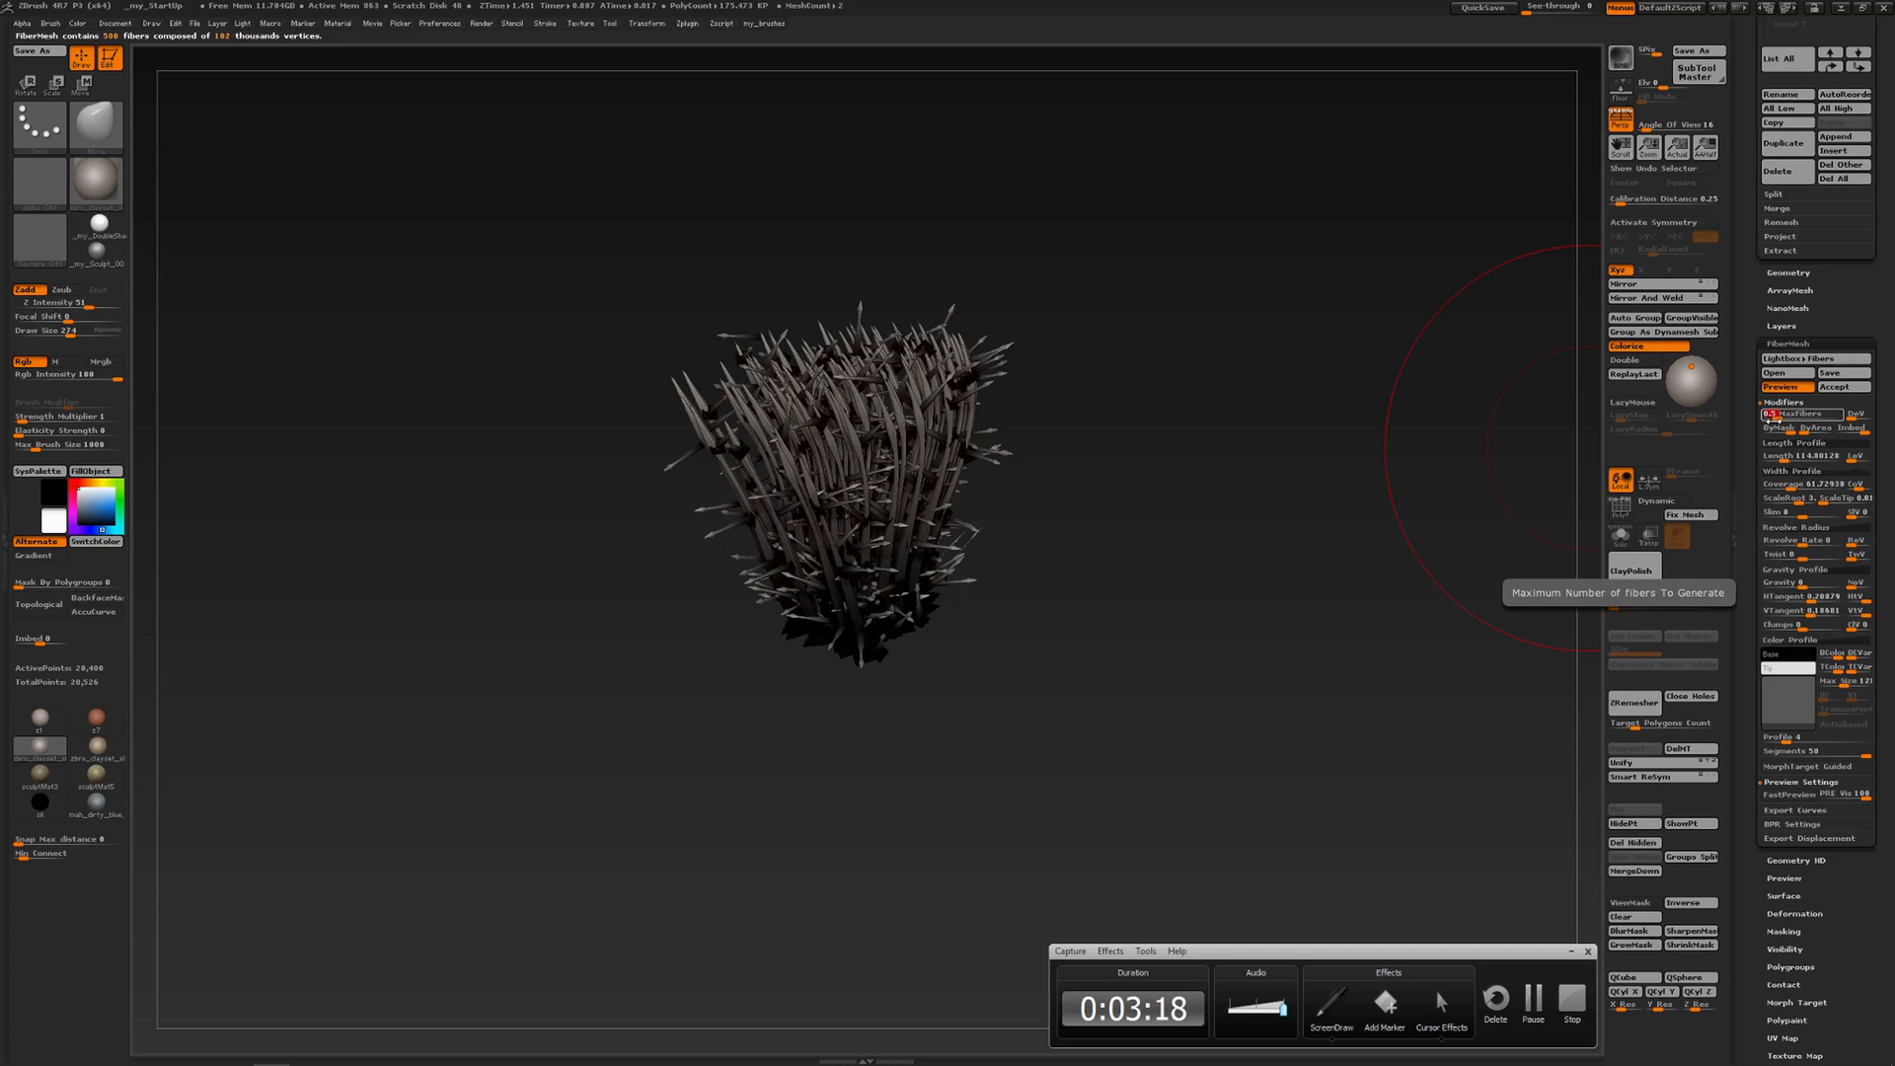
Accept the secondary fibers as a new subtool with Fast Preview activated, and check the original fibers in the subtool list
{"action": "left_click", "coordinate": [1837, 388]}
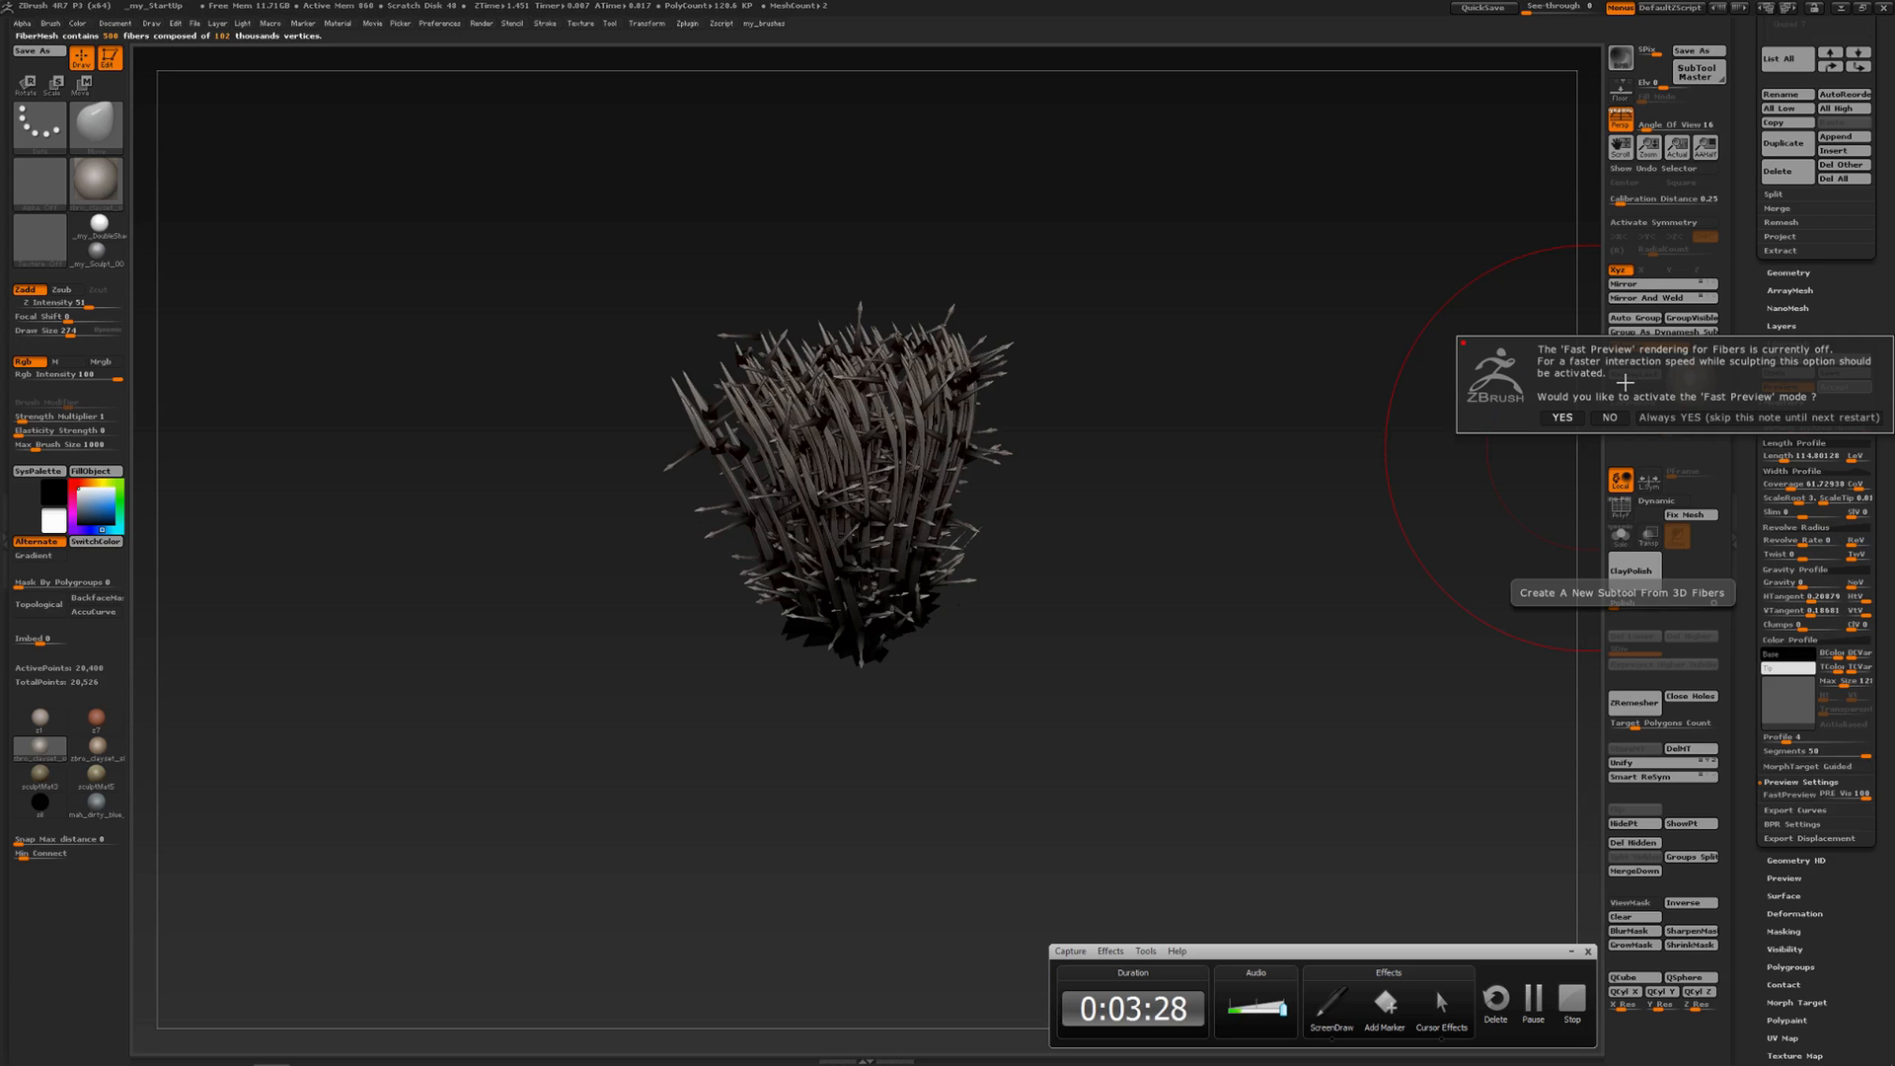
{"action": "left_click", "coordinate": [1562, 416]}
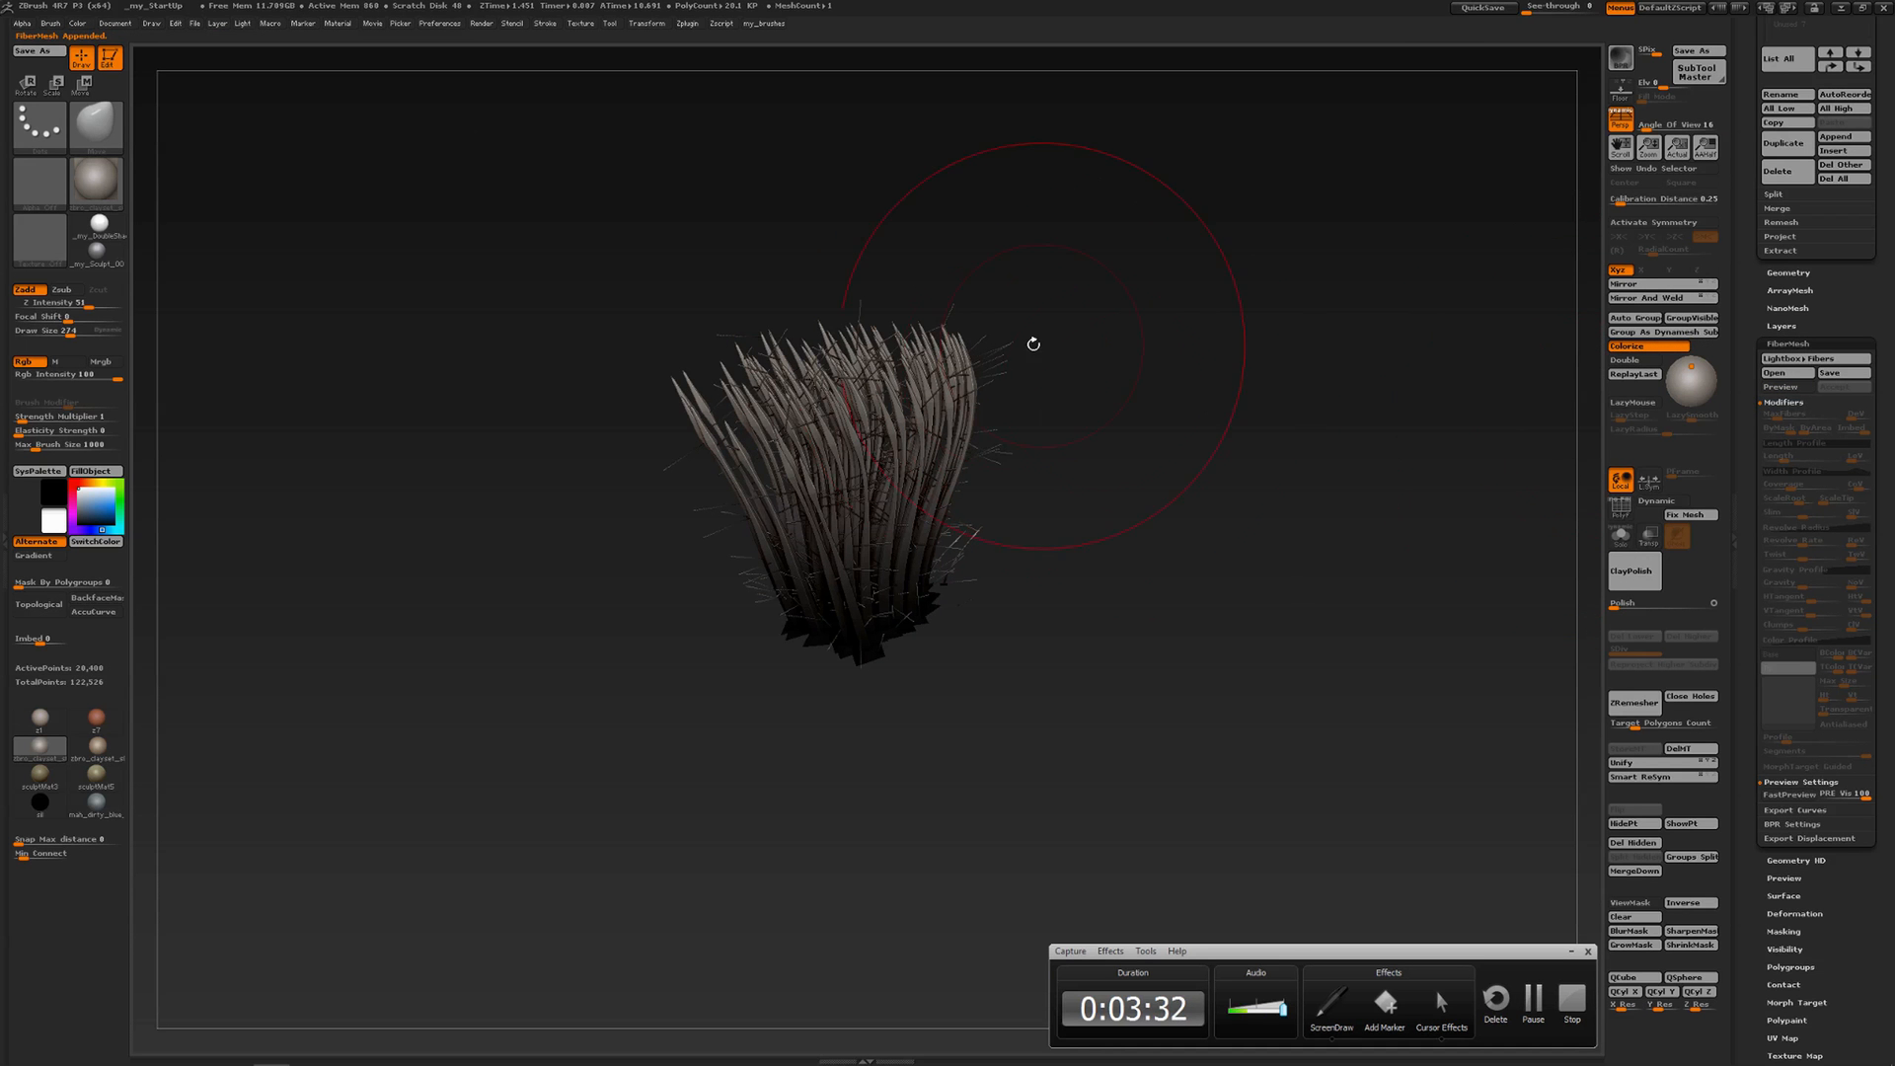
{"action": "left_click_drag", "start_coordinate": [1741, 397], "coordinate": [1740, 558]}
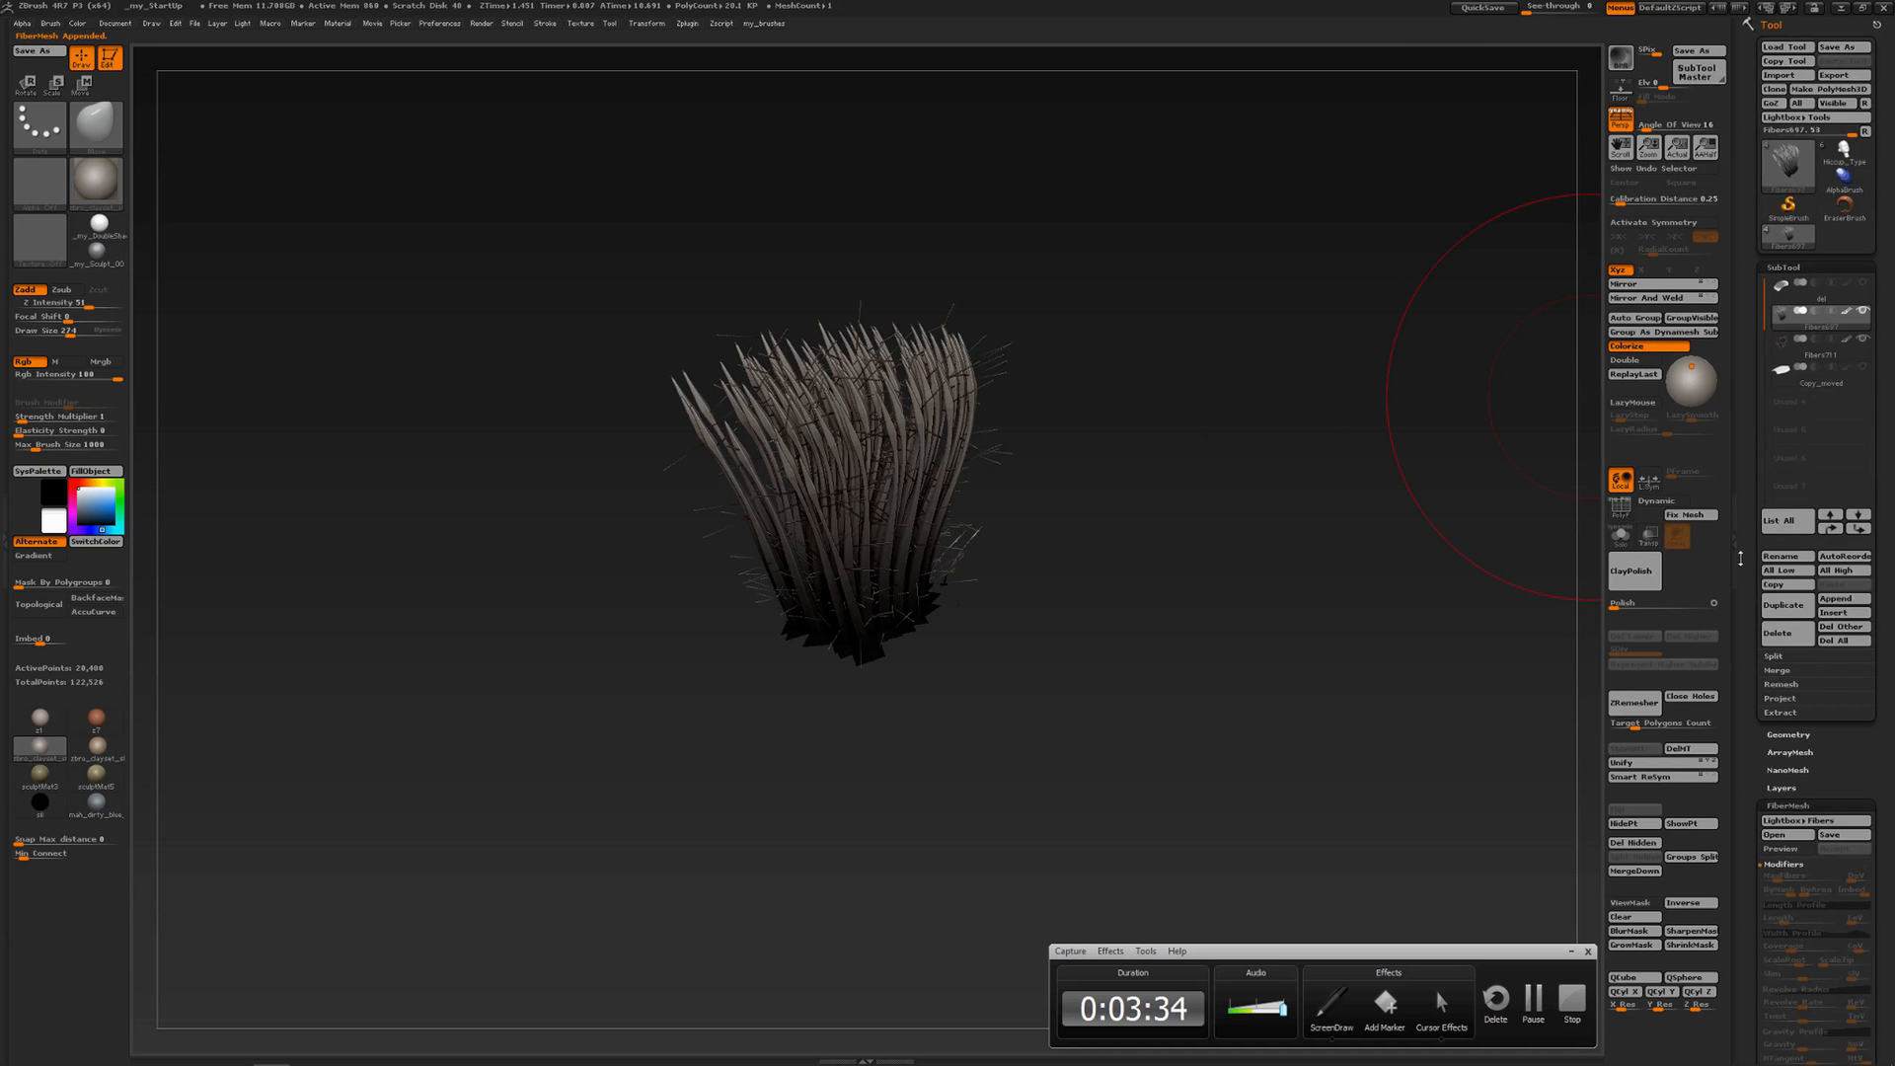
{"action": "mouse_move", "coordinate": [1785, 318]}
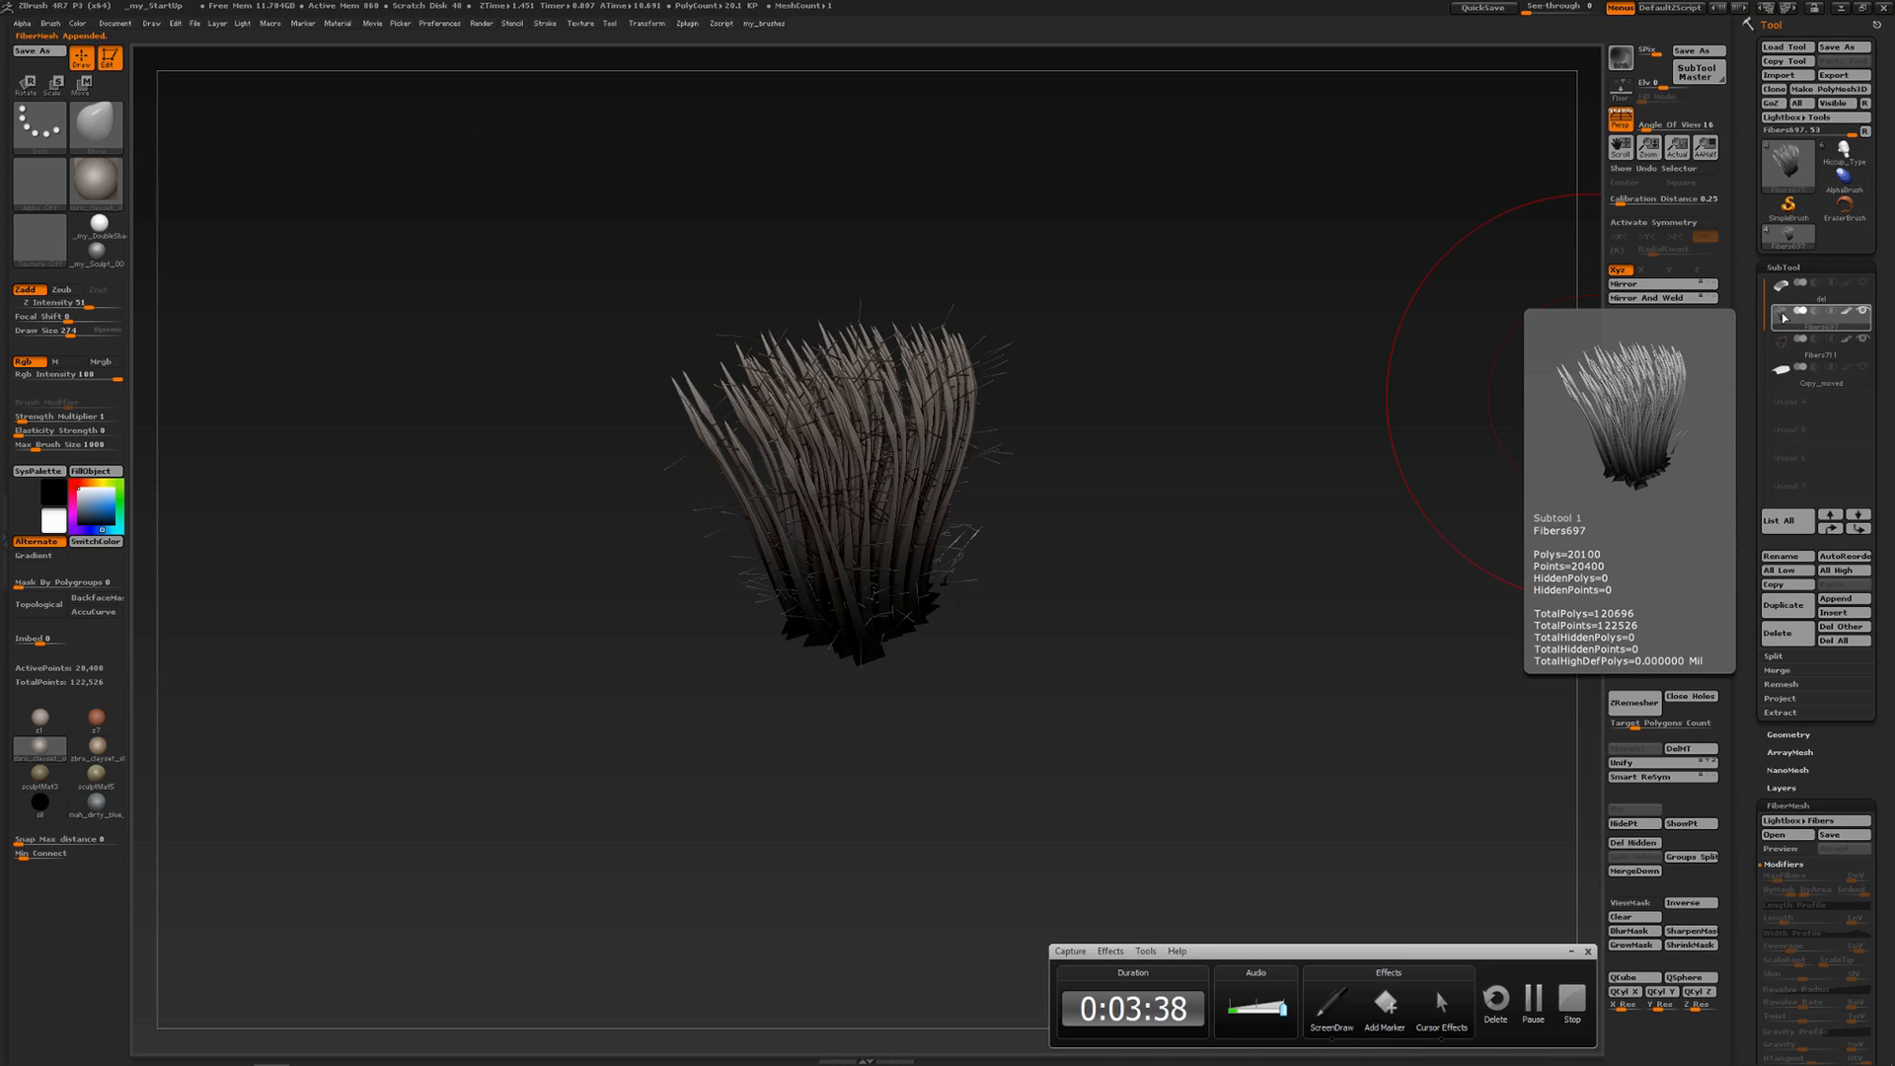
Try Fast Preview on the original fibers subtool alongside the secondary fibers, and return it to full display
{"action": "left_click_drag", "start_coordinate": [1750, 383], "coordinate": [1750, 227]}
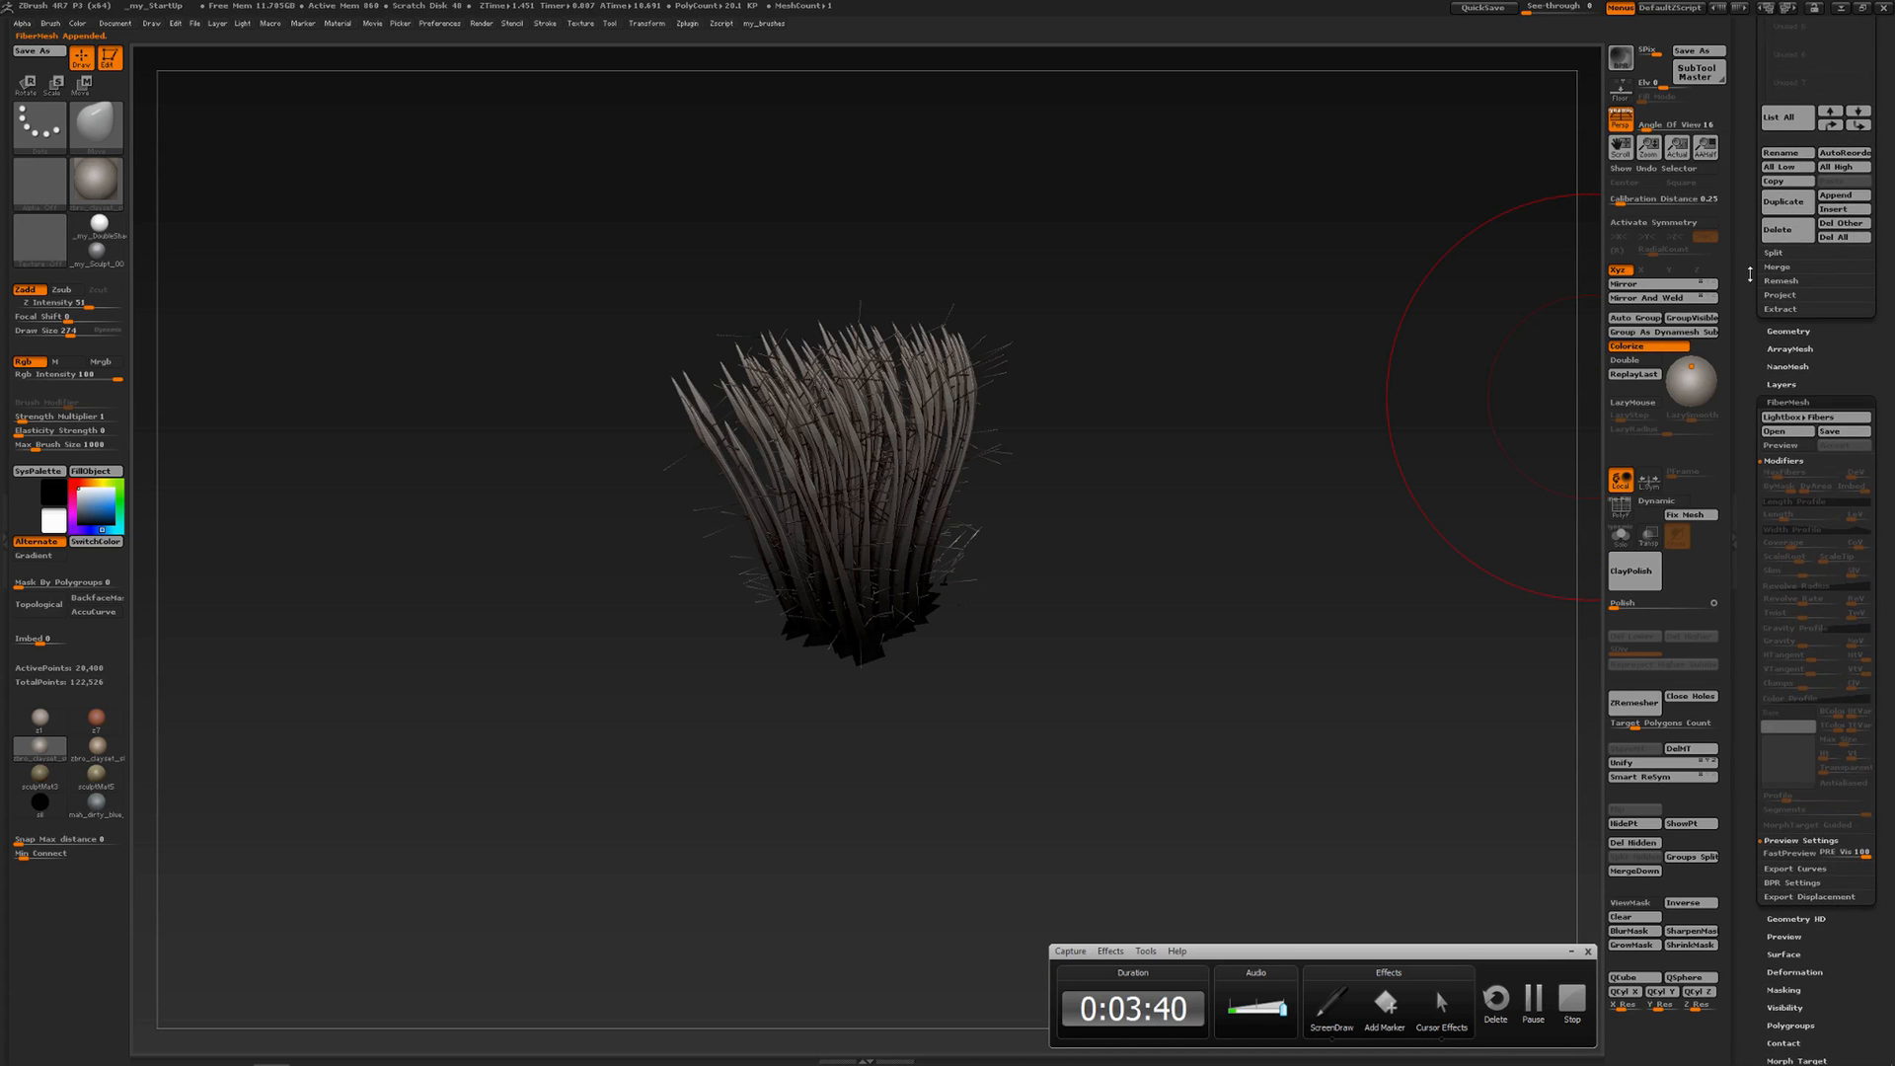
{"action": "left_click", "coordinate": [1783, 854]}
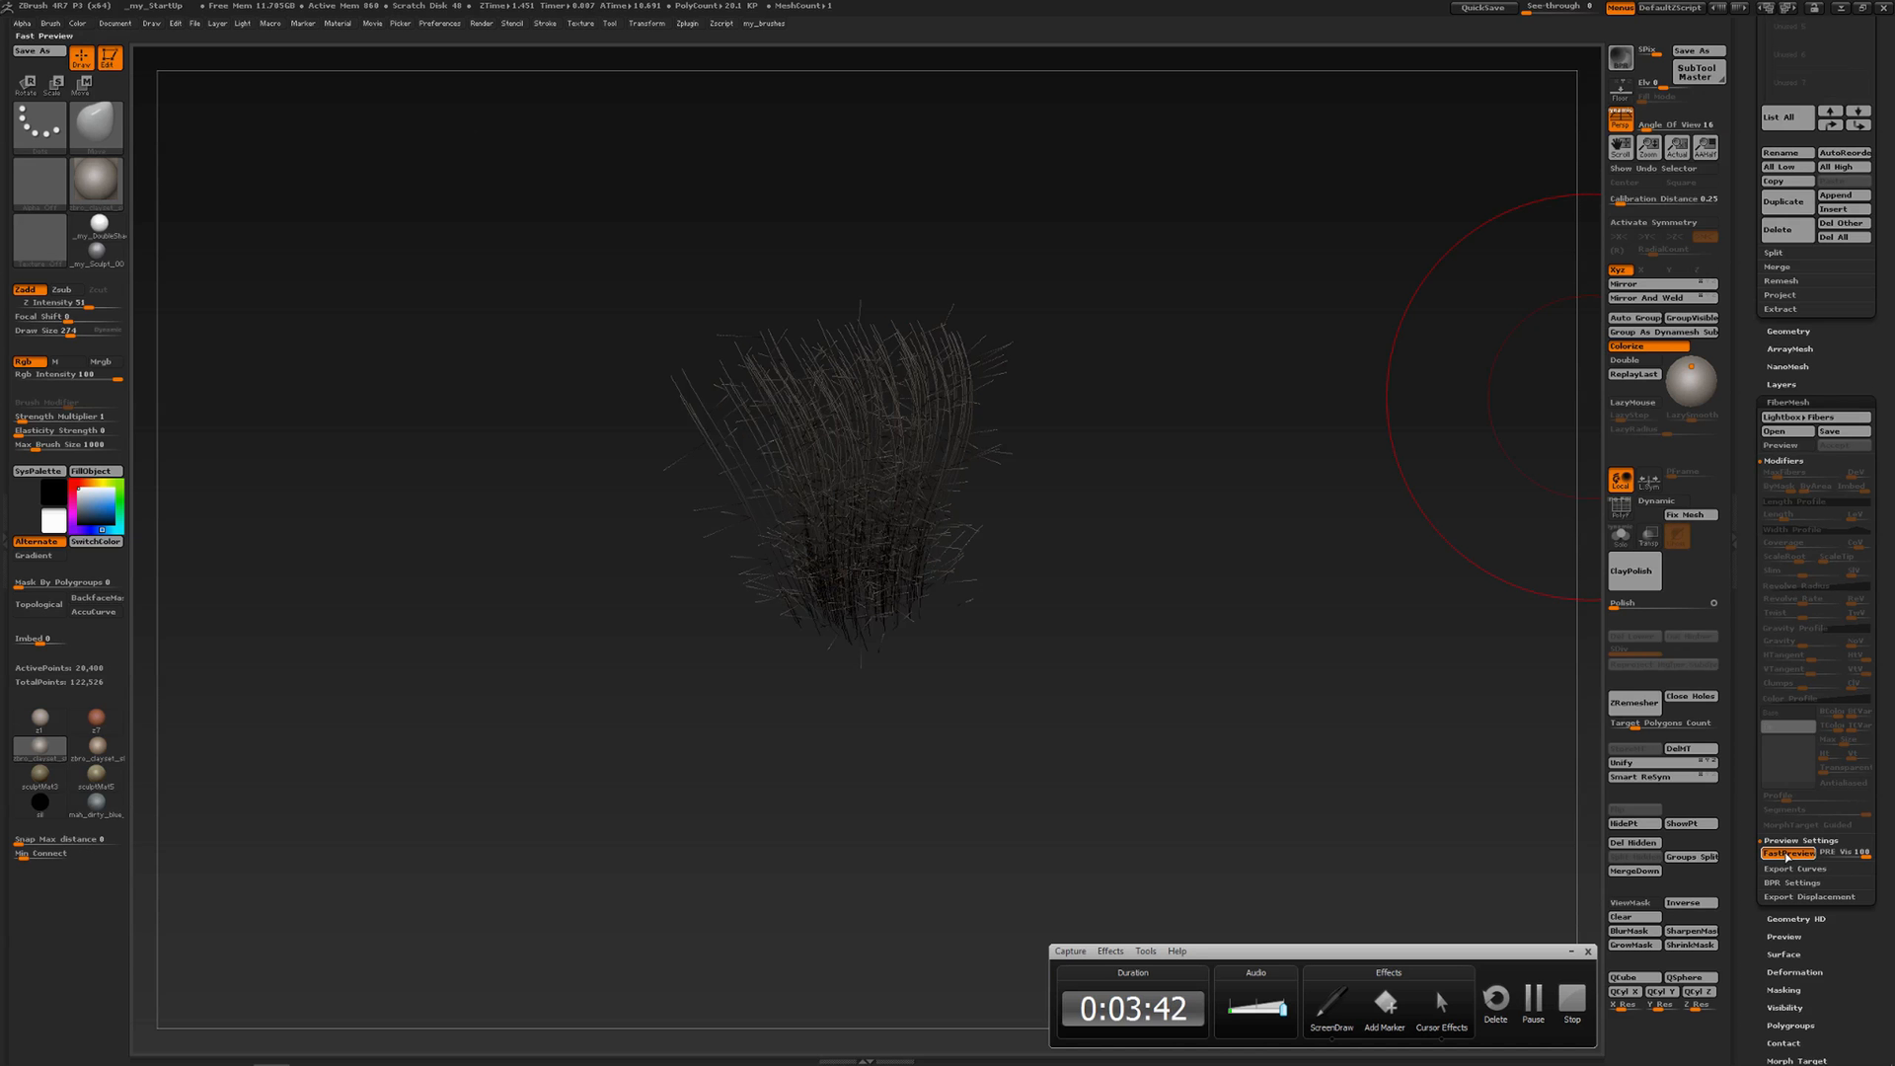
{"action": "left_click", "coordinate": [1759, 854]}
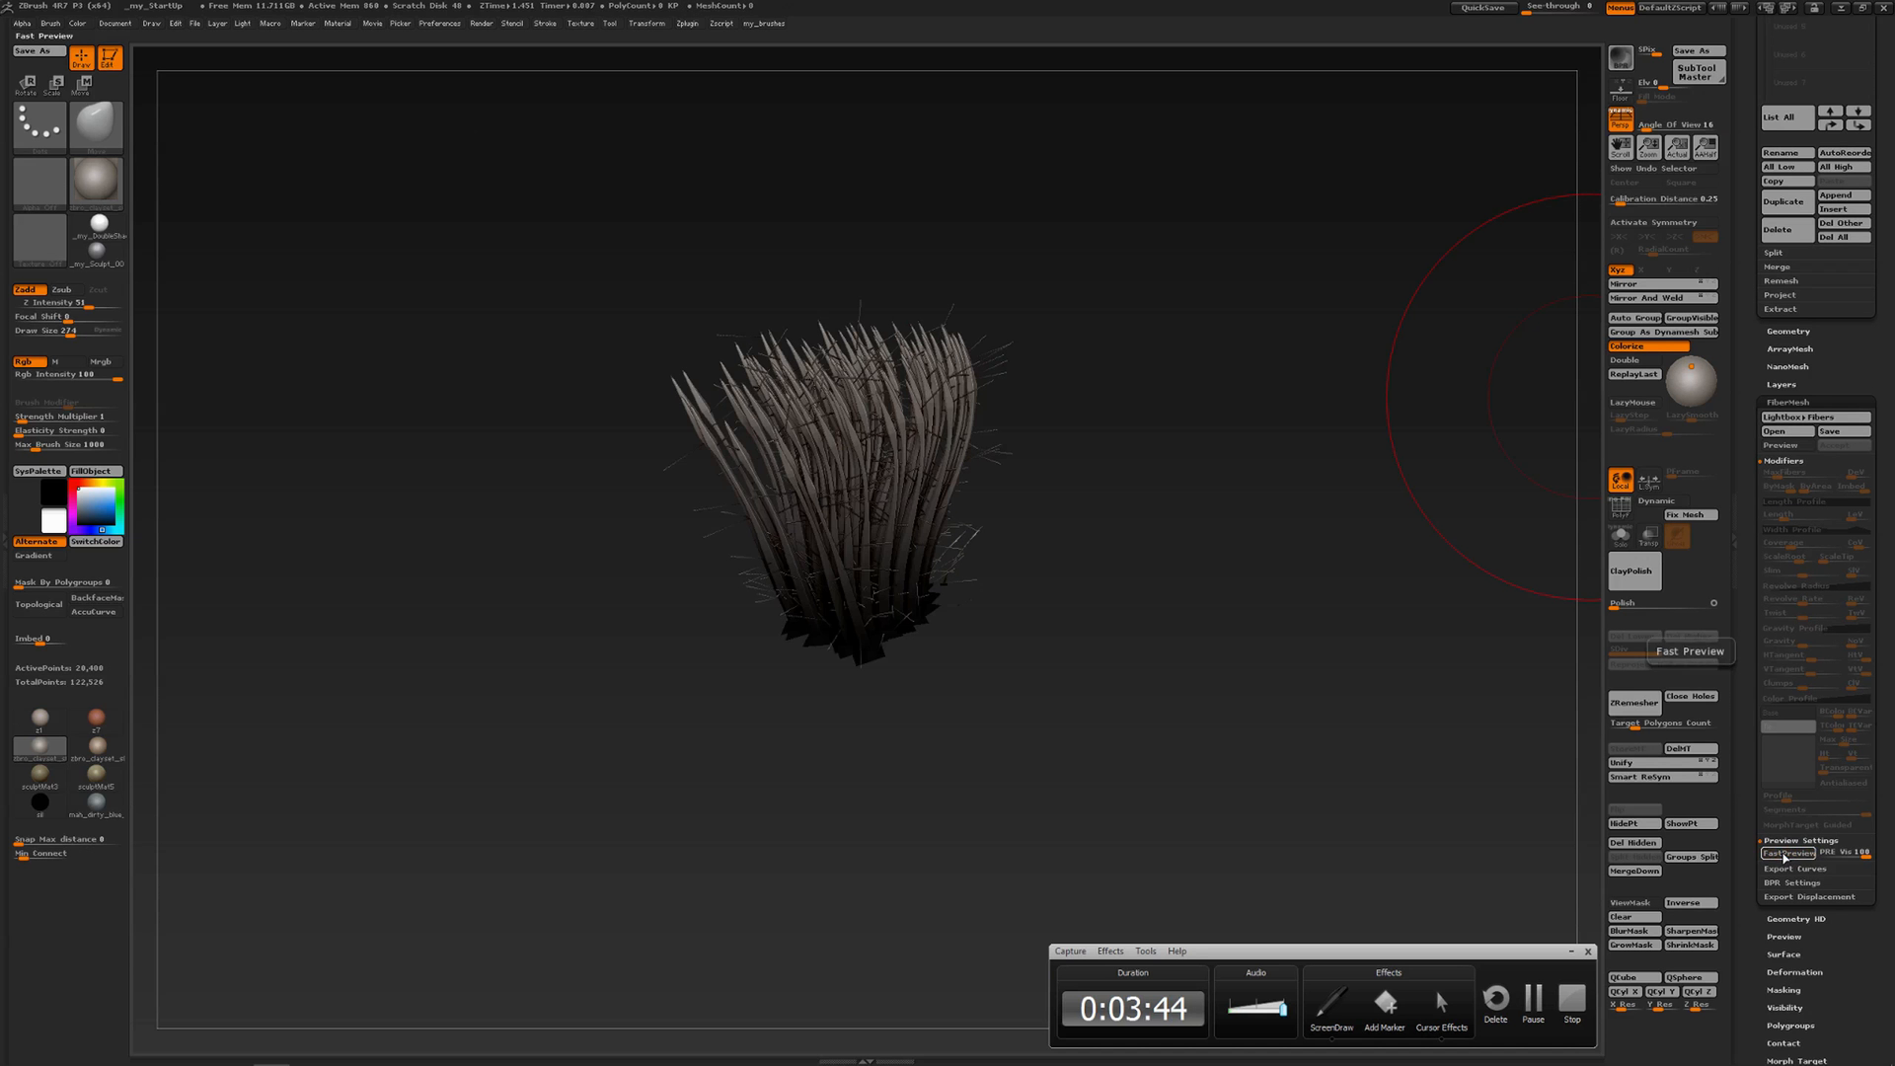
{"action": "left_click_drag", "start_coordinate": [1747, 309], "coordinate": [1747, 667]}
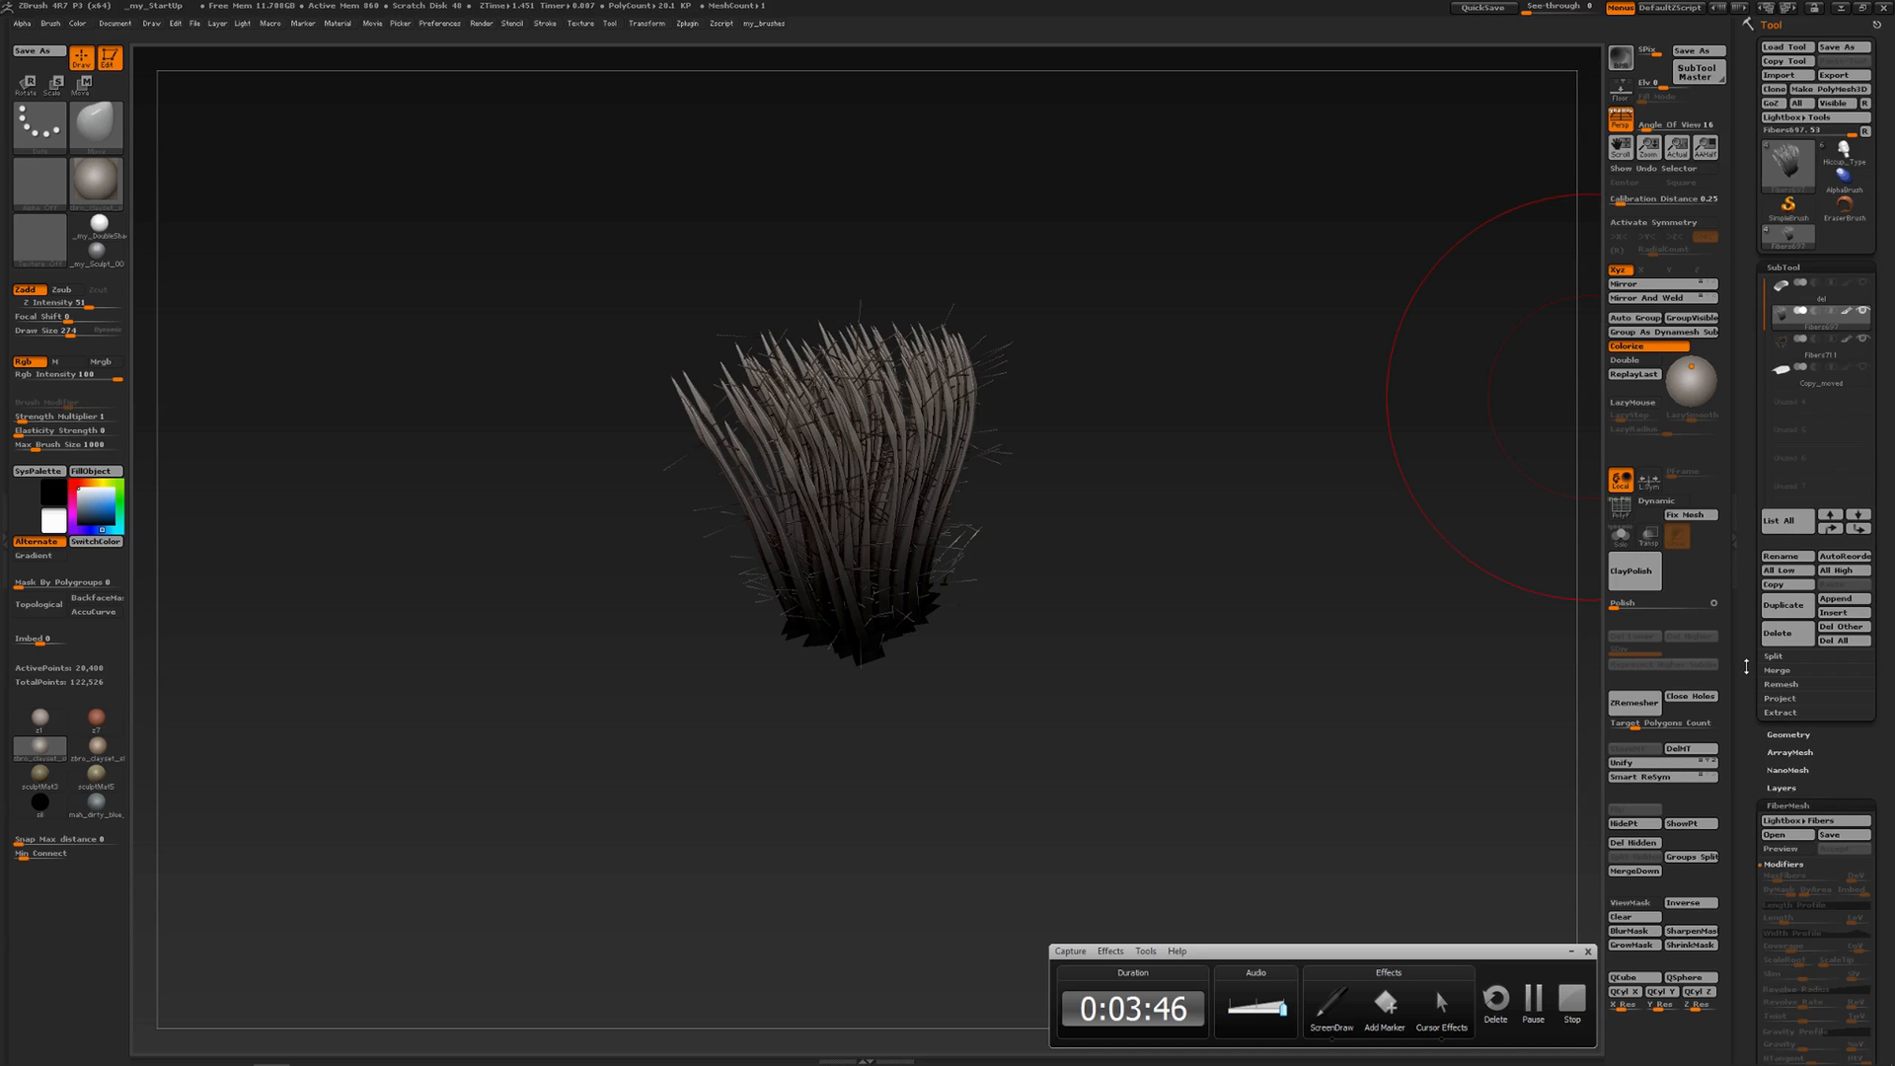
Select the secondary fibers subtool and turn off its Fast Preview to display the full fiber geometry
{"action": "left_click", "coordinate": [1777, 350]}
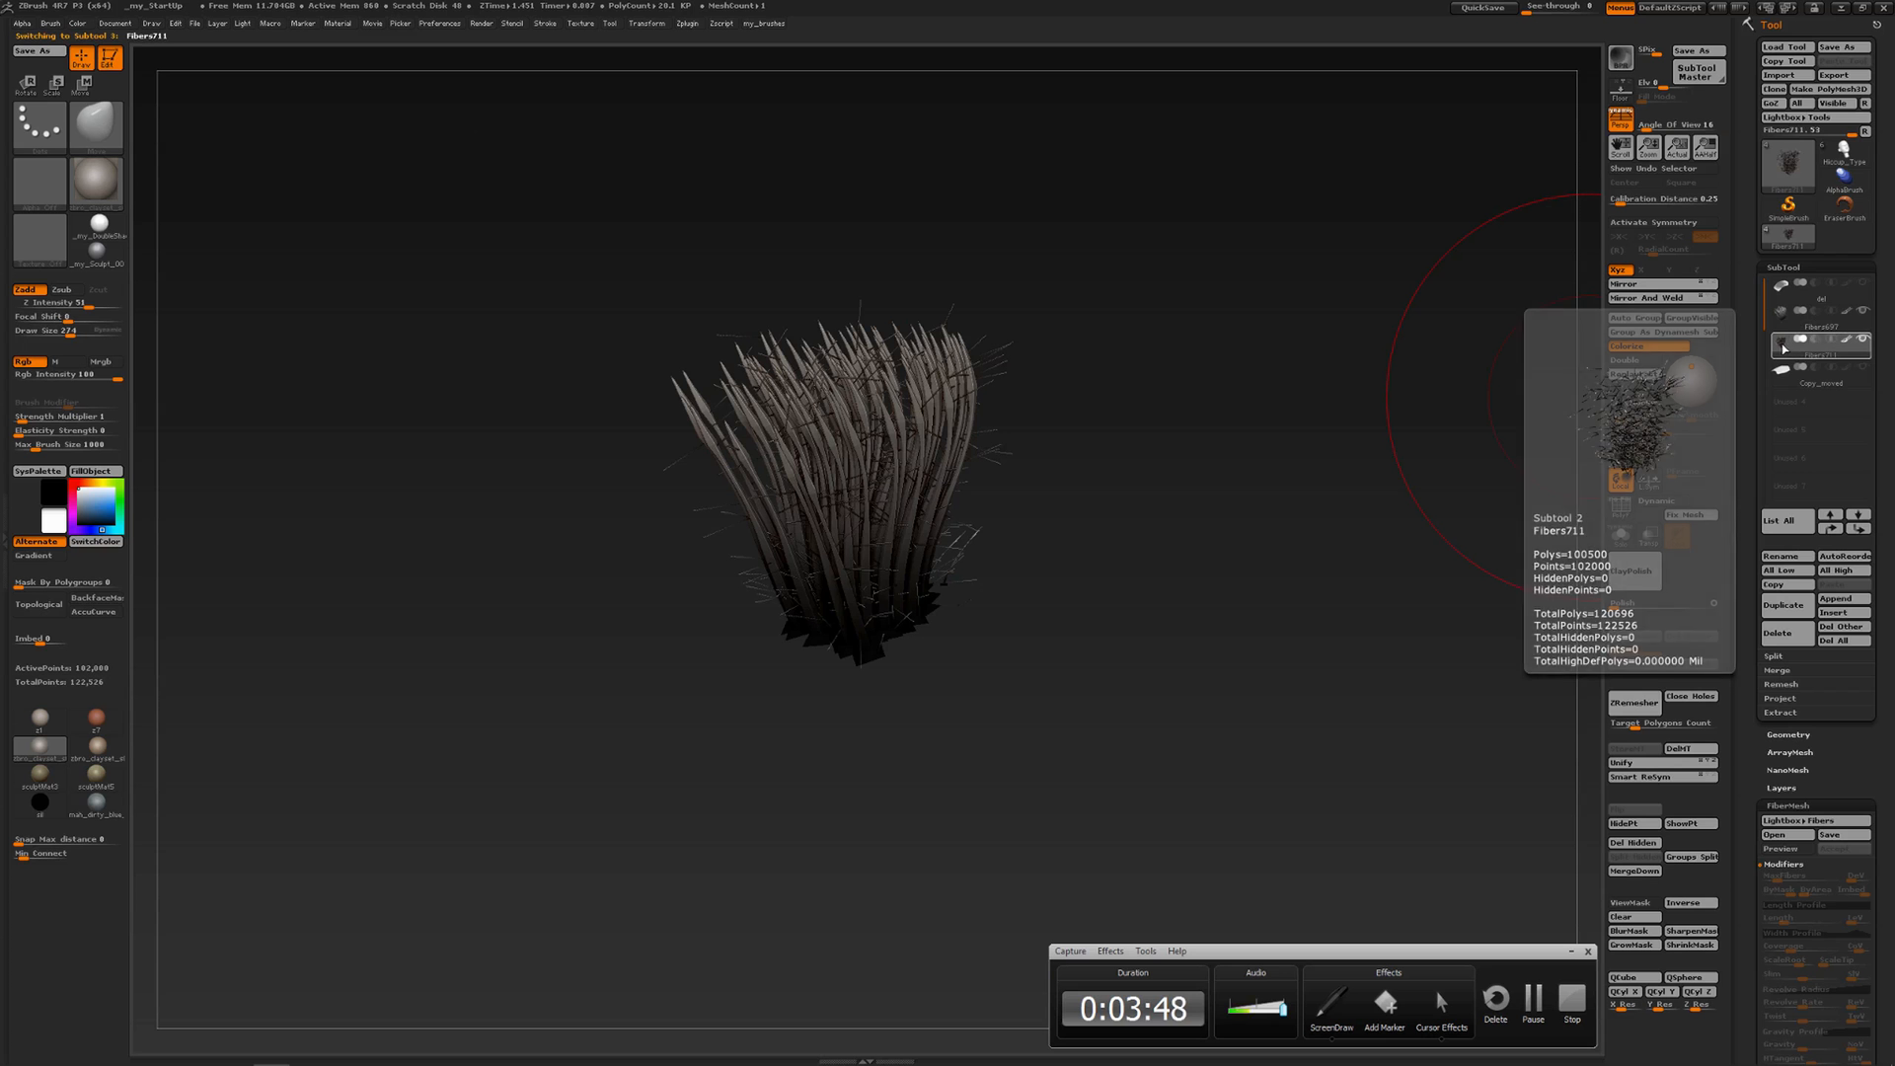
{"action": "left_click_drag", "start_coordinate": [1743, 451], "coordinate": [1759, 324]}
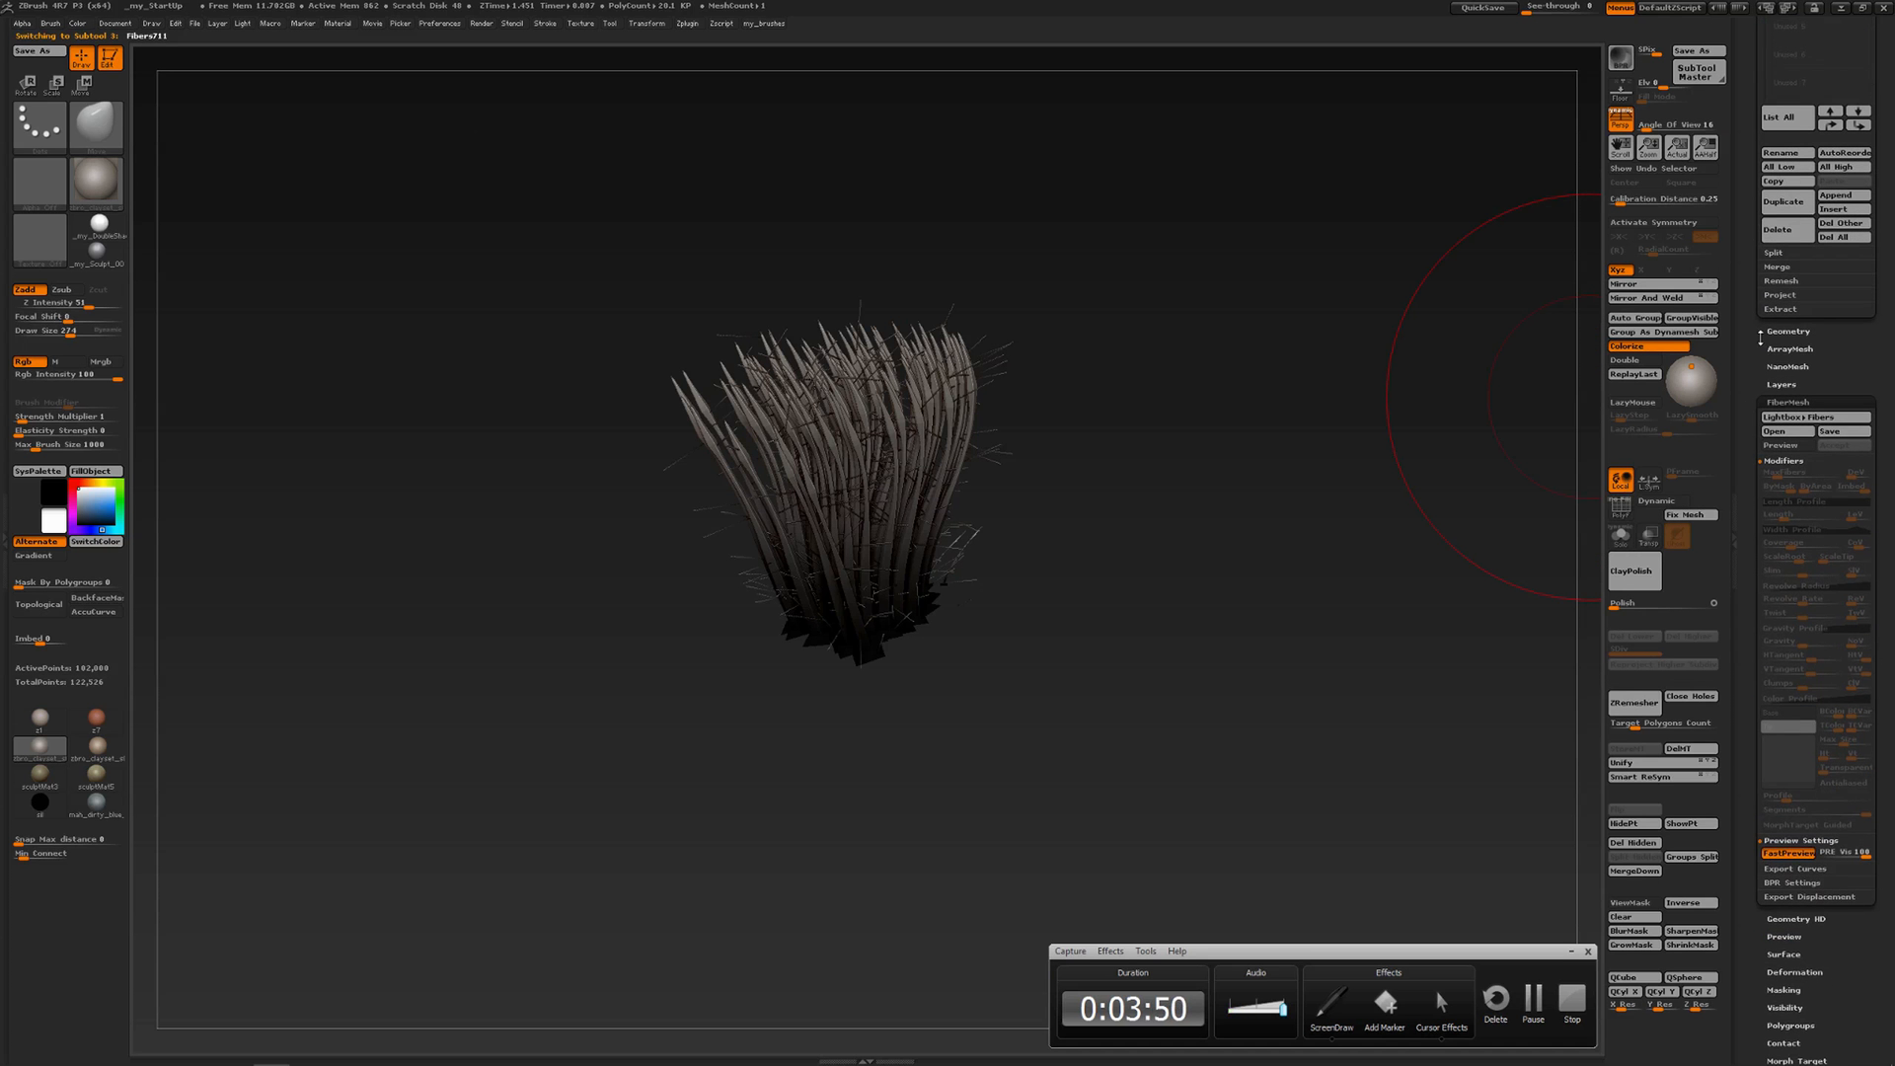
{"action": "left_click", "coordinate": [1788, 852]}
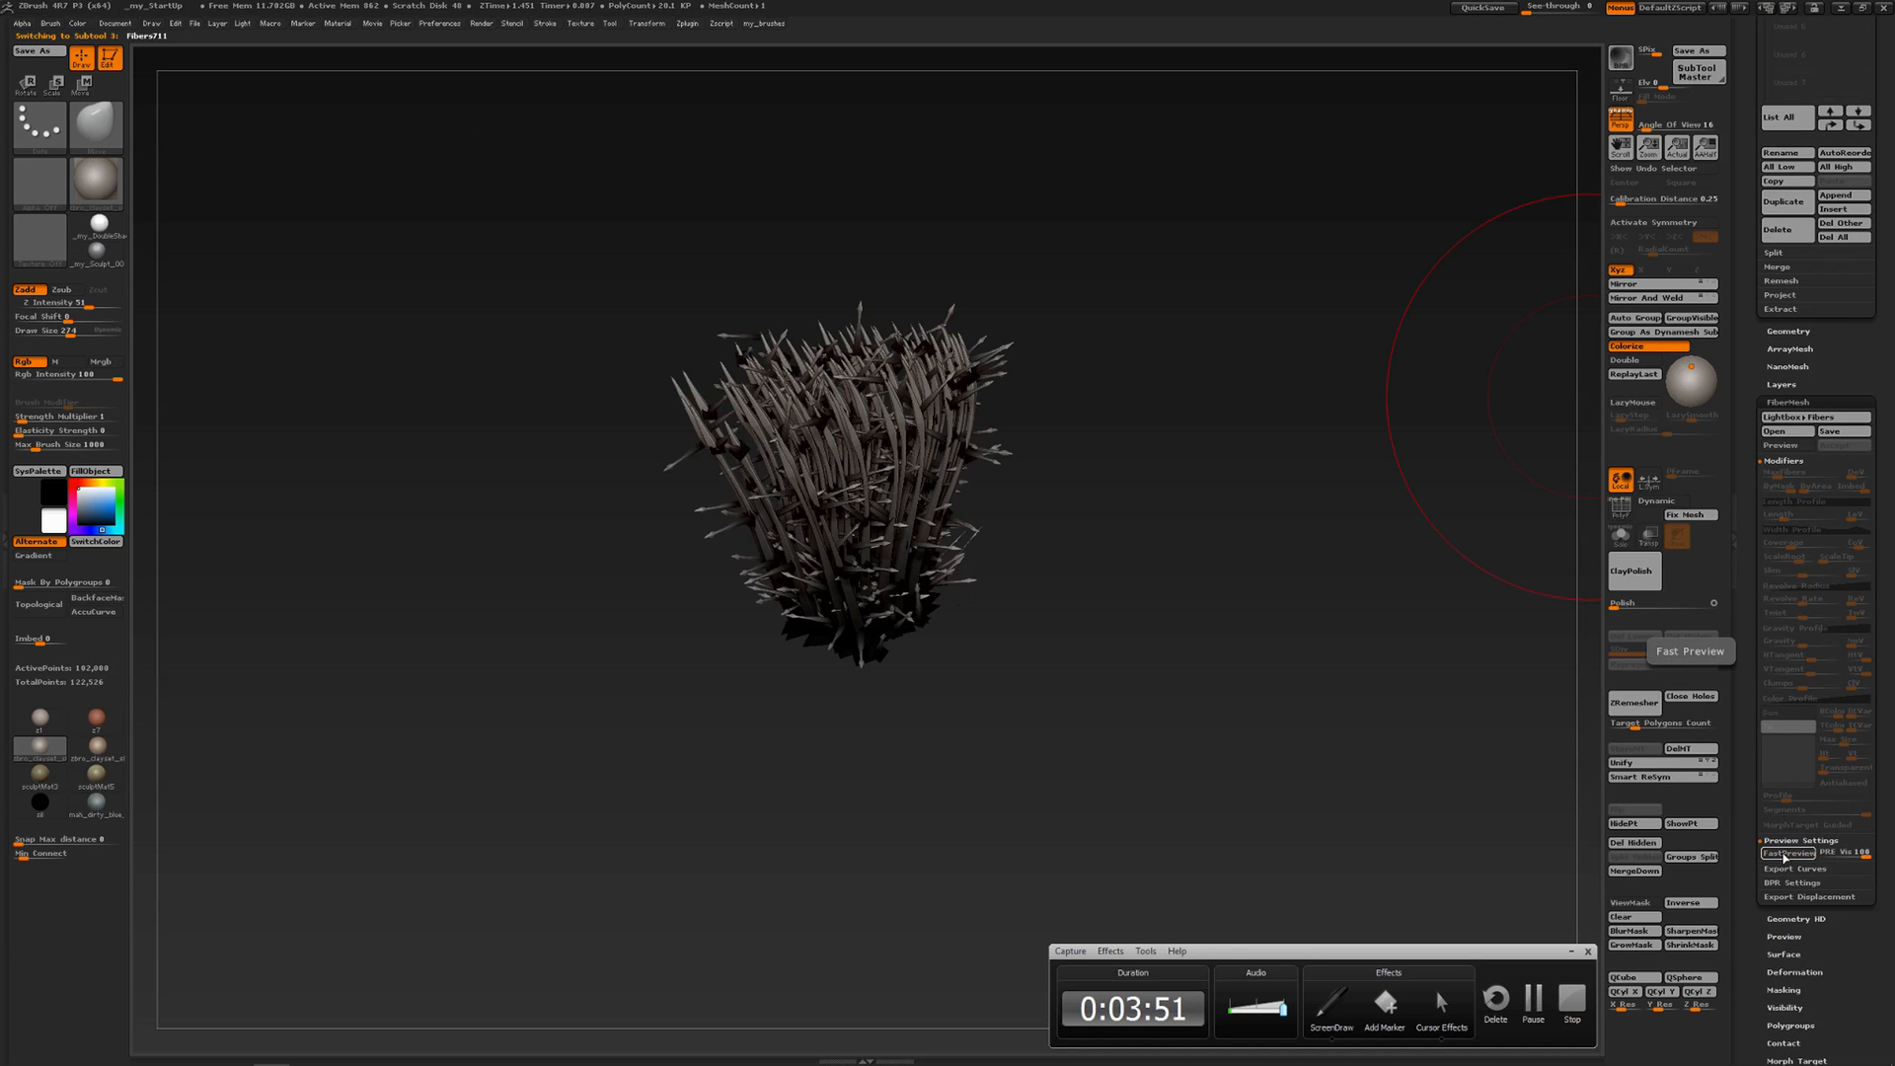
{"action": "left_click_drag", "start_coordinate": [1743, 371], "coordinate": [1744, 503]}
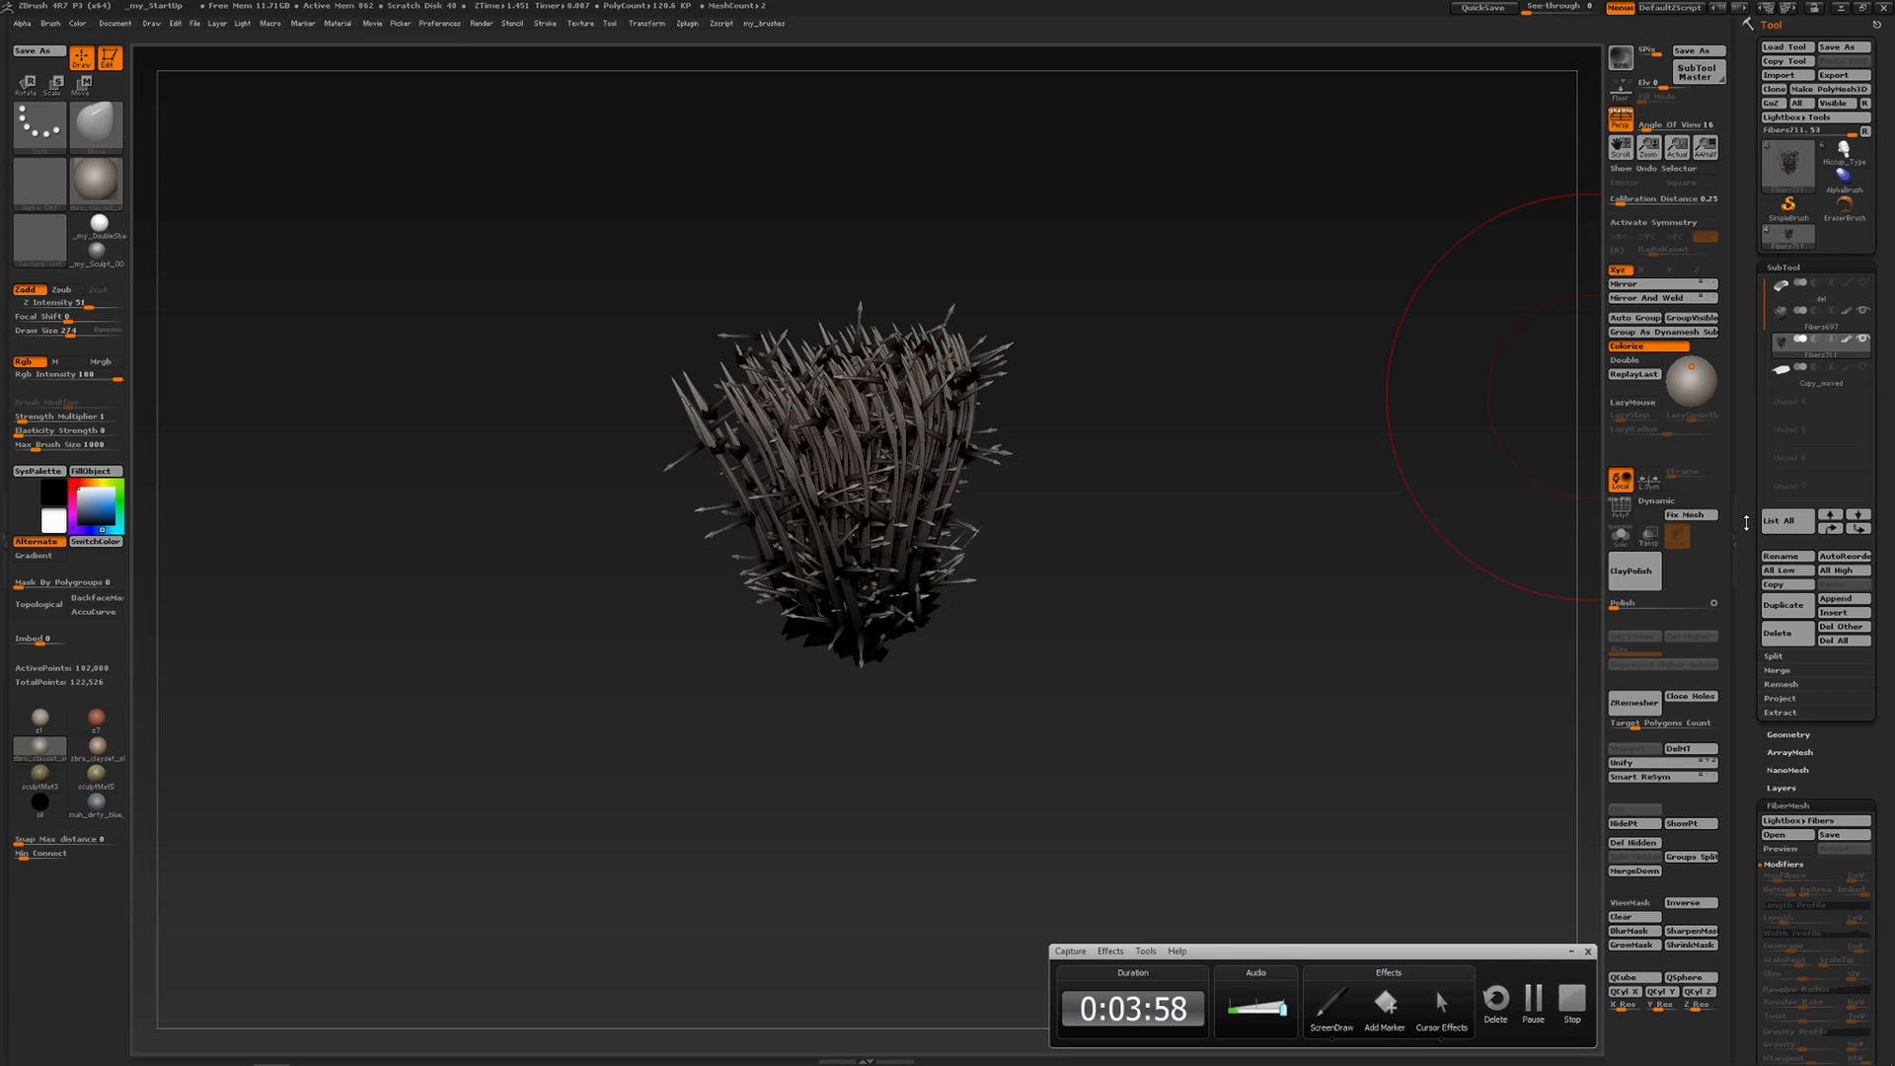
{"action": "mouse_move", "coordinate": [1744, 525]}
{"action": "left_mouse_down"}
{"action": "mouse_move", "coordinate": [1750, 376]}
{"action": "mouse_move", "coordinate": [1756, 547]}
{"action": "left_mouse_up"}
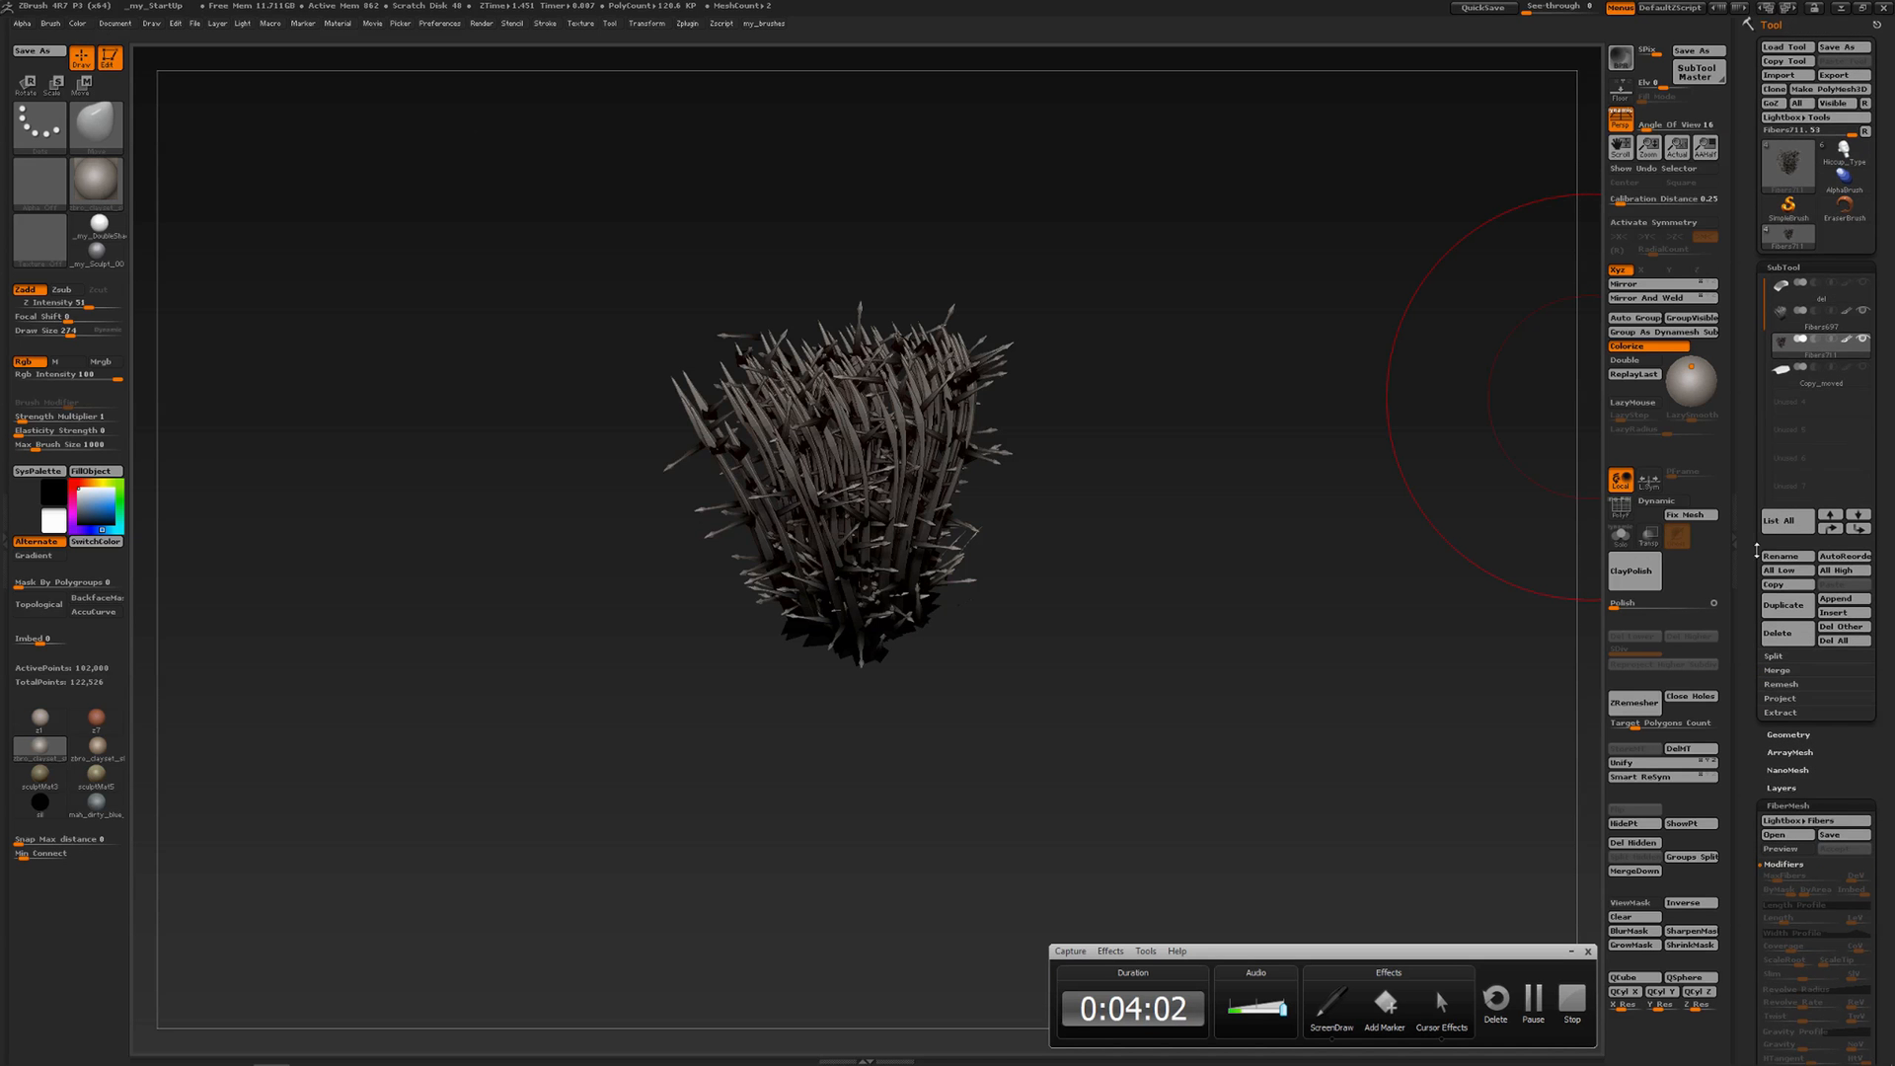
Show polyframes on the model and assign a separate polygroup to each secondary fiber with Auto Groups
{"action": "left_click_drag", "start_coordinate": [1096, 520], "coordinate": [1416, 414]}
{"action": "left_click", "coordinate": [1620, 506]}
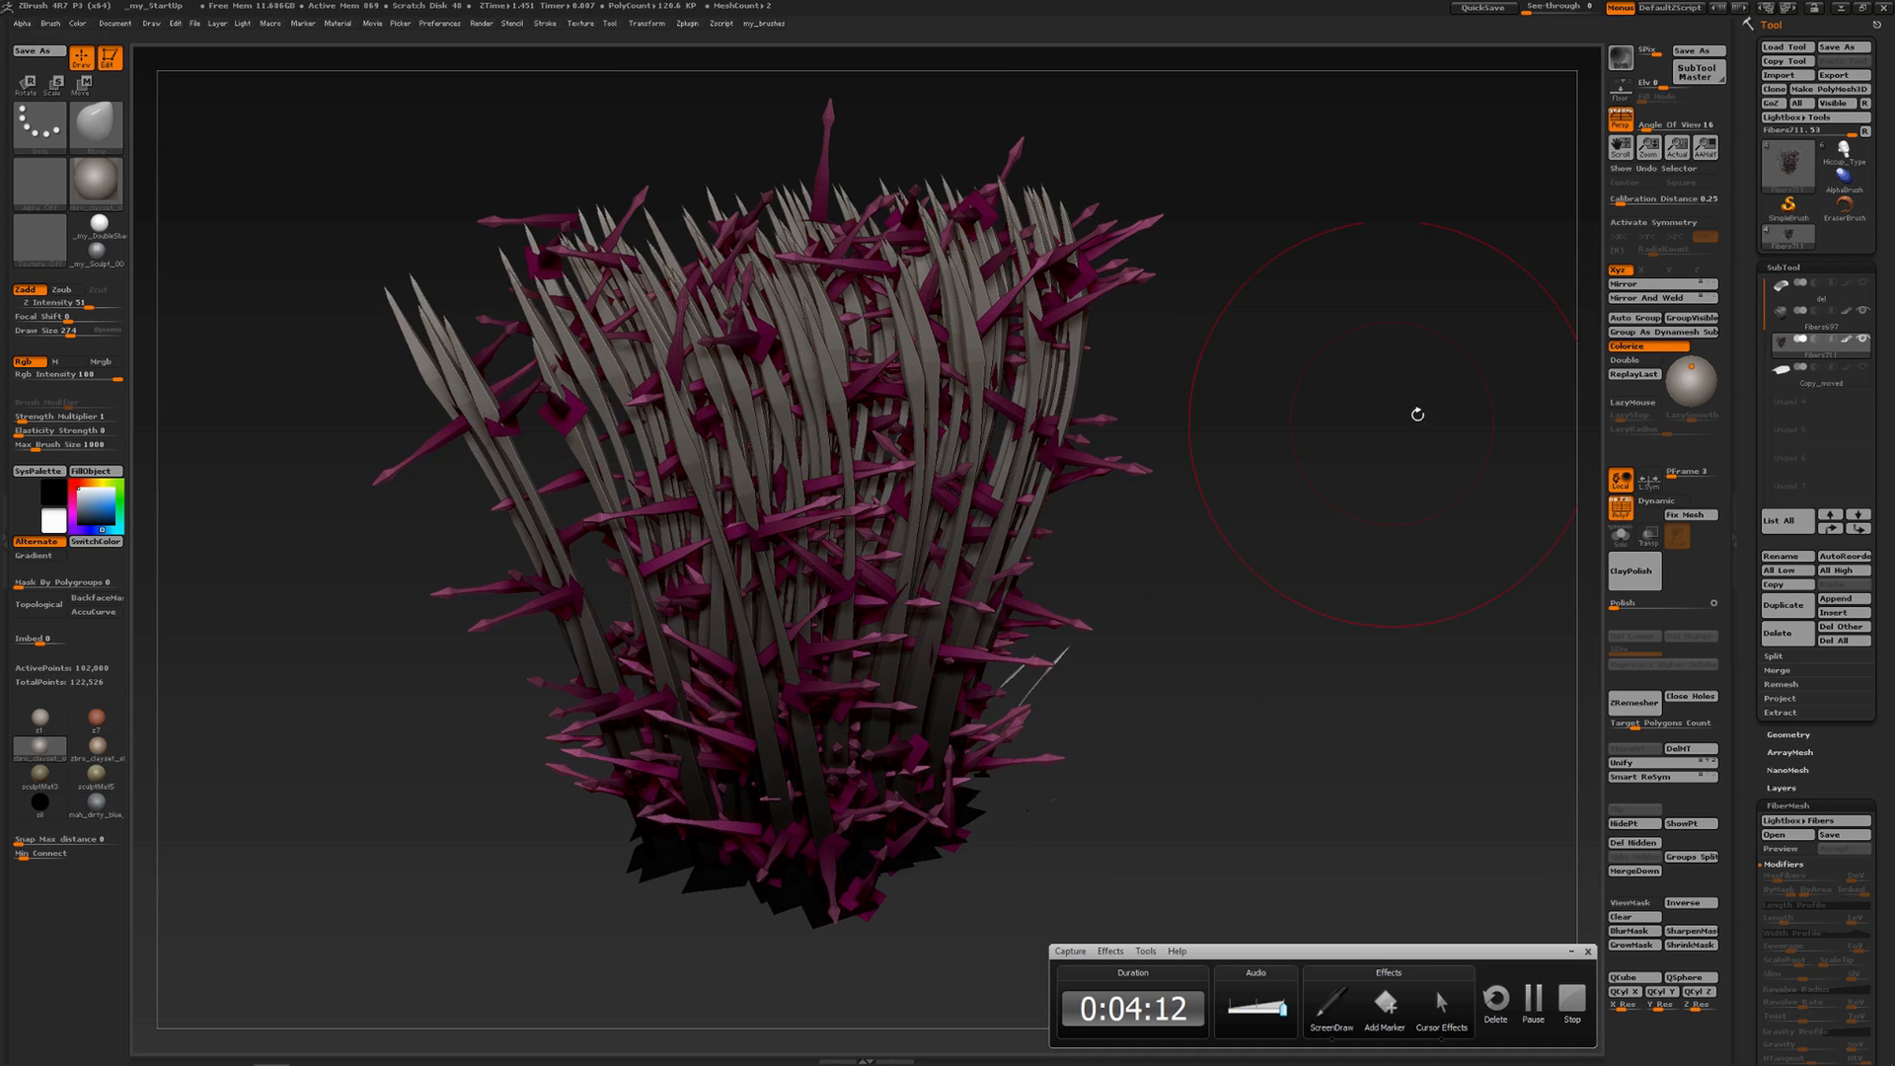
{"action": "left_click", "coordinate": [1635, 319]}
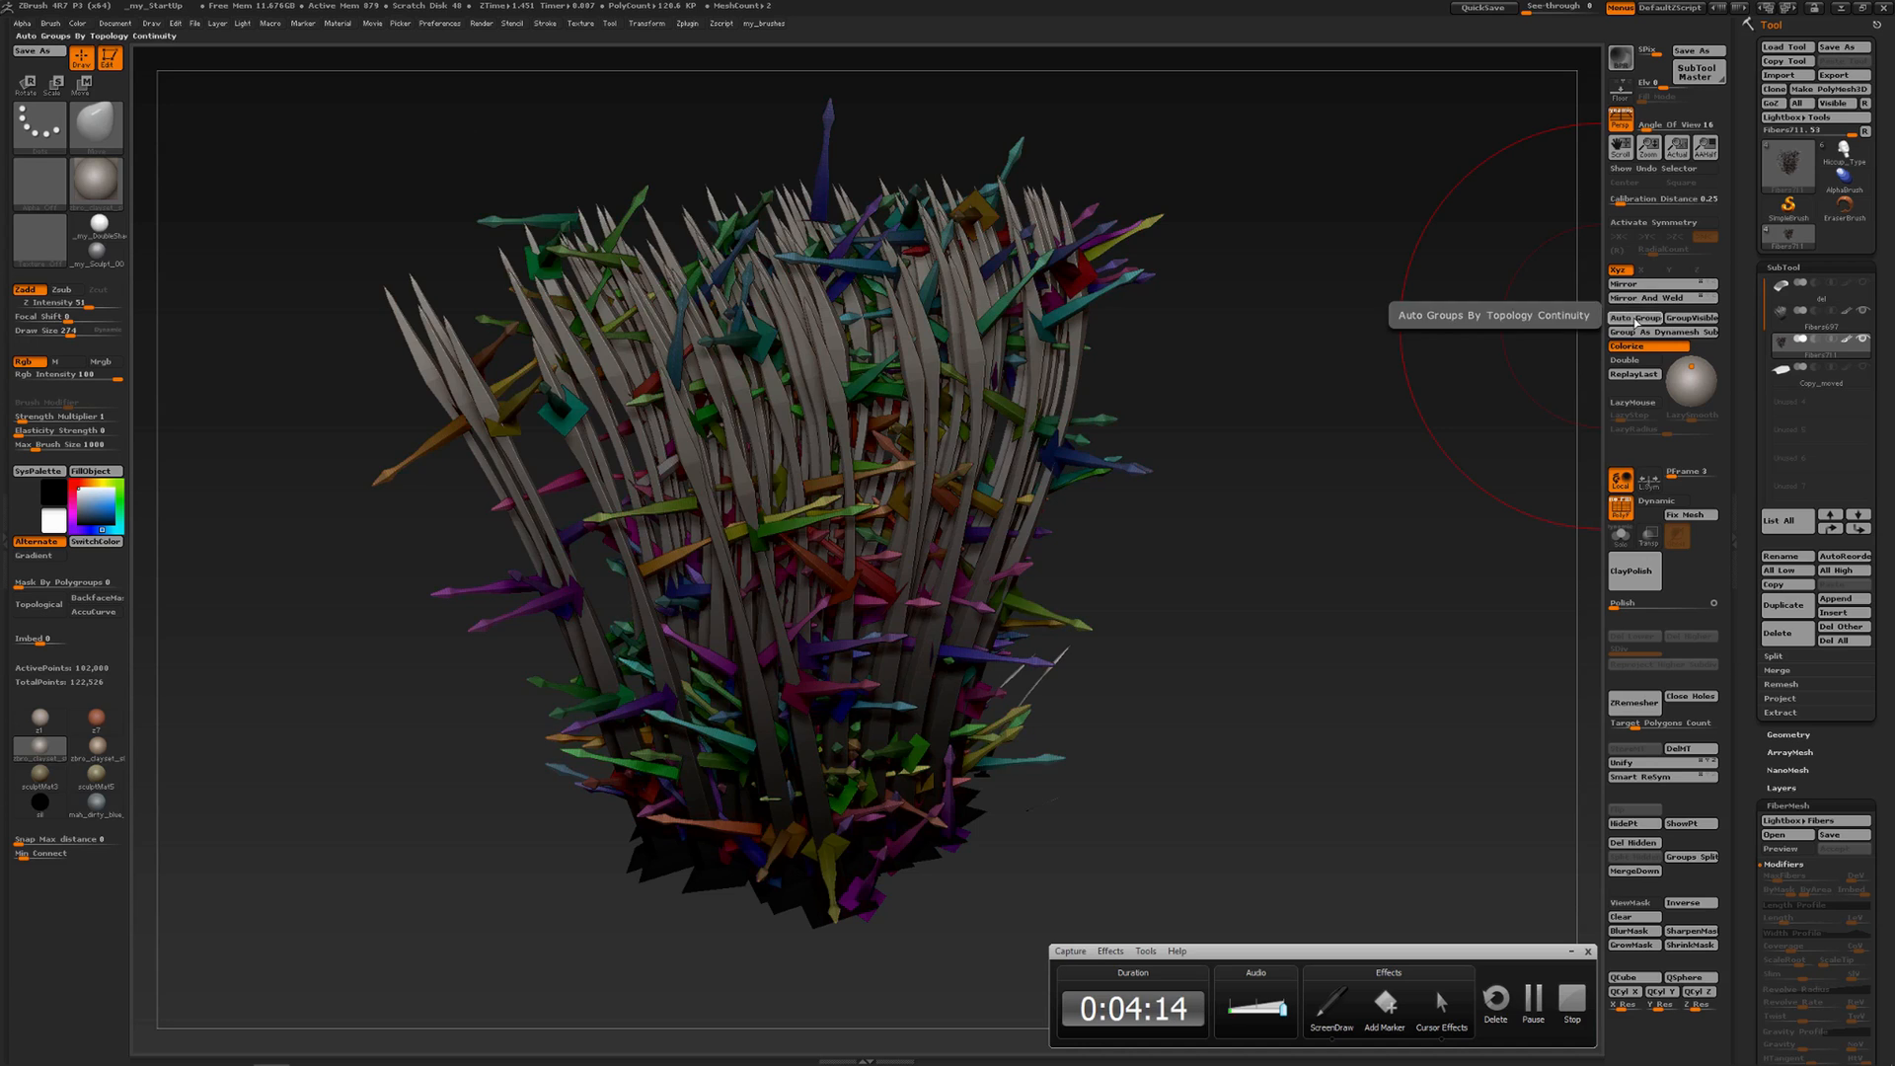
{"action": "left_click_drag", "start_coordinate": [1273, 529], "coordinate": [1219, 459]}
{"action": "mouse_move", "coordinate": [1201, 556]}
{"action": "left_mouse_down"}
{"action": "mouse_move", "coordinate": [1202, 528]}
{"action": "mouse_move", "coordinate": [1205, 546]}
{"action": "left_mouse_up"}
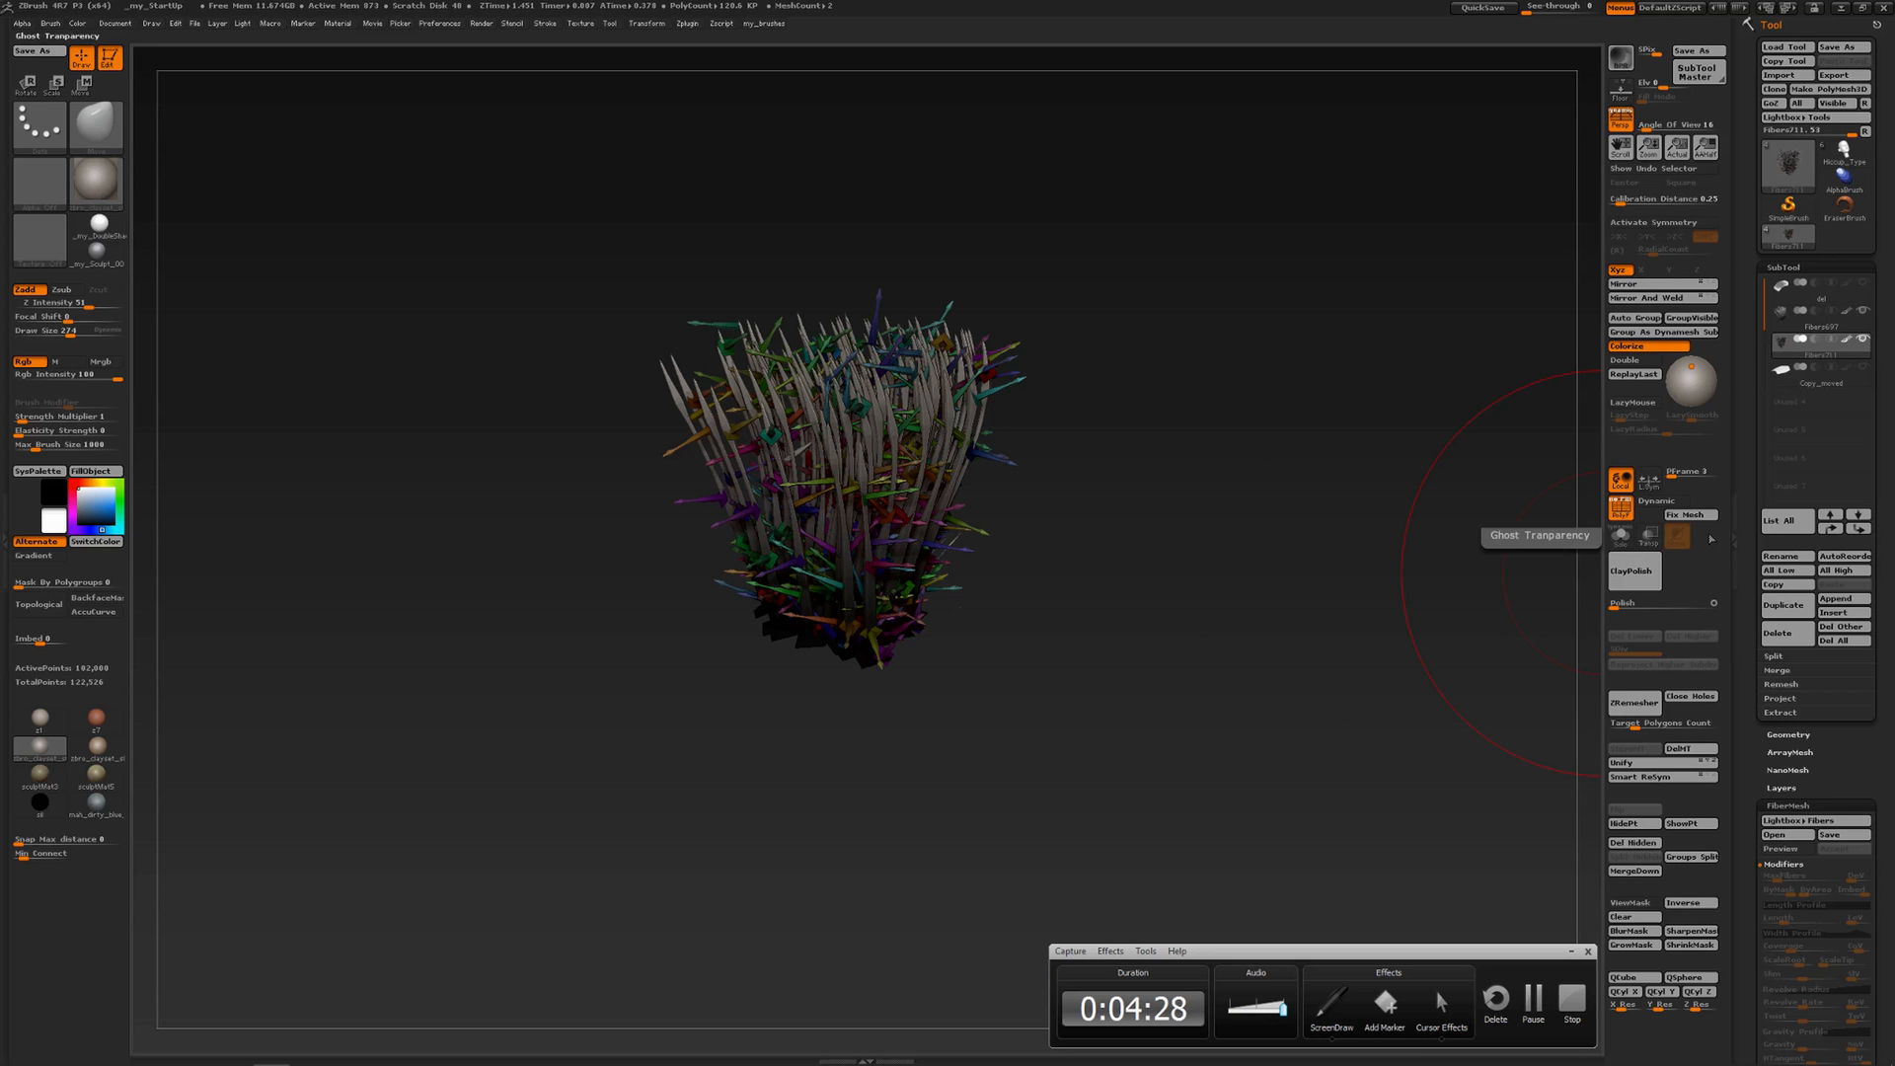
Delete both the secondary fibers subtool and the original fibers subtool
{"action": "left_click_drag", "start_coordinate": [1745, 513], "coordinate": [1745, 502]}
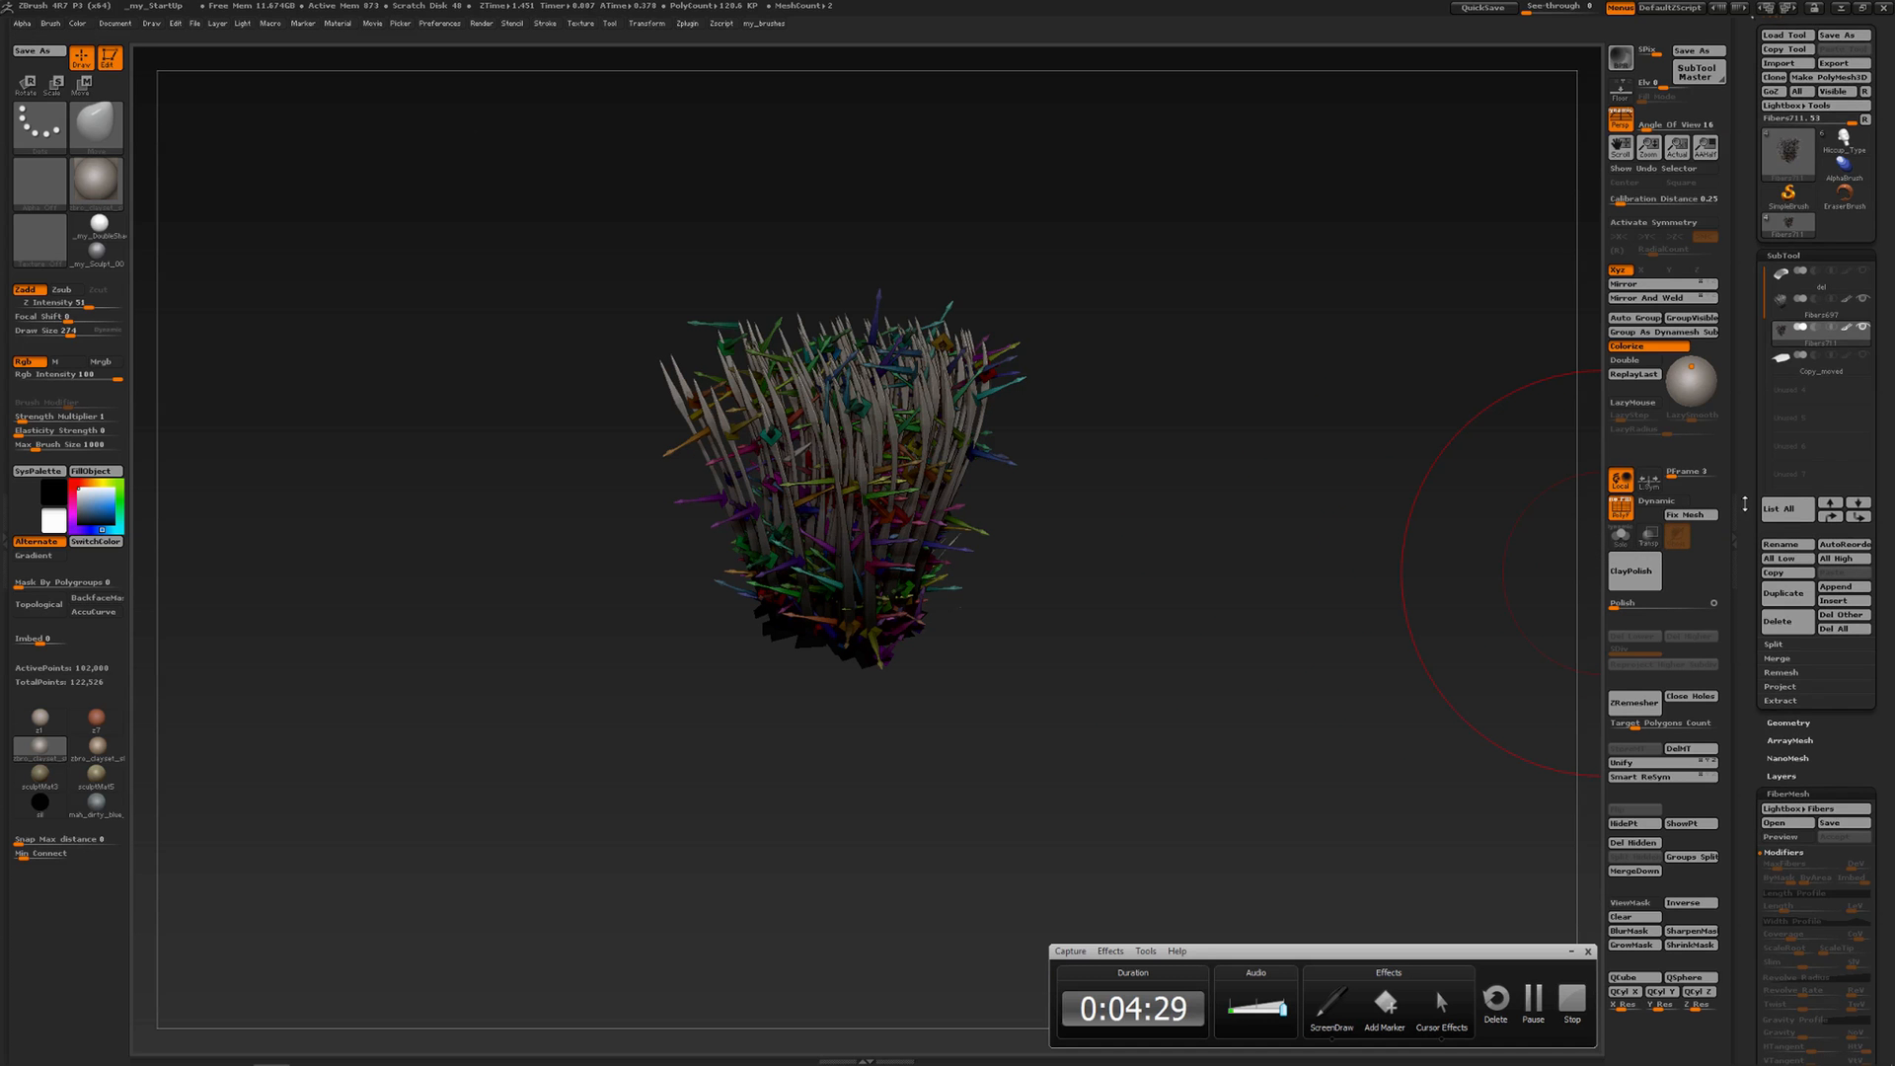
{"action": "left_click", "coordinate": [1784, 624]}
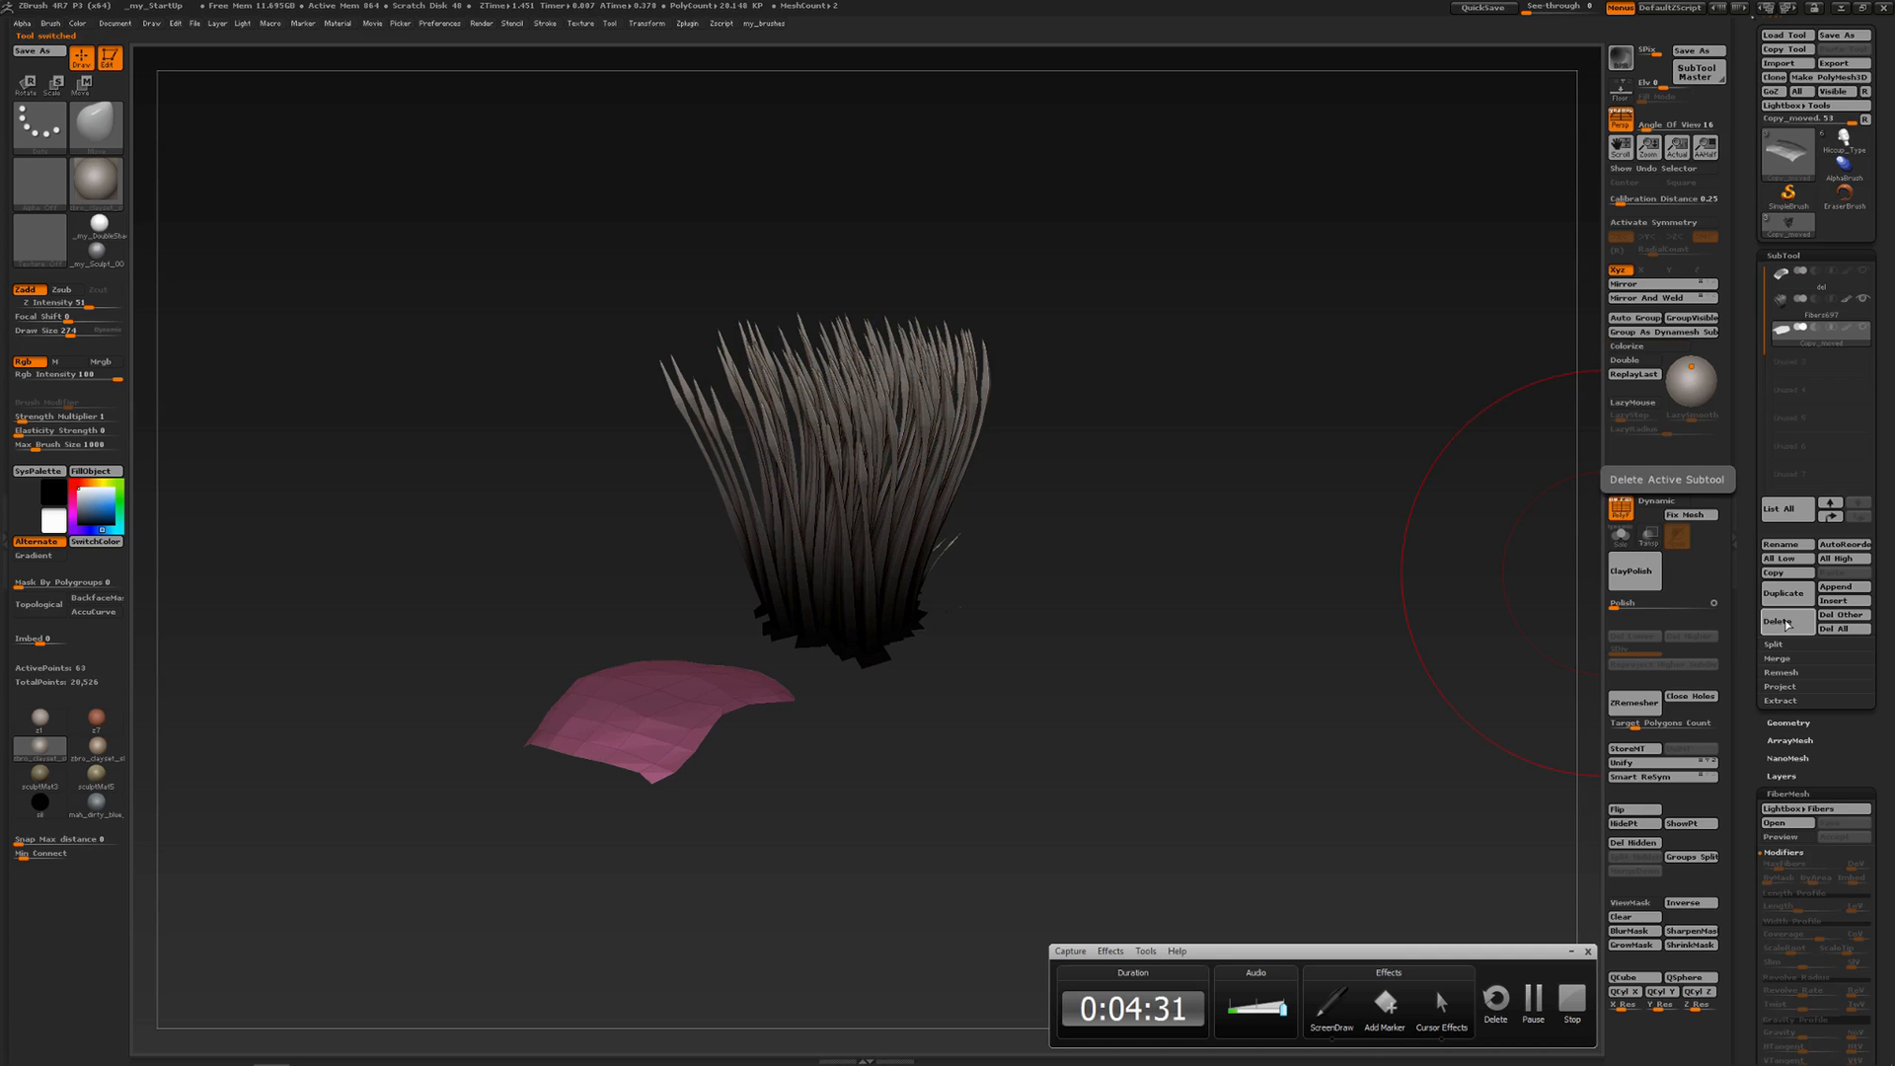
{"action": "left_click", "coordinate": [1787, 623]}
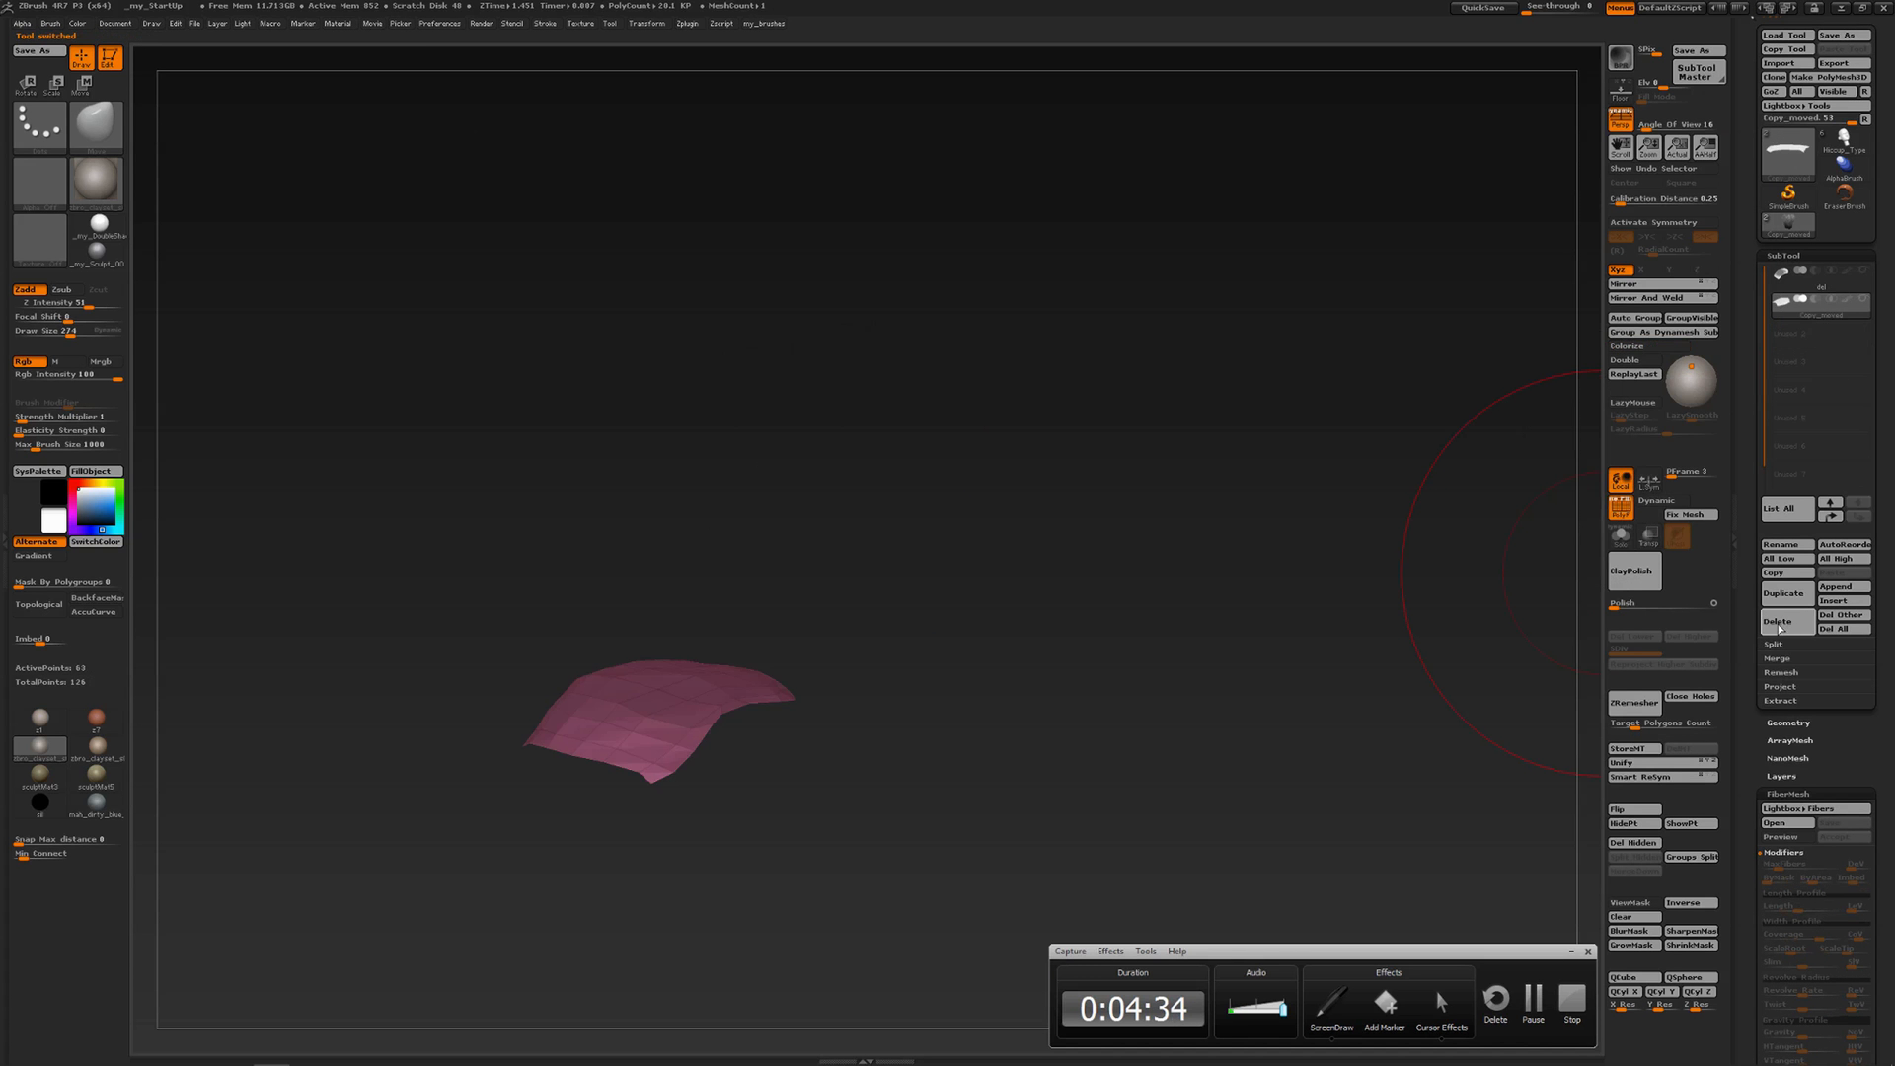
Select the base patch subtool above Copy_moved and start a new FiberMesh preview on it
{"action": "mouse_move", "coordinate": [1778, 311]}
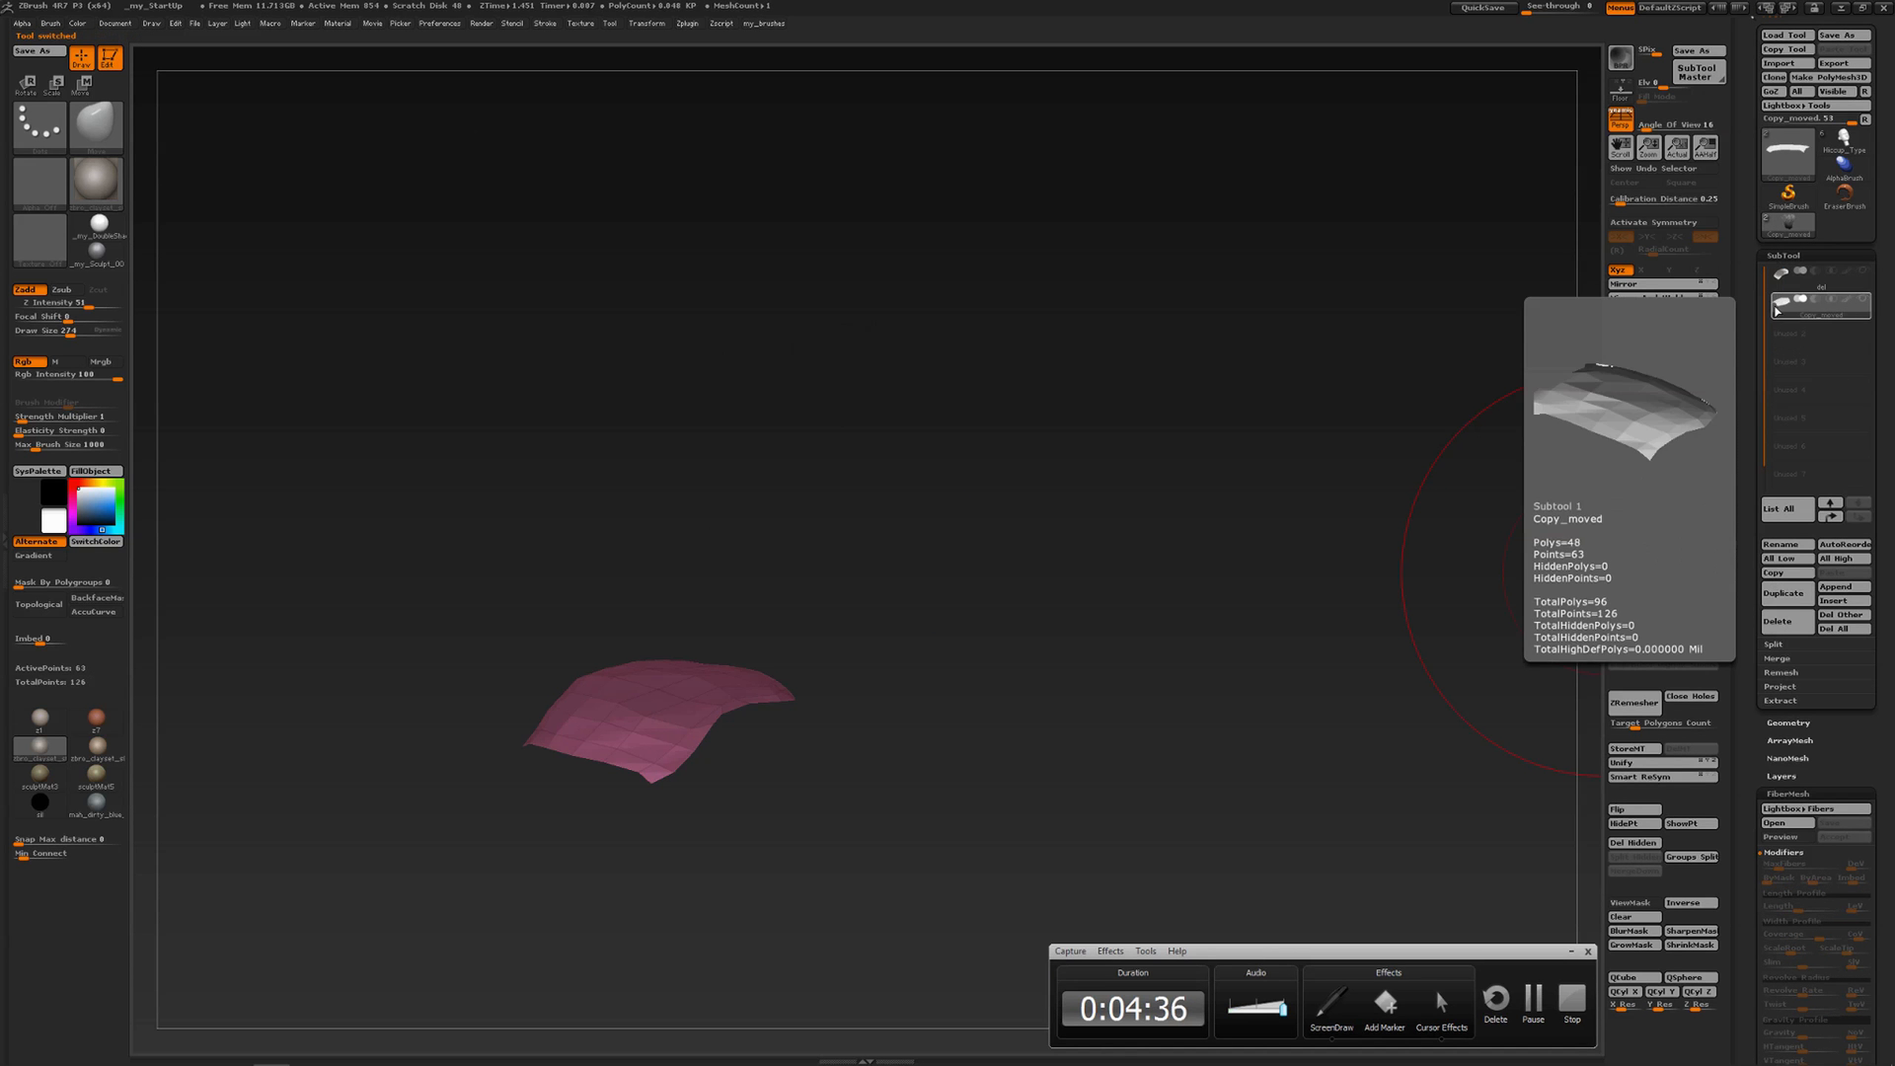
{"action": "left_click", "coordinate": [1782, 272]}
{"action": "left_click", "coordinate": [1777, 835]}
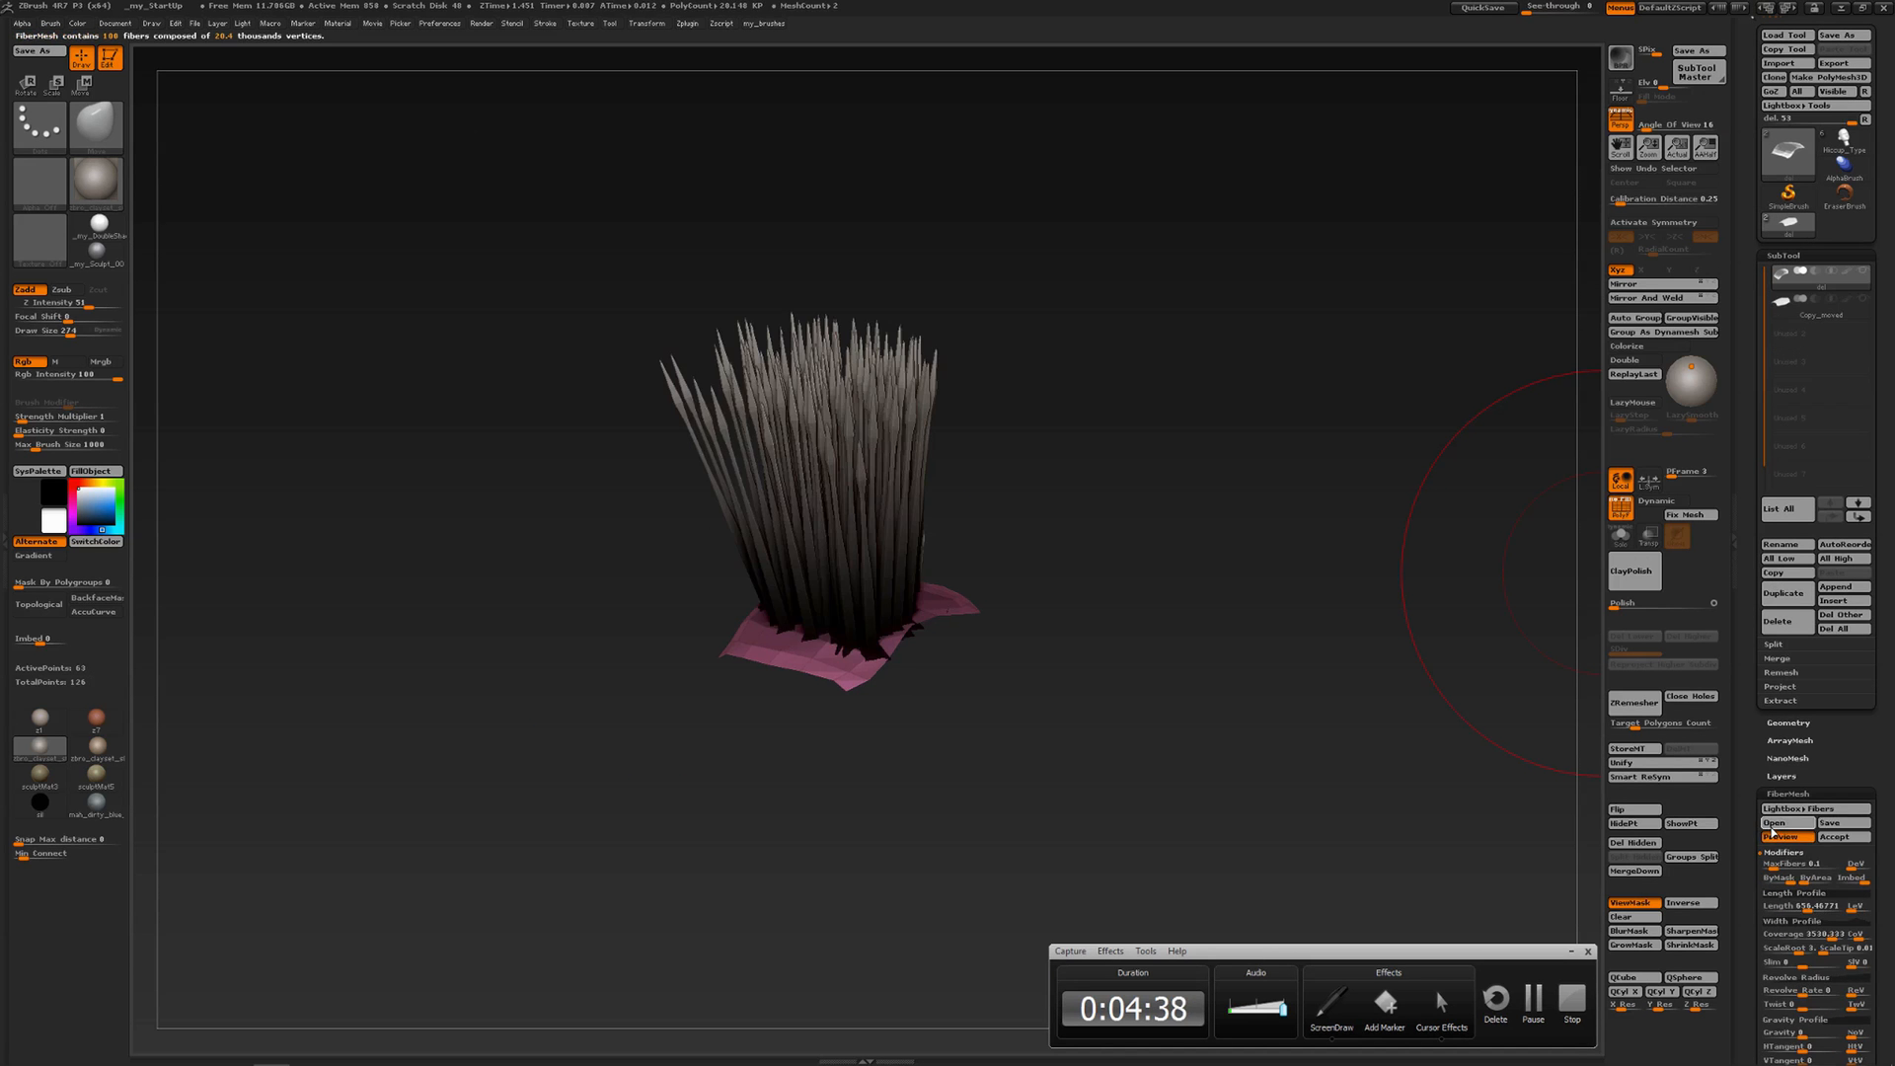
Try a small positive HTangent on the previewed fibers, inspect the lean, and reset the tangent values to 0
{"action": "scroll", "coordinate": [1747, 629], "scroll_direction": "down", "scroll_amount": 5}
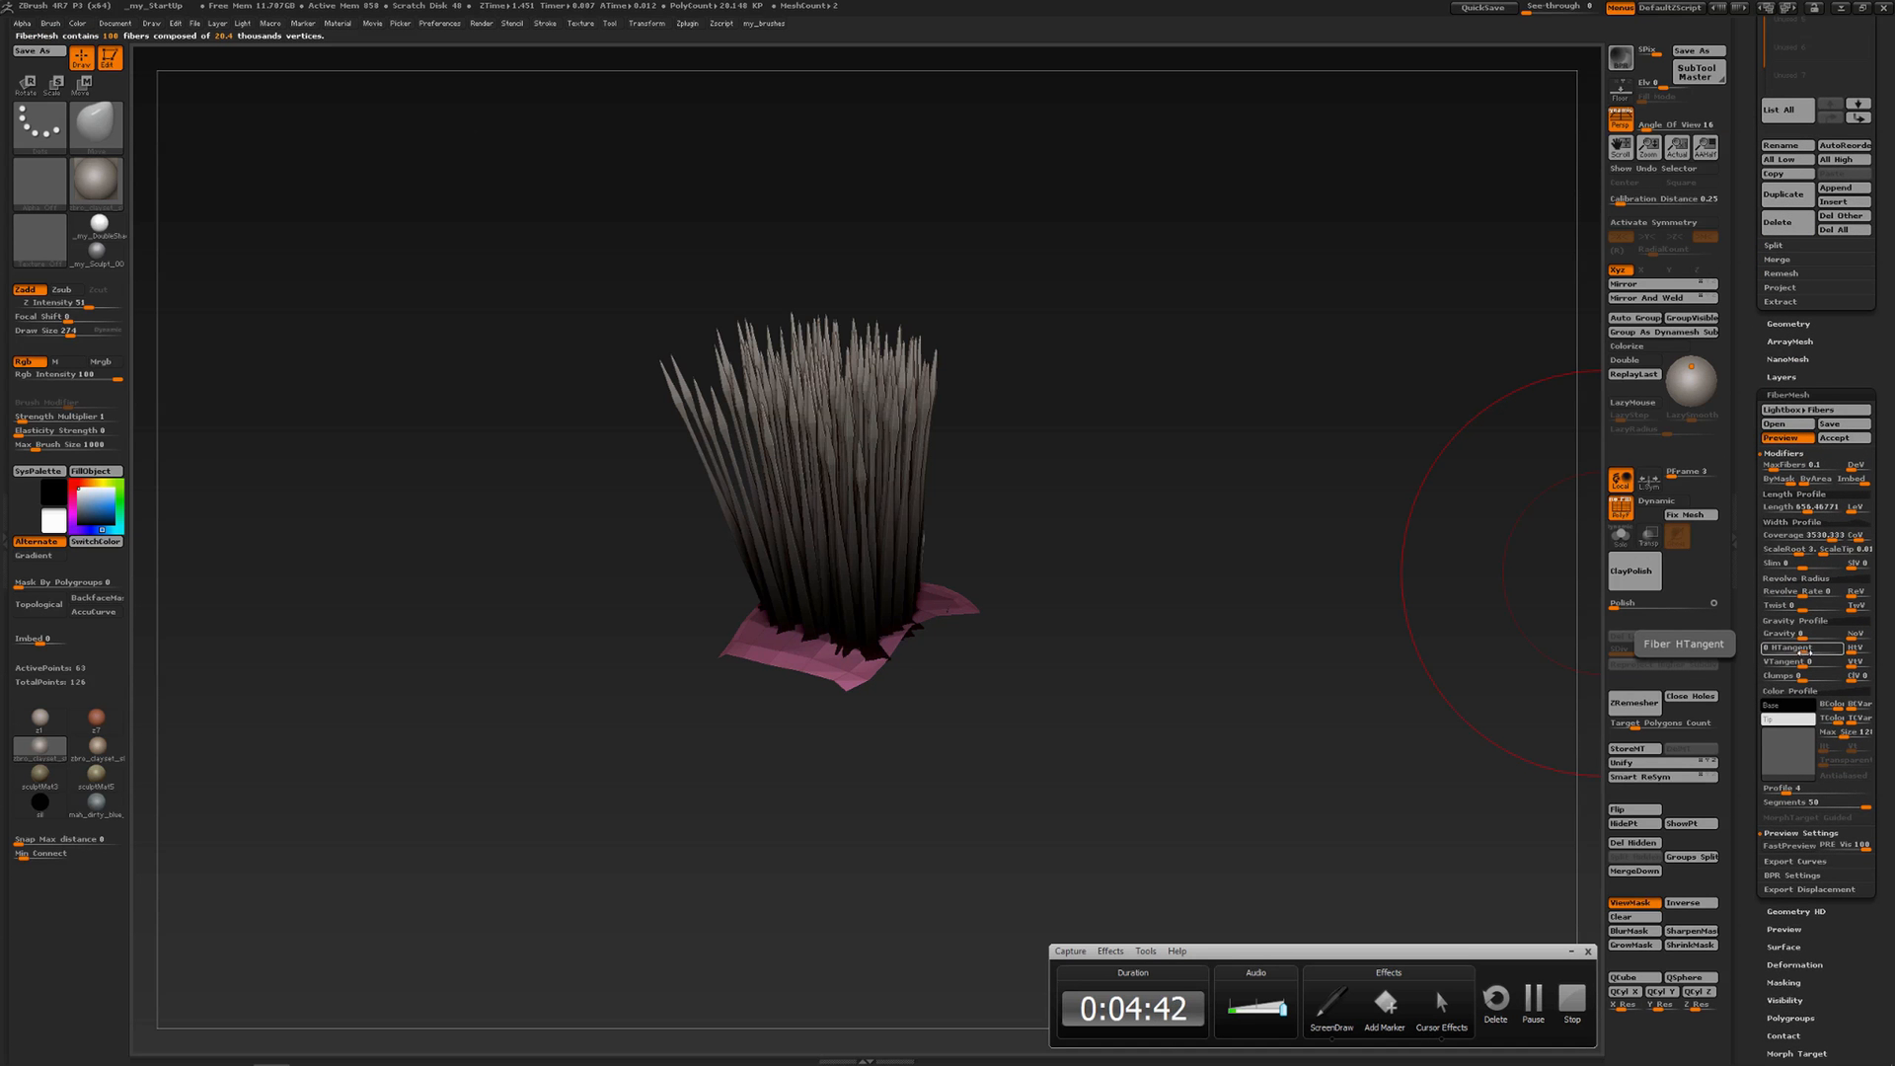
{"action": "left_click_drag", "start_coordinate": [1812, 651], "coordinate": [1833, 650]}
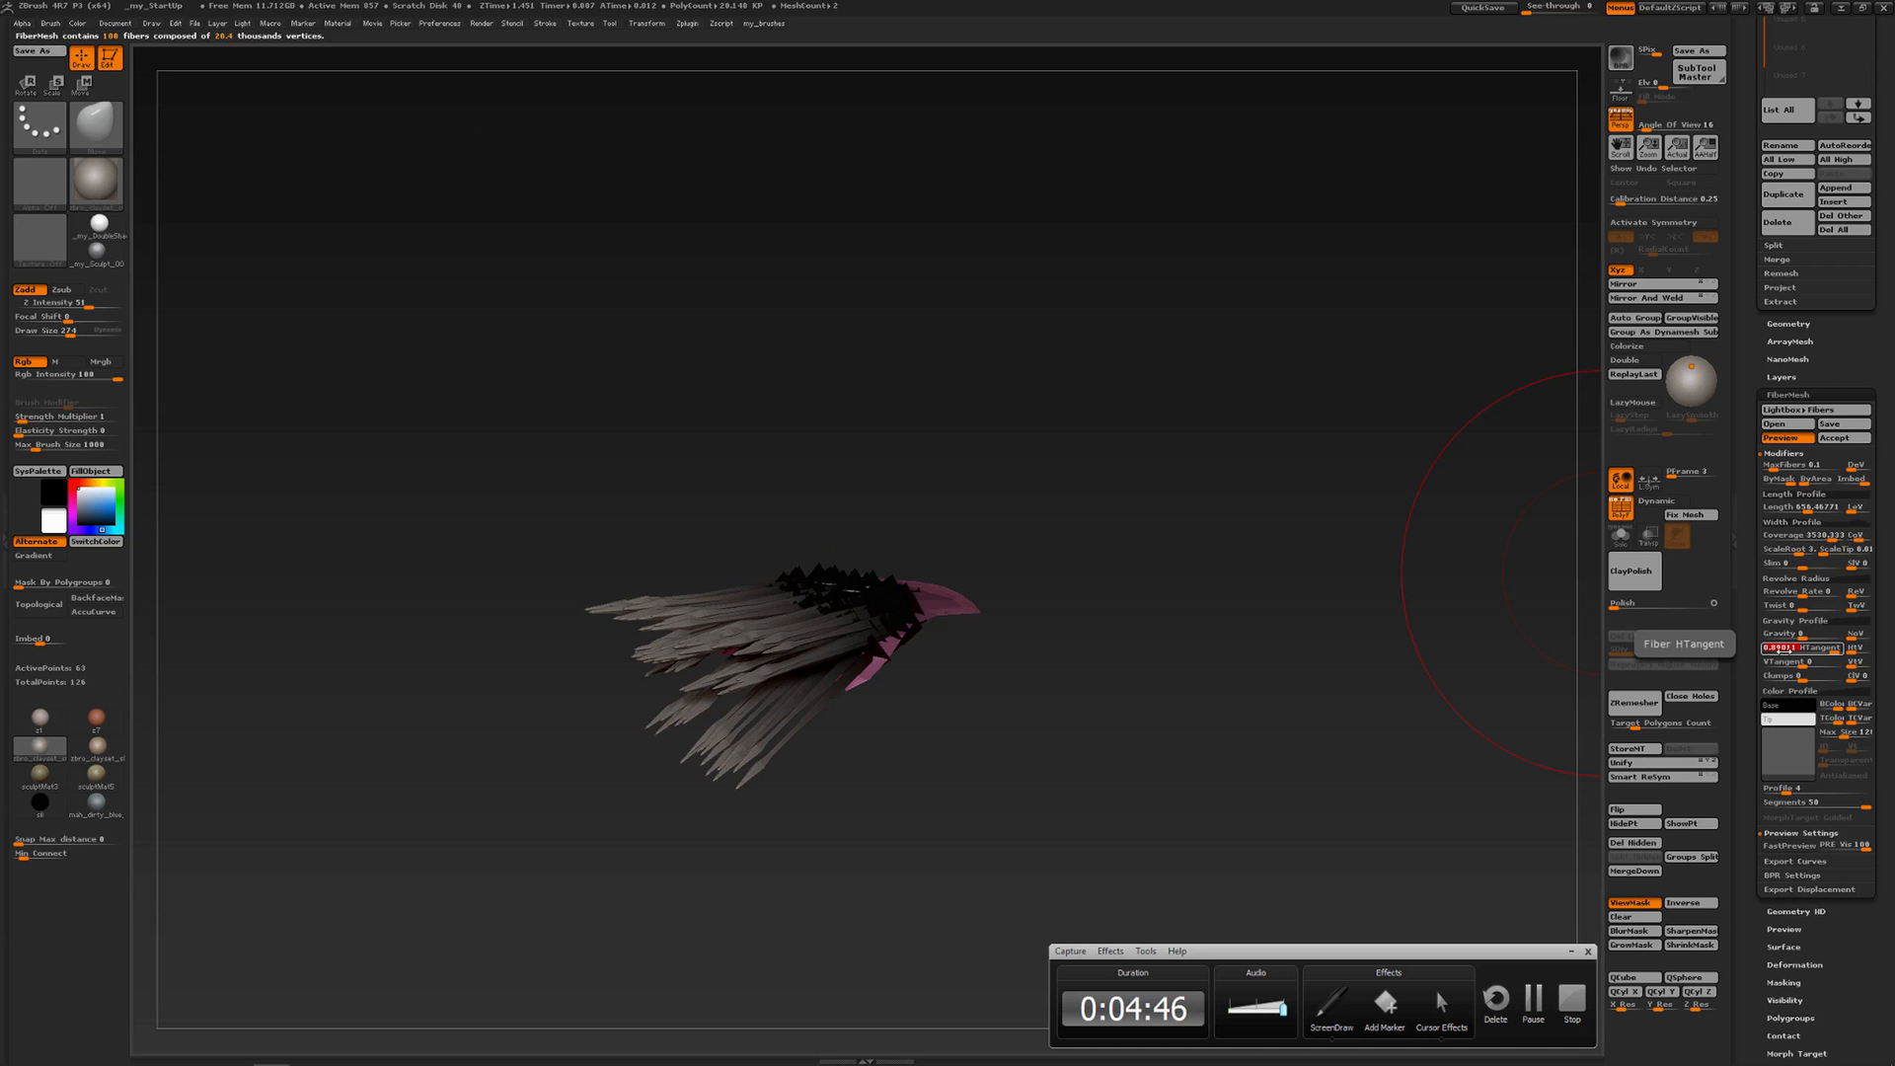
{"action": "left_click_drag", "start_coordinate": [1354, 592], "coordinate": [1334, 645]}
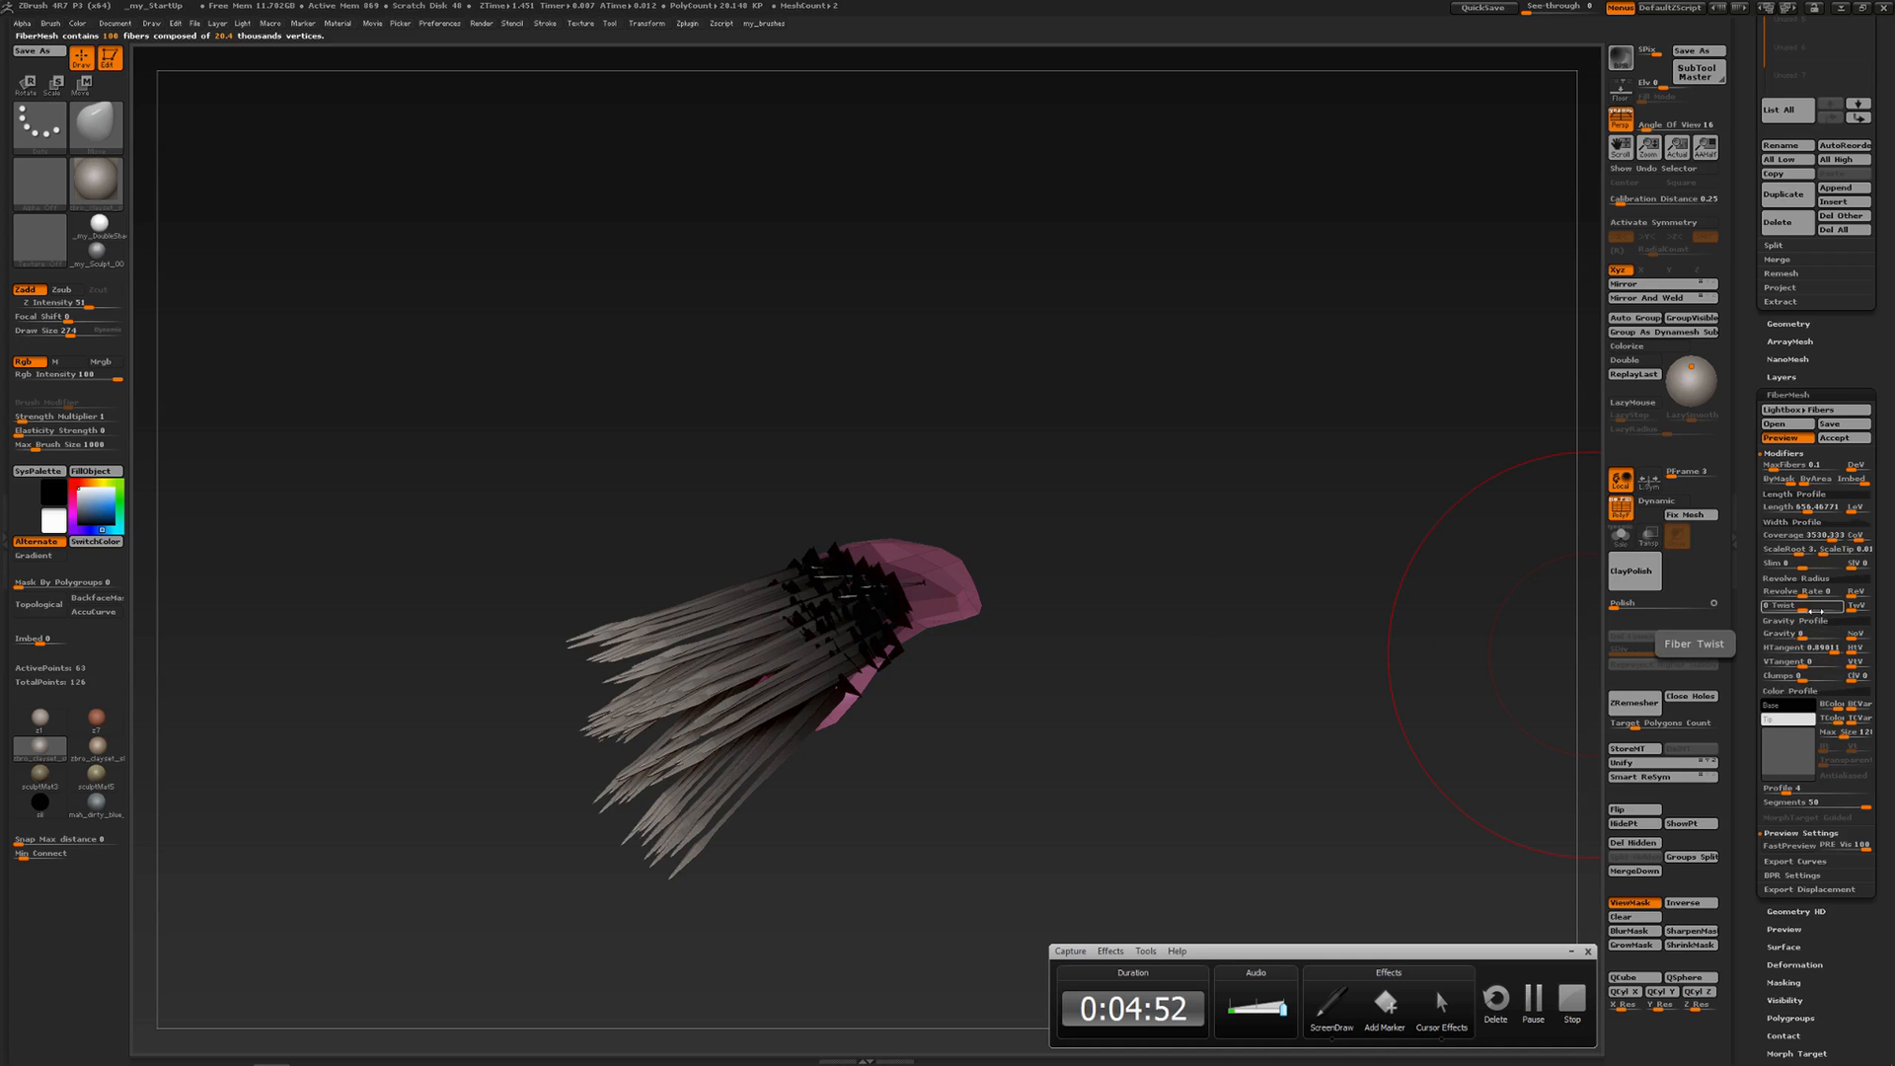
{"action": "left_click_drag", "start_coordinate": [1807, 647], "coordinate": [1826, 664]}
{"action": "key", "text": "Return"}
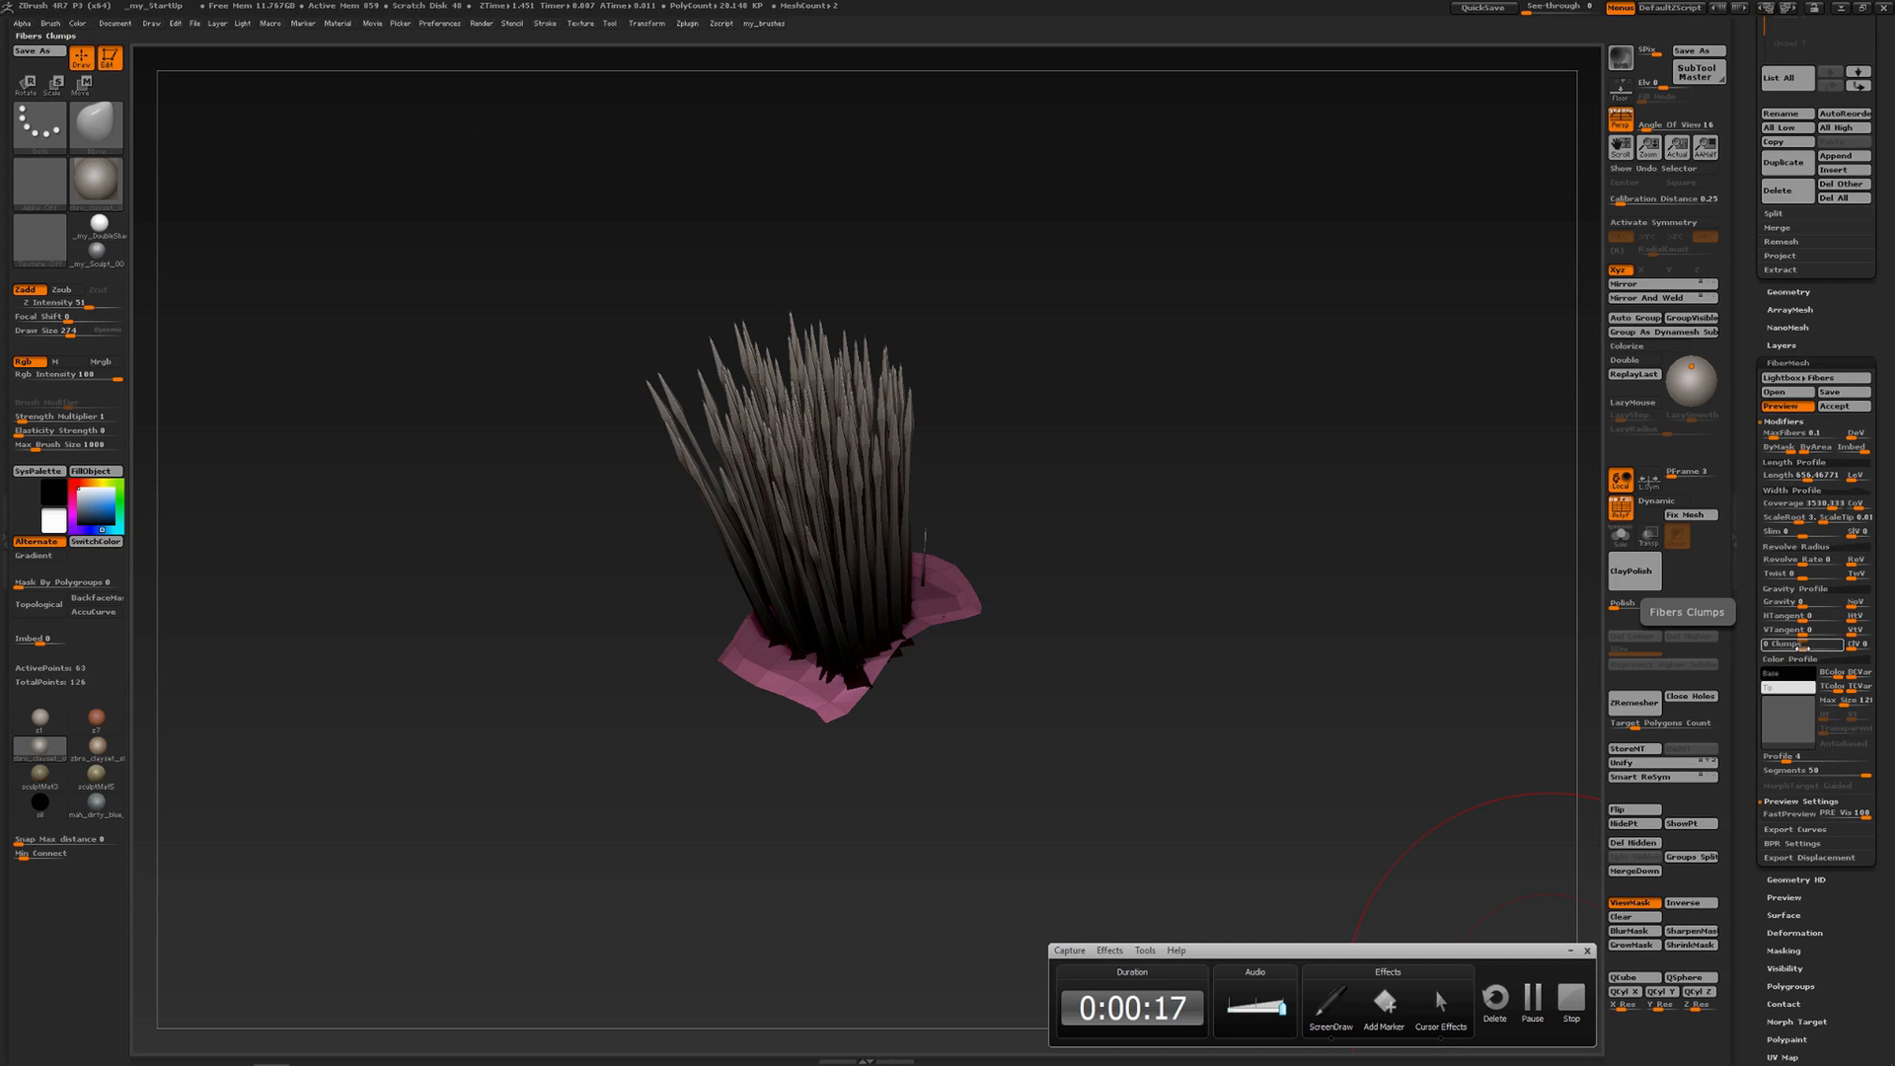
Try Clumps at 1 and at a negative value on the previewed fibers, and return it to 0
{"action": "left_click_drag", "start_coordinate": [1802, 648], "coordinate": [1834, 646]}
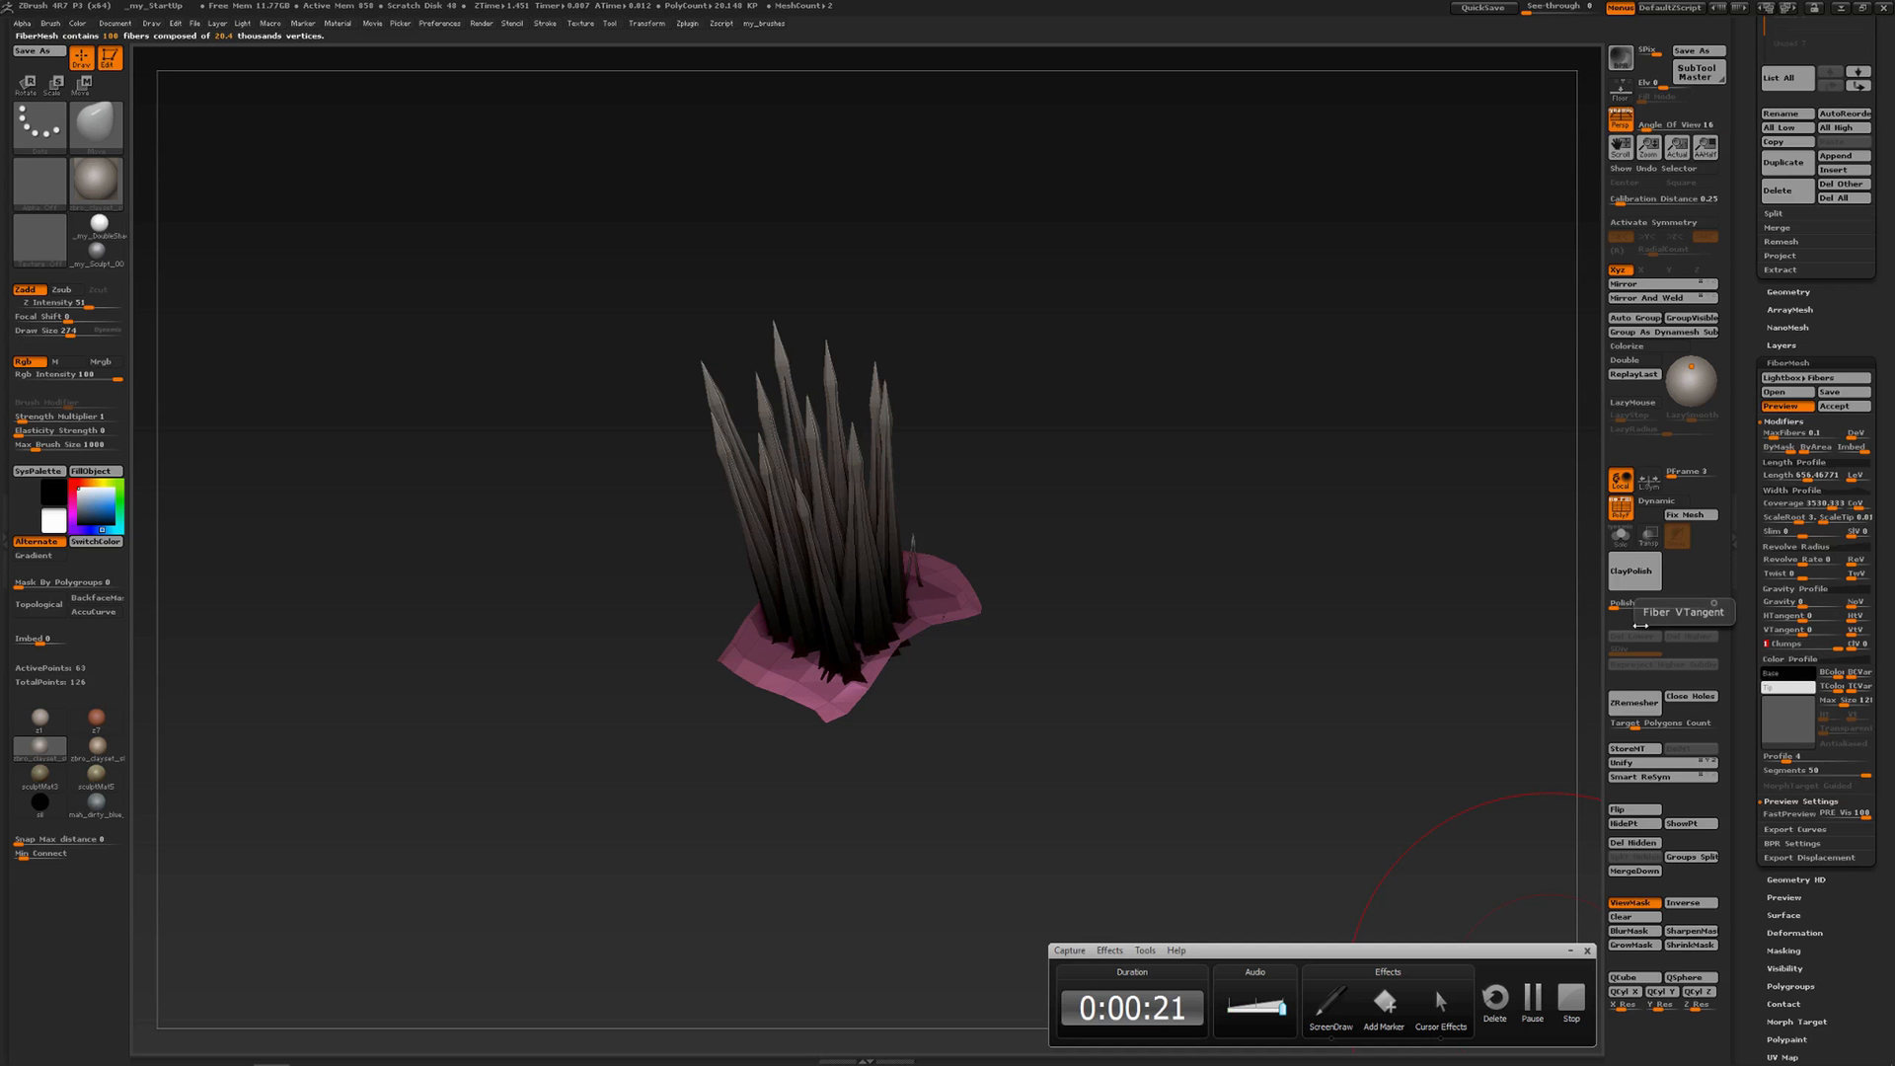
{"action": "mouse_move", "coordinate": [1142, 525]}
{"action": "left_mouse_down"}
{"action": "mouse_move", "coordinate": [1132, 645]}
{"action": "mouse_move", "coordinate": [1126, 523]}
{"action": "left_mouse_up"}
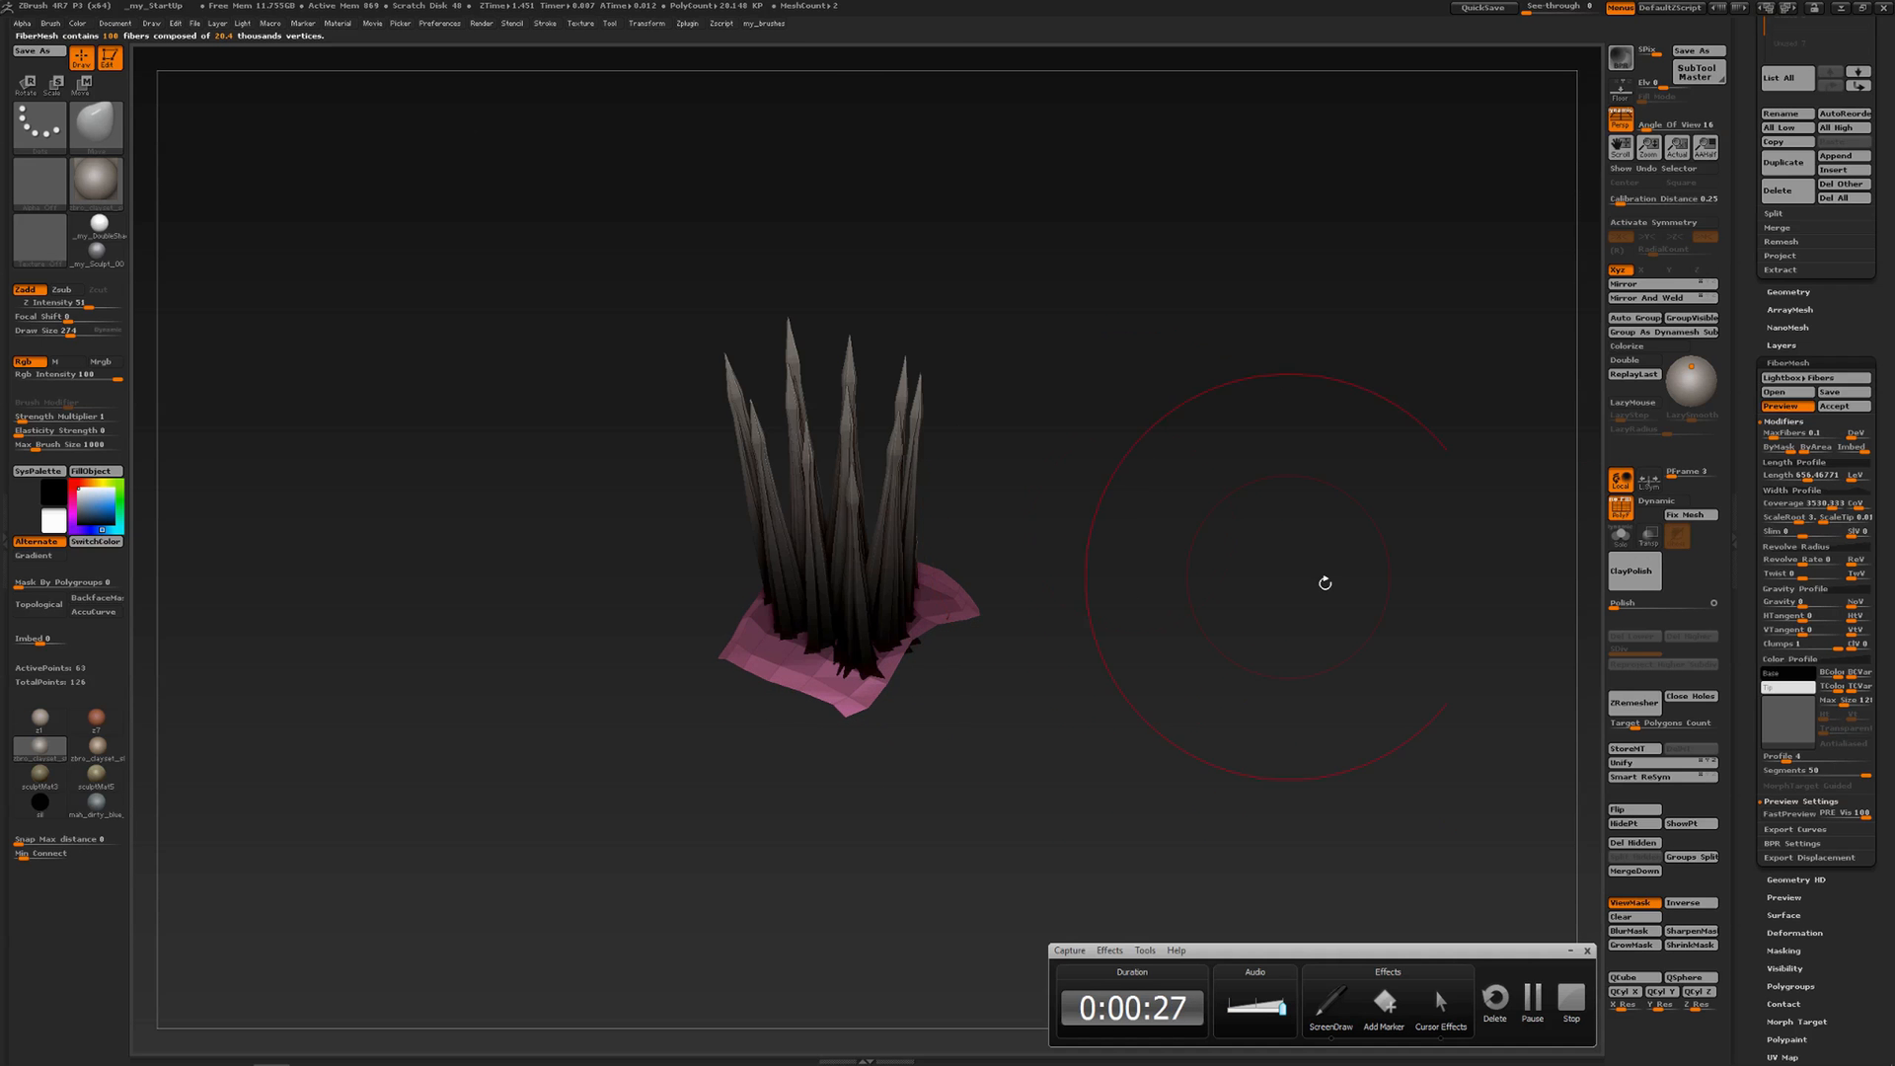
{"action": "left_click_drag", "start_coordinate": [1829, 646], "coordinate": [1758, 645]}
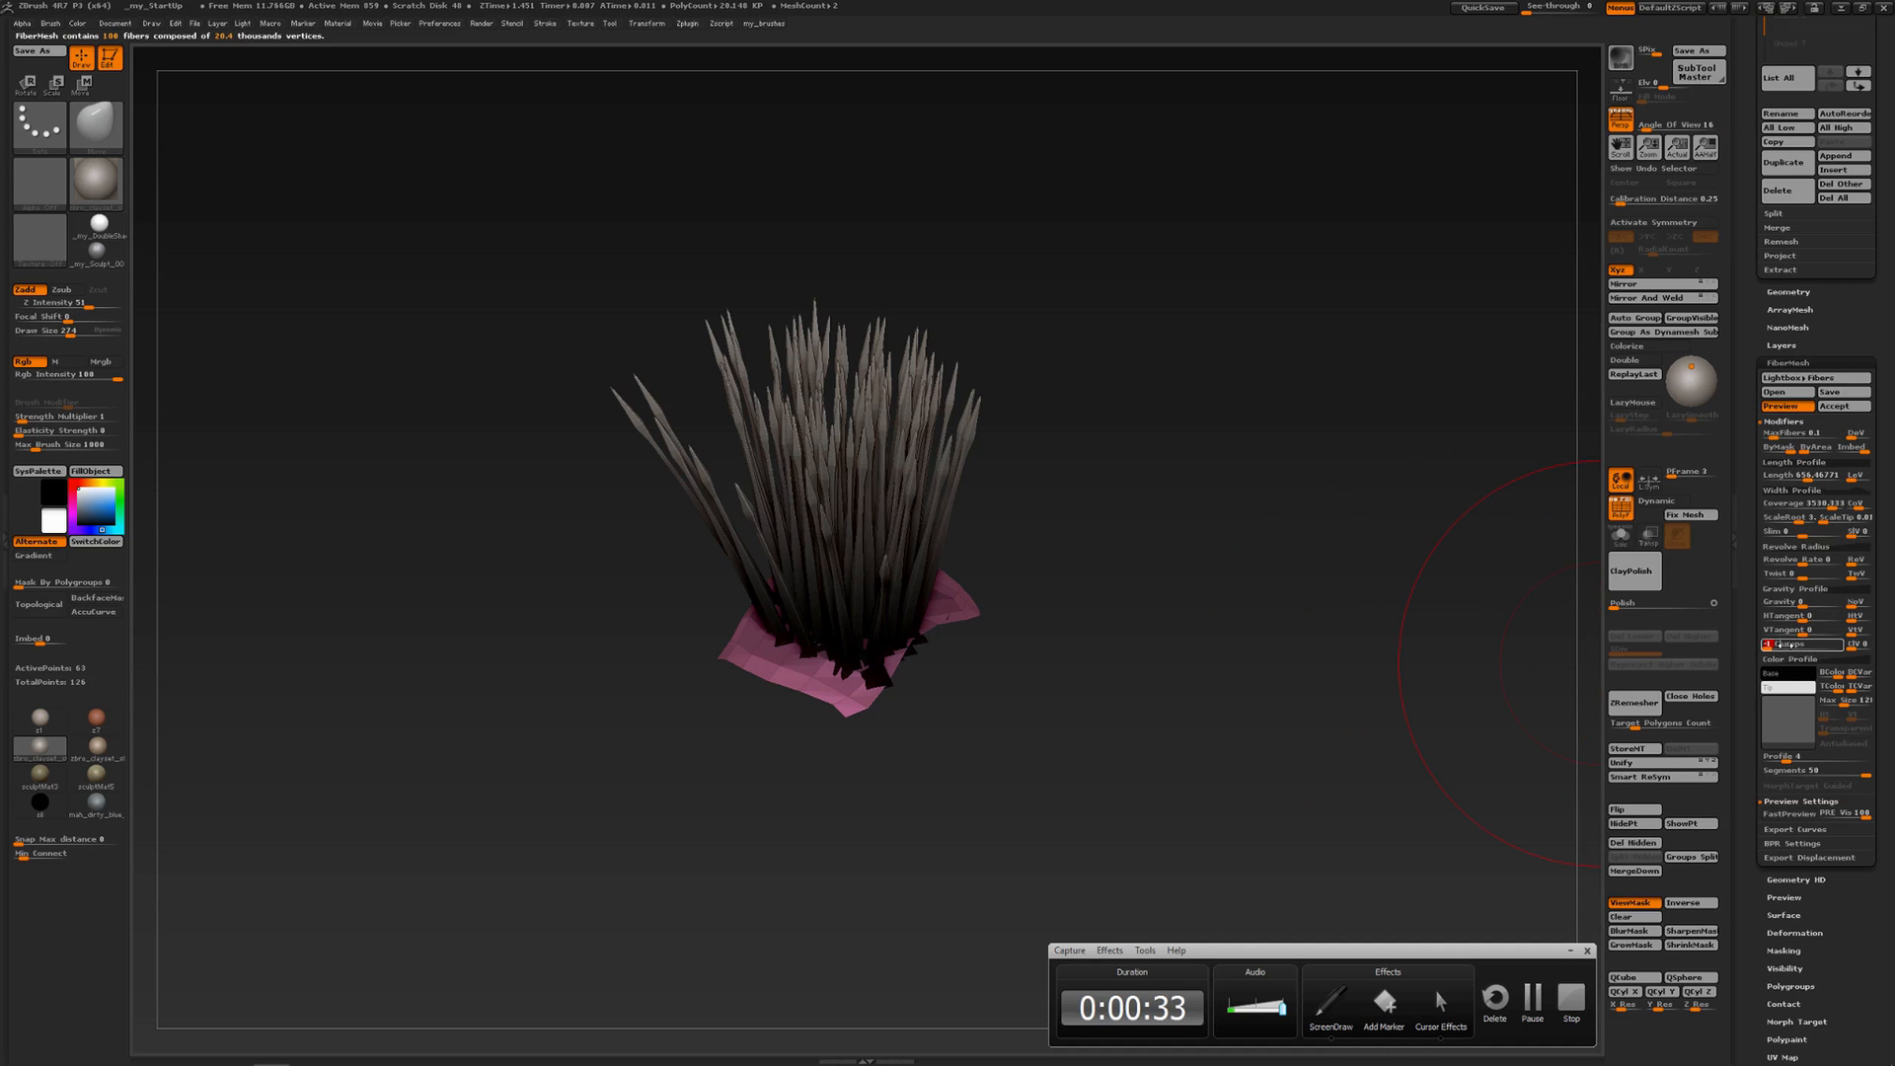
{"action": "left_click", "coordinate": [1767, 644]}
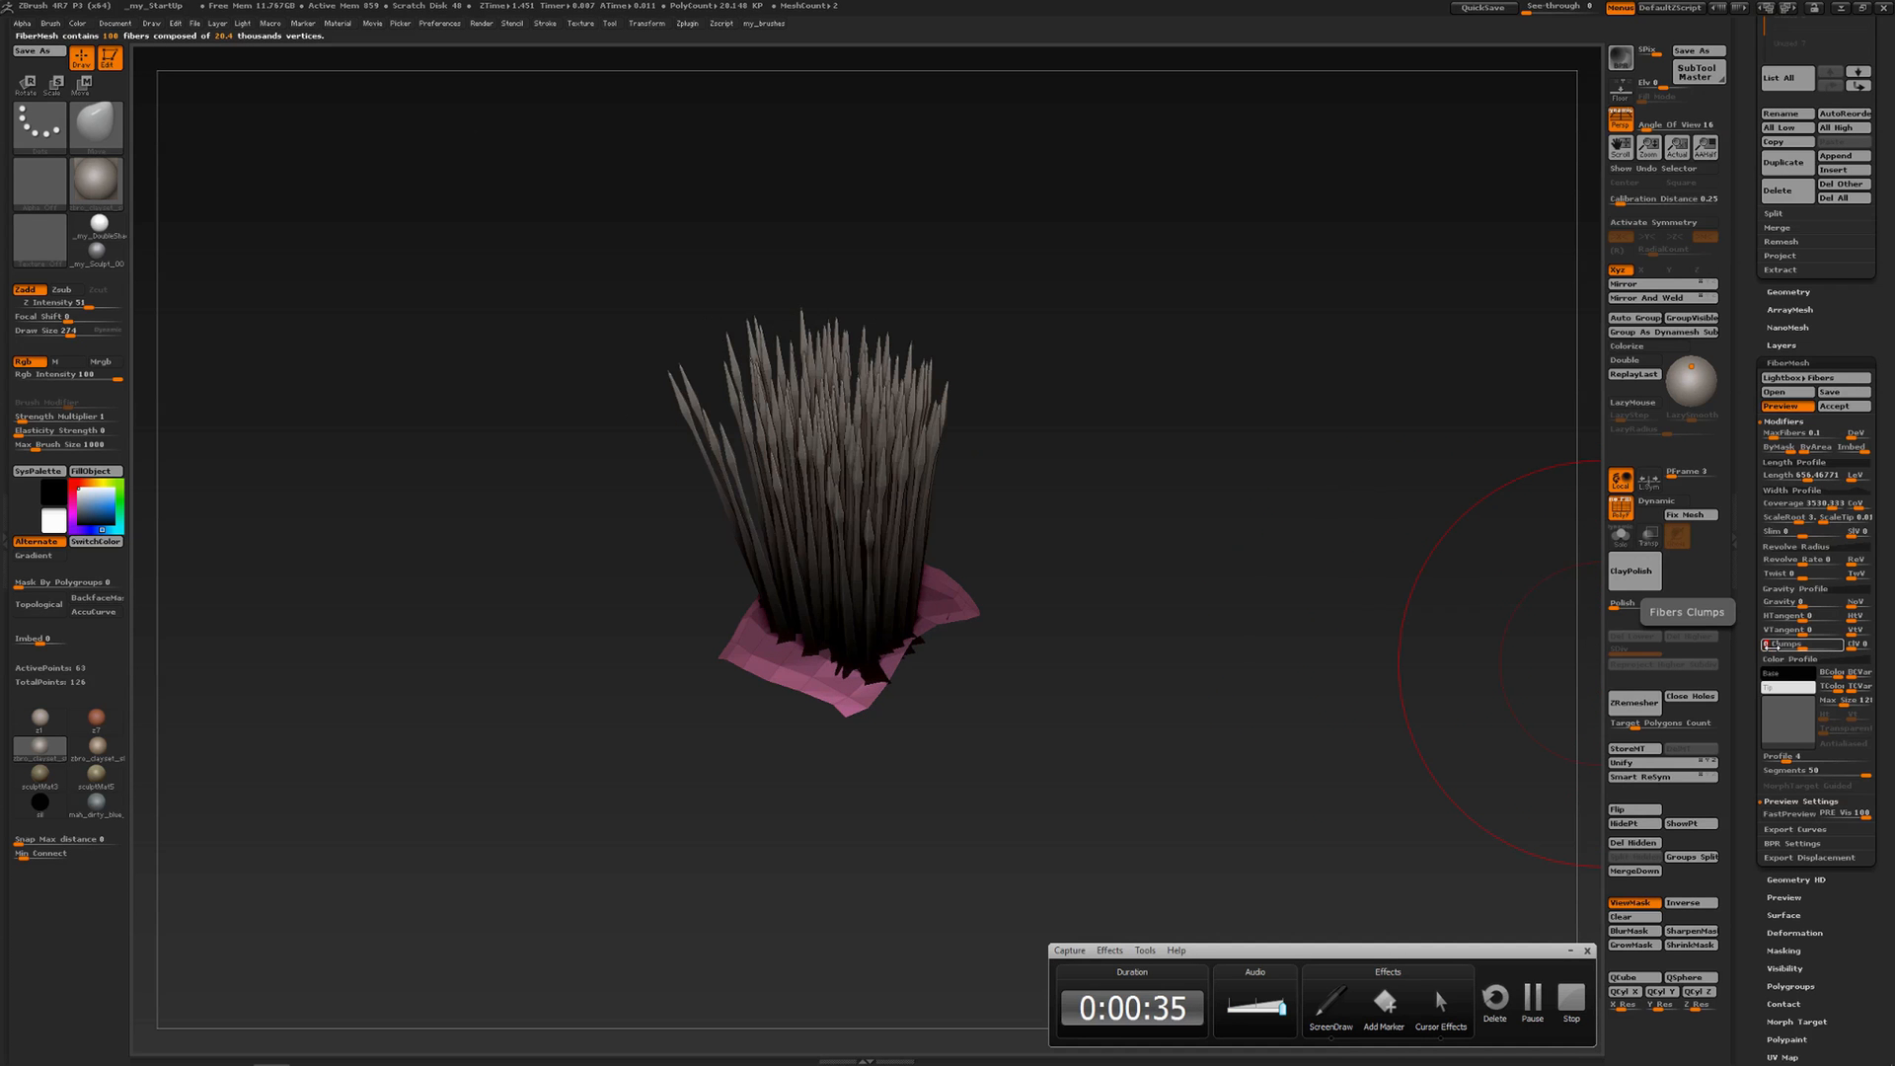
Try Clumps at 1 together with a Clumps Variations value of 1, and reset both to 0
{"action": "left_click_drag", "start_coordinate": [1766, 645], "coordinate": [1830, 655]}
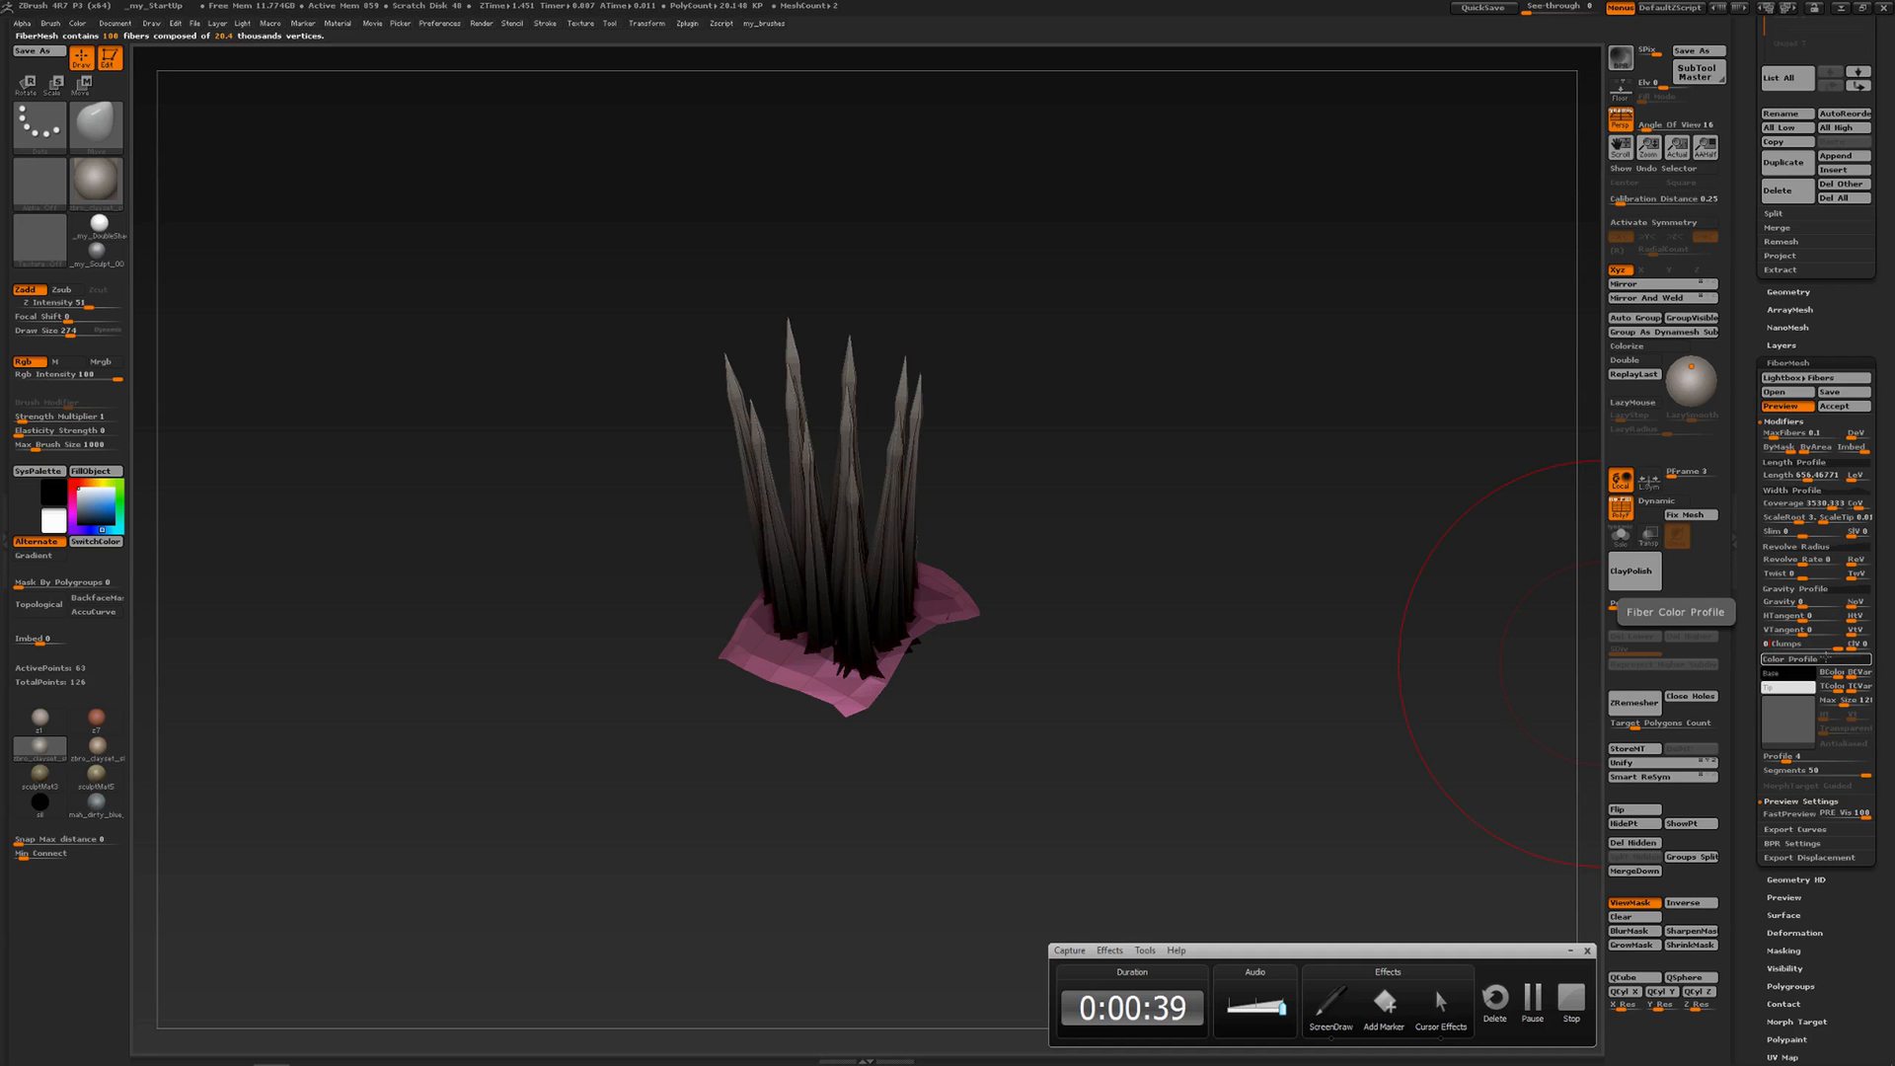
{"action": "key", "text": "Return"}
{"action": "left_click_drag", "start_coordinate": [1814, 646], "coordinate": [1856, 644]}
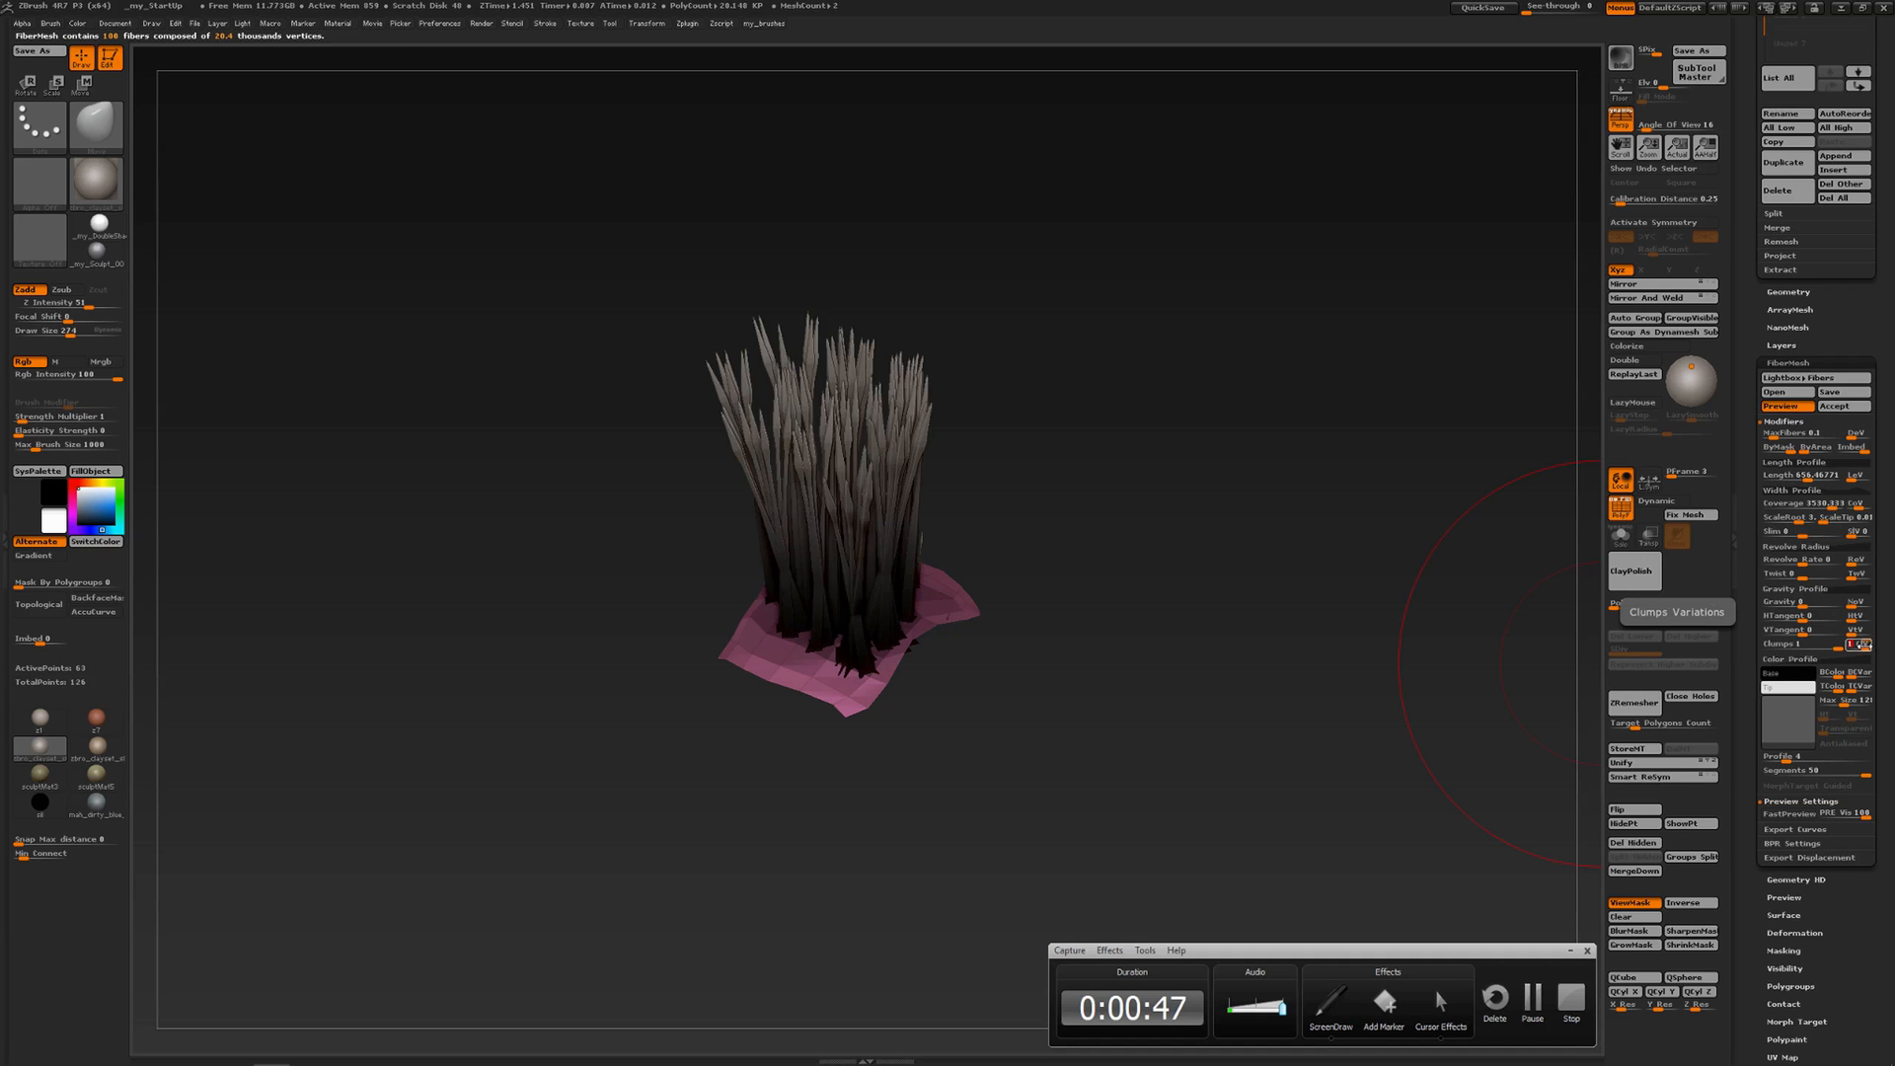
{"action": "left_click_drag", "start_coordinate": [1856, 644], "coordinate": [1802, 643]}
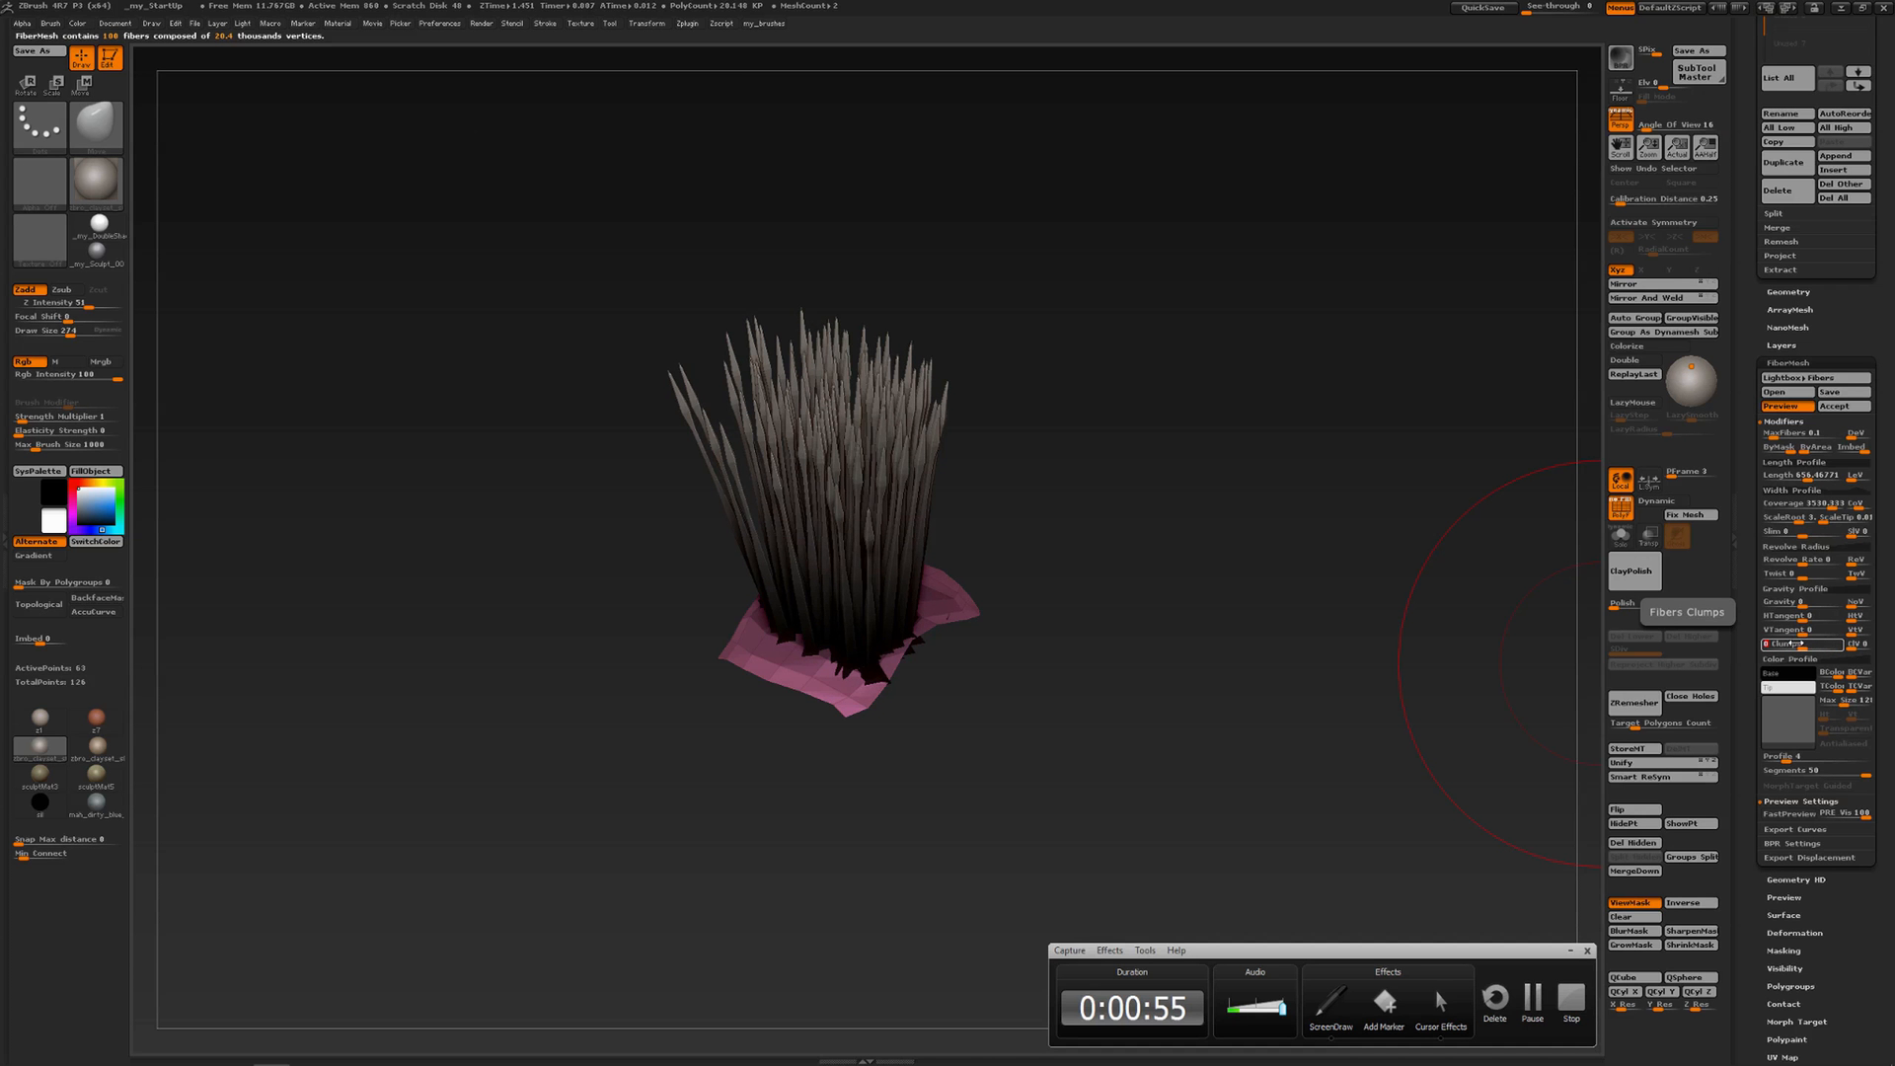
Check the fibers' Color Profile curve, close it, and examine the Base and Tip color swatches
{"action": "left_click", "coordinate": [1794, 658]}
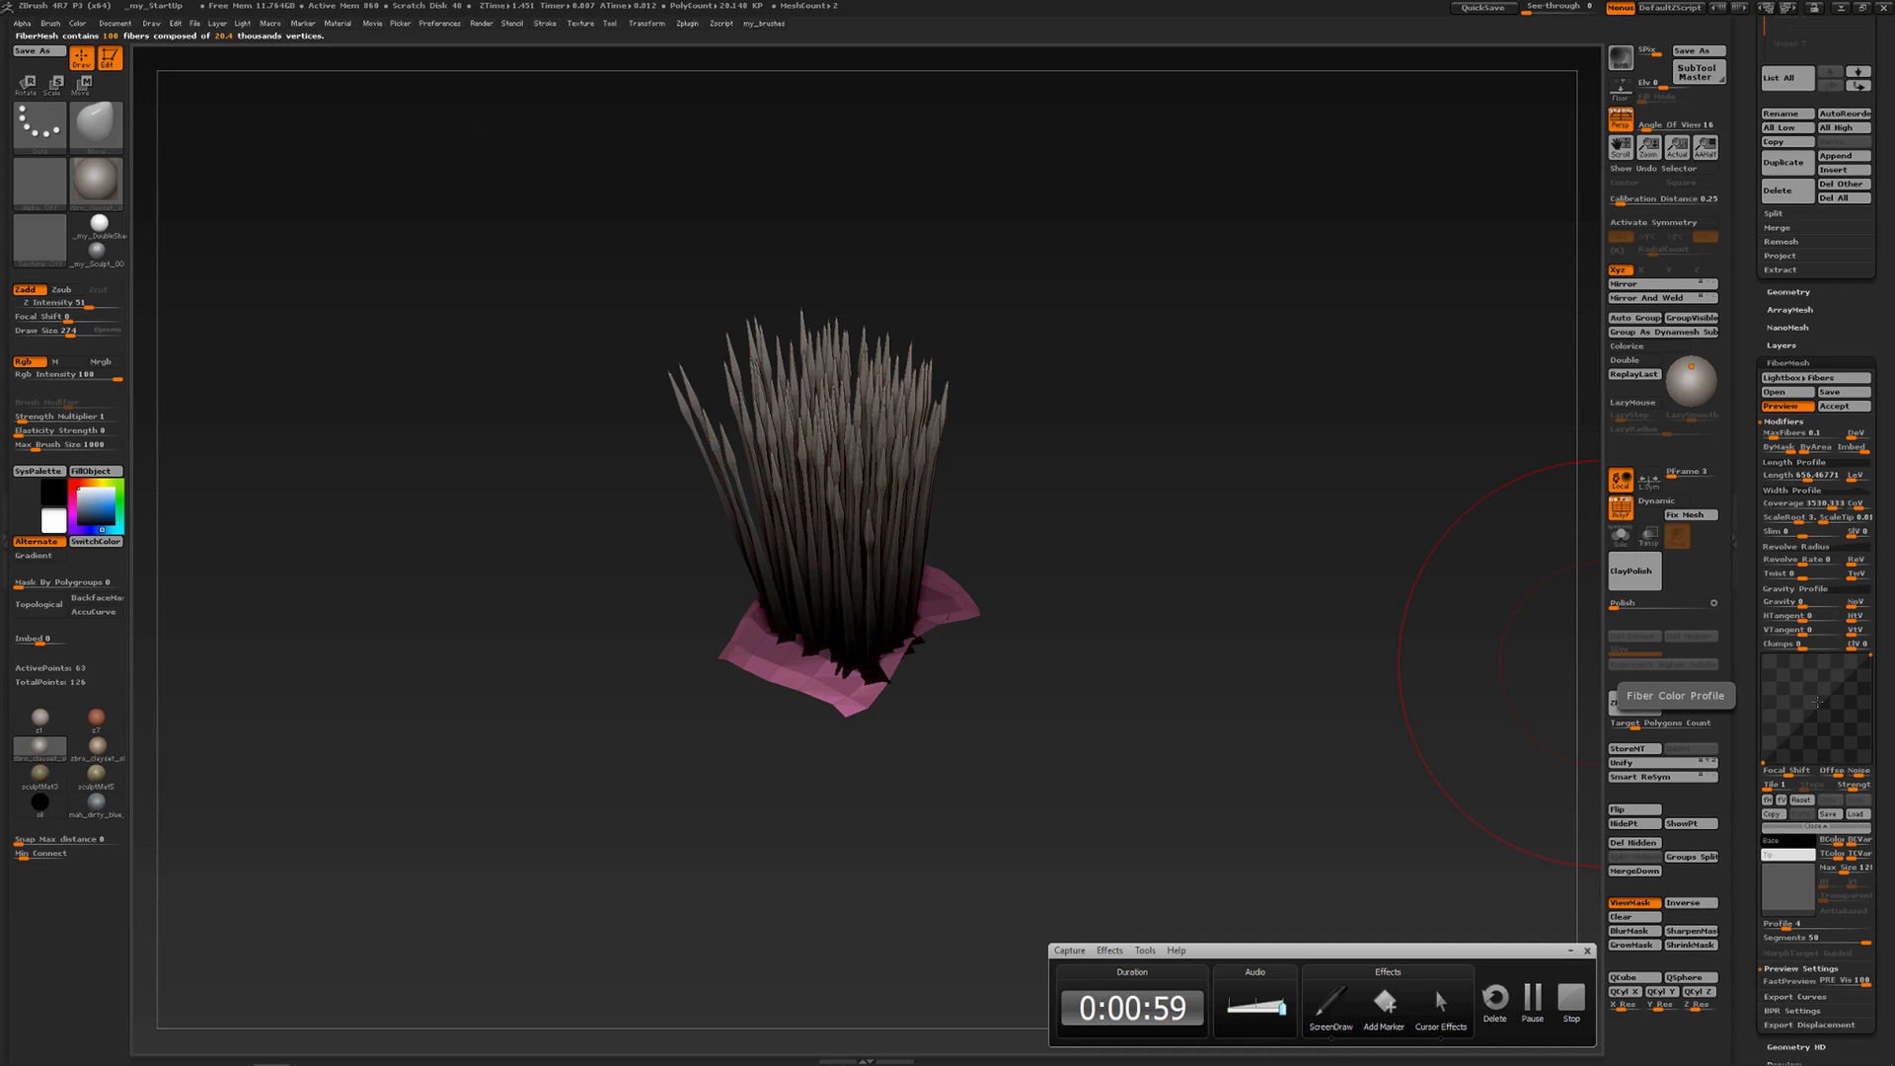
{"action": "left_click", "coordinate": [1816, 827]}
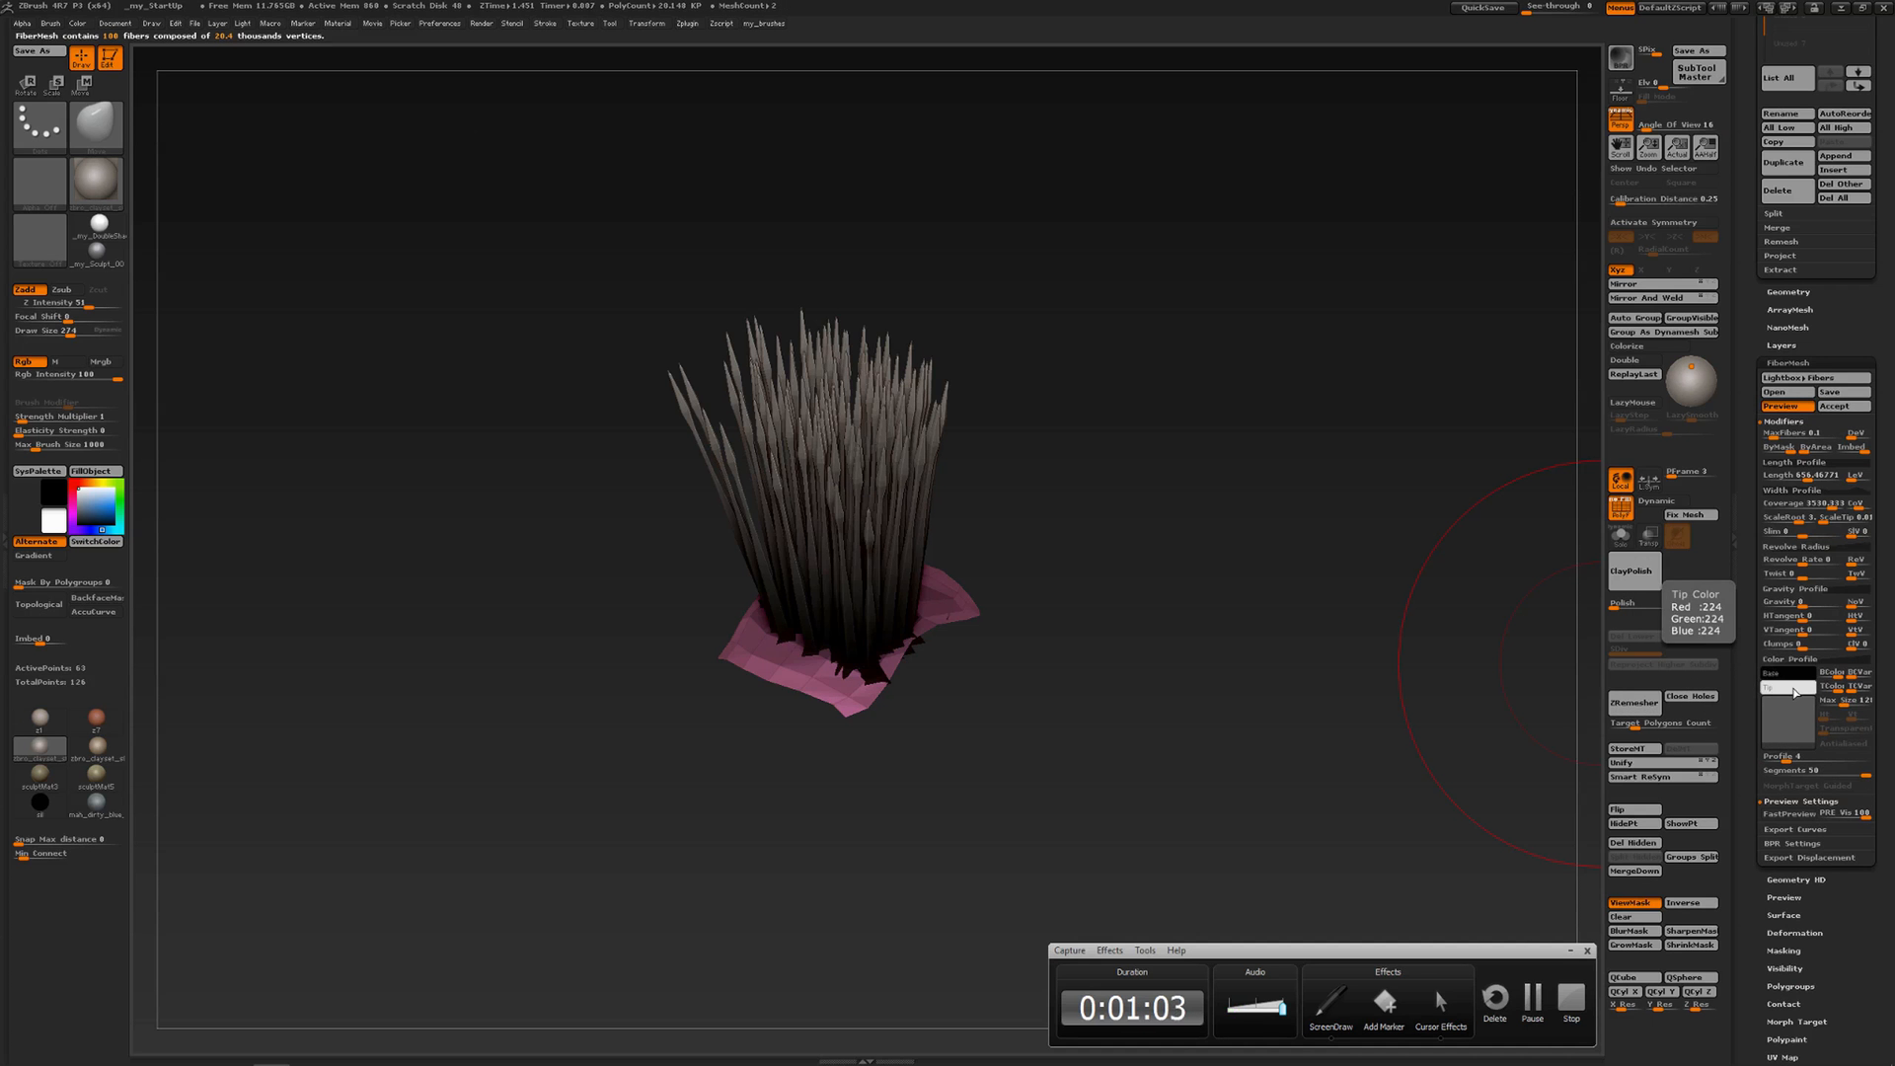
{"action": "left_click_drag", "start_coordinate": [1311, 661], "coordinate": [1299, 631]}
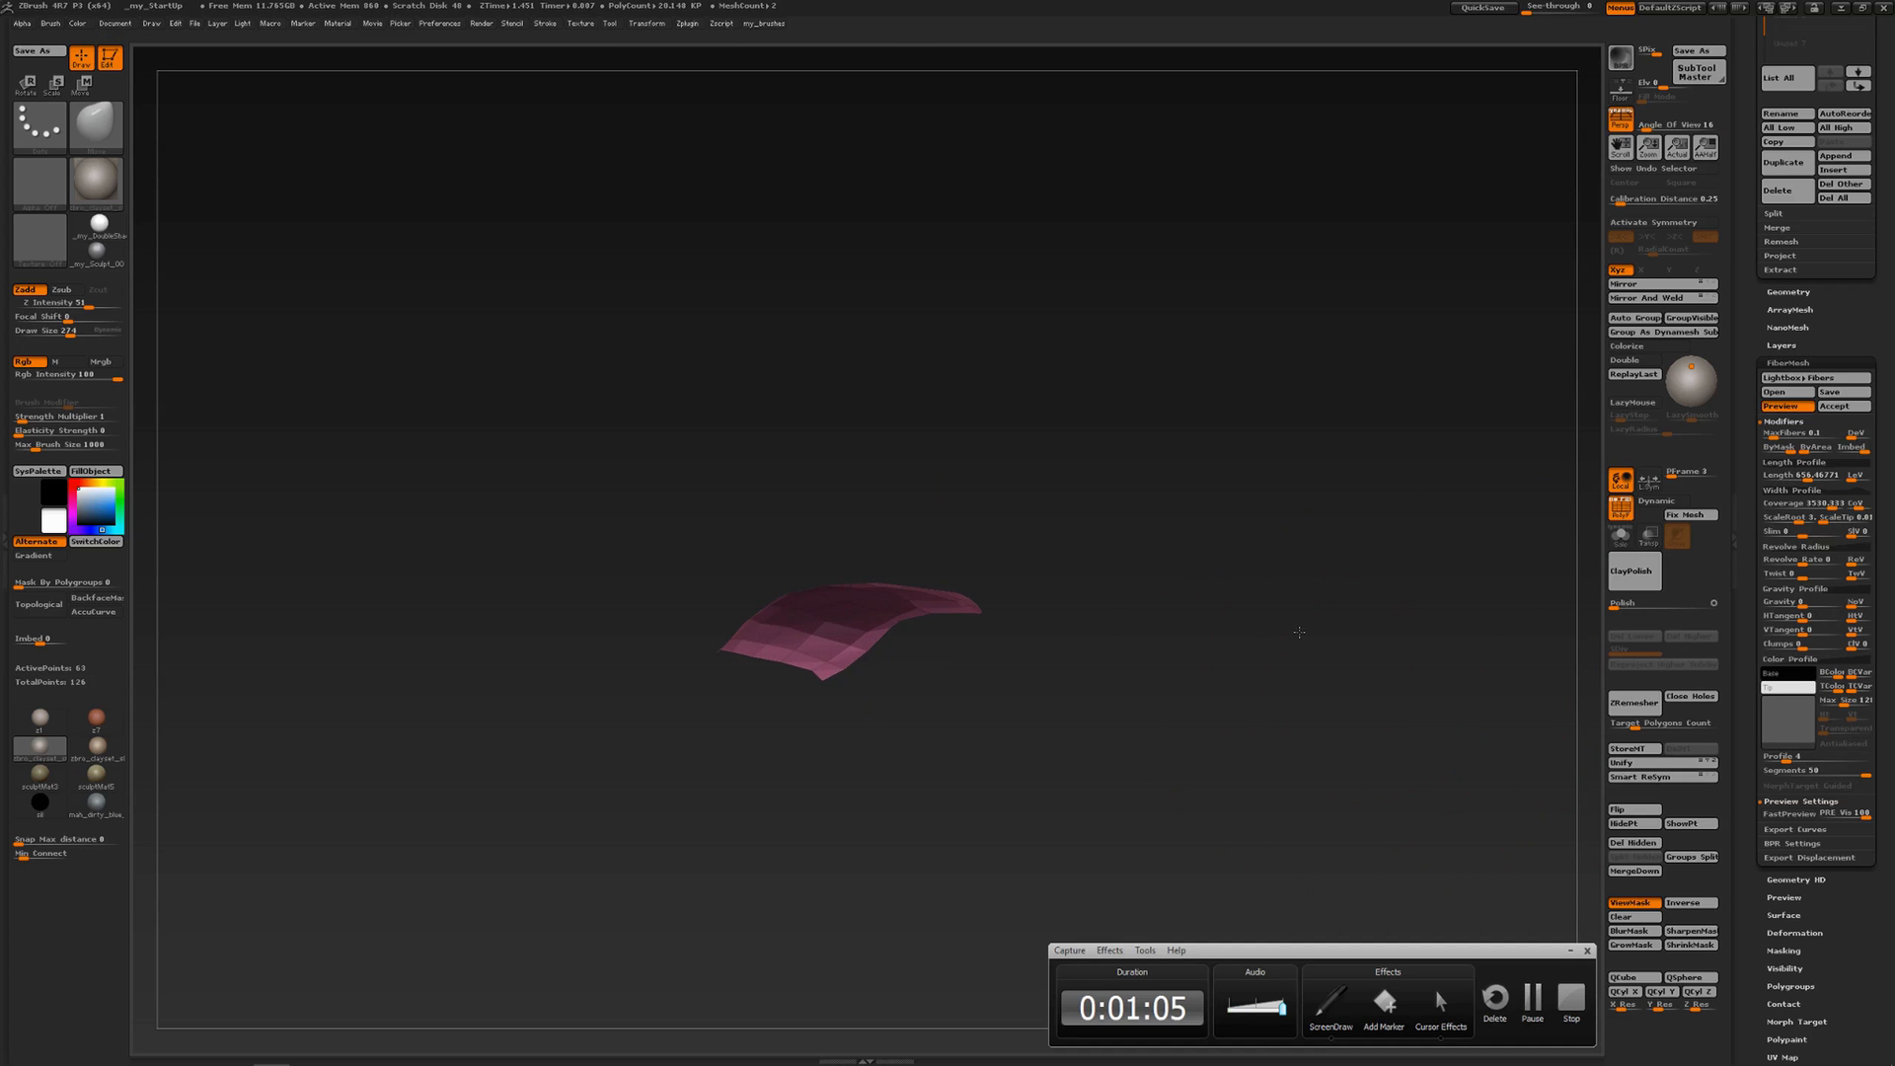
{"action": "left_click", "coordinate": [1788, 673]}
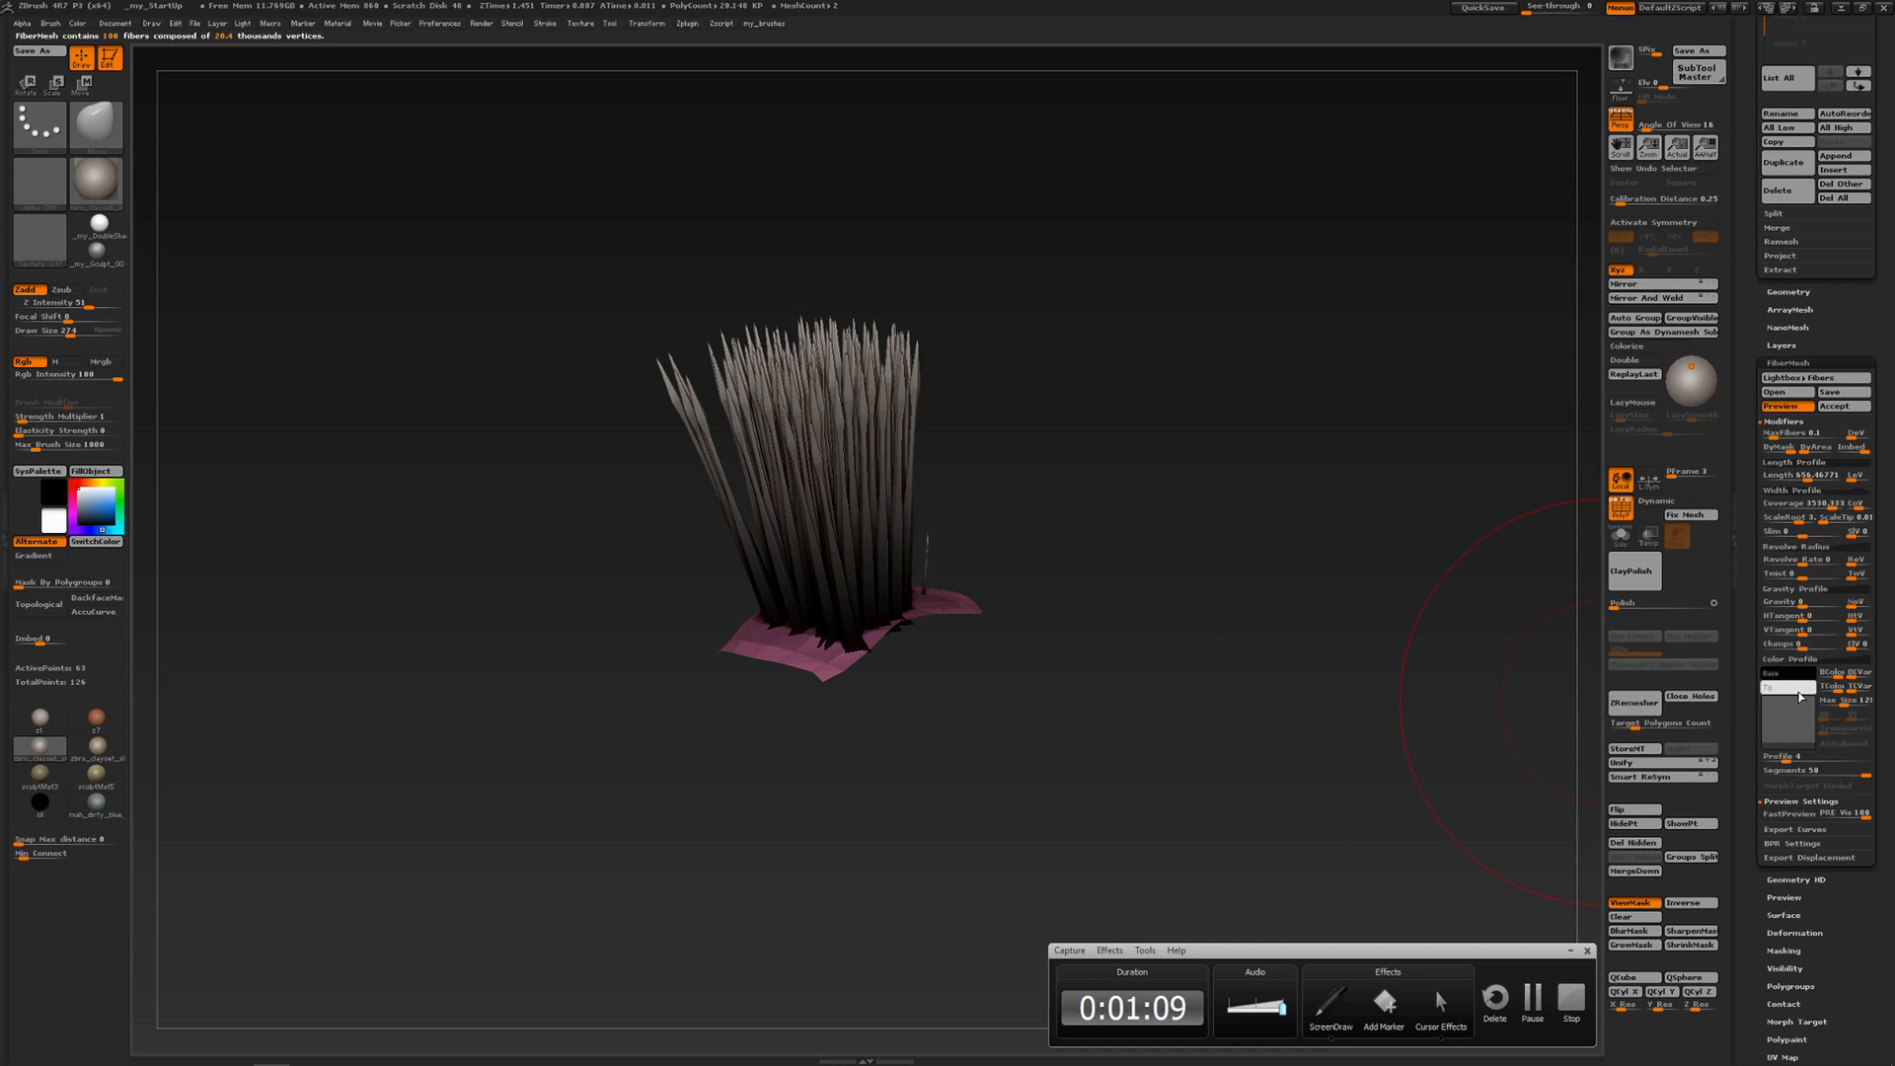
{"action": "left_click", "coordinate": [1799, 696]}
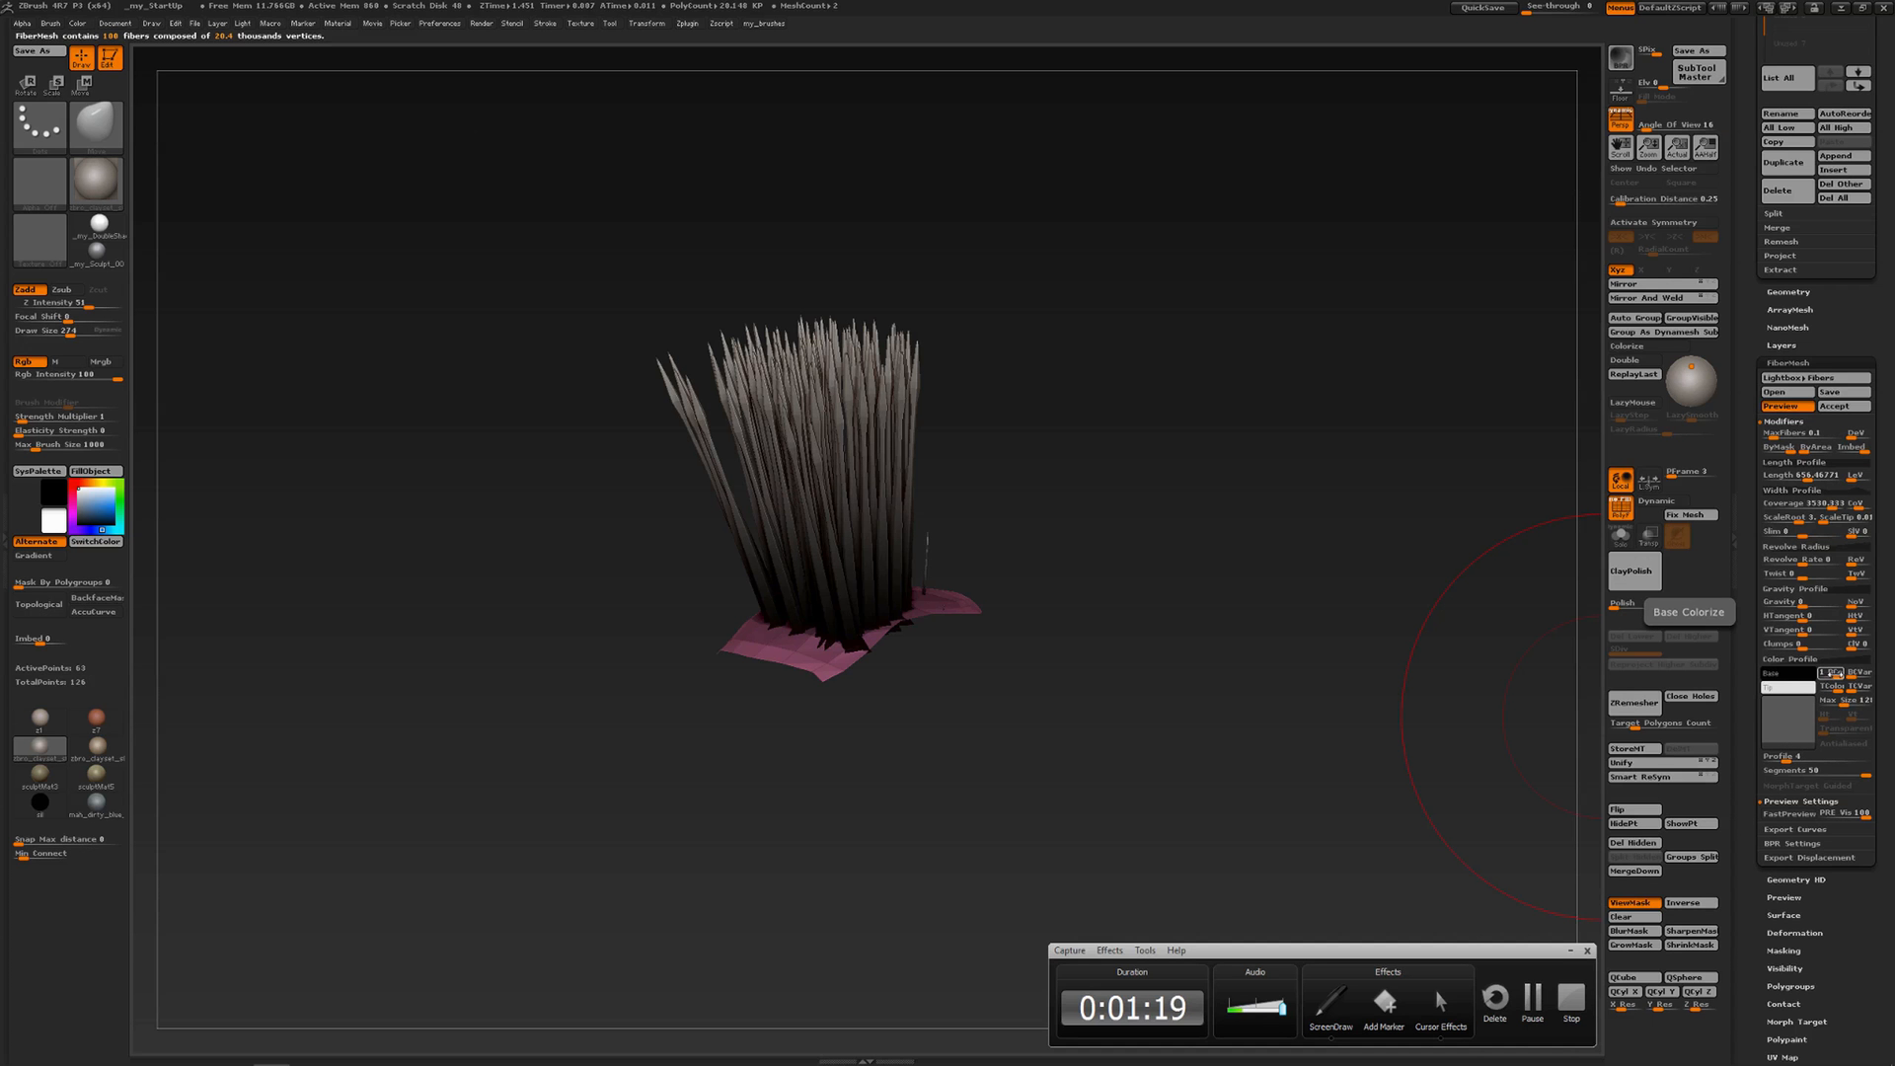
Try lower Base Colorize values on the previewed fibers and restore full base coloring at 1
{"action": "left_click", "coordinate": [1828, 672]}
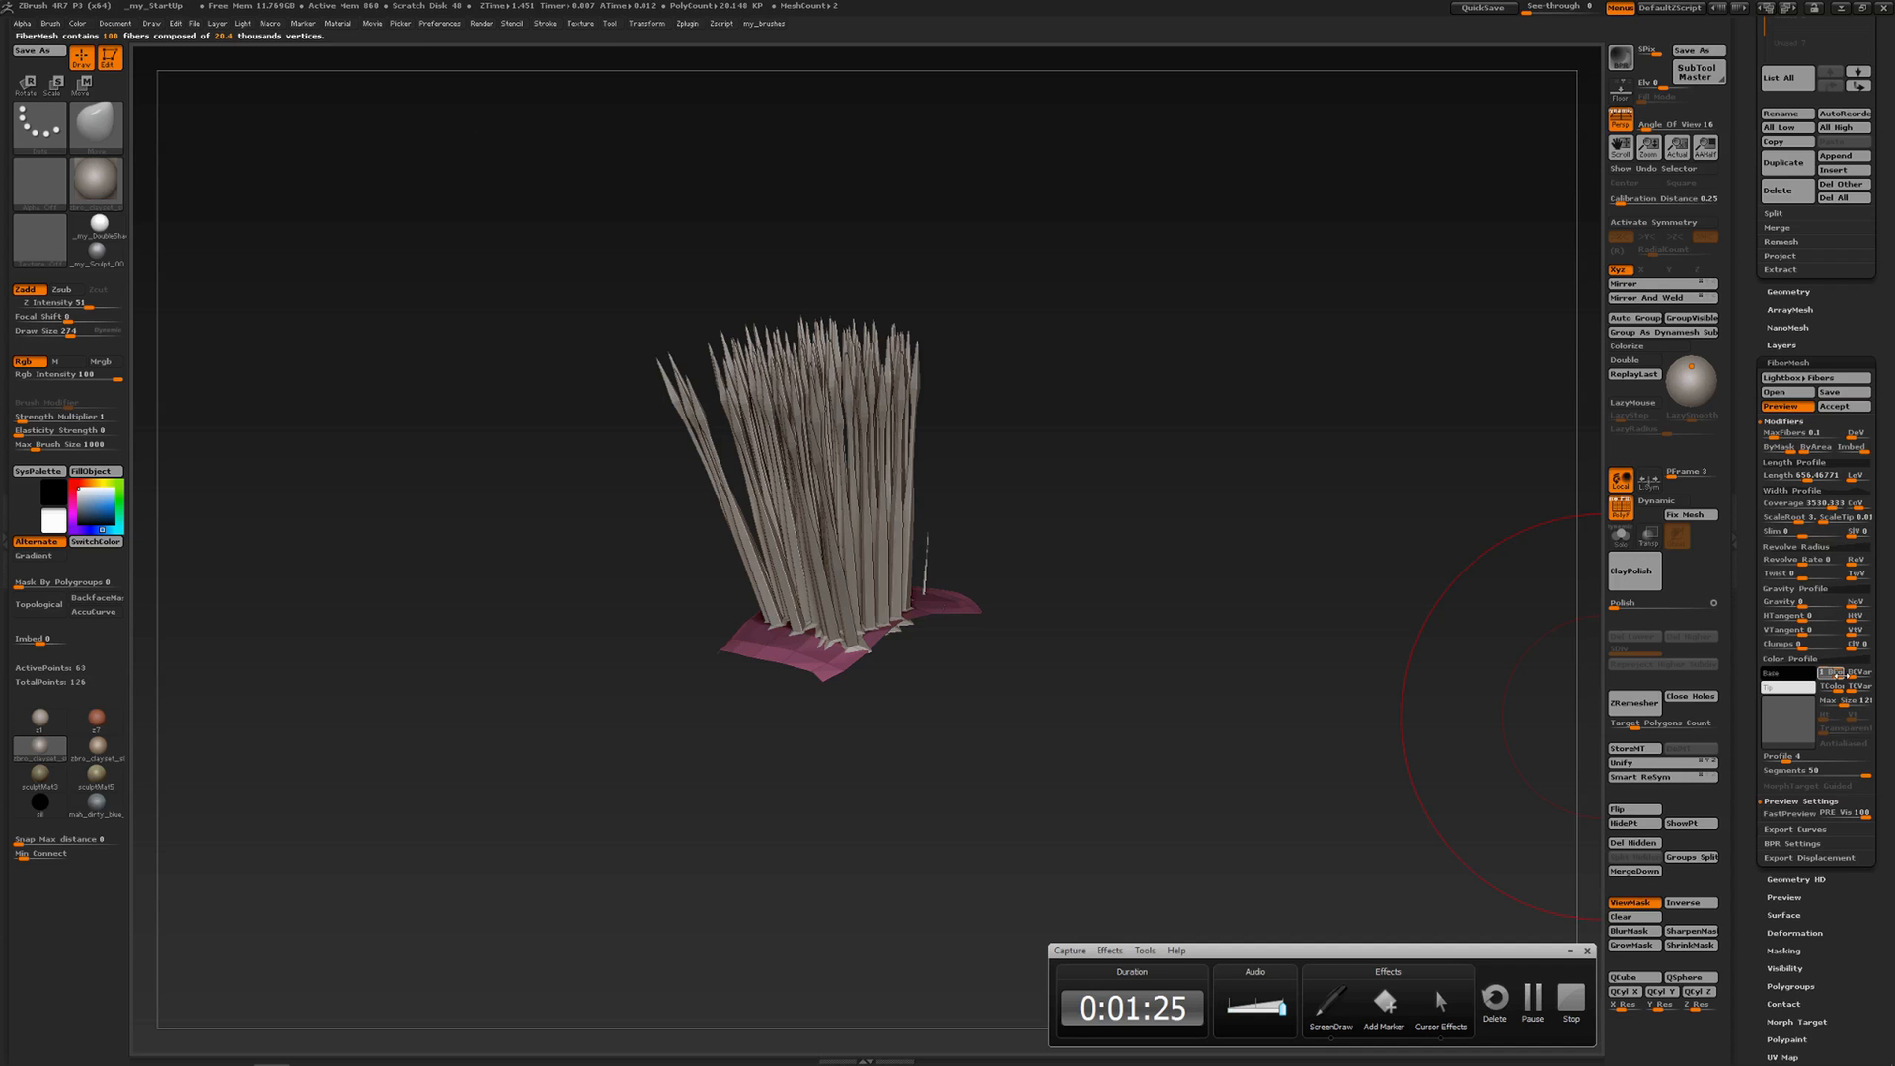
{"action": "left_click_drag", "start_coordinate": [1841, 675], "coordinate": [1844, 675]}
{"action": "left_click", "coordinate": [1832, 675]}
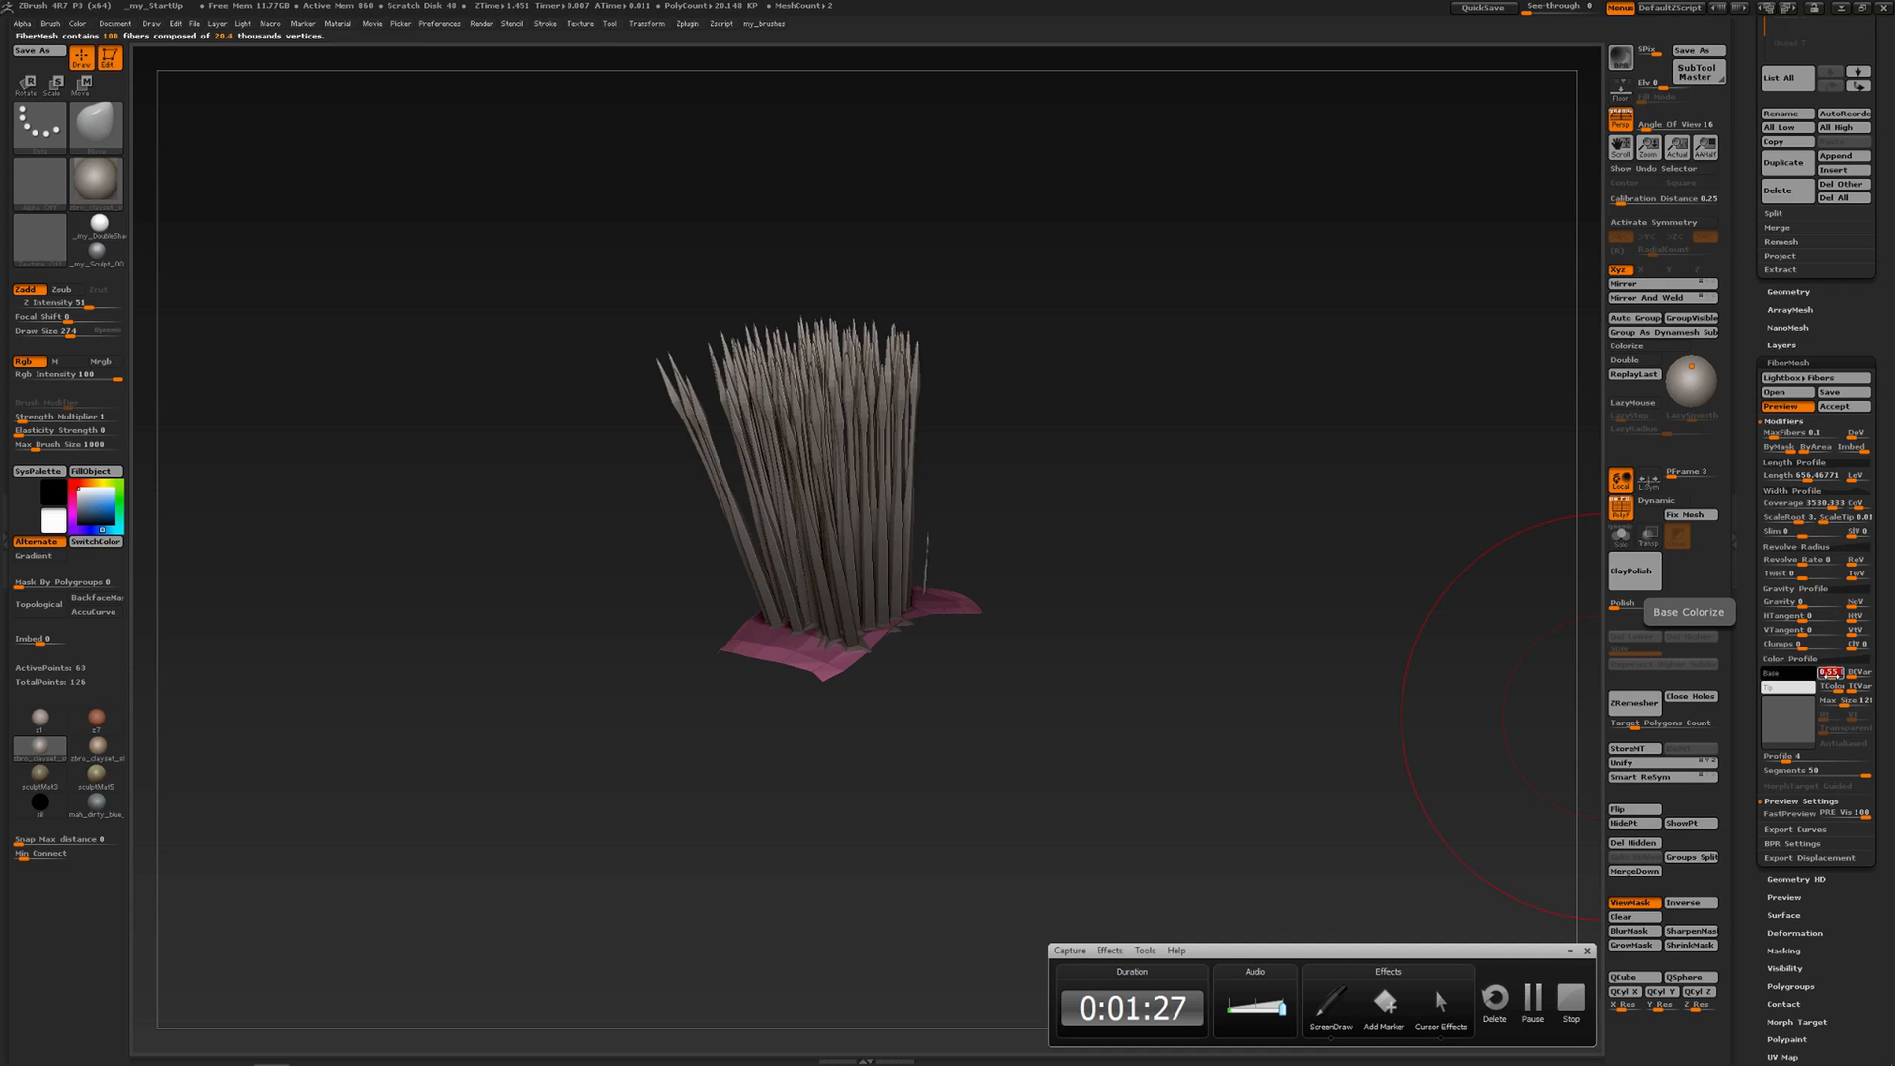
{"action": "left_click_drag", "start_coordinate": [1833, 675], "coordinate": [1843, 675]}
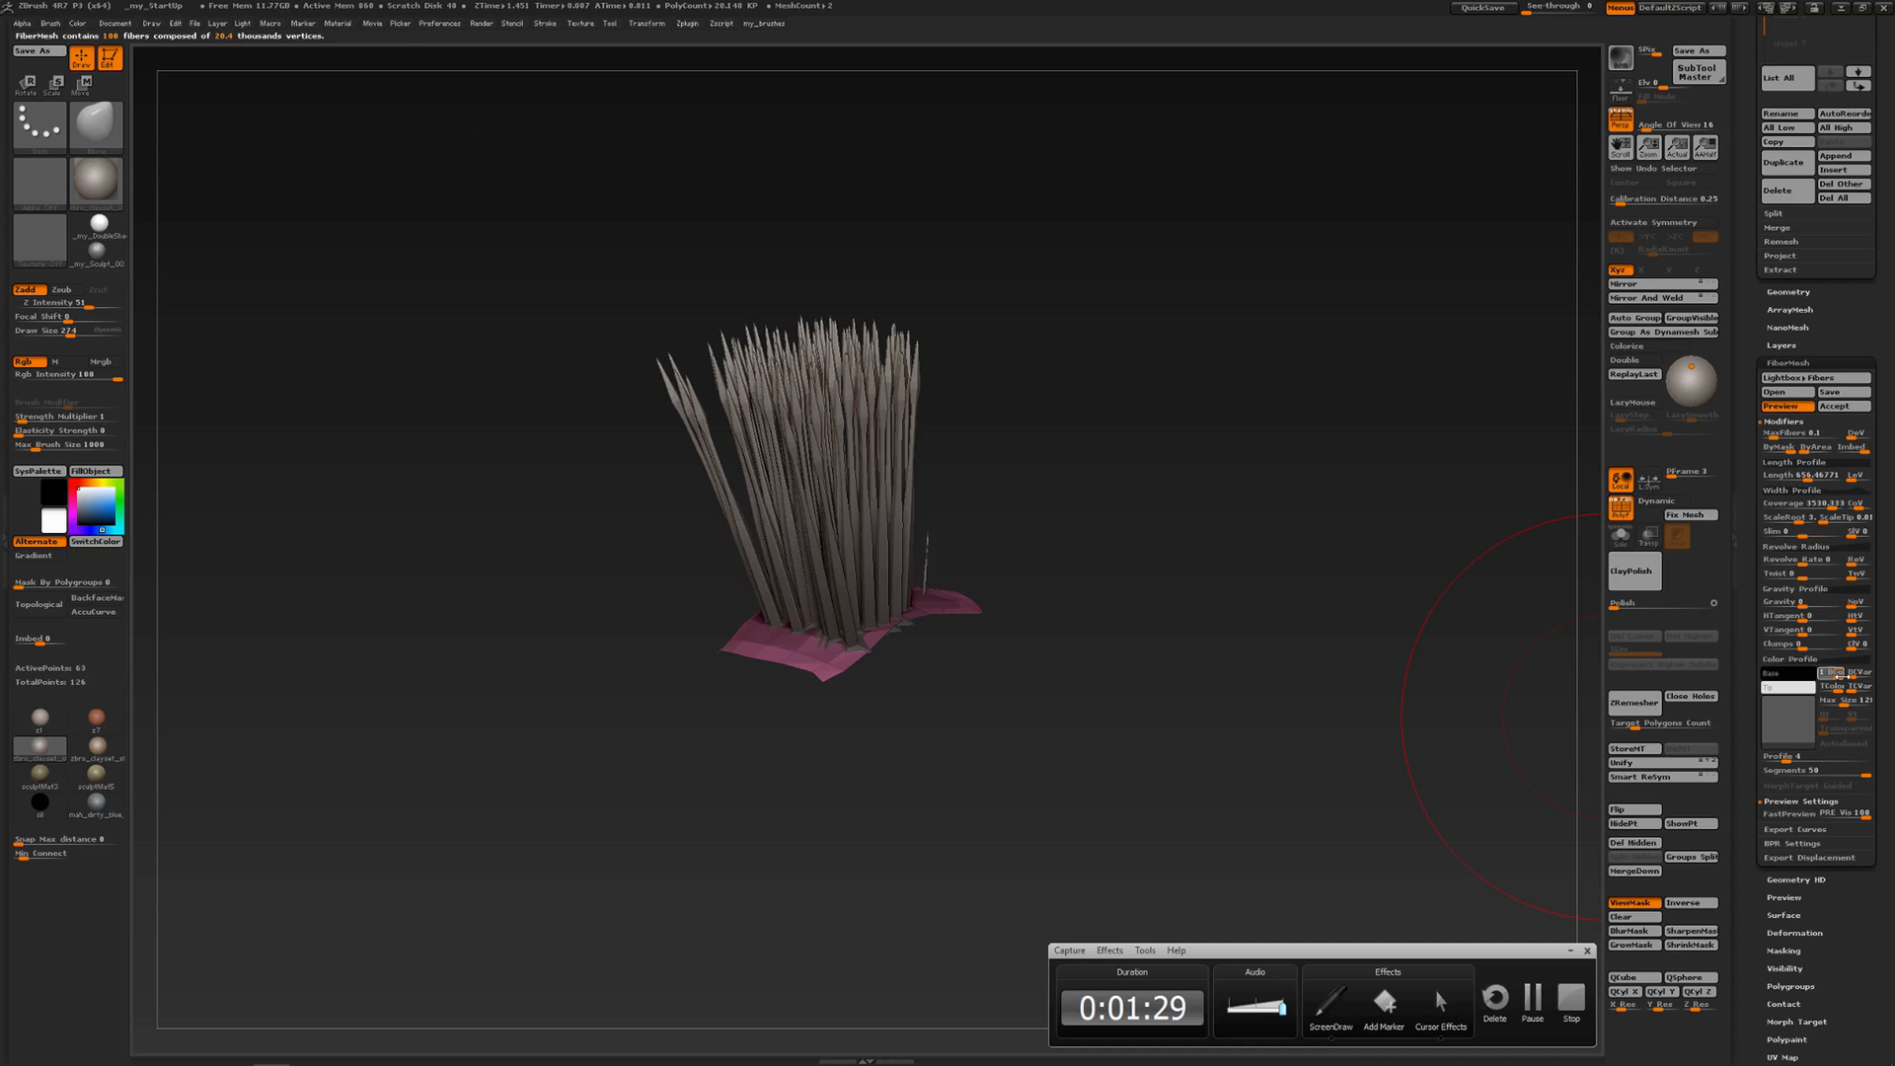
Try different Tip Colorize values on the previewed fibers and check the colorize variation settings
{"action": "left_click", "coordinate": [1834, 689]}
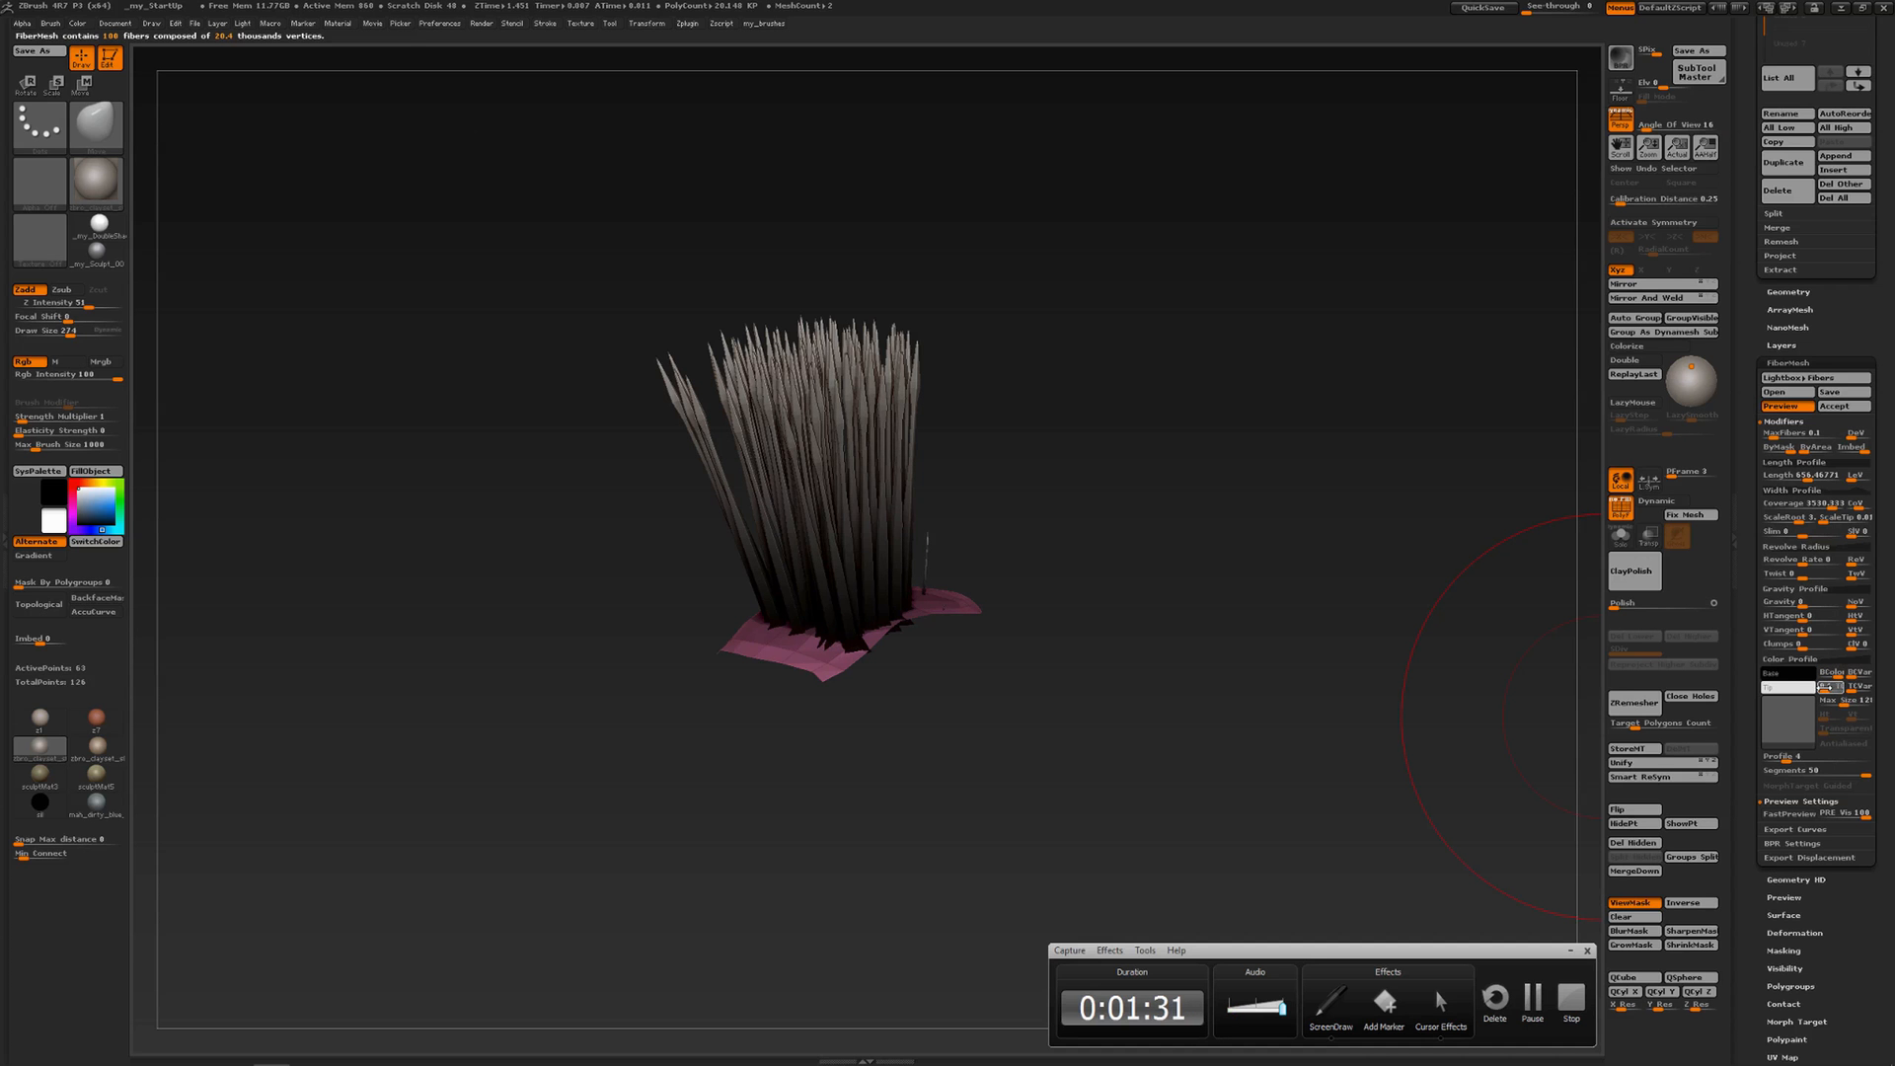
{"action": "left_click", "coordinate": [1822, 688]}
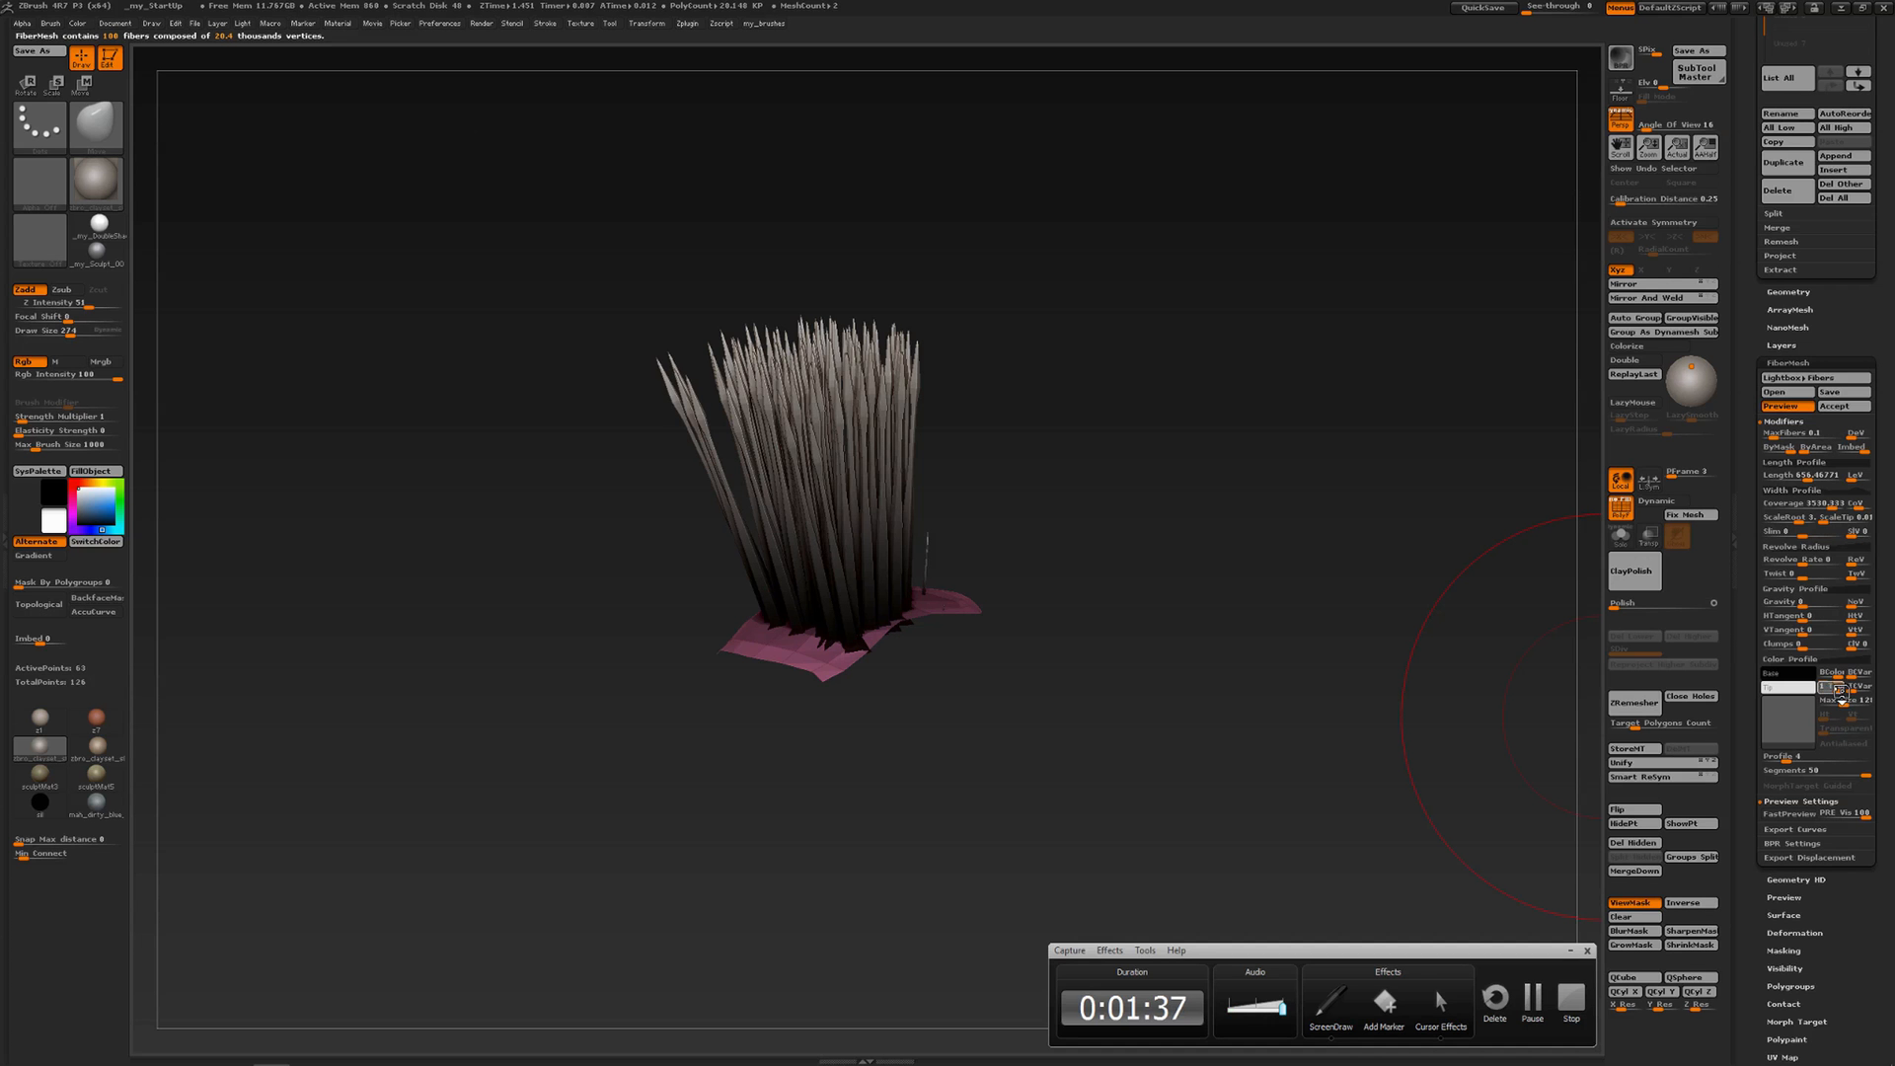
{"action": "left_click", "coordinate": [1838, 690]}
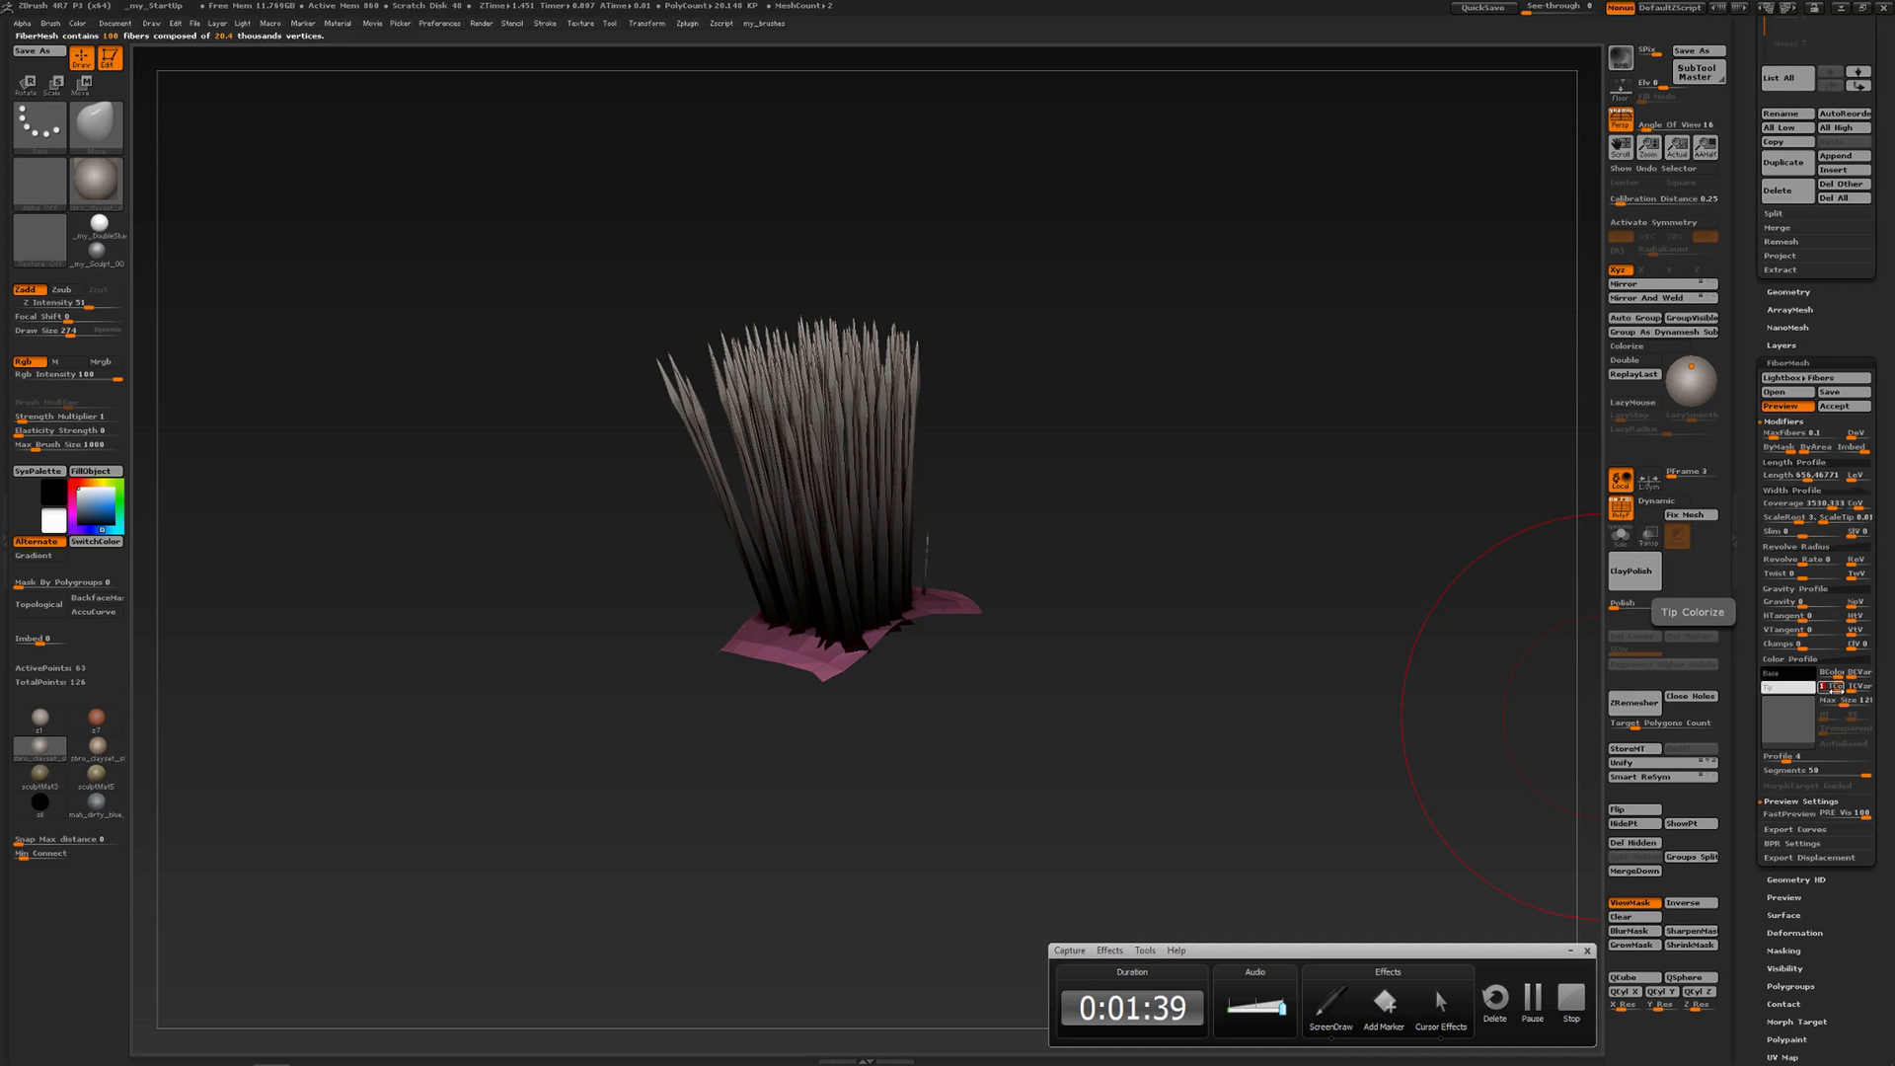
{"action": "left_click_drag", "start_coordinate": [1852, 675], "coordinate": [1854, 690]}
{"action": "left_click", "coordinate": [1865, 689]}
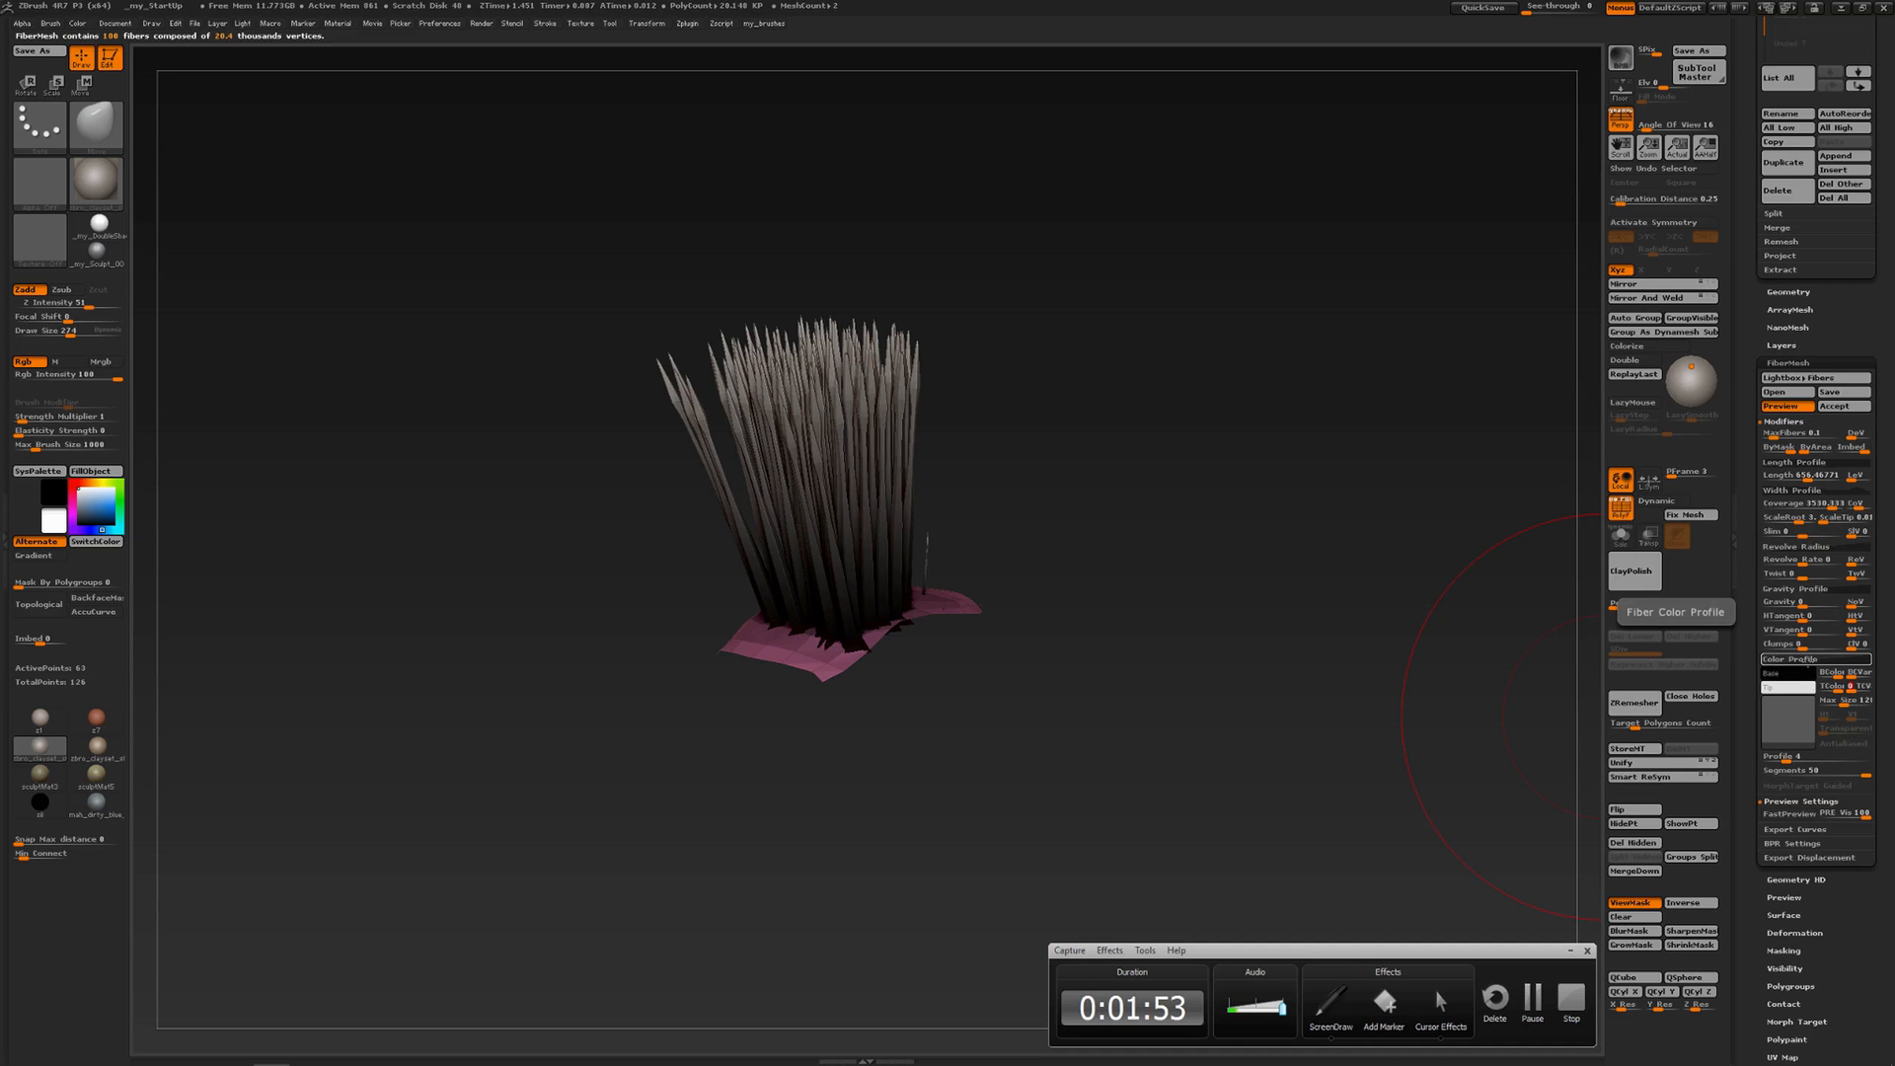
Open the fibers' Color Profile curve and add and move points to alternate base and tip coloring along each fiber
{"action": "left_click", "coordinate": [1816, 658]}
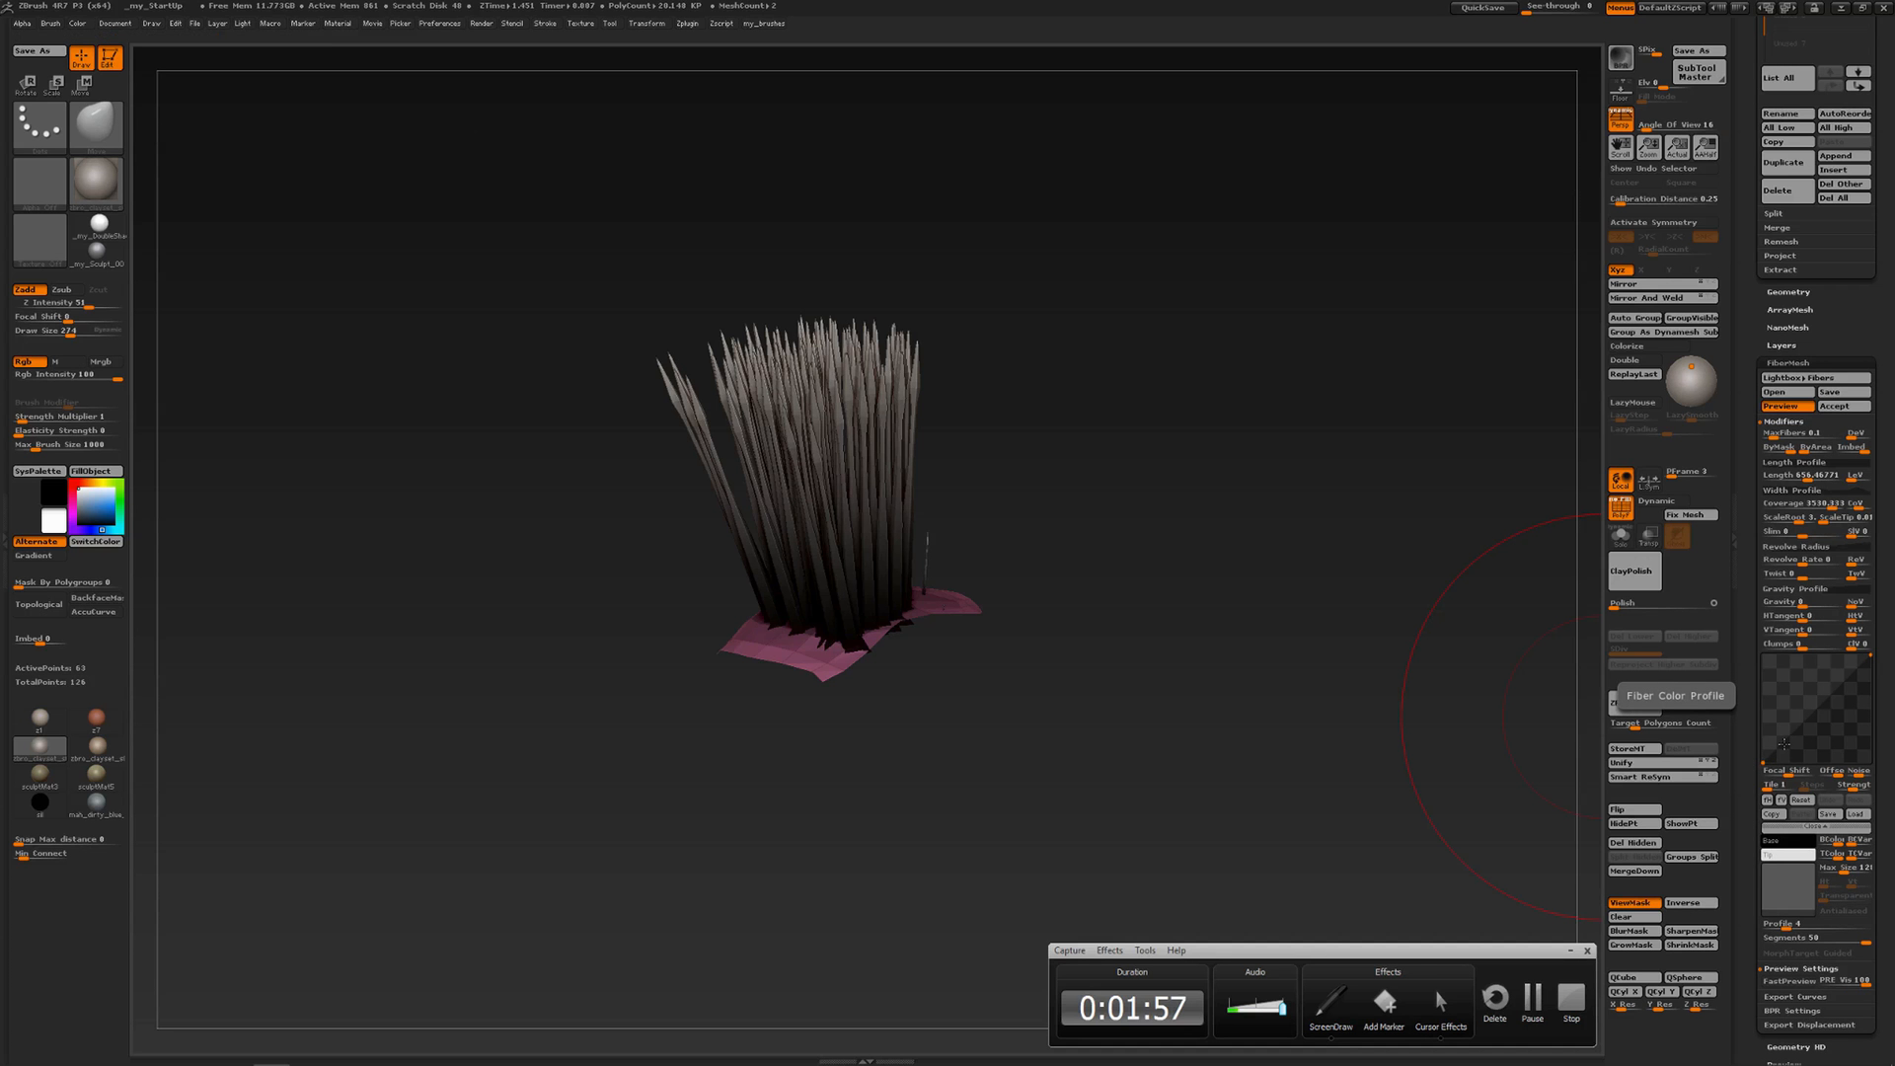
{"action": "left_click_drag", "start_coordinate": [1780, 704], "coordinate": [1848, 741]}
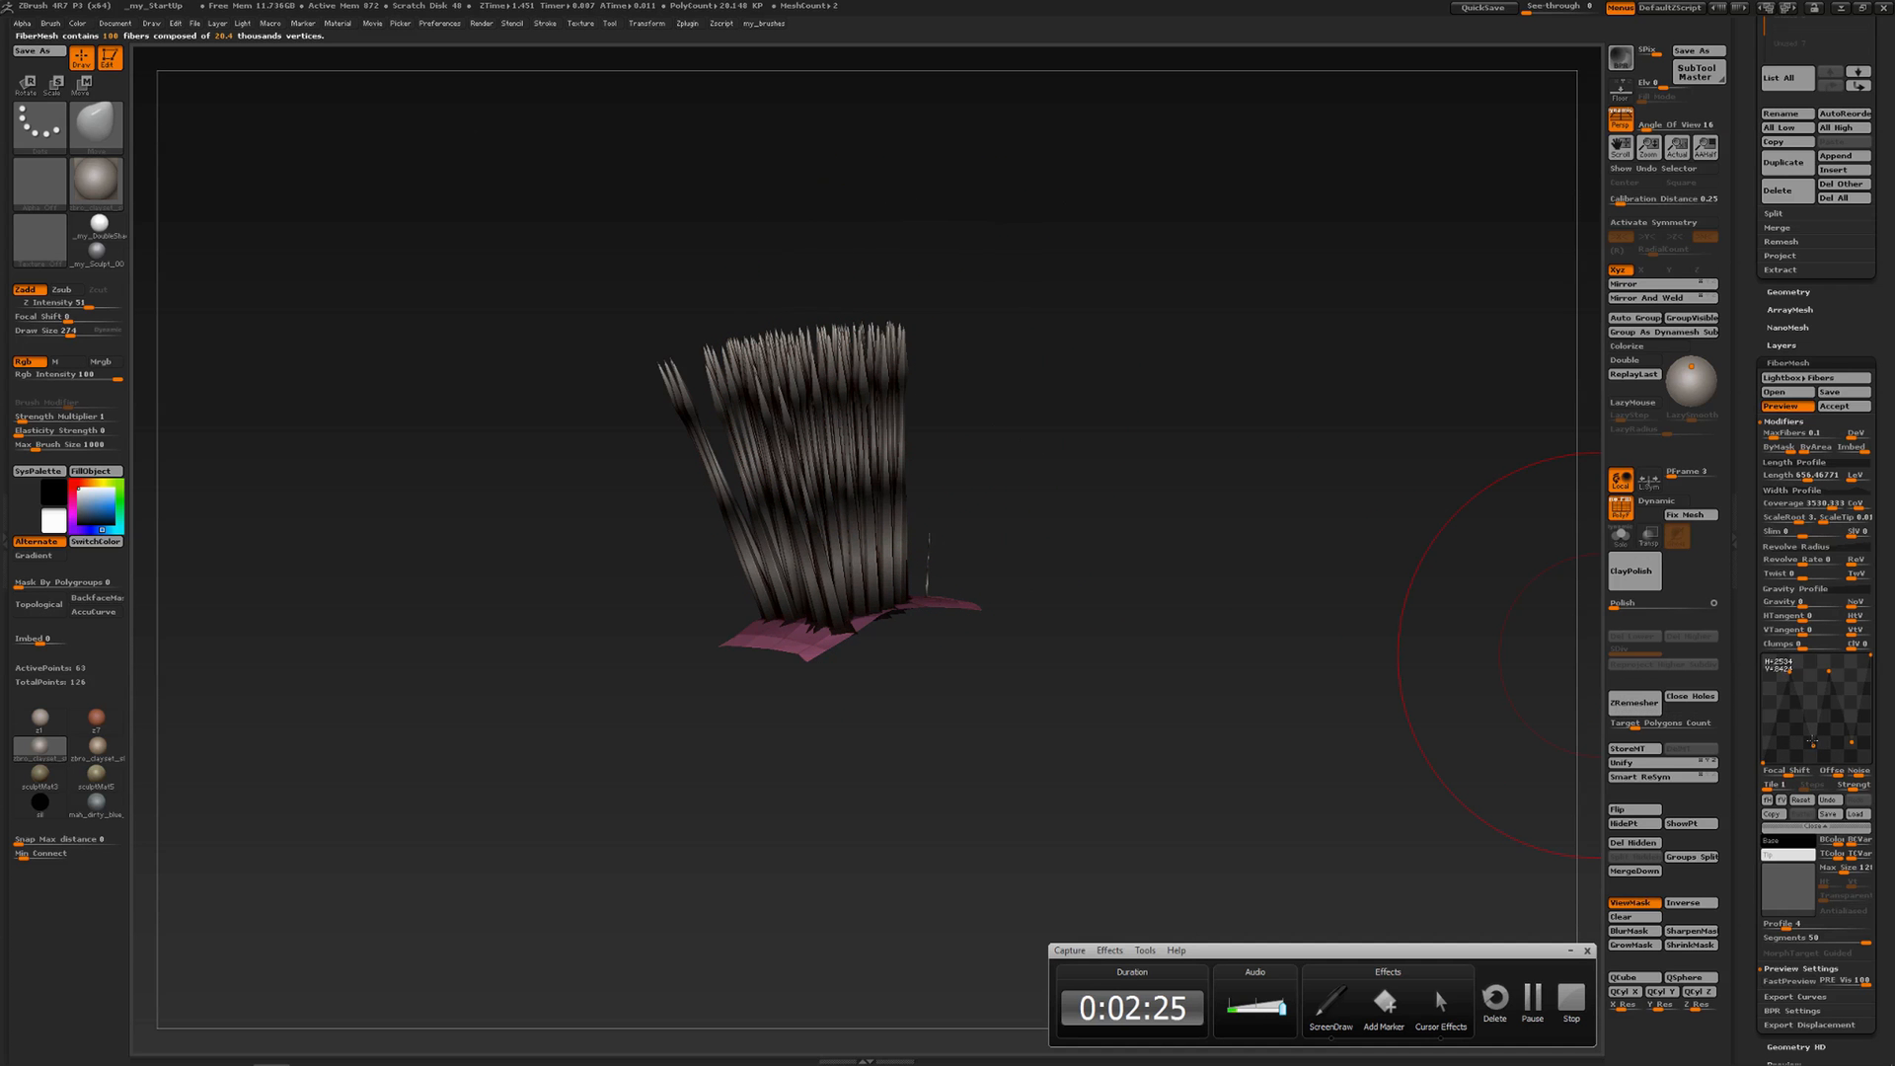
{"action": "left_click_drag", "start_coordinate": [1813, 746], "coordinate": [1807, 749]}
{"action": "mouse_move", "coordinate": [1829, 671]}
{"action": "left_mouse_down"}
{"action": "mouse_move", "coordinate": [1851, 744]}
{"action": "mouse_move", "coordinate": [1830, 727]}
{"action": "left_mouse_up"}
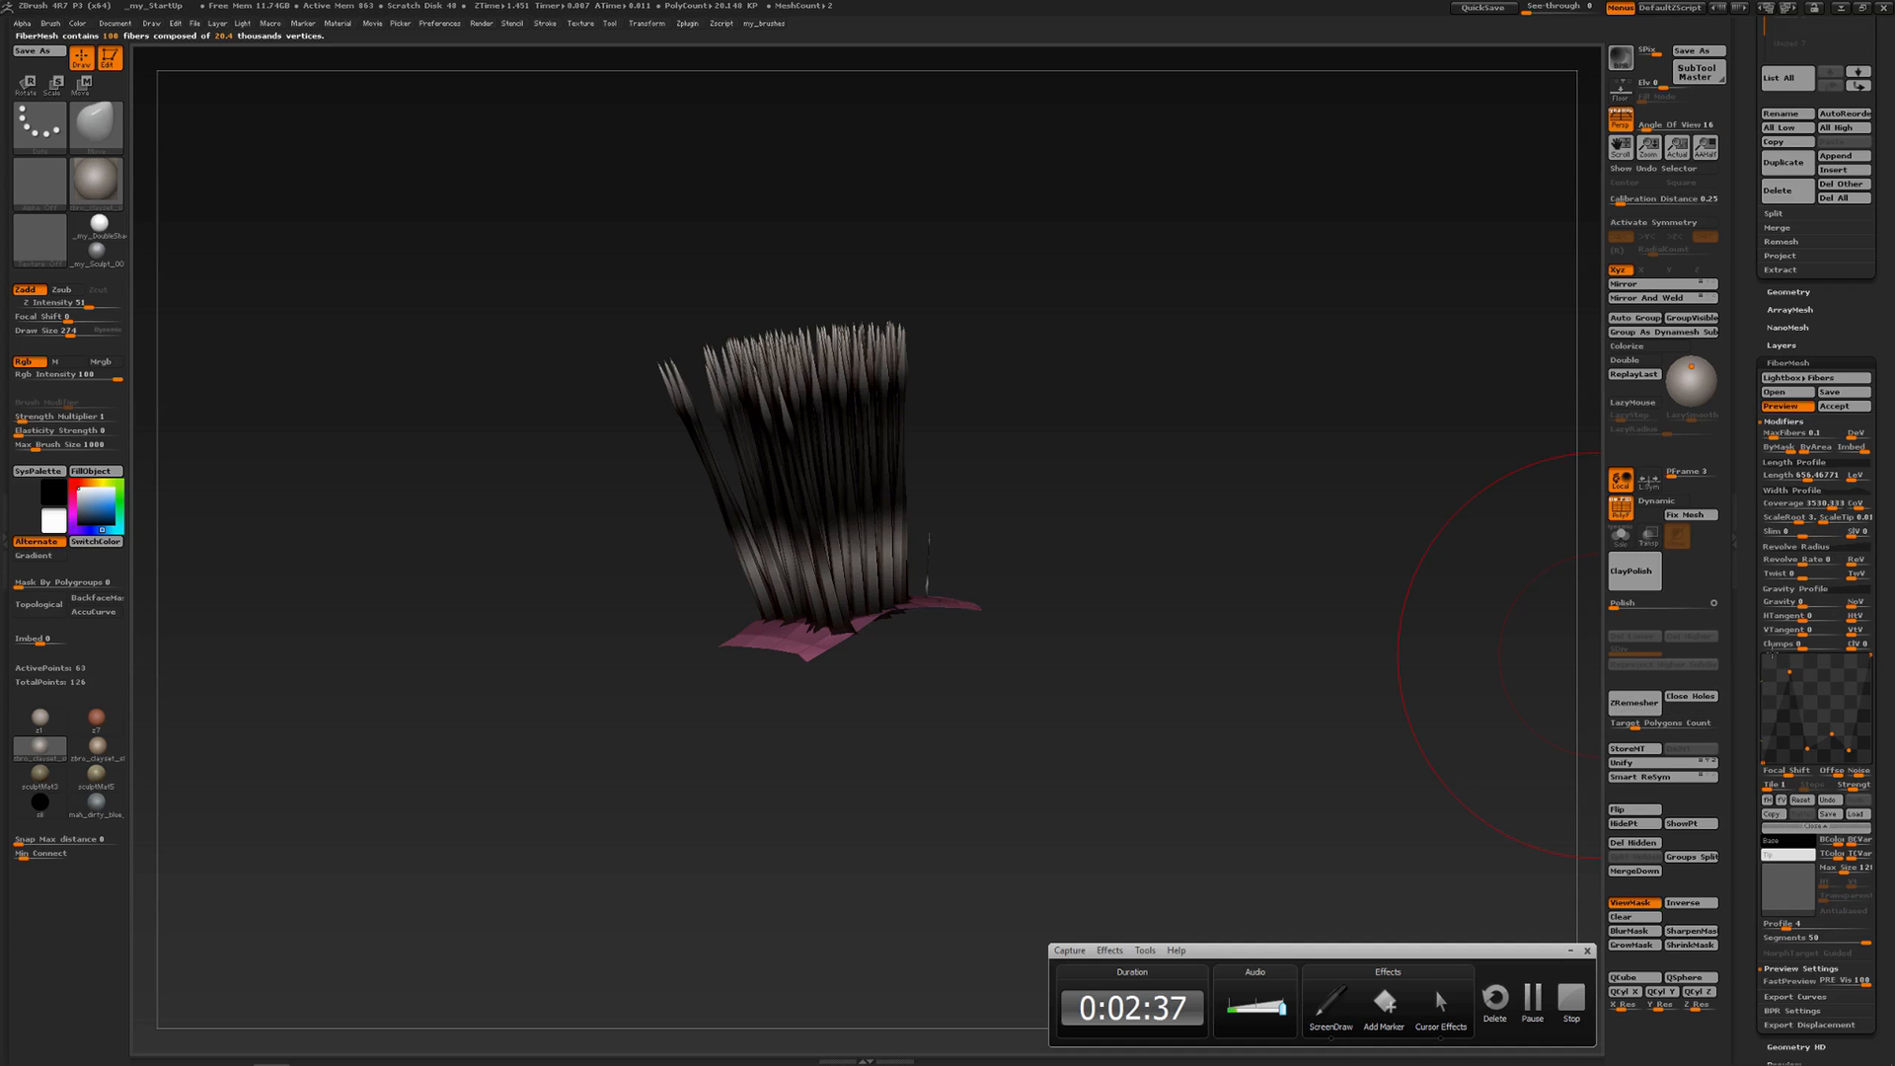
{"action": "left_click_drag", "start_coordinate": [1774, 678], "coordinate": [1771, 673]}
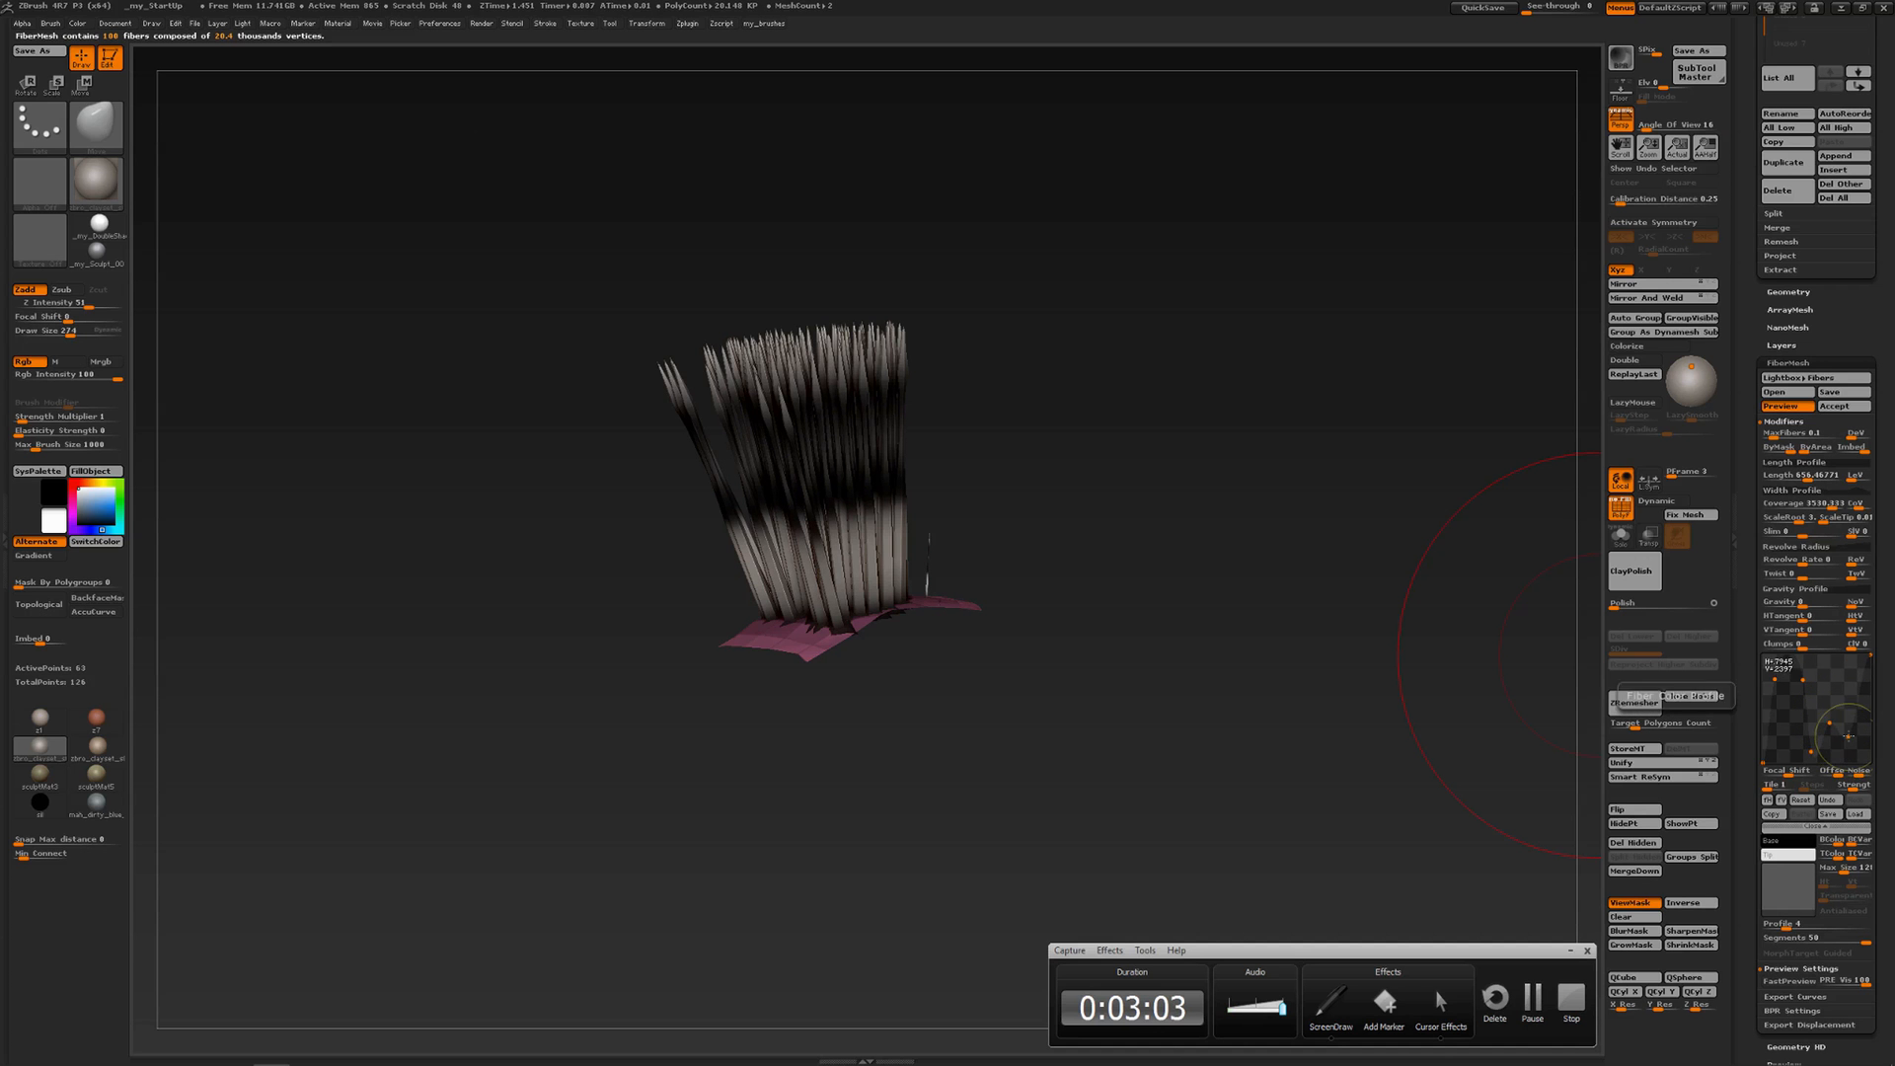
Reshape the Color Profile curve's points further to shift the dark and light bands on the fibers
{"action": "mouse_move", "coordinate": [1811, 731]}
{"action": "left_mouse_down"}
{"action": "mouse_move", "coordinate": [1829, 709]}
{"action": "mouse_move", "coordinate": [1799, 697]}
{"action": "mouse_move", "coordinate": [1841, 735]}
{"action": "left_mouse_up"}
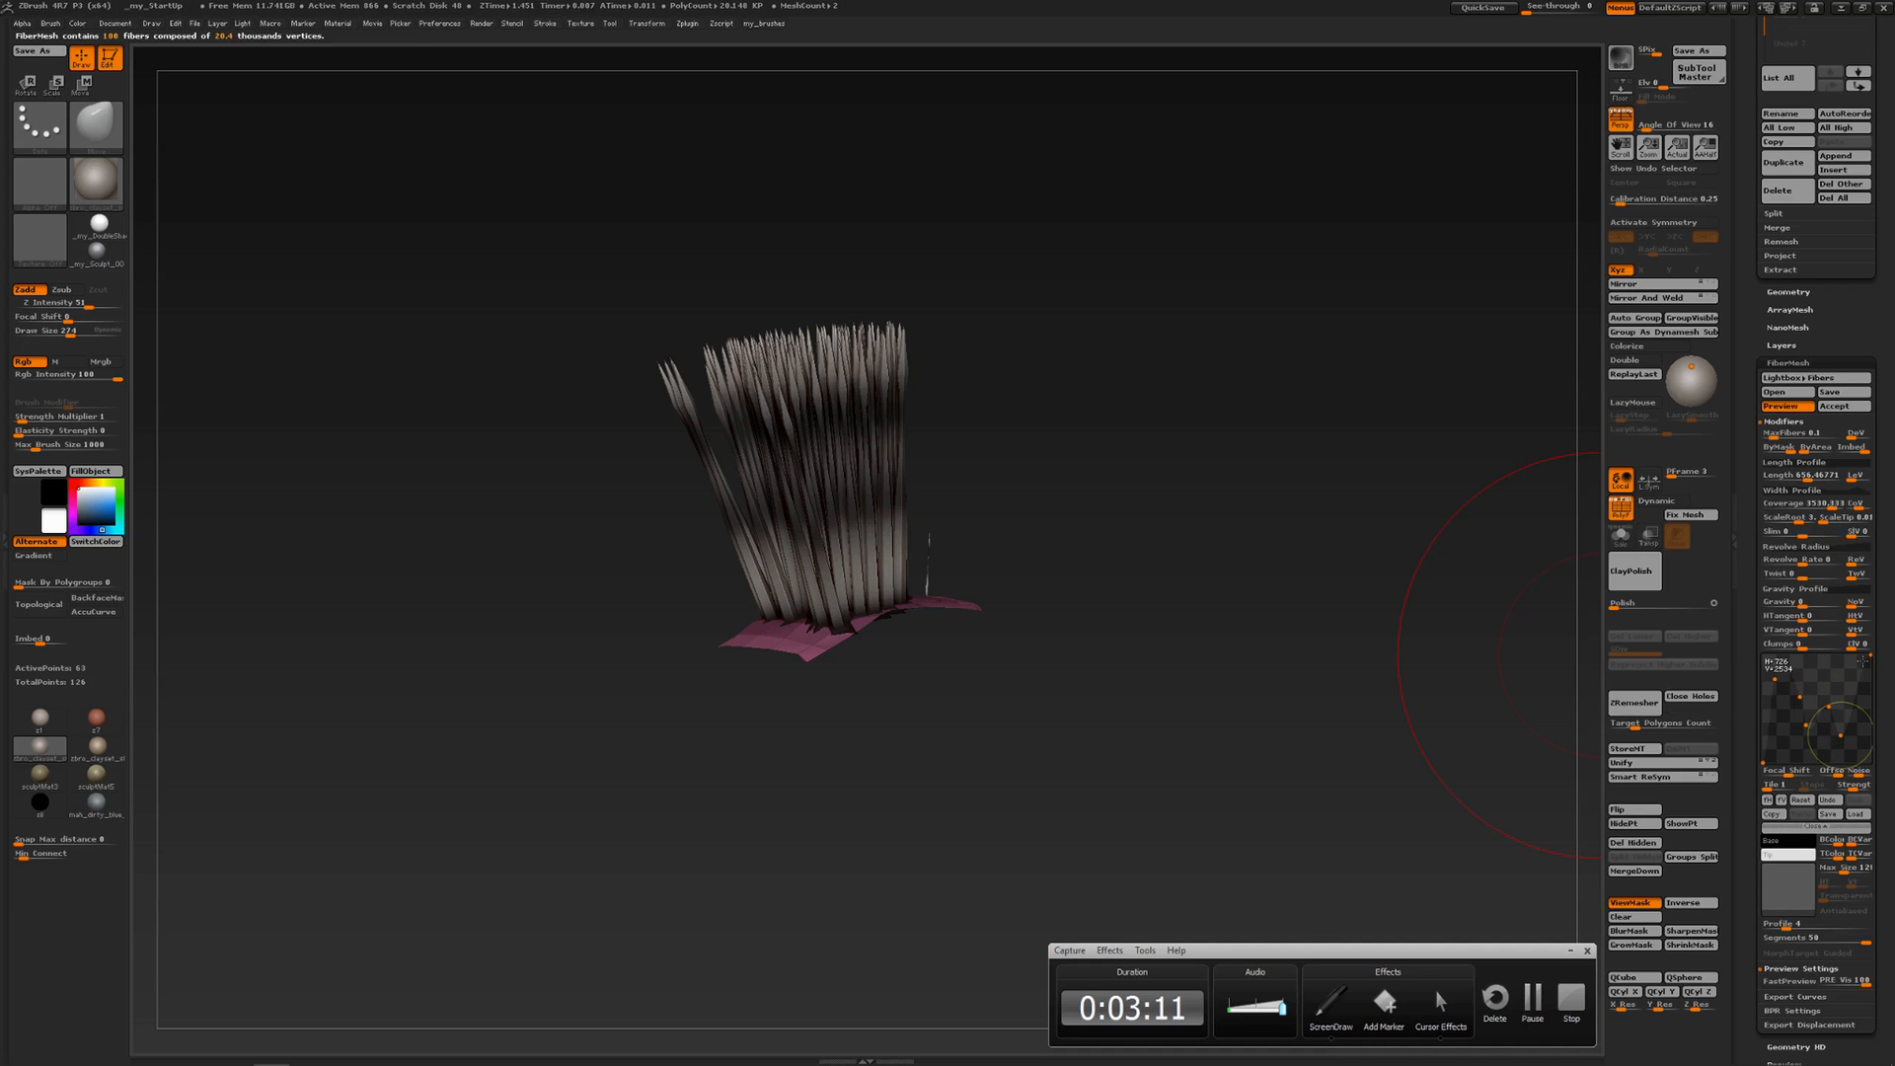
{"action": "left_click", "coordinate": [1856, 723]}
{"action": "left_click_drag", "start_coordinate": [1855, 732], "coordinate": [1856, 731]}
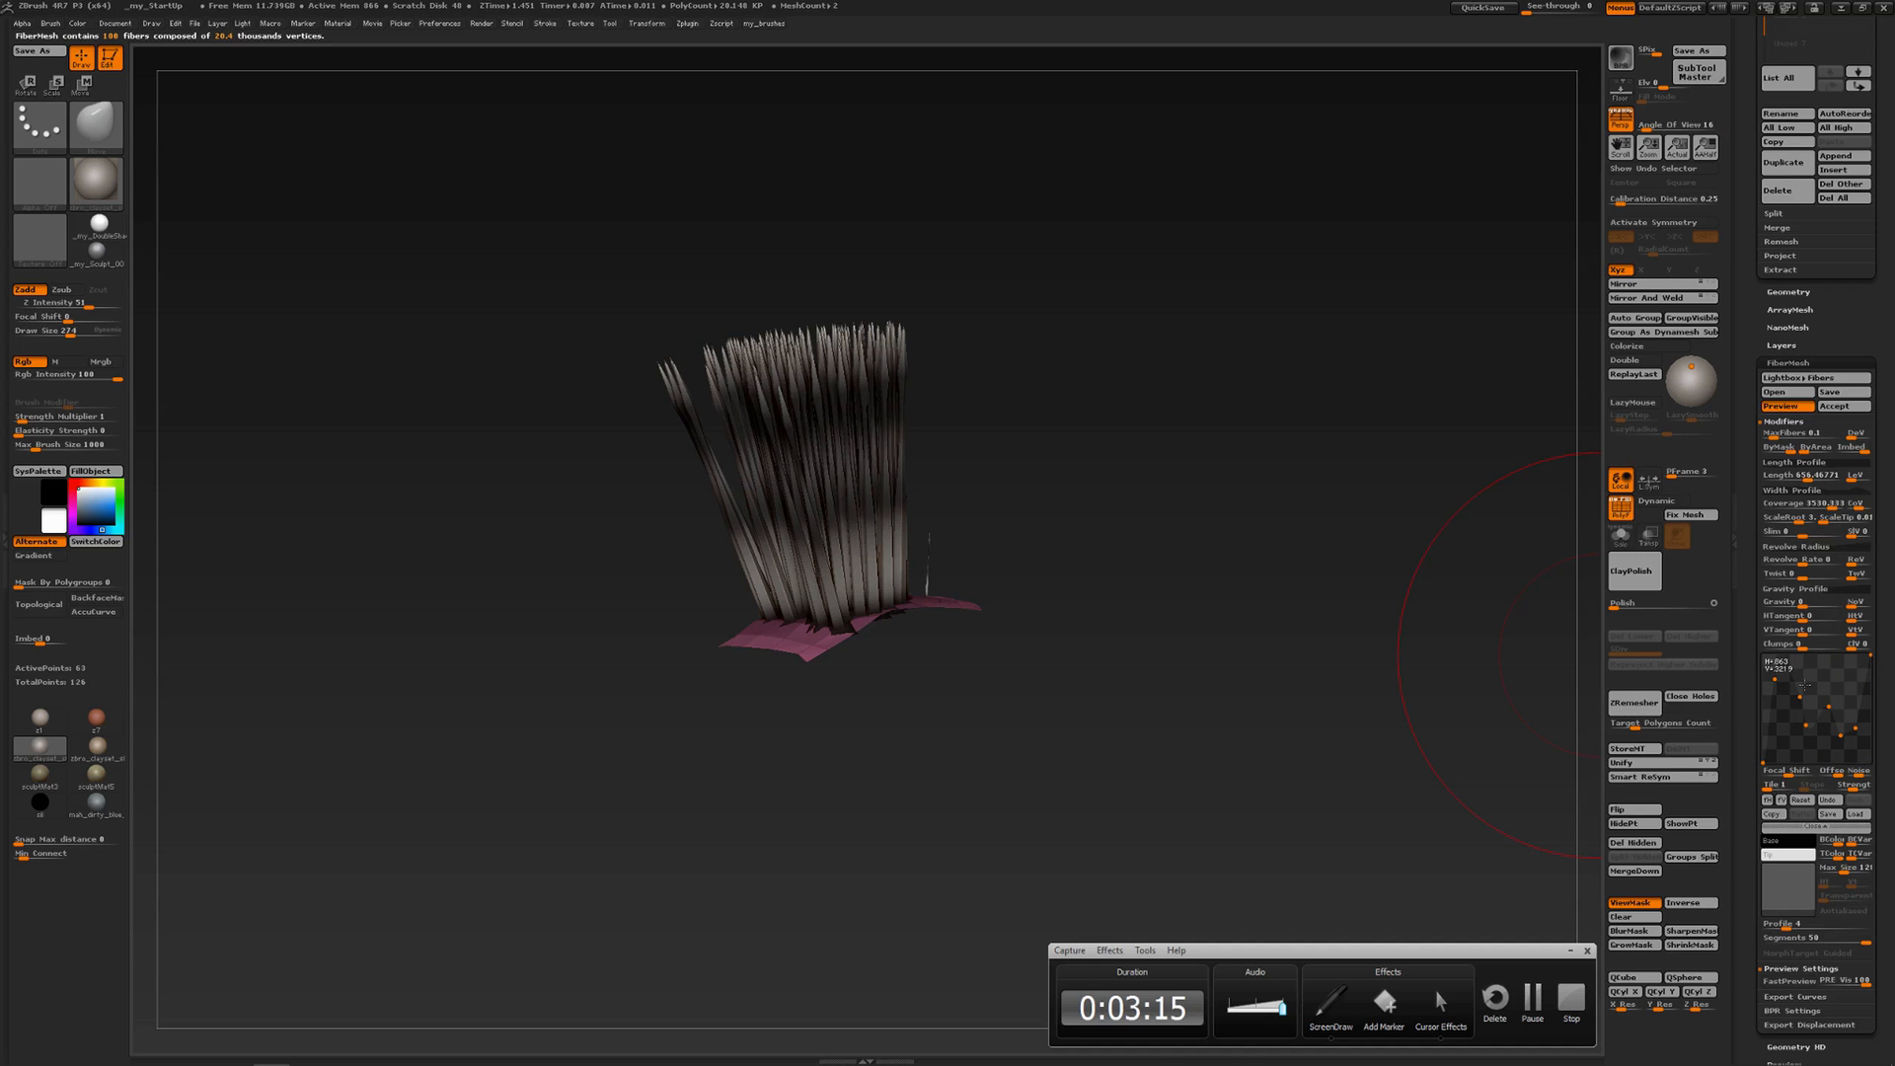
{"action": "left_click_drag", "start_coordinate": [1776, 678], "coordinate": [1837, 720]}
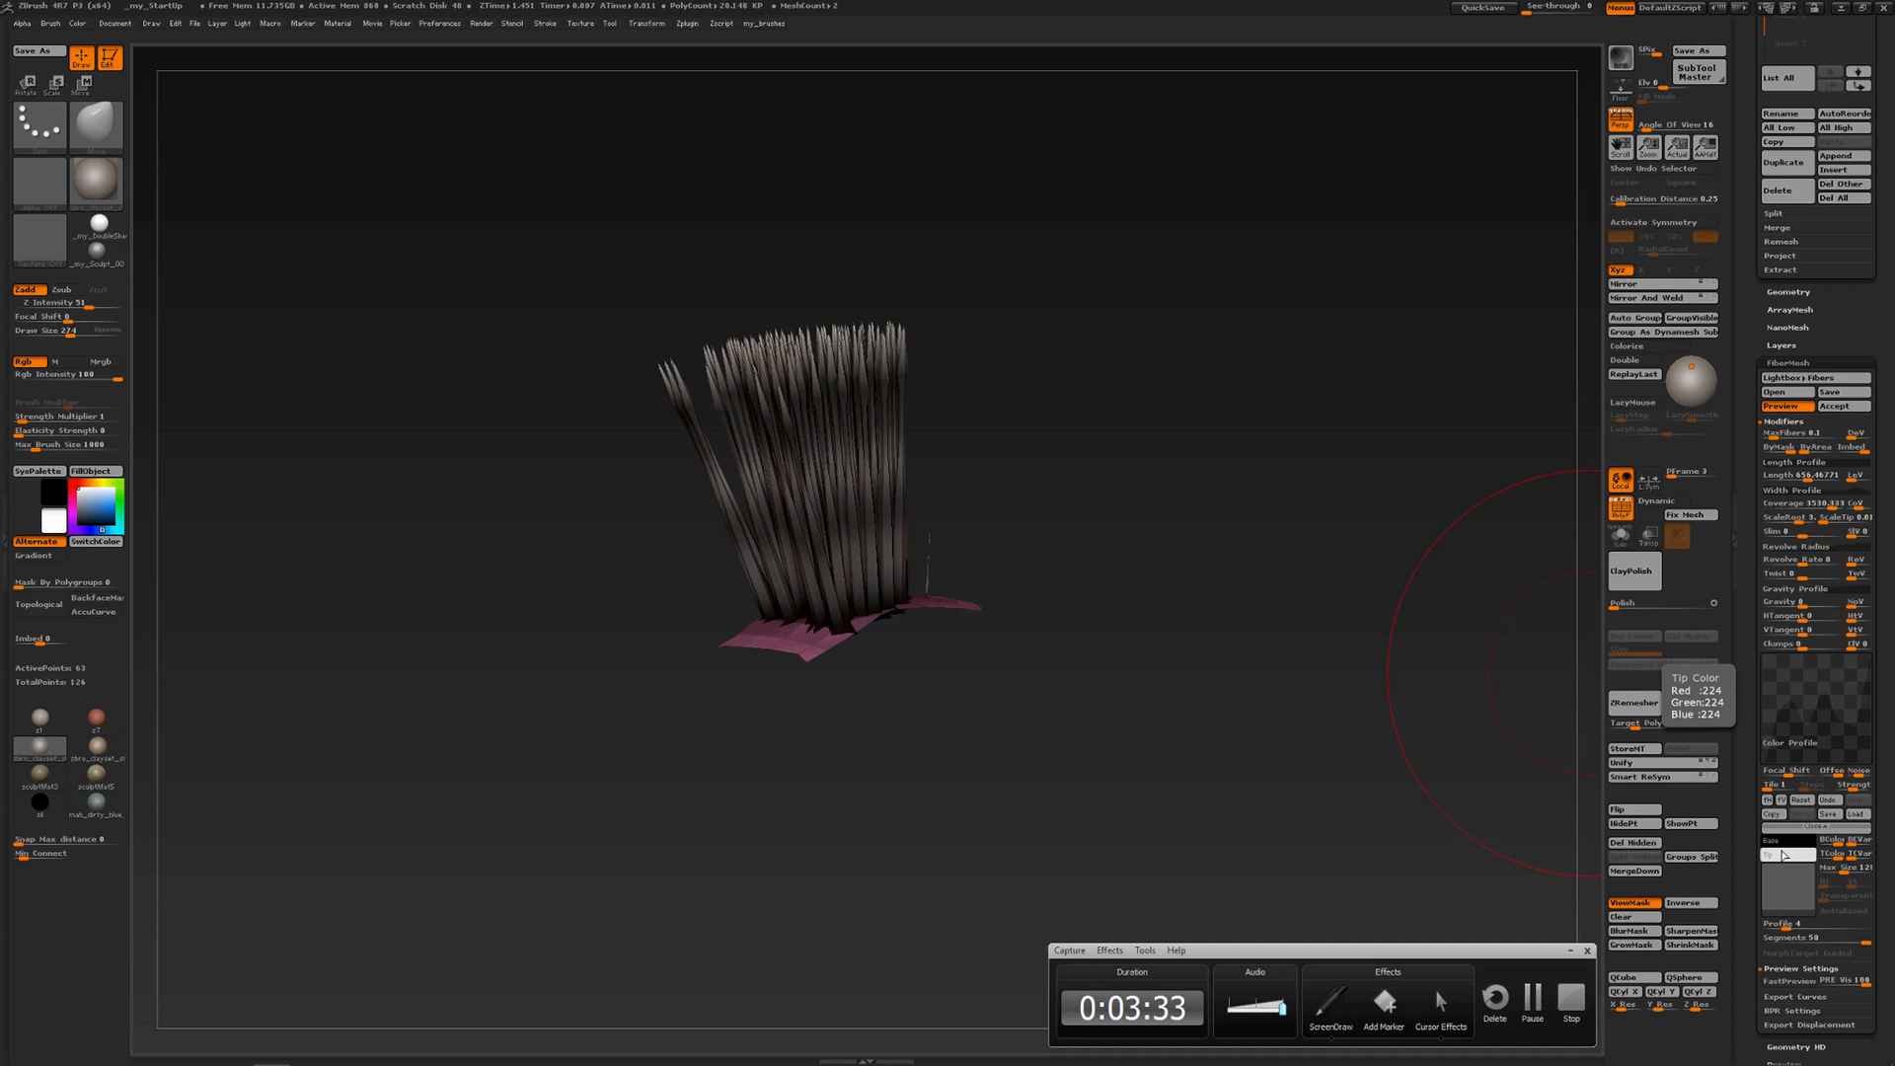
{"action": "key", "text": "ctrl+shift+d"}
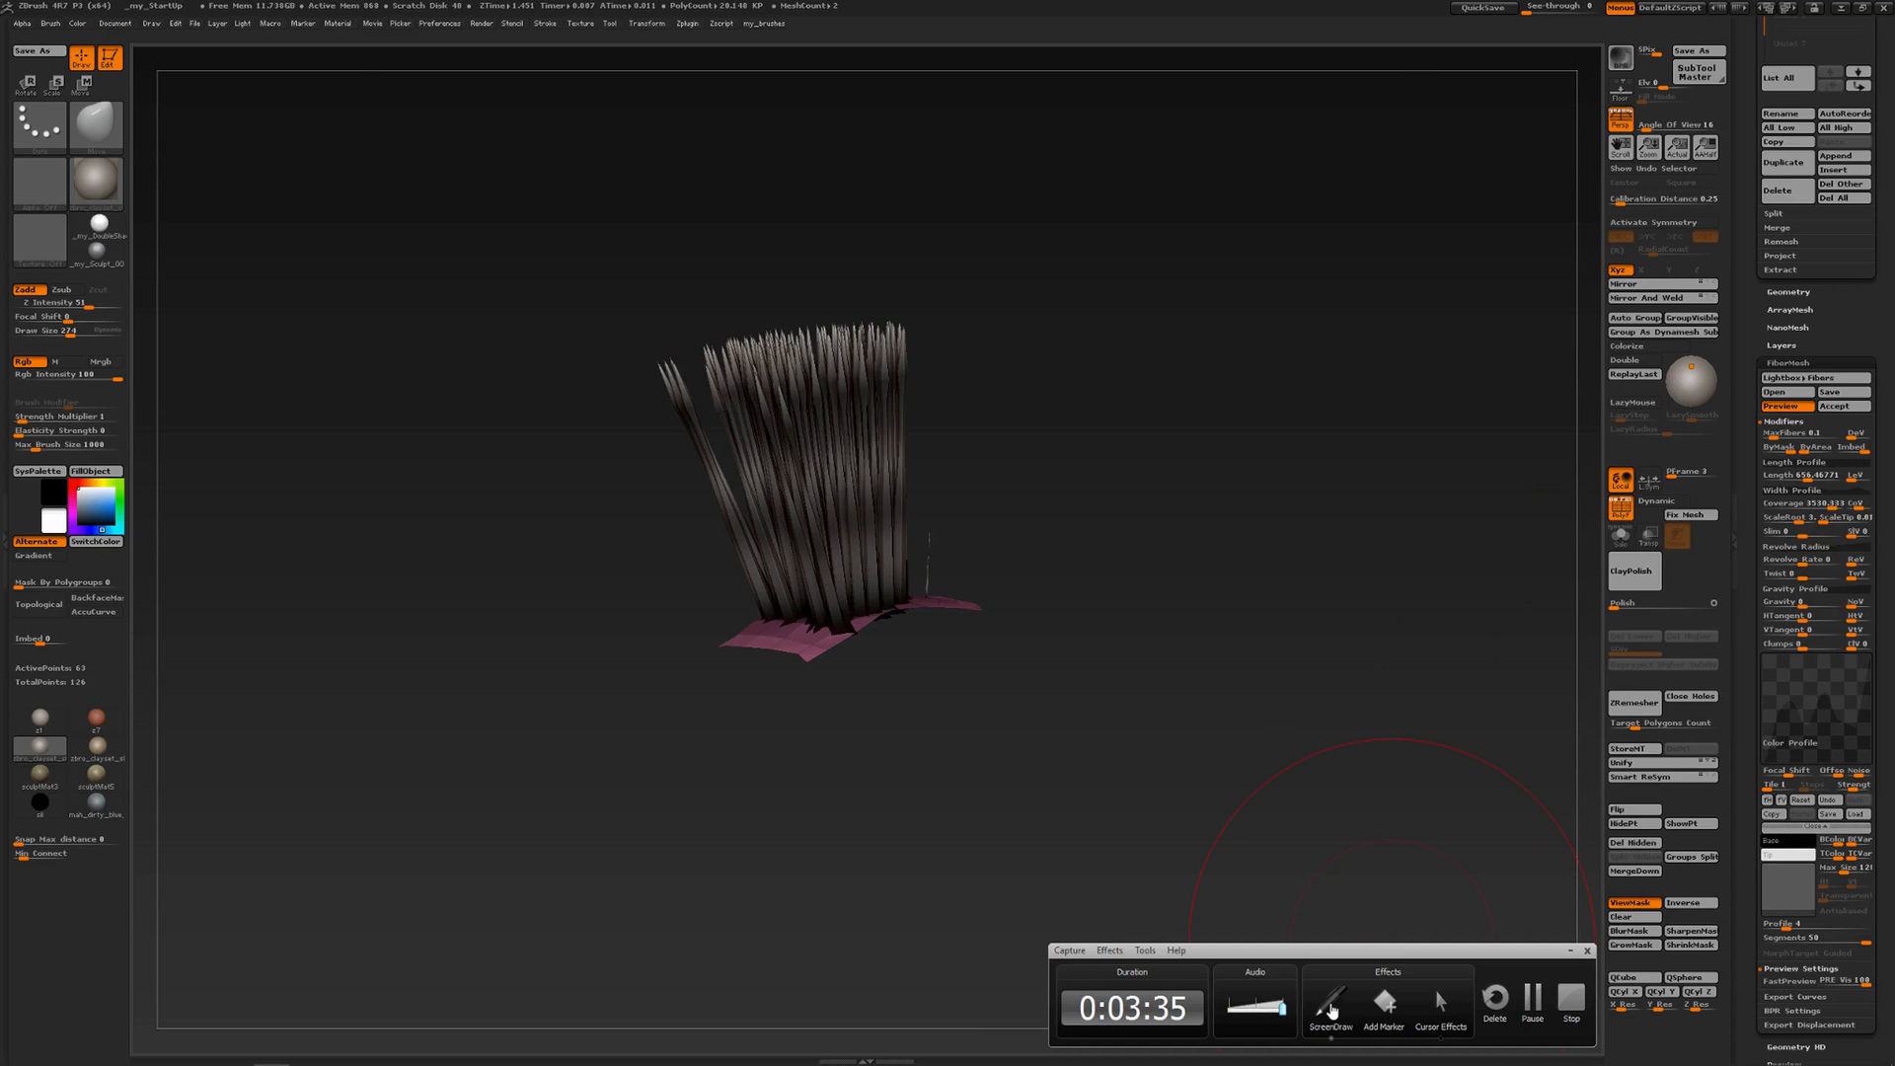
{"action": "mouse_move", "coordinate": [1296, 511]}
{"action": "left_mouse_down"}
{"action": "mouse_move", "coordinate": [1375, 394]}
{"action": "mouse_move", "coordinate": [1365, 532]}
{"action": "mouse_move", "coordinate": [1282, 515]}
{"action": "mouse_move", "coordinate": [1303, 575]}
{"action": "left_mouse_up"}
{"action": "mouse_move", "coordinate": [1295, 555]}
{"action": "left_mouse_down"}
{"action": "mouse_move", "coordinate": [1322, 582]}
{"action": "mouse_move", "coordinate": [1392, 565]}
{"action": "left_mouse_up"}
{"action": "left_click_drag", "start_coordinate": [1412, 559], "coordinate": [1438, 563]}
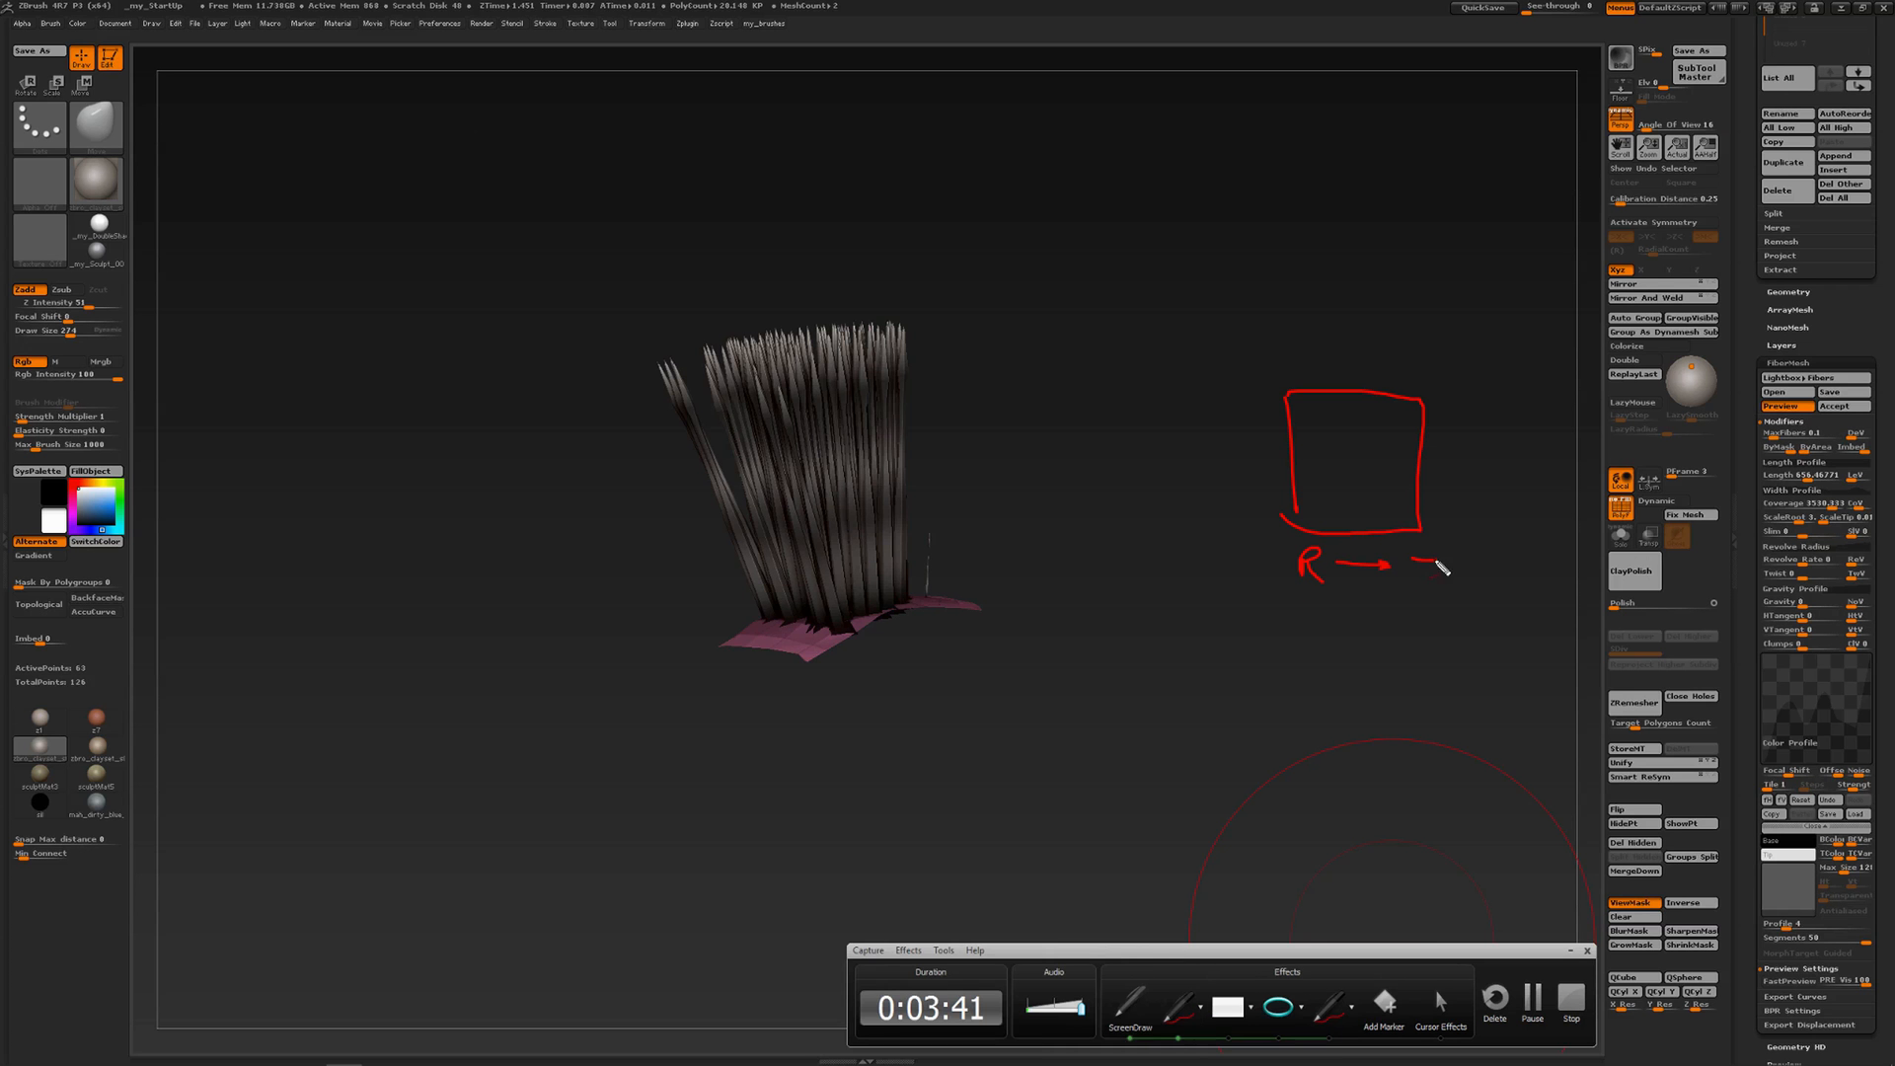
{"action": "left_click_drag", "start_coordinate": [1253, 517], "coordinate": [1251, 394]}
{"action": "mouse_move", "coordinate": [1240, 409]}
{"action": "left_mouse_down"}
{"action": "mouse_move", "coordinate": [1252, 393]}
{"action": "mouse_move", "coordinate": [1263, 407]}
{"action": "left_mouse_up"}
{"action": "left_click_drag", "start_coordinate": [1185, 511], "coordinate": [1247, 526]}
{"action": "left_click_drag", "start_coordinate": [1233, 506], "coordinate": [1246, 515]}
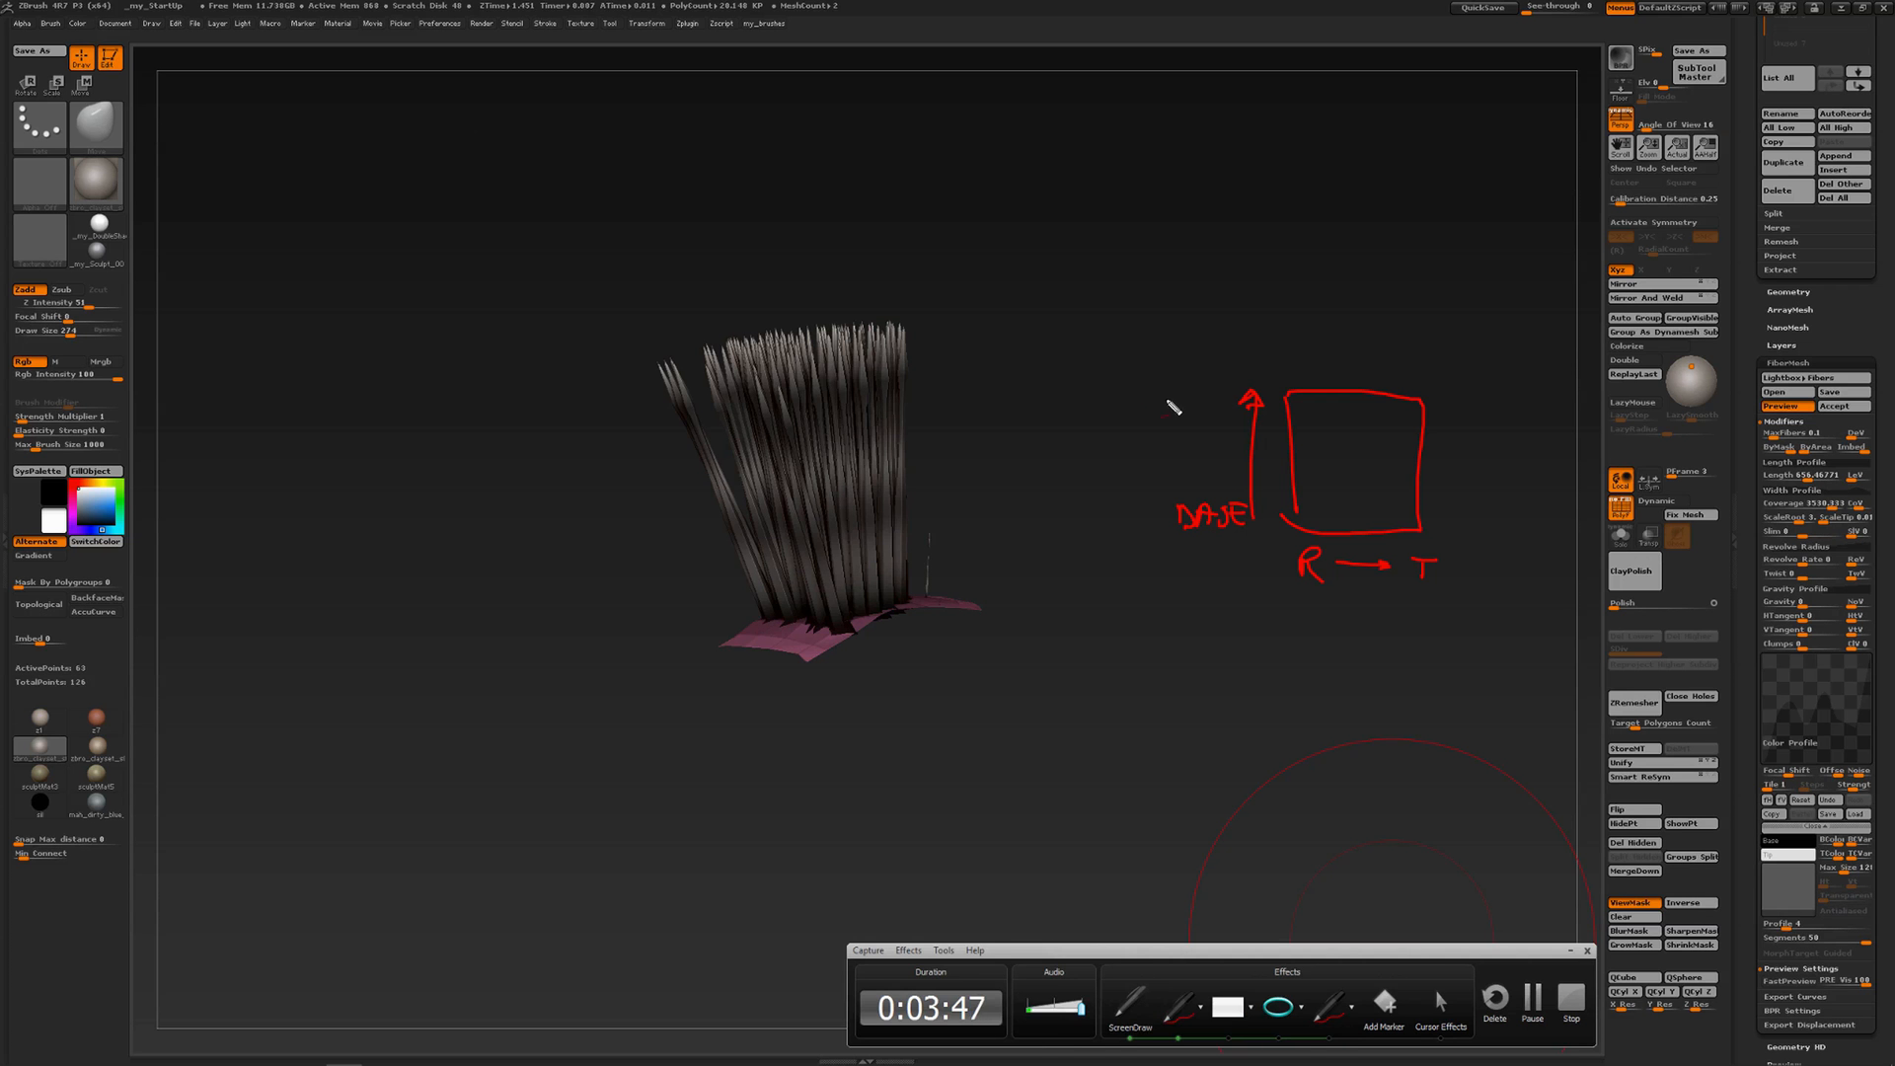
{"action": "left_click_drag", "start_coordinate": [1141, 388], "coordinate": [1187, 382]}
{"action": "left_click_drag", "start_coordinate": [1168, 386], "coordinate": [1187, 405]}
{"action": "left_click_drag", "start_coordinate": [1198, 400], "coordinate": [1209, 382]}
{"action": "key", "text": "Escape"}
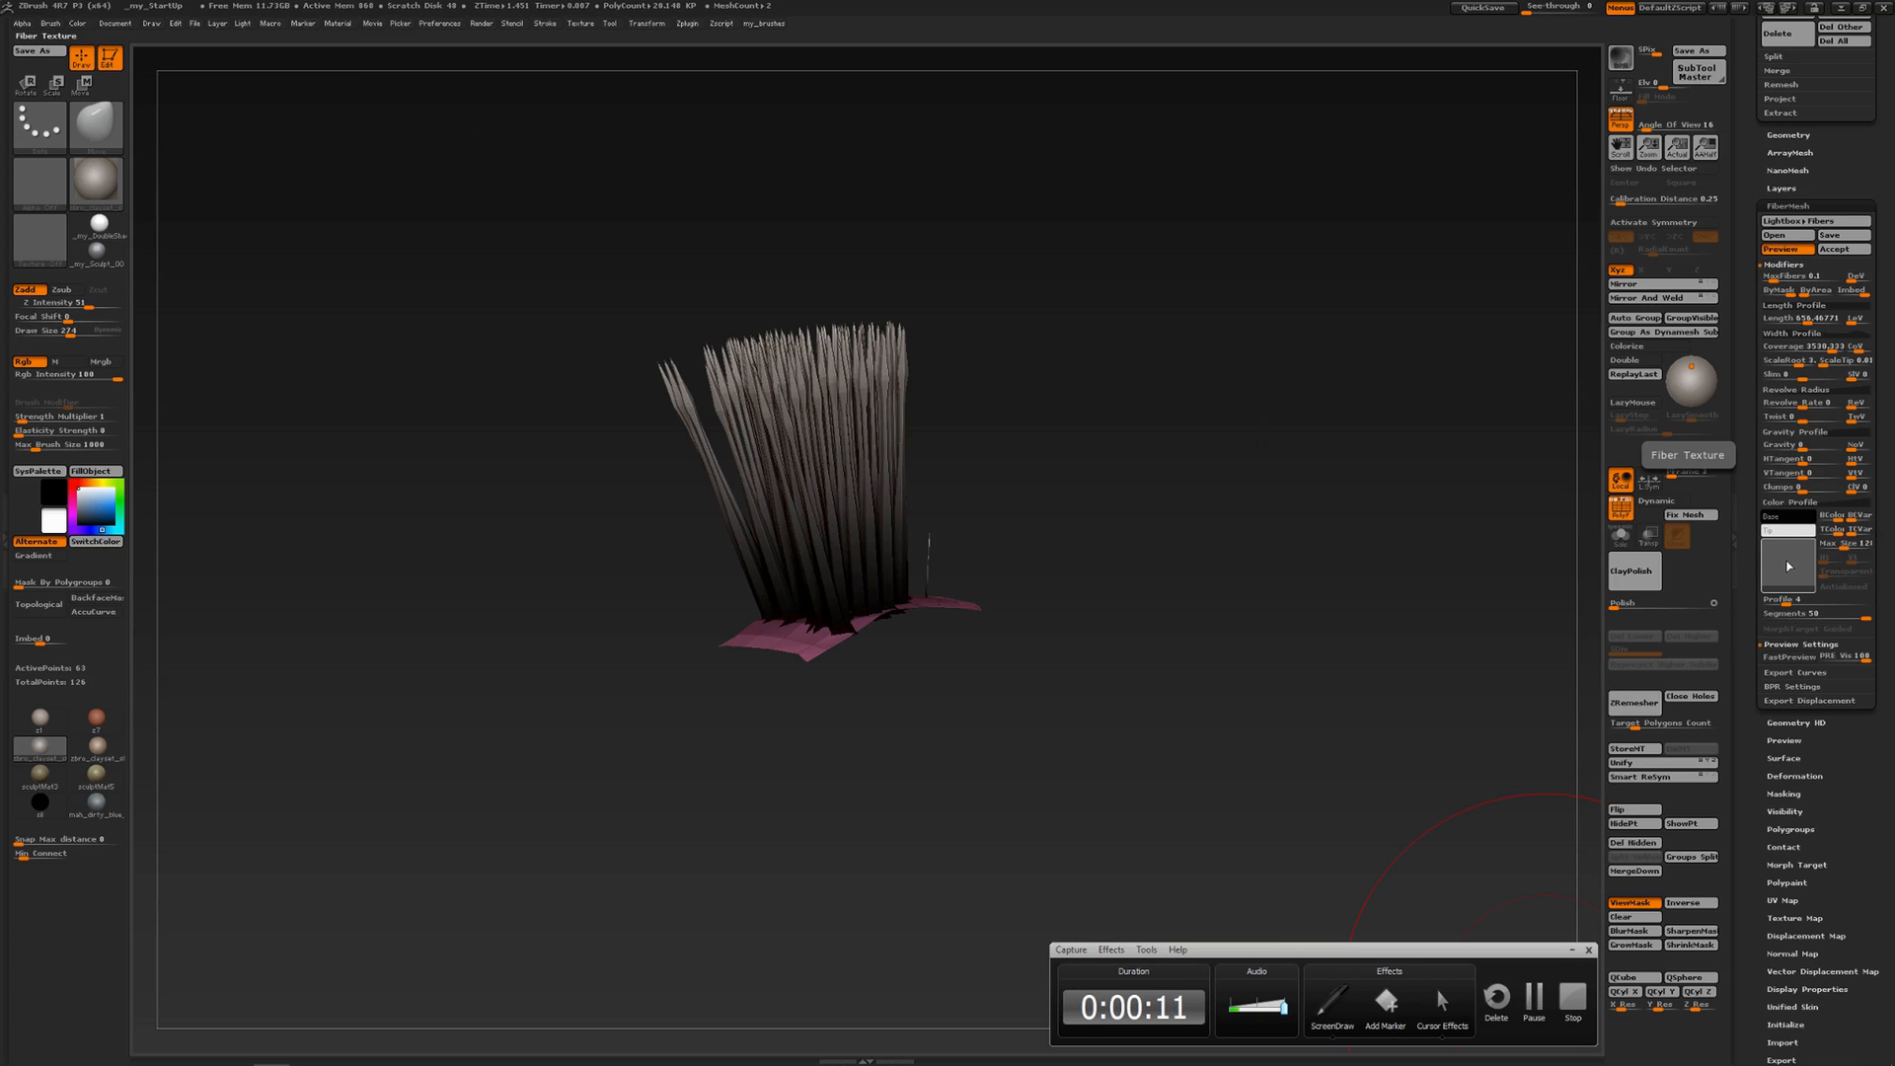
Assign Texture 39 to the fibers with automatic resizing and try the texture's horizontal tiling
{"action": "left_click", "coordinate": [1788, 566]}
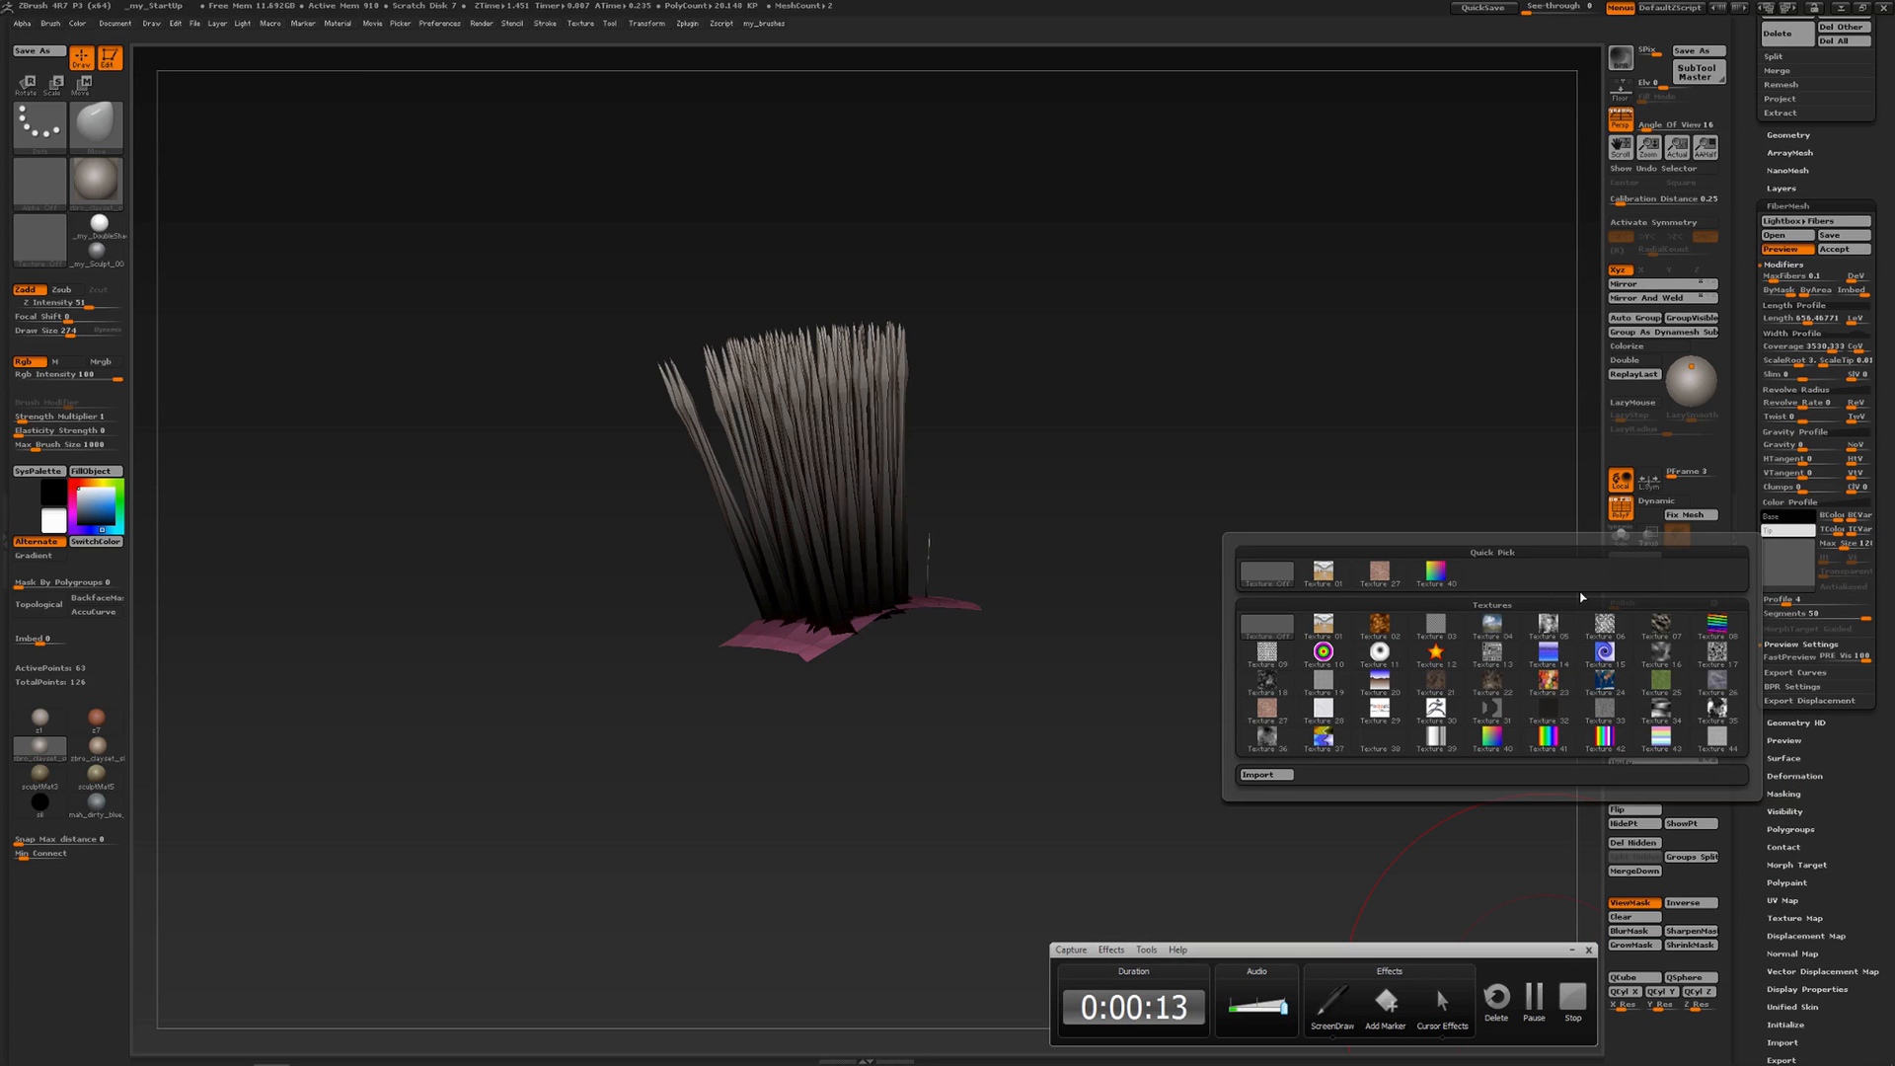
{"action": "mouse_move", "coordinate": [1437, 738]}
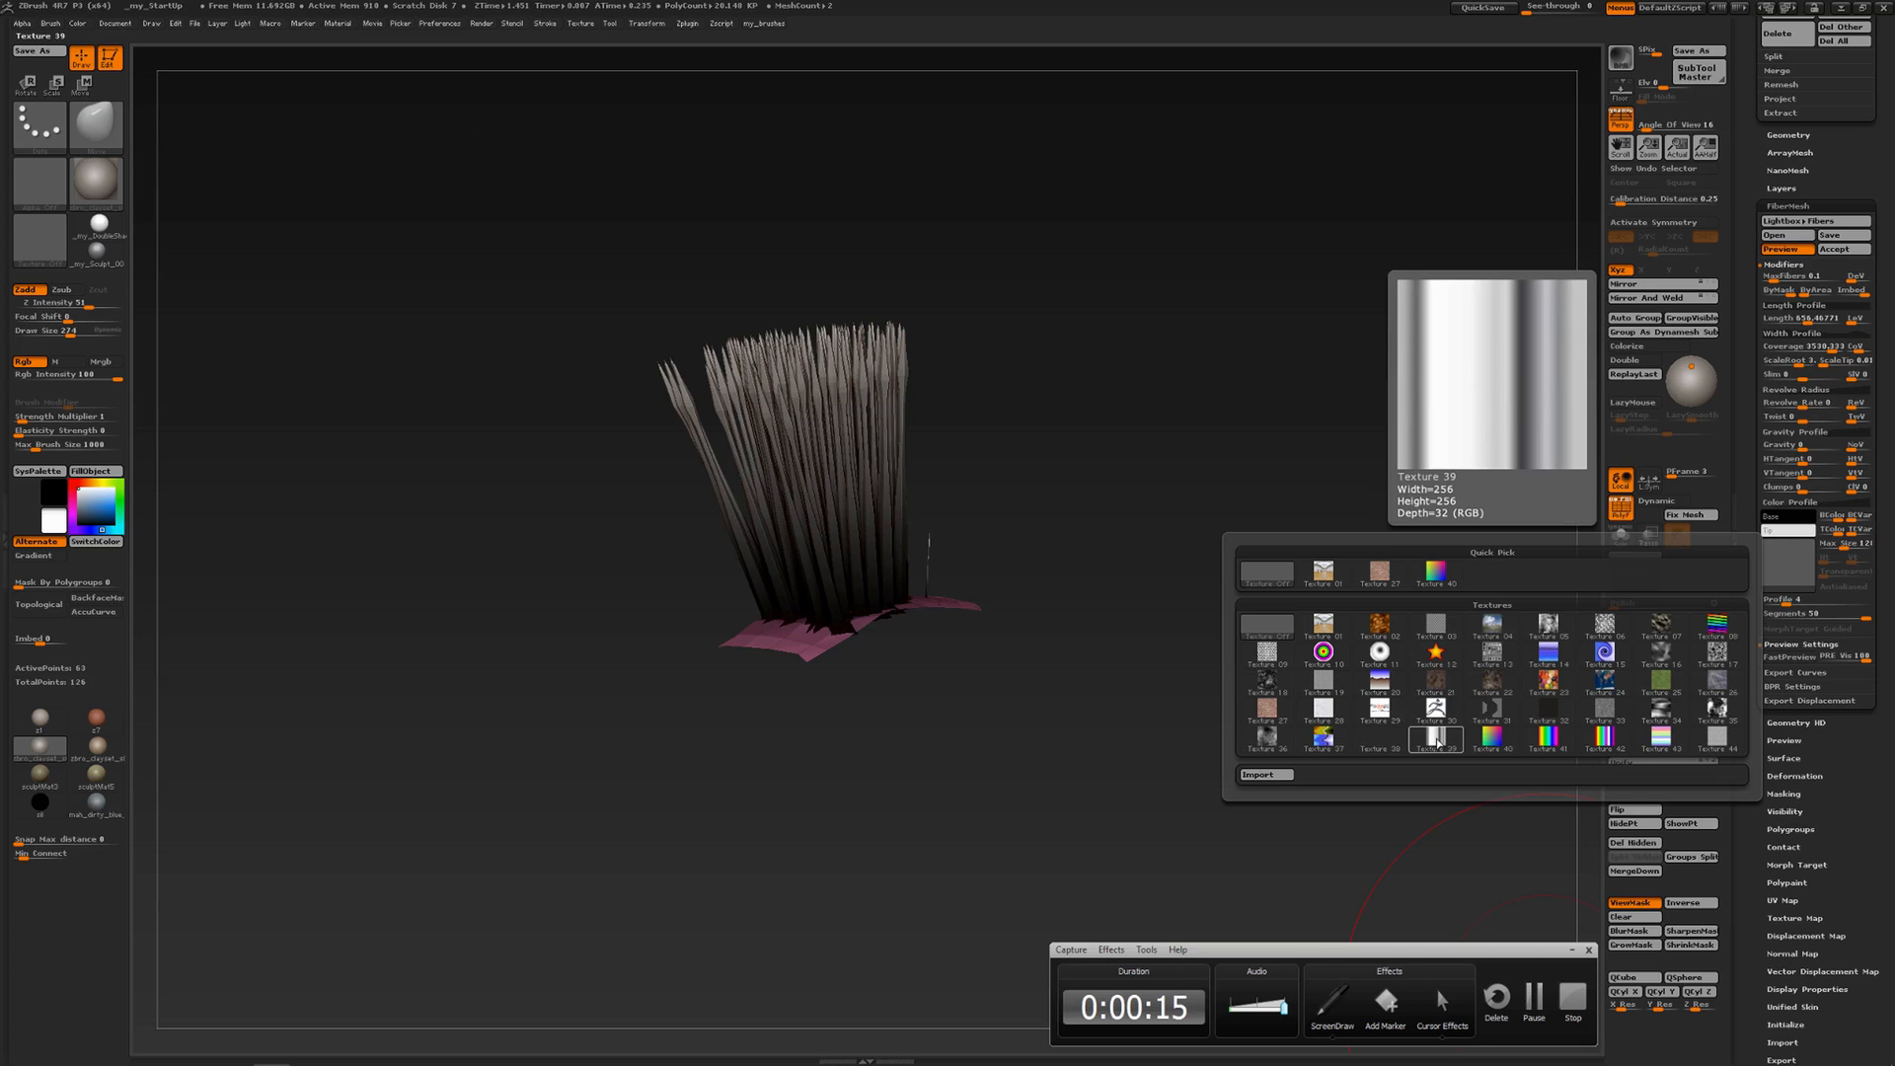
{"action": "left_click", "coordinate": [1439, 742]}
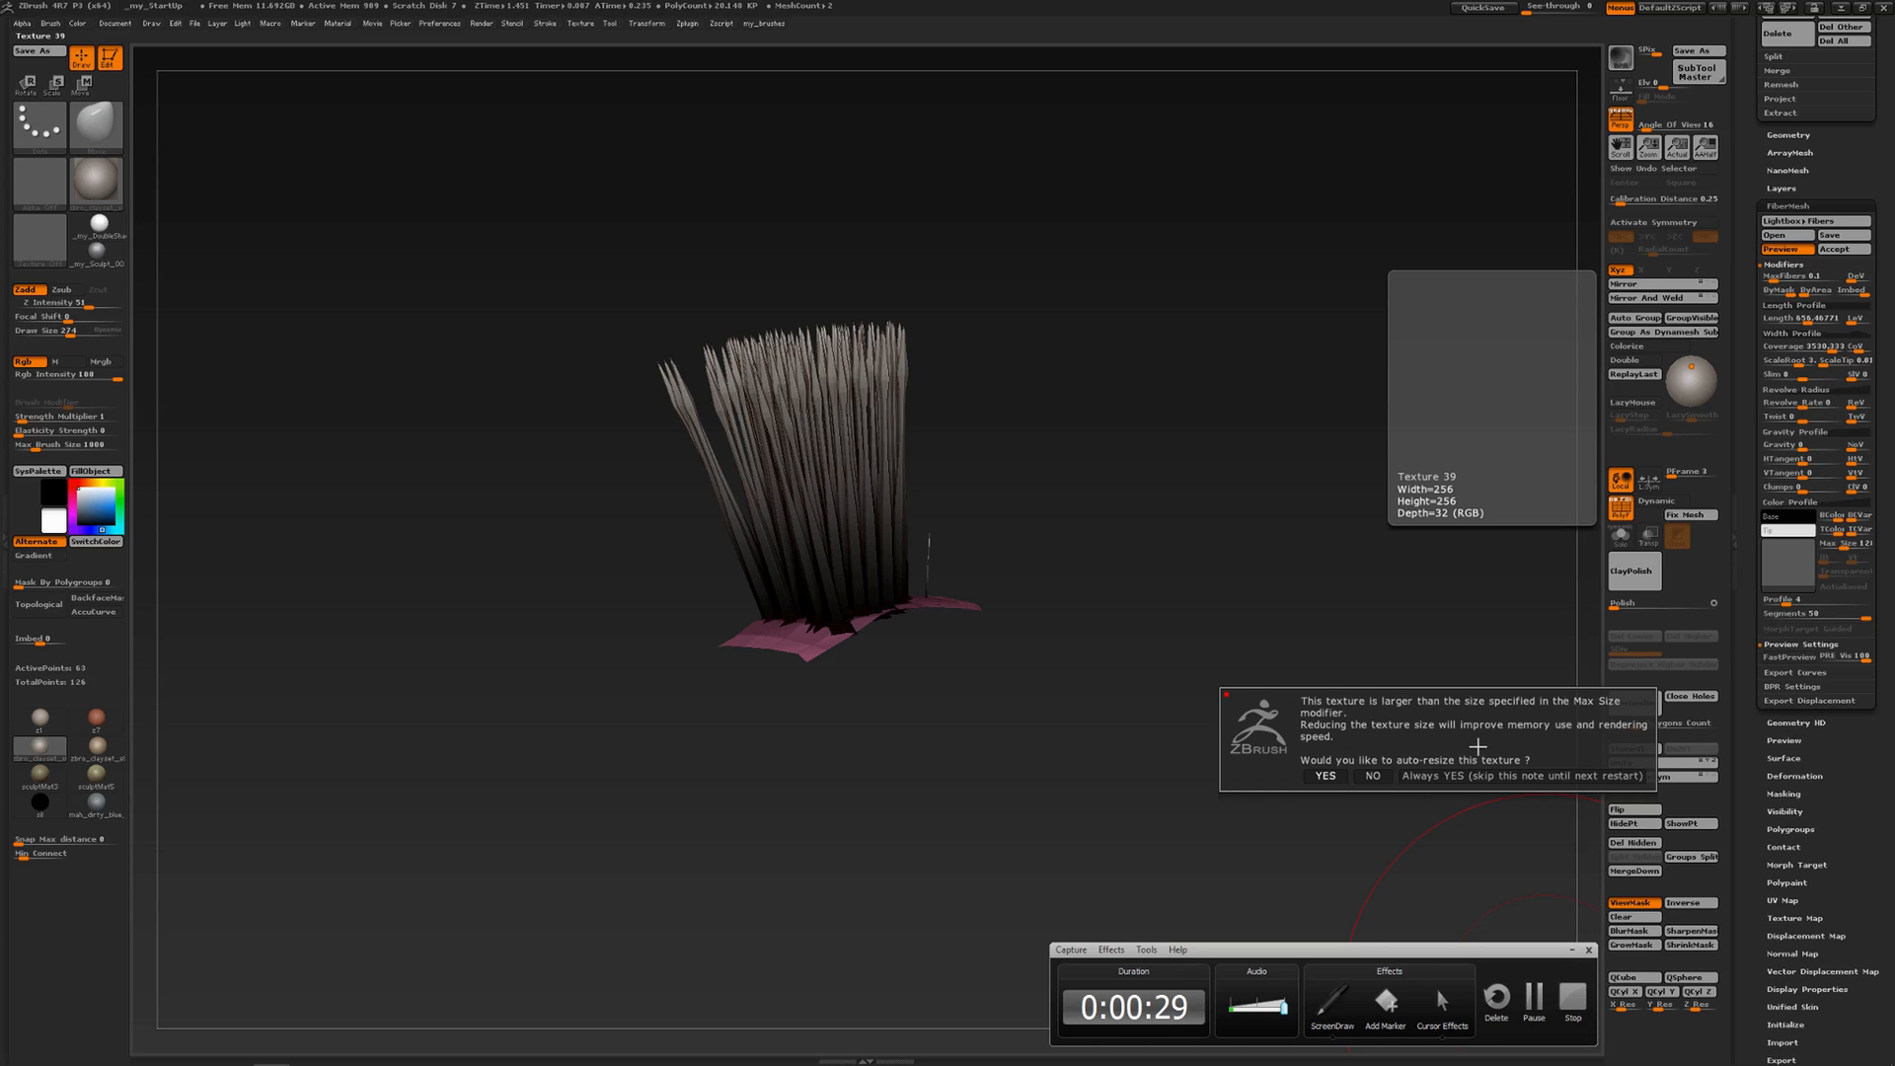
{"action": "left_click", "coordinate": [1326, 776]}
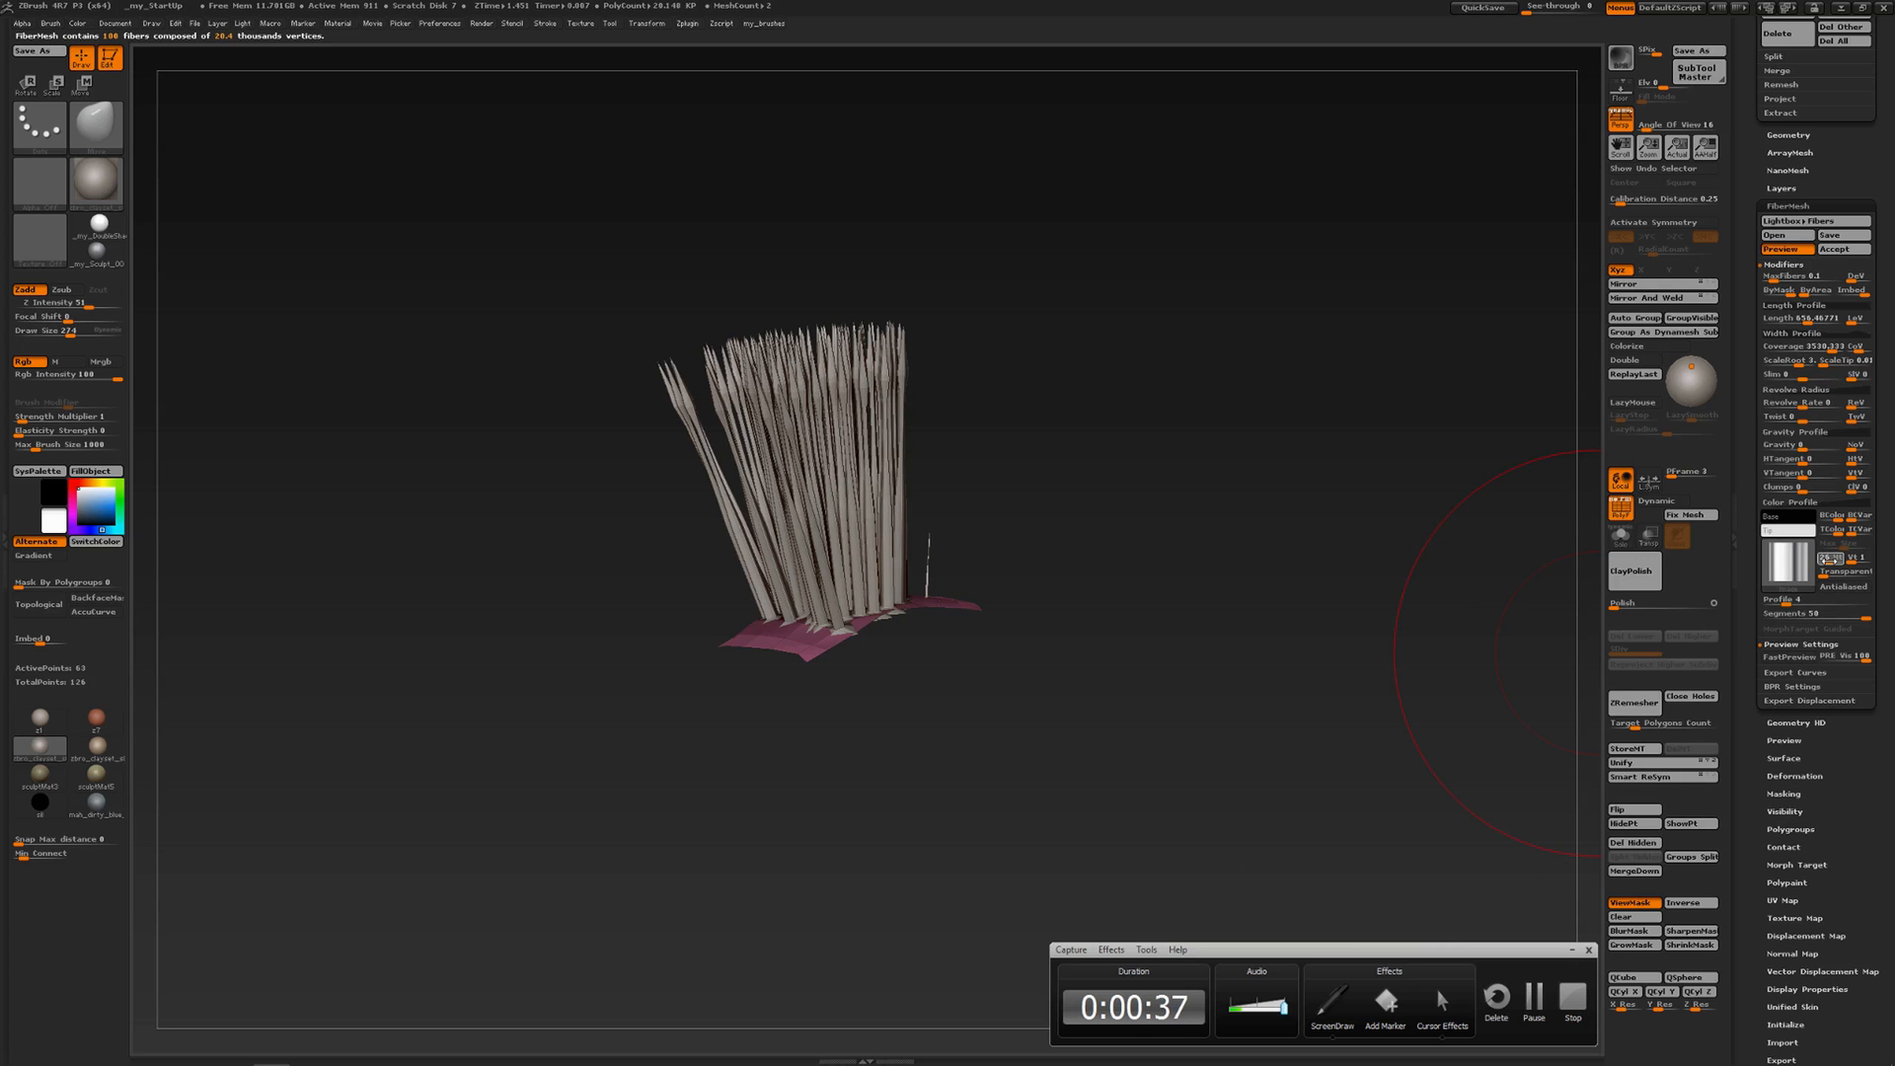
{"action": "left_click", "coordinate": [1829, 557]}
{"action": "left_click_drag", "start_coordinate": [1828, 559], "coordinate": [1814, 559]}
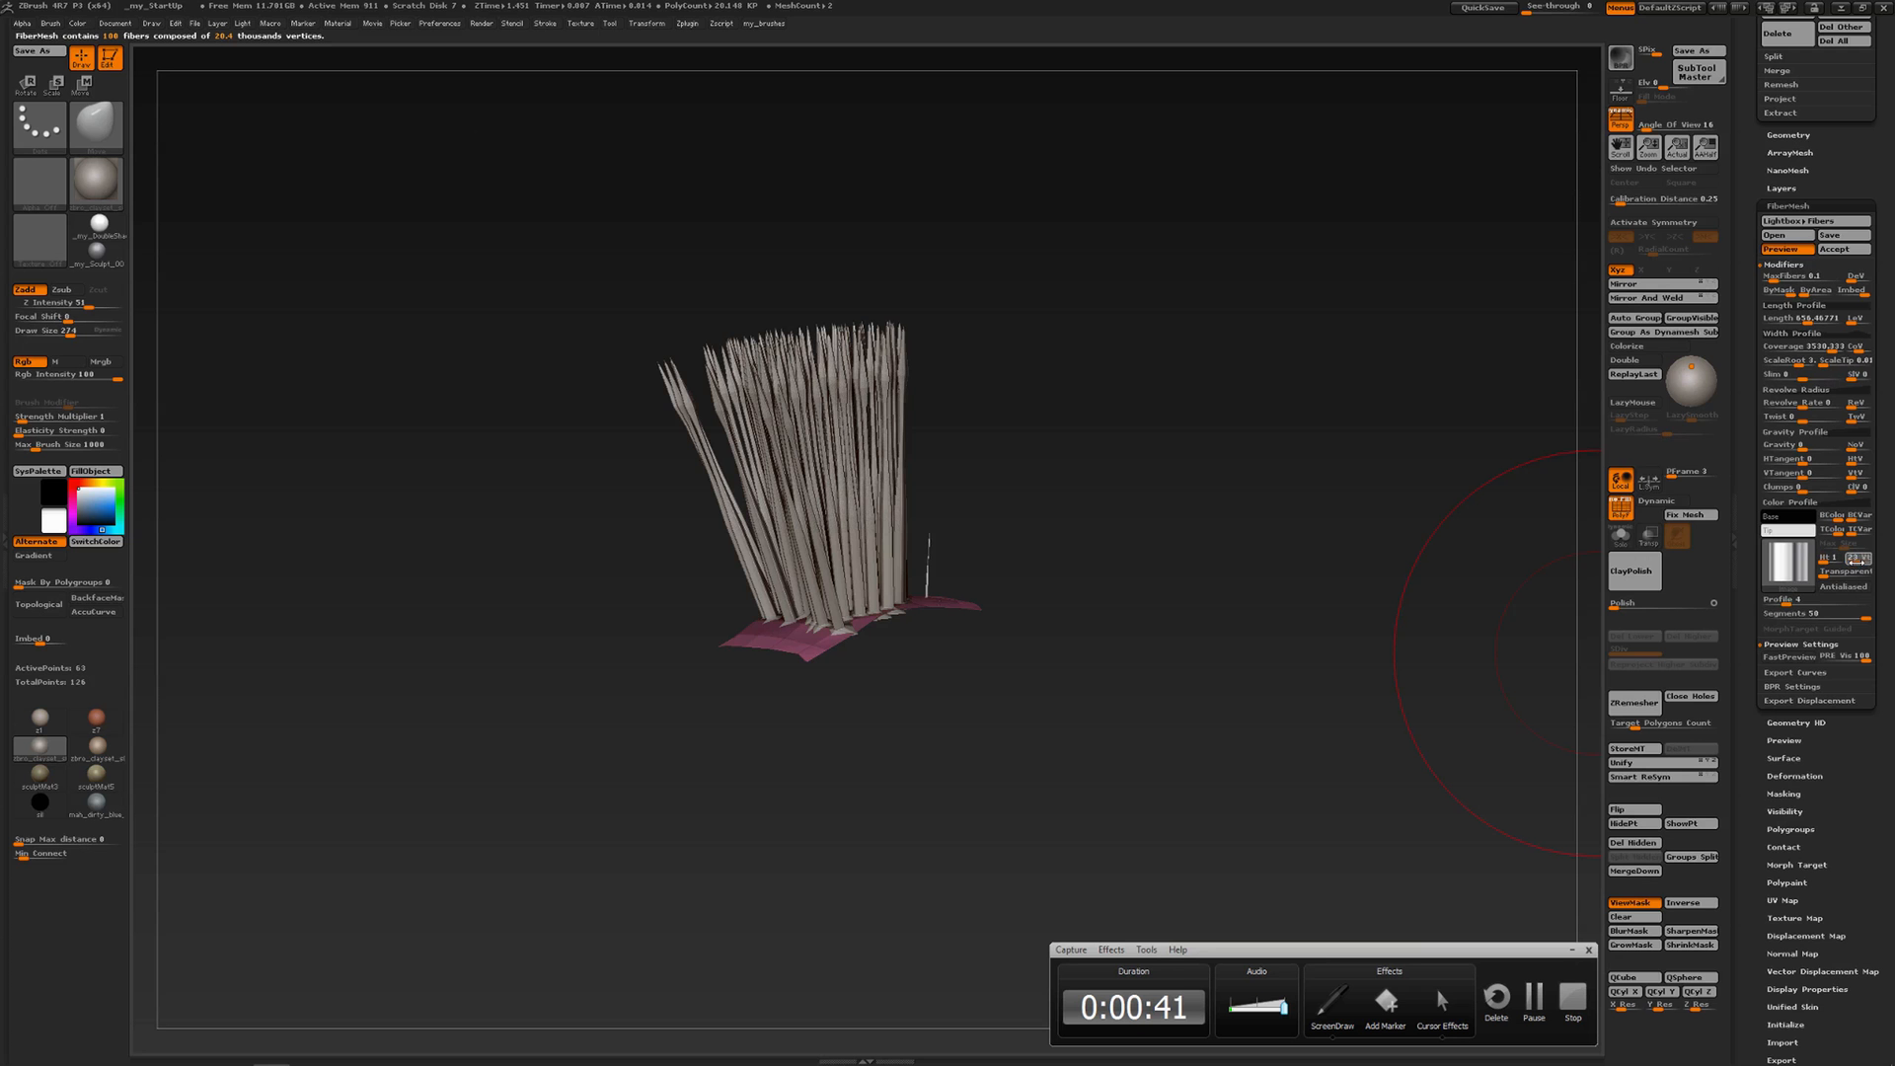
Replace the fiber texture with Texture 43, automatically resized, and check its V-Tiles and Transparent settings
{"action": "left_click", "coordinate": [1788, 561]}
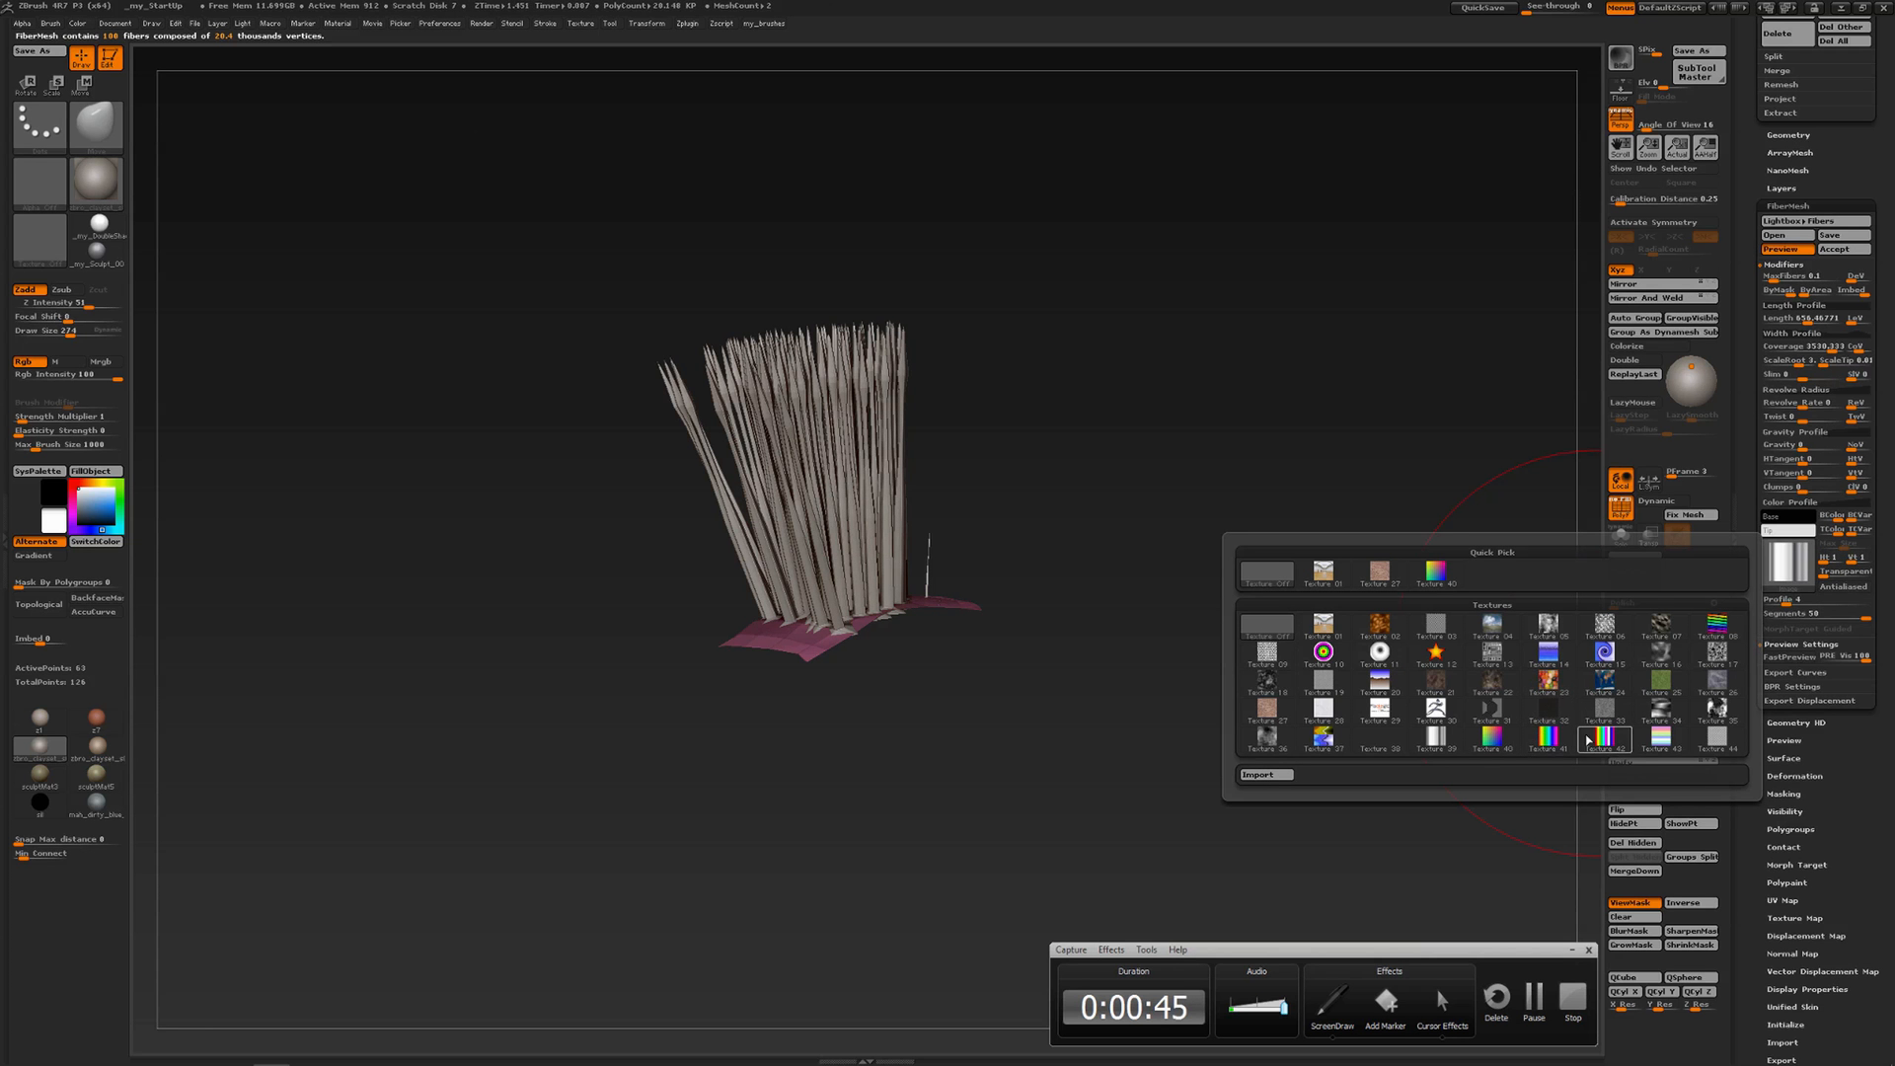
{"action": "left_click", "coordinate": [1662, 737]}
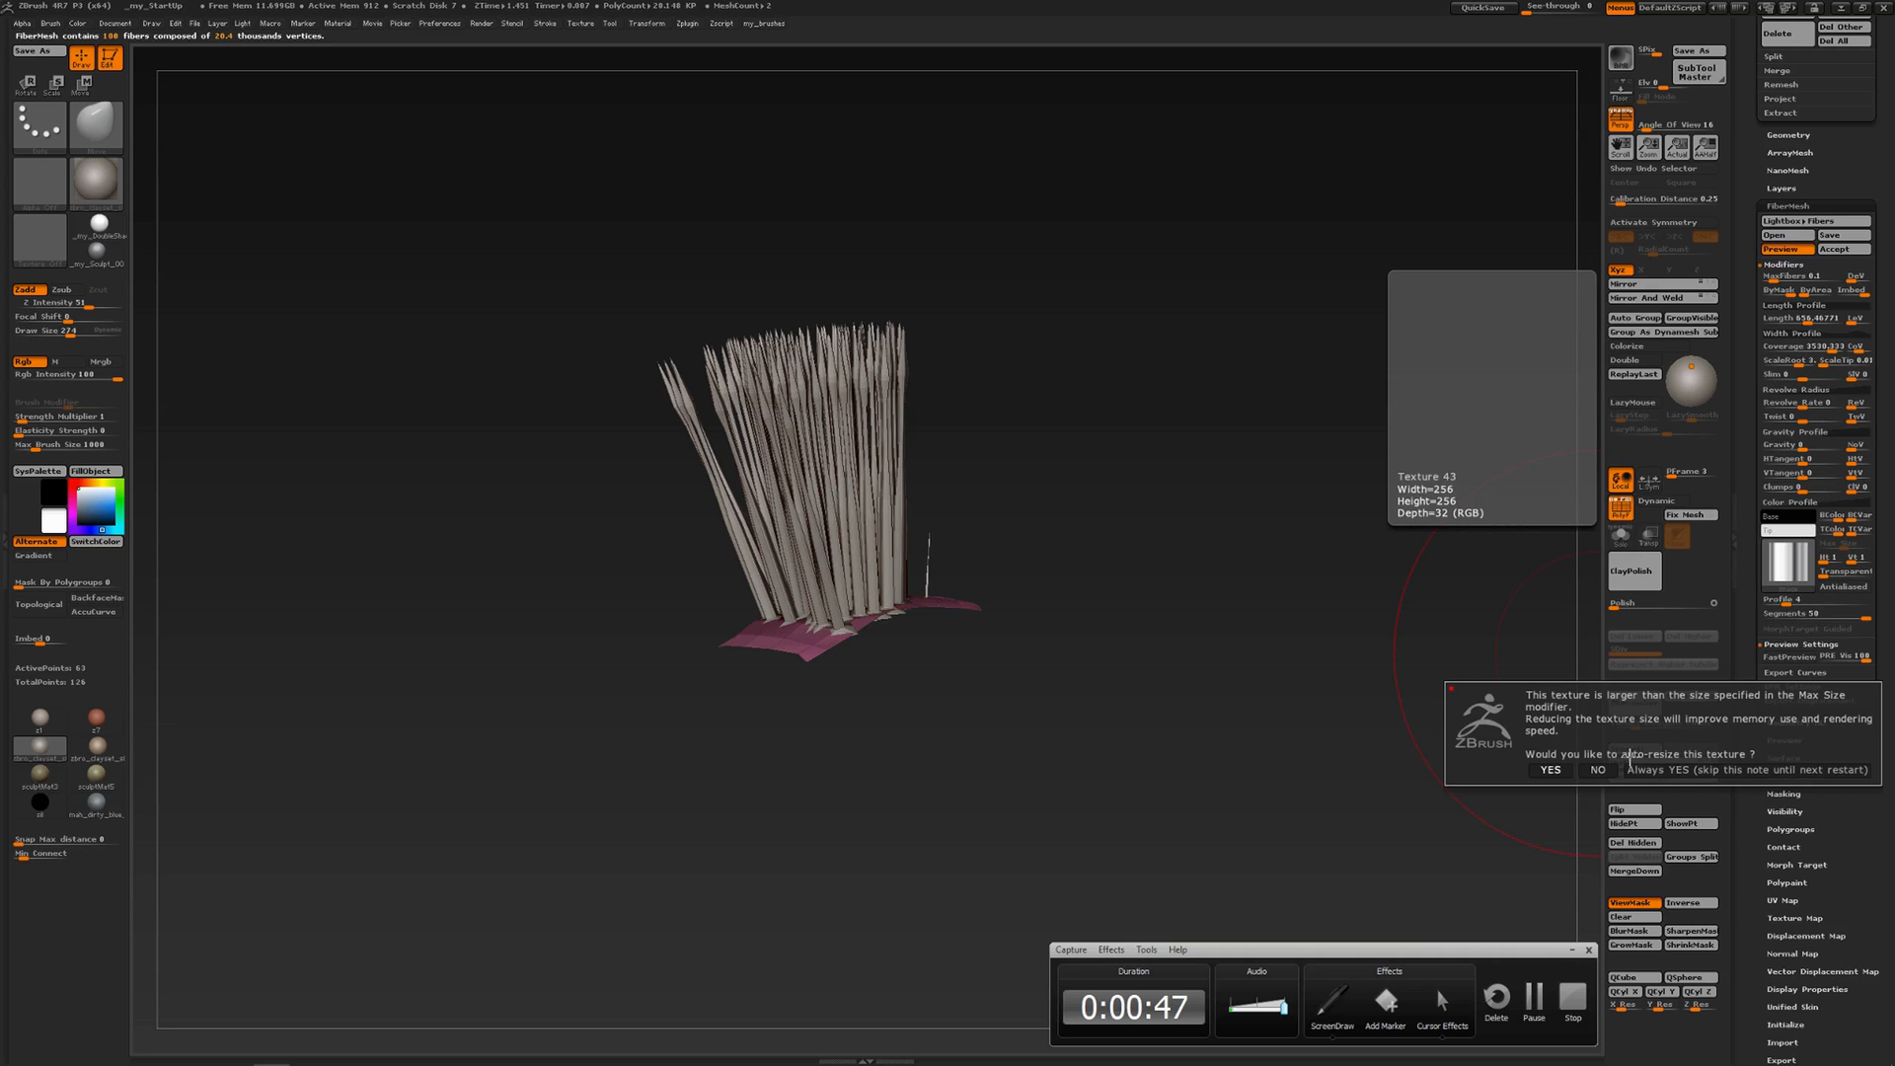
{"action": "left_click", "coordinate": [1550, 770]}
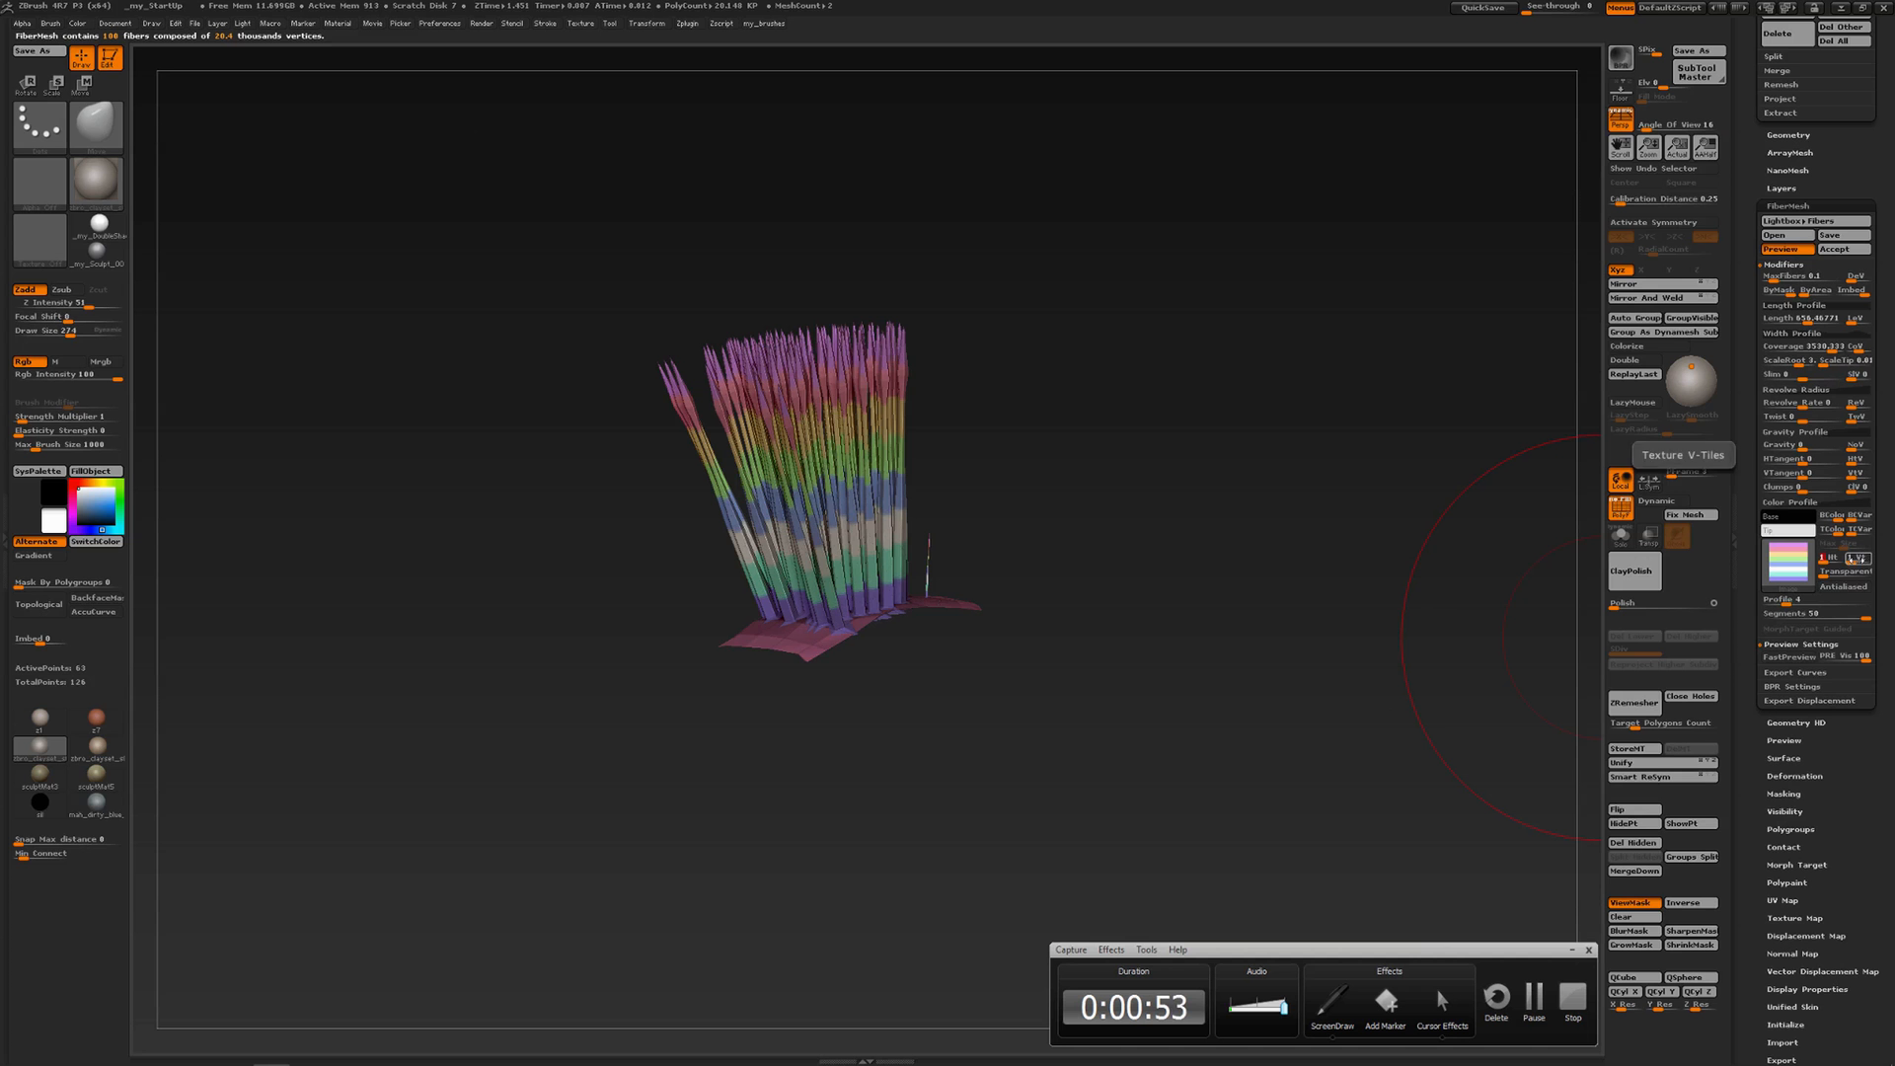
{"action": "mouse_move", "coordinate": [1852, 559]}
{"action": "left_mouse_down"}
{"action": "mouse_move", "coordinate": [1843, 573]}
{"action": "mouse_move", "coordinate": [1865, 573]}
{"action": "left_mouse_up"}
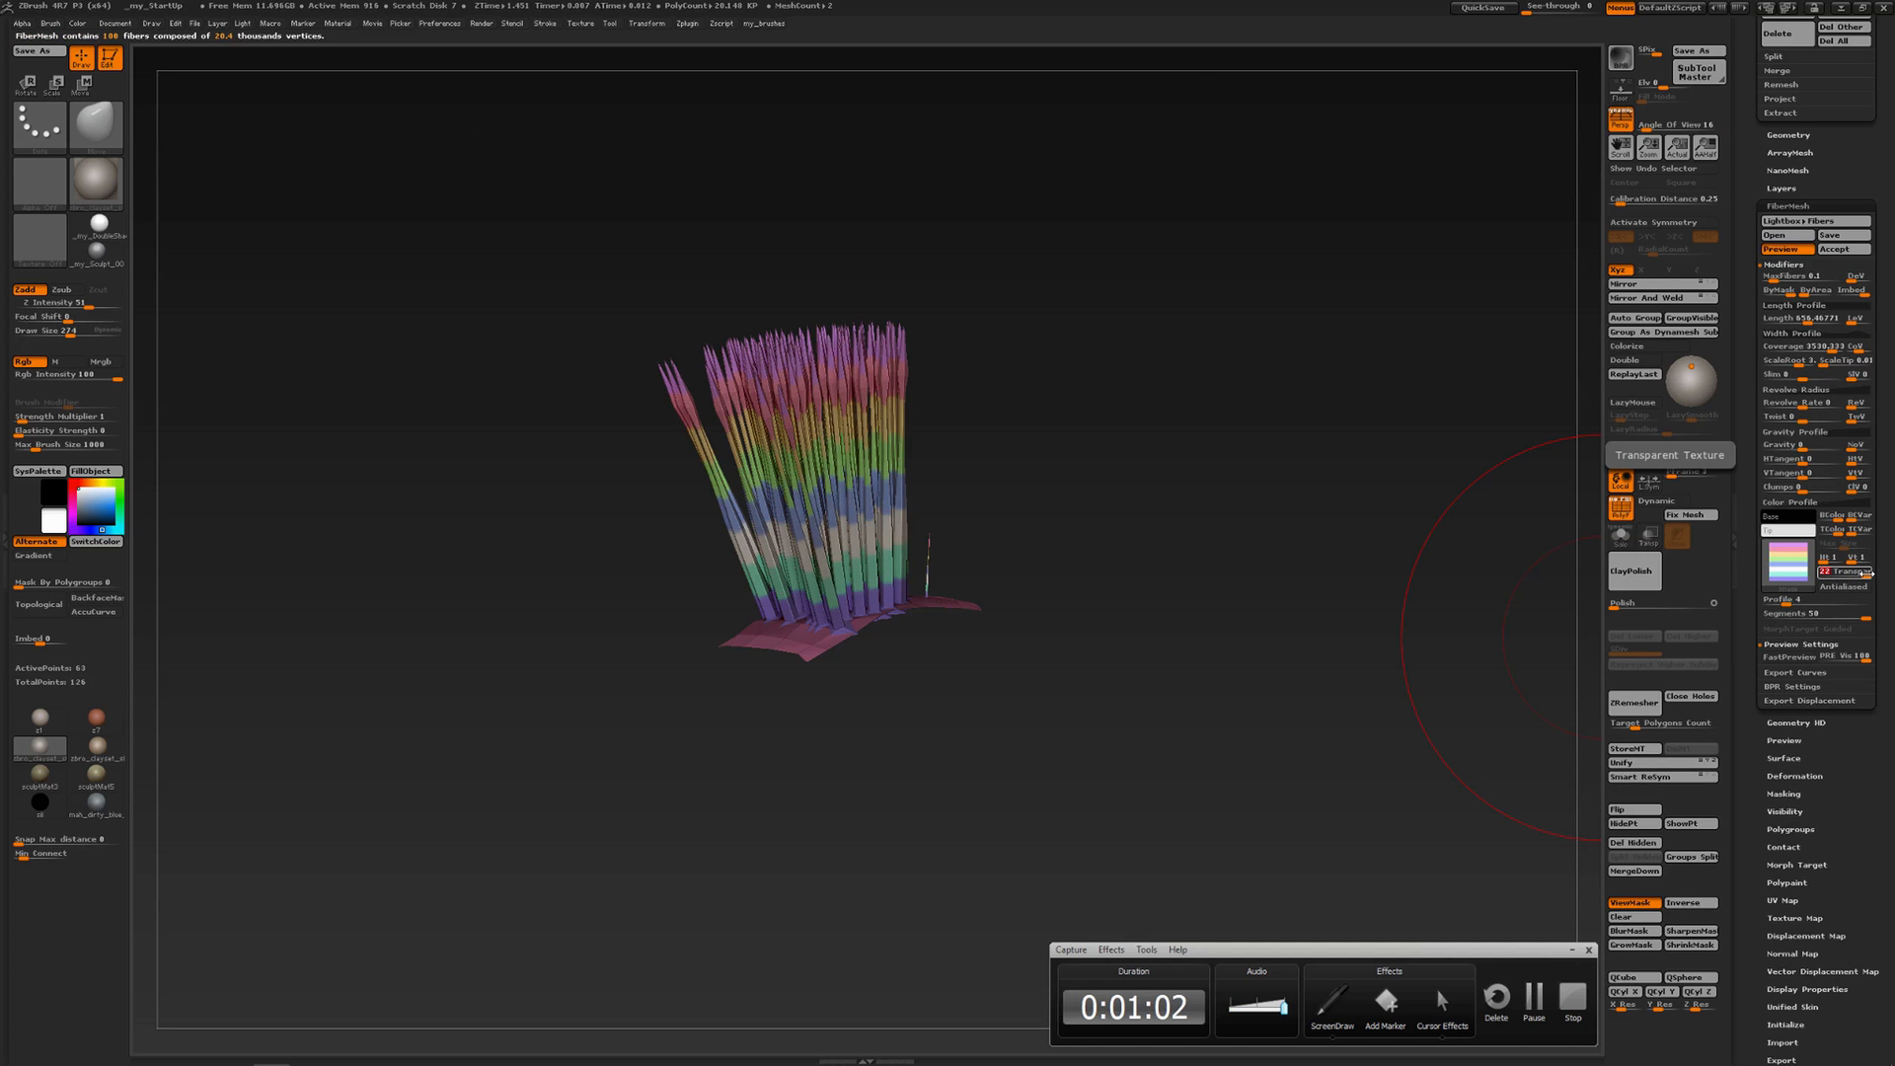
Replace the fiber texture with Texture 06, automatically resized, and examine the patterned fibers up close
{"action": "left_click", "coordinate": [1790, 565]}
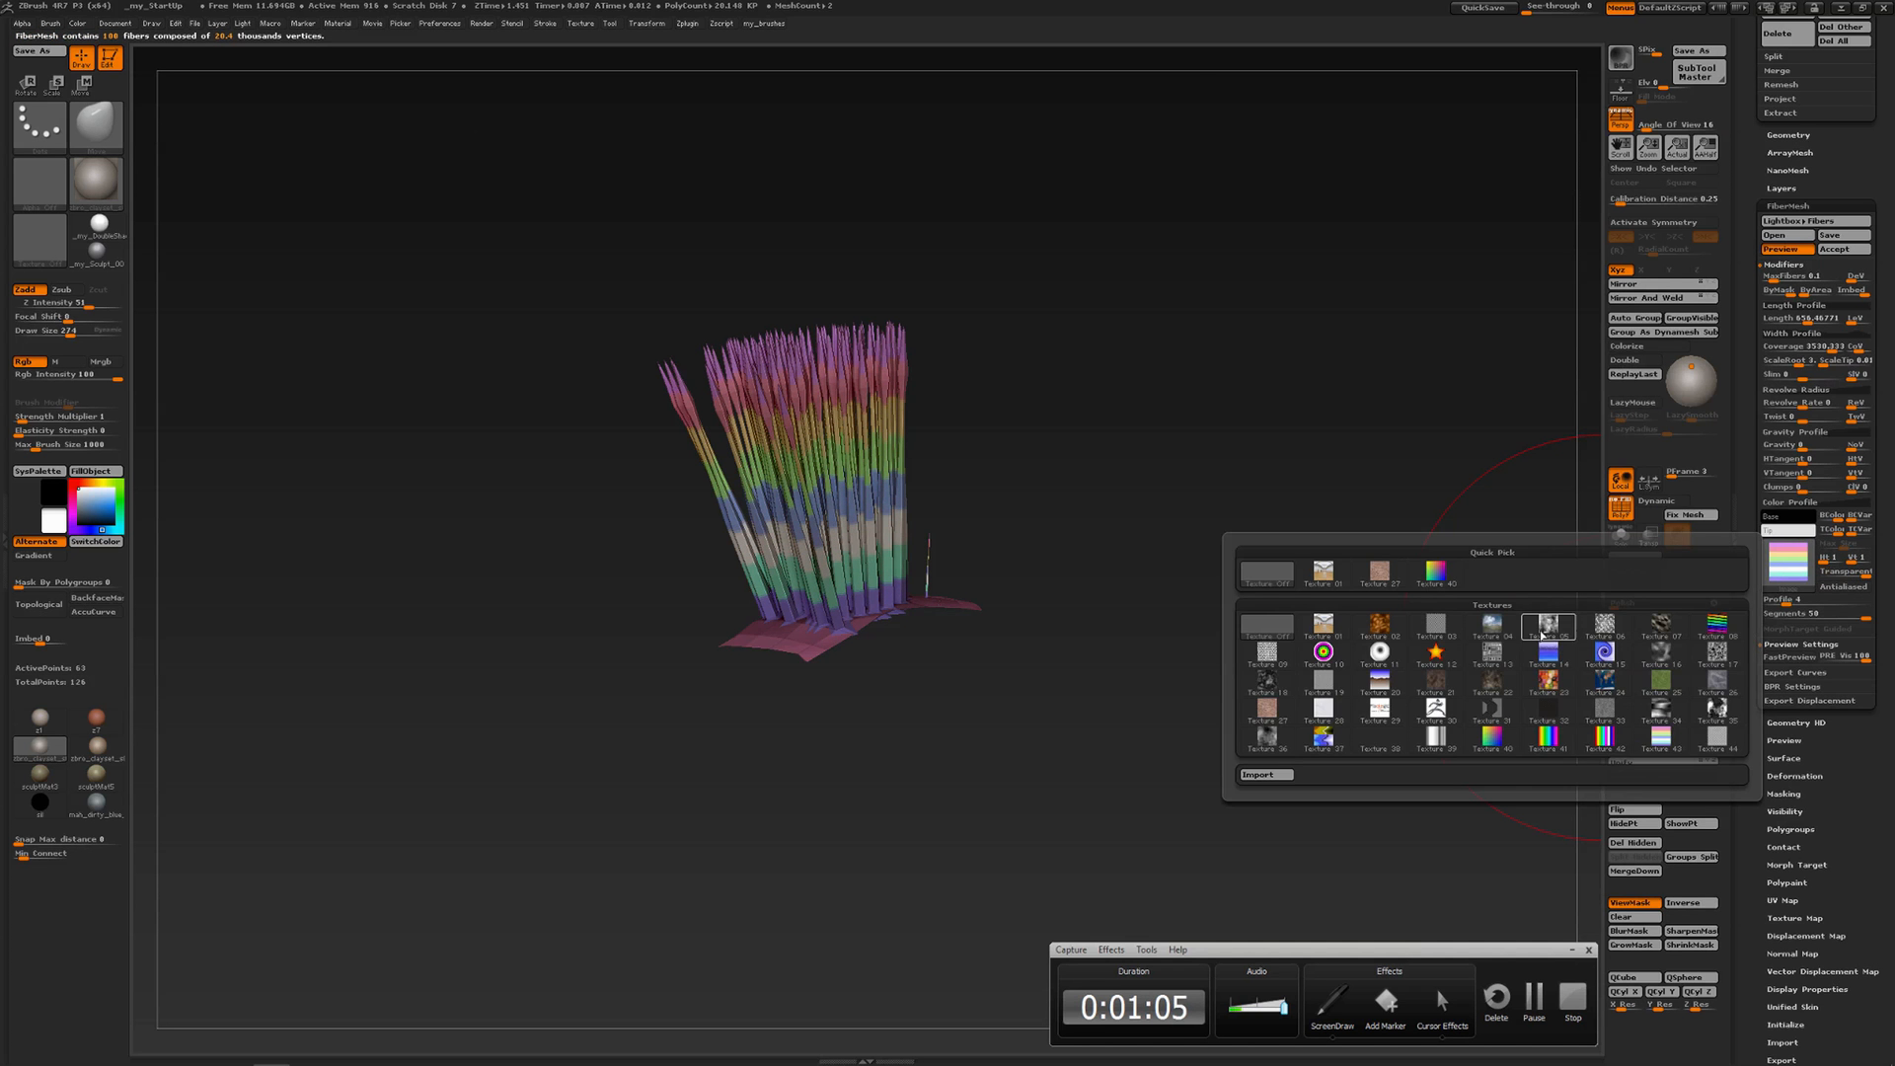
{"action": "left_click", "coordinate": [1604, 625]}
{"action": "left_click", "coordinate": [1489, 658]}
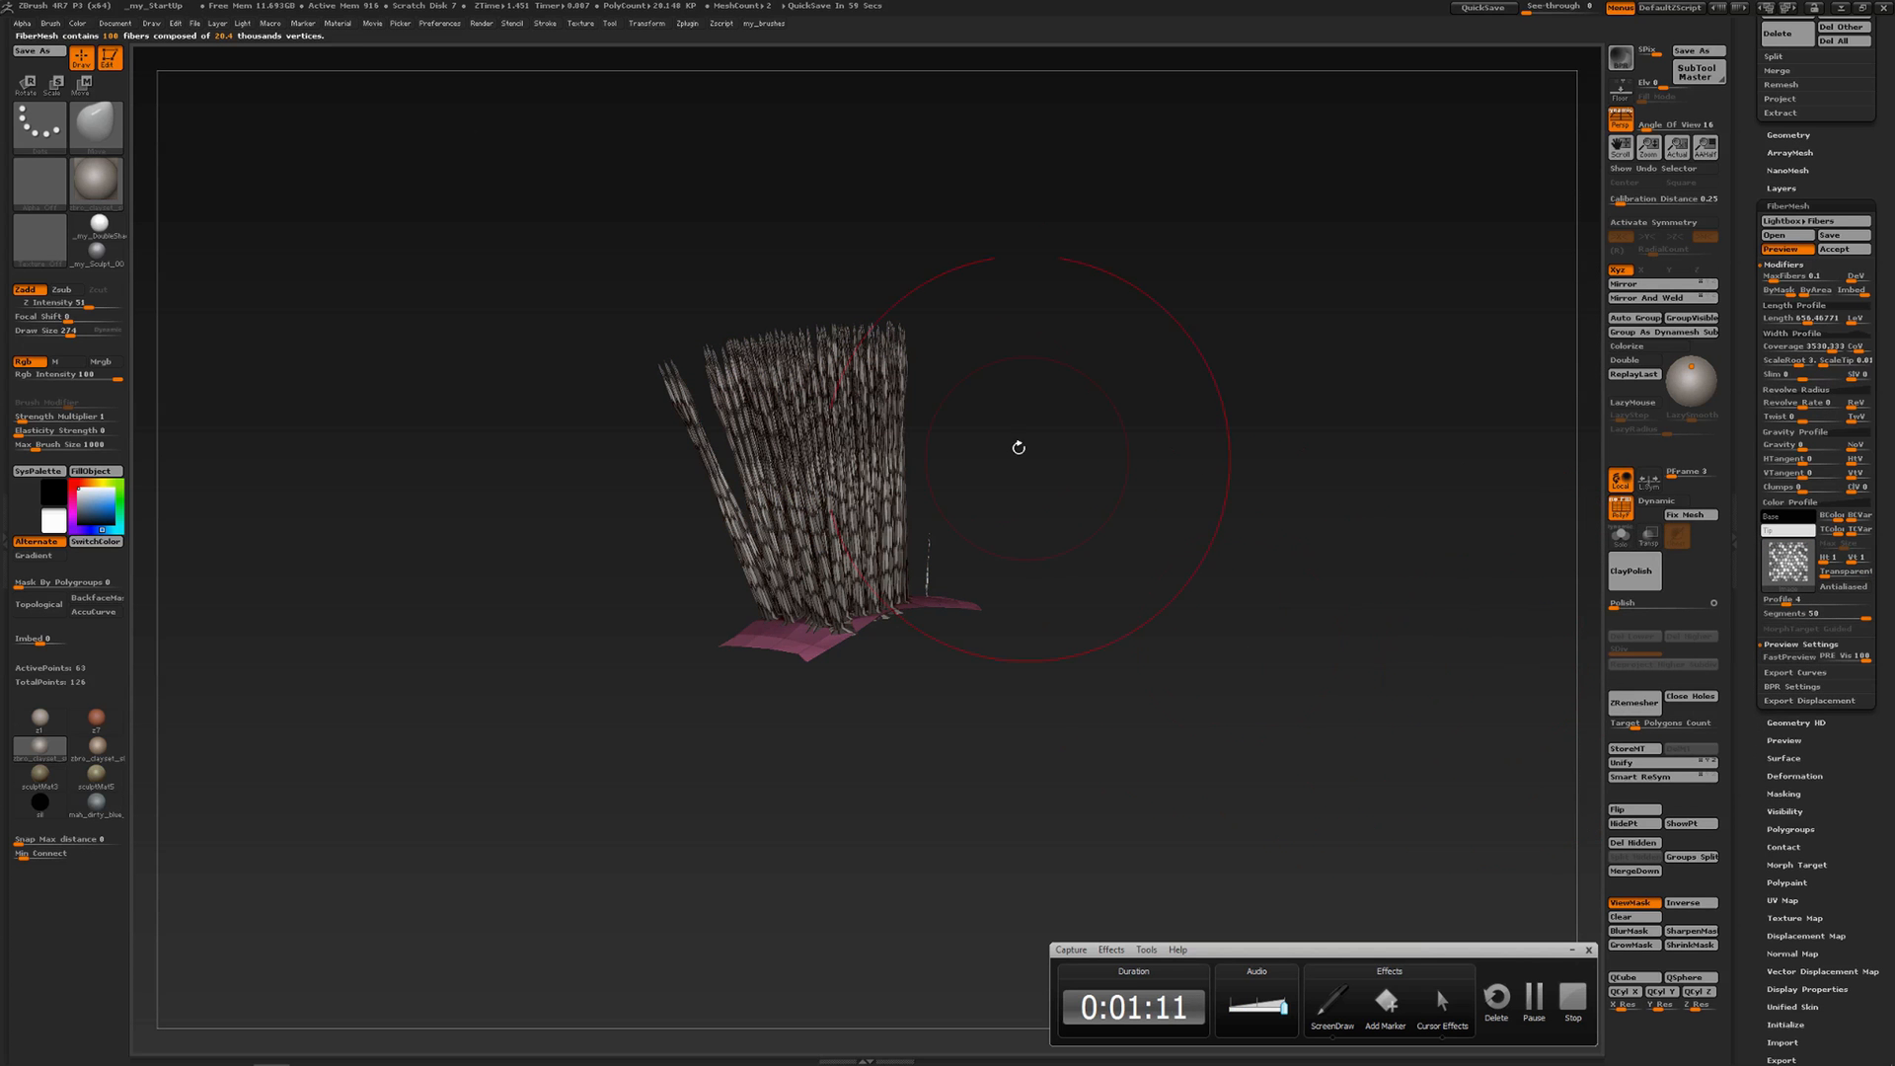
{"action": "left_click_drag", "start_coordinate": [923, 419], "coordinate": [972, 648], "text": "alt"}
{"action": "left_click_drag", "start_coordinate": [1034, 425], "coordinate": [1137, 600], "text": "alt"}
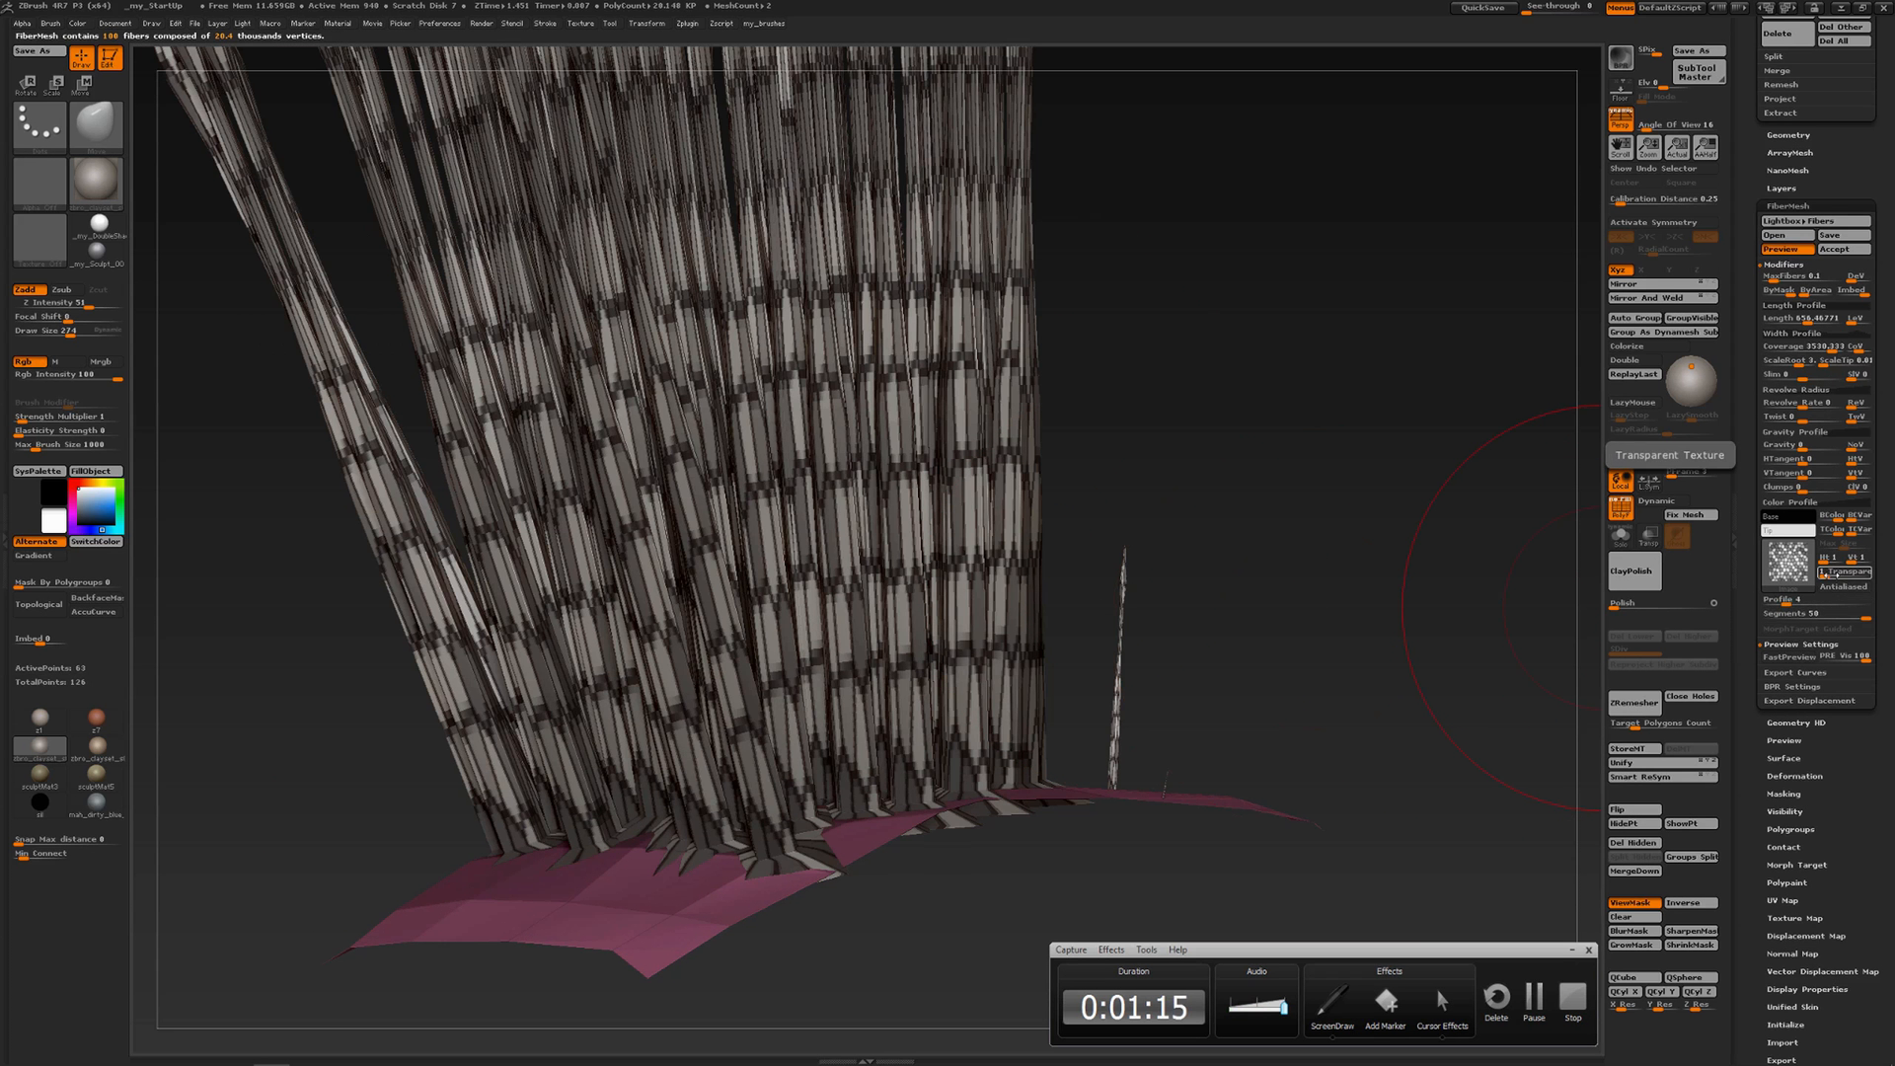
Raise the fiber texture's Transparent setting to its maximum and turn on Antialiased
{"action": "left_click_drag", "start_coordinate": [1829, 575], "coordinate": [1871, 576]}
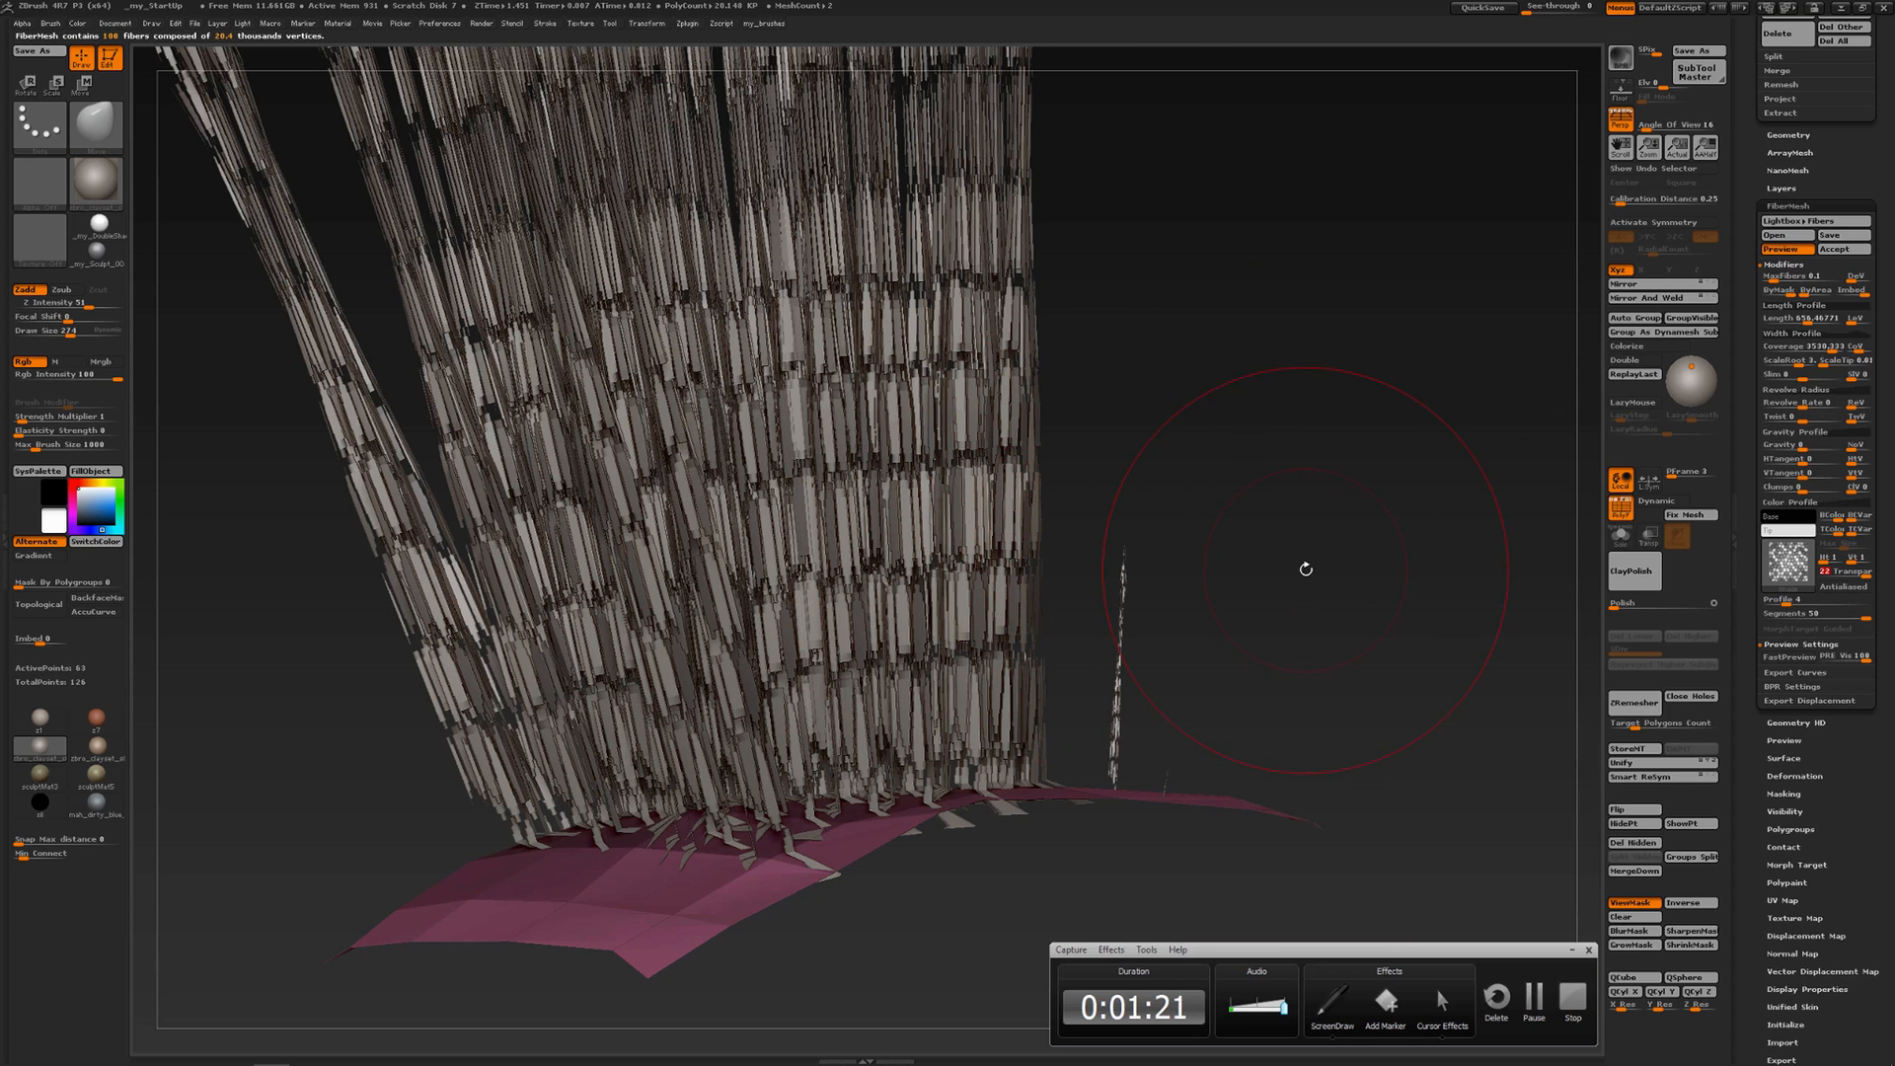
{"action": "left_click", "coordinate": [1844, 586]}
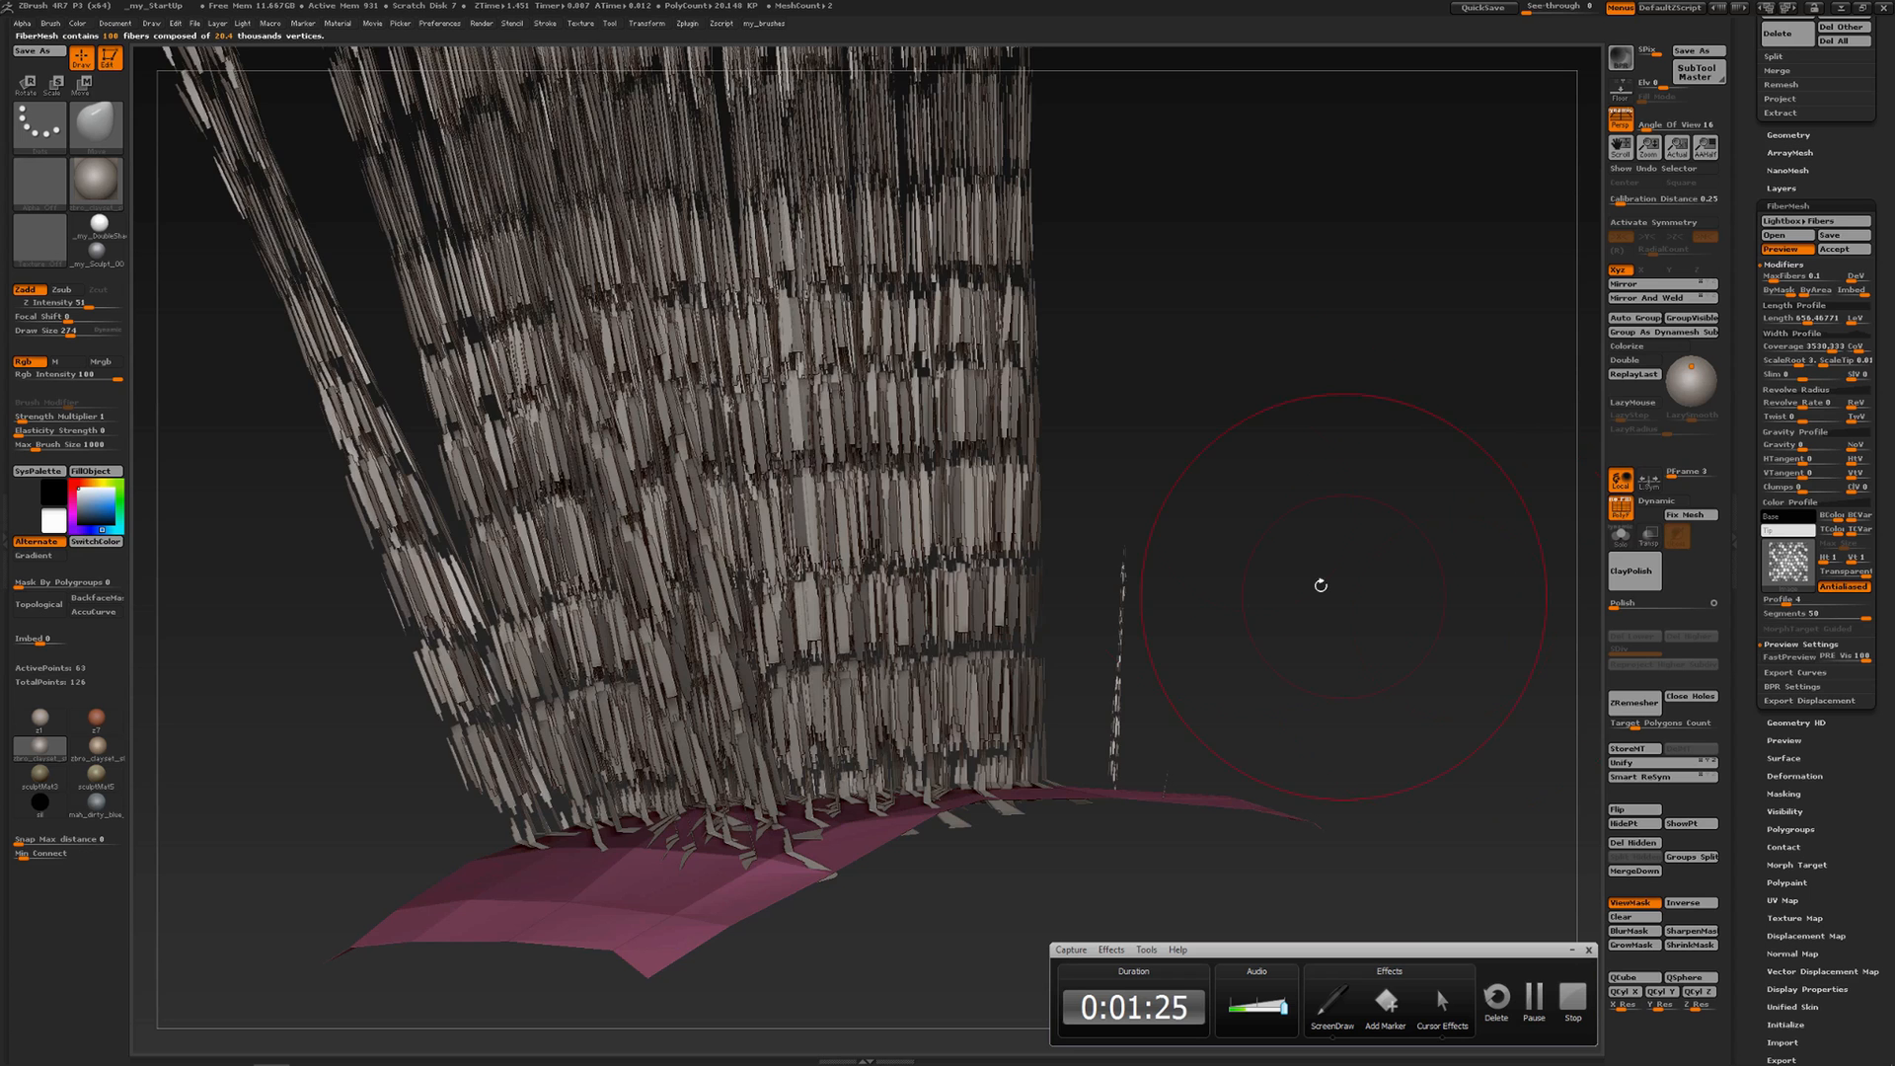
{"action": "left_click_drag", "start_coordinate": [1235, 503], "coordinate": [1227, 427], "text": "alt"}
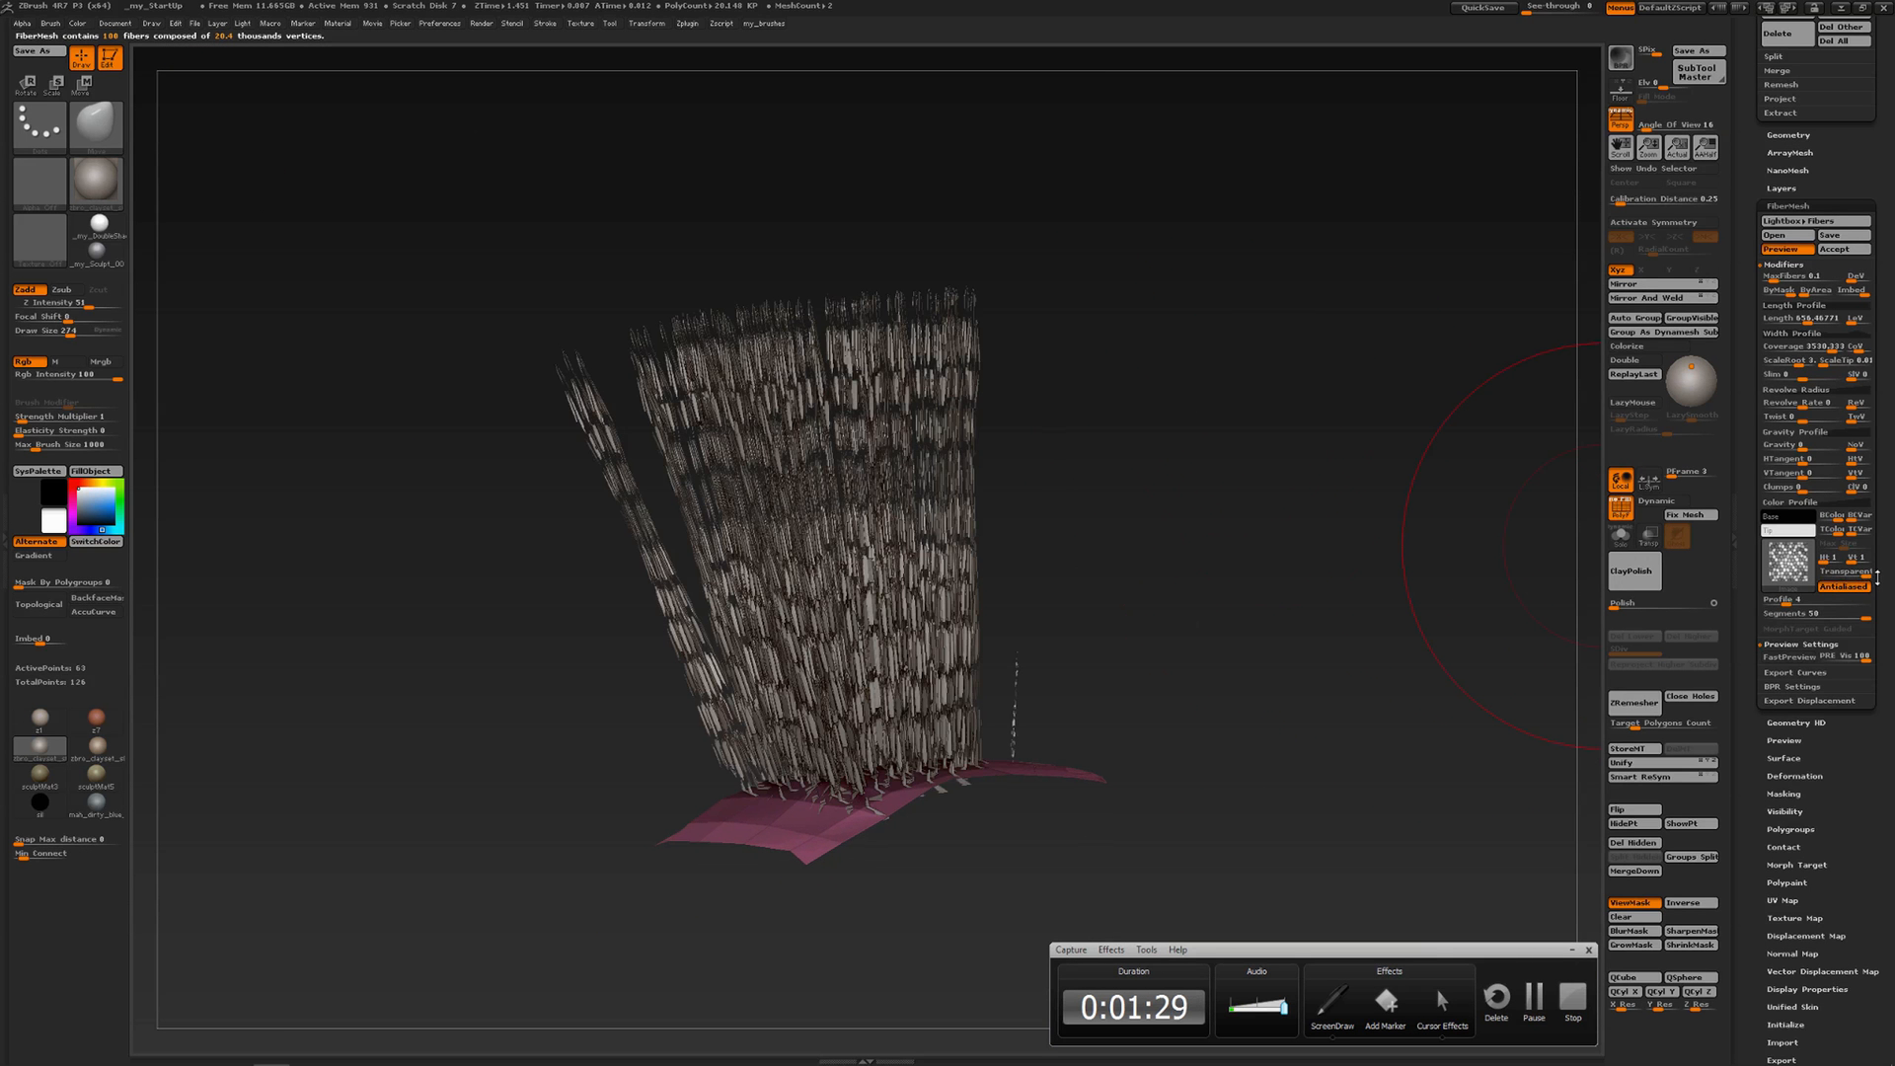
Compare low and maximum Transparent values on the antialiased fiber texture, and remove the texture from the fibers
{"action": "left_click", "coordinate": [1841, 572]}
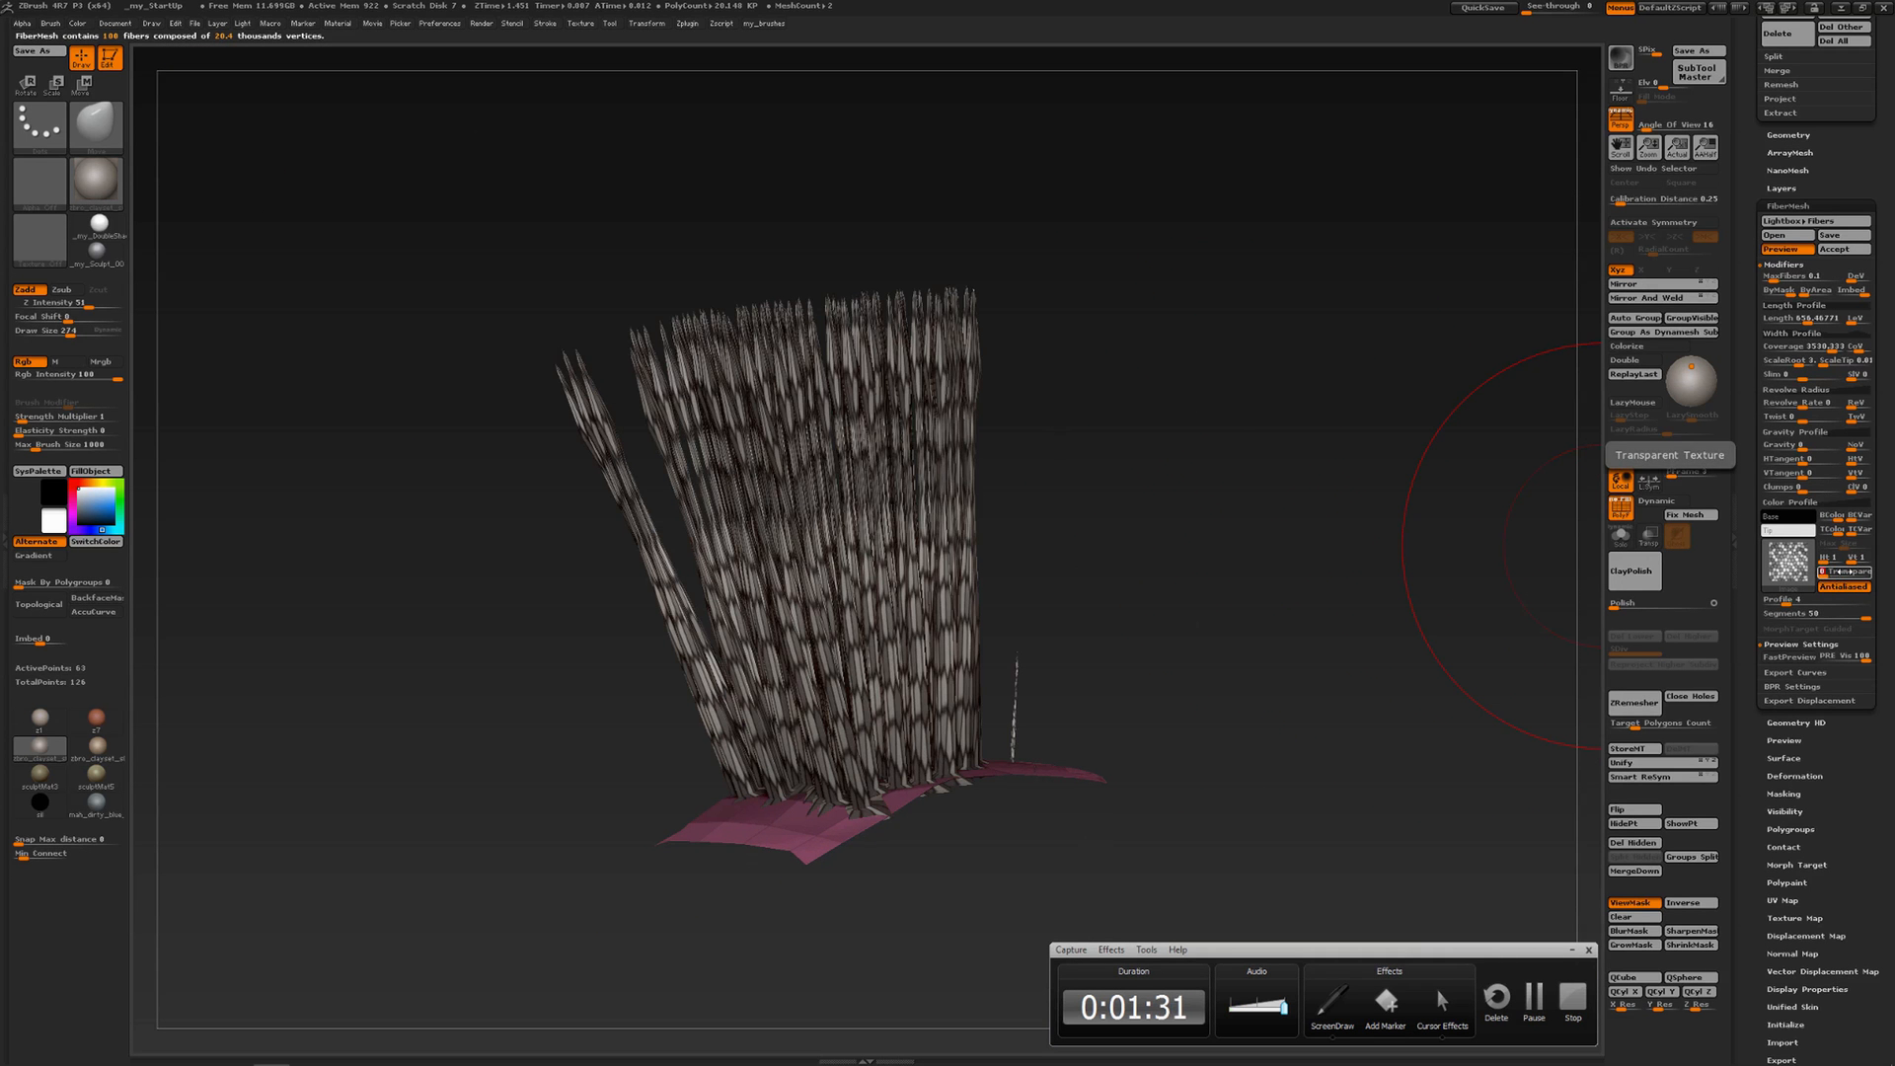
{"action": "left_click_drag", "start_coordinate": [1828, 572], "coordinate": [1868, 577]}
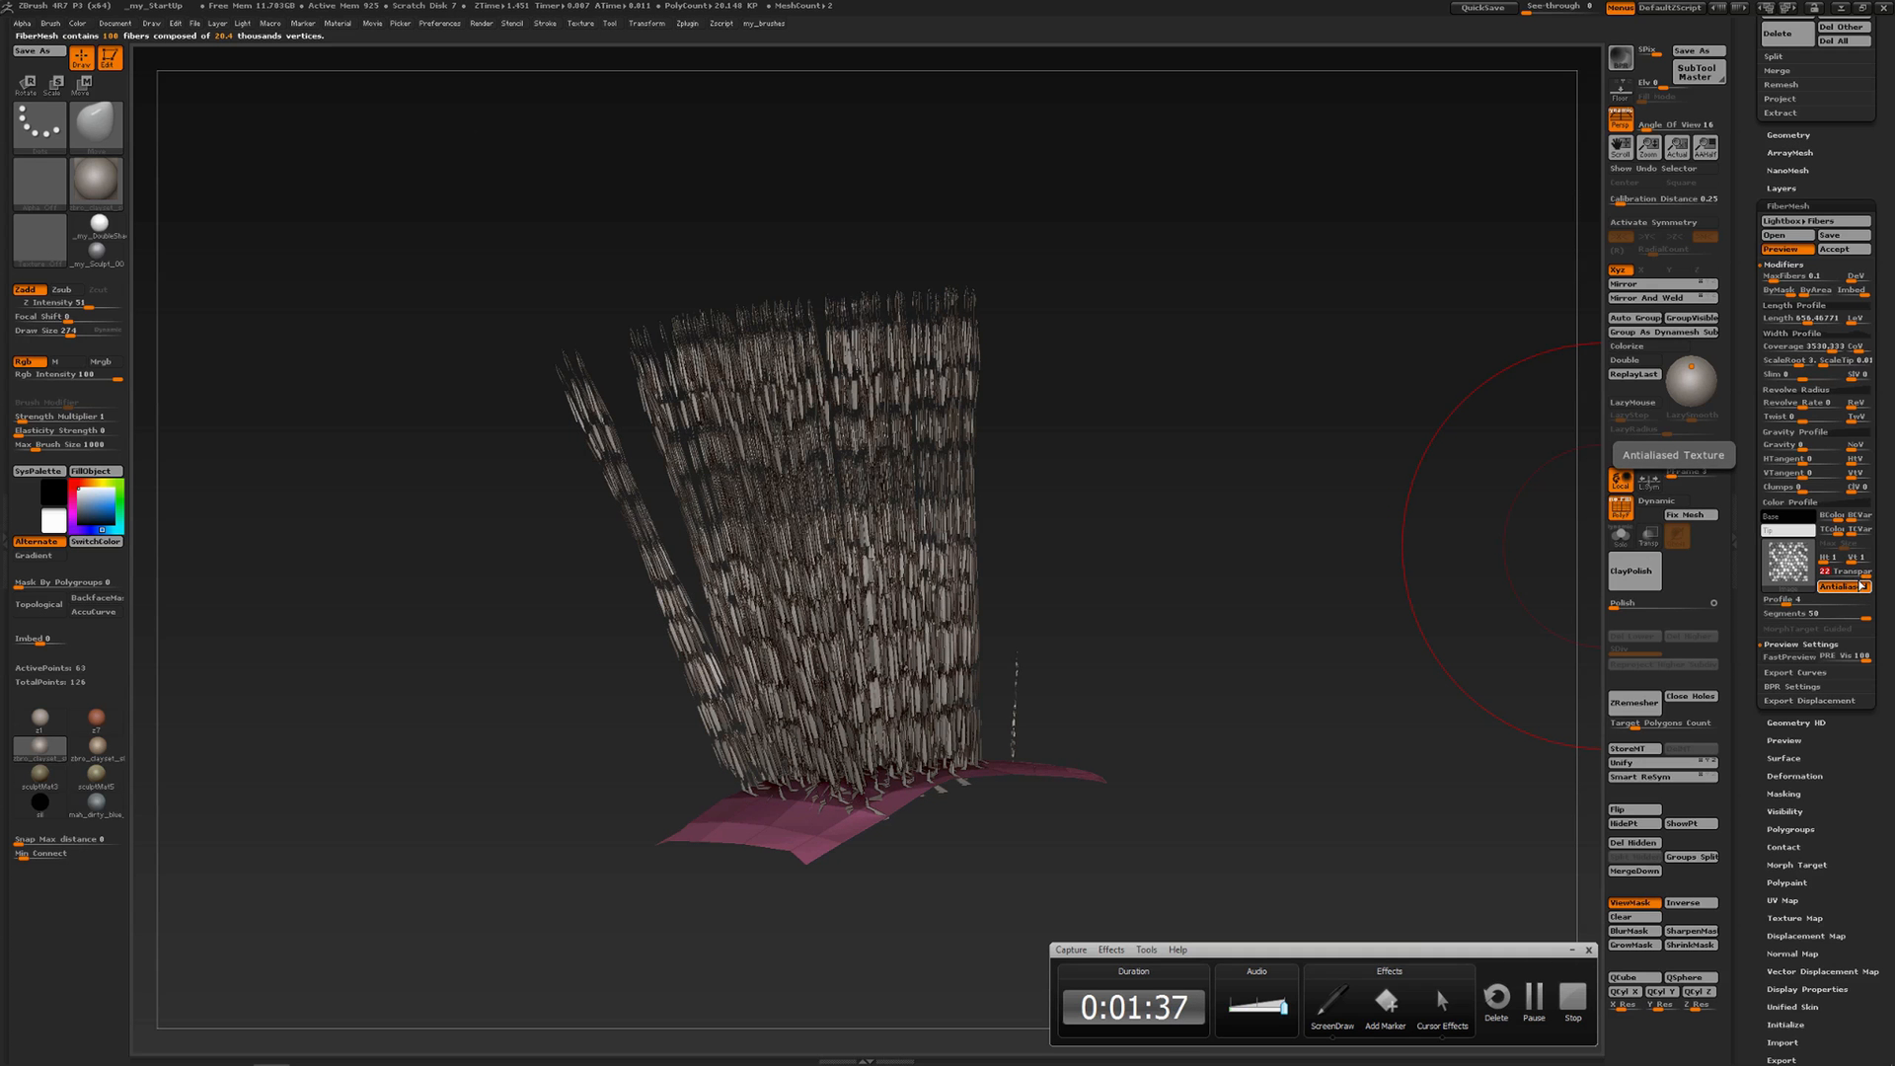
{"action": "left_click", "coordinate": [1790, 567]}
{"action": "left_click", "coordinate": [1269, 567]}
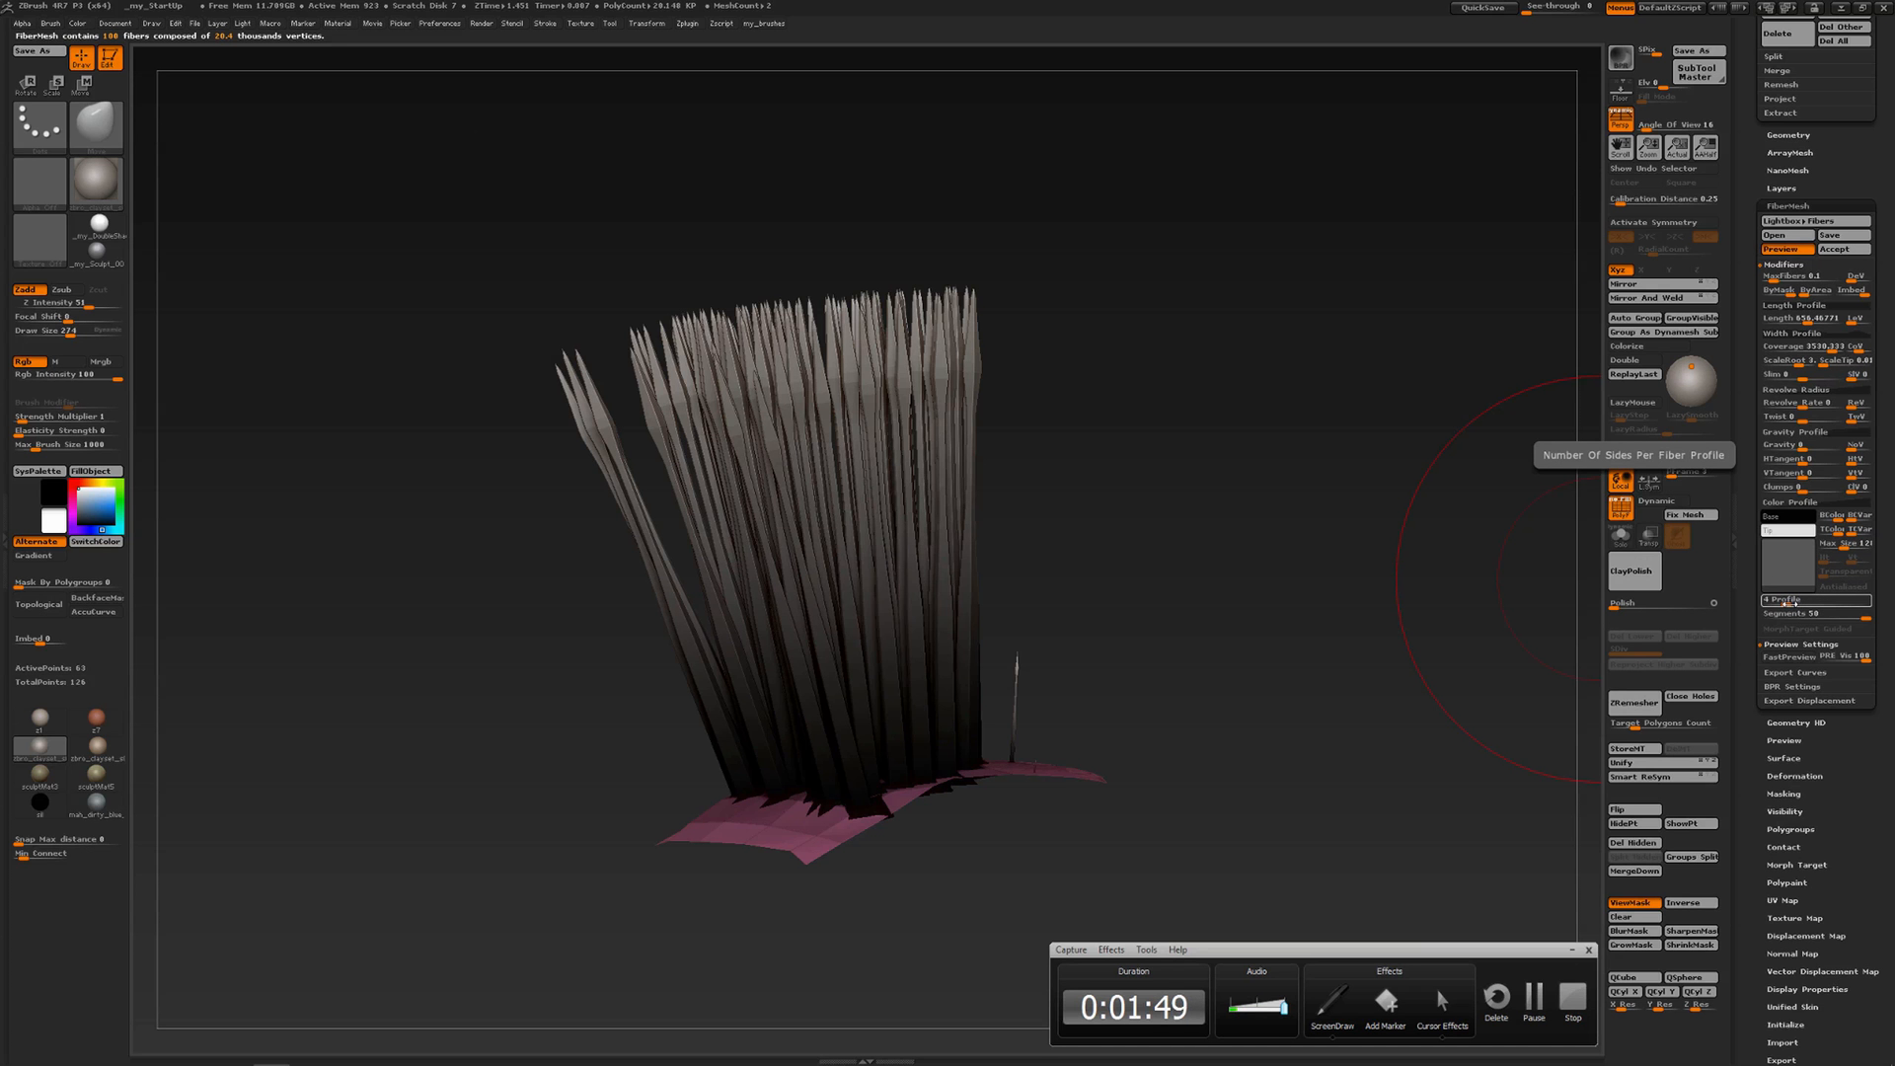
Lower the fibers' Profile to 1 and examine their shape from another angle
{"action": "left_click_drag", "start_coordinate": [1767, 600], "coordinate": [1765, 600]}
{"action": "left_click_drag", "start_coordinate": [1184, 583], "coordinate": [1203, 730]}
{"action": "left_click_drag", "start_coordinate": [1260, 635], "coordinate": [1225, 556]}
Set the fibers' Profile to 2 and inspect the fibers from above
{"action": "left_click", "coordinate": [1791, 600]}
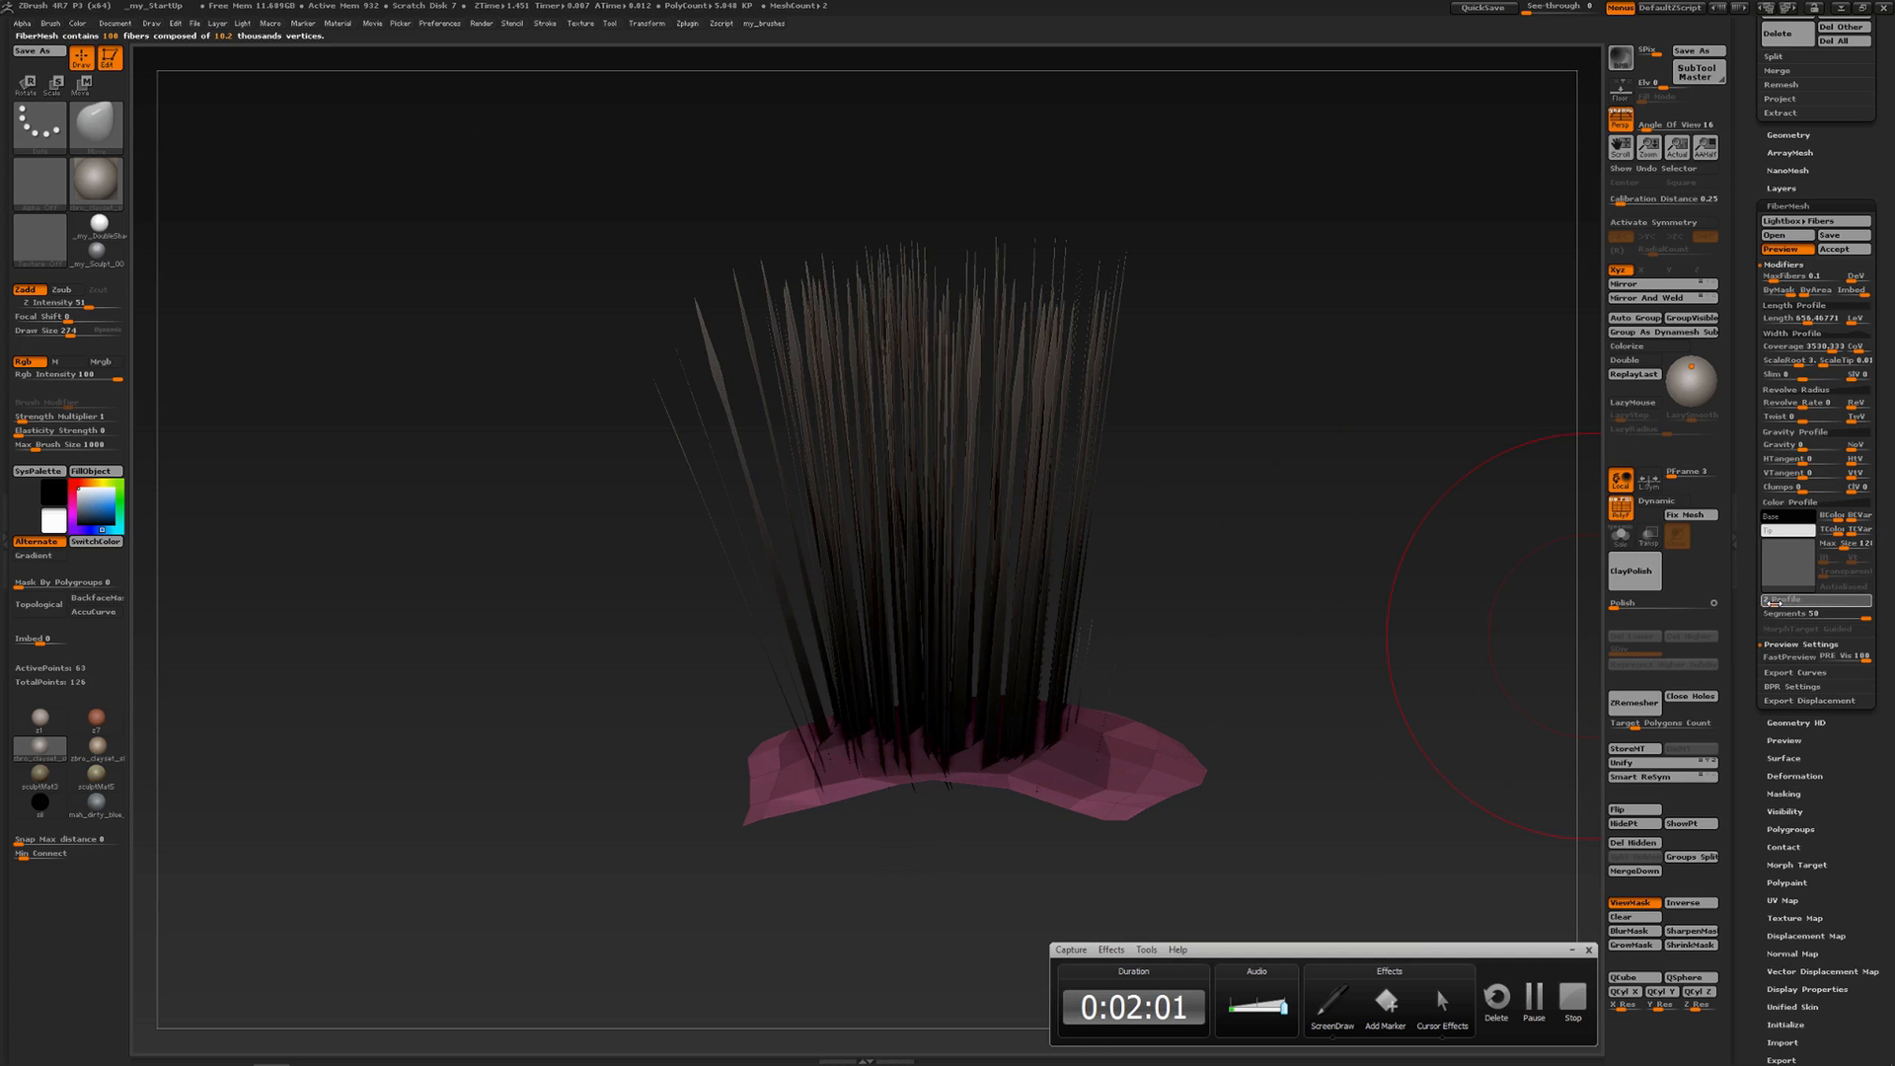
{"action": "type", "text": "2"}
{"action": "key", "text": "Return"}
{"action": "left_click_drag", "start_coordinate": [1295, 568], "coordinate": [1279, 660]}
Try Profile values of 3 and 4 on the fibers and examine their thicker shape from the side
{"action": "left_click", "coordinate": [1780, 605]}
{"action": "type", "text": "3"}
{"action": "key", "text": "Return"}
{"action": "left_click", "coordinate": [1781, 605]}
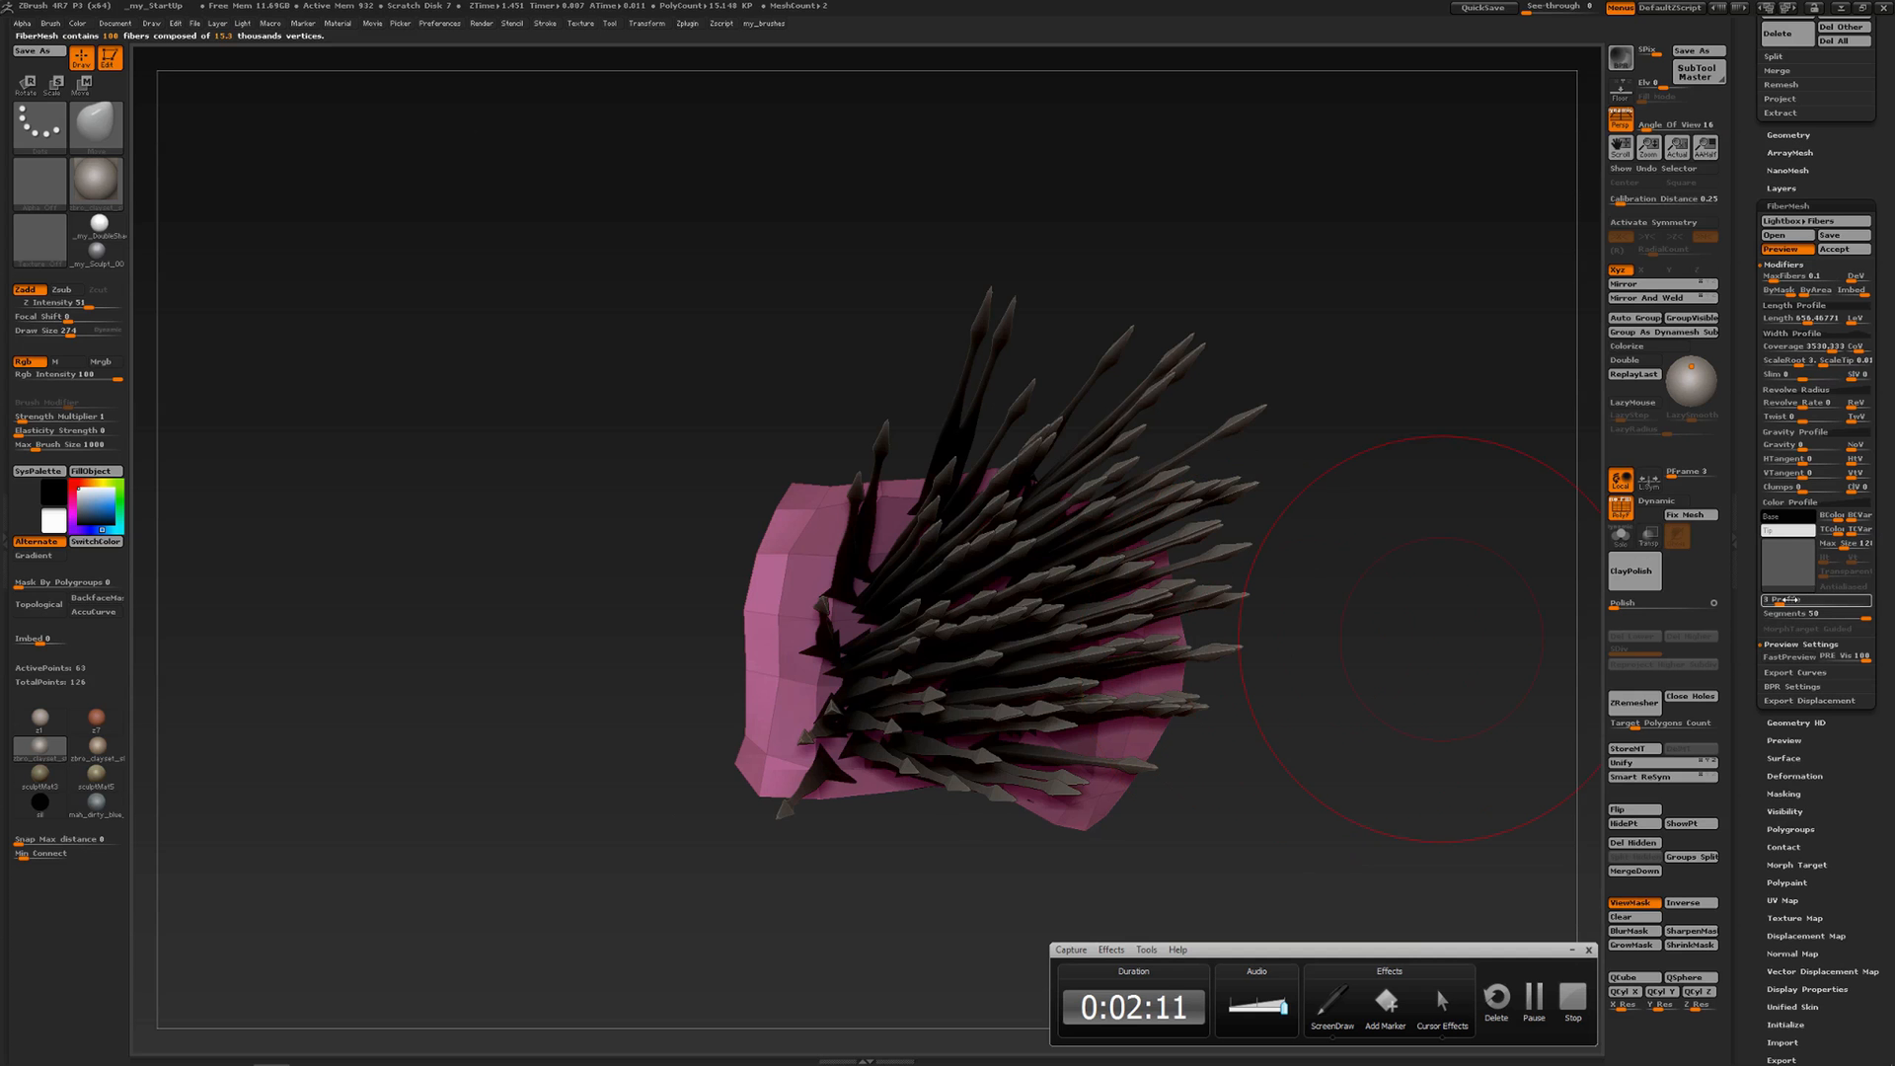
{"action": "type", "text": "4"}
{"action": "key", "text": "Return"}
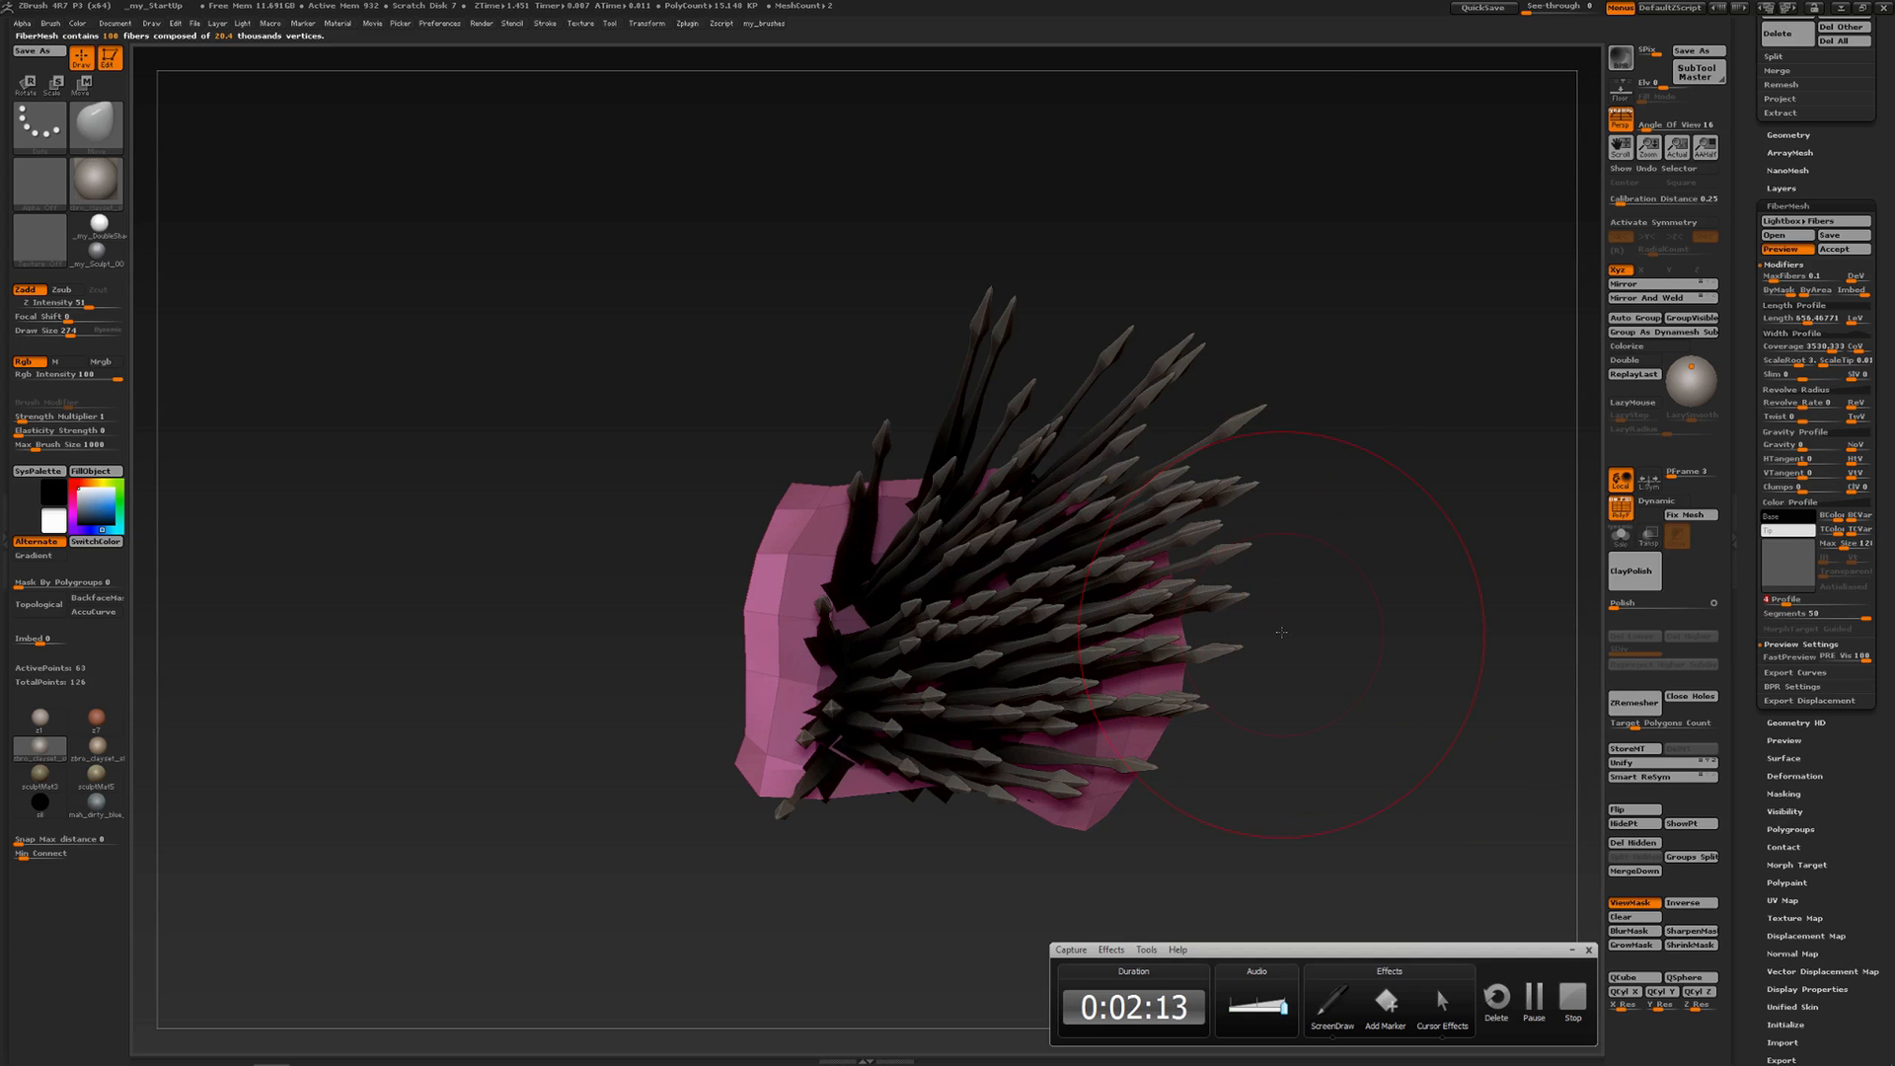
{"action": "mouse_move", "coordinate": [1322, 627]}
{"action": "left_mouse_down"}
{"action": "mouse_move", "coordinate": [1260, 626]}
{"action": "mouse_move", "coordinate": [1278, 636]}
{"action": "mouse_move", "coordinate": [1259, 651]}
{"action": "mouse_move", "coordinate": [1281, 613]}
{"action": "mouse_move", "coordinate": [1269, 642]}
{"action": "mouse_move", "coordinate": [1224, 574]}
{"action": "left_mouse_up"}
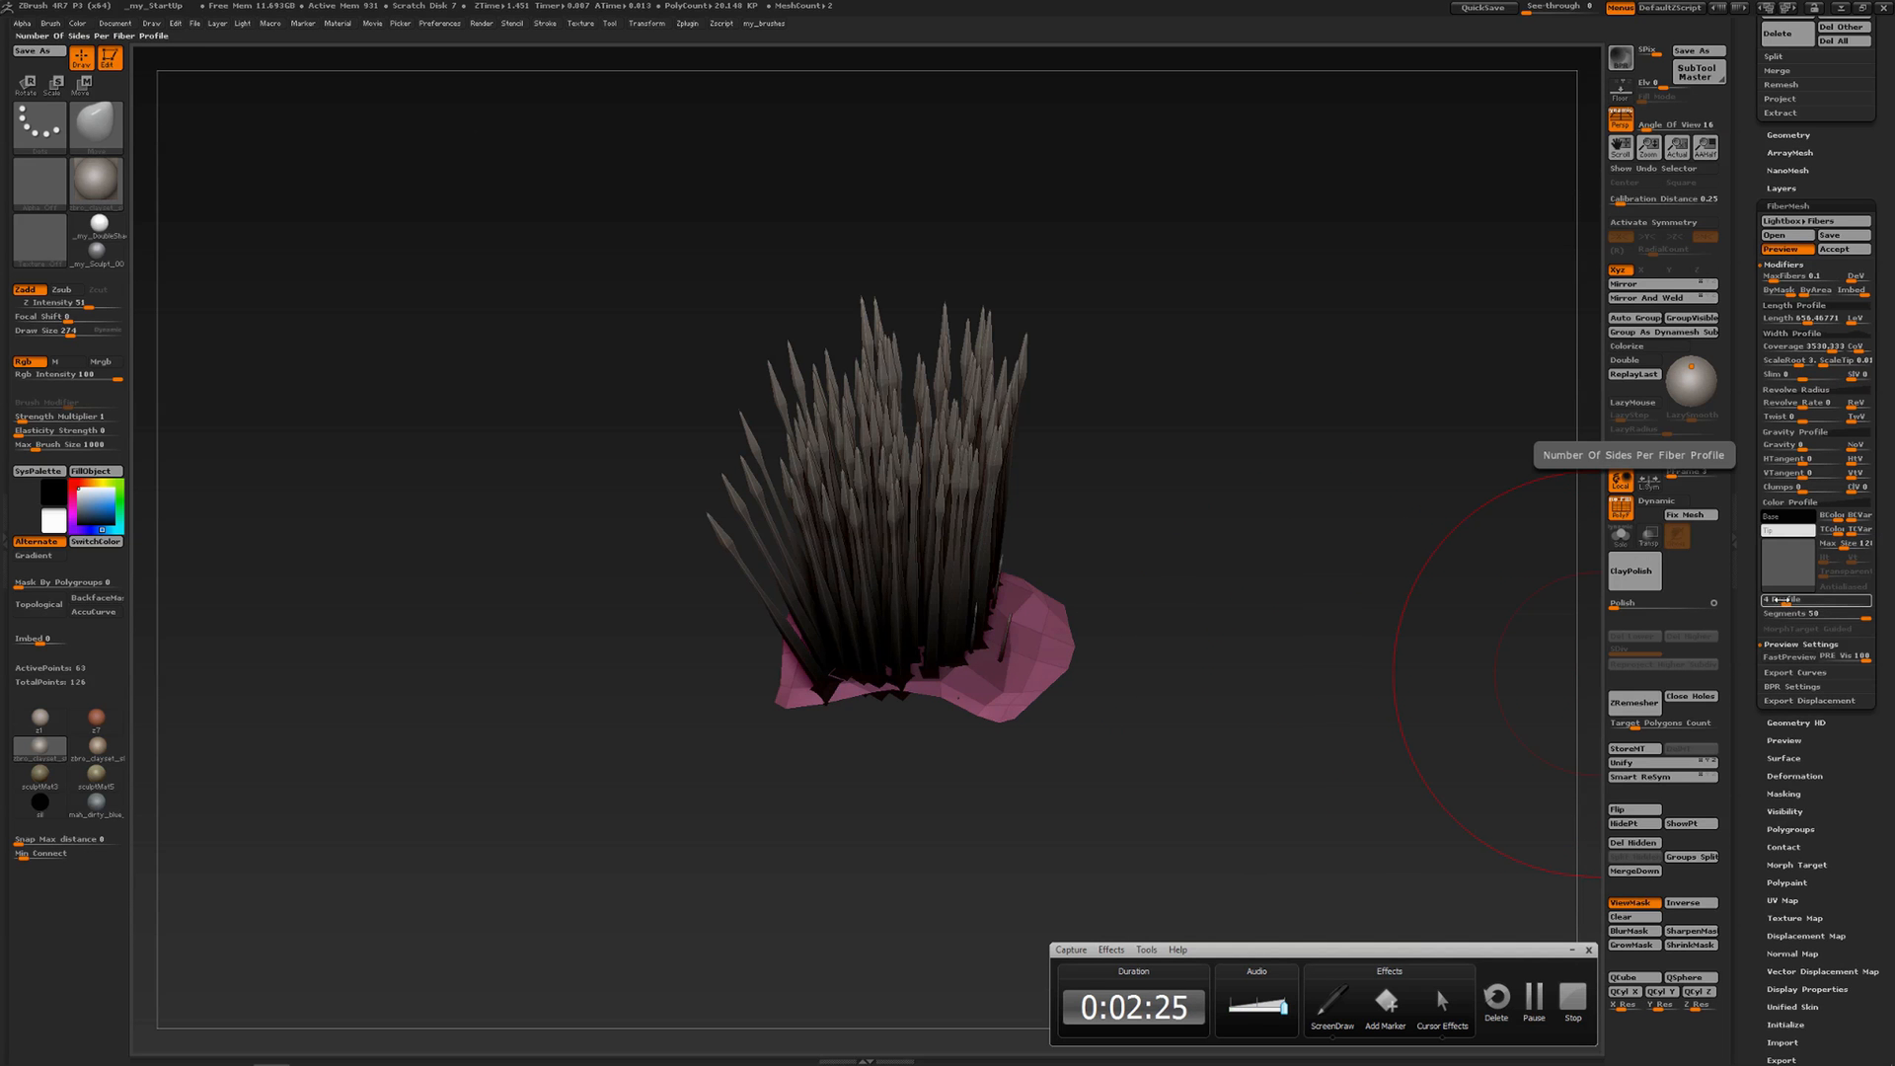
Lower the fibers' Profile to 2, check their shape from another angle and look through the BPR settings
{"action": "left_click_drag", "start_coordinate": [1777, 599], "coordinate": [1770, 599]}
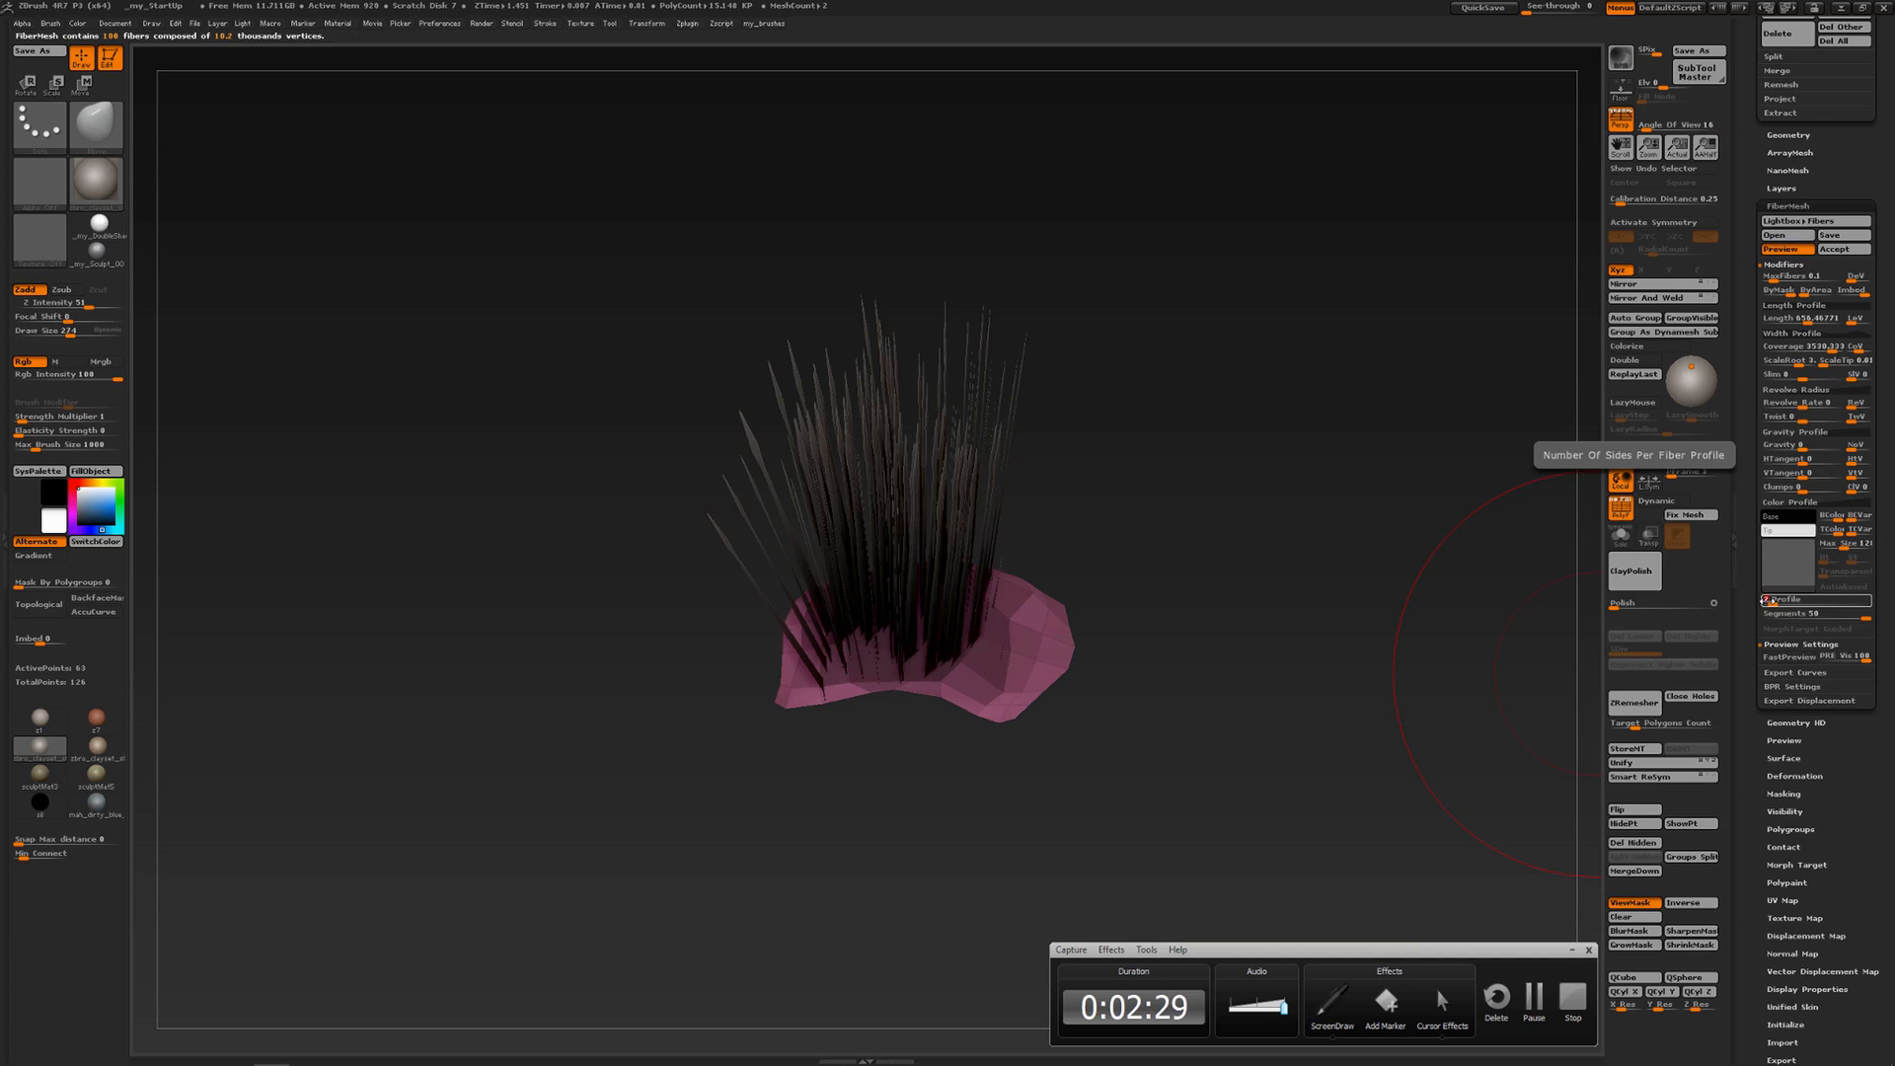
{"action": "left_click_drag", "start_coordinate": [1318, 638], "coordinate": [1318, 658]}
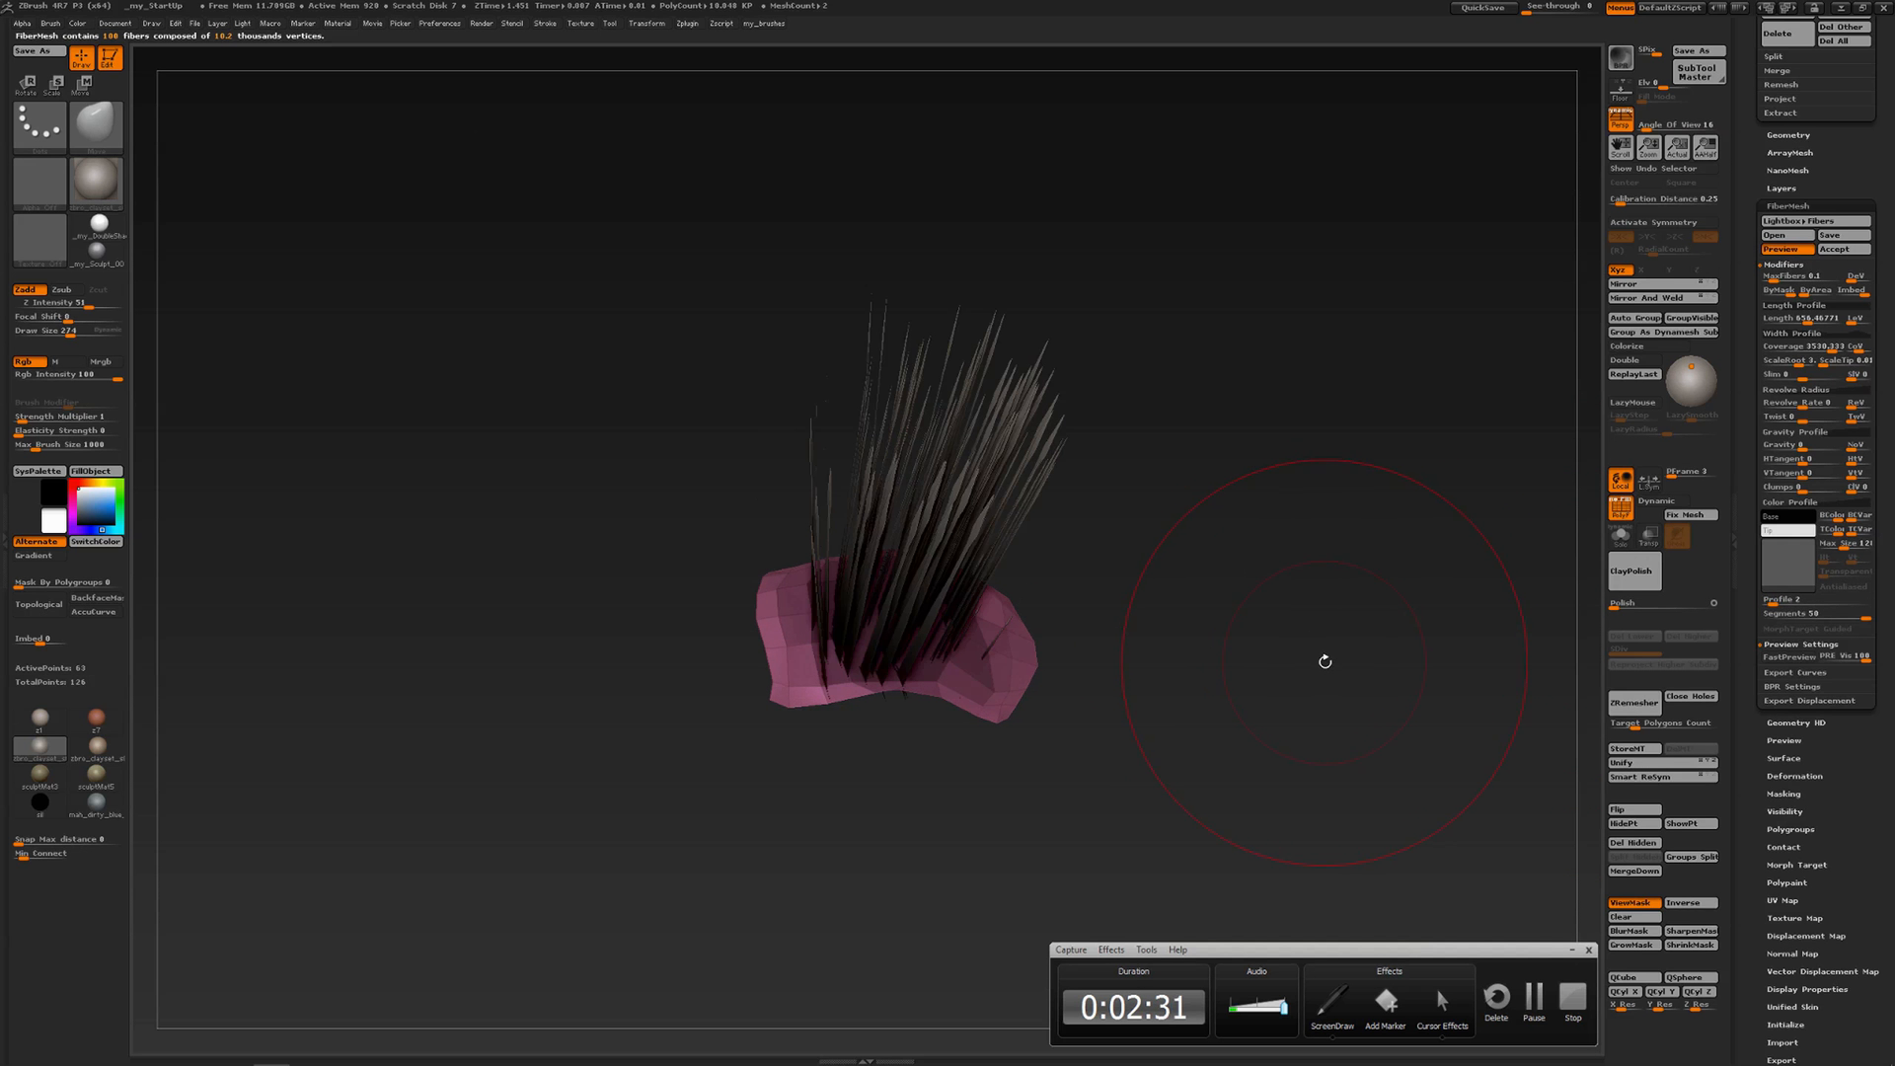
{"action": "left_click", "coordinate": [1787, 685]}
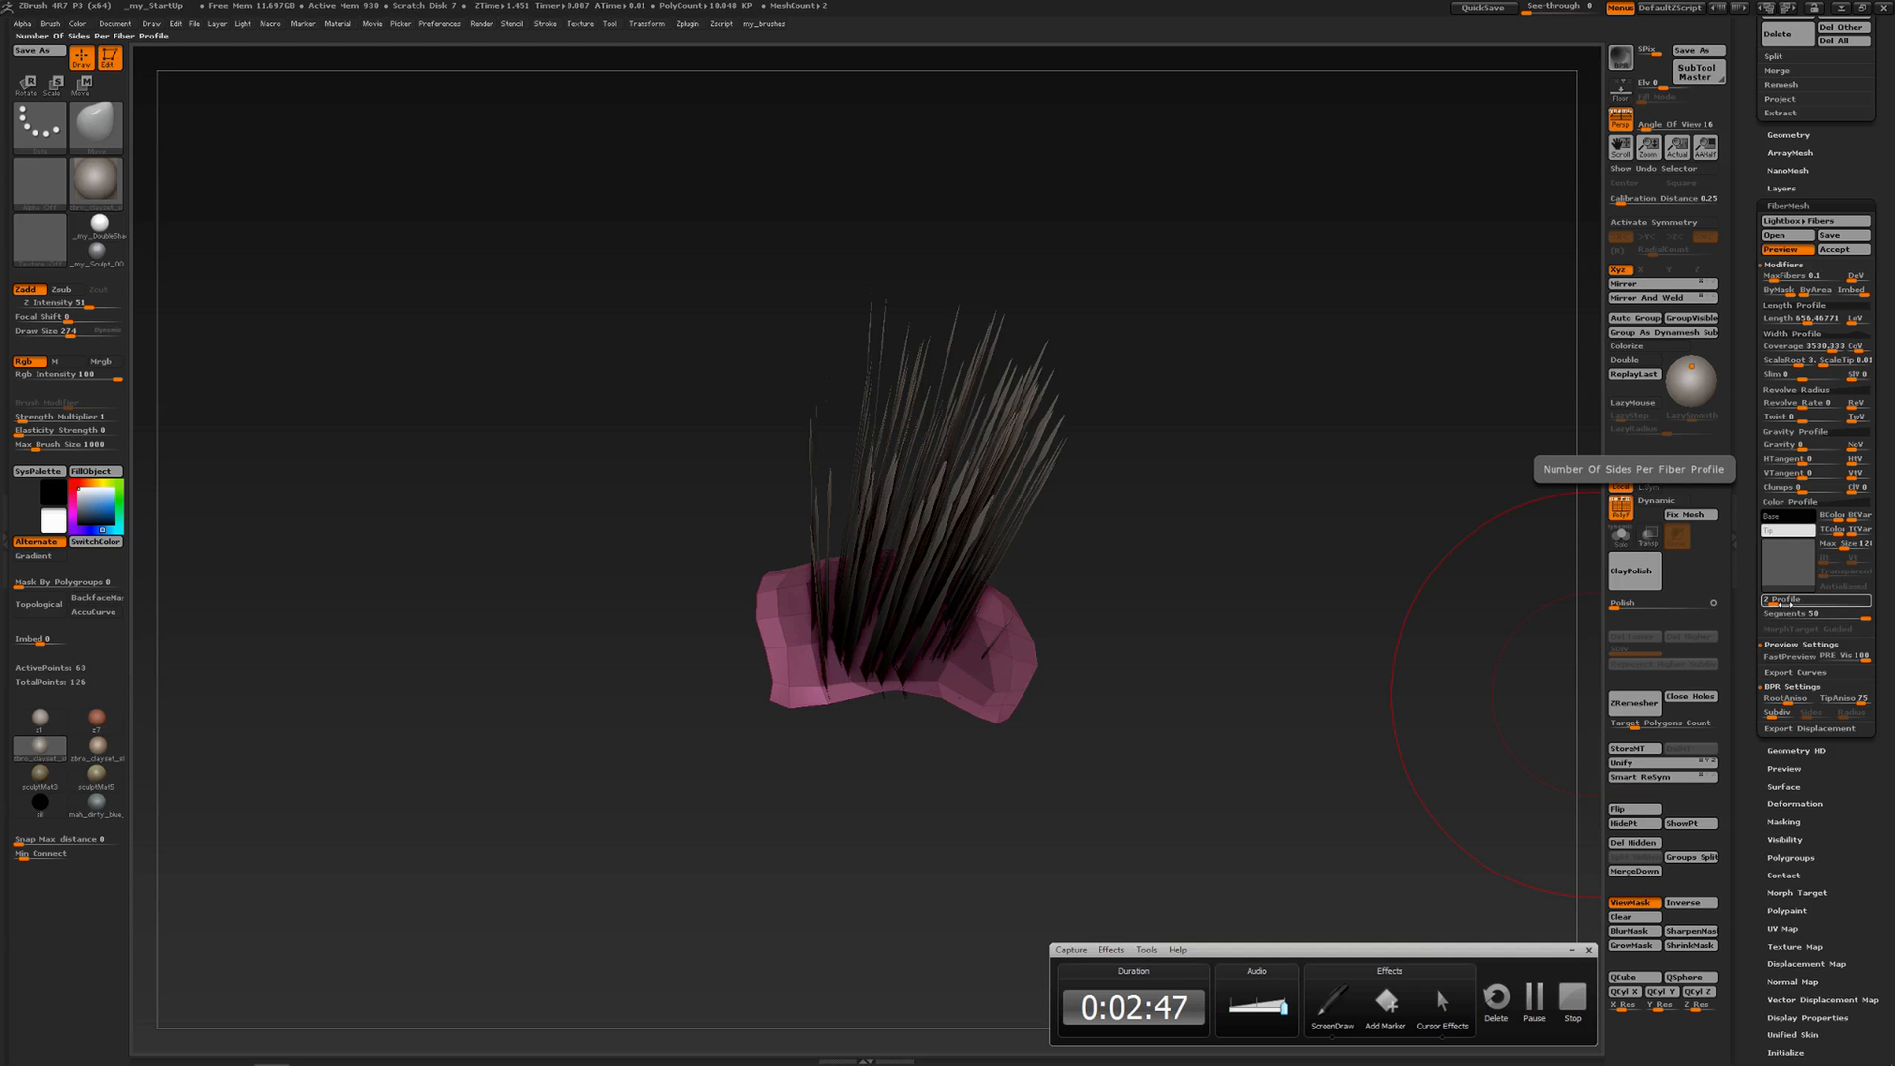
{"action": "left_click", "coordinate": [1791, 689]}
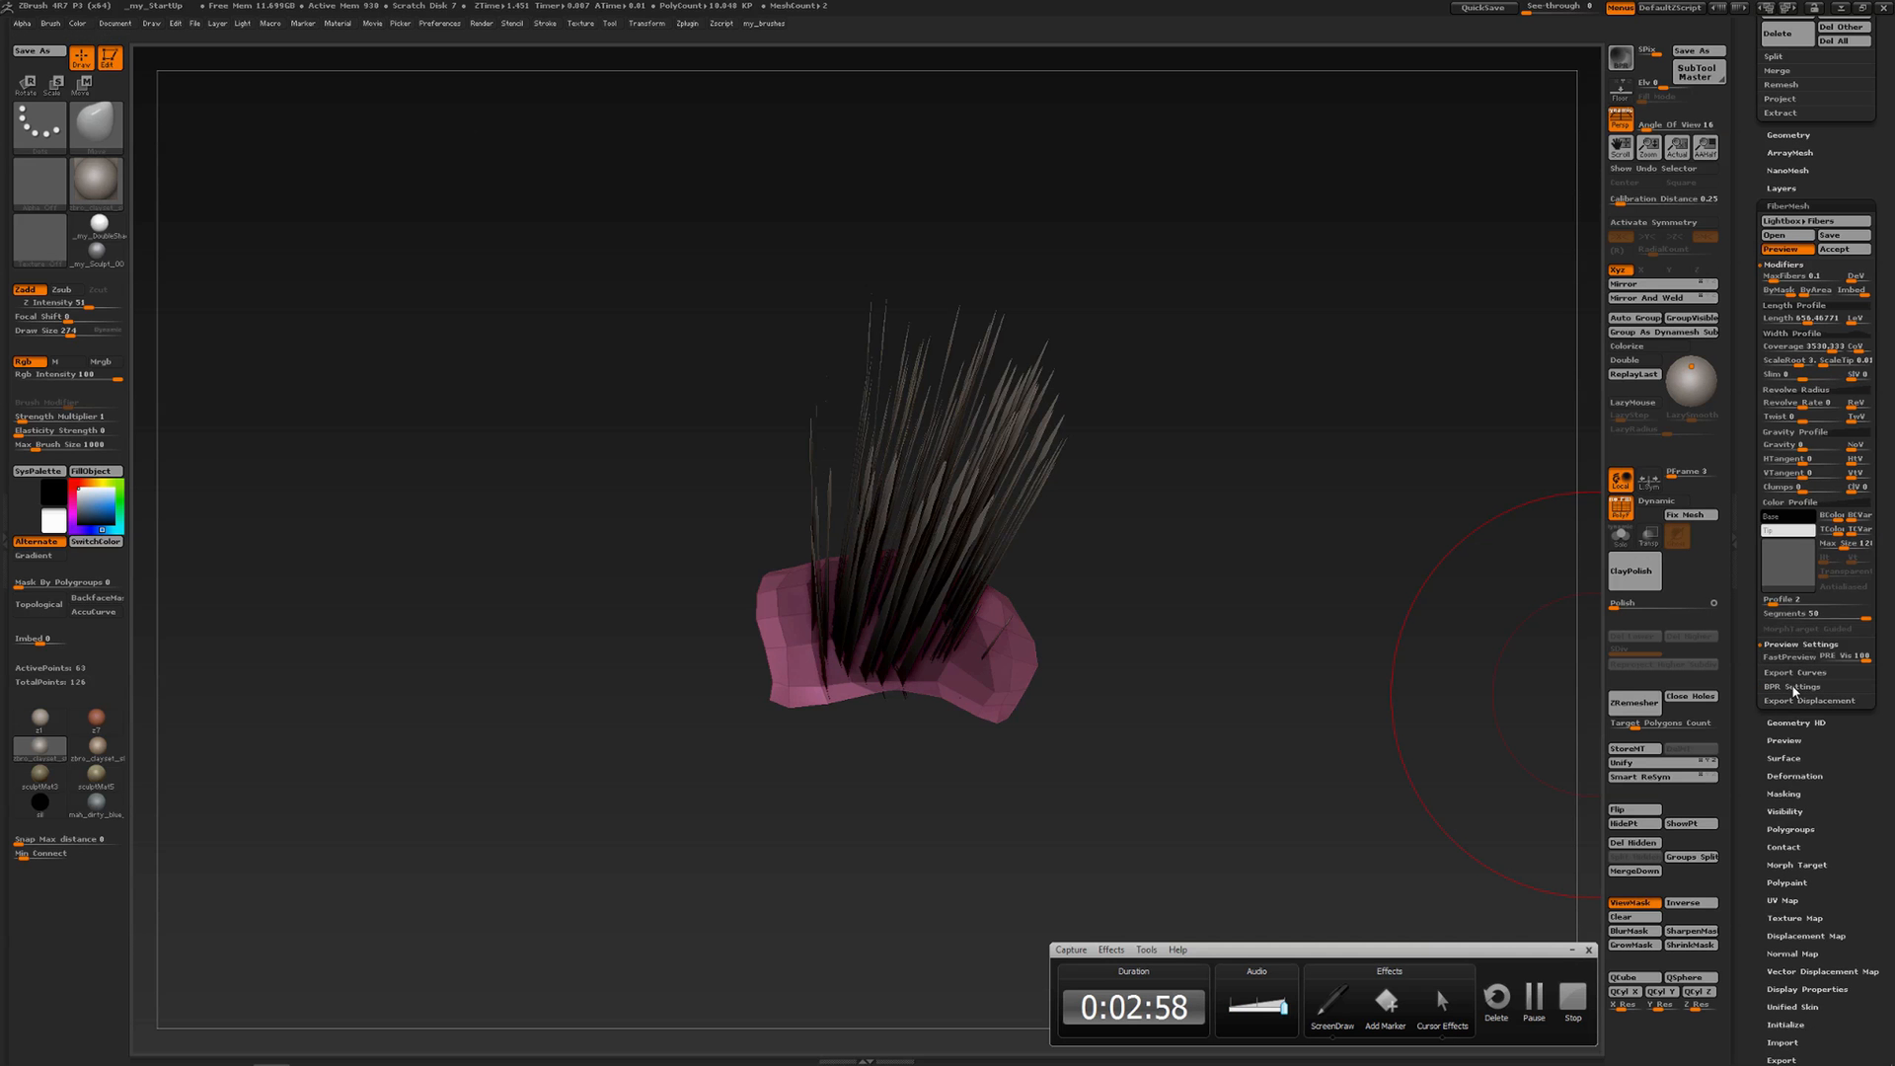
Set the fibers' Segments to 25 and their Profile to 4
{"action": "left_click", "coordinate": [1793, 614]}
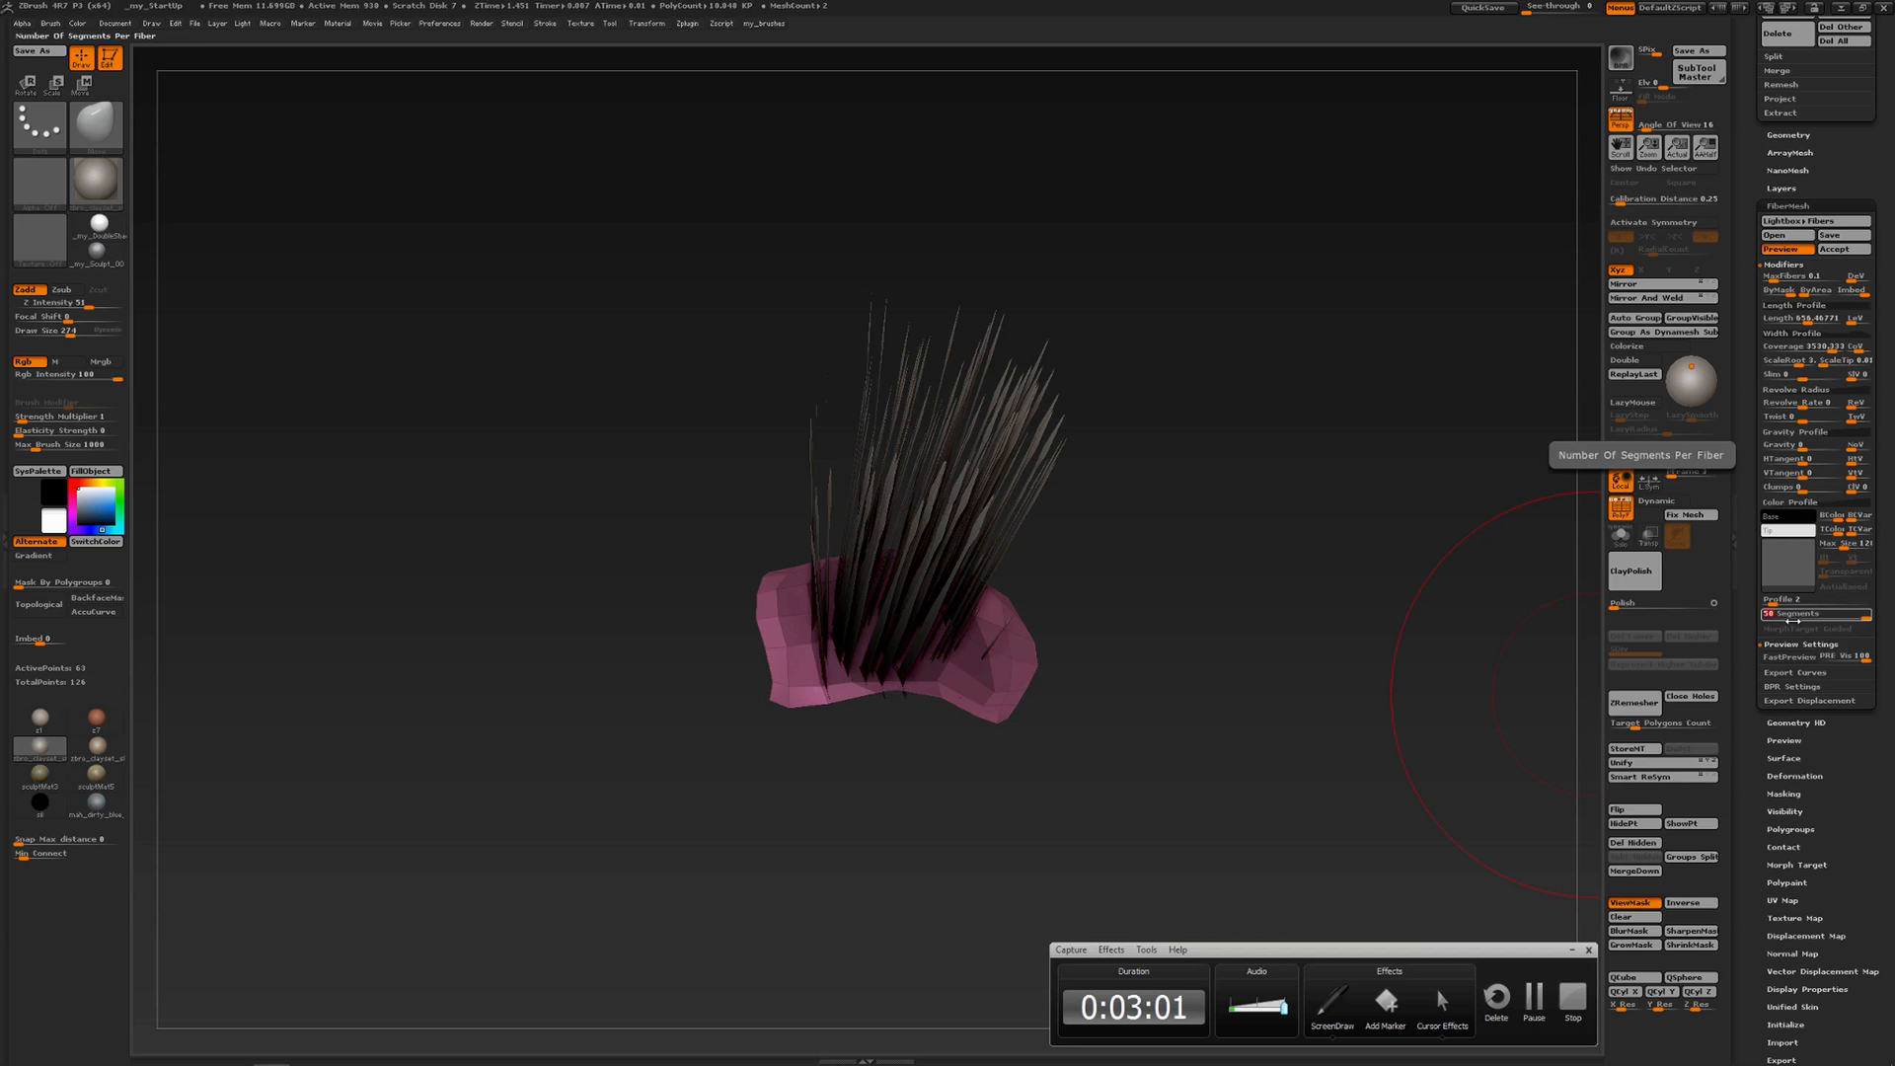
{"action": "type", "text": "25"}
{"action": "key", "text": "Return"}
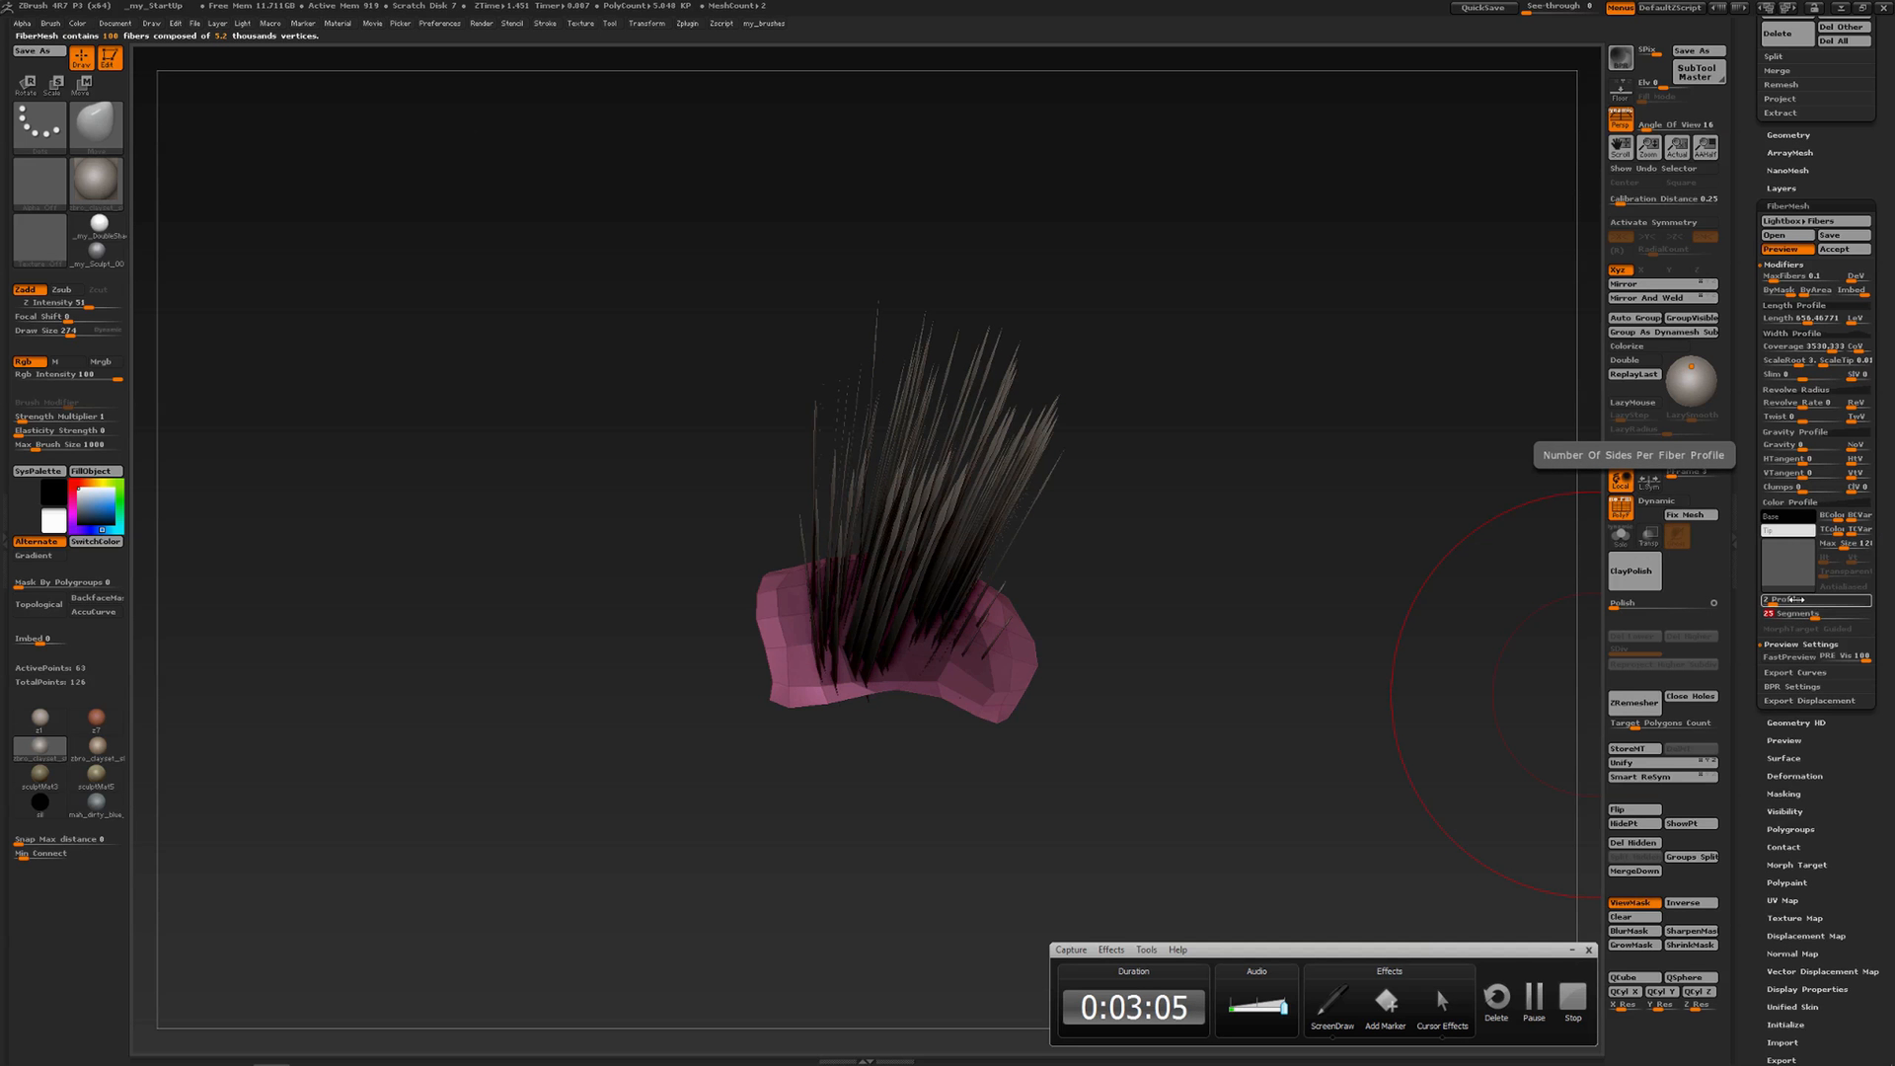
{"action": "left_click", "coordinate": [1772, 600]}
{"action": "type", "text": "3"}
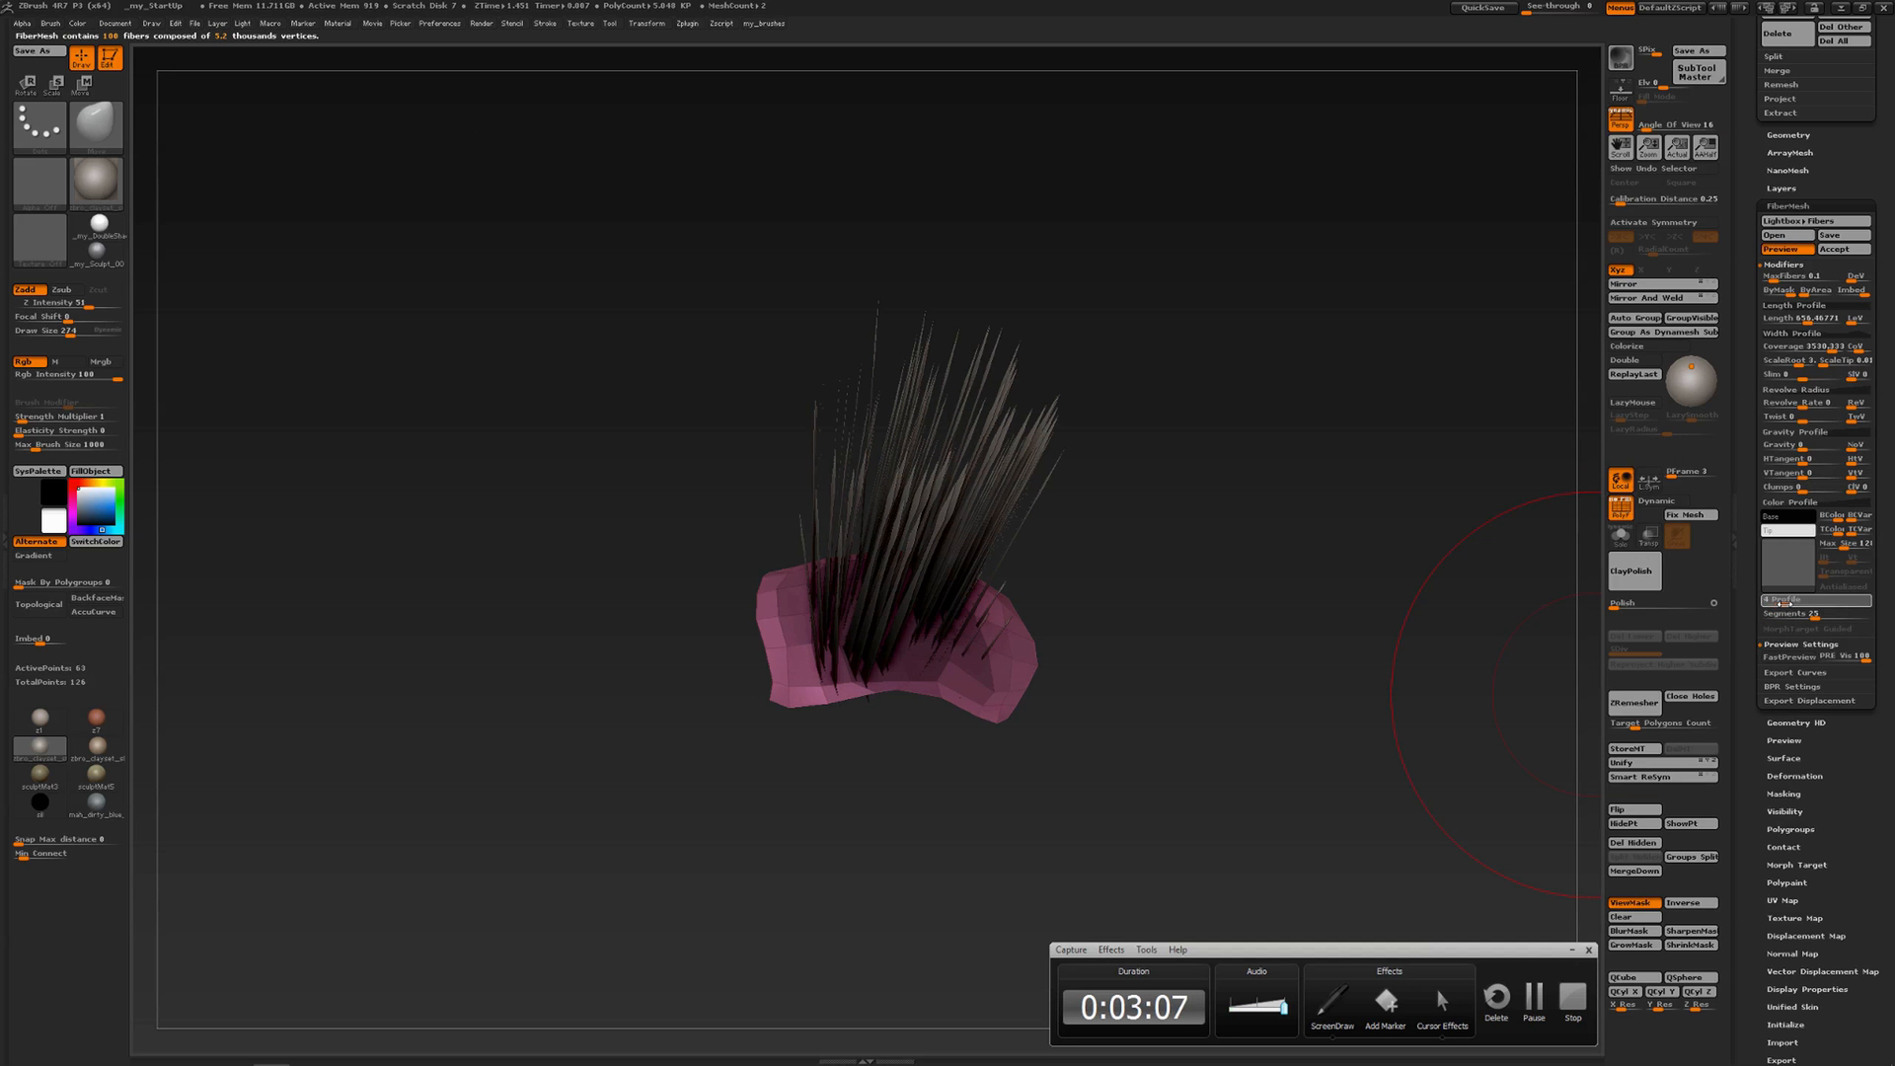
{"action": "key", "text": "Return"}
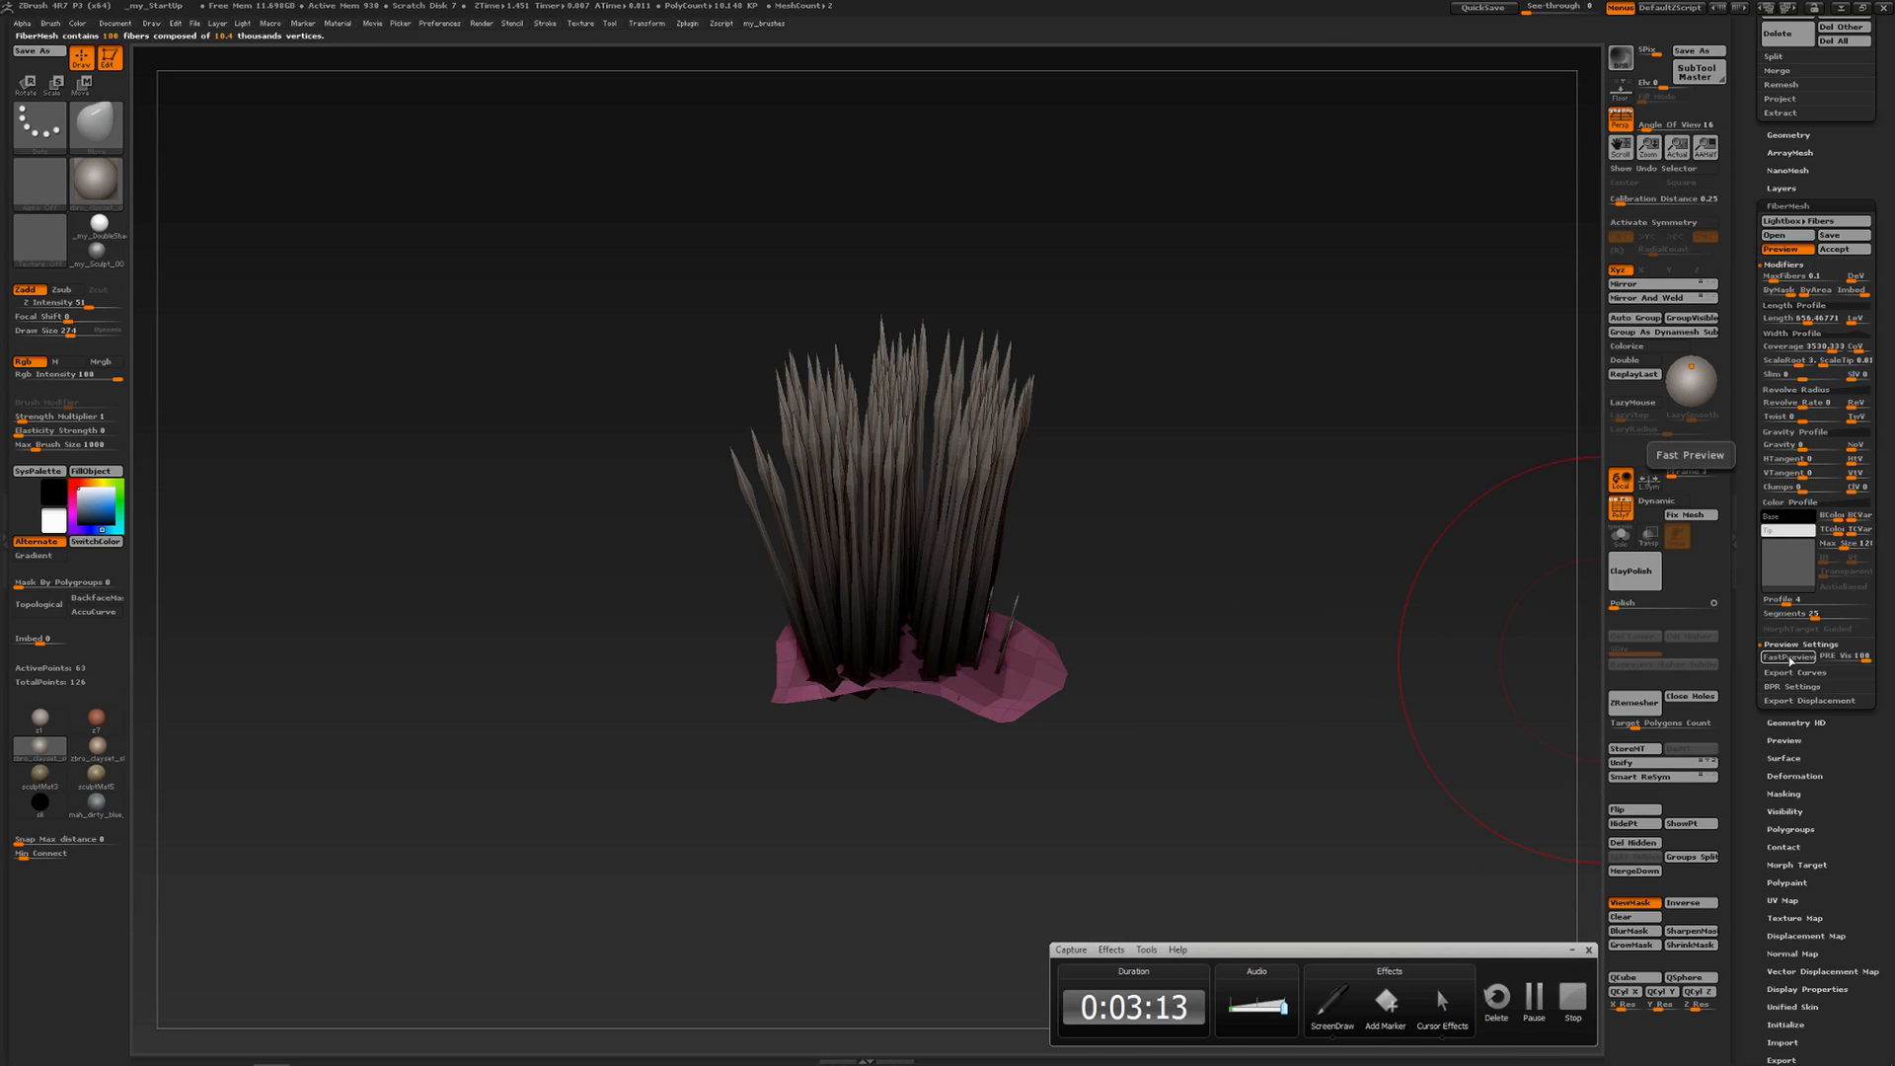
Switch Fast Preview on for the fibers to compare the display, and switch it off again
{"action": "left_click", "coordinate": [1787, 658]}
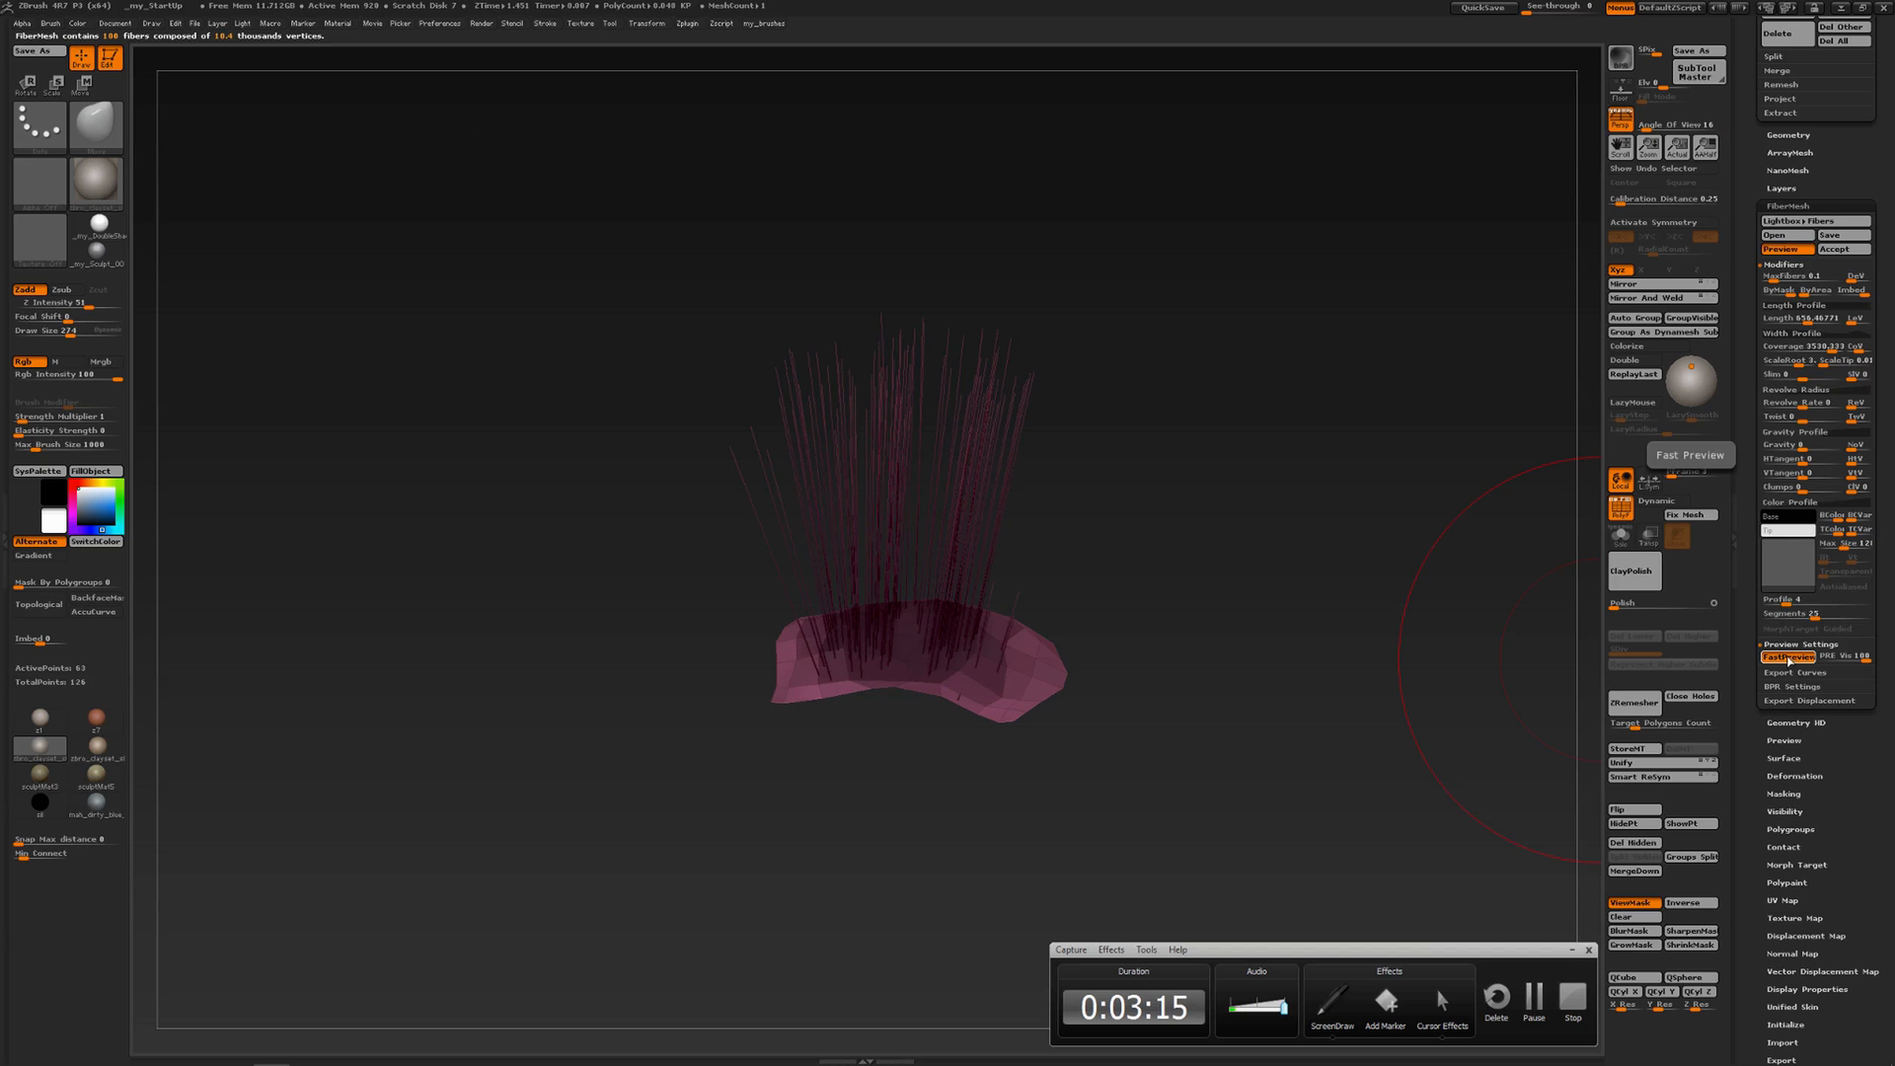
{"action": "left_click", "coordinate": [1787, 657]}
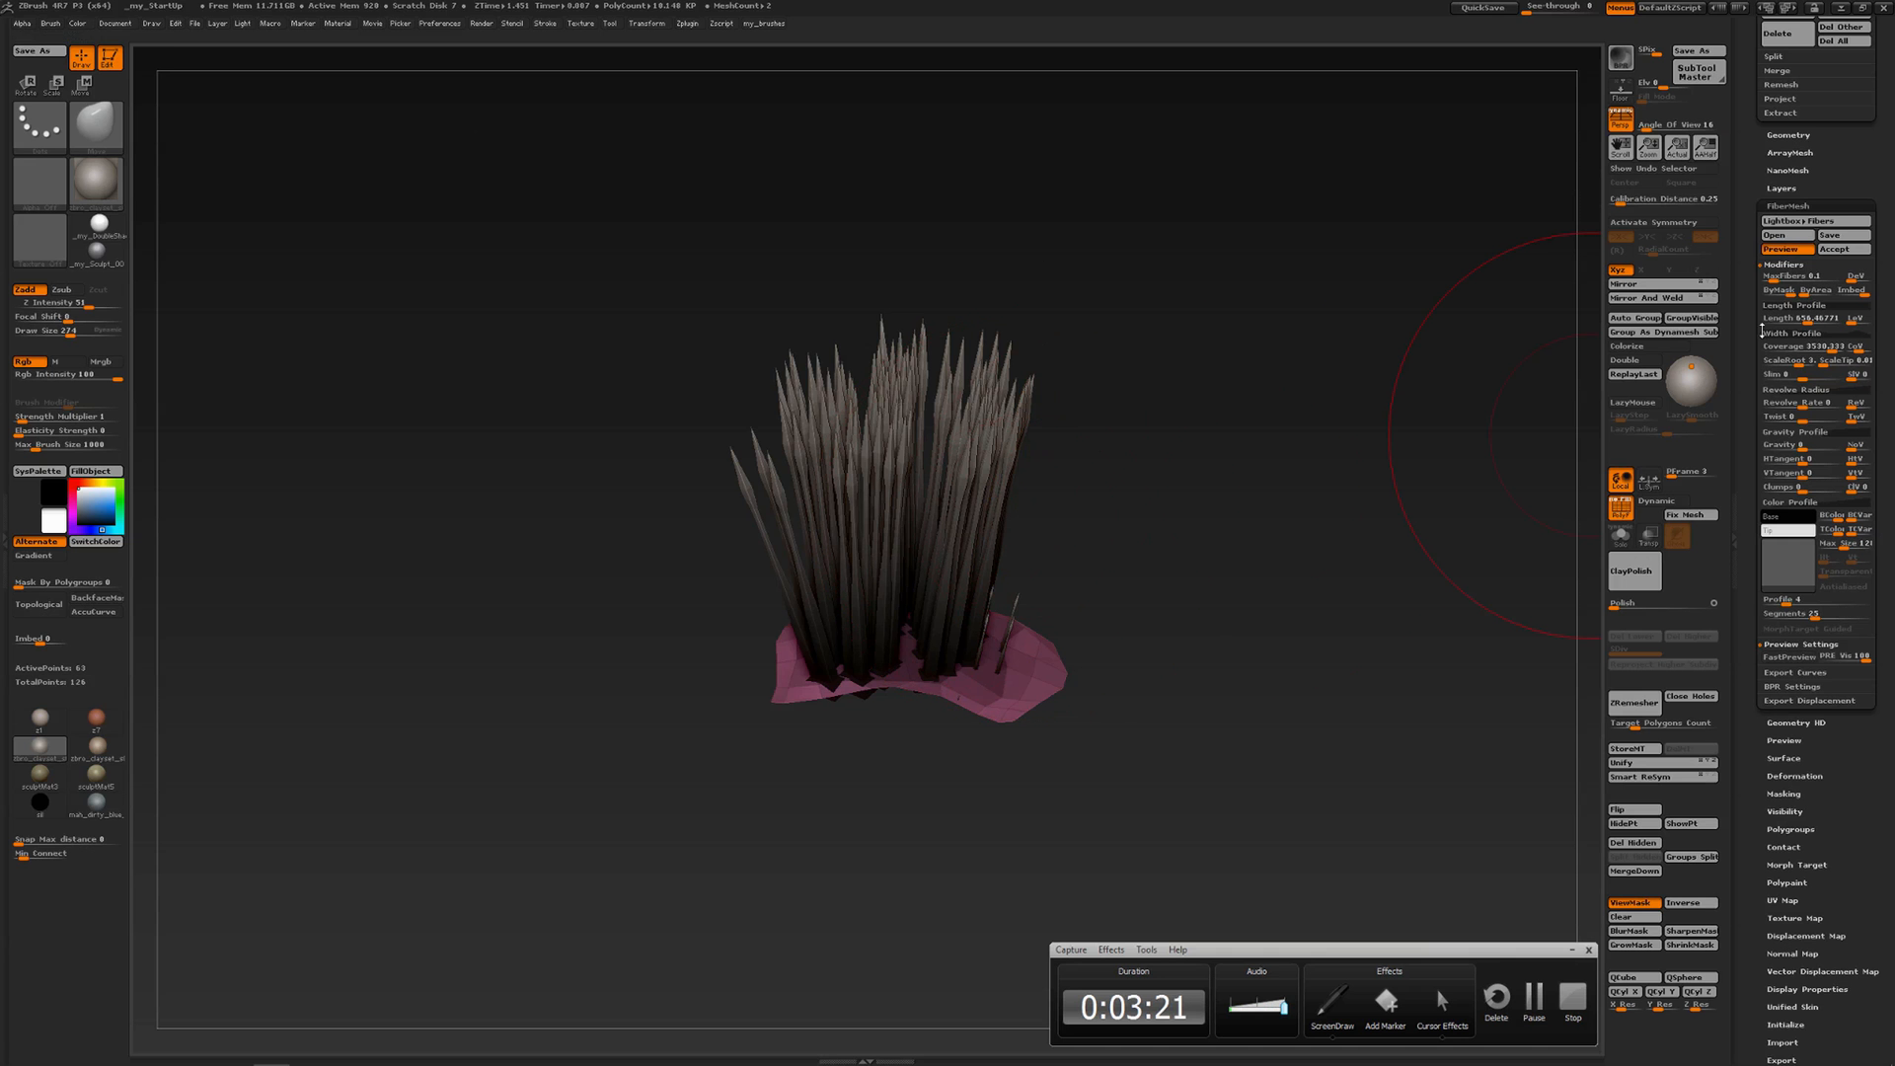
{"action": "left_click", "coordinate": [1788, 657]}
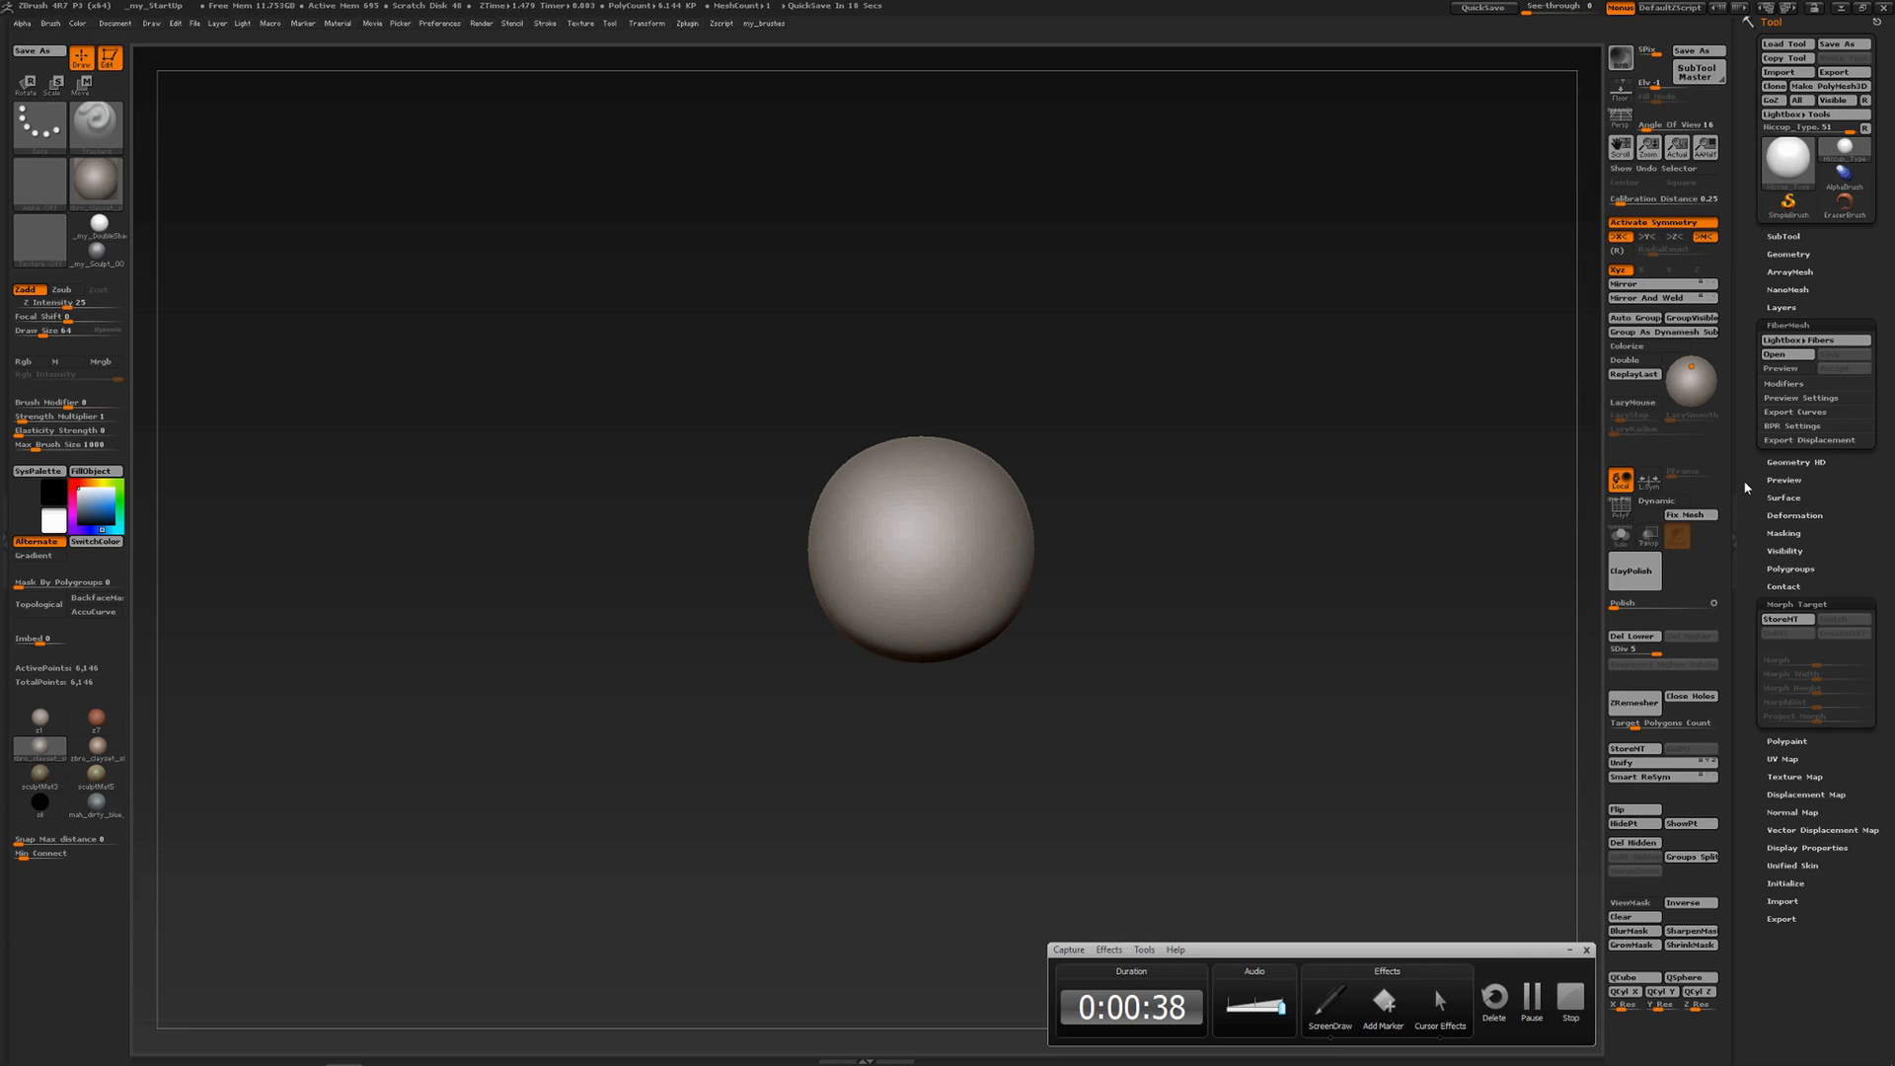
Store a morph target for the sphere and sculpt thick, raised symmetrical strokes across its surface
{"action": "scroll", "coordinate": [1747, 480], "scroll_direction": "down", "scroll_amount": 1}
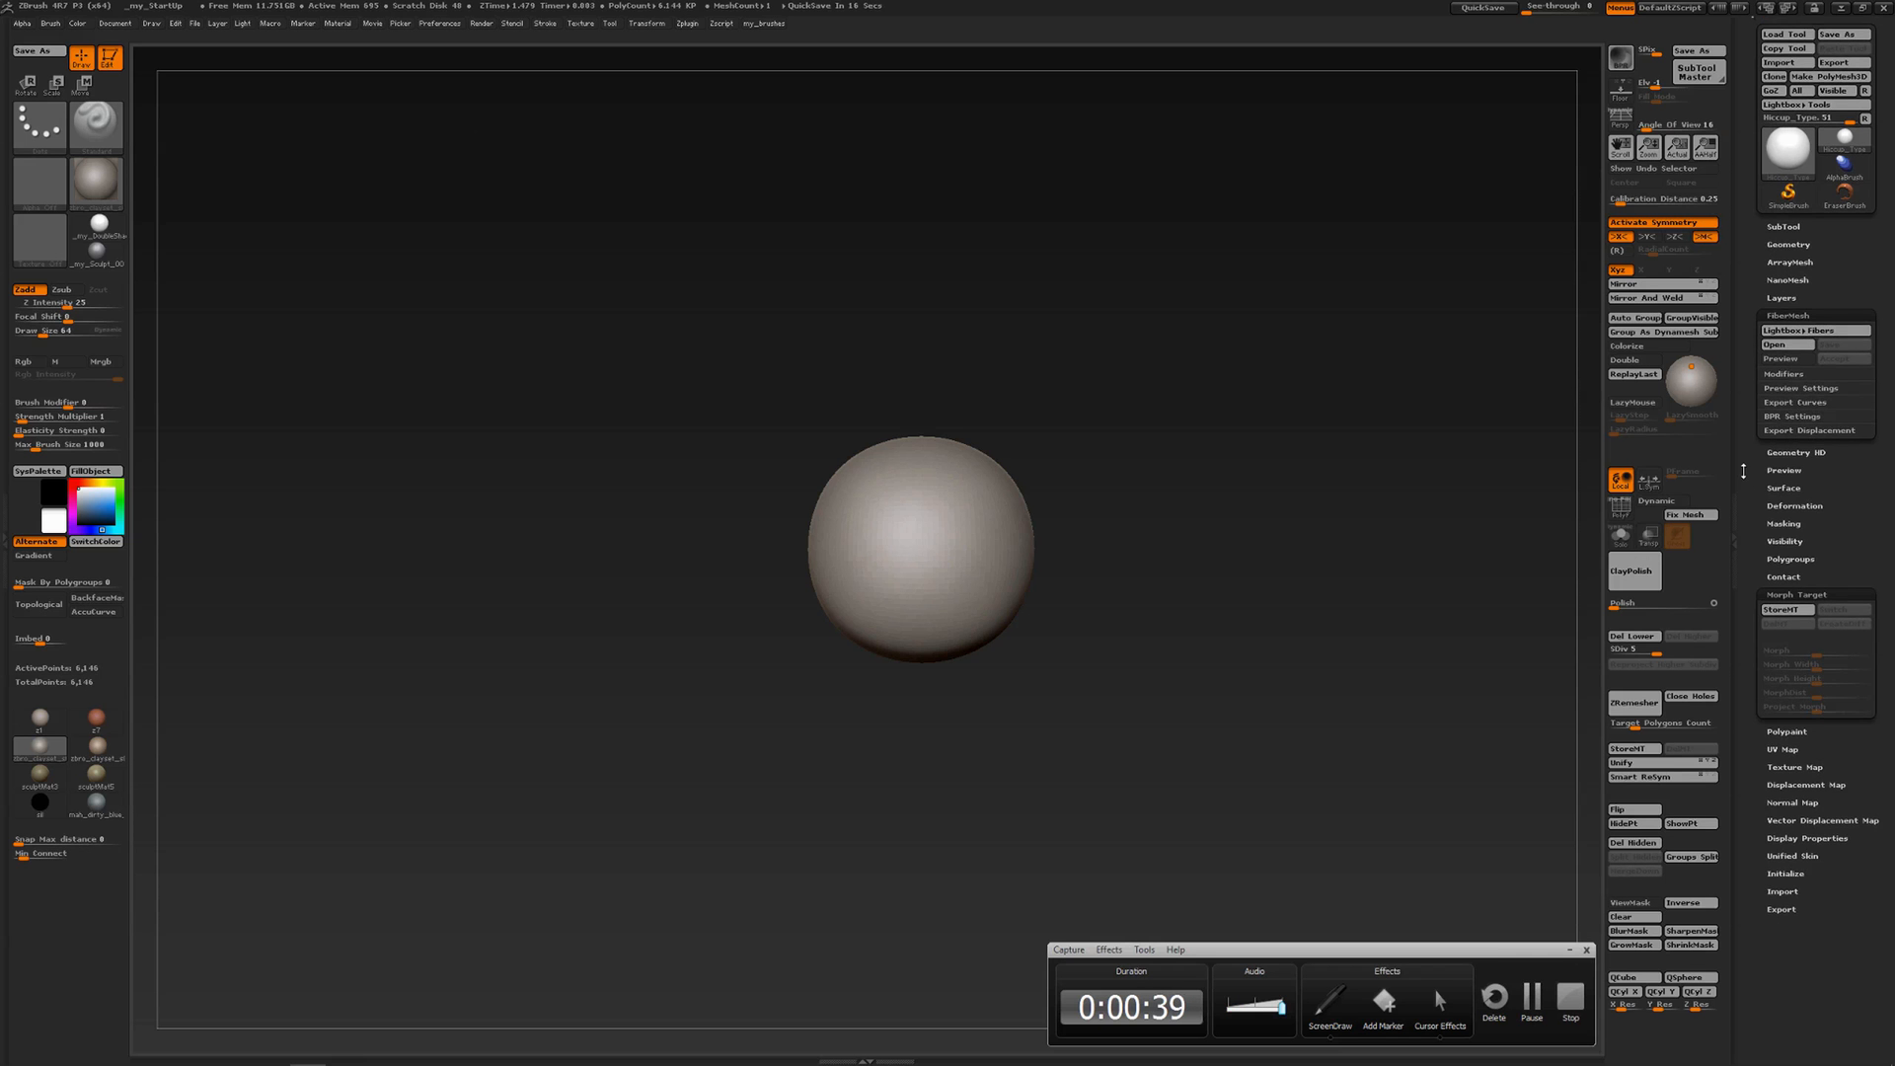
{"action": "left_click", "coordinate": [1784, 609]}
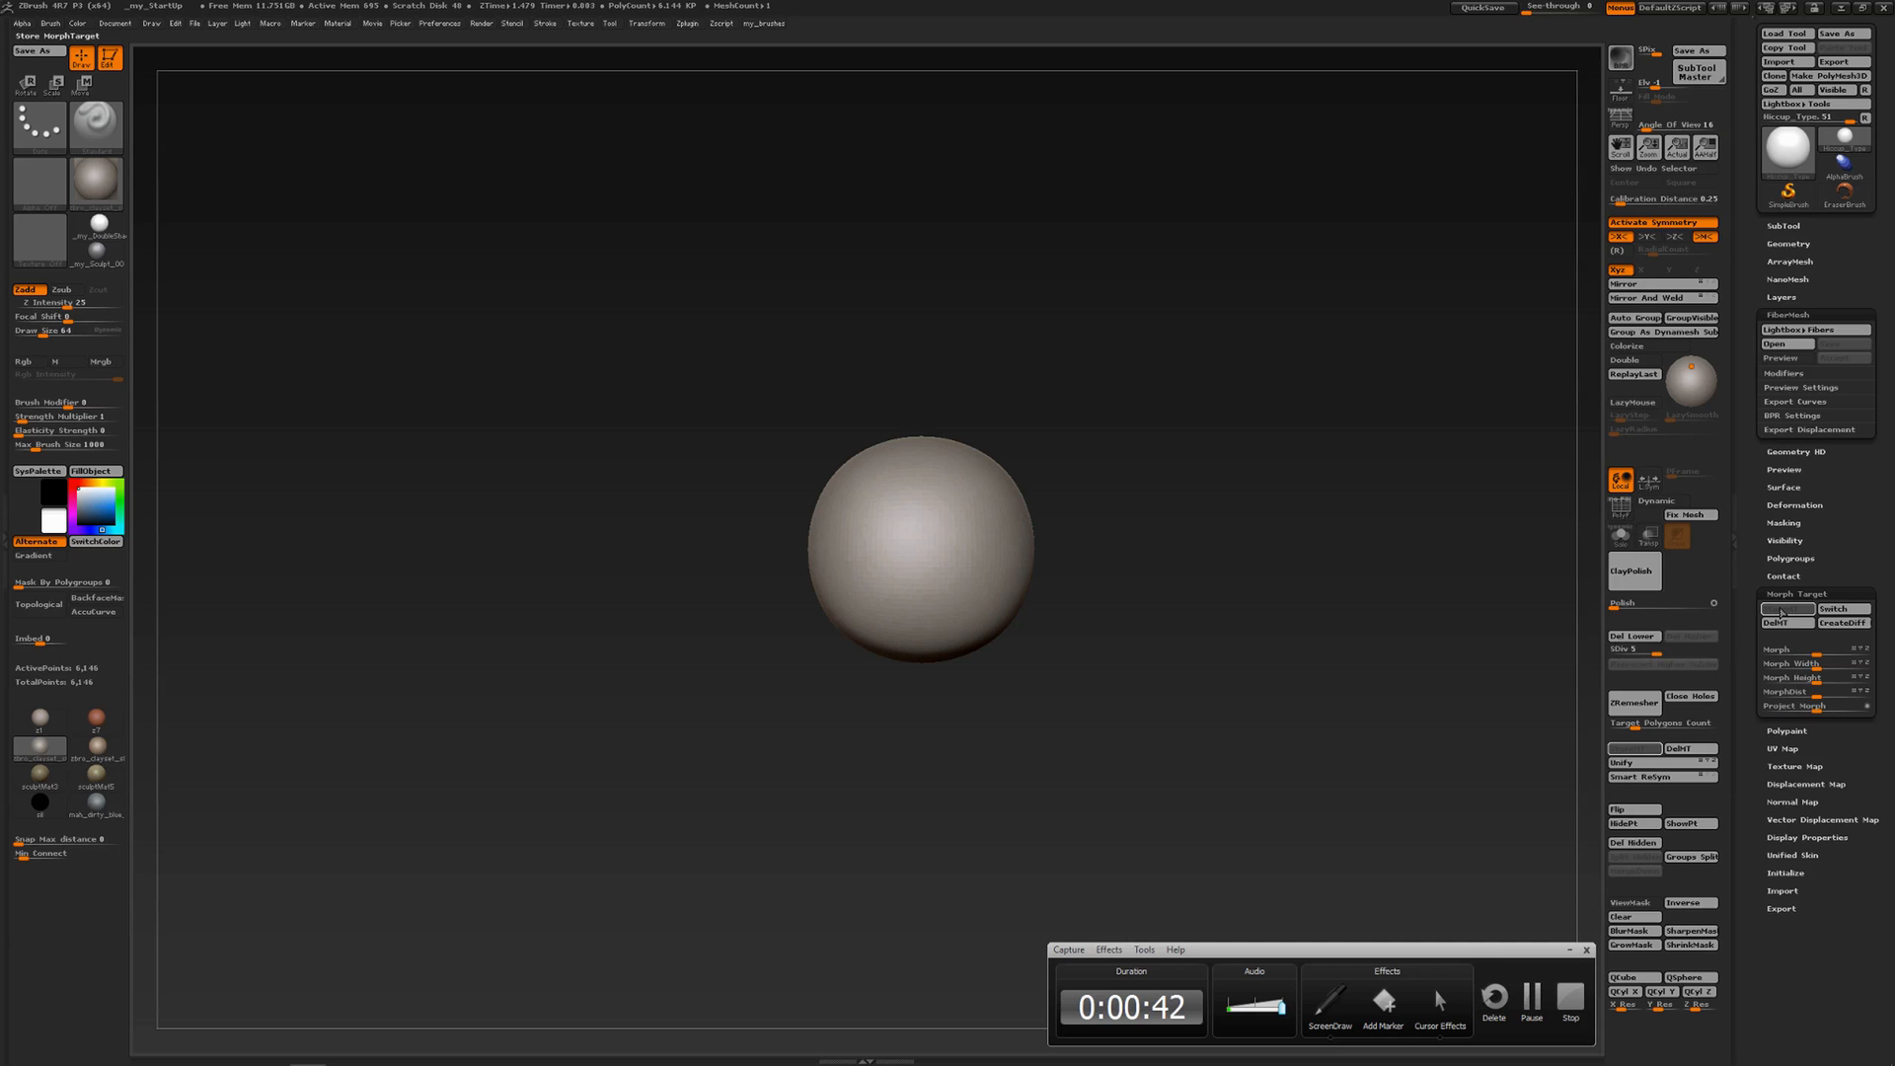
{"action": "right_click_drag", "start_coordinate": [1005, 503], "coordinate": [994, 512]}
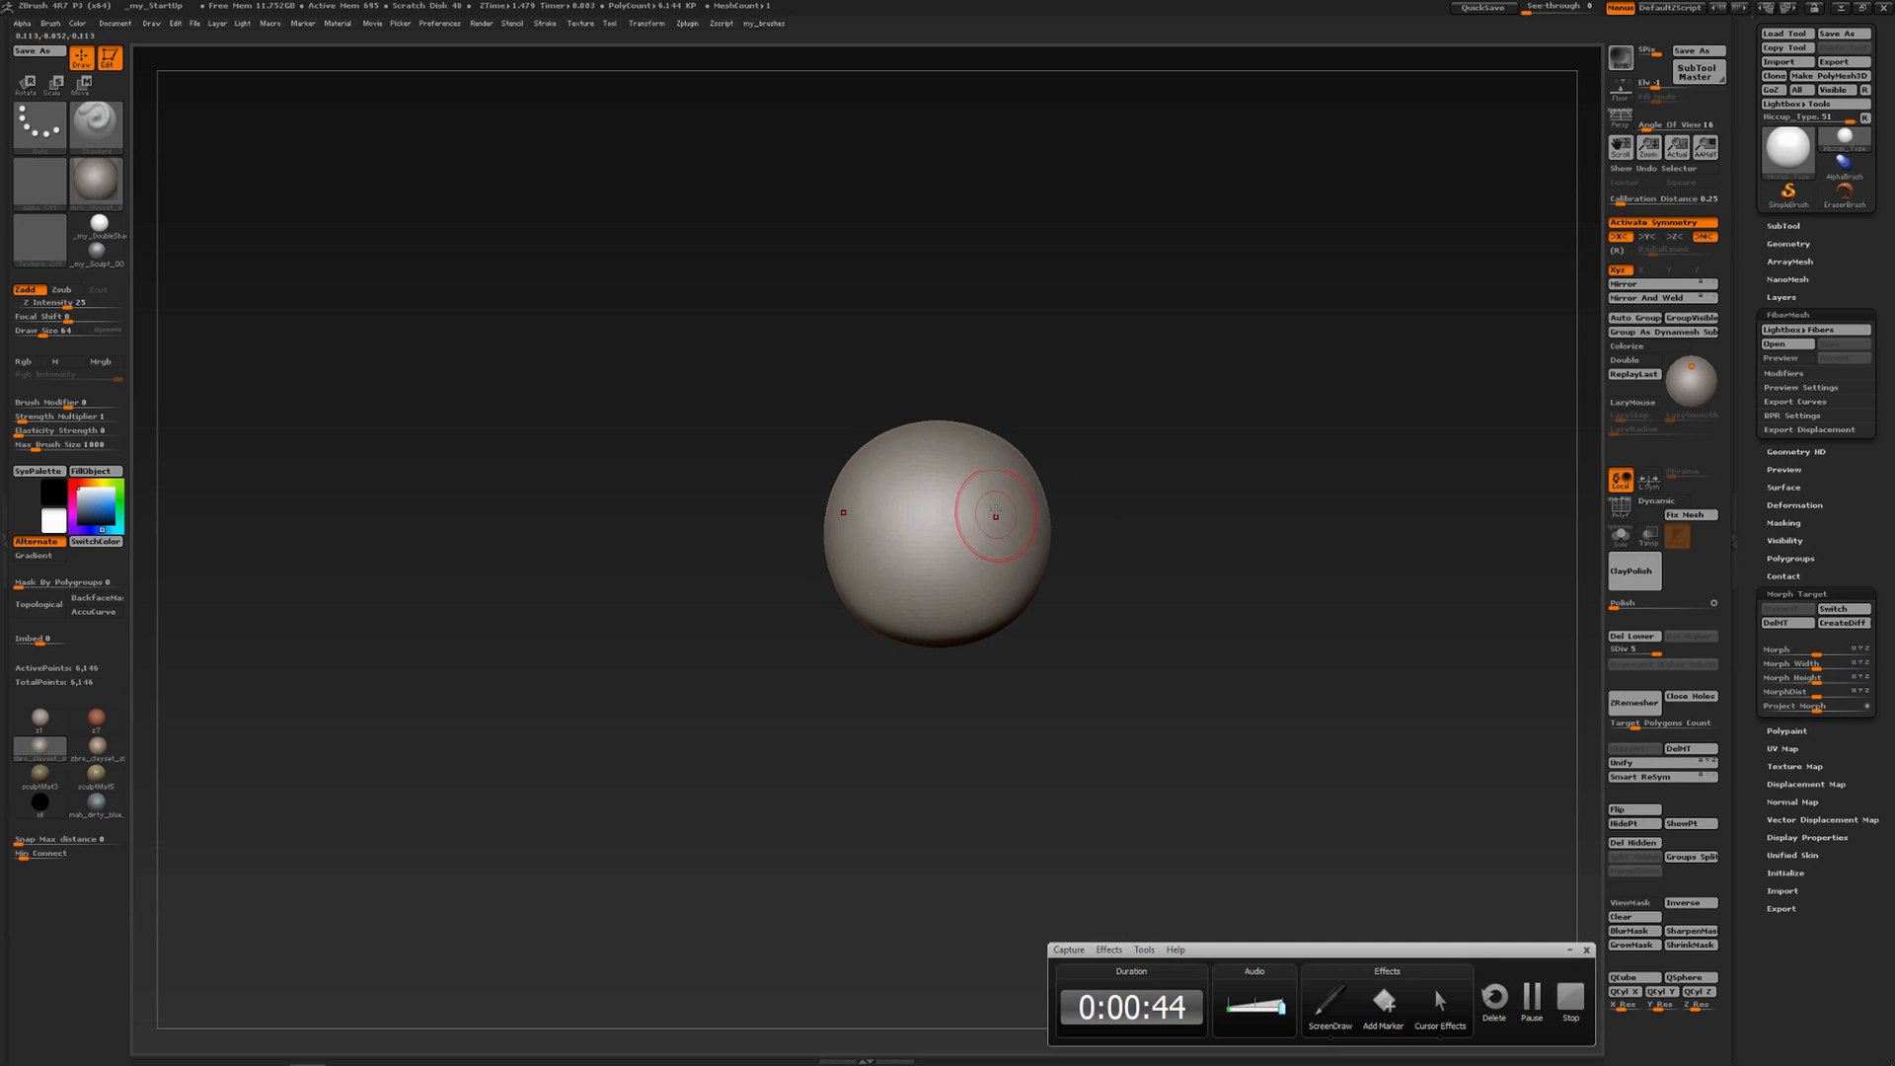
{"action": "mouse_move", "coordinate": [986, 450]}
{"action": "left_mouse_down"}
{"action": "mouse_move", "coordinate": [998, 488]}
{"action": "mouse_move", "coordinate": [943, 570]}
{"action": "mouse_move", "coordinate": [982, 560]}
{"action": "mouse_move", "coordinate": [1016, 504]}
{"action": "mouse_move", "coordinate": [1004, 467]}
{"action": "mouse_move", "coordinate": [1014, 533]}
{"action": "left_mouse_up"}
{"action": "right_click_drag", "start_coordinate": [989, 565], "coordinate": [929, 561]}
{"action": "mouse_move", "coordinate": [1078, 502]}
{"action": "left_mouse_down"}
{"action": "mouse_move", "coordinate": [1044, 518]}
{"action": "mouse_move", "coordinate": [1066, 568]}
{"action": "mouse_move", "coordinate": [1095, 528]}
{"action": "mouse_move", "coordinate": [1070, 533]}
{"action": "left_mouse_up"}
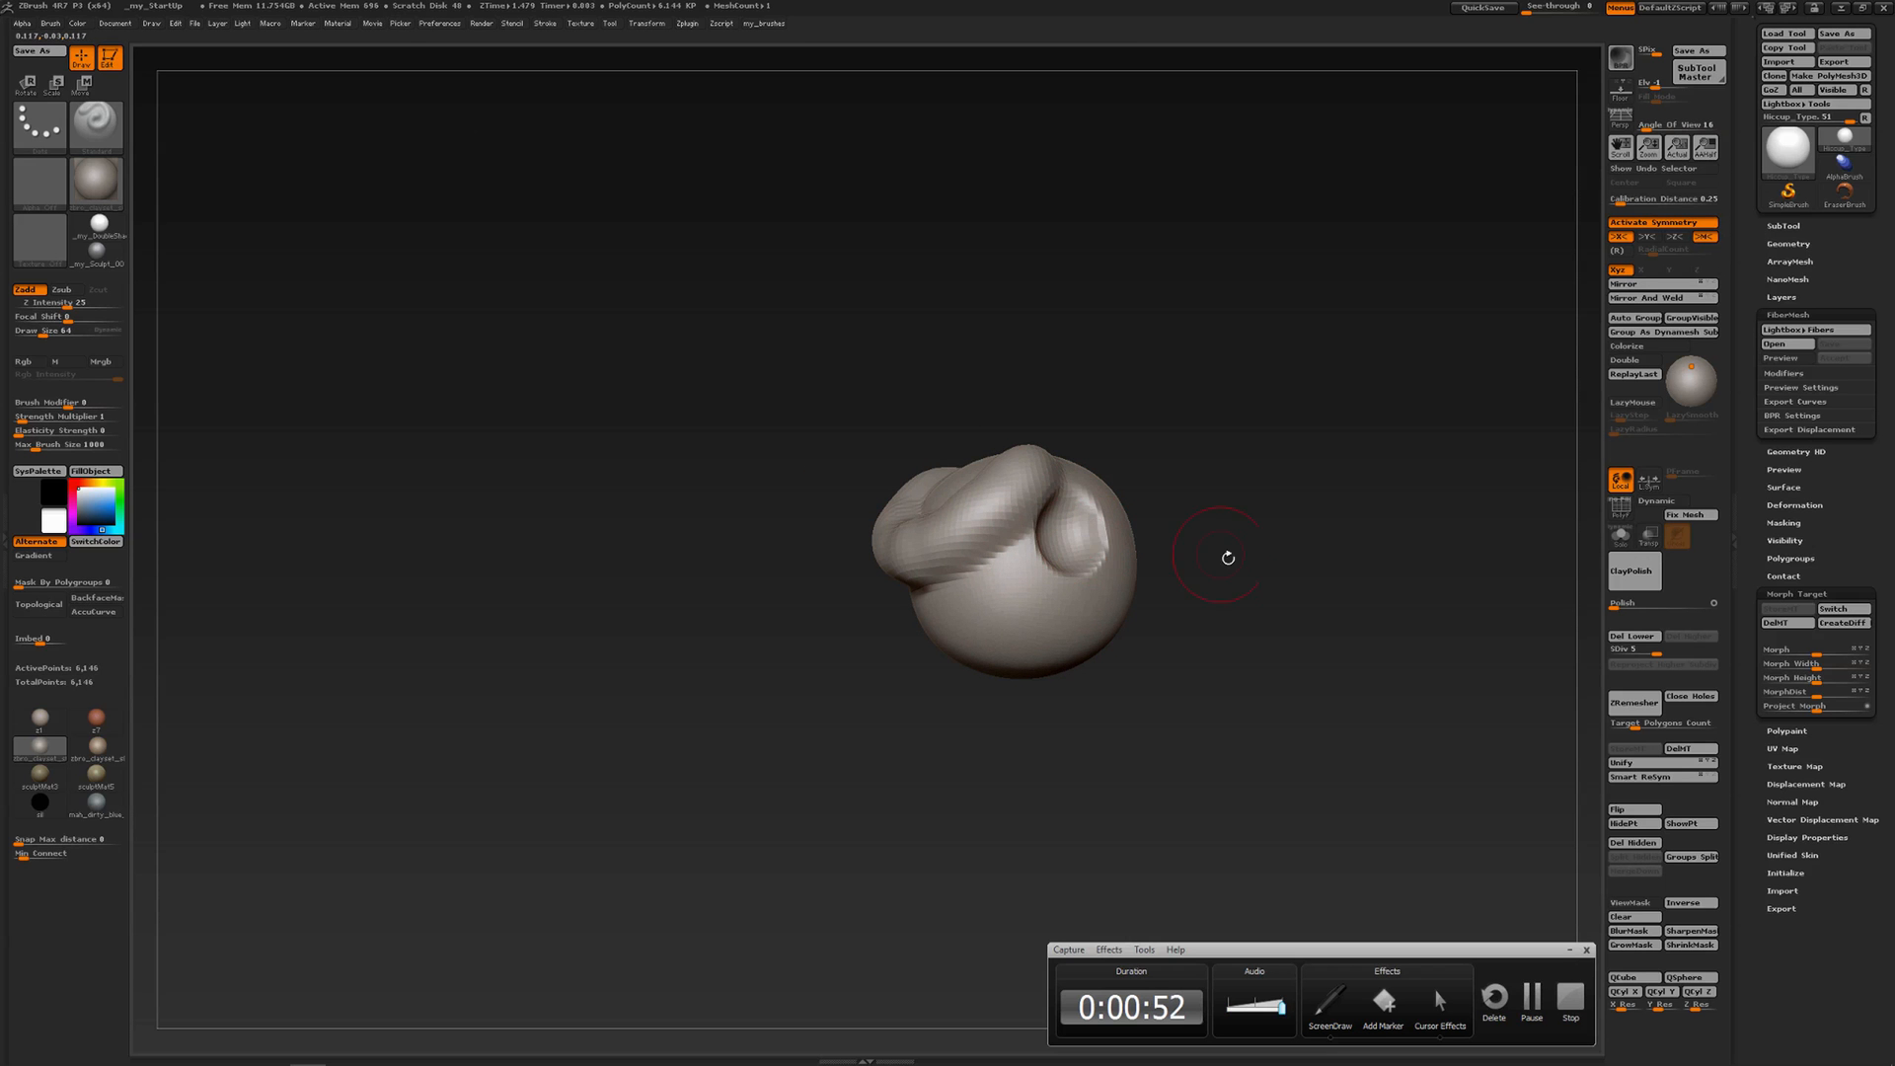
{"action": "right_click_drag", "start_coordinate": [1312, 584], "coordinate": [1296, 638]}
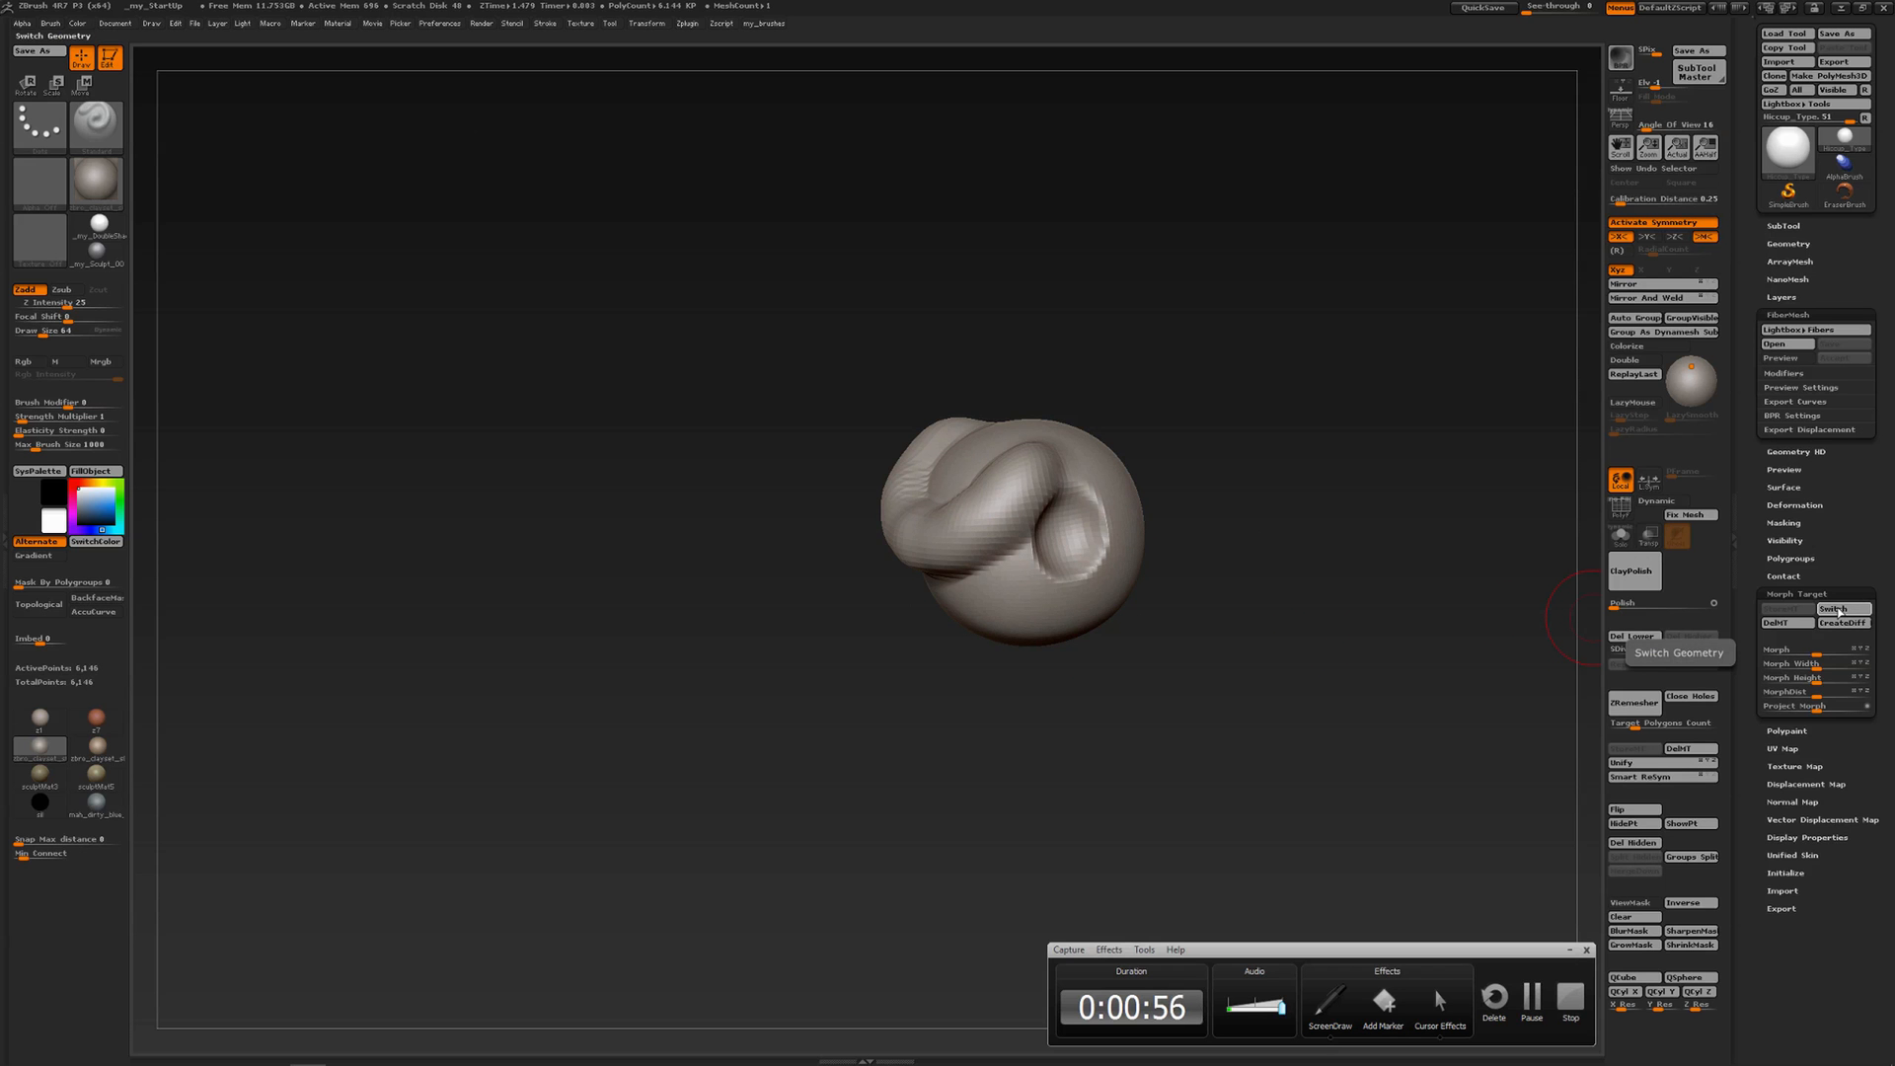
Switch the sculpted sphere to its stored morph target and preview FiberMesh fibers on it
{"action": "left_click", "coordinate": [1838, 609]}
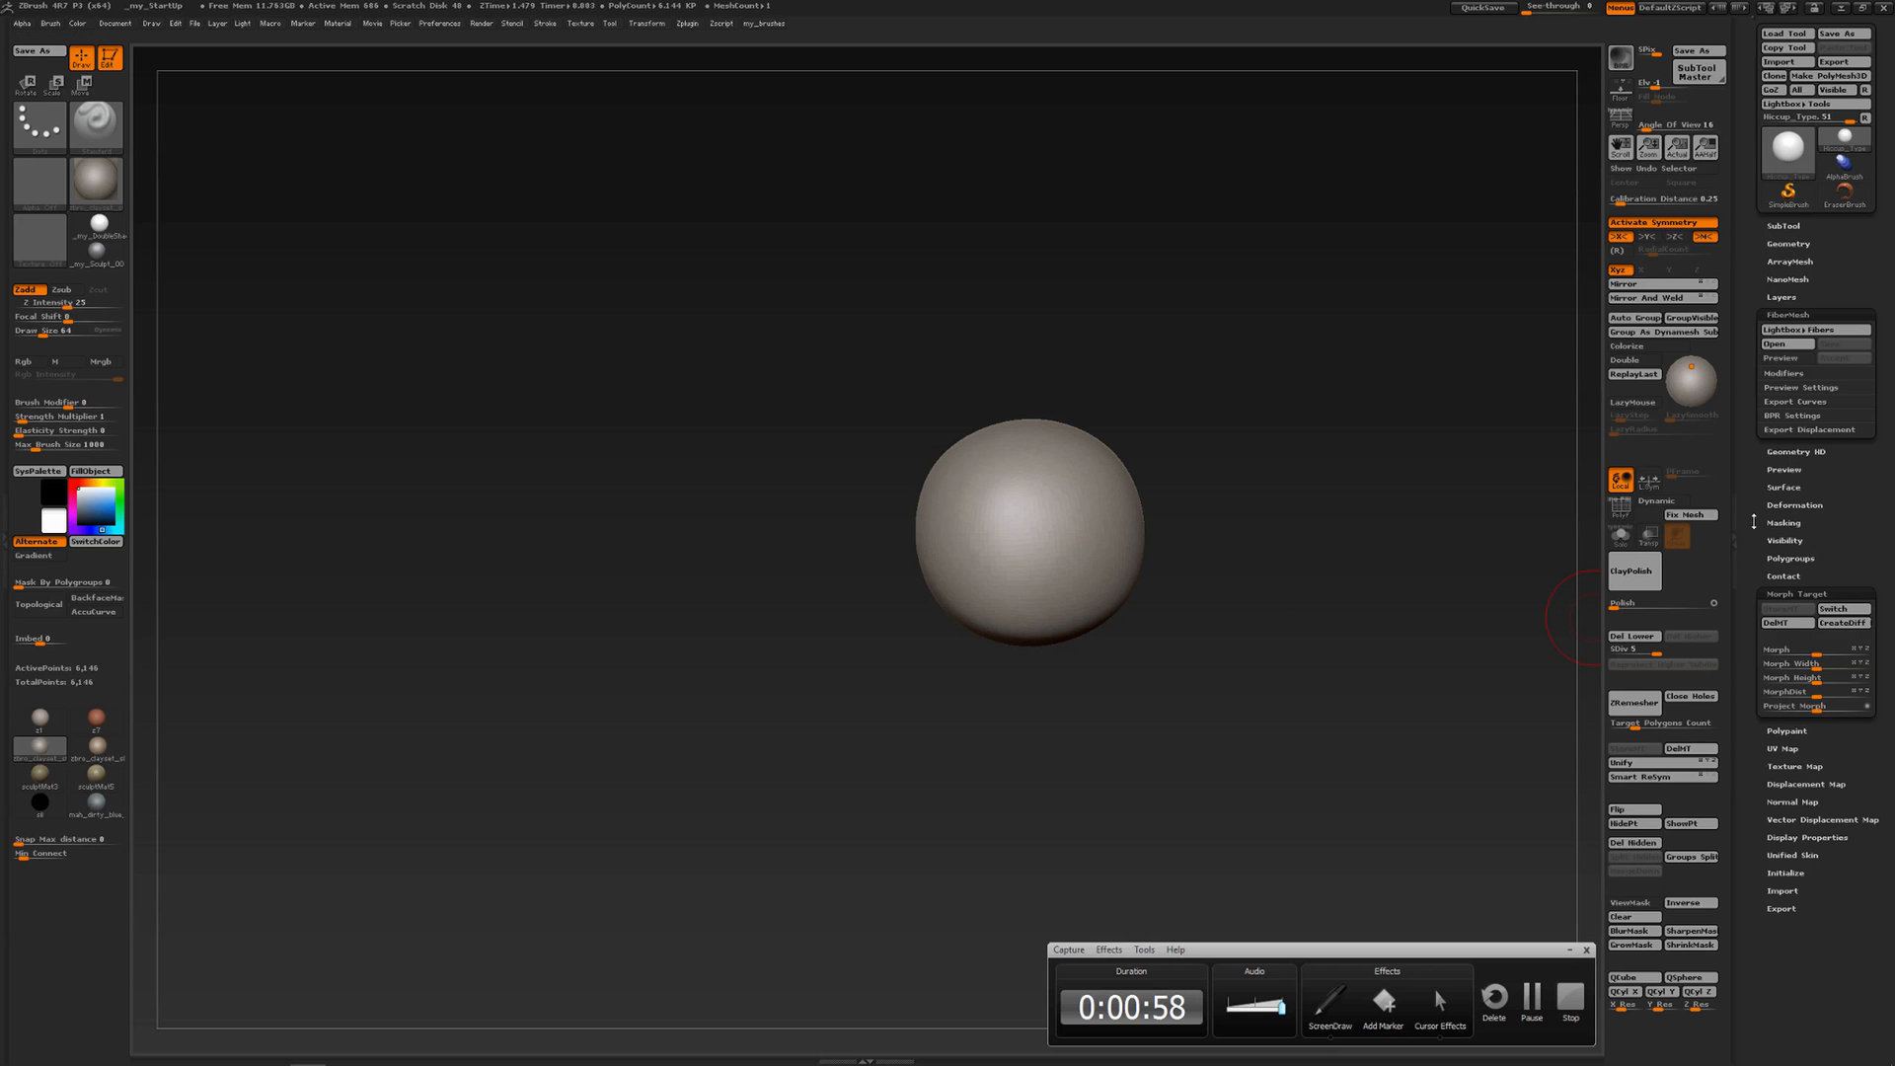
{"action": "left_click_drag", "start_coordinate": [1745, 522], "coordinate": [1747, 565]}
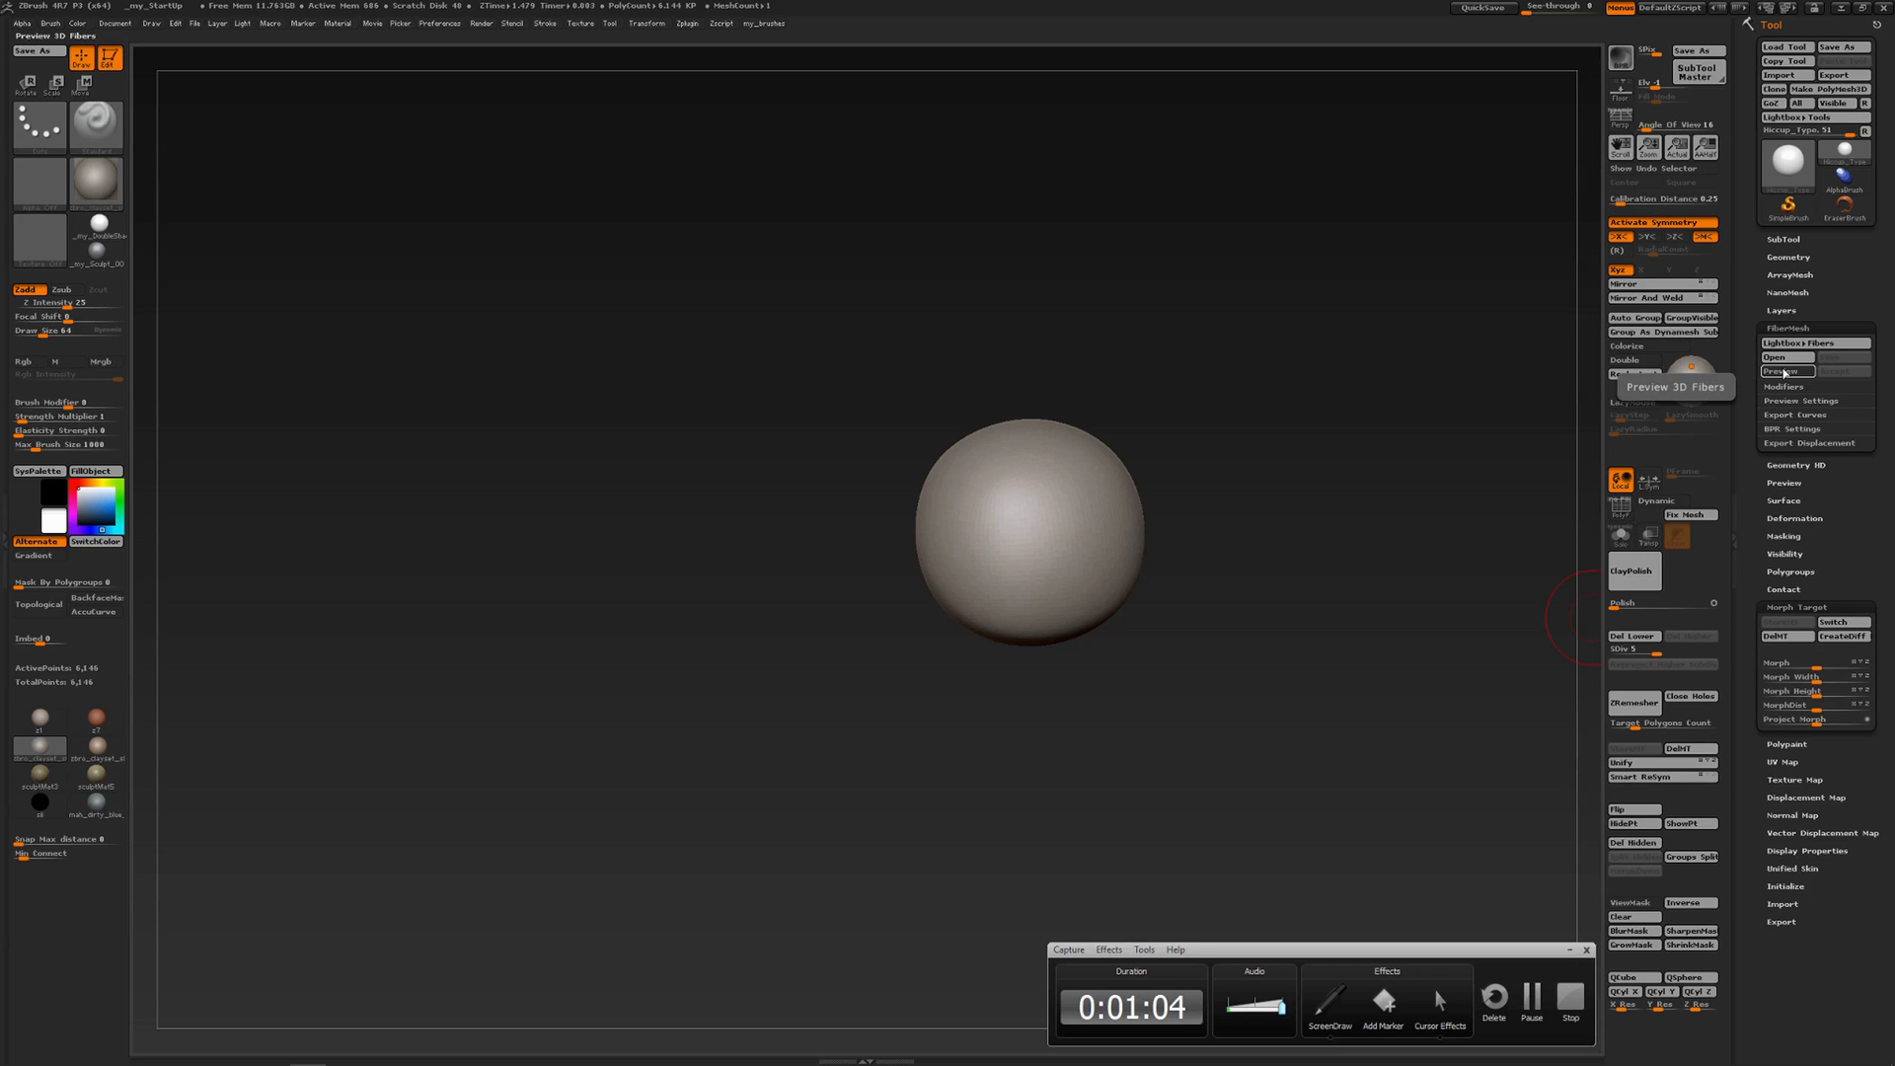
{"action": "left_click", "coordinate": [1785, 372]}
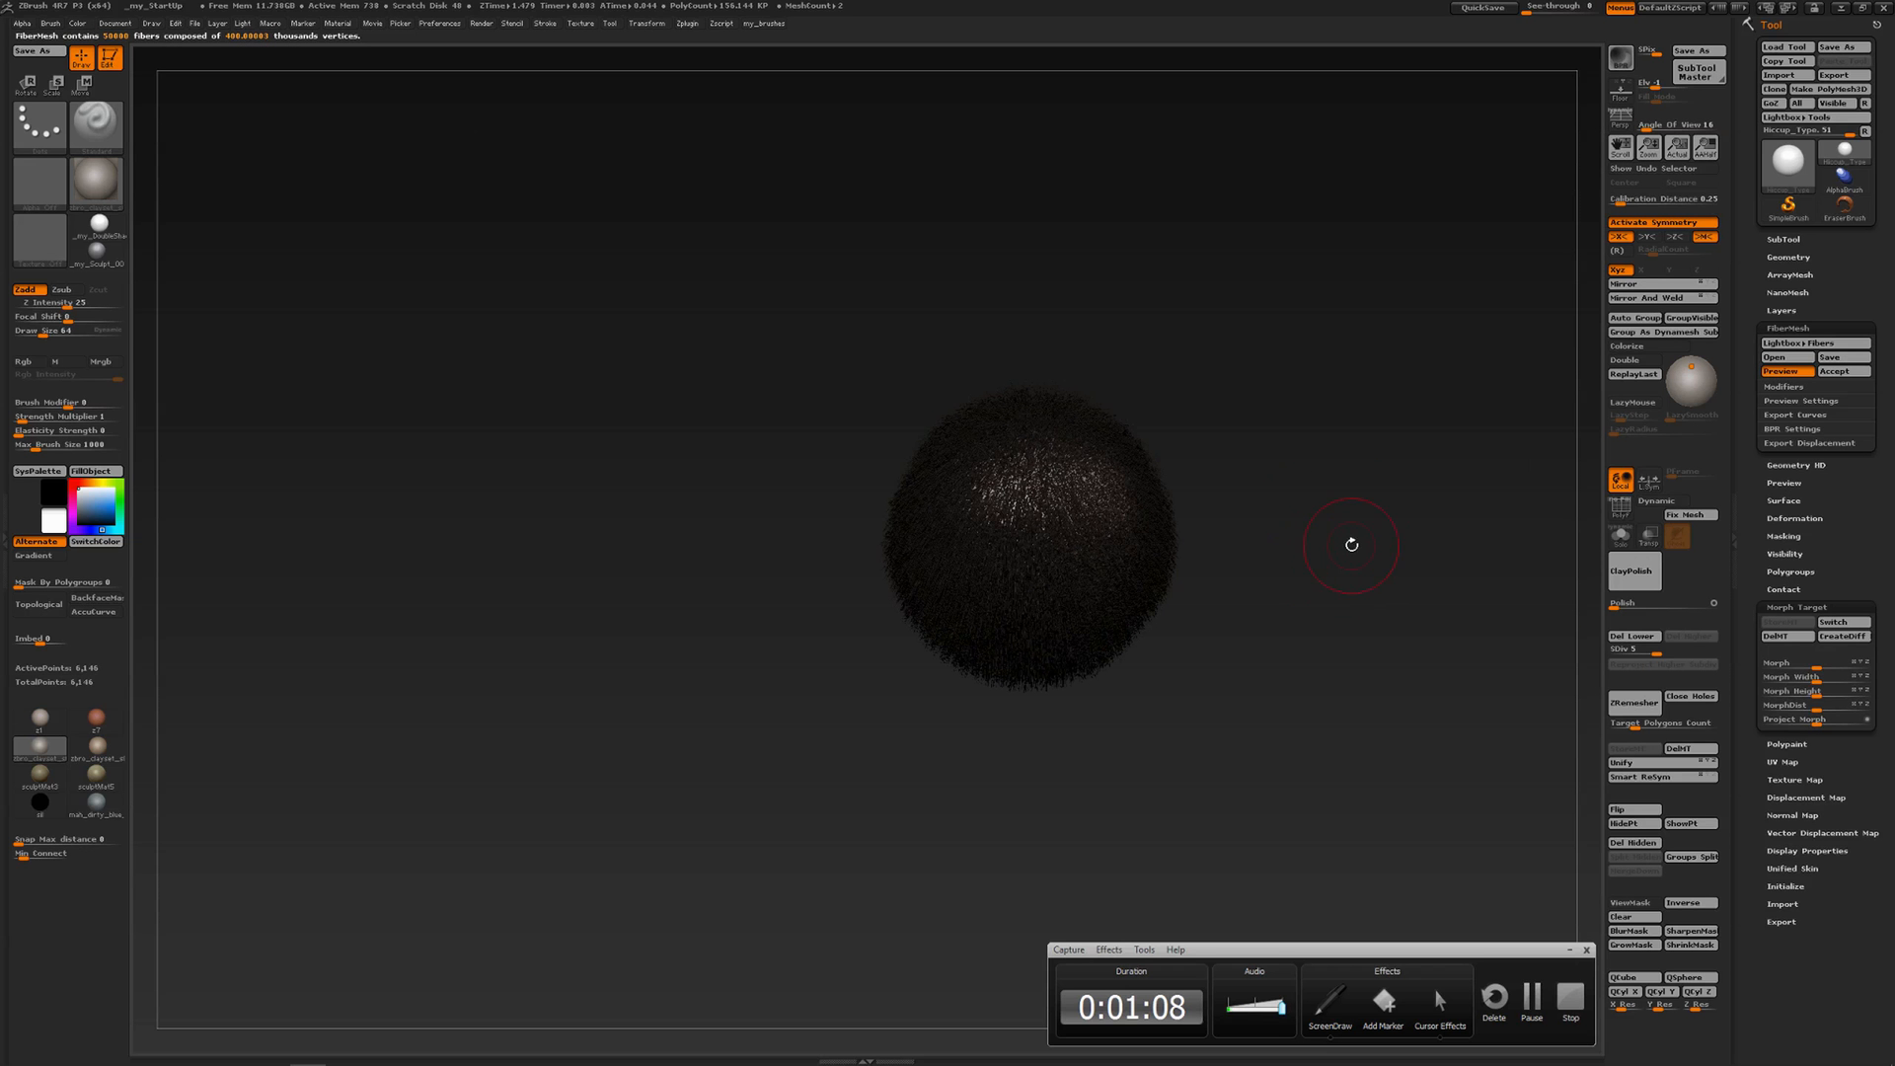
Enable MorphTarget Guided for the fibers and accept them as a new subtool, declining Fast Preview mode
{"action": "left_click", "coordinate": [1789, 388]}
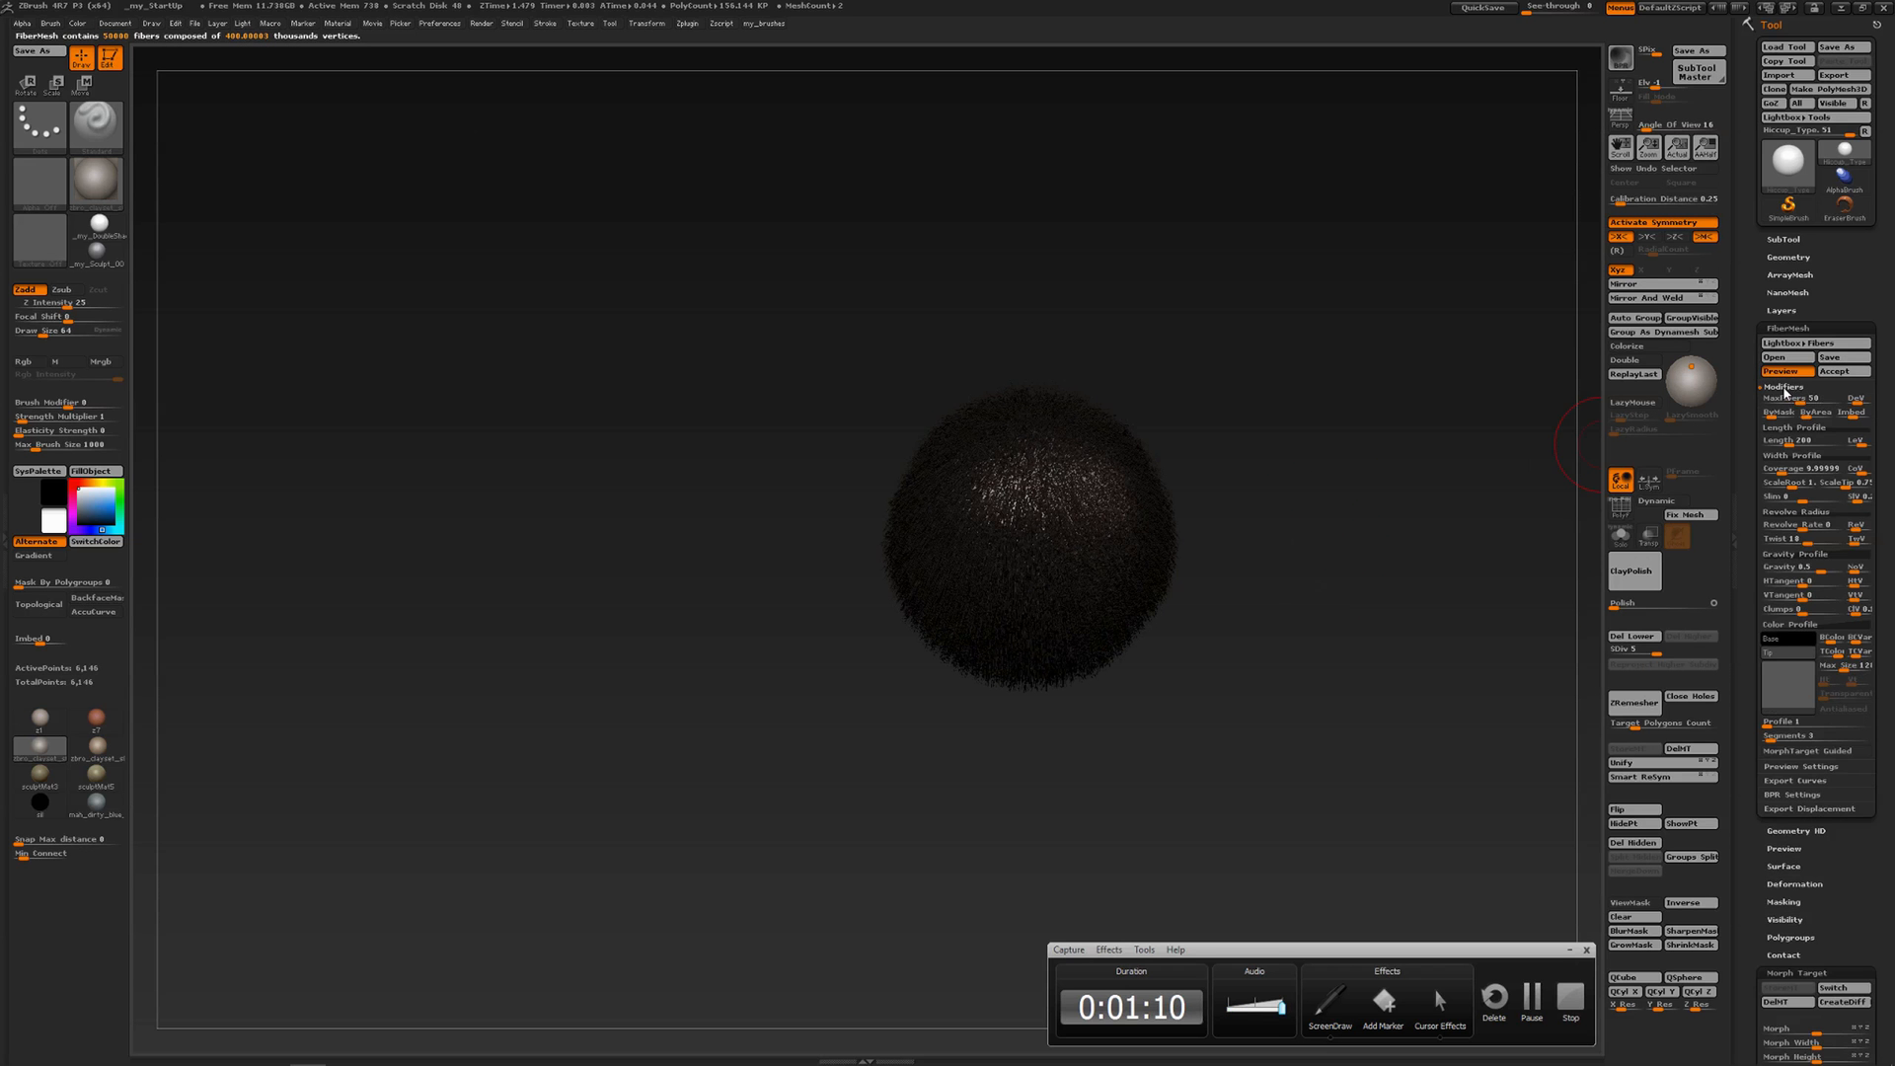
{"action": "scroll", "coordinate": [1745, 470], "scroll_direction": "down", "scroll_amount": 2}
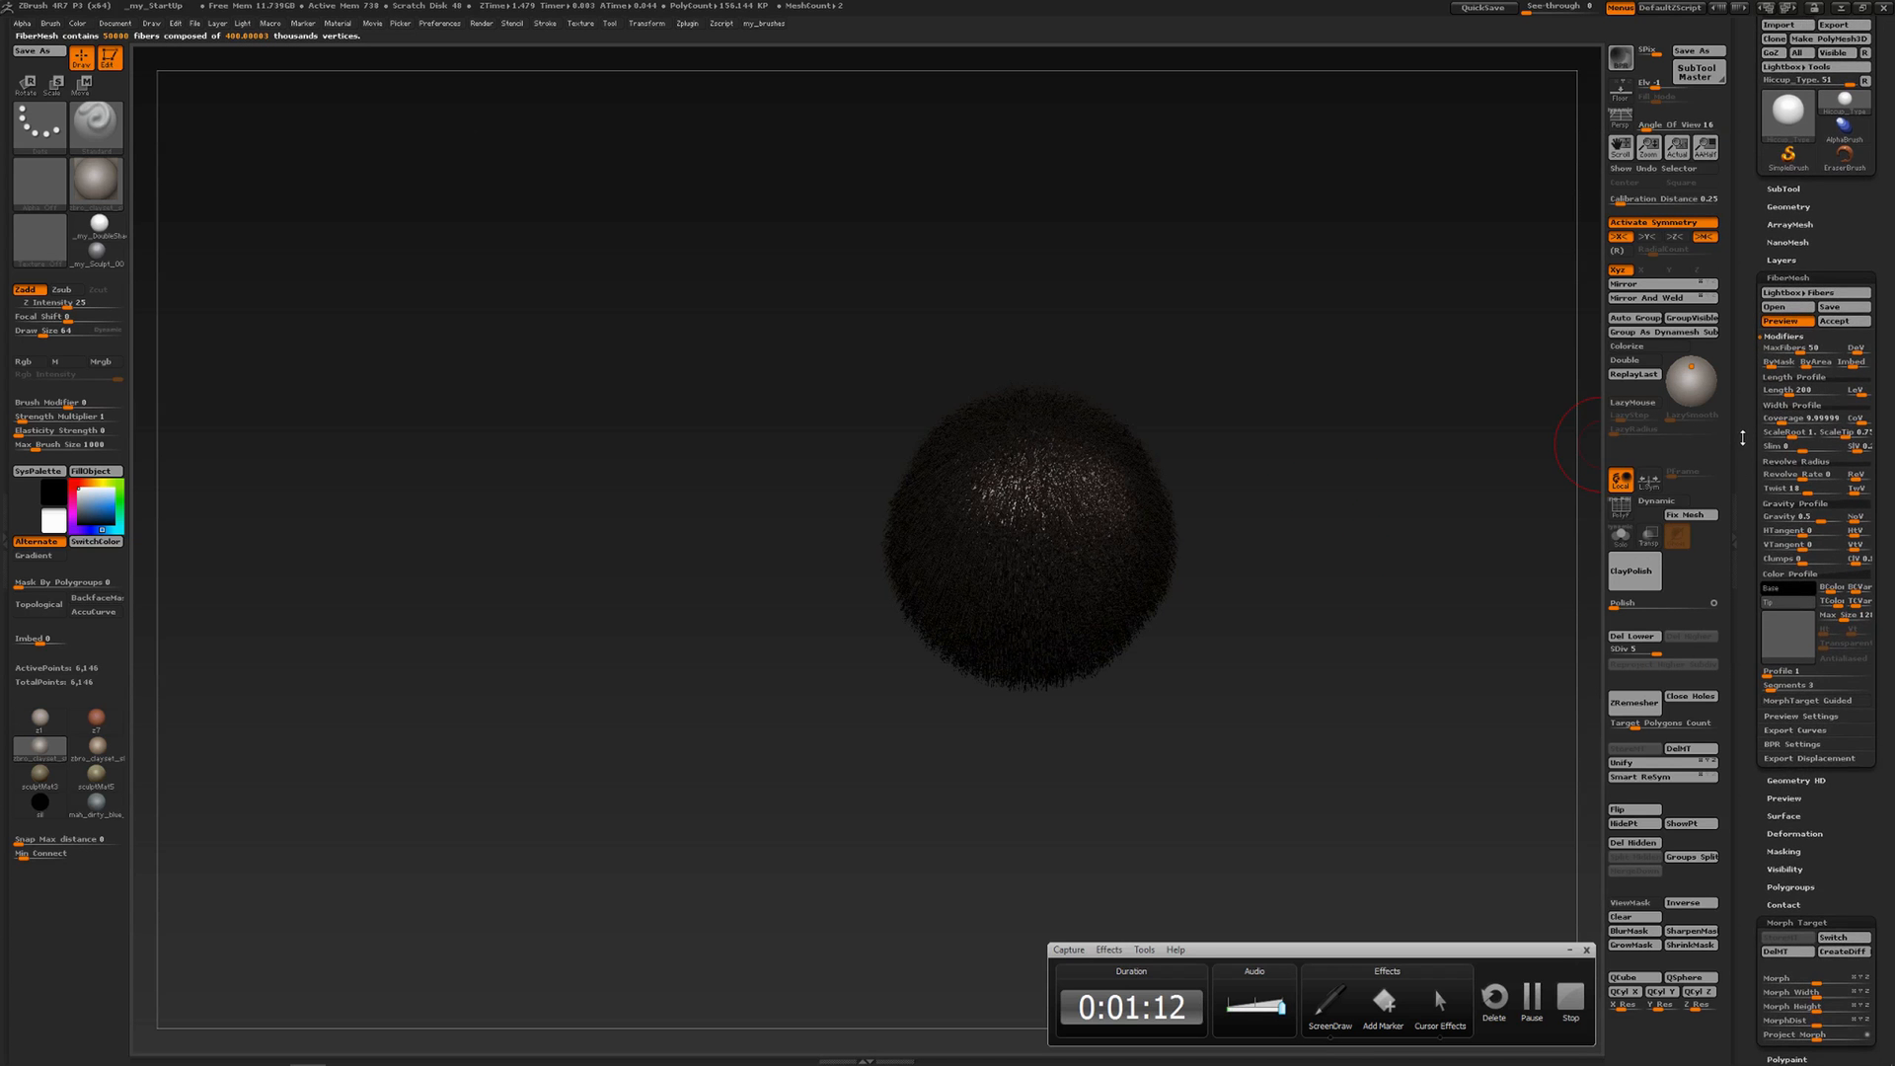
{"action": "left_click", "coordinate": [1800, 701]}
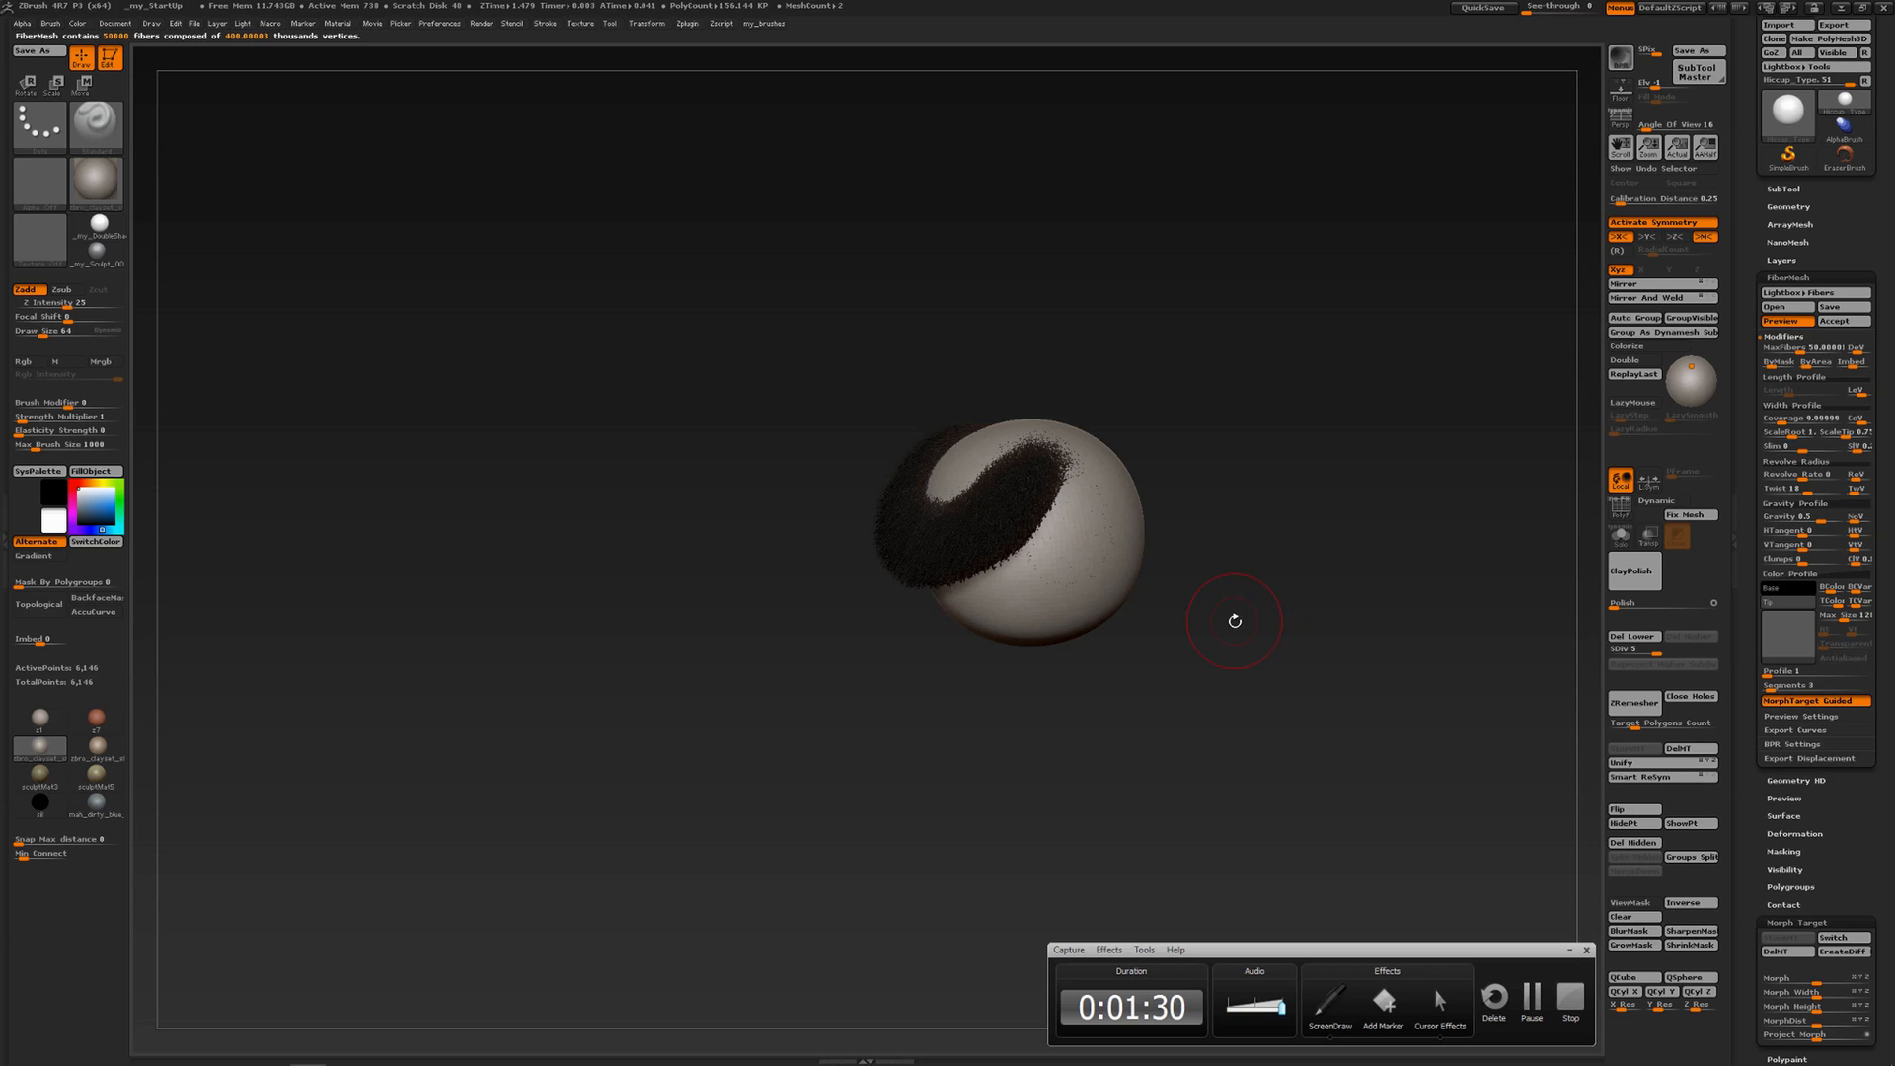
{"action": "left_click_drag", "start_coordinate": [1236, 621], "coordinate": [1245, 614]}
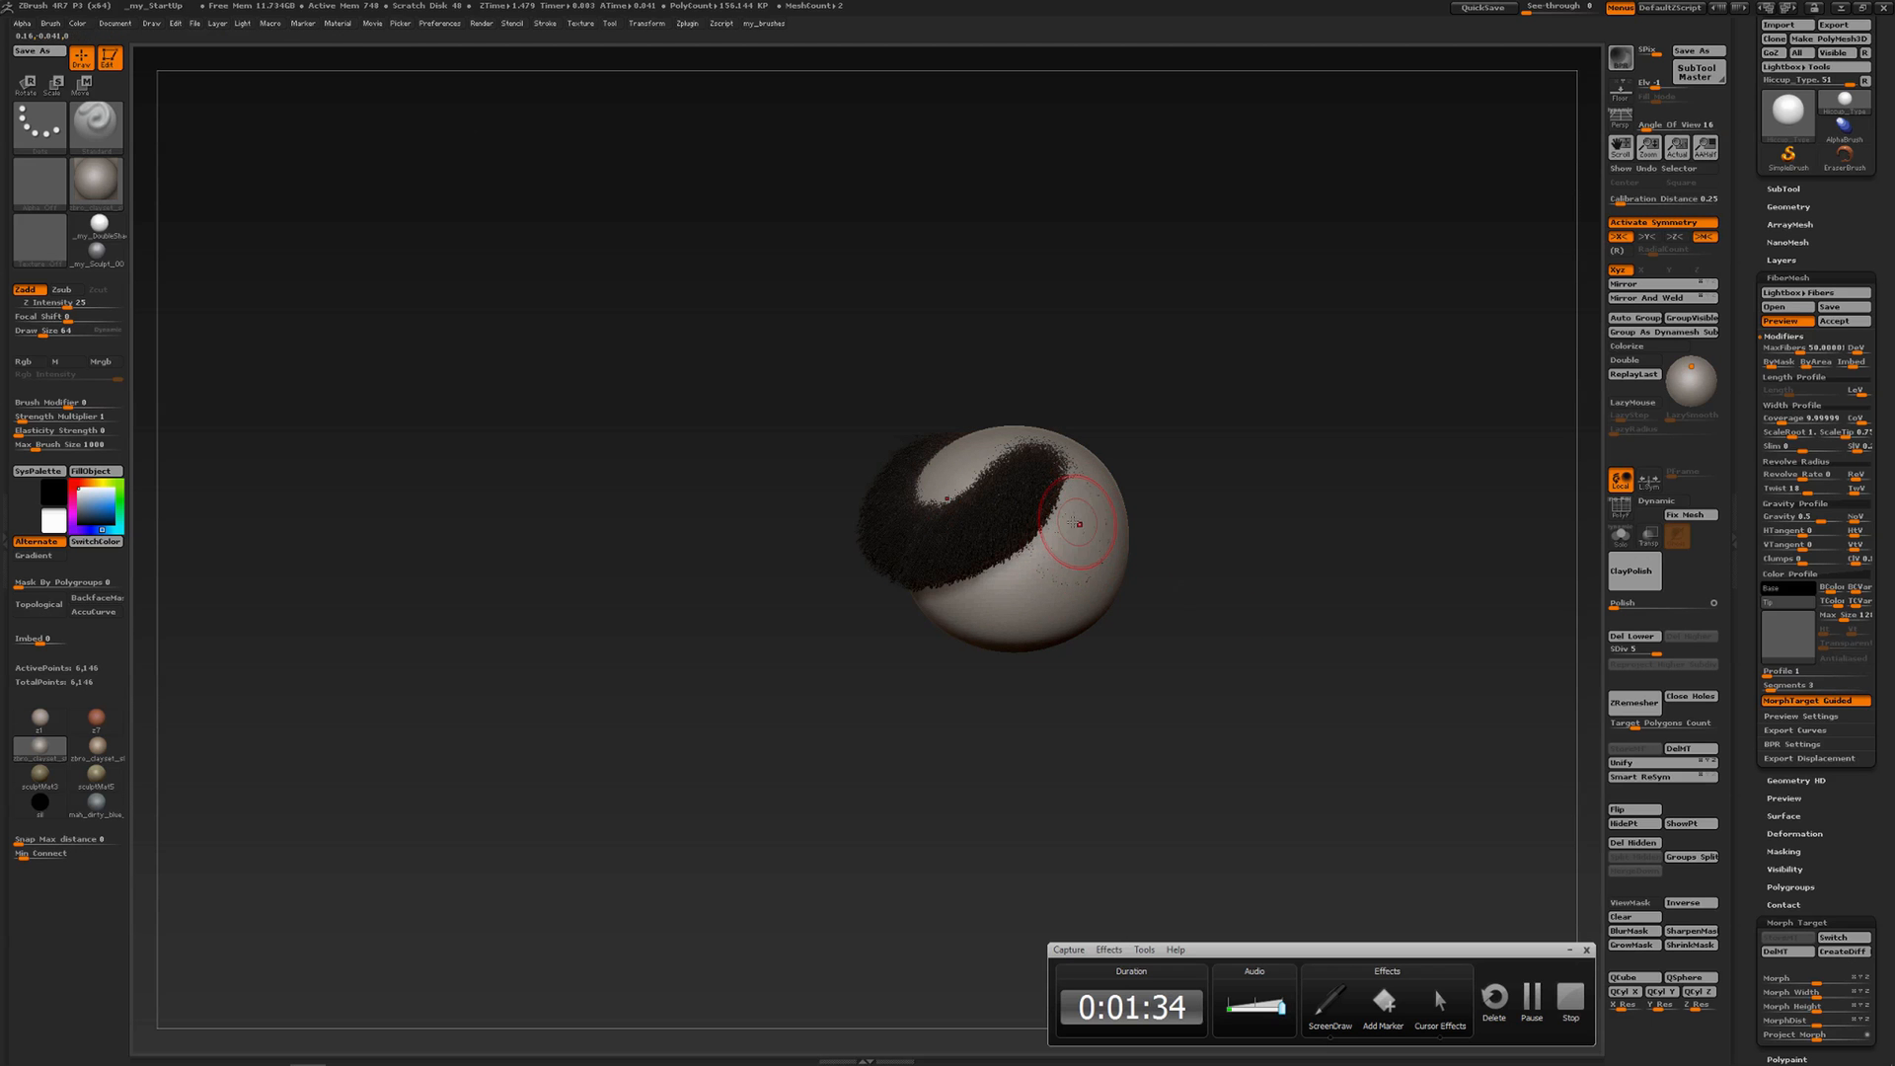
{"action": "left_click", "coordinate": [1836, 323]}
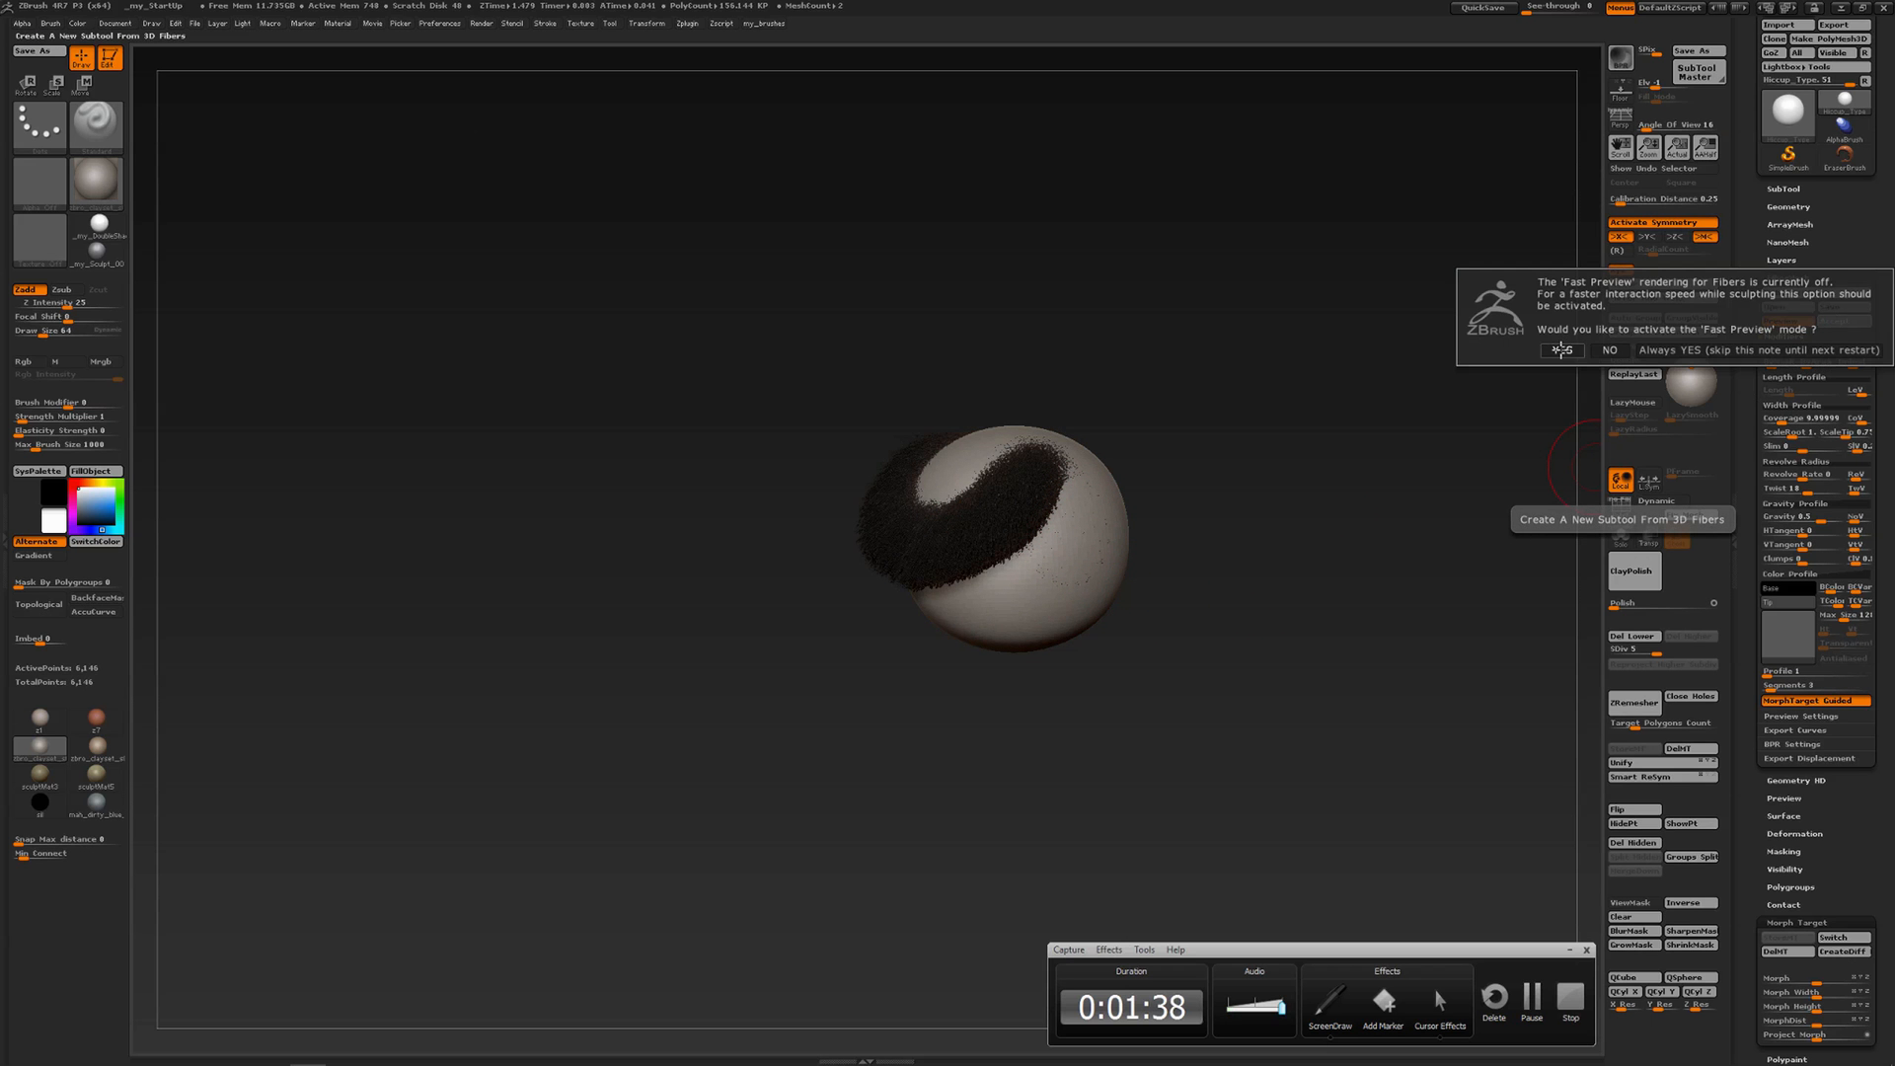
{"action": "left_click", "coordinate": [1610, 349]}
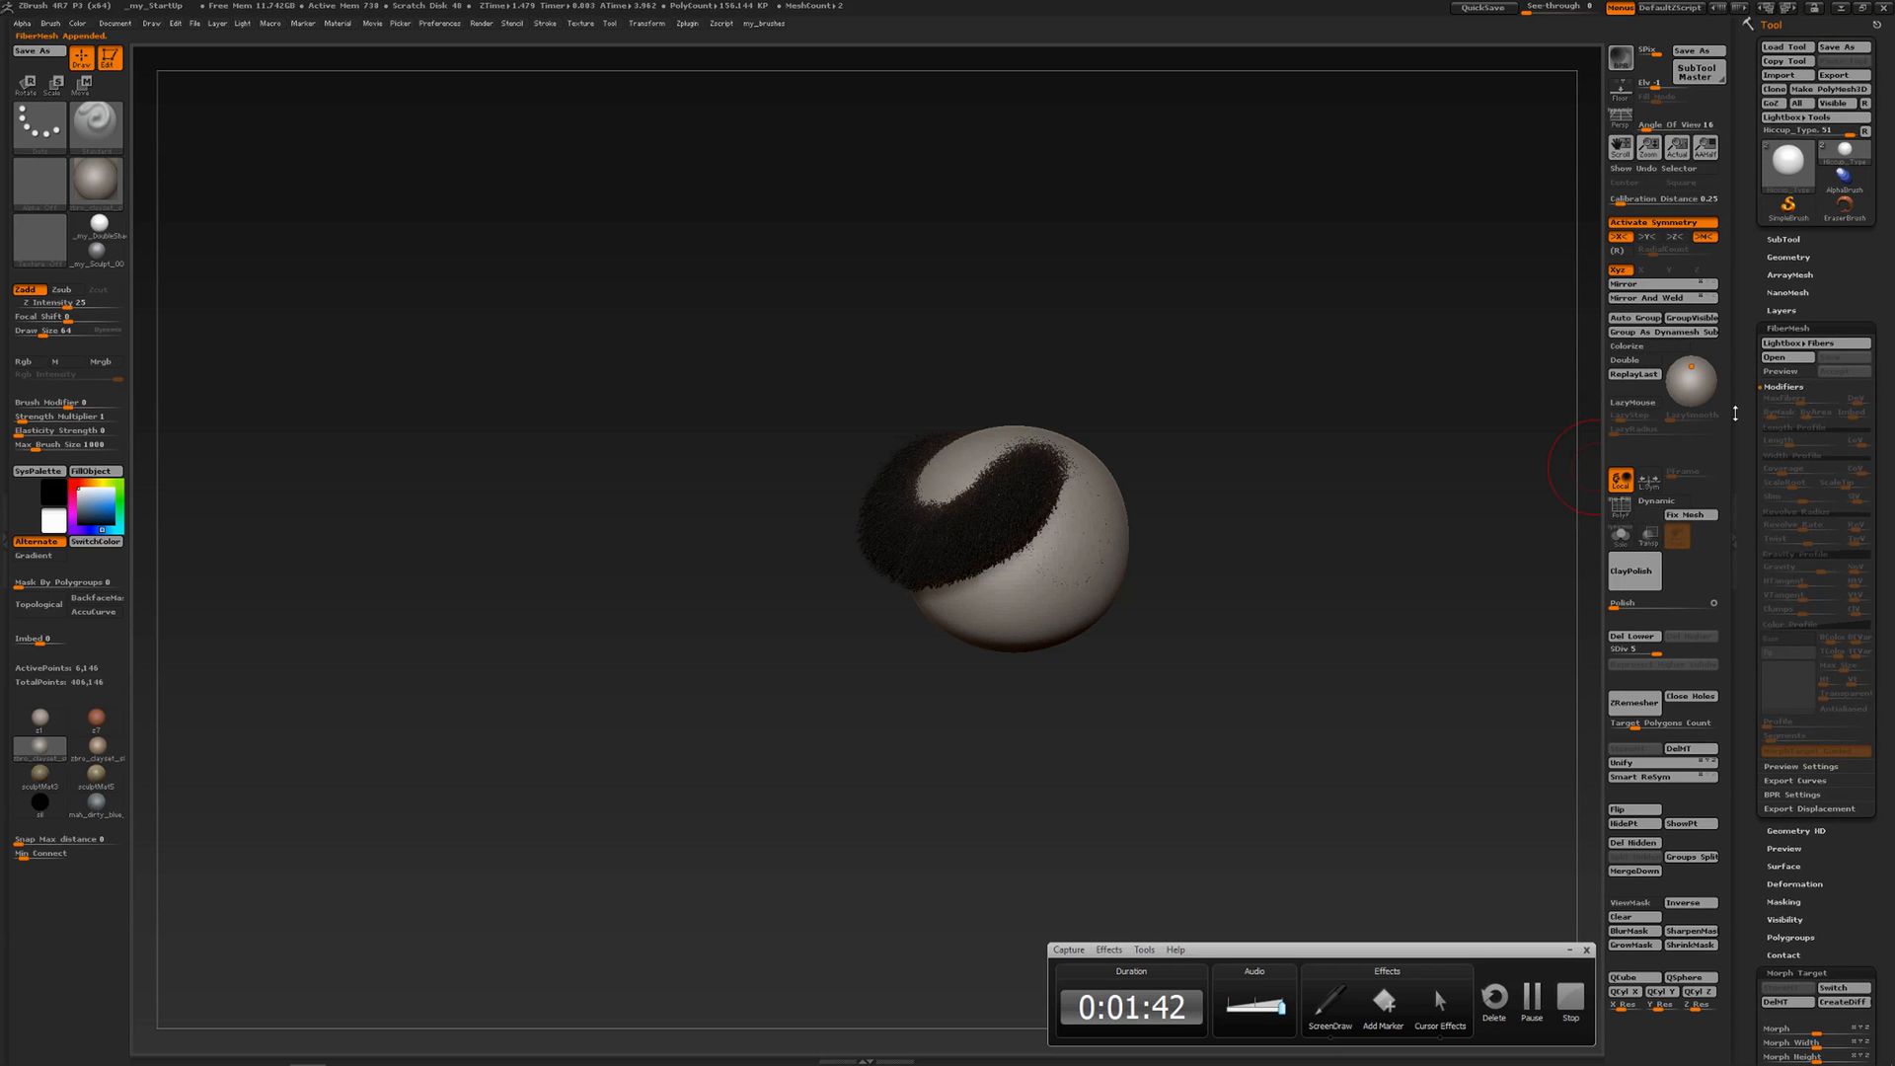
Select the Fibers2 subtool and temporarily hide the sphere to examine the fibers alone from several angles
{"action": "left_click", "coordinate": [1786, 240]}
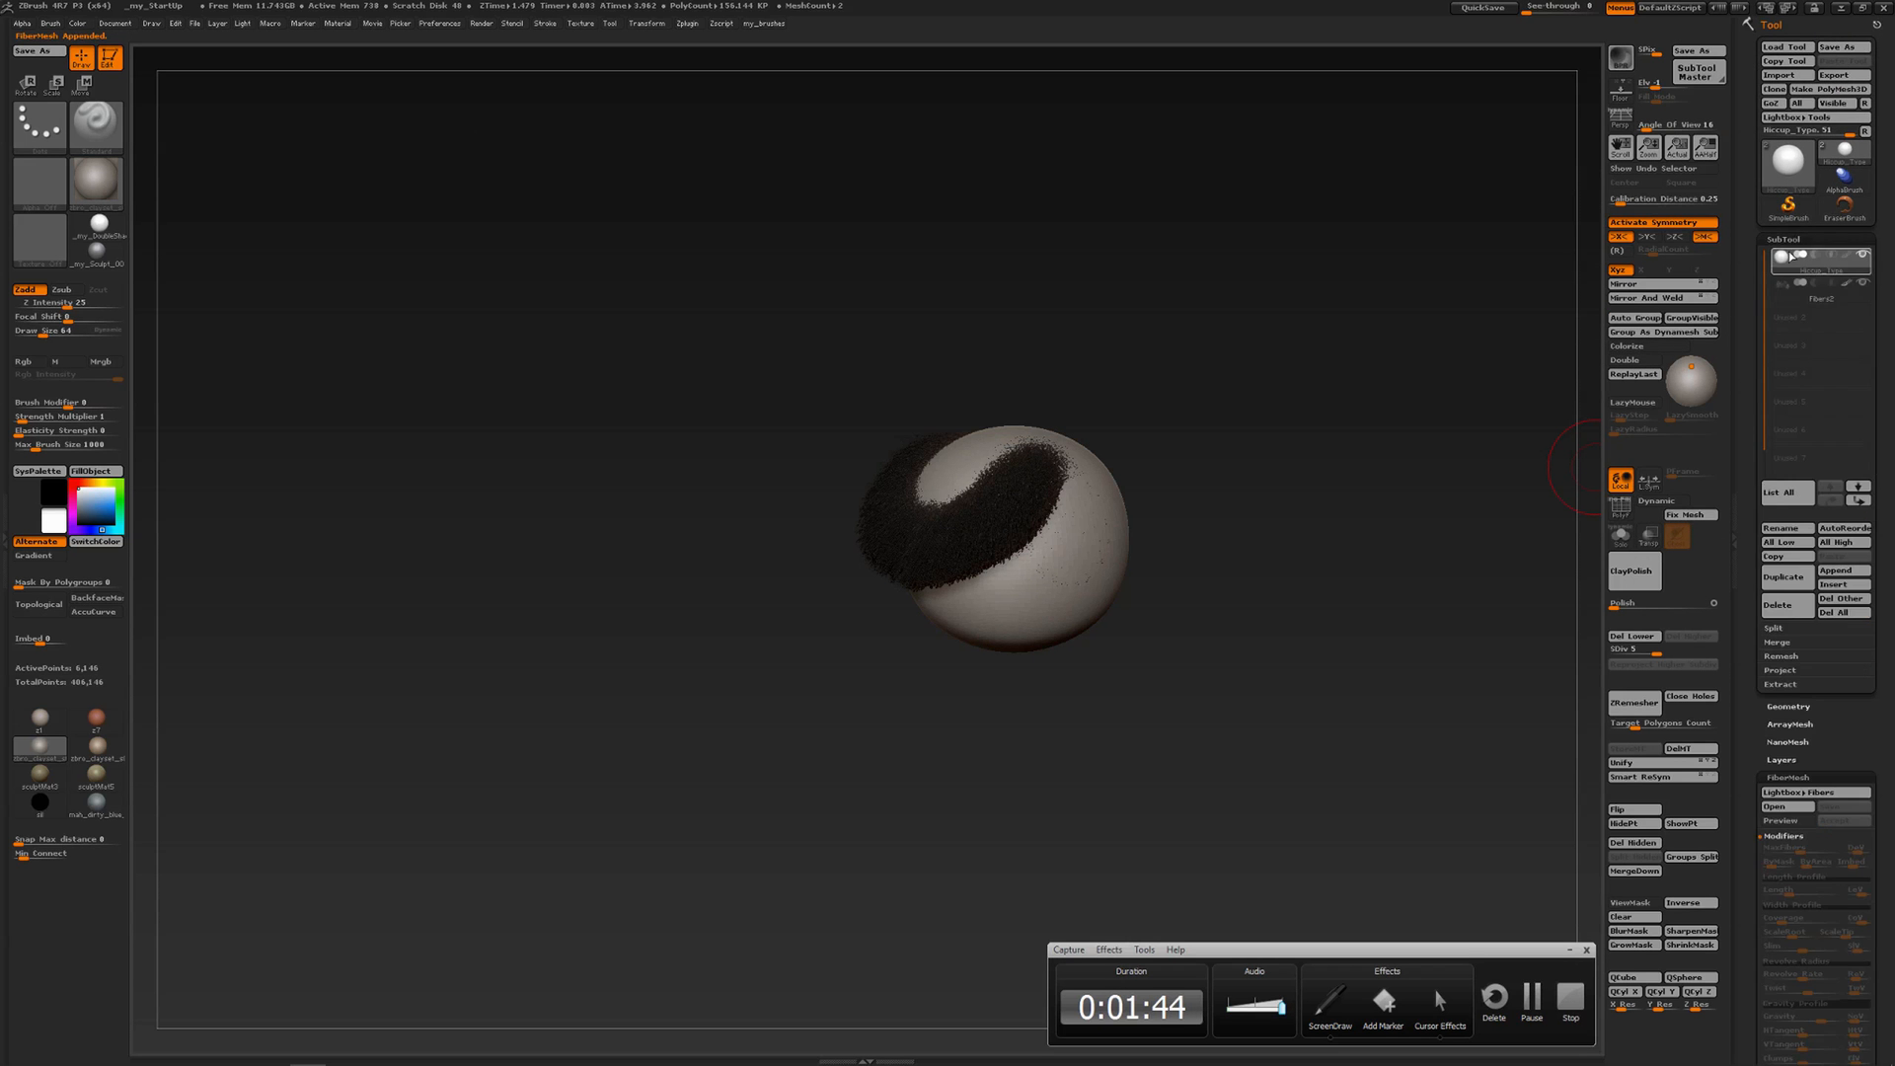
{"action": "left_click", "coordinate": [1782, 287]}
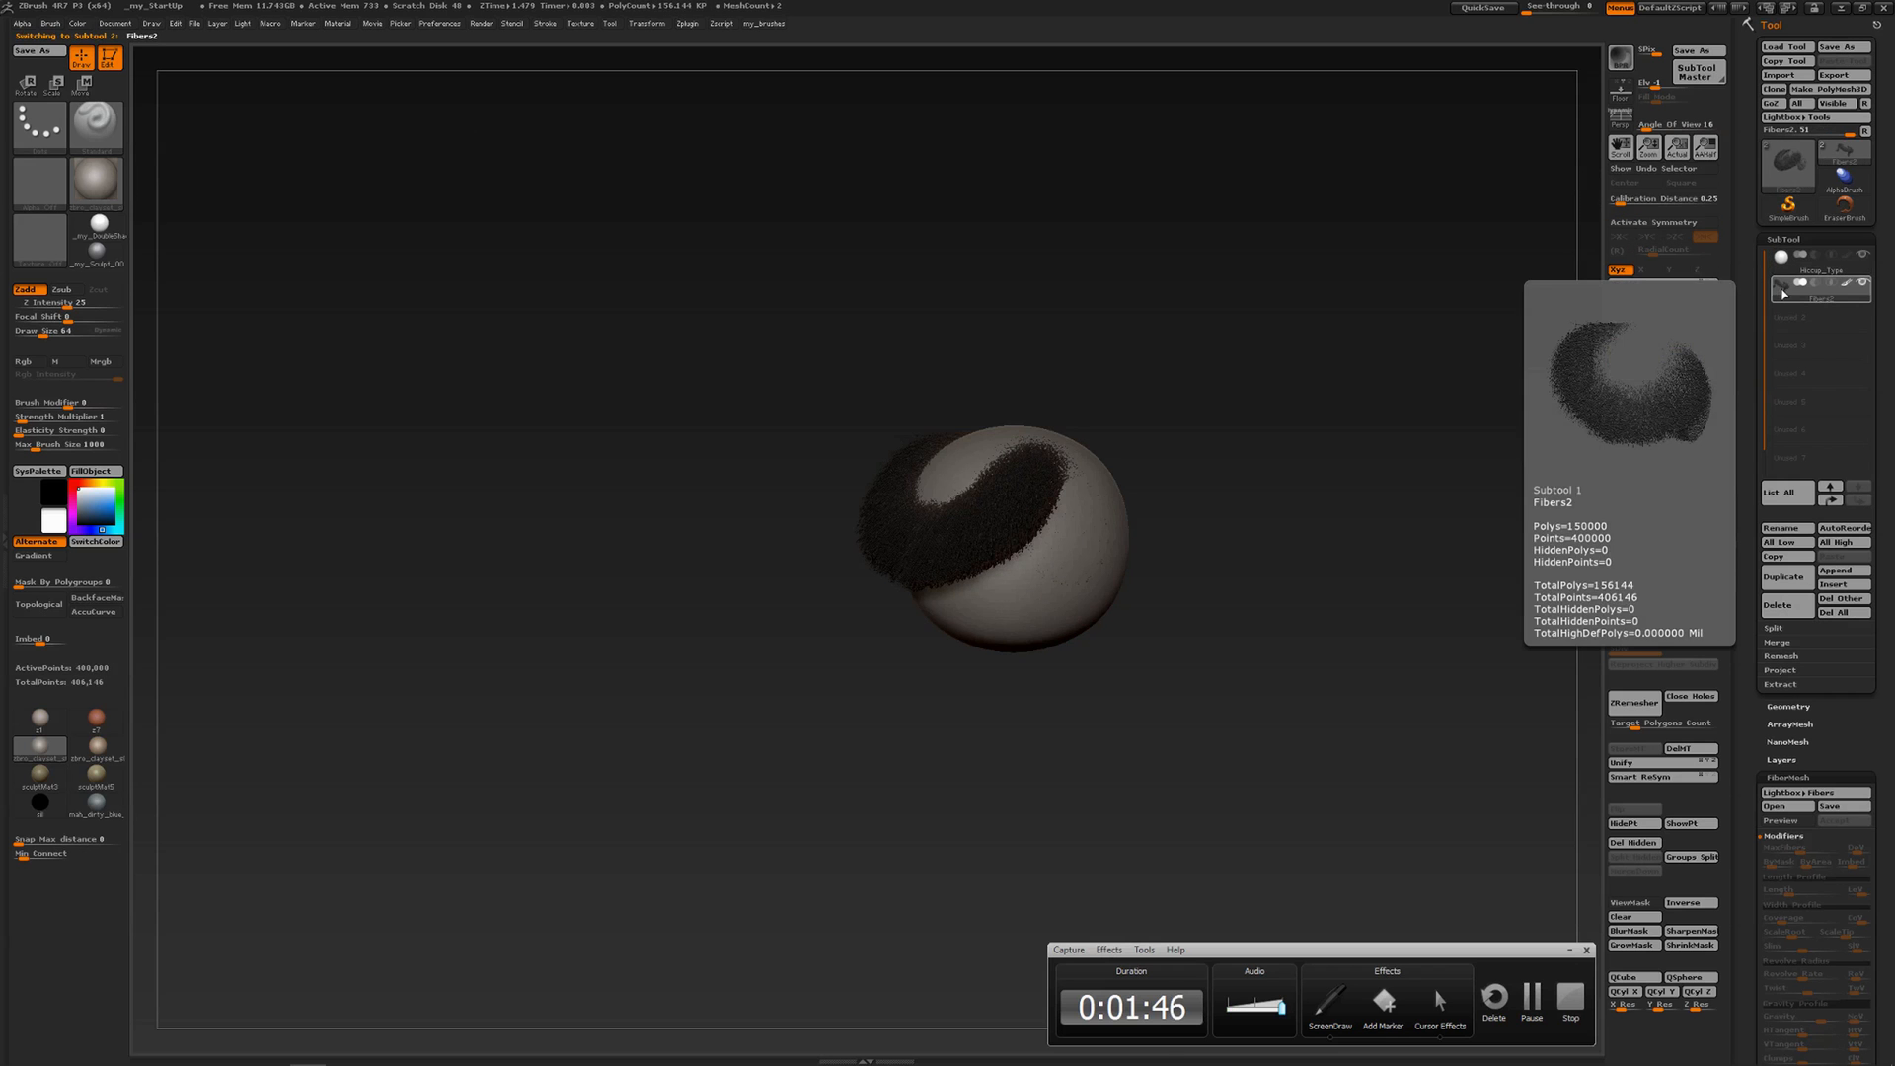
{"action": "left_click", "coordinate": [1862, 257]}
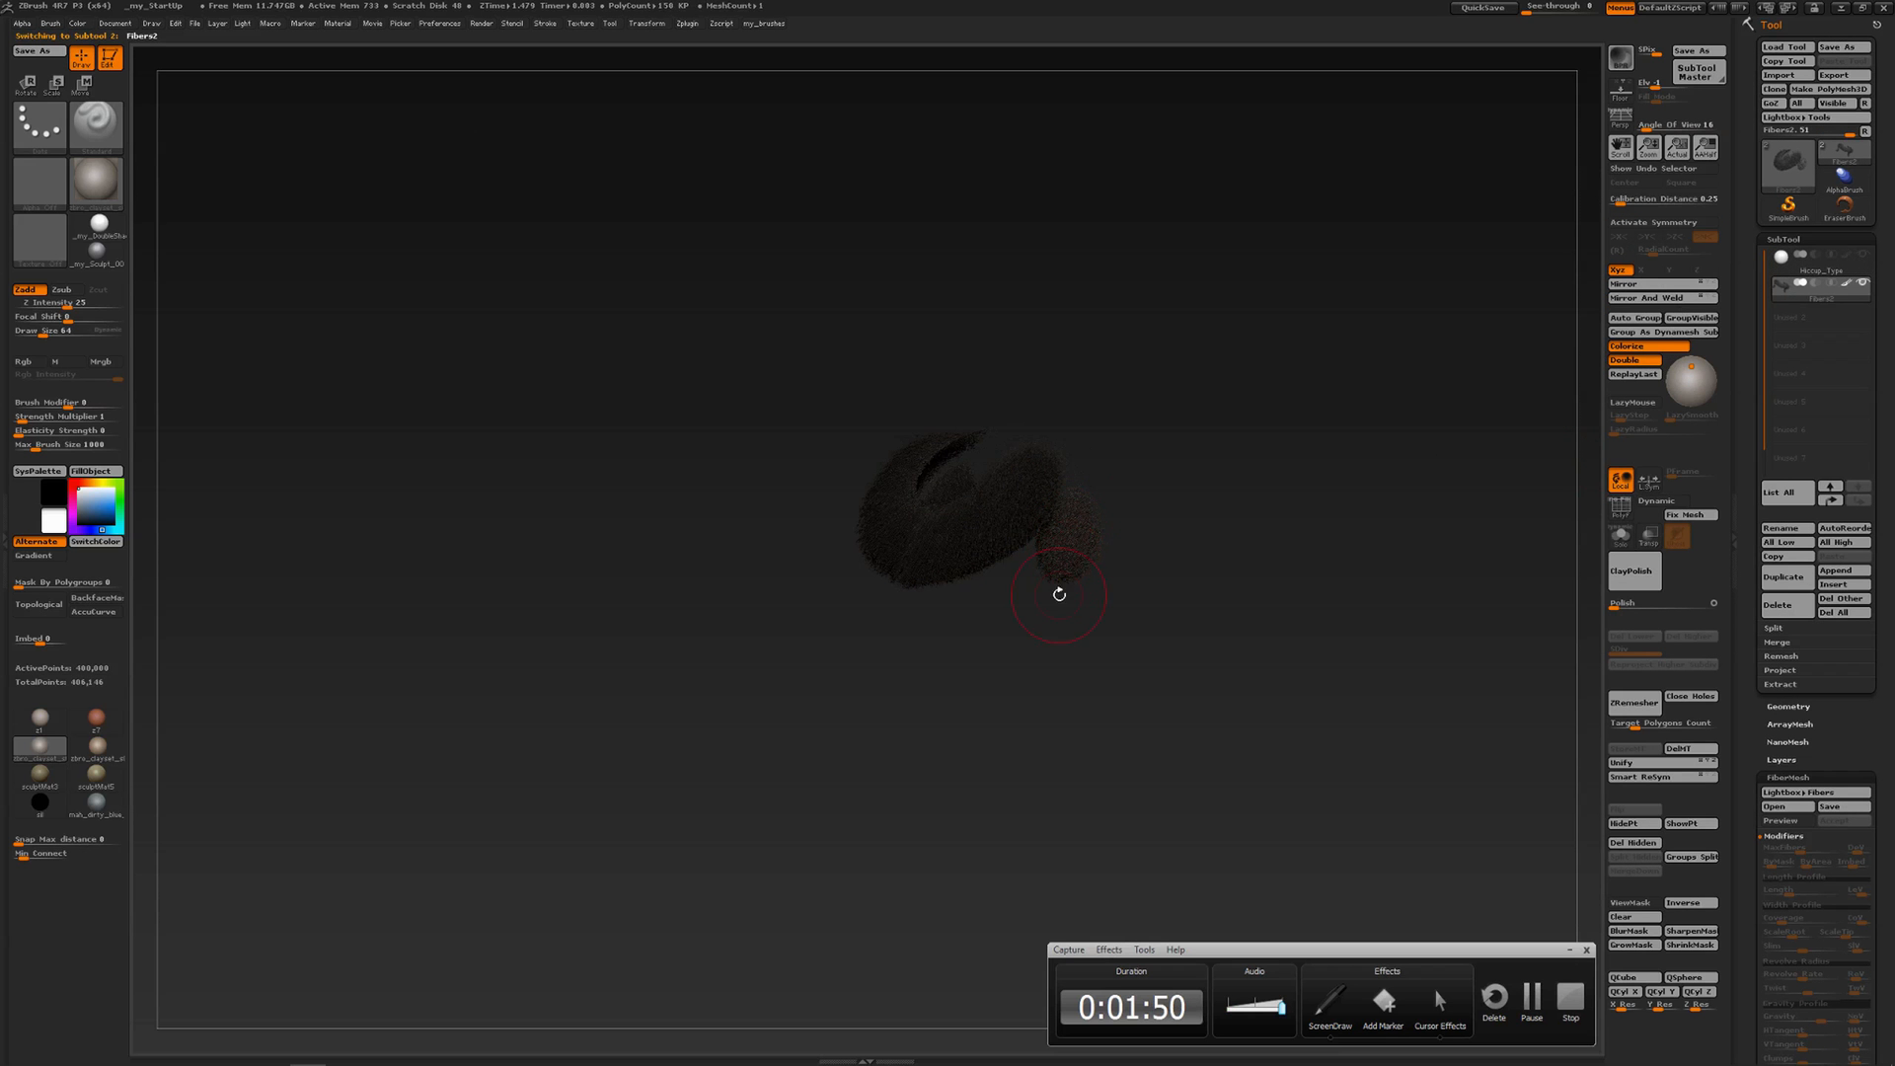
{"action": "mouse_move", "coordinate": [1059, 594]}
{"action": "left_mouse_down"}
{"action": "mouse_move", "coordinate": [1115, 577]}
{"action": "mouse_move", "coordinate": [1116, 652]}
{"action": "mouse_move", "coordinate": [1133, 540]}
{"action": "mouse_move", "coordinate": [1120, 554]}
{"action": "mouse_move", "coordinate": [1173, 466]}
{"action": "mouse_move", "coordinate": [1150, 533]}
{"action": "mouse_move", "coordinate": [1205, 534]}
{"action": "left_mouse_up"}
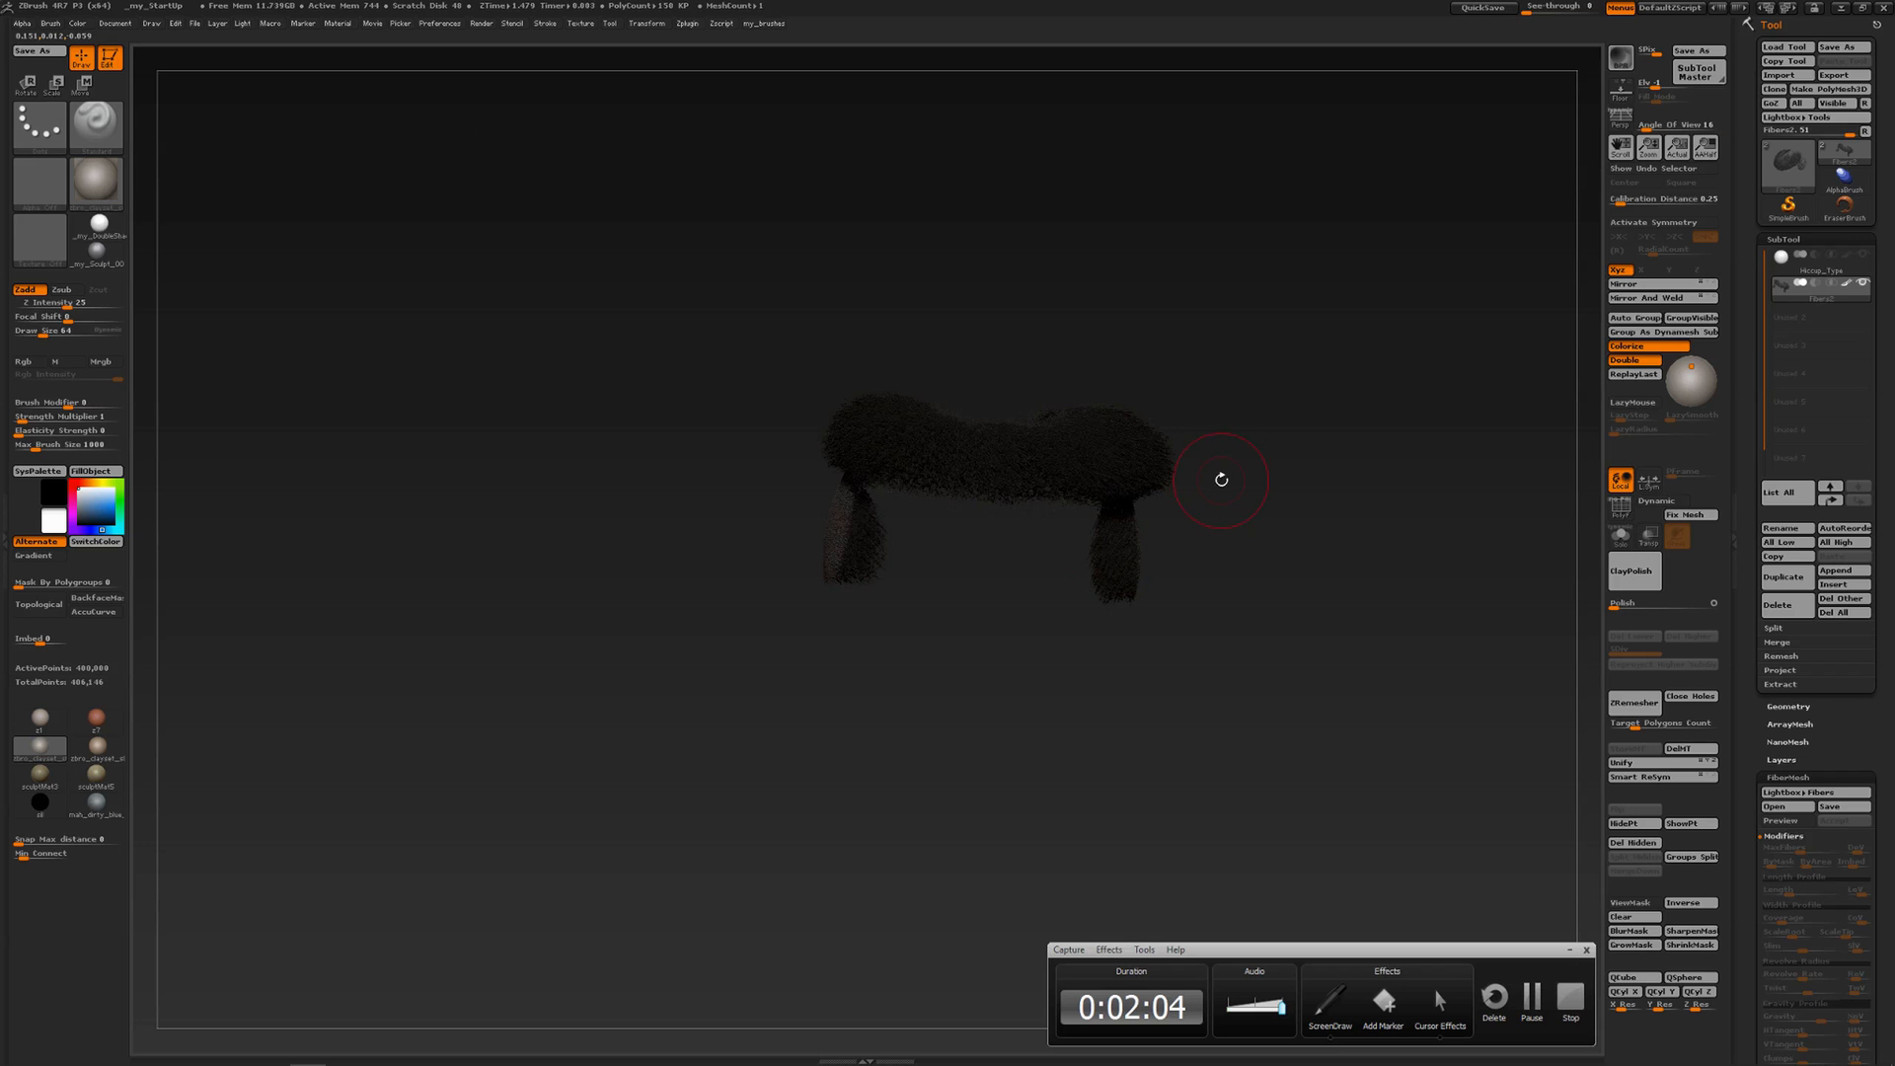
{"action": "left_click_drag", "start_coordinate": [1221, 479], "coordinate": [1170, 419]}
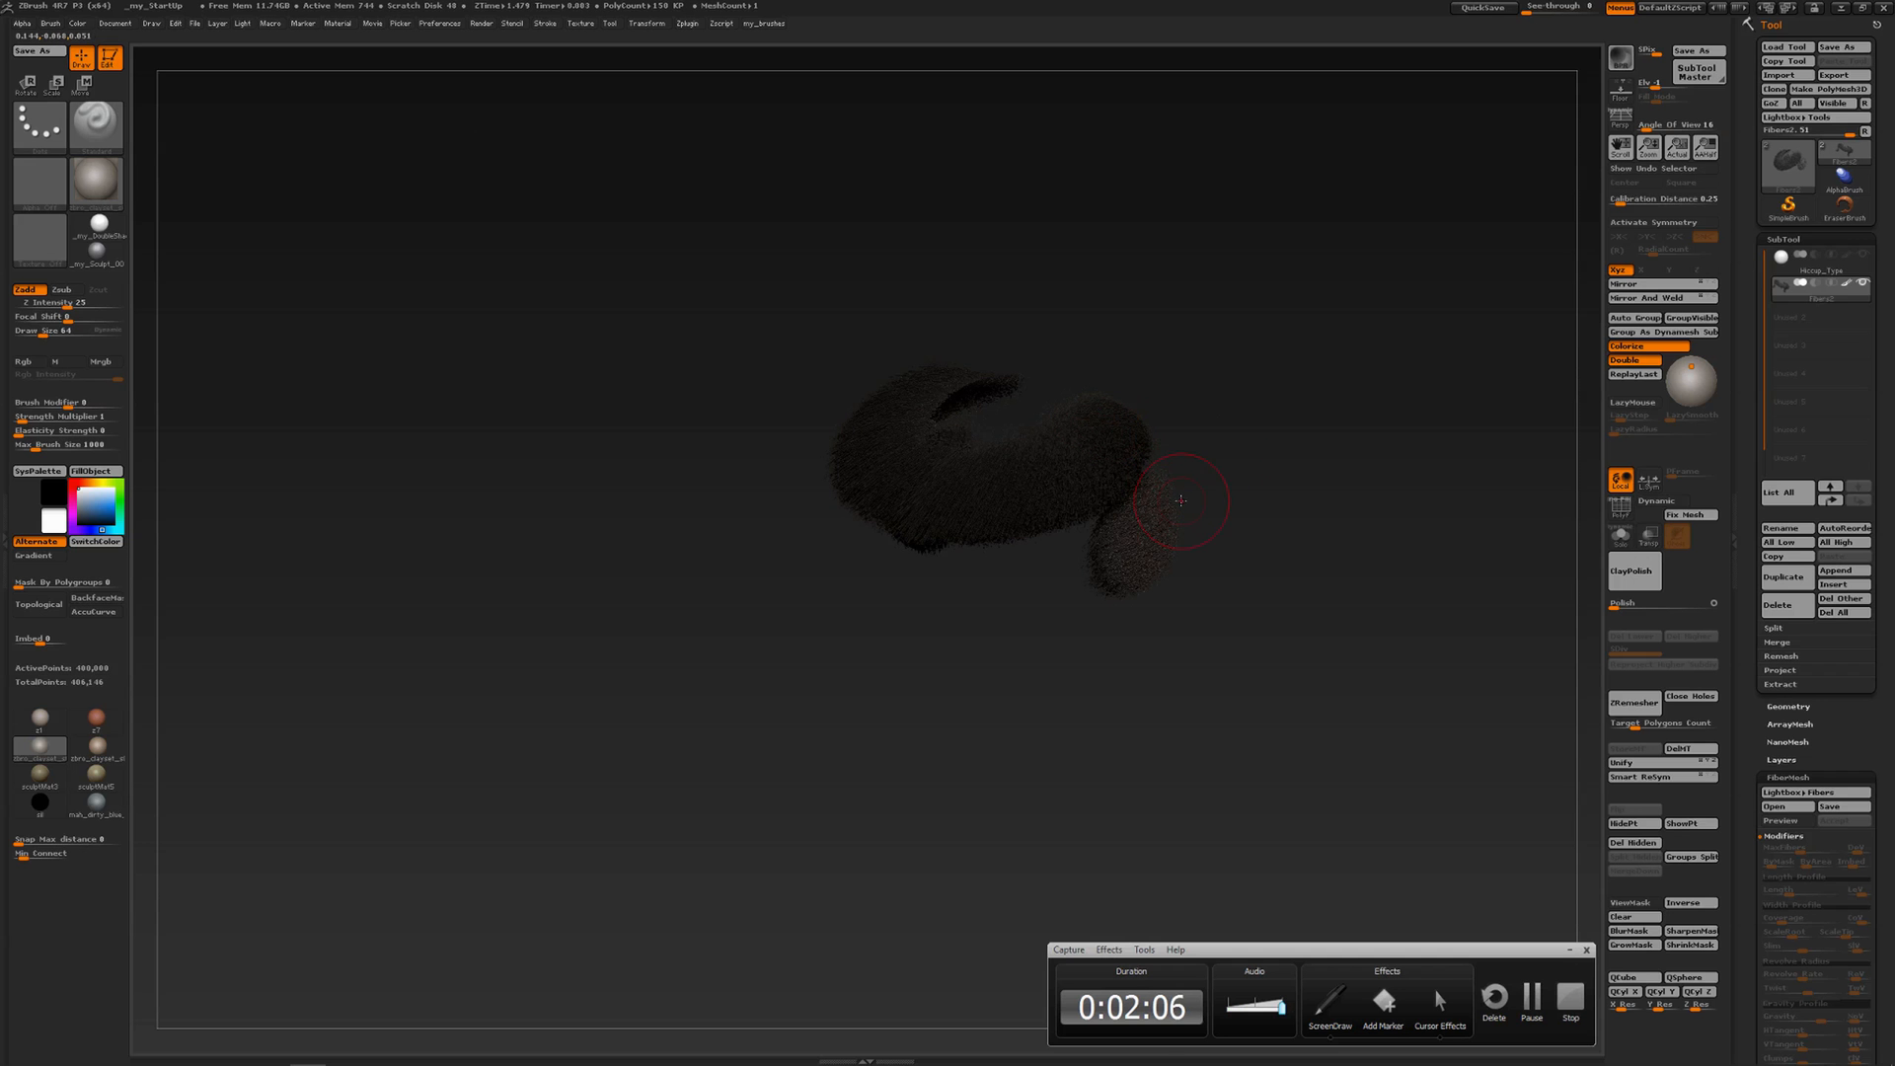
{"action": "left_click_drag", "start_coordinate": [1180, 501], "coordinate": [1193, 348]}
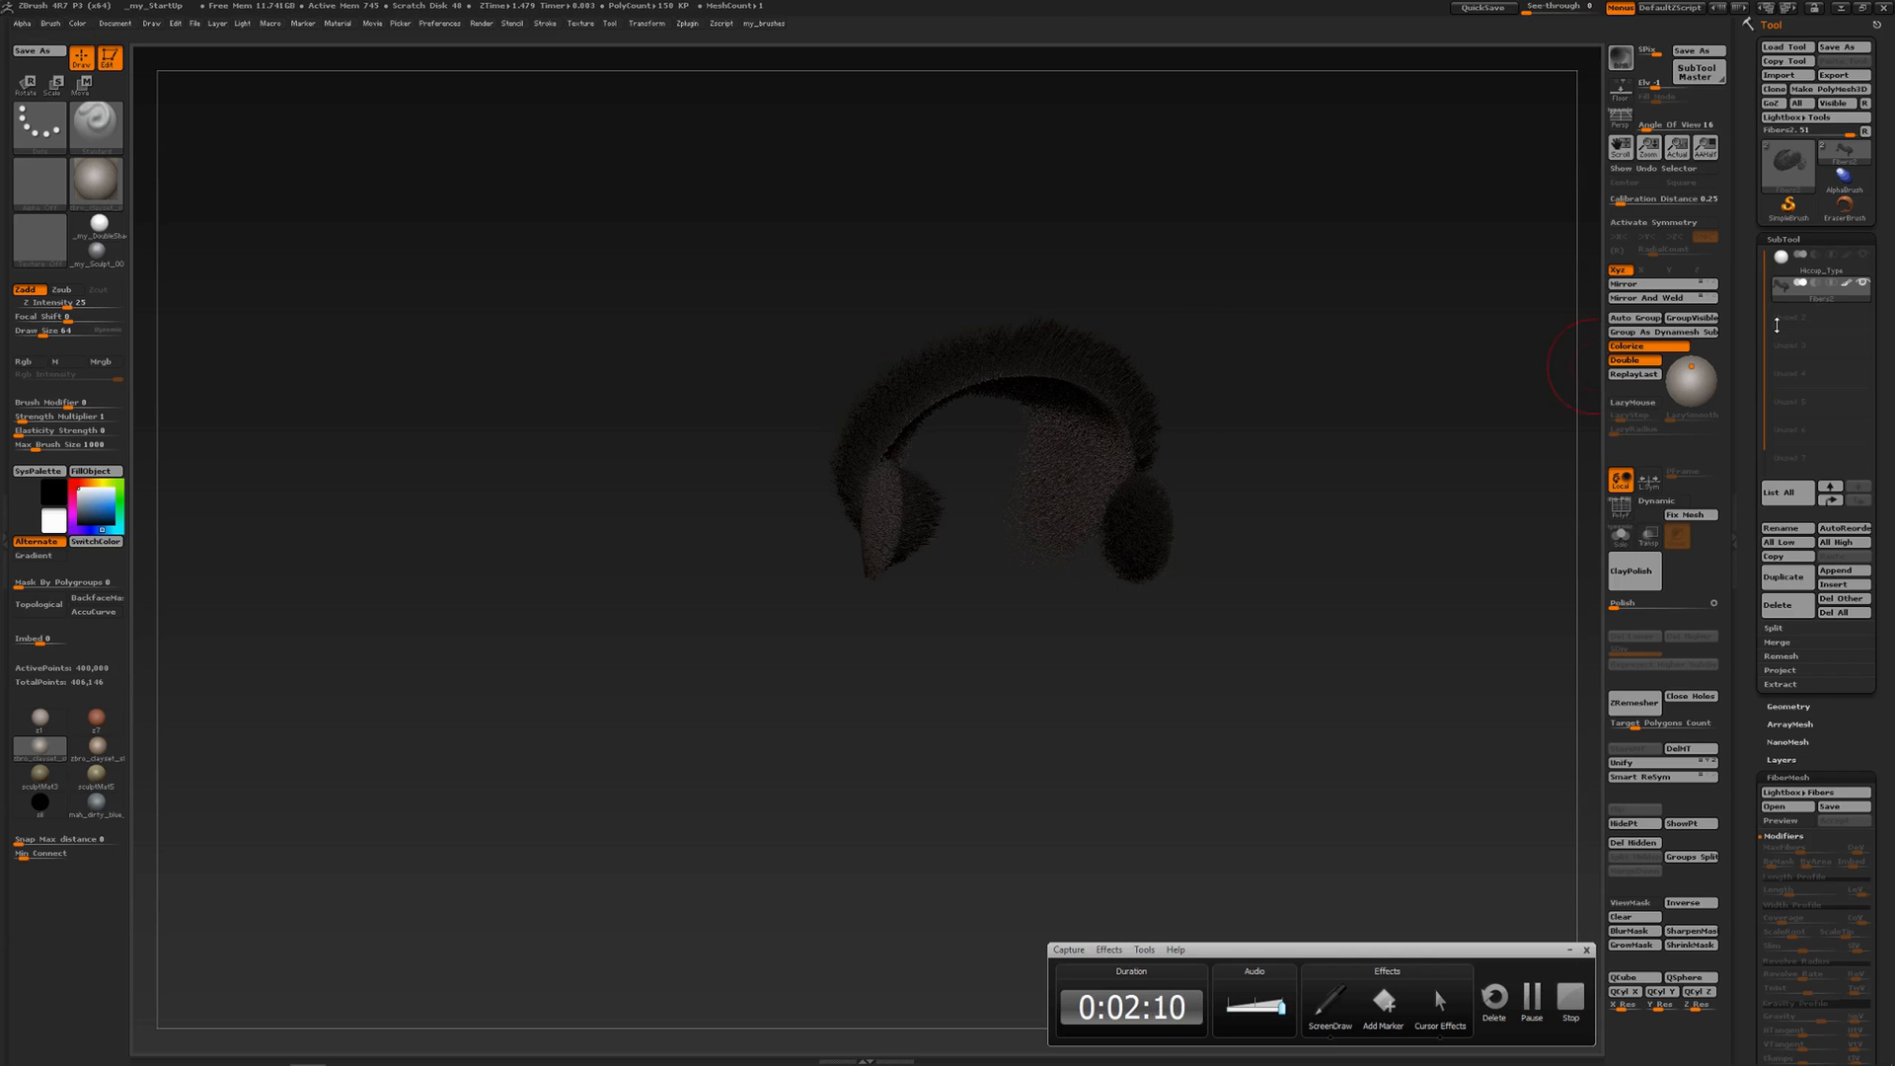
{"action": "left_click", "coordinate": [1863, 256]}
{"action": "left_click_drag", "start_coordinate": [1299, 421], "coordinate": [1246, 518]}
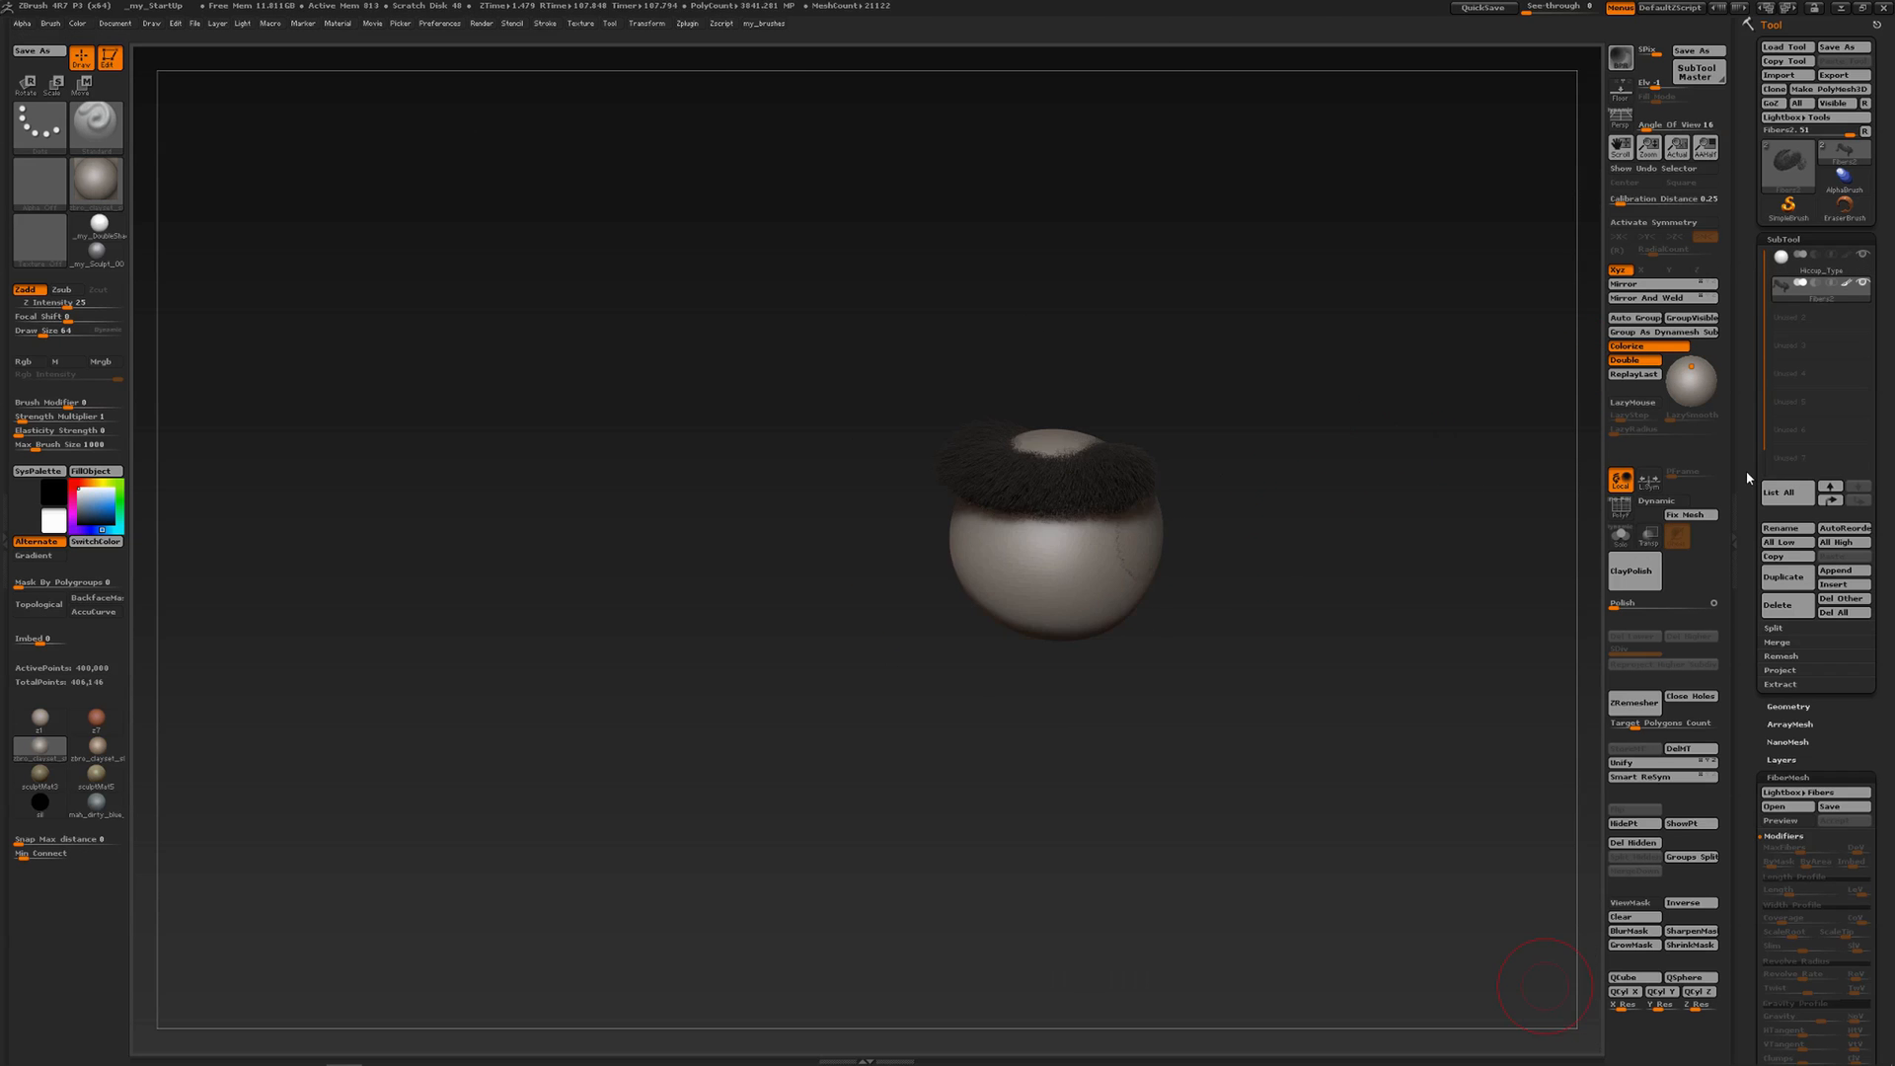
{"action": "left_click_drag", "start_coordinate": [1744, 481], "coordinate": [1742, 477]}
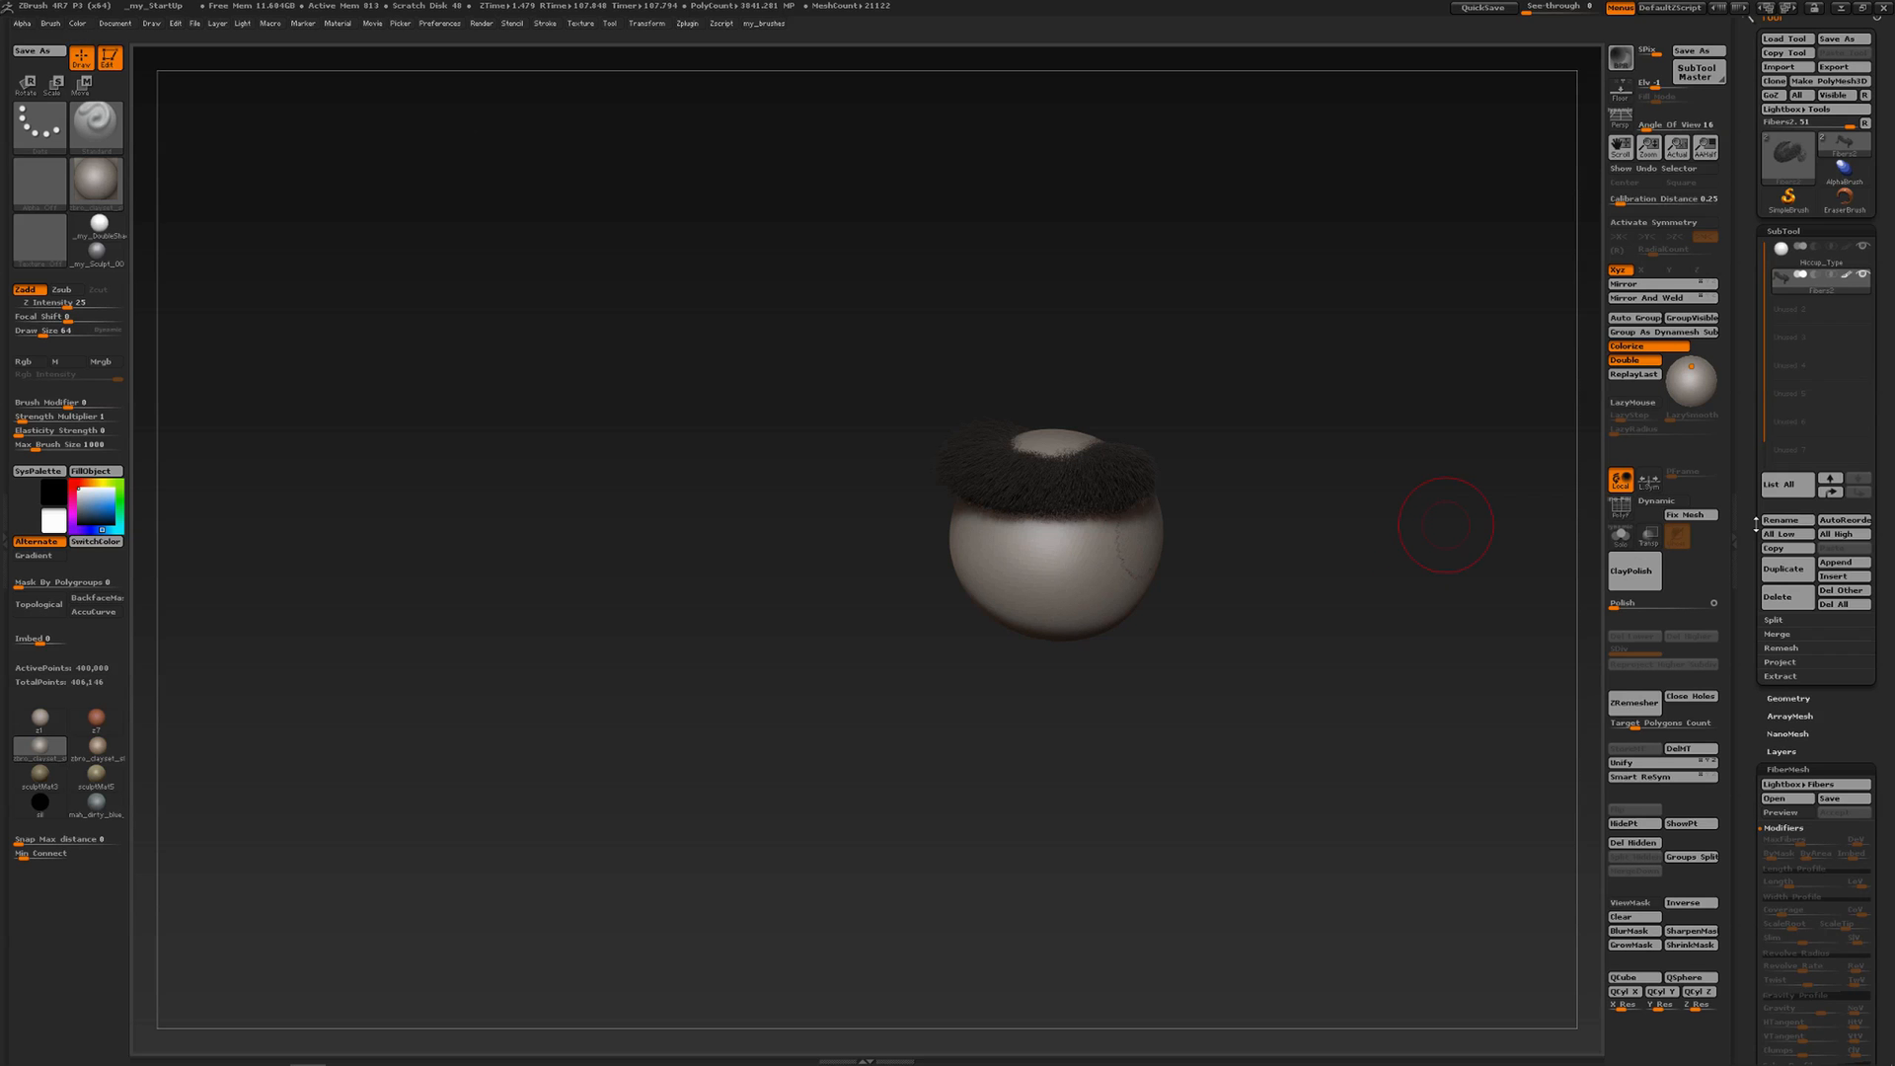
{"action": "scroll", "coordinate": [1749, 464], "scroll_direction": "down", "scroll_amount": 6}
{"action": "left_click_drag", "start_coordinate": [1746, 403], "coordinate": [1746, 407]}
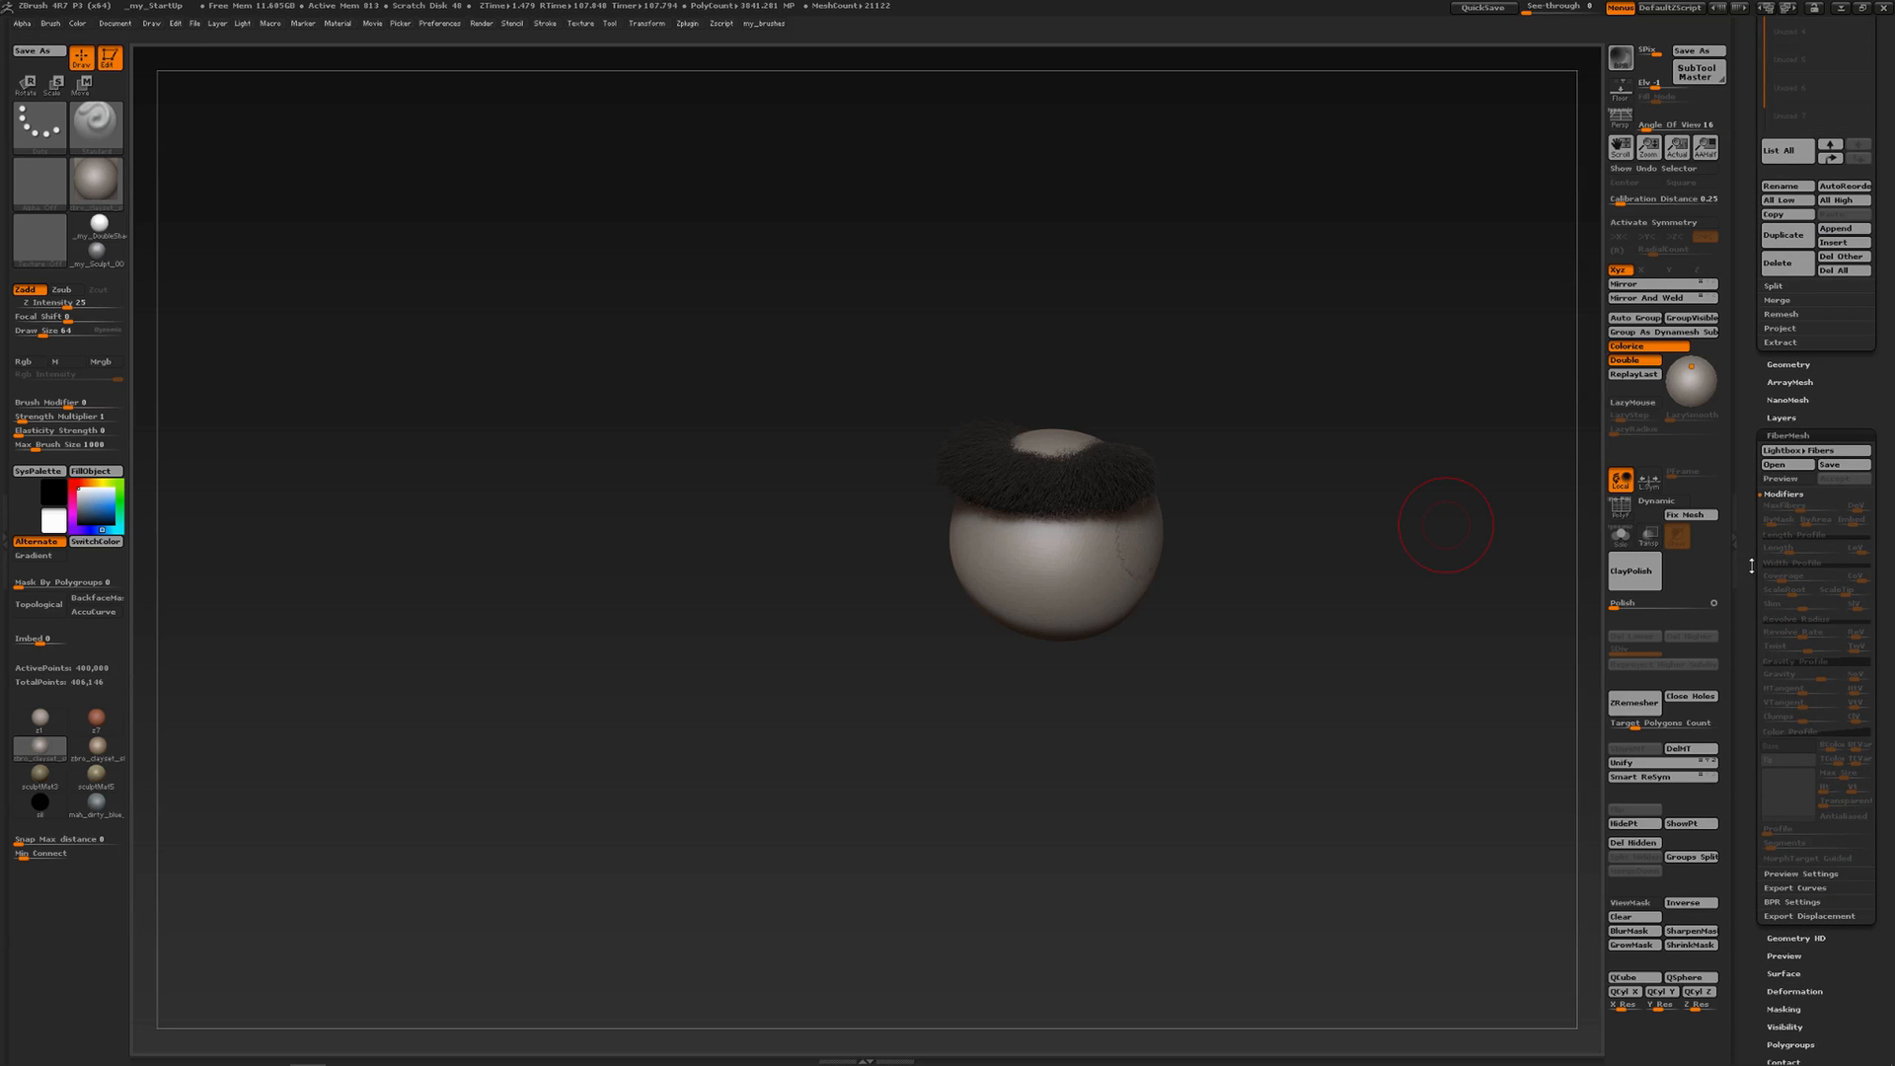
{"action": "left_click_drag", "start_coordinate": [1745, 565], "coordinate": [1744, 514]}
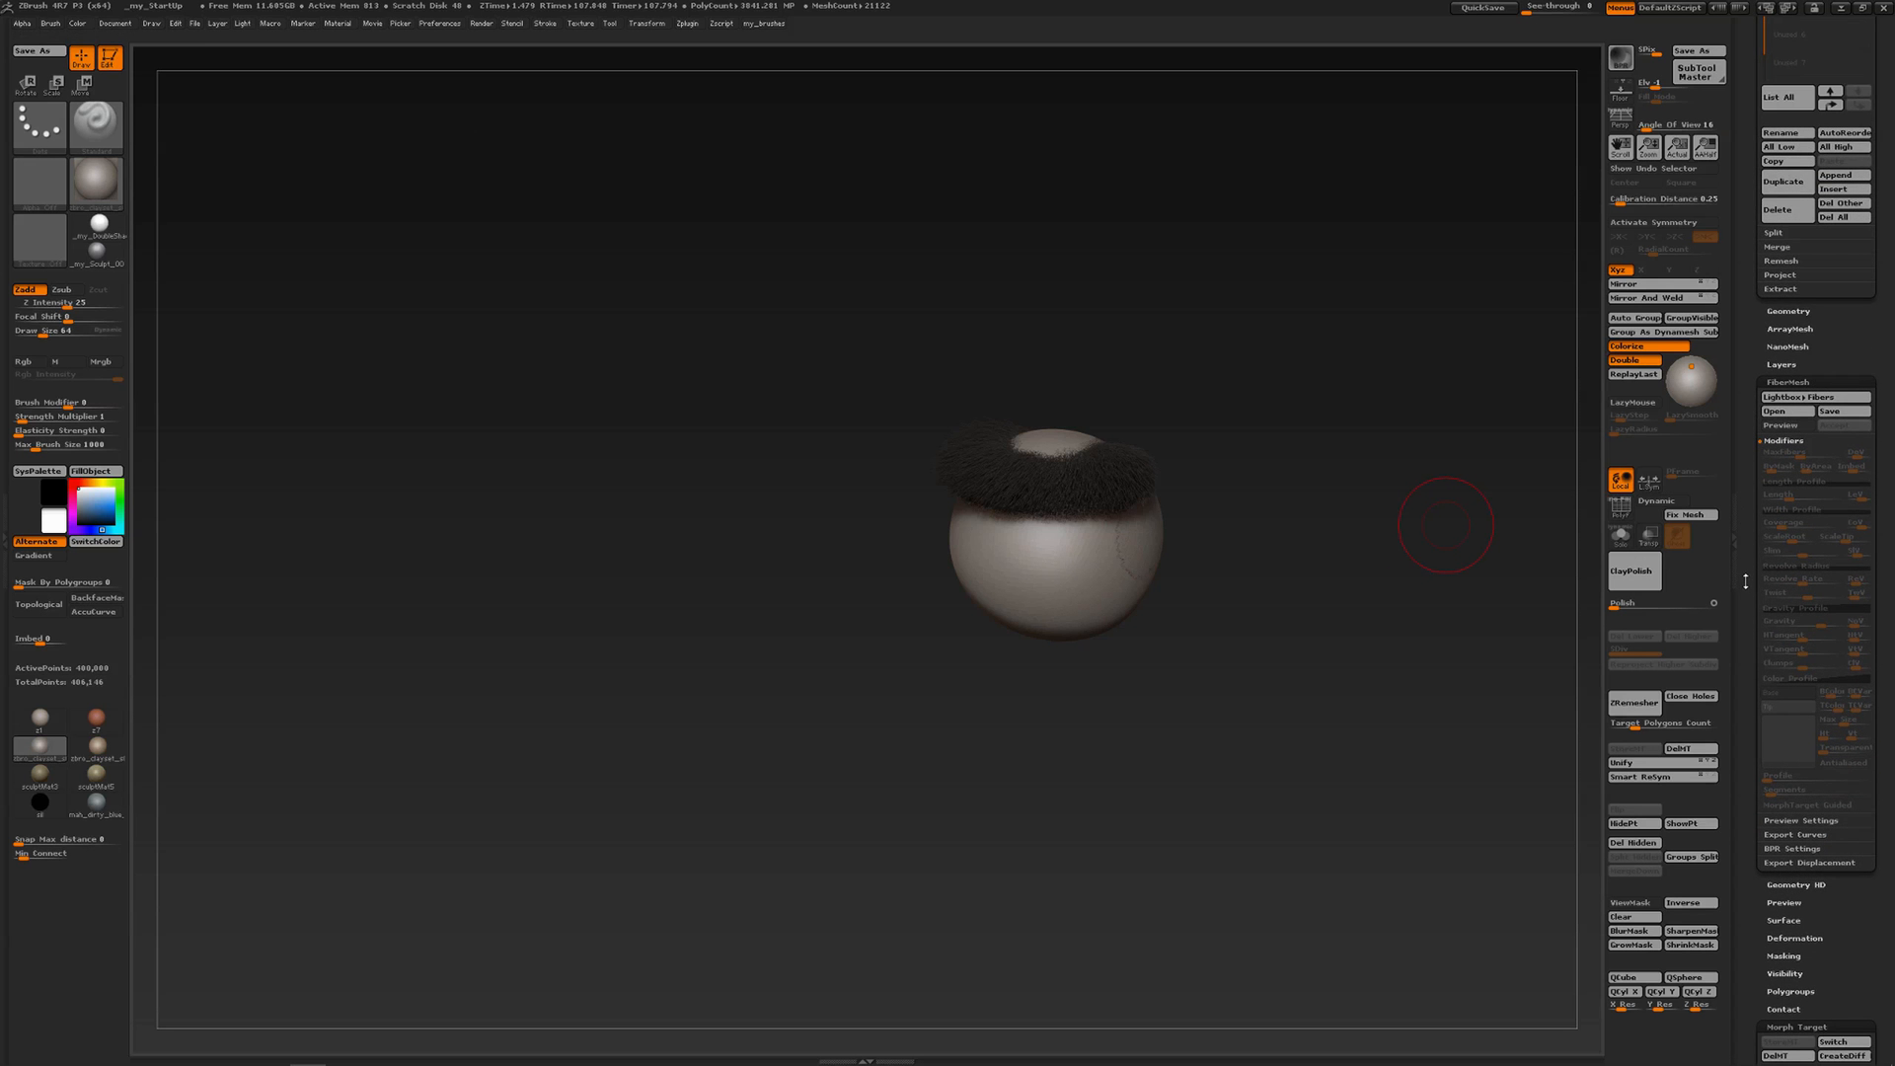